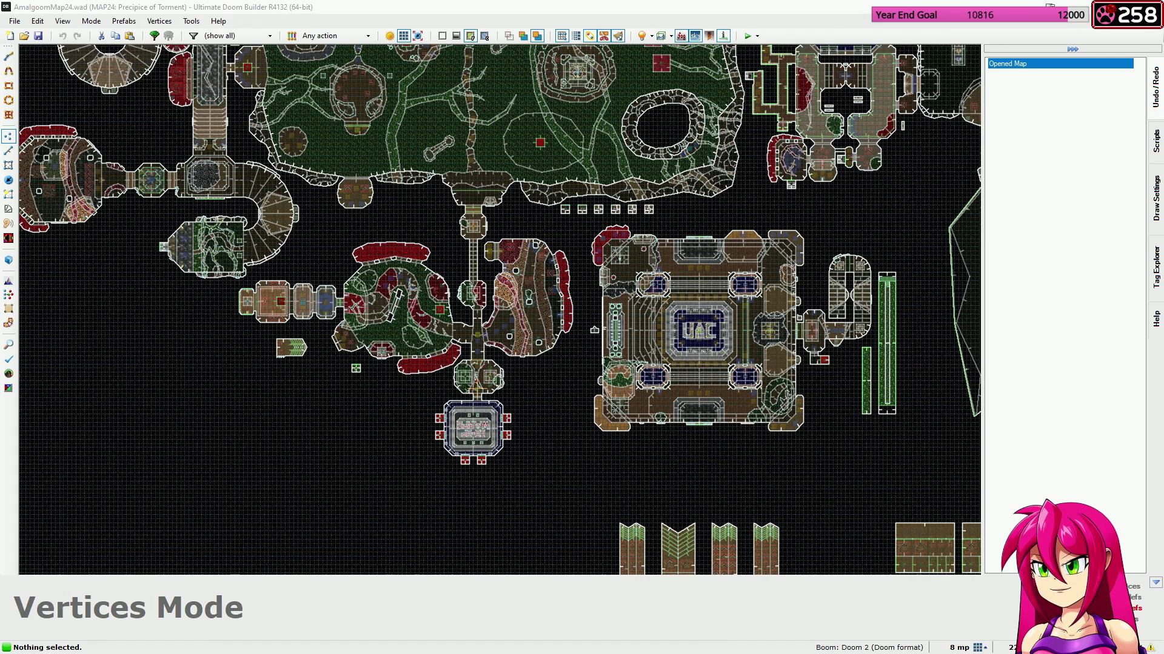
Survey the full 2D layout of MAP24, from the outlying monster closets to the central fortress area.
click(483, 7)
scroll(488, 164, down, 1)
middle_drag(488, 164, 434, 338)
scroll(397, 347, down, 3)
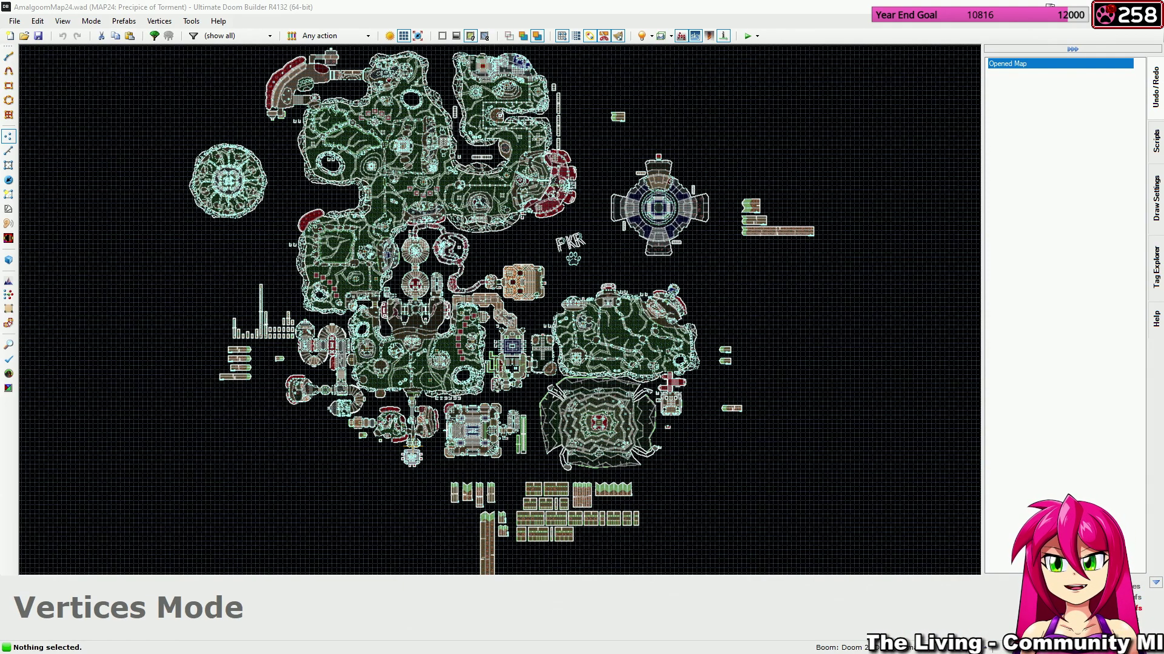
middle_drag(482, 376, 582, 316)
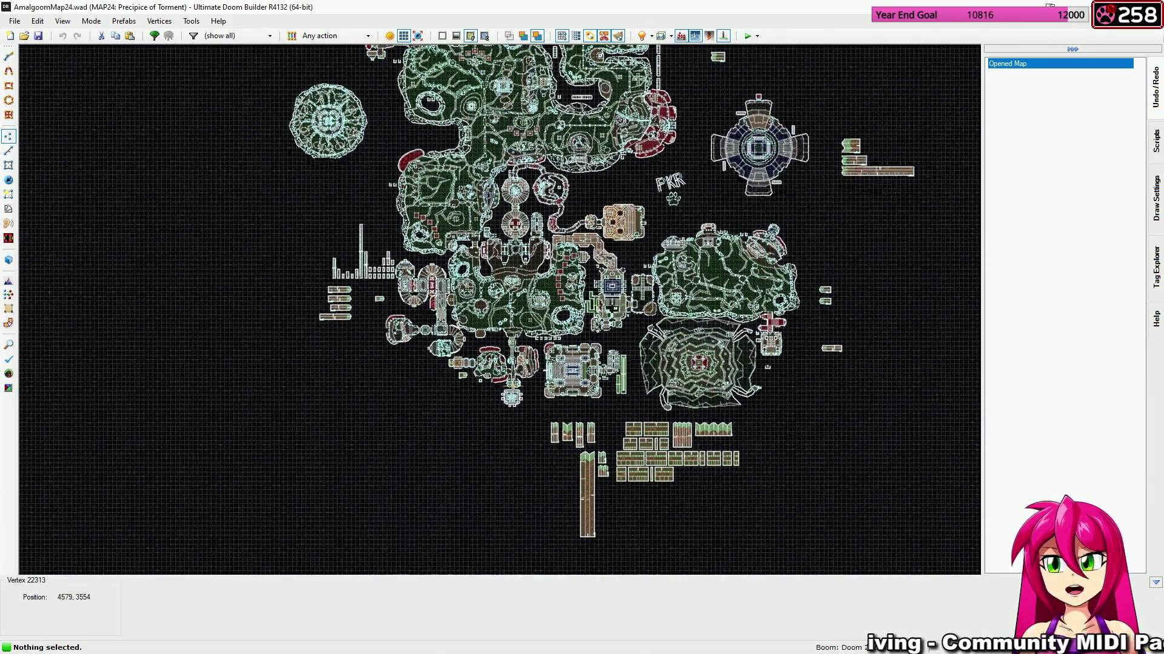
scroll(563, 321, up, 6)
middle_drag(497, 326, 645, 361)
middle_drag(513, 153, 517, 343)
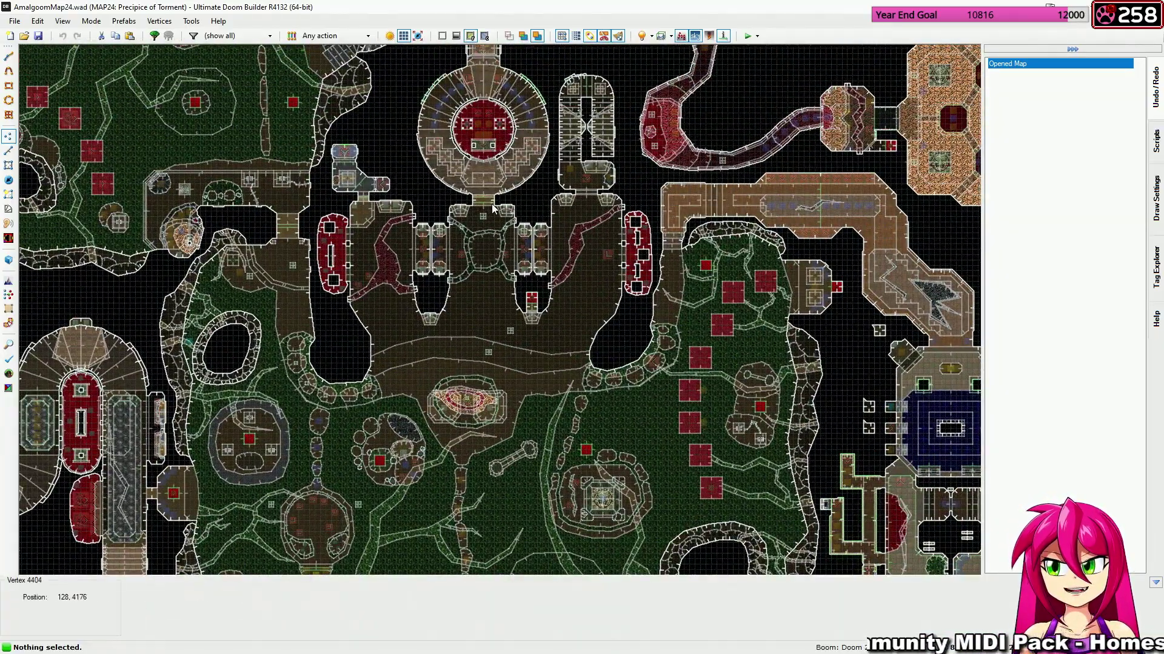
Switch to Things mode and look over the things placed from the central circular building down to the southern rooms.
key(t)
scroll(492, 208, up, 5)
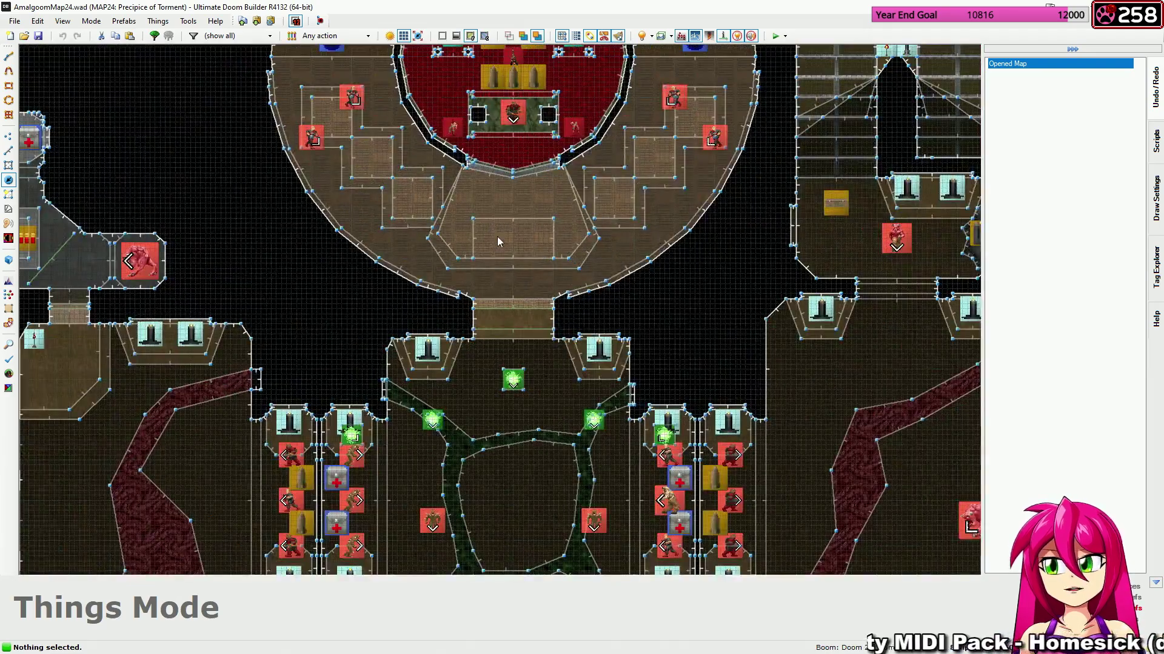
scroll(503, 255, down, 1)
scroll(544, 289, down, 6)
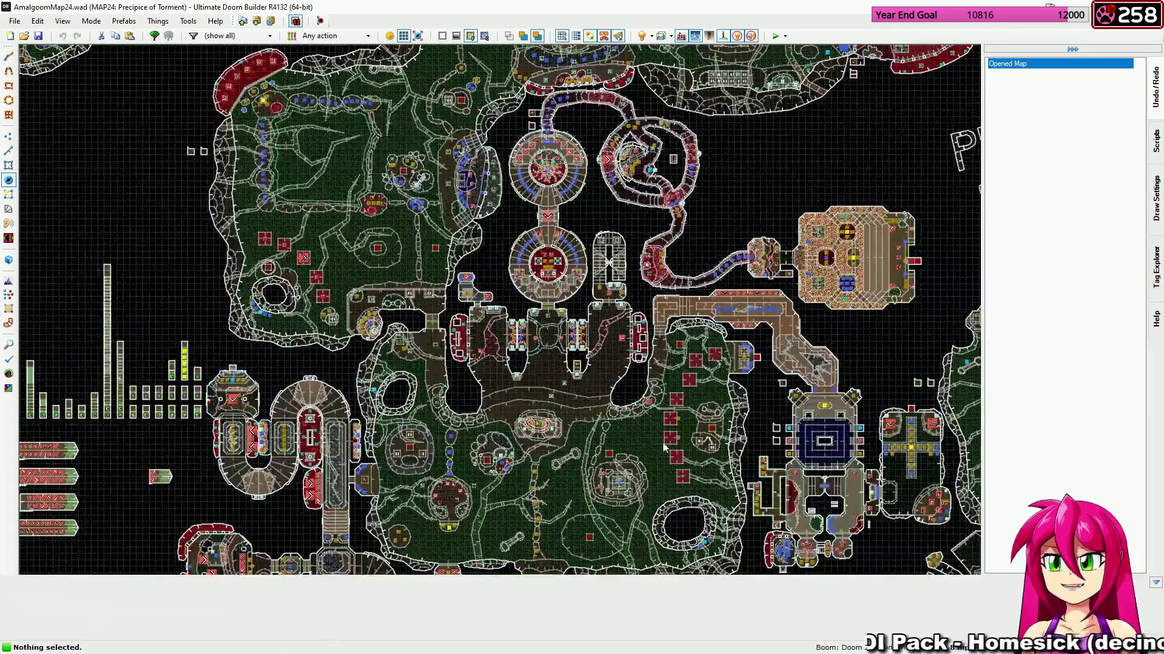
middle_drag(666, 454, 579, 163)
middle_drag(578, 374, 531, 217)
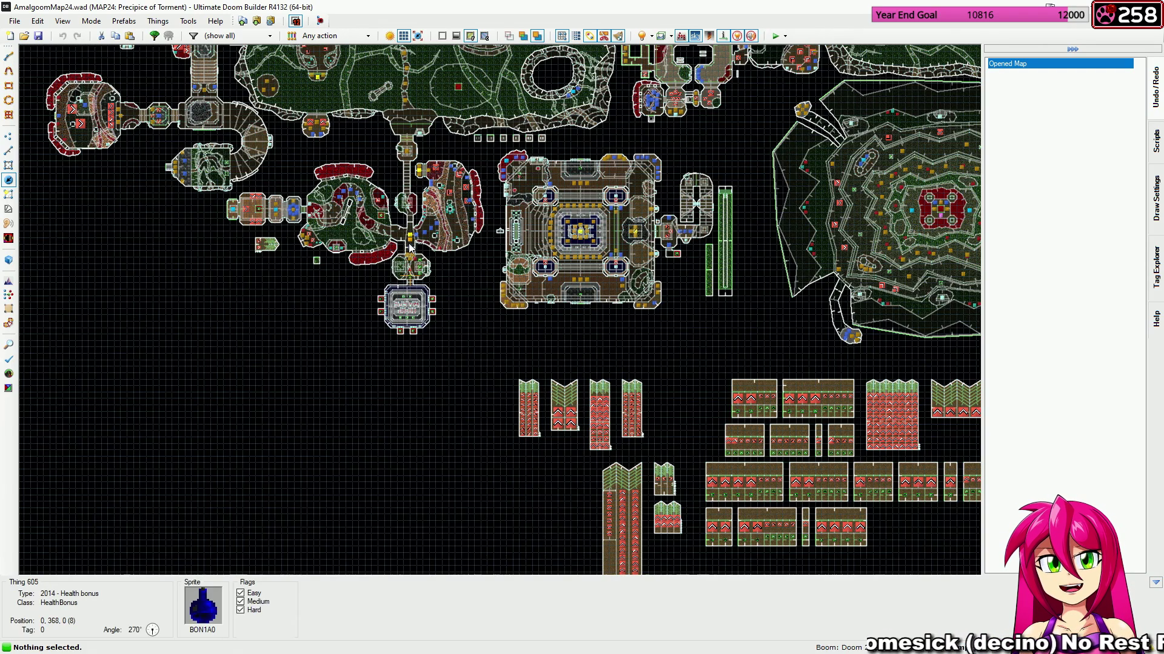
Enter the 3D view at the southern end of the map and examine the player start and the Co-op Warps room.
key(w)
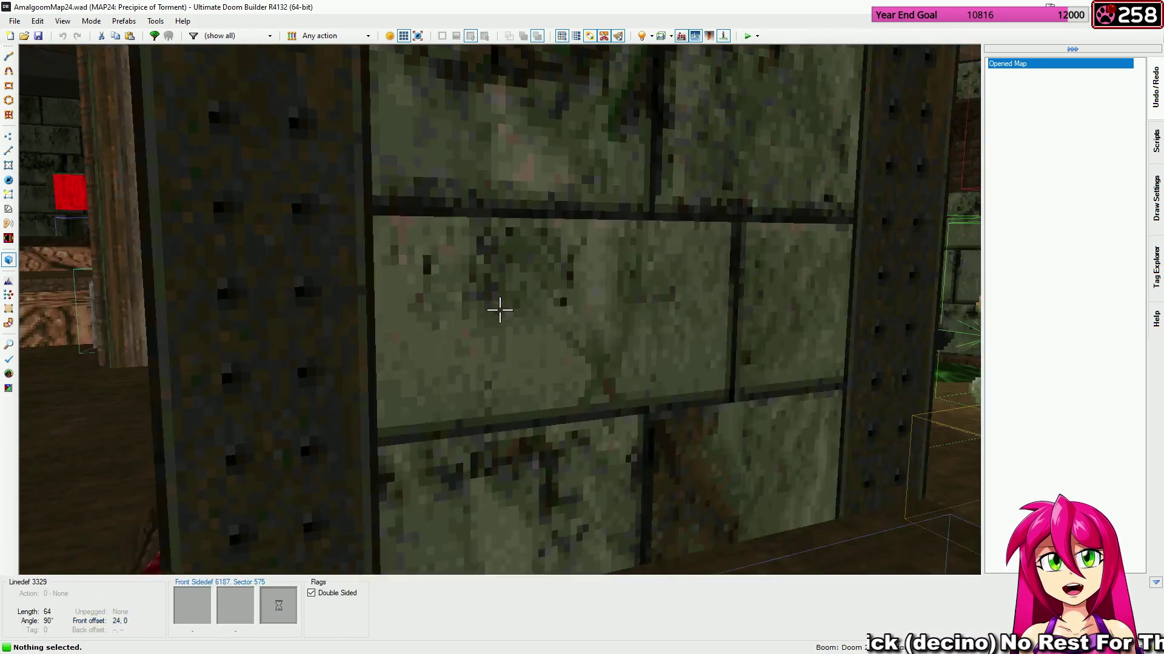
key(s)
key(w)
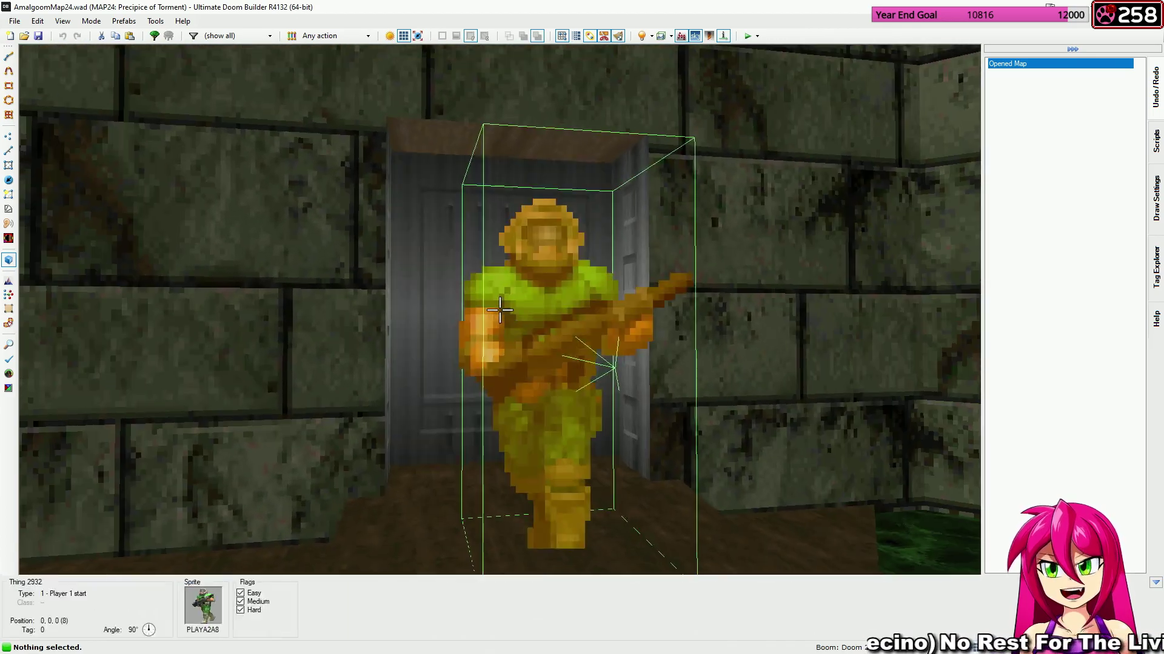
key(s)
key(w)
key(s)
key(w)
key(s)
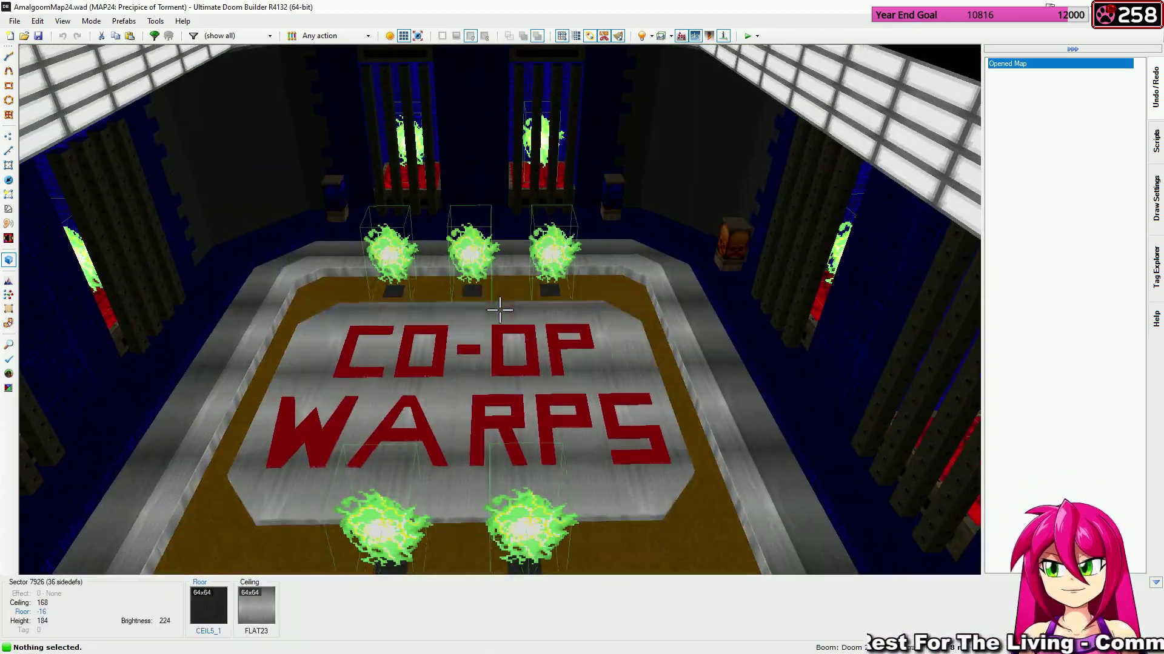
Examine the barred teleporter alcoves and teleport destinations around the Co-op Warps room from several angles in 3D.
key(w)
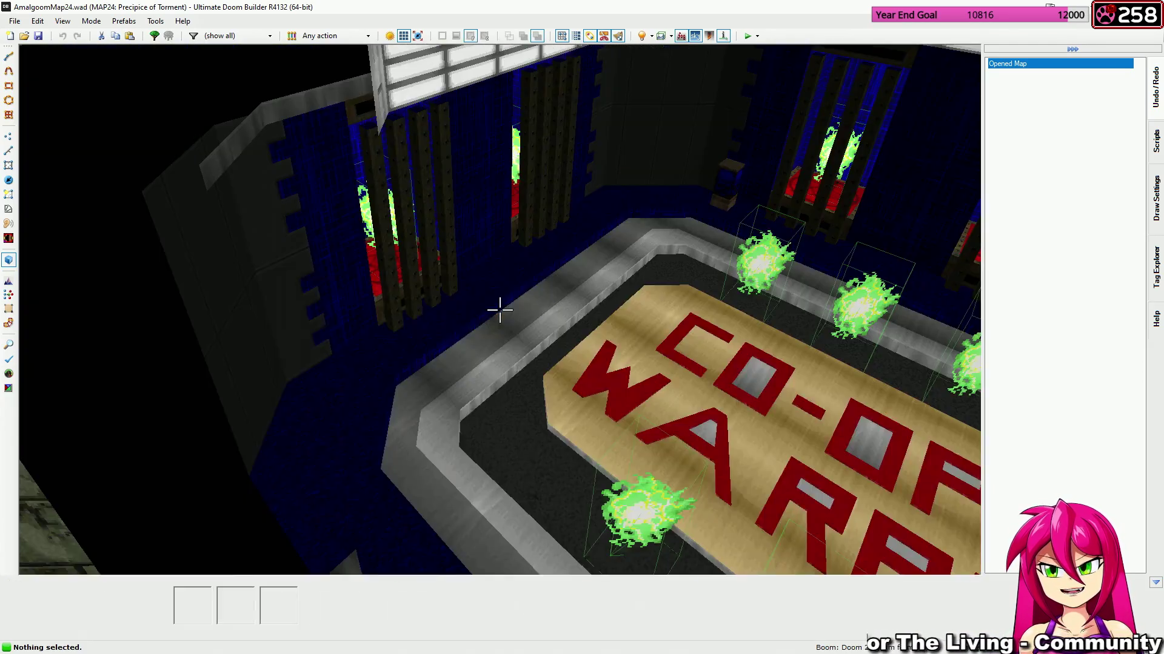
key(s)
key(w)
key(s)
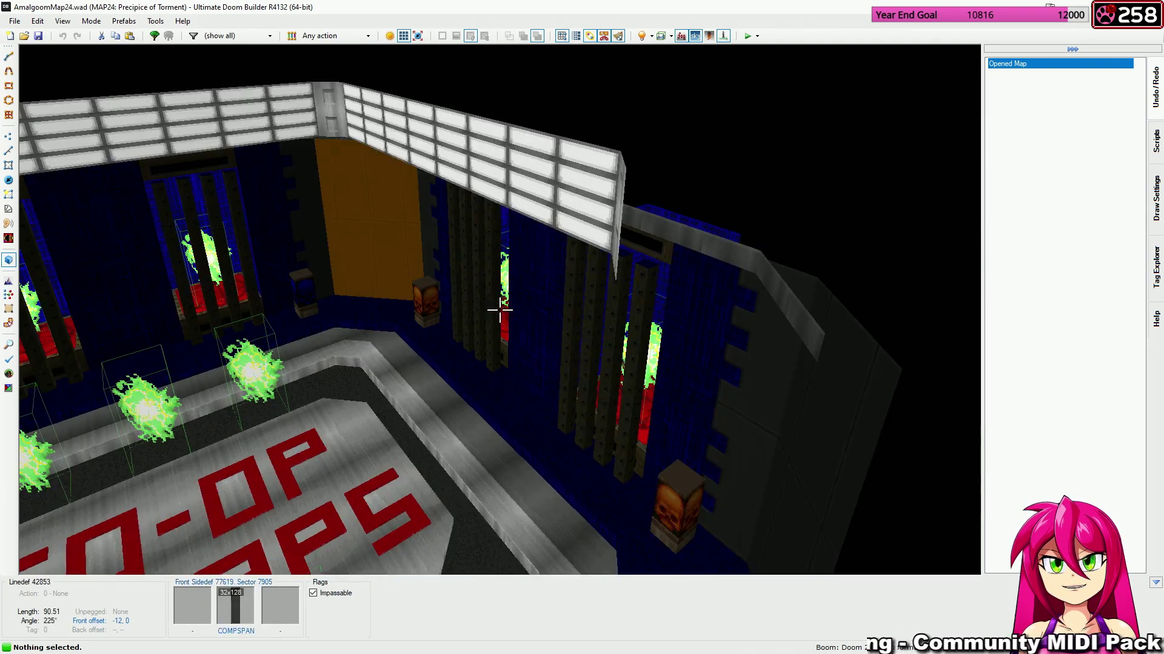
key(s)
key(w)
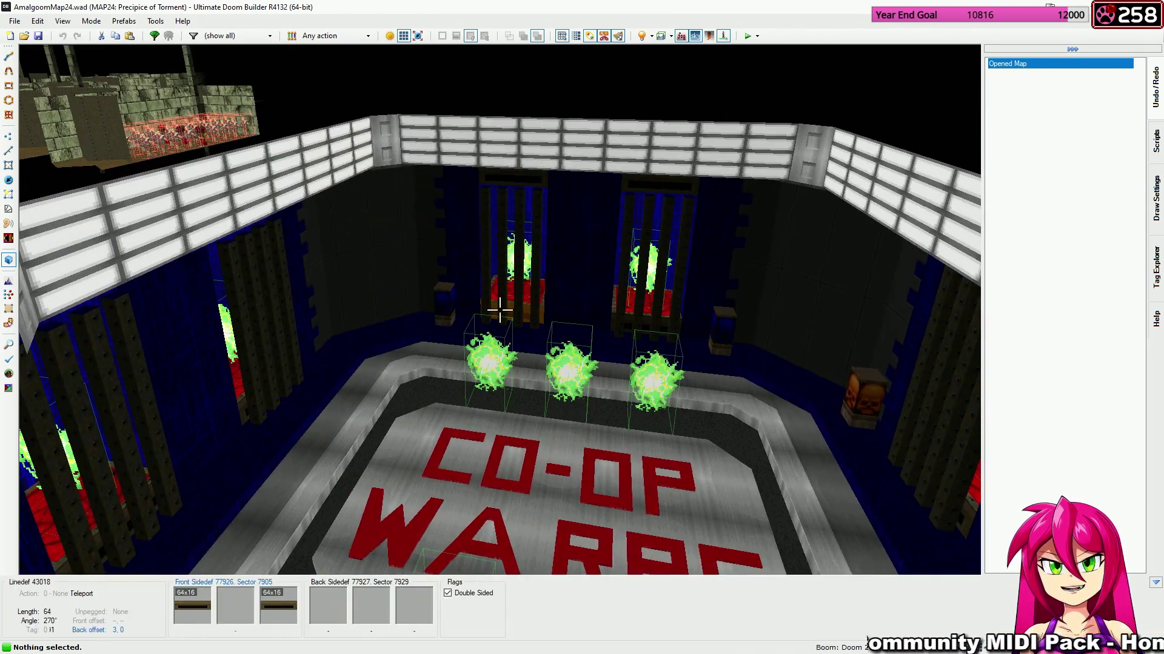
key(s)
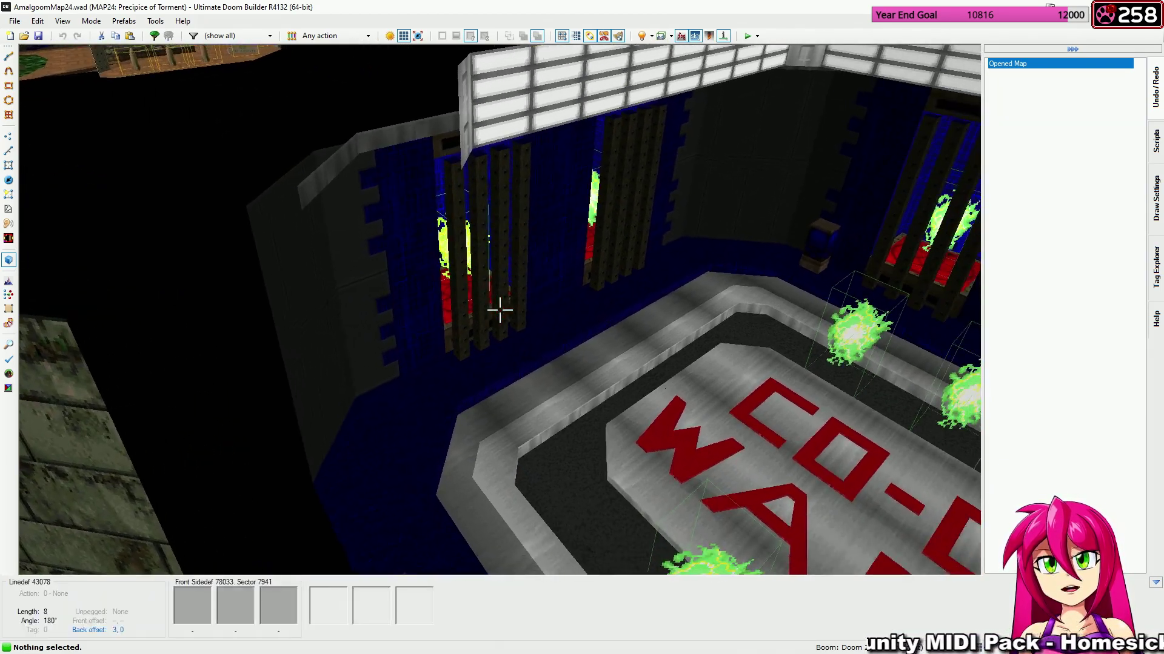
key(w)
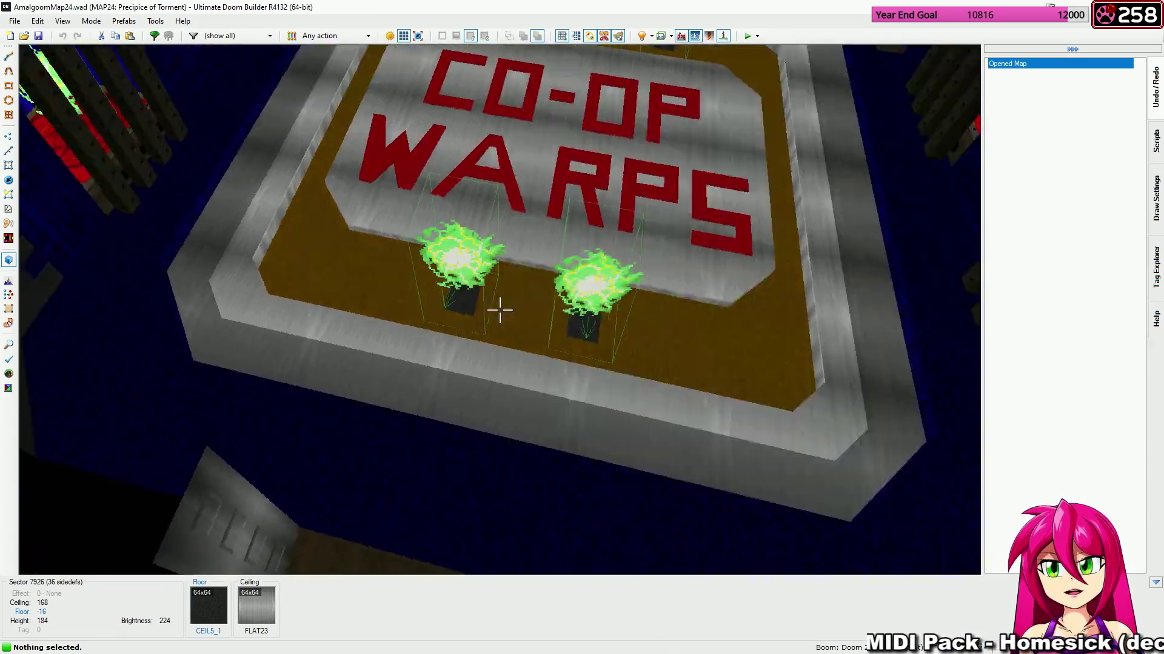
key(s)
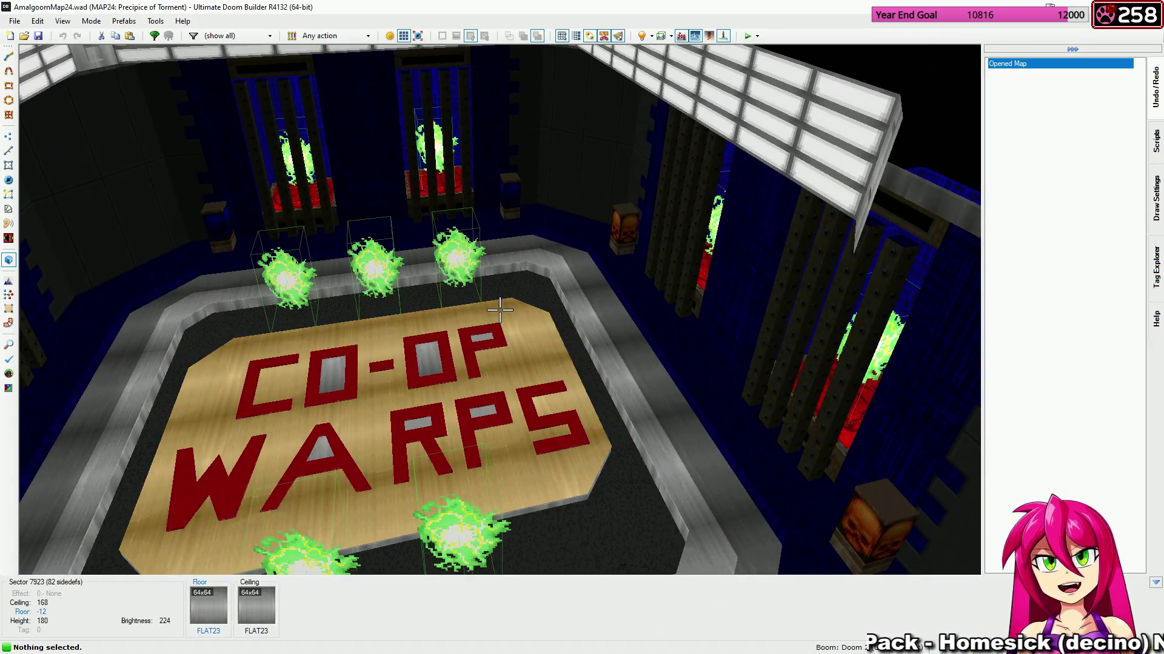
key(d)
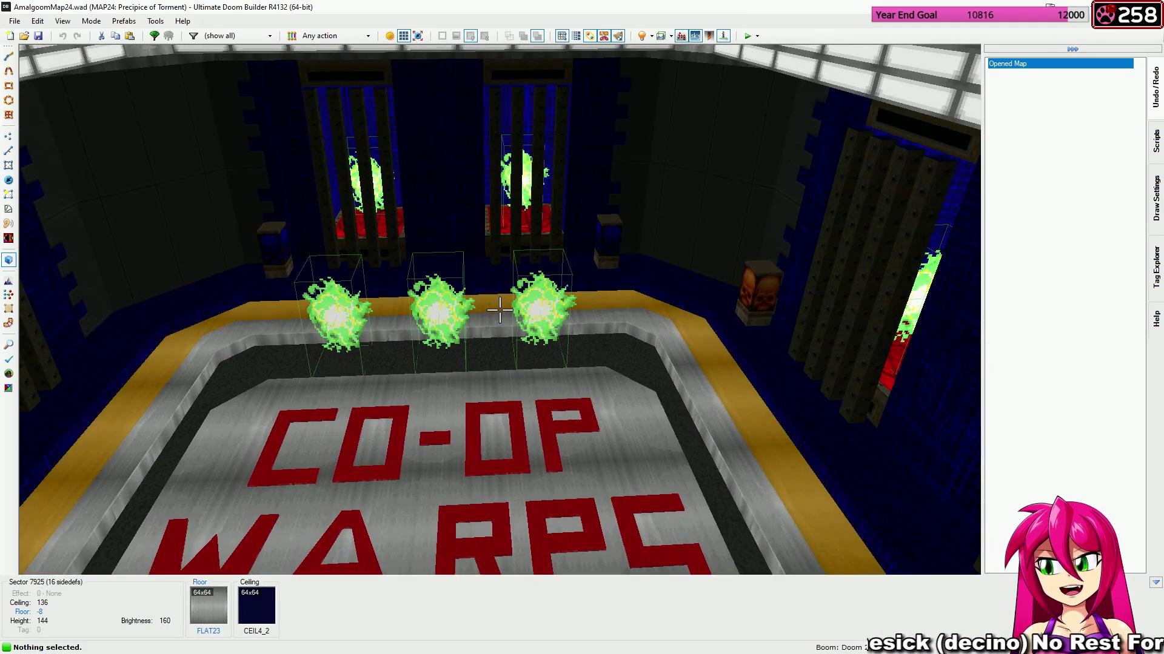
key(w)
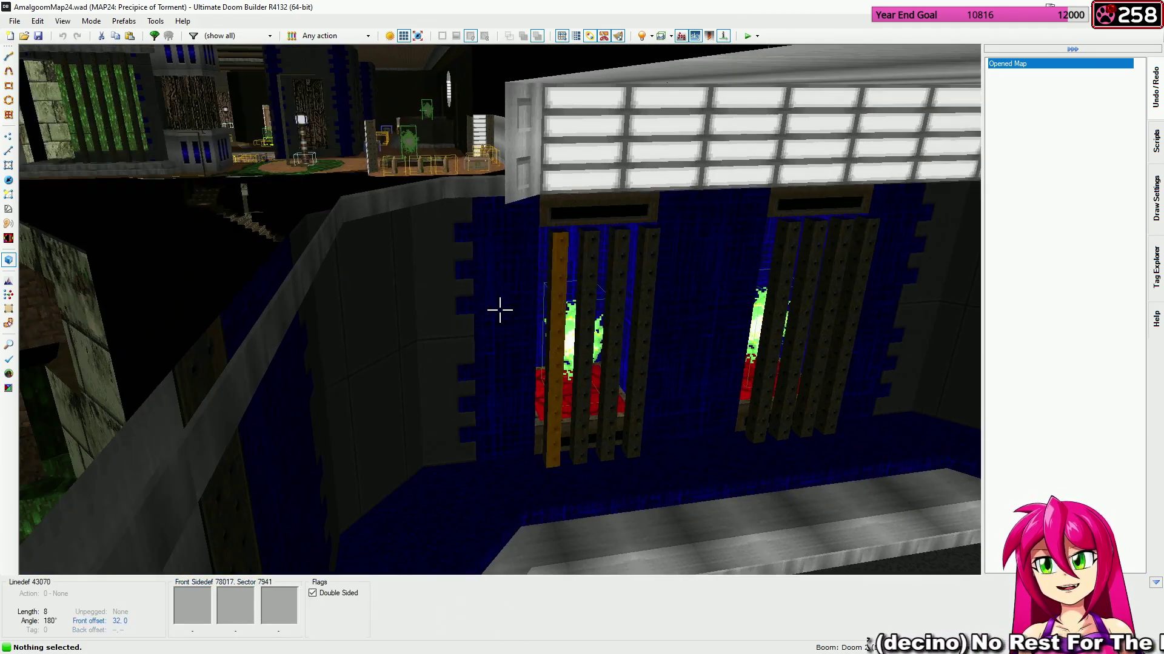
key(w)
Go back through the 2D map to the central fortress and inspect the lion-face pillar and its hidden teleporter alcove in 3D.
key(q)
scroll(503, 310, down, 2)
scroll(519, 182, up, 5)
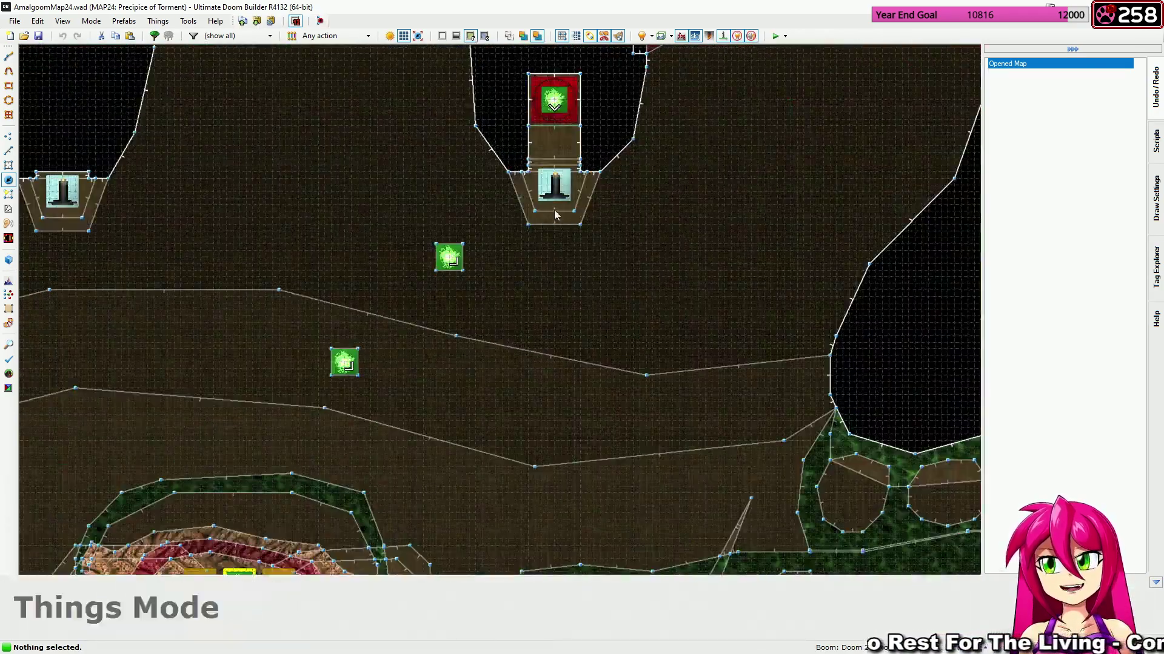
key(q)
key(w)
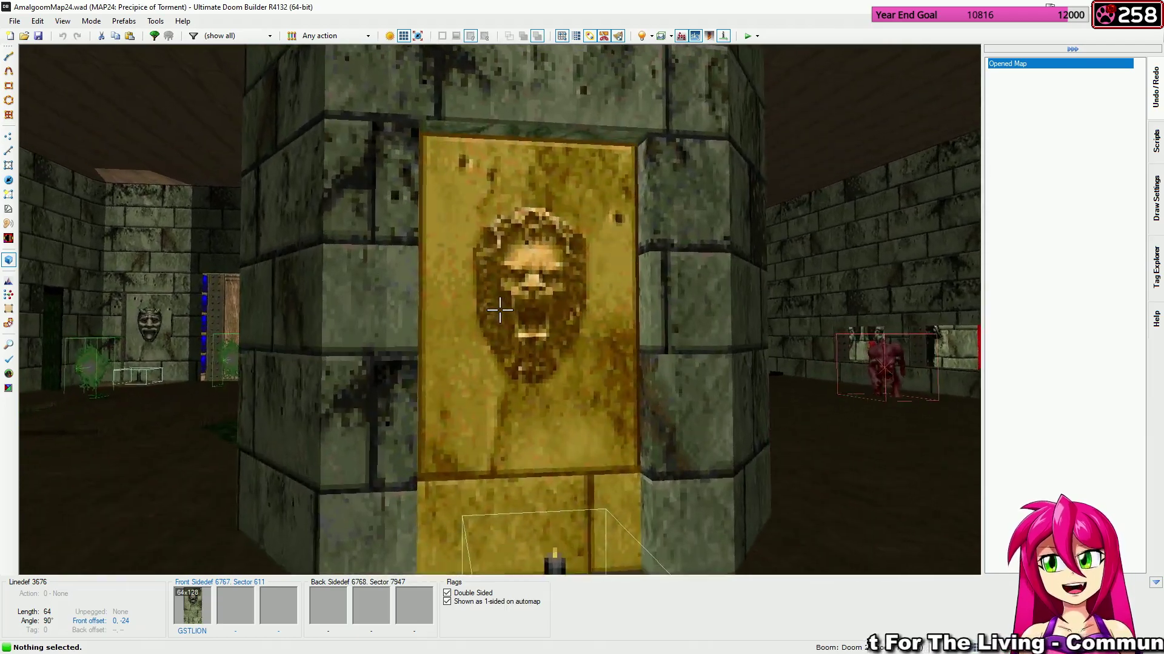
key(w)
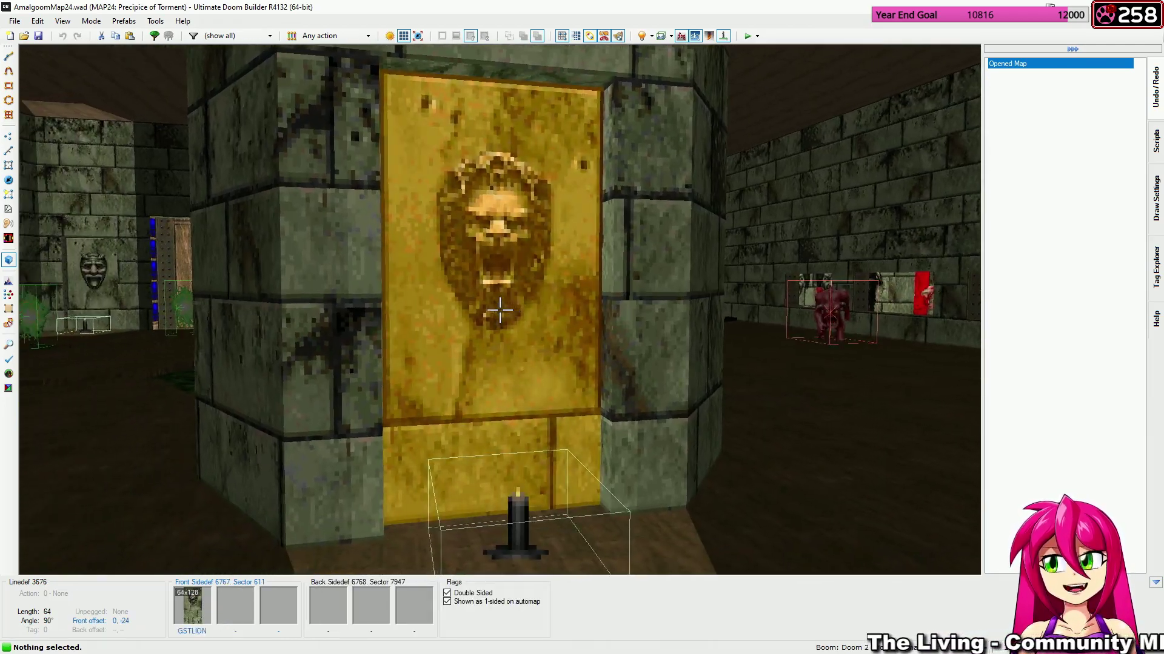
key(s)
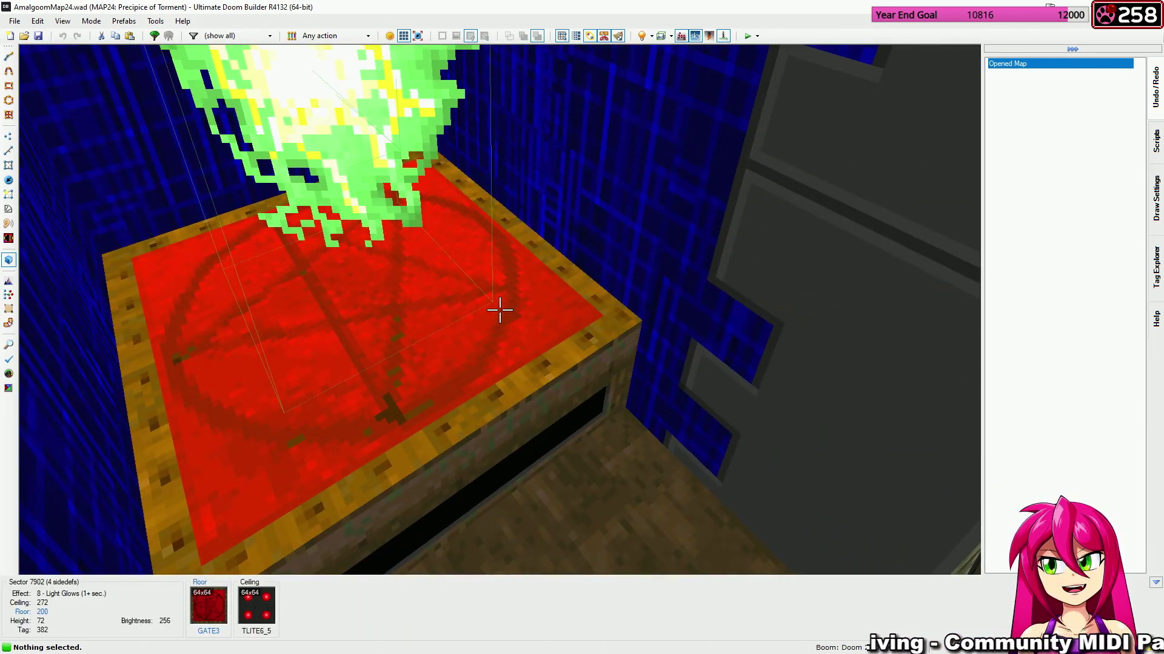
key(s)
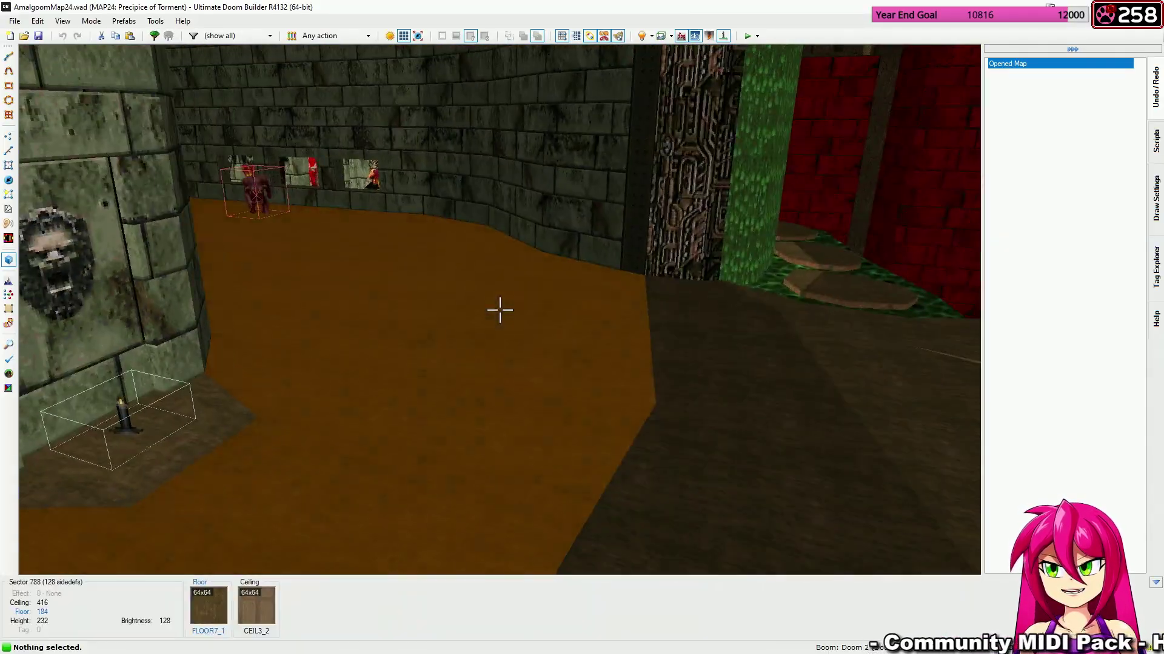
Go through the 2D map to the red-brick hall and inspect its hanging-body wall panel and hidden teleporter alcove in 3D.
key(q)
scroll(499, 310, down, 8)
scroll(499, 310, down, 1)
middle_drag(690, 109, 526, 323)
scroll(565, 270, up, 5)
key(q)
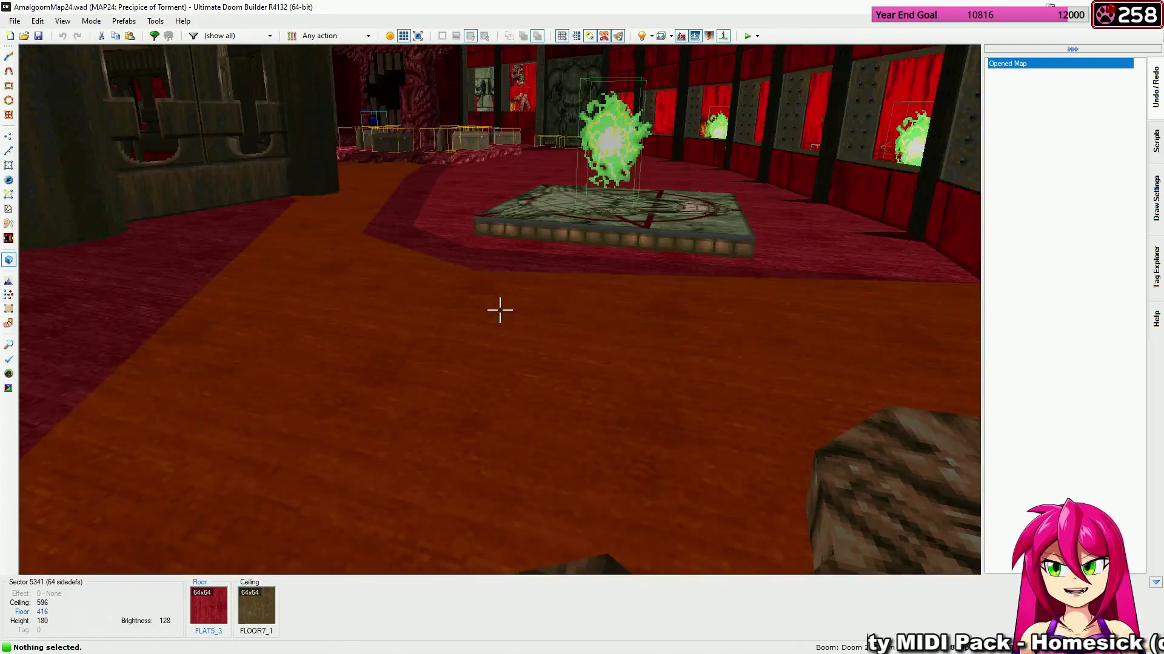
key(s)
key(d)
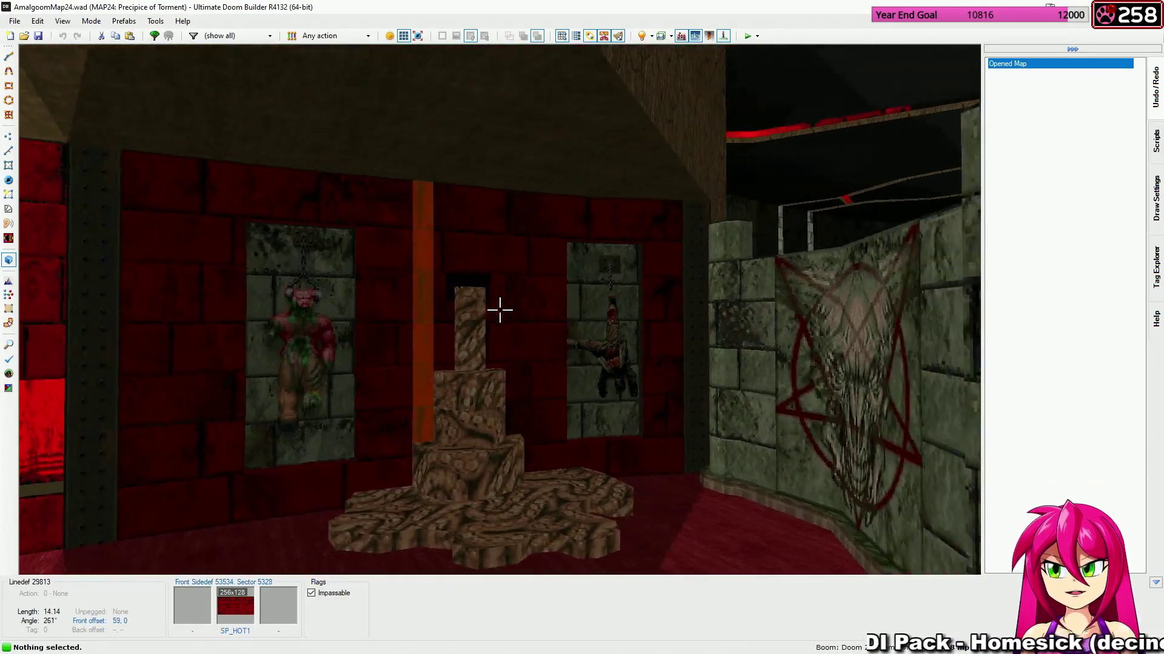
key(a)
key(w)
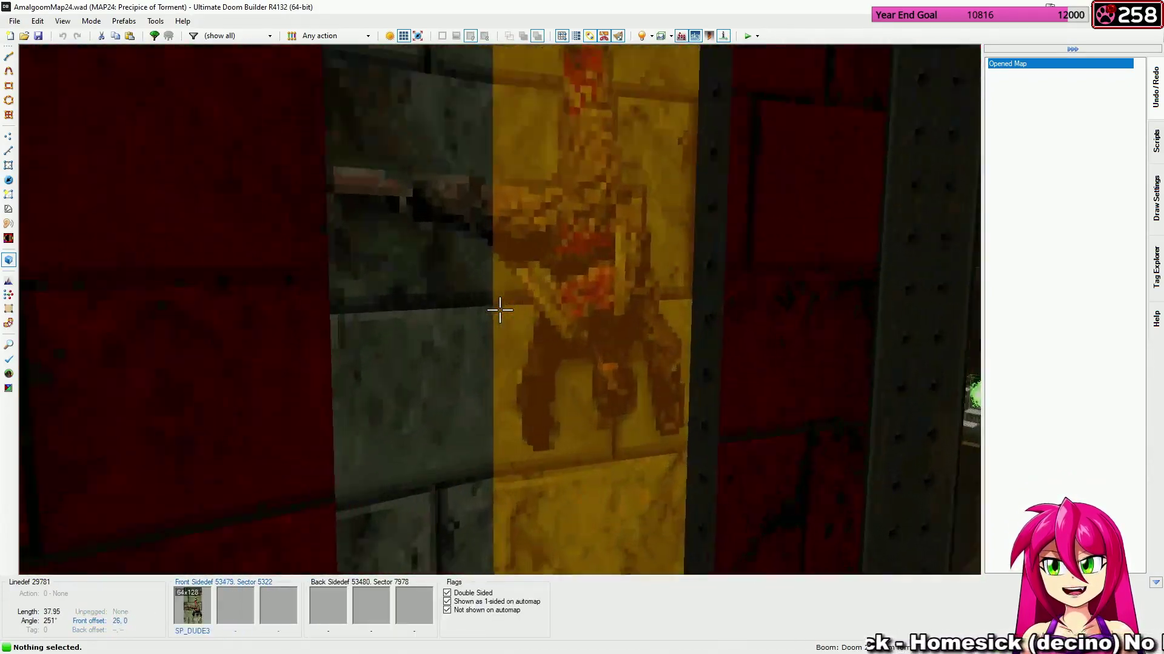
key(s)
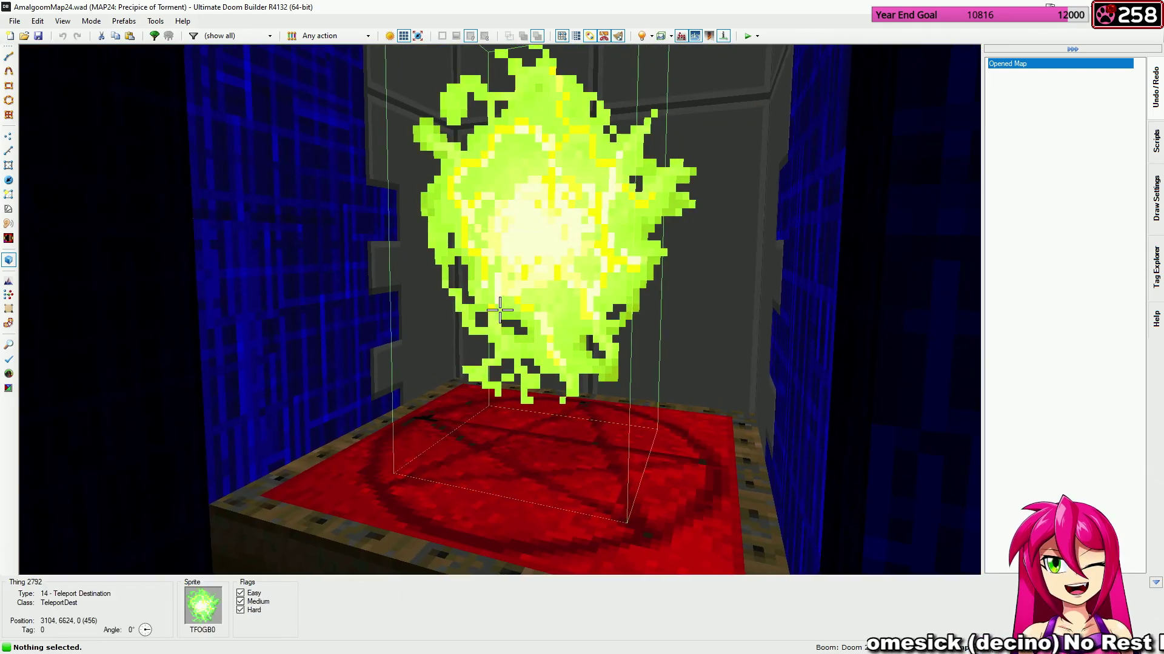
key(w)
key(s)
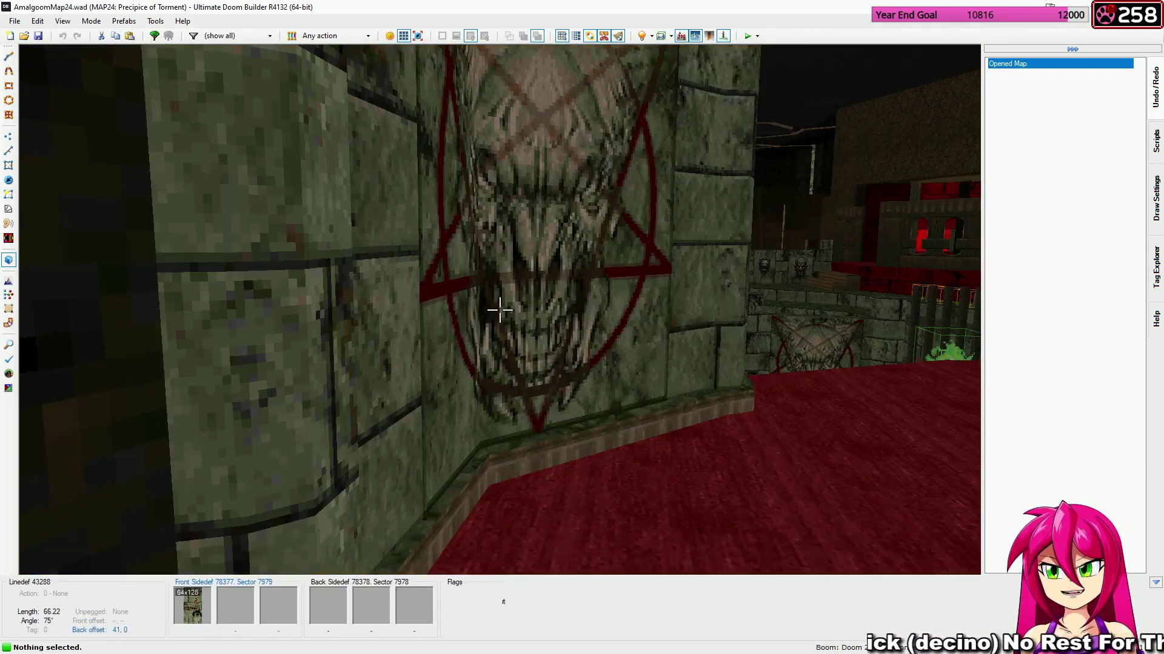
Return to the 2D map and look over the large green areas and the separate circular arena.
key(q)
scroll(499, 314, down, 7)
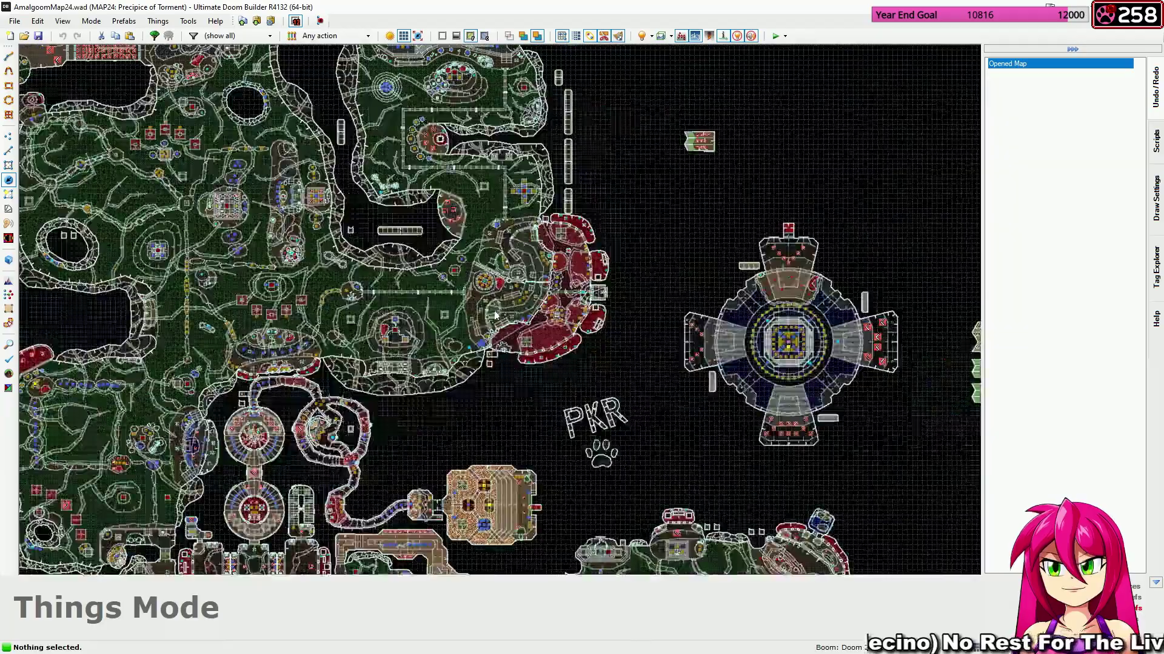
middle_drag(500, 314, 885, 222)
middle_drag(394, 185, 586, 240)
middle_drag(781, 278, 492, 212)
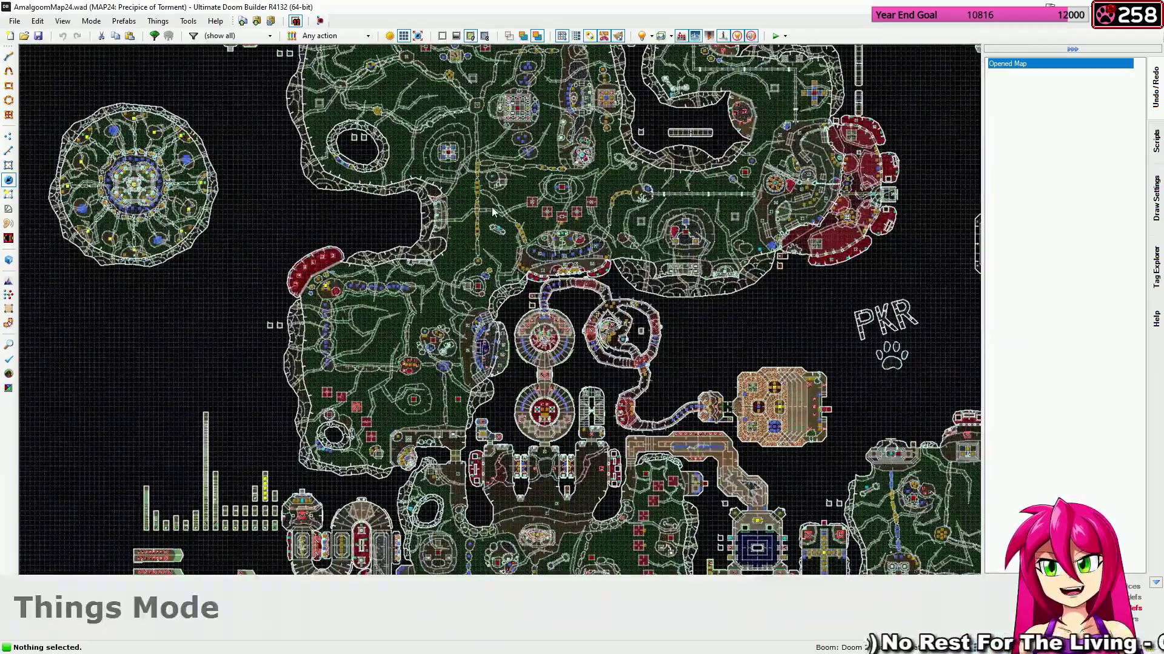
scroll(469, 262, down, 1)
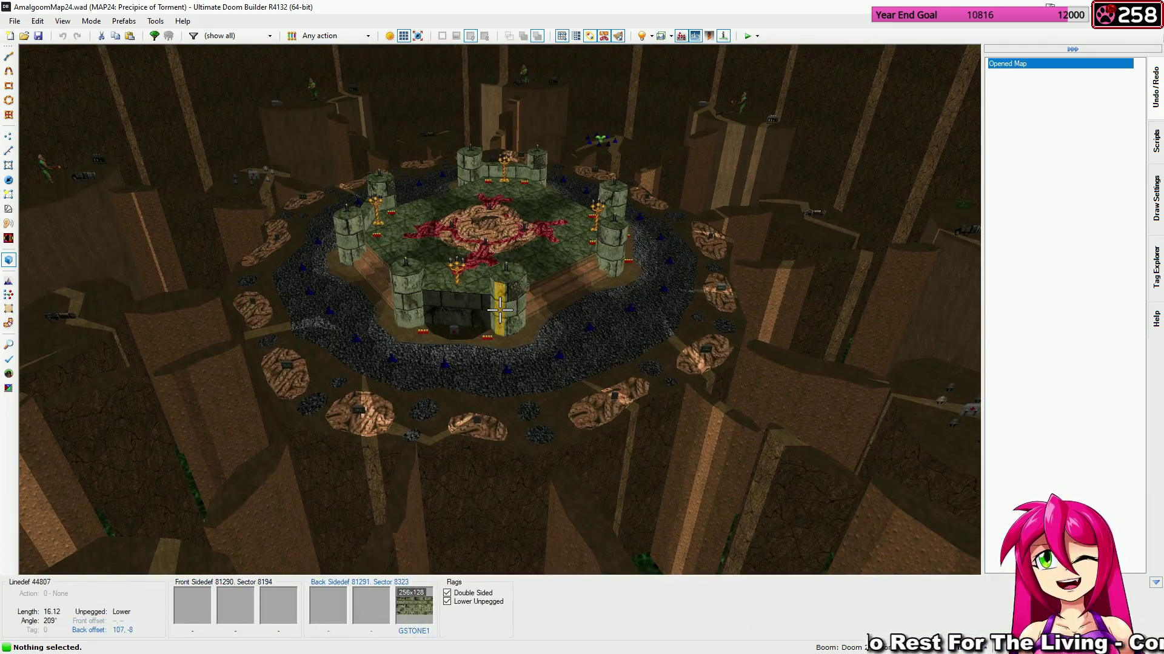
Turn on thing visibility in the 3D view of the circular arena, and return to the 2D map.
key(t)
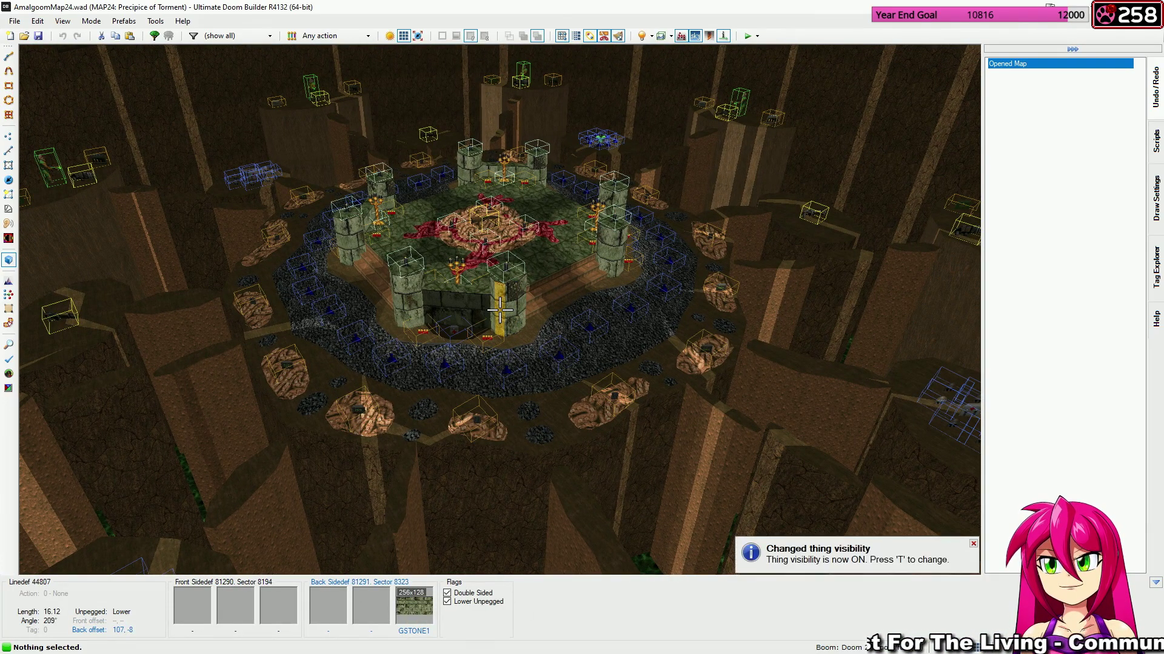
key(q)
scroll(500, 315, down, 5)
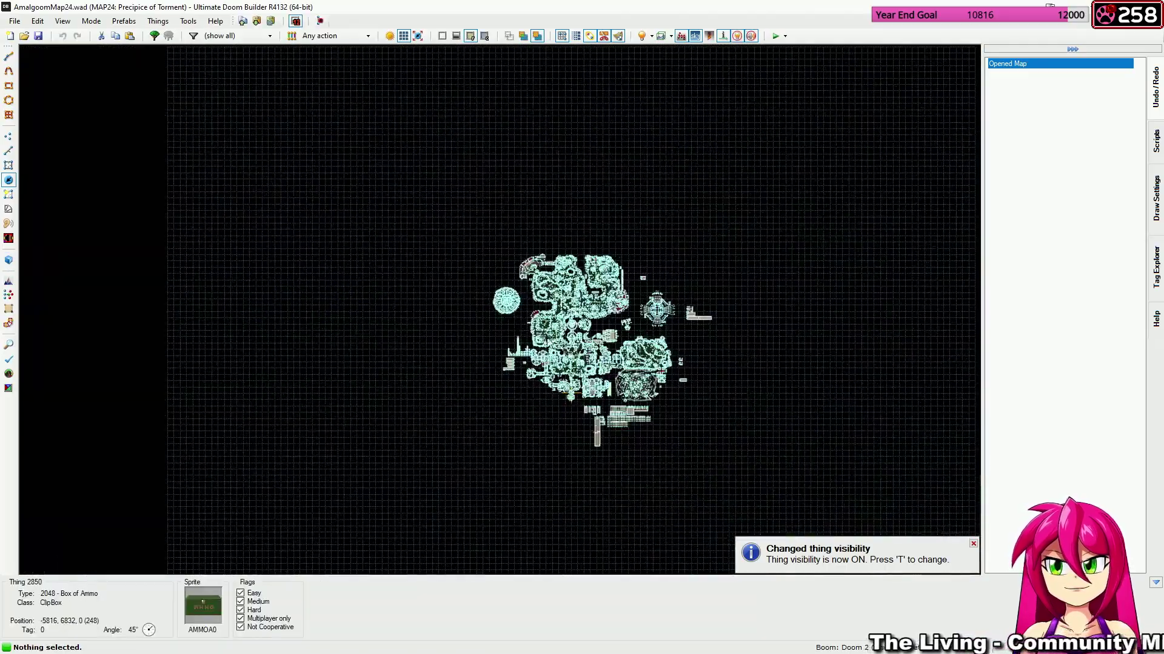
Look over the central part of the 2D map and the things in the circular building above the fortress.
middle_drag(501, 315, 295, 276)
scroll(374, 333, up, 5)
middle_drag(365, 324, 475, 399)
scroll(459, 315, up, 2)
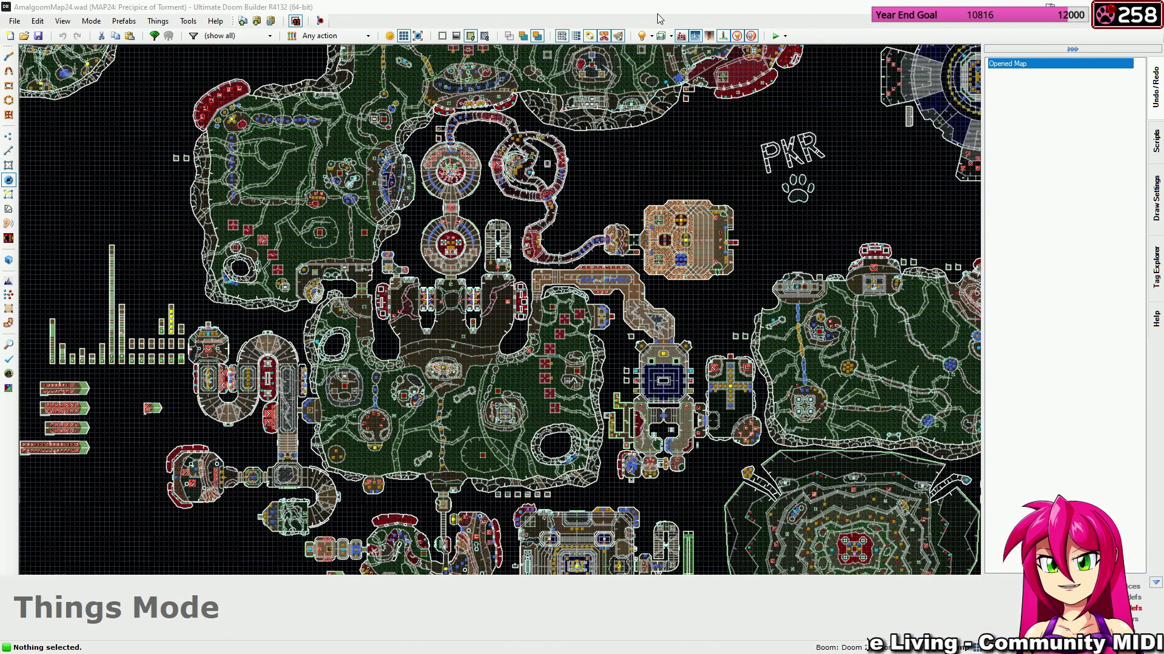
middle_drag(568, 268, 490, 348)
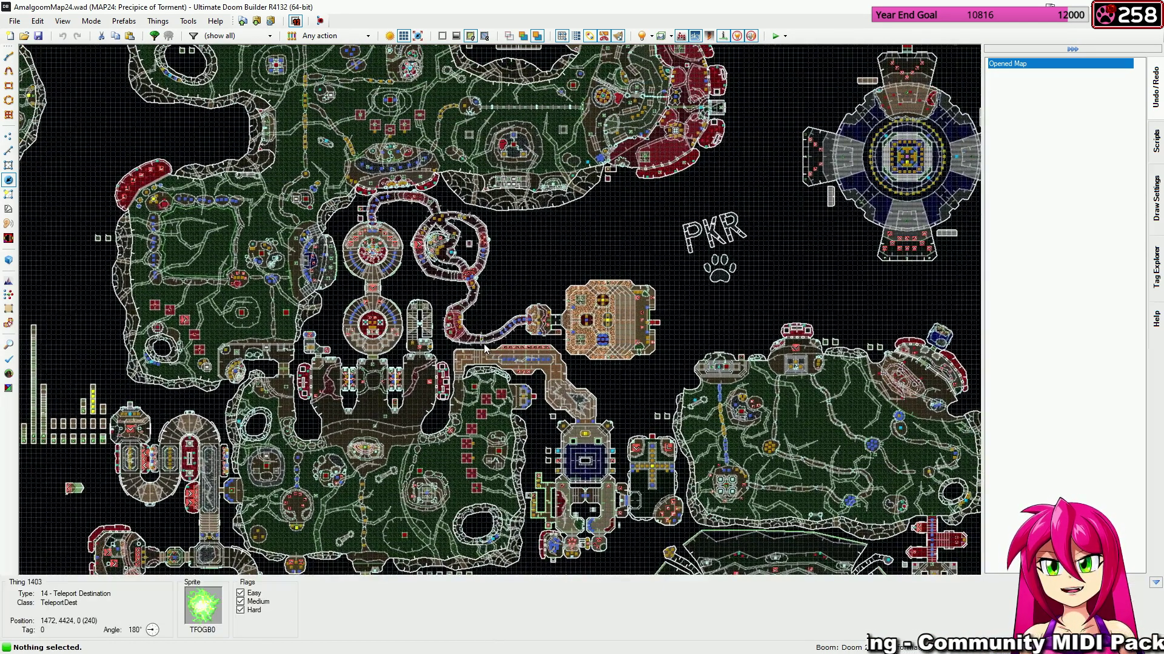
scroll(361, 334, up, 6)
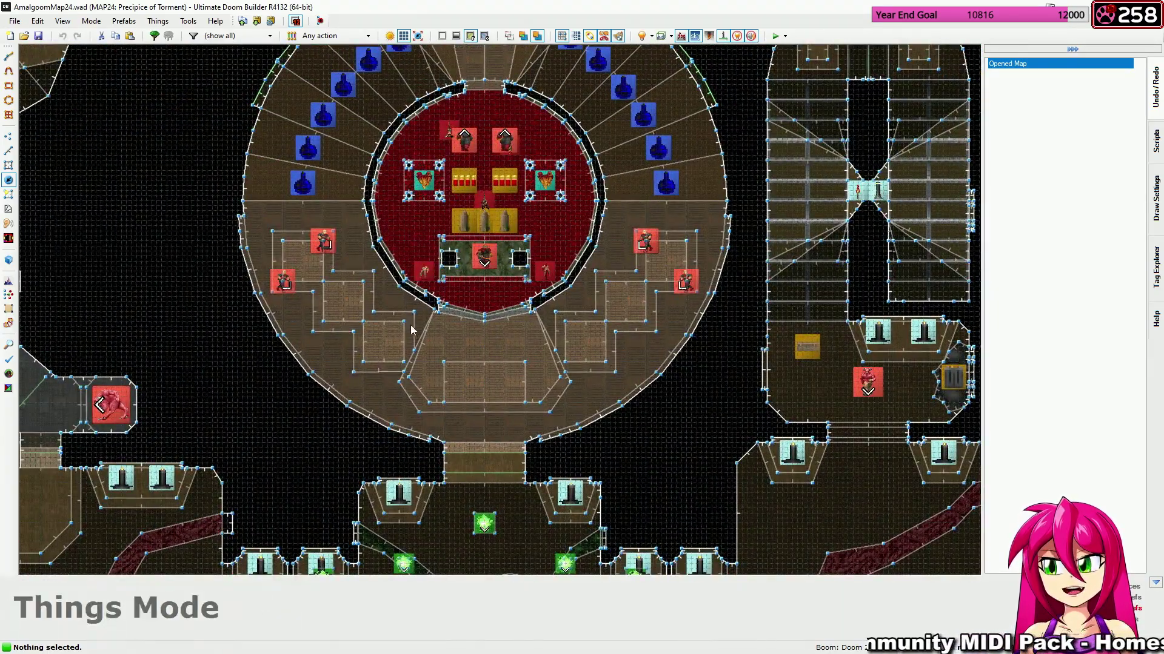
Remove the Easy setting from the two outer Former Sergeants on the lower circular arena's stepped platforms.
middle_drag(465, 209, 446, 319)
middle_drag(474, 395, 423, 286)
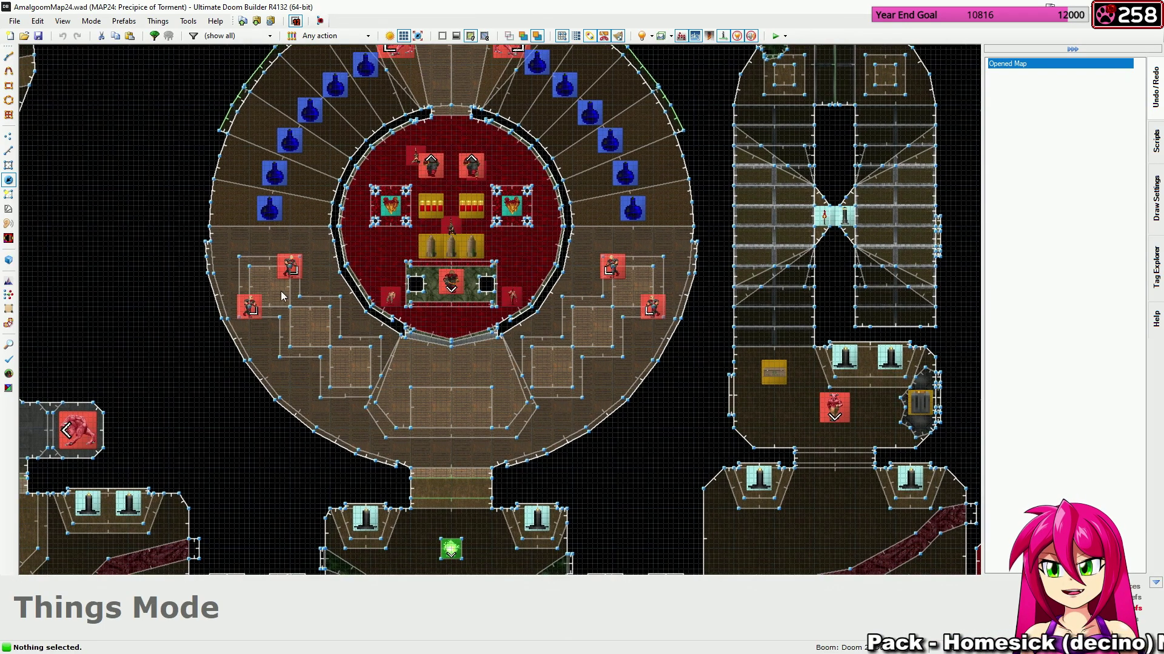
click(653, 308)
right_click(604, 311)
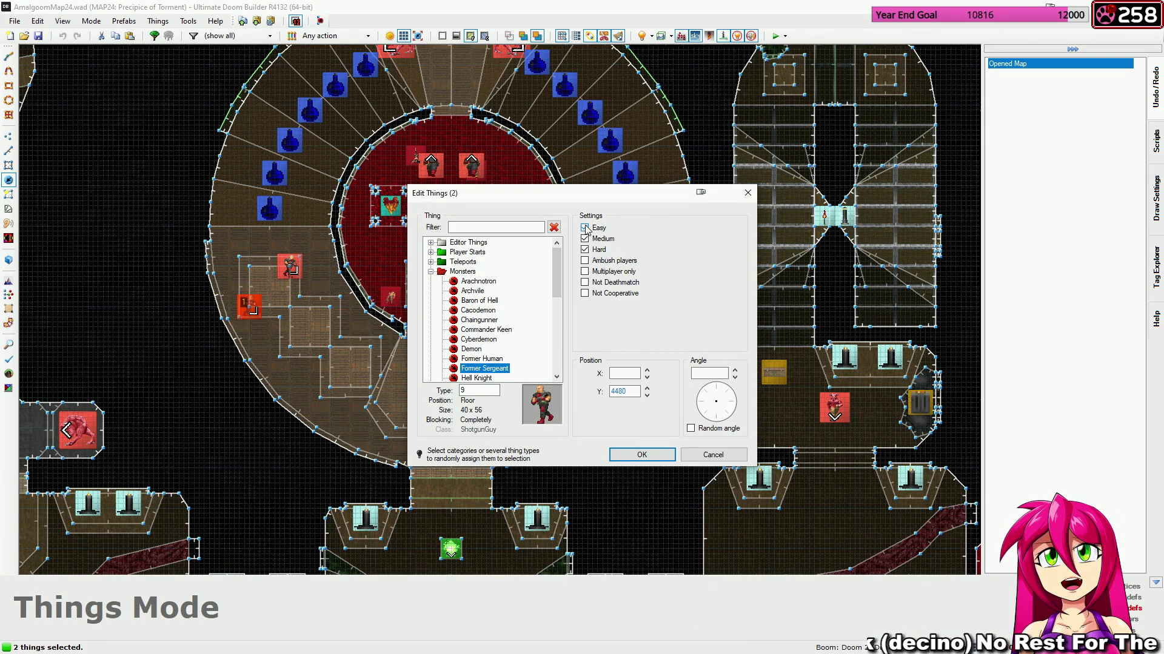
click(641, 455)
Edit the skill settings of the two Chaingunners together in the red centre of the lower circular arena.
middle_drag(453, 83, 460, 315)
middle_drag(463, 264, 476, 286)
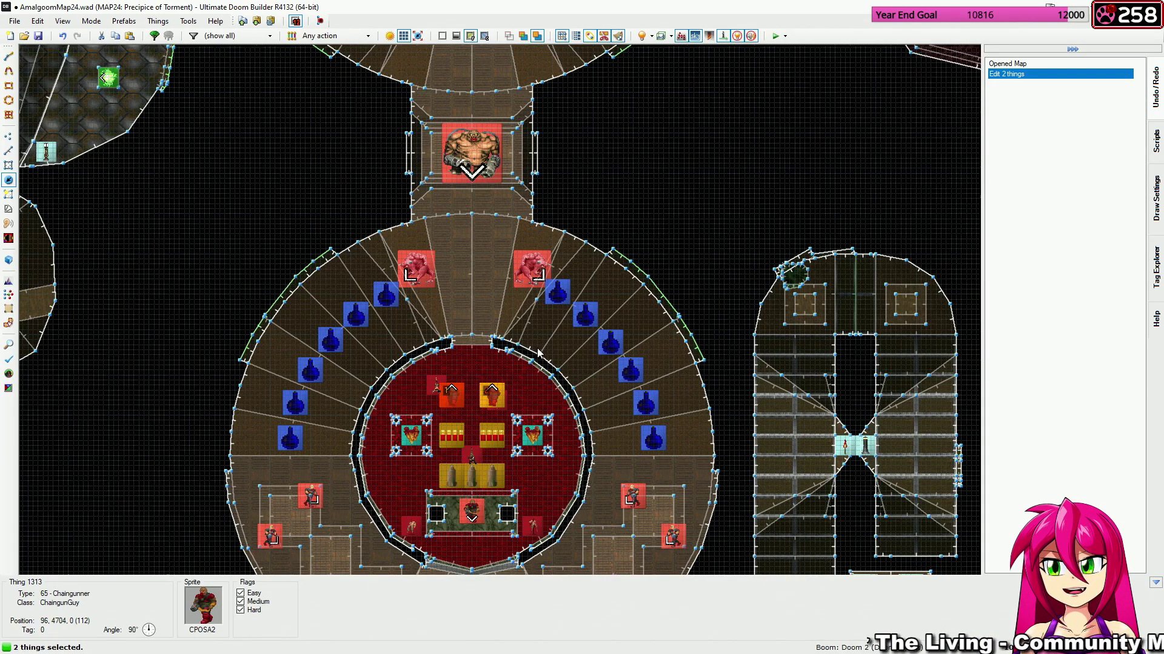
right_click(493, 394)
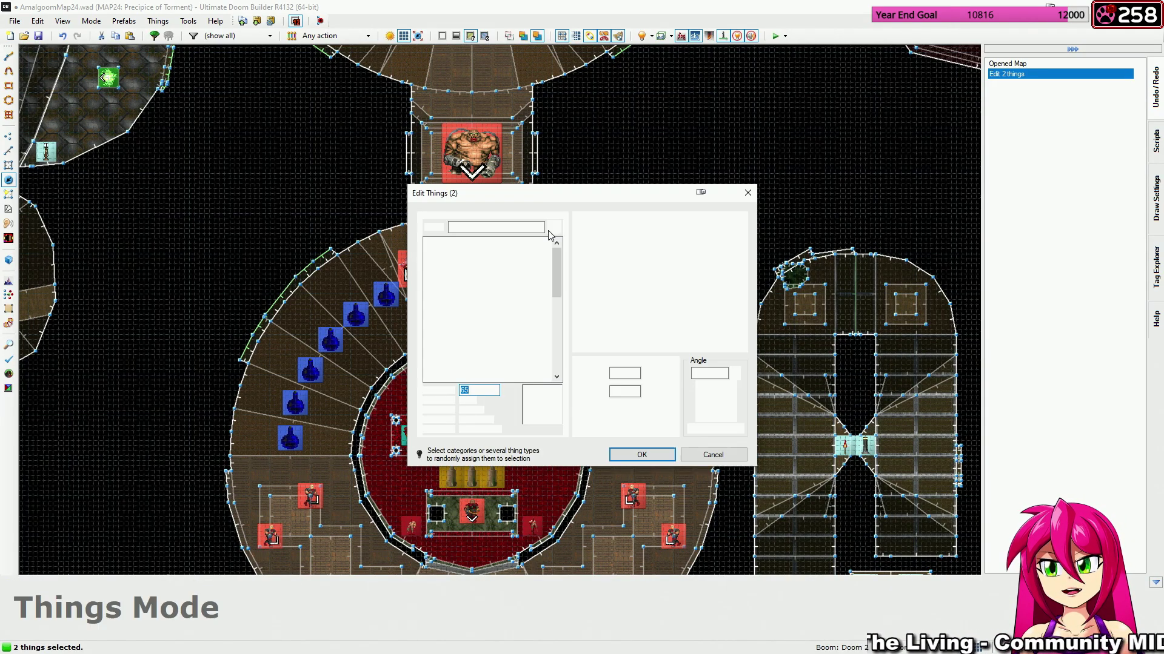
click(641, 454)
Restrict the three Imps in the horizontal row at the upper circular arena's centre to the Hard skill only.
middle_drag(416, 152, 481, 381)
middle_drag(538, 211, 468, 385)
middle_drag(470, 333, 497, 356)
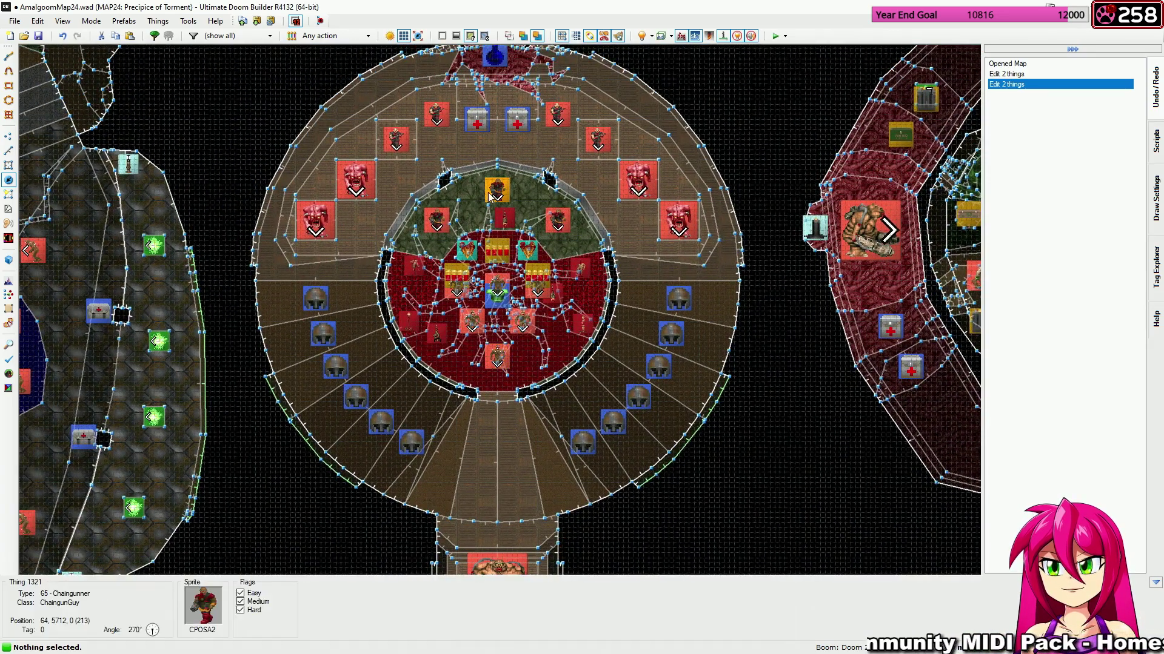
scroll(490, 195, up, 3)
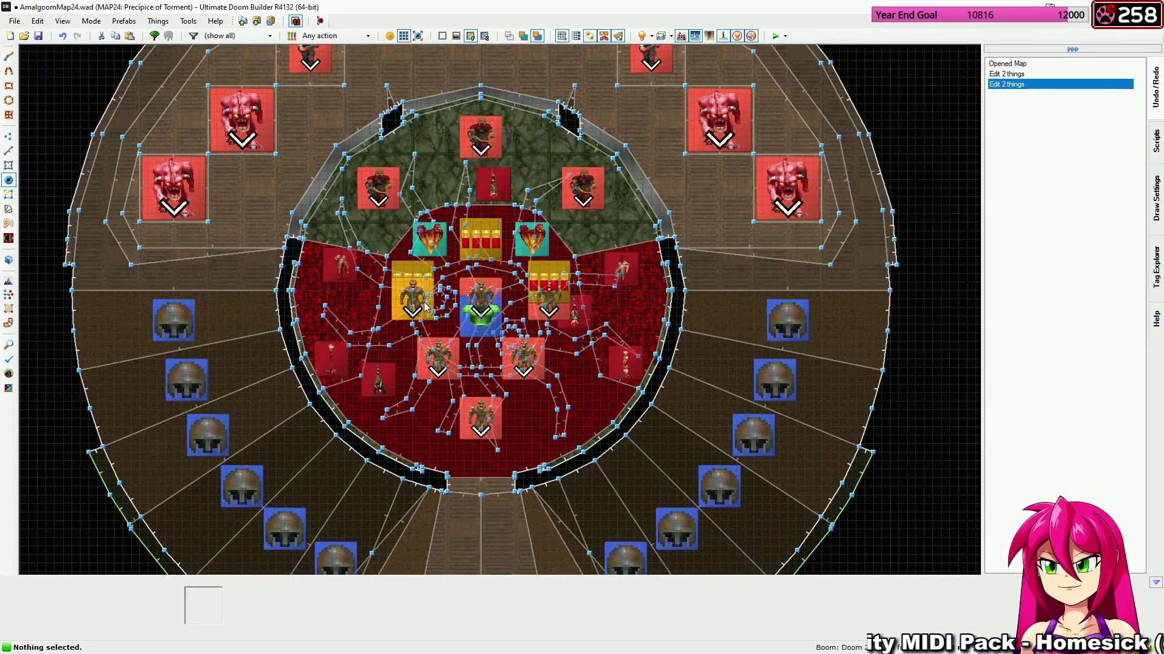
key(t)
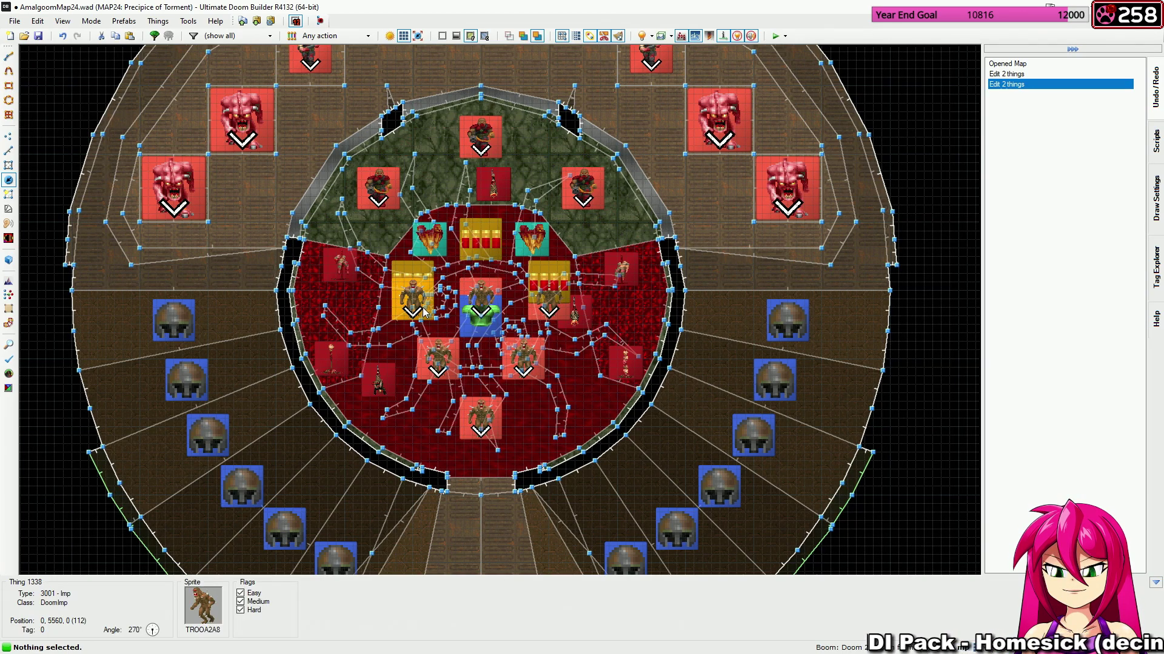
click(424, 311)
click(482, 303)
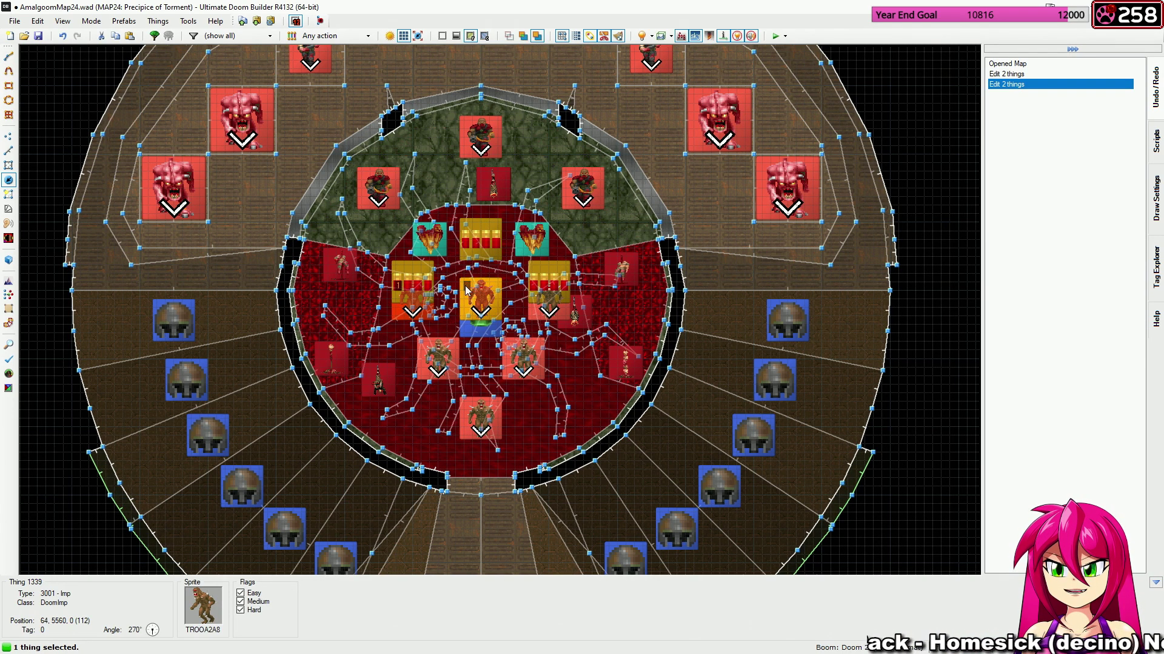
click(547, 319)
right_click(548, 319)
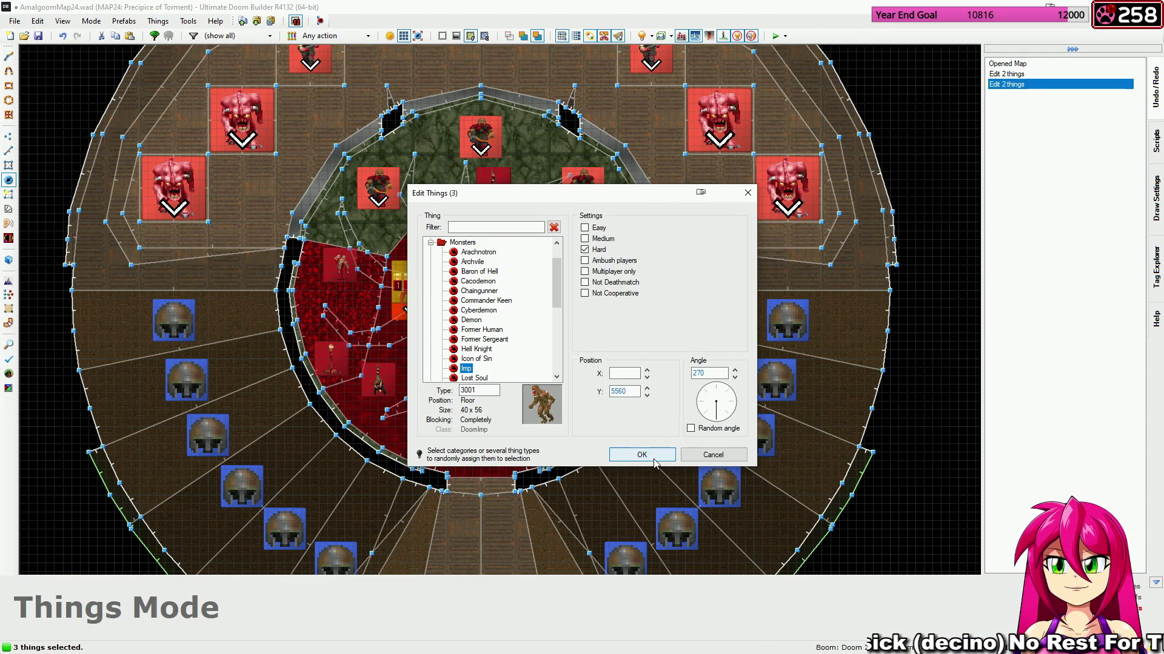
click(644, 455)
Limit the topmost Chaingunner on the arena's green area to Medium and Hard, and edit the skill settings of the two Former Sergeants beside the medikits.
right_click(472, 134)
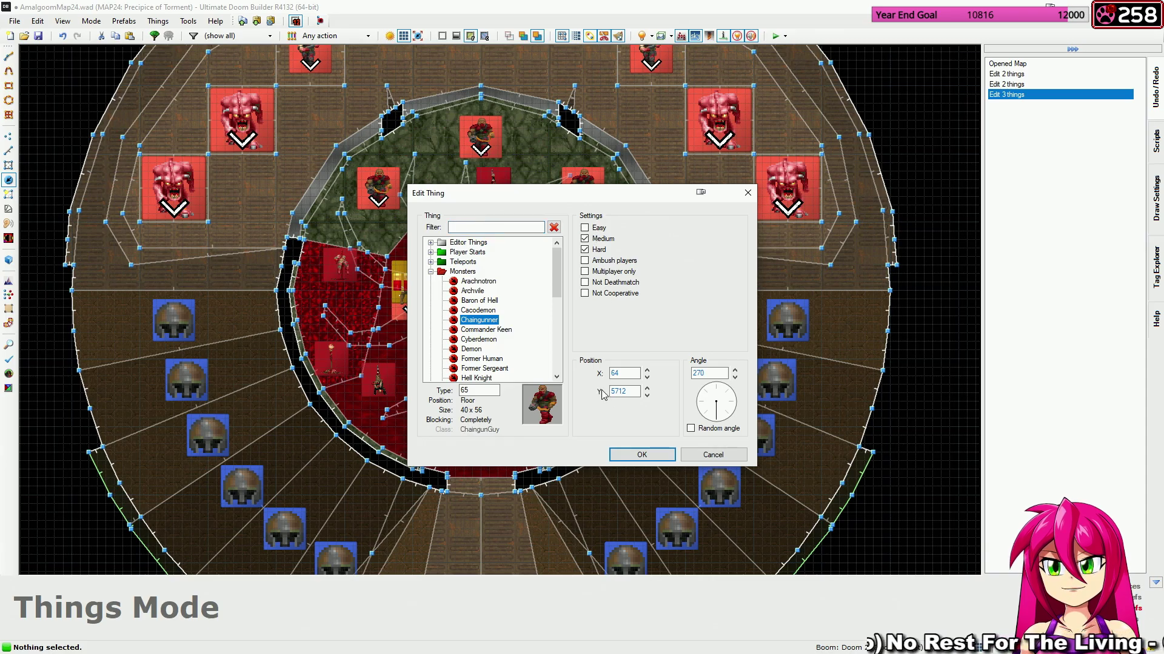
click(637, 455)
middle_drag(512, 76, 518, 211)
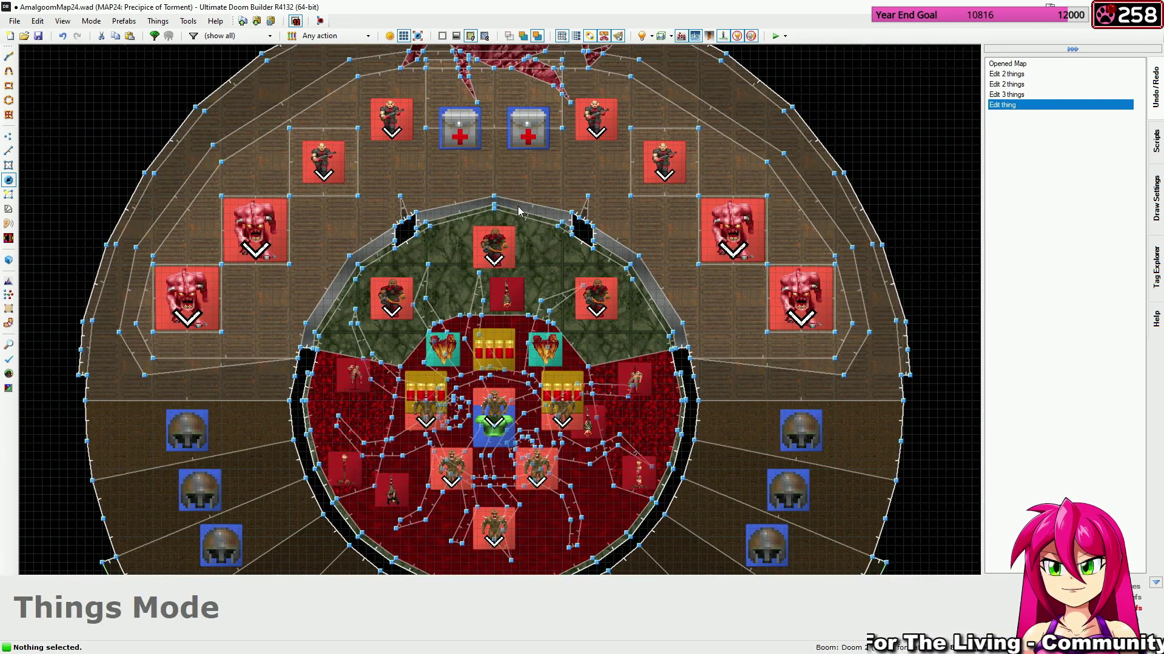
click(395, 115)
click(586, 113)
right_click(586, 113)
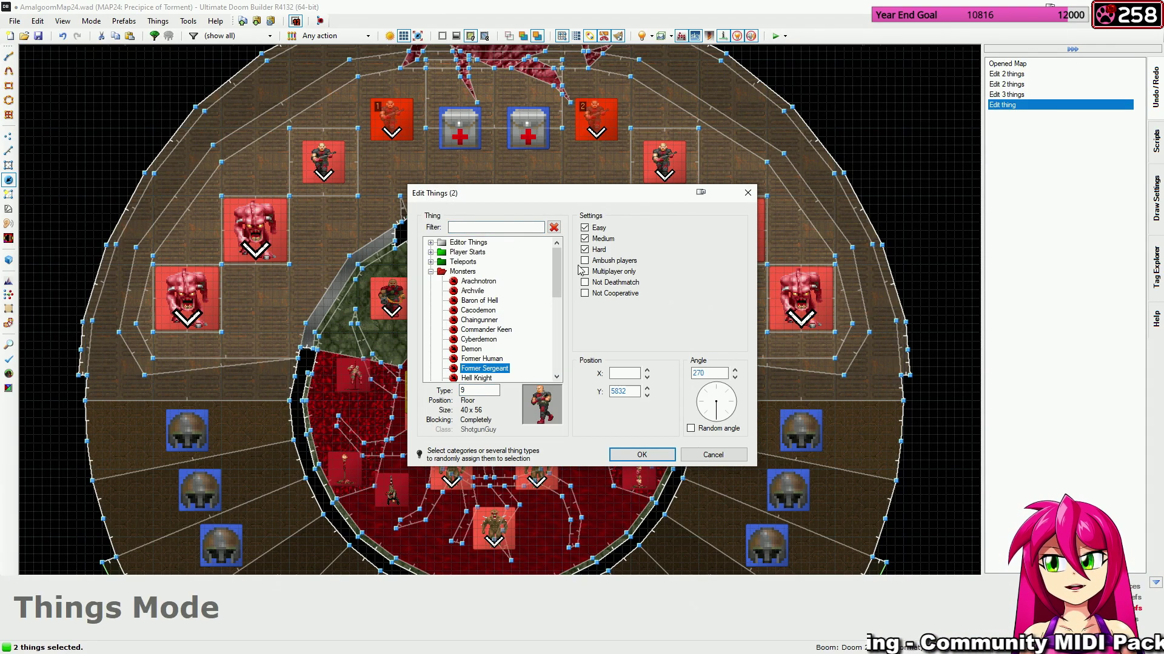
click(642, 454)
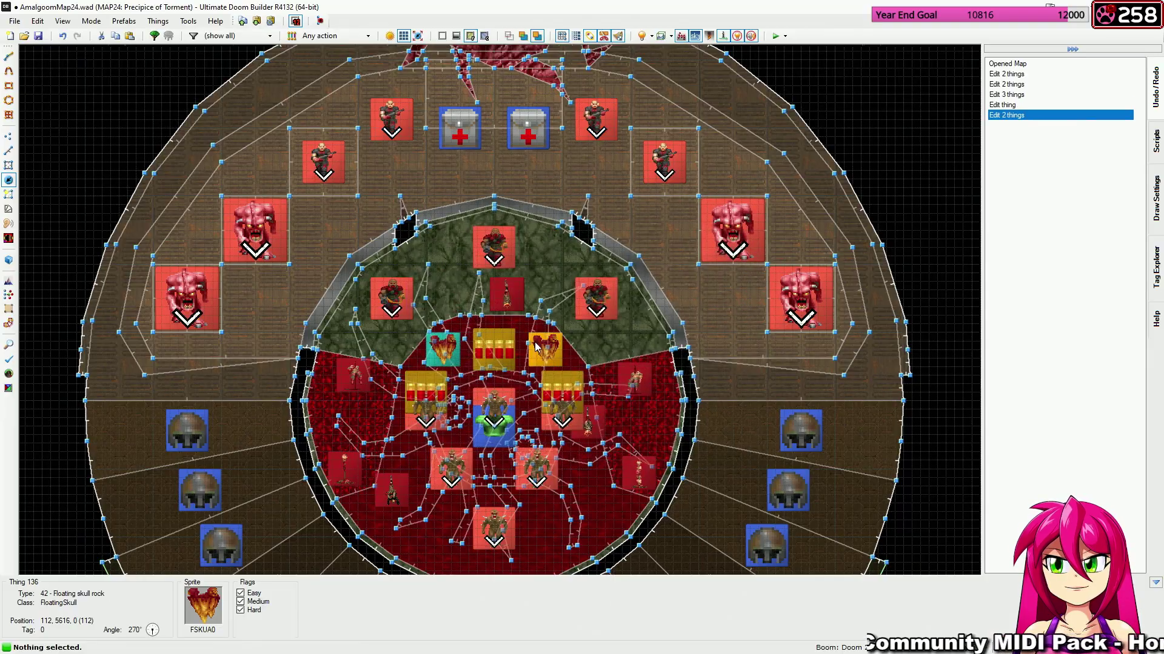
Trace the teleport destination in the red looping corridor back to its monster closet south of the main map using Sectors mode.
scroll(537, 350, down, 5)
scroll(539, 240, up, 5)
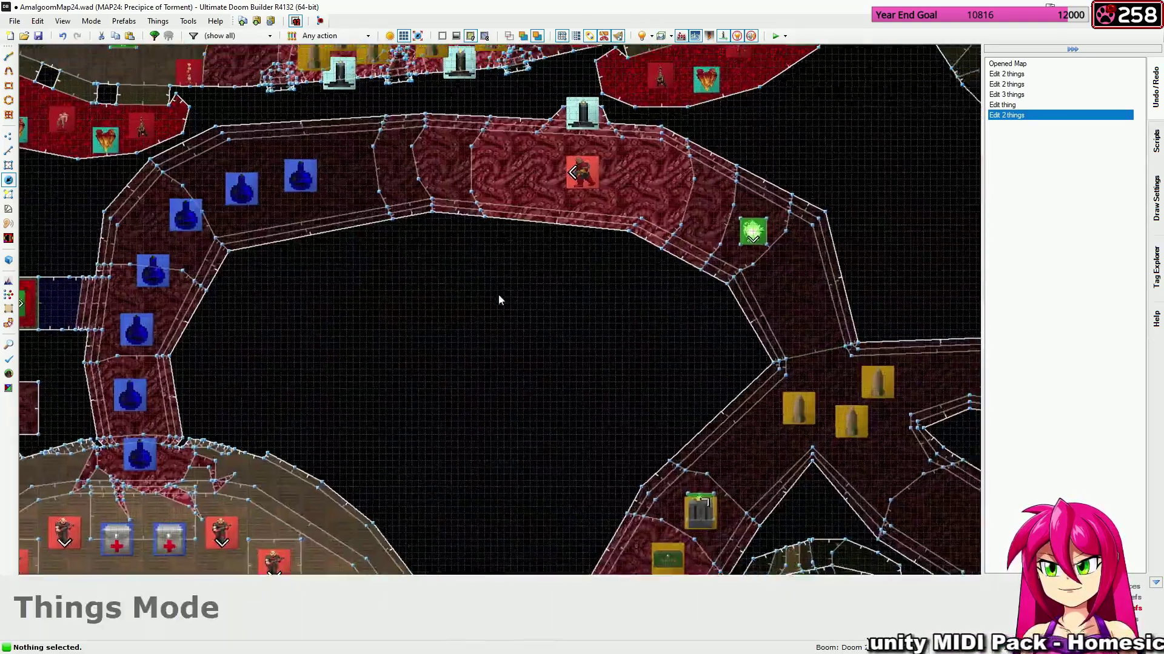
middle_drag(611, 382, 437, 218)
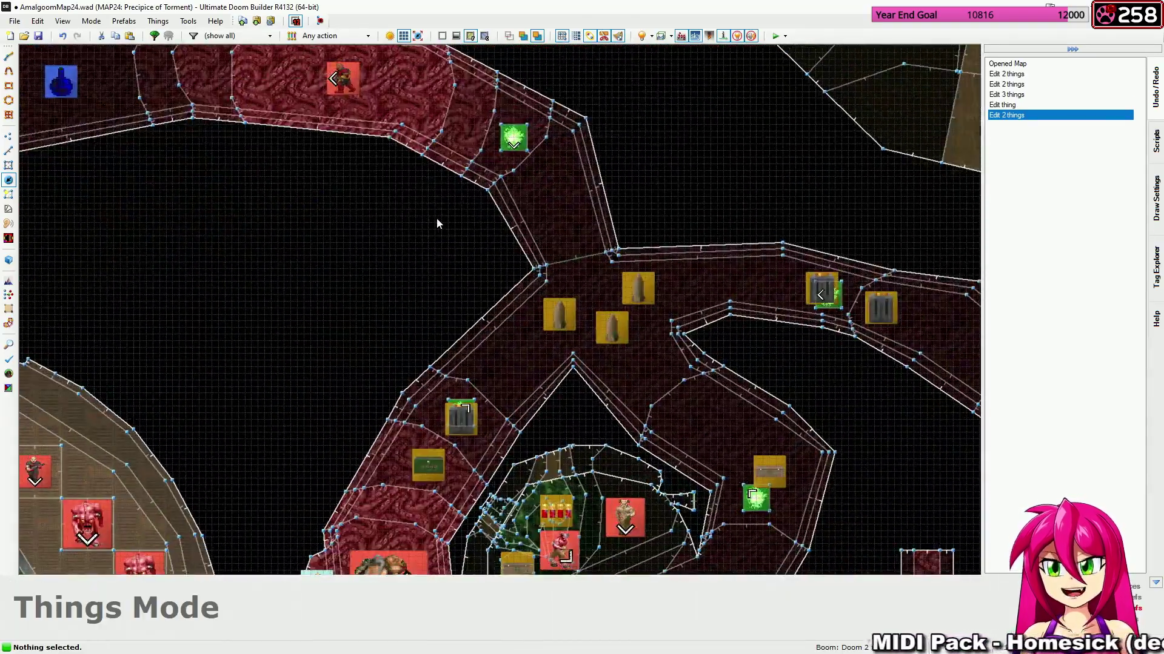
middle_drag(663, 400, 544, 274)
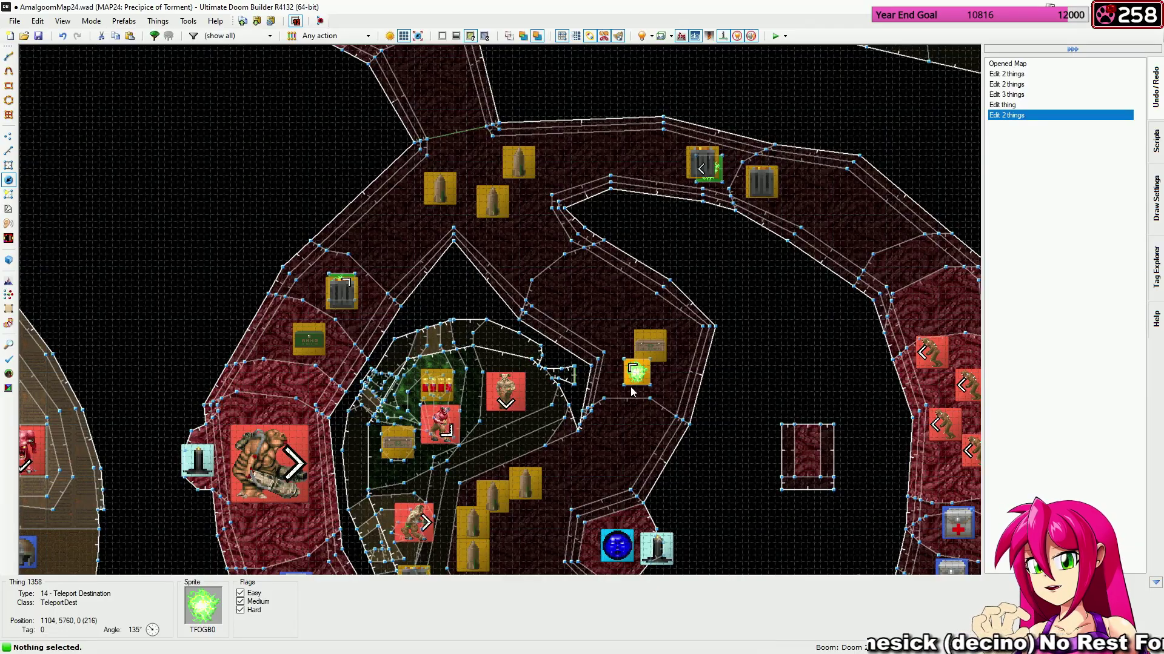
scroll(631, 391, down, 6)
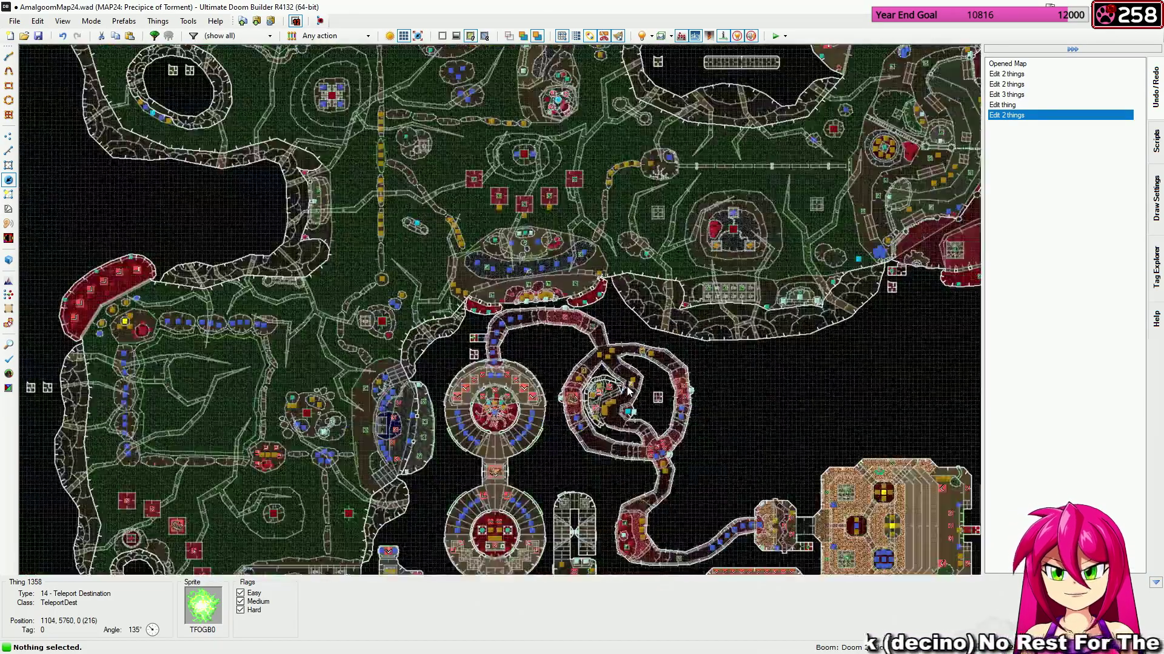
scroll(629, 391, up, 7)
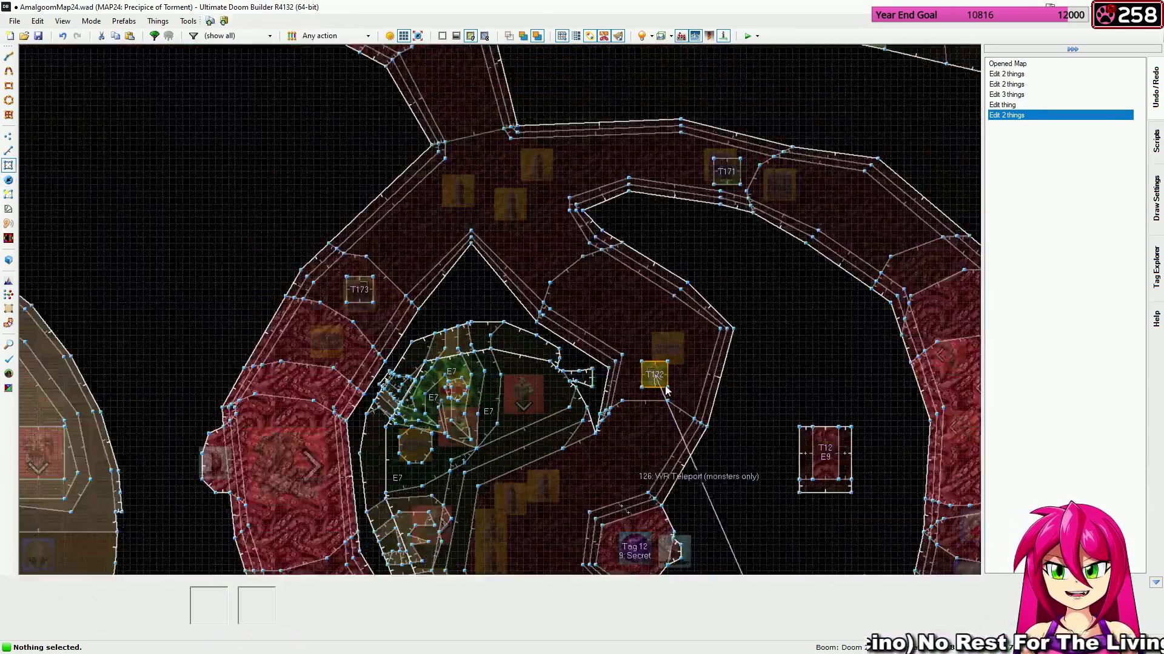
key(s)
scroll(647, 383, down, 8)
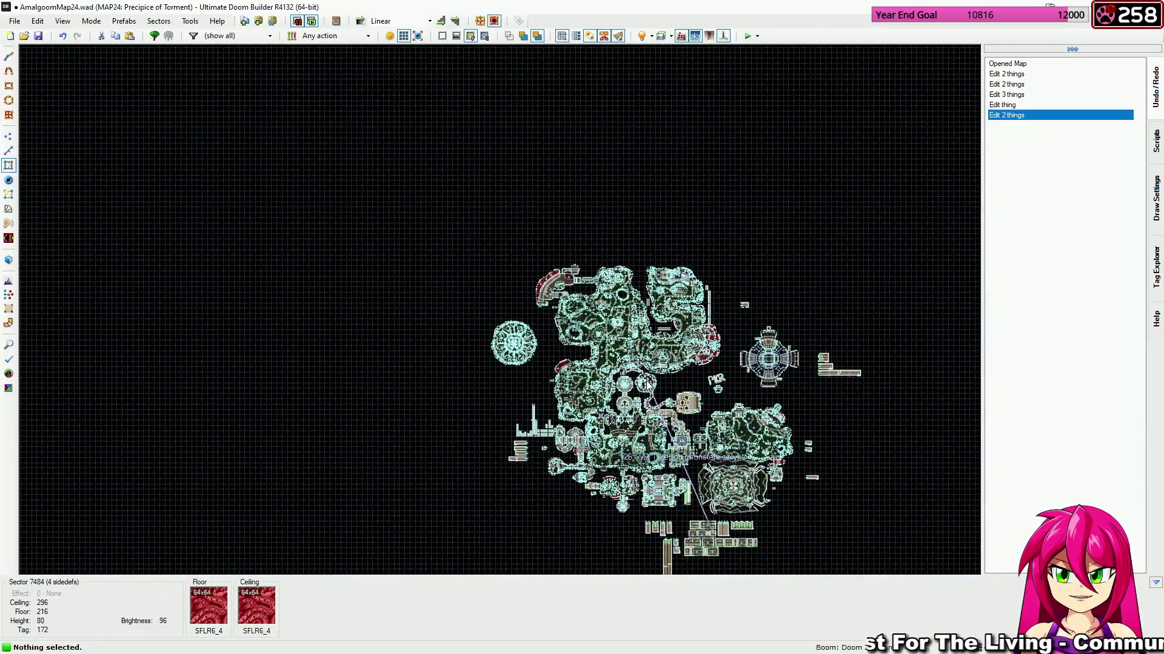
middle_drag(648, 383, 452, 217)
scroll(452, 217, up, 1)
scroll(538, 432, up, 5)
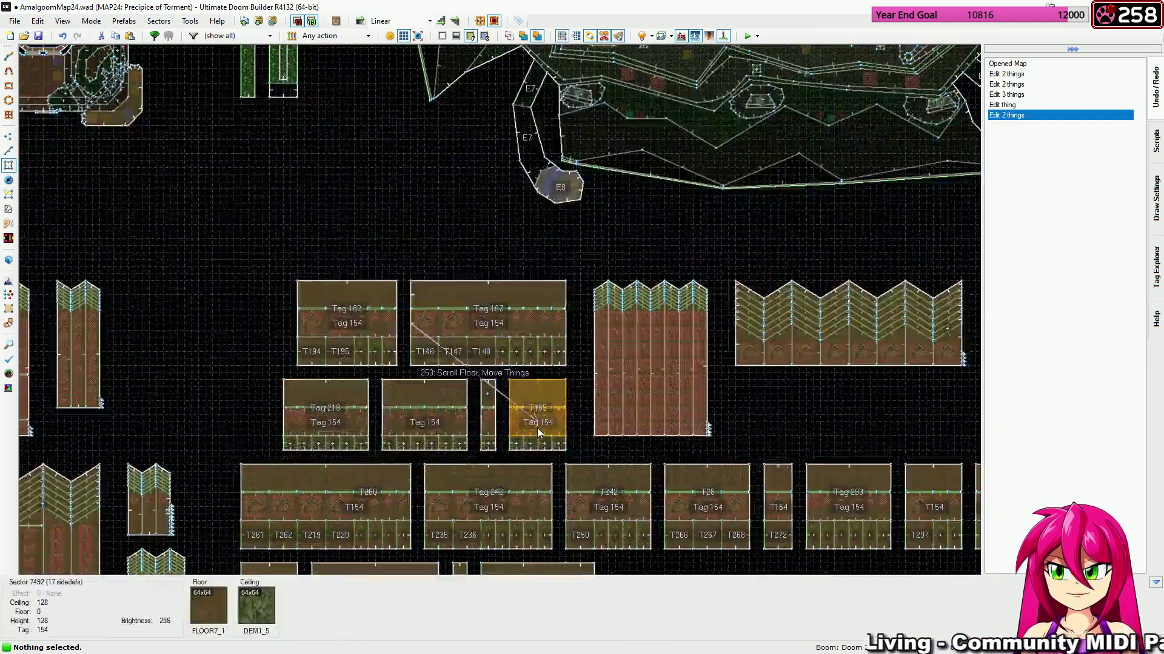
scroll(538, 432, up, 6)
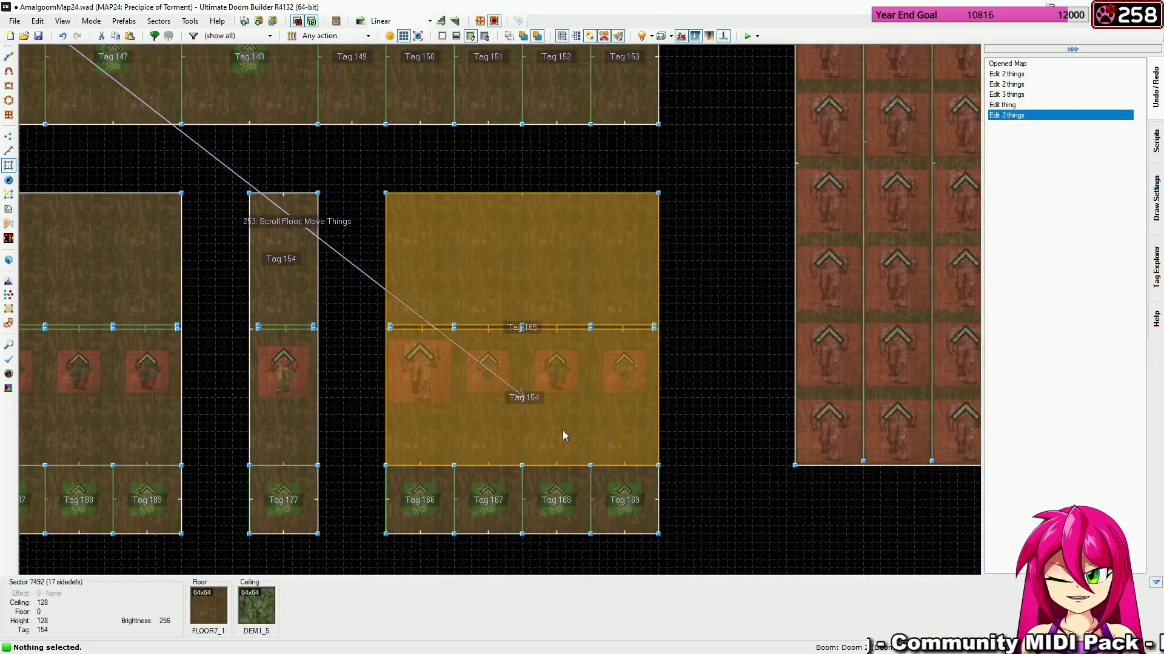
Restrict the Chaingunner in the four-monster closet with tag 165 to the Hard skill only.
key(t)
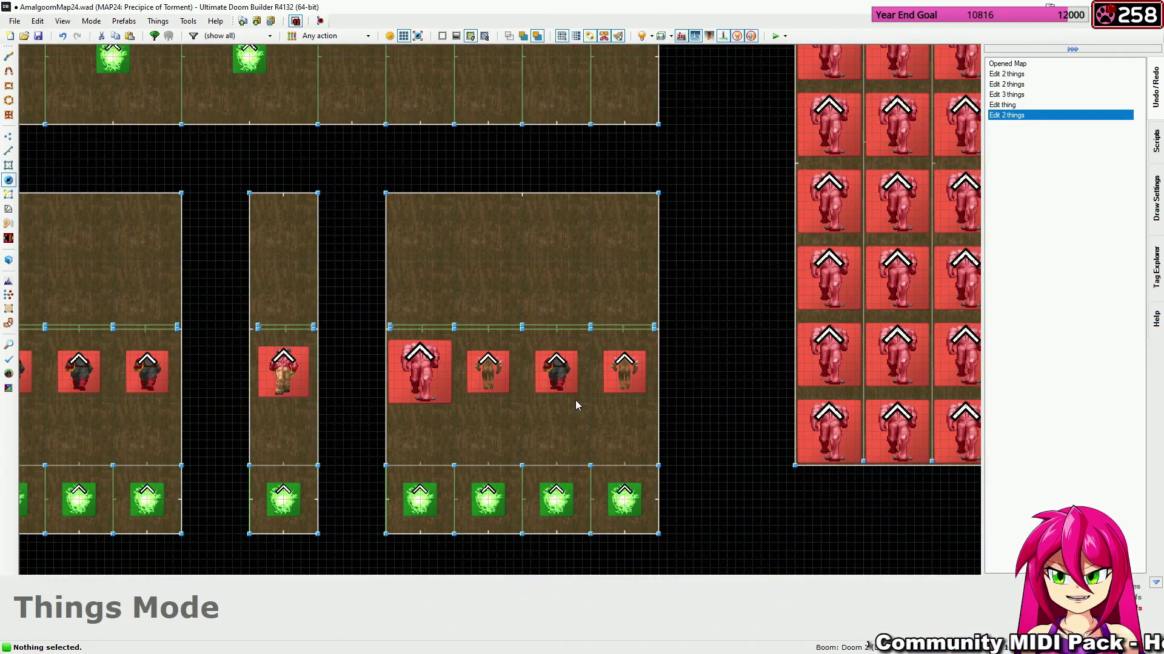
right_click(555, 368)
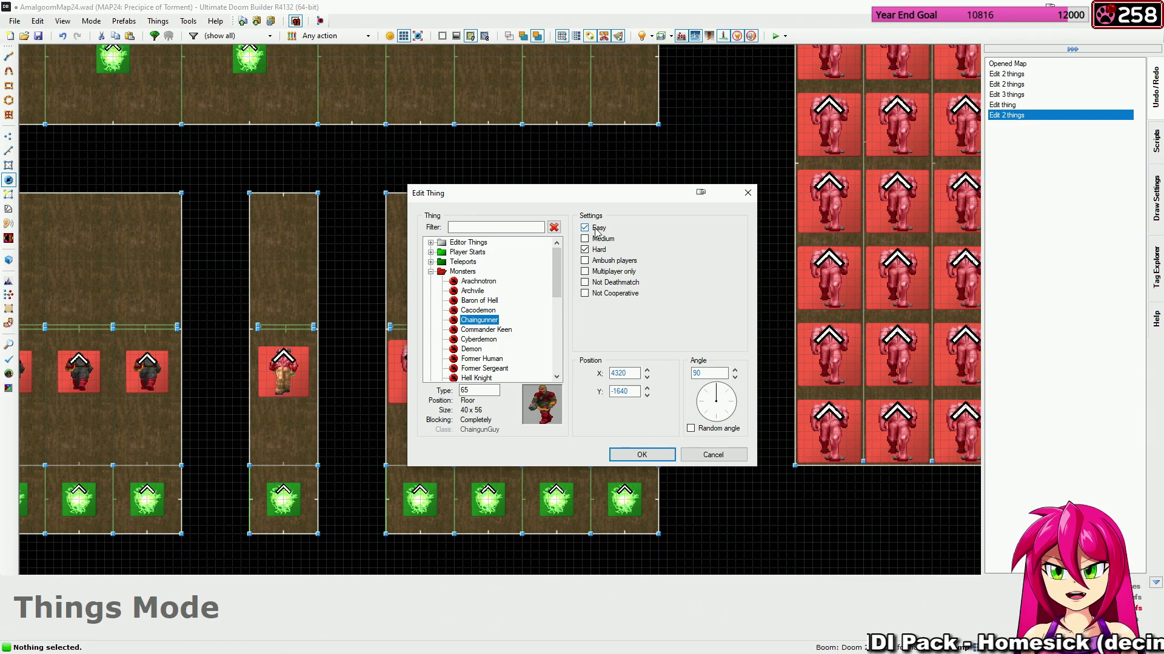
click(641, 454)
Insert an Imp for Medium skill only below the closet's Chaingunner, and move it onto the Chaingunner's spot.
scroll(558, 429, up, 1)
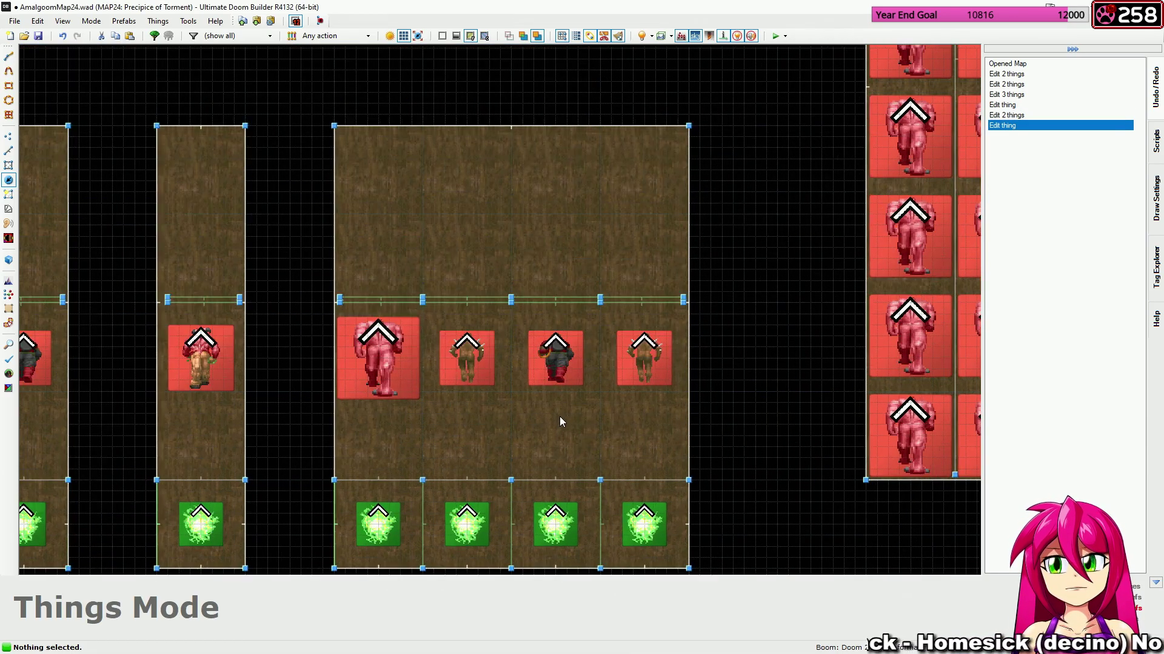
right_click(561, 429)
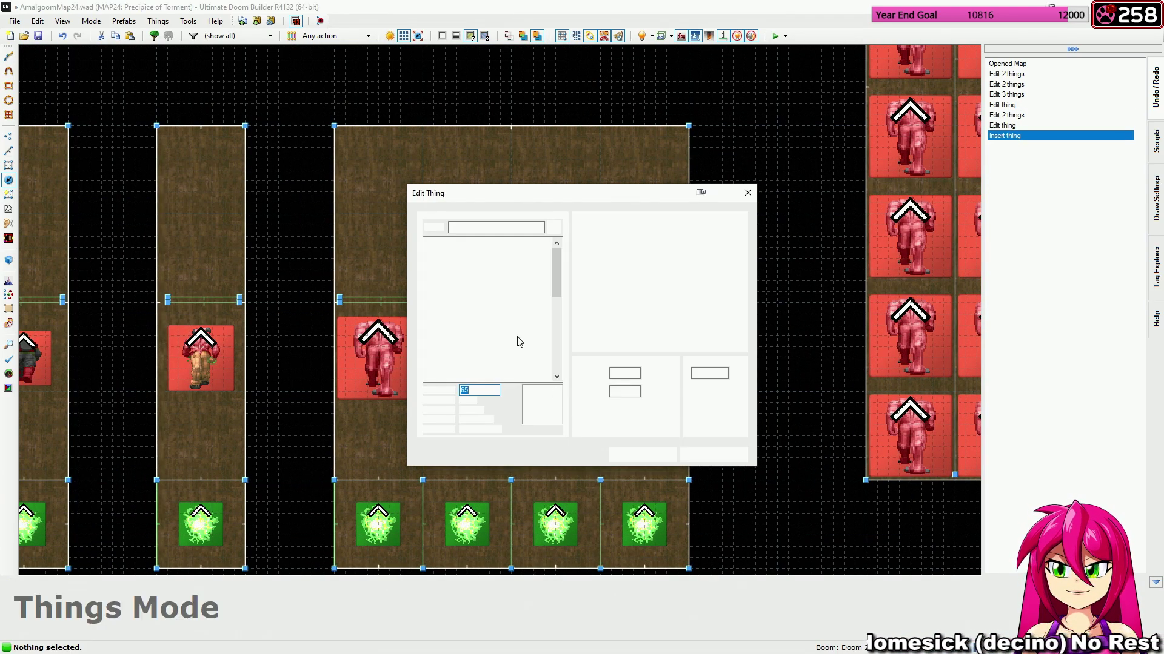
click(466, 339)
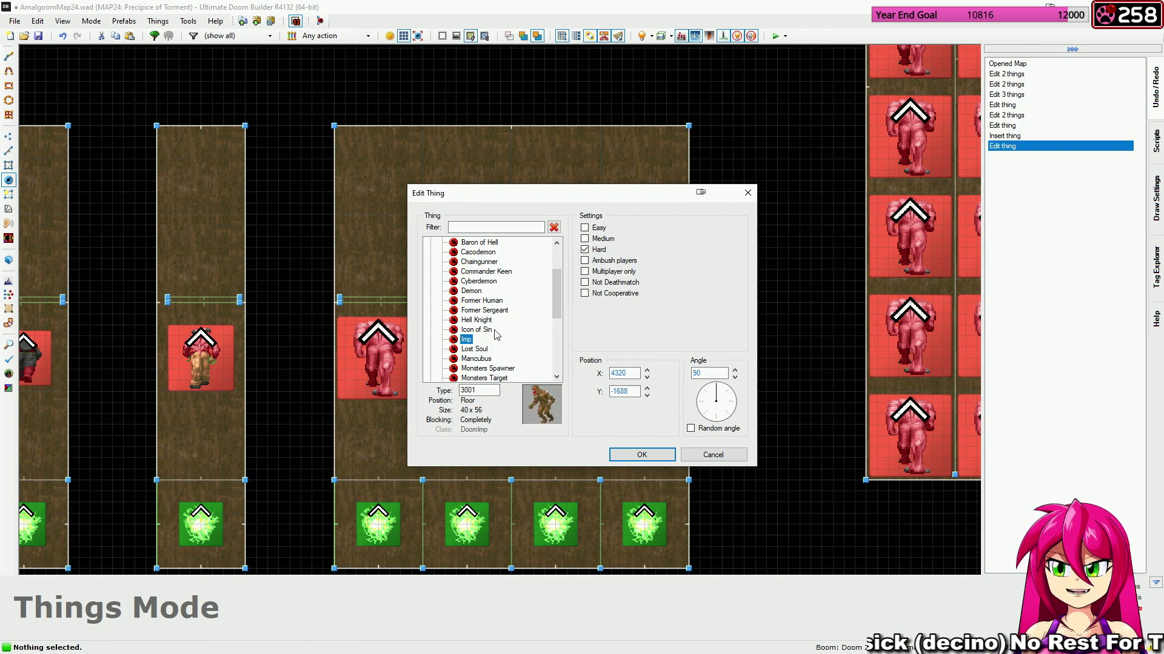
click(641, 455)
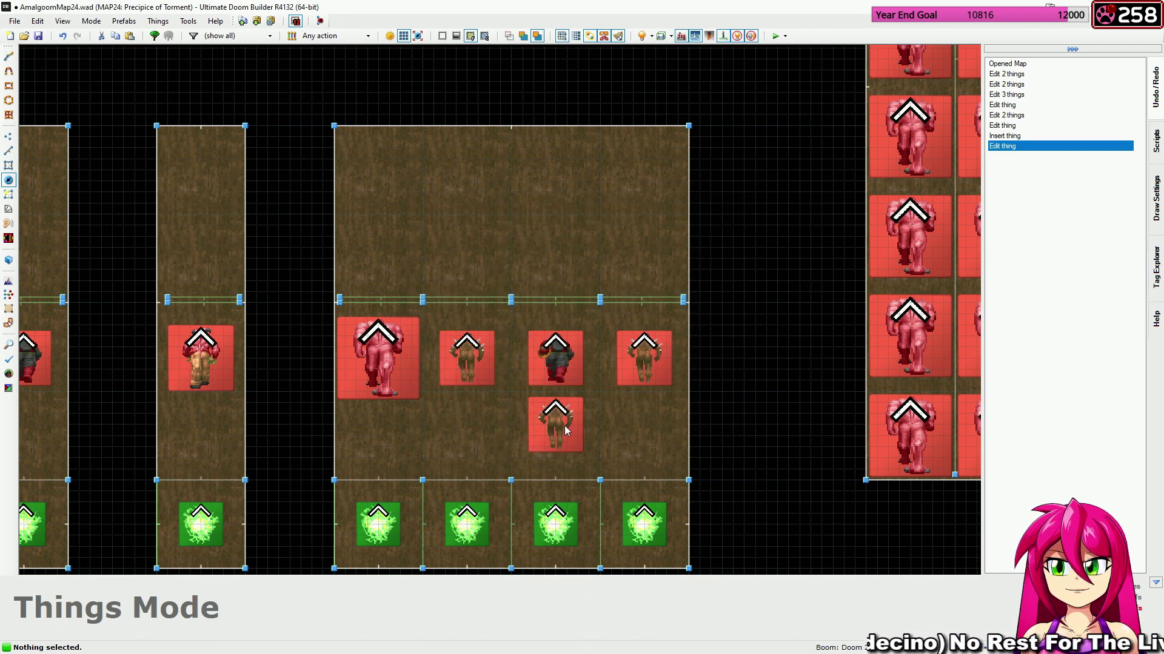
drag(561, 427, 562, 356)
Insert another thing below the Chaingunner, make it a Former Human, and move it onto the same spot.
key(Insert)
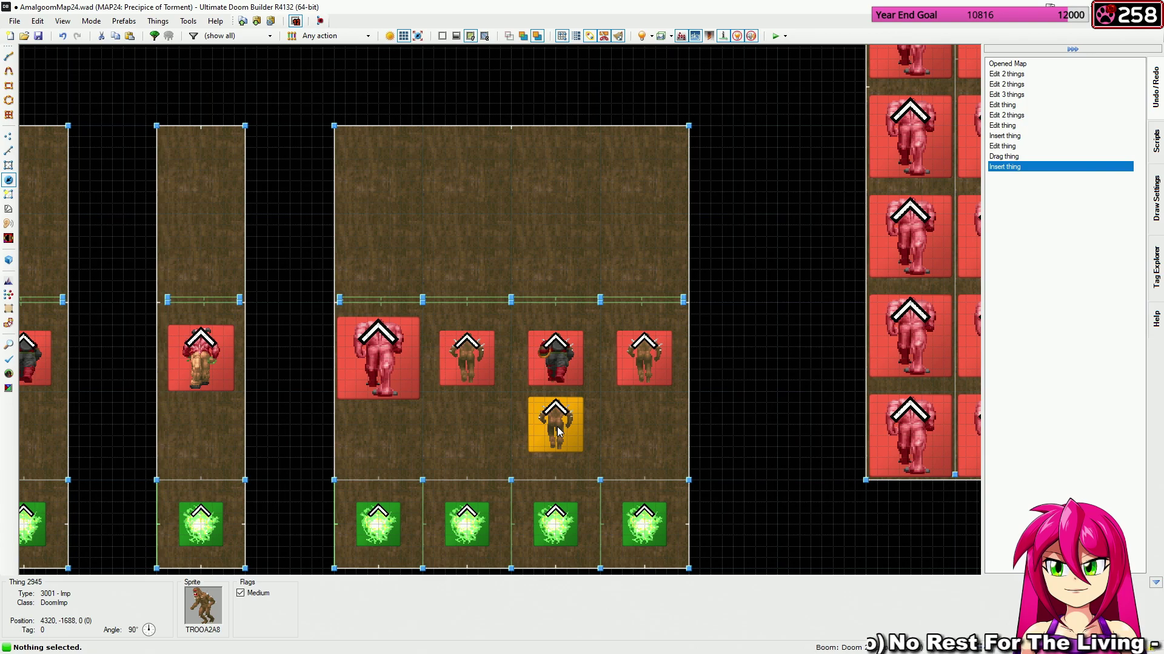
right_click(557, 430)
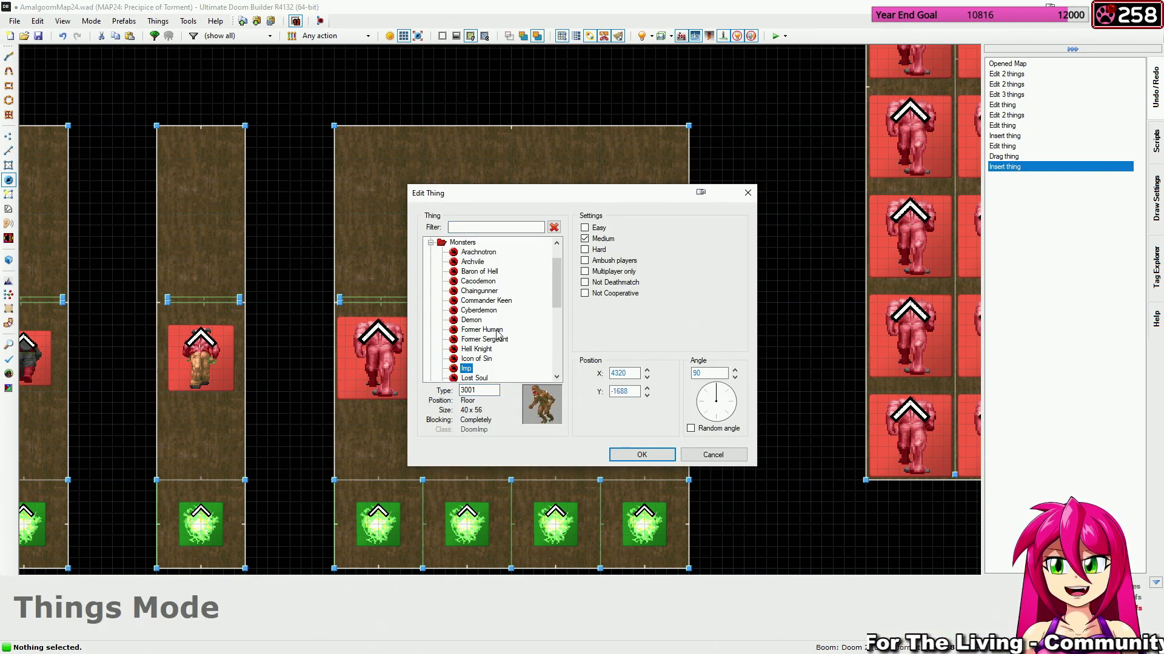
click(497, 332)
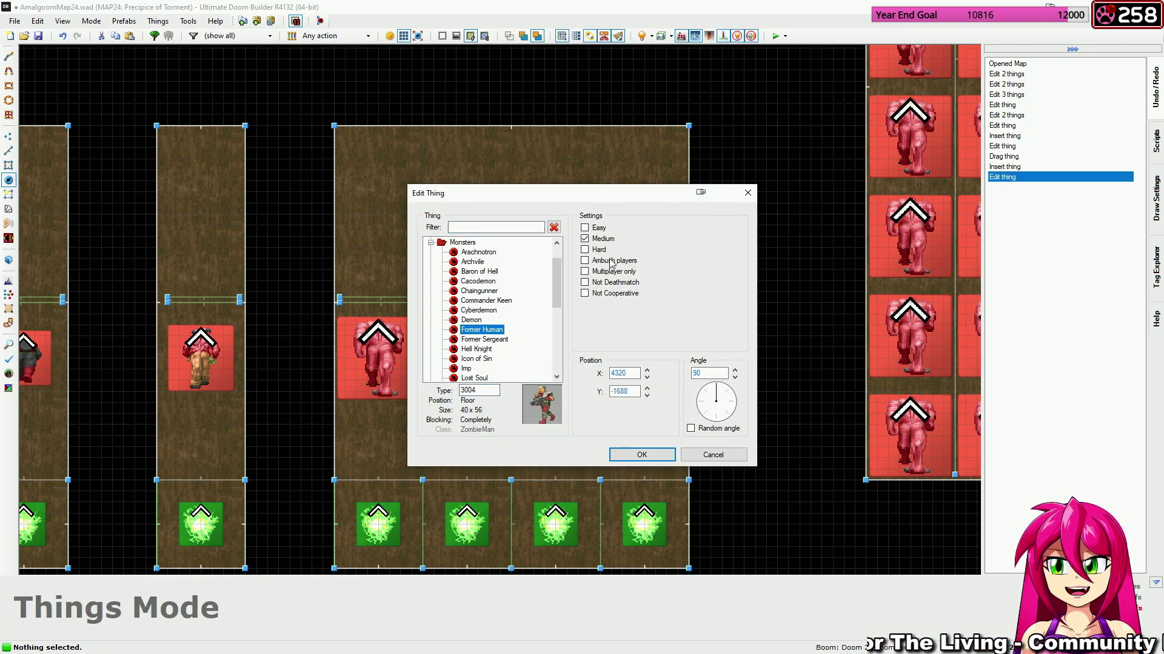
click(642, 455)
drag(556, 442, 556, 375)
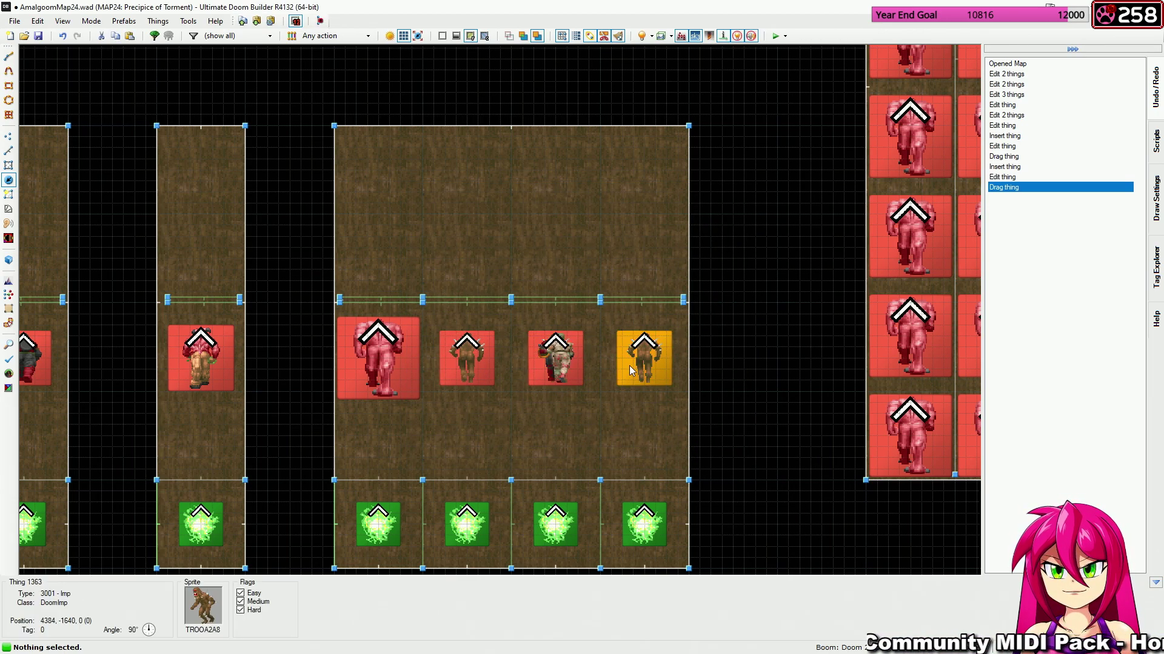
Switch to Linedefs mode and check where the monster-only teleport line in the tag 165 closet leads.
scroll(426, 358, down, 5)
scroll(489, 351, up, 3)
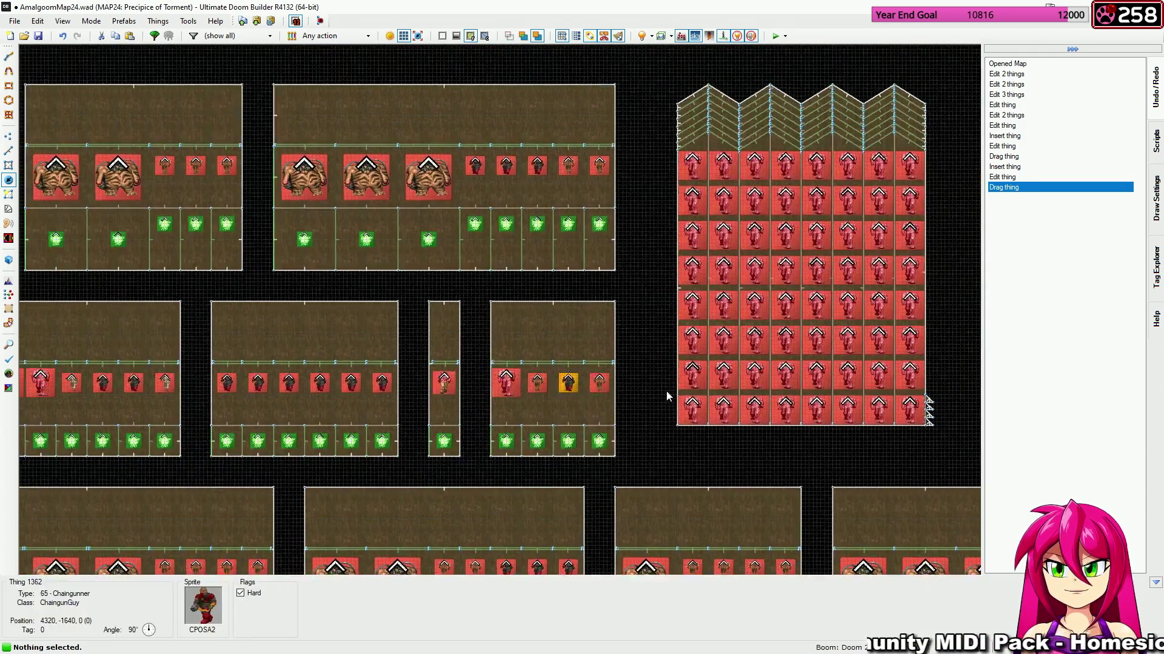
key(l)
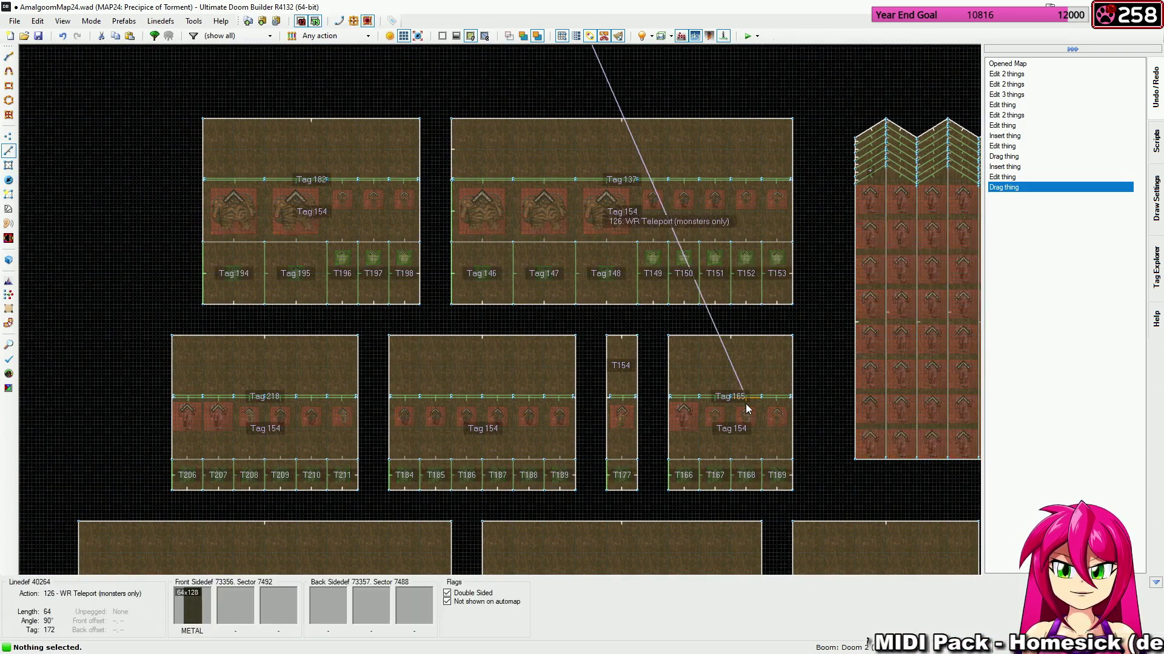
scroll(746, 406, down, 5)
scroll(746, 409, down, 3)
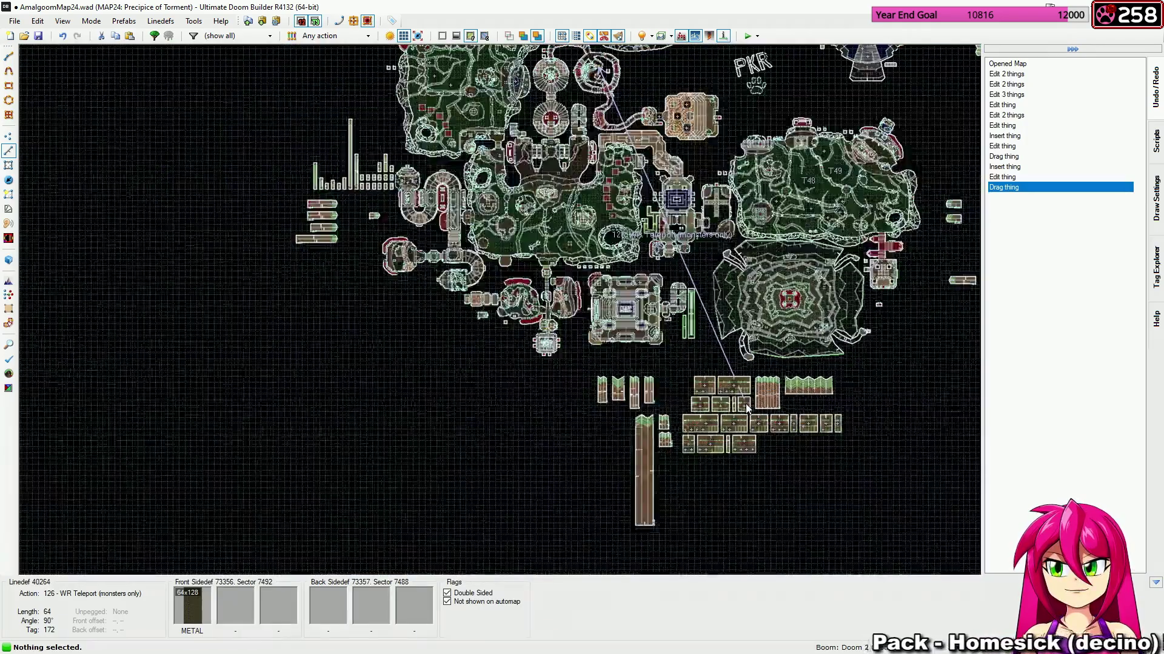
scroll(746, 410, up, 6)
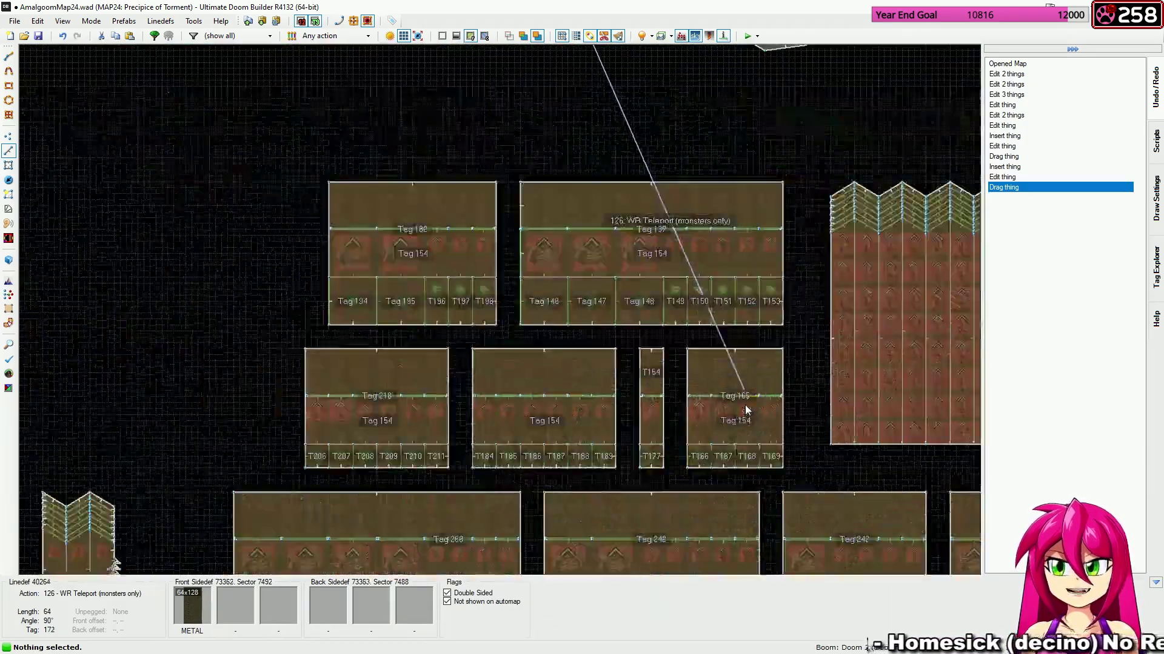
Switch to Things mode and restrict the Demon in the tag 165 closet to the Medium and Hard skills.
key(t)
right_click(672, 412)
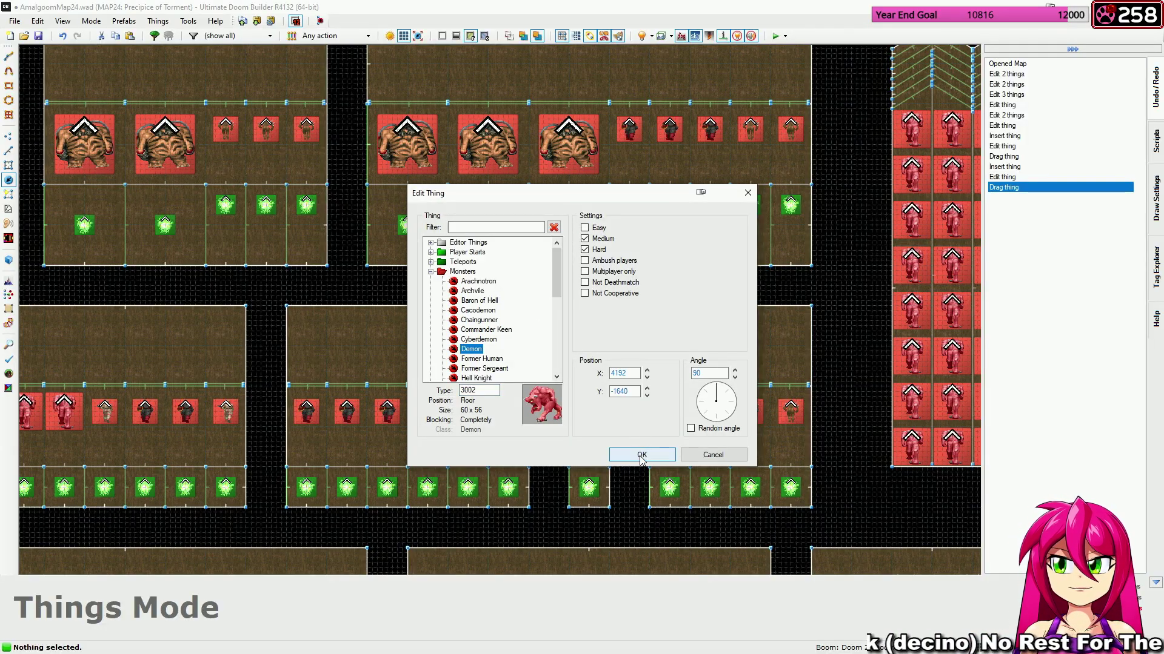
click(641, 455)
Adjust the skill-level flags of the ambushing Baron of Hell in the cave inside the circular red corridor.
scroll(636, 436, down, 8)
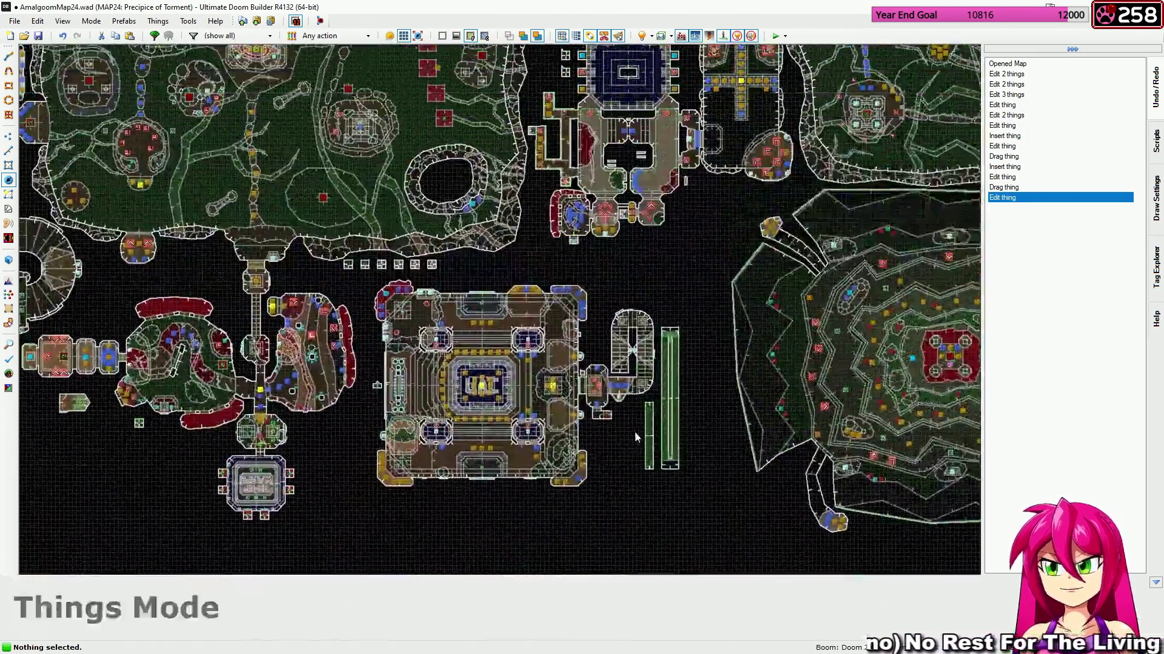
middle_drag(636, 437, 614, 539)
middle_drag(617, 187, 451, 404)
scroll(600, 369, down, 1)
middle_drag(239, 102, 469, 211)
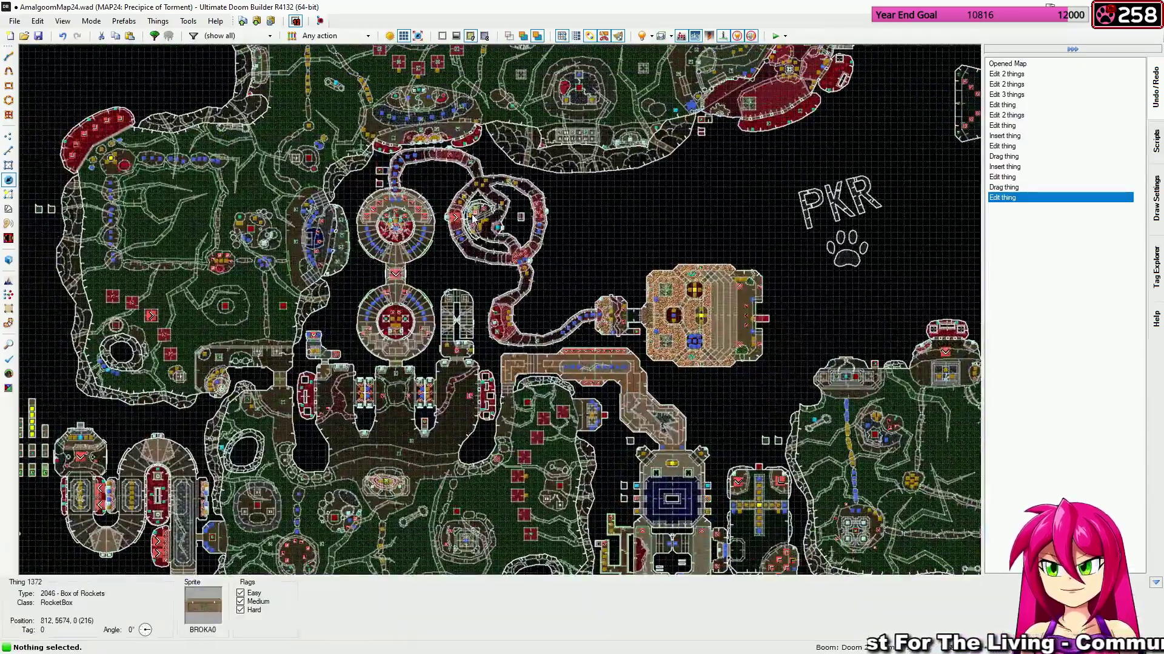
scroll(470, 211, up, 6)
scroll(461, 236, up, 3)
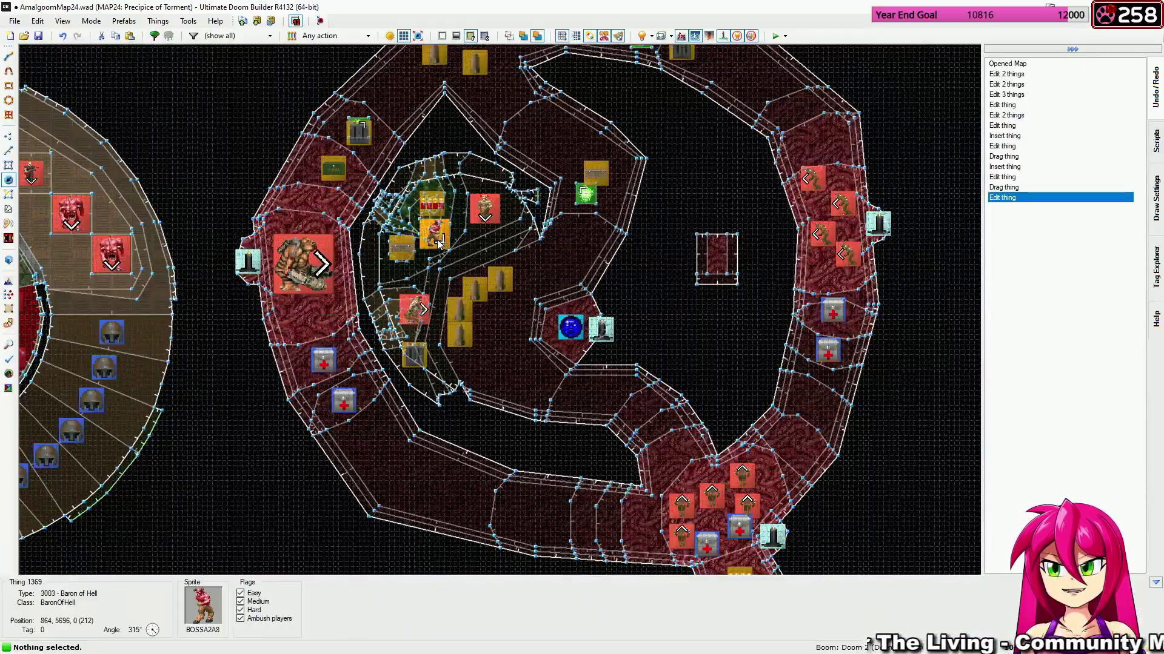
right_click(437, 242)
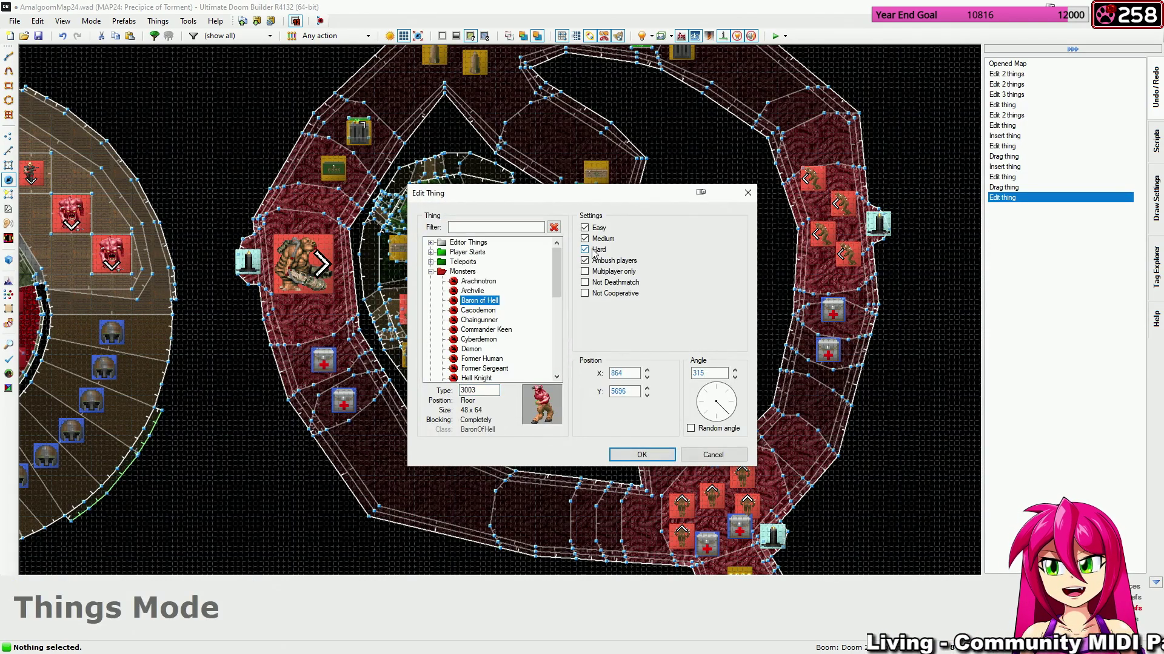
click(649, 454)
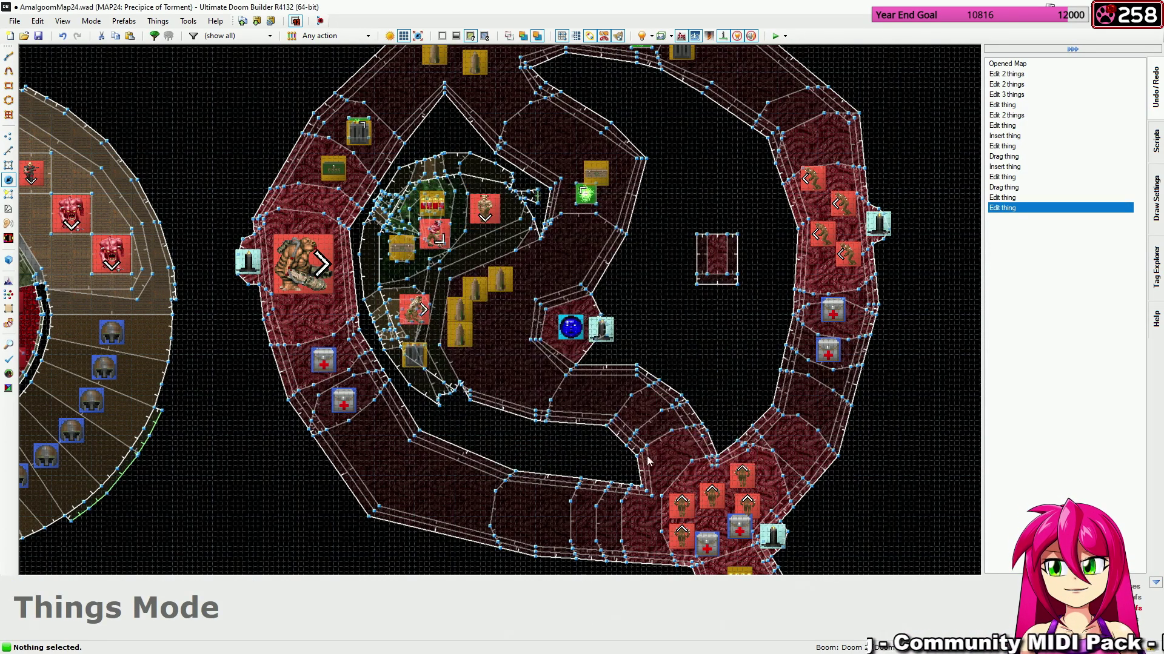
Select two of the five Imps at the junction below the circular corridor and adjust their skill-level flags.
middle_drag(416, 311, 282, 365)
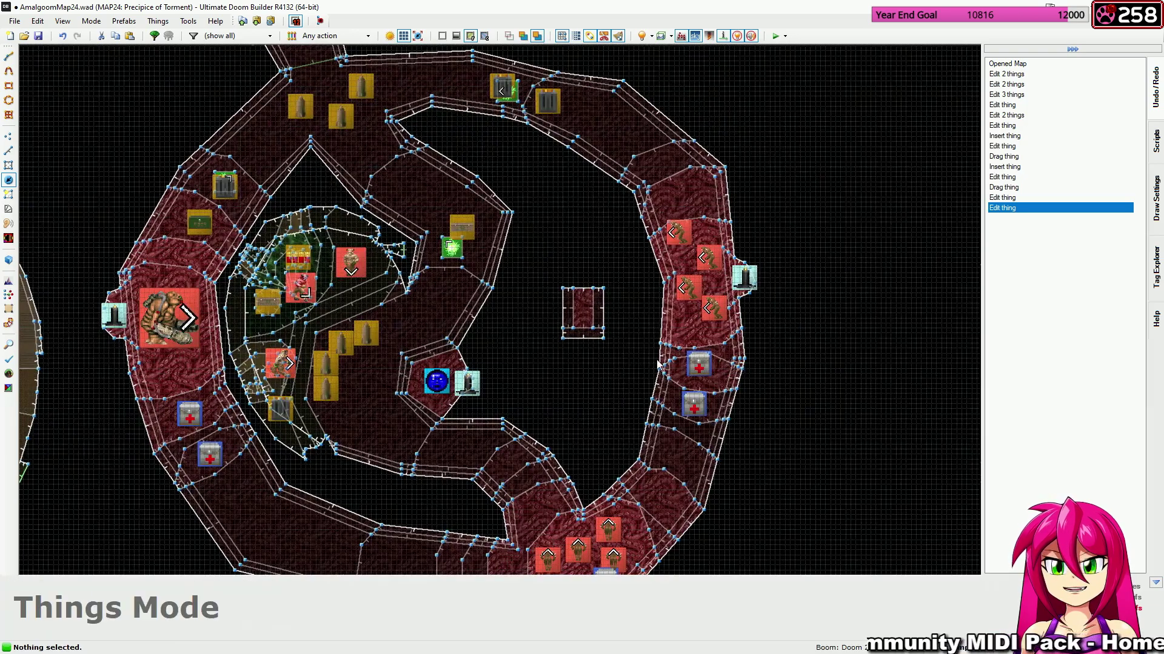
middle_drag(584, 436, 553, 260)
scroll(522, 414, up, 3)
click(522, 414)
right_click(636, 368)
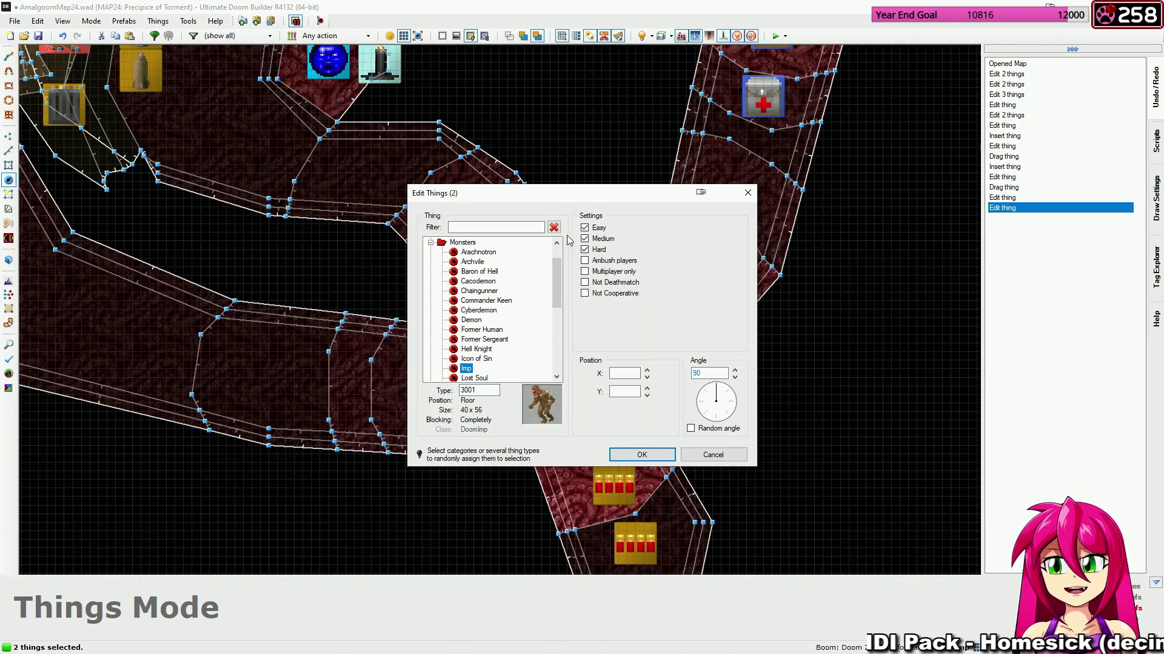
click(641, 455)
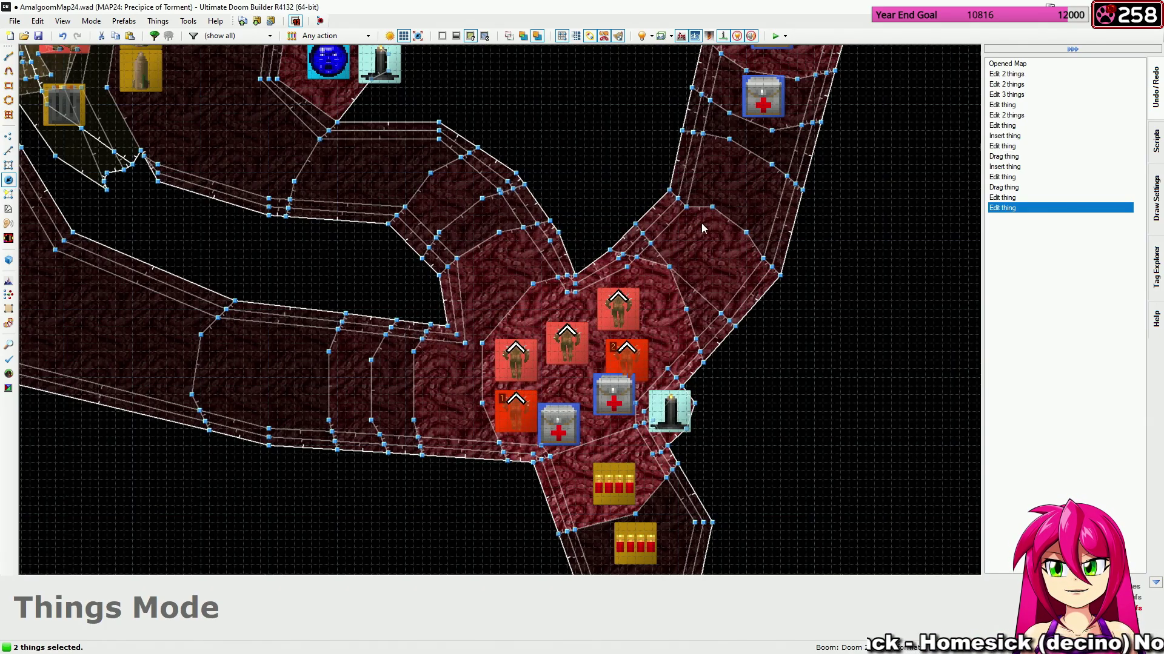
Clear the selection, review the circular corridor and winding passage, and check in Sectors mode where the passage's monsters come from.
middle_drag(695, 216, 493, 503)
mouse_move(533, 240)
middle_down()
mouse_move(575, 397)
mouse_move(772, 348)
middle_up()
scroll(556, 383, down, 3)
middle_drag(709, 365, 786, 331)
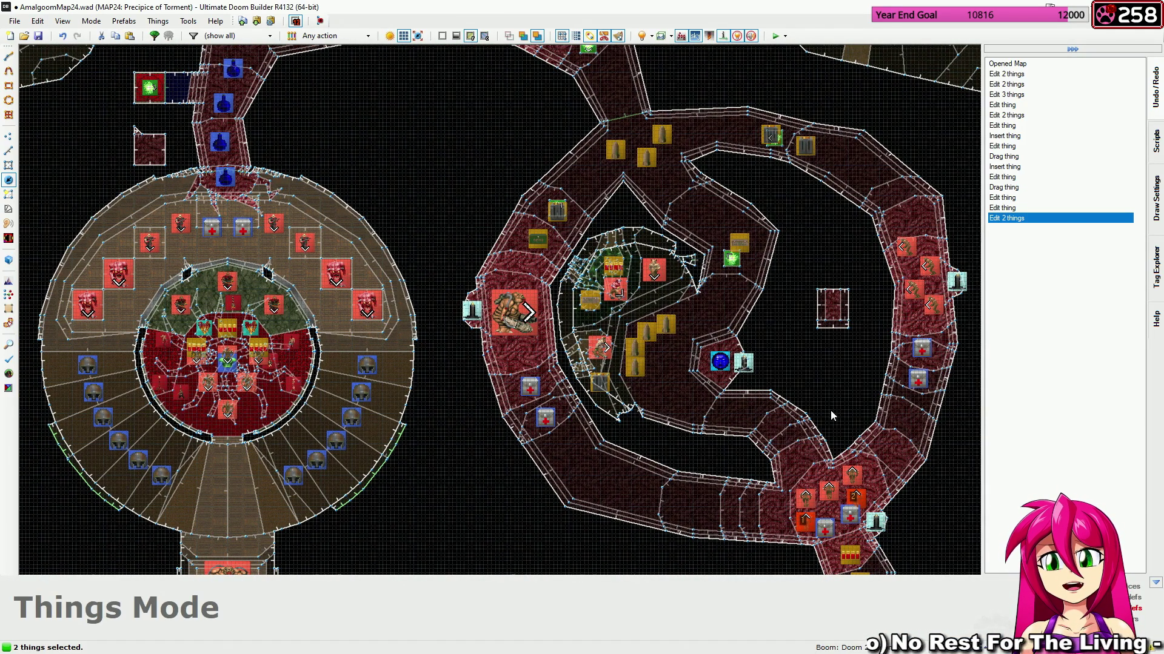
middle_drag(915, 481, 687, 338)
key(c)
middle_drag(806, 427, 720, 147)
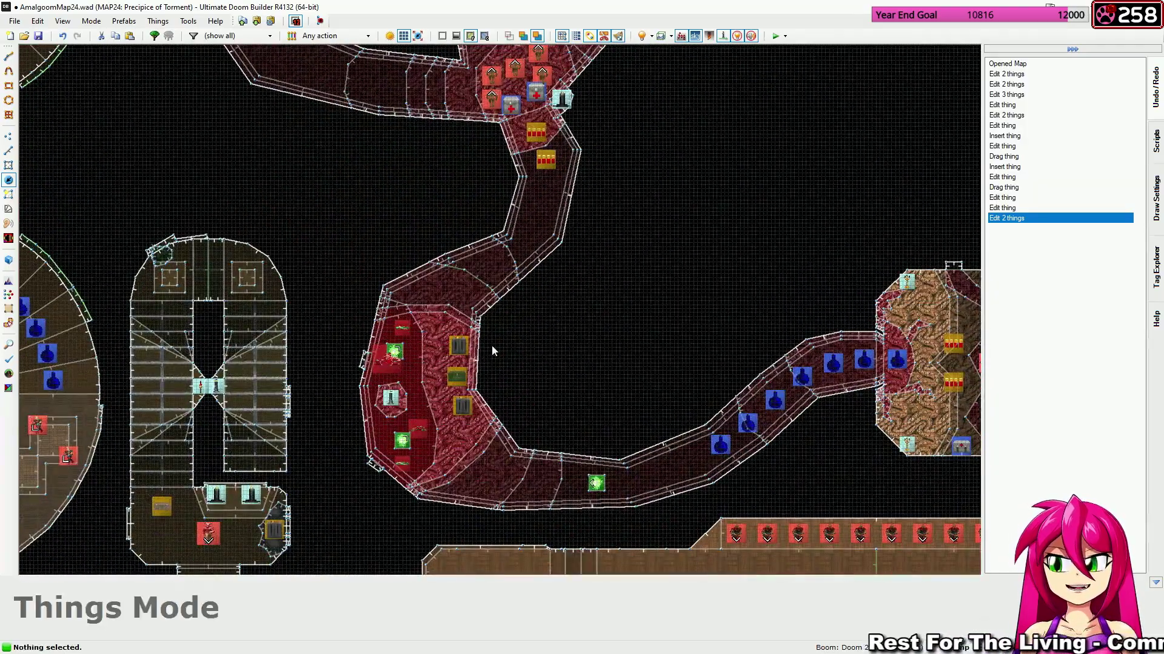
key(s)
scroll(394, 360, down, 8)
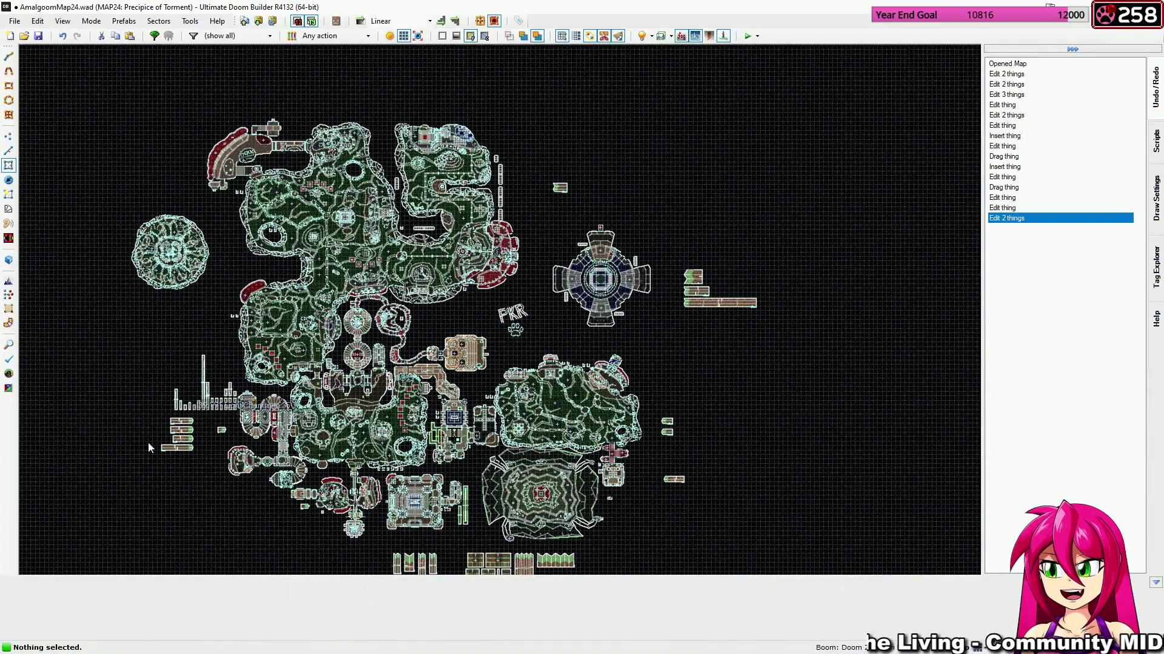
In Things mode, select the two Demons in the closet filled with Imps and adjust their skill-level flags.
scroll(165, 425, up, 12)
key(t)
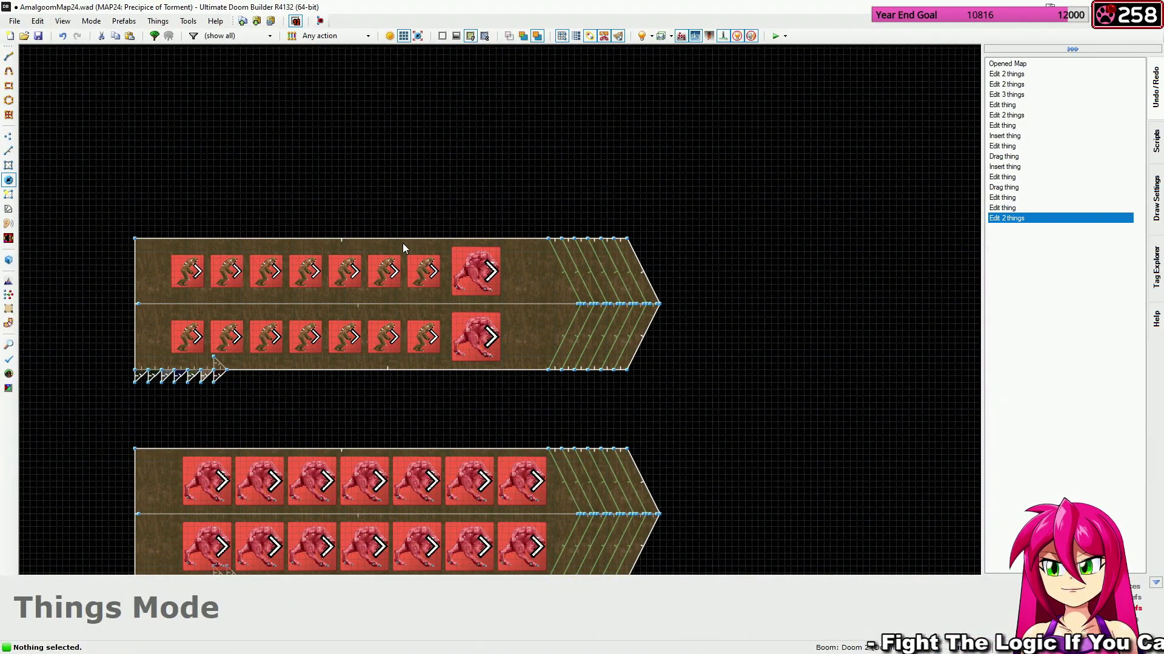
click(463, 270)
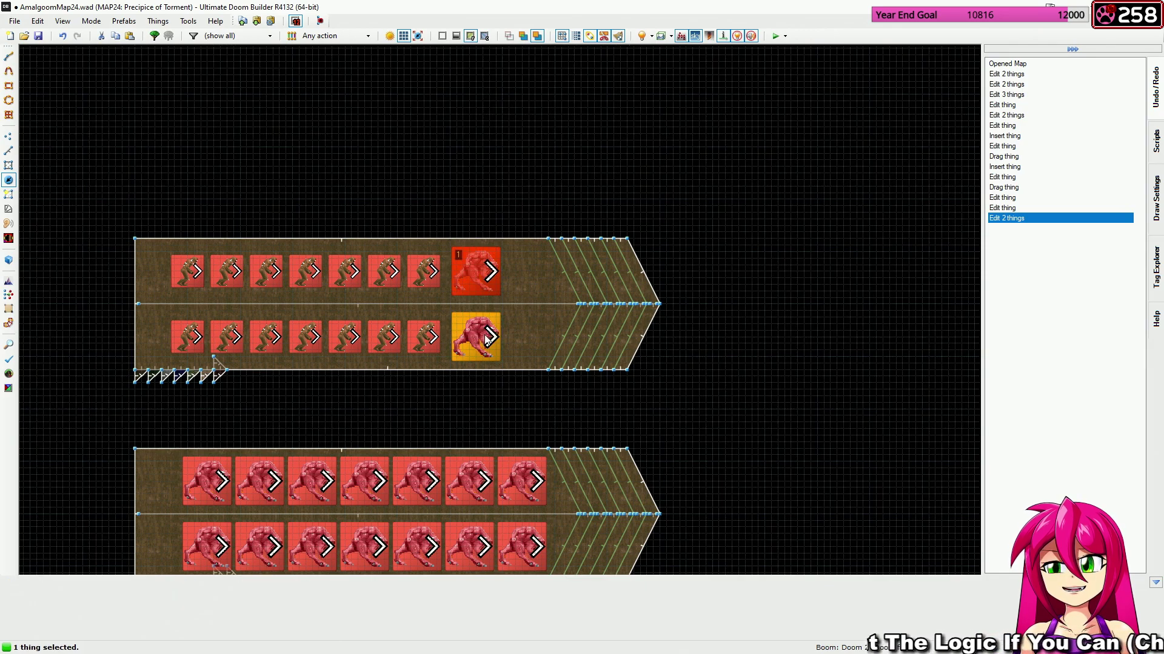
click(487, 337)
right_click(490, 339)
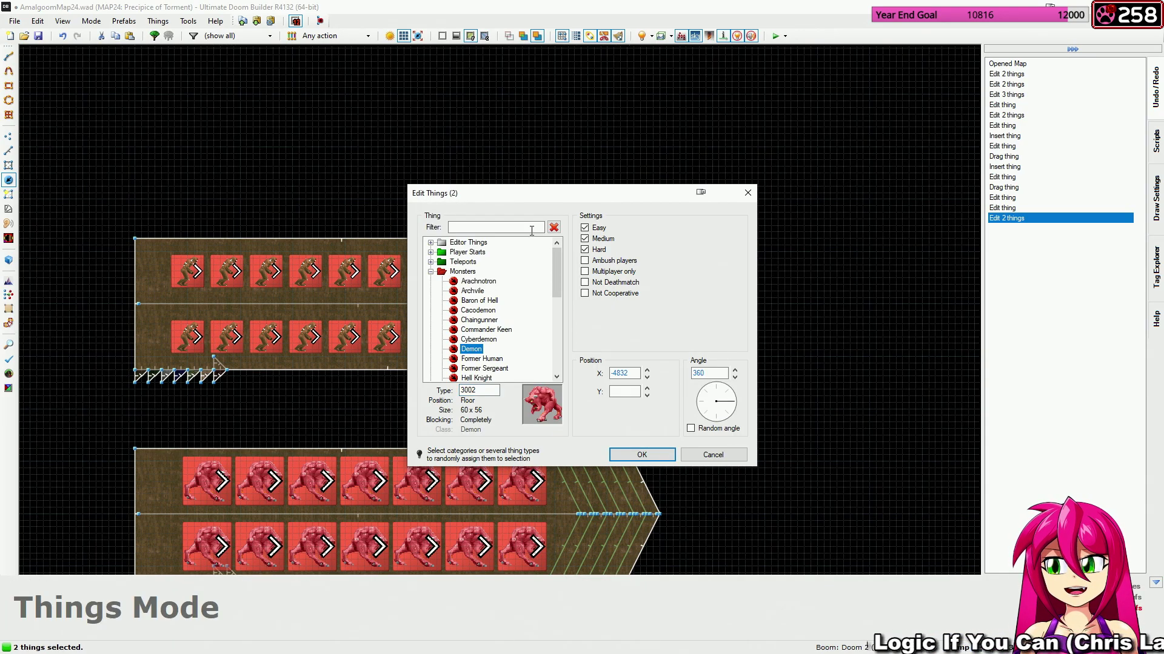
click(639, 455)
Restrict the rearmost Imp in each row of that closet to the Hard skill only.
drag(153, 239, 200, 343)
right_click(363, 328)
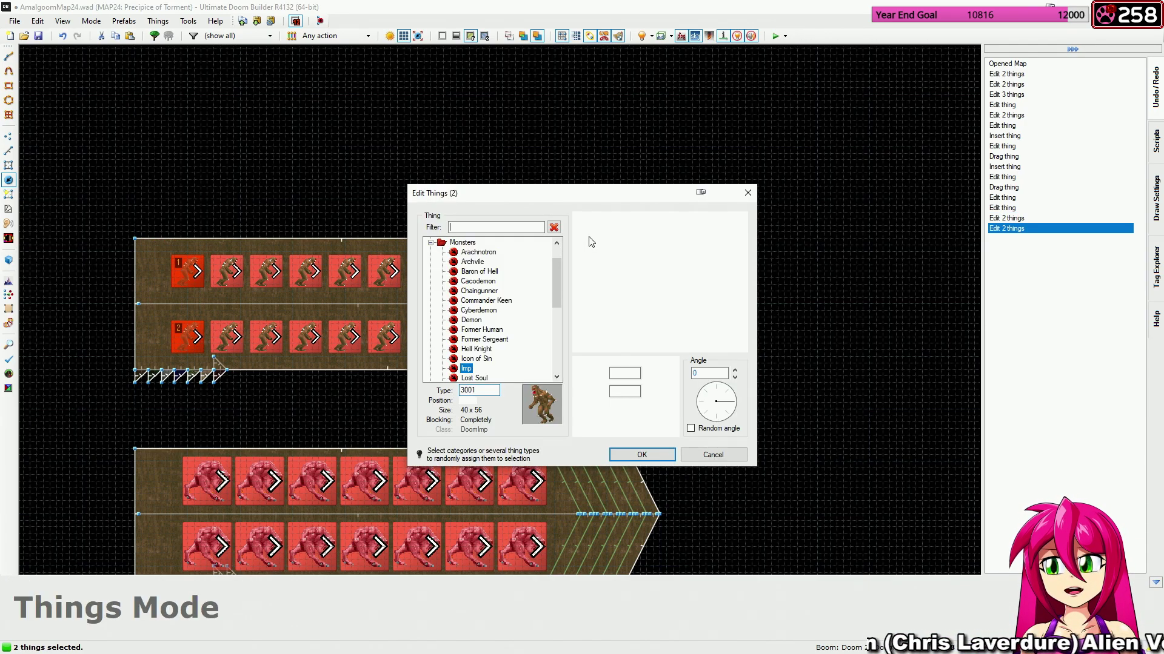
click(624, 457)
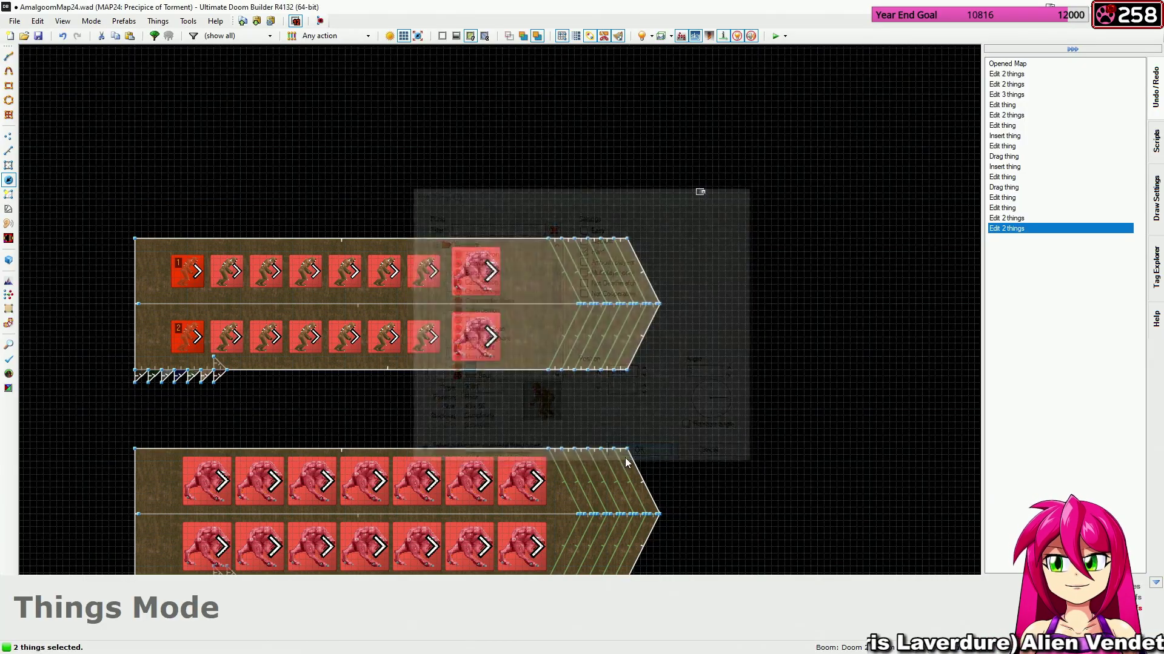
In Sectors mode, trace the monster-only teleport from the winding passage's tag 178 sector back to its source closet.
scroll(180, 336, down, 5)
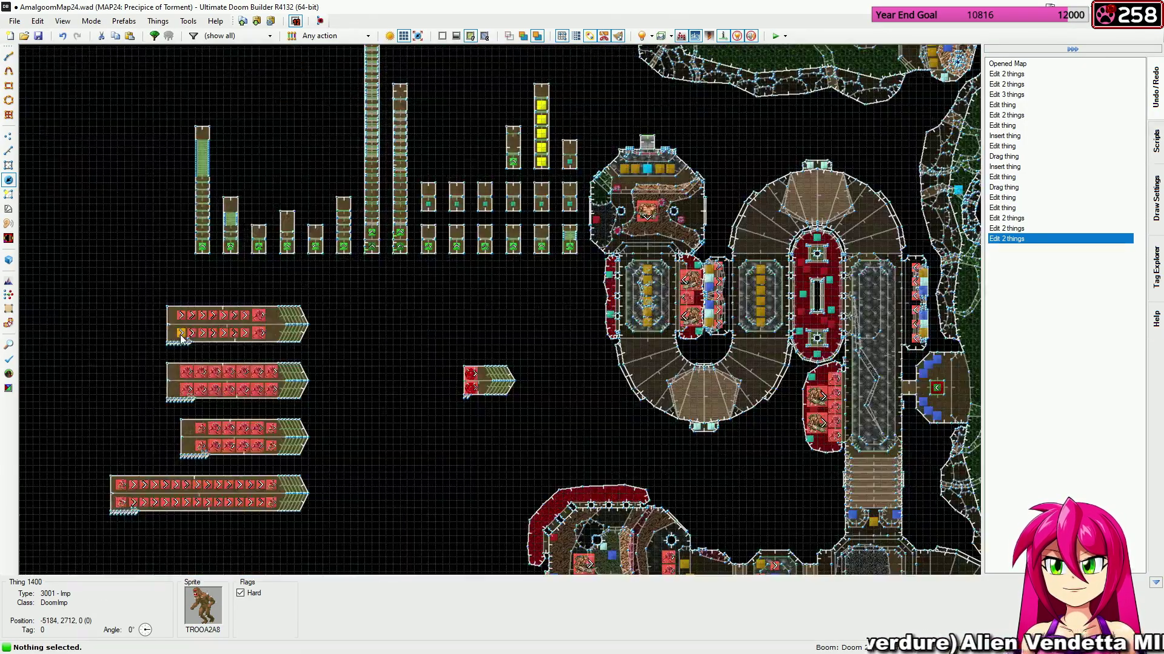
scroll(180, 336, down, 5)
key(space)
key(space)
key(space)
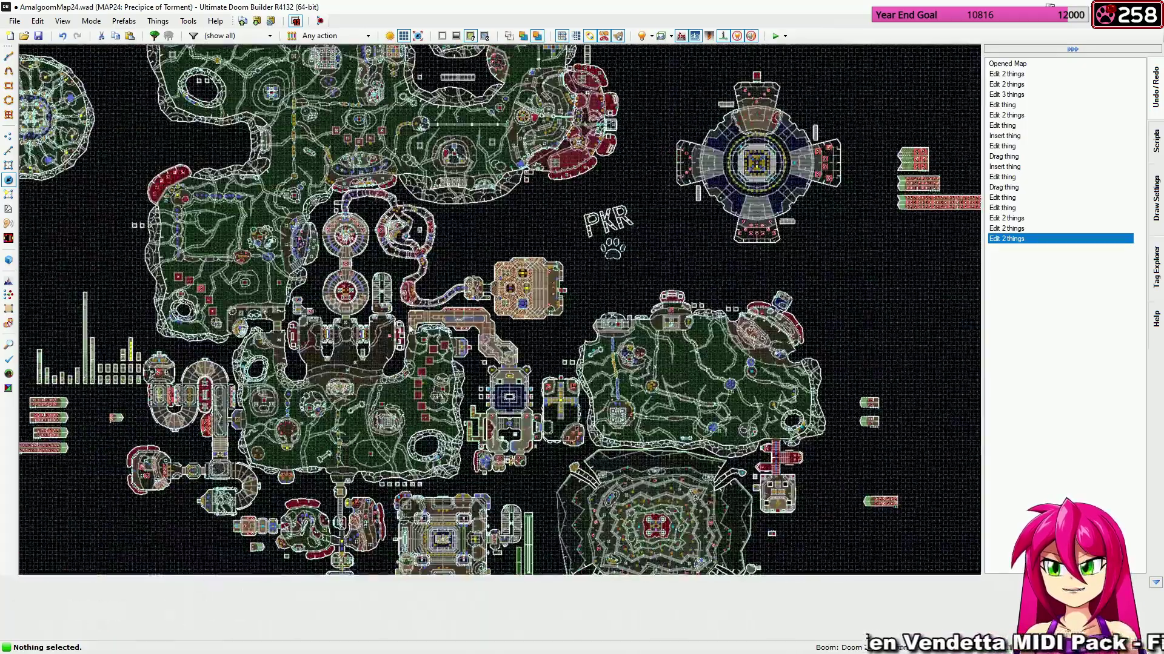
scroll(412, 315, up, 6)
key(s)
scroll(498, 242, down, 6)
scroll(499, 242, up, 3)
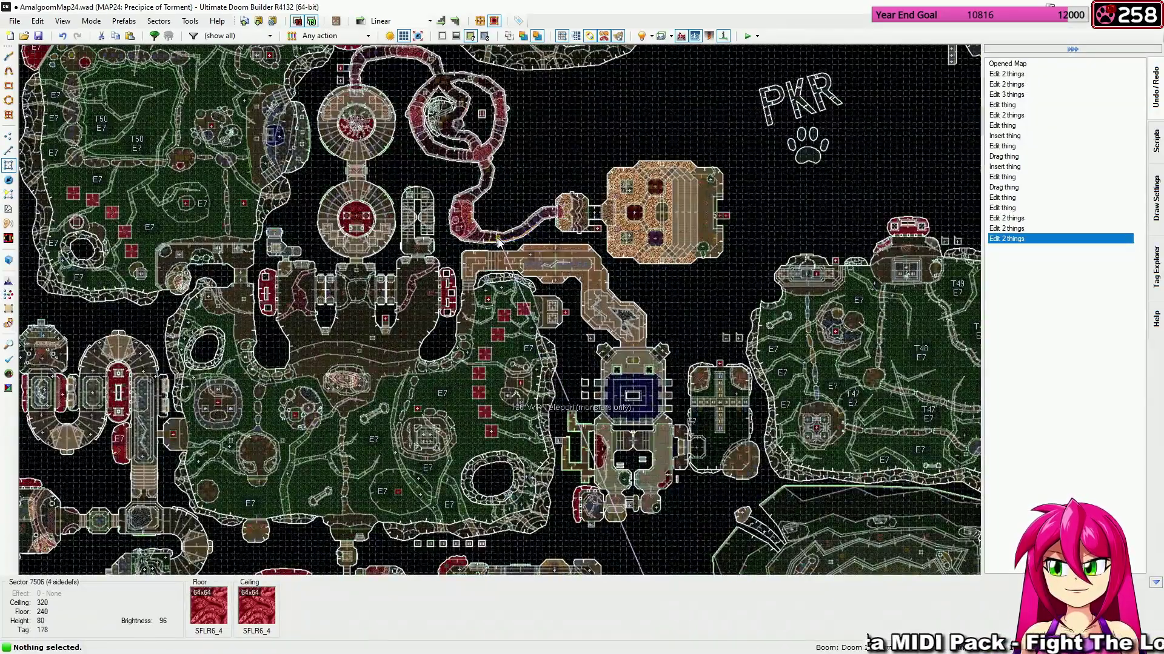
middle_drag(498, 242, 437, 47)
scroll(438, 48, down, 1)
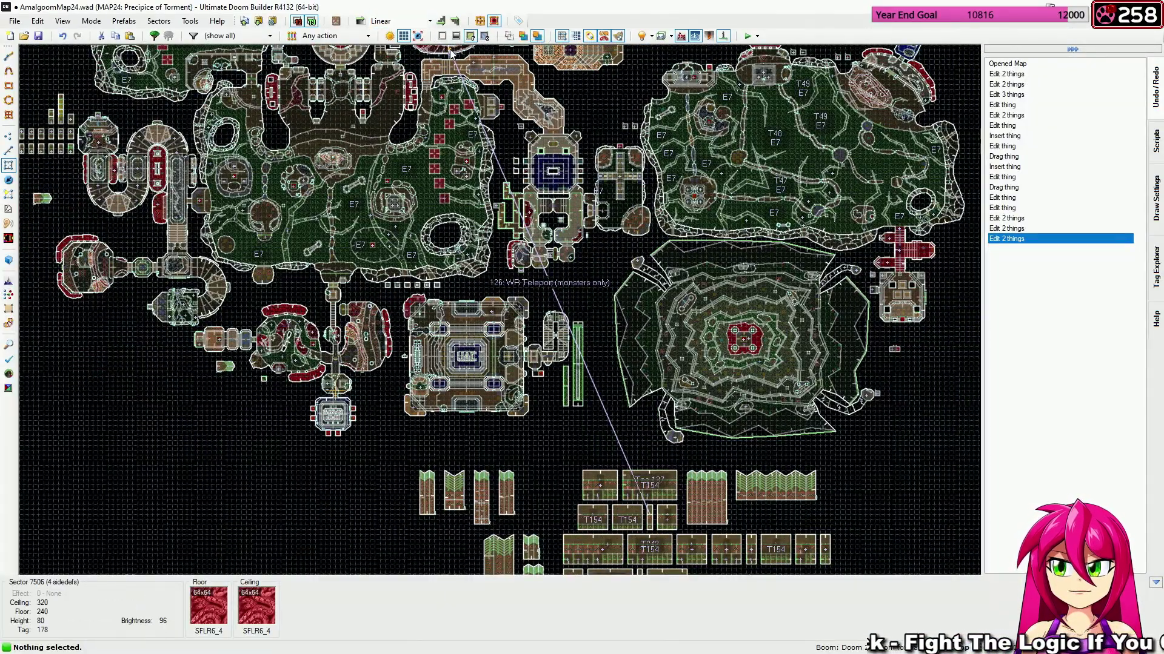
scroll(662, 536, up, 6)
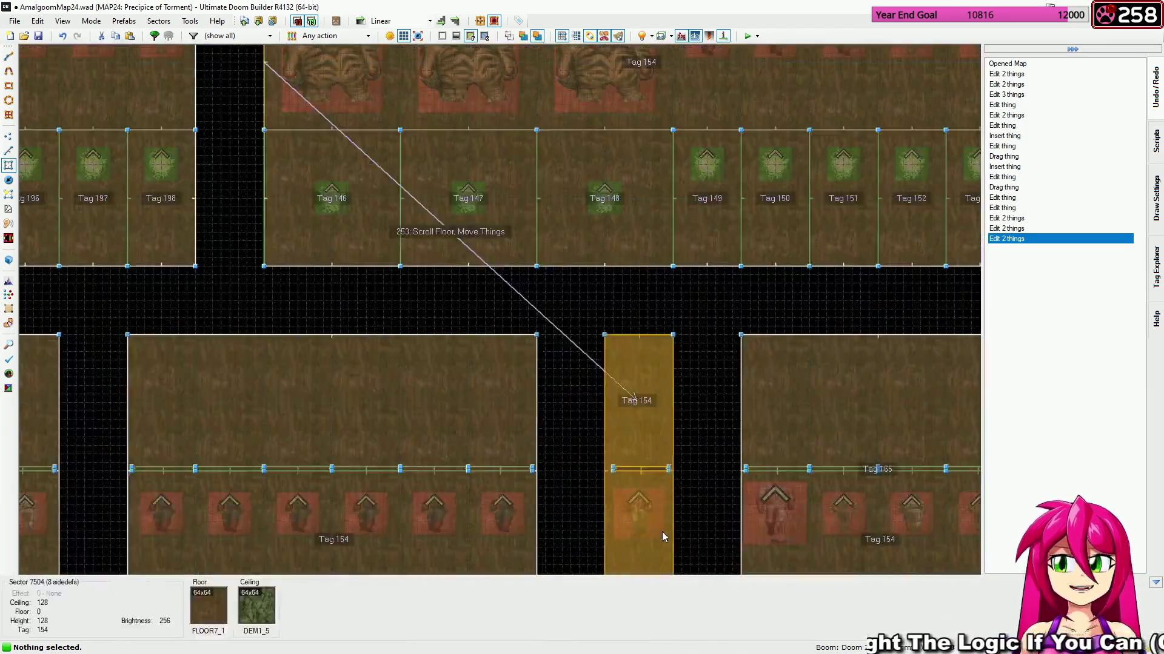
middle_drag(662, 536, 621, 296)
Insert a thing beside the Baron of Hell in the narrow single-monster closet, make it a Hell Knight, and set its skill flags.
key(t)
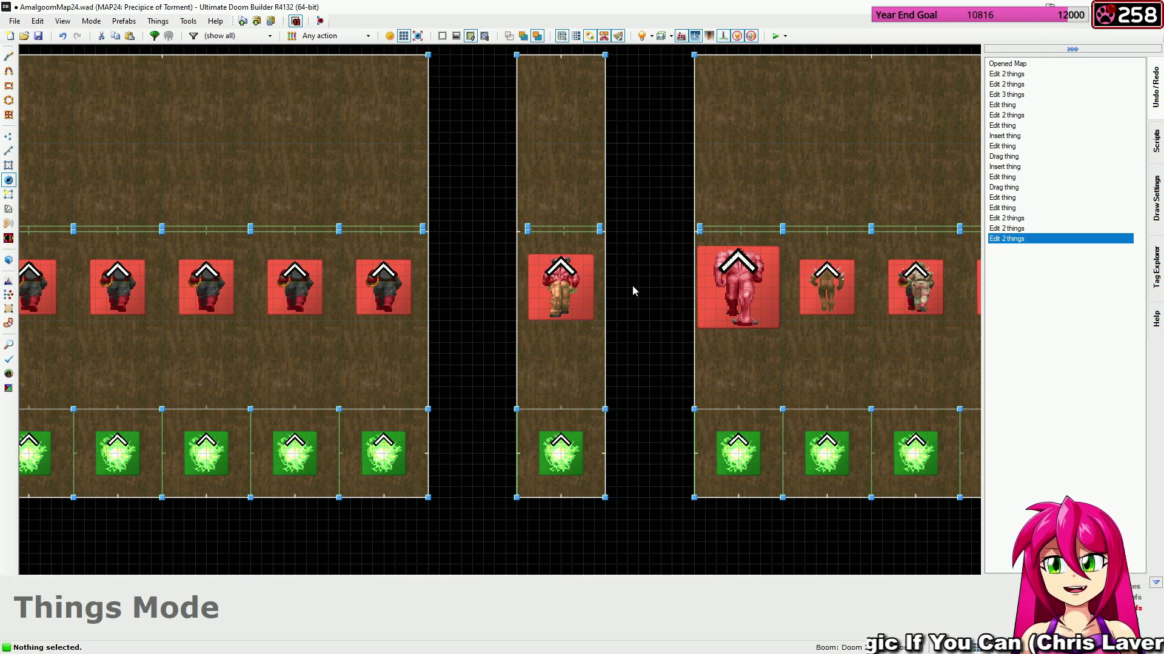
right_click(631, 286)
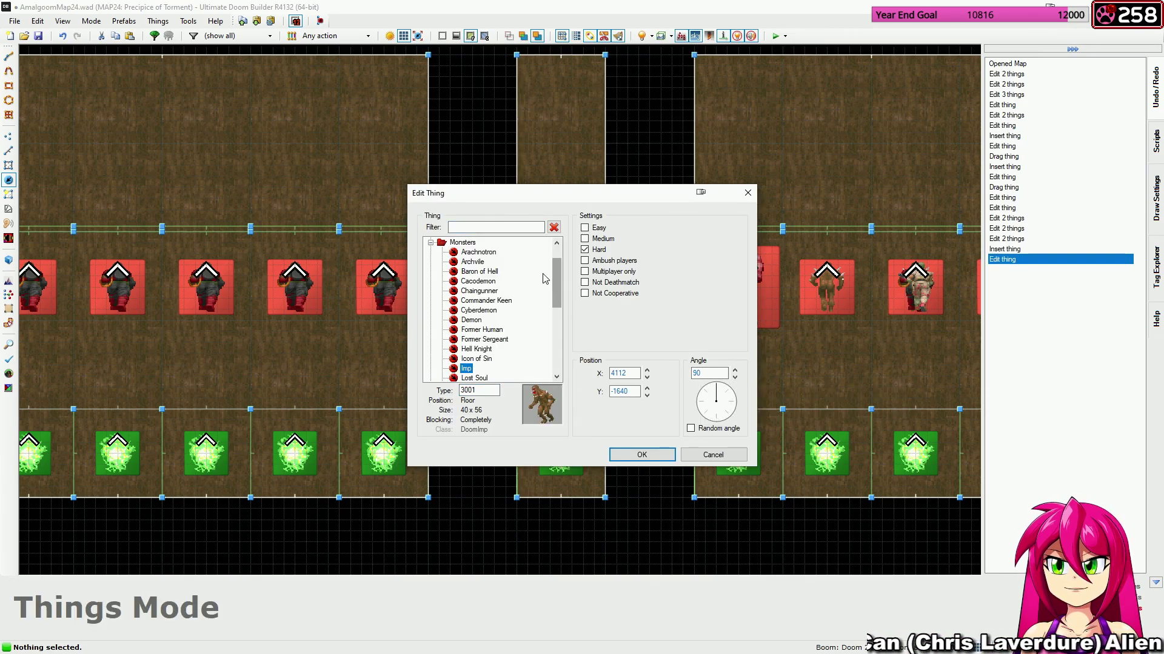
drag(559, 278, 558, 299)
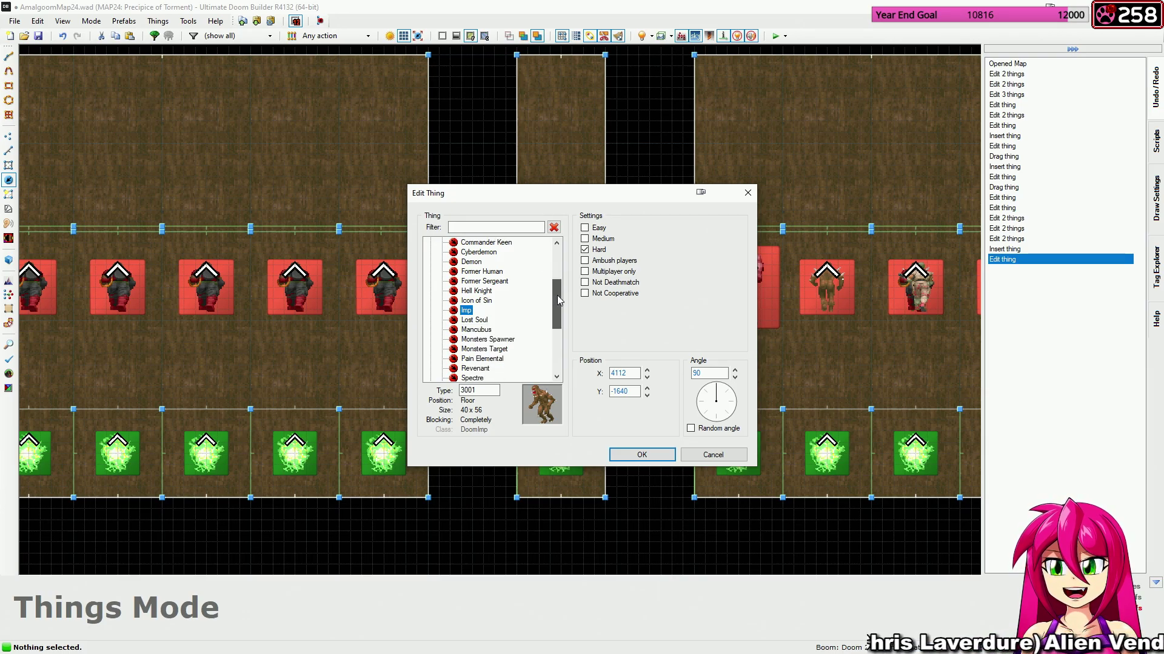
click(470, 293)
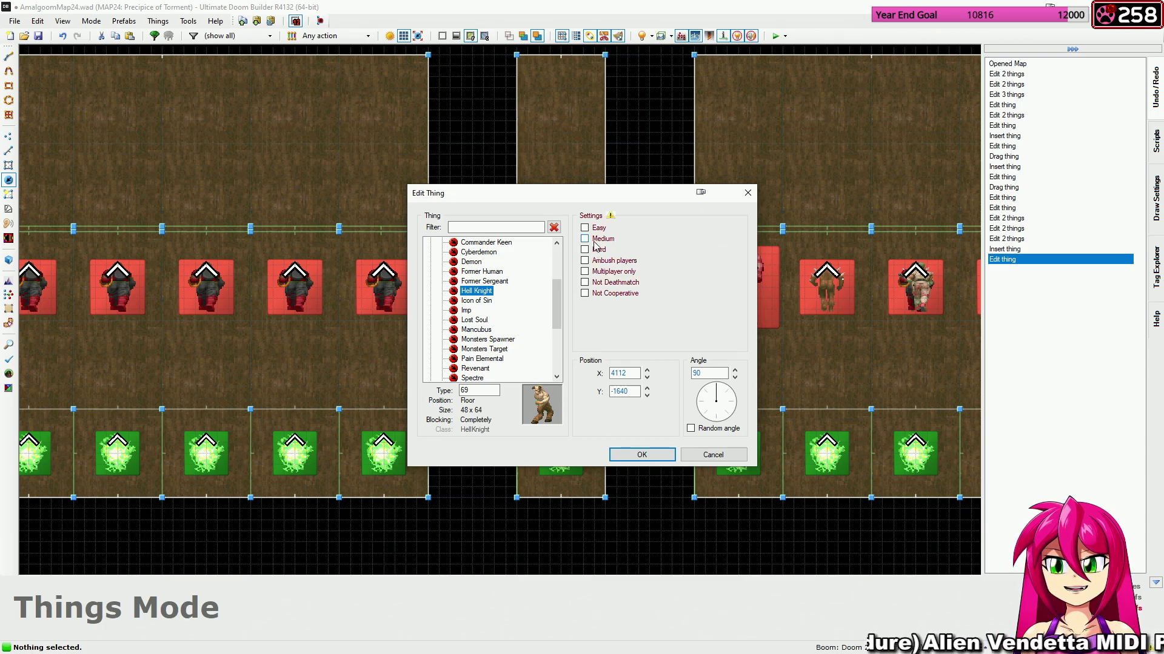
click(653, 457)
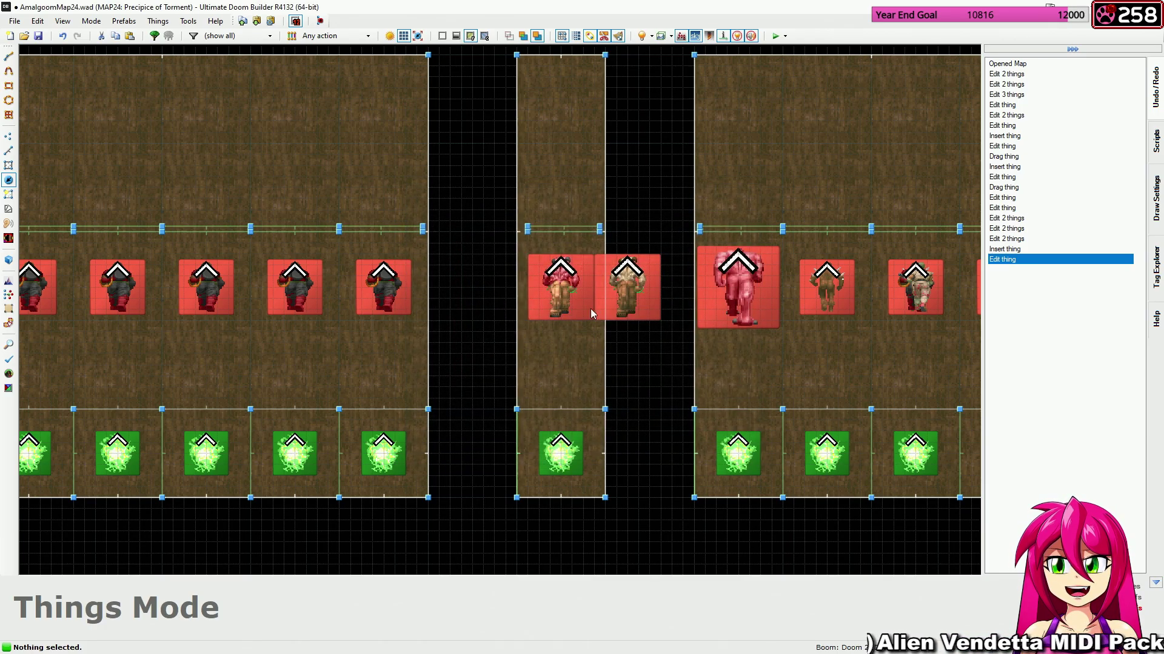
Restrict the narrow closet's Baron of Hell to the Hard skill only, and move the Hell Knight onto its spot.
right_click(557, 290)
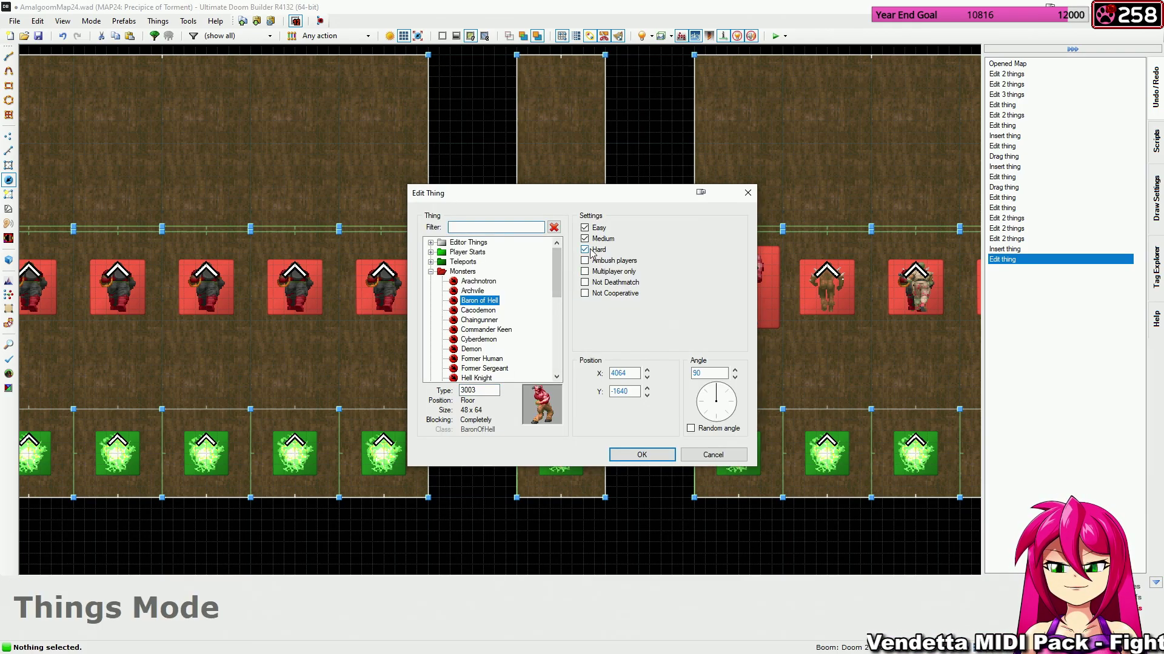
click(650, 452)
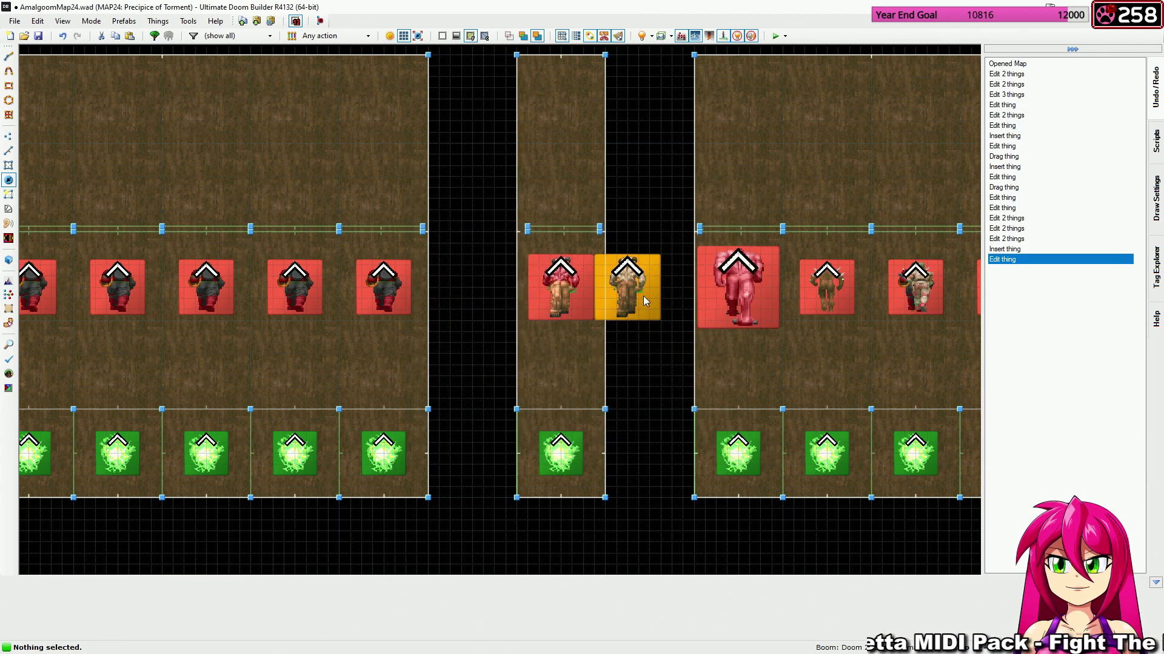
right_drag(644, 297, 579, 297)
Insert another thing beside the narrow closet, make it a Demon, set its skill flags, and move it onto the Hell Knight's spot.
key(Insert)
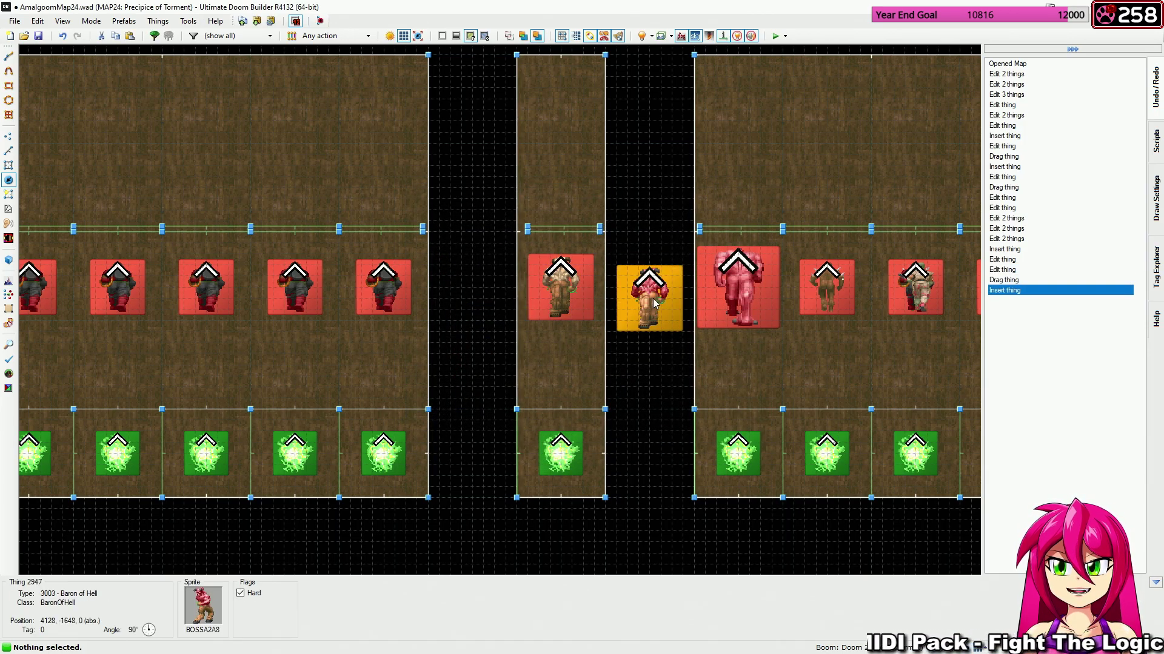
right_click(654, 303)
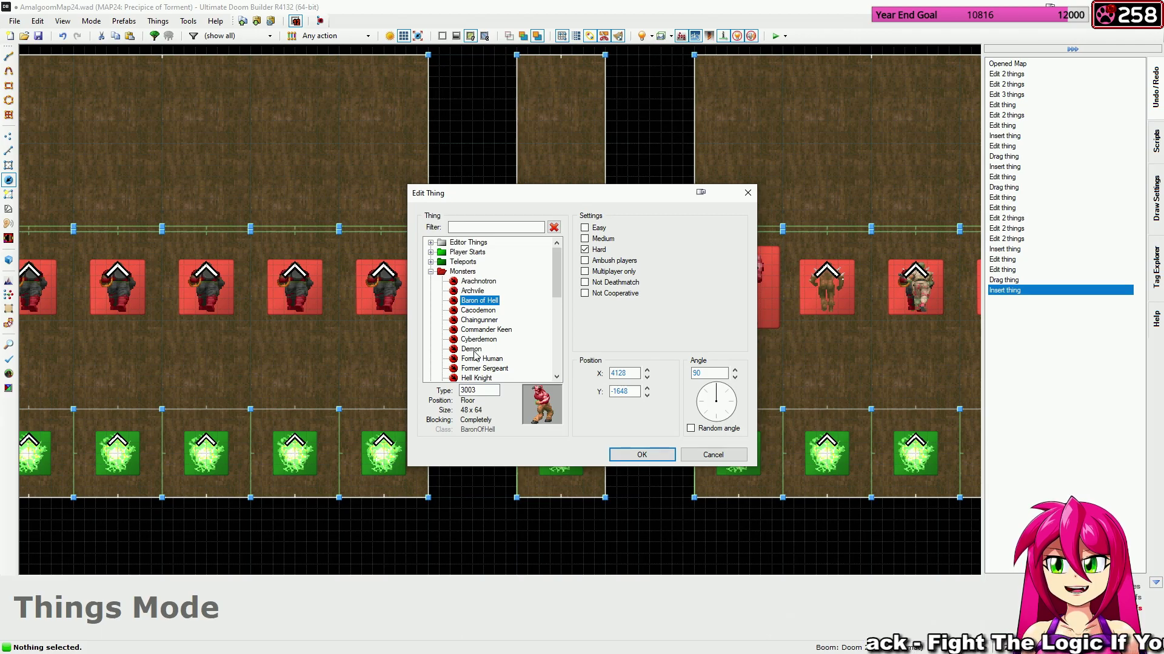
click(472, 349)
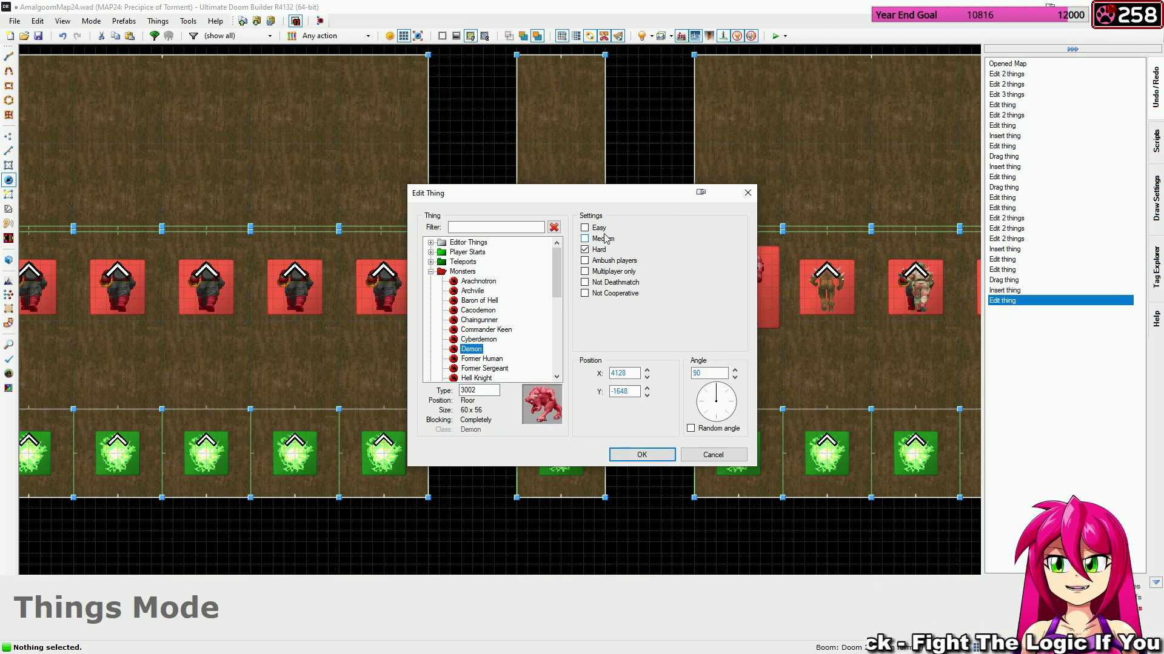
click(642, 455)
drag(647, 315, 556, 309)
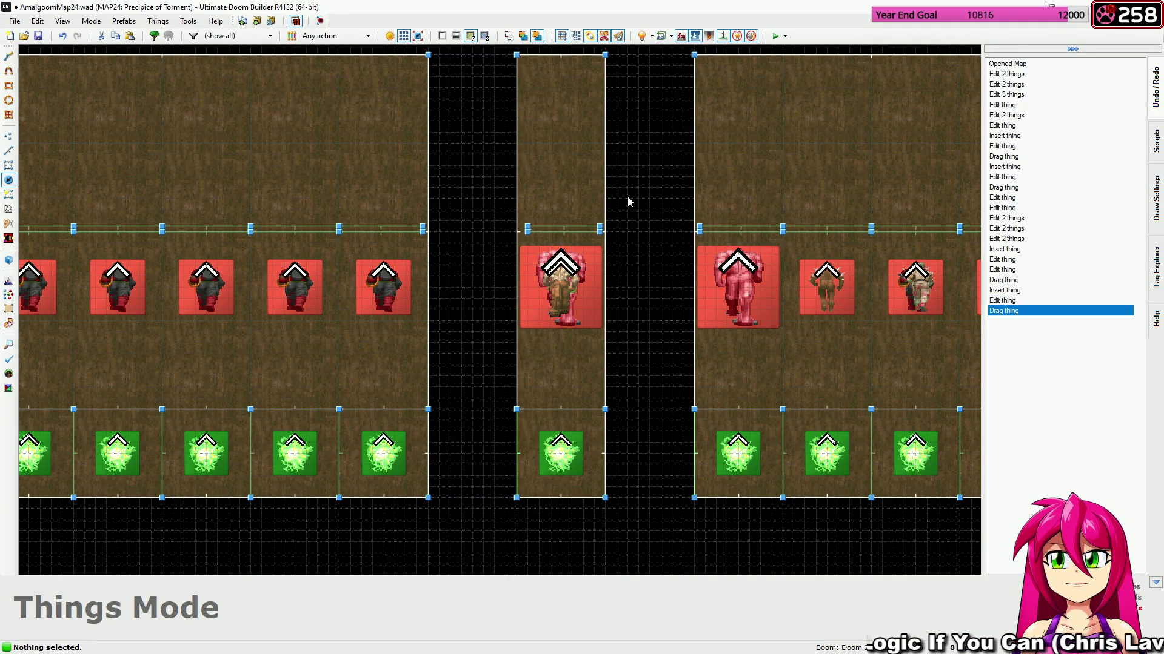
scroll(653, 225, down, 10)
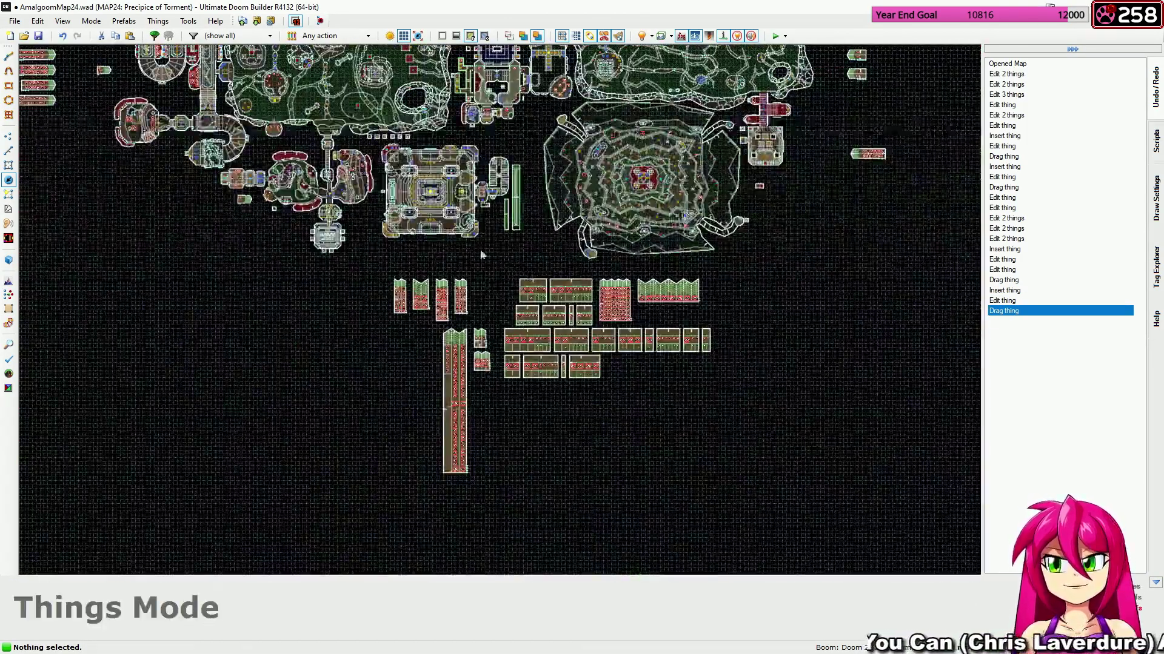
middle_drag(482, 255, 558, 513)
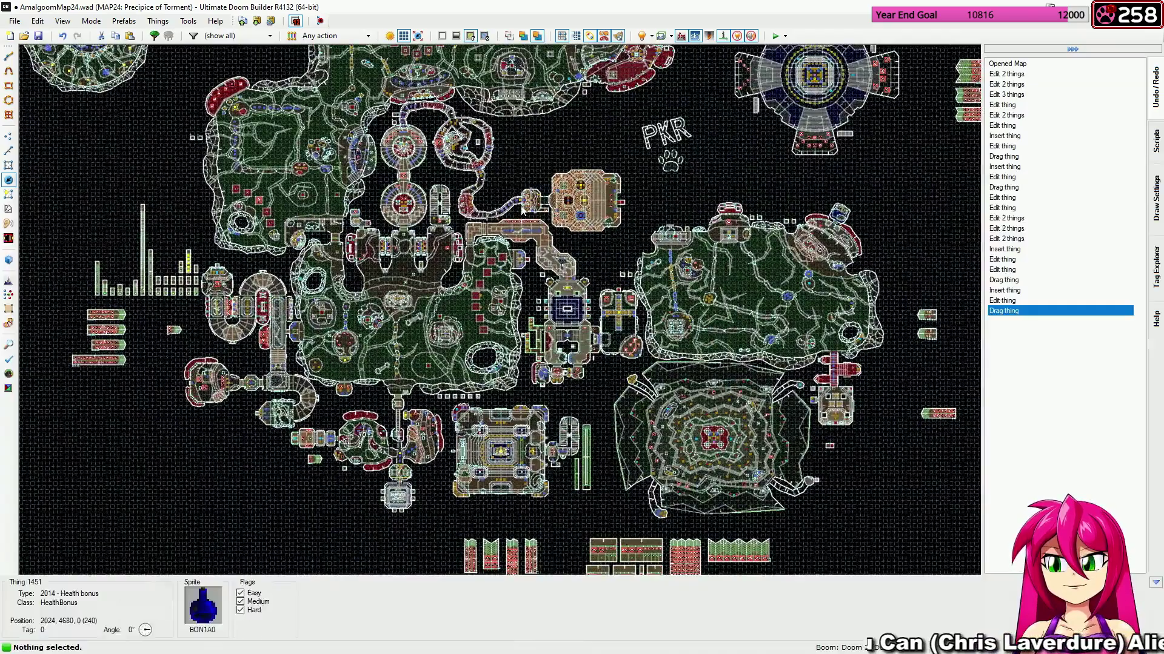
Adjust the skill flags of the Former Sergeant standing between the two other monsters in the small octagonal room before the orange arena.
scroll(526, 206, up, 6)
middle_drag(632, 174, 543, 264)
scroll(543, 264, up, 5)
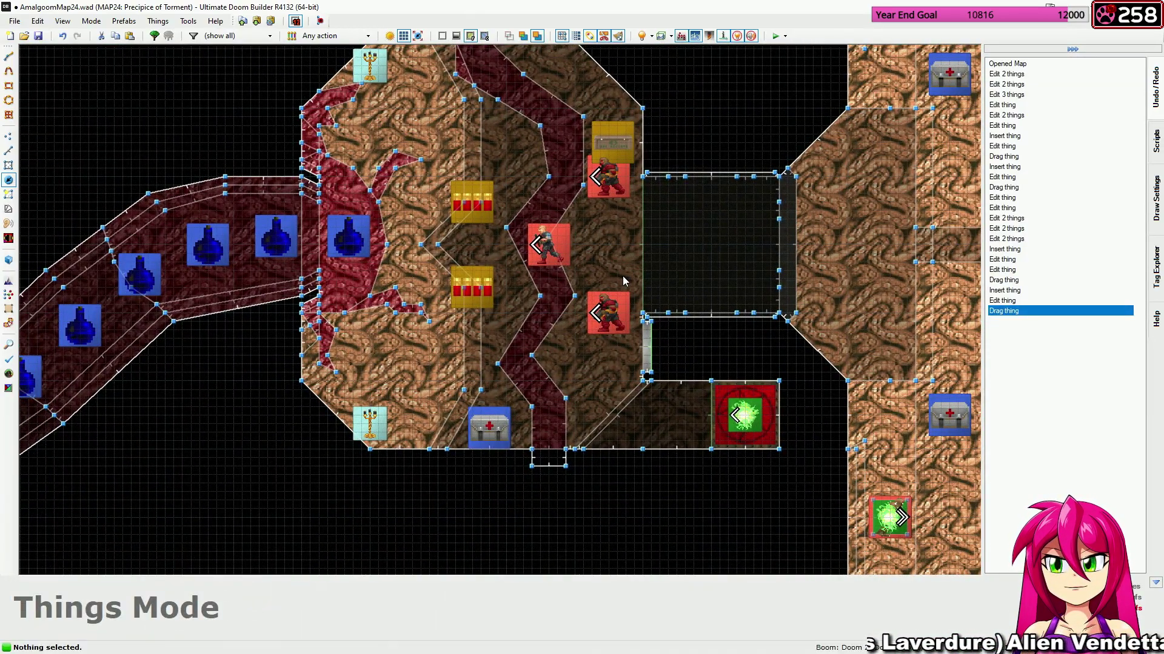
right_click(550, 259)
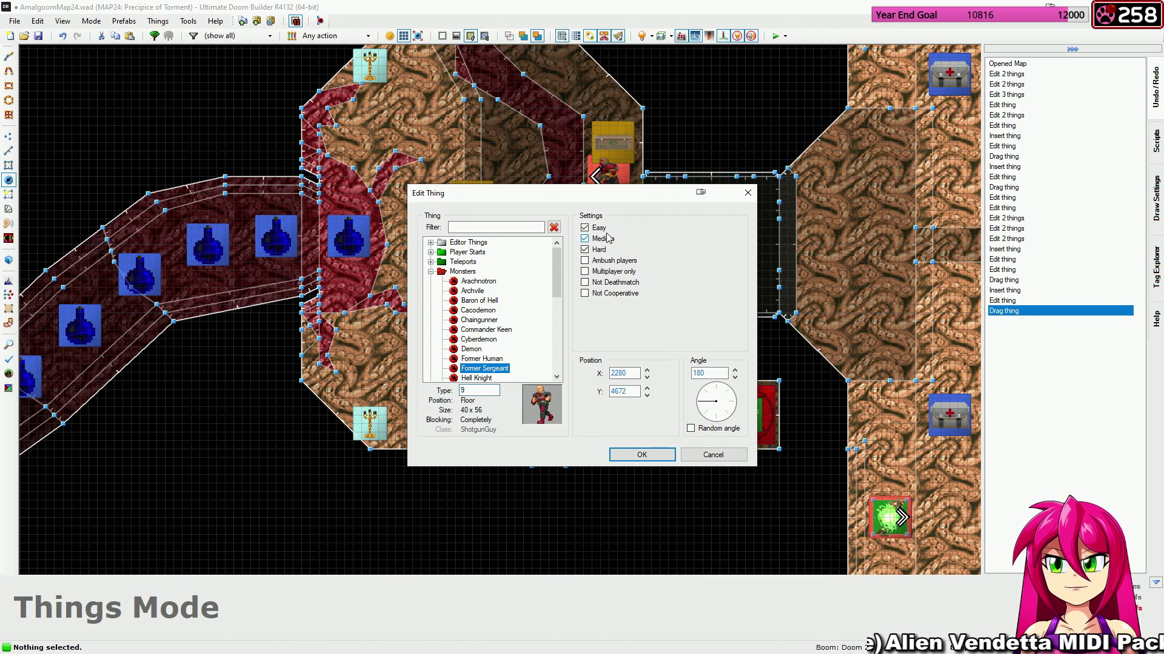
click(641, 454)
scroll(641, 455, down, 1)
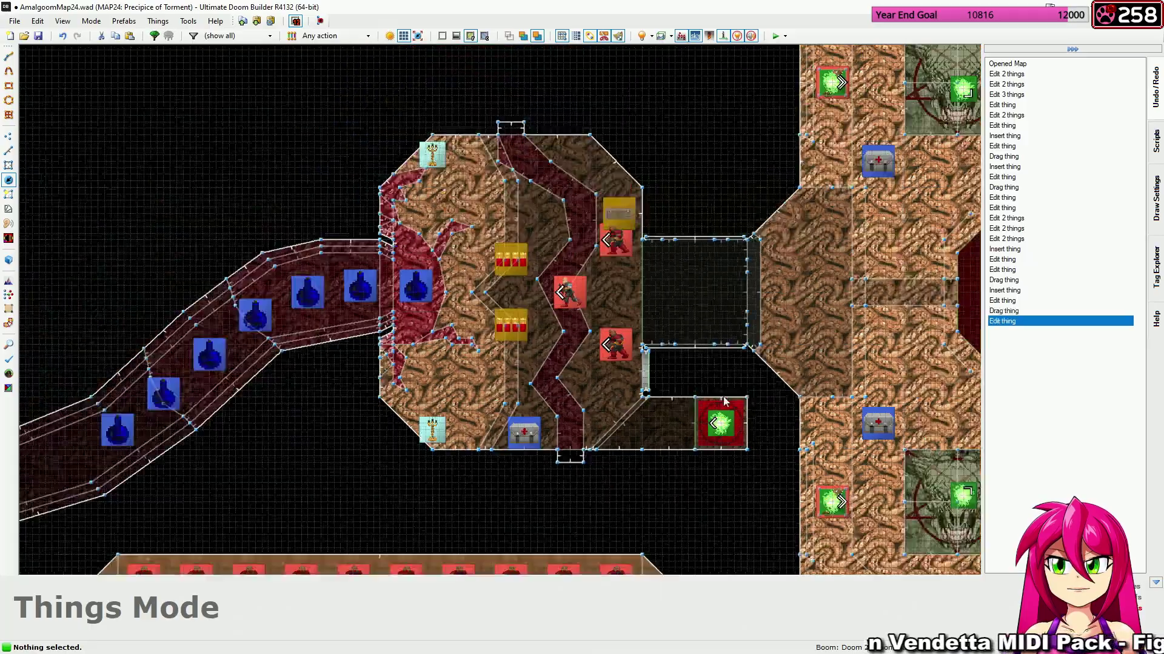
Select the three middle Imps along the eastern ledge of the orange arena and adjust their skill flags together.
middle_drag(892, 388, 391, 287)
scroll(391, 288, down, 2)
middle_drag(654, 295, 511, 337)
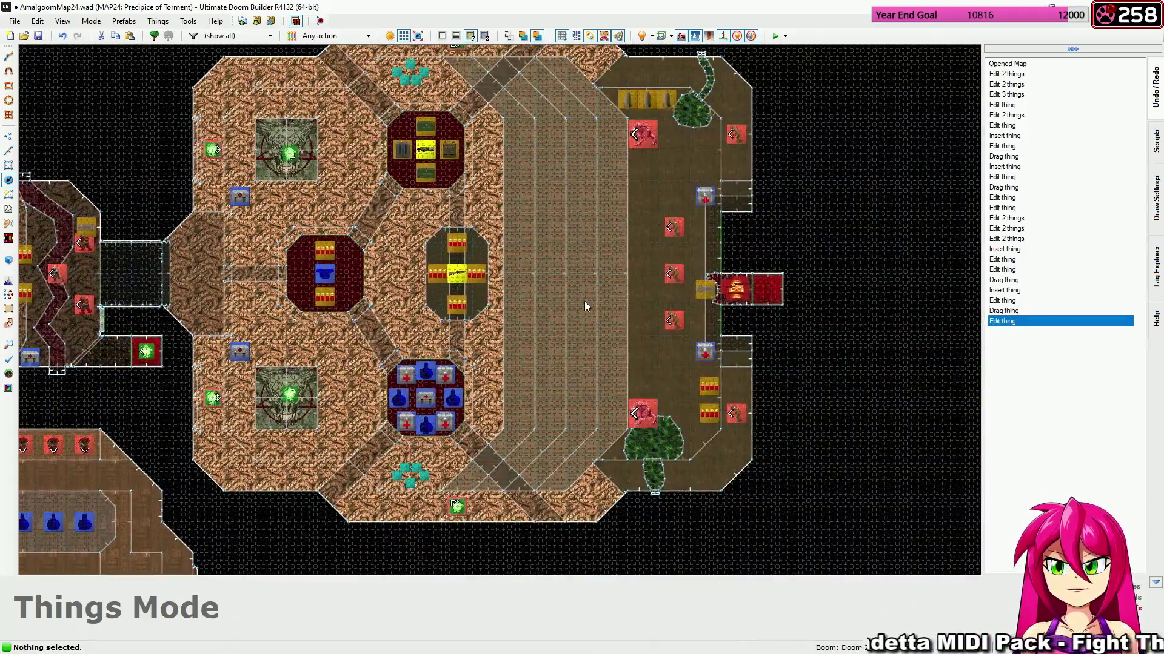
middle_drag(584, 301, 602, 353)
click(633, 136)
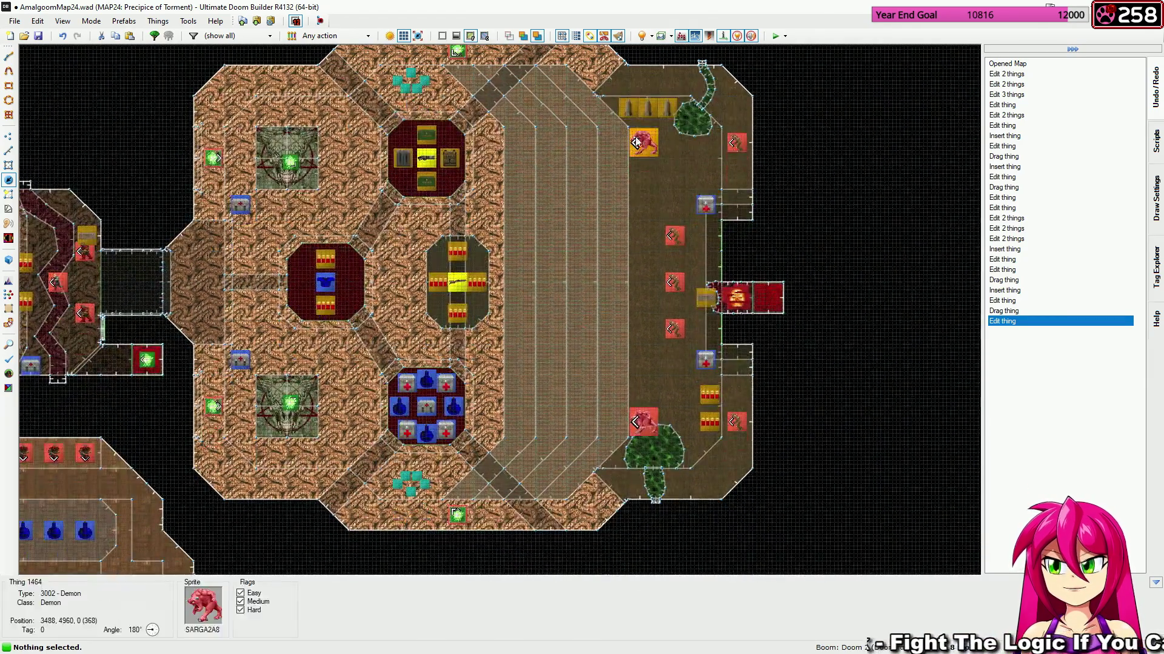
key(c)
click(671, 334)
click(668, 288)
click(668, 244)
right_click(668, 247)
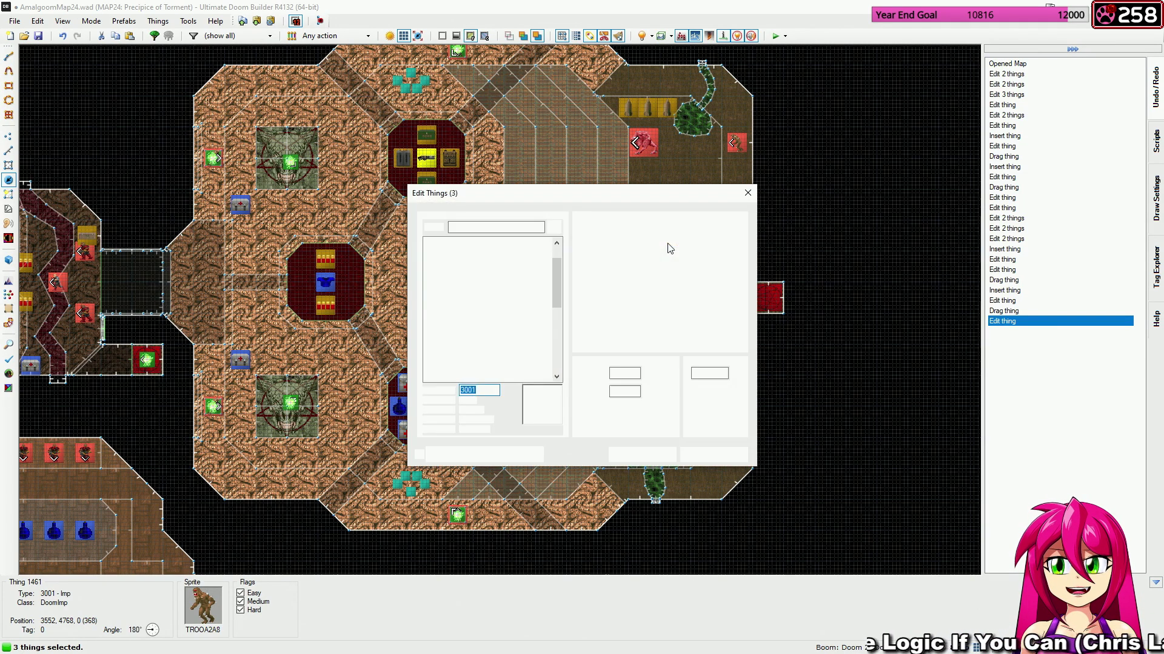
click(640, 453)
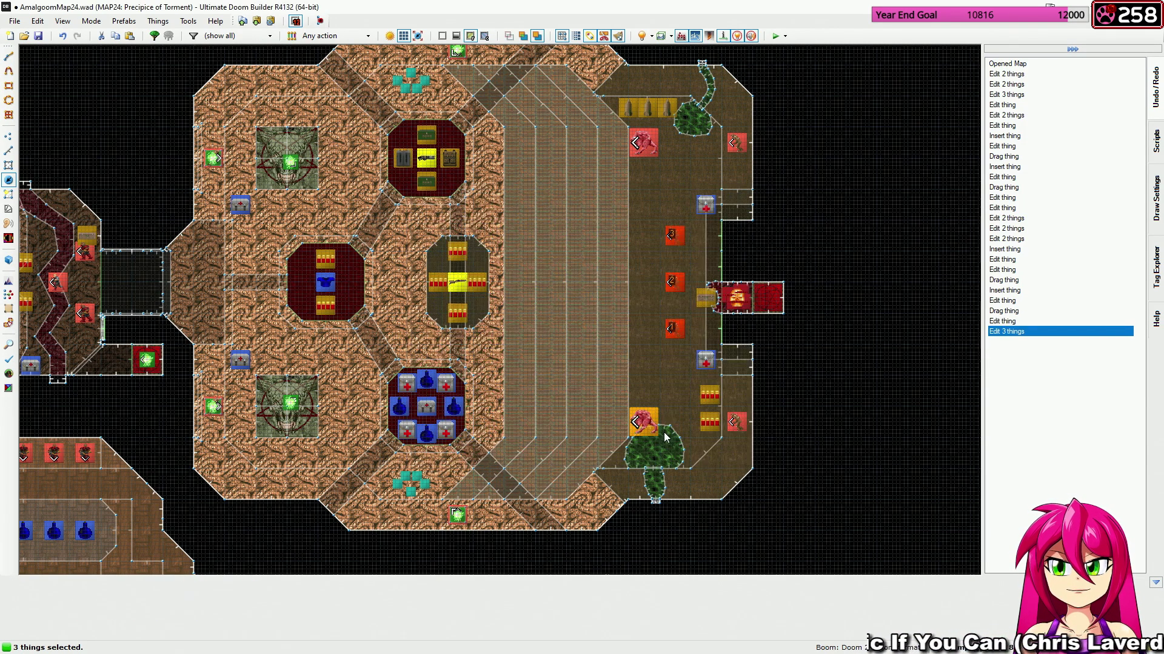
In Sectors mode, trace the monster-only teleports from the orange arena's tag 191 and 192 sectors back to their source closets.
scroll(639, 398, down, 3)
middle_drag(639, 399, 526, 366)
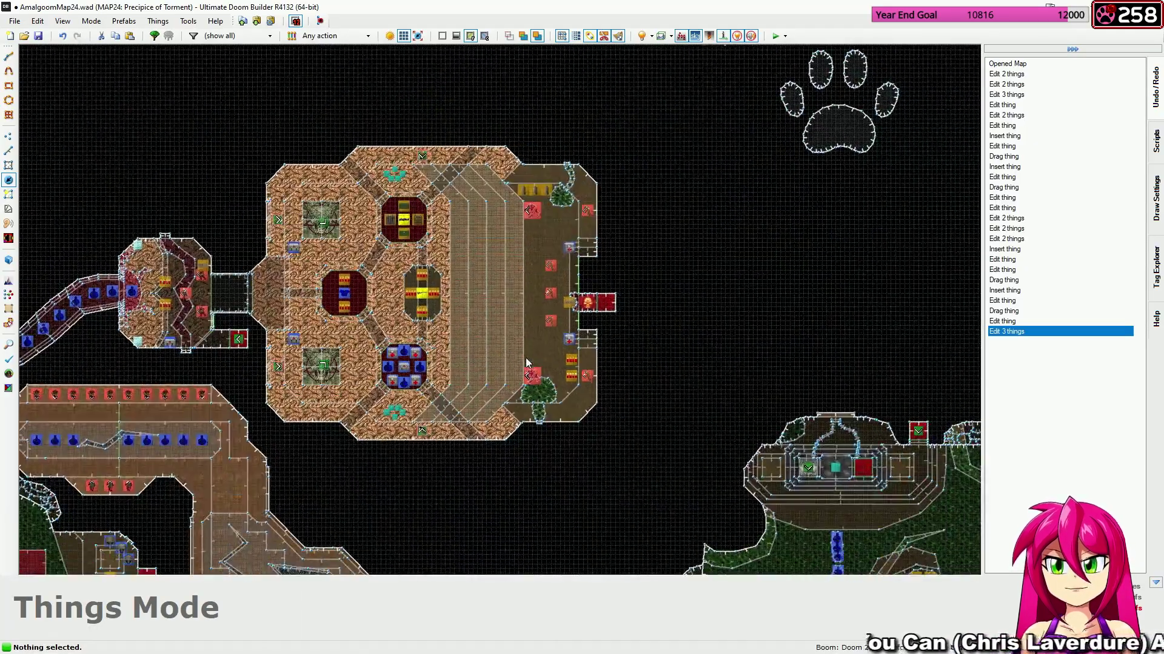
scroll(526, 367, down, 2)
middle_drag(556, 454, 568, 324)
scroll(539, 268, down, 2)
scroll(547, 310, up, 6)
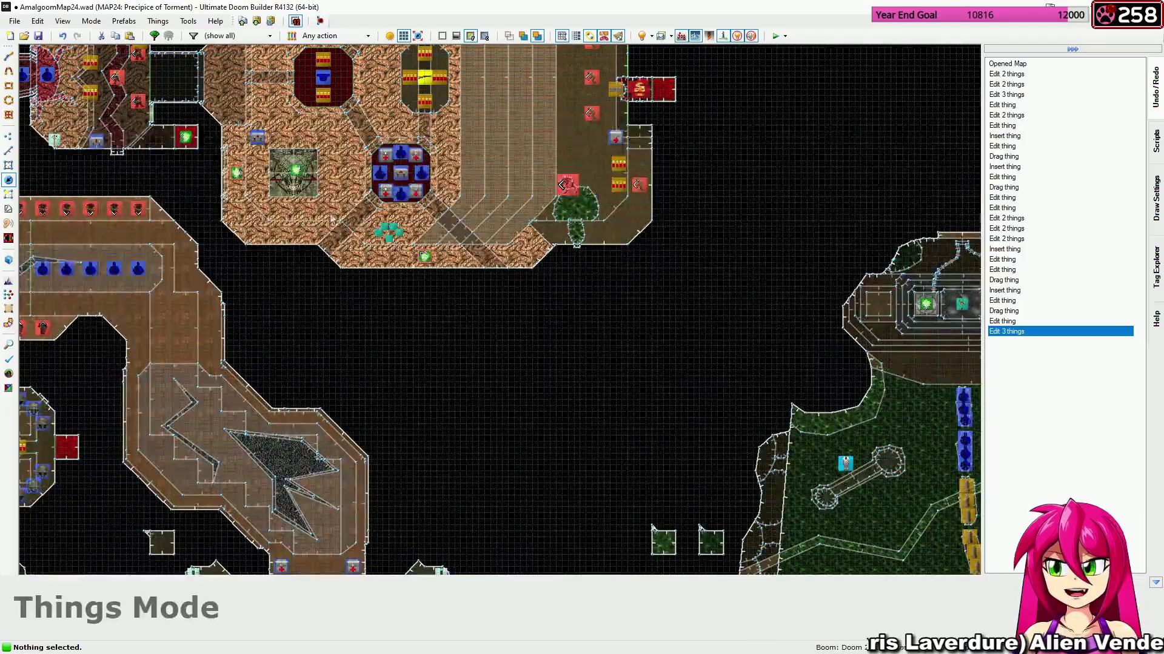
key(s)
scroll(301, 171, down, 7)
middle_drag(300, 171, 847, 185)
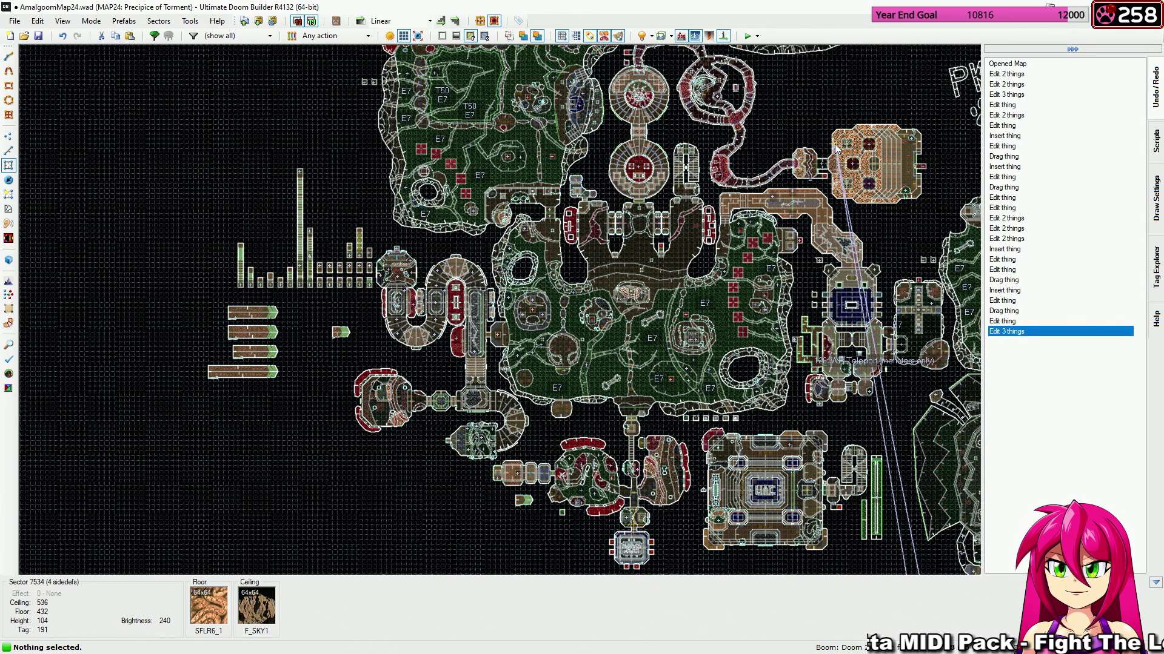
middle_drag(836, 148, 813, 106)
right_click(735, 2)
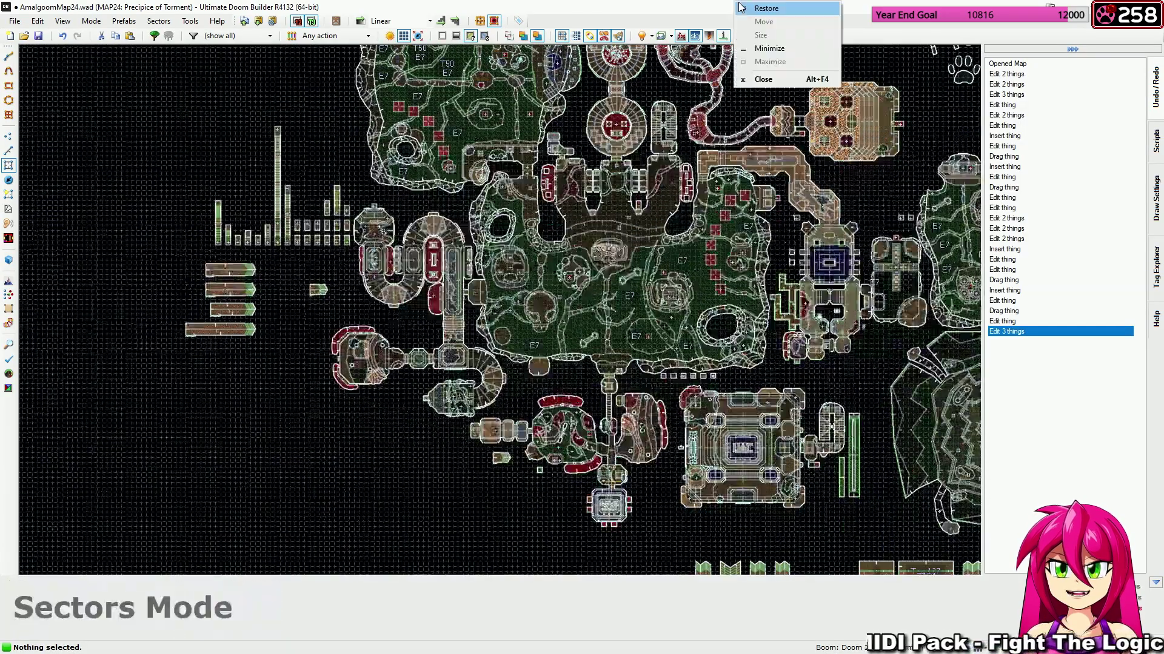
click(750, 47)
middle_drag(871, 46, 758, 78)
middle_drag(843, 284, 729, 170)
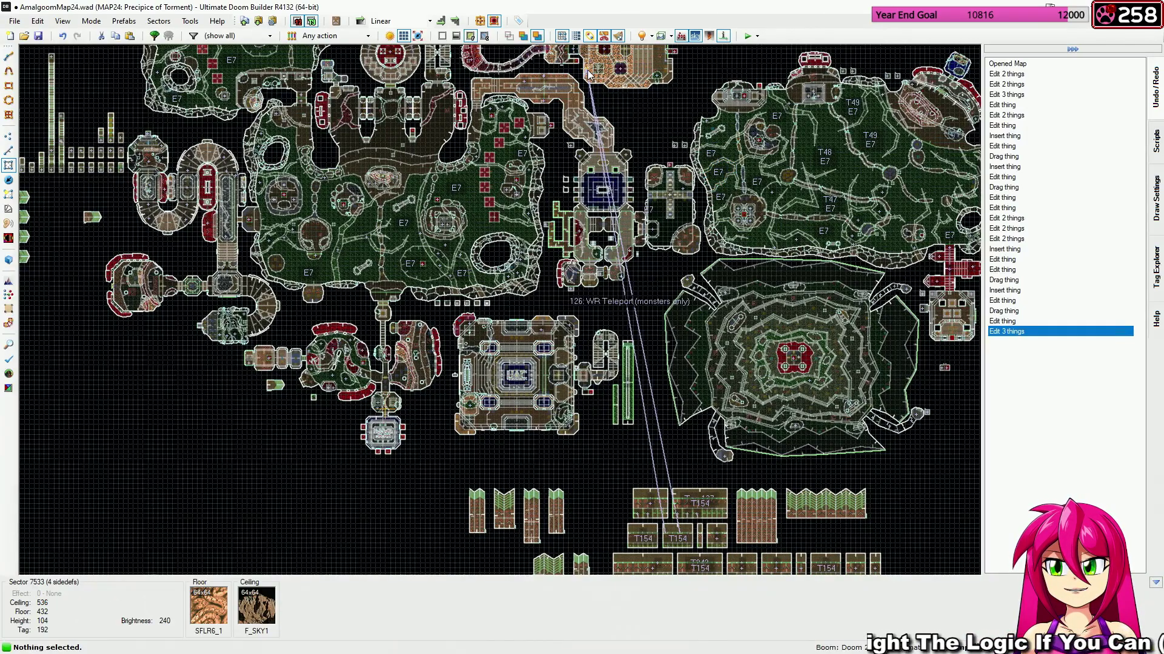
middle_drag(588, 72, 577, 99)
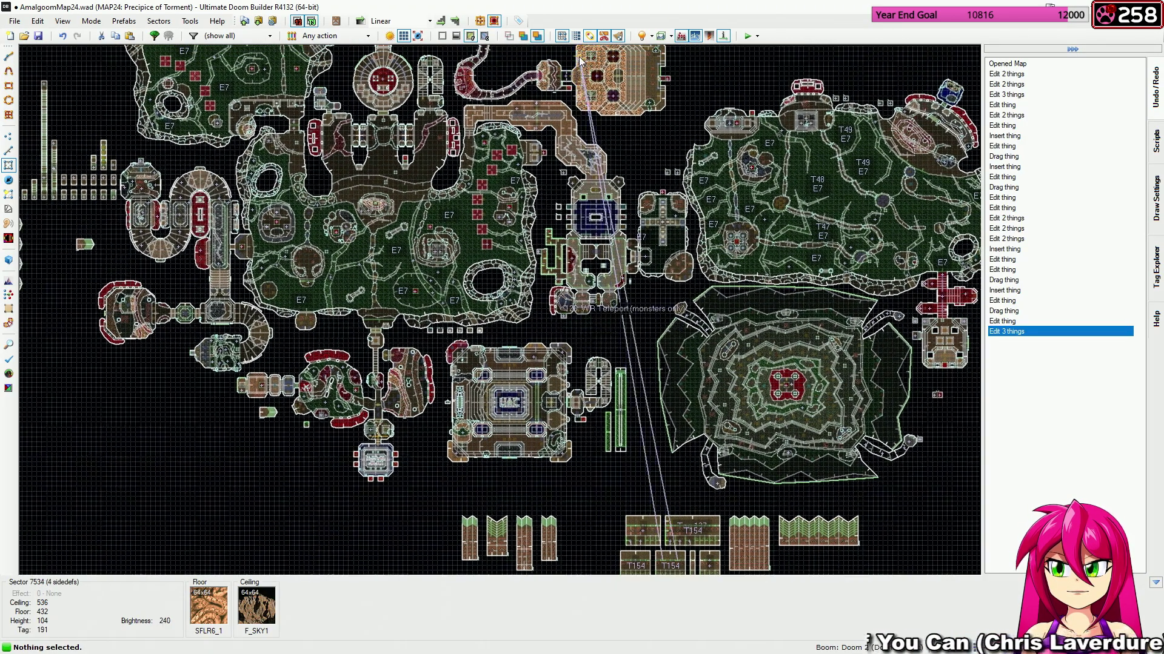
middle_drag(574, 56, 578, 46)
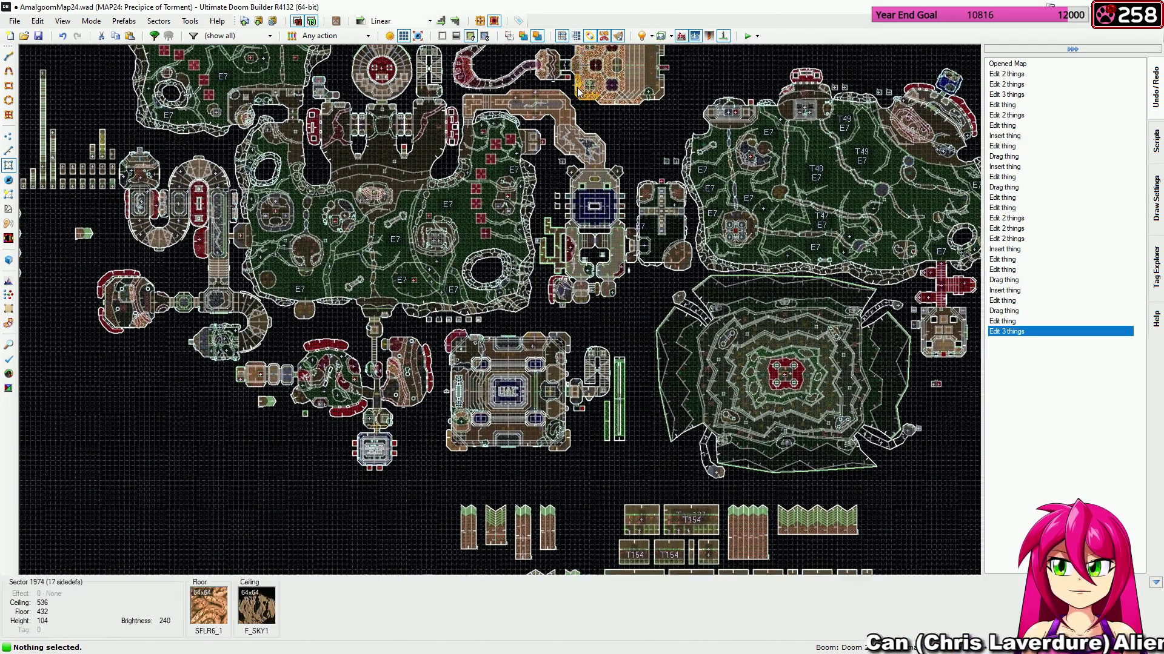
middle_drag(703, 363, 646, 179)
scroll(607, 374, up, 7)
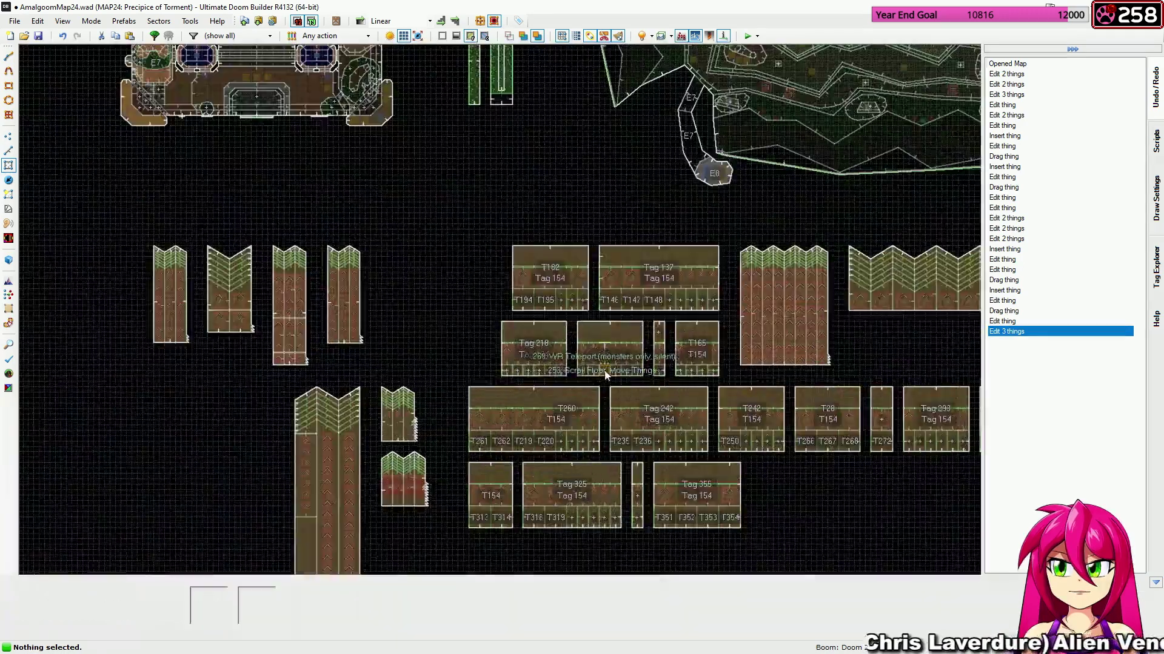
In Things mode, turn off the Medium skill flag for the two westernmost Chaingunners in the six-Chaingunner closet.
key(t)
scroll(605, 373, up, 7)
click(402, 172)
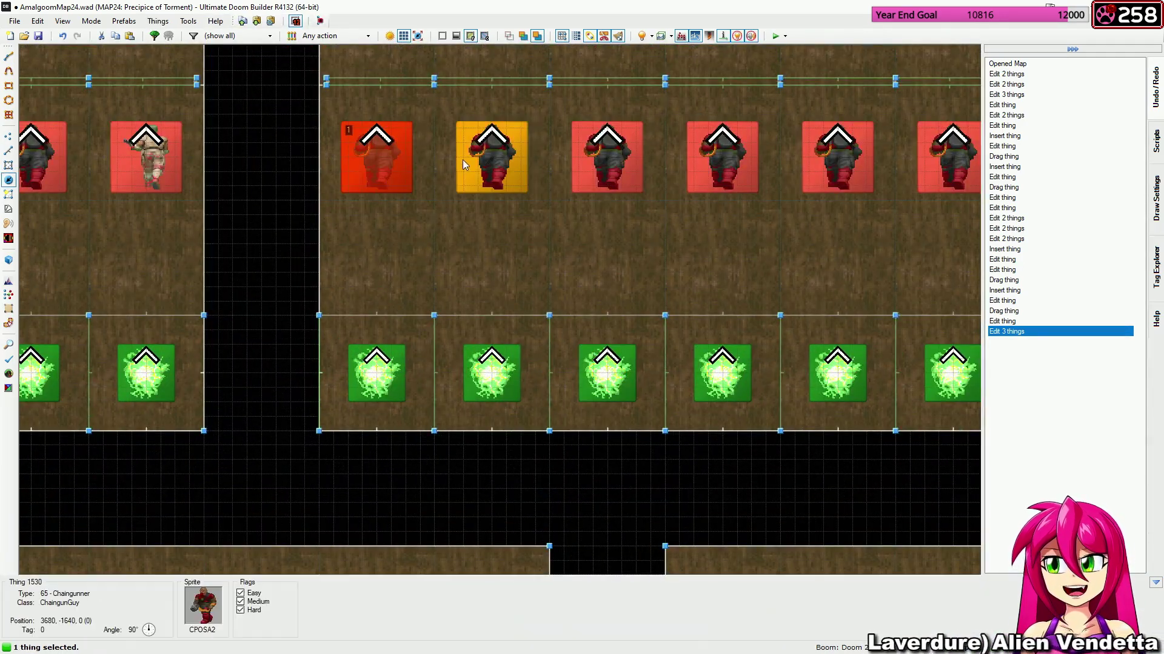
click(462, 160)
right_click(558, 165)
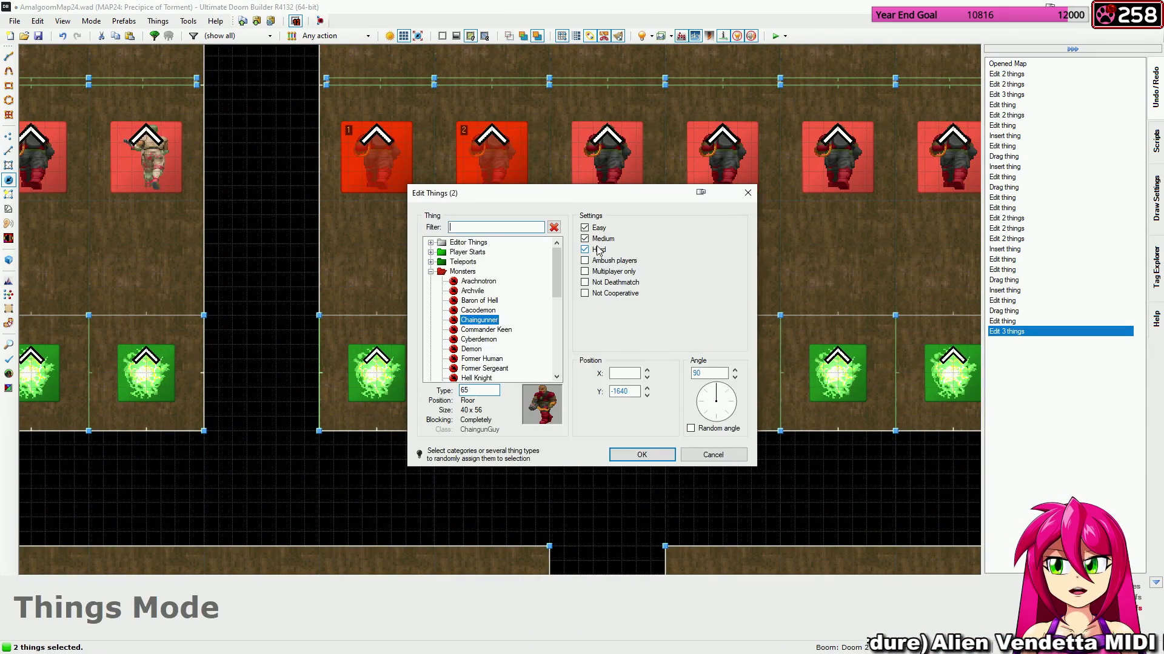
click(598, 241)
click(641, 454)
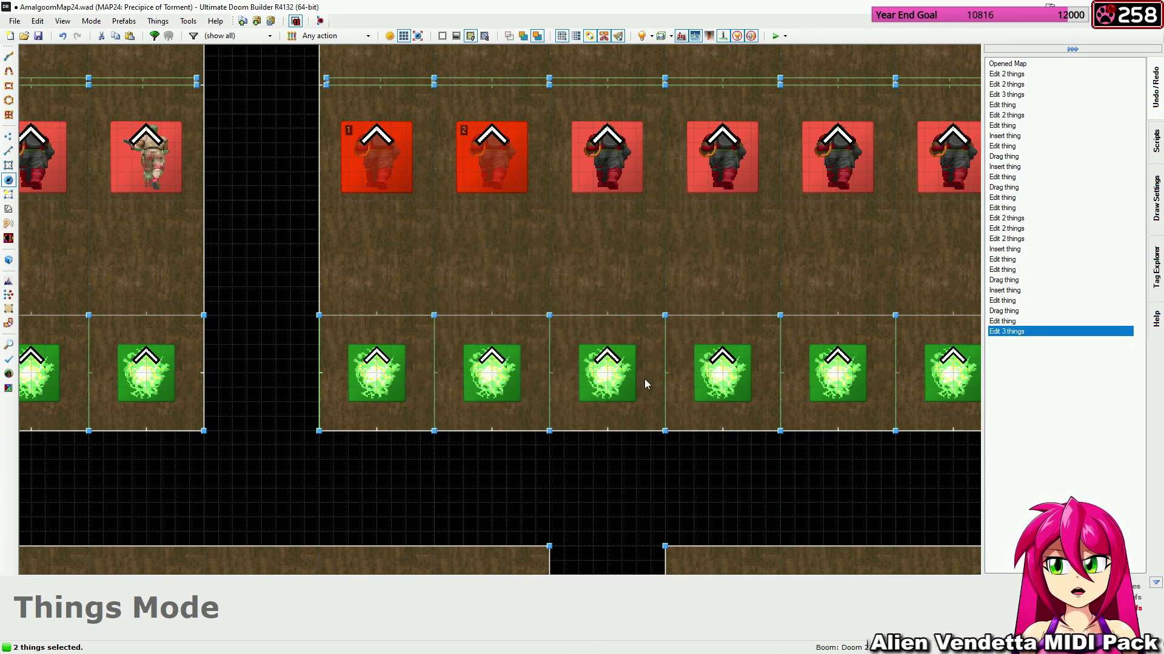
Insert a thing just east of the six-Chaingunner closet and make it a Former Sergeant on the Easy skill only.
scroll(645, 379, down, 5)
middle_drag(646, 348, 598, 359)
scroll(636, 358, up, 4)
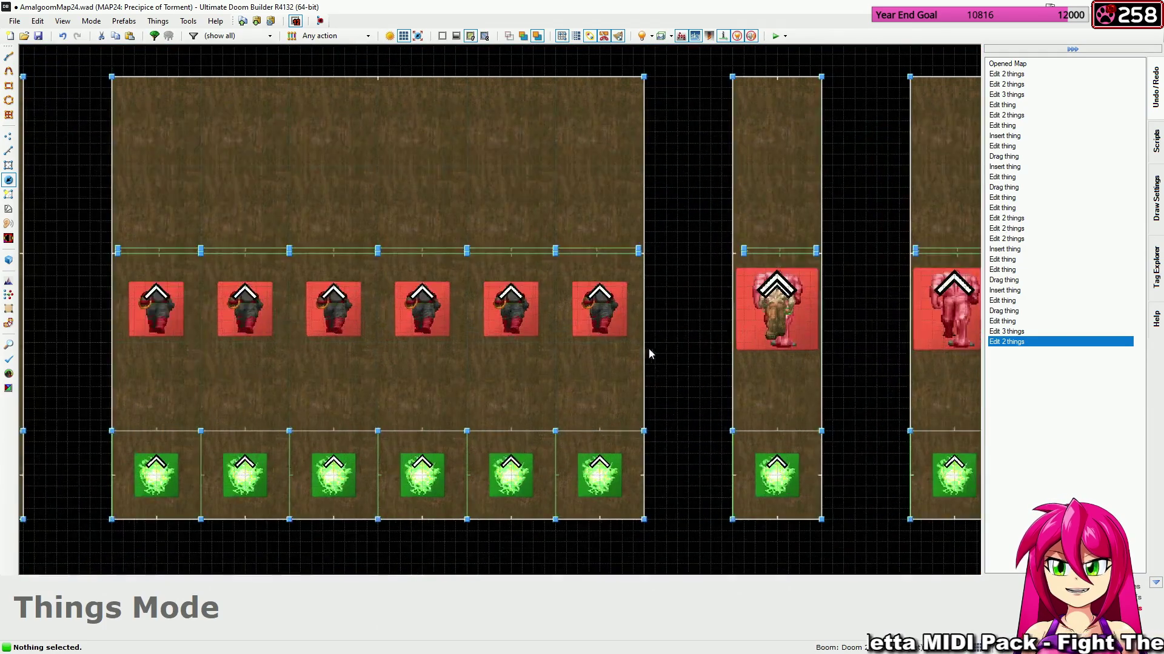
key(Insert)
right_click(676, 345)
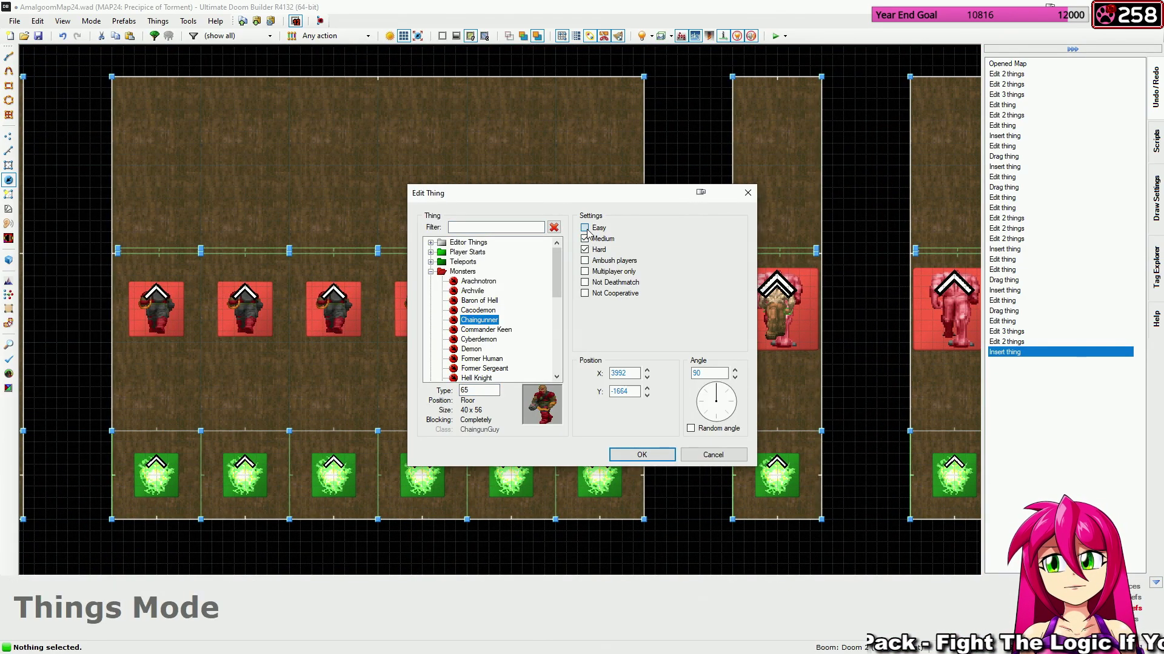
click(587, 230)
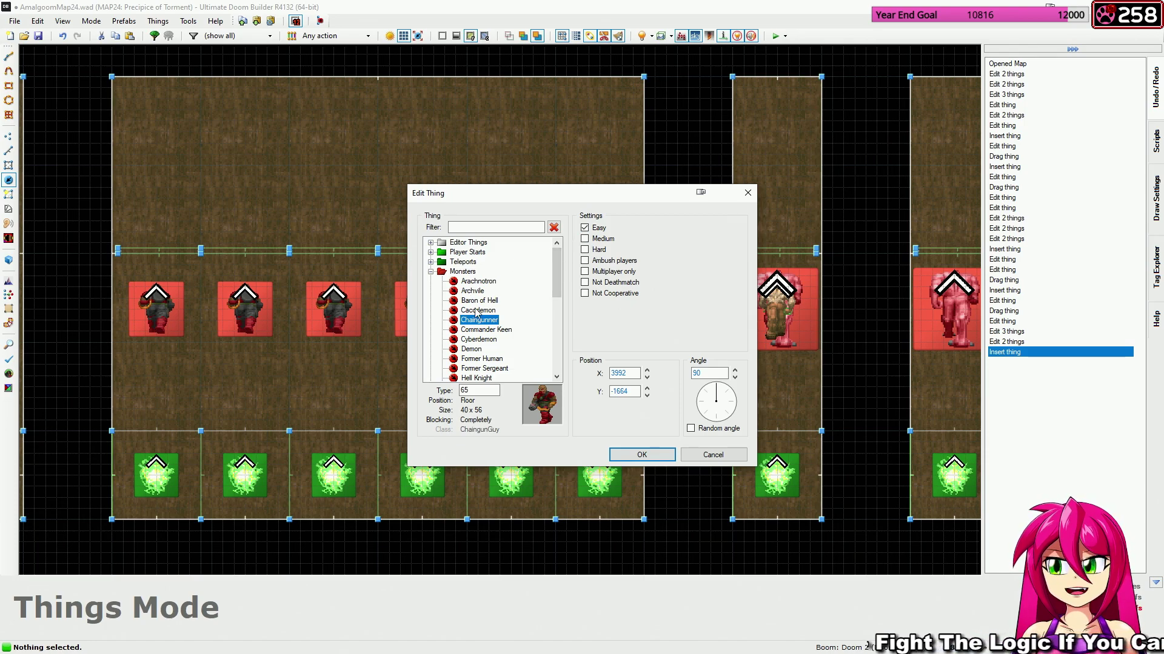
scroll(477, 315, down, 1)
click(482, 340)
click(641, 455)
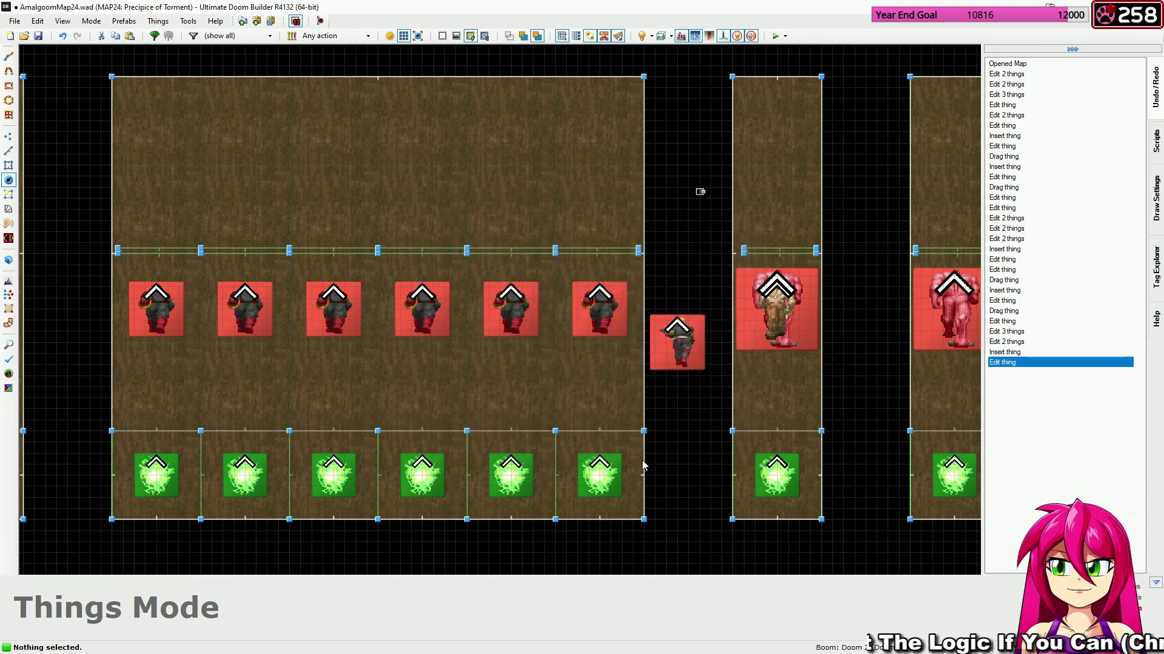
Adjust the skill flags of the four eastern Chaingunners and move the Former Sergeant onto the easternmost one's spot.
drag(454, 327, 608, 303)
right_click(607, 303)
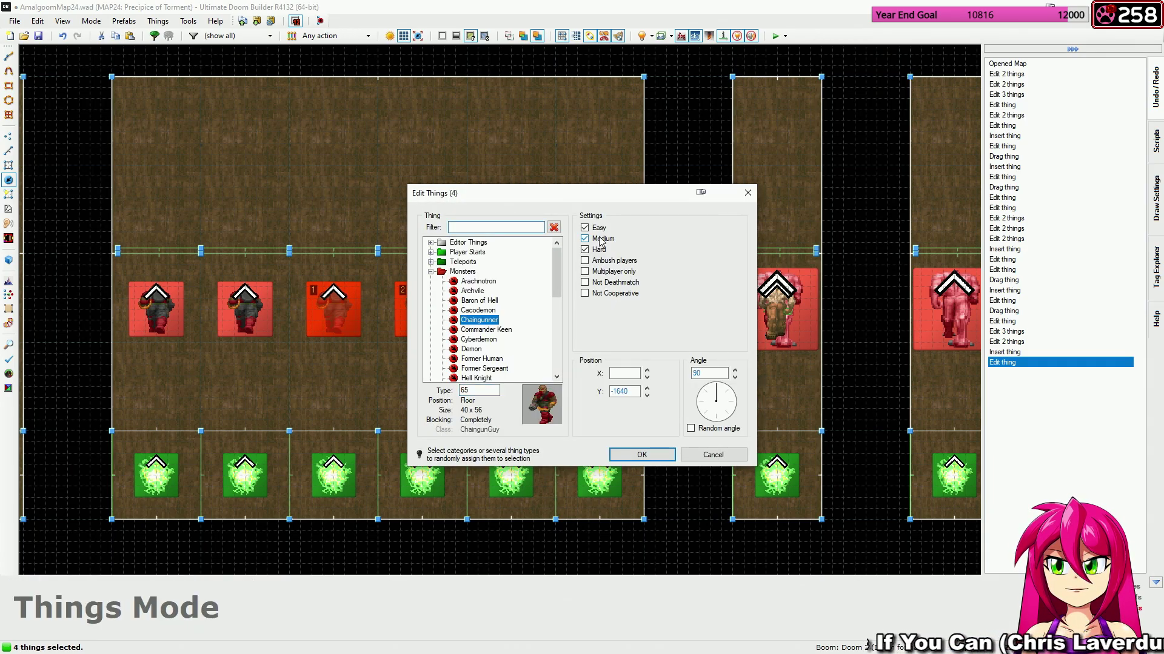
click(650, 456)
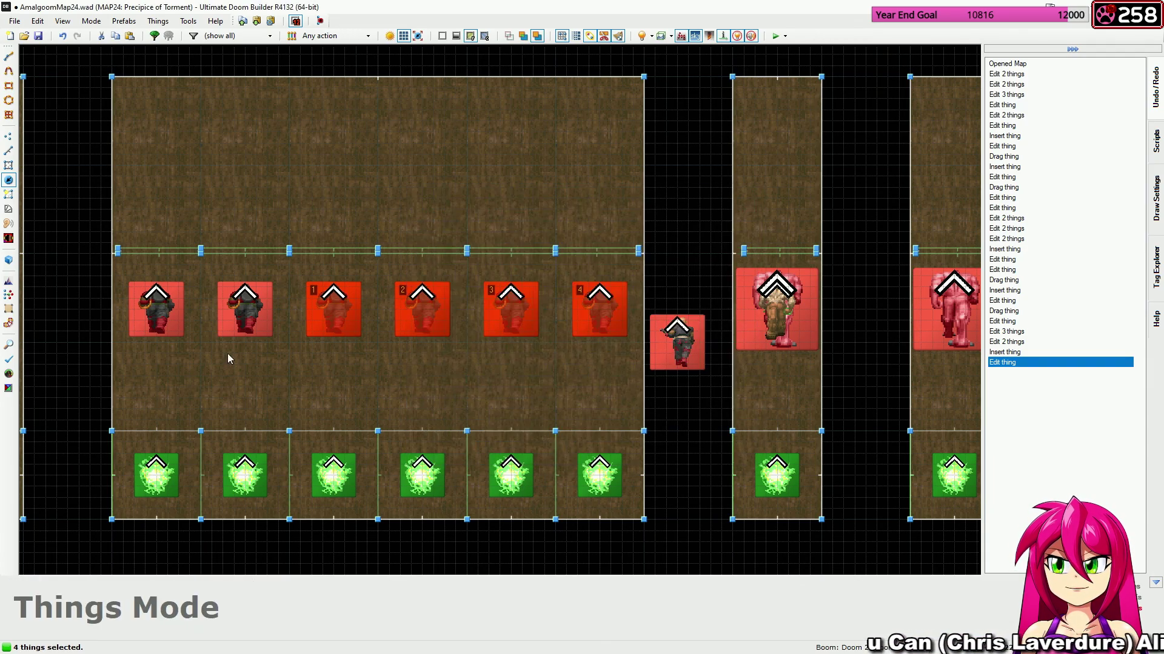
drag(677, 343, 600, 310)
Insert a second Easy-only Former Sergeant beside the closet and move it onto the fifth Chaingunner's spot.
key(Insert)
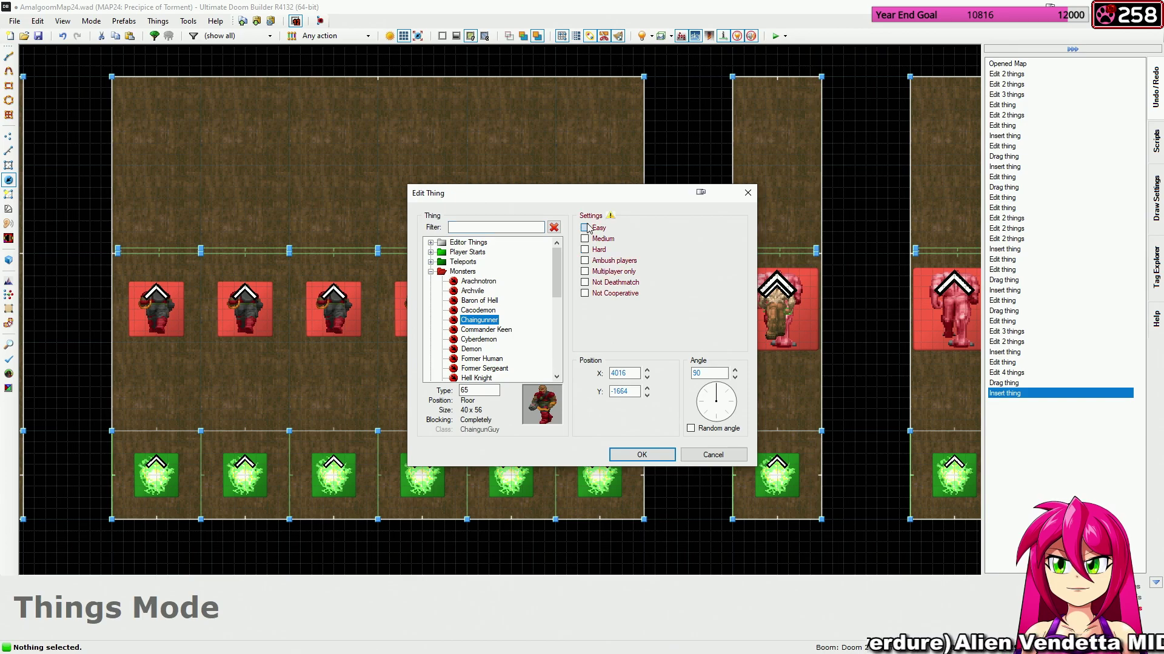
click(484, 368)
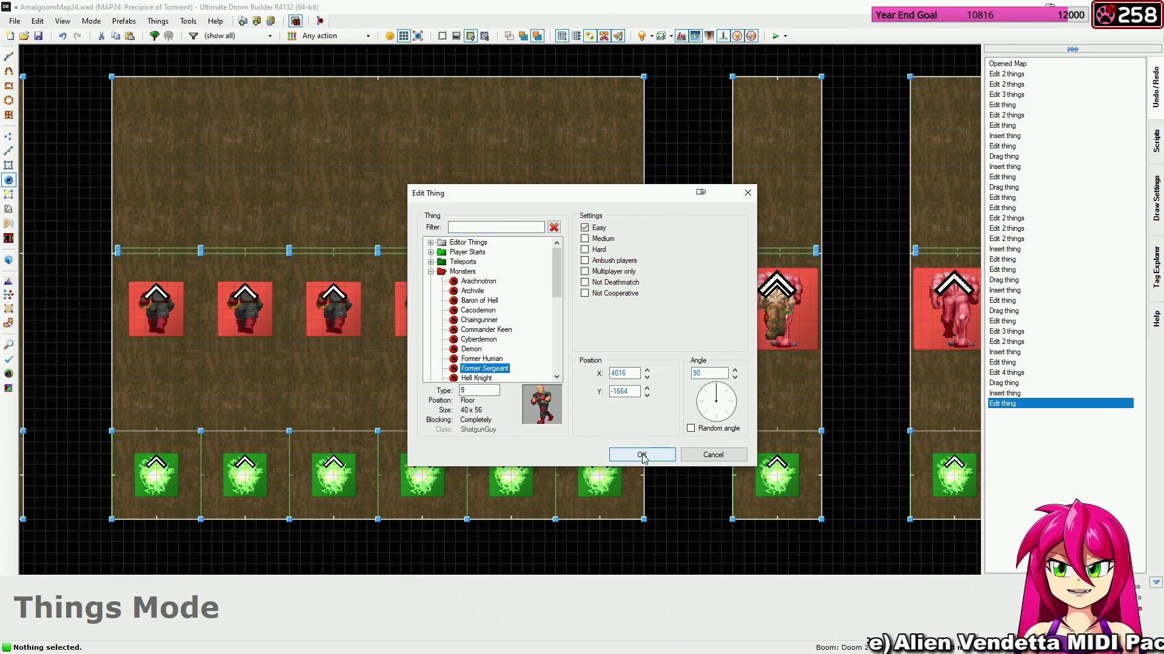
click(644, 454)
drag(709, 343, 511, 310)
Insert two more Former Sergeants and place them on the spots of the remaining edited Chaingunners in the closet.
key(Insert)
drag(671, 338, 360, 317)
key(Insert)
right_drag(351, 312, 342, 318)
In Sectors mode, trace the monster-only teleports from the arena's tag 179 sector to the long closets in the far west.
scroll(380, 368, down, 2)
scroll(366, 365, down, 8)
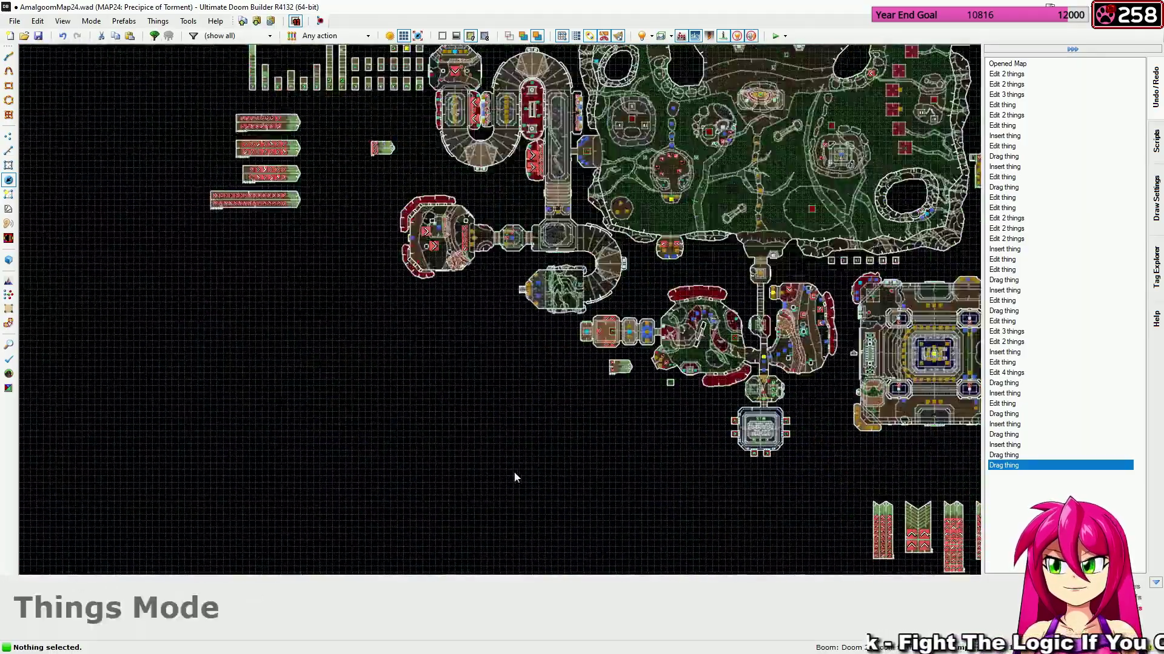
scroll(475, 288, up, 6)
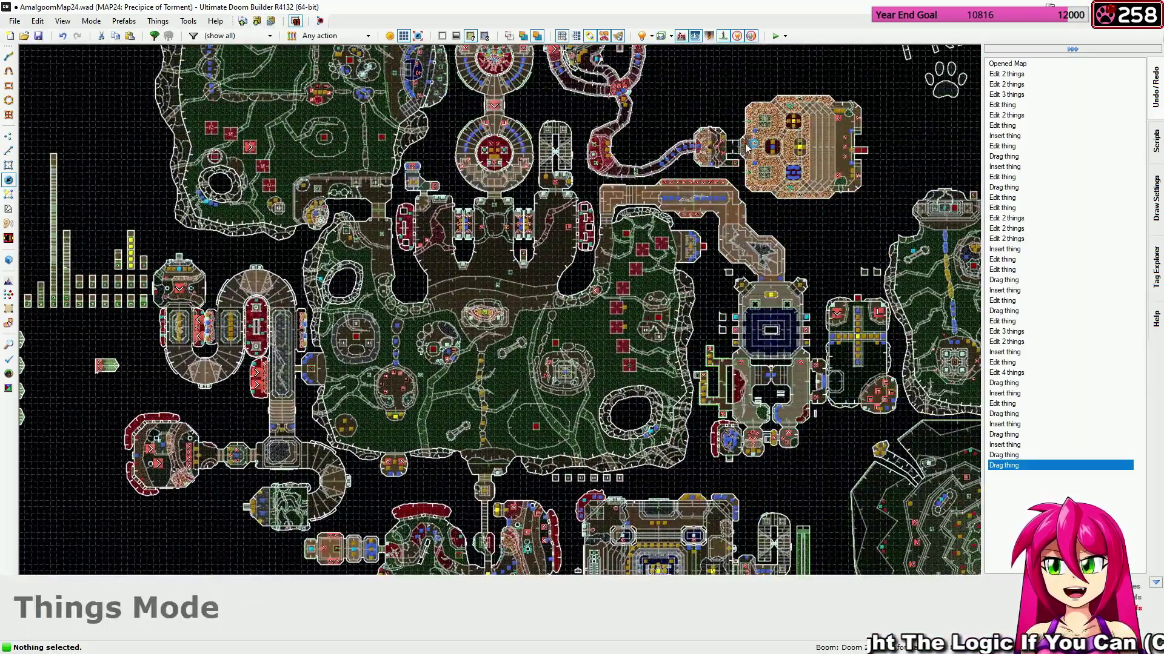
key(s)
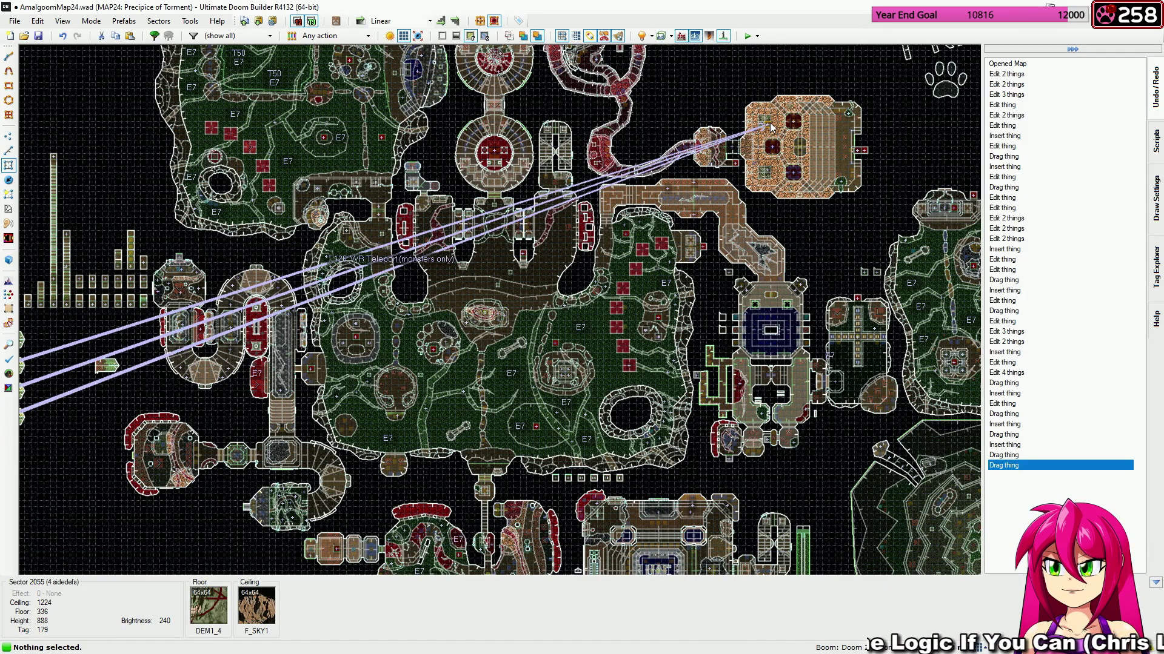
middle_drag(771, 125, 915, 121)
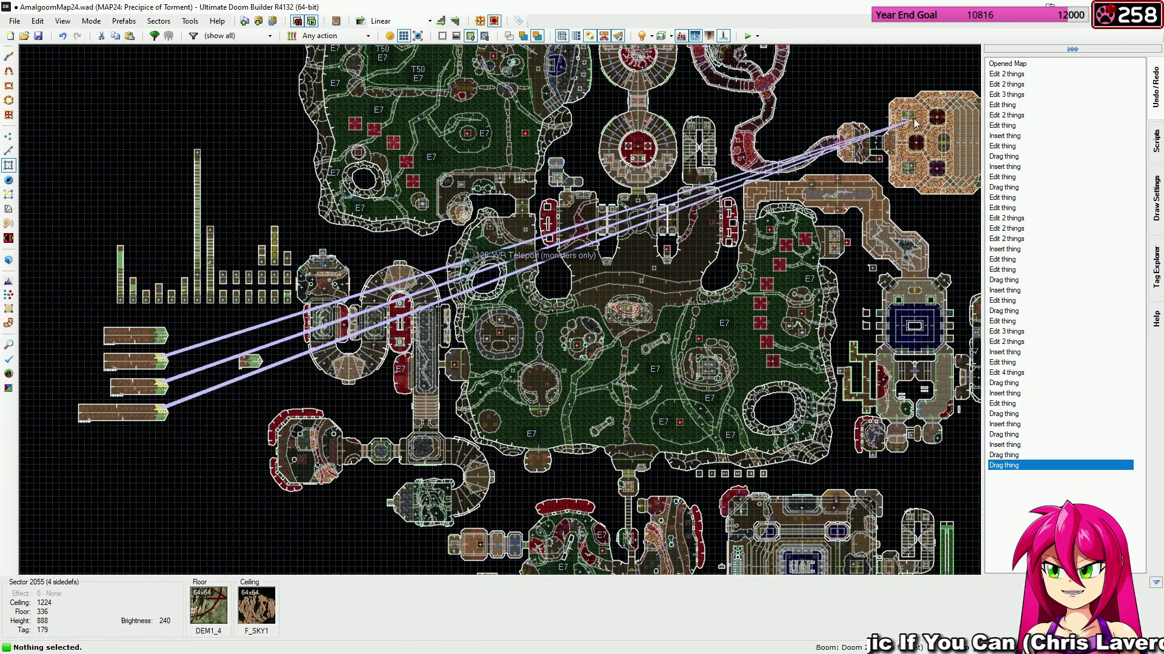
scroll(118, 390, up, 8)
middle_drag(118, 390, 449, 343)
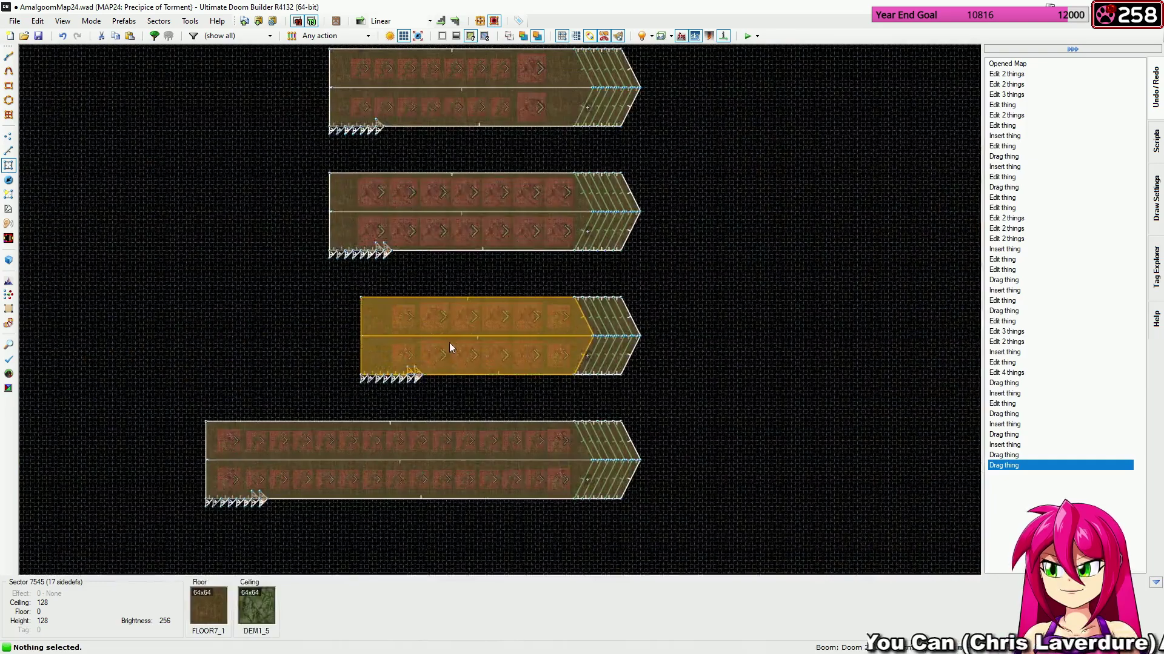
In Things mode, restrict the two westernmost Barons of Hell in the southernmost long closet to Hard only.
key(t)
middle_drag(444, 384, 454, 336)
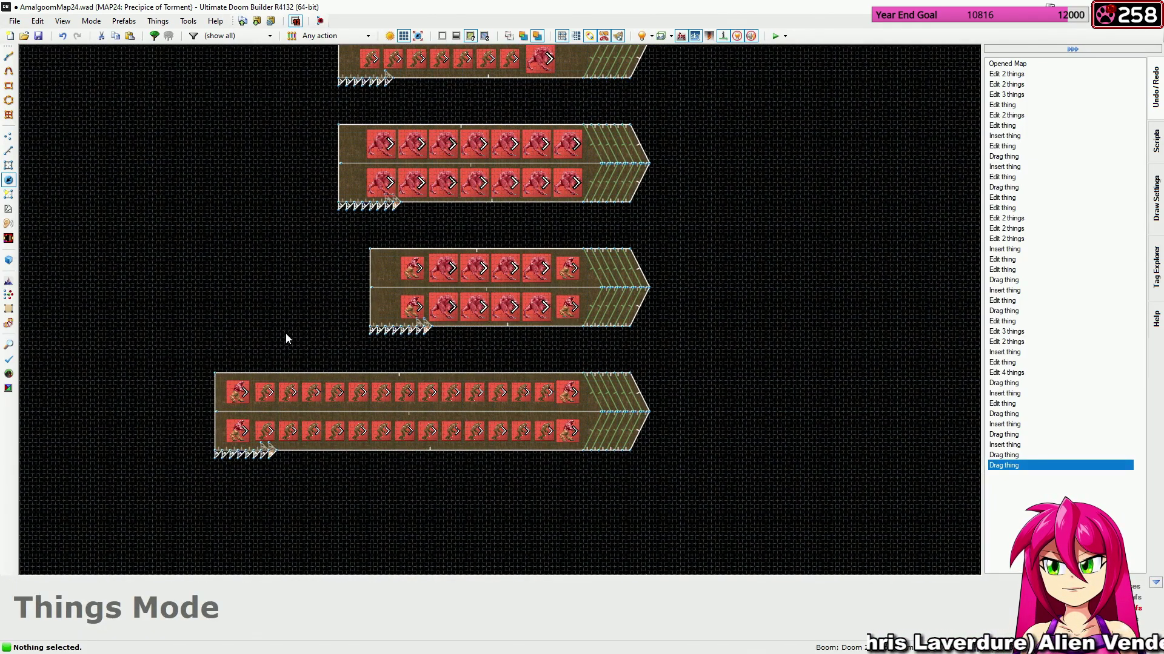
middle_drag(285, 333, 470, 290)
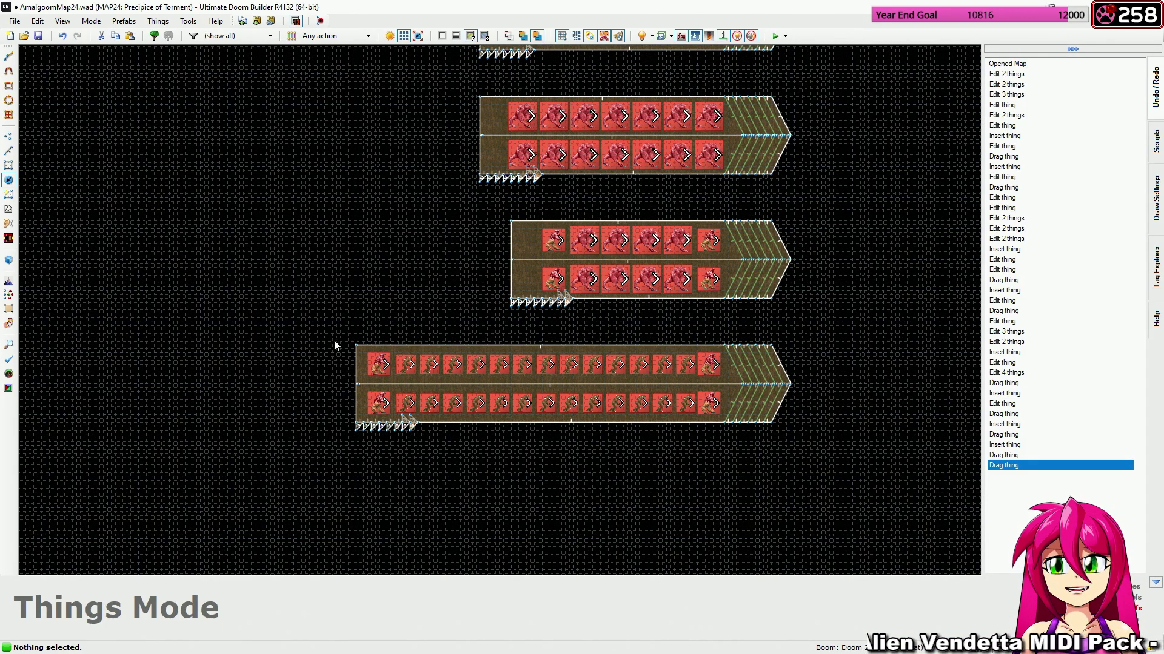
drag(337, 342, 384, 408)
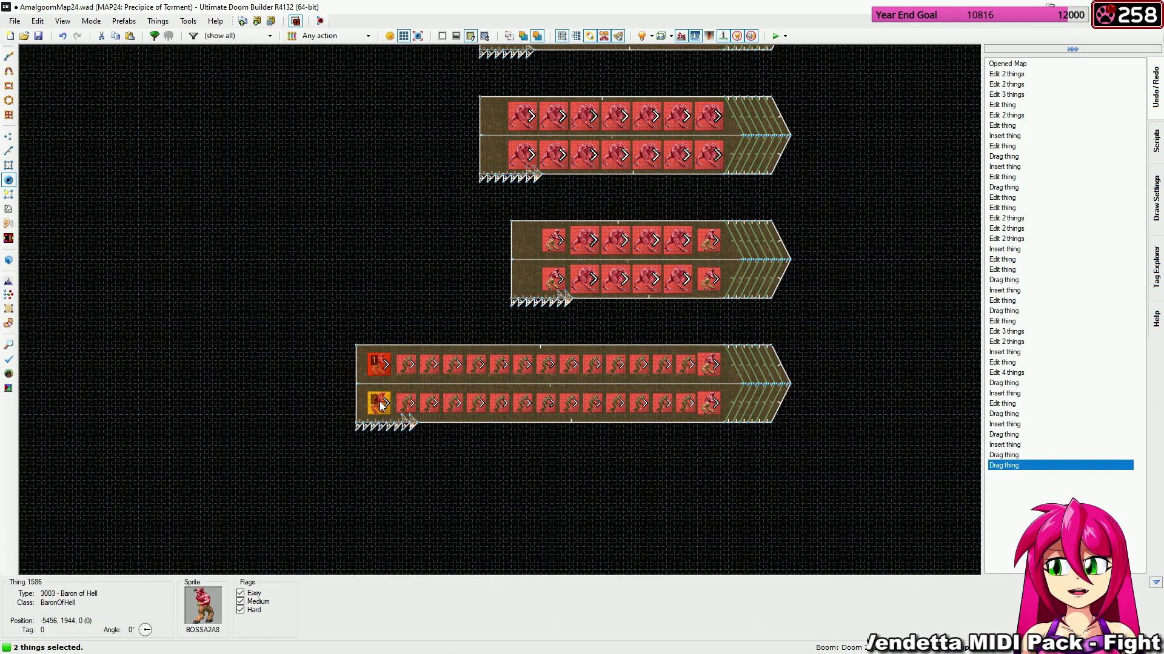
right_click(458, 252)
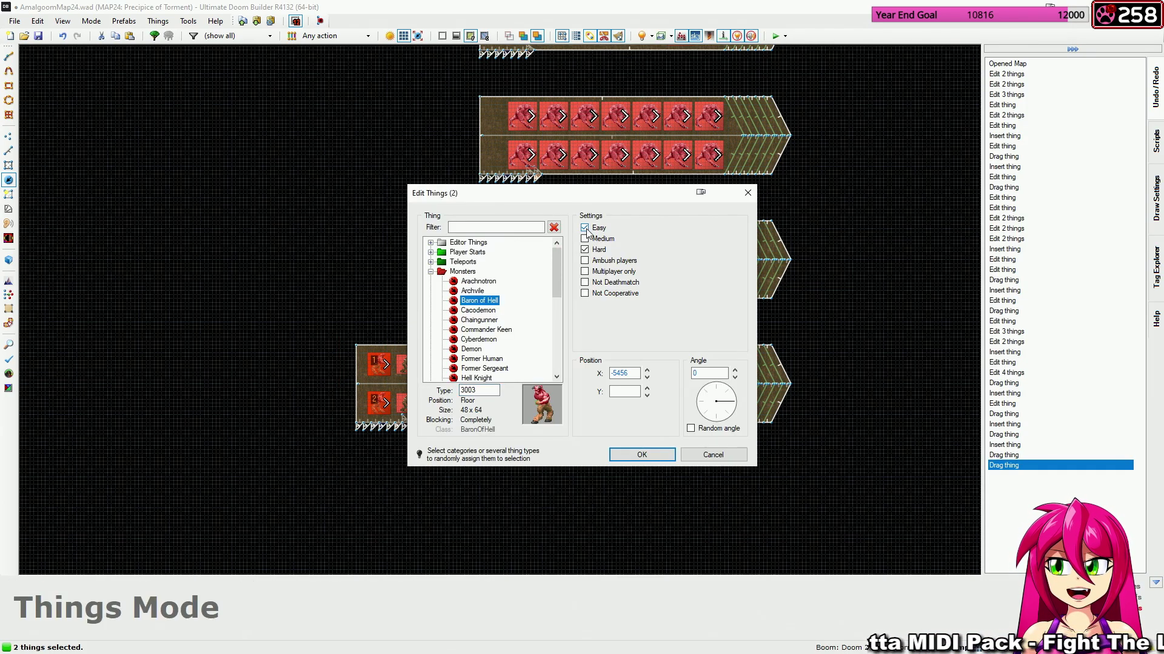
click(642, 455)
middle_drag(461, 257, 363, 293)
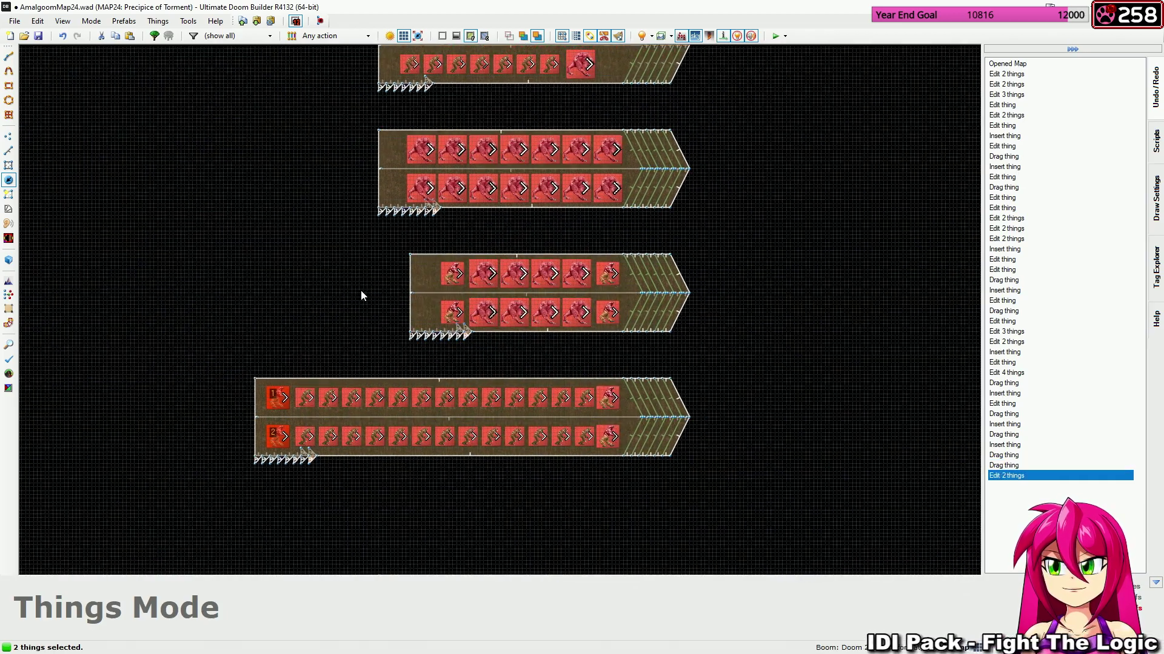
click(390, 260)
Restrict the four Barons of Hell at both ends of the second closet from the south to Medium and Hard.
middle_drag(452, 271, 436, 291)
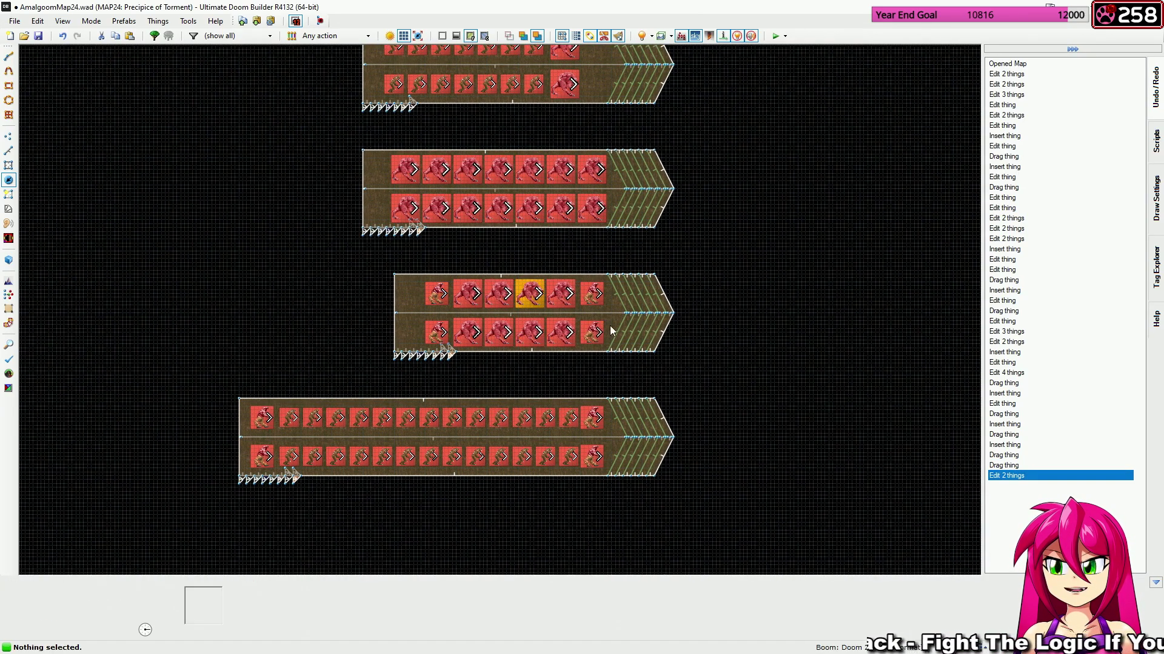
key(t)
scroll(362, 310, up, 5)
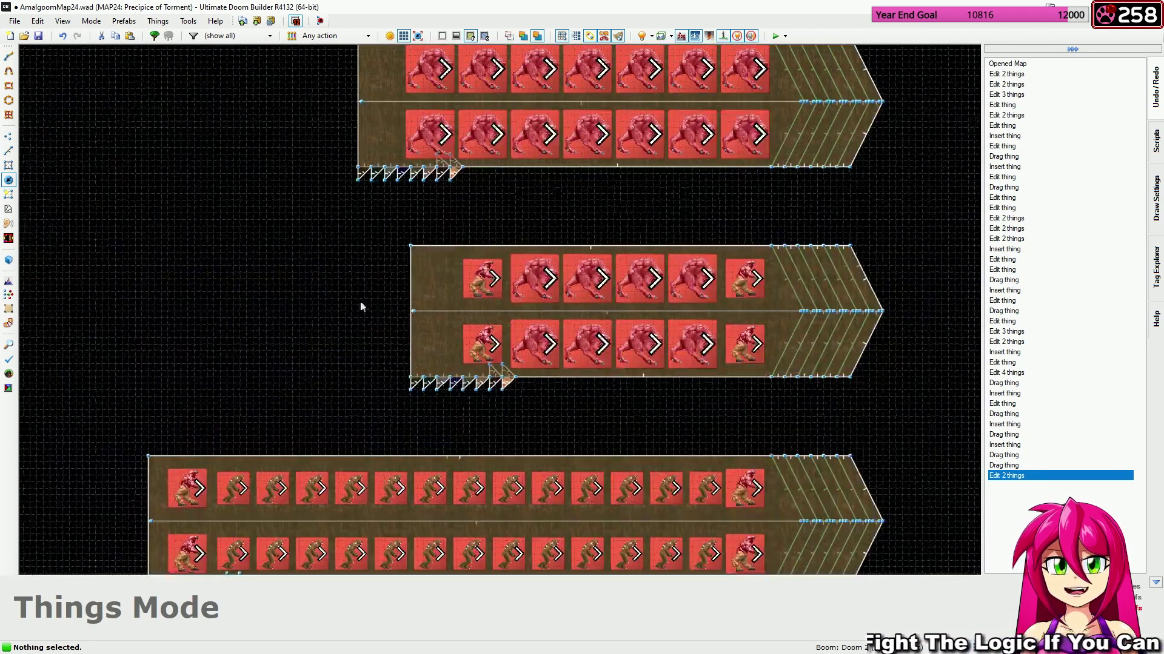
click(387, 263)
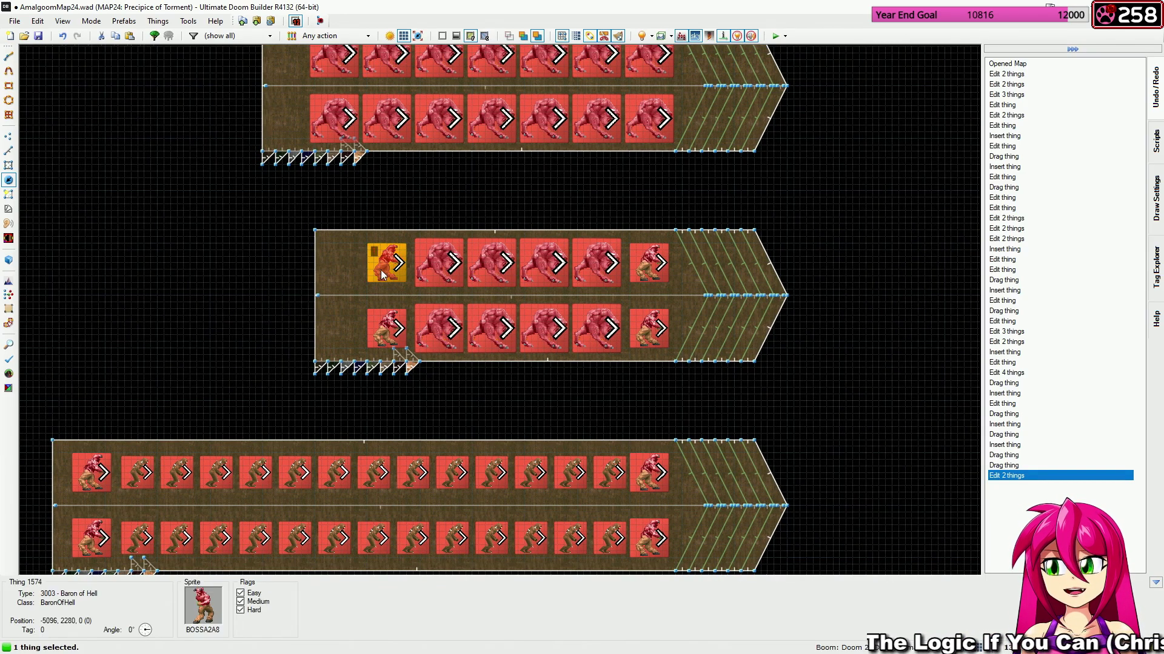
click(386, 328)
click(649, 329)
click(660, 270)
right_click(661, 271)
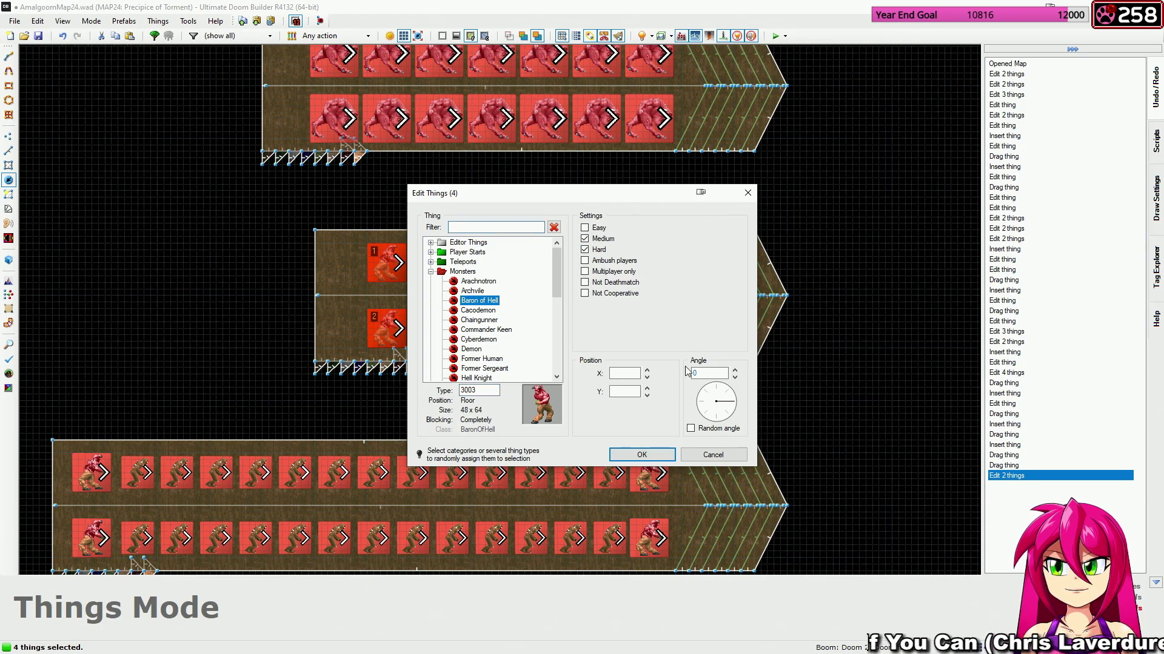
click(646, 454)
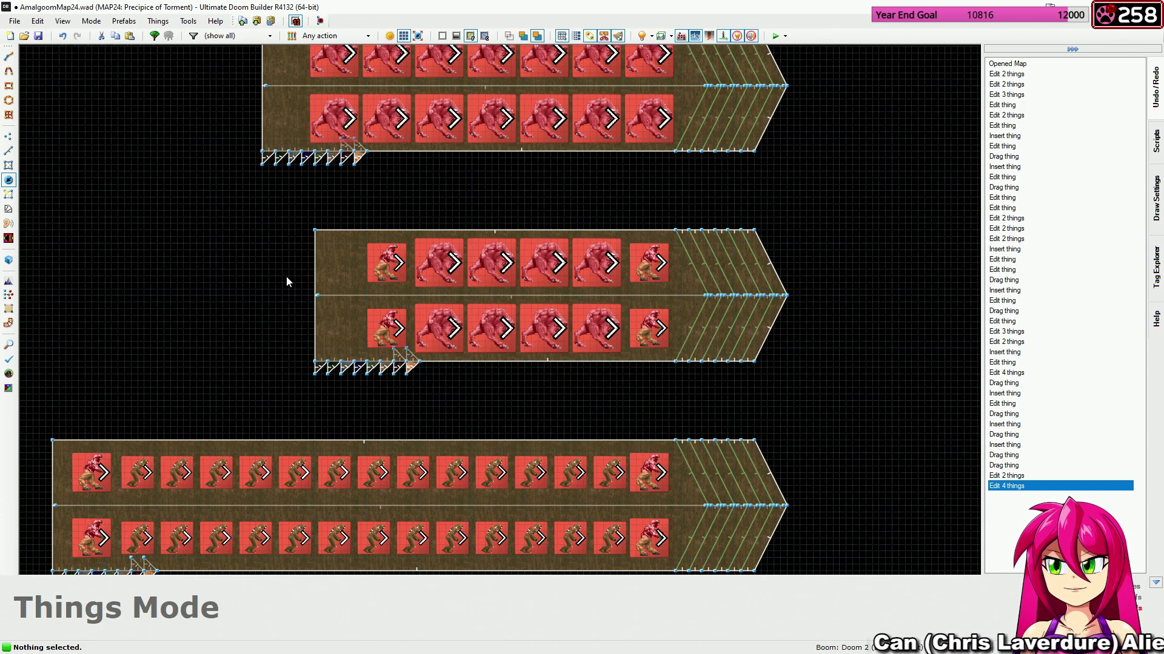
Insert an Easy-only Hell Knight west of that closet and move it onto the northwest Baron of Hell's spot.
right_click(286, 276)
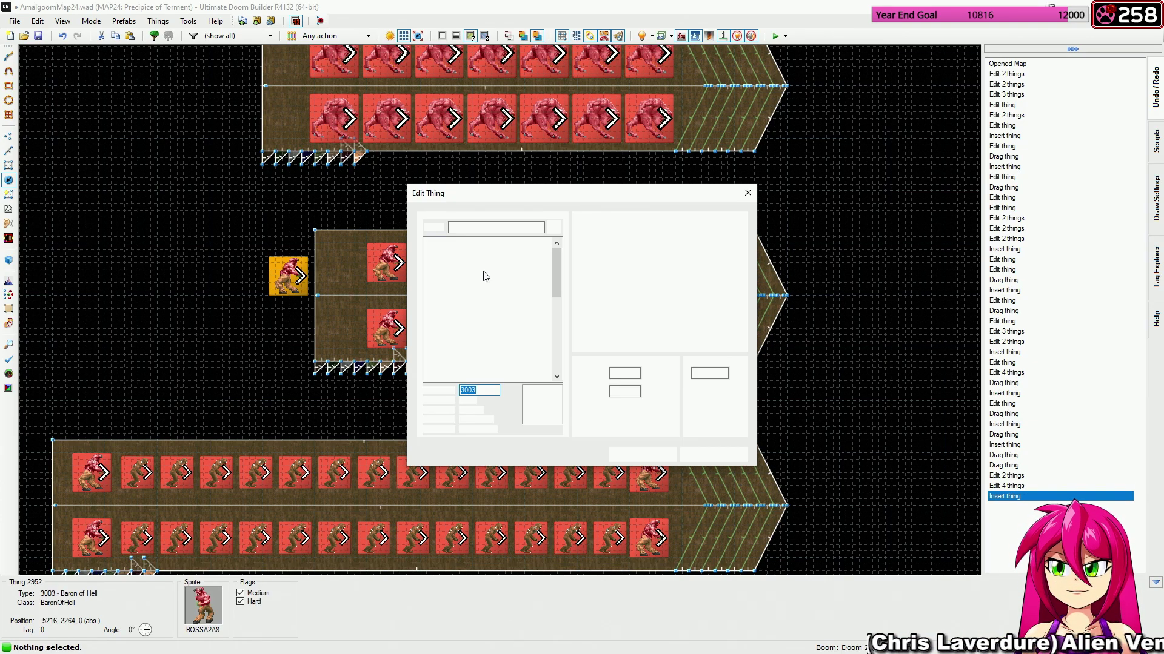
click(585, 250)
click(585, 228)
scroll(487, 322, down, 1)
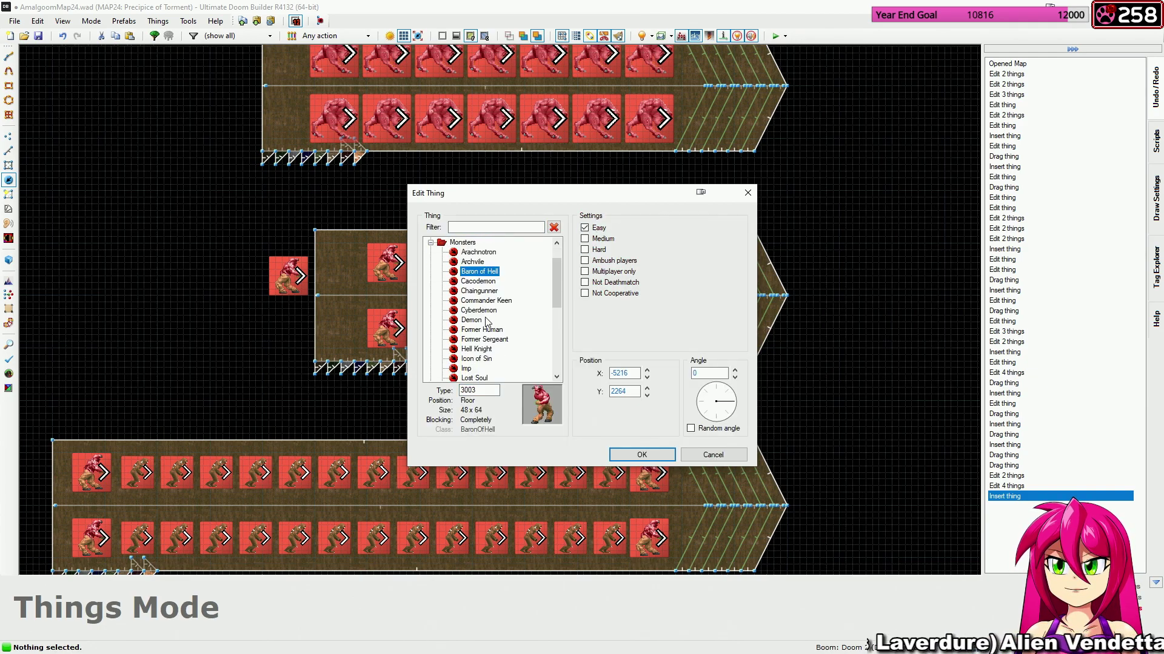
click(638, 456)
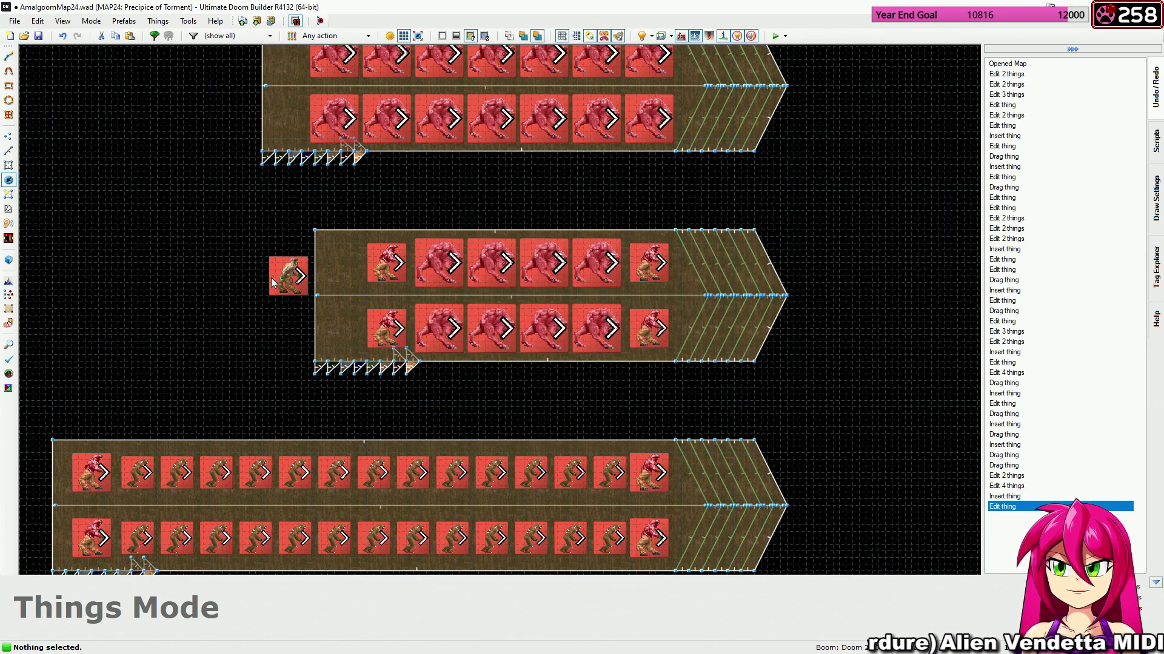
drag(284, 288, 375, 274)
right_drag(376, 274, 384, 270)
Insert three more Easy-only Hell Knights and place them on the spots of the closet's remaining Barons of Hell.
right_drag(341, 317, 389, 331)
right_drag(699, 251, 649, 266)
right_drag(684, 330, 648, 331)
Restrict the four westernmost Demons in the all-Demon closet to Medium and Hard.
scroll(686, 257, down, 2)
middle_drag(377, 251, 362, 337)
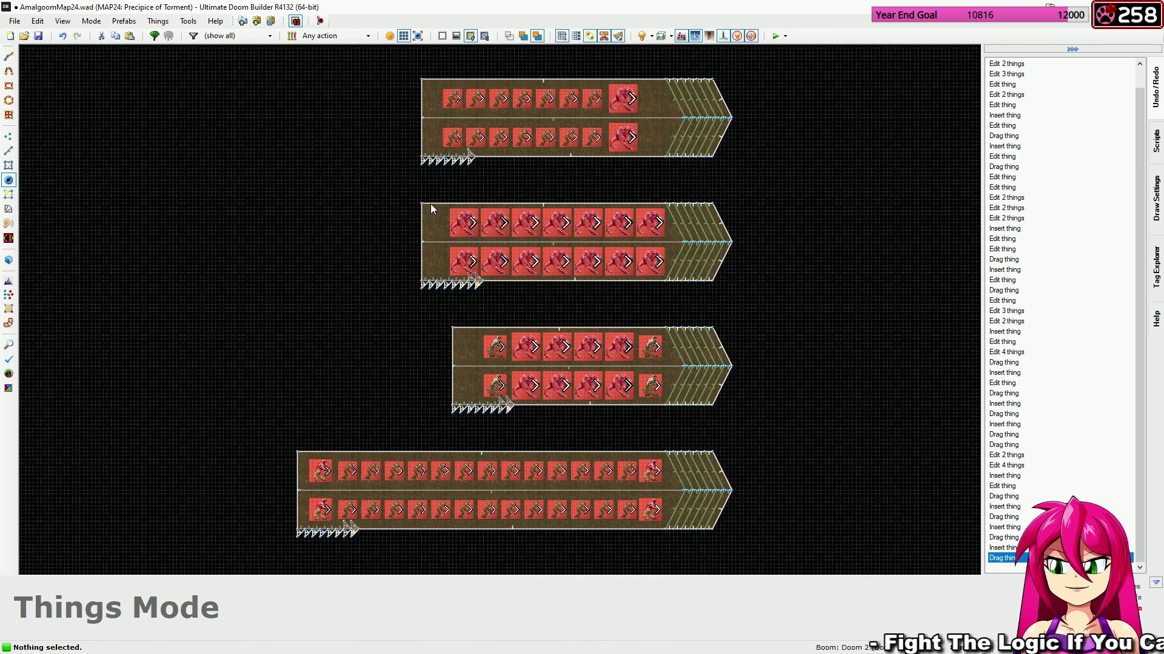
drag(434, 207, 502, 270)
right_click(502, 270)
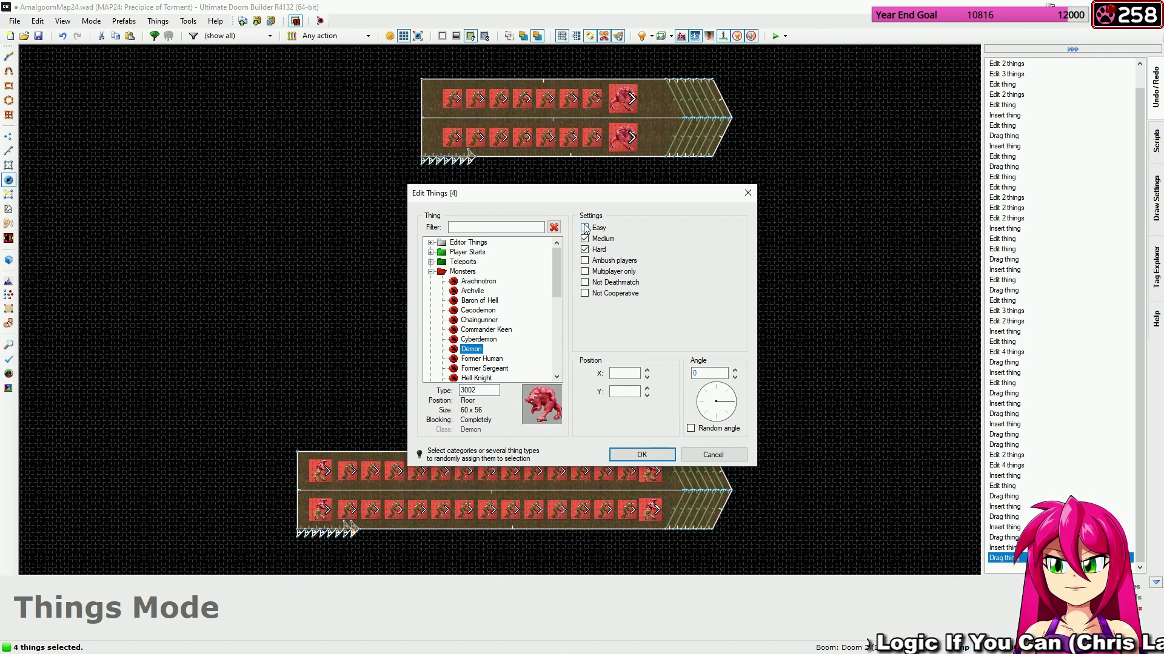
click(642, 455)
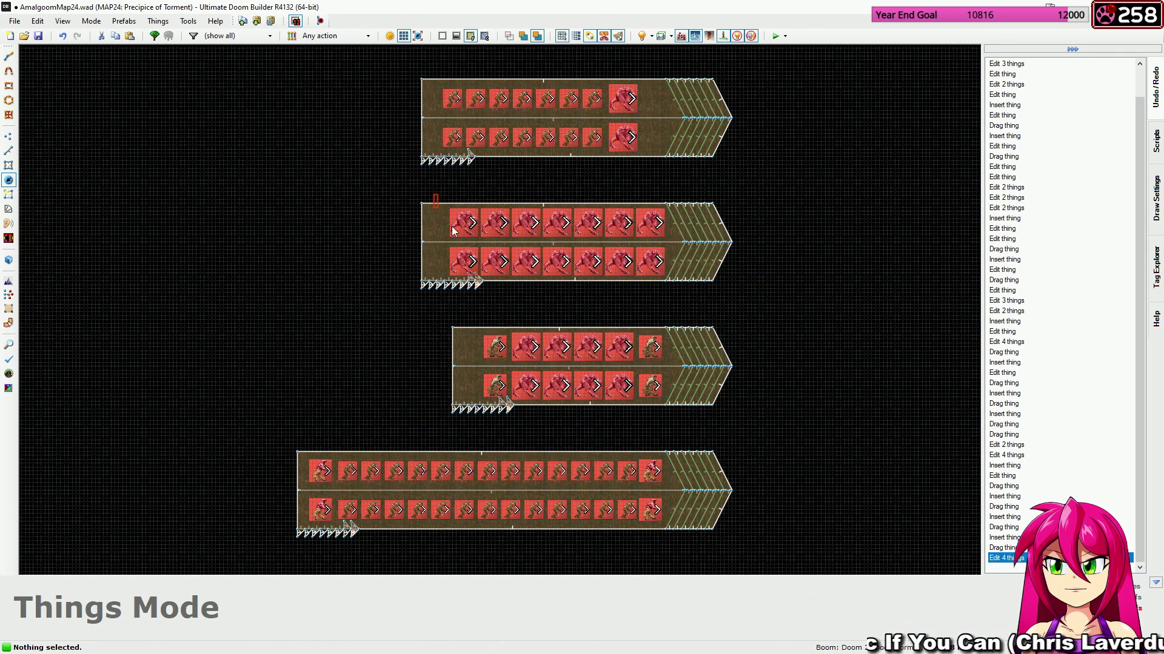
Remove the two westernmost Demons in that closet from Medium, leaving them on Hard only.
drag(460, 237, 474, 285)
right_click(463, 258)
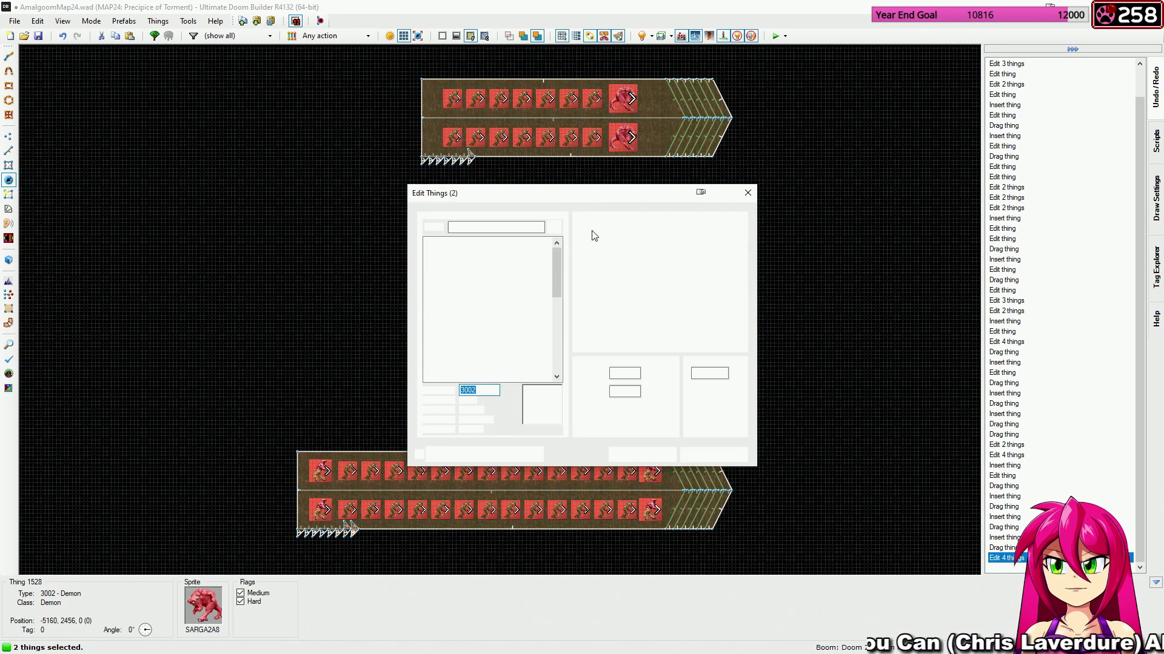
click(591, 240)
click(638, 454)
middle_drag(506, 347, 571, 213)
key(c)
Remove the six westernmost Imps in the southernmost closet from Easy, keeping Medium and Hard.
middle_drag(435, 232, 469, 190)
scroll(437, 272, up, 2)
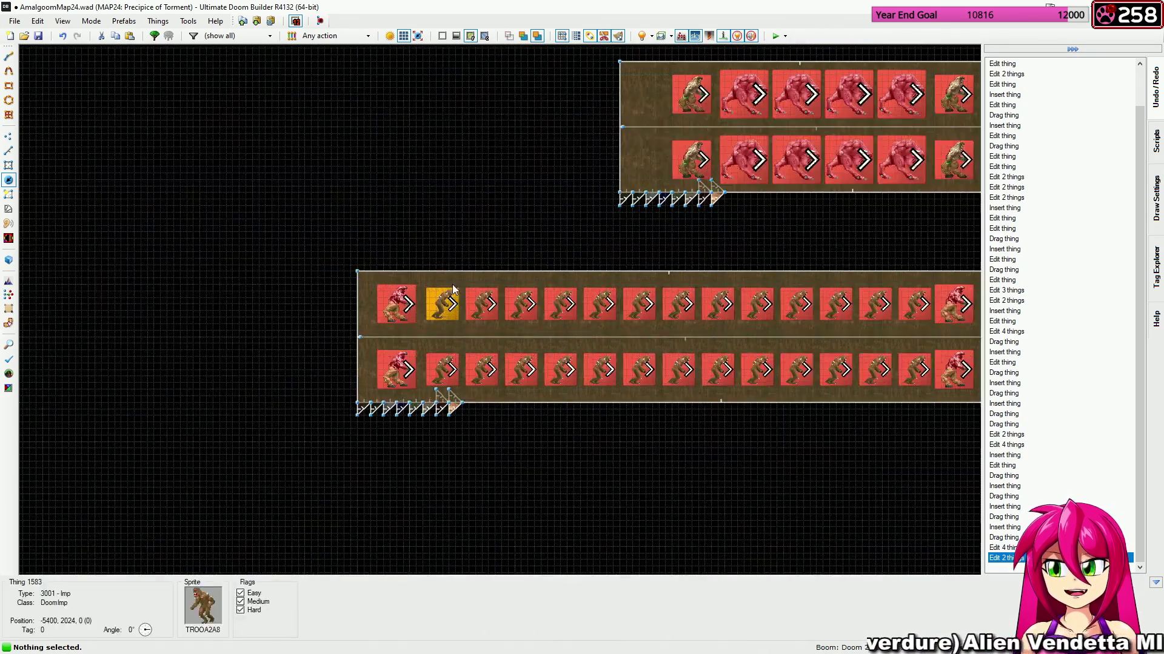
middle_drag(439, 299, 358, 227)
drag(358, 227, 458, 344)
right_click(457, 330)
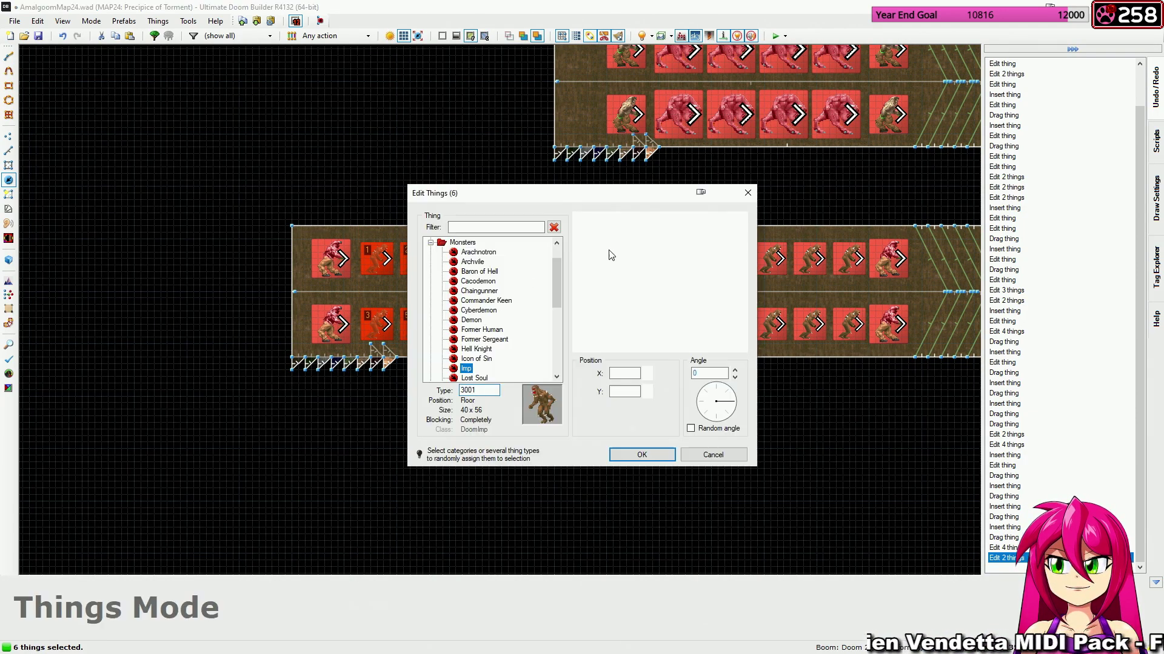
click(588, 229)
click(632, 457)
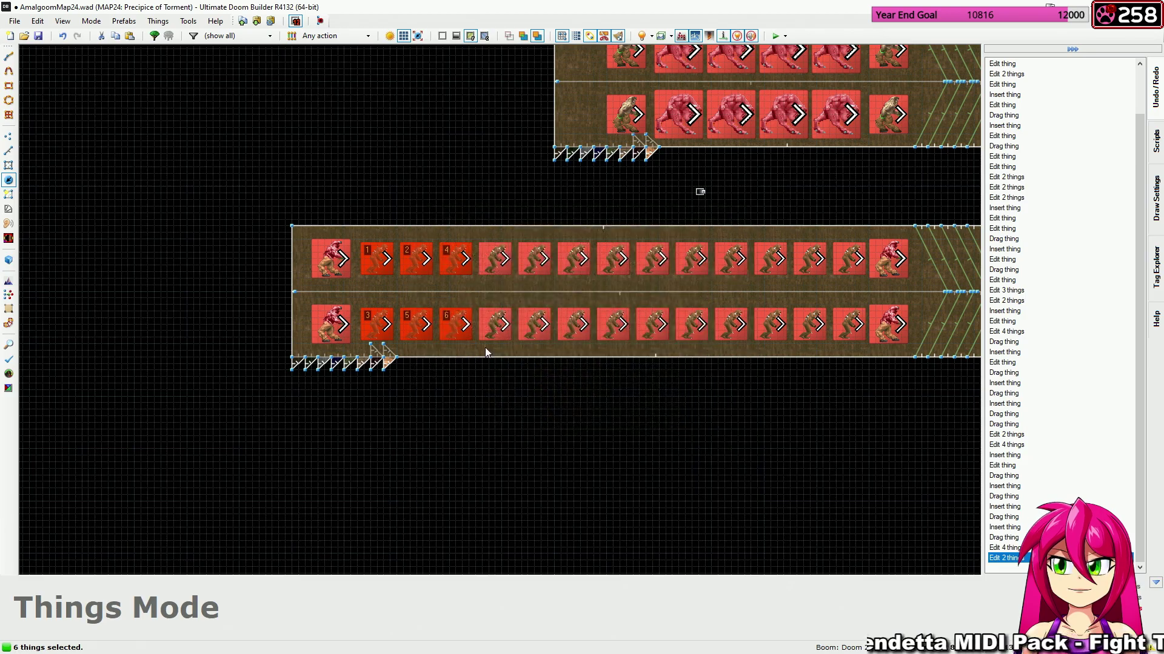
Restrict the two westernmost Imps in the southernmost closet to Hard only.
click(365, 225)
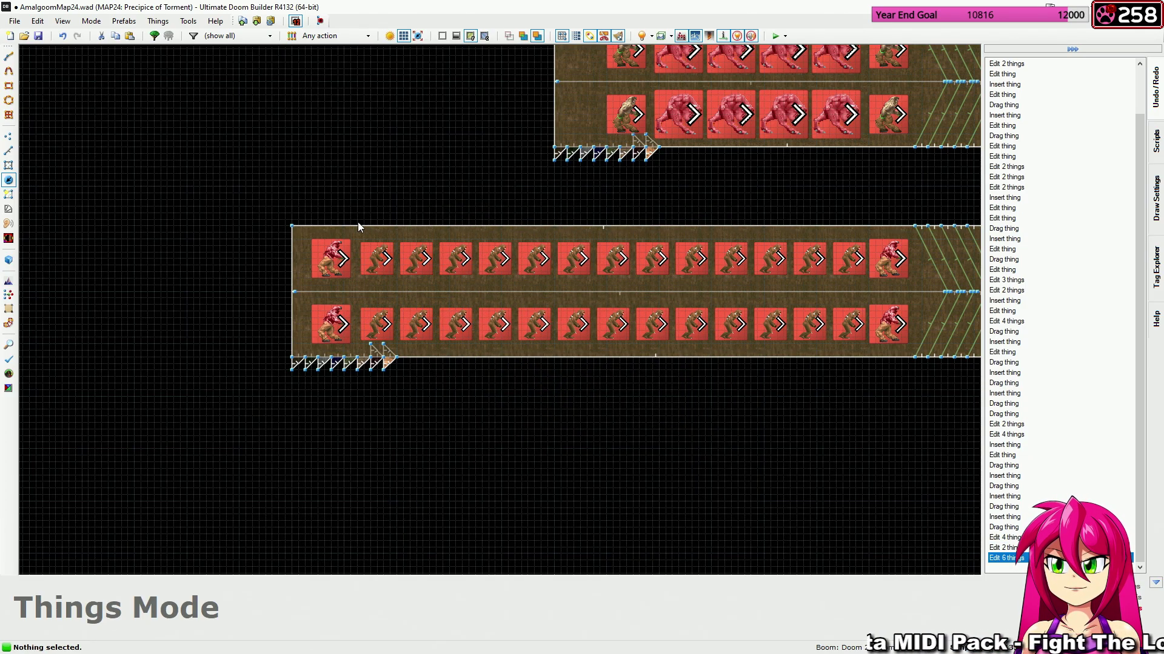
drag(358, 224, 383, 333)
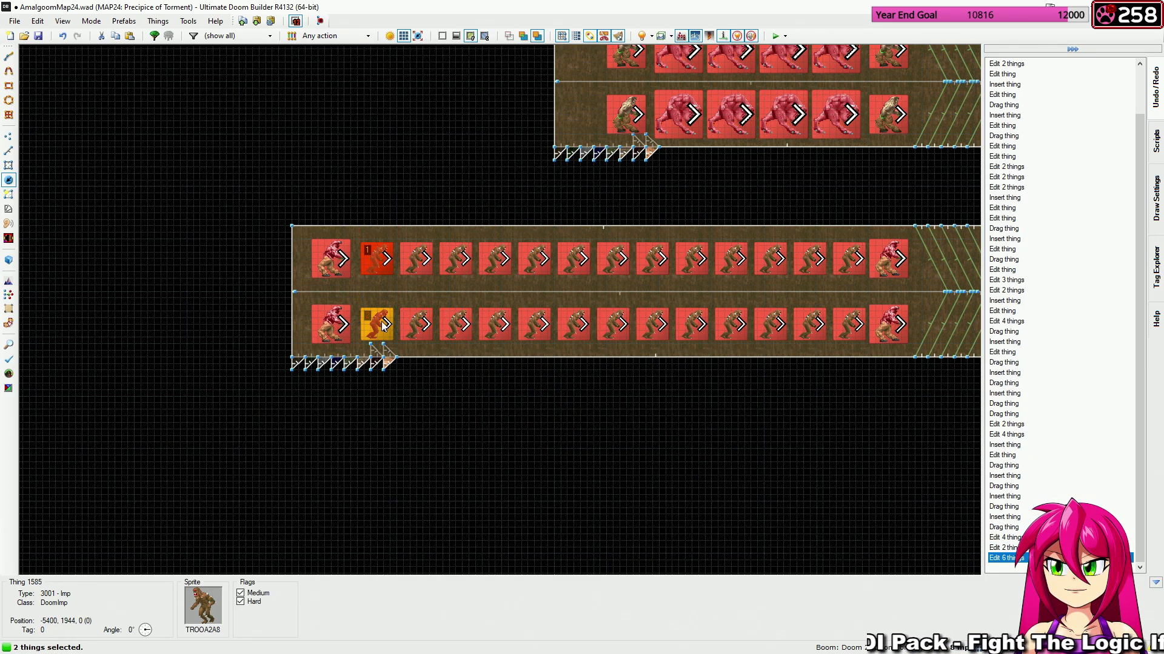
right_click(595, 263)
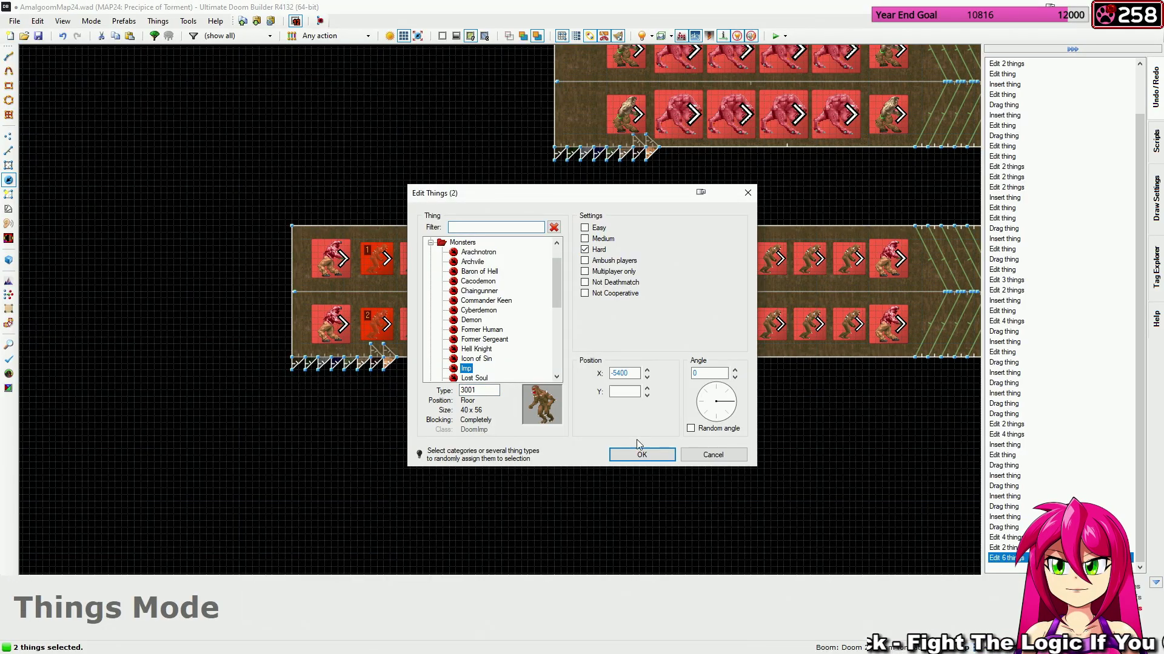
click(635, 448)
In the flesh-floored arena, restrict the Medikit at the centre of the southern health platform to Medium and Hard.
scroll(520, 370, down, 4)
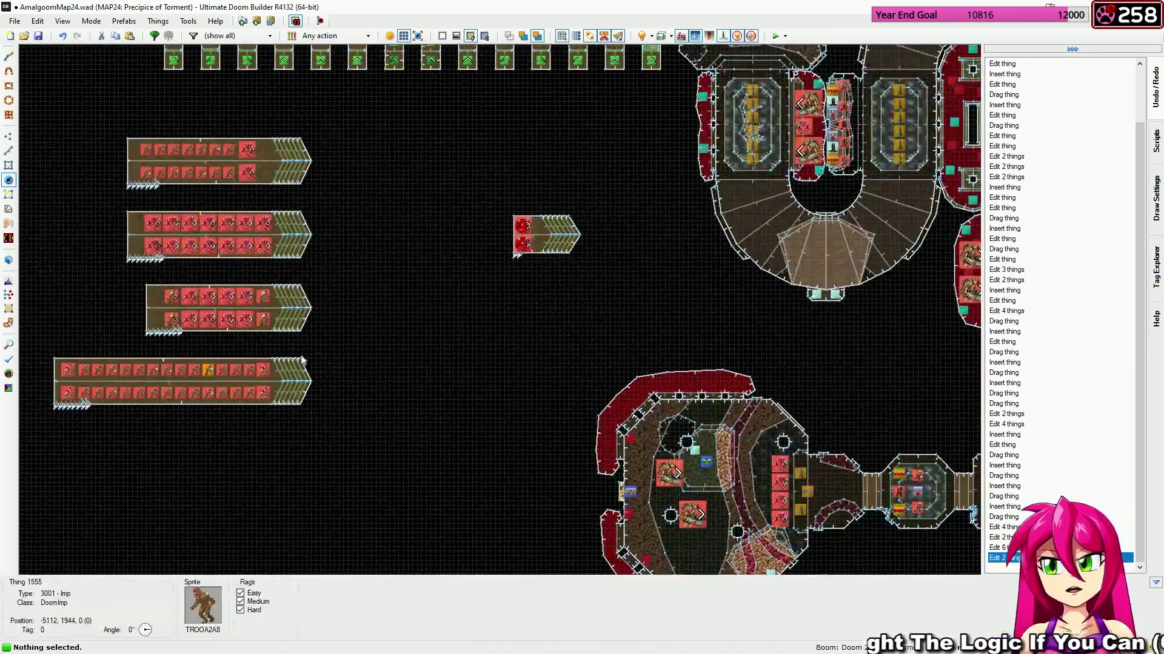
scroll(359, 353, down, 3)
scroll(554, 296, up, 5)
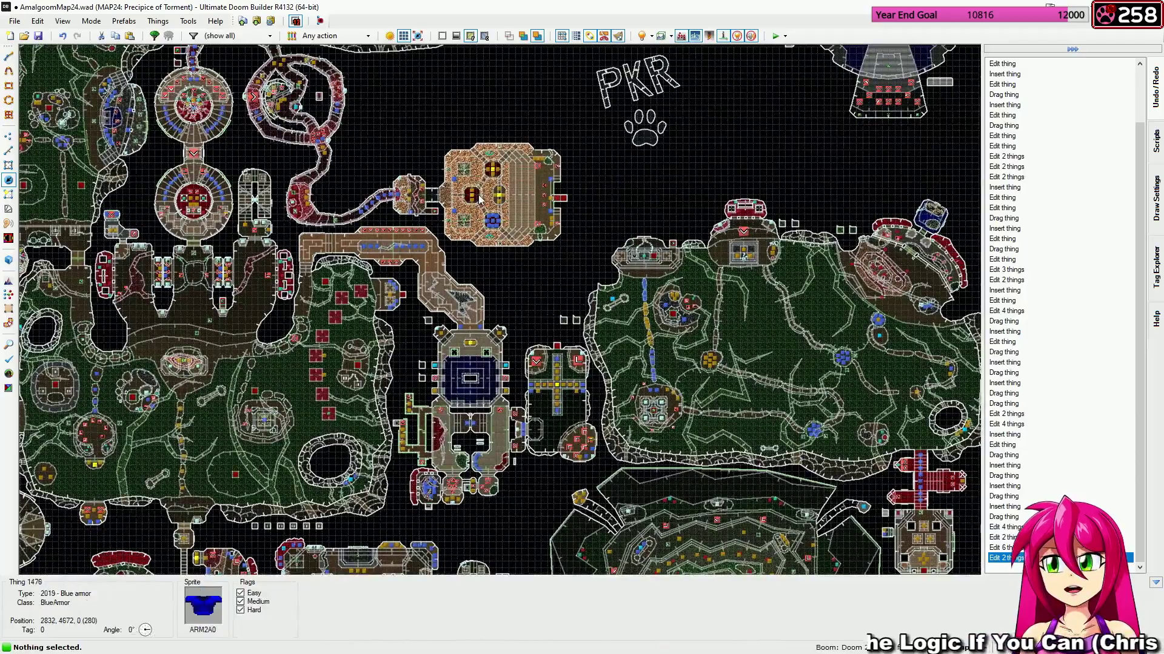
scroll(479, 198, up, 6)
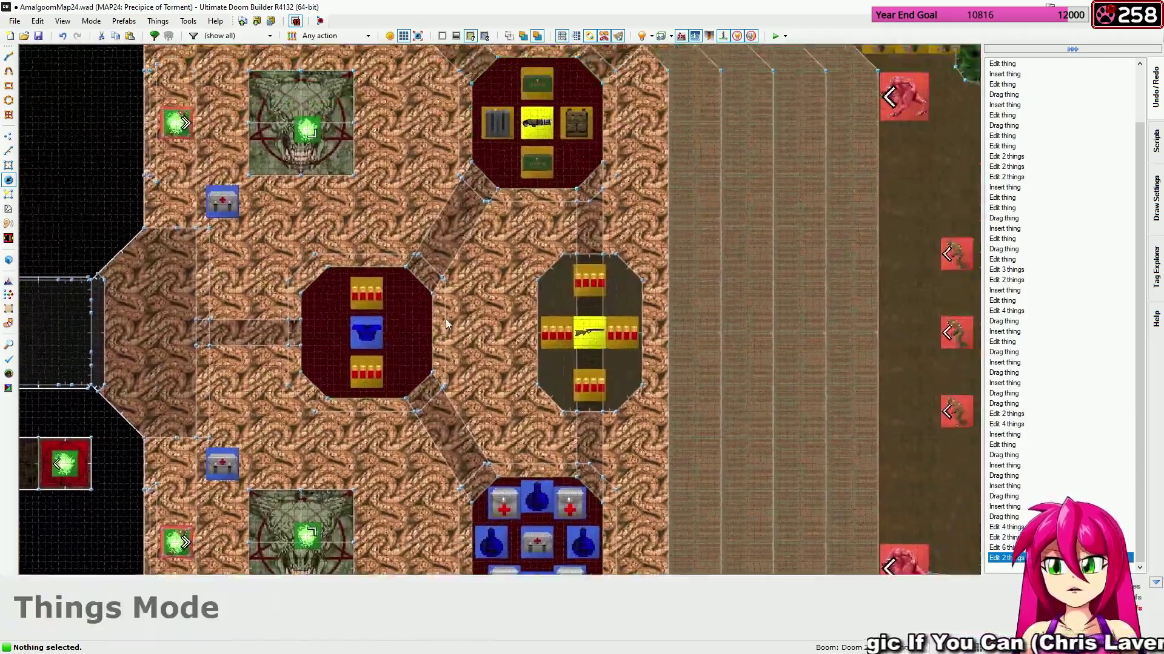
middle_drag(446, 328, 477, 209)
middle_drag(533, 417, 502, 243)
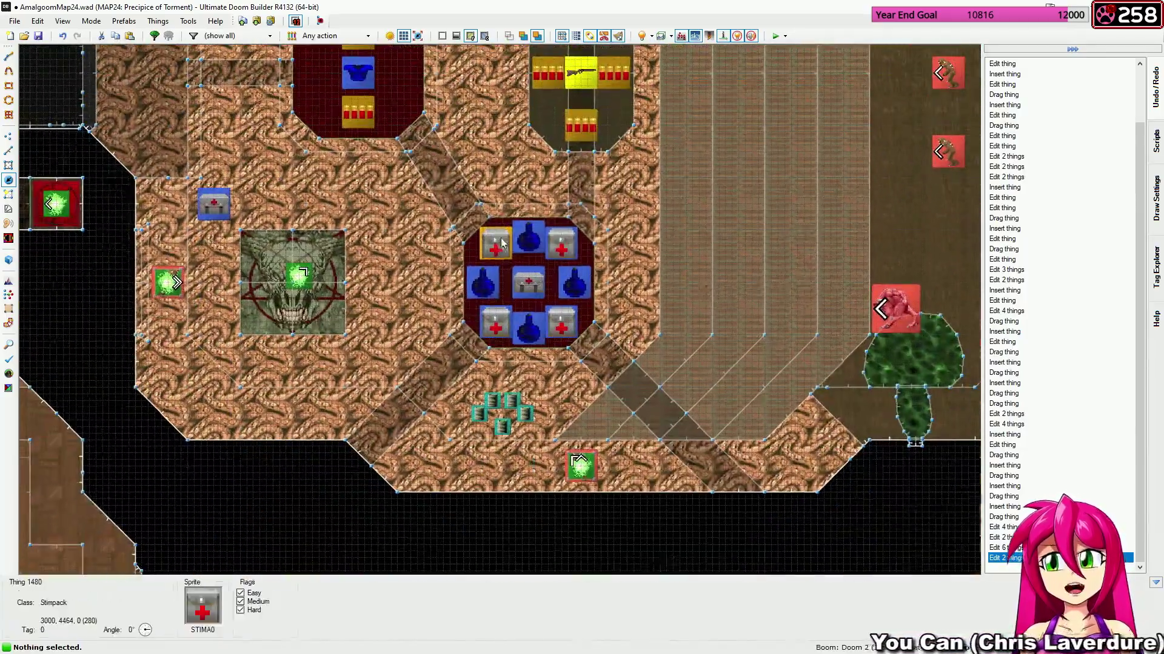
scroll(485, 288, up, 2)
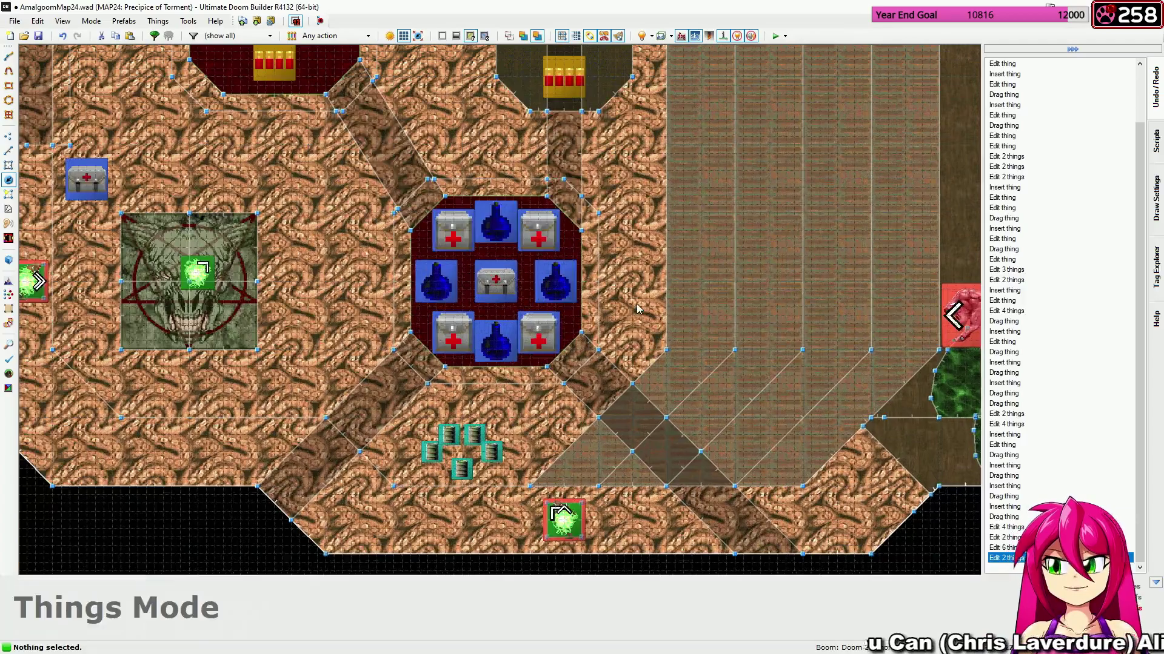
right_click(484, 288)
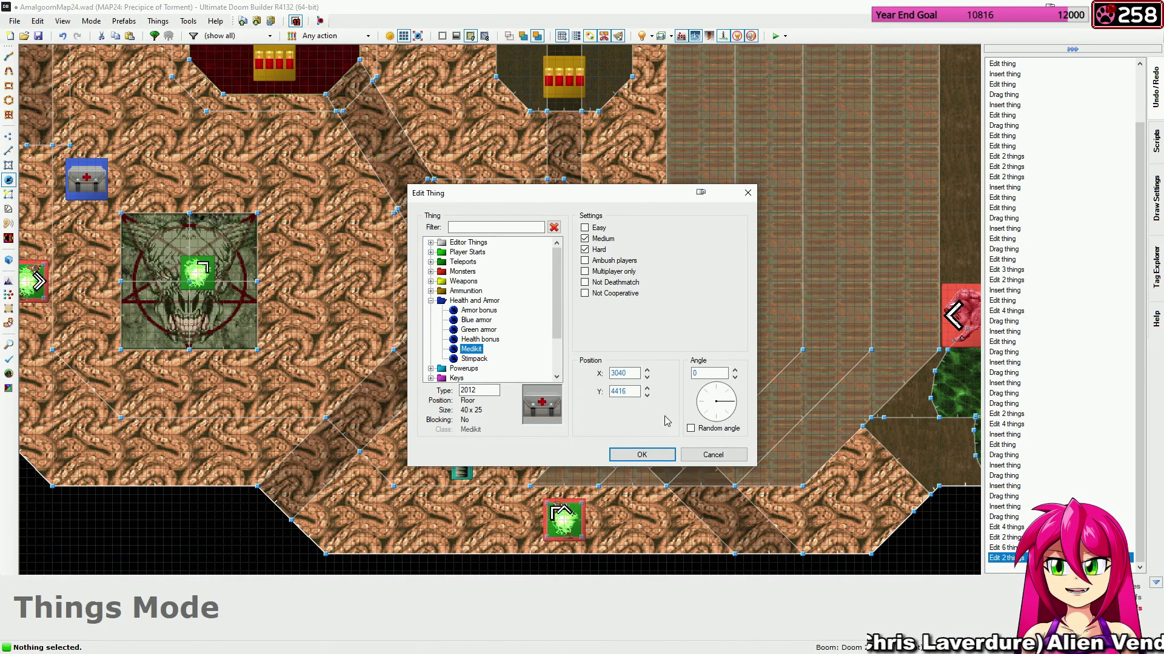
click(651, 453)
Insert an Easy-only Soulsphere just east of the southern health platform in the flesh-floored arena.
scroll(627, 312, up, 1)
right_click(641, 279)
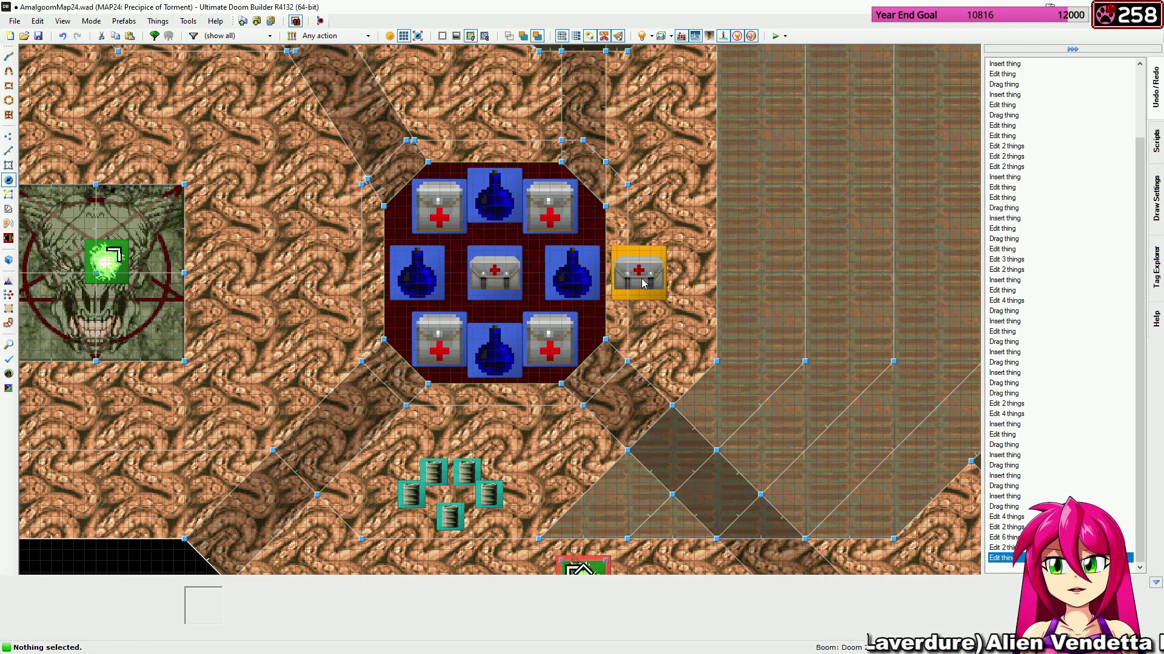
right_click(641, 278)
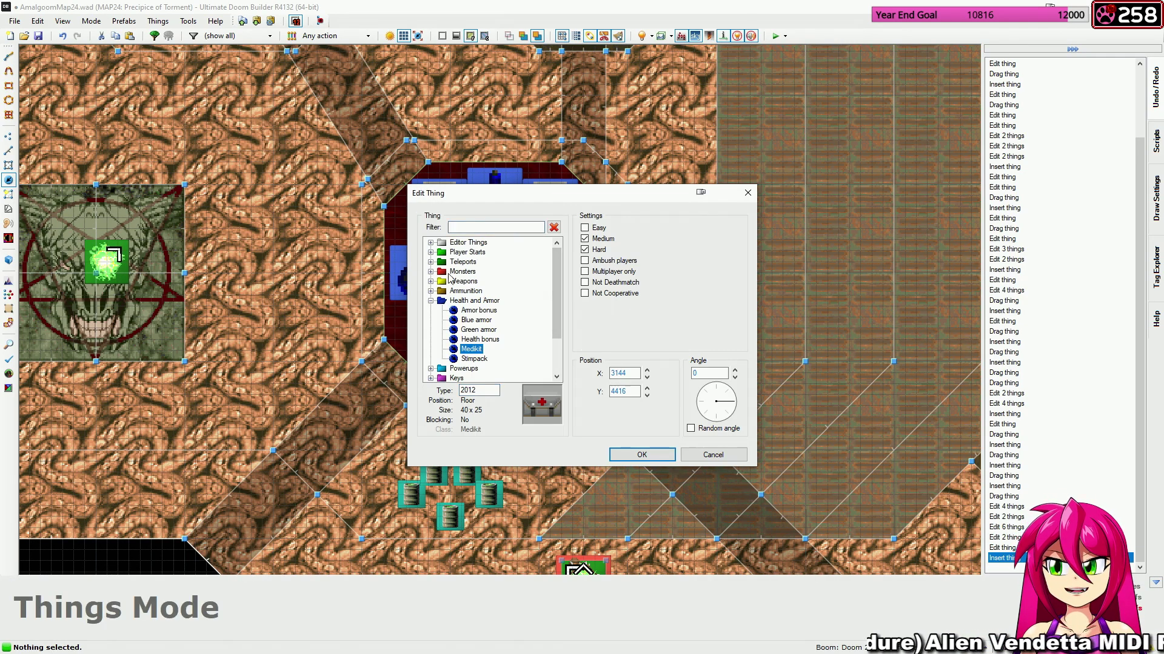
click(431, 302)
click(431, 369)
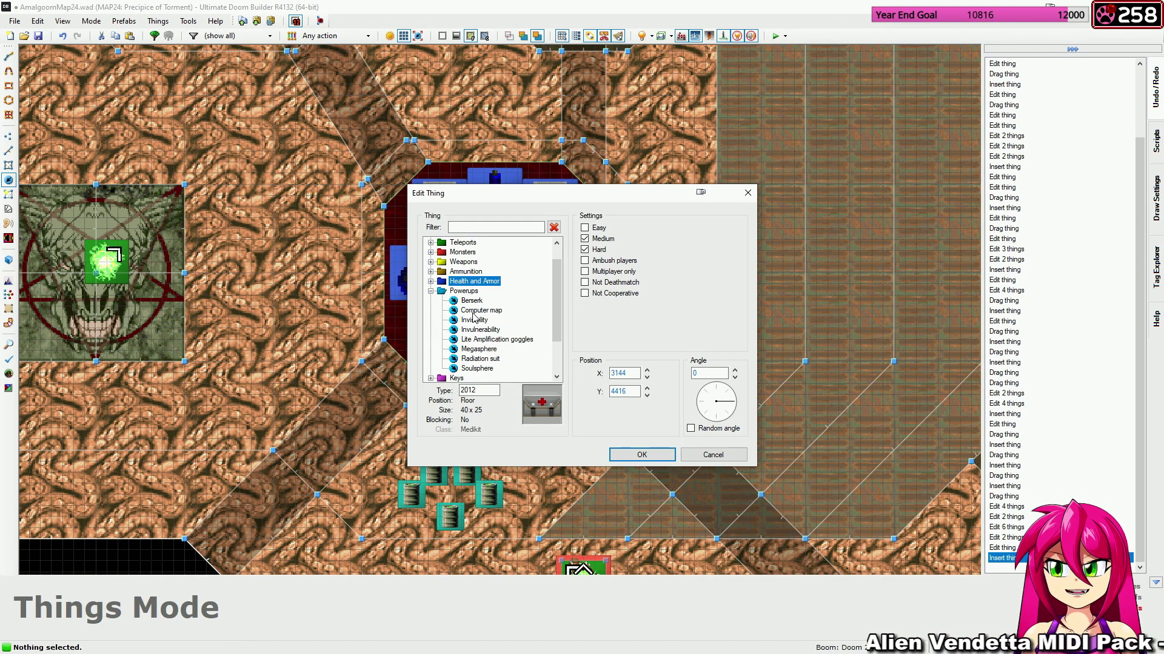
click(479, 368)
click(703, 402)
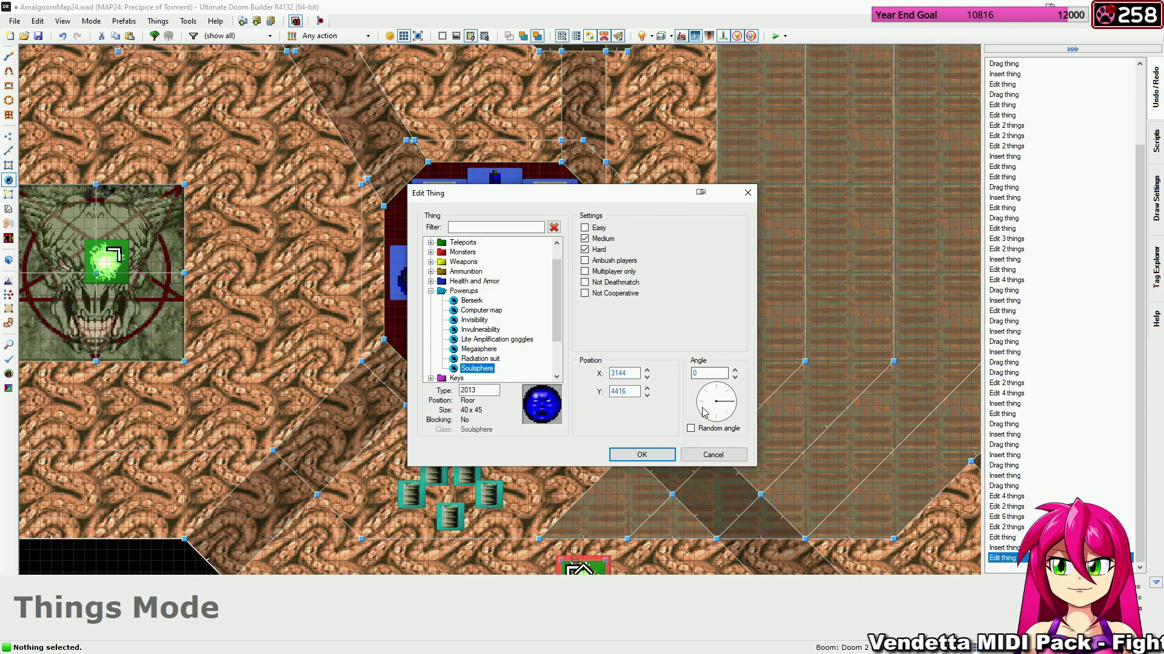
click(642, 454)
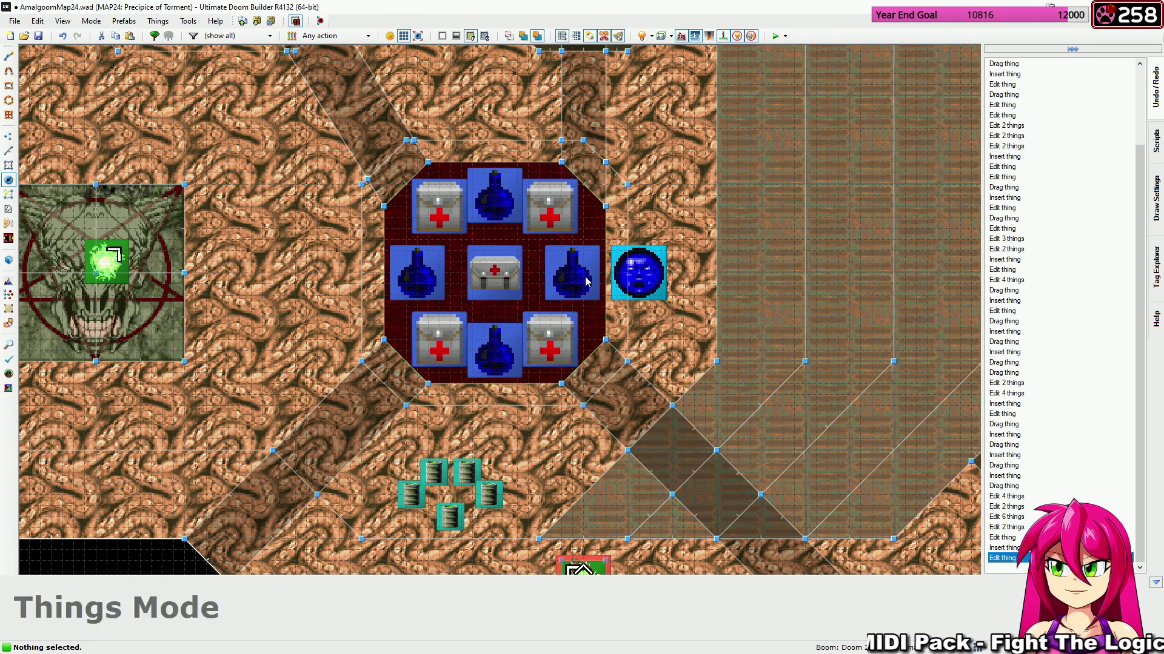
Set that Soulsphere's angle to 0 and move it onto the Medikit at the centre of the health platform.
right_click(642, 279)
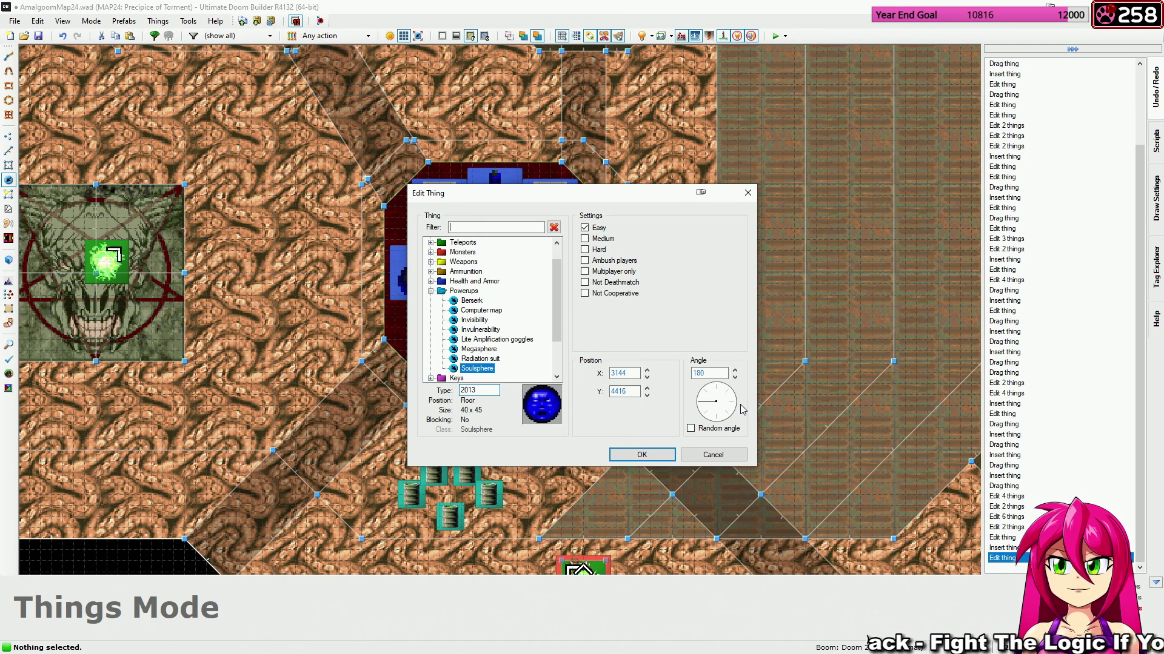
click(732, 406)
click(654, 453)
drag(643, 290, 499, 290)
scroll(677, 317, down, 5)
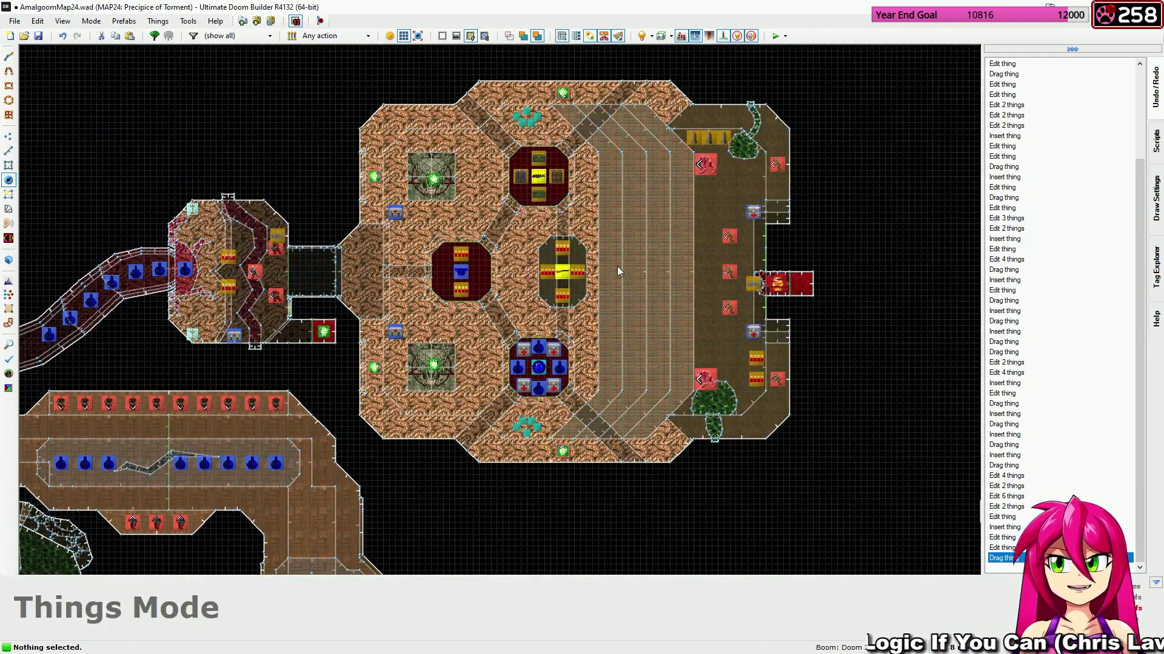
Insert an Easy-only Rocket on the flesh floor between the Blue armor pit, the shotgun pit and the northern ammo platform.
middle_drag(617, 267, 554, 231)
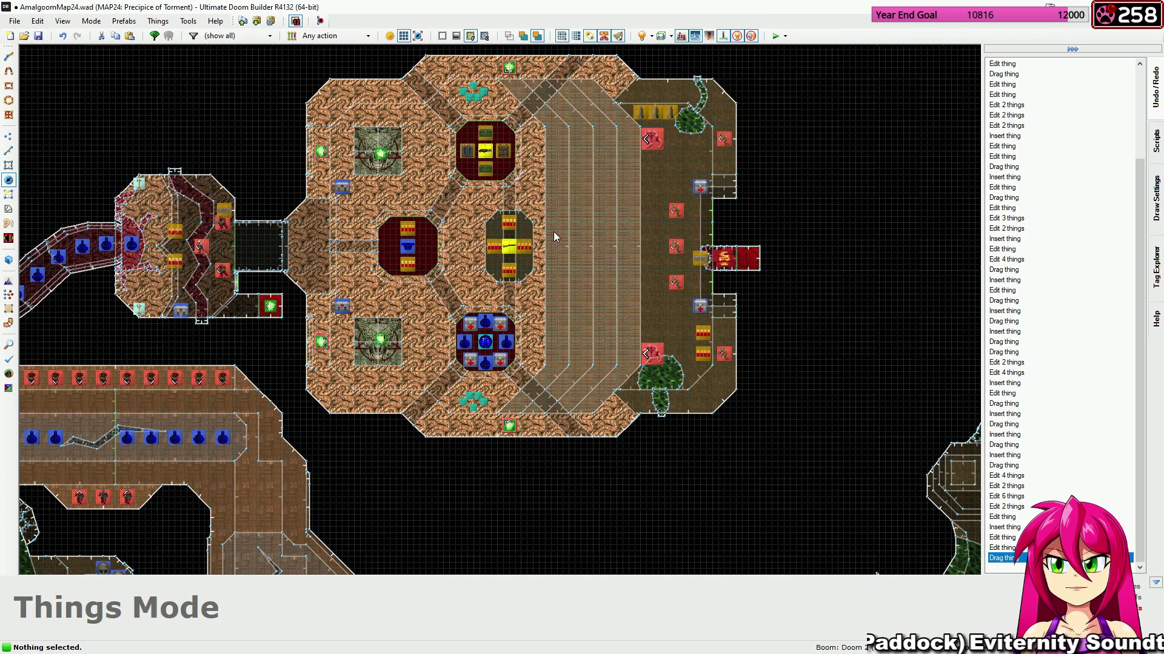
scroll(554, 232, up, 2)
scroll(532, 206, up, 5)
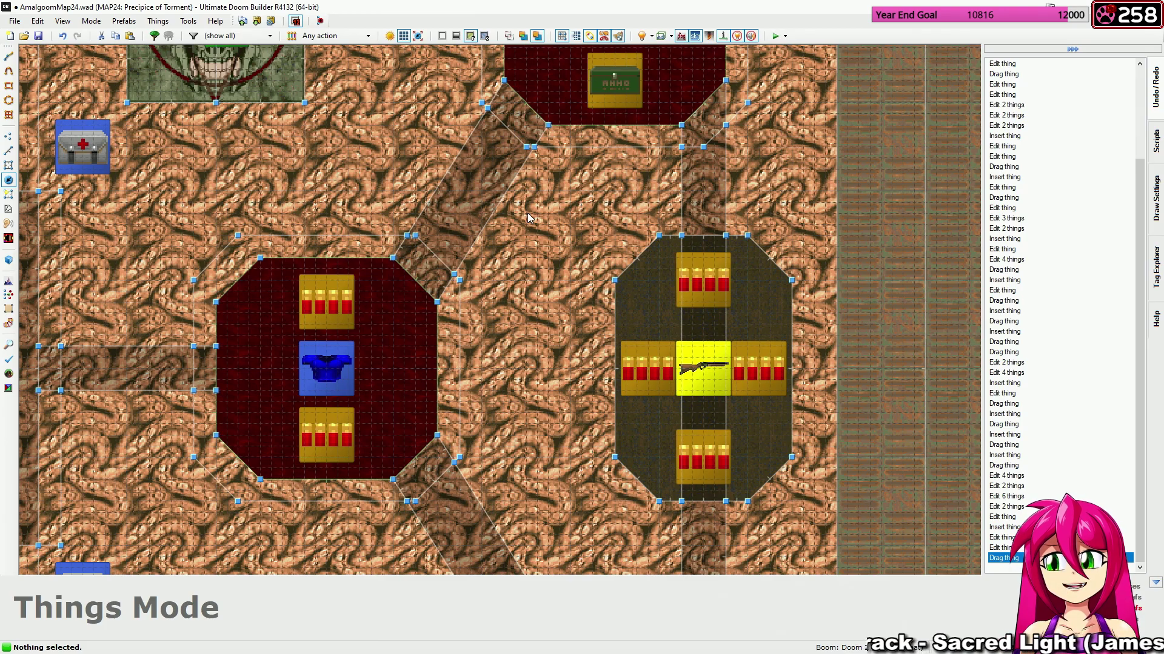
key(Insert)
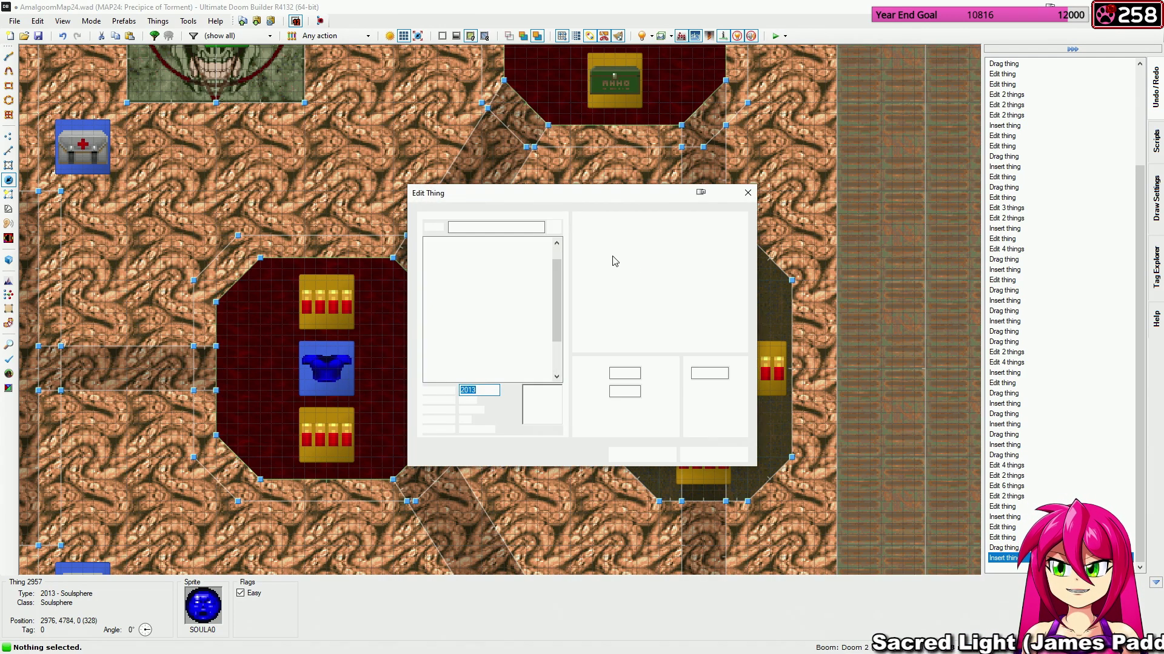
click(431, 291)
click(429, 292)
click(473, 364)
click(641, 456)
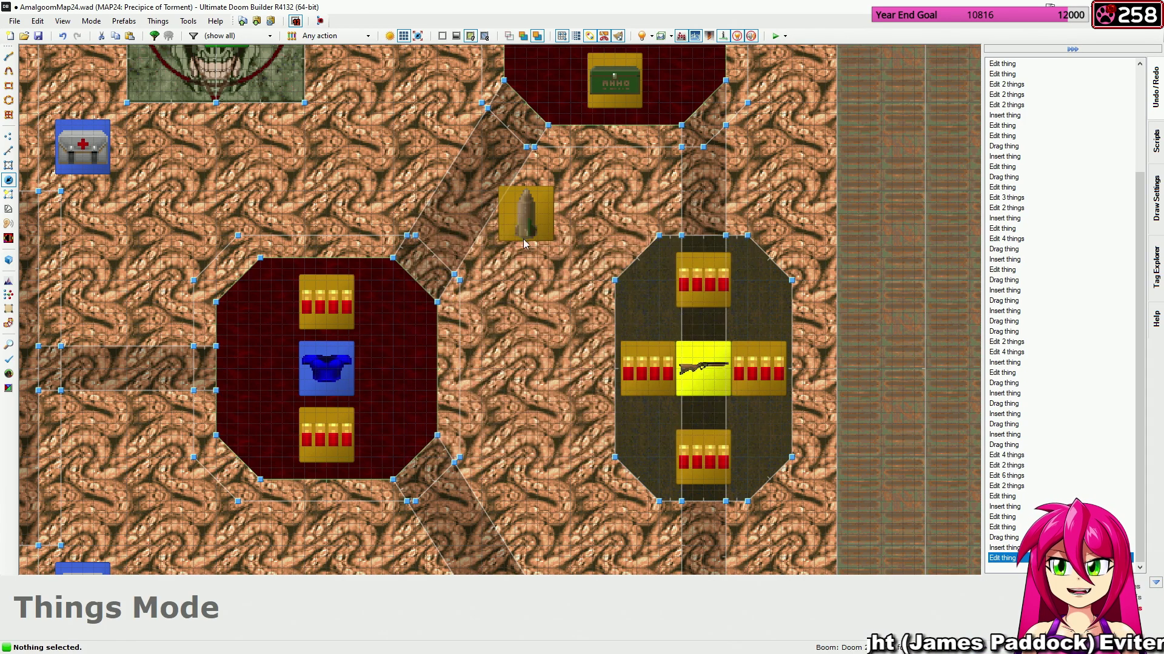
Add two more Easy-only Rockets around the first and position the three as one cluster.
right_drag(519, 231, 481, 237)
right_drag(565, 224, 566, 226)
right_drag(529, 182, 528, 168)
drag(459, 150, 562, 240)
right_drag(563, 236, 563, 236)
key(c)
key(space)
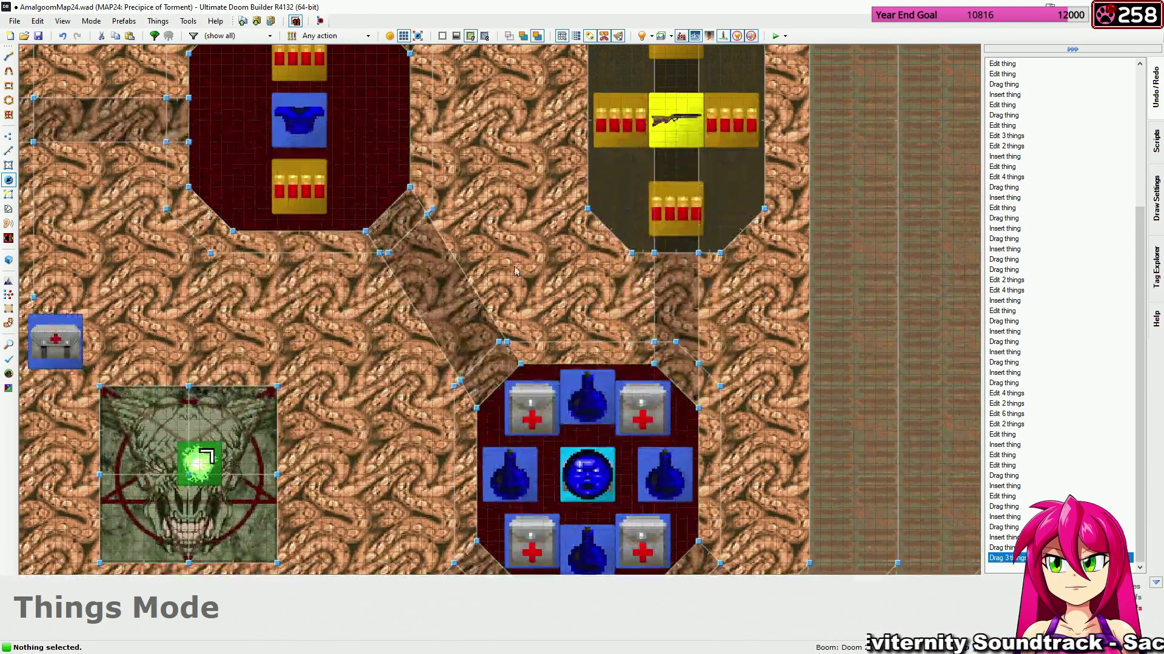
Insert a matching cluster of three Easy-only Rockets between the Blue armor pit, the shotgun pit and the southern health platform.
right_drag(505, 303, 499, 312)
right_drag(543, 253, 540, 248)
right_drag(467, 250, 466, 250)
scroll(549, 342, down, 3)
right_drag(559, 361, 553, 361)
Examine the new Rocket clusters and the surrounding item pits of the arena in the 3D view.
key(w)
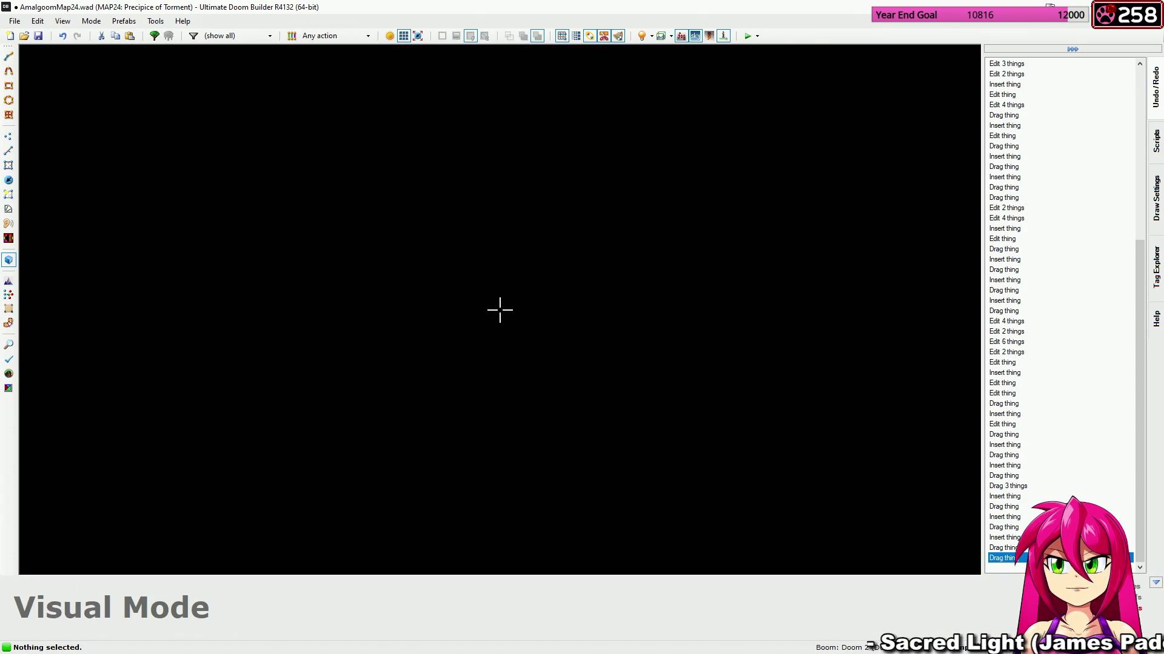
key(d)
key(e)
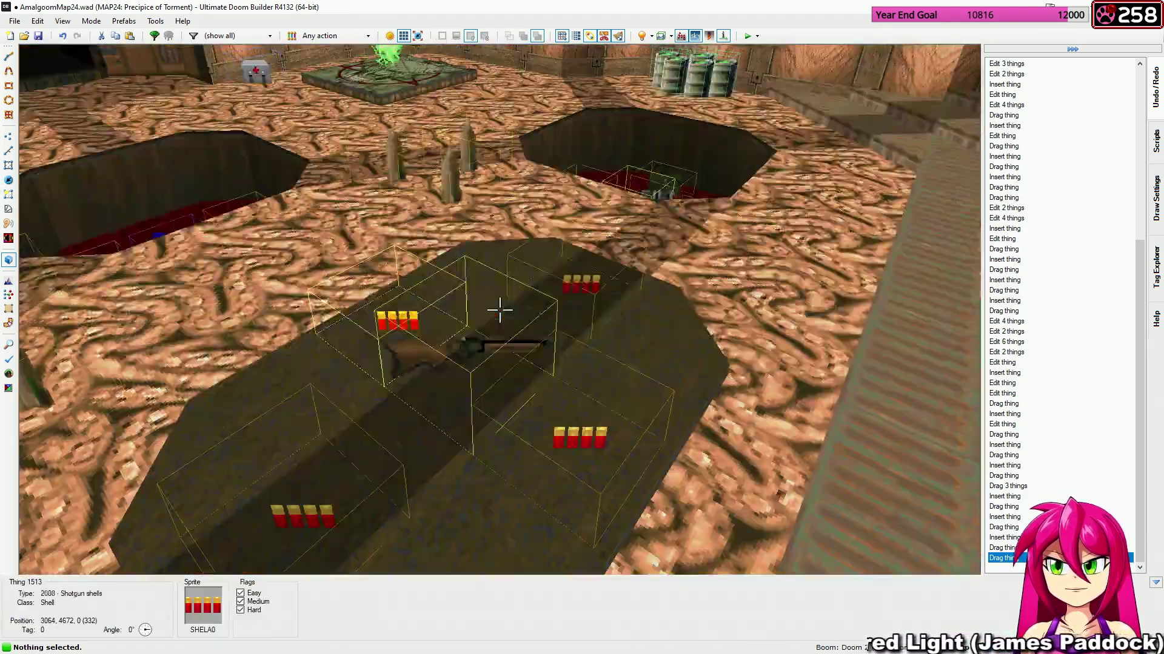
key(f)
key(d)
key(e)
key(w)
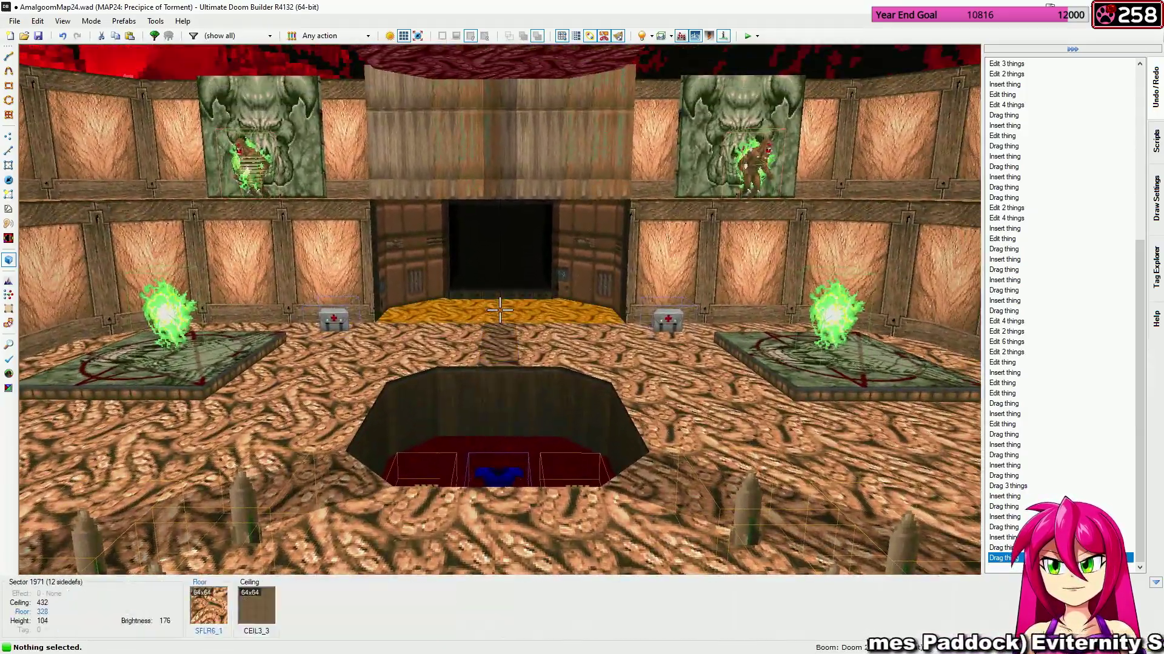
key(q)
scroll(499, 310, down, 7)
middle_drag(500, 310, 754, 289)
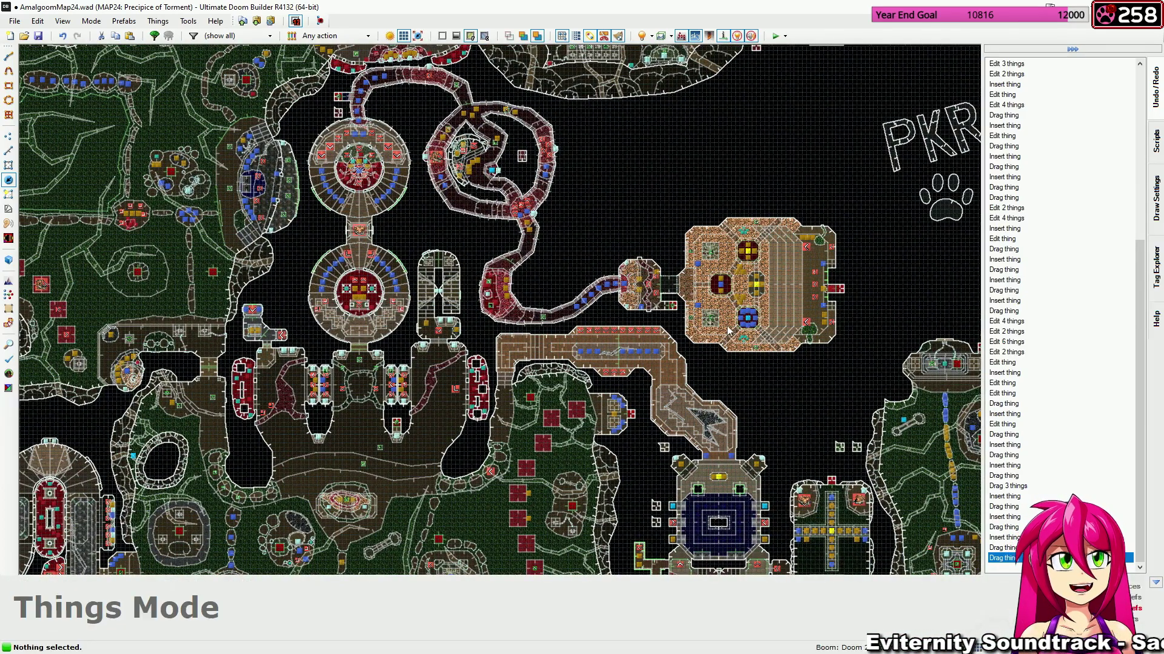
middle_drag(725, 258, 615, 355)
middle_drag(677, 289, 592, 330)
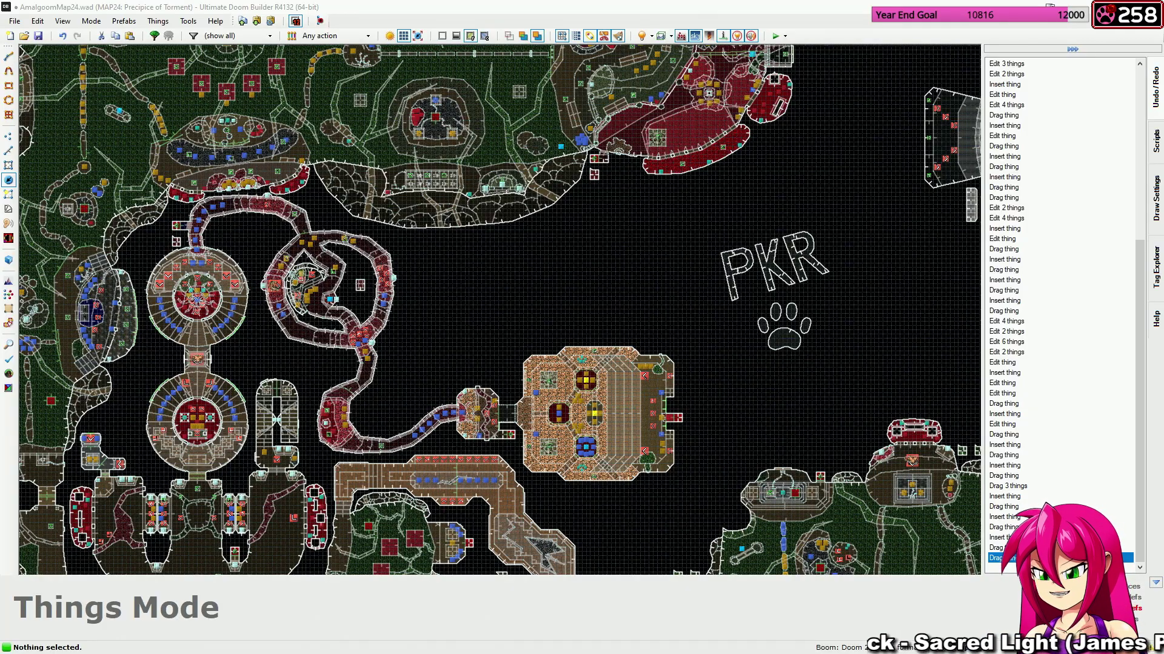
click(866, 3)
Remove the Mancubus on the middle red square of the western green area from Easy.
middle_drag(446, 256, 821, 238)
middle_drag(501, 406, 657, 259)
scroll(545, 336, up, 4)
middle_drag(551, 309, 731, 388)
middle_drag(380, 192, 468, 246)
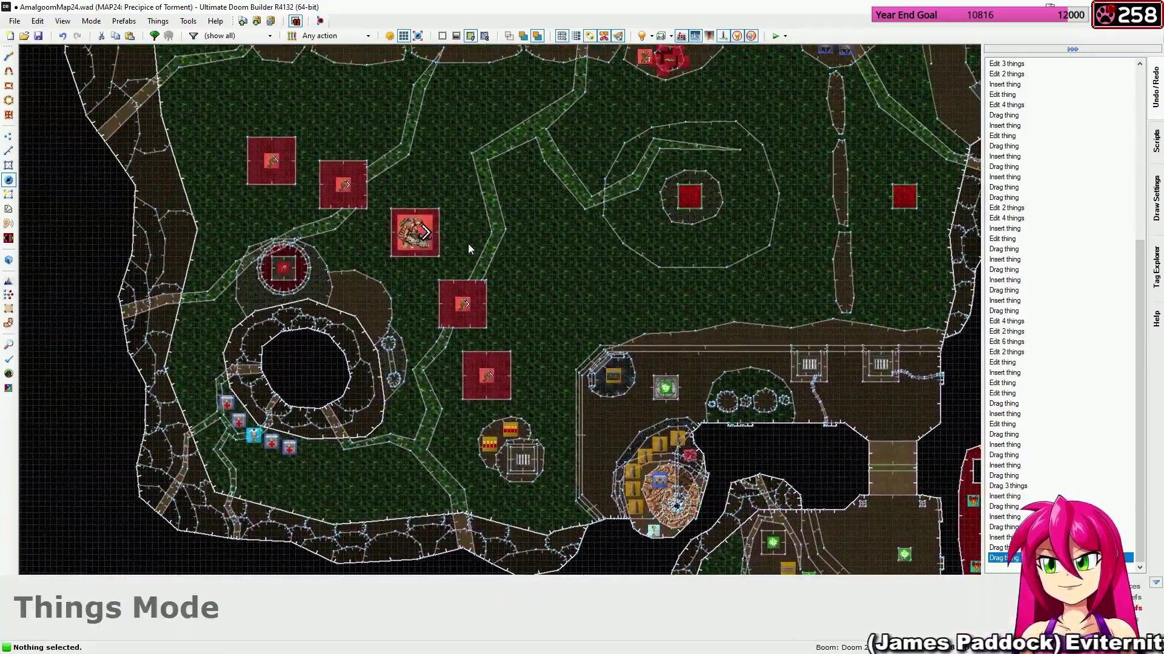
scroll(424, 238, up, 3)
right_click(418, 240)
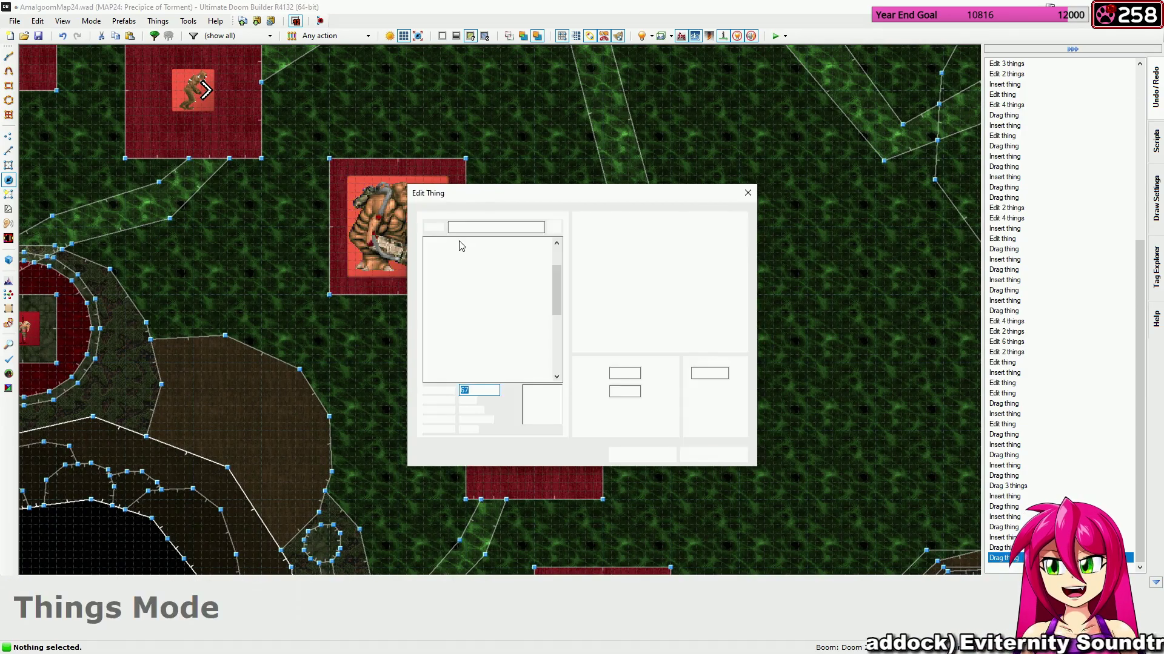
click(641, 455)
Insert an Easy-only Imp and move it onto the Mancubus's red square as its substitute.
key(Insert)
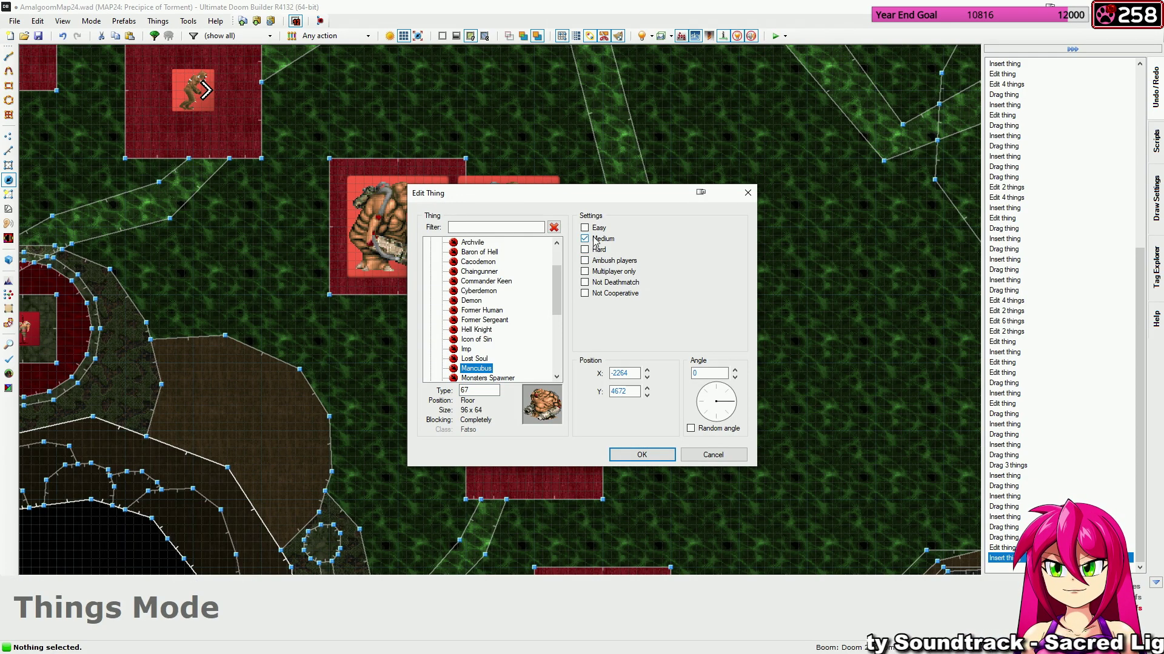
click(594, 230)
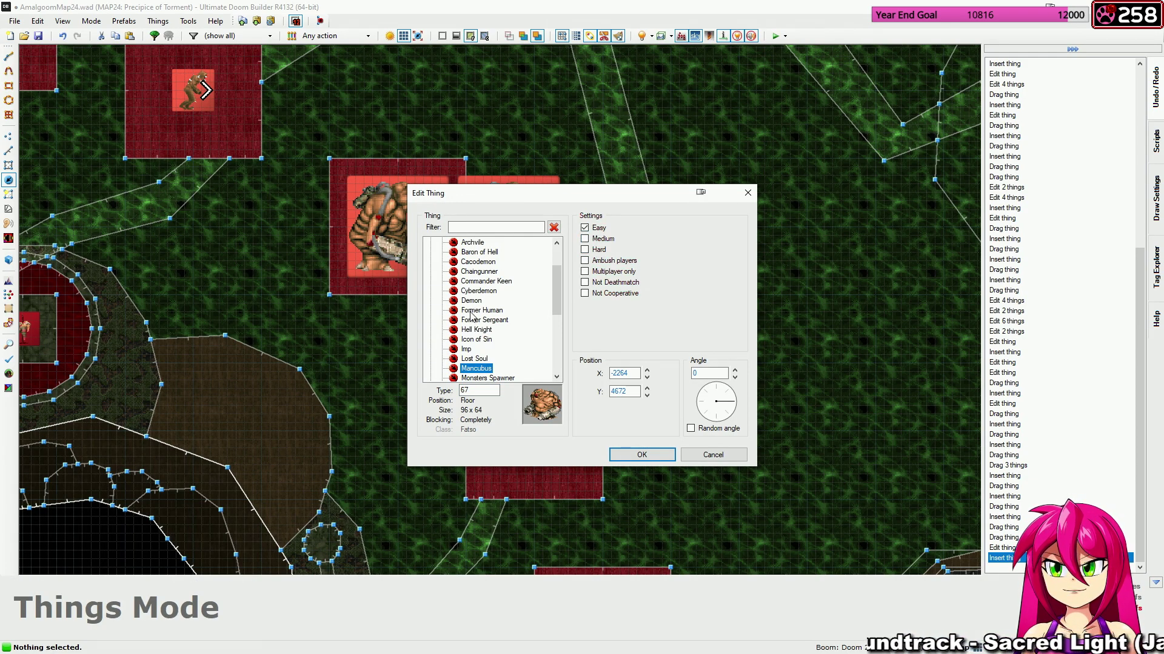
click(465, 350)
click(641, 456)
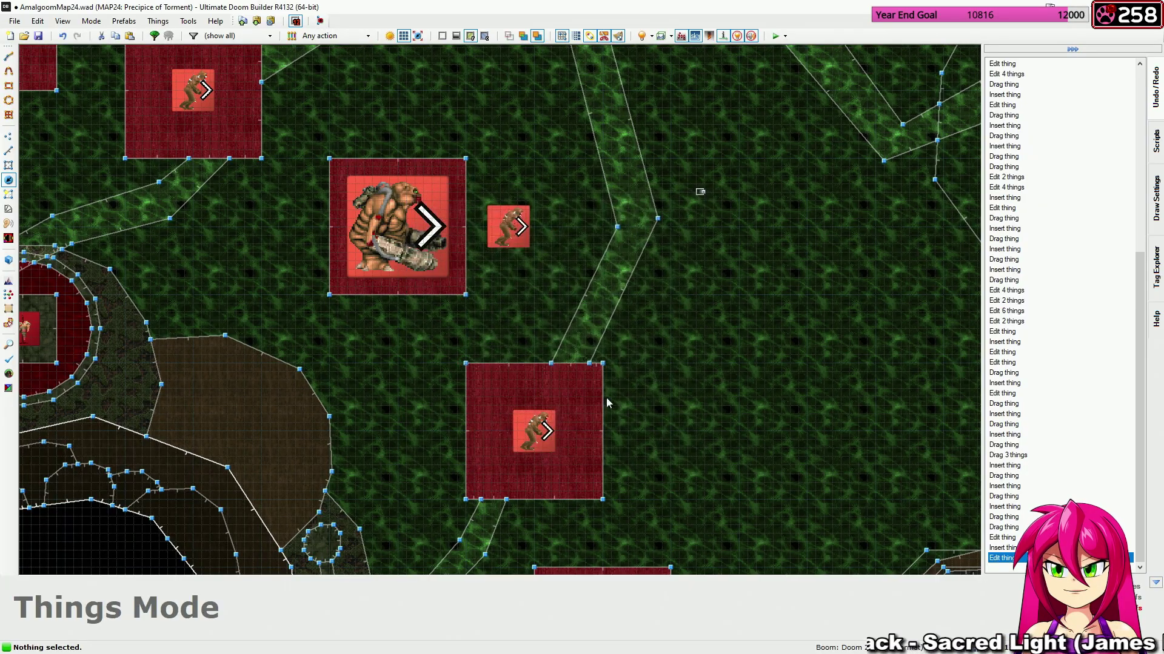
drag(490, 232, 380, 231)
scroll(630, 280, down, 5)
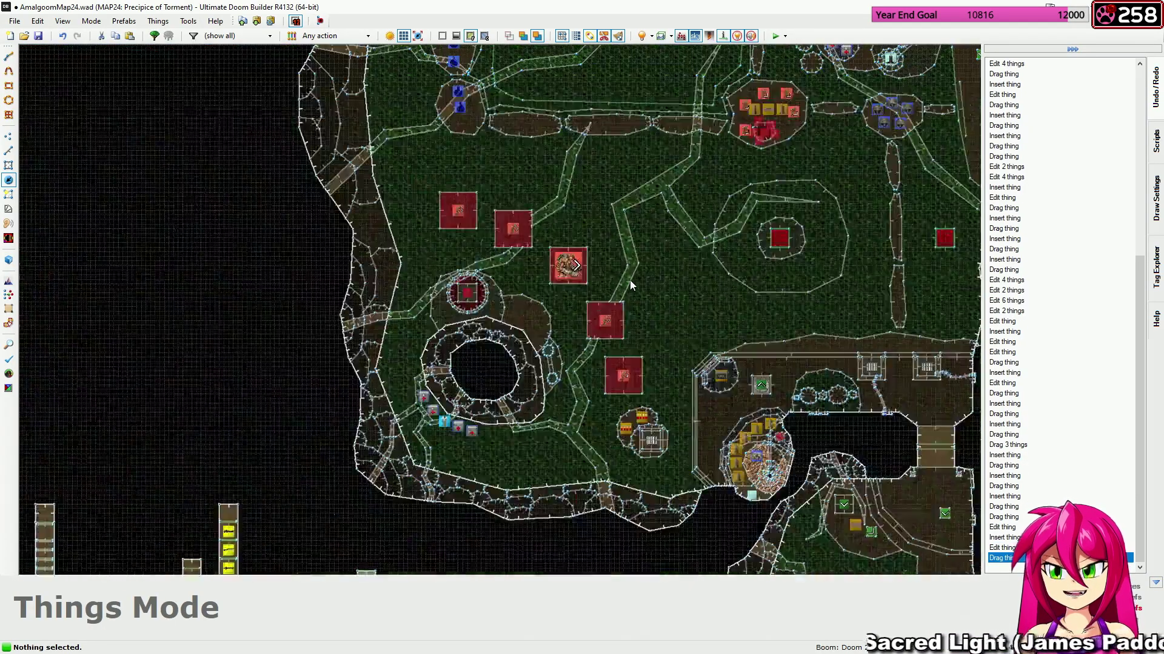
scroll(776, 201, down, 1)
middle_drag(776, 201, 369, 316)
middle_drag(737, 295, 445, 282)
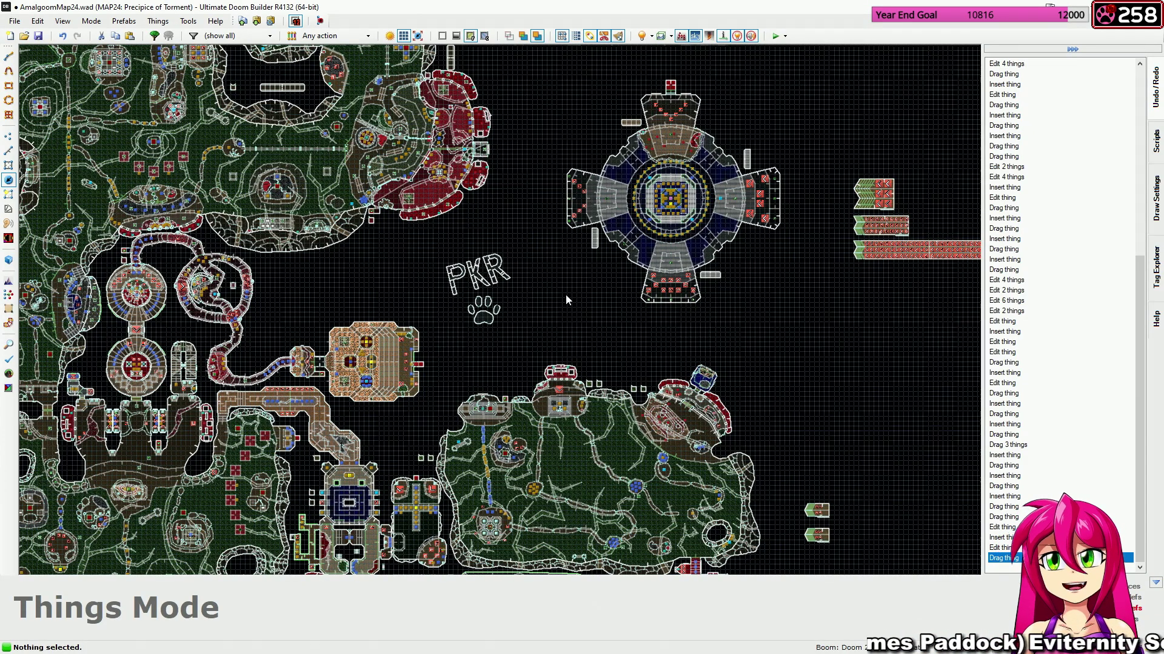
scroll(479, 309, up, 6)
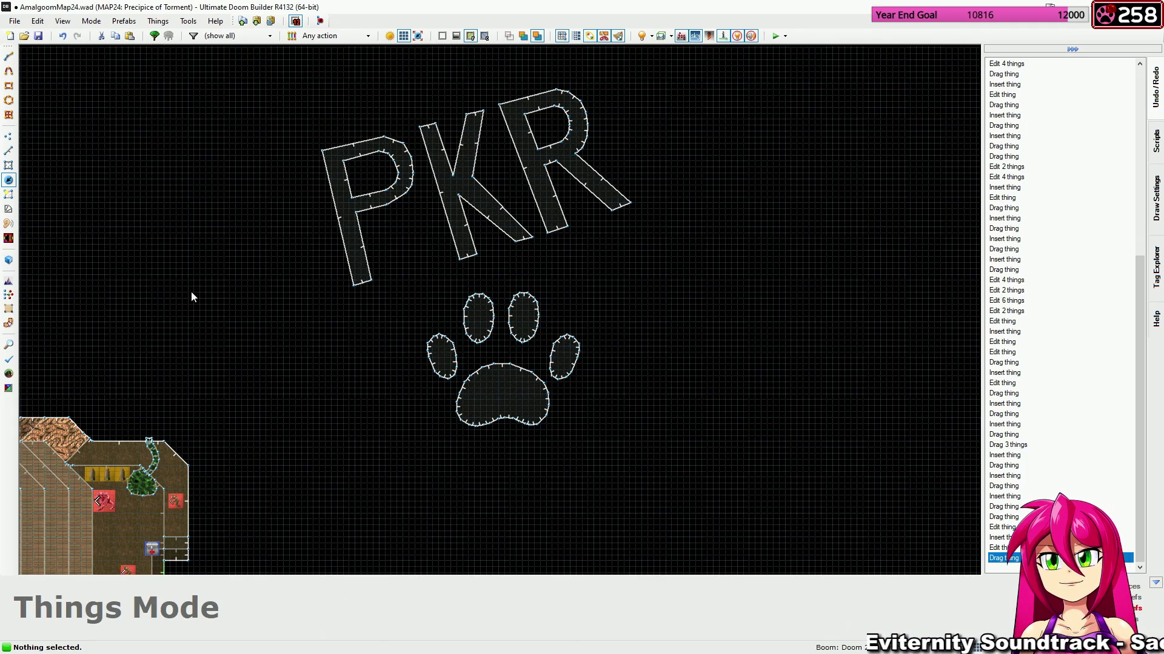
scroll(483, 334, down, 2)
scroll(482, 328, down, 5)
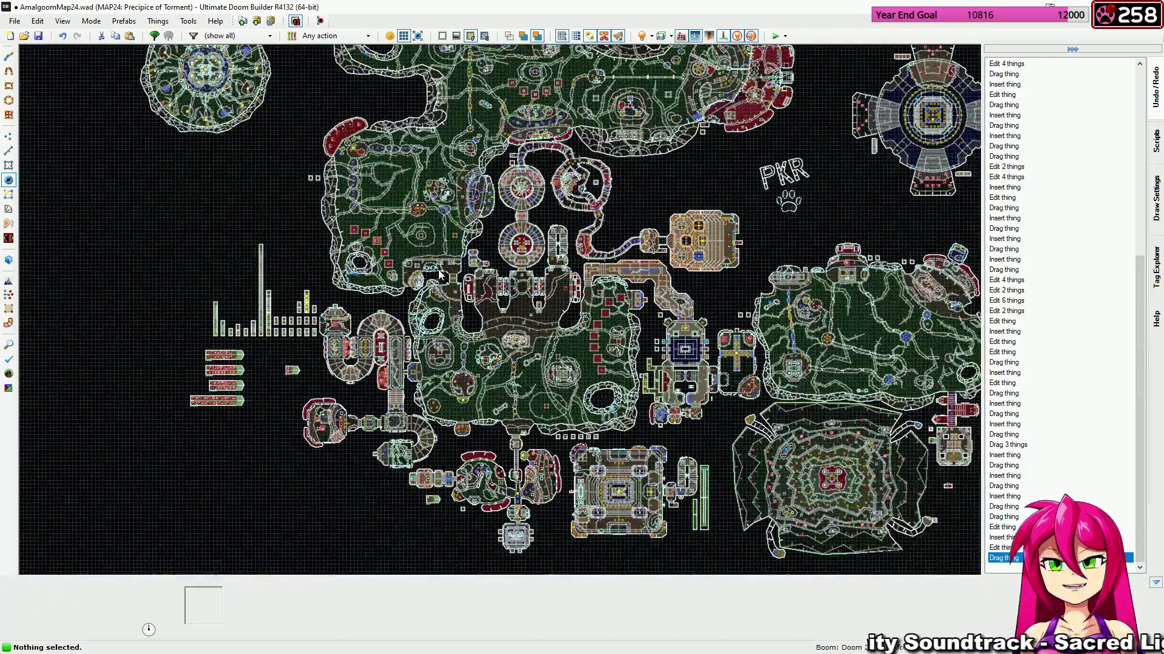
middle_drag(439, 270, 459, 263)
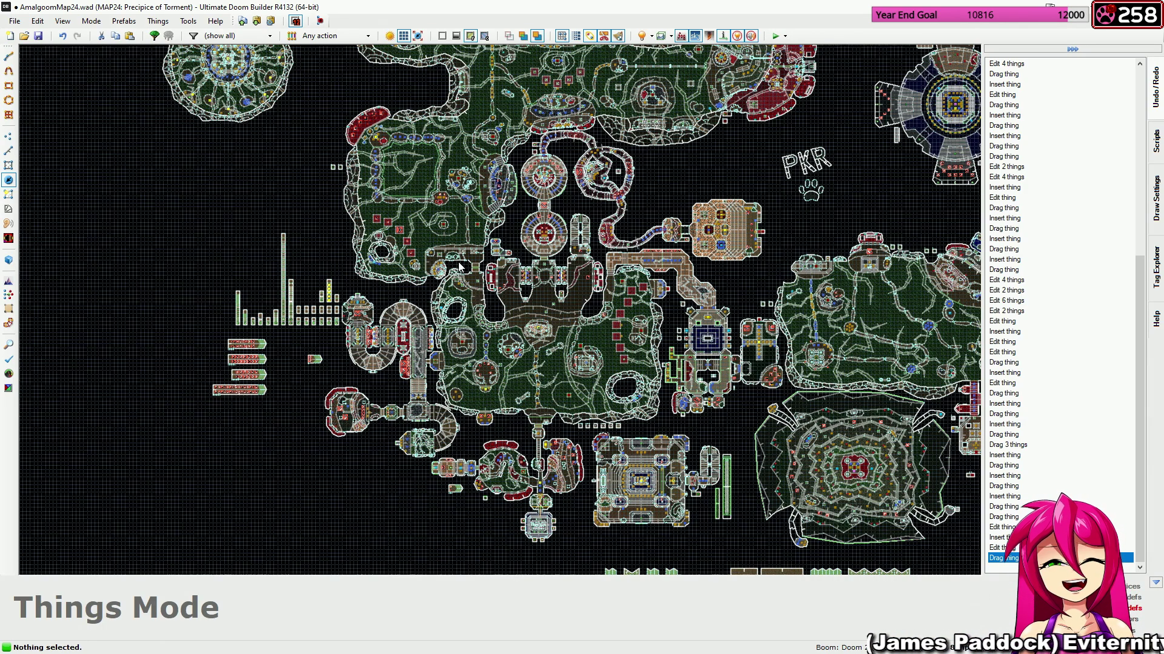
click(417, 36)
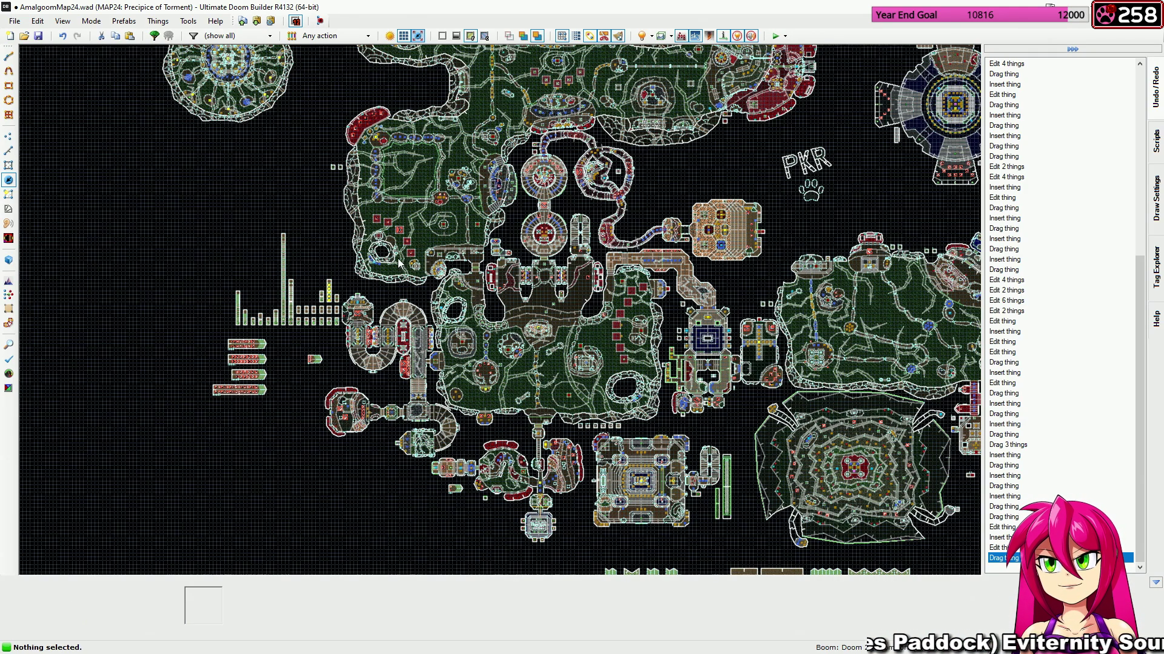
Restrict the northwestern Imp above the Rockets on the small brown island to Hard only.
scroll(398, 262, up, 8)
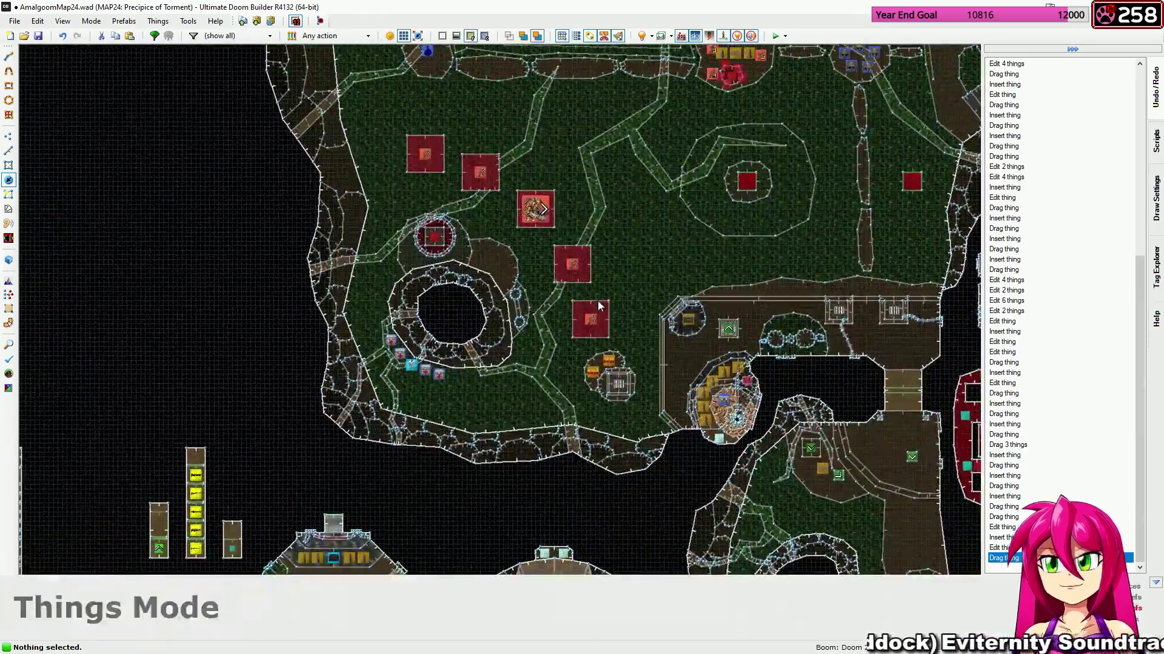
middle_drag(542, 289, 331, 262)
middle_drag(537, 172, 509, 355)
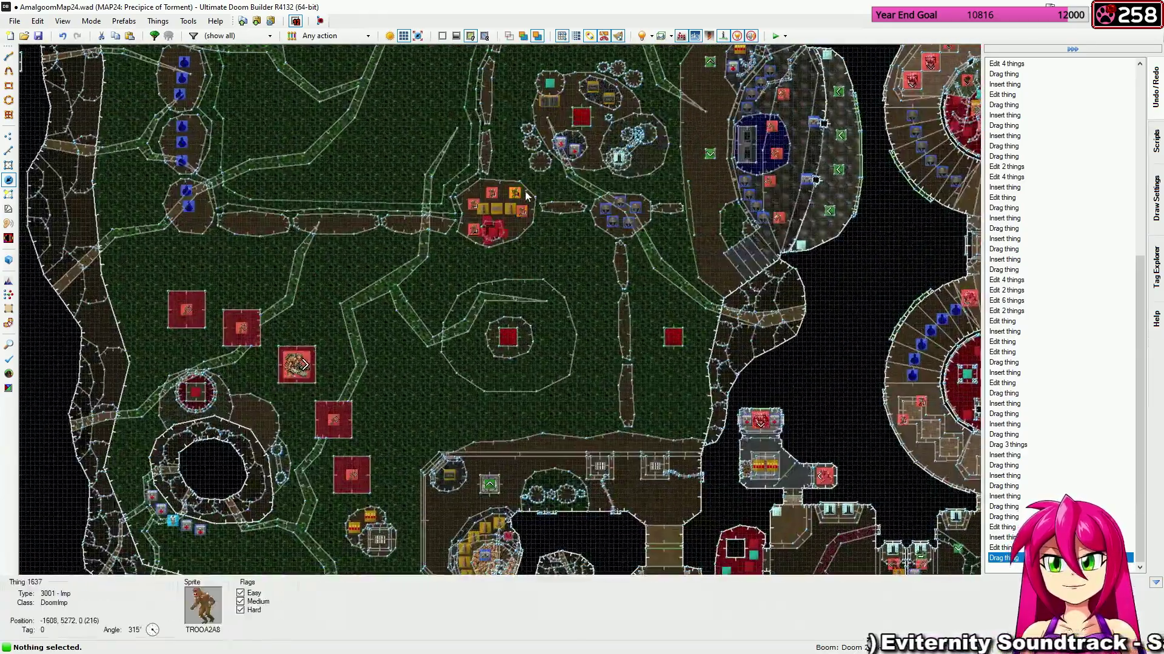
scroll(524, 196, up, 7)
scroll(565, 209, down, 1)
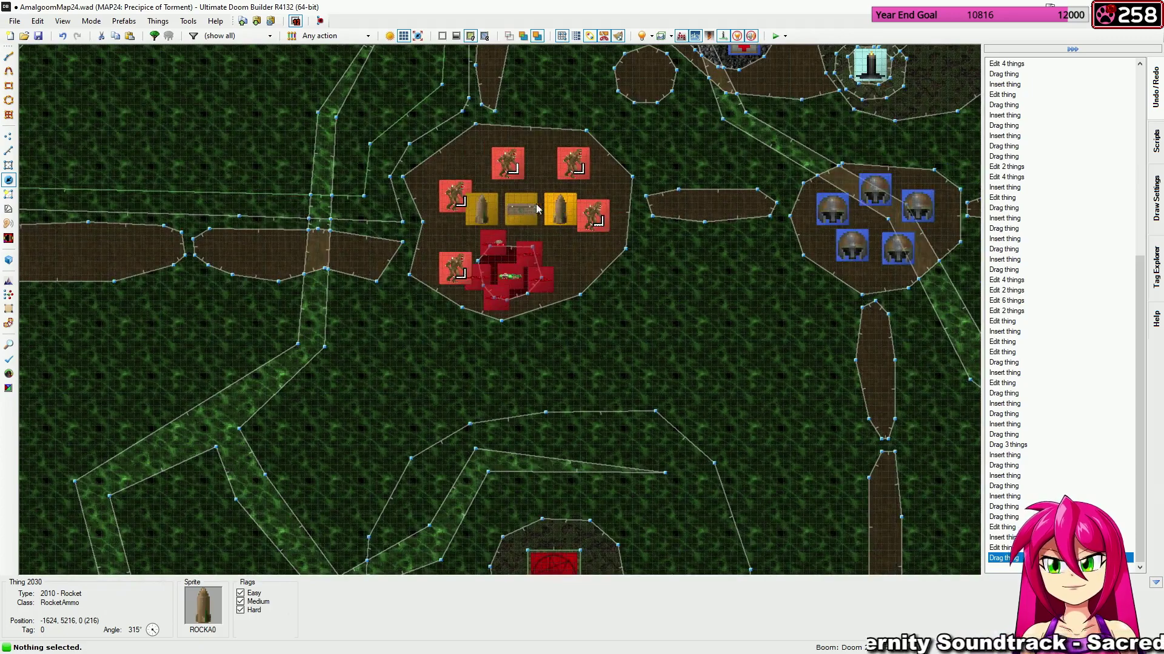
right_click(502, 176)
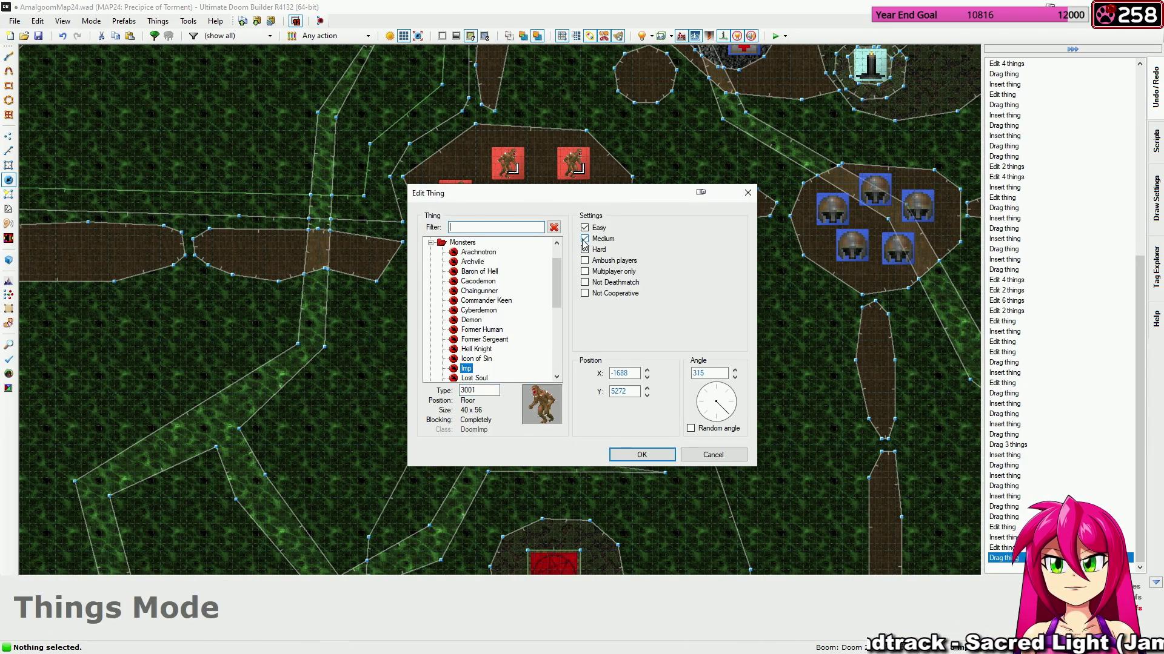
click(585, 227)
click(585, 238)
click(640, 455)
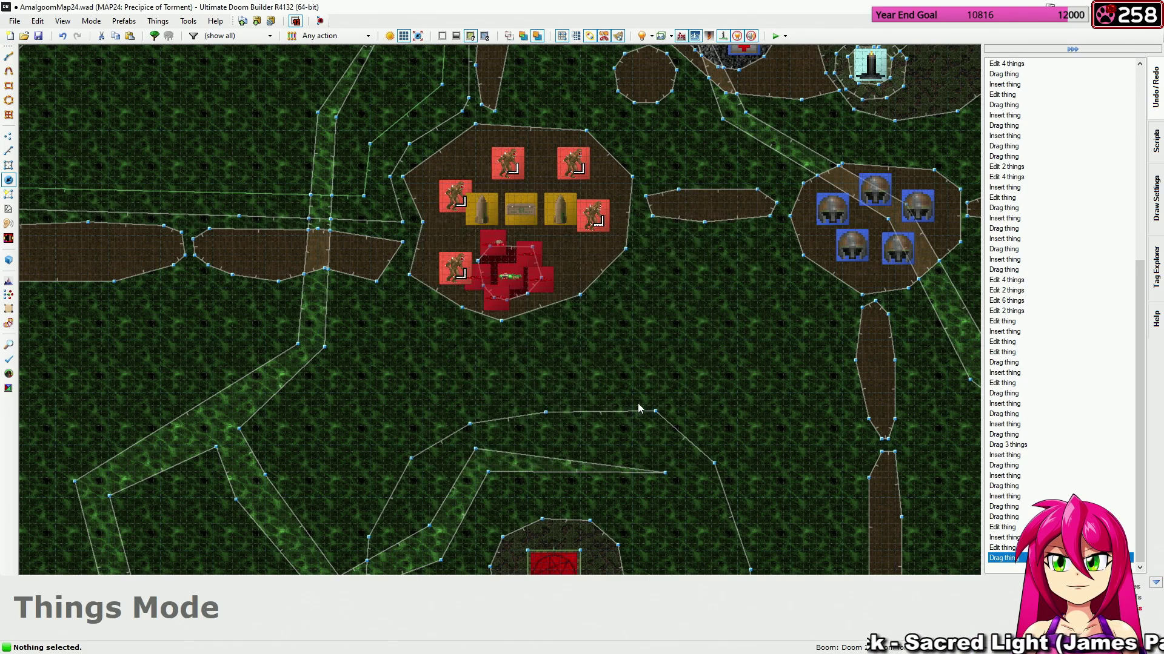
Restrict two of the Imps around the blue pool in the curved stone area to the east to Hard only.
scroll(715, 341, down, 3)
middle_drag(715, 341, 368, 439)
middle_drag(673, 319, 583, 293)
click(583, 293)
click(592, 197)
right_click(593, 197)
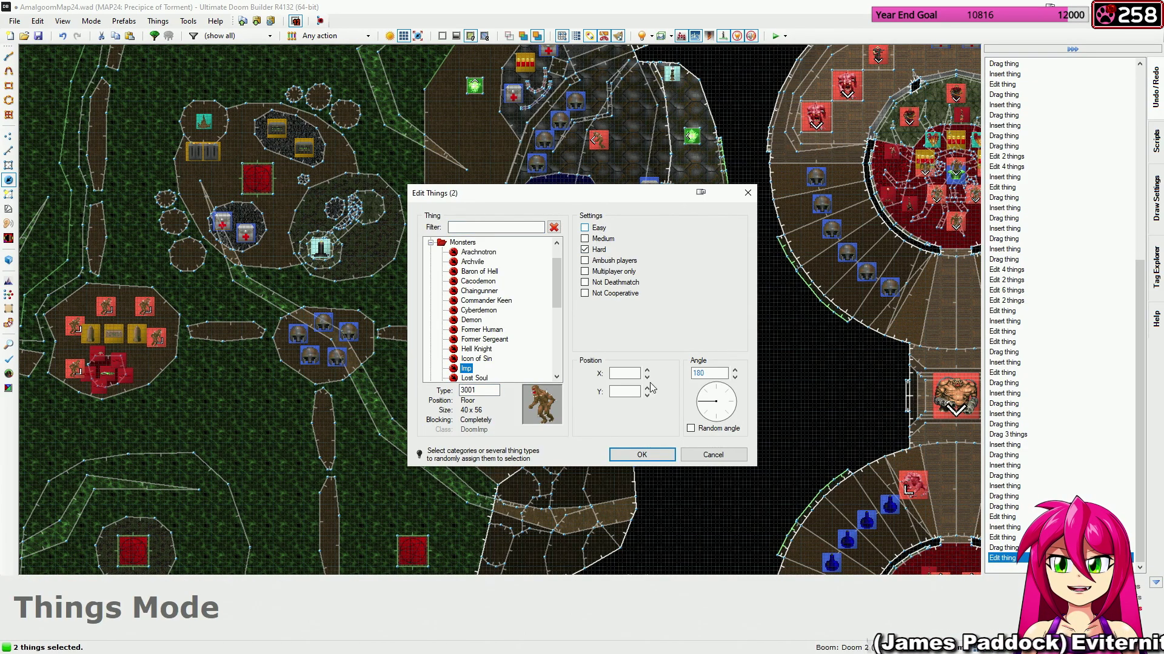
click(637, 461)
key(c)
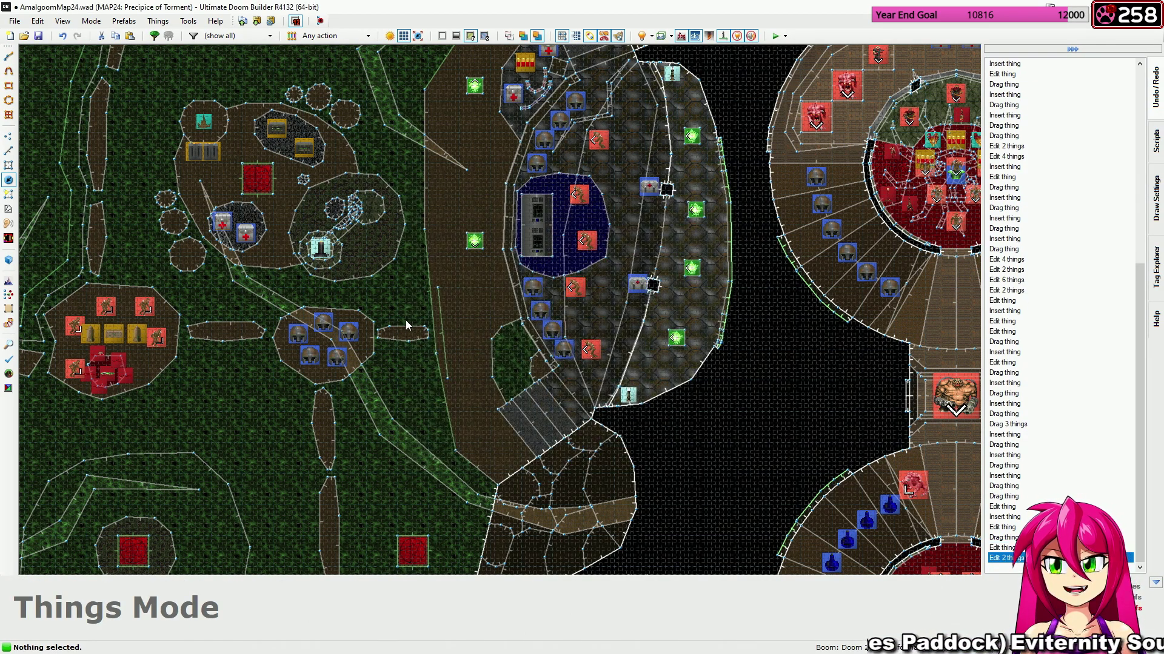
Remove the two outermost Cacodemons on the curved red ledge in the northwest of the western green area from Easy.
scroll(655, 321, down, 4)
middle_drag(352, 270, 494, 342)
scroll(374, 204, up, 4)
middle_drag(366, 222, 355, 255)
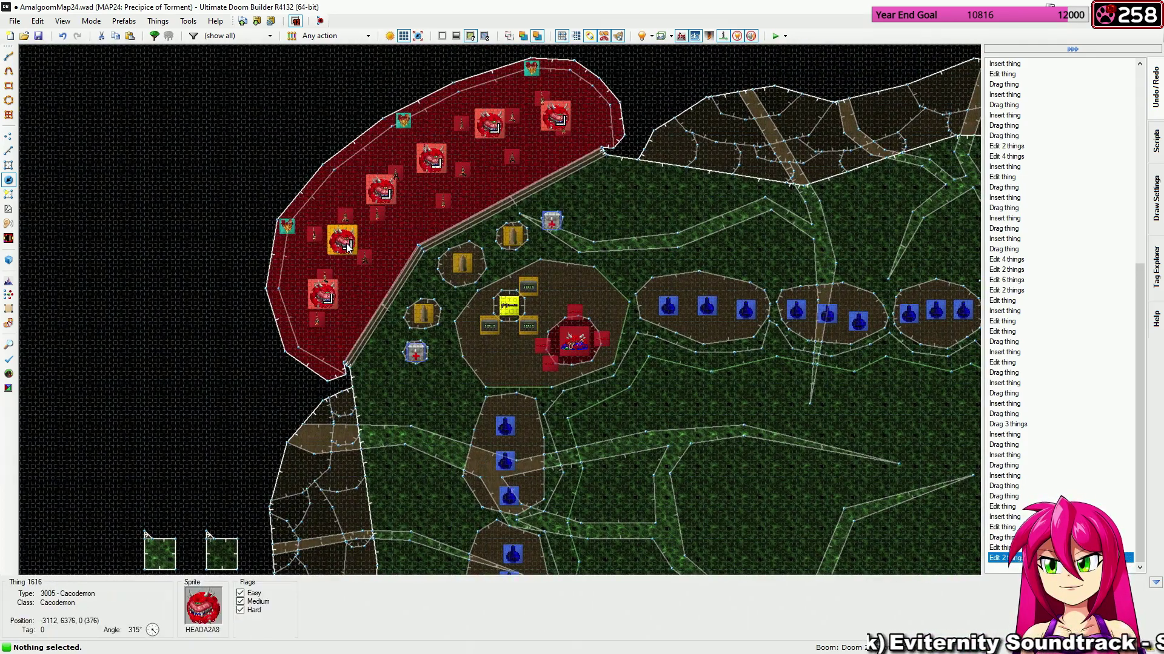
click(326, 297)
click(553, 121)
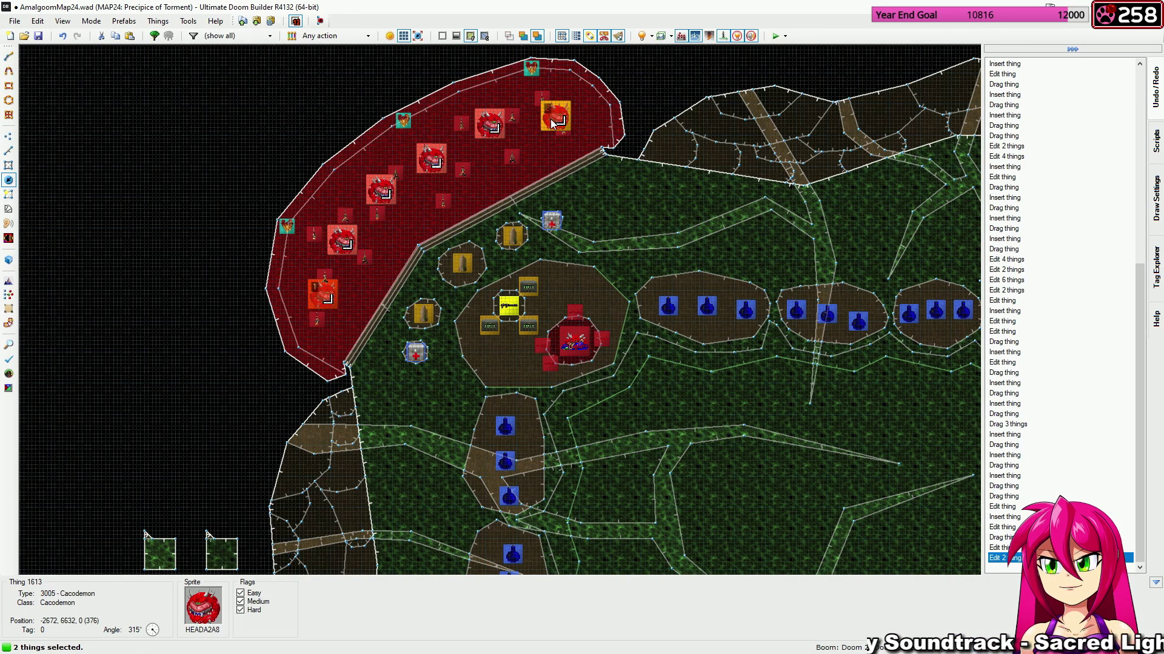
right_click(553, 121)
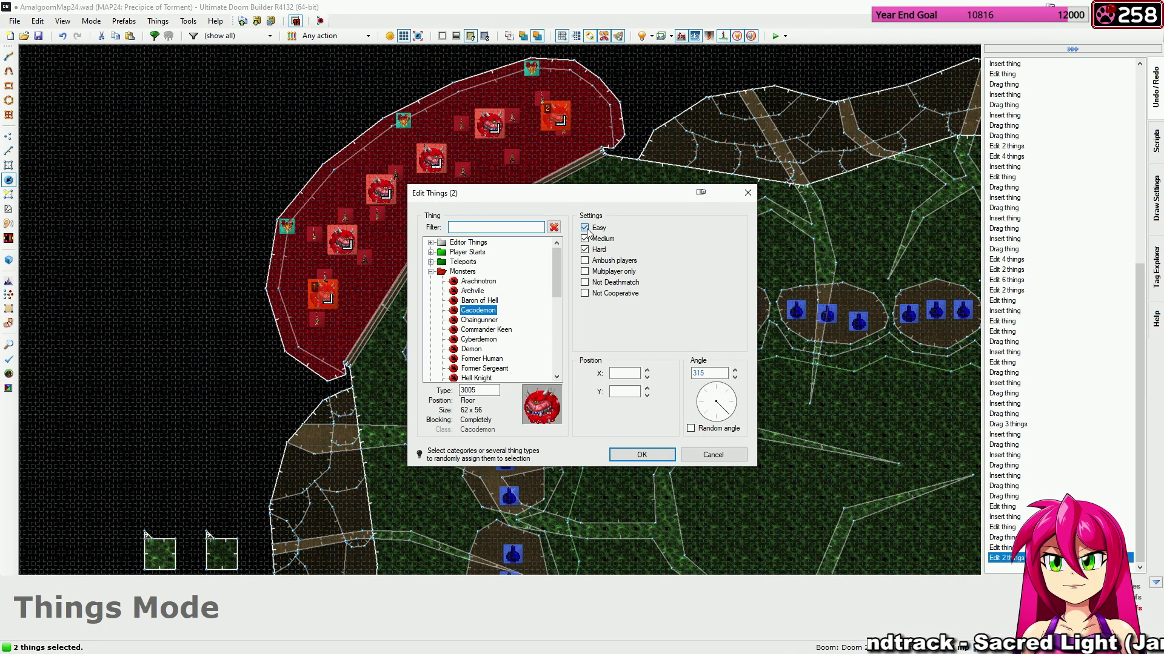
click(587, 231)
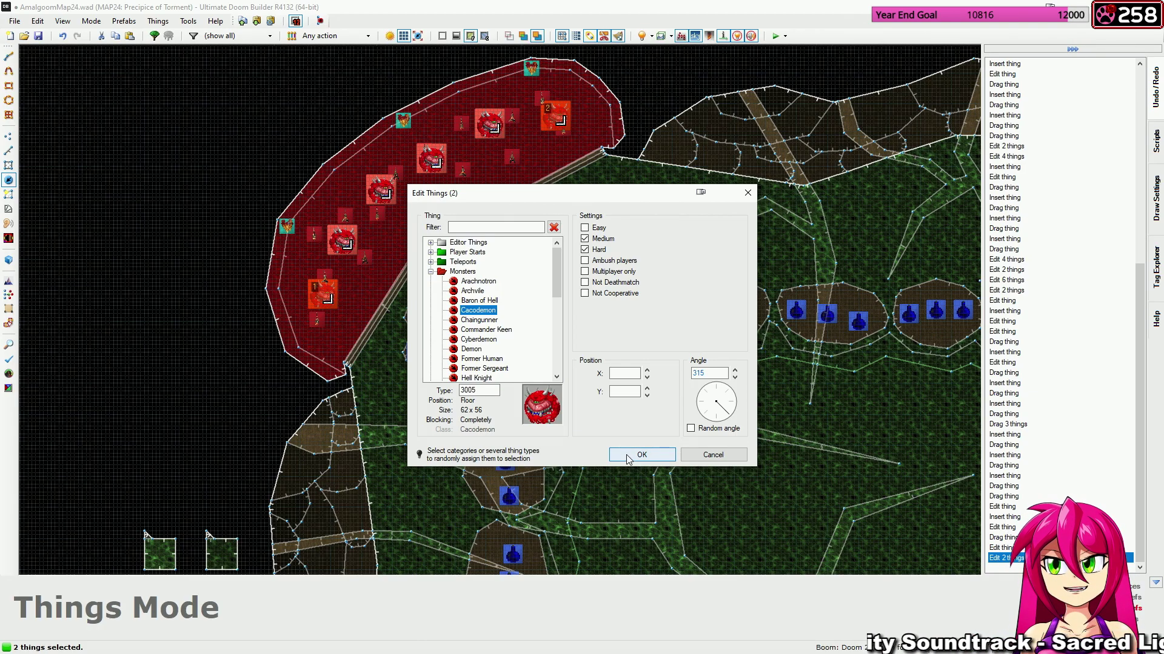
click(642, 455)
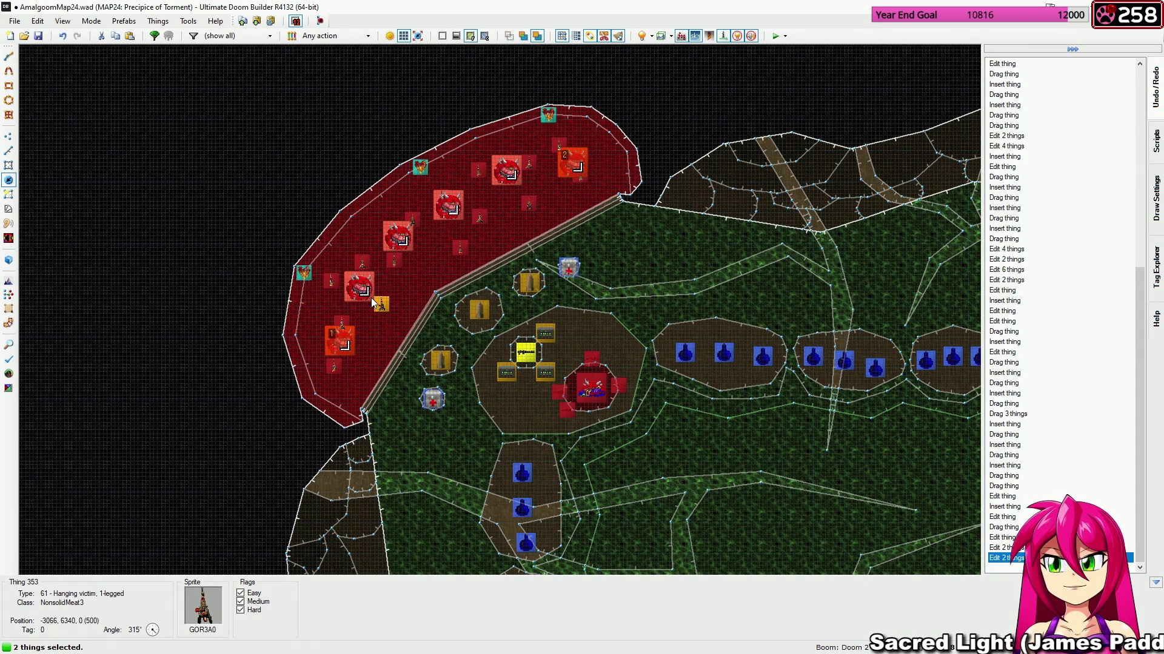
Restrict the southwesternmost Cacodemon on the curved red ledge to Hard only and remove its nearest neighbour from Easy.
key(c)
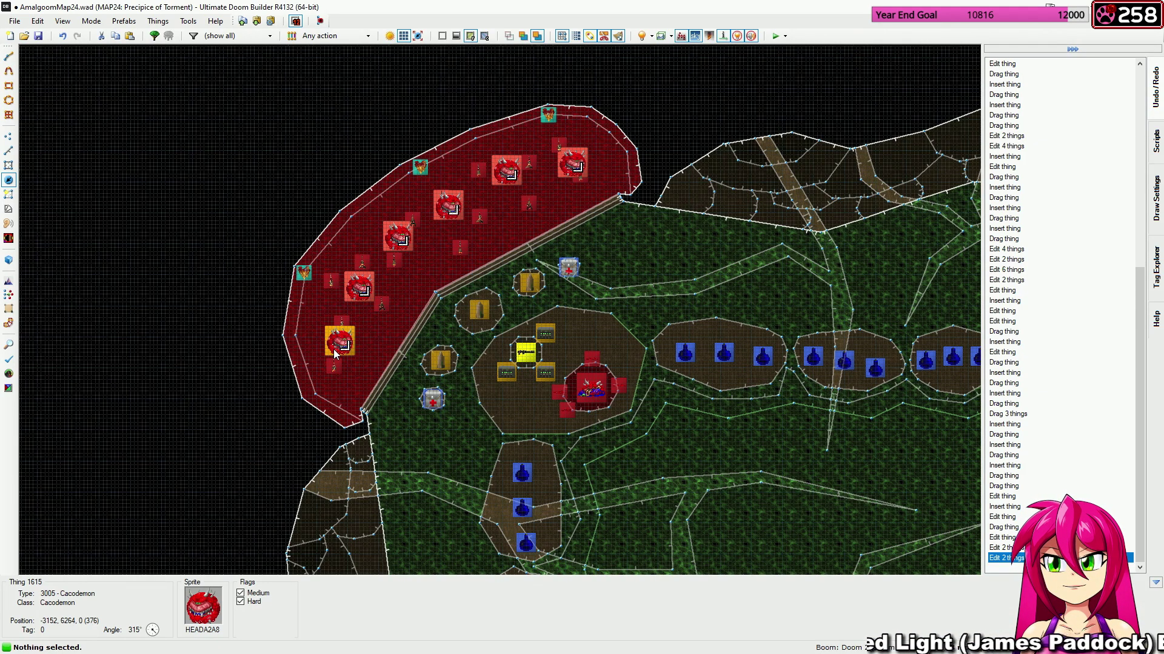
right_click(335, 355)
click(584, 238)
click(641, 456)
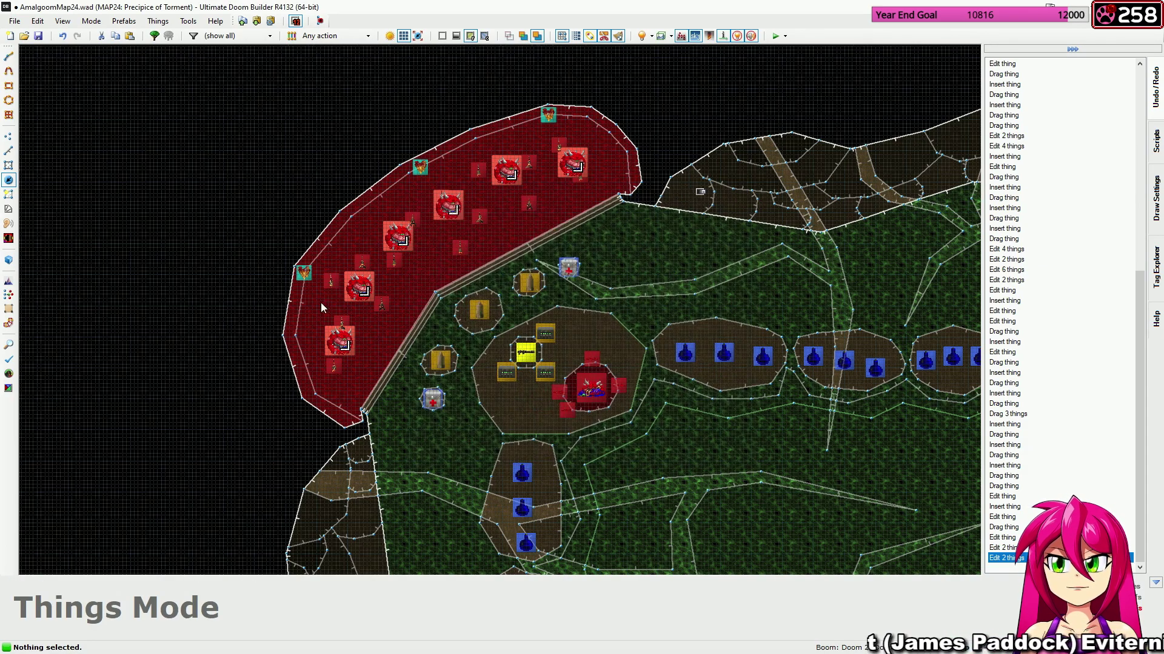
right_click(367, 296)
click(584, 227)
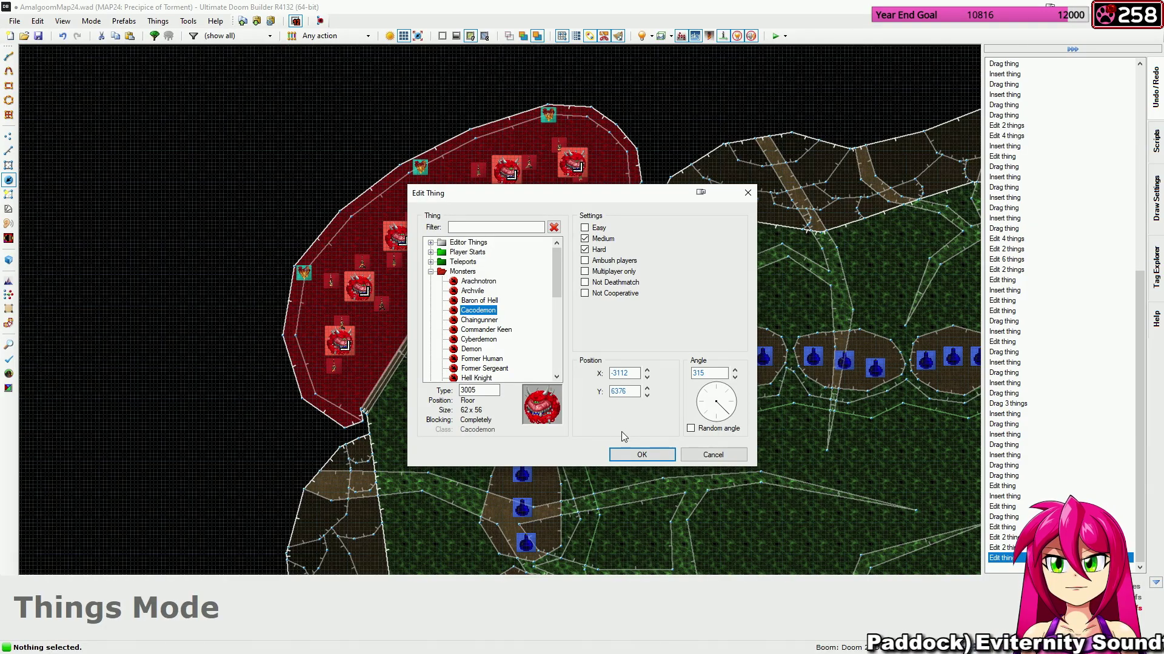
click(641, 455)
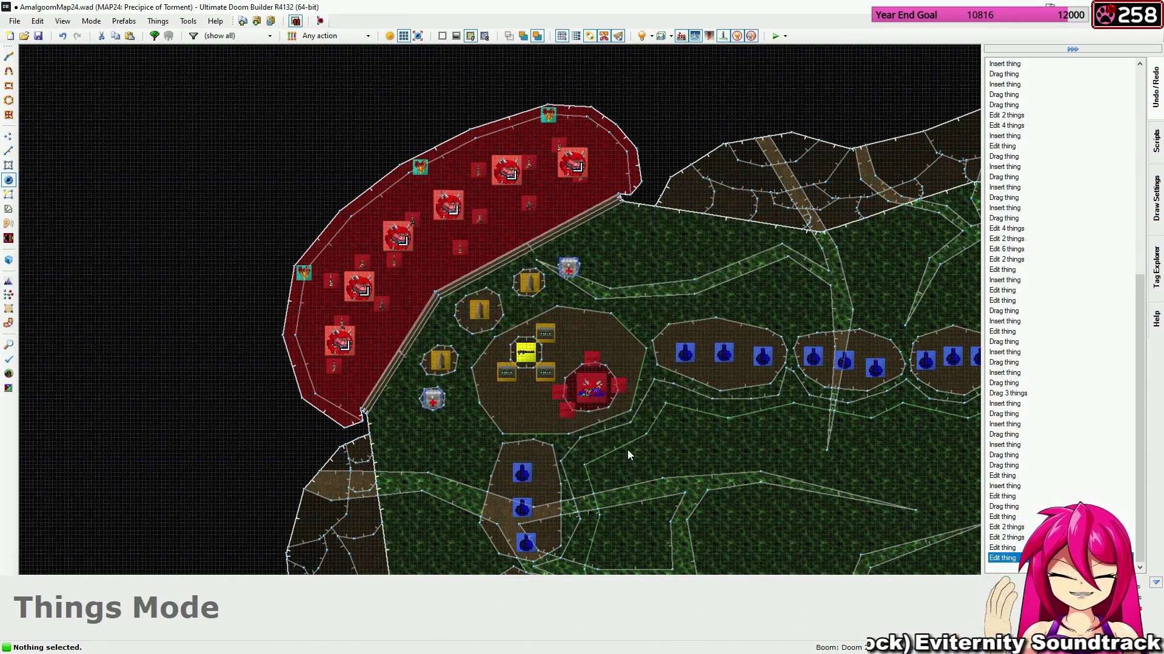
Trace the teleport landings on the brown crescent west of the blue pool to their linked monster closet.
scroll(646, 485, down, 3)
middle_drag(671, 488, 521, 323)
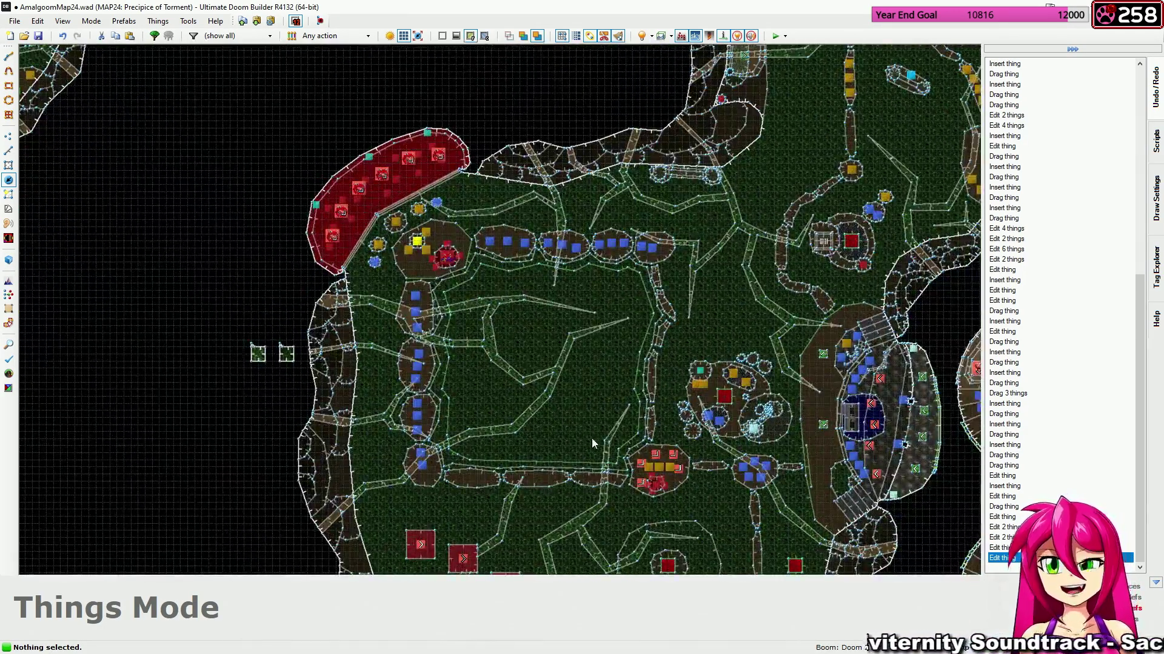
middle_drag(592, 442, 483, 303)
middle_drag(487, 347, 516, 241)
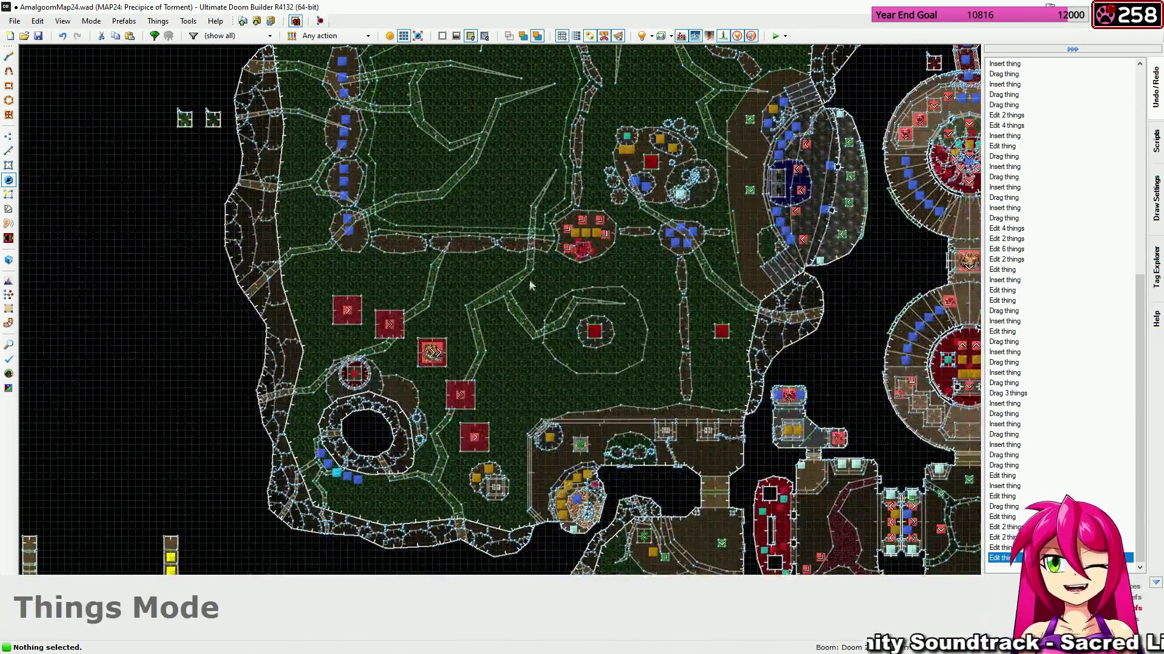
middle_drag(574, 354, 416, 355)
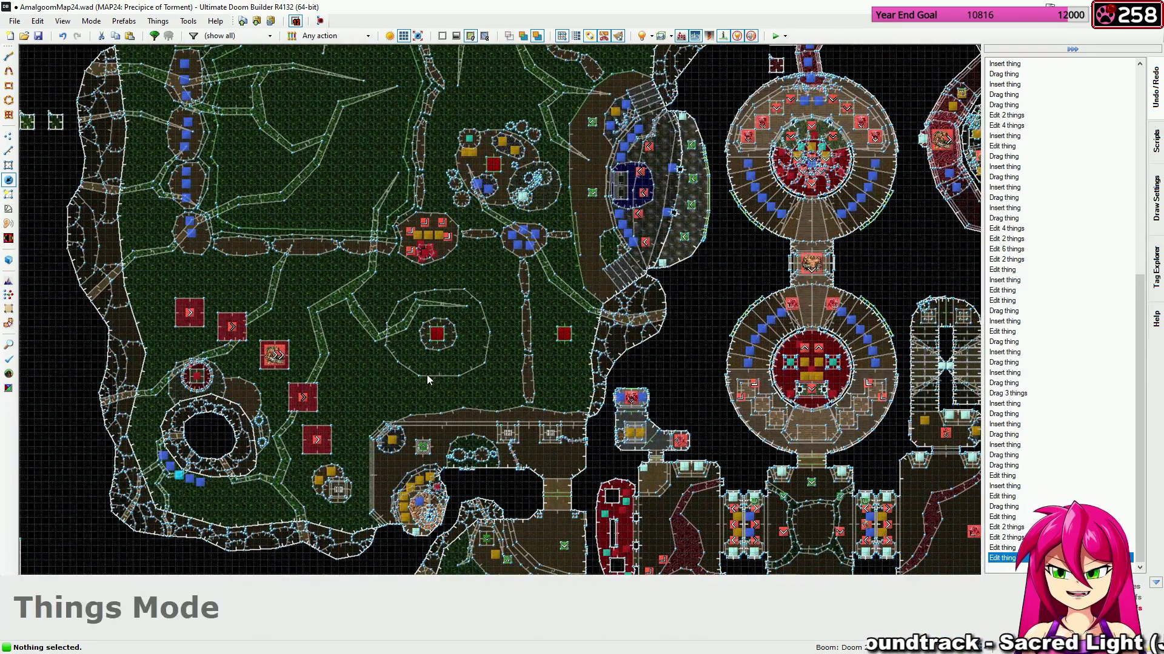
middle_drag(515, 345, 447, 391)
key(s)
scroll(528, 245, down, 3)
scroll(528, 244, down, 3)
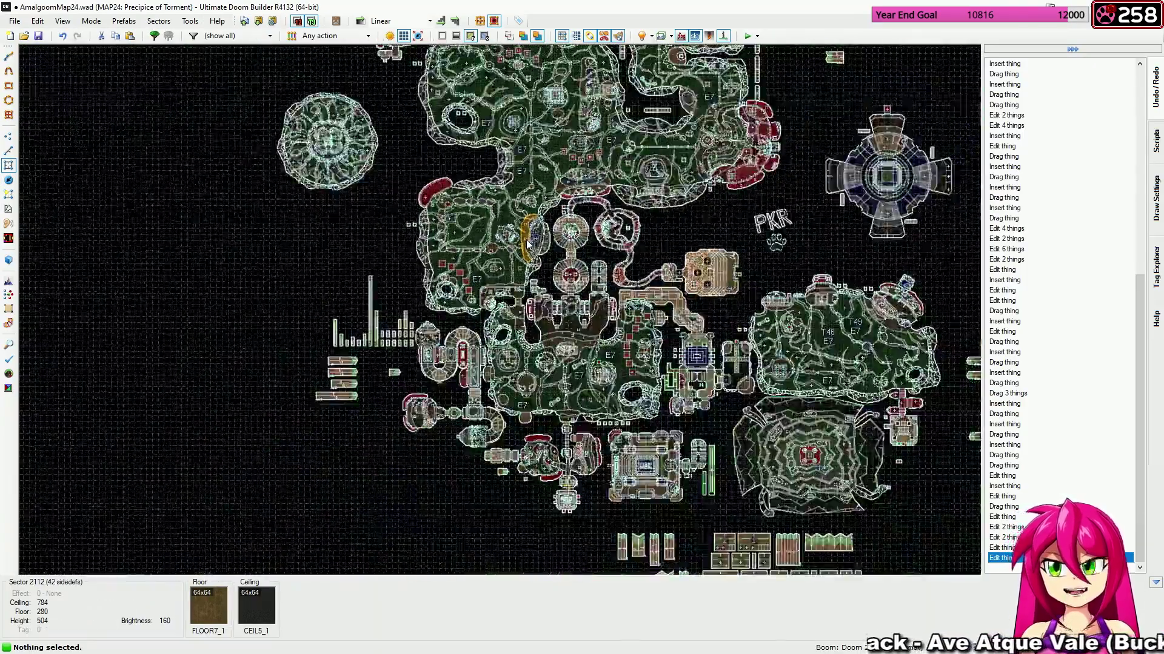
scroll(528, 244, up, 1)
scroll(528, 244, down, 3)
scroll(528, 242, up, 4)
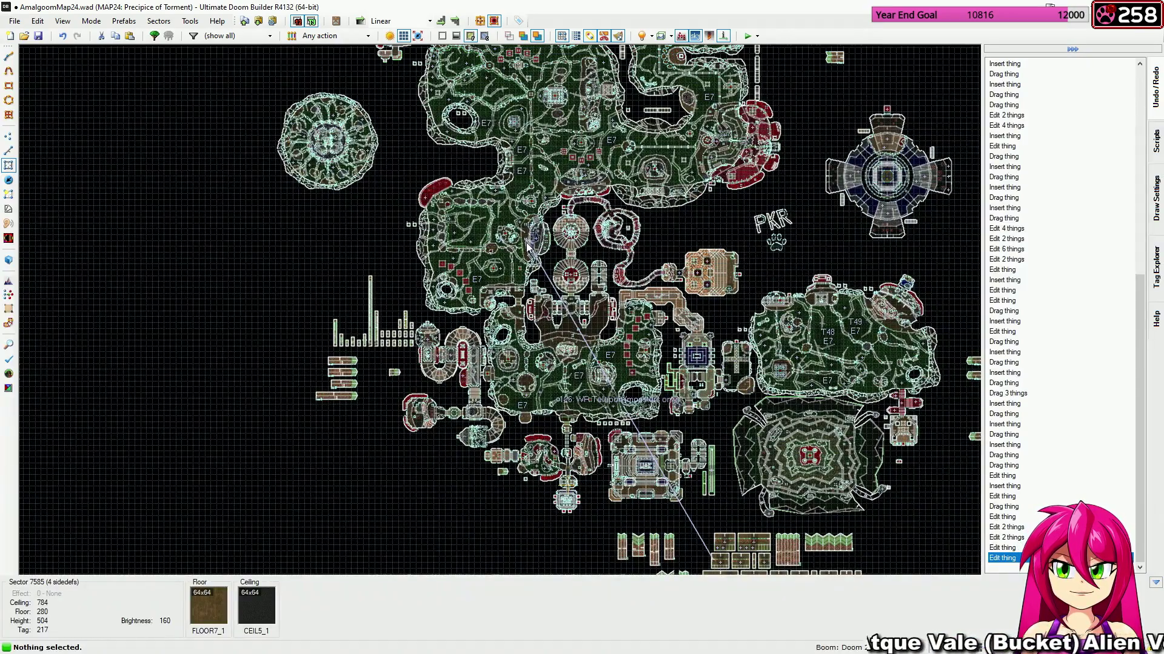
scroll(714, 561, up, 6)
middle_drag(714, 558, 472, 330)
scroll(478, 333, up, 2)
middle_drag(580, 371, 481, 341)
Restrict the two middle Chaingunners in the linked six-monster closet to Hard only.
key(t)
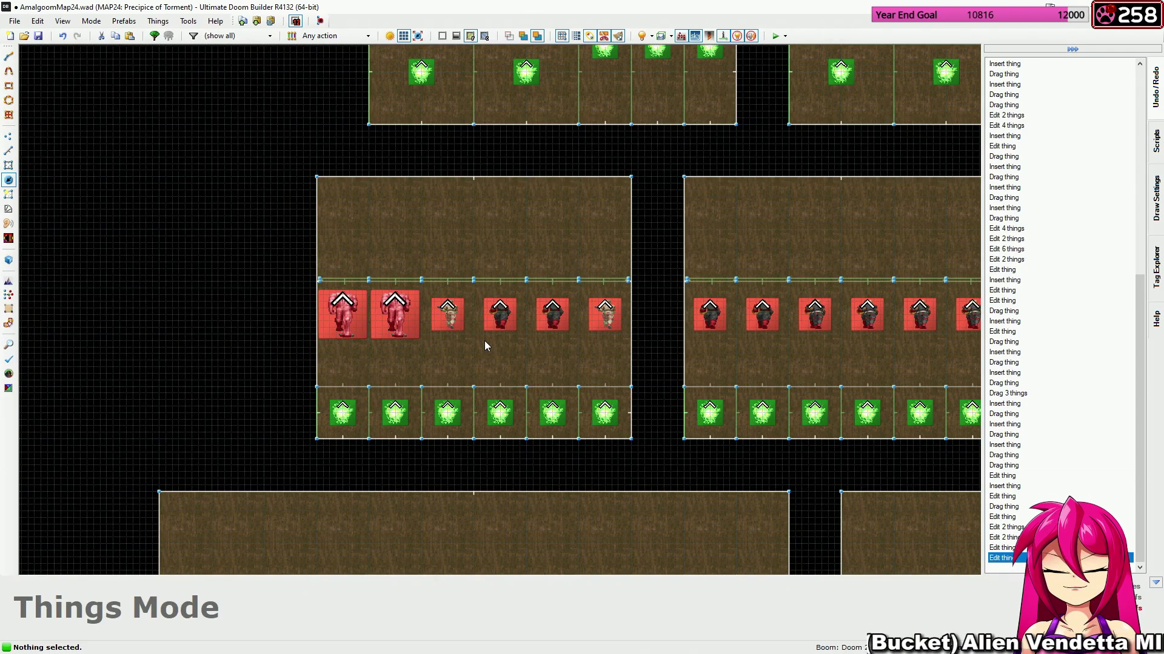
scroll(511, 343, up, 3)
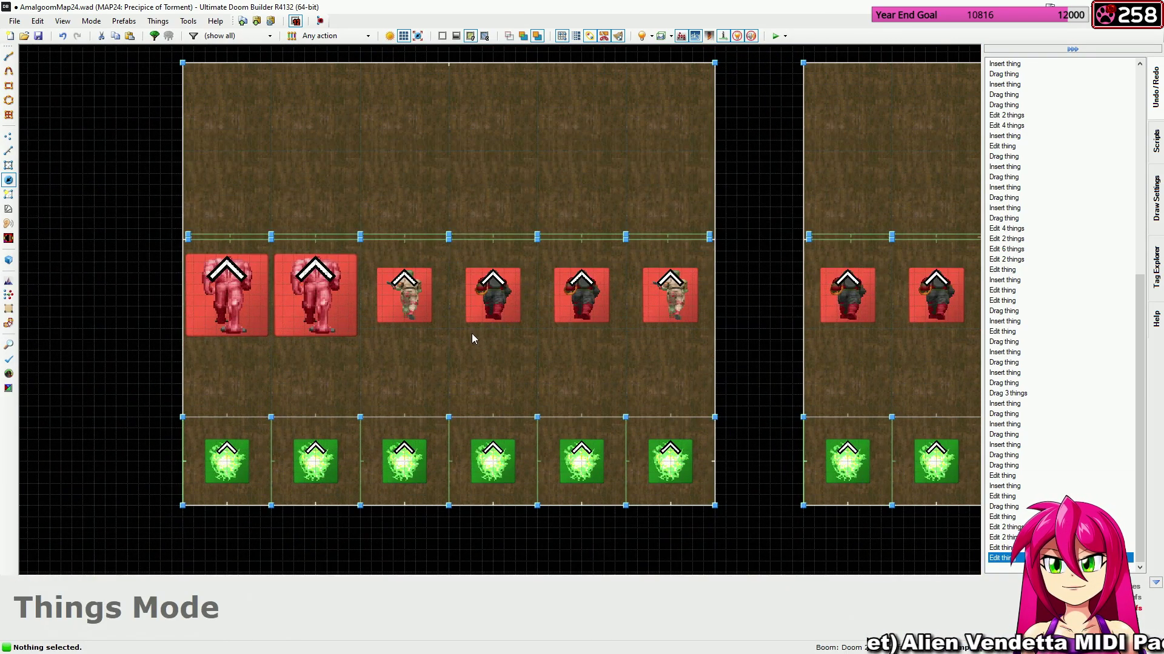
drag(462, 349, 583, 295)
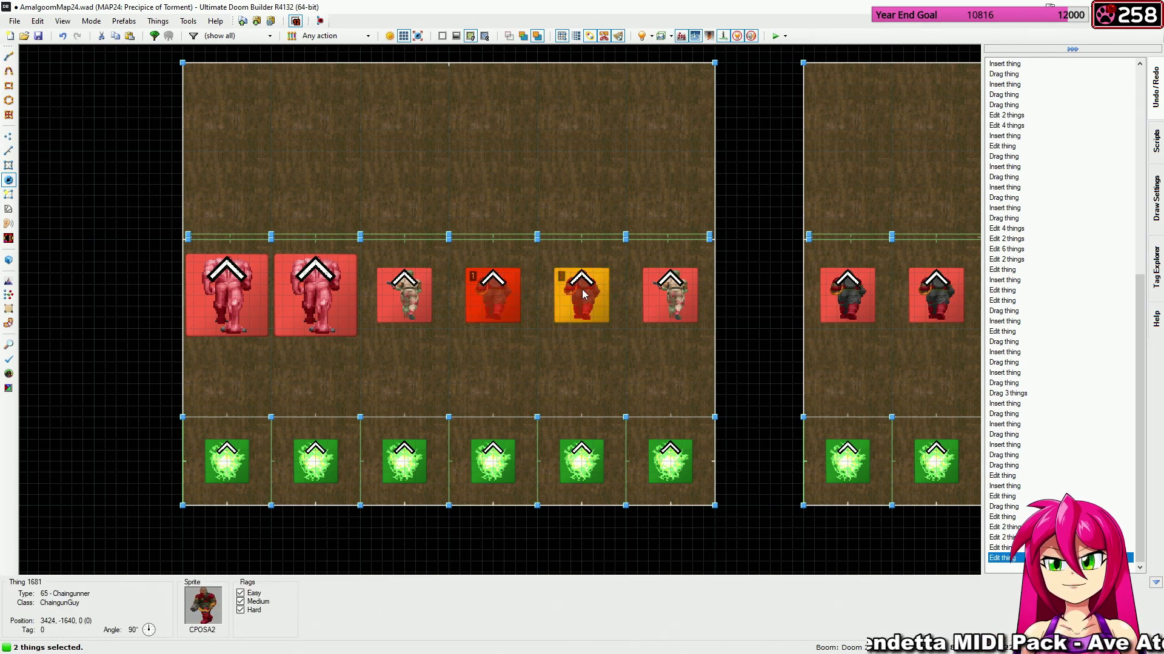
right_click(583, 295)
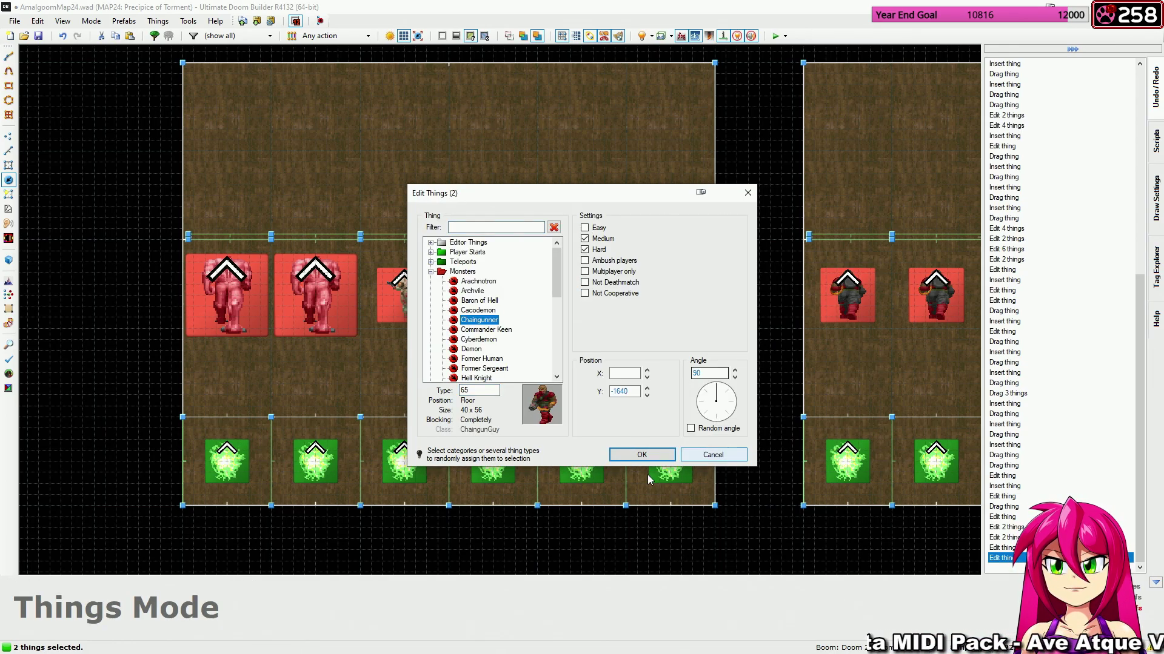
click(585, 238)
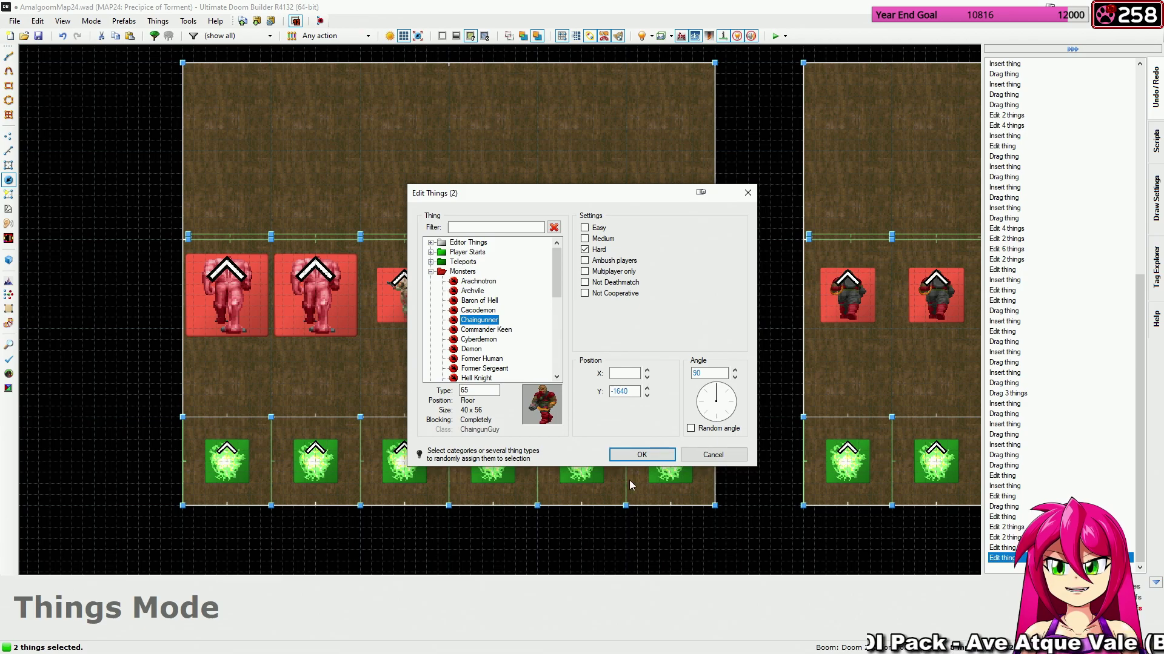
click(635, 456)
Insert substitute monsters with Hard disabled and Medium enabled, and place one on each of the two Hard-only Chaingunners.
key(Insert)
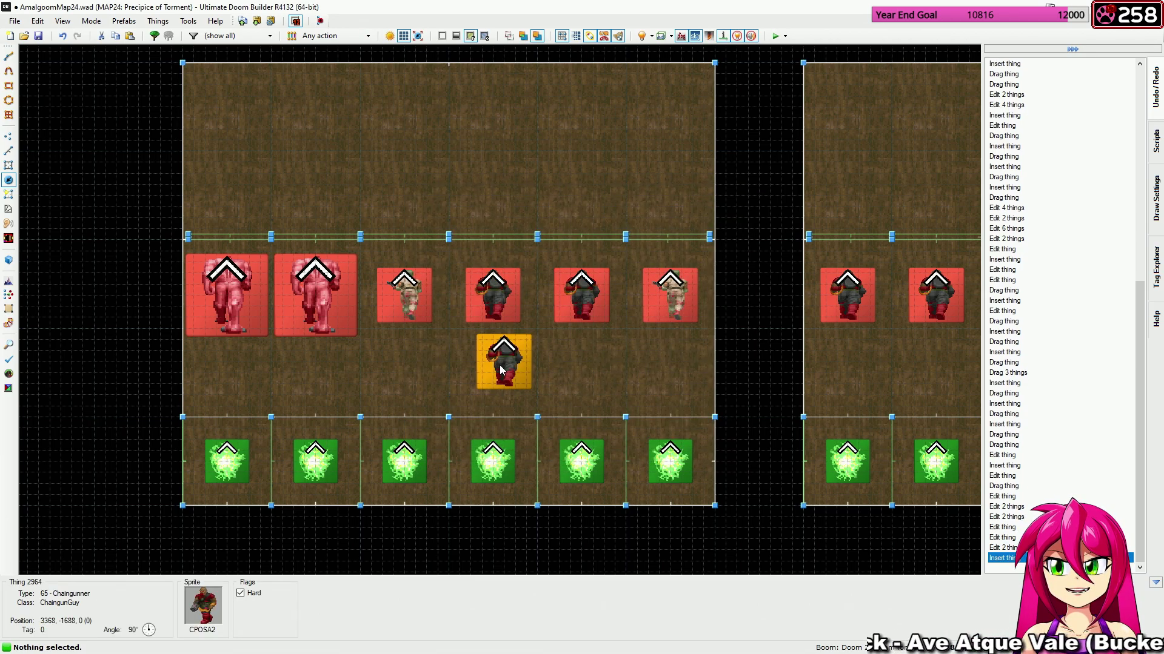
right_click(500, 370)
click(595, 250)
click(593, 240)
click(642, 455)
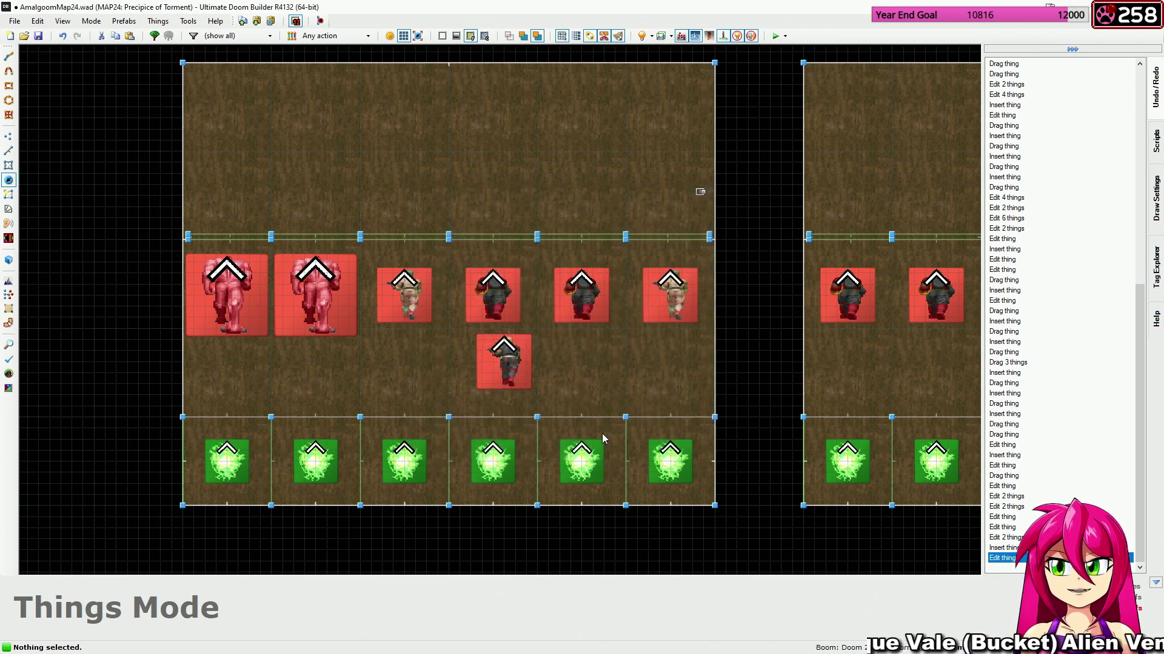
drag(505, 342, 583, 275)
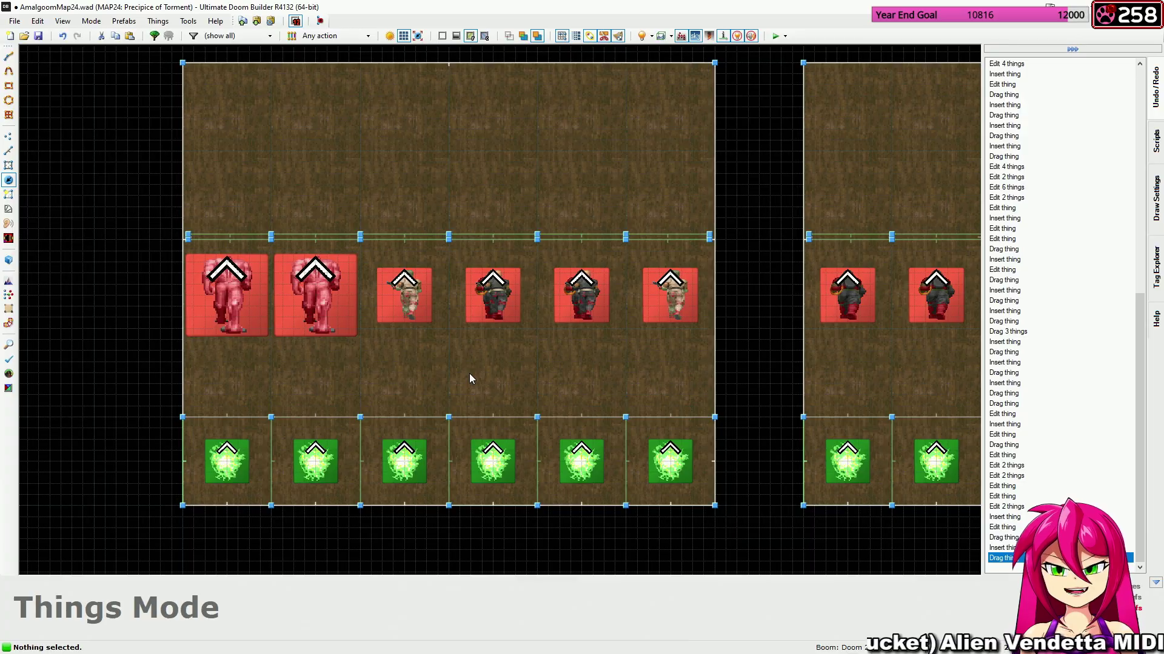
Trace the teleport landings on the stone platform at the northern green area's western edge to their linked monster closet.
scroll(469, 373, down, 6)
middle_drag(391, 343, 579, 452)
scroll(460, 363, down, 3)
middle_drag(394, 315, 515, 360)
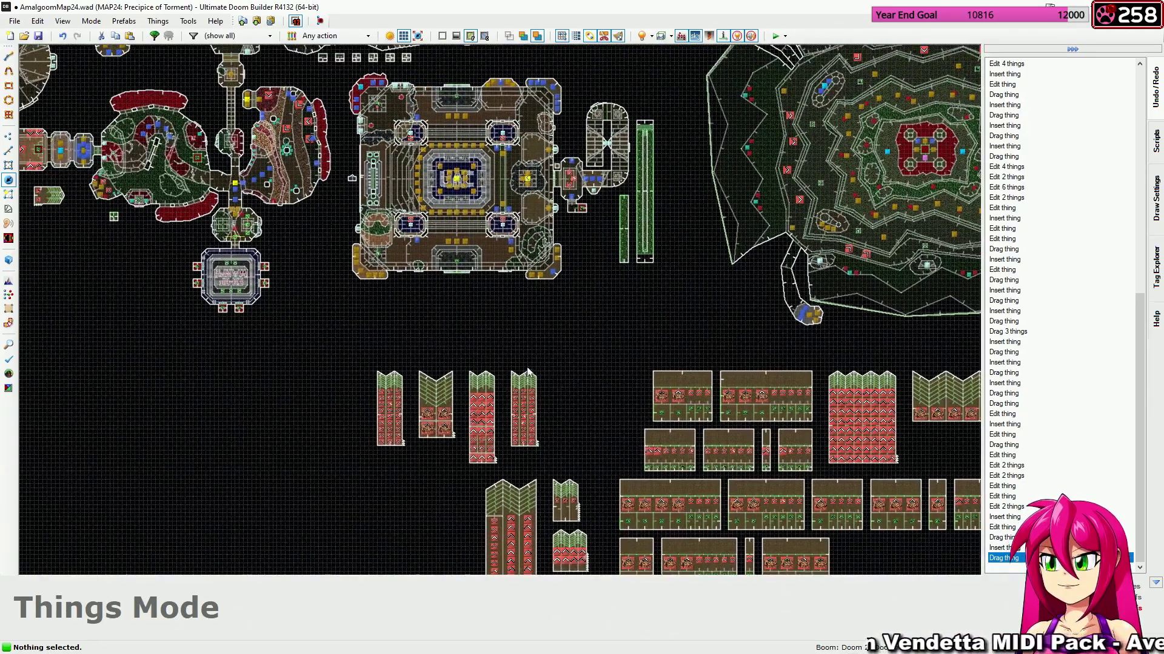
scroll(470, 343, down, 2)
mouse_move(444, 325)
middle_down()
mouse_move(528, 415)
mouse_move(469, 375)
middle_up()
middle_drag(440, 298, 486, 397)
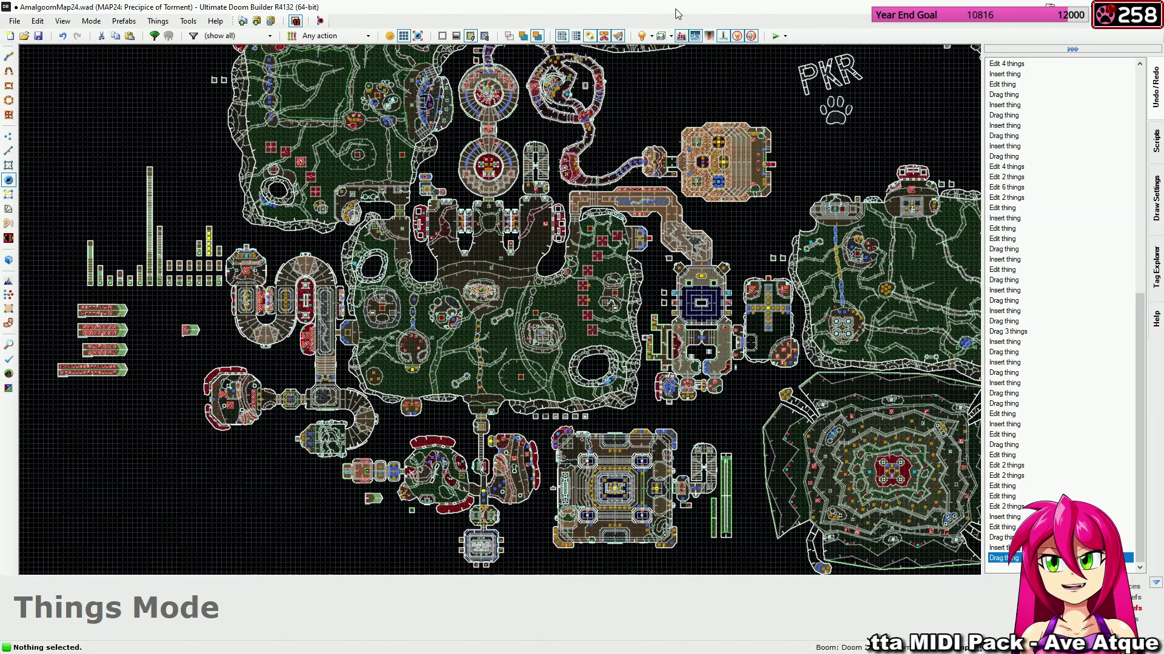
middle_drag(515, 200, 566, 380)
mouse_move(528, 260)
middle_down()
mouse_move(479, 391)
mouse_move(618, 358)
mouse_move(524, 245)
middle_up()
scroll(580, 332, up, 7)
scroll(526, 244, down, 6)
scroll(533, 209, up, 3)
scroll(502, 264, up, 3)
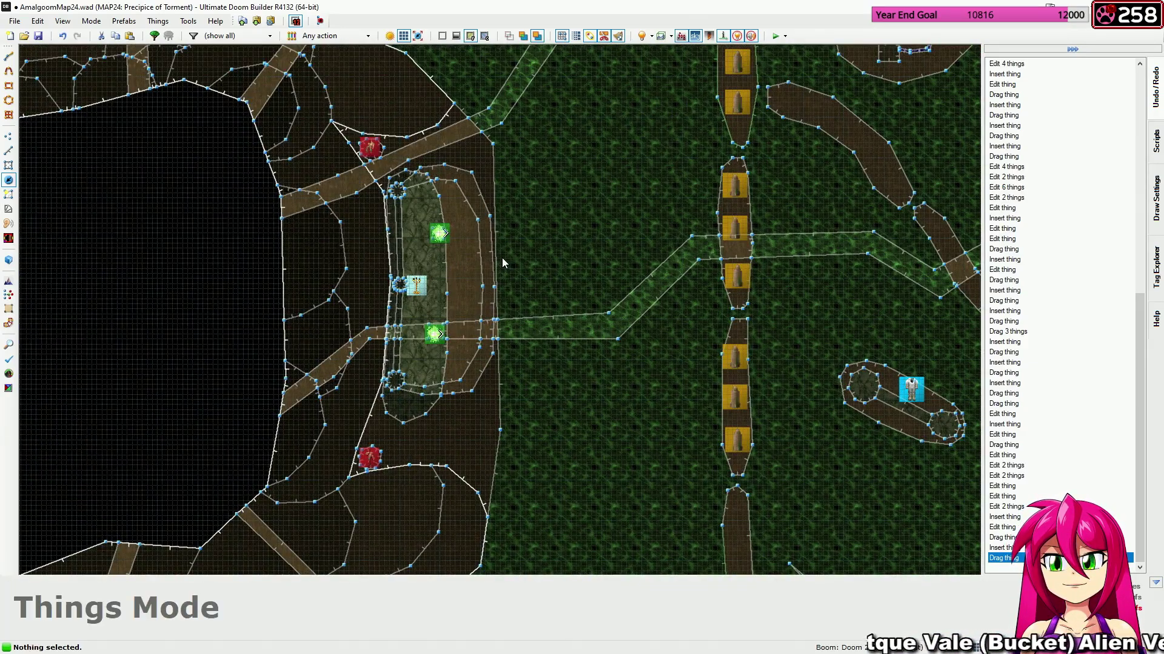
key(s)
scroll(435, 332, down, 8)
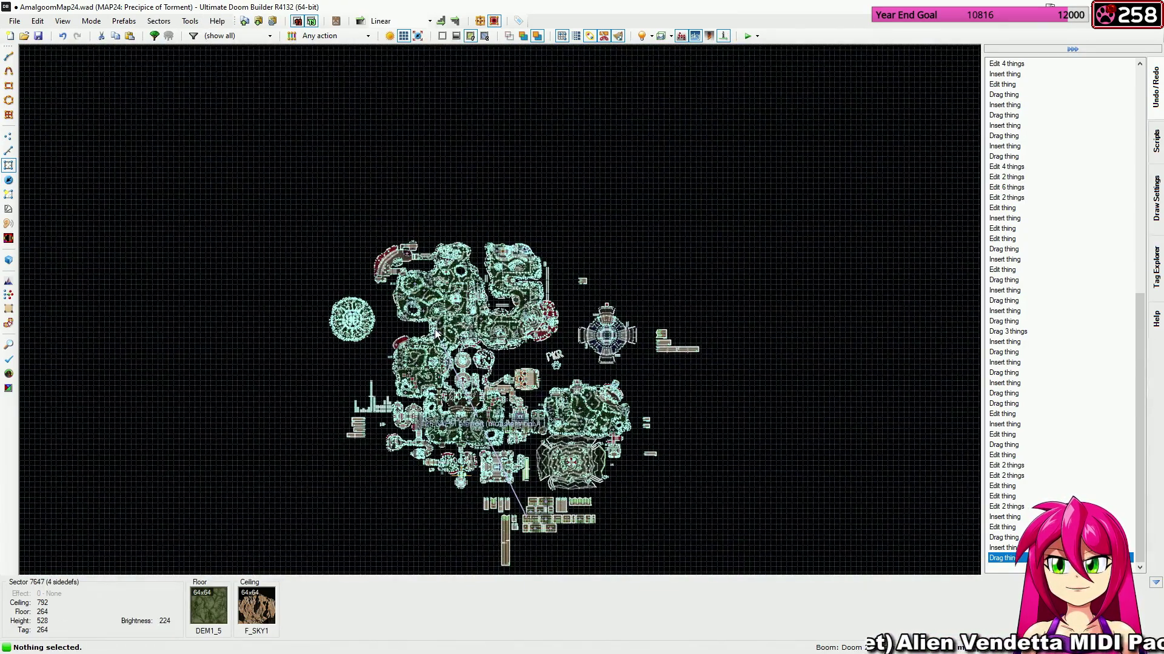
middle_drag(435, 332, 412, 229)
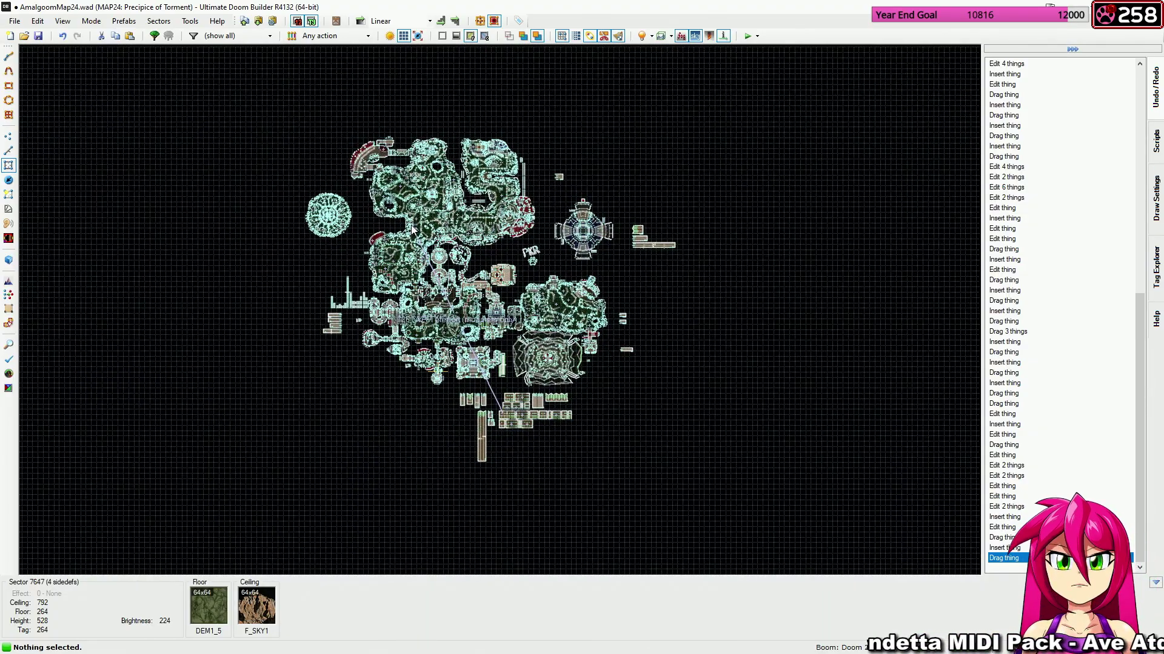
scroll(503, 420, up, 8)
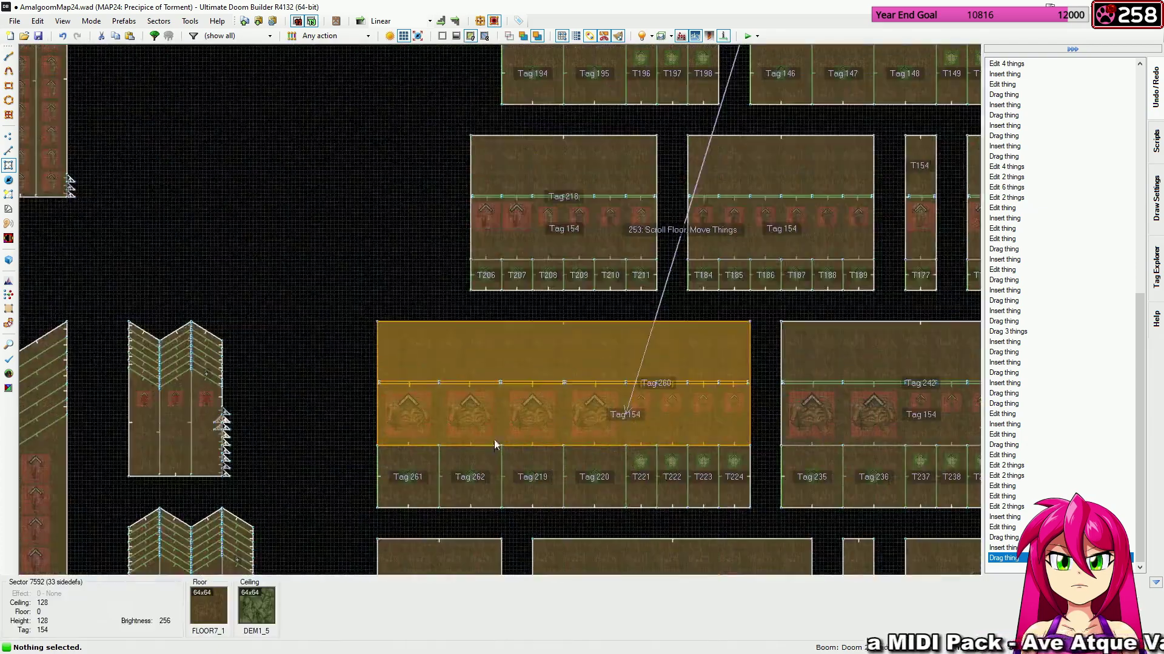
scroll(485, 442, up, 5)
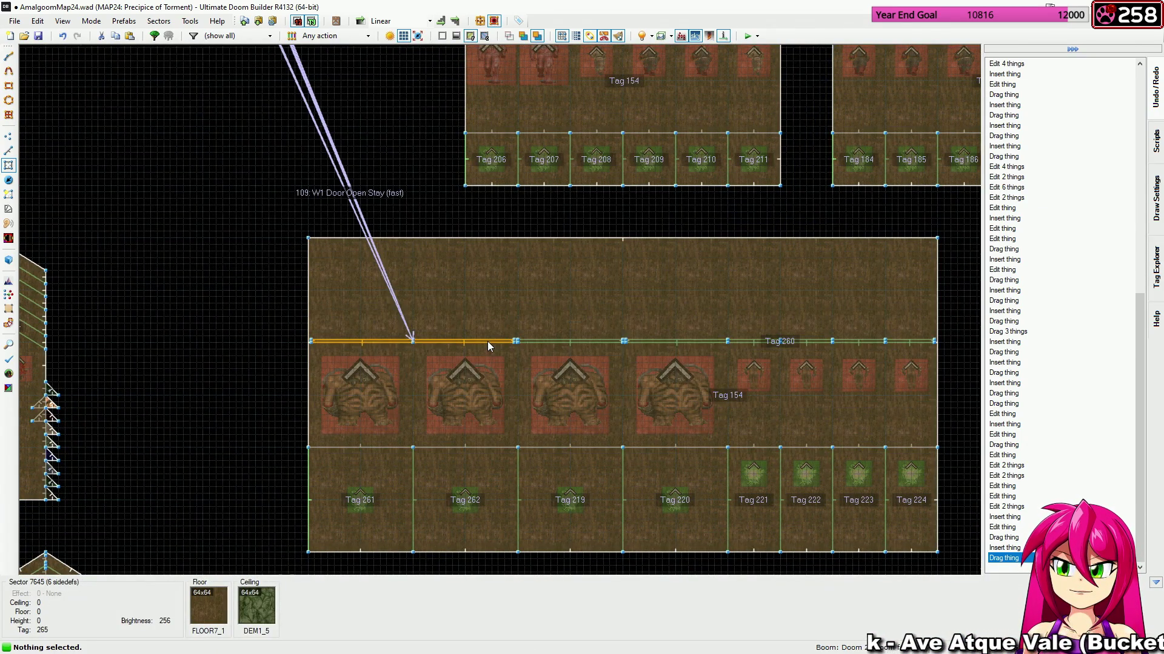
scroll(488, 343, down, 12)
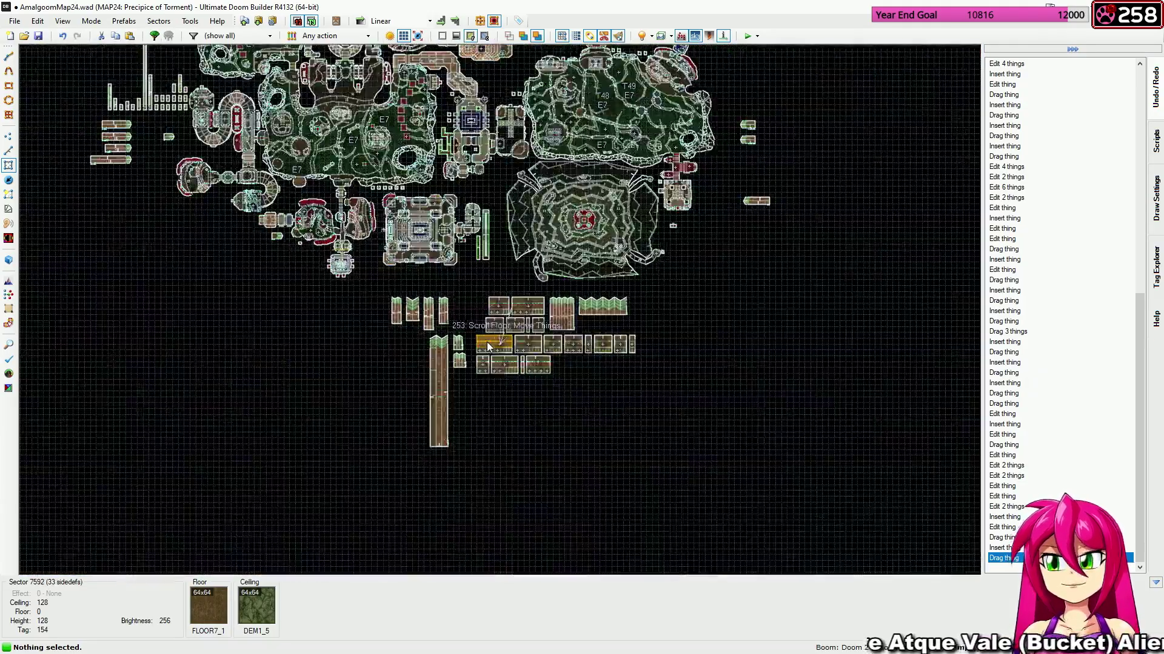
scroll(487, 346, up, 3)
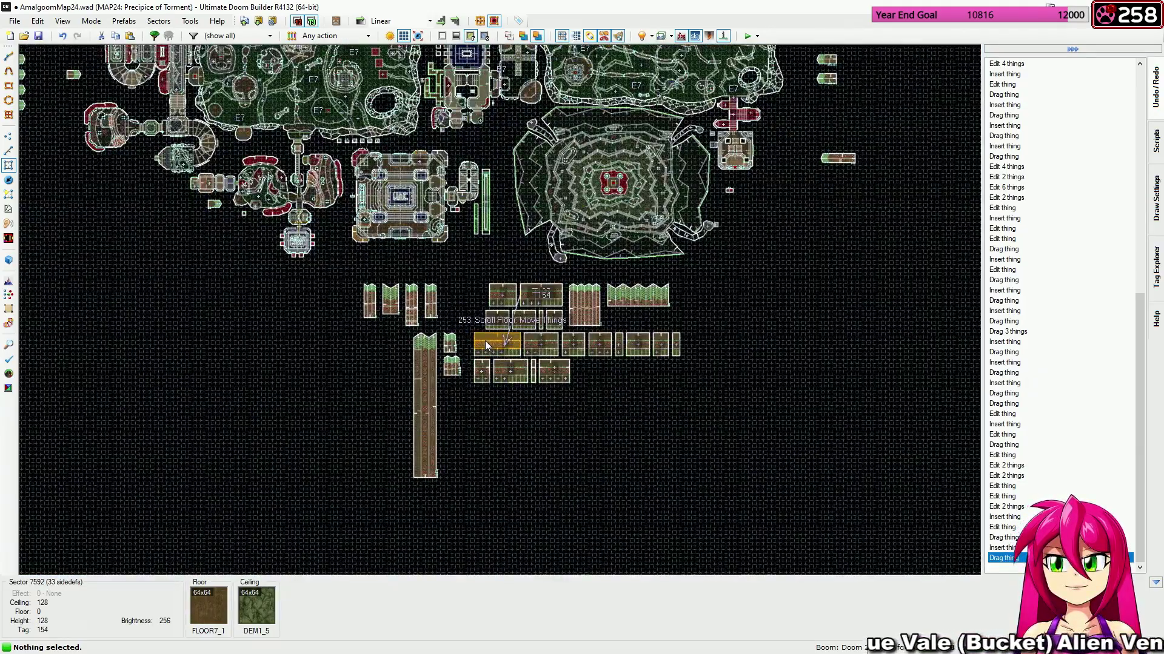
scroll(484, 341, up, 11)
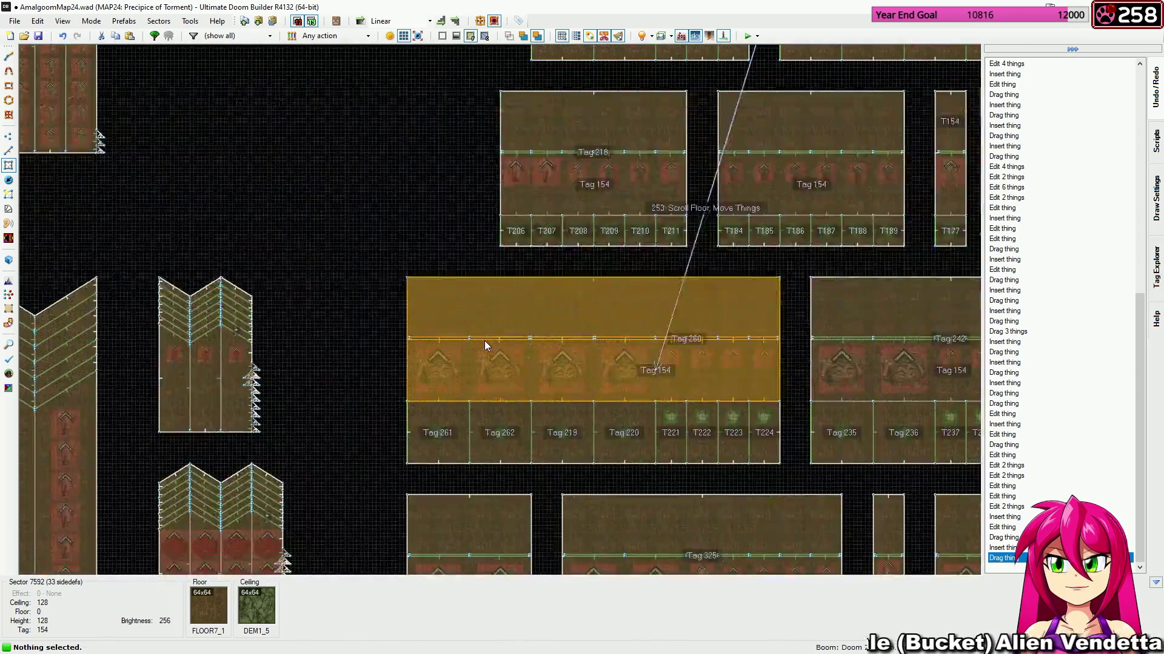
Remove the two westernmost Mancubi in the closet with four Mancubi from Easy.
key(t)
scroll(463, 412, up, 3)
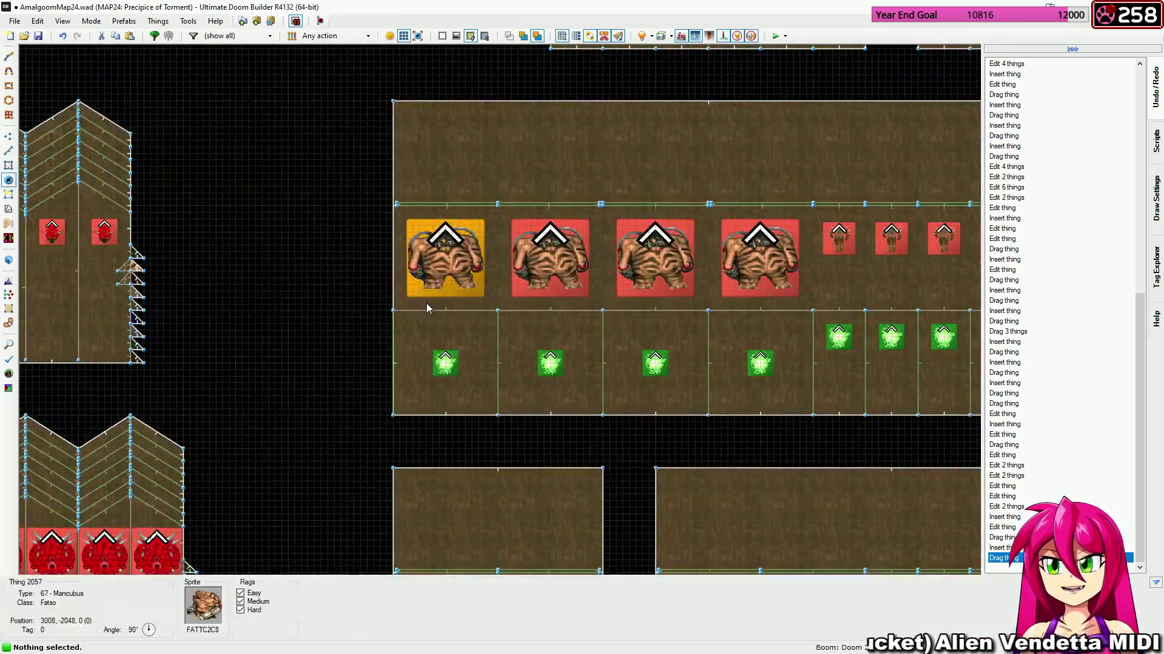
drag(366, 167, 557, 259)
right_click(556, 260)
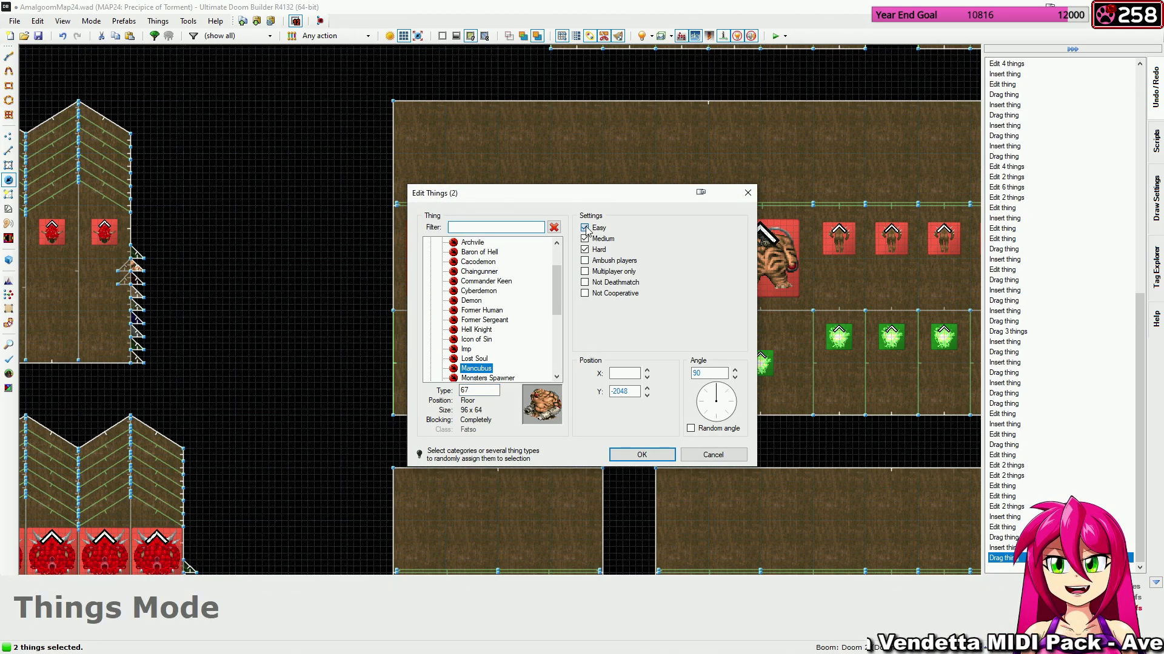
click(585, 227)
click(641, 454)
Insert an Easy-only Cacodemon beside the four-Mancubus closet and try it over the westernmost Mancubus before moving it back outside.
right_click(368, 259)
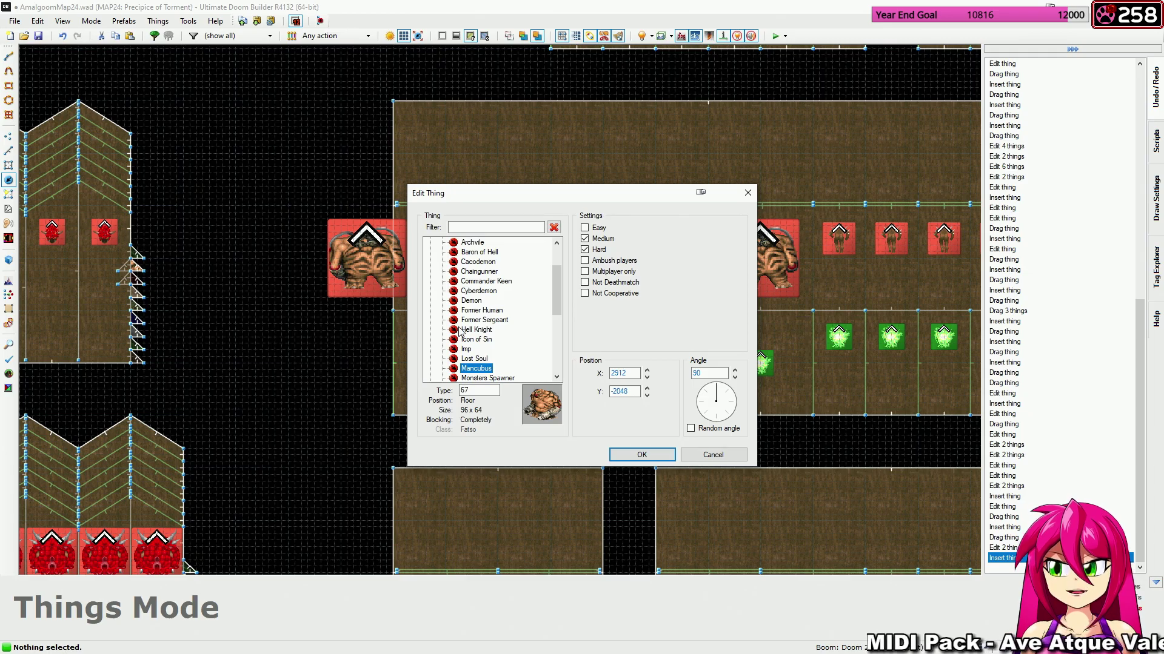
scroll(461, 333, up, 2)
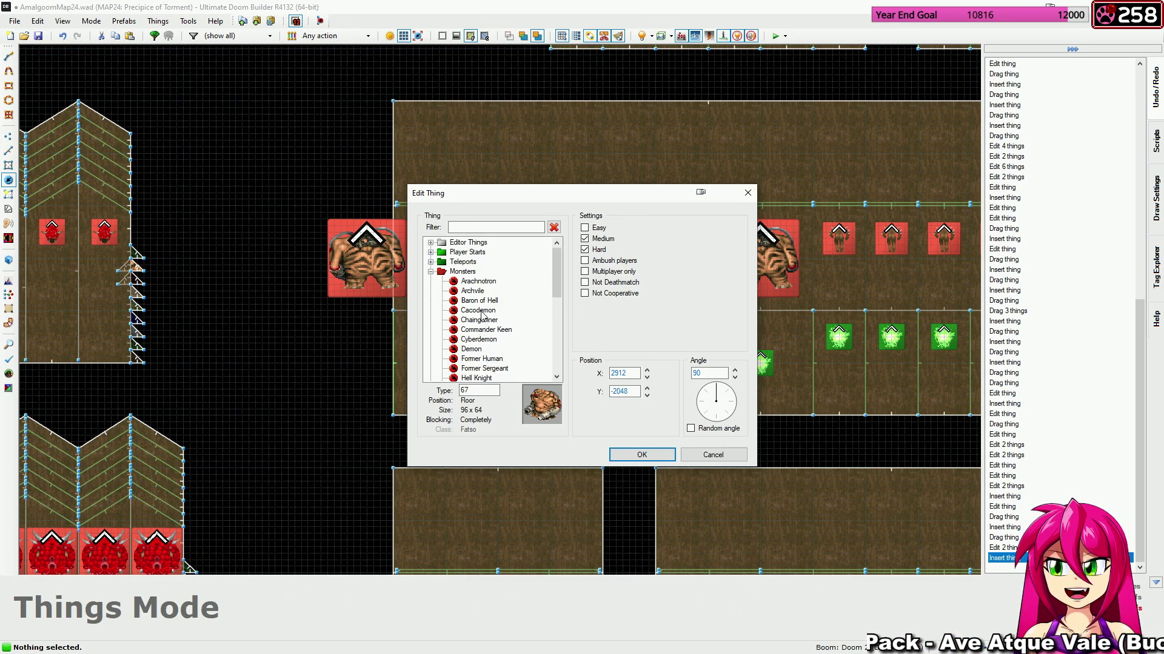
click(479, 310)
click(592, 230)
click(643, 455)
drag(368, 260, 451, 266)
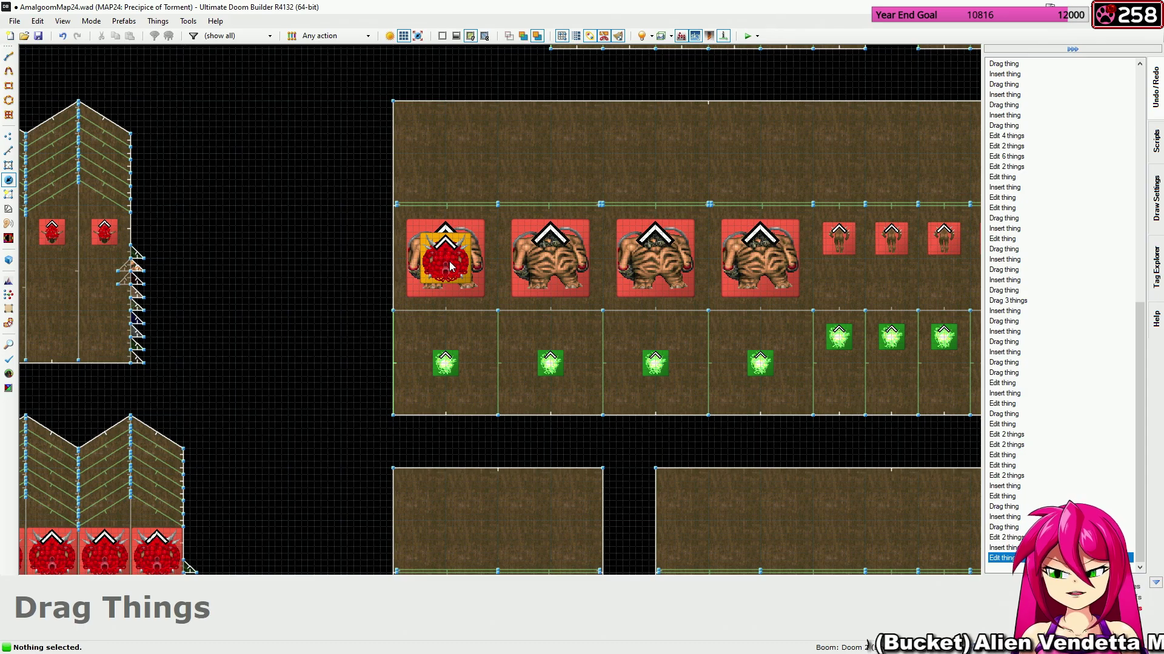
drag(451, 266, 342, 274)
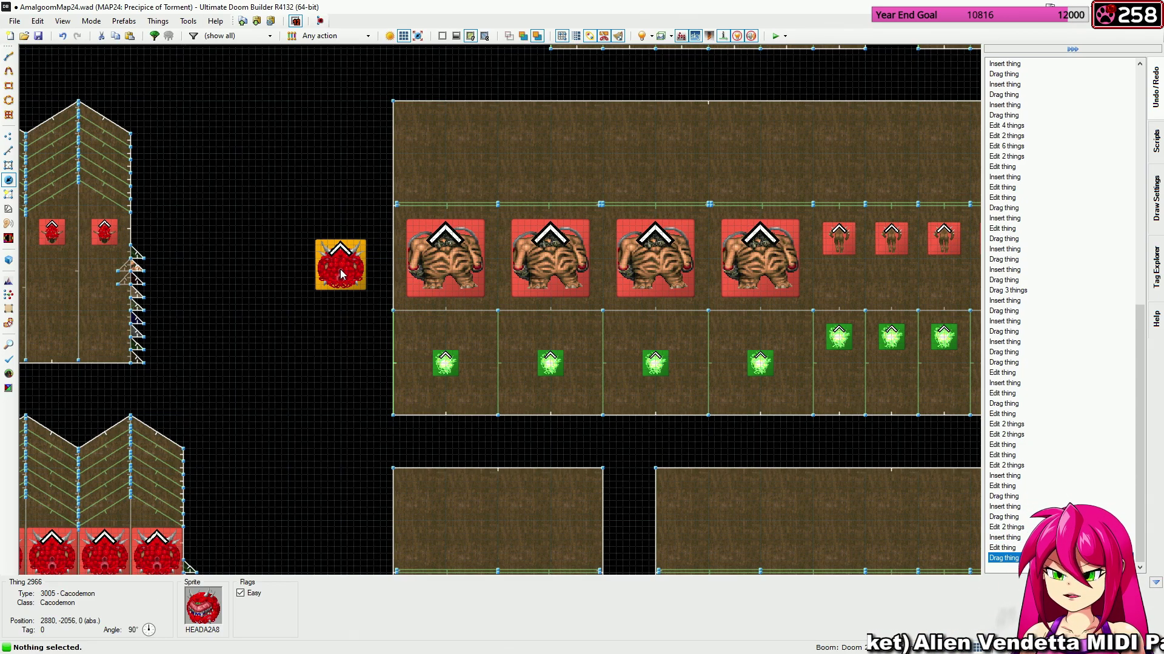
Change the Easy-only Cacodemon to an Imp and place one such Imp on each of the two westernmost Mancubi.
right_click(341, 275)
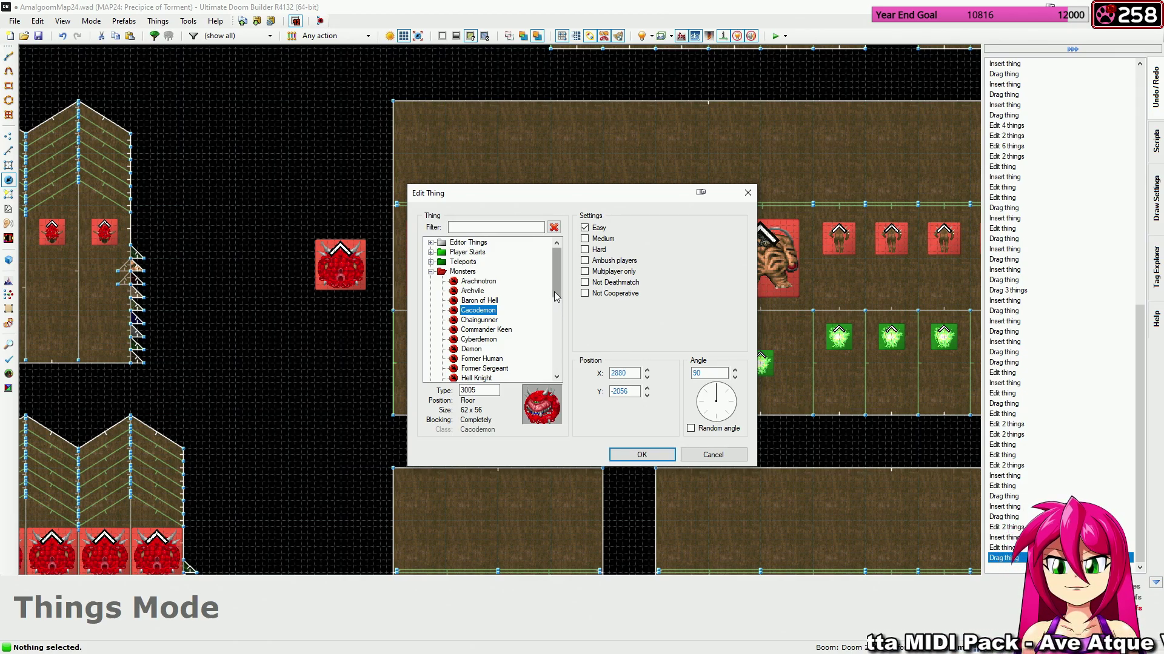
drag(555, 283, 555, 299)
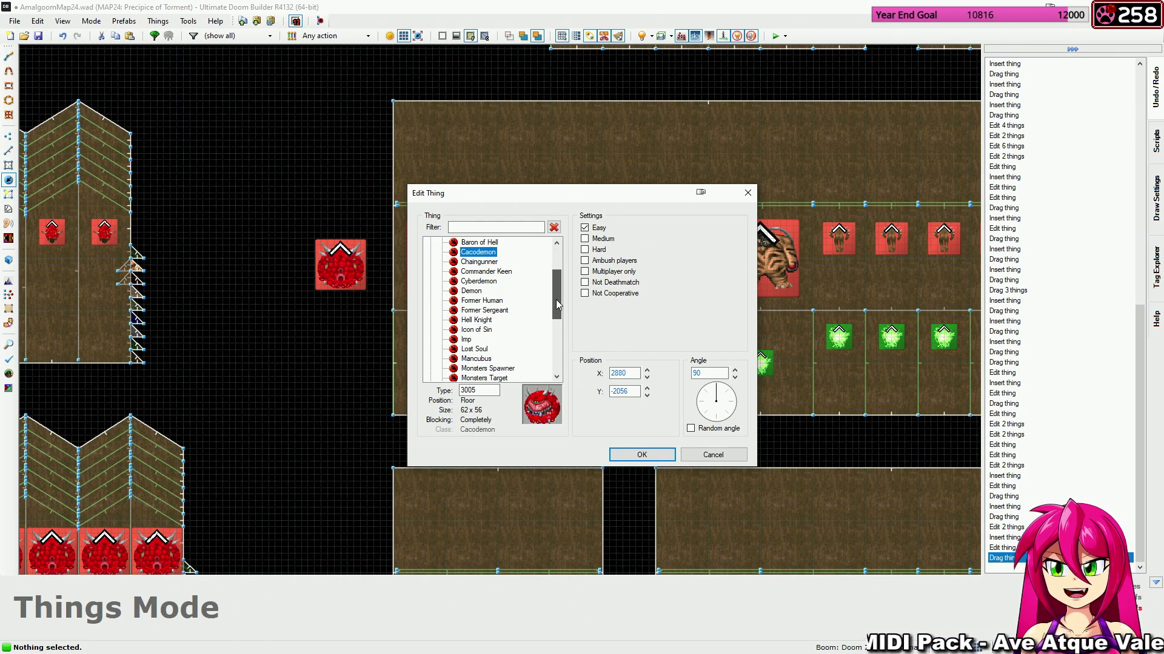
click(467, 340)
click(642, 455)
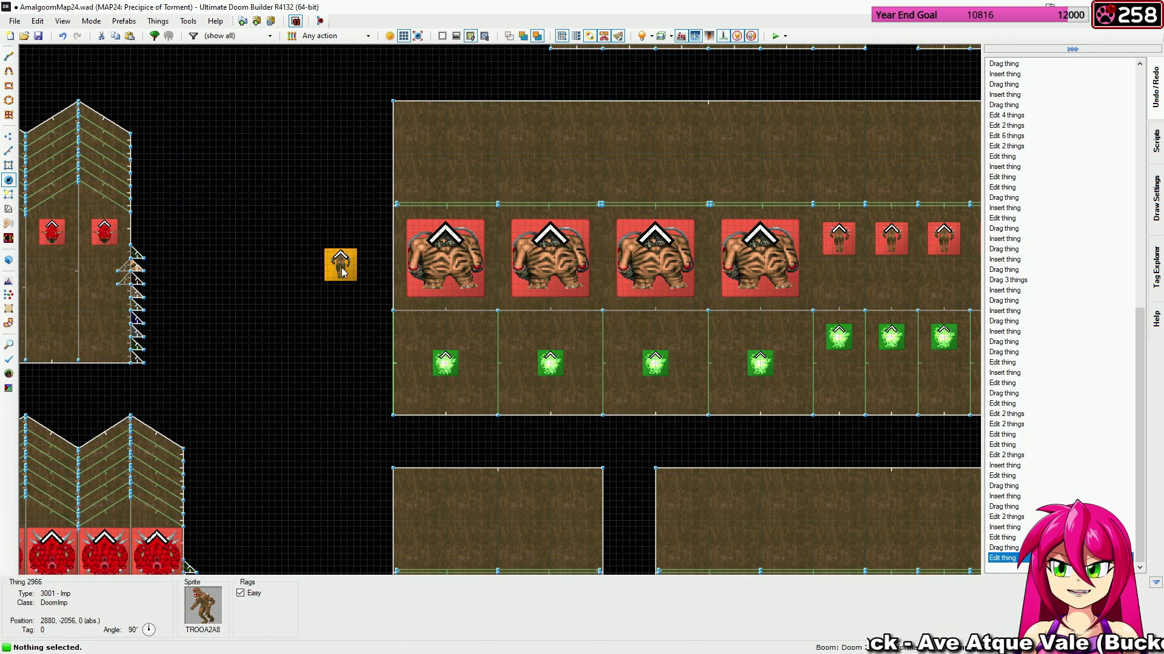
drag(347, 275, 439, 267)
right_drag(437, 264, 449, 264)
right_drag(332, 277, 544, 257)
drag(546, 262, 548, 261)
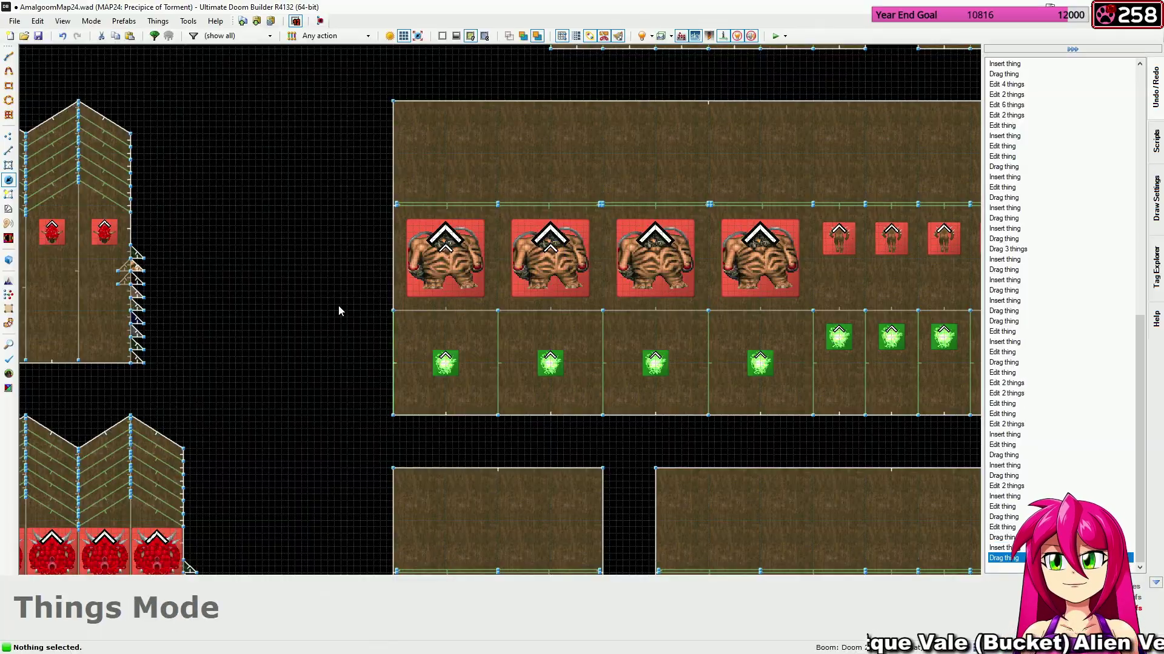
Trace the red teleport platforms in the northern green area to the four-Mancubus closet and examine where its teleport lines lead.
scroll(338, 304, down, 8)
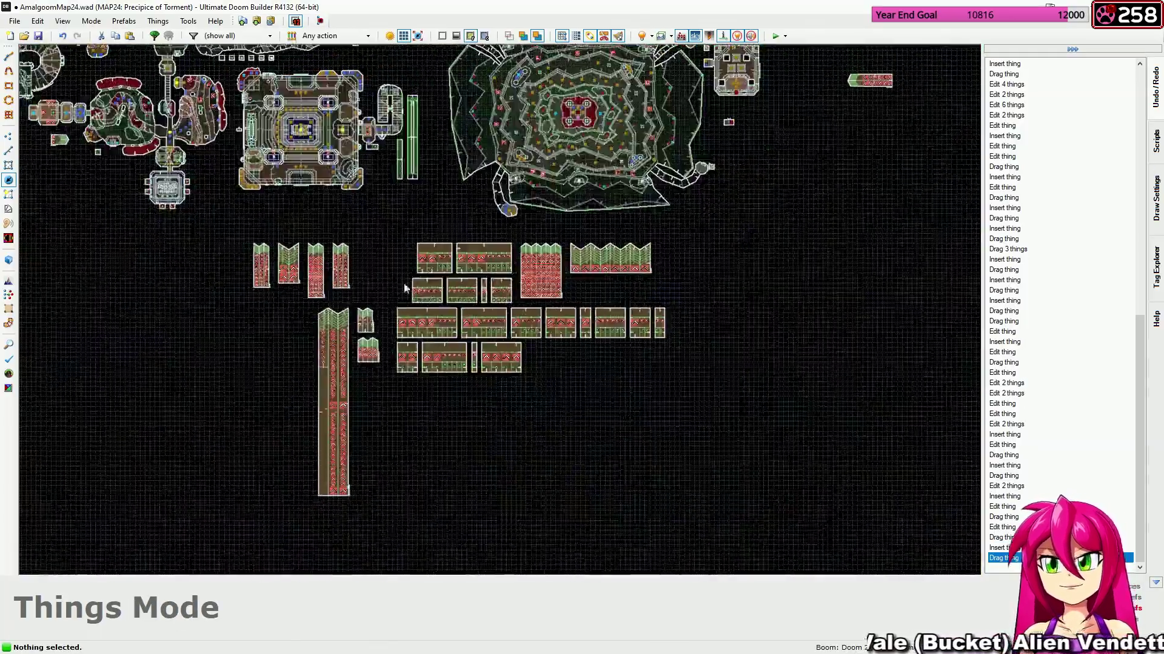
middle_drag(315, 115, 509, 366)
middle_drag(412, 109, 477, 337)
middle_drag(415, 149, 435, 340)
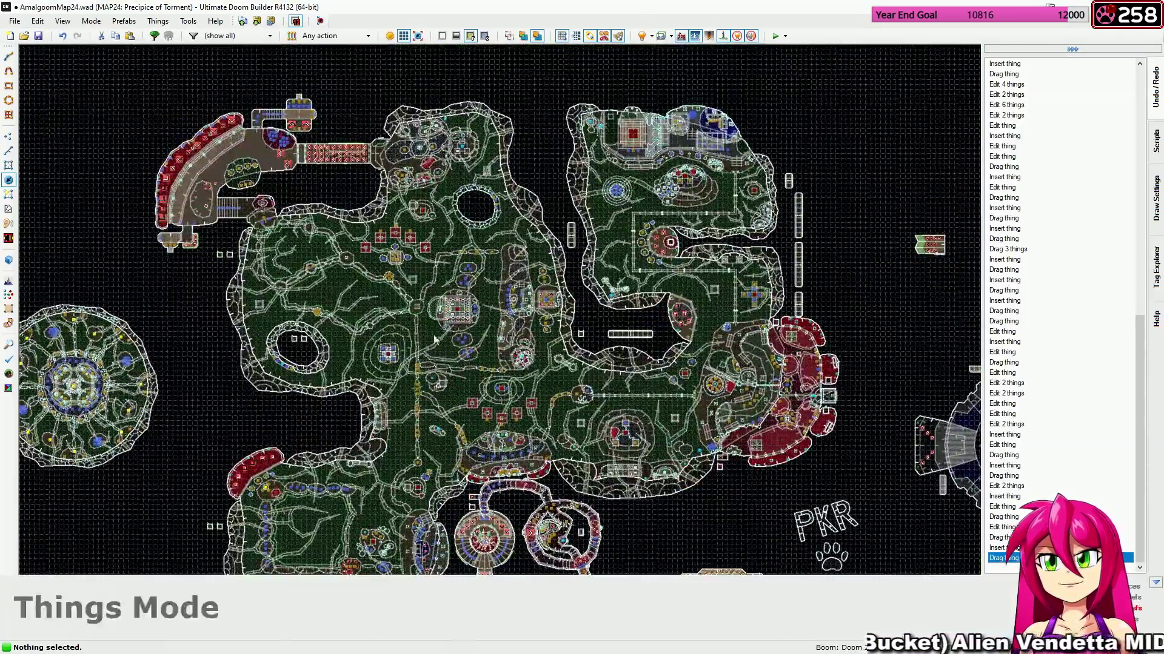
scroll(398, 243, up, 4)
key(s)
scroll(400, 159, down, 8)
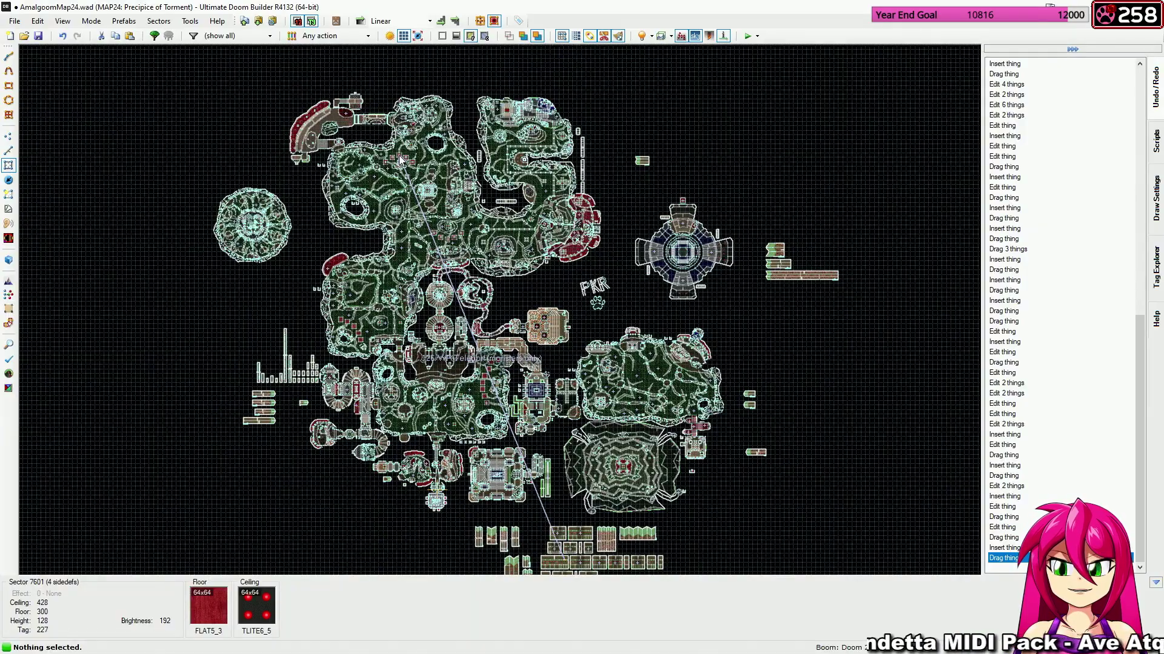
middle_drag(400, 159, 381, 121)
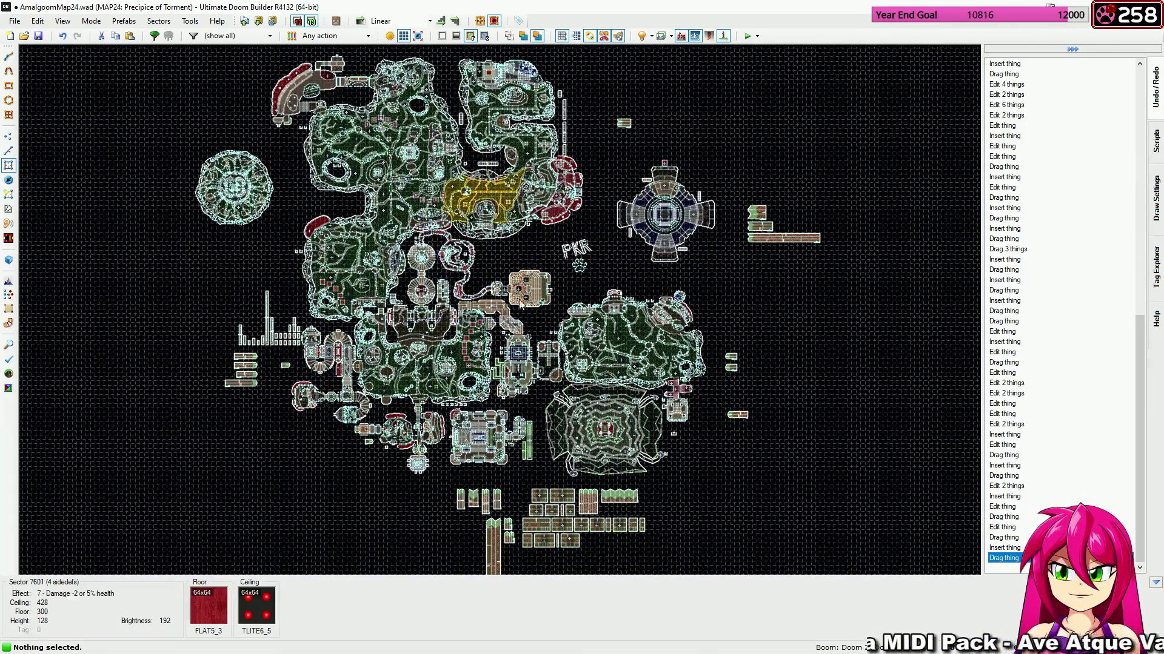
scroll(555, 533, up, 8)
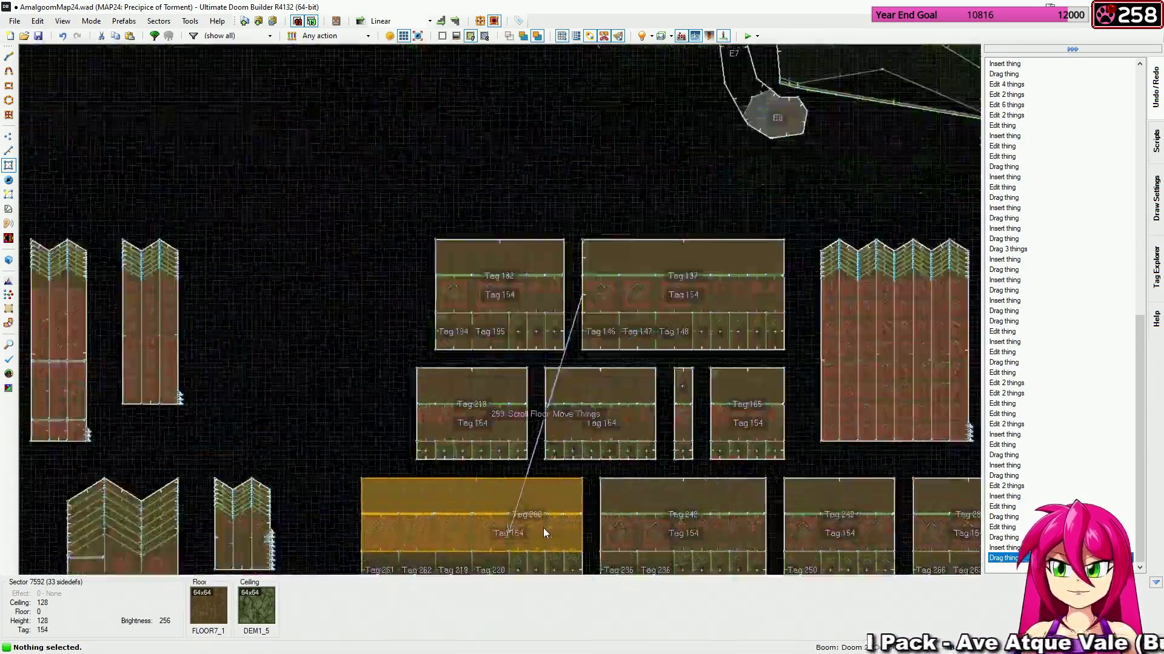
scroll(534, 385, up, 3)
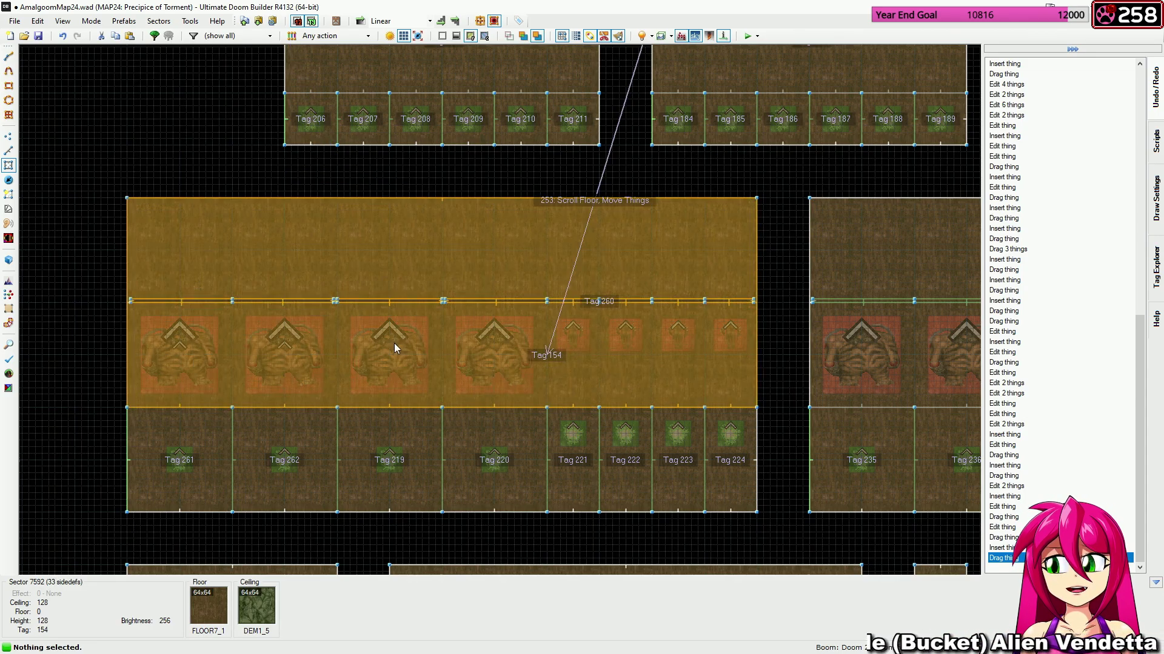
key(l)
scroll(394, 314, down, 6)
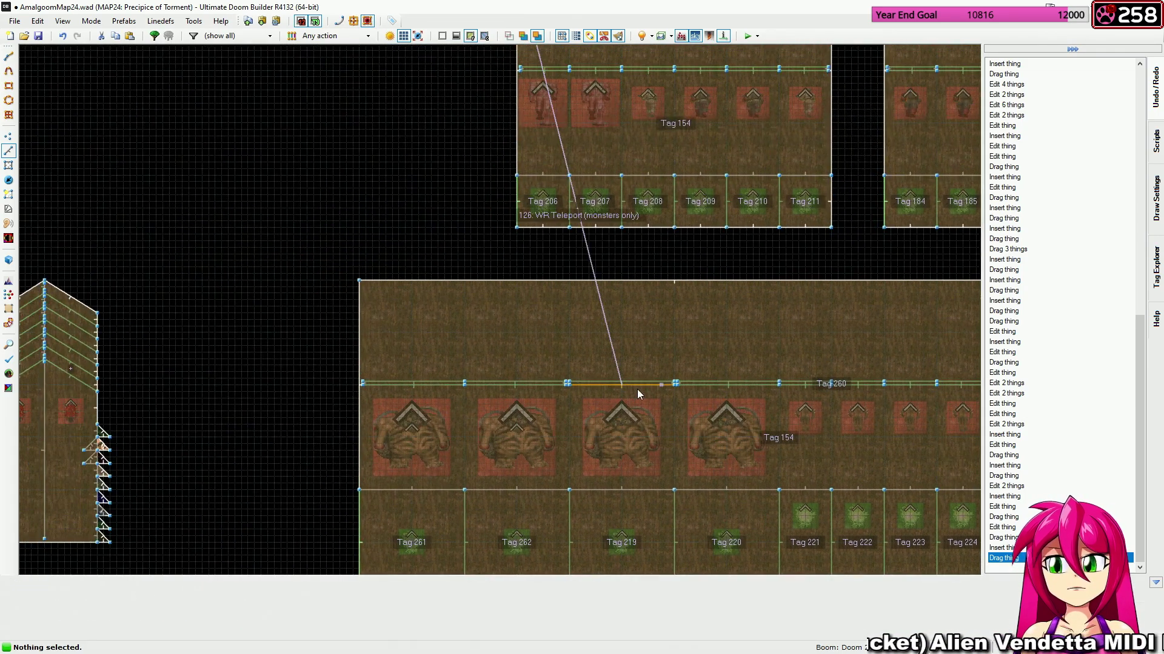
scroll(638, 392, down, 8)
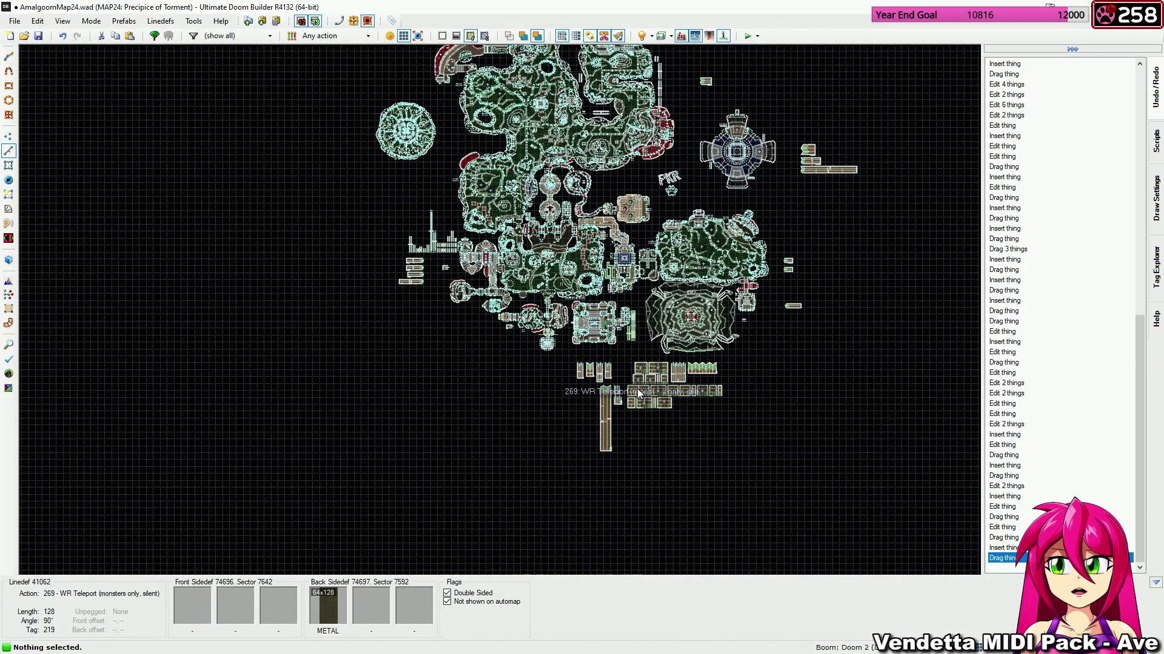
scroll(637, 391, up, 10)
Disable Medium for the third Mancubus from the west in the four-Mancubus closet, and remove the fourth from Easy.
key(t)
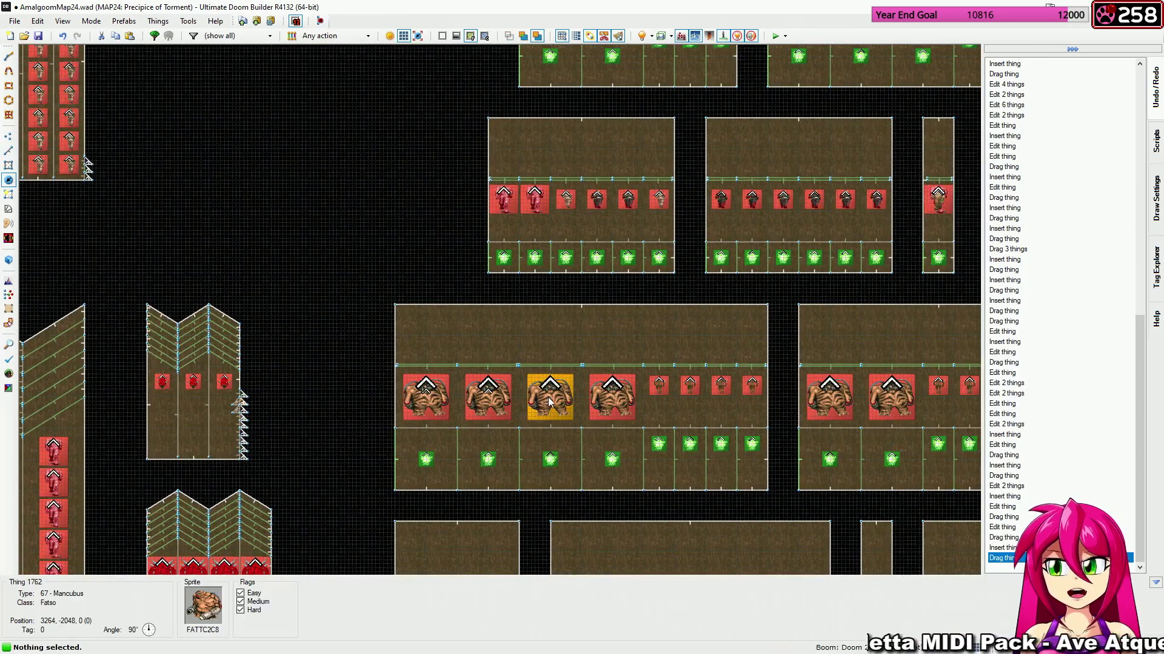
right_click(545, 391)
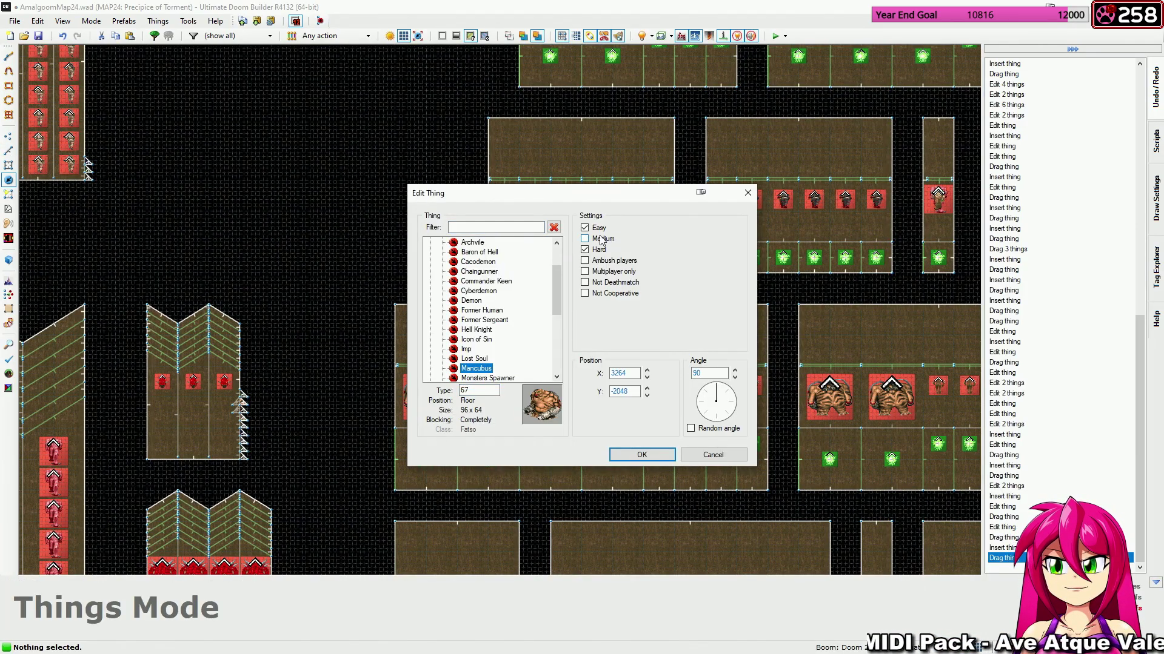
click(641, 454)
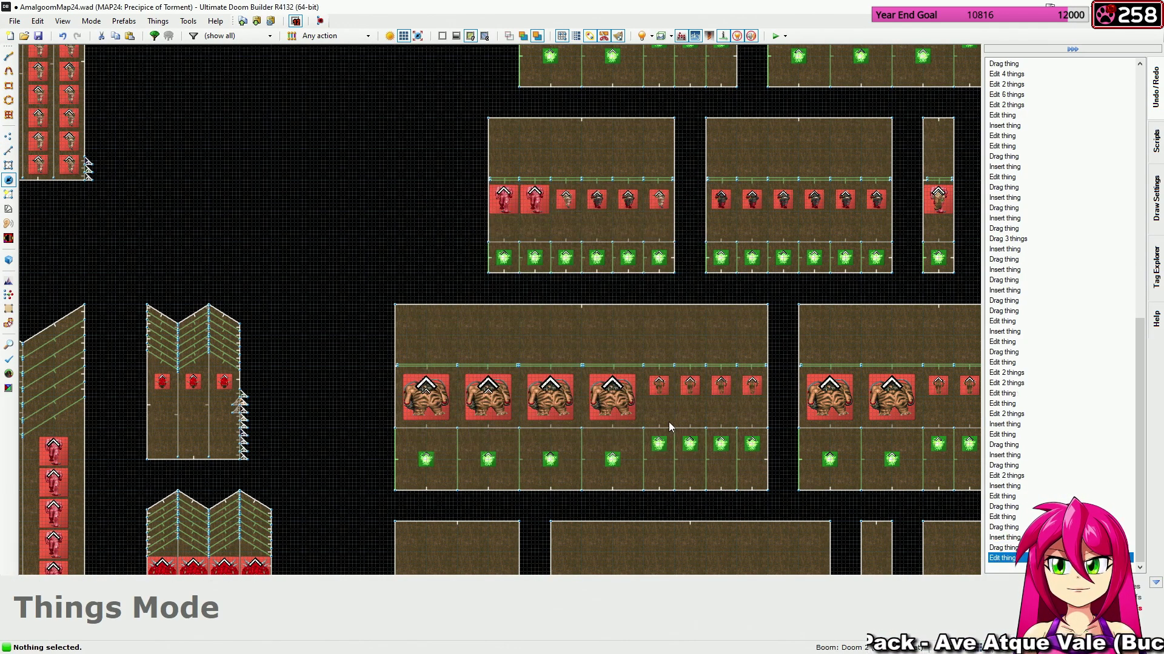
scroll(533, 393, up, 3)
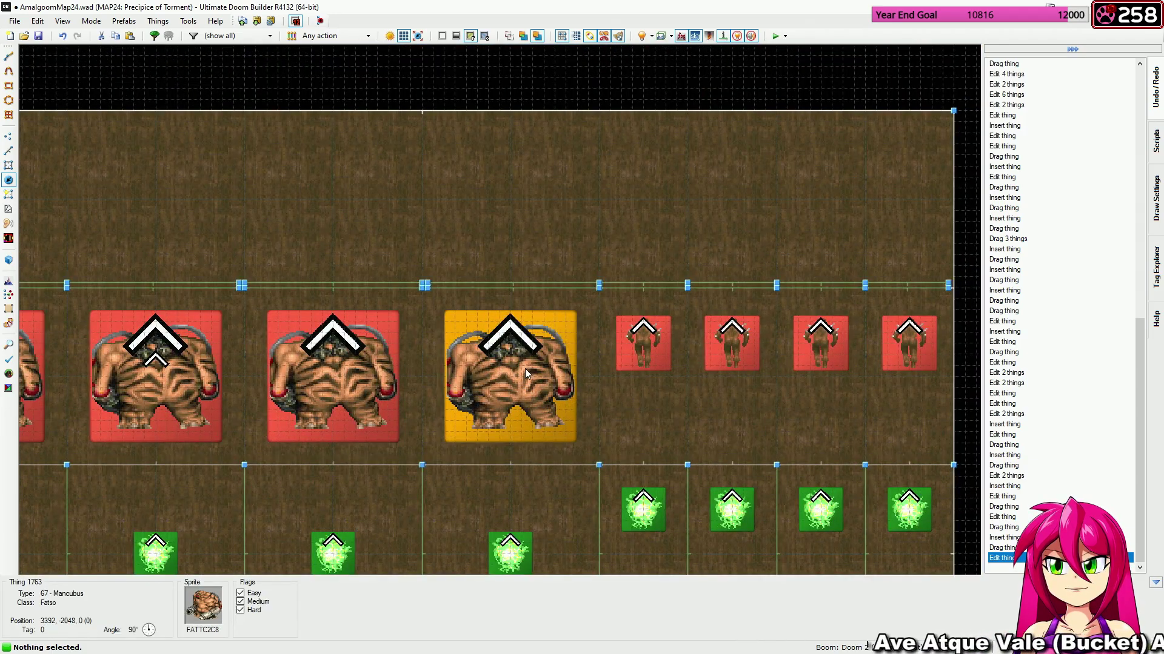
right_click(526, 366)
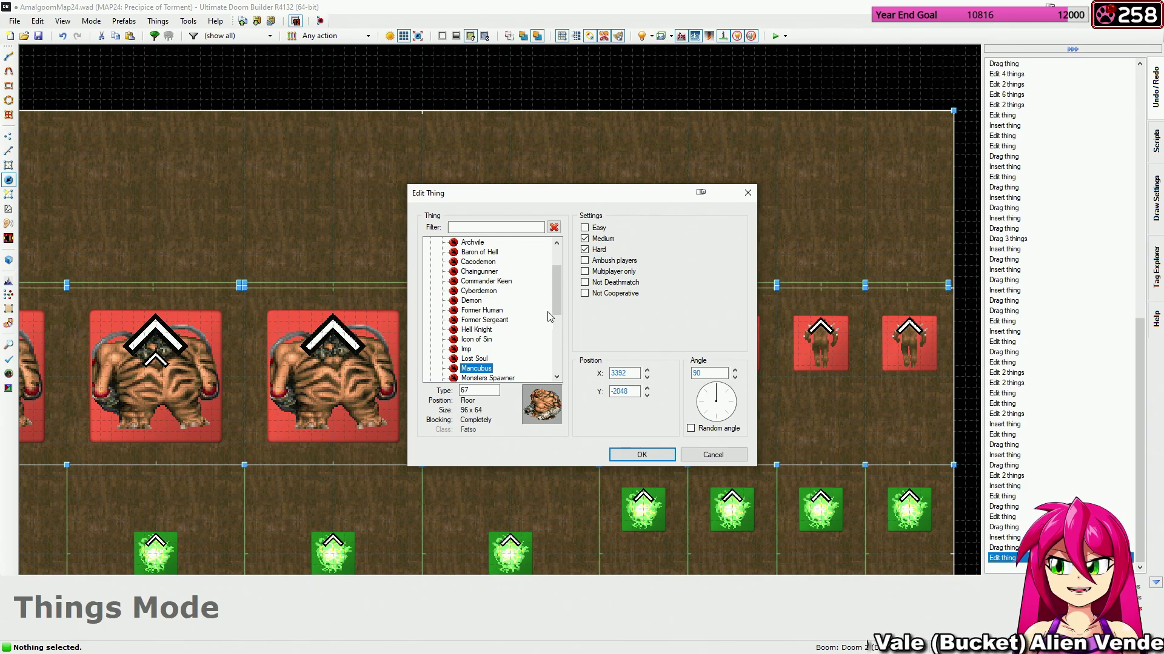
click(637, 454)
Insert a substitute monster above the easternmost Mancubus in the closet, change it to an Imp, and place it on that Mancubus.
right_click(528, 230)
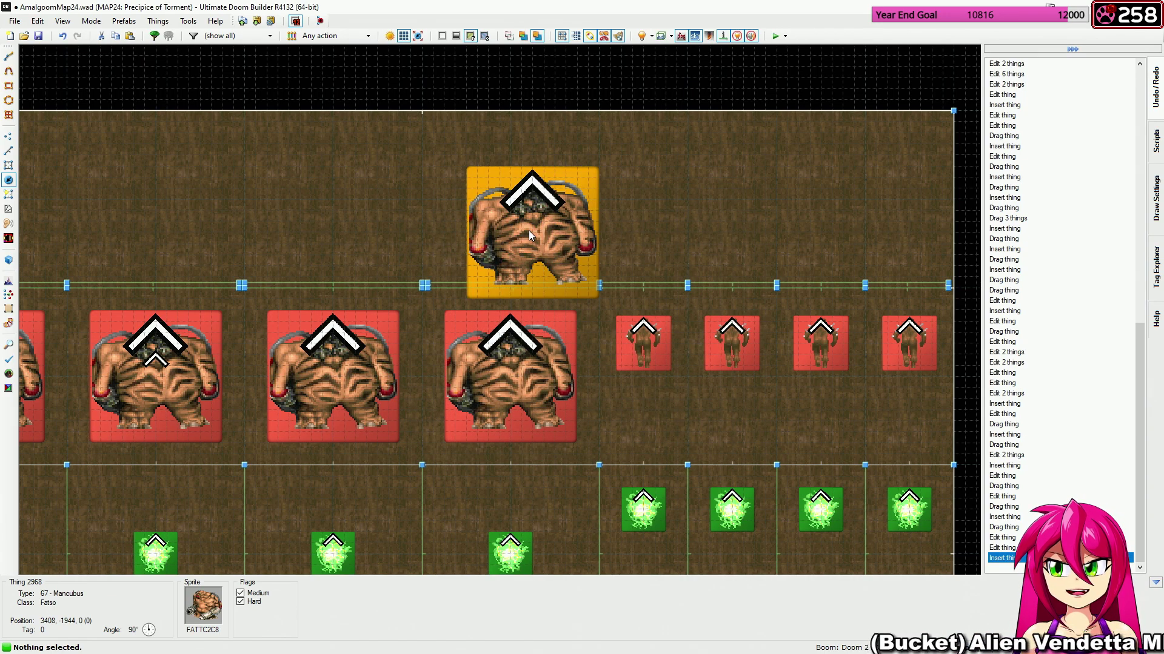
right_click(521, 244)
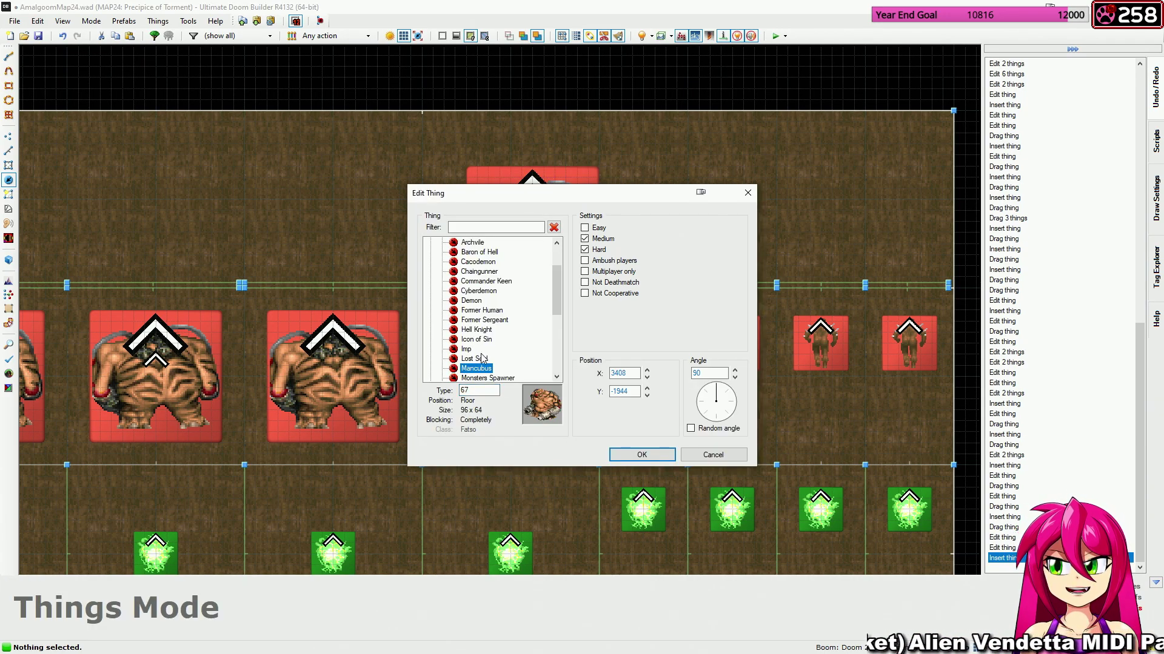
click(473, 359)
click(467, 350)
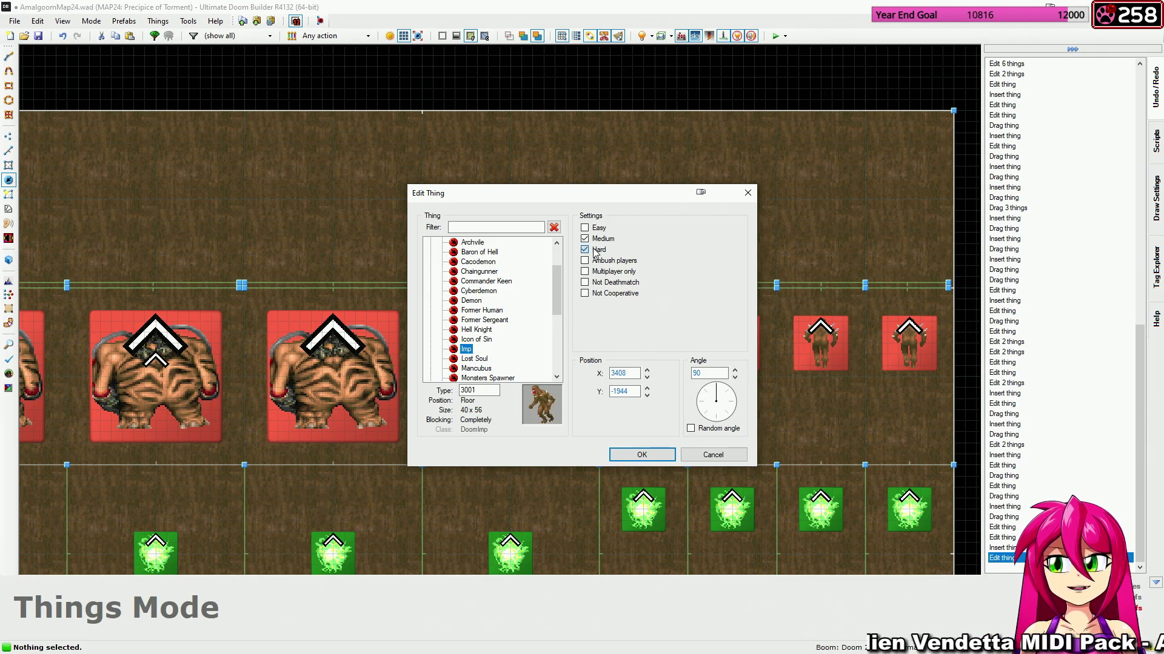
click(618, 453)
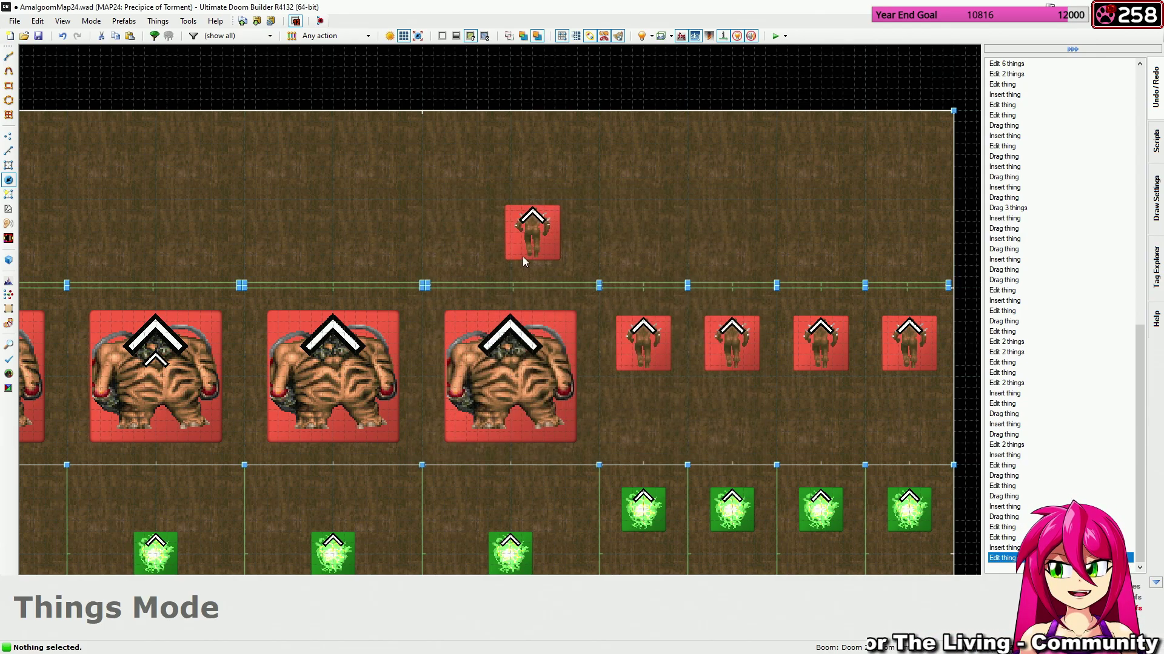
drag(523, 253, 506, 388)
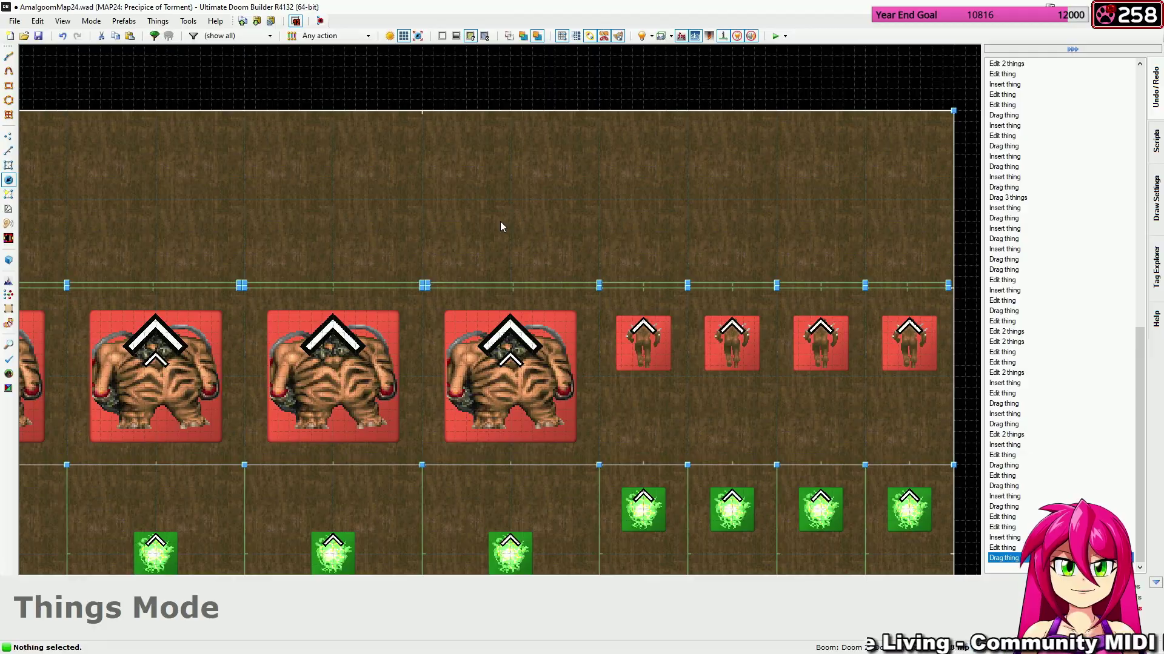
Examine the group of five red platforms in the northern green area and follow their teleport links to the southern monster closets.
scroll(500, 221, down, 3)
scroll(508, 230, down, 5)
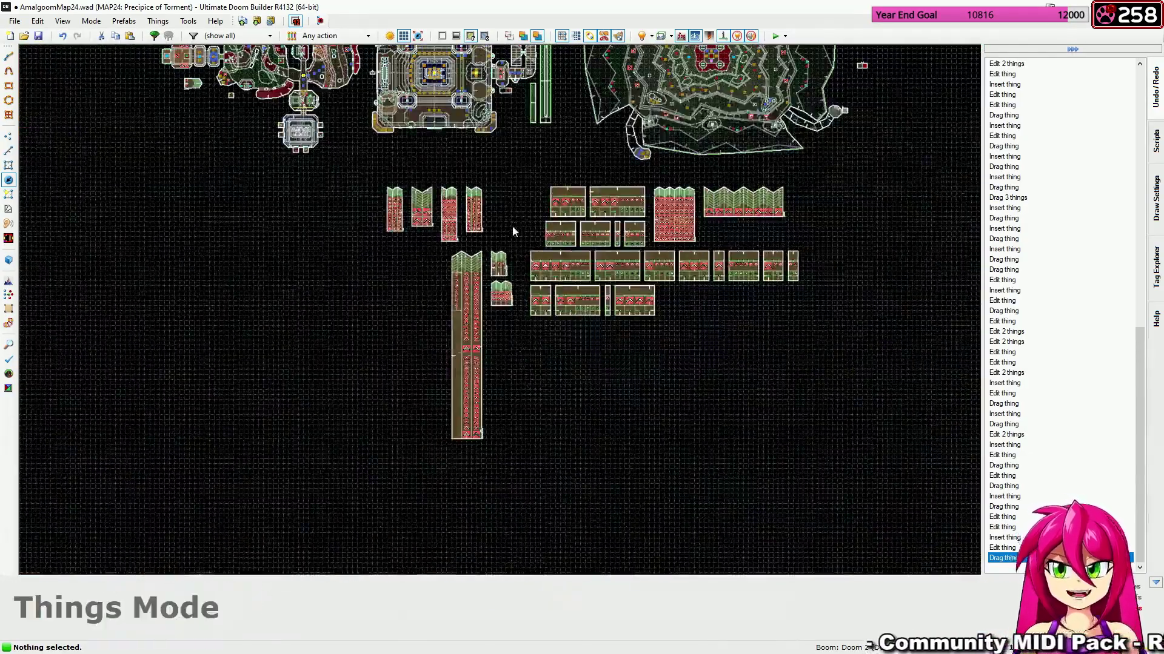
middle_drag(516, 151, 601, 480)
middle_drag(502, 291, 581, 478)
middle_drag(478, 242, 582, 398)
middle_drag(533, 194, 440, 342)
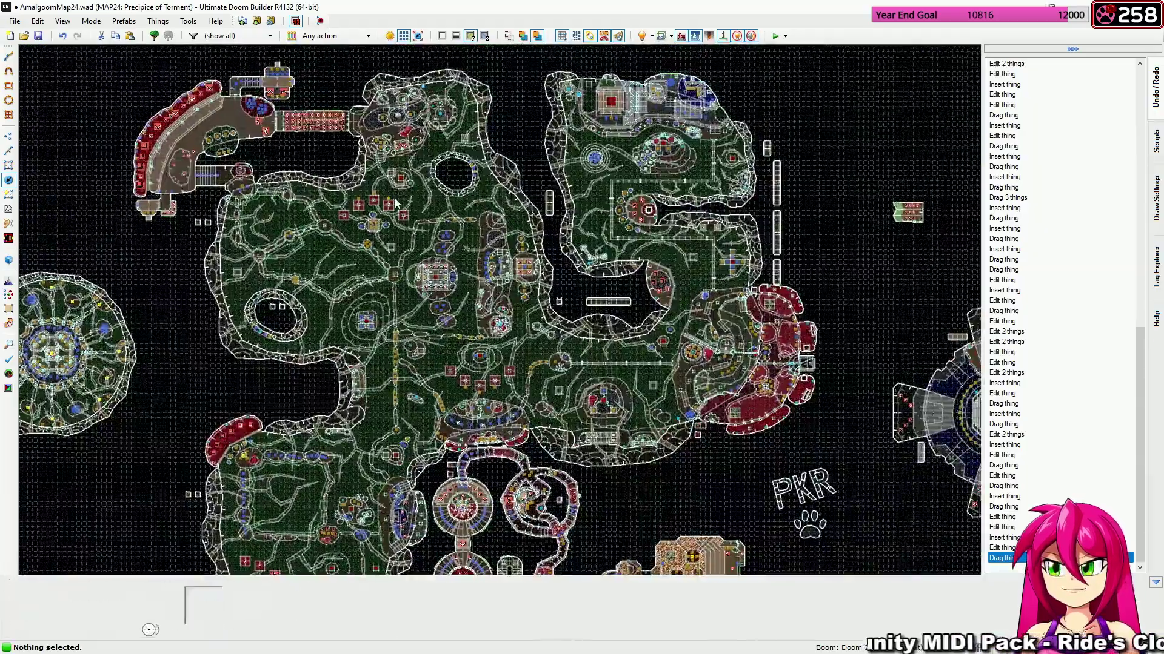
middle_drag(411, 151, 505, 212)
scroll(504, 211, up, 4)
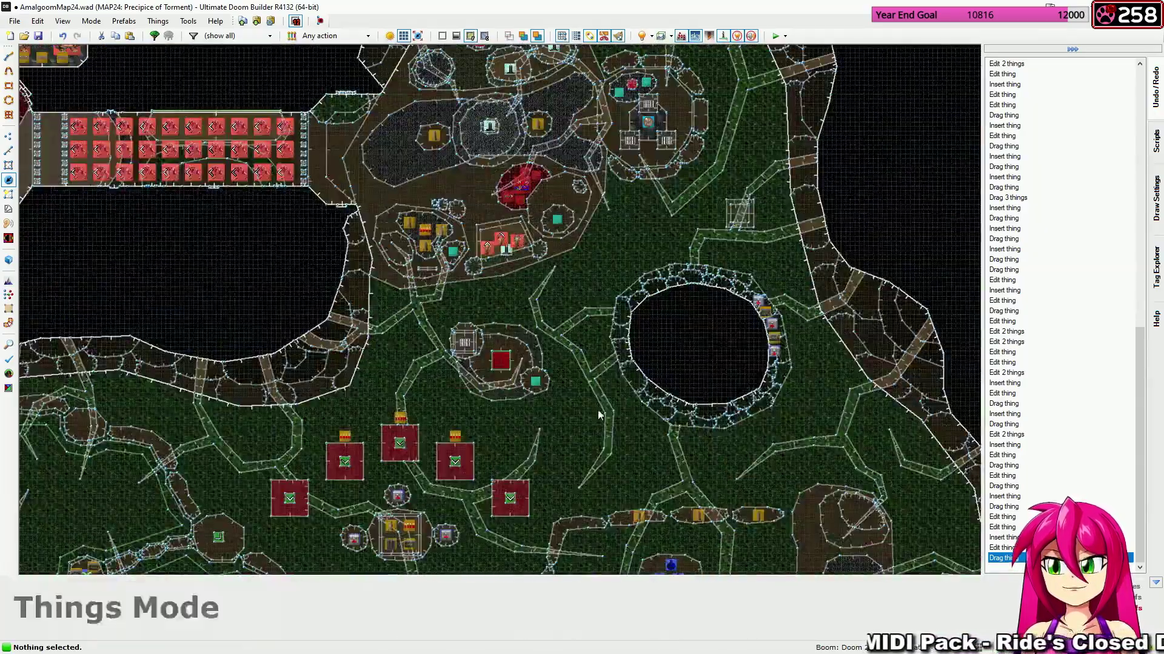
middle_drag(598, 406, 520, 220)
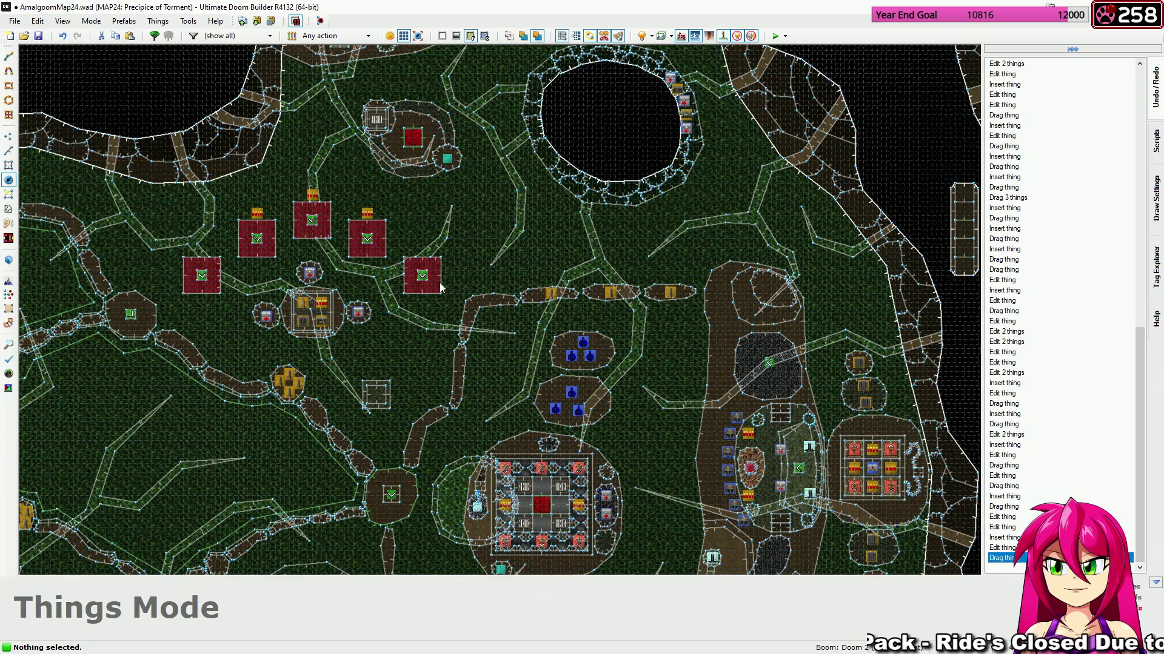
key(s)
scroll(430, 285, down, 8)
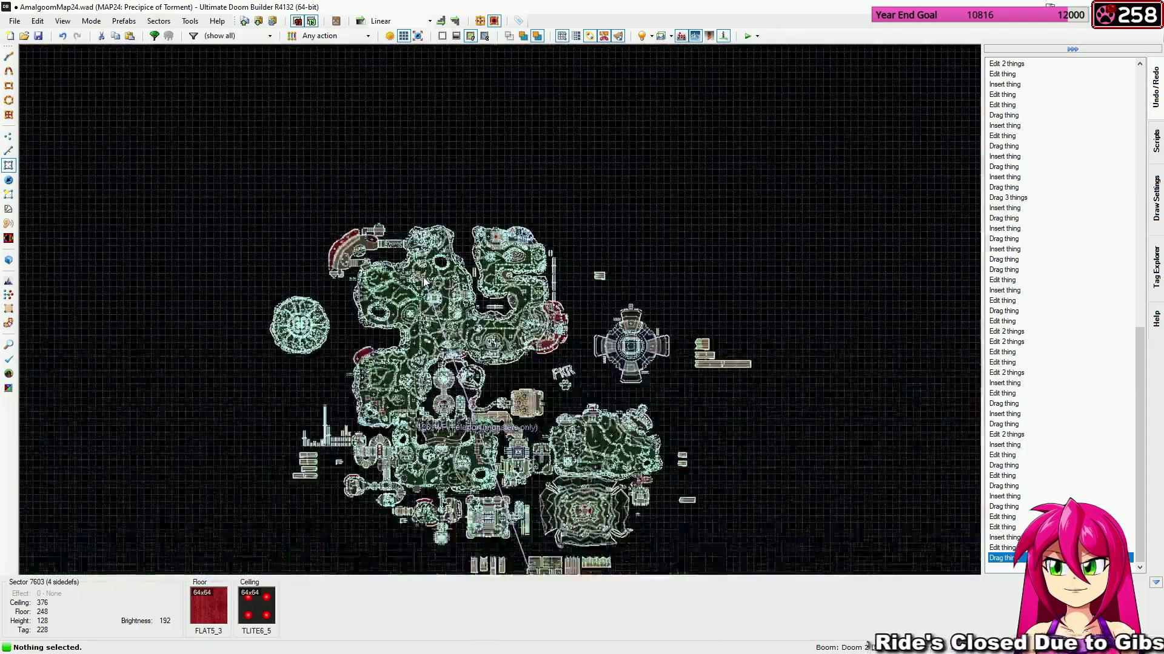
scroll(423, 280, down, 2)
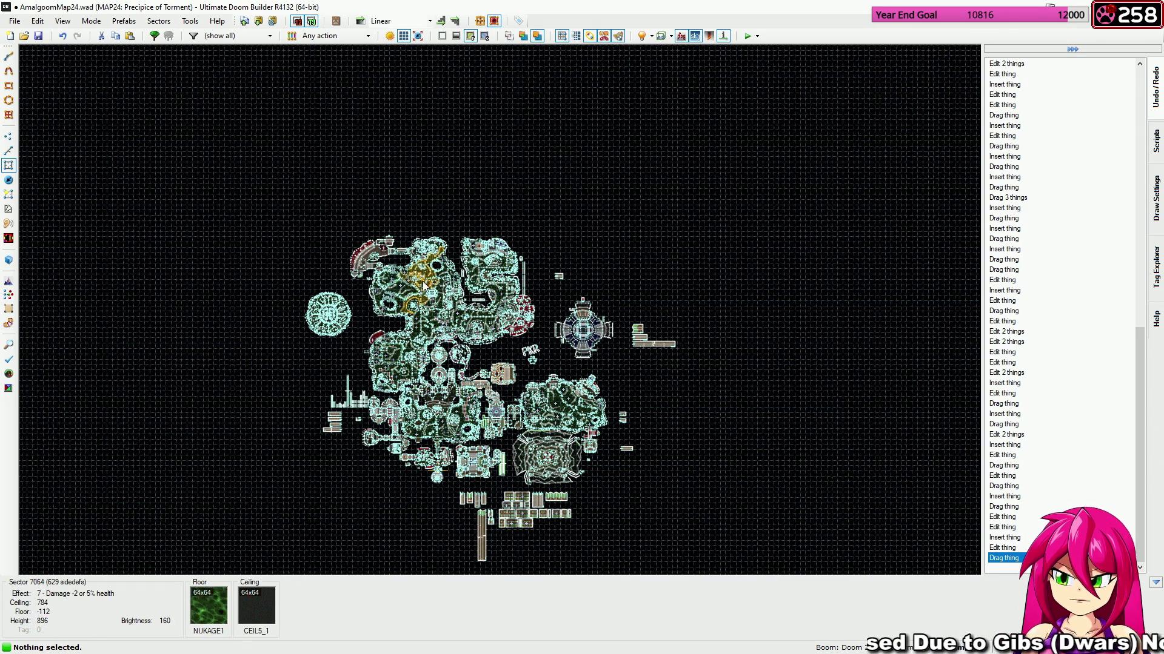
scroll(423, 279, up, 3)
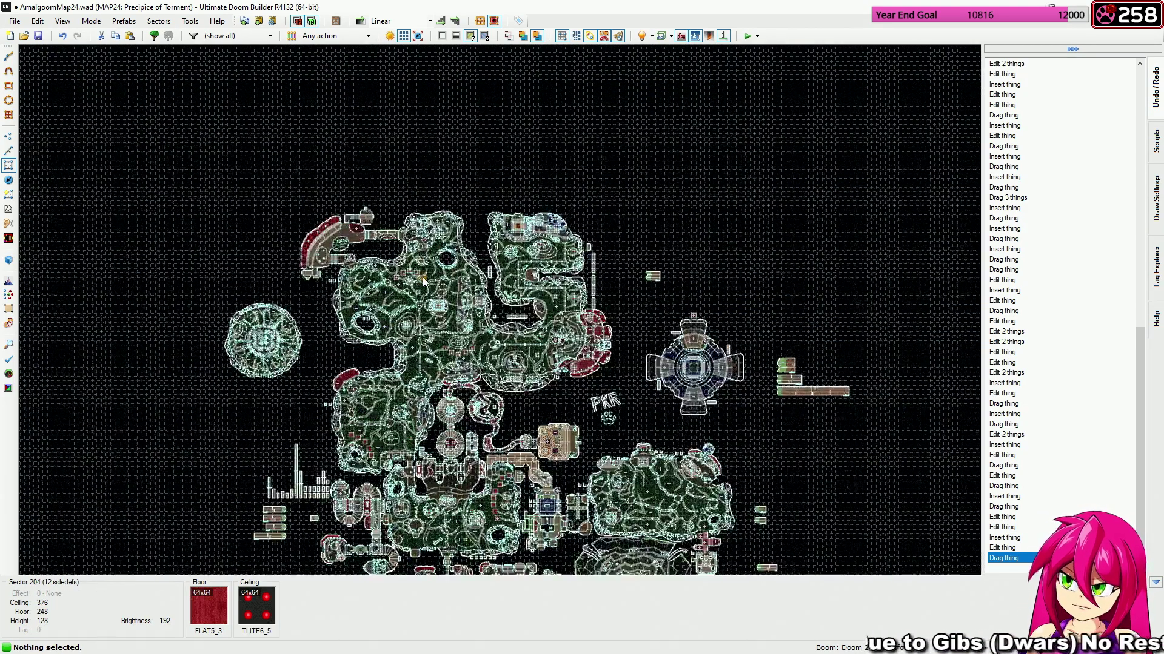
middle_drag(575, 477, 581, 254)
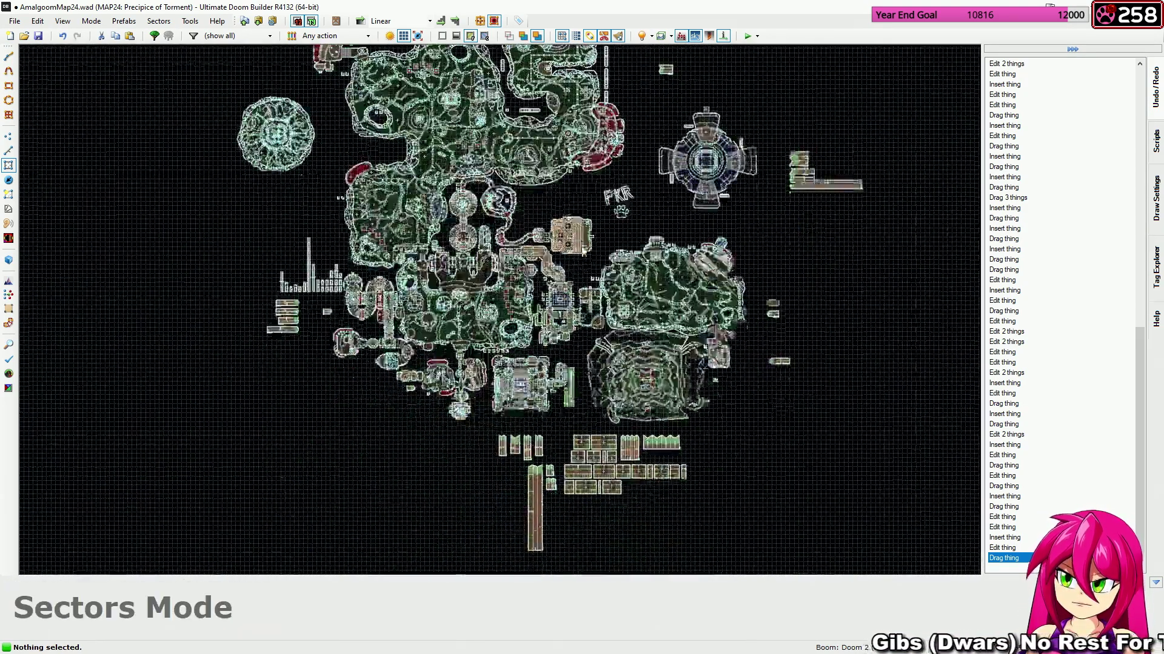
scroll(587, 430, up, 9)
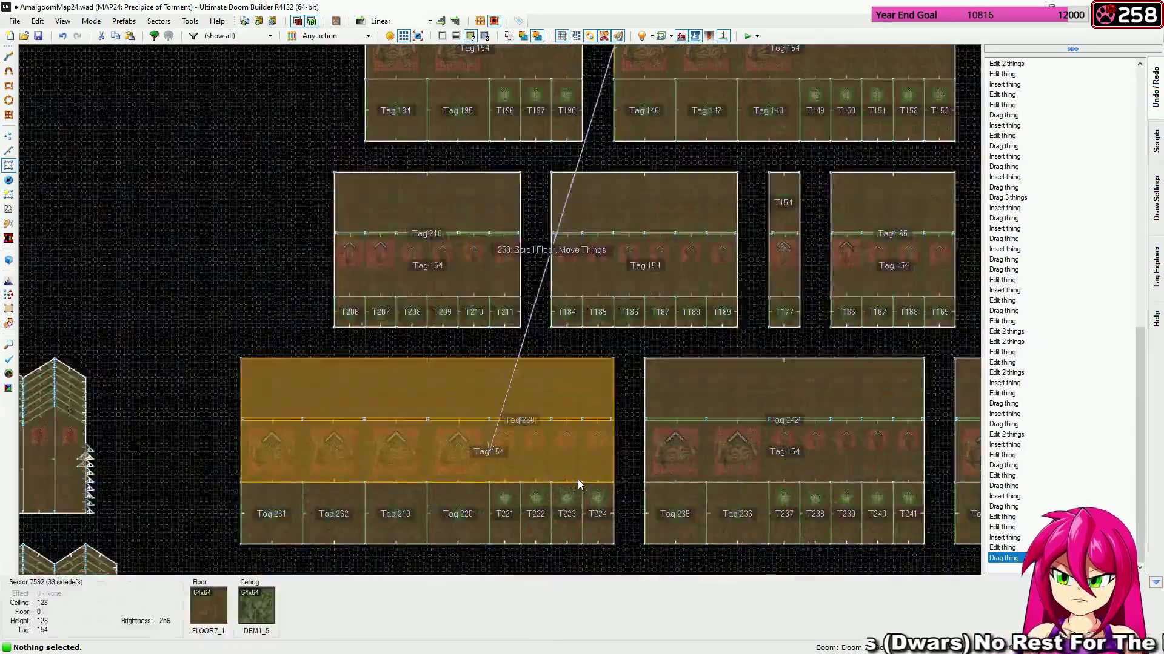
Check the teleport line of the easternmost Mancubus in the four-Mancubus closet and compare the closet's links with the northern green area's platforms.
middle_drag(506, 470, 642, 433)
key(l)
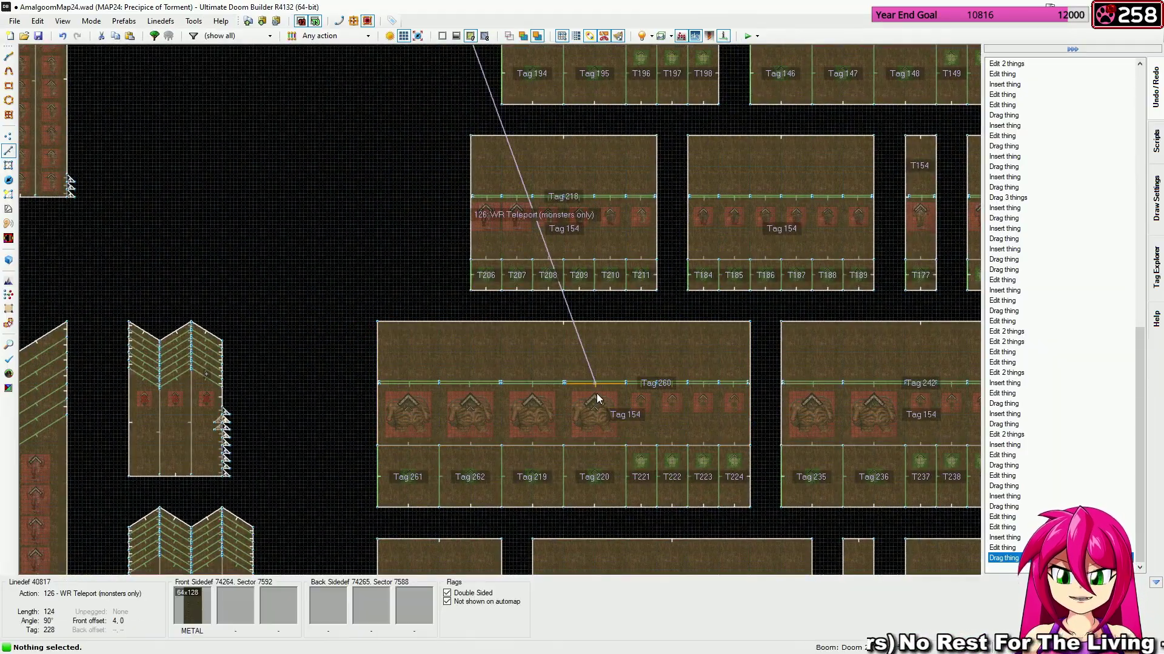
scroll(597, 394, down, 8)
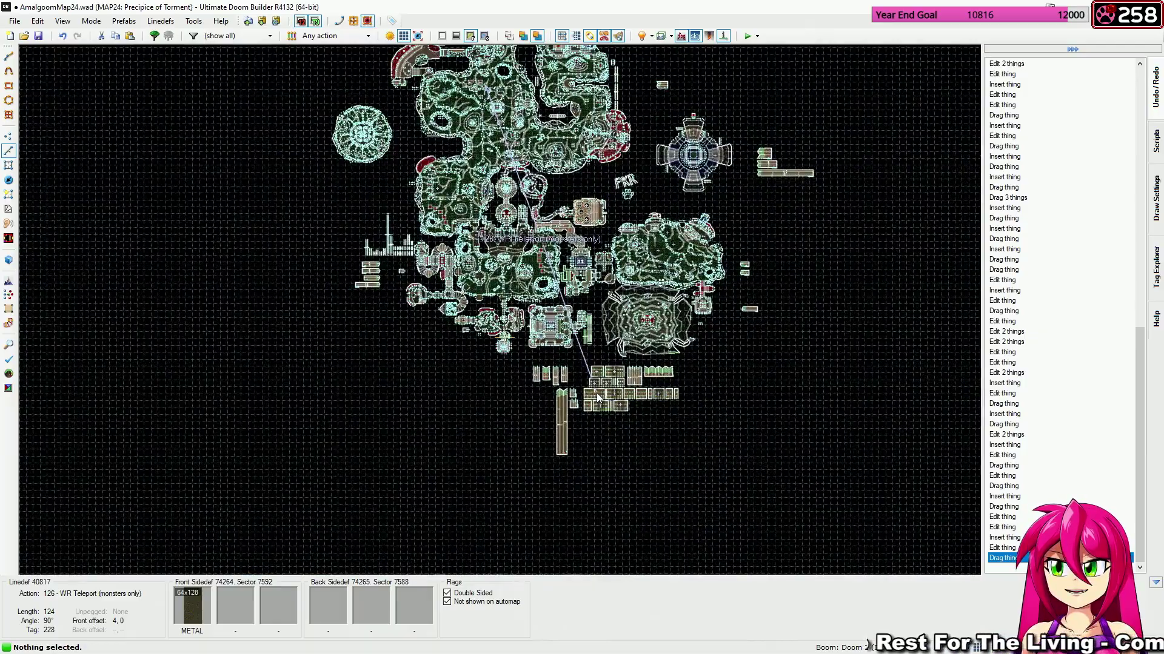
scroll(597, 397, up, 5)
scroll(582, 397, down, 4)
scroll(579, 397, down, 2)
scroll(580, 397, up, 1)
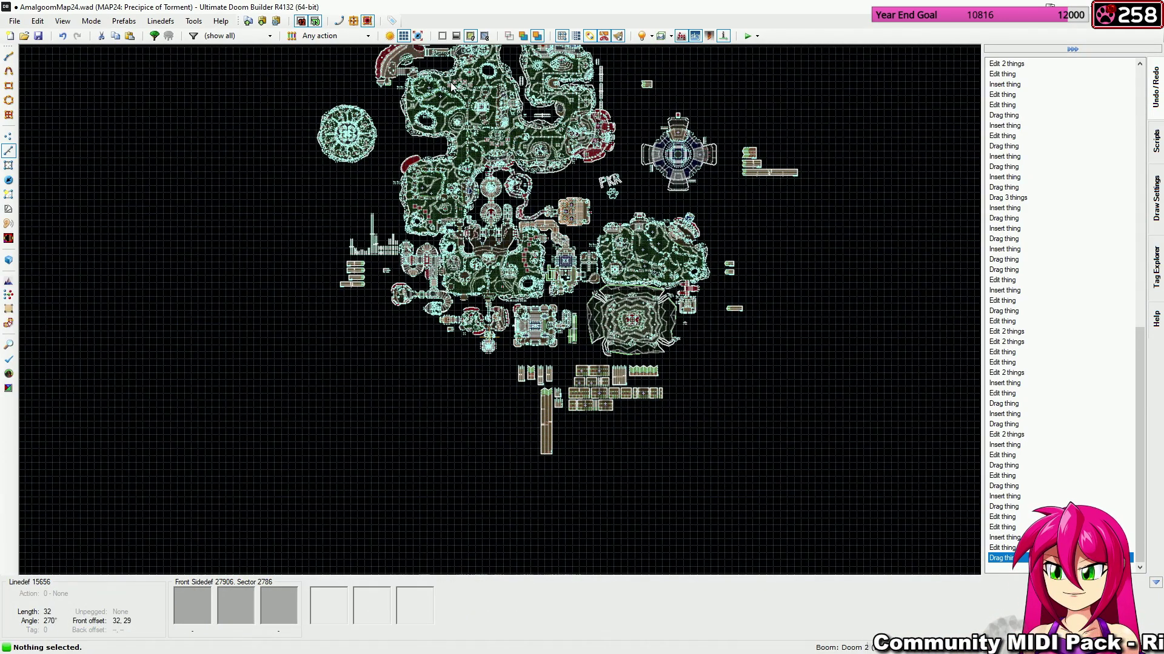
middle_drag(451, 84, 509, 185)
scroll(658, 473, up, 4)
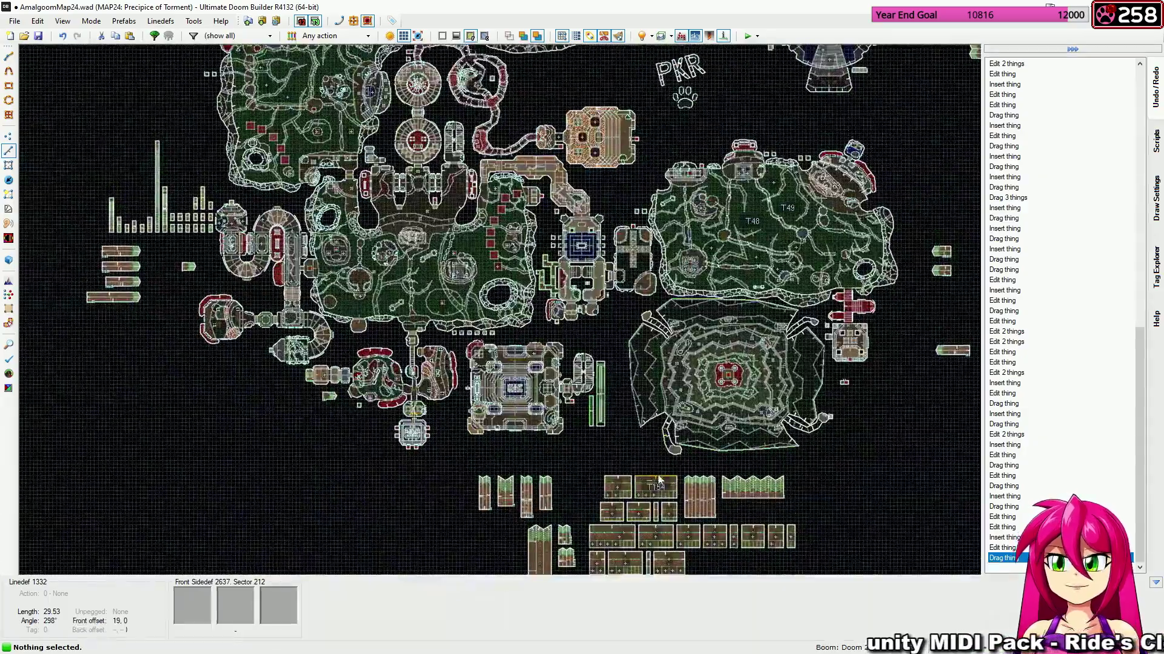
middle_drag(659, 476, 593, 322)
scroll(571, 368, up, 5)
scroll(504, 430, up, 3)
middle_drag(504, 430, 542, 399)
key(t)
key(s)
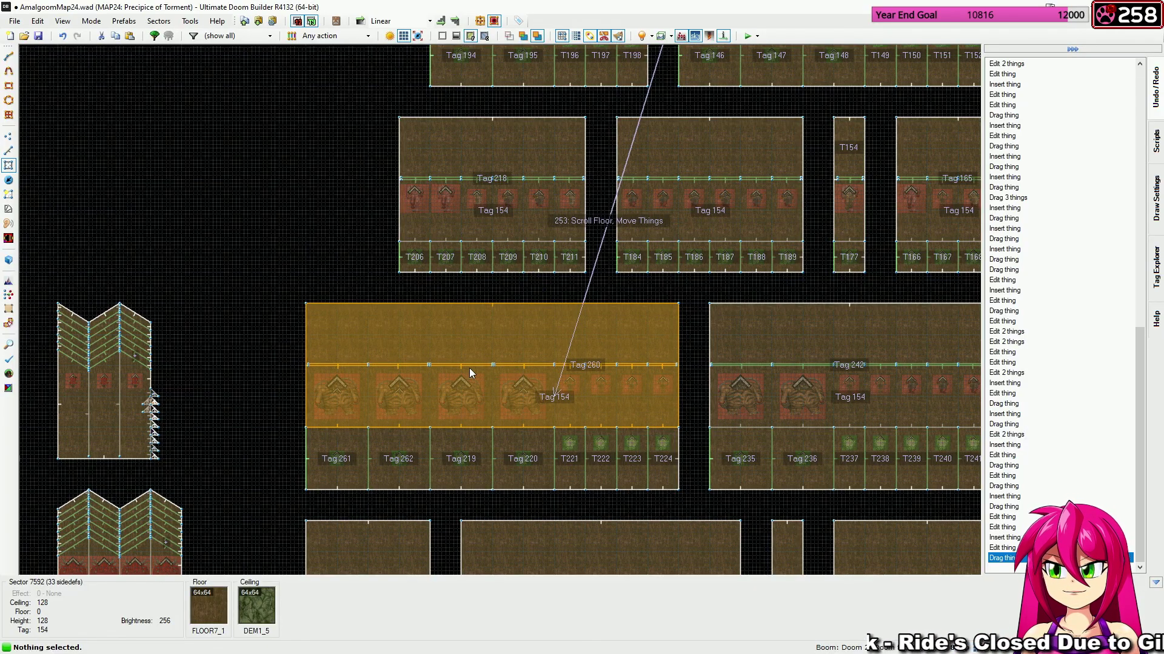
scroll(470, 362, down, 6)
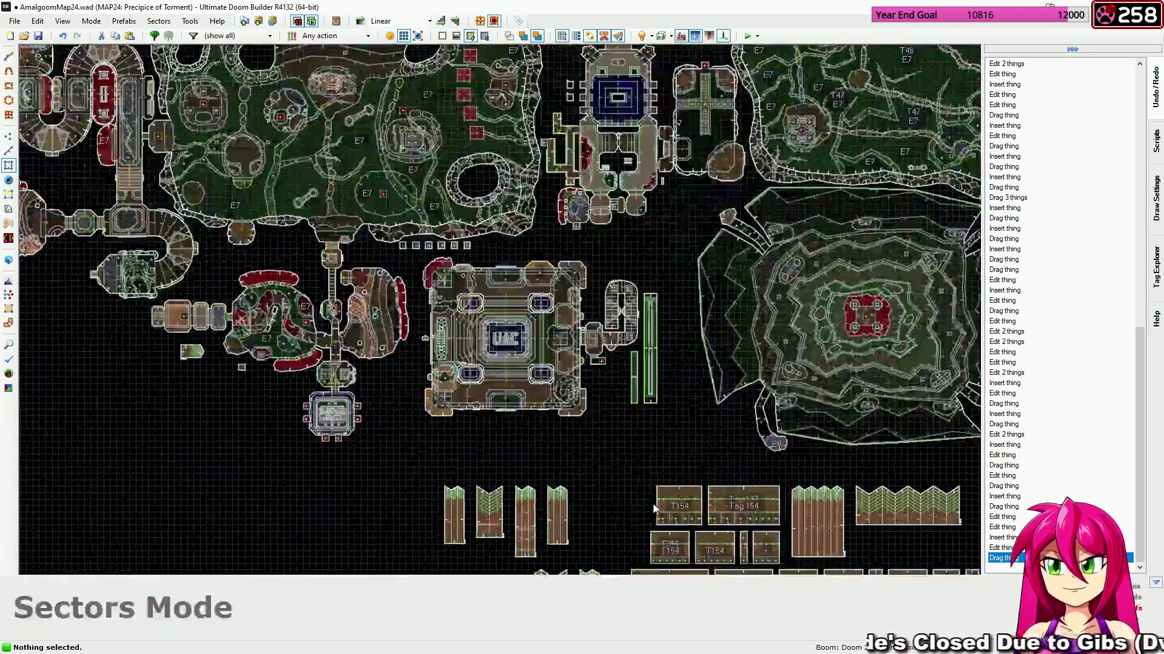
scroll(477, 280, down, 3)
middle_drag(463, 279, 616, 521)
scroll(595, 222, up, 2)
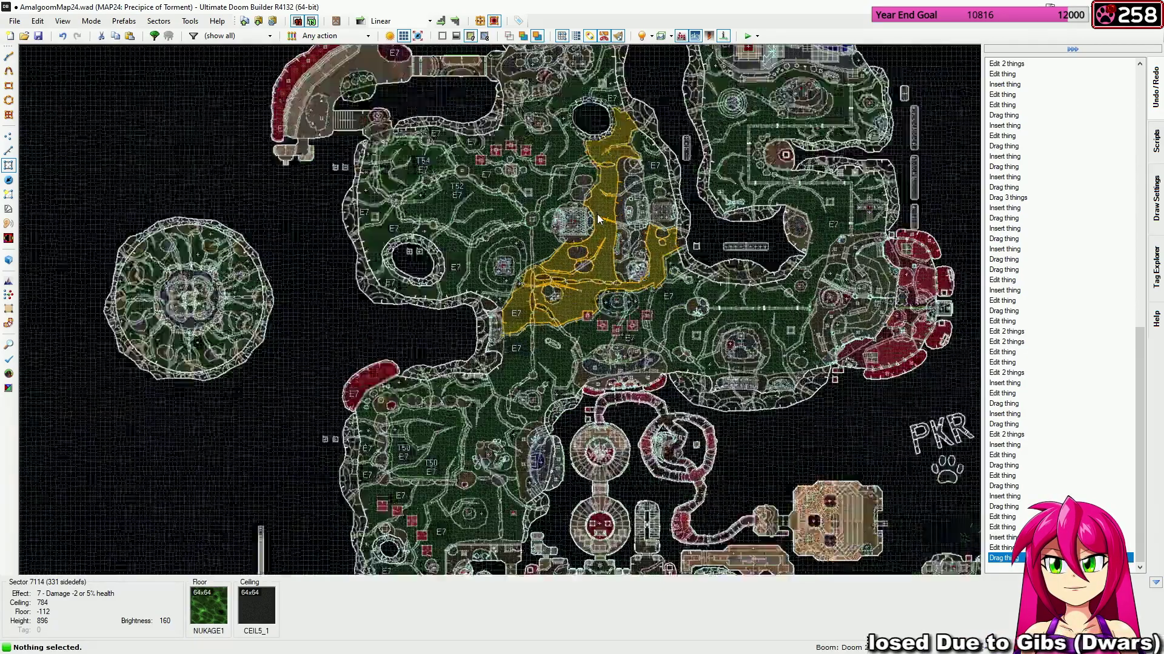
Inspect the Soulsphere enclosure at the south end of the central island and the monsters around it in the 3D view.
scroll(600, 220, up, 5)
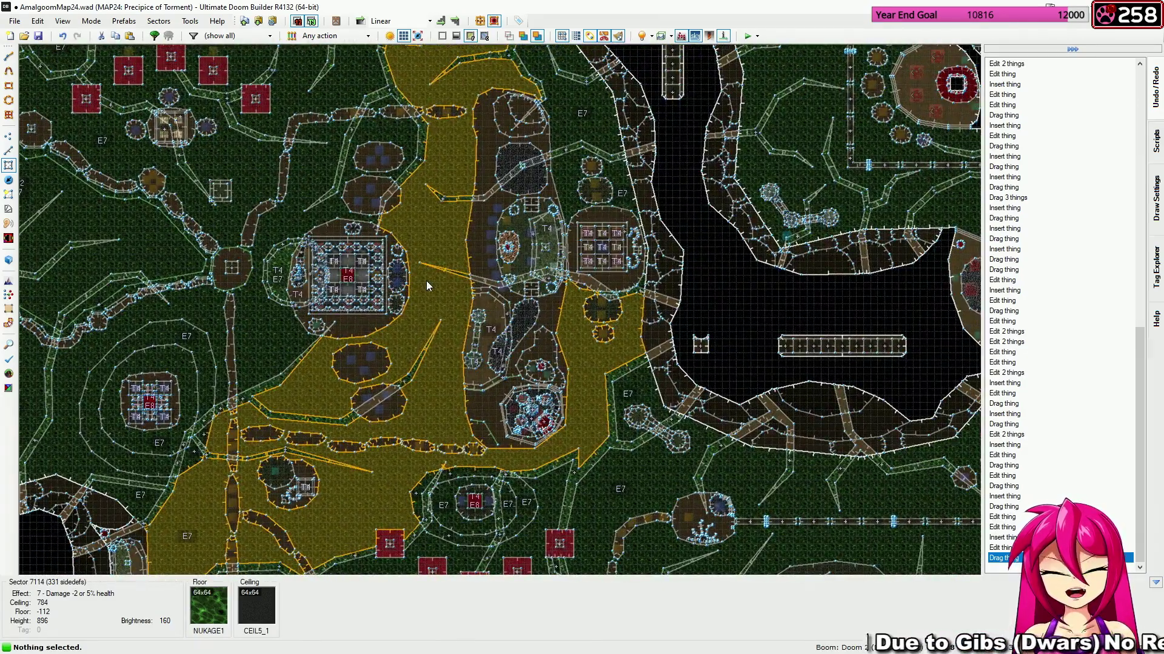
middle_drag(431, 279, 521, 342)
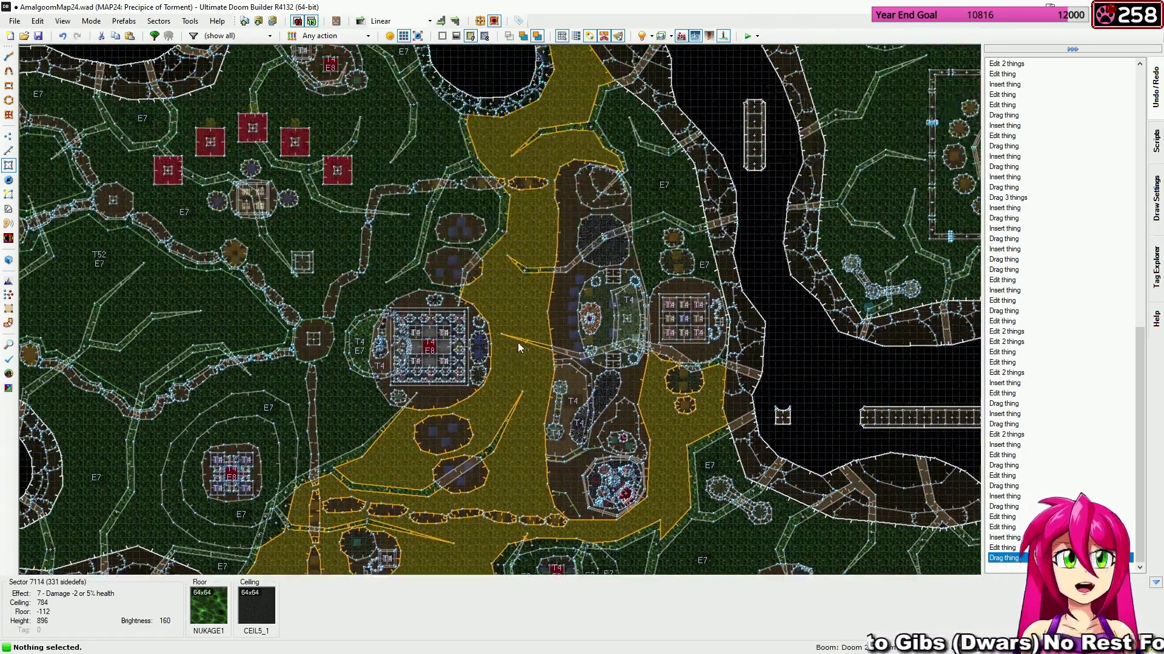
key(t)
scroll(592, 422, up, 5)
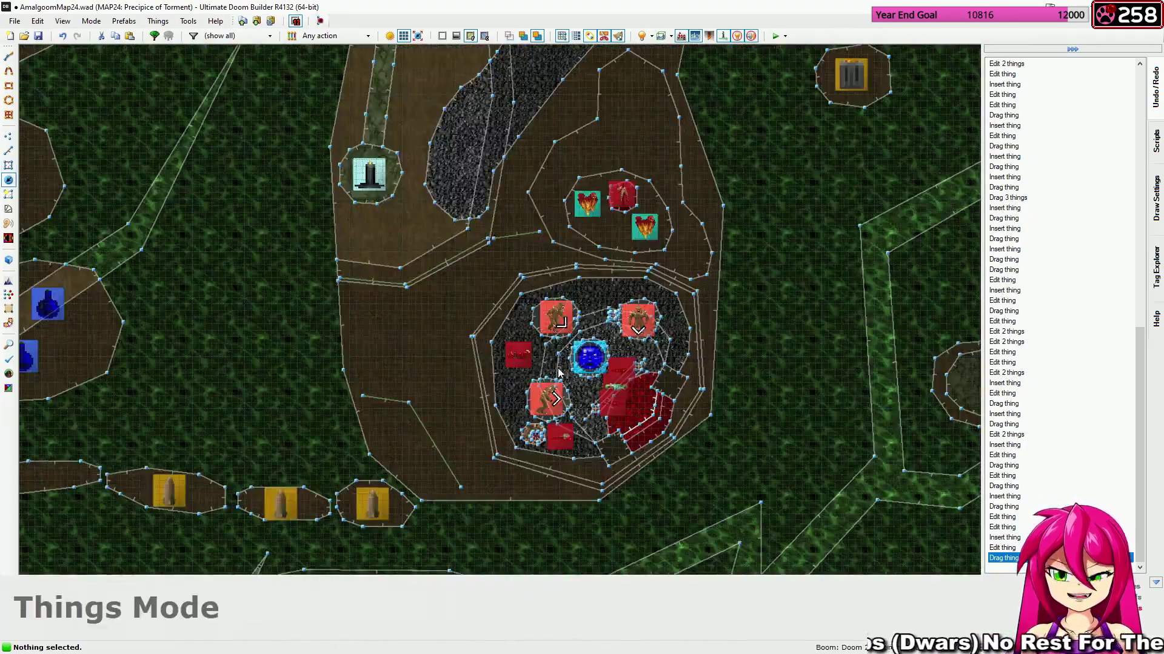
key(w)
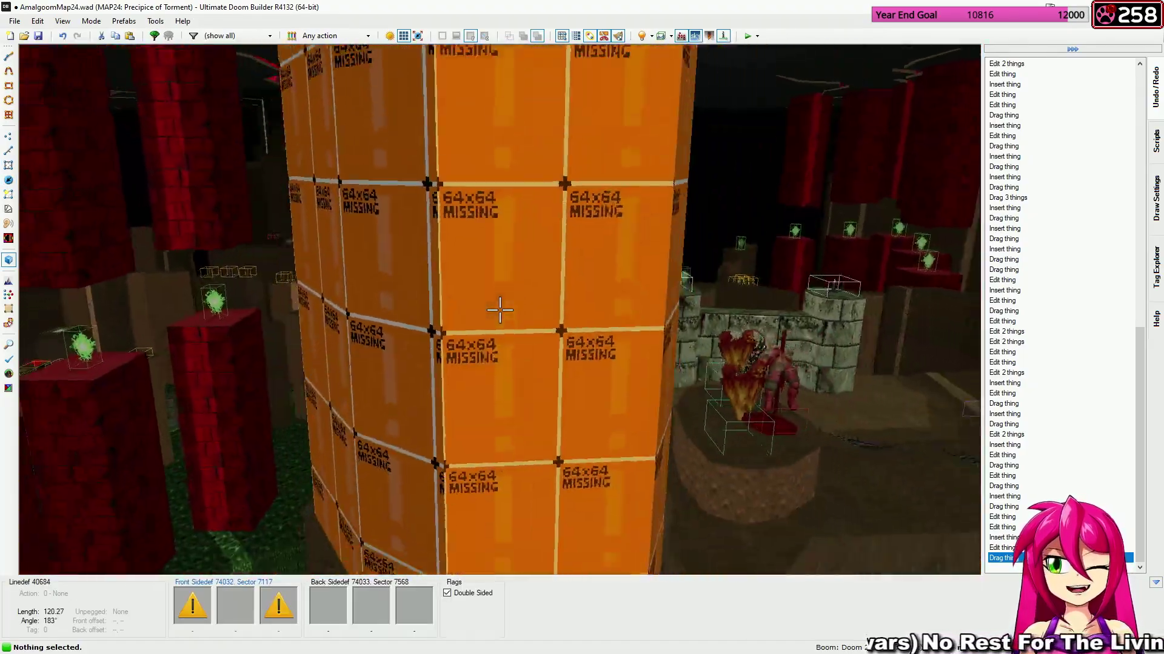
key(e)
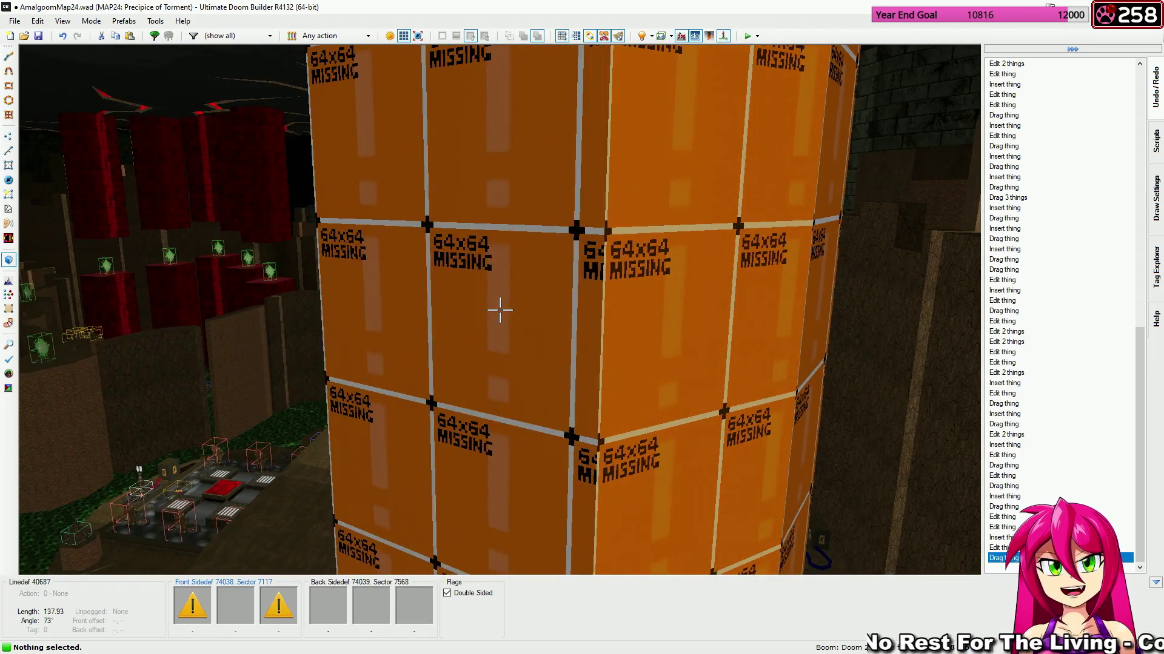
key(e)
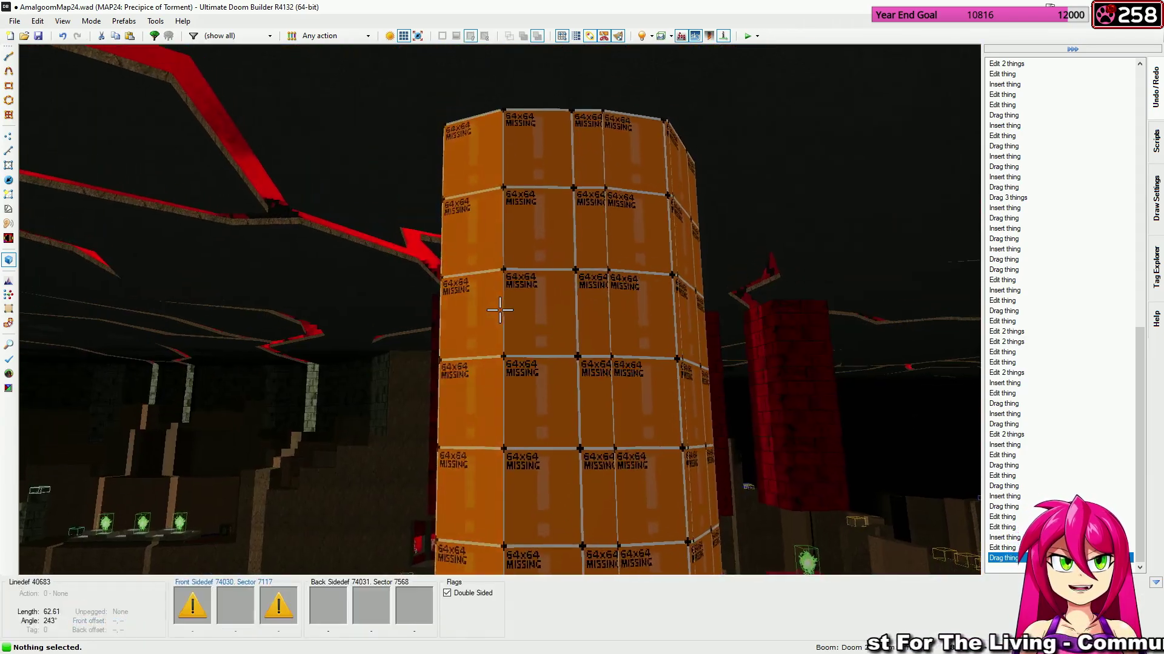
key(w)
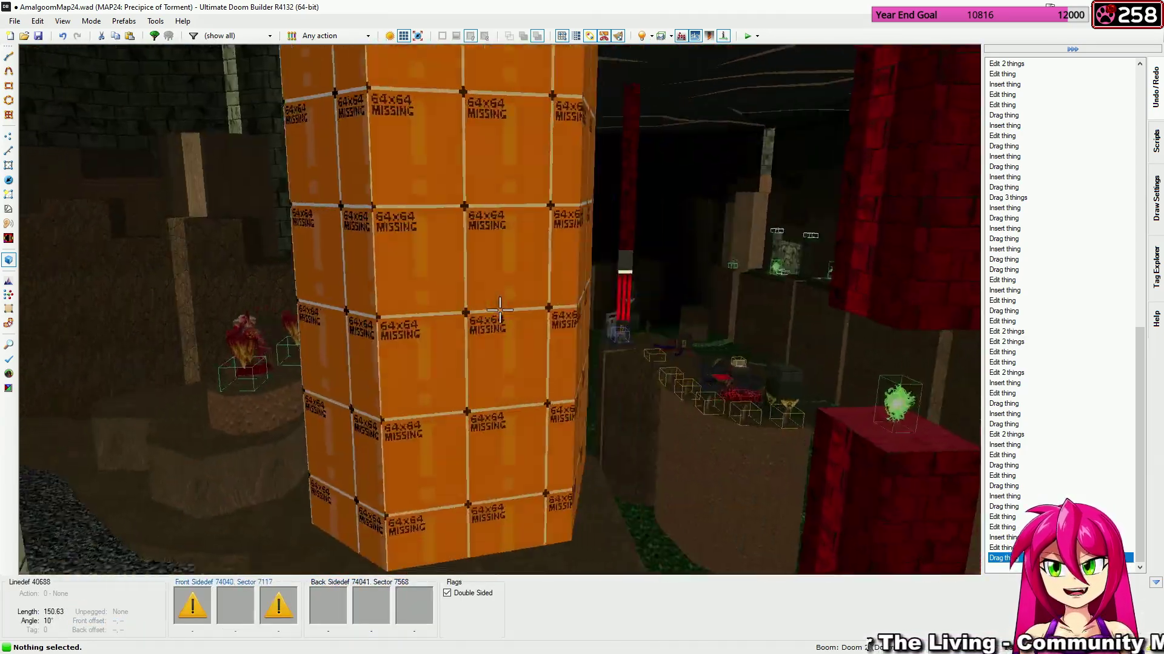
key(f)
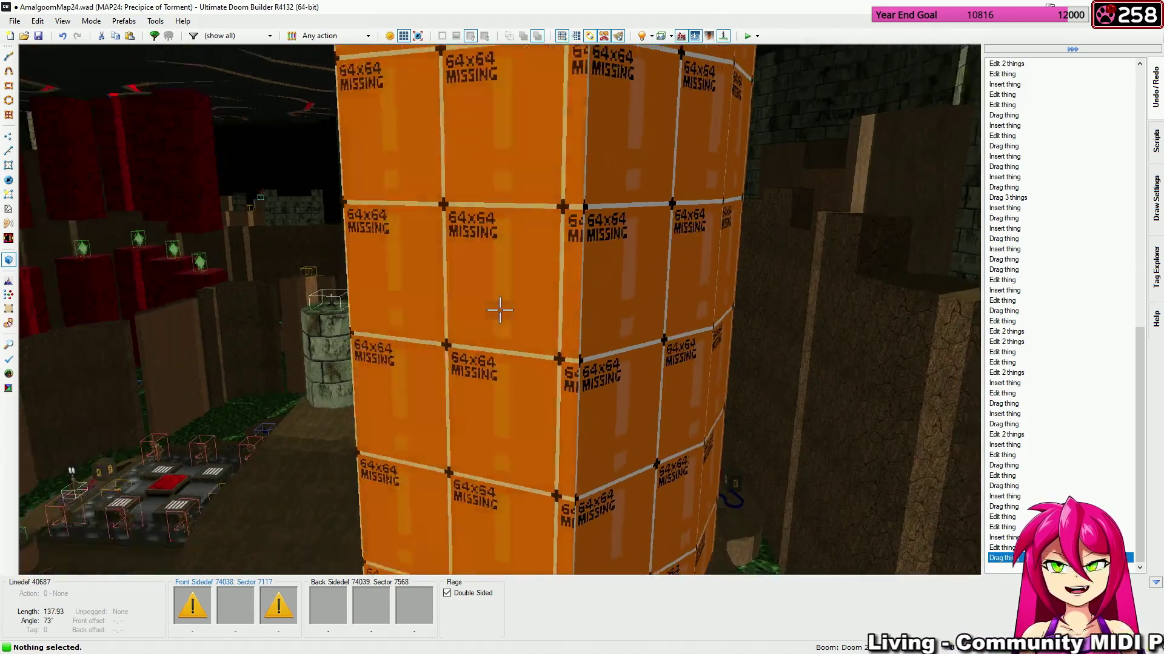
key(w)
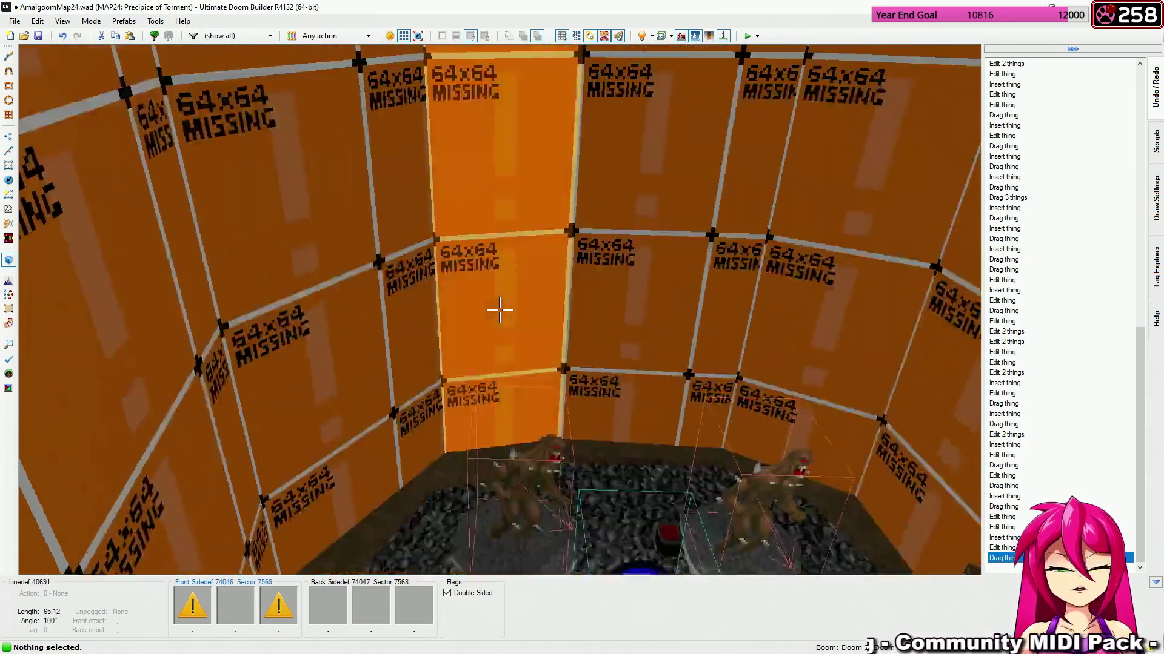
key(w)
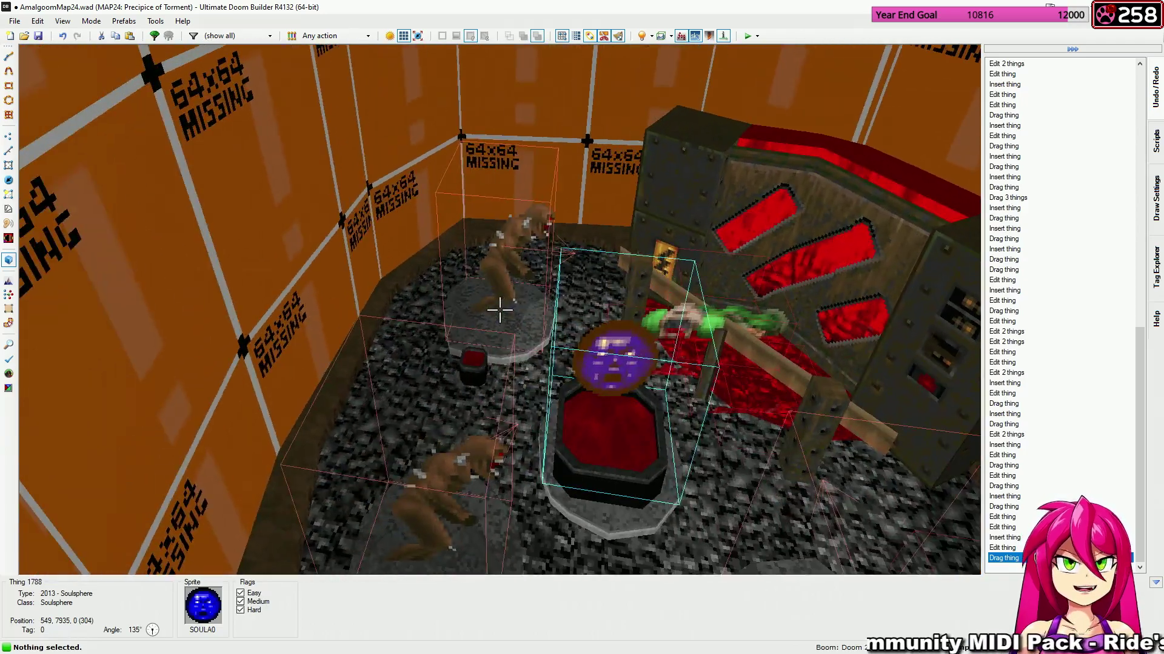
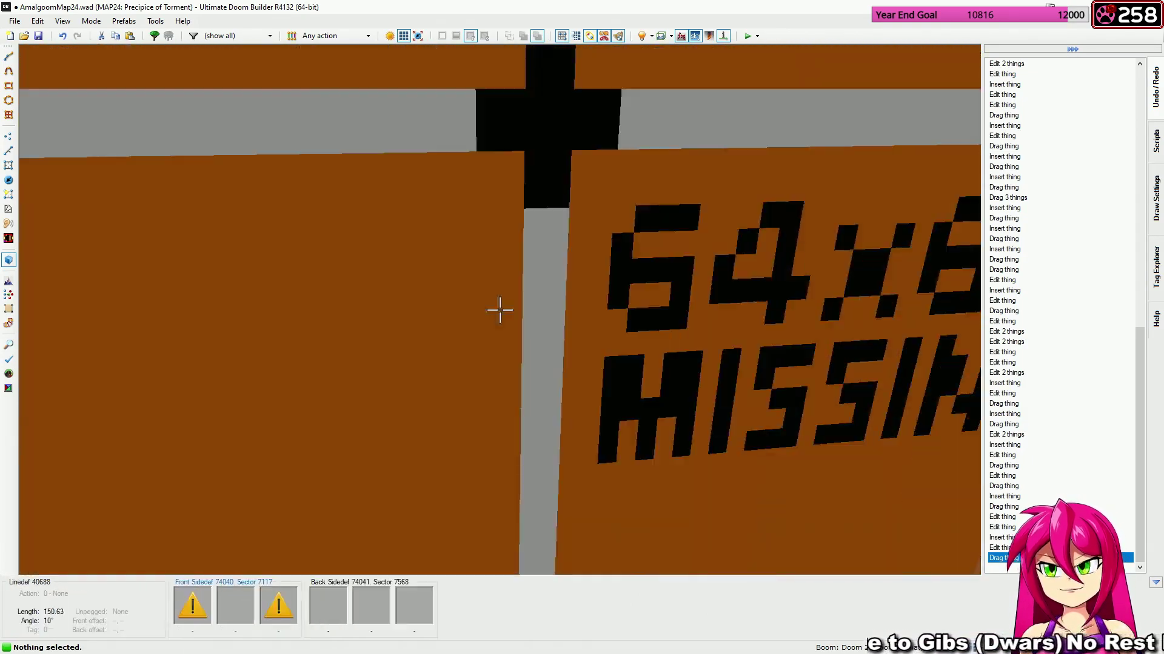
key(s)
key(q)
scroll(494, 305, down, 7)
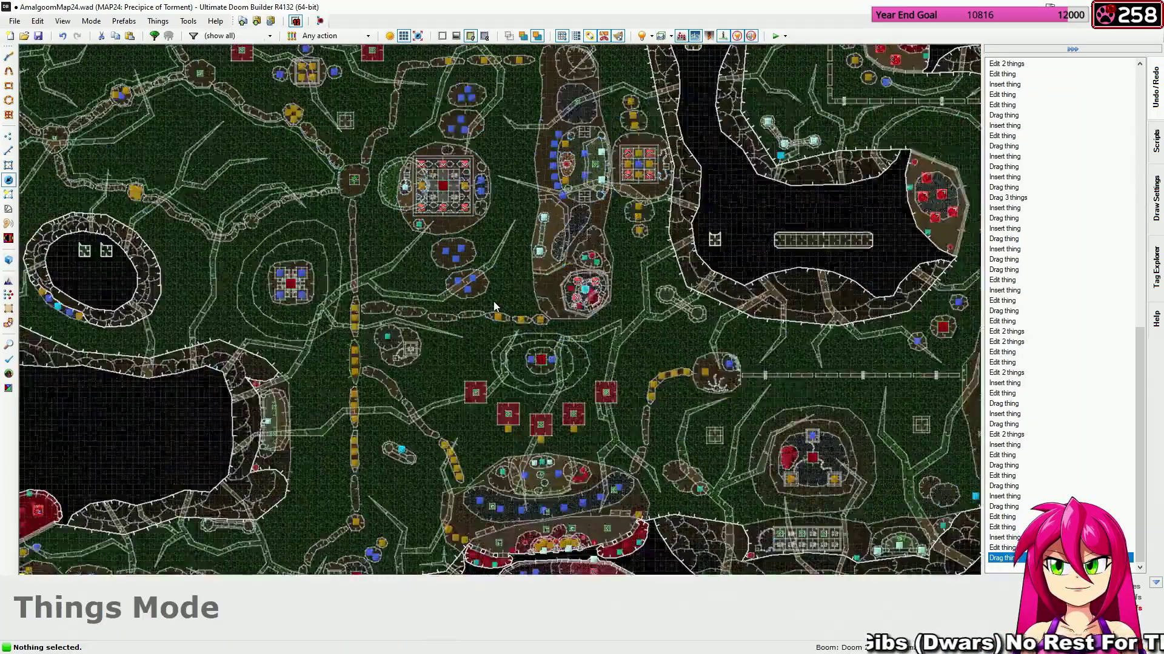
Edit the skill flags of the four Imps at the corners of the shell-box and medikit grid east of the central island.
middle_drag(493, 300, 624, 351)
middle_drag(567, 303, 658, 369)
mouse_move(427, 267)
middle_down()
mouse_move(569, 334)
mouse_move(133, 189)
middle_up()
scroll(538, 251, up, 6)
middle_drag(540, 252, 381, 224)
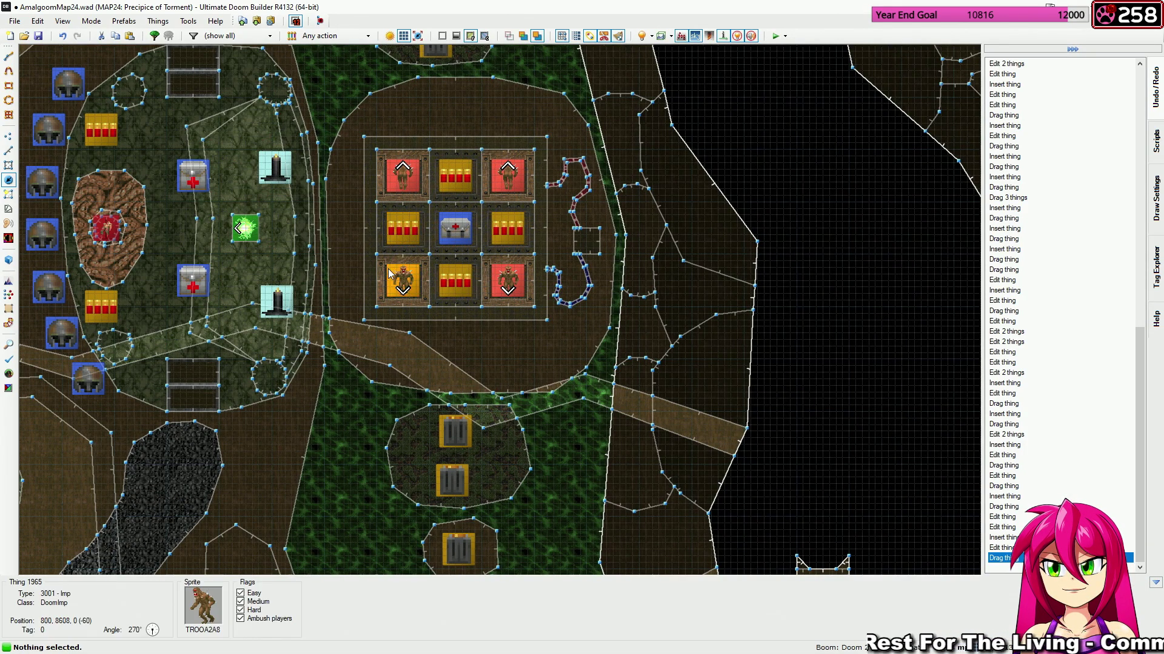
click(402, 280)
click(402, 176)
click(513, 181)
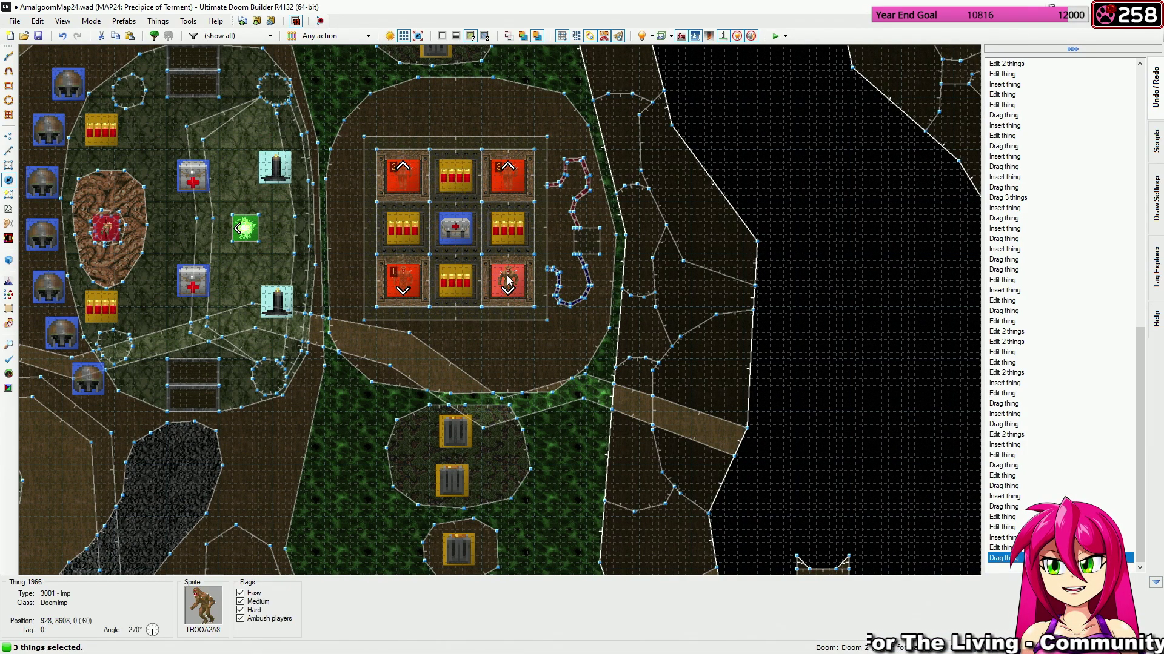
click(508, 280)
right_click(496, 282)
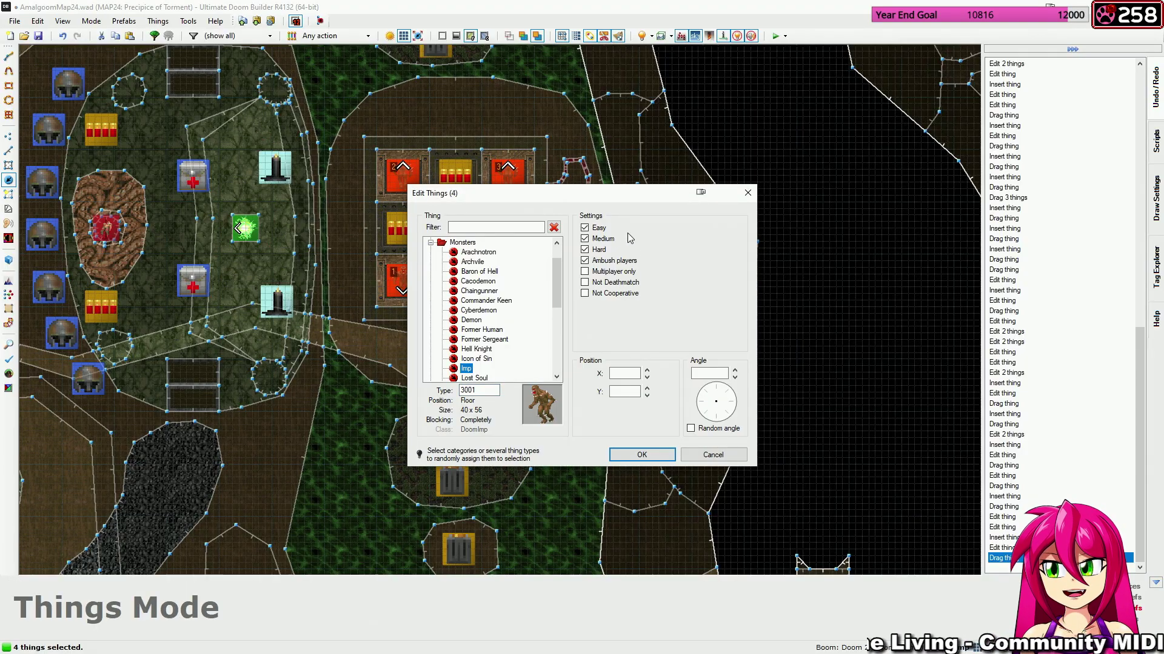
click(641, 455)
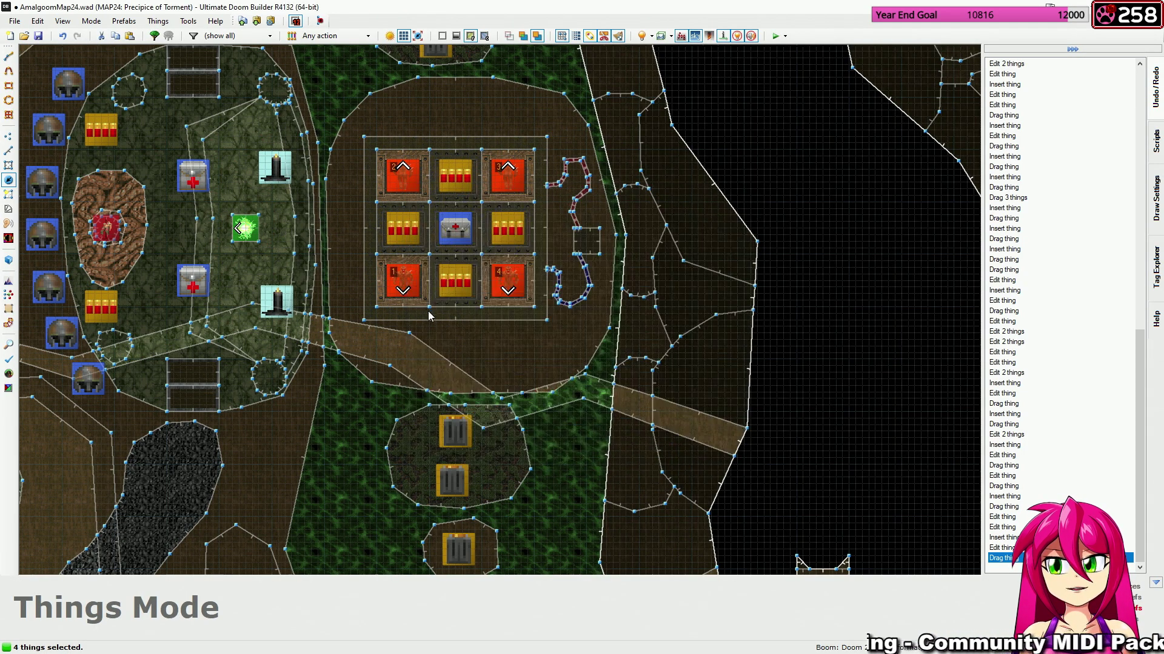
Edit the skill flags of the middle of the three Barons of Hell grouped on the brown island at the northern area's upper end.
scroll(619, 362, down, 5)
scroll(620, 362, up, 3)
scroll(619, 362, down, 2)
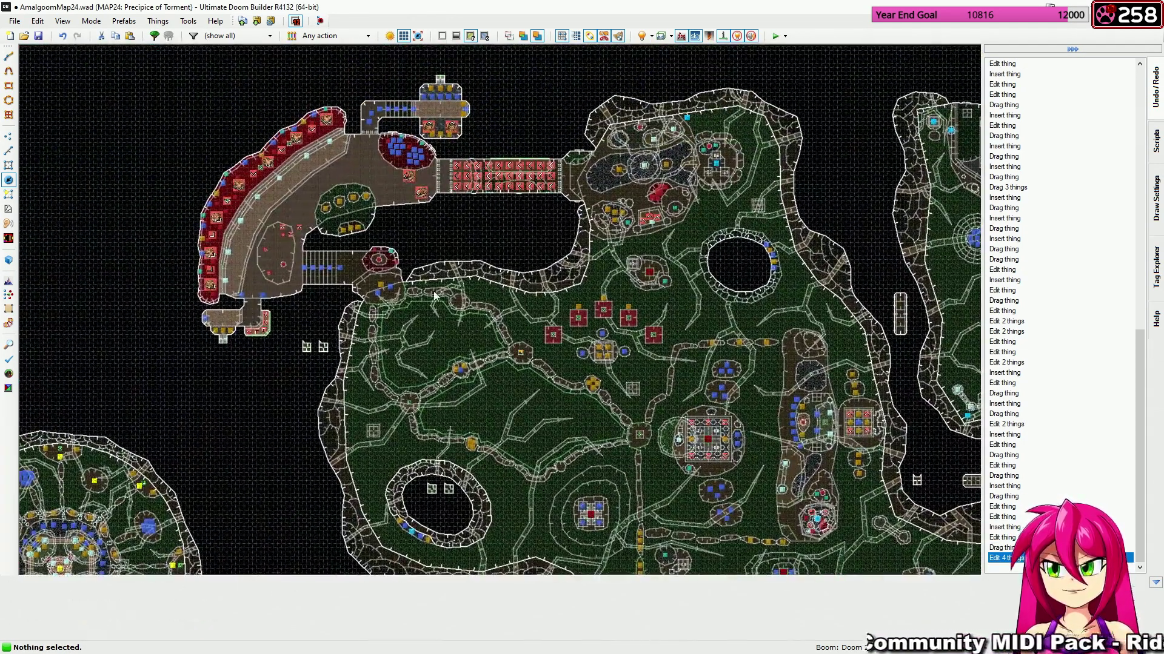
scroll(606, 228, up, 4)
scroll(606, 228, up, 6)
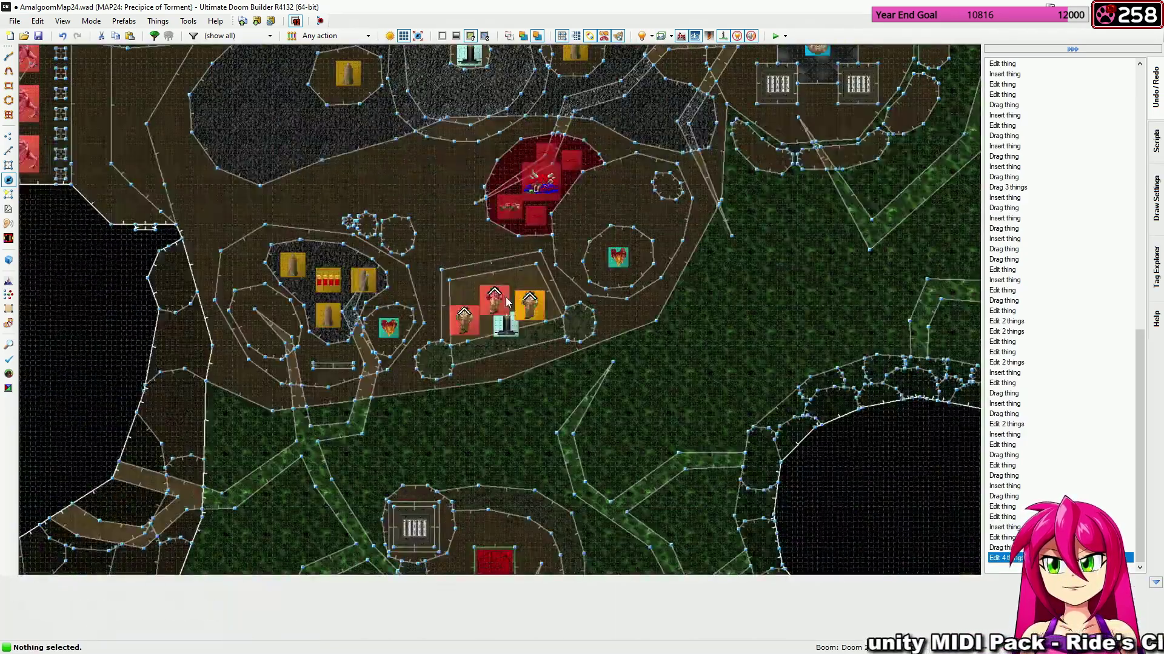
right_click(536, 273)
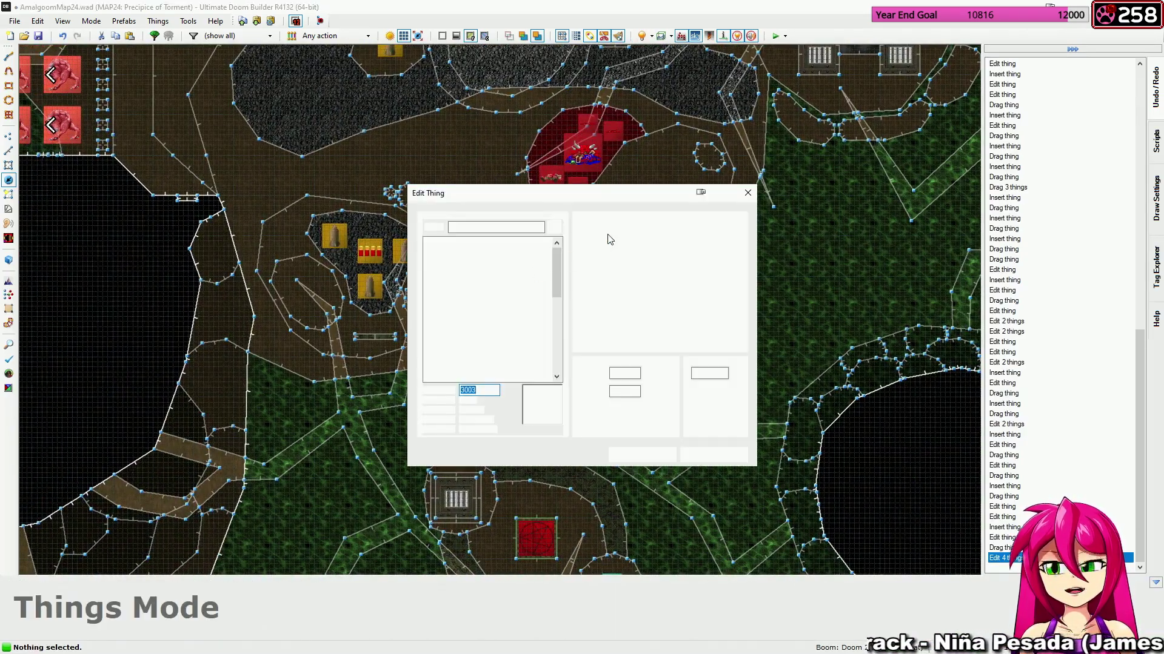
click(628, 452)
scroll(485, 327, down, 3)
Remove the six Demons in the two easternmost columns of the northern corridor from lower skill levels.
middle_drag(194, 288, 555, 361)
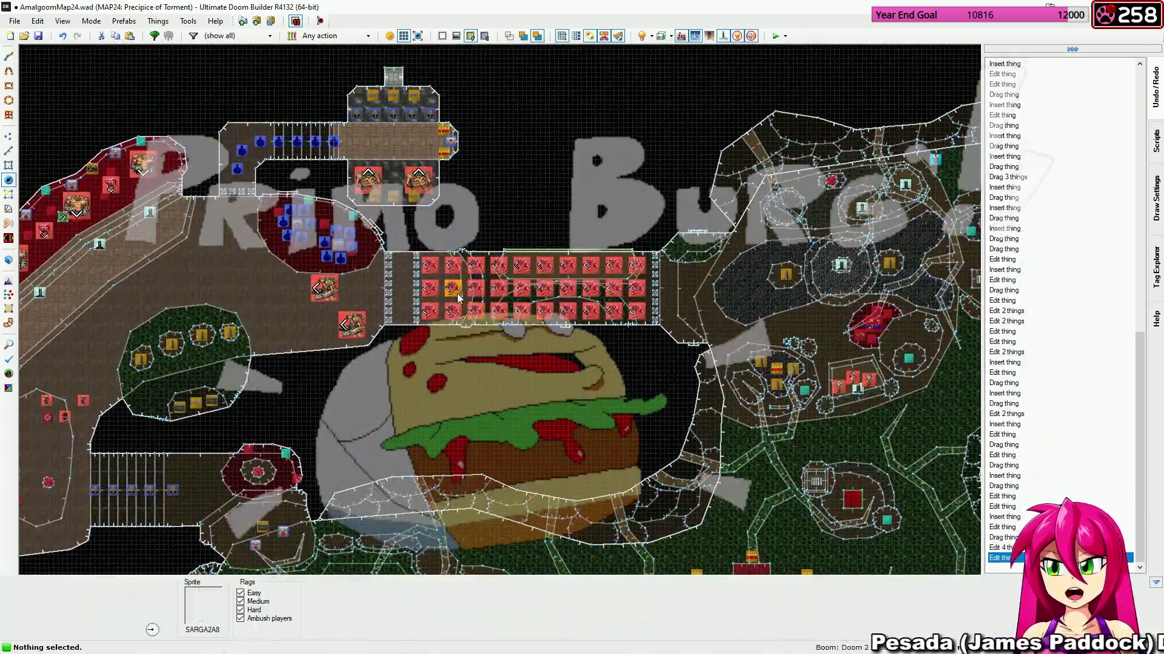
scroll(454, 290, up, 3)
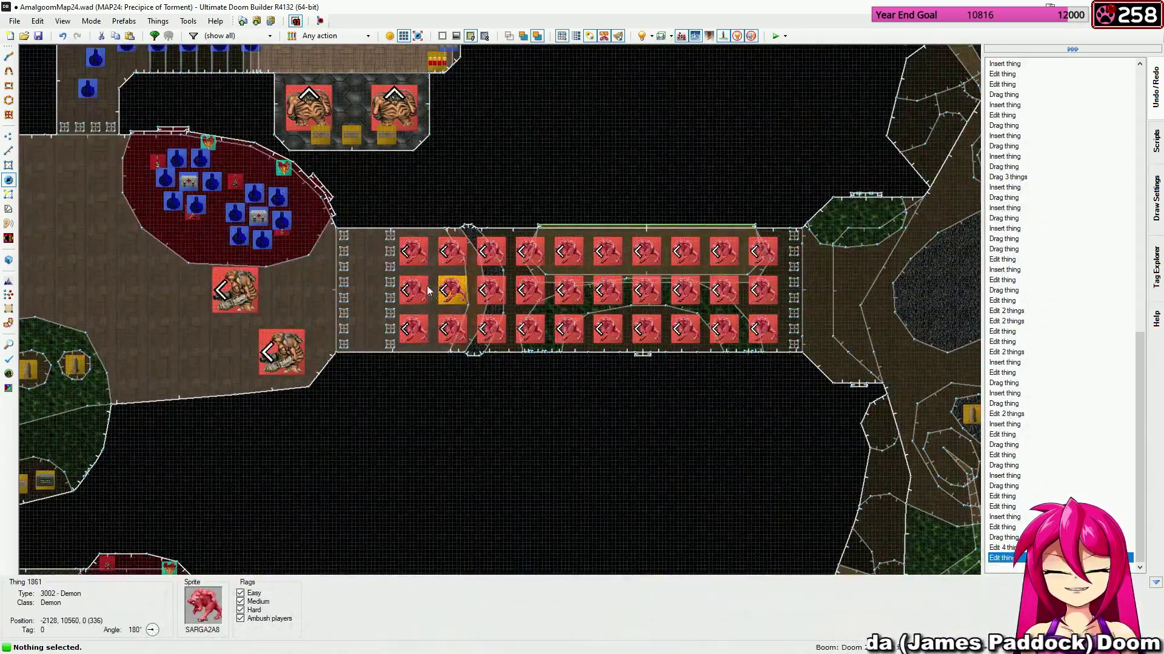
middle_drag(766, 229, 673, 209)
scroll(594, 181, down, 1)
scroll(643, 185, up, 1)
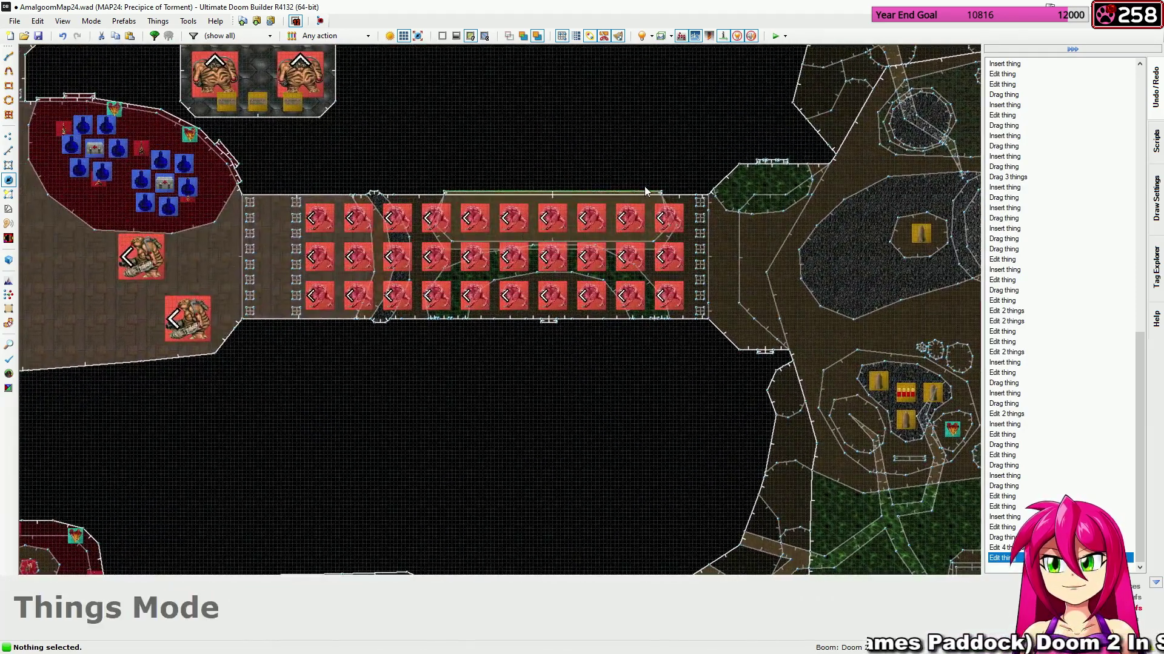
drag(630, 192, 680, 330)
right_click(679, 306)
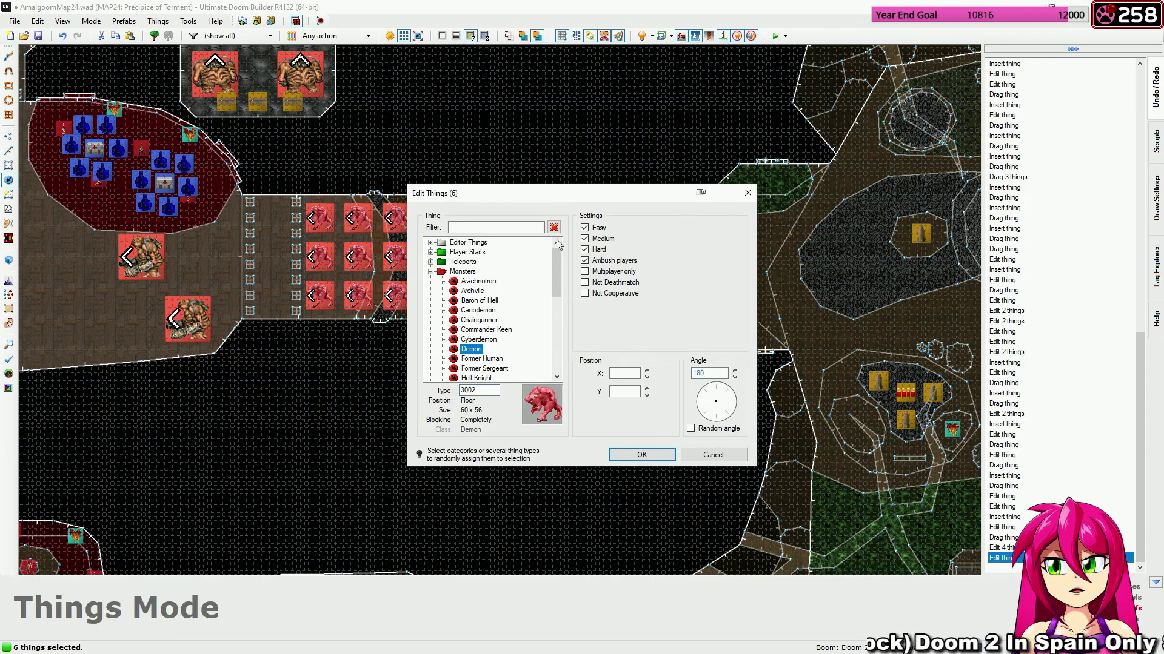
click(643, 454)
Set the three Demons in the corridor's second-easternmost column to appear on Medium and Hard only.
drag(607, 177, 634, 306)
right_click(633, 306)
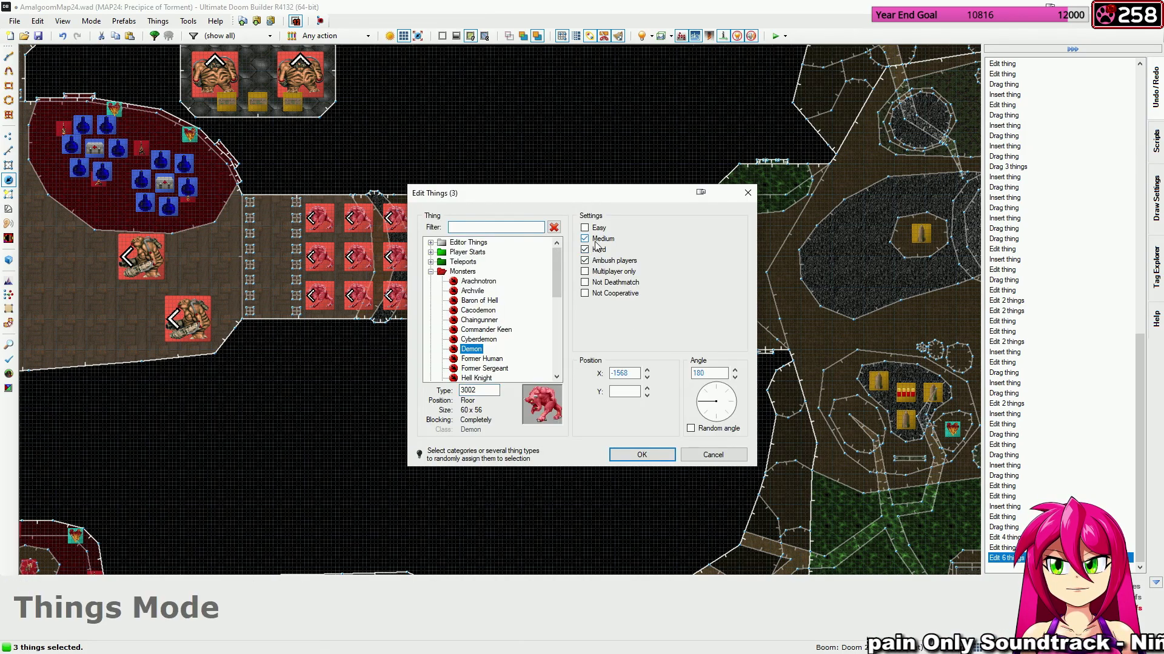
click(643, 456)
Disable Easy and Medium for the southern of the two Mancubi just west of the Demon corridor.
scroll(492, 388, down, 2)
scroll(772, 357, down, 1)
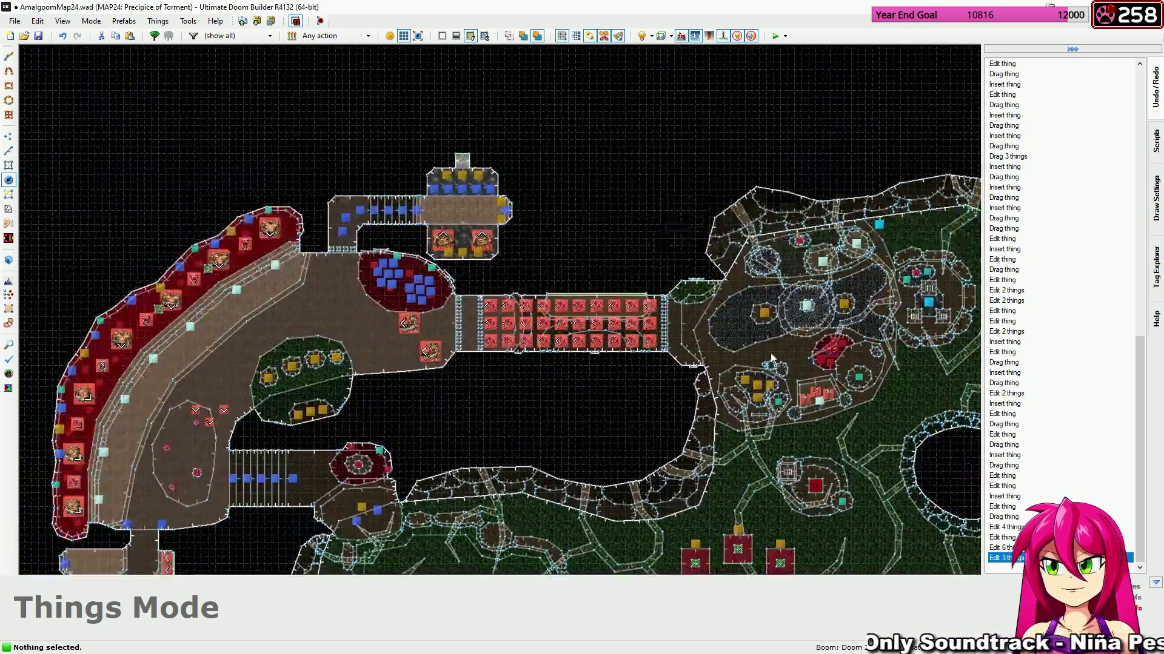
scroll(772, 357, up, 5)
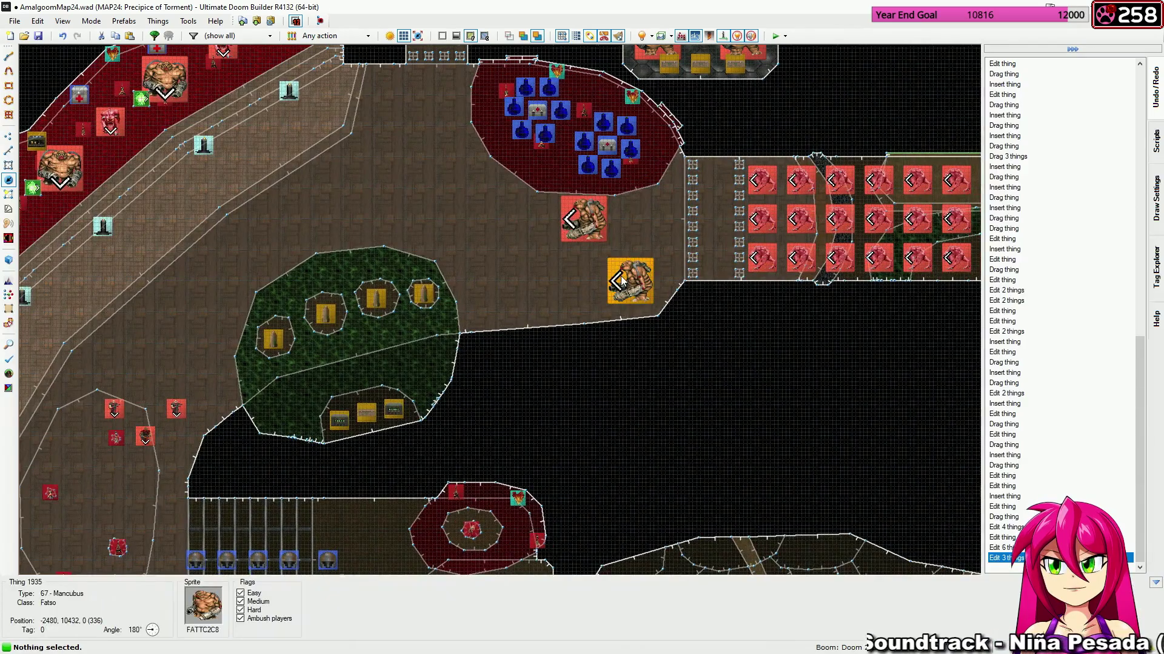
right_click(622, 280)
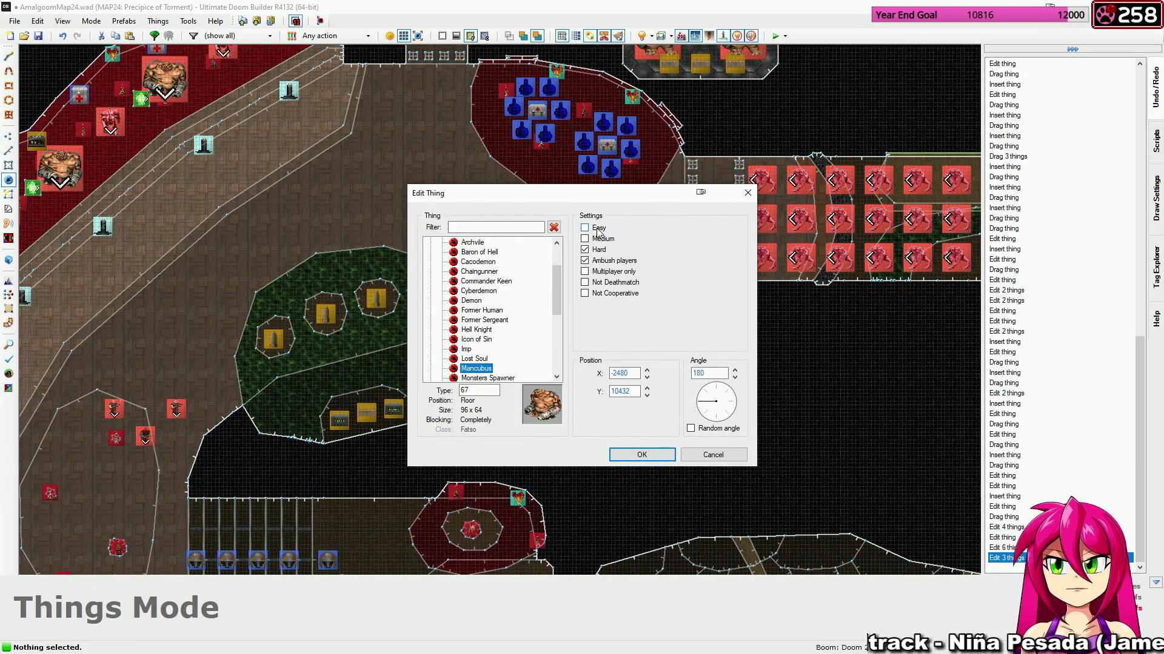
click(642, 453)
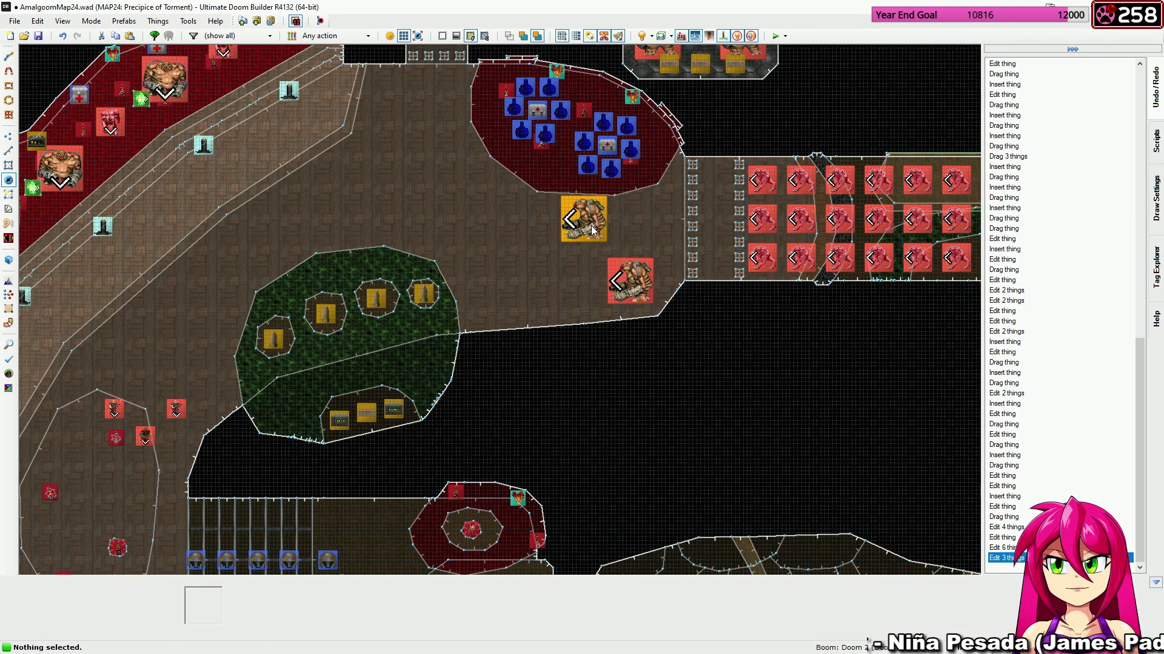
Edit the skill flags of the northern Mancubus just west of the Demon corridor, and limit the oval floor's southern Chaingunner to Medium and Hard.
right_click(593, 230)
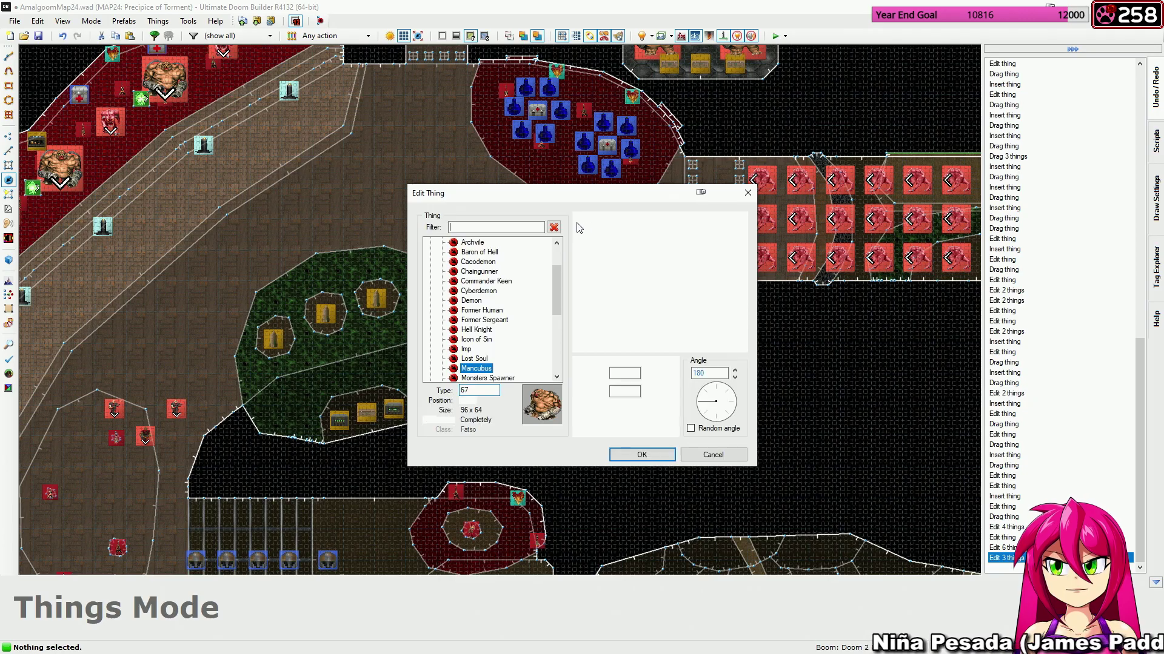
click(641, 453)
scroll(566, 395, down, 4)
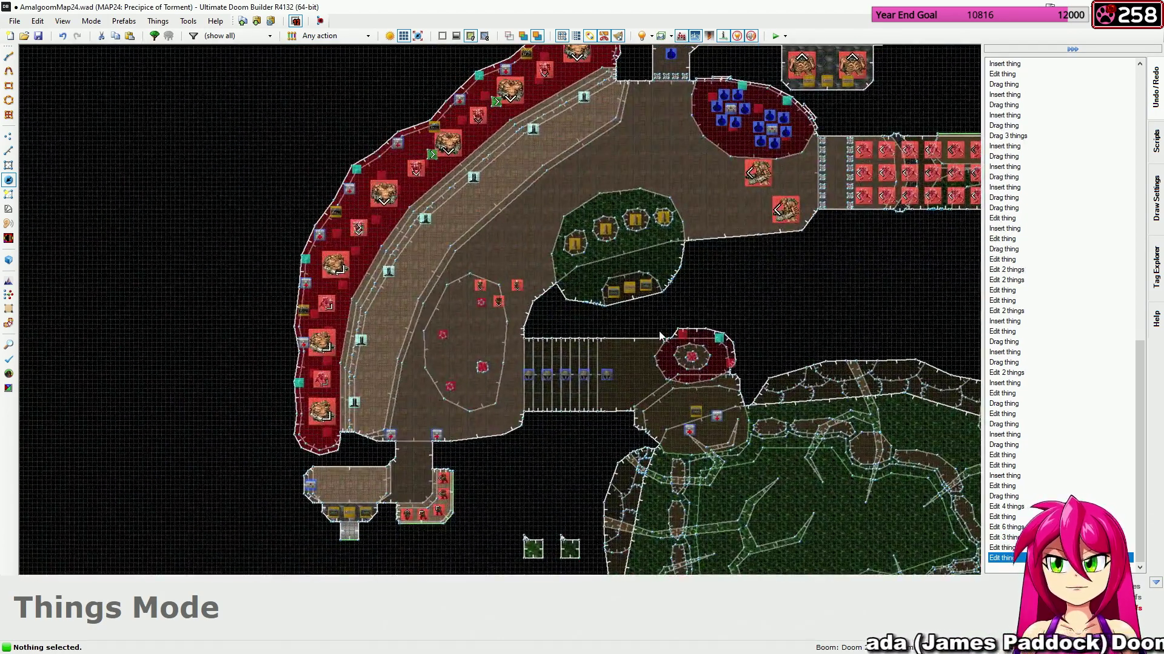
scroll(528, 302, up, 4)
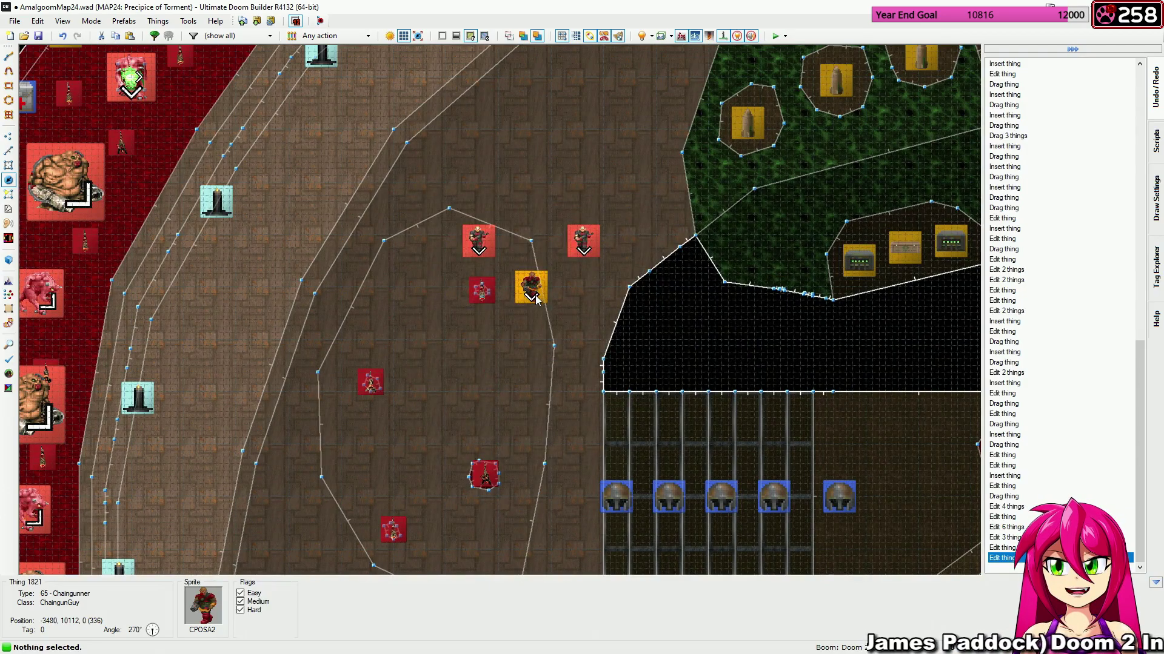
right_click(538, 300)
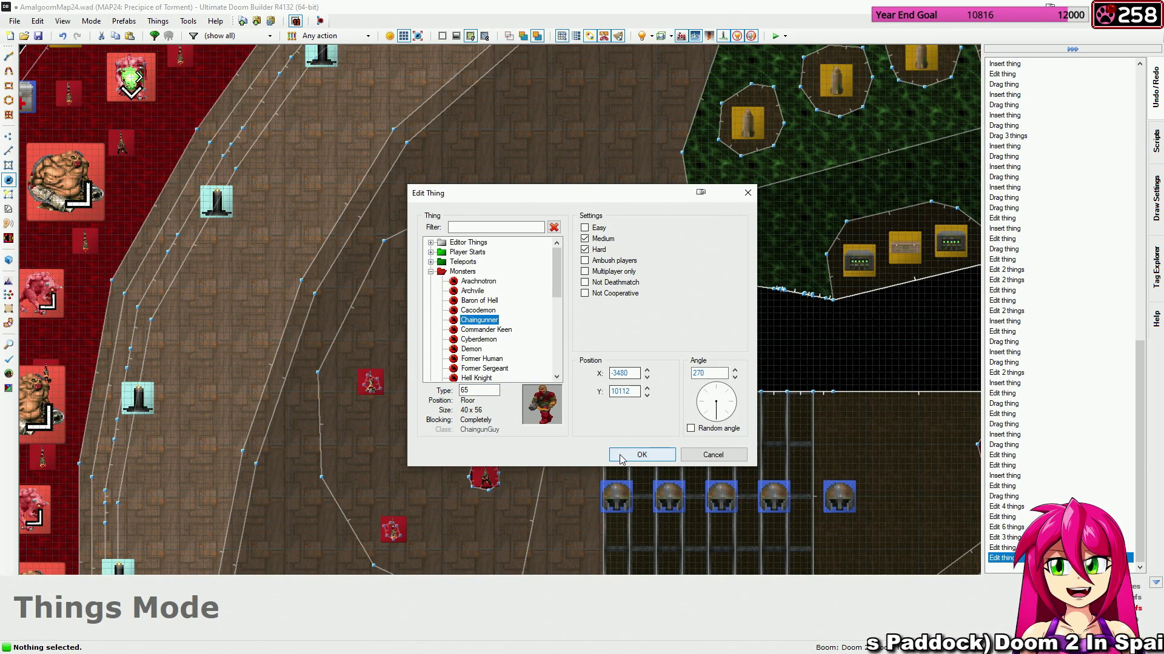
click(641, 455)
Edit the skill flags of three alternate Mancubi along the curved blood ledge, starting with the second from its southern end.
scroll(296, 318, down, 3)
middle_drag(363, 320, 484, 411)
click(343, 459)
click(414, 255)
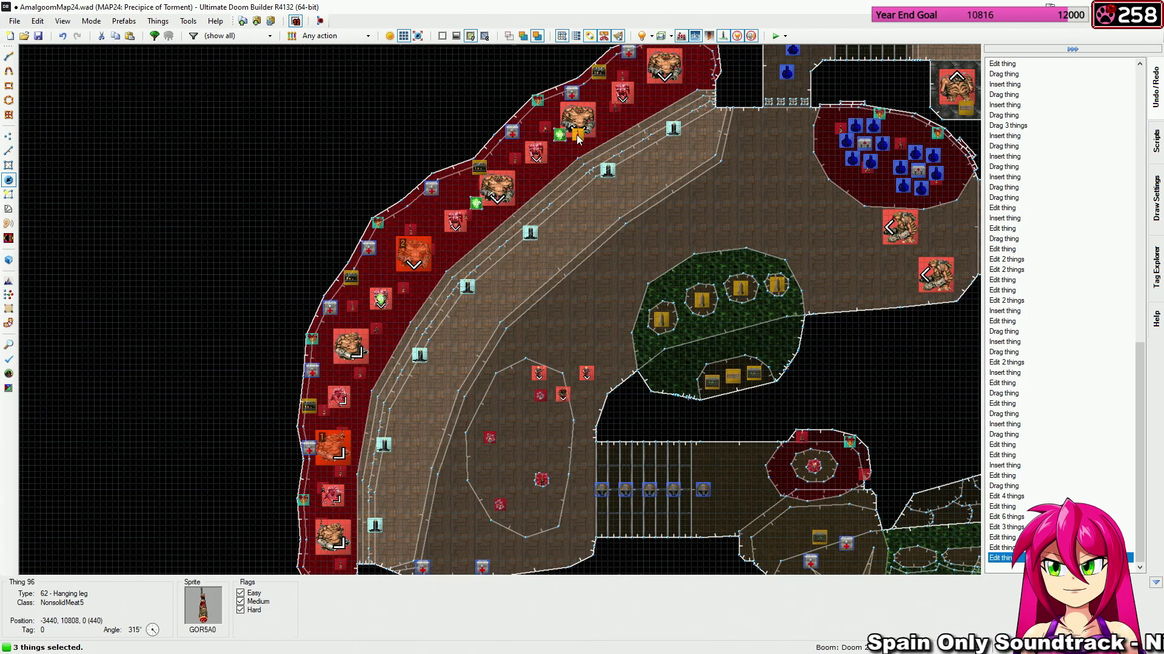
click(577, 137)
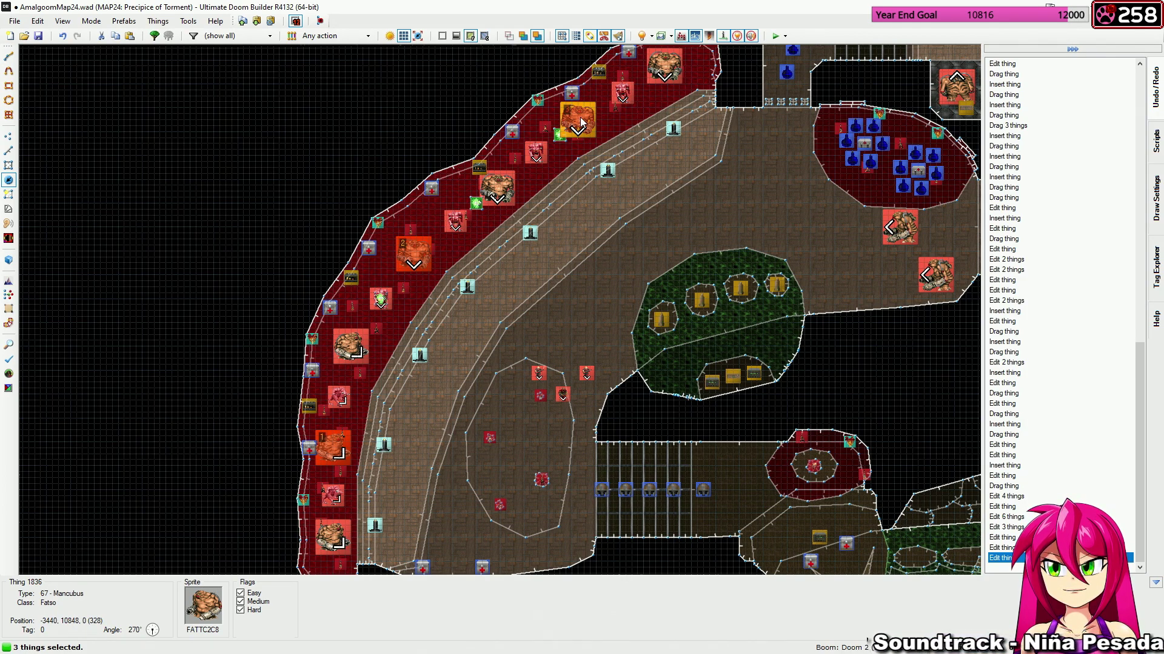
right_click(581, 123)
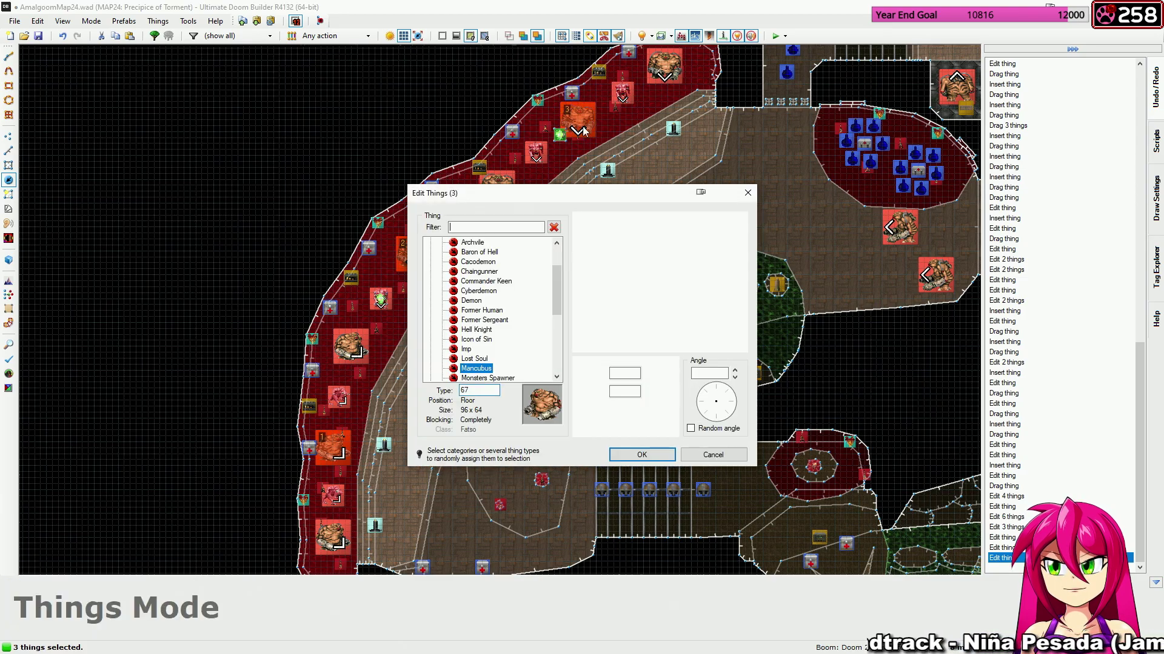
click(642, 455)
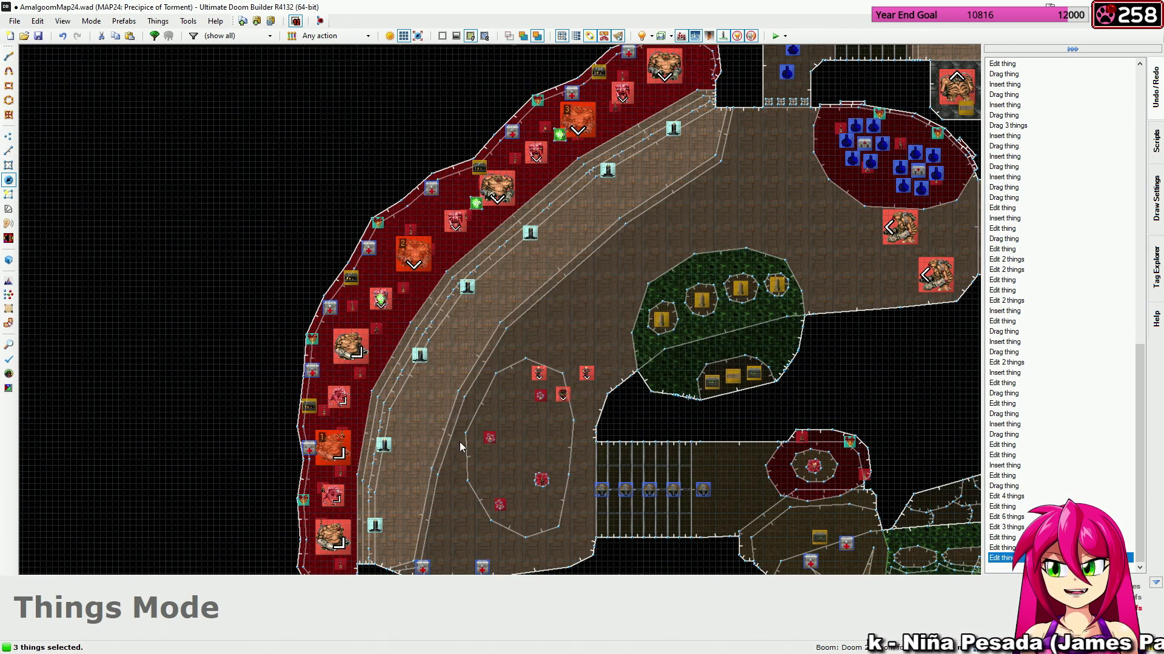
Set the six Demons between the Mancubi on the curved blood ledge to appear on Hard only.
click(333, 495)
click(346, 397)
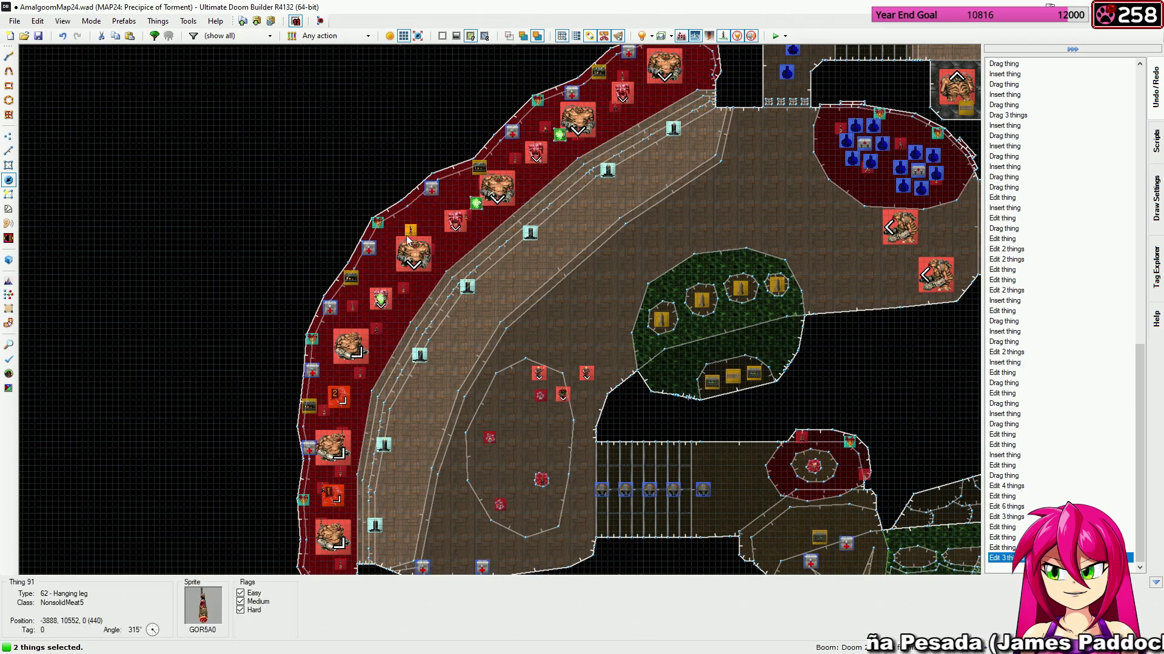
click(382, 289)
click(455, 220)
click(538, 153)
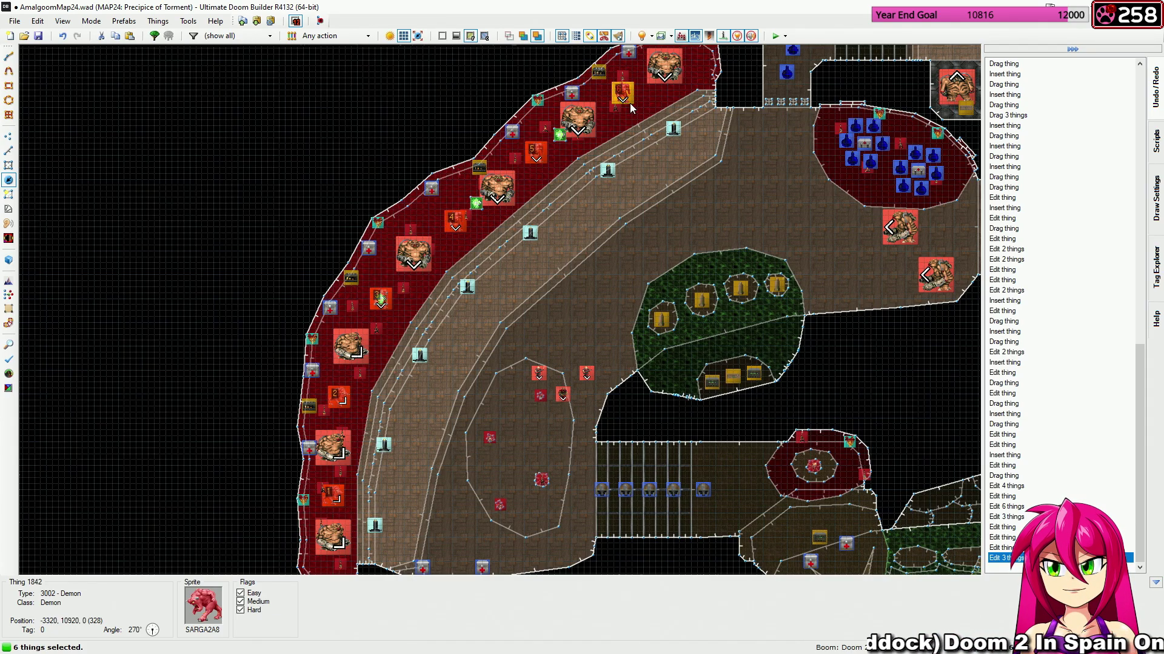
right_click(630, 103)
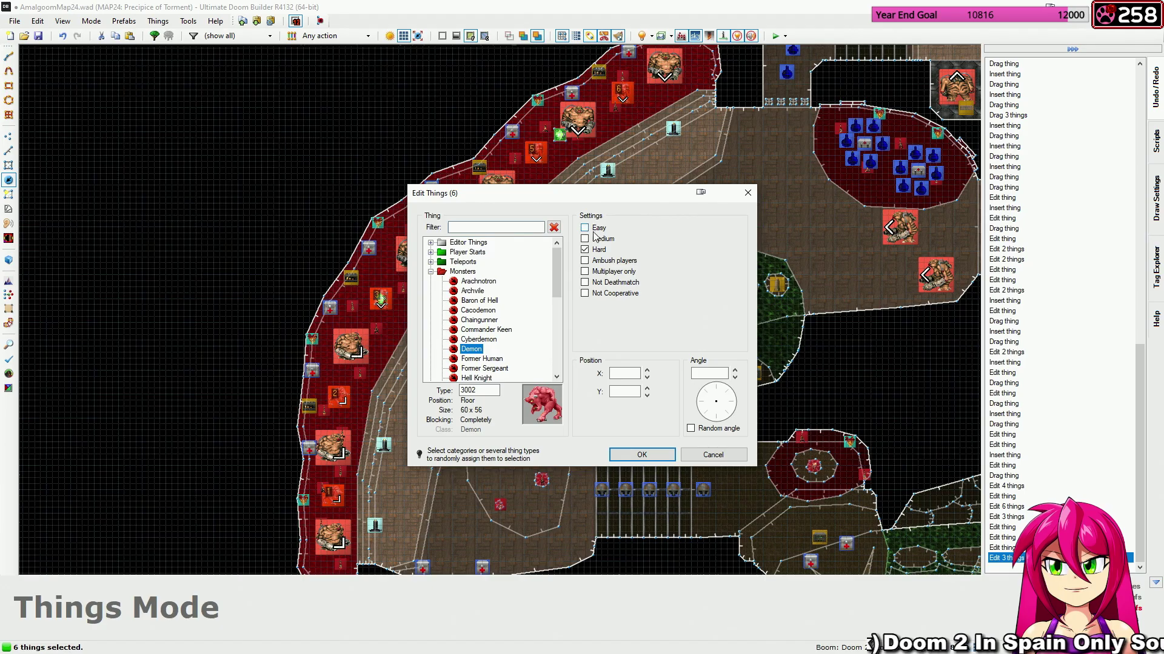
click(631, 460)
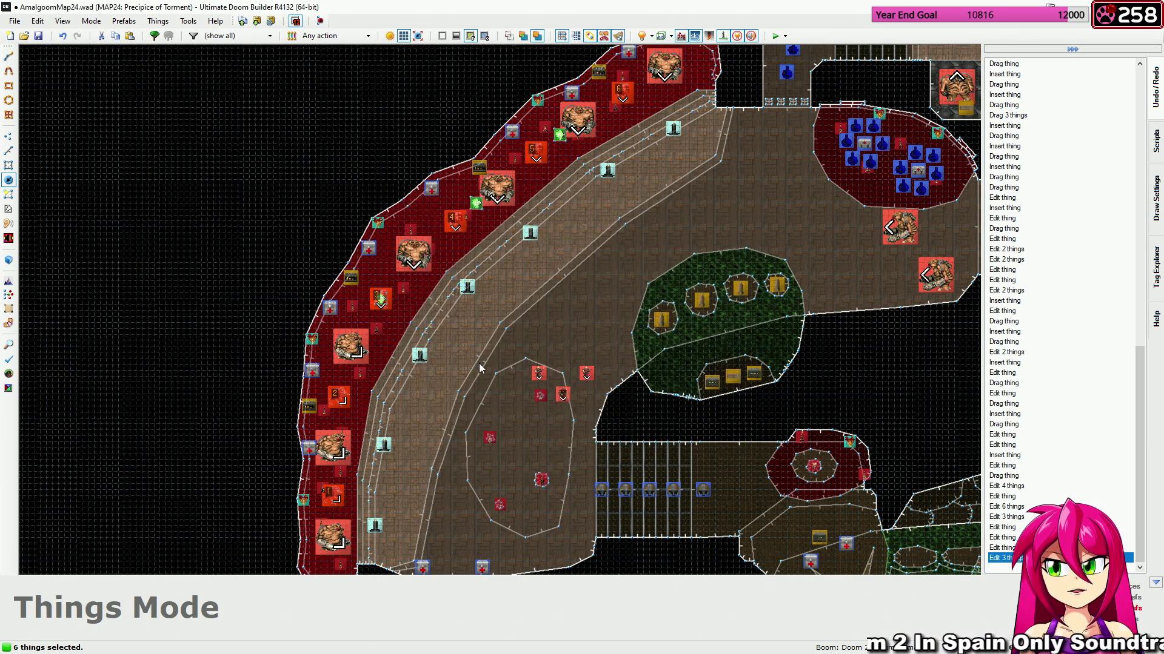
Set the two Chaingunners at the ends of the L-shaped alcove south of the curved area to Medium and Hard only.
key(c)
middle_drag(564, 567, 649, 461)
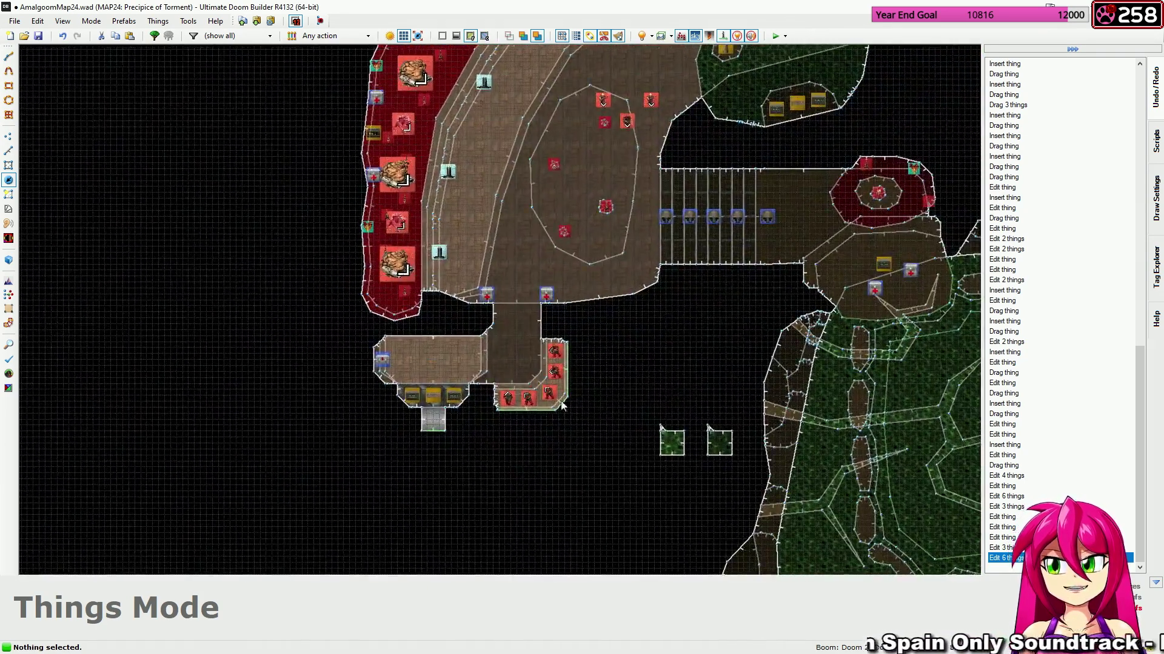
scroll(648, 466, up, 5)
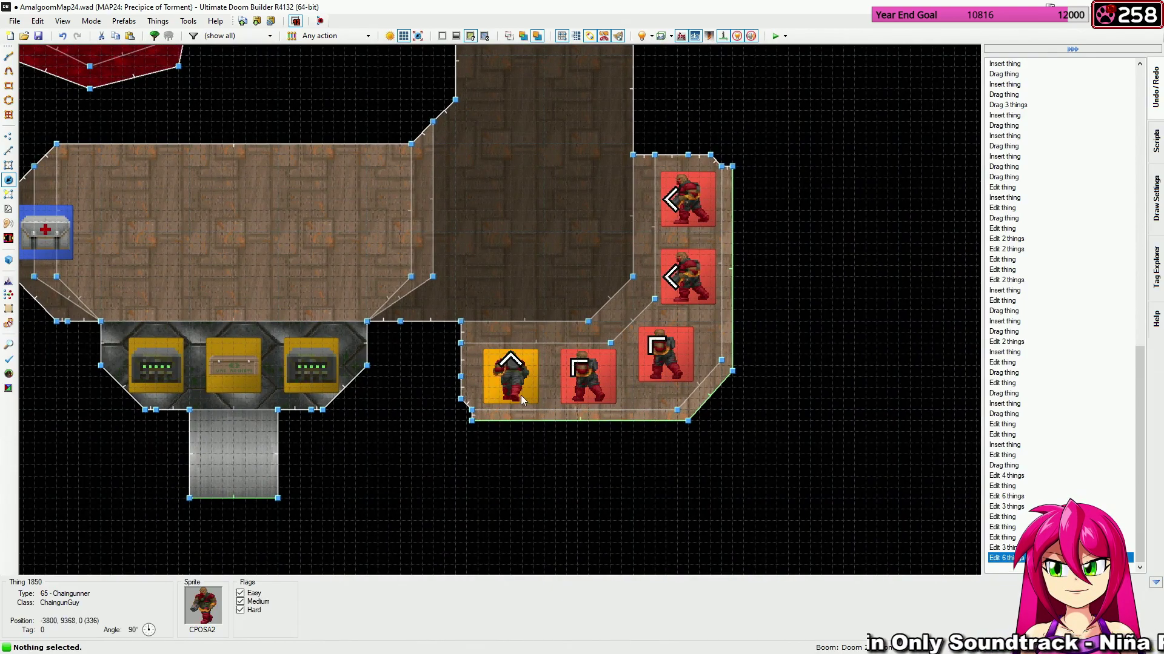
click(518, 388)
click(674, 206)
right_click(674, 206)
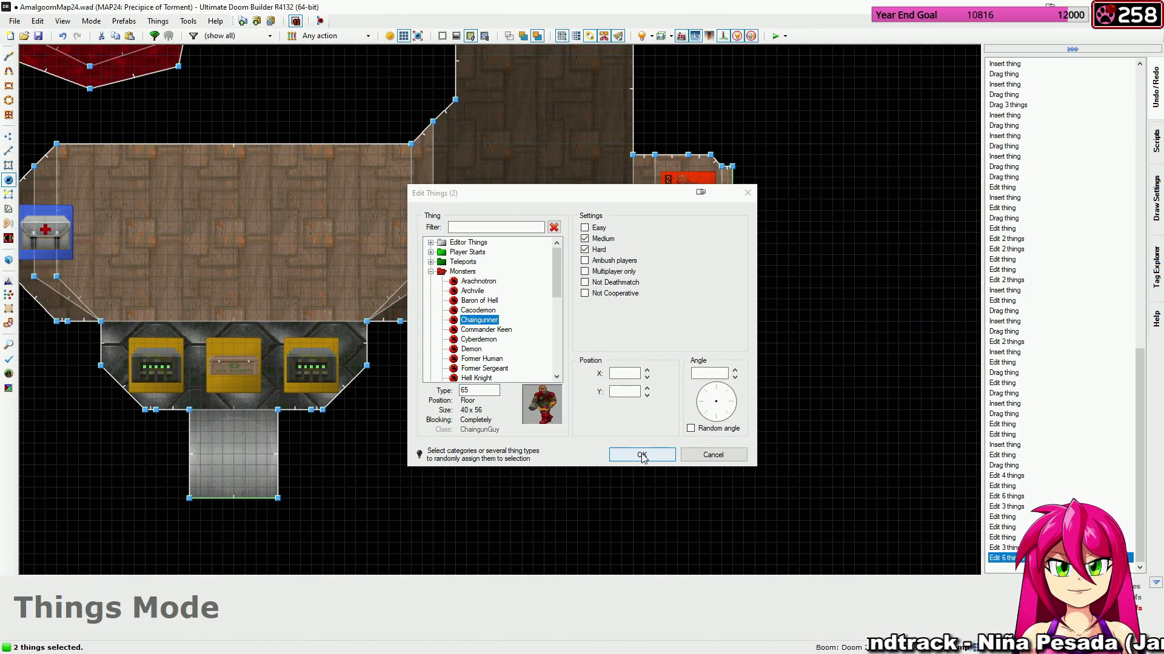
click(642, 454)
Disable Easy for the western of the two Mancubi in the alcove below the northern potion hallway.
scroll(575, 412, down, 8)
key(c)
middle_drag(549, 423, 472, 387)
scroll(592, 307, up, 6)
middle_drag(525, 341, 634, 309)
scroll(682, 306, up, 2)
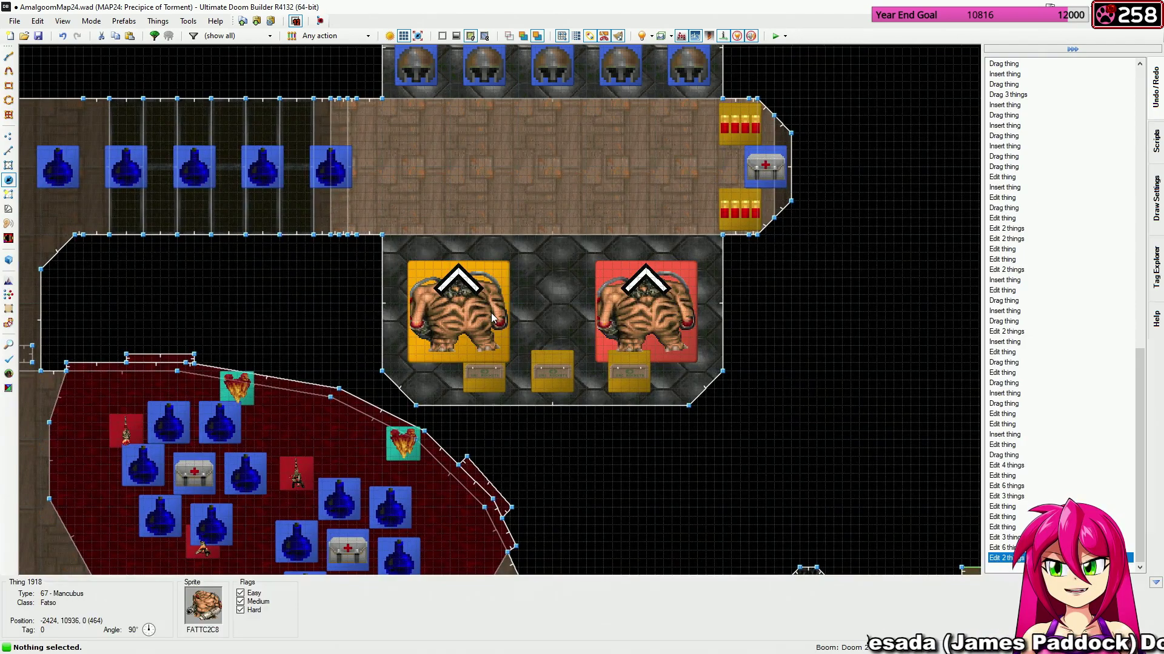
right_click(660, 315)
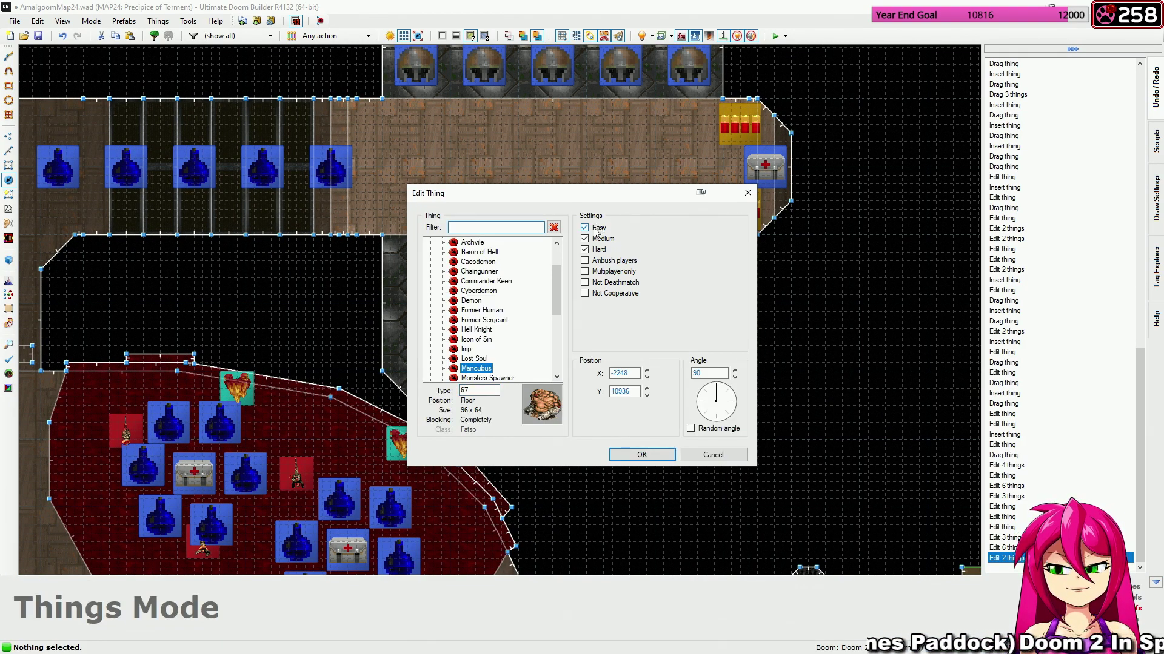
click(717, 458)
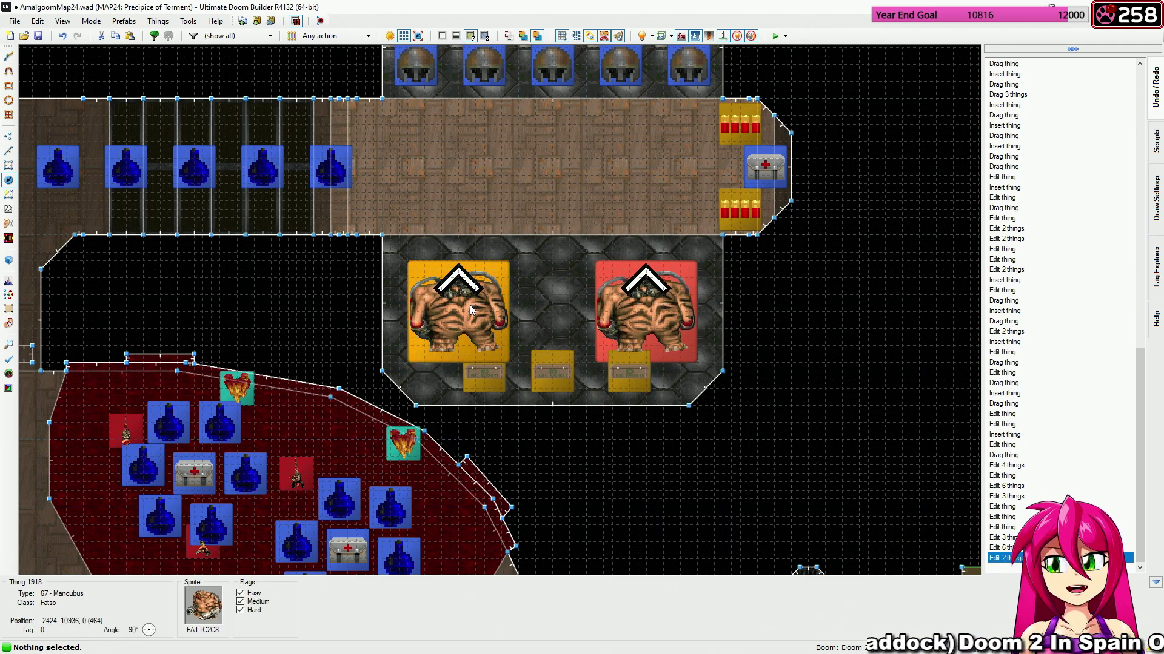
right_click(472, 310)
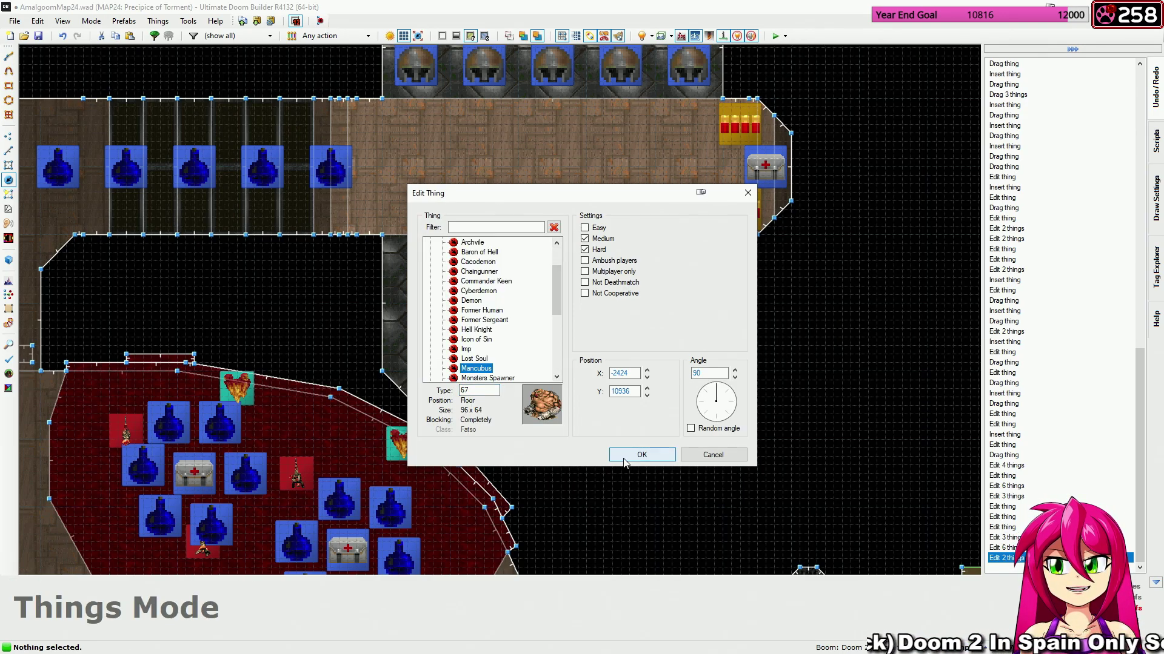
click(625, 464)
Trace the monster teleport link from the curved blood ledge back to its off-map Mancubus closet.
scroll(623, 460, down, 8)
middle_drag(623, 461, 621, 333)
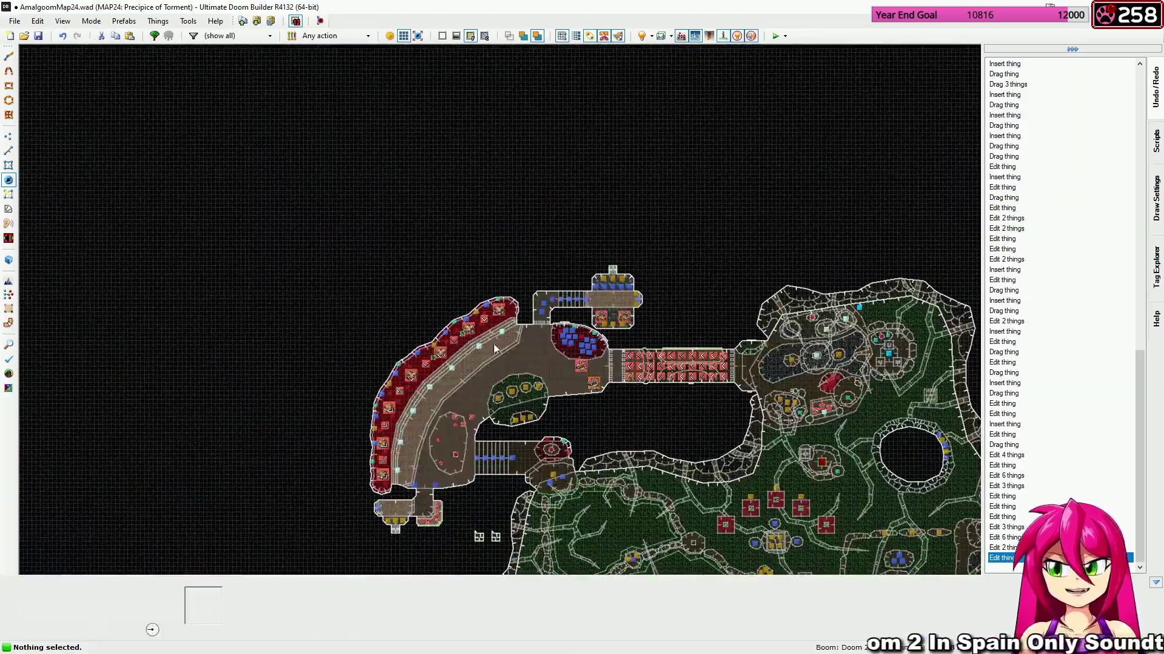
key(s)
scroll(427, 354, up, 2)
scroll(390, 382, down, 7)
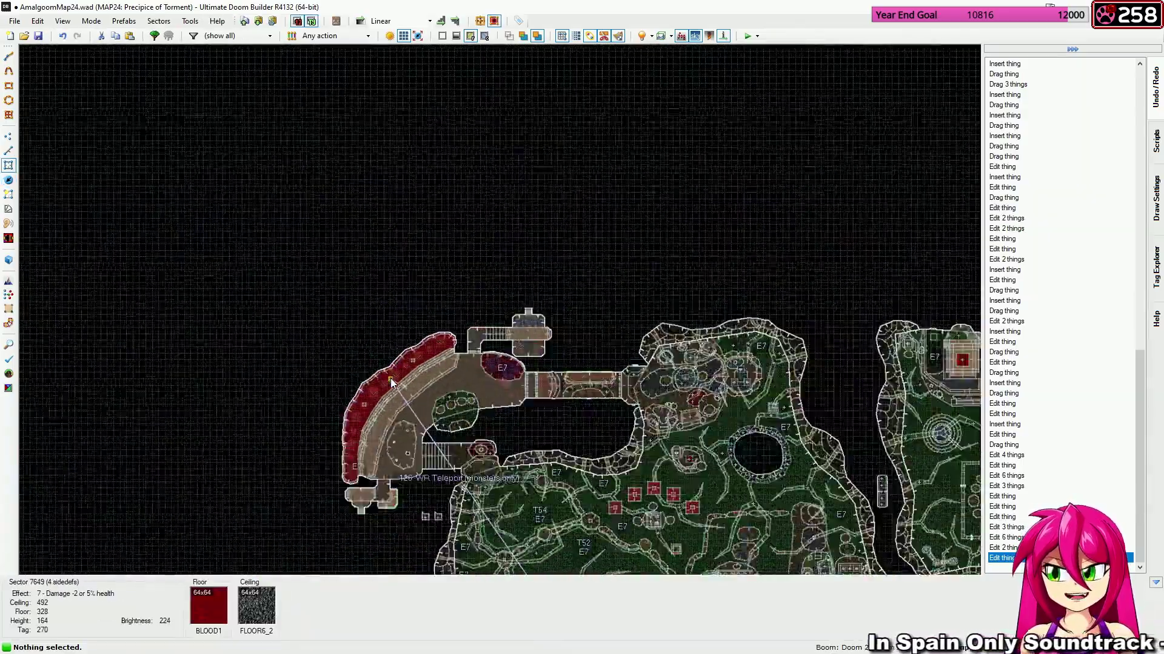
middle_drag(390, 382, 388, 316)
key(s)
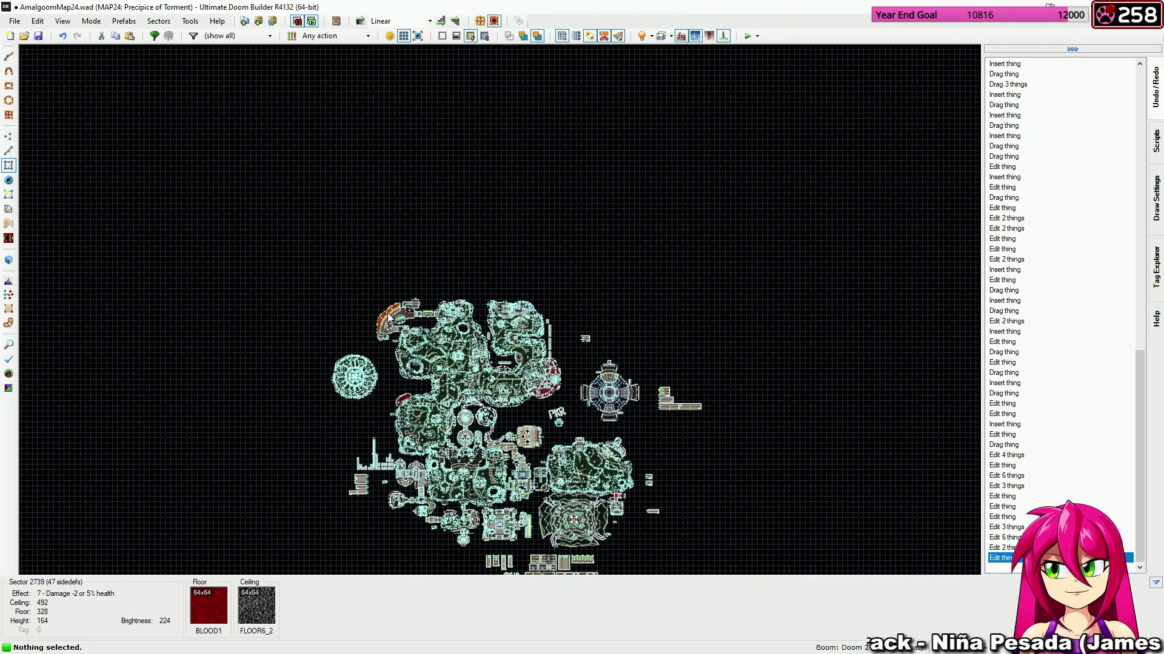
middle_drag(388, 317, 382, 247)
scroll(561, 514, up, 5)
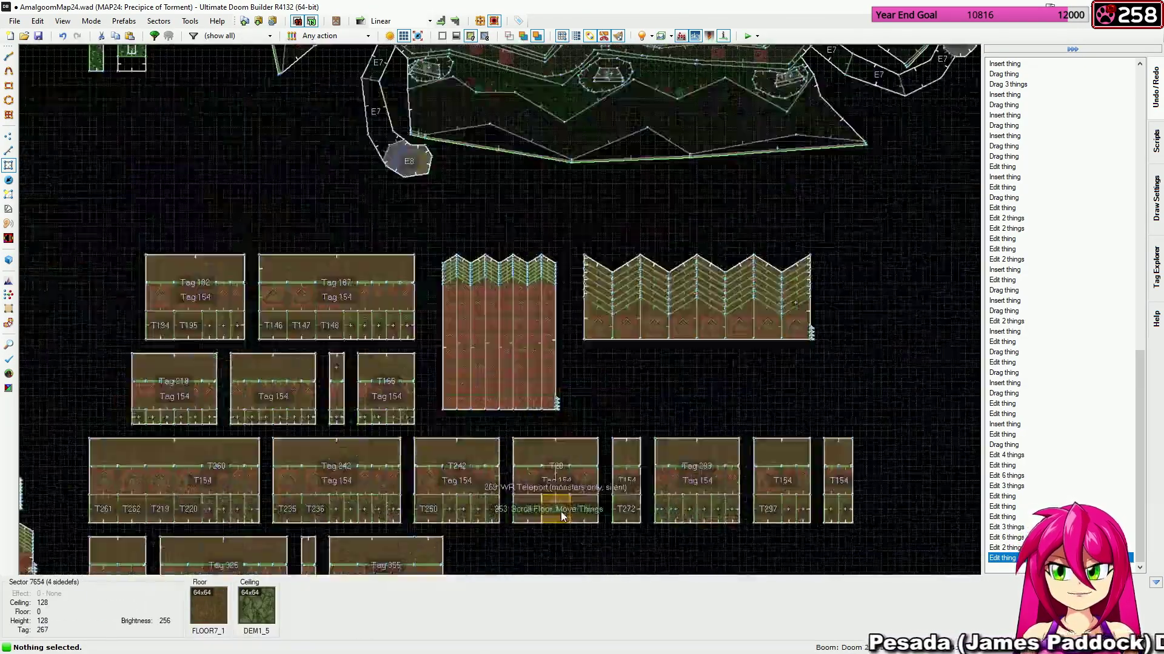
scroll(562, 516, up, 3)
key(t)
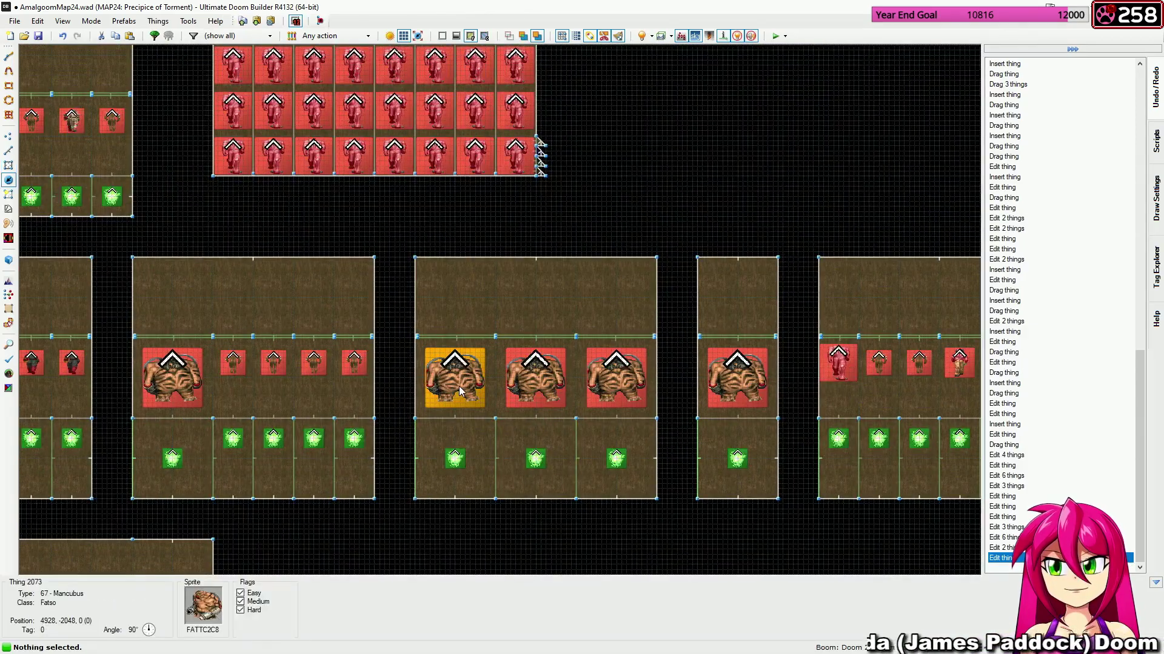
Edit the skill flags of the westernmost and easternmost Mancubi in the closet holding three Mancubi.
right_click(463, 386)
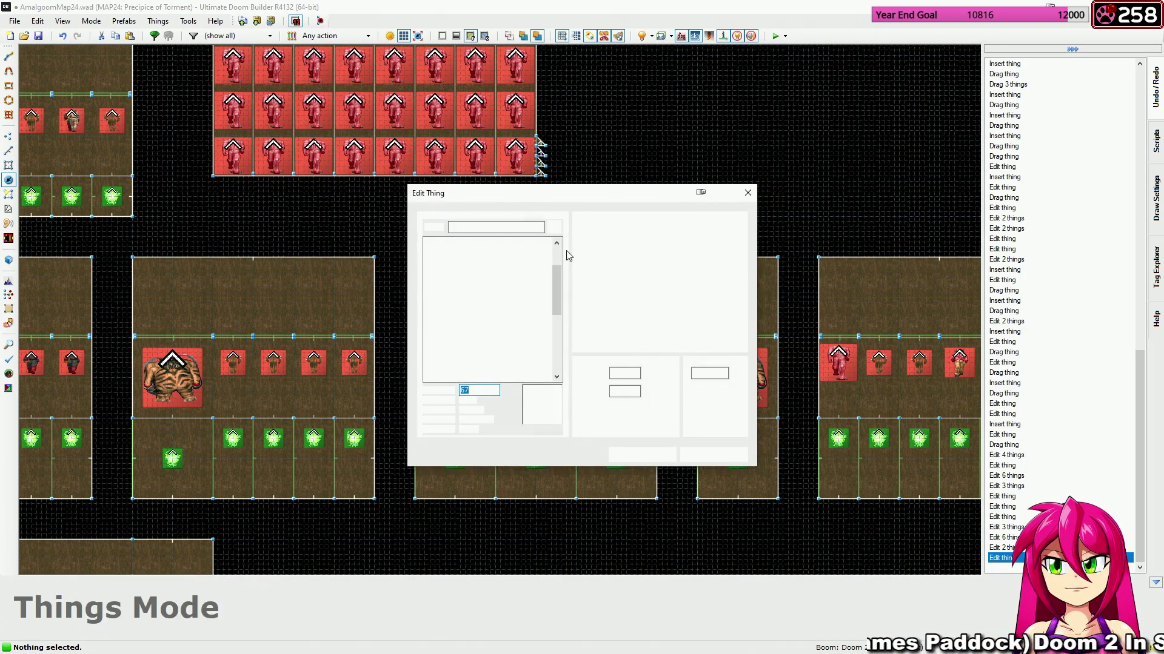
text(5184)
key(Return)
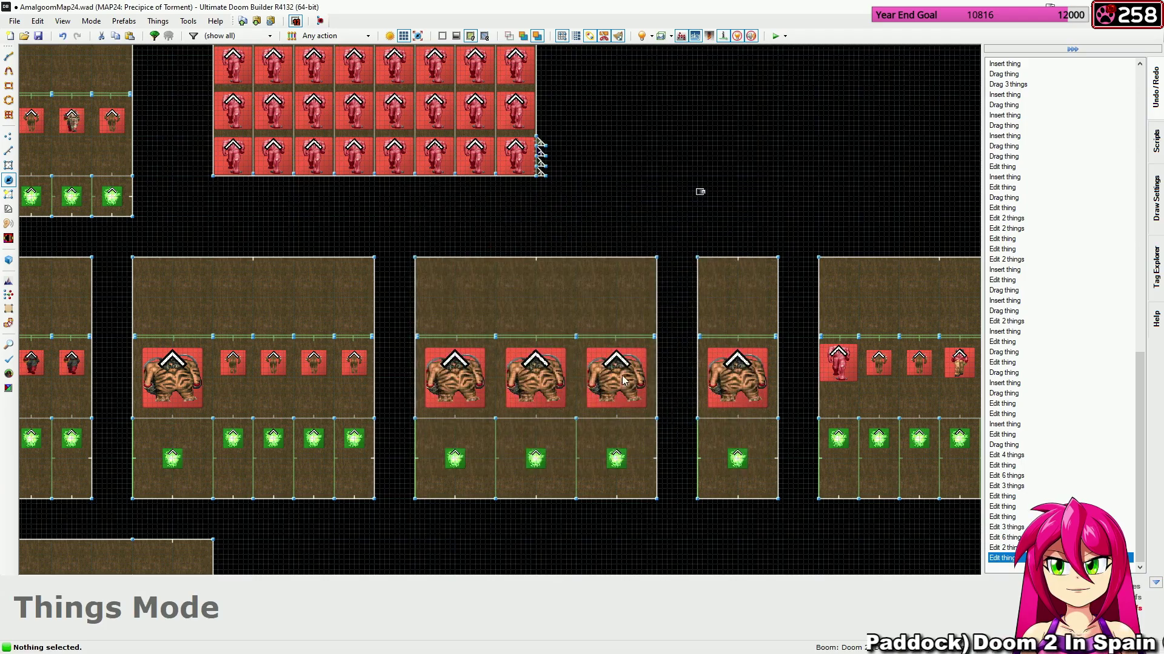
right_click(621, 386)
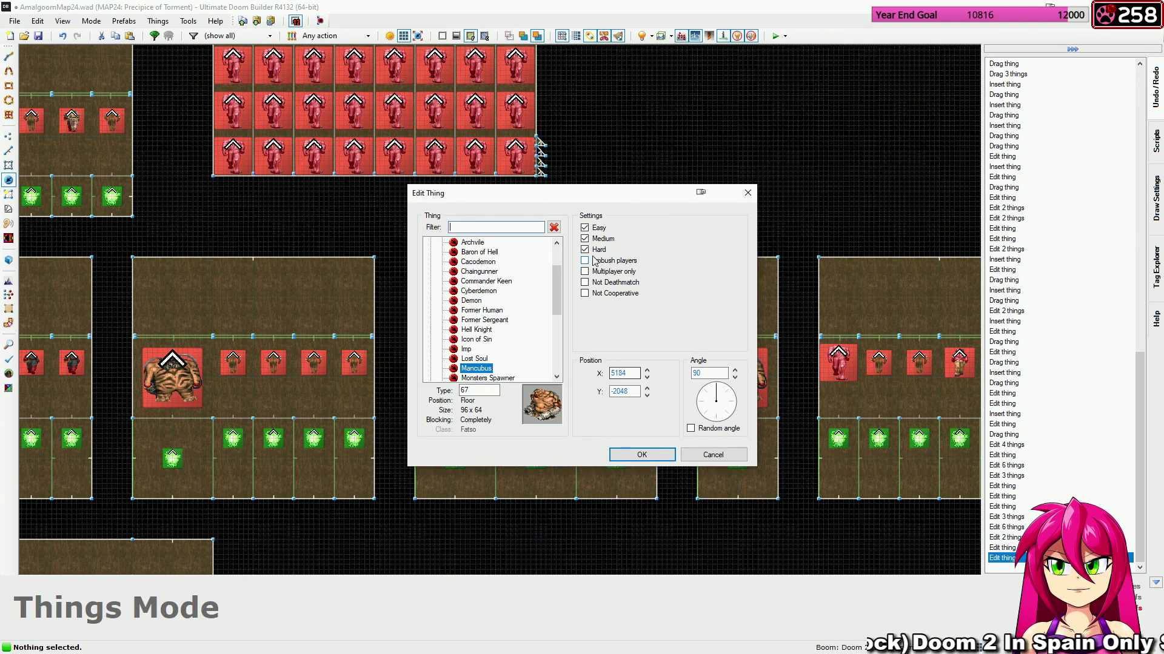
click(641, 454)
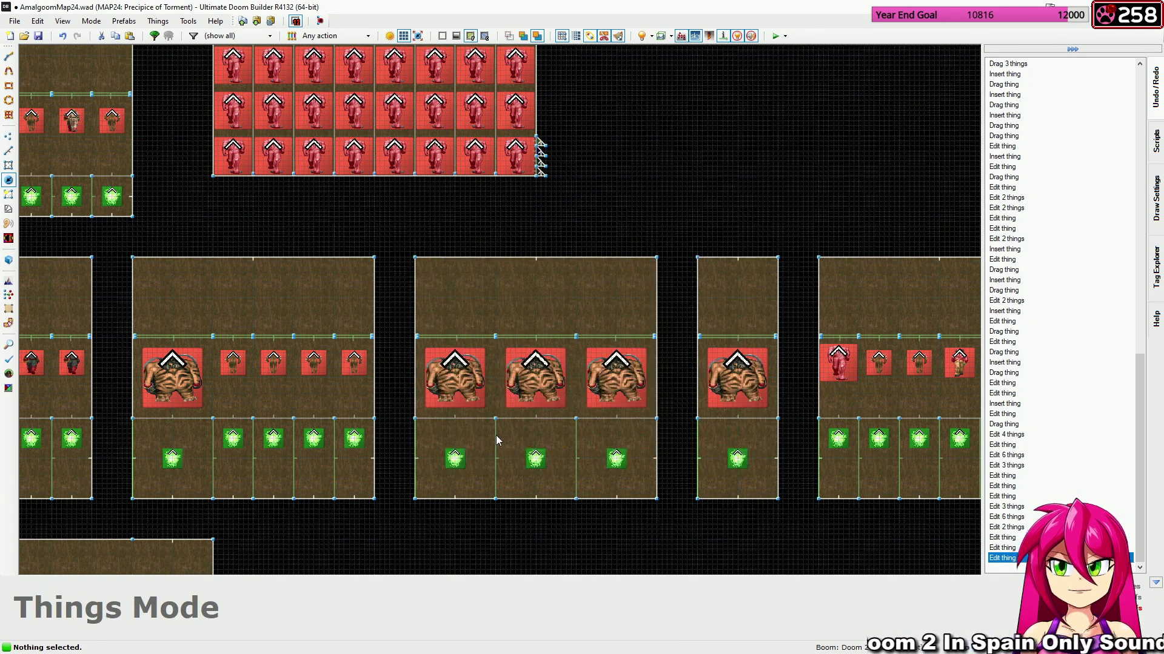
Review the areas from the northern Demon corridor southward to the terrace with the row of blue potions, and save the map.
scroll(496, 435, down, 10)
scroll(460, 328, up, 10)
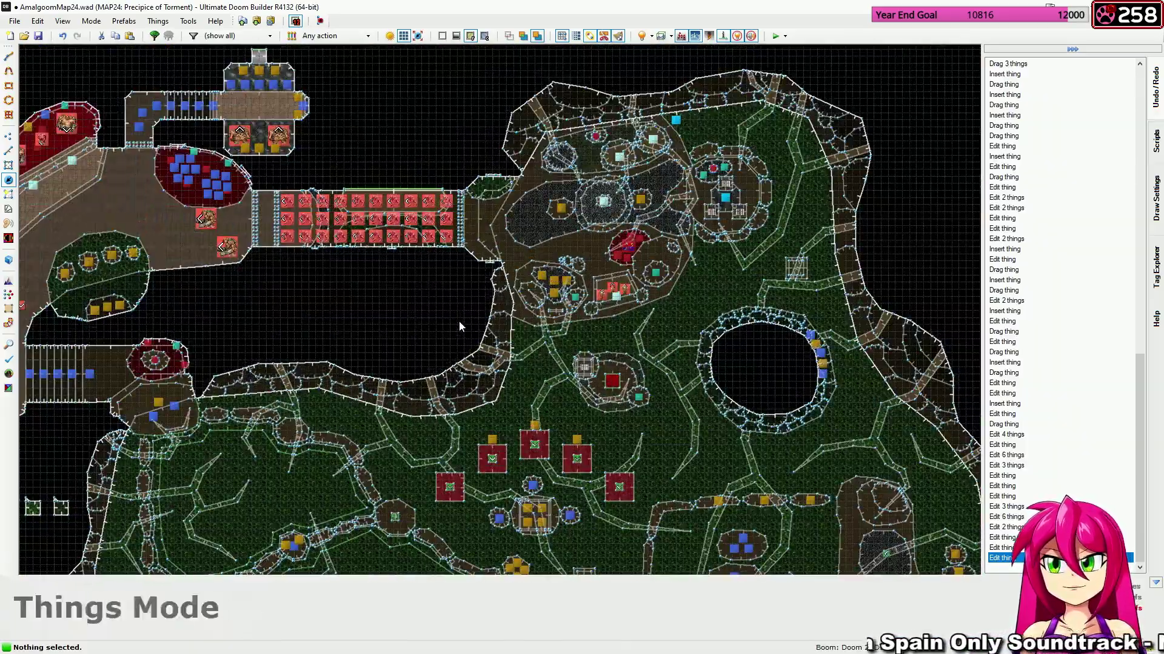
middle_drag(460, 327, 305, 312)
middle_drag(379, 315, 467, 388)
middle_drag(521, 415, 416, 269)
middle_drag(571, 397, 448, 274)
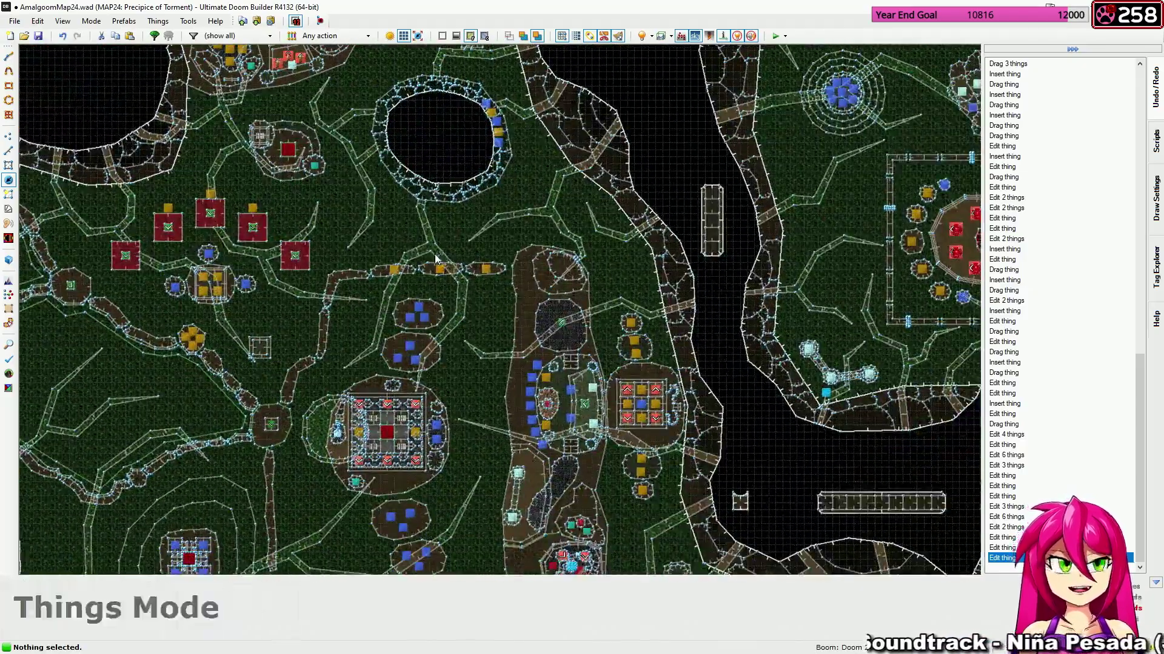
middle_drag(577, 568, 528, 384)
scroll(533, 439, down, 1)
middle_drag(585, 504, 466, 298)
middle_drag(452, 346, 511, 300)
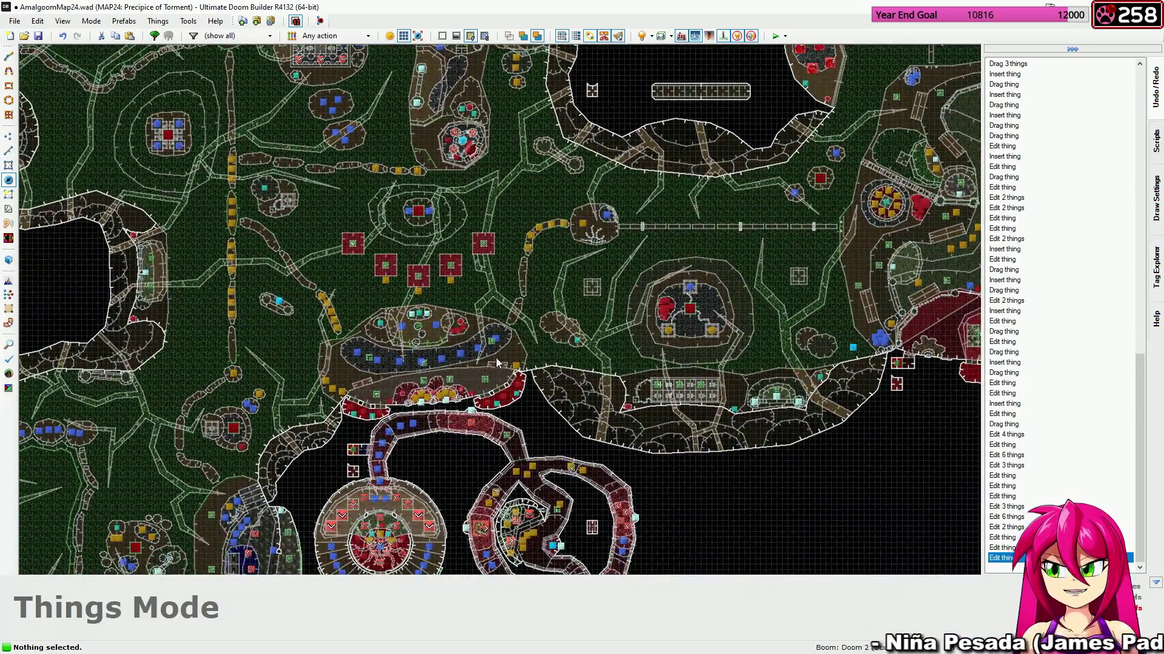
scroll(457, 373, up, 3)
middle_drag(458, 378, 573, 351)
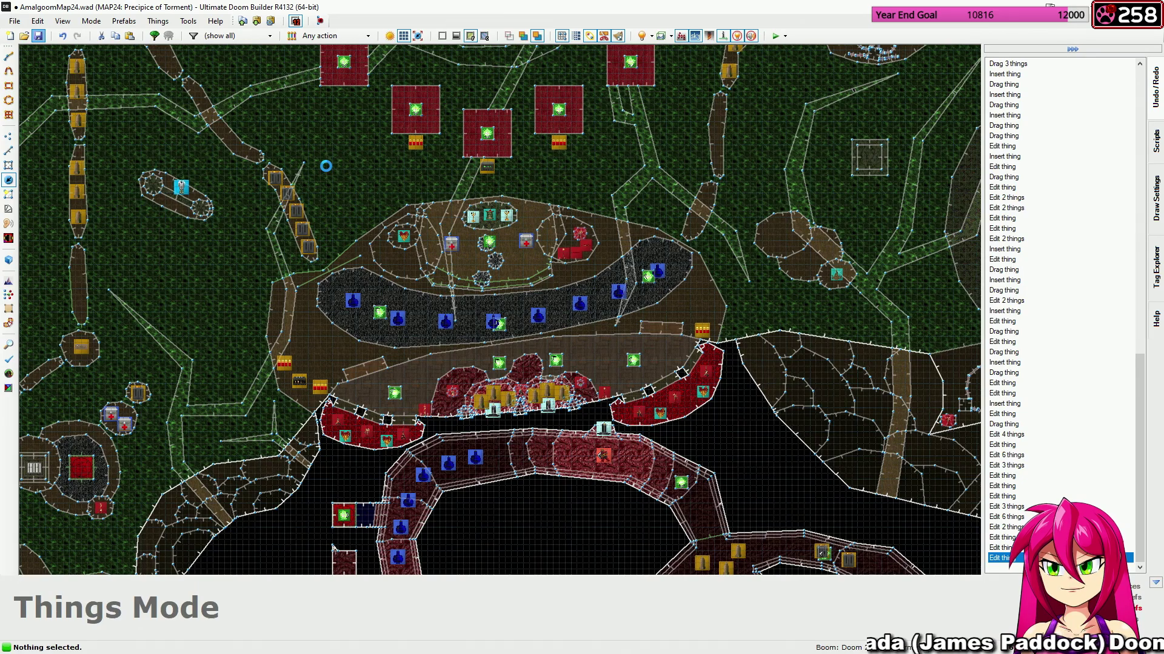
key(ctrl+s)
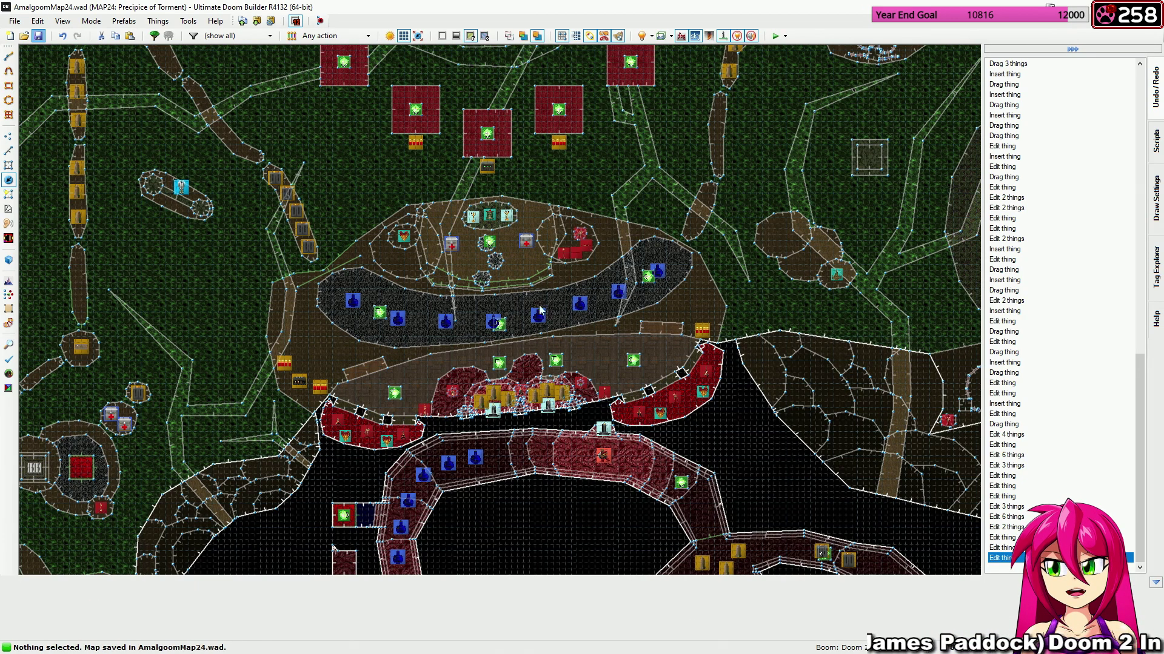
Trace the monster teleport link from the dark crescent terrace with blue potions to its off-map closet.
key(s)
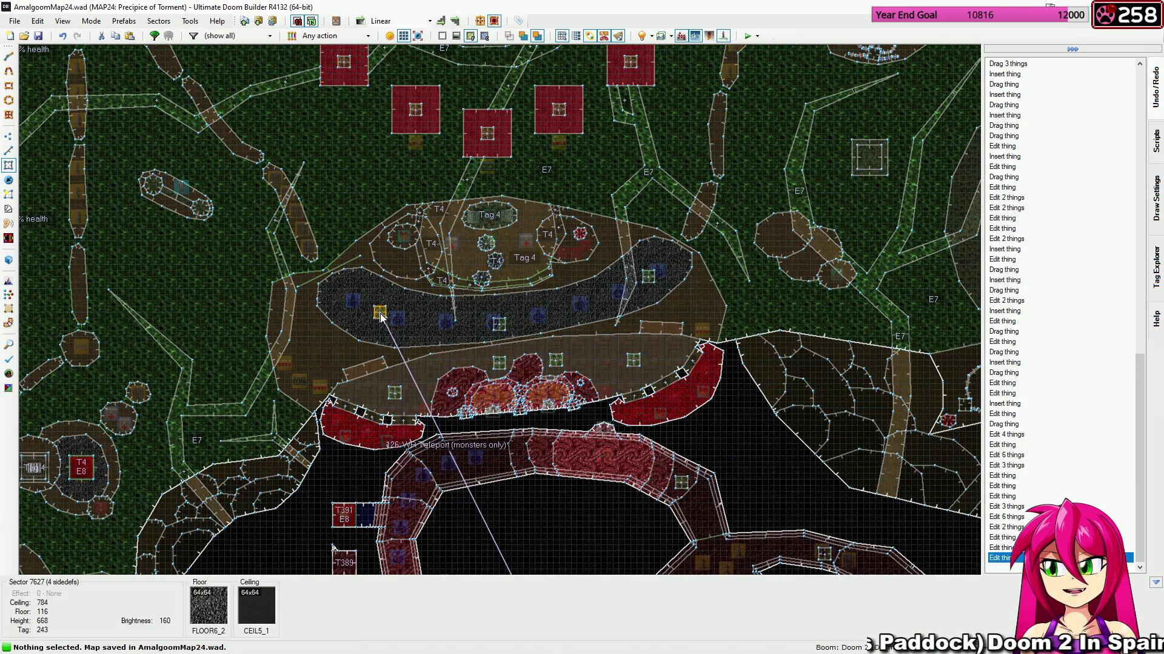
scroll(381, 317, down, 3)
scroll(380, 317, down, 6)
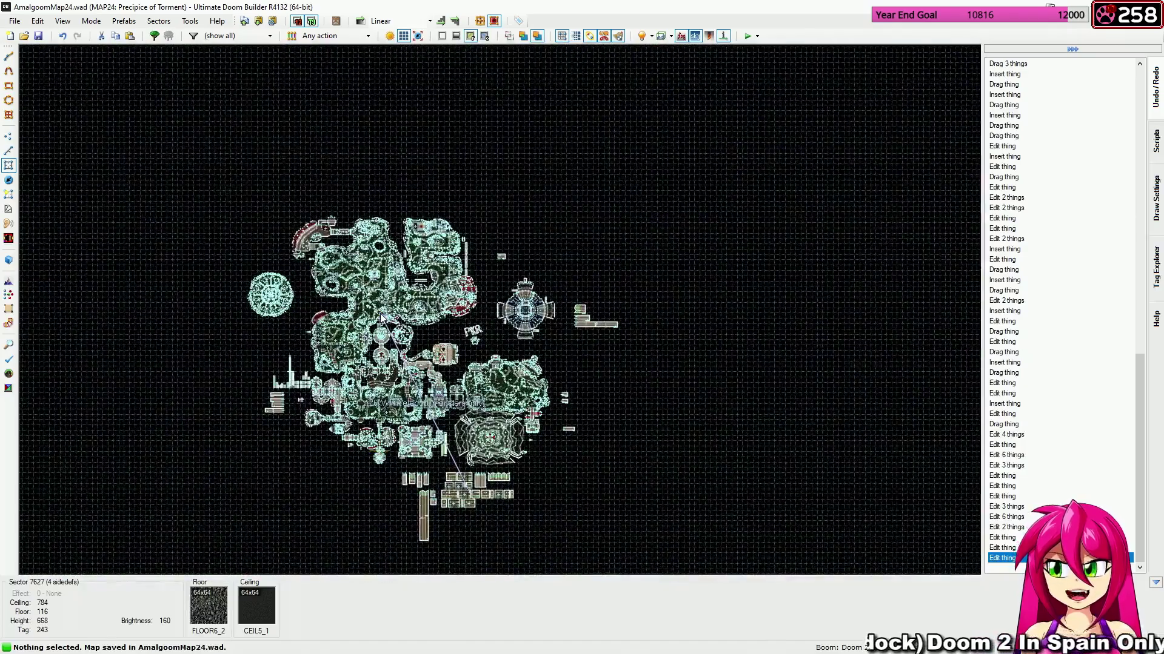
middle_drag(380, 316, 384, 242)
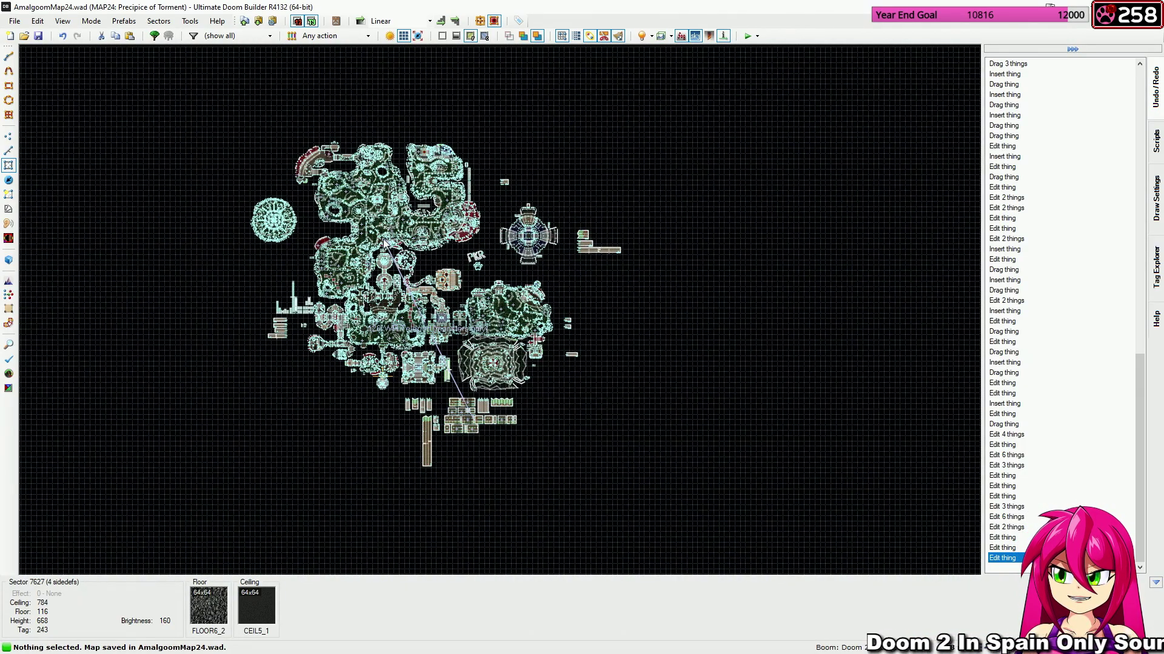
scroll(489, 433, up, 8)
scroll(495, 434, up, 6)
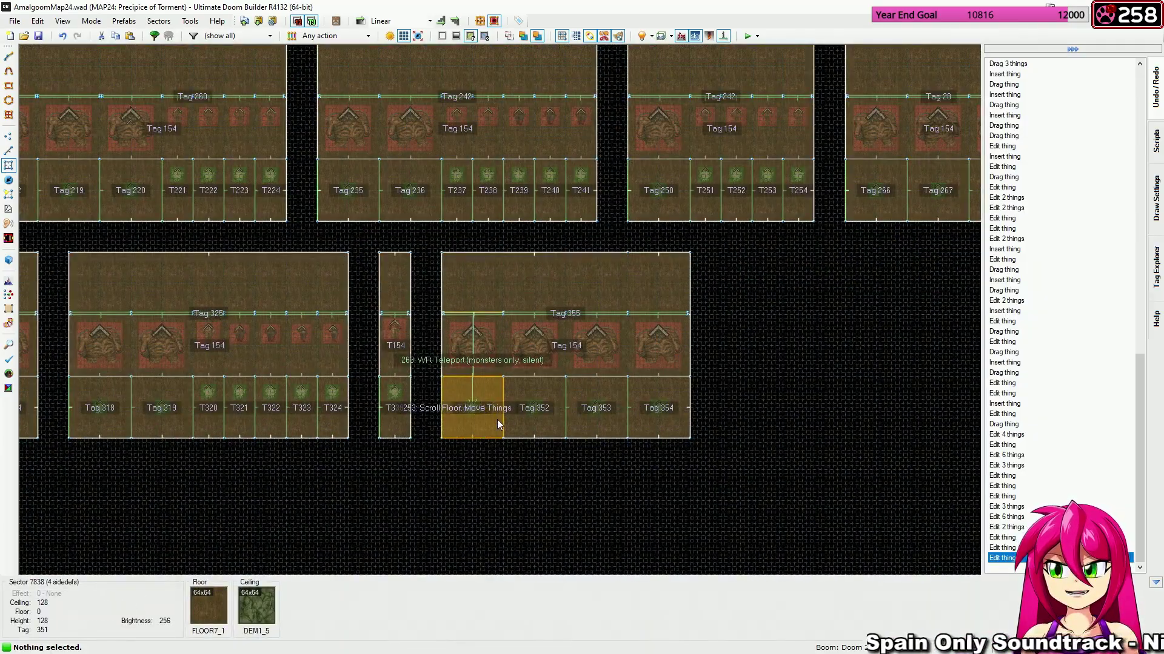
middle_drag(525, 329, 539, 353)
middle_drag(409, 270, 563, 295)
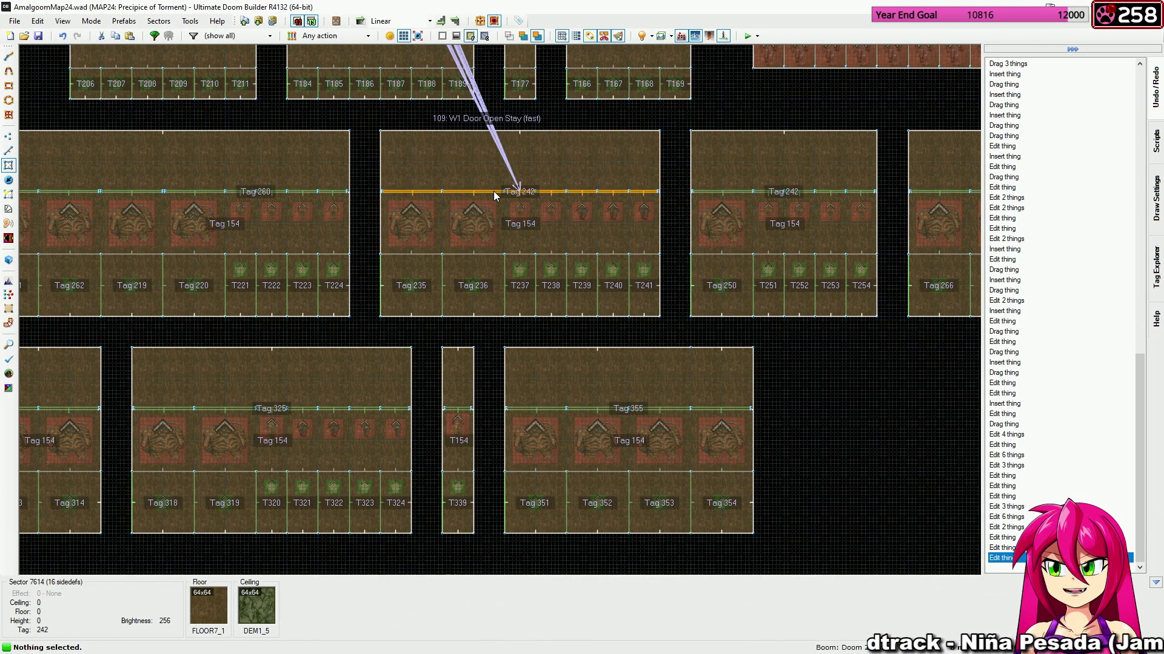
middle_drag(494, 192, 453, 278)
scroll(594, 236, down, 7)
scroll(593, 236, down, 3)
scroll(570, 337, up, 12)
Check the three Chaingunners in the two-Mancubus closet and trace where the middle Chaingunner's teleport line leads.
key(t)
middle_drag(566, 317, 577, 327)
scroll(577, 332, up, 2)
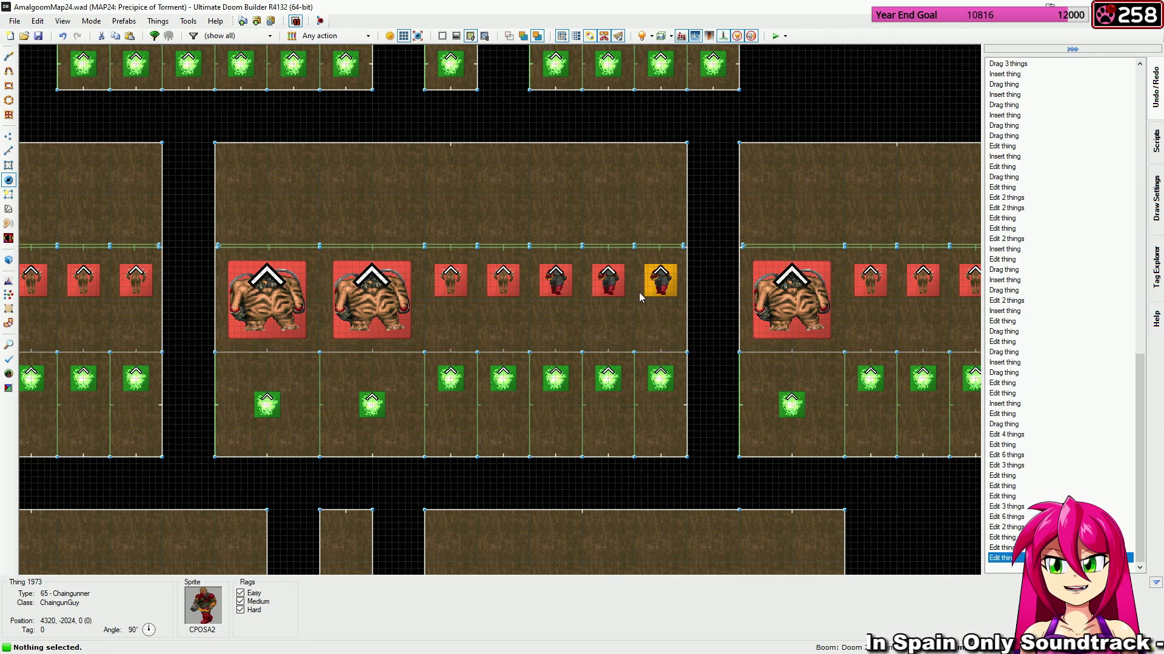
scroll(651, 277, up, 2)
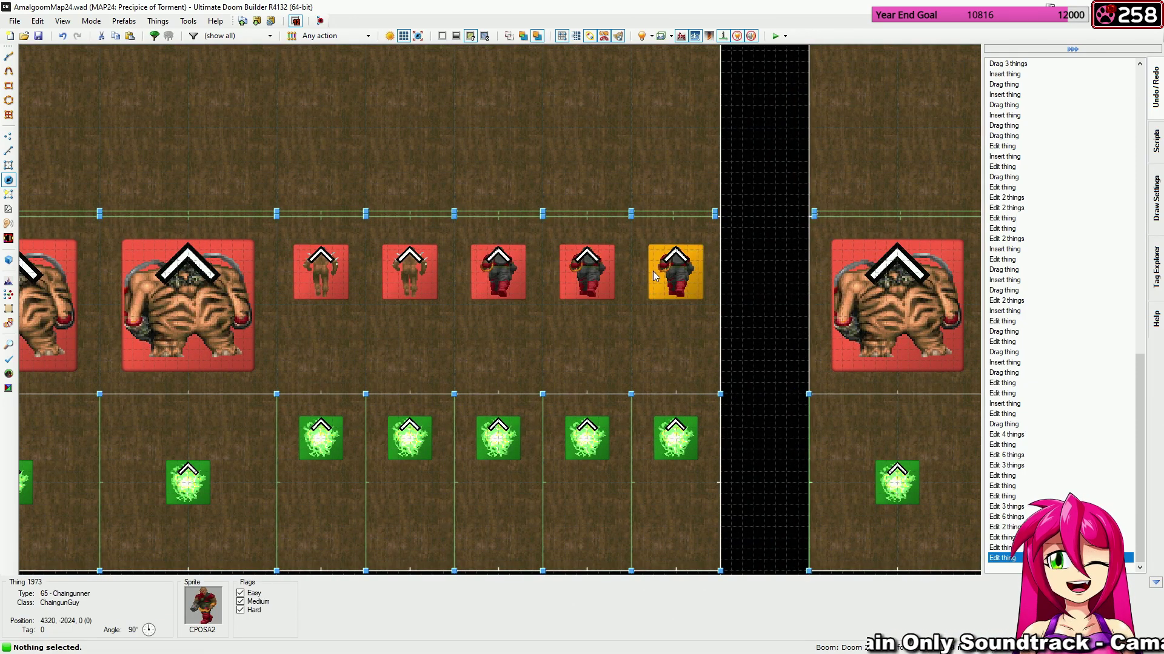
right_click(652, 271)
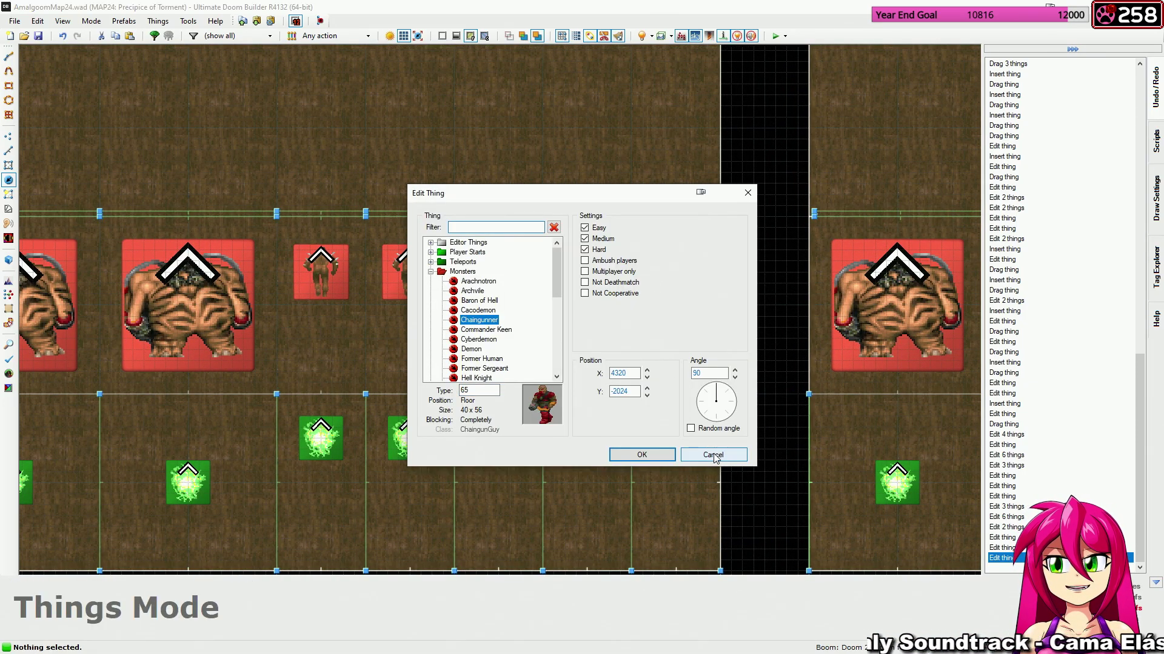
click(714, 454)
middle_drag(626, 309, 707, 381)
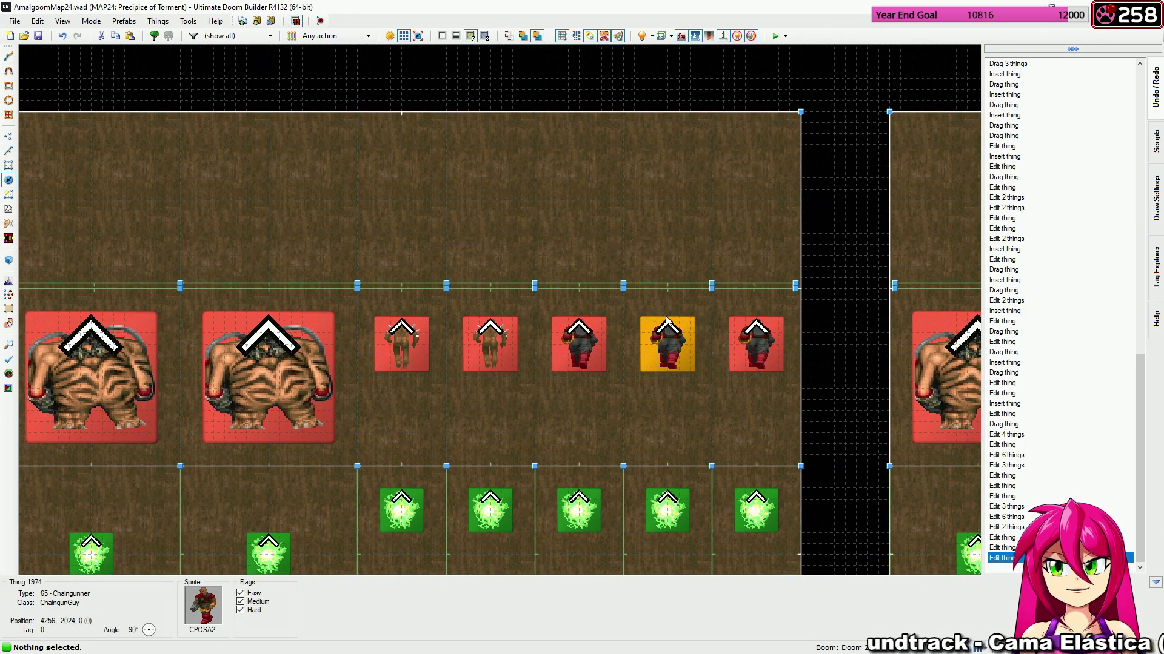
key(l)
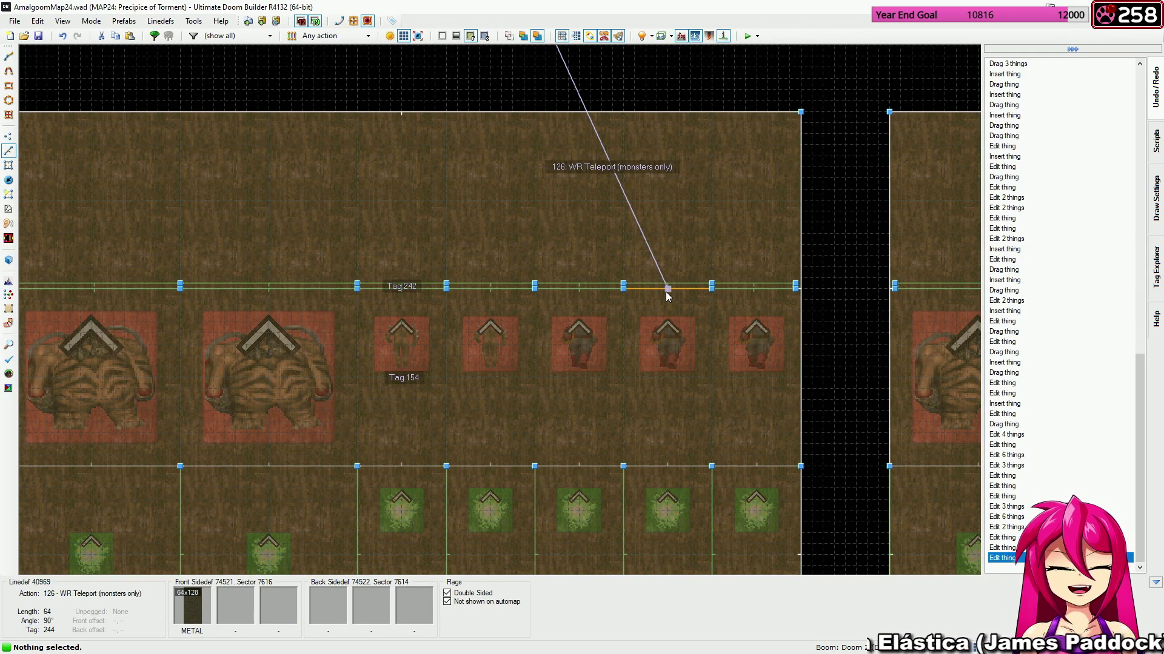
scroll(667, 295, down, 10)
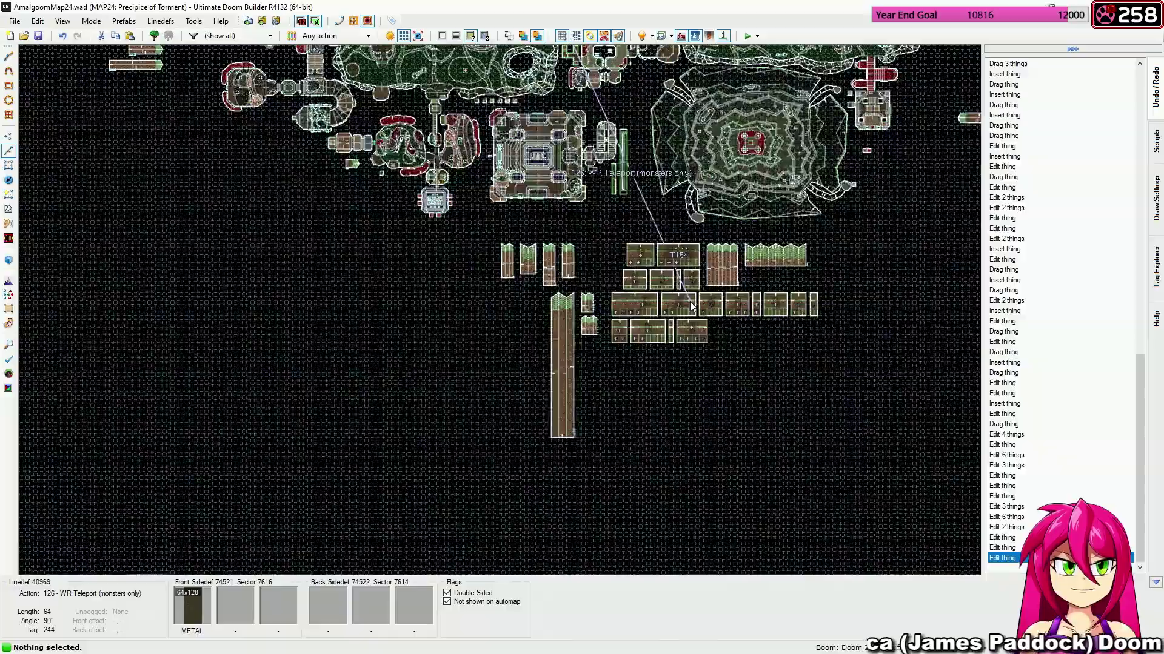
middle_drag(691, 306, 717, 395)
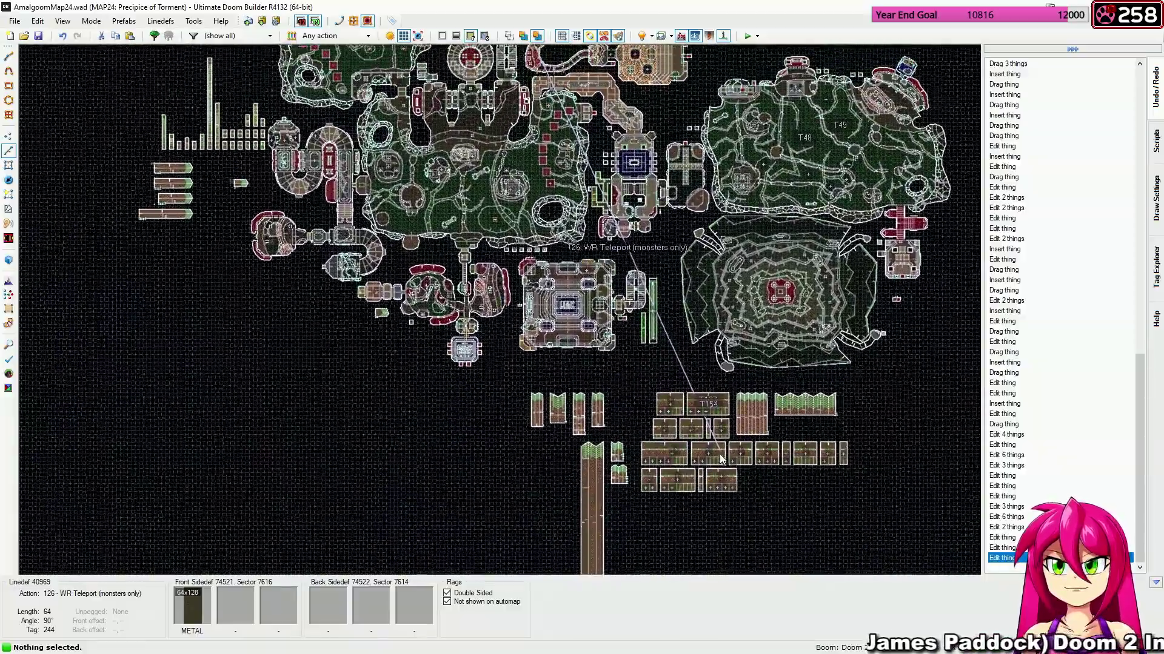
middle_drag(721, 460, 600, 332)
scroll(719, 354, up, 11)
Restrict the middle of the three Chaingunners in the two-Mancubus closet to the Hard skill.
key(t)
right_click(617, 339)
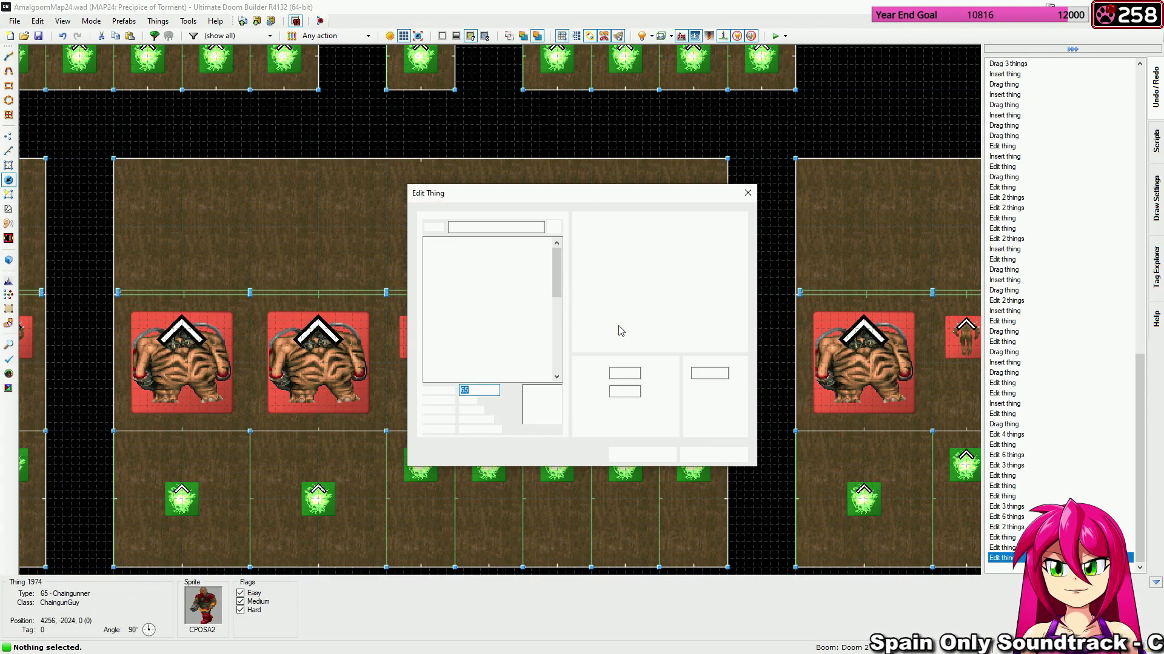
click(658, 457)
Insert a Former Sergeant as the middle Chaingunner's lower-skill substitute and place it on that Chaingunner's spot.
right_click(746, 365)
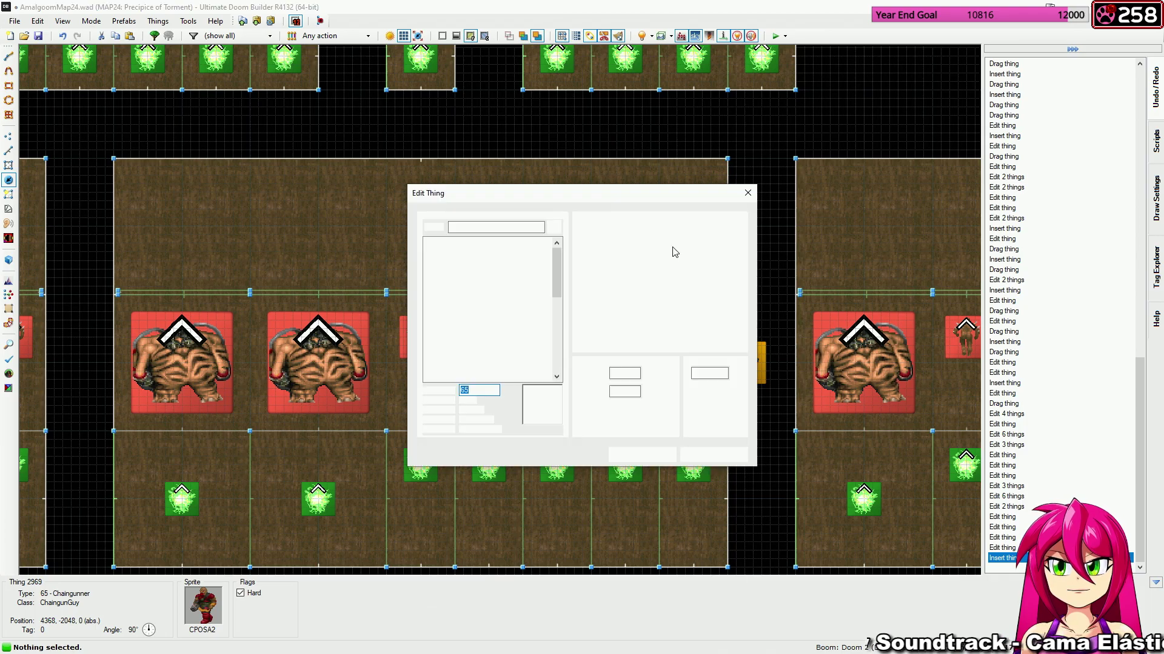
click(485, 369)
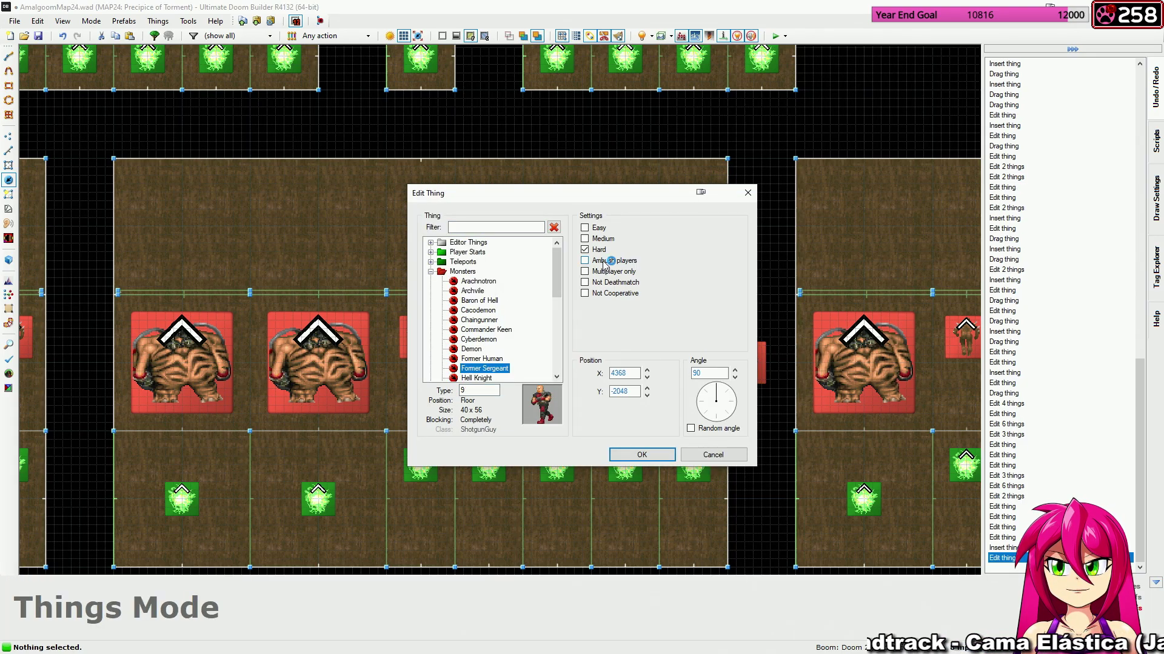
click(635, 454)
drag(746, 363, 625, 338)
Disable Easy for the westernmost and easternmost Chaingunners in the same closet, keeping Medium and Hard.
drag(539, 337, 539, 338)
click(546, 338)
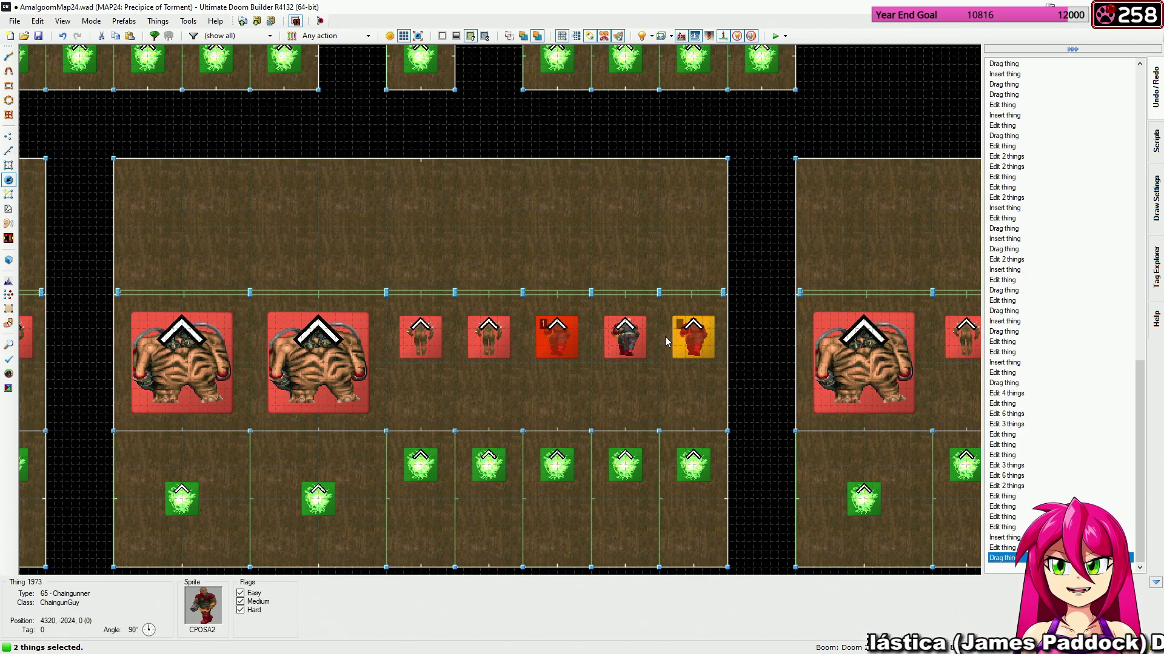
right_click(664, 342)
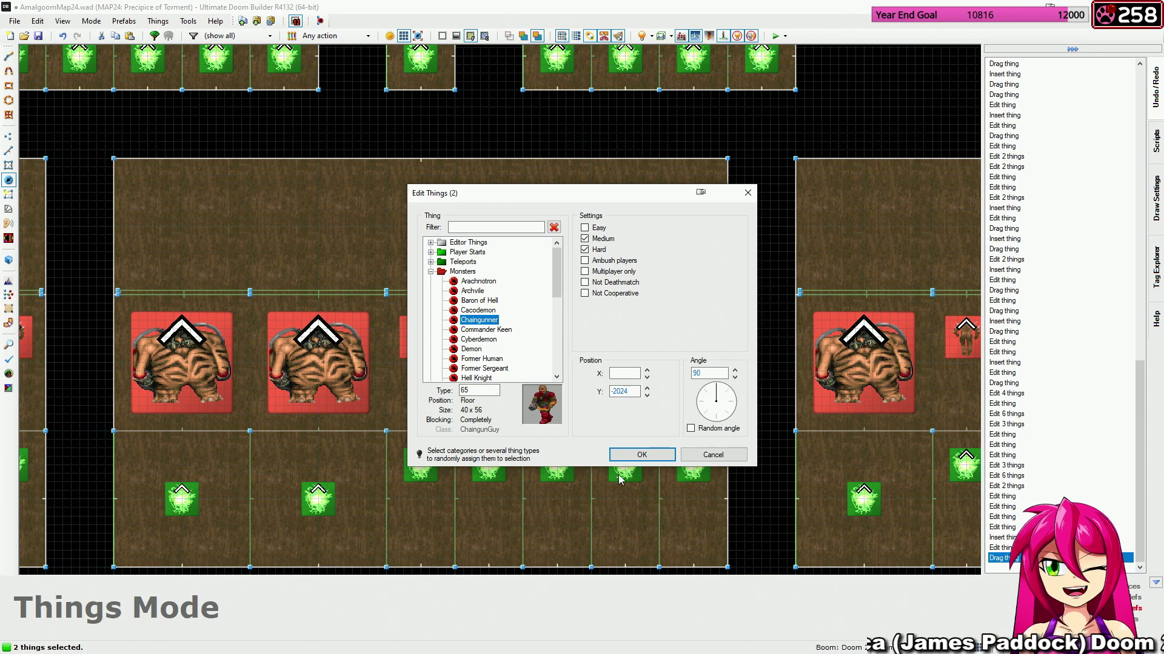
click(628, 459)
key(c)
Add Former Human substitutes for lower skill on the spots of the westernmost and easternmost Chaingunners.
right_click(557, 388)
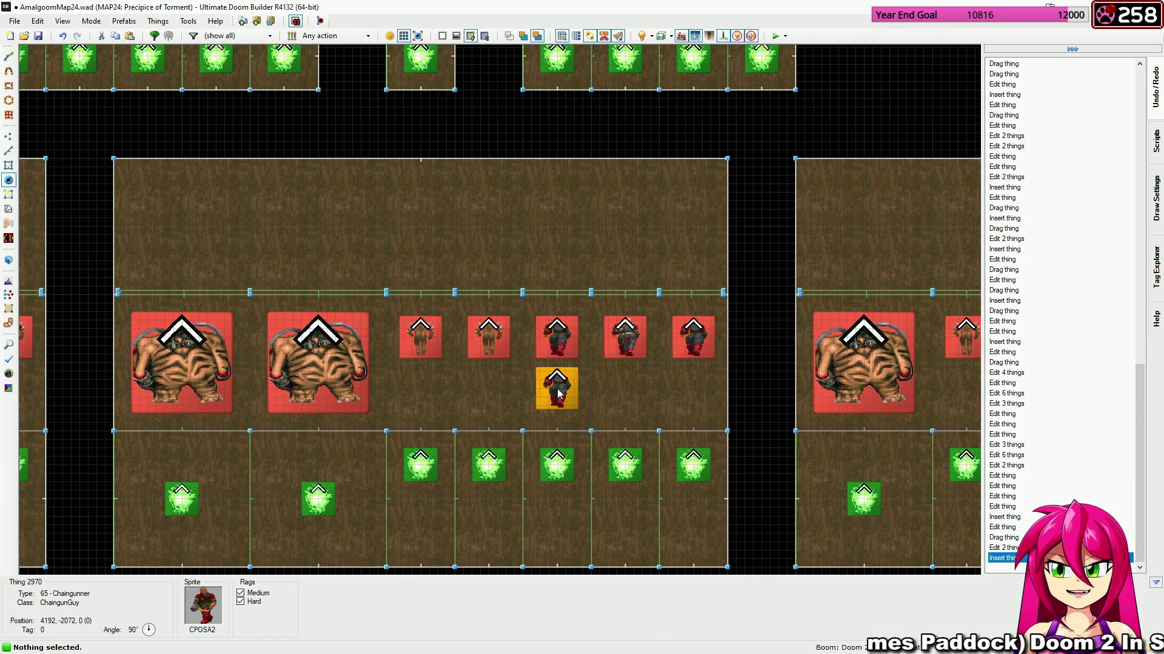
right_click(629, 220)
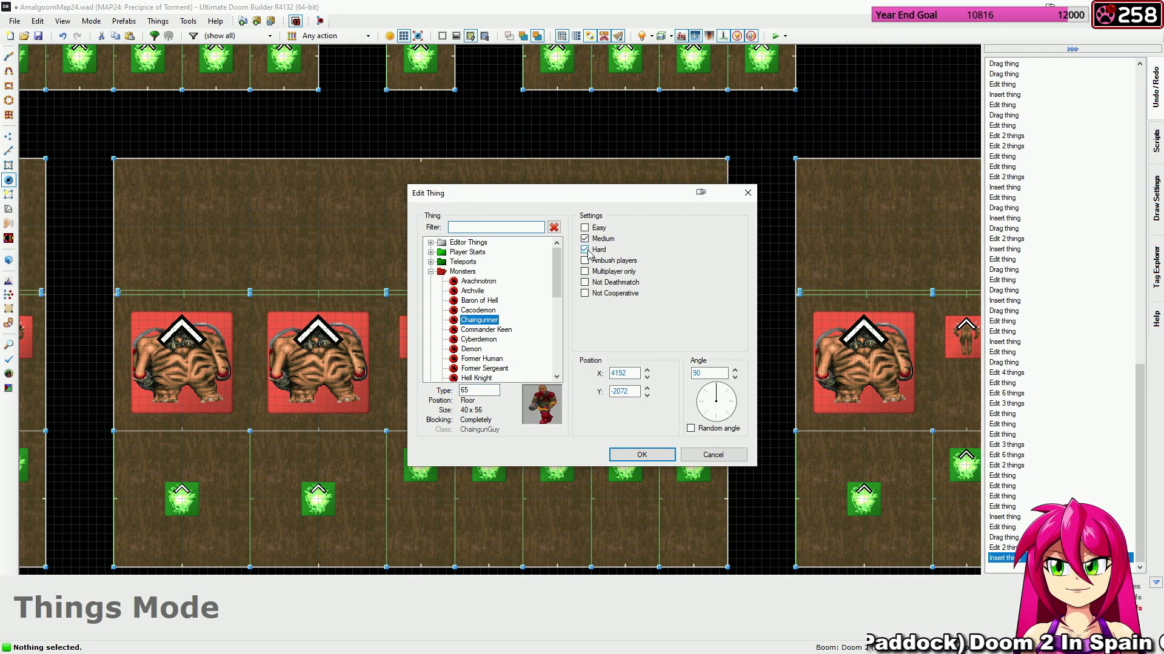
click(483, 359)
click(657, 453)
drag(554, 391, 557, 336)
key(Insert)
drag(666, 393, 692, 338)
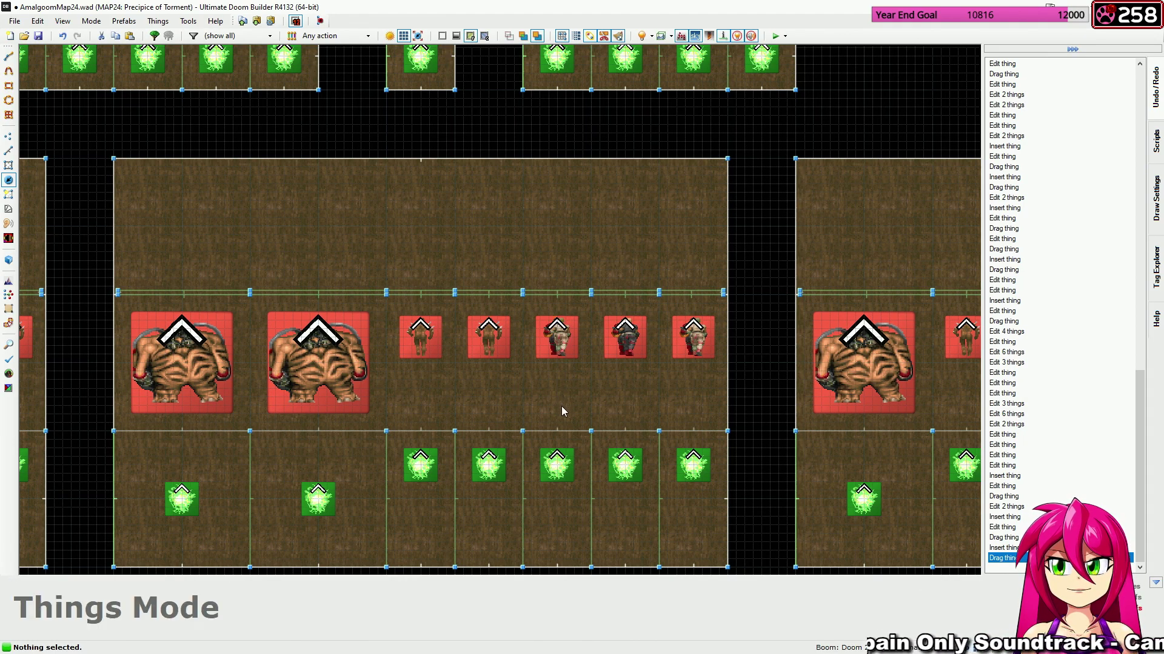
Trace the monster teleport link from the green arched alcove on the southern rock ledge to its off-map closet.
scroll(561, 407, down, 6)
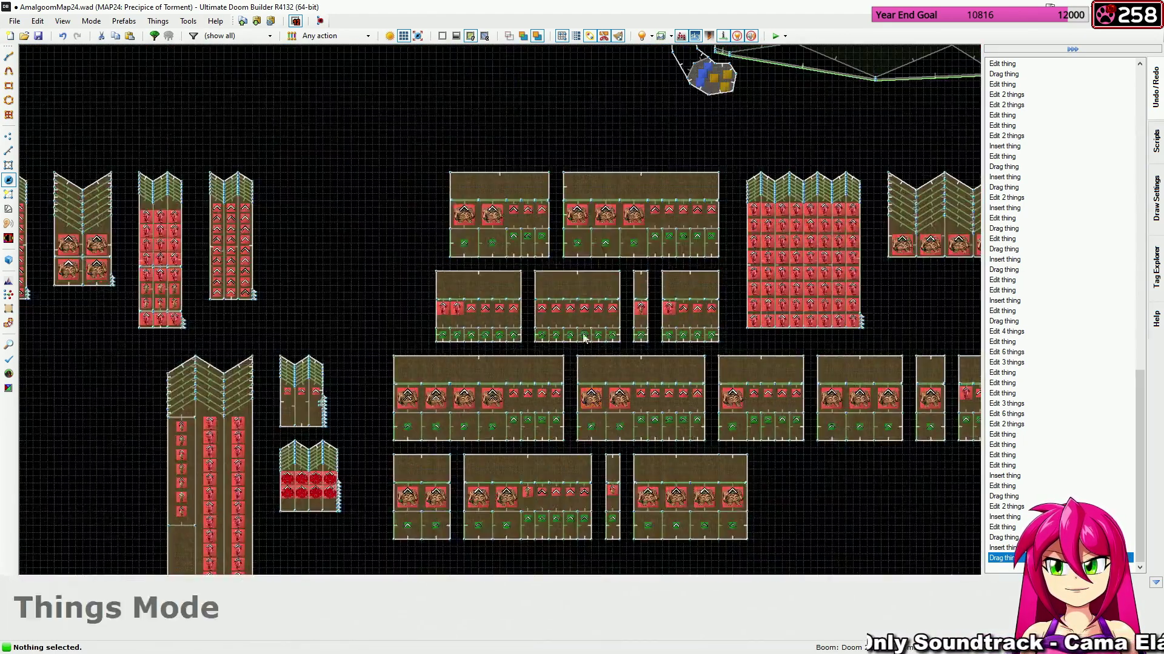
scroll(580, 332, down, 8)
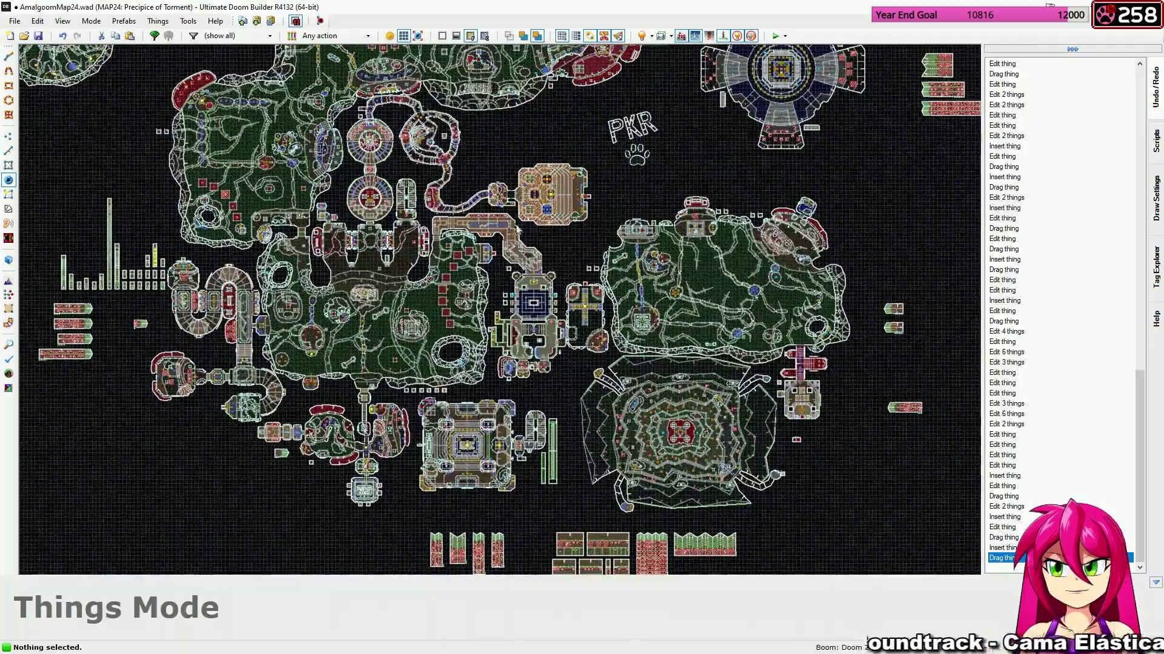
middle_drag(515, 228, 561, 345)
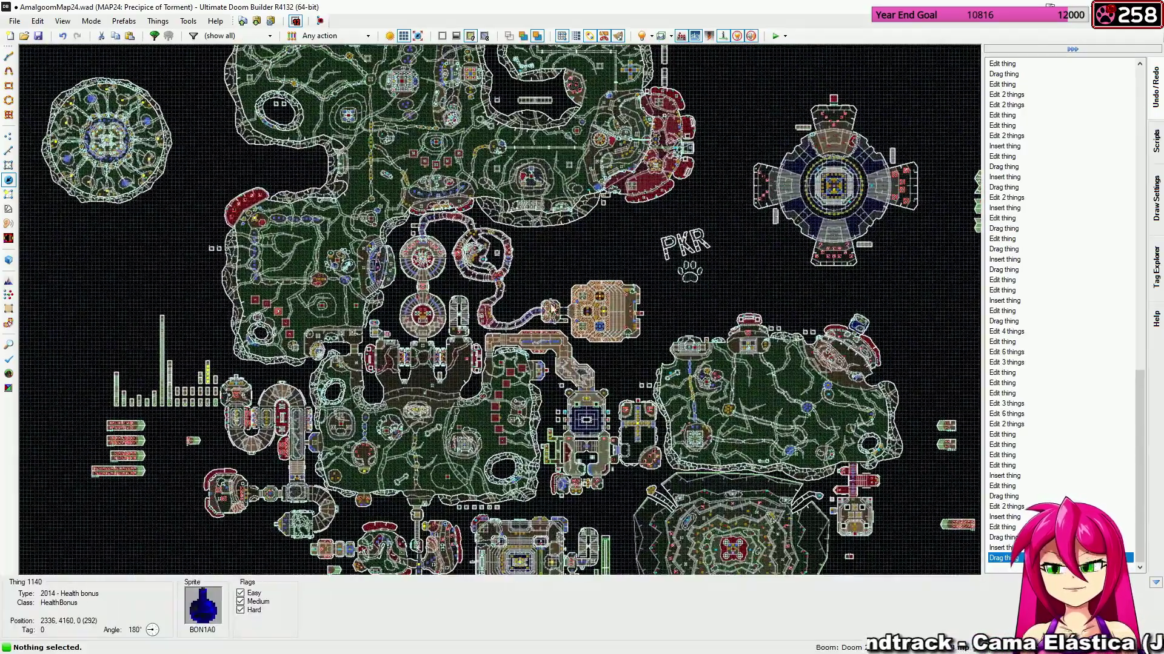
scroll(551, 310, up, 6)
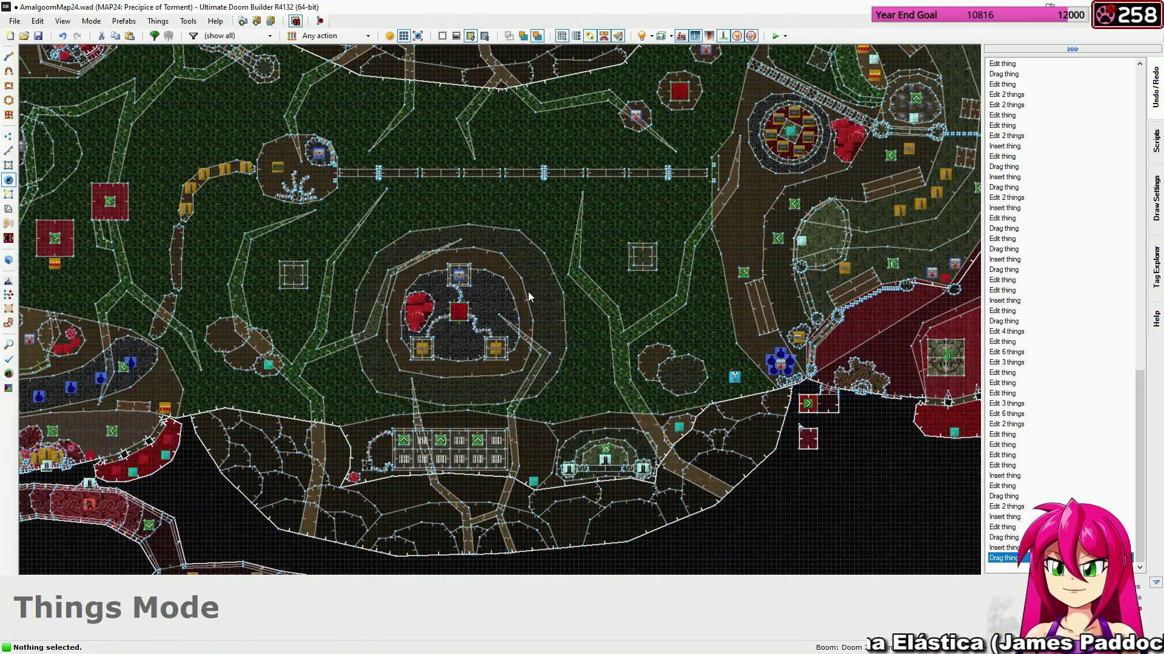
middle_drag(550, 306, 574, 430)
middle_drag(506, 315, 497, 130)
middle_drag(641, 426, 550, 245)
key(s)
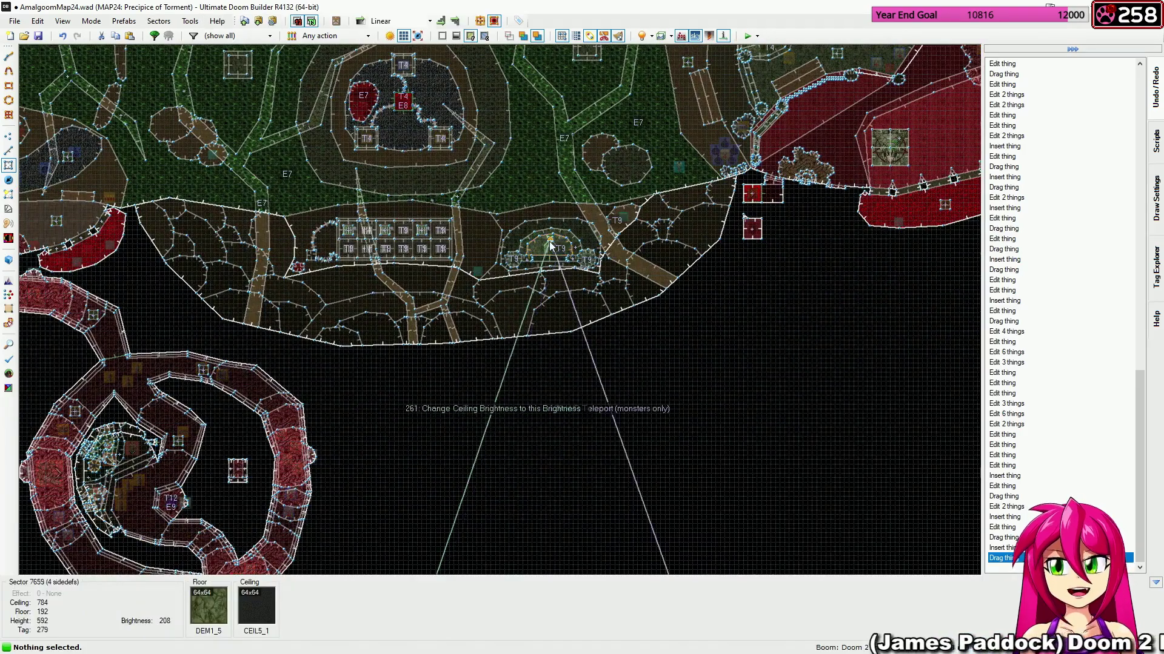
scroll(551, 243, down, 8)
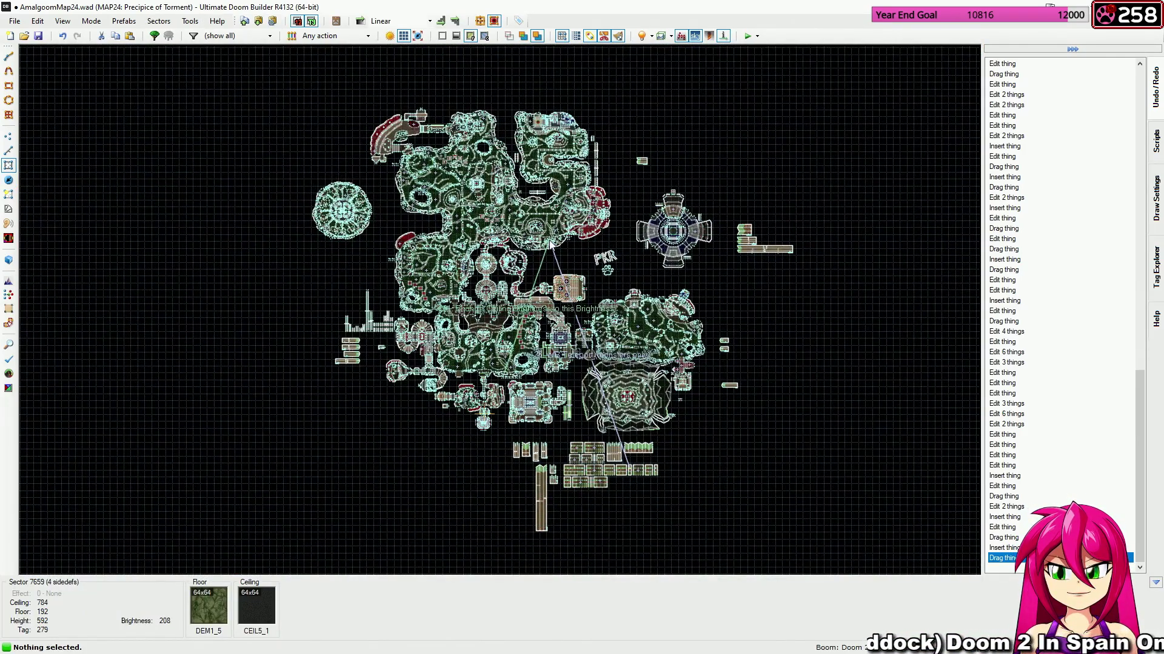
middle_drag(550, 243, 518, 161)
scroll(620, 395, up, 9)
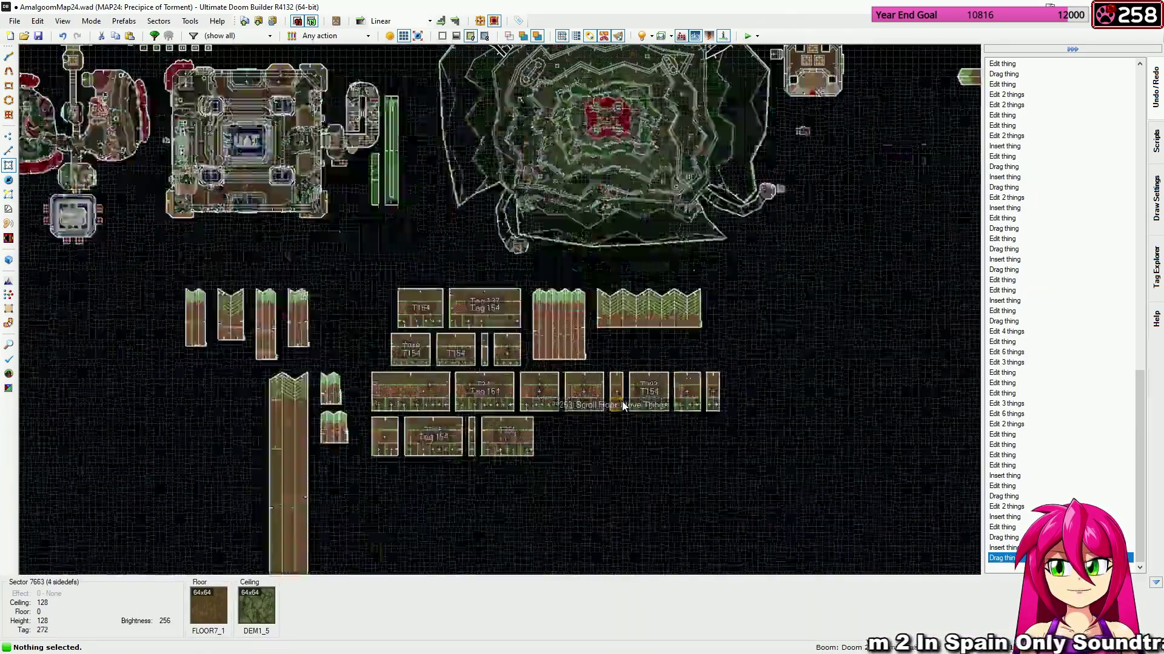
scroll(615, 393, up, 4)
Trace the single-Mancubus closet's teleport line back toward the main map.
key(s)
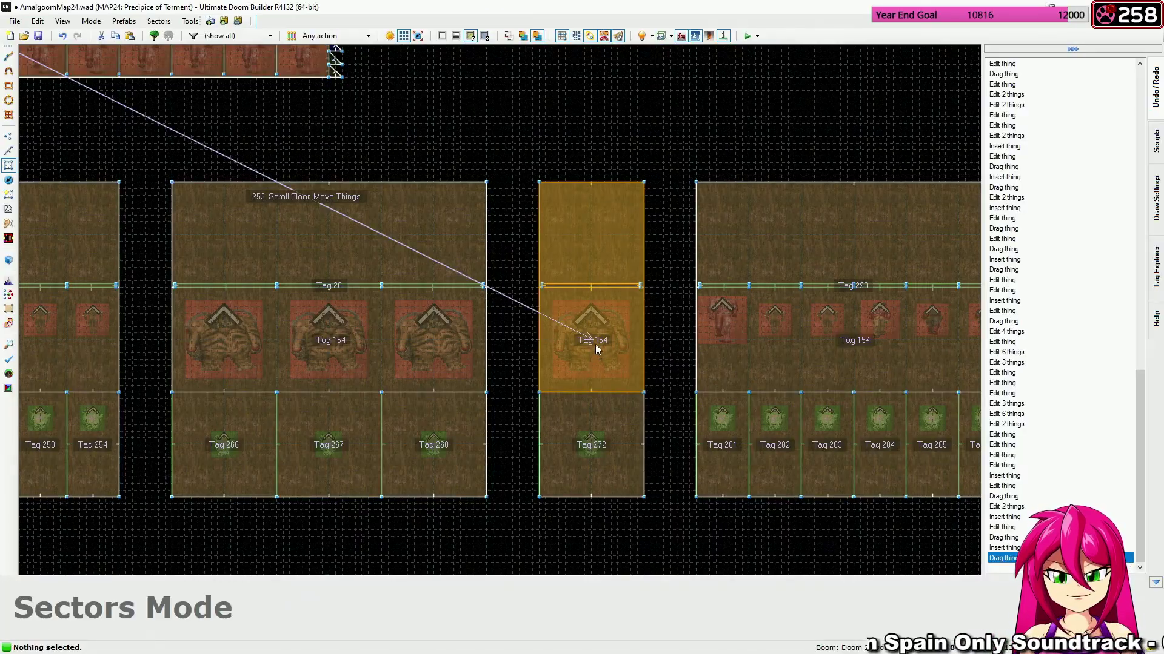
key(l)
scroll(597, 292, down, 12)
middle_drag(597, 295, 621, 422)
scroll(618, 412, up, 13)
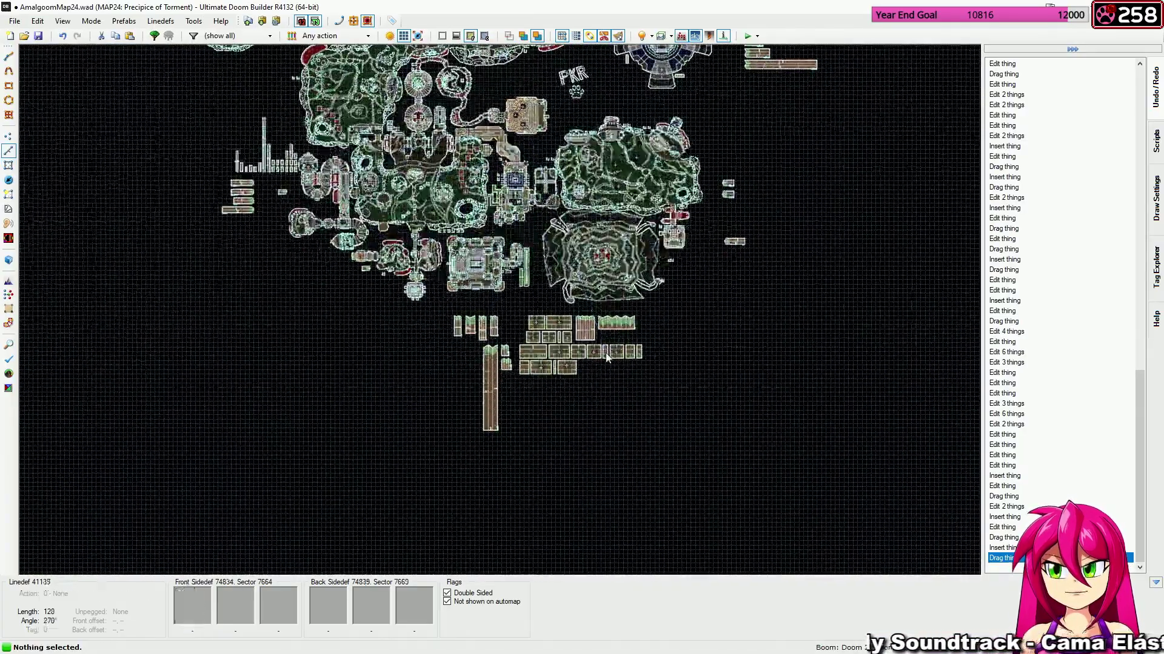
Disable Easy for the lone Mancubus in the narrow off-map closet, keeping Medium and Hard.
key(t)
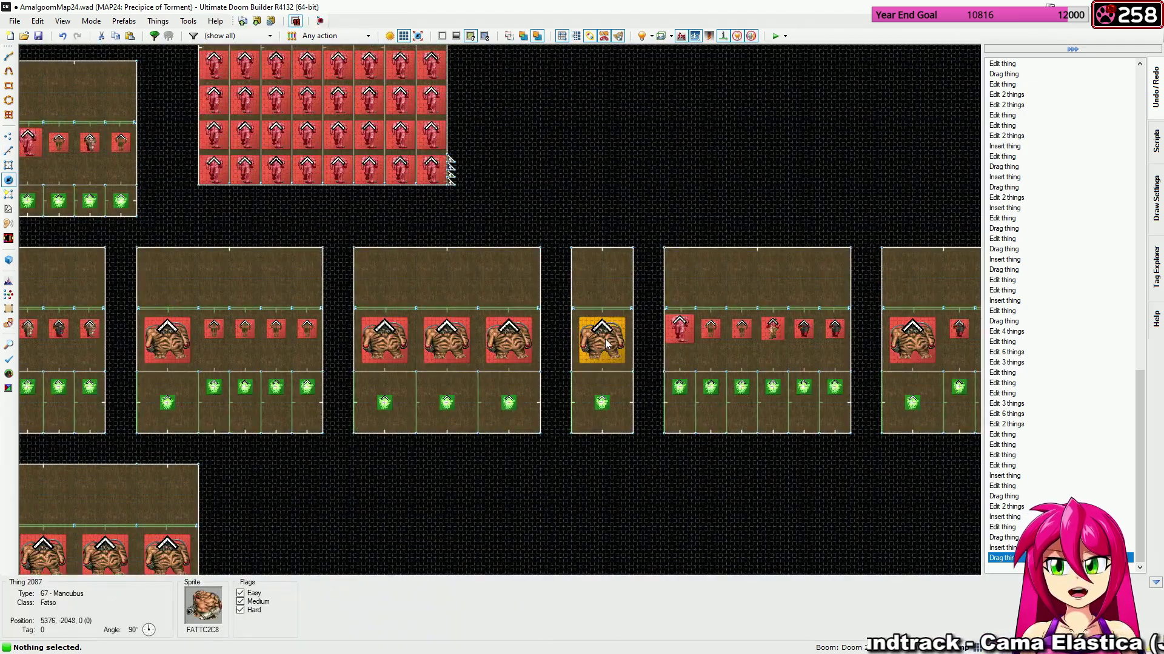
right_click(606, 344)
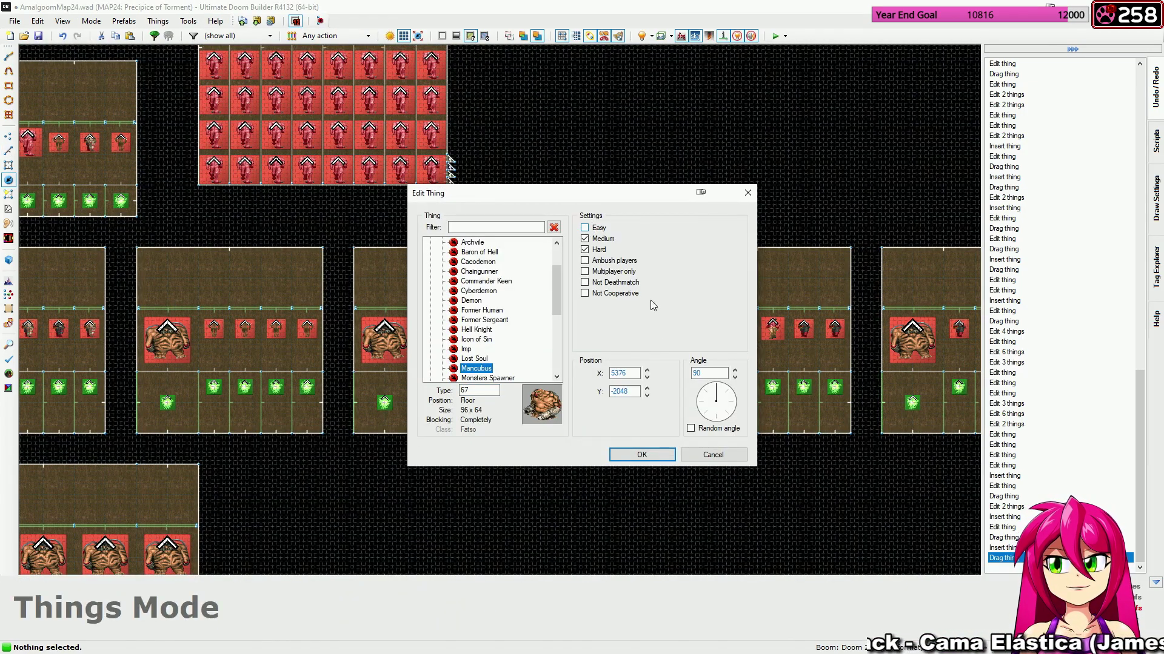
click(642, 455)
scroll(606, 345, down, 6)
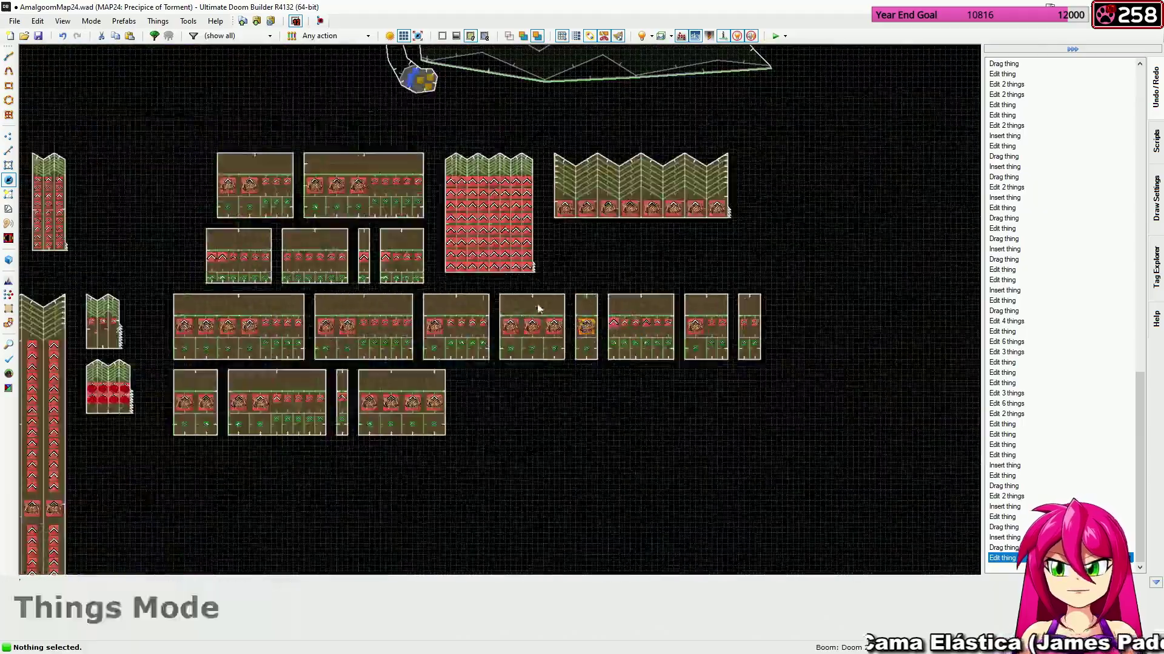
scroll(642, 352, up, 2)
scroll(638, 345, down, 8)
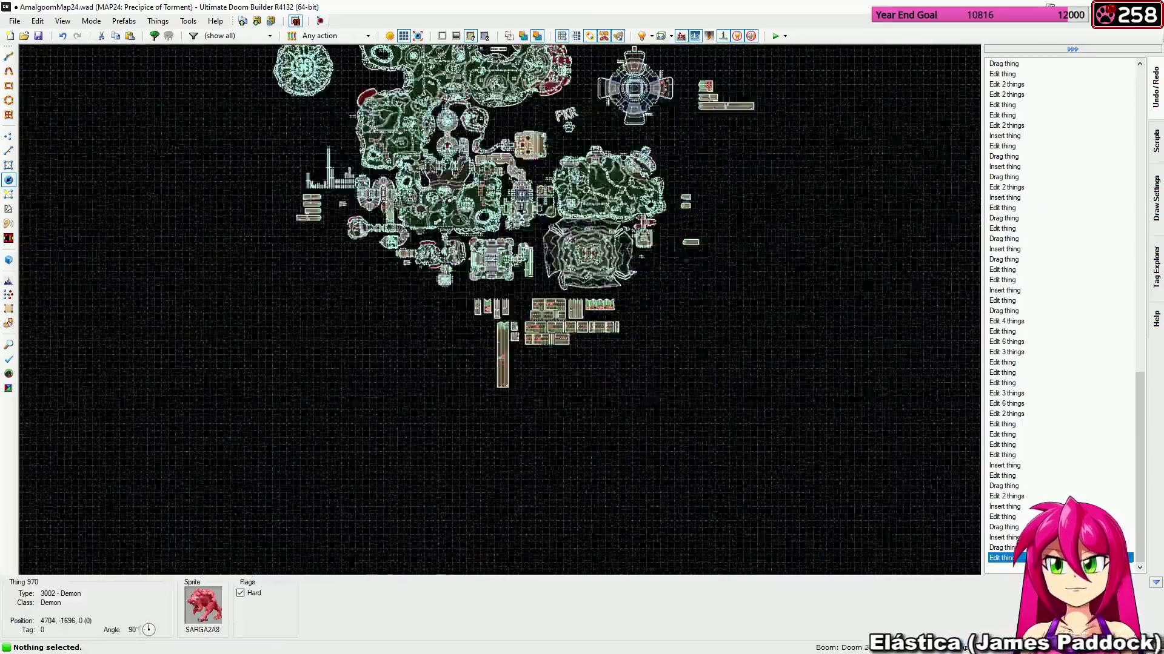
Examine the red ledges around the eastern arena and trace their monster teleport links back to the off-map monster closets.
scroll(601, 269, up, 10)
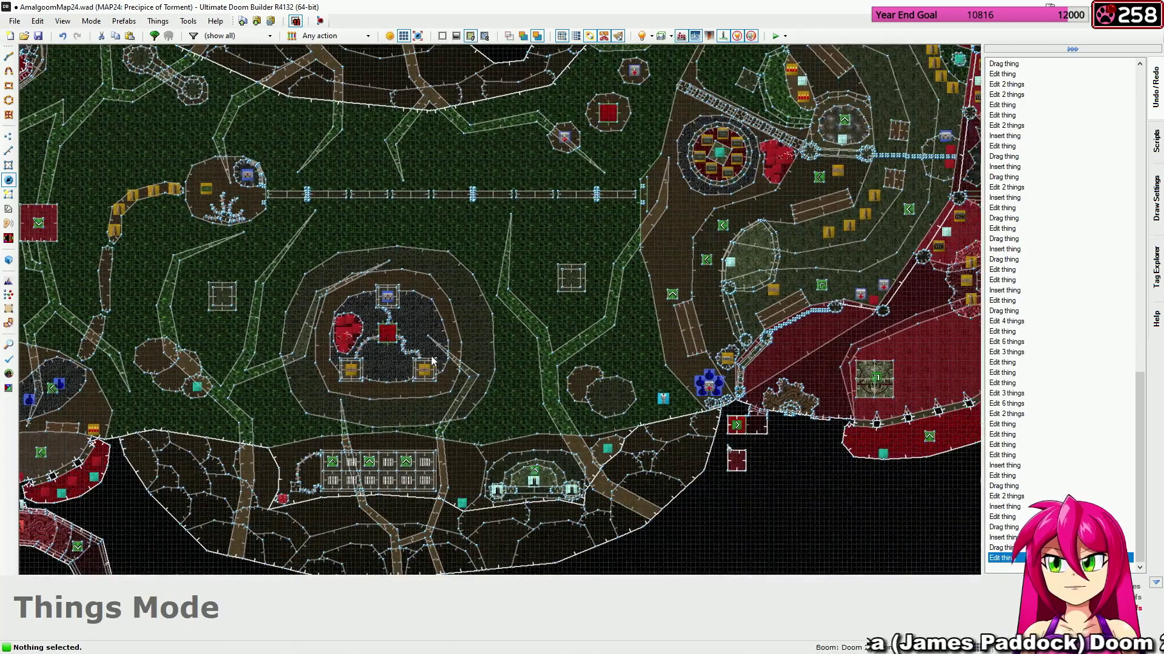
scroll(432, 359, down, 2)
middle_drag(489, 355, 547, 403)
middle_drag(710, 361, 594, 360)
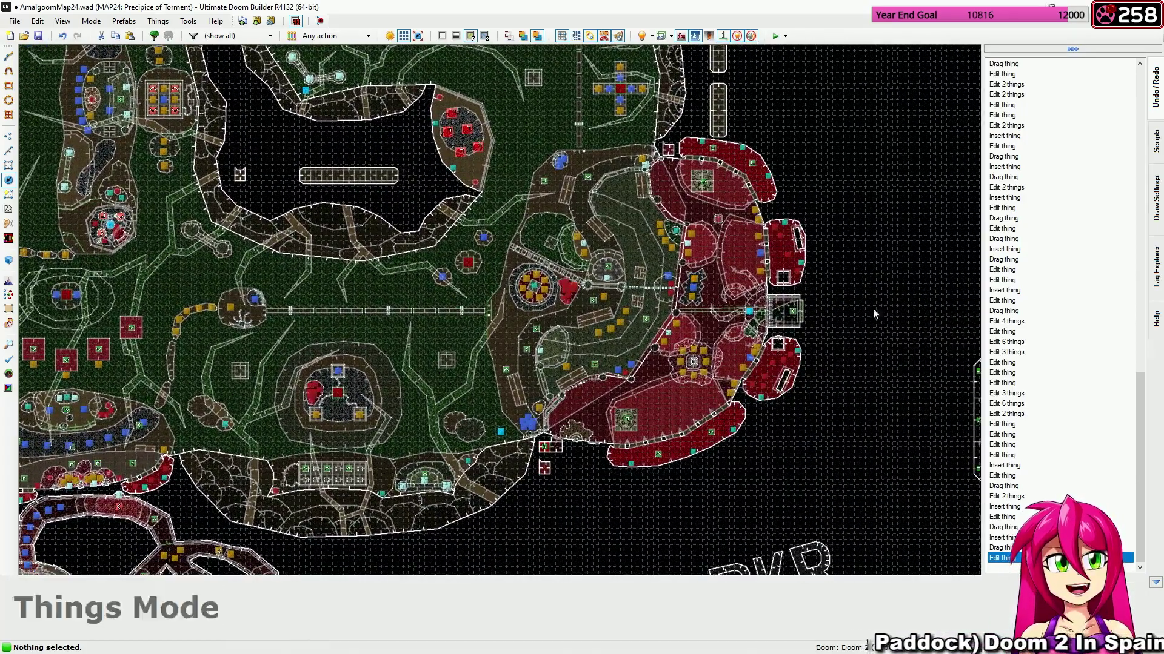
middle_drag(673, 379, 608, 364)
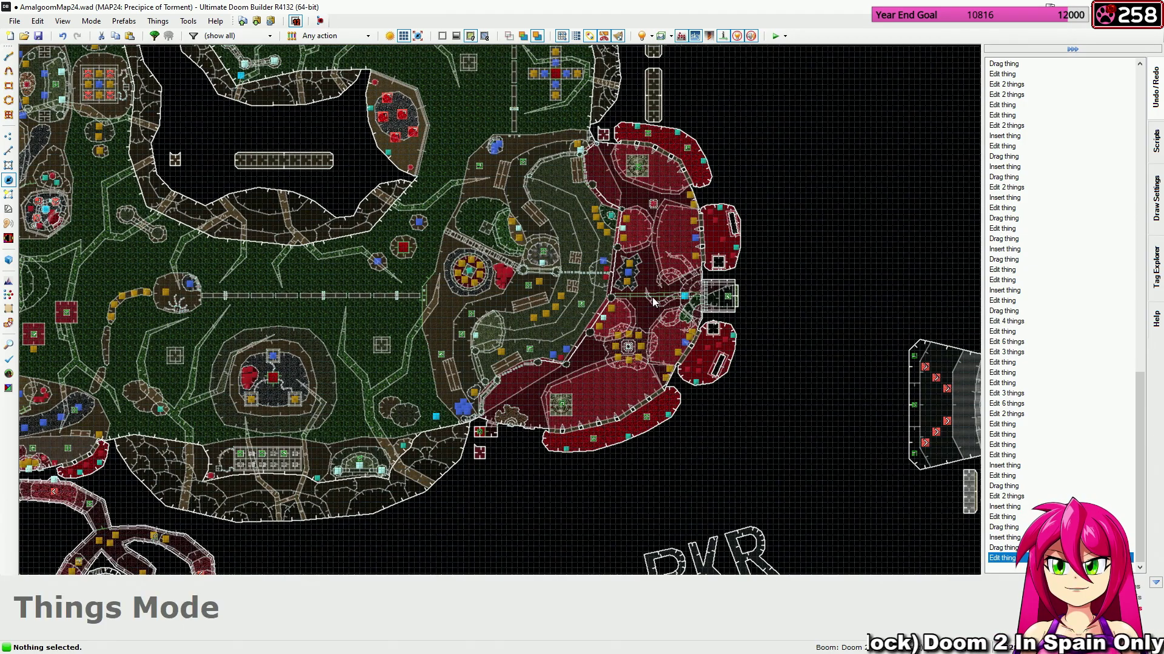
scroll(653, 301, up, 4)
middle_drag(651, 306, 622, 361)
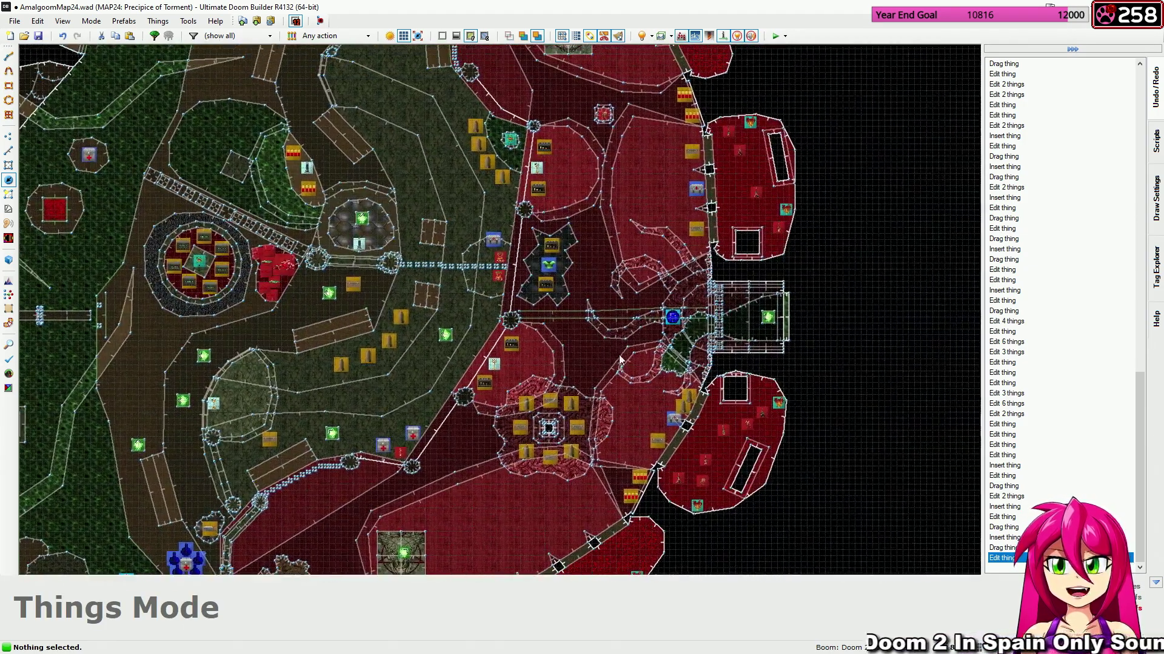
scroll(638, 303, down, 2)
key(s)
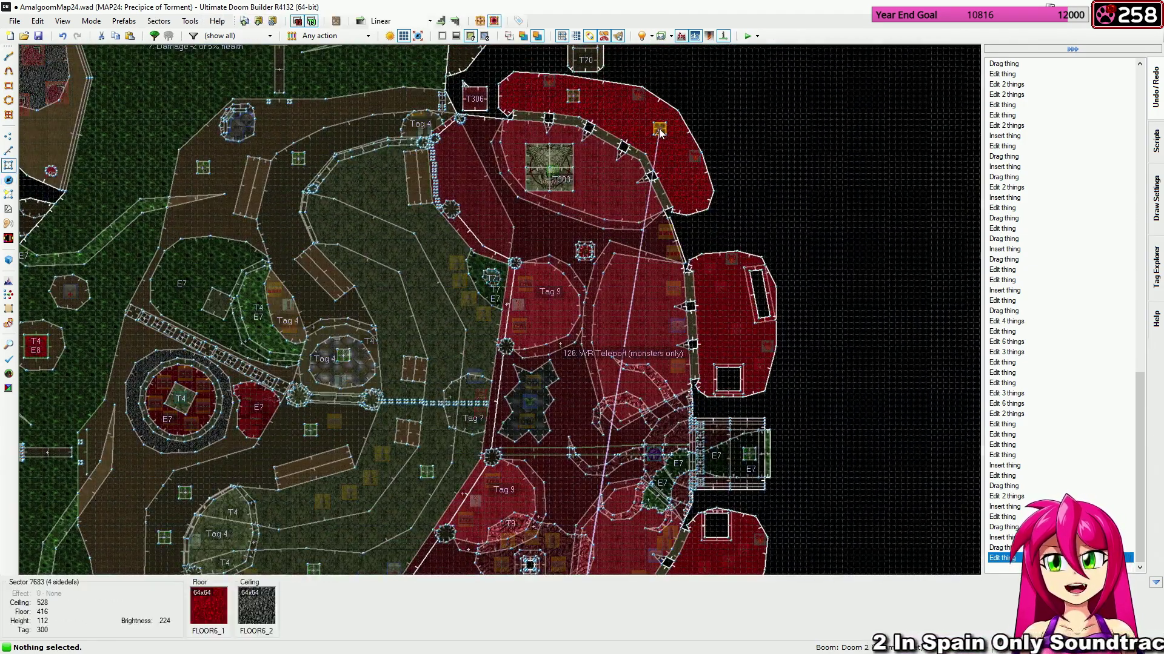
scroll(660, 133, down, 1)
scroll(659, 133, down, 6)
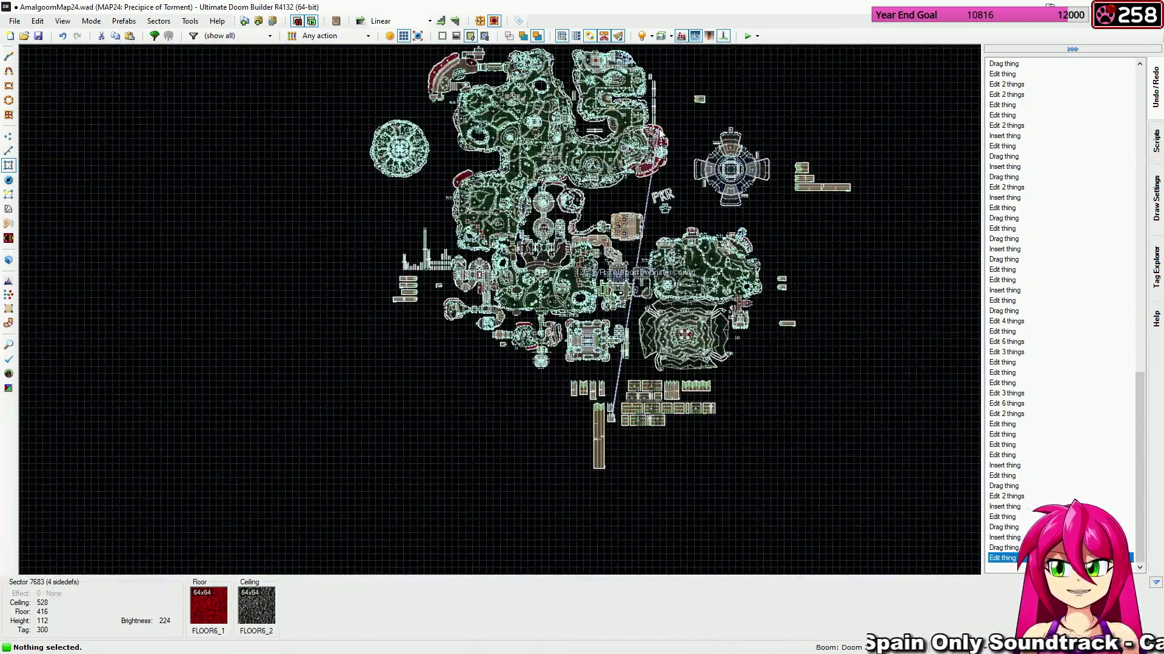
right_click(657, 132)
click(557, 433)
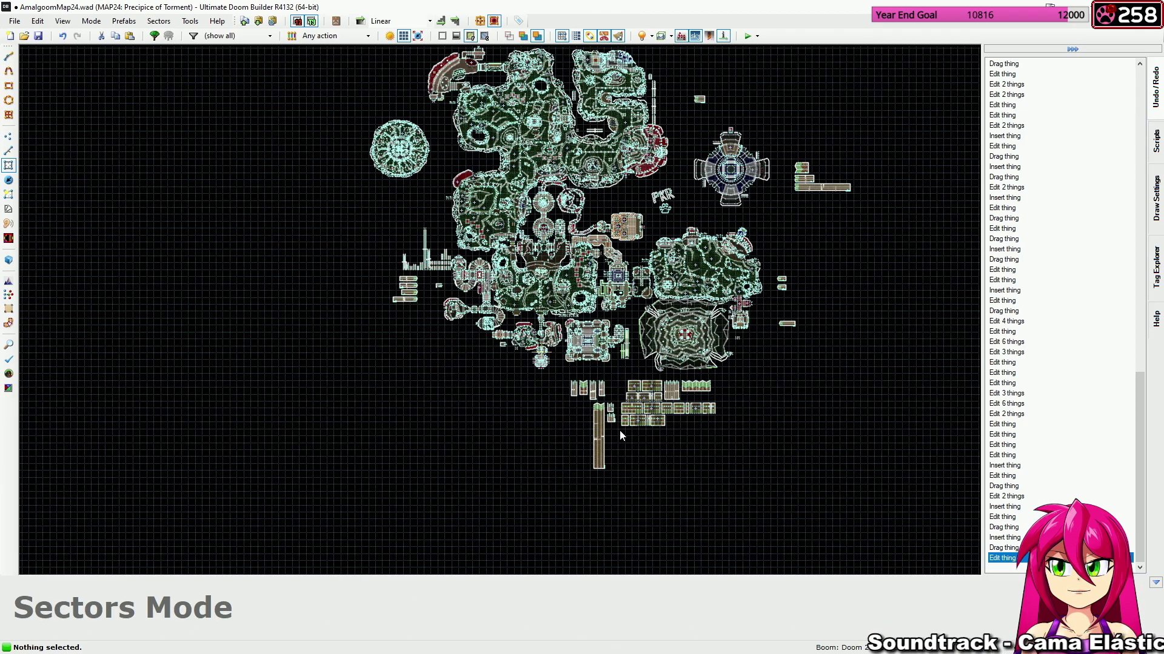
Remove the Easy flag from the four cacodemons in the lower row of the small off-map monster closet.
scroll(615, 426, up, 5)
scroll(613, 424, up, 6)
key(t)
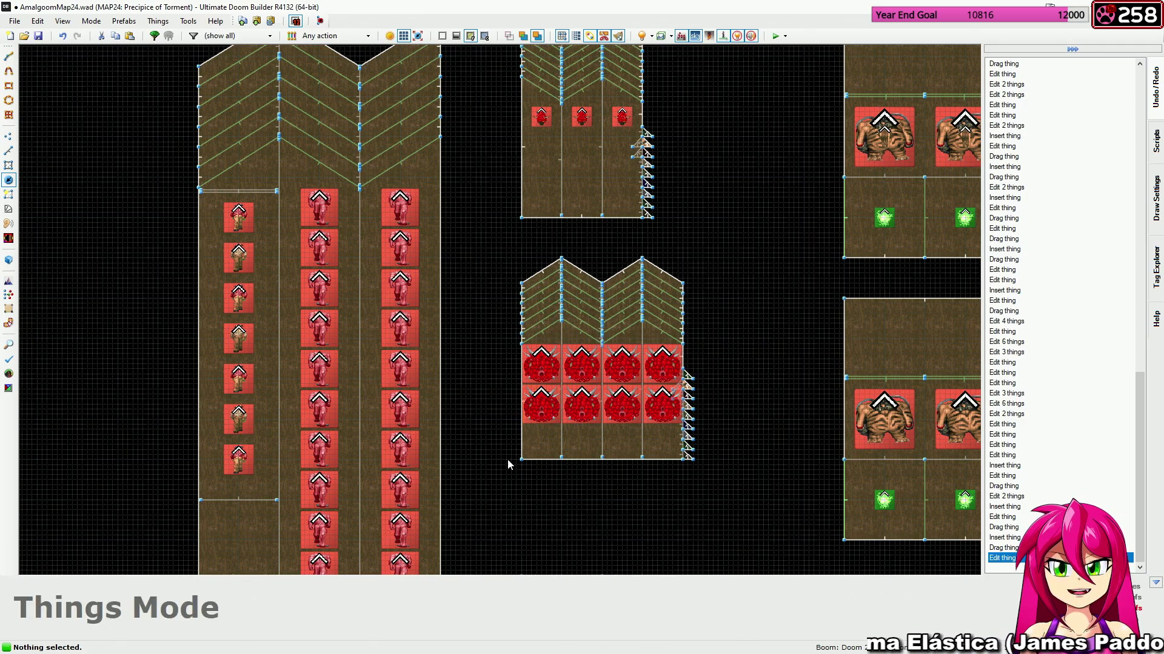
drag(507, 459, 655, 405)
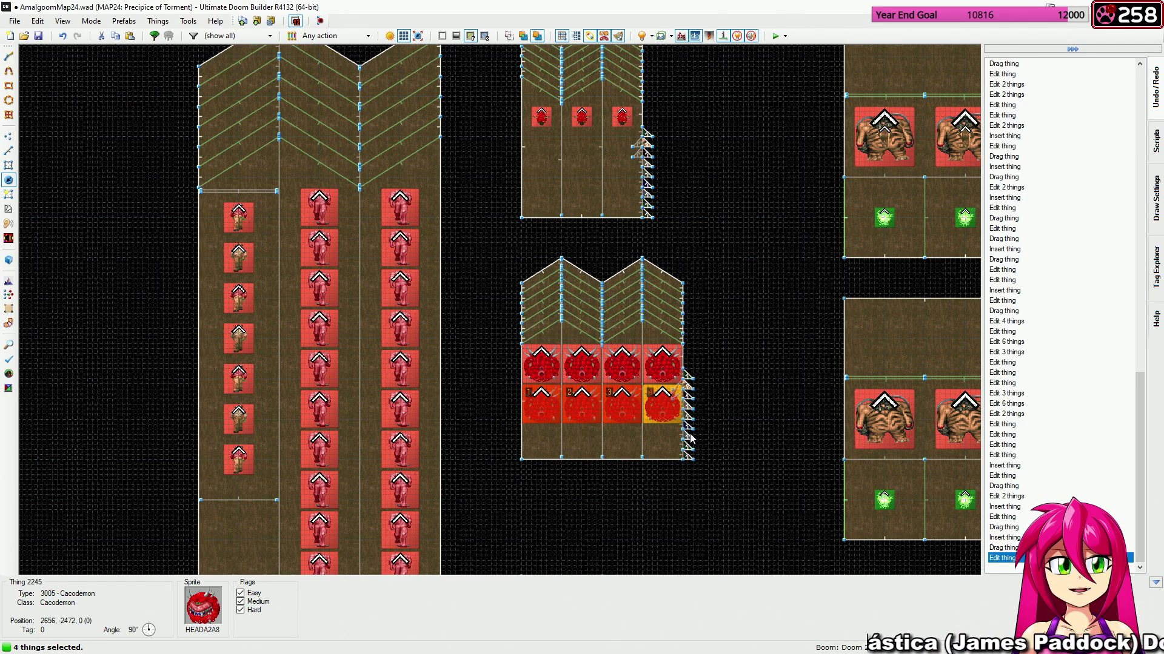
right_click(757, 501)
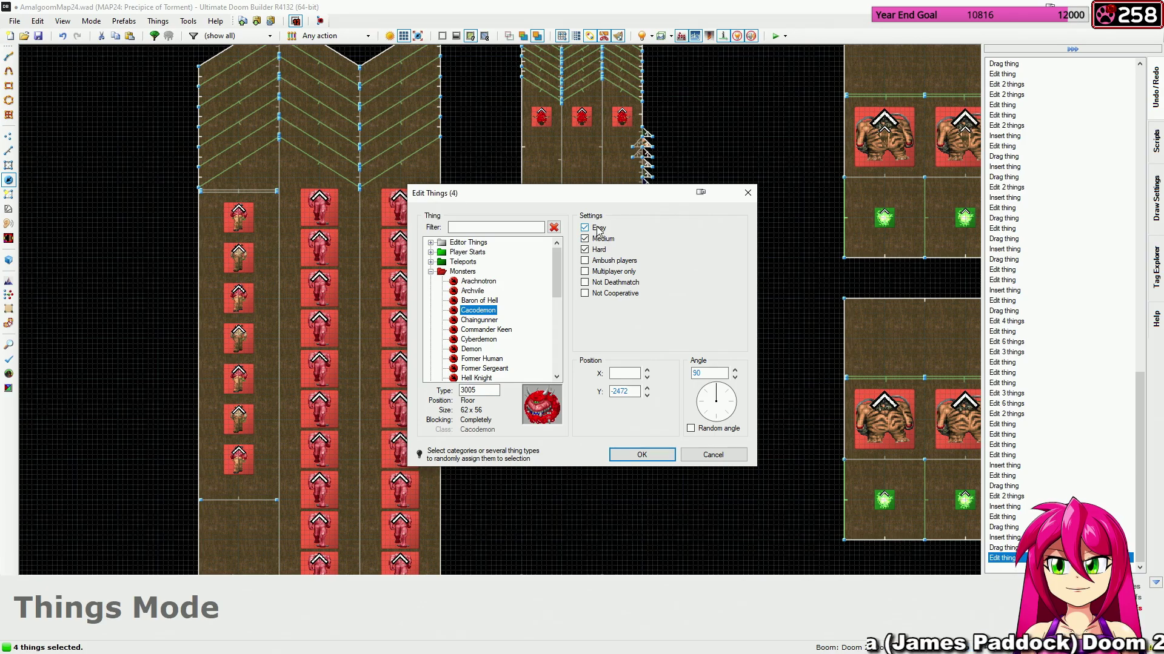
click(642, 456)
key(c)
middle_drag(590, 405, 580, 451)
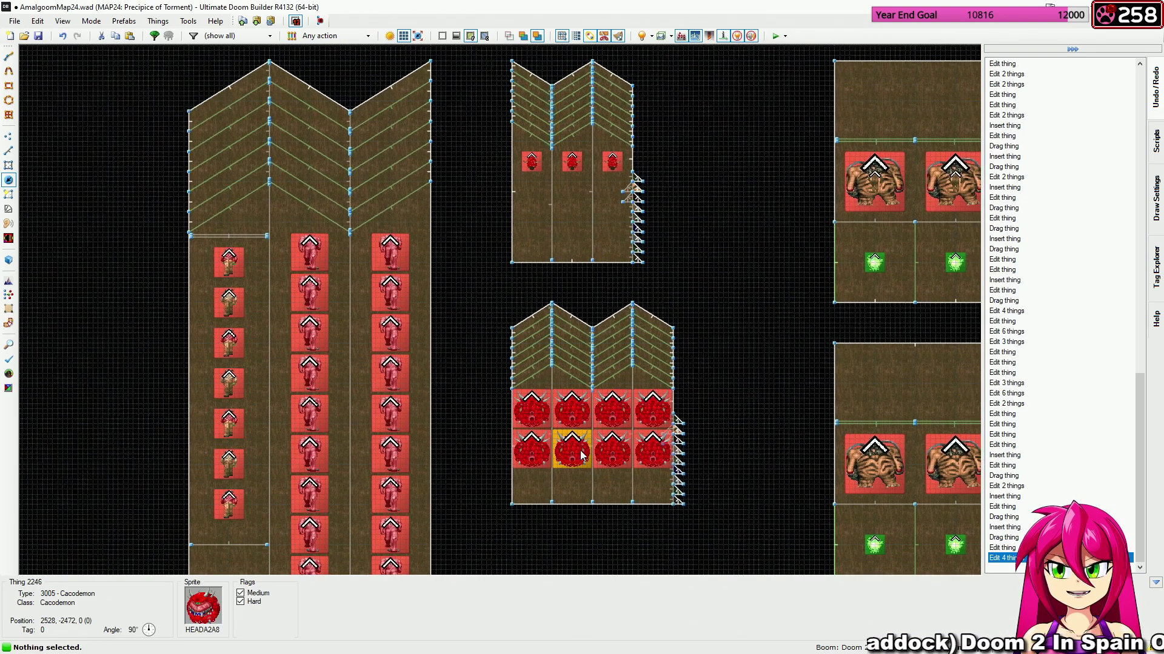
Remove the Medium flag from the second and fourth cacodemons in the closet's lower row, leaving only Hard enabled.
key(l)
scroll(573, 381, down, 12)
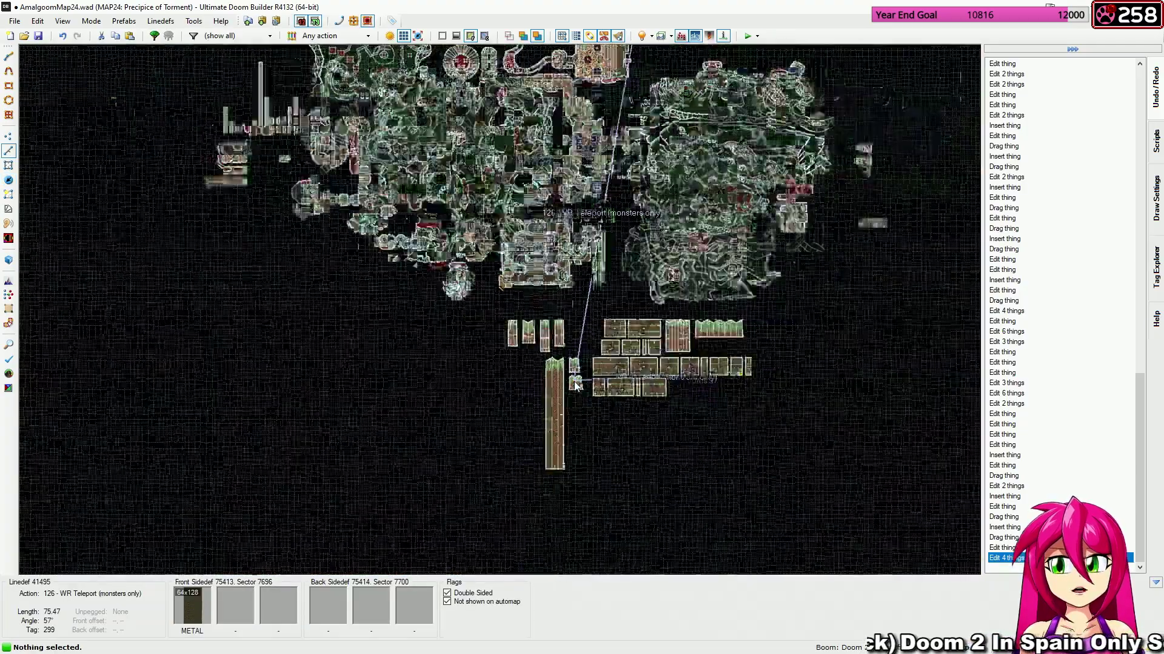
scroll(574, 381, up, 2)
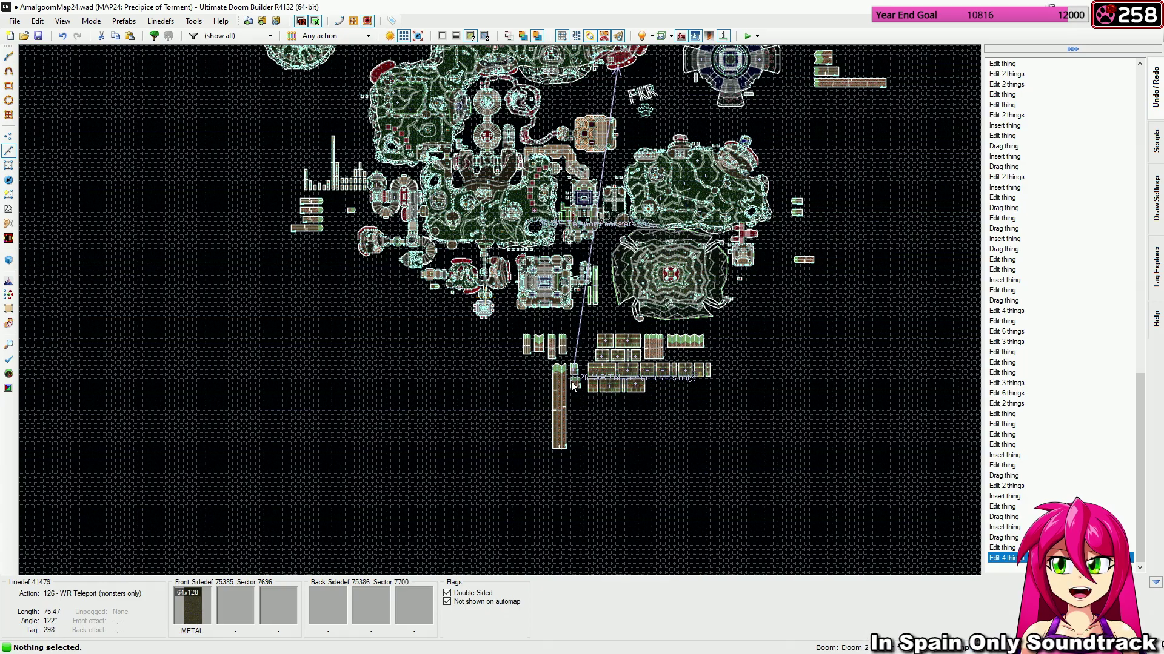
scroll(574, 385, up, 8)
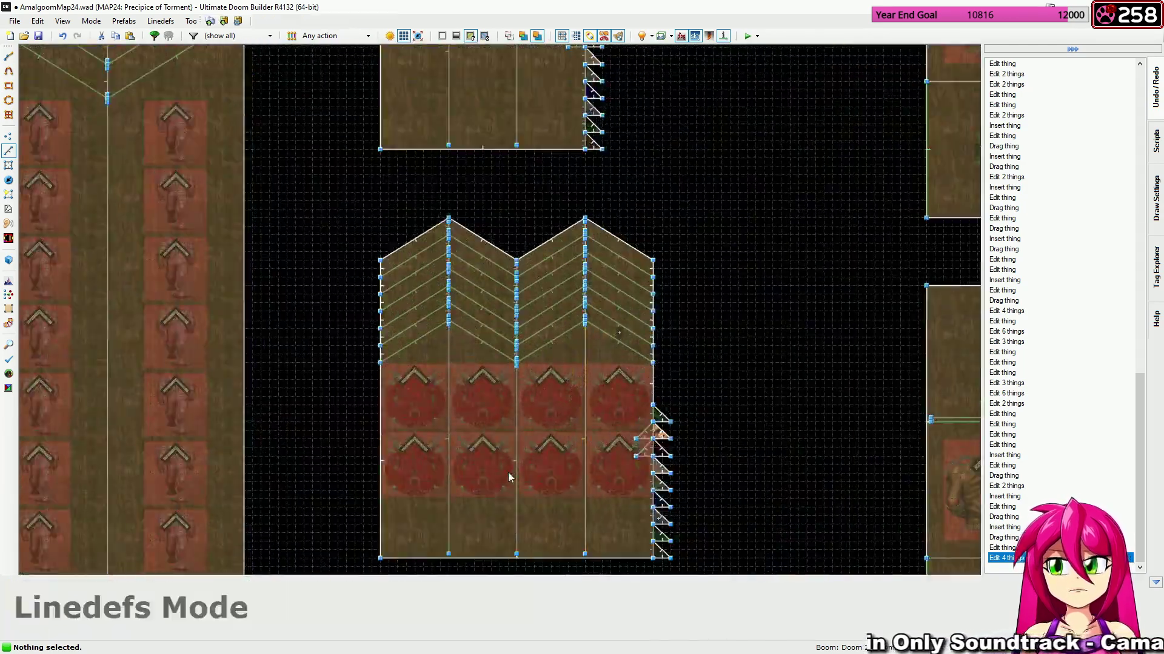
key(t)
click(482, 467)
click(597, 468)
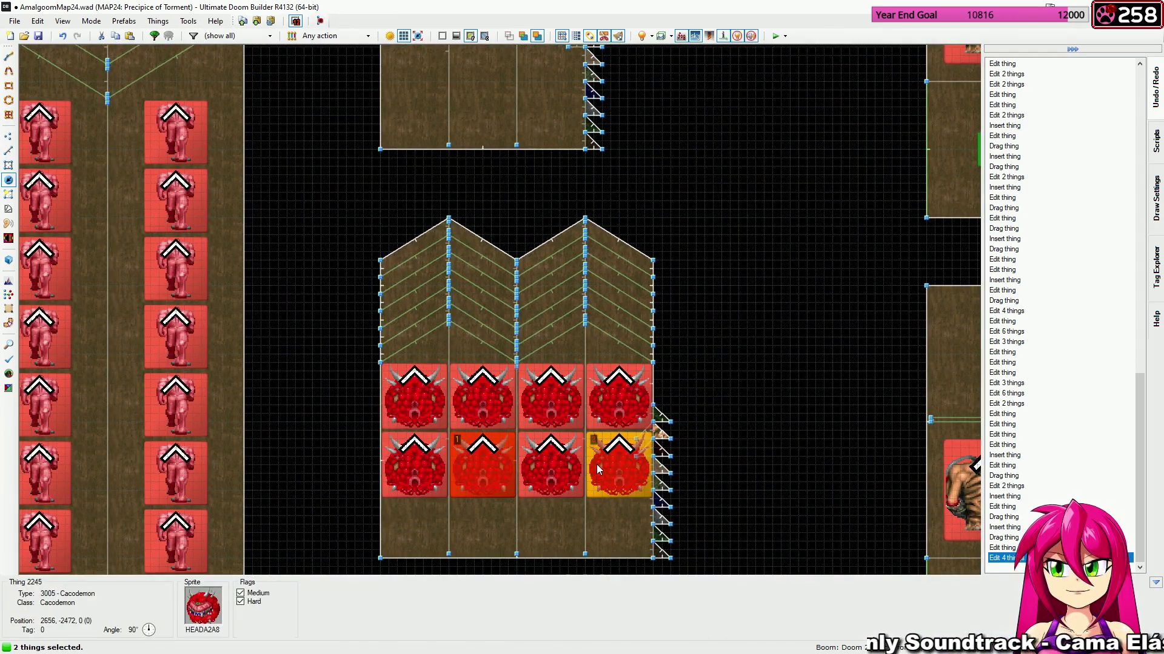
right_click(596, 464)
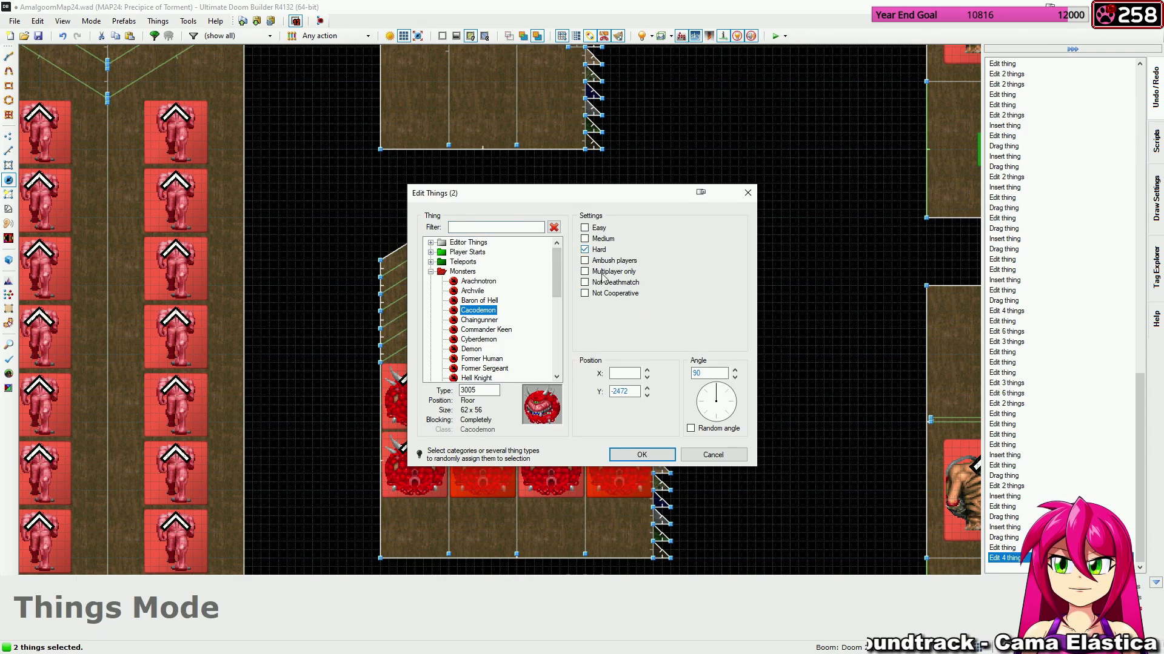
click(642, 455)
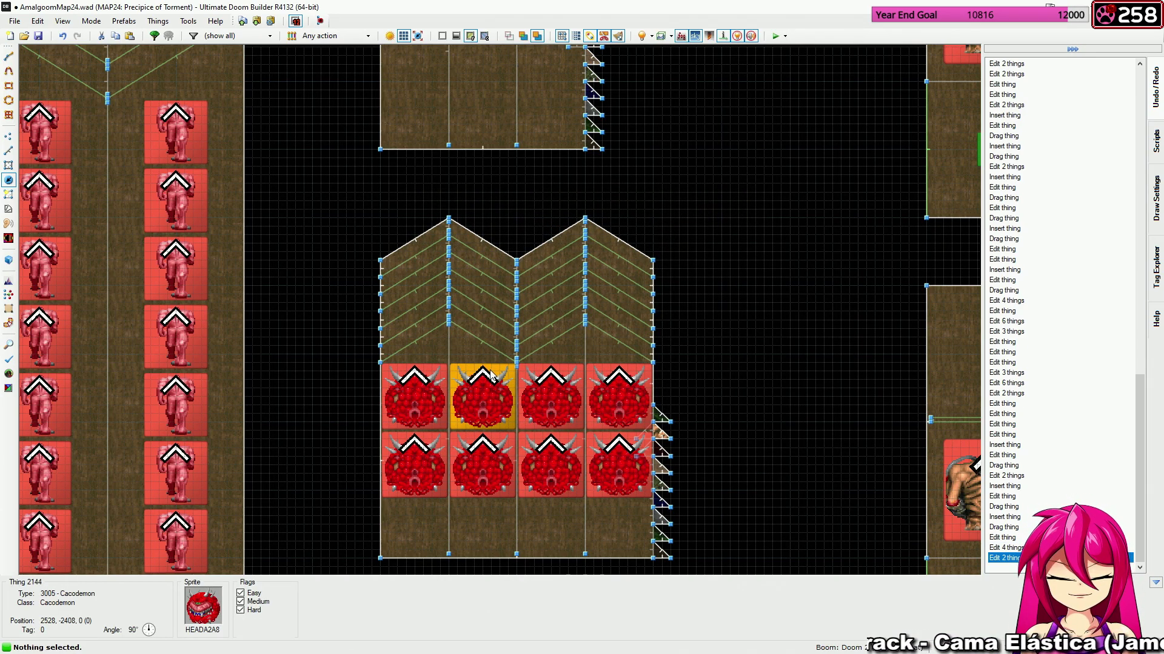
Trace the cacodemon closet's monster teleport lines to the sectors tagged 298 and 299 in the neighbouring row of closets.
key(l)
scroll(484, 351, down, 8)
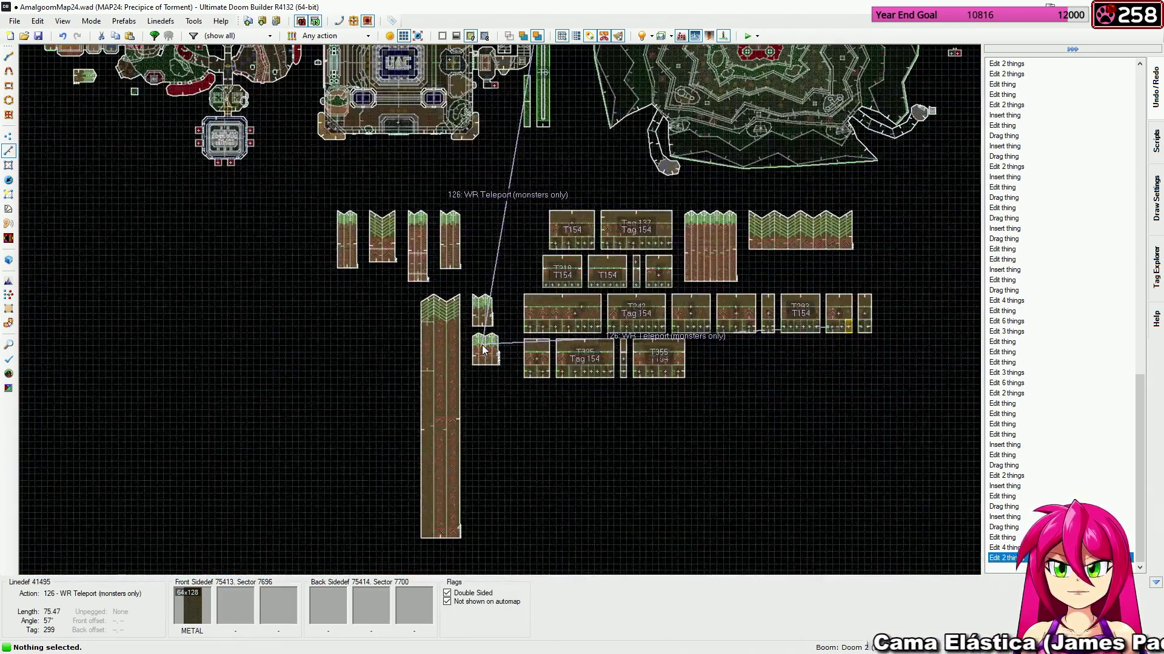
scroll(485, 351, up, 7)
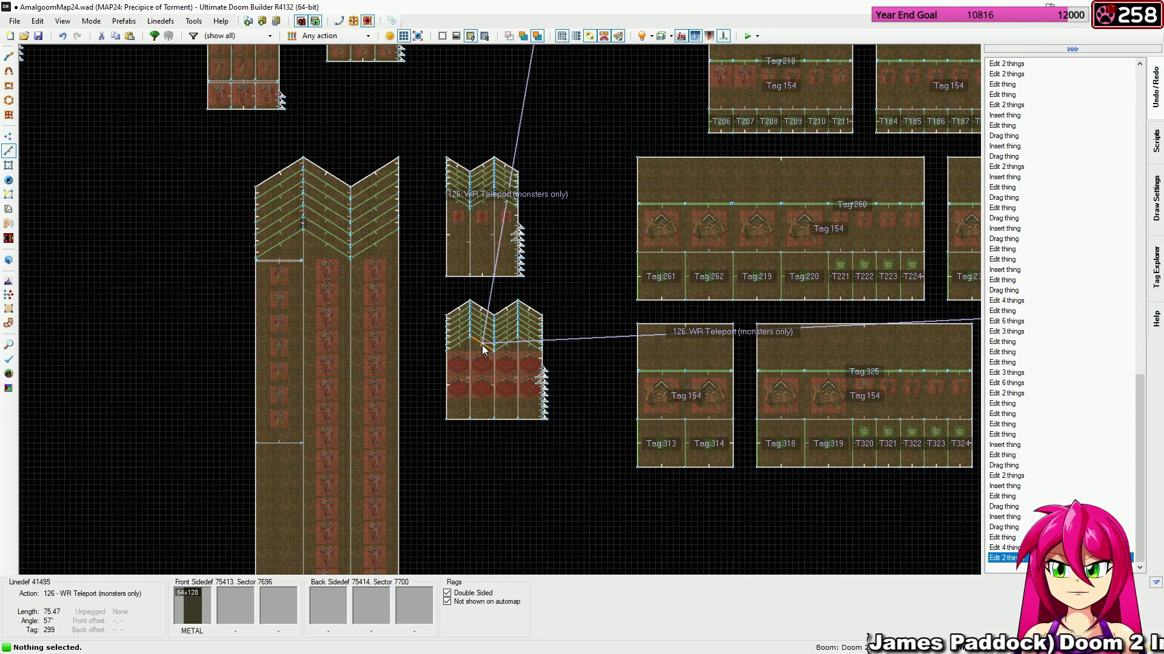
scroll(482, 344, down, 6)
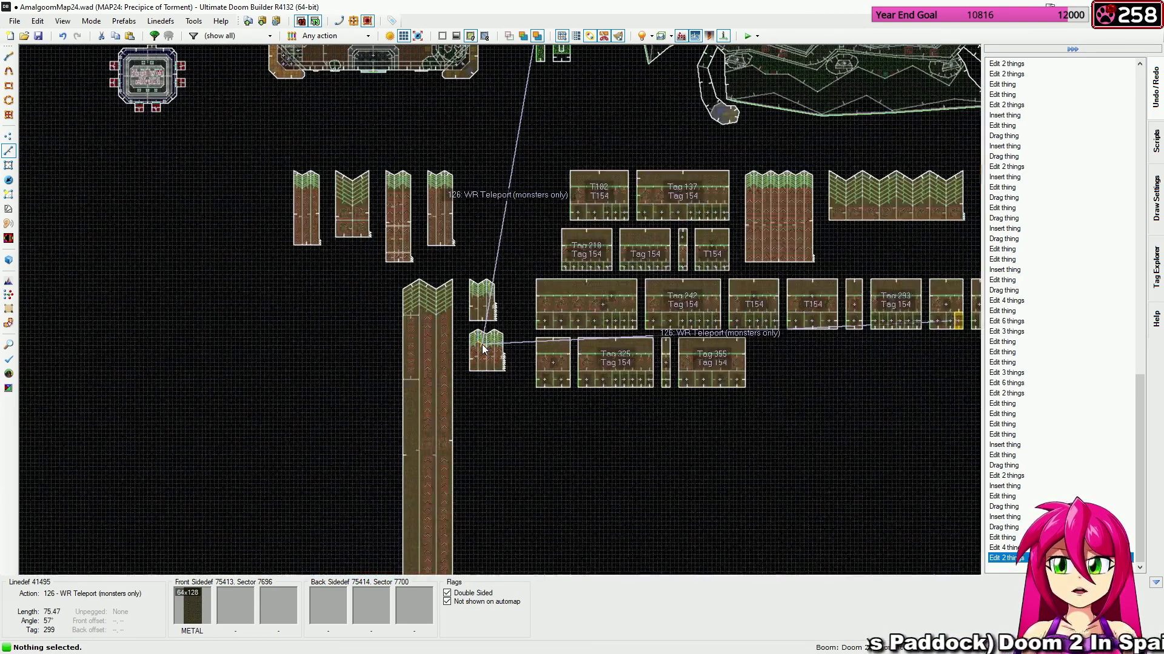
key(s)
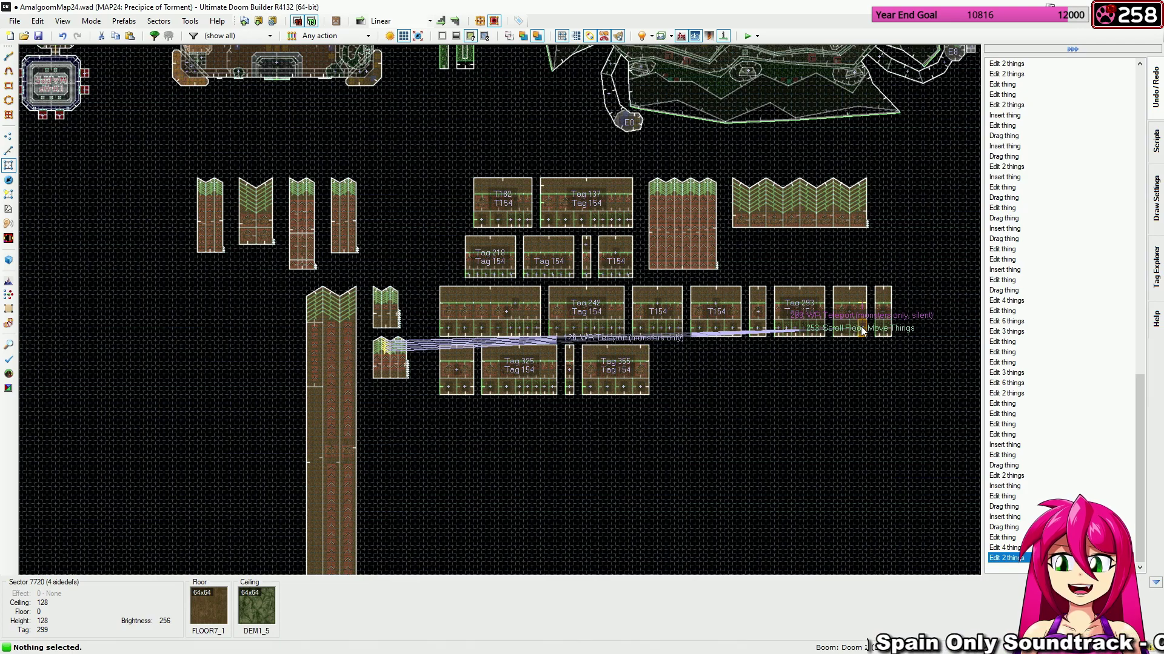
scroll(860, 326, up, 10)
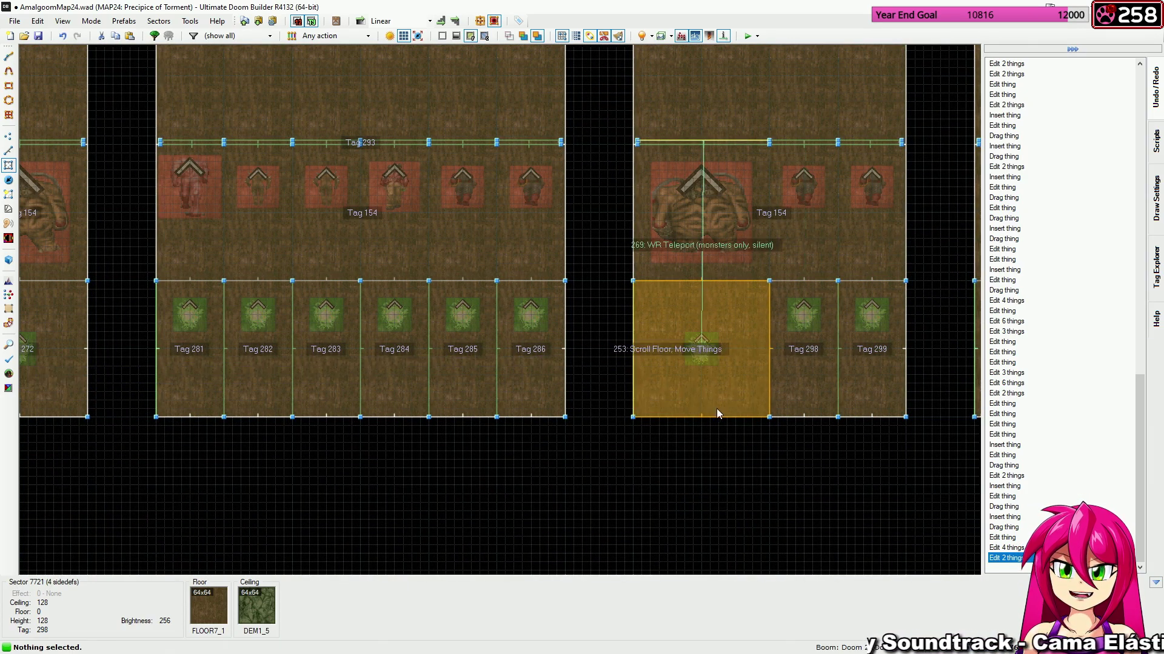
scroll(863, 384, down, 4)
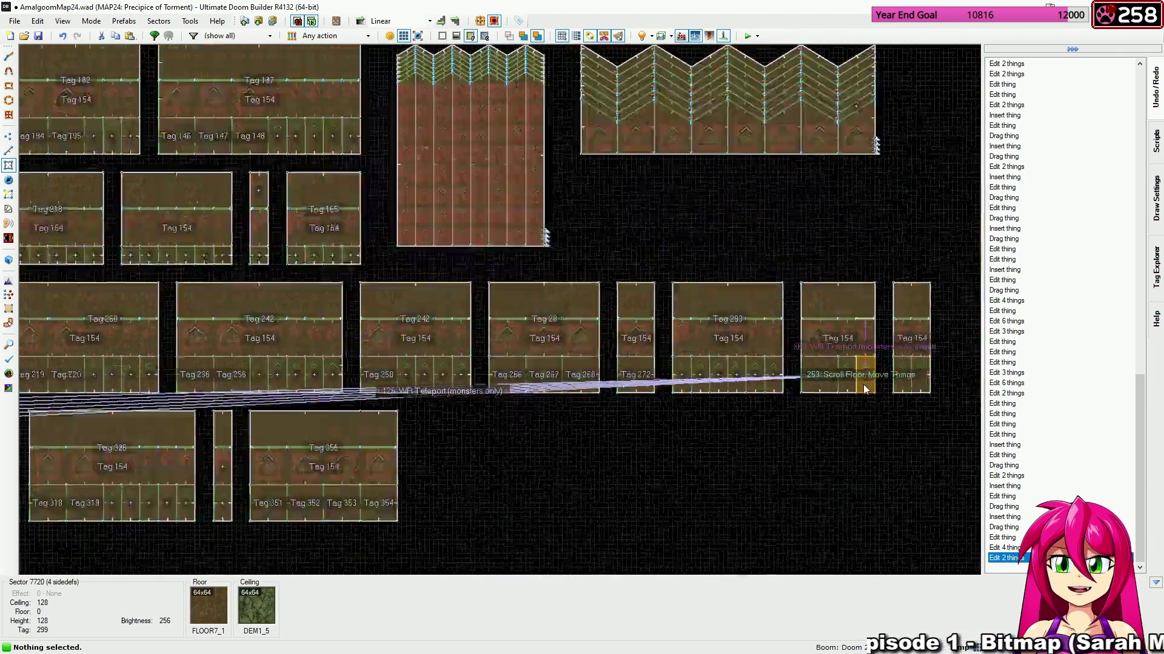
middle_drag(696, 410, 874, 391)
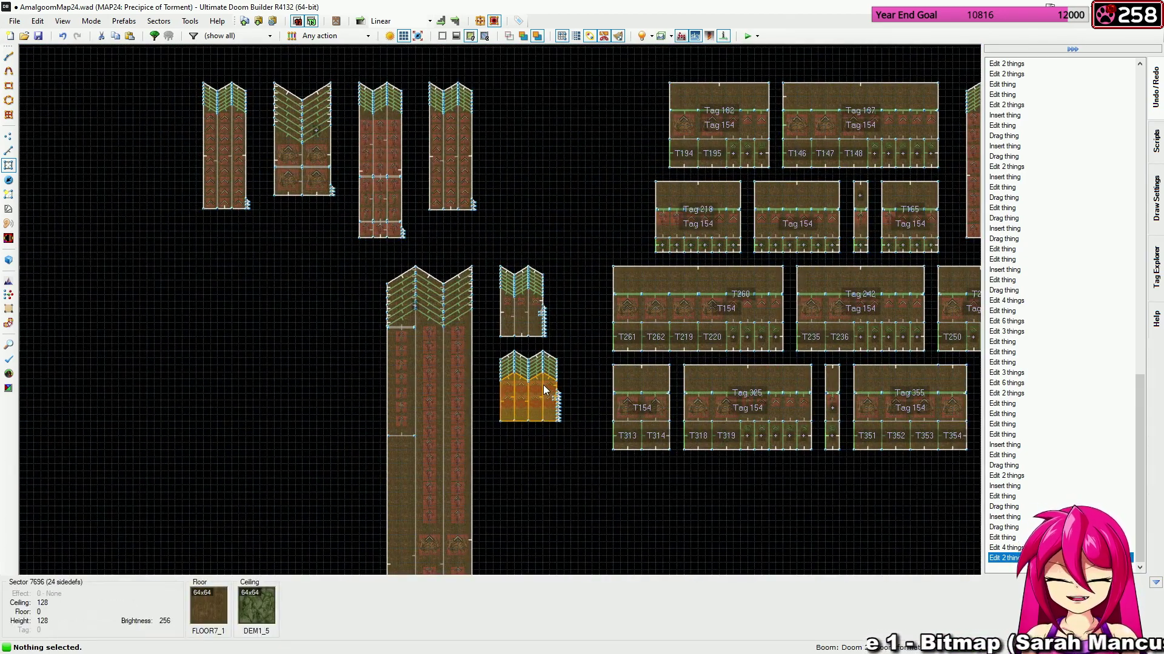
key(l)
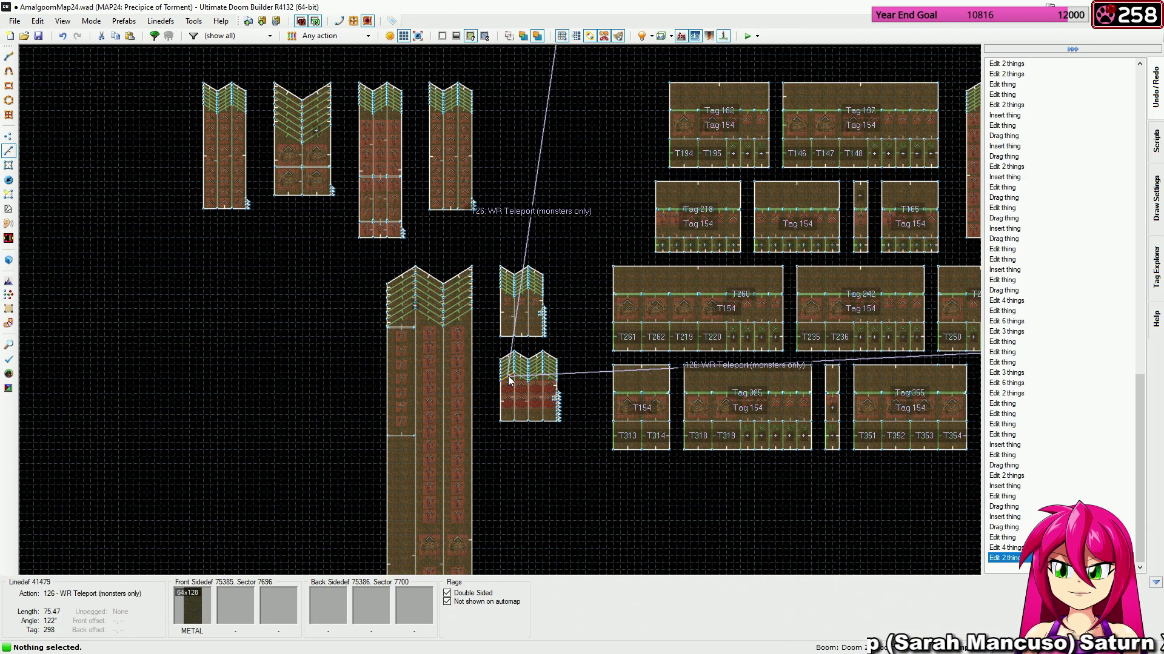
middle_drag(512, 376, 71, 415)
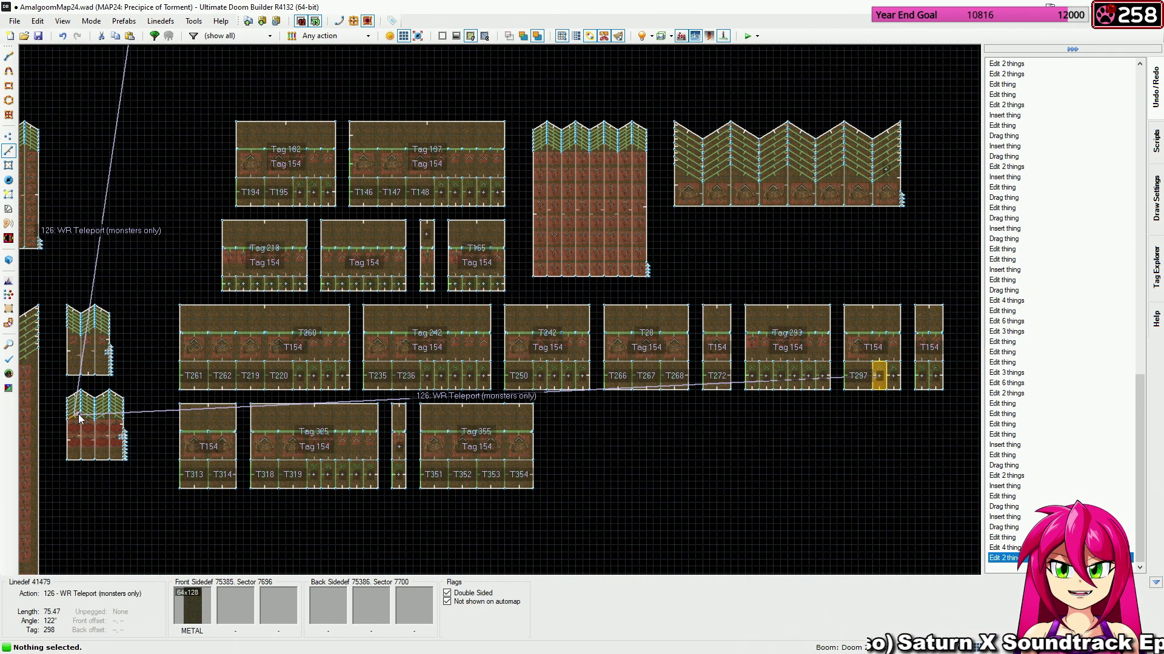
scroll(78, 411, down, 6)
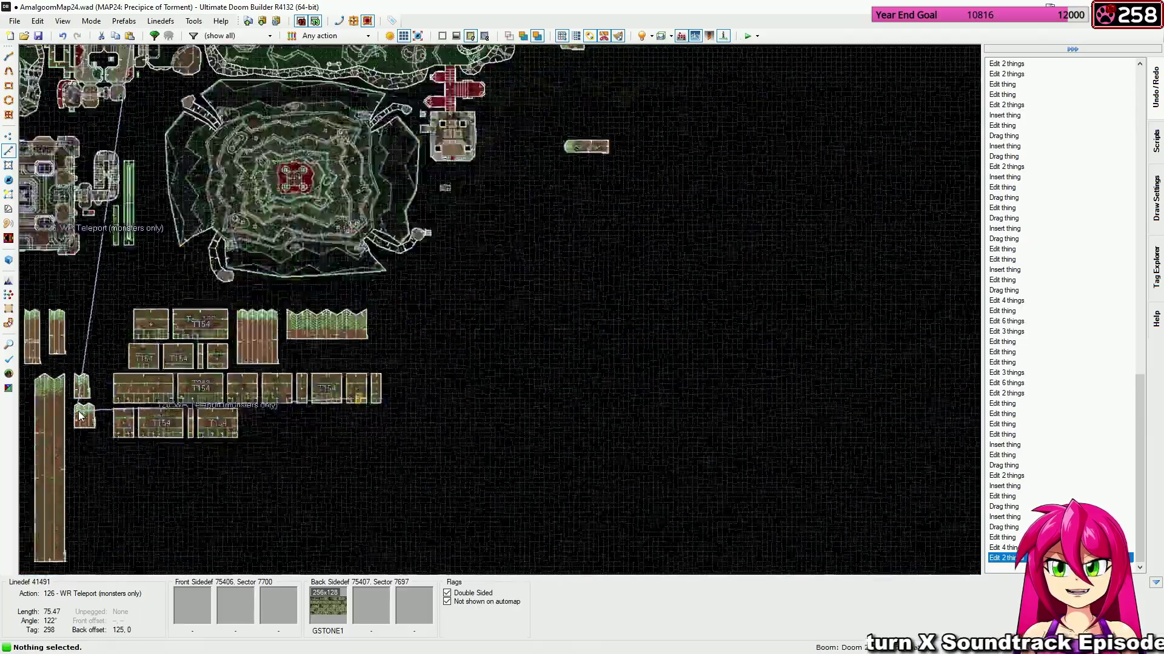
Inspect the teleport destination sectors tagged 298 and 299 on the red ledge southeast of the arena and their incoming links.
middle_drag(82, 422, 384, 574)
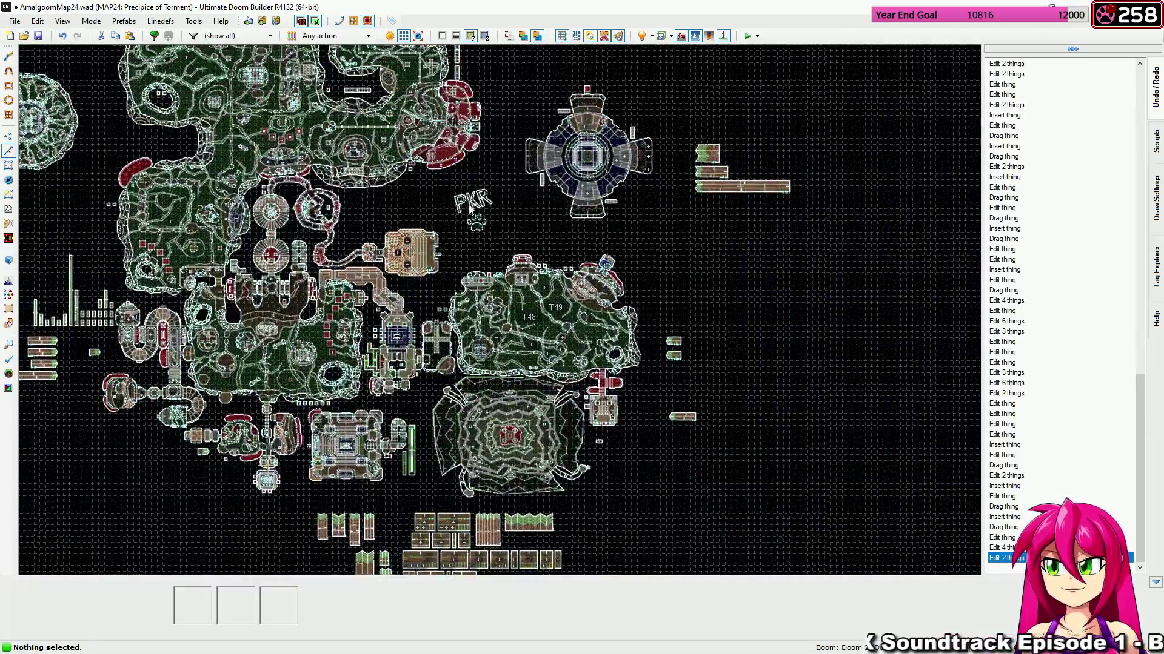
scroll(461, 165, up, 7)
scroll(522, 232, up, 2)
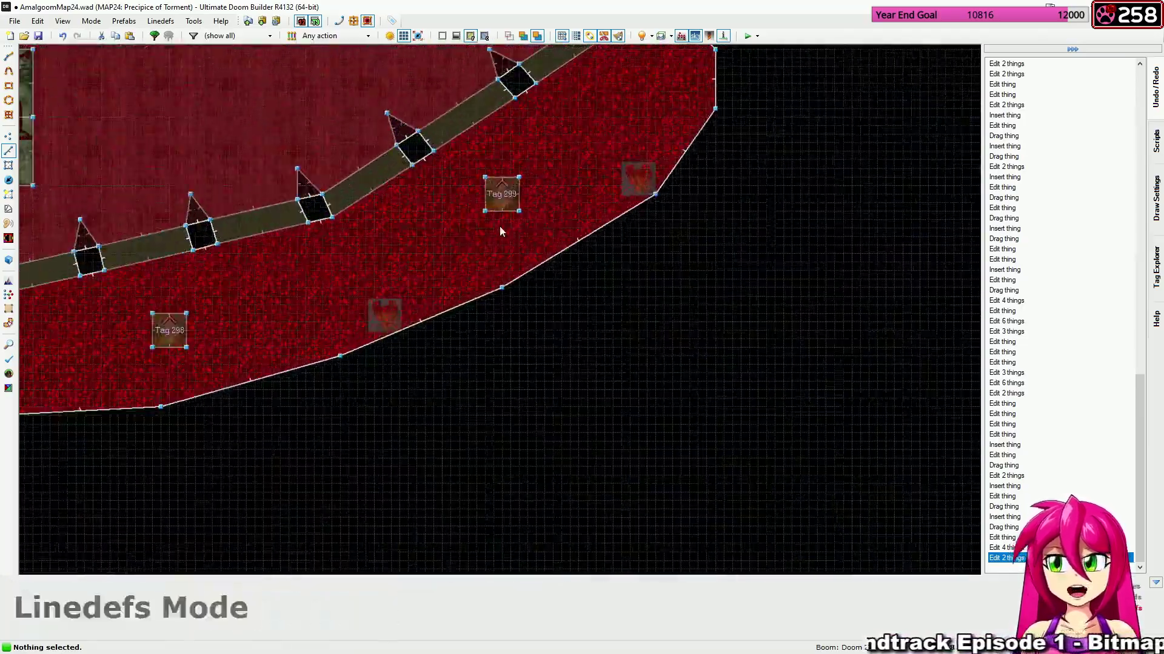
key(s)
middle_drag(542, 239, 816, 278)
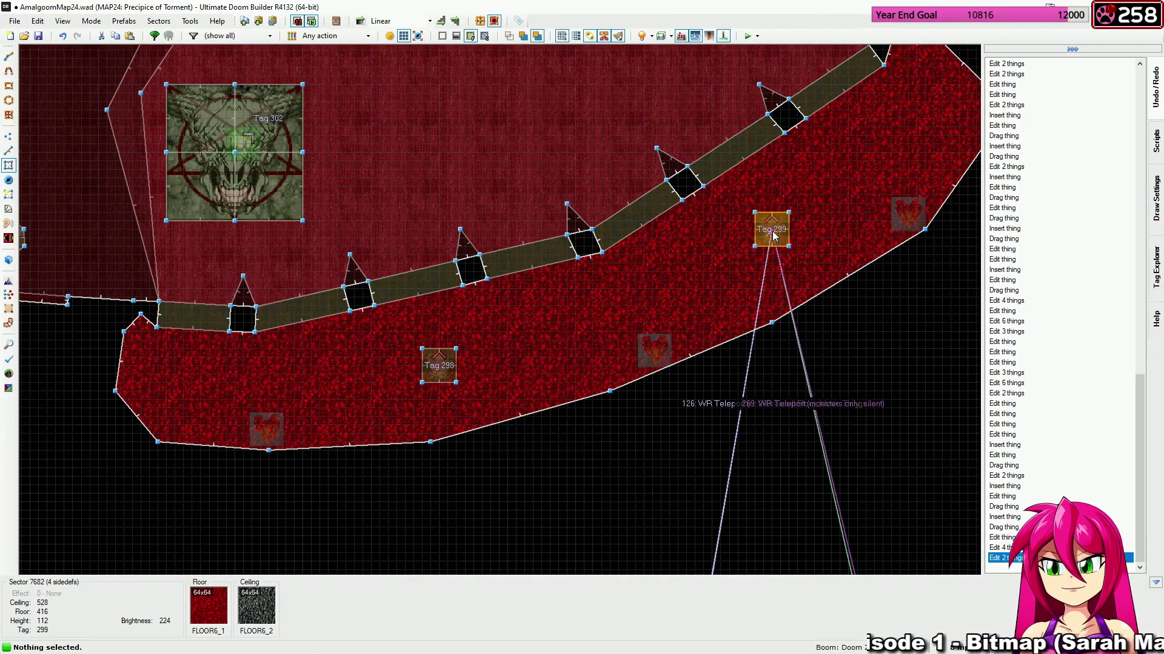
scroll(772, 233, down, 6)
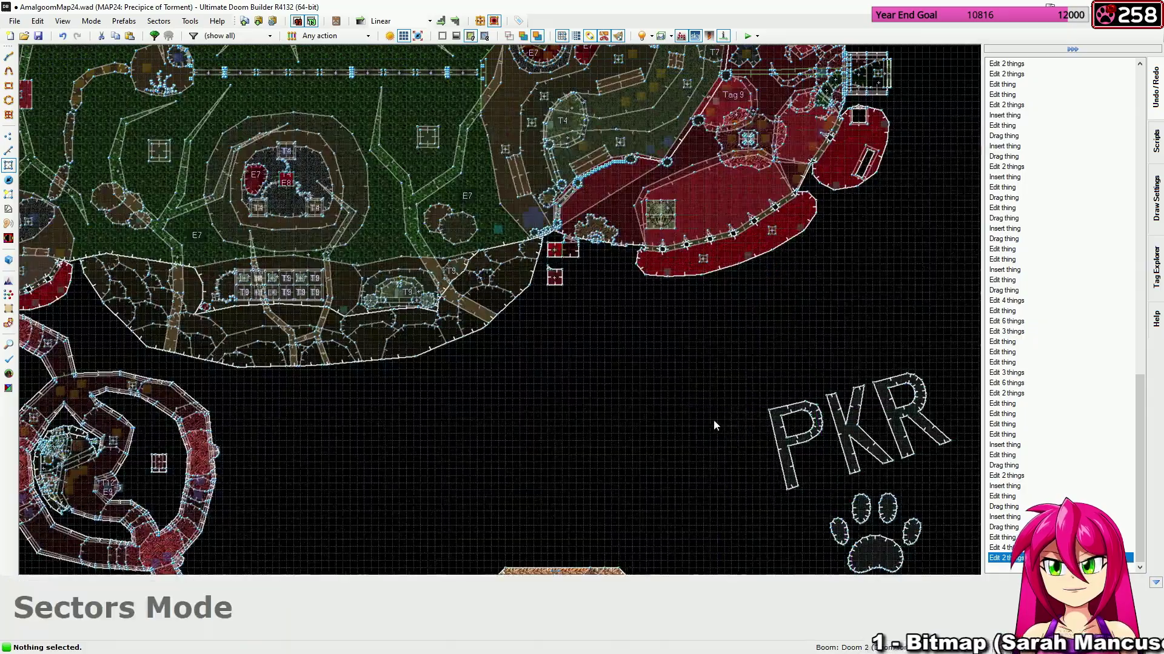
middle_drag(750, 566, 638, 538)
middle_drag(596, 147, 577, 232)
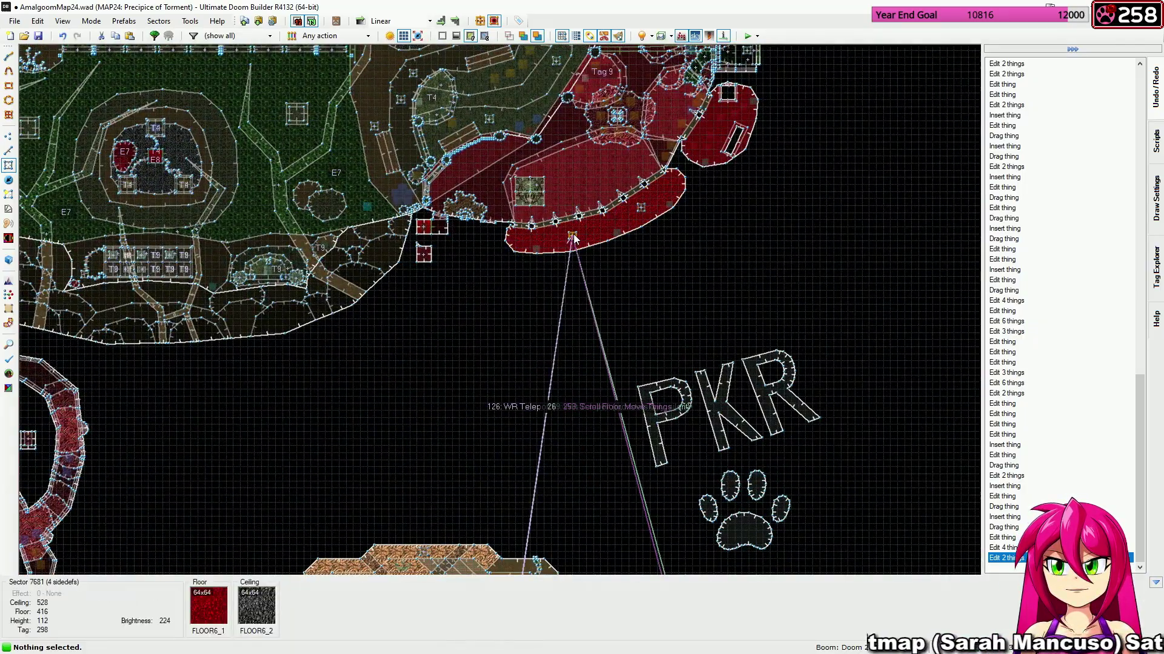
scroll(571, 236, down, 4)
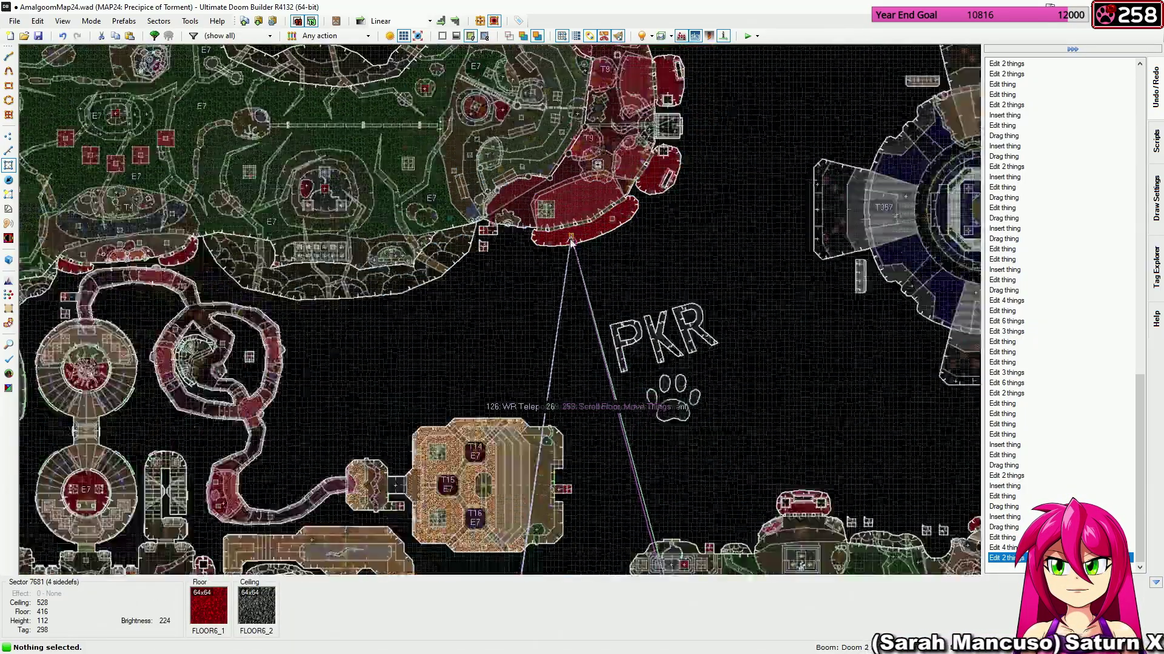
Follow the teleport links back to the cacodemon closet and check the destinations of its teleport linedefs.
middle_drag(545, 533, 605, 328)
middle_drag(605, 449, 600, 270)
middle_drag(586, 526, 600, 366)
scroll(563, 403, up, 4)
scroll(488, 394, up, 3)
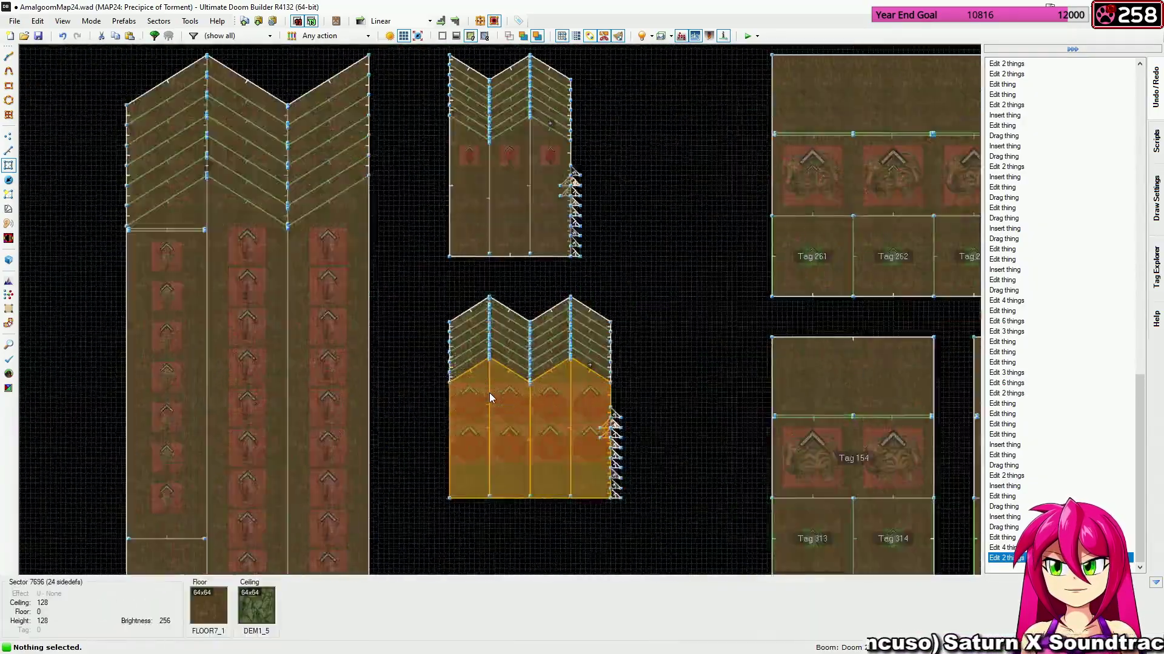
key(l)
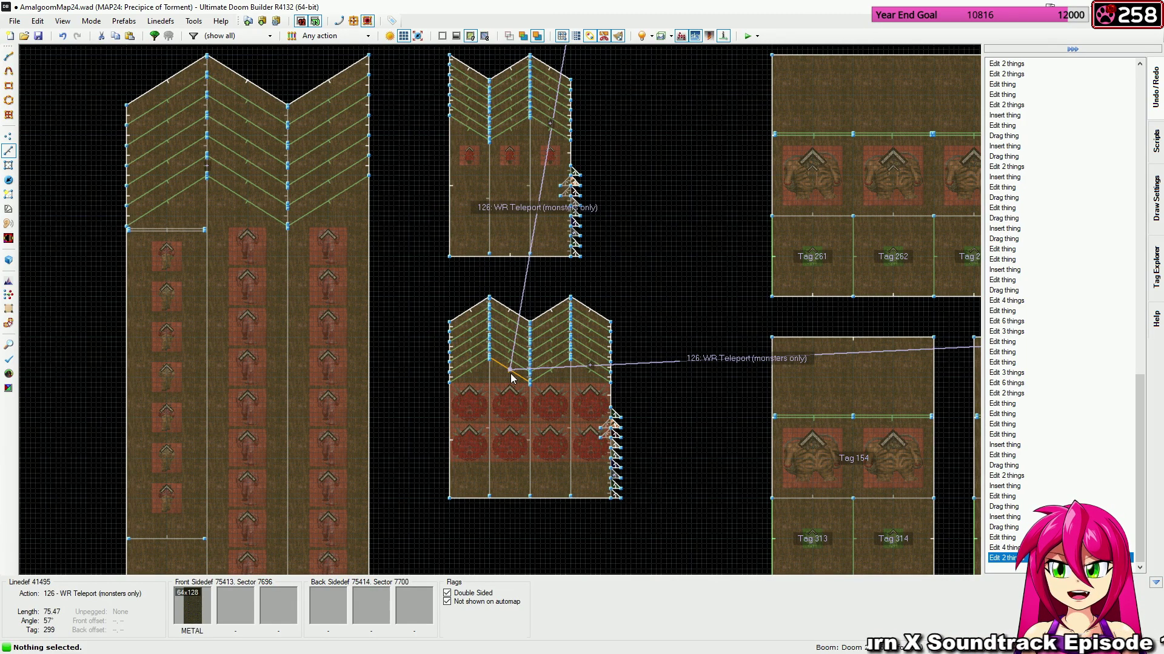
Assign new tags to the two teleport destination sectors tagged 298 and 299 on the red ledge southeast of the arena.
scroll(576, 368, down, 10)
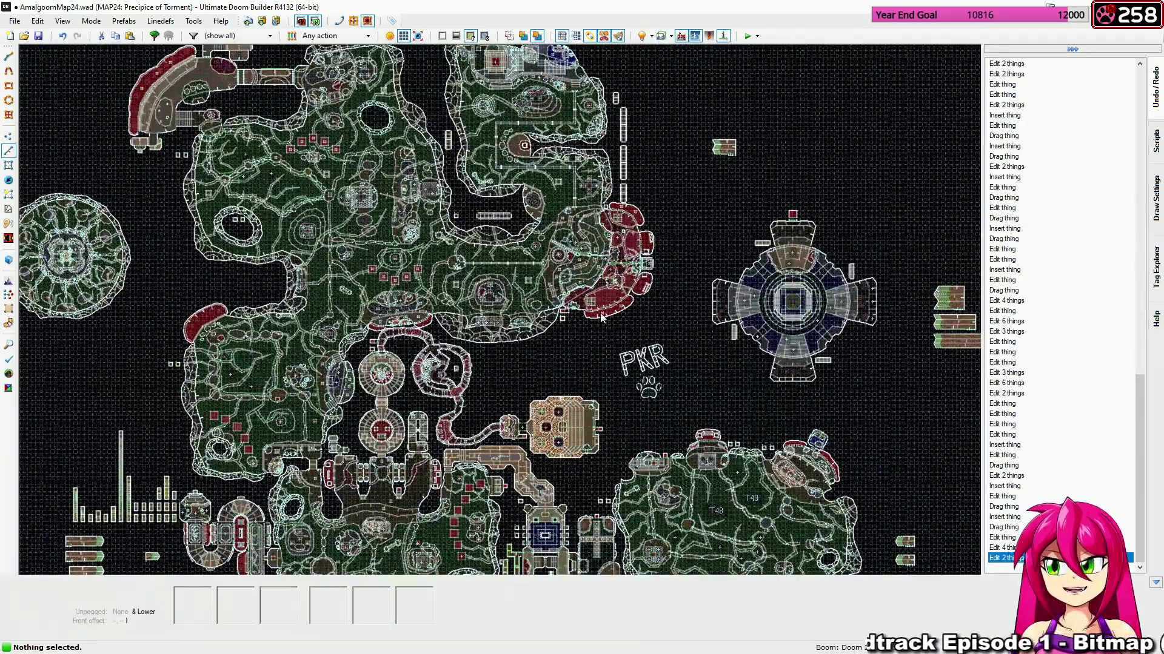
scroll(577, 340, up, 10)
scroll(531, 312, up, 3)
key(s)
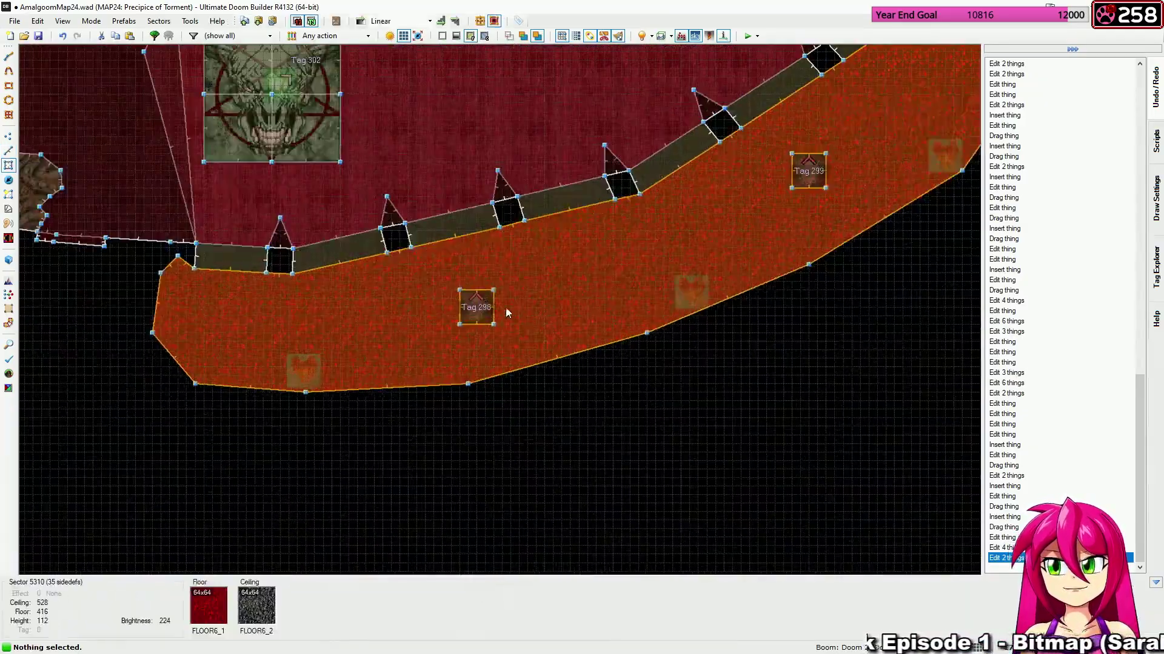
click(486, 311)
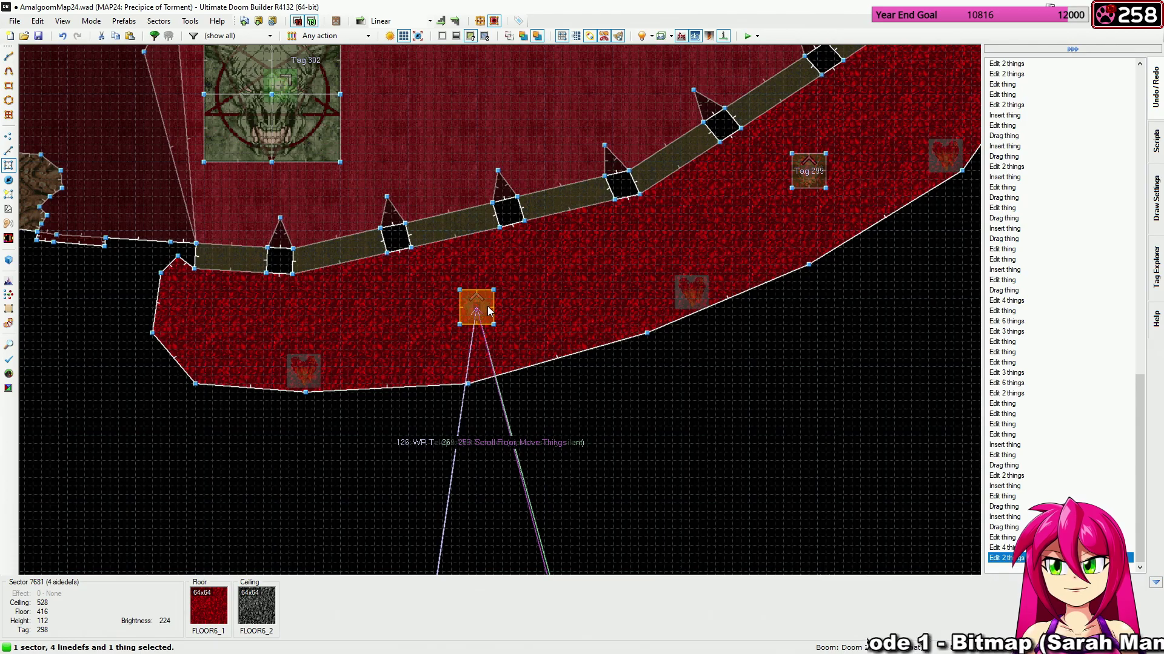
right_click(488, 311)
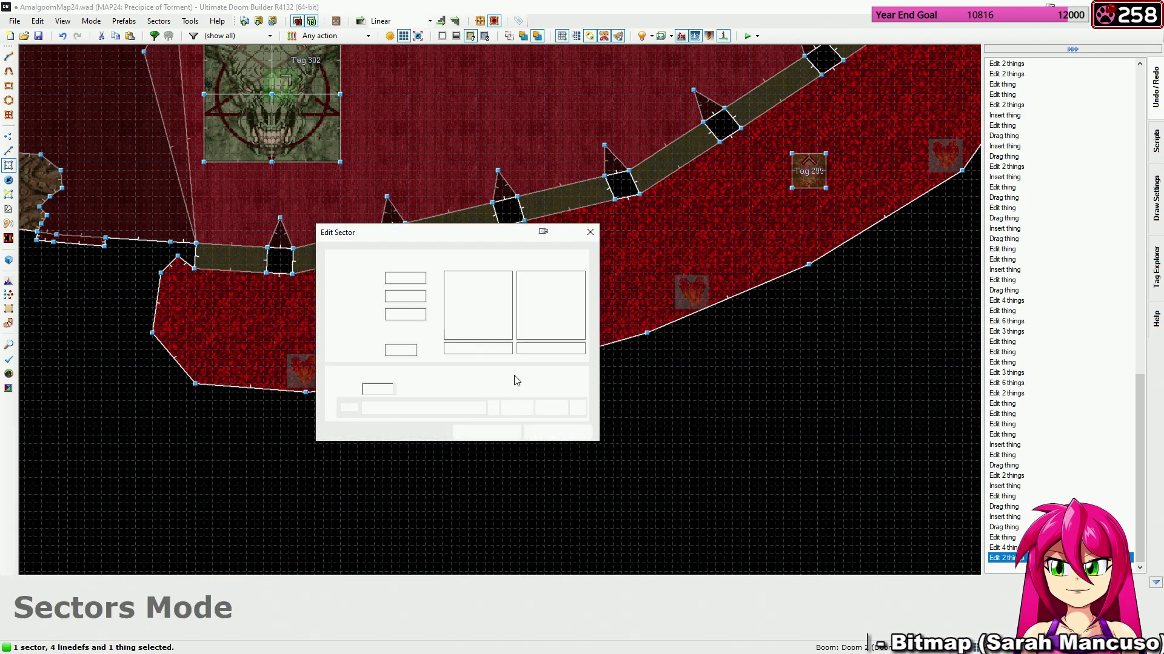
click(516, 408)
click(483, 433)
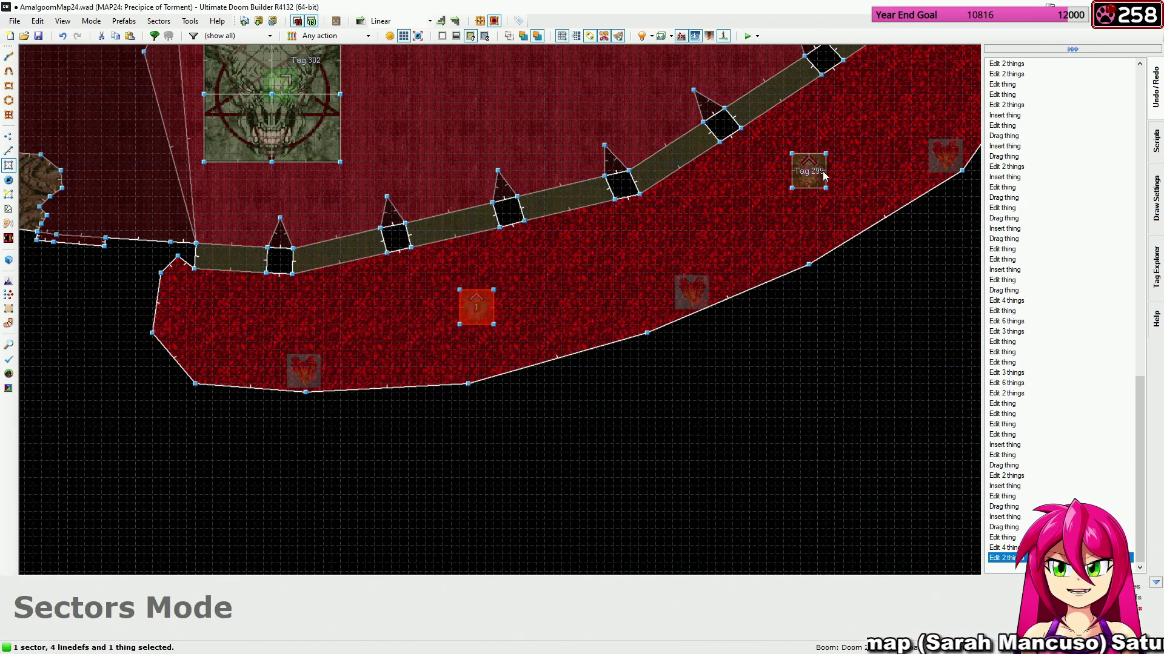
right_click(649, 372)
click(515, 407)
click(483, 432)
Set the tag of the six monster teleport linedefs in the cacodemon closet's westernmost lane to 407.
scroll(489, 457, down, 6)
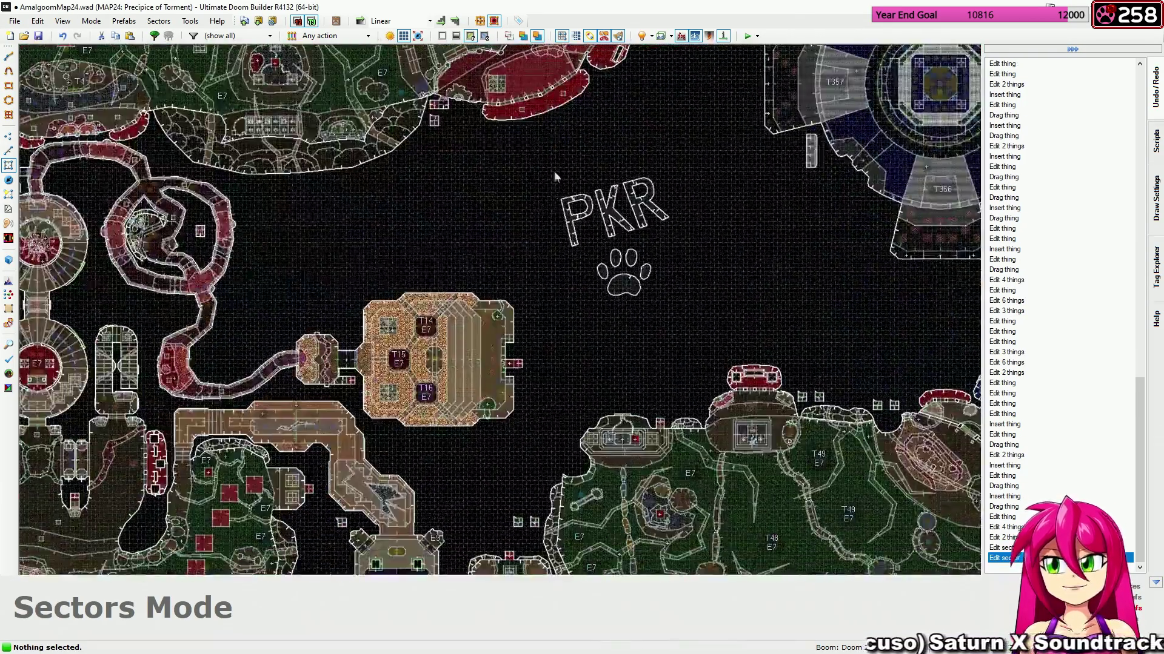
middle_drag(511, 510, 568, 166)
middle_drag(522, 440, 568, 70)
mouse_move(594, 390)
middle_down()
mouse_move(553, 148)
mouse_move(597, 123)
middle_up()
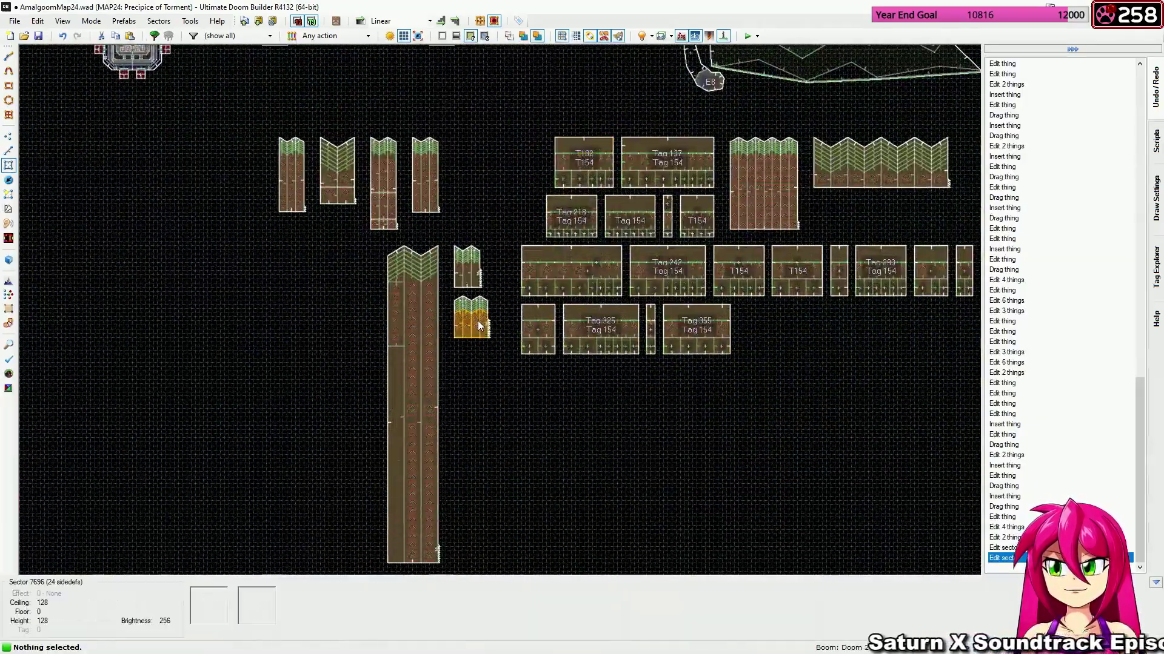
scroll(478, 322, up, 8)
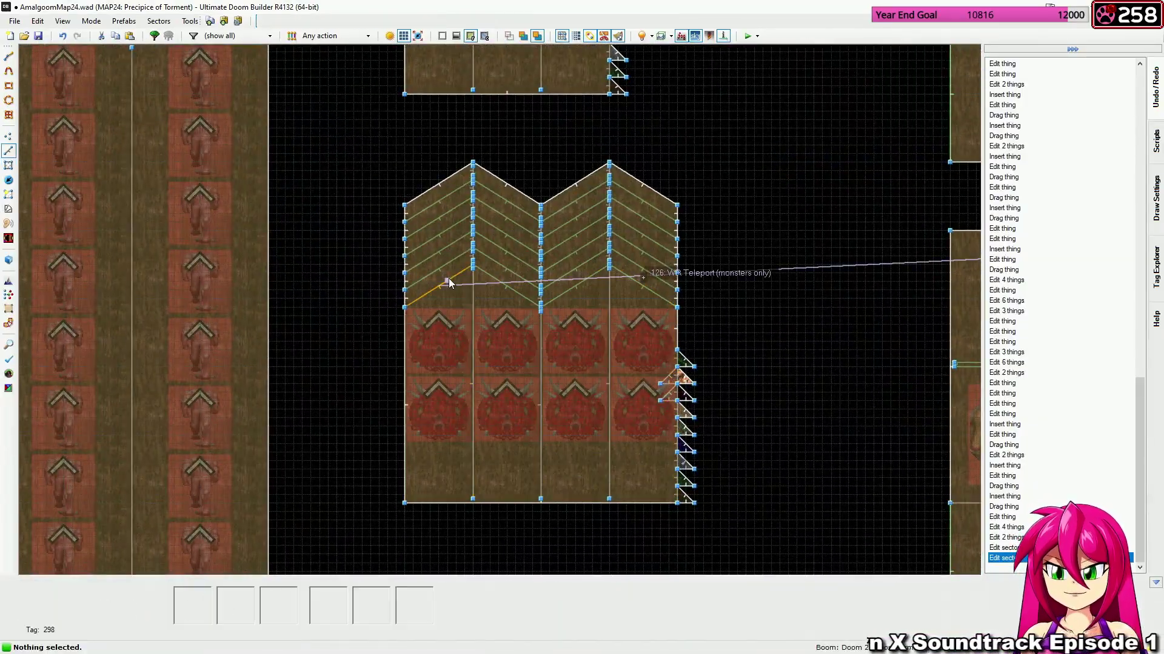
click(448, 279)
click(446, 263)
click(441, 235)
click(440, 249)
click(440, 218)
click(440, 205)
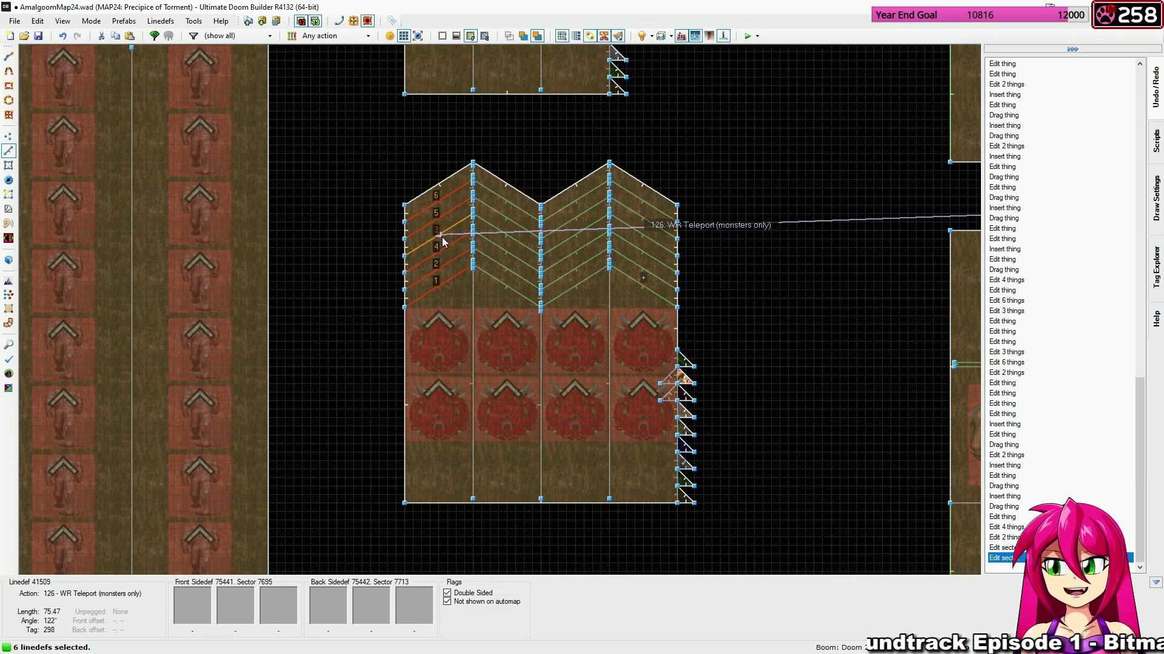
right_click(441, 276)
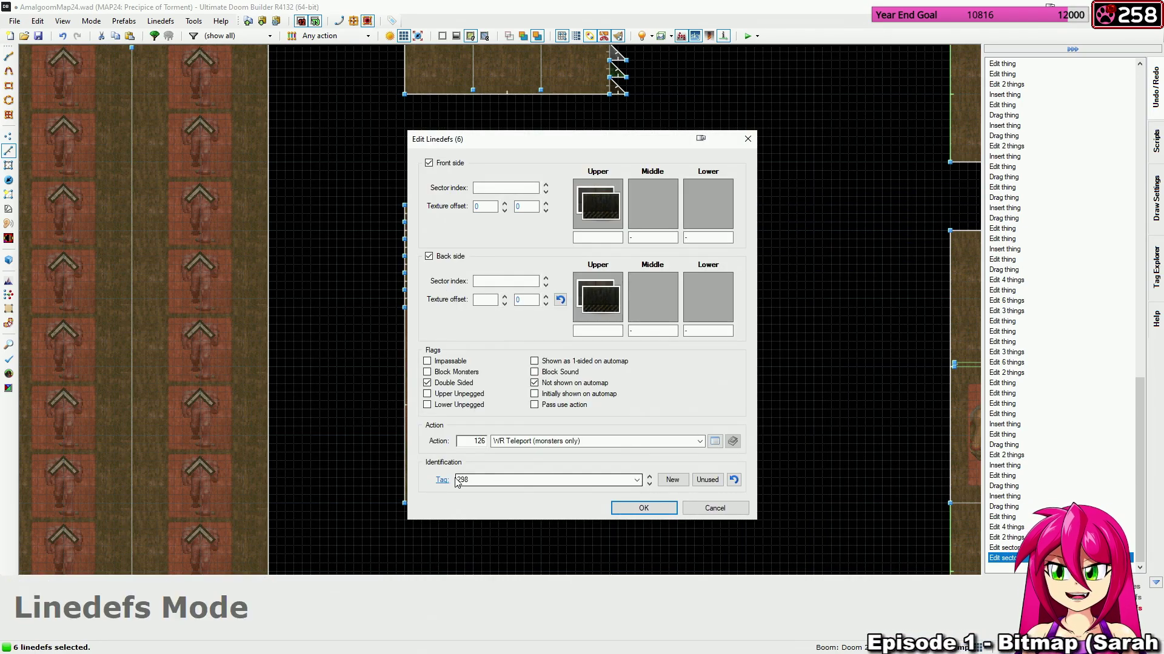
double_click(468, 481)
text(407)
click(644, 508)
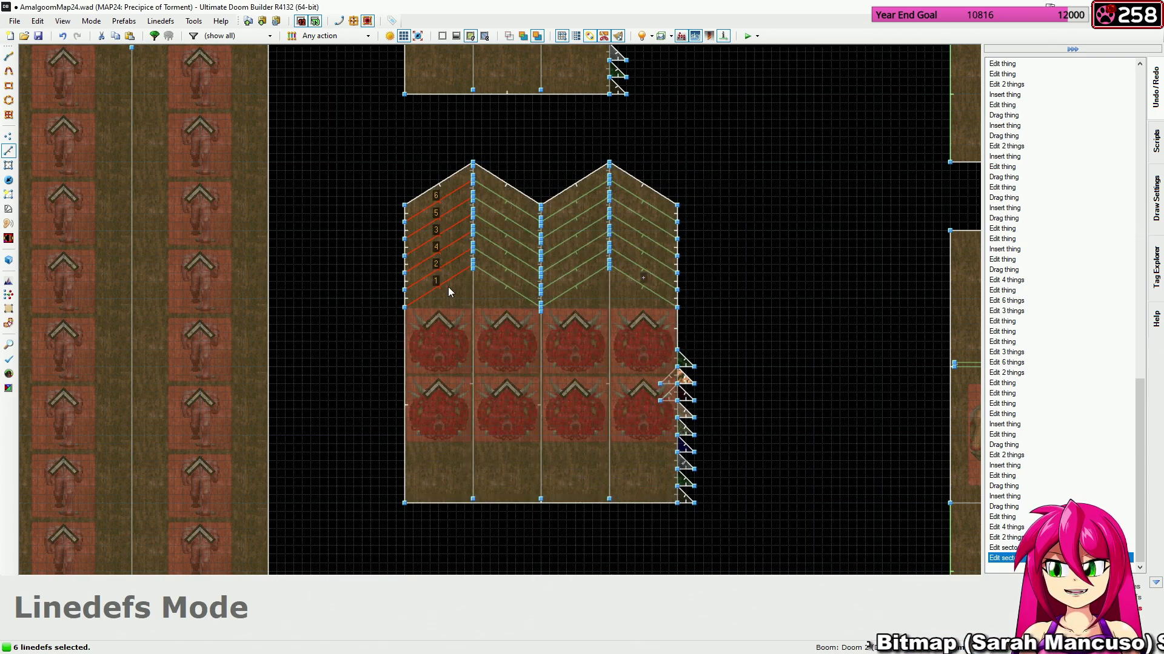
Set the tag of the six monster teleport linedefs in the cacodemon closet's second lane to 408 and clear the selection.
click(500, 283)
click(511, 264)
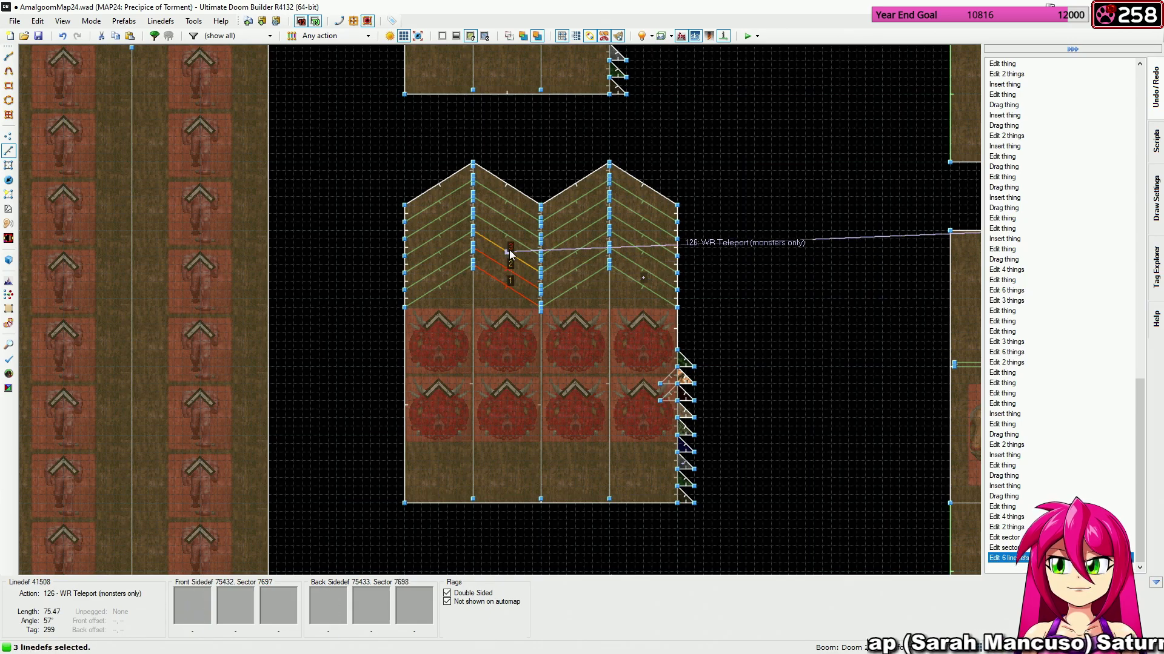
click(511, 247)
click(511, 230)
click(512, 214)
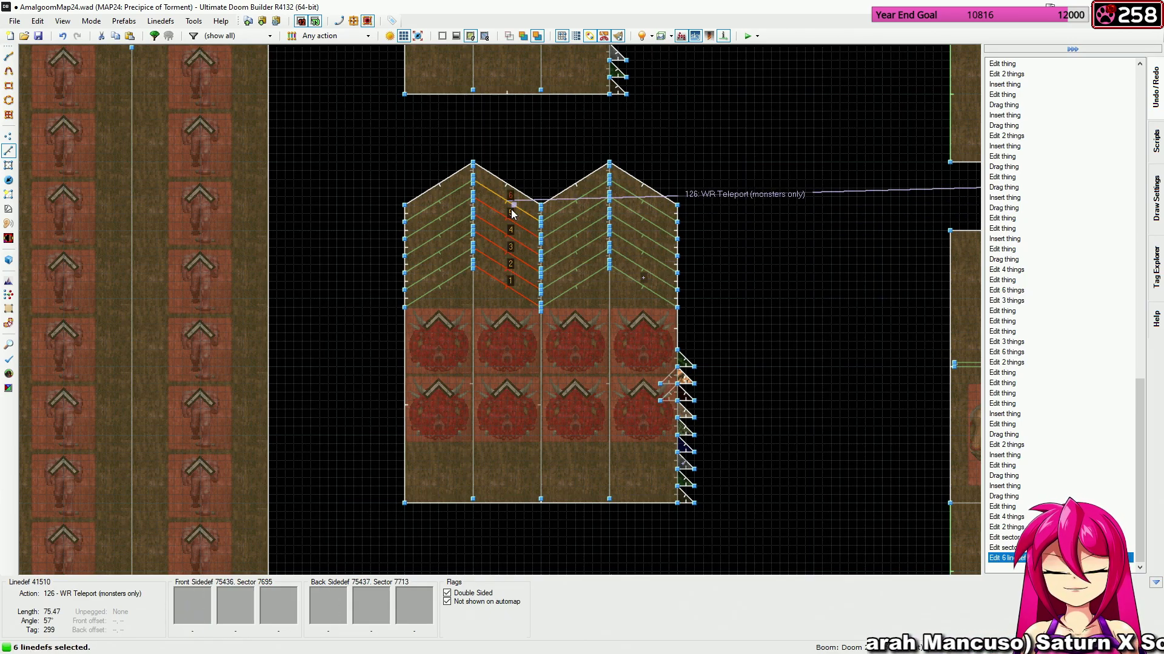
right_click(463, 428)
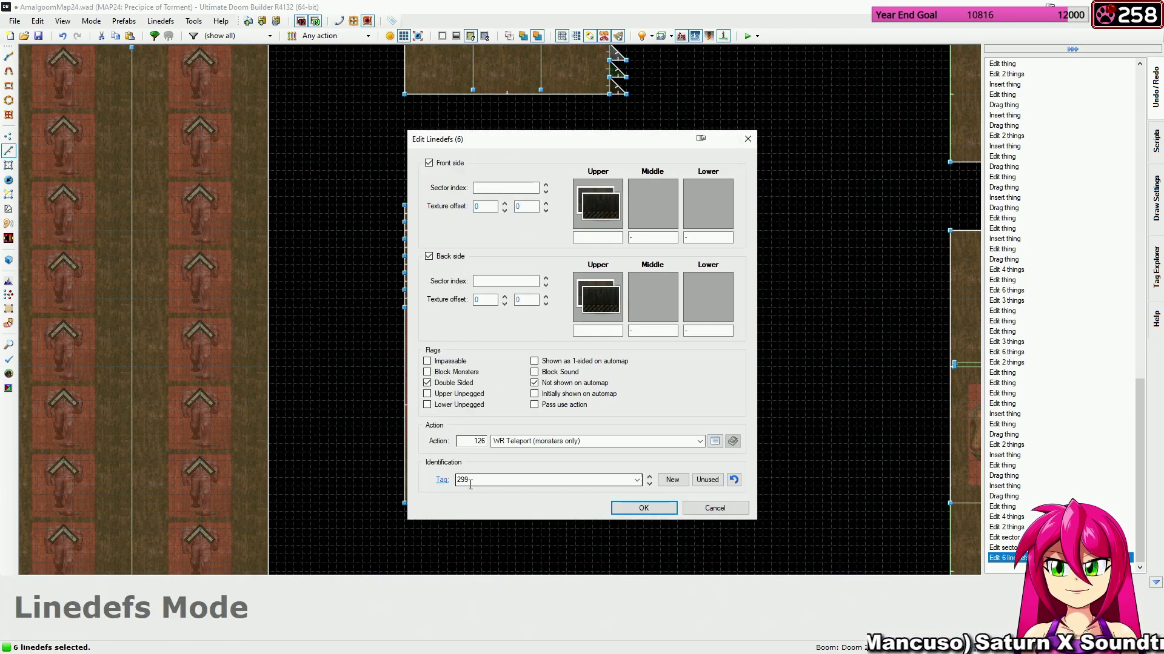
click(493, 480)
text(408)
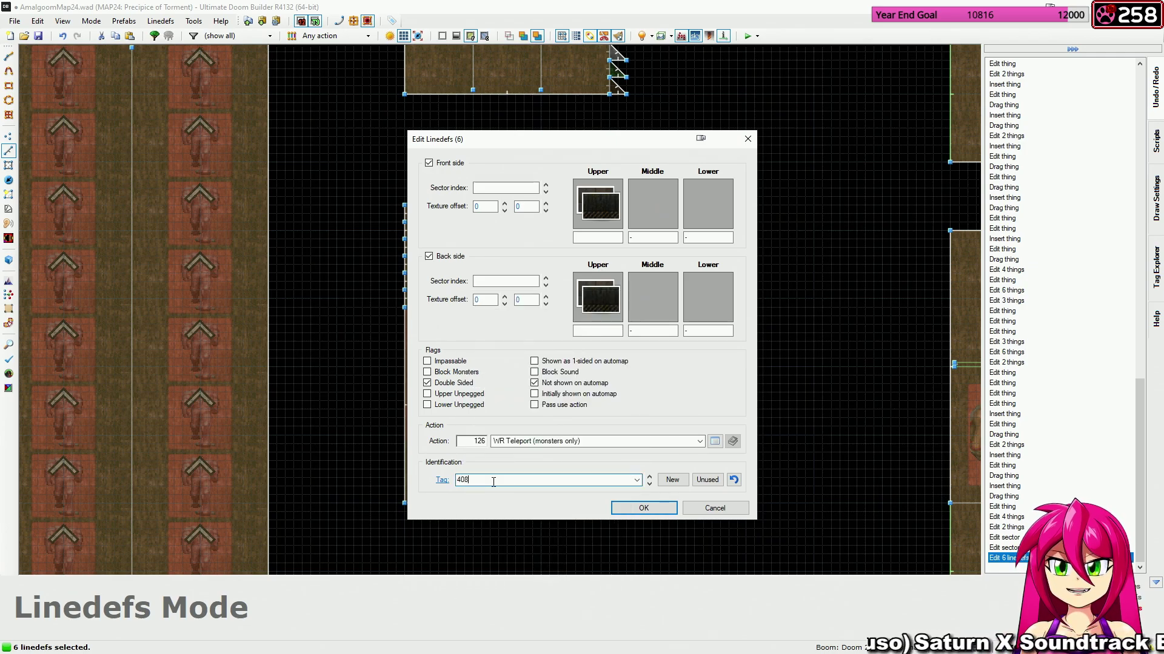
click(655, 512)
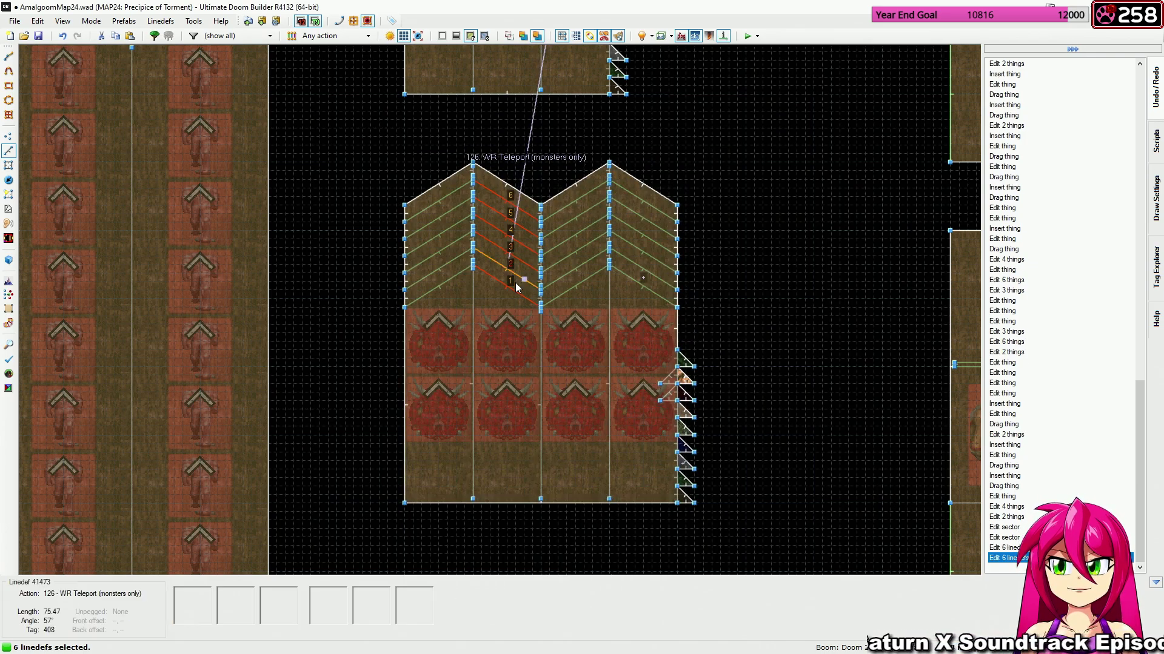
key(c)
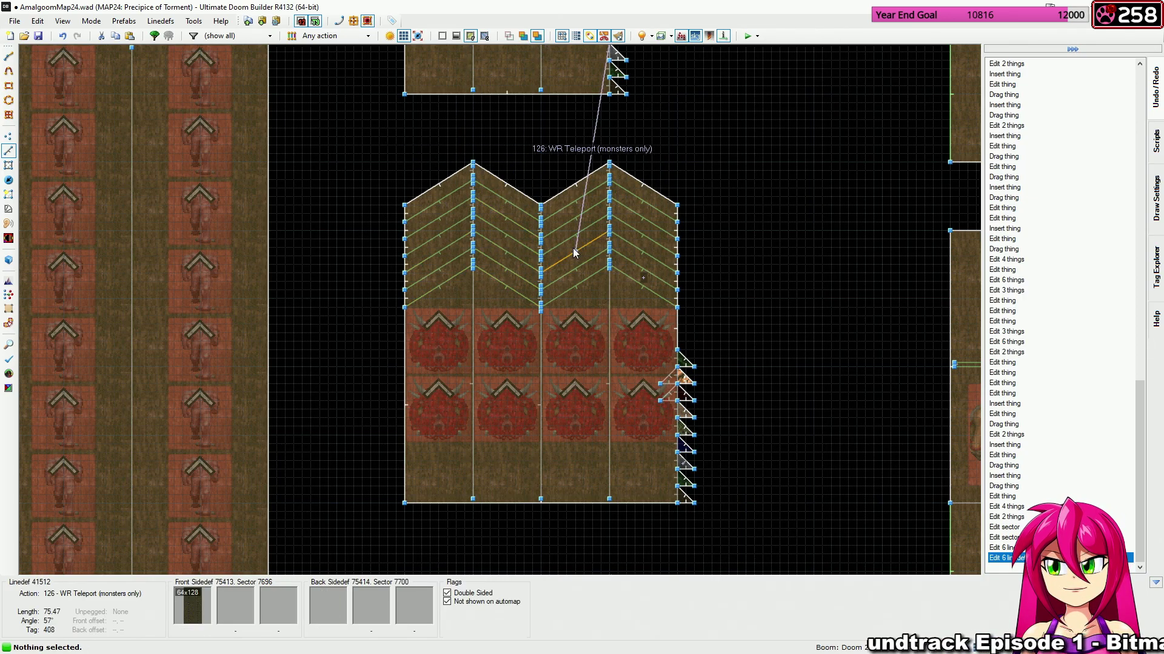
Examine the flags of the closet cacodemons and lost souls, and trace the teleport link of the arena sector tagged 304 to the closets.
key(t)
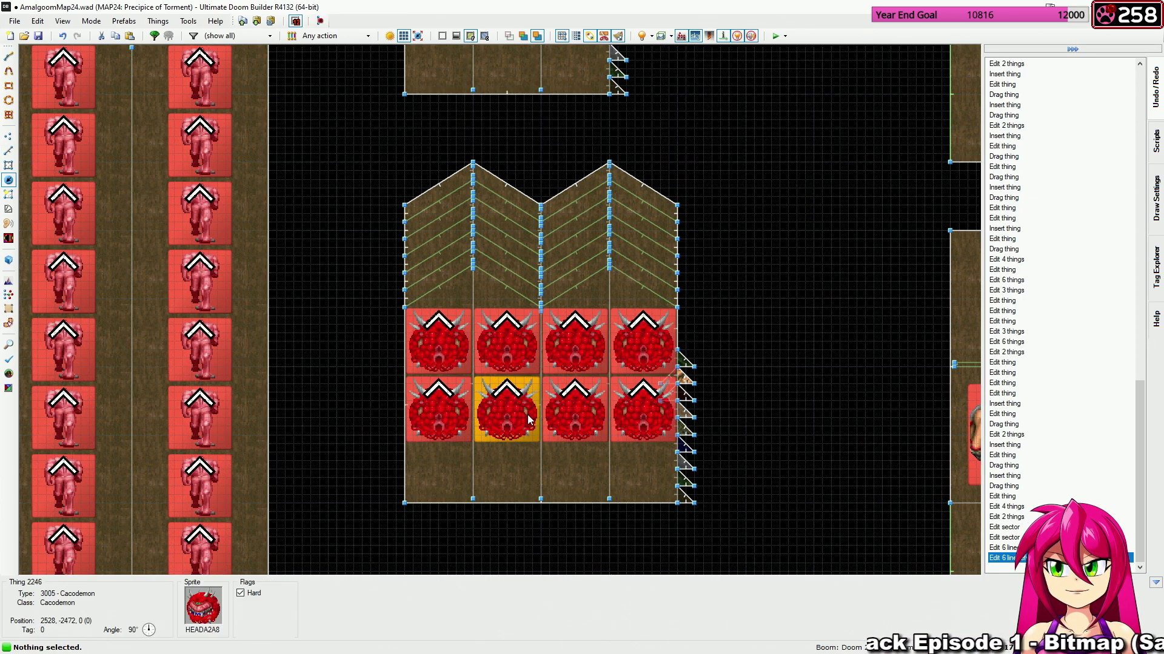
scroll(644, 406, down, 8)
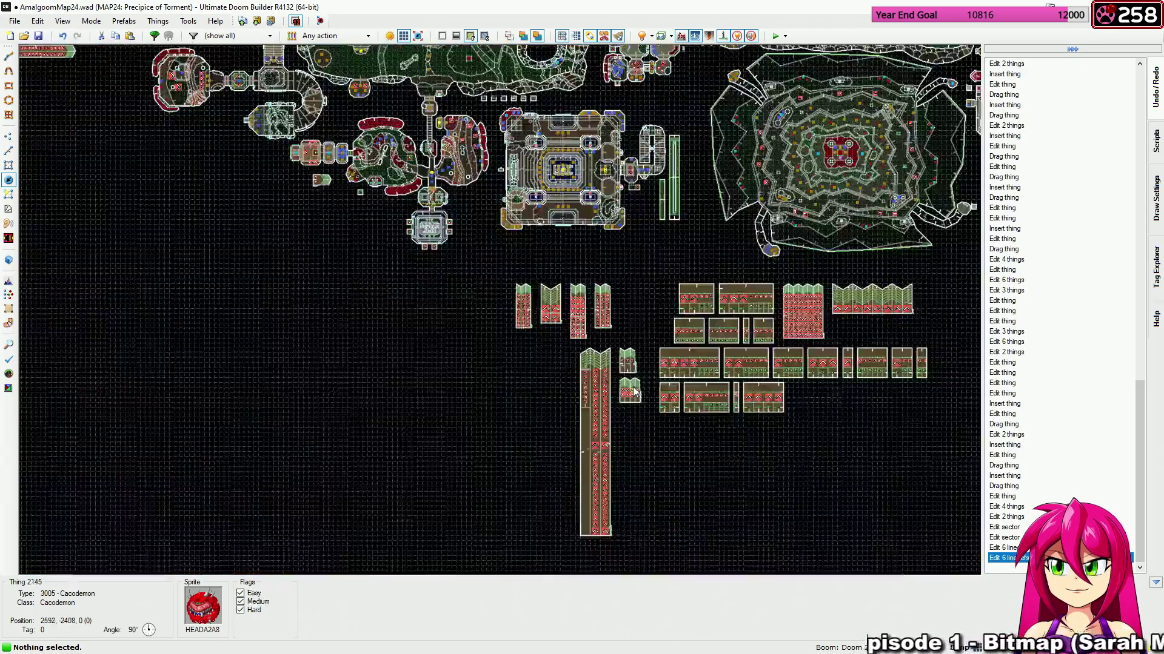
scroll(598, 346, up, 4)
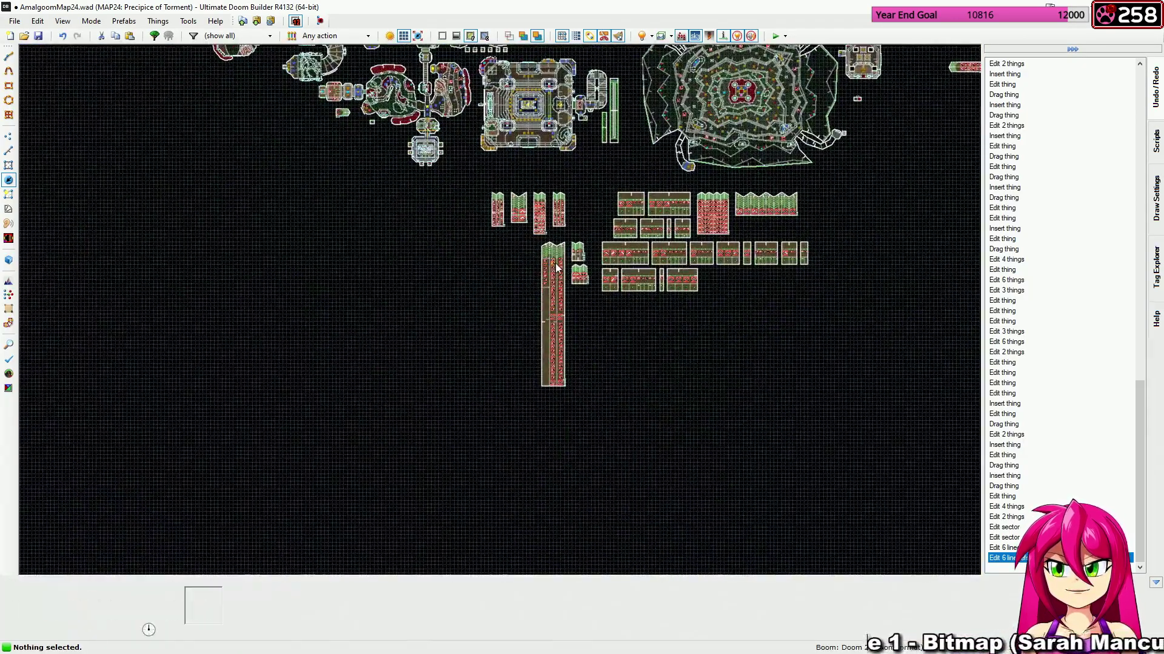
scroll(527, 343, down, 1)
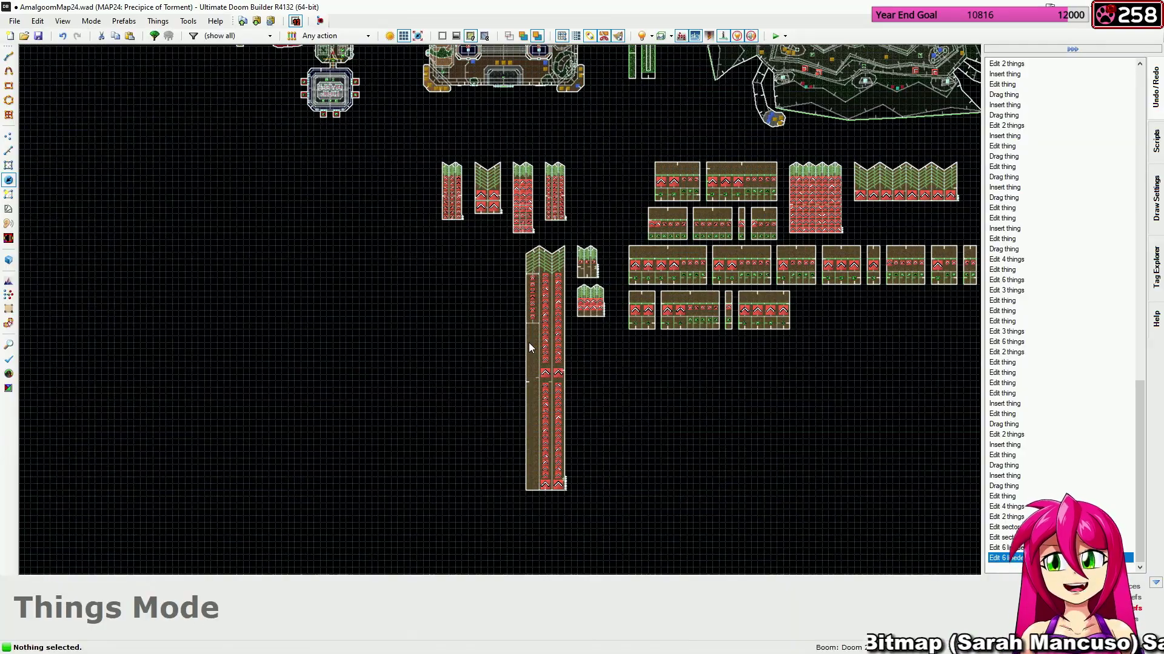
scroll(582, 290, up, 5)
scroll(582, 289, up, 3)
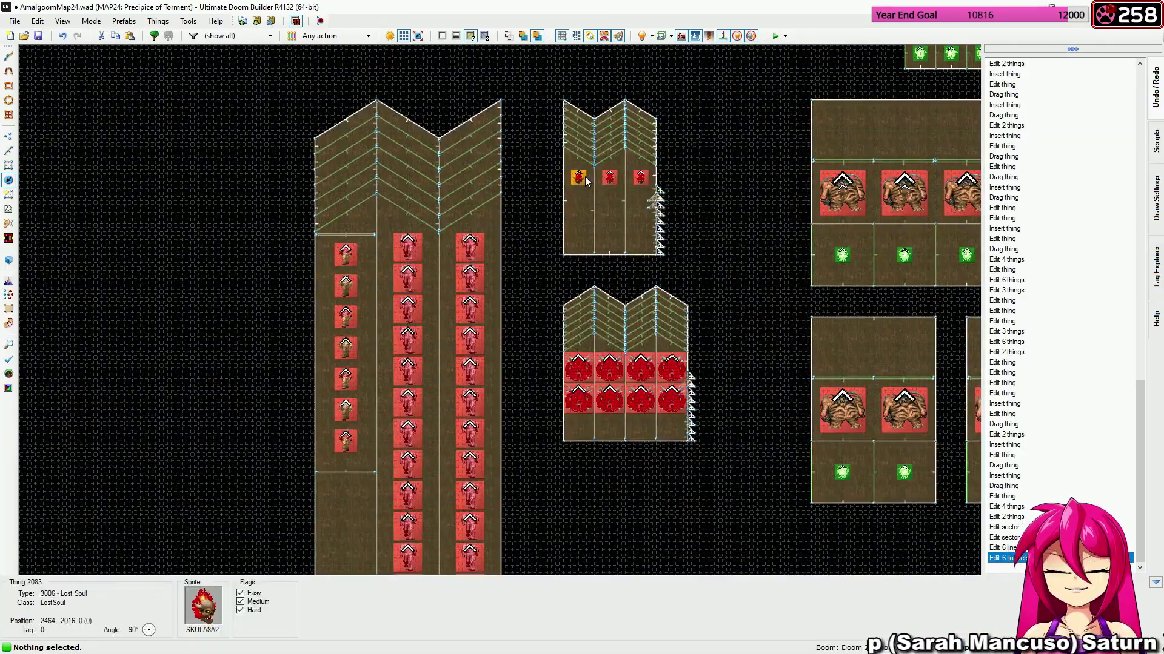
scroll(581, 188, down, 8)
scroll(548, 242, up, 4)
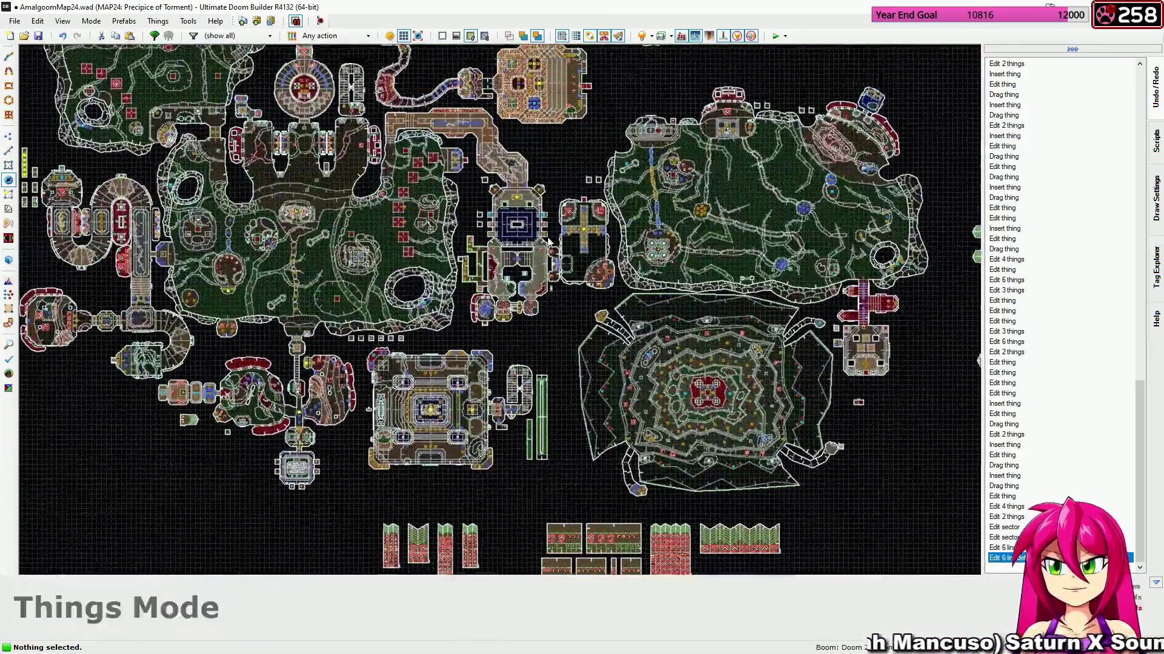
middle_drag(541, 100, 570, 289)
middle_drag(647, 53, 617, 188)
key(s)
scroll(650, 199, down, 5)
scroll(650, 200, up, 4)
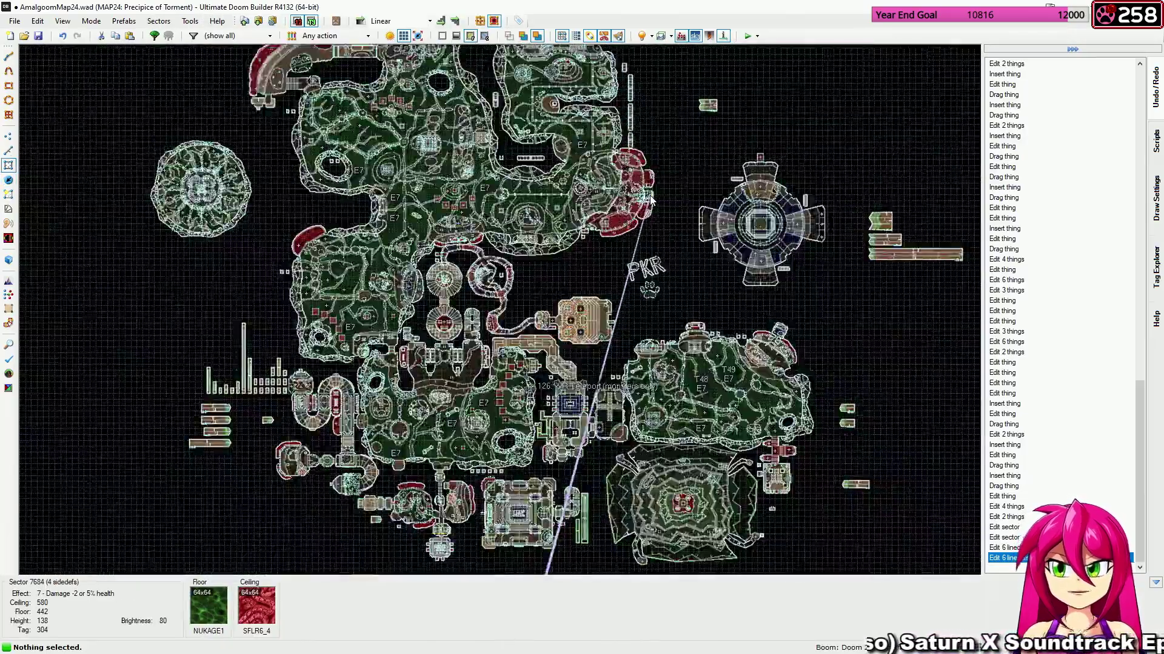
scroll(650, 199, down, 2)
scroll(534, 331, up, 6)
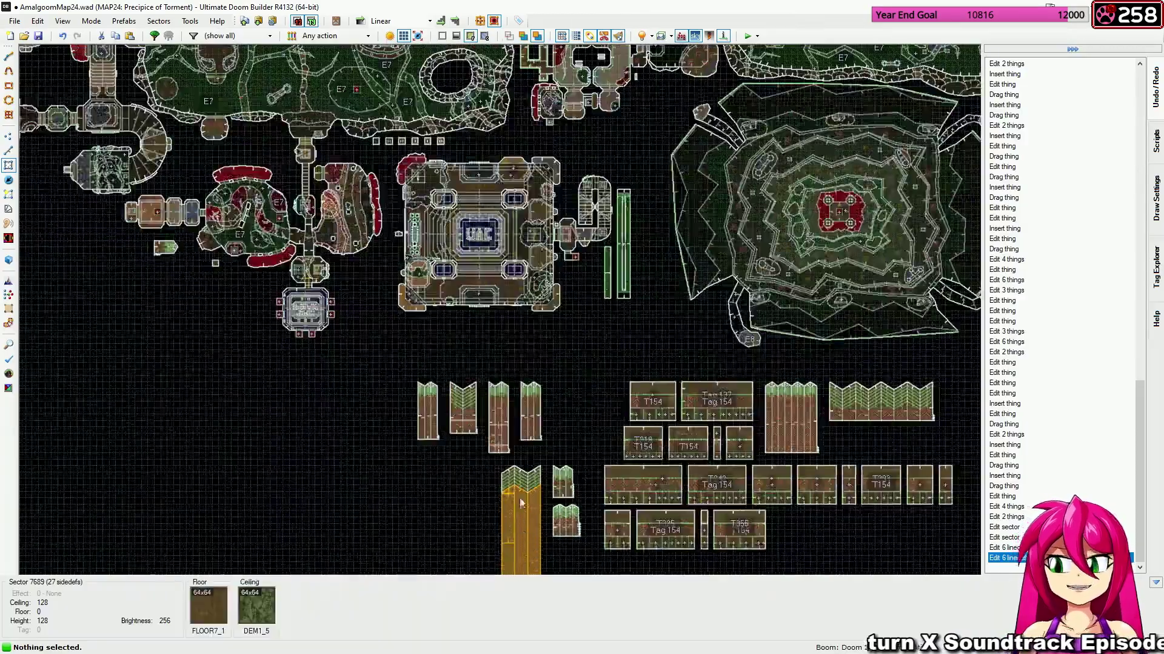
Edit the difficulty flags of the two southernmost monsters in the tall closet's mixed Baron and Hell Knight column.
key(t)
scroll(479, 311, up, 2)
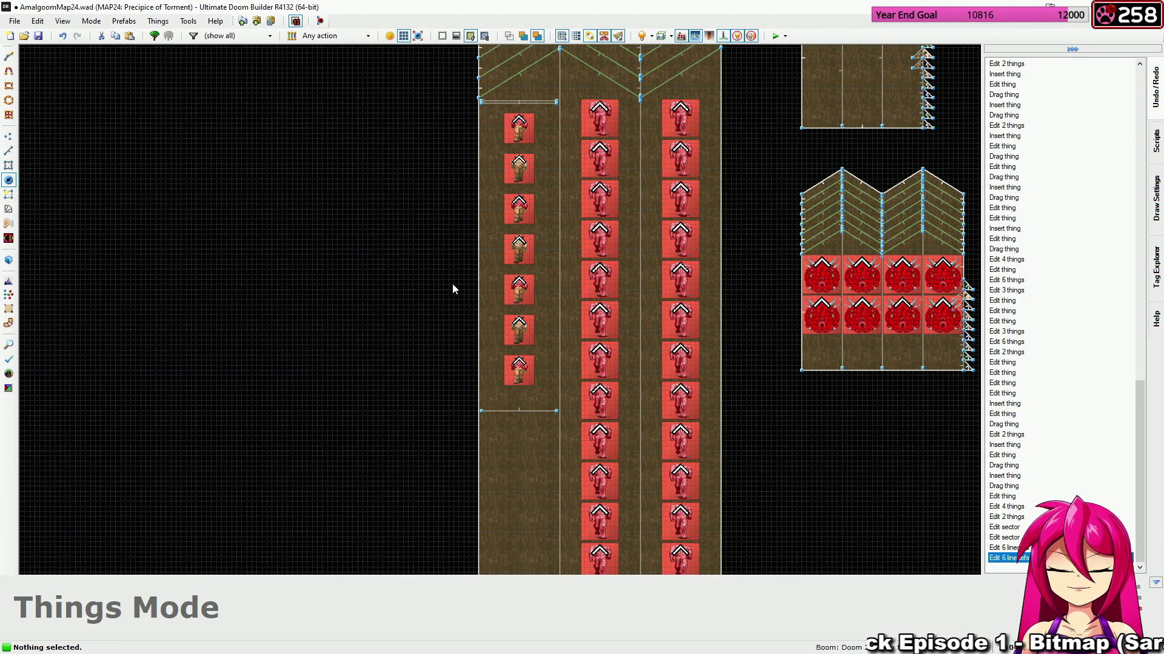
drag(489, 318, 537, 388)
right_click(524, 378)
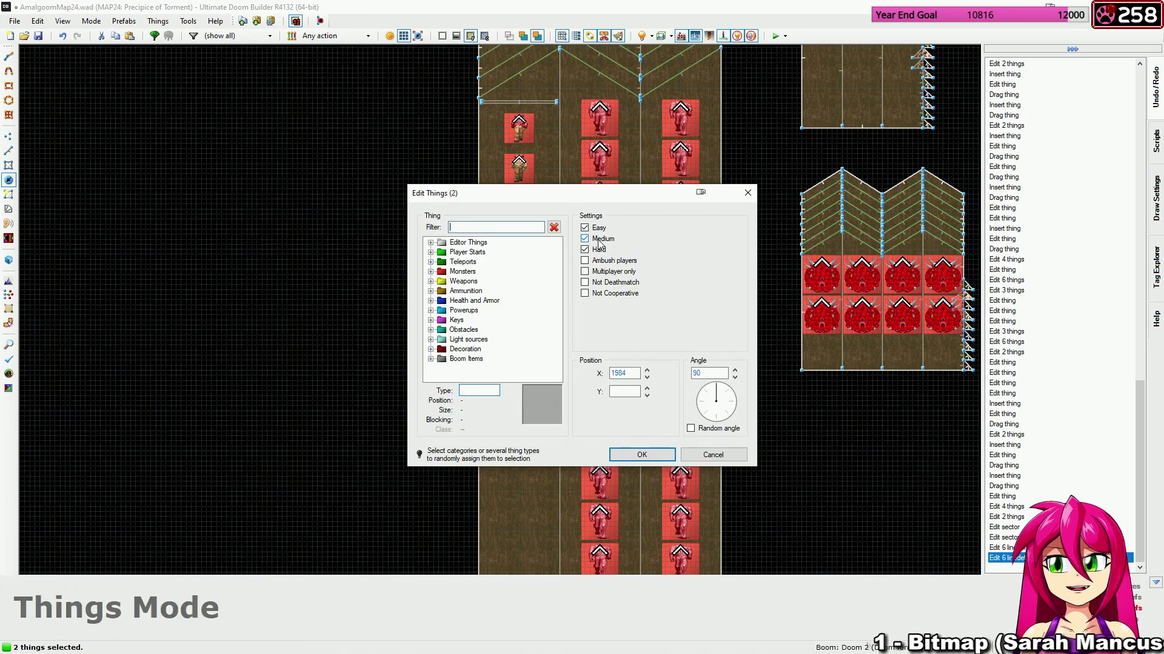
click(642, 455)
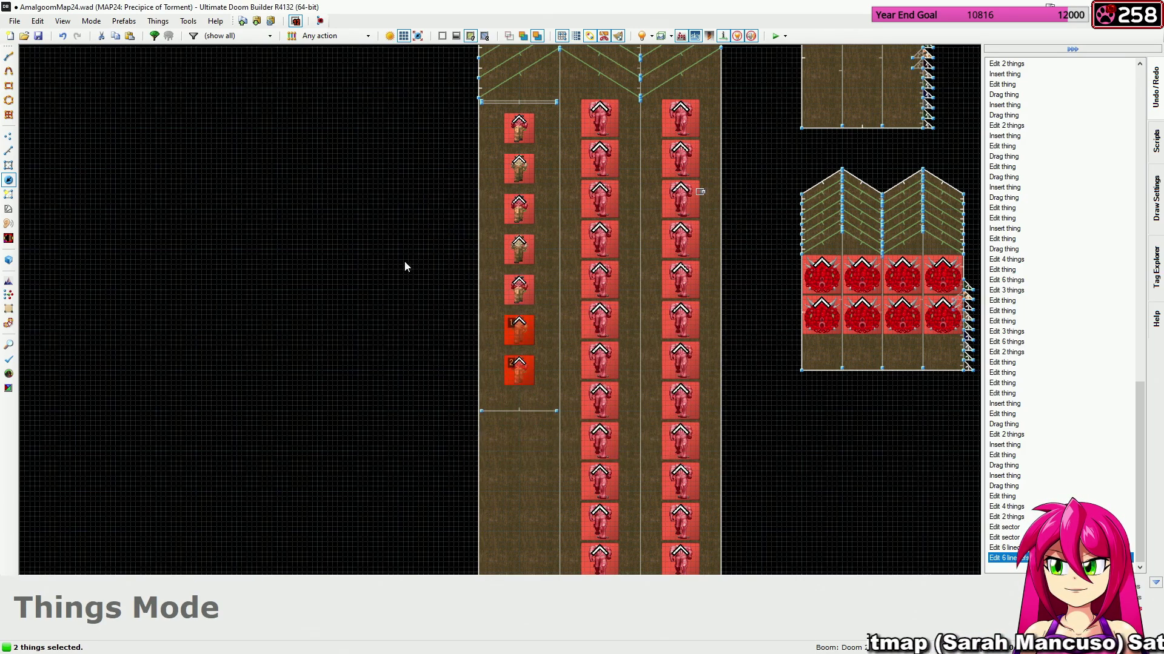
Remove the Easy flag from the third and fifth monsters, both Barons of Hell, in the same column, leaving Medium and Hard enabled.
scroll(440, 279, up, 1)
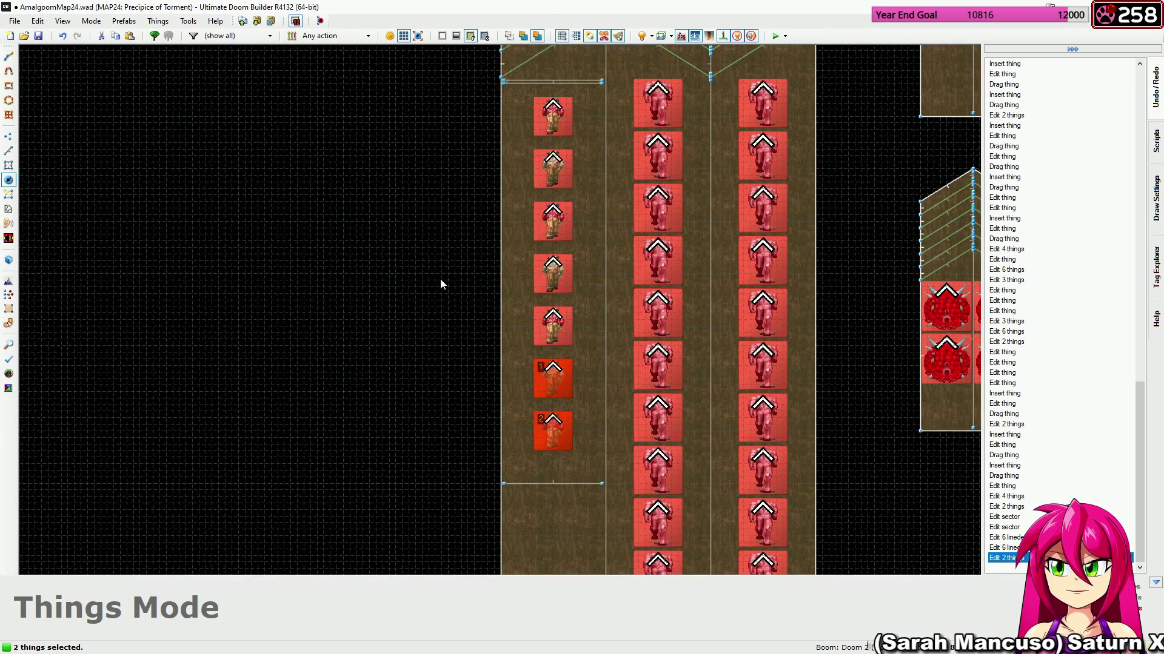
click(504, 253)
click(548, 222)
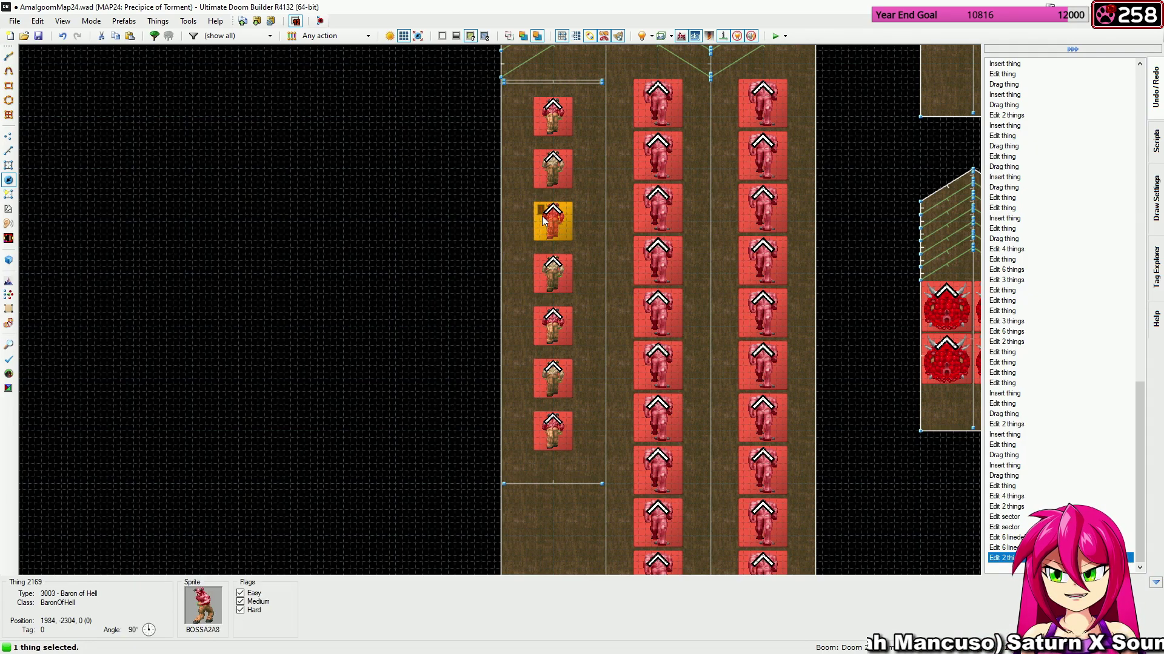
click(553, 327)
right_click(552, 330)
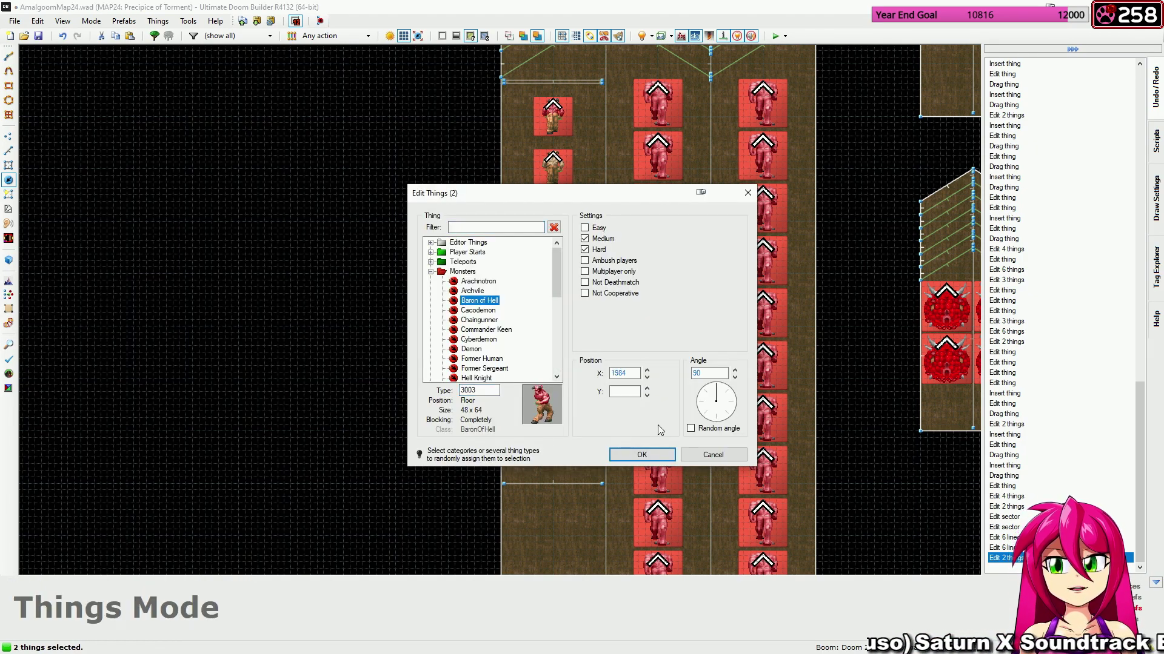
click(640, 456)
Insert a Hell Knight beside the third monster in the tall closet's mixed column and enable it on Easy only.
key(Insert)
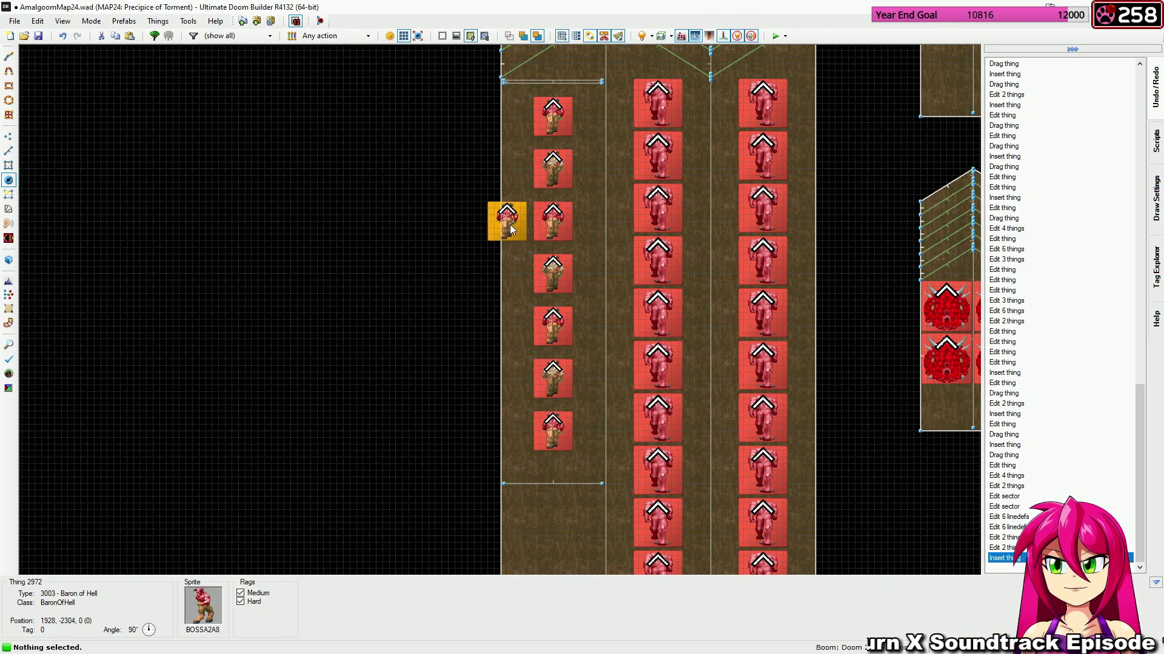
right_click(511, 229)
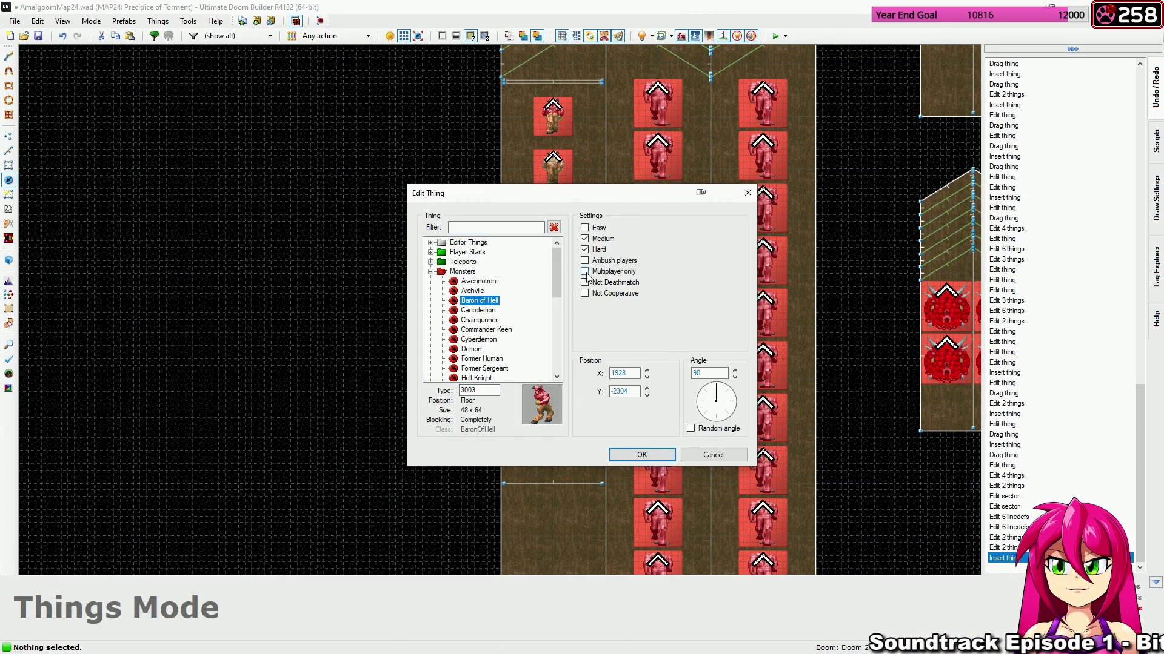
scroll(462, 355, down, 1)
click(473, 349)
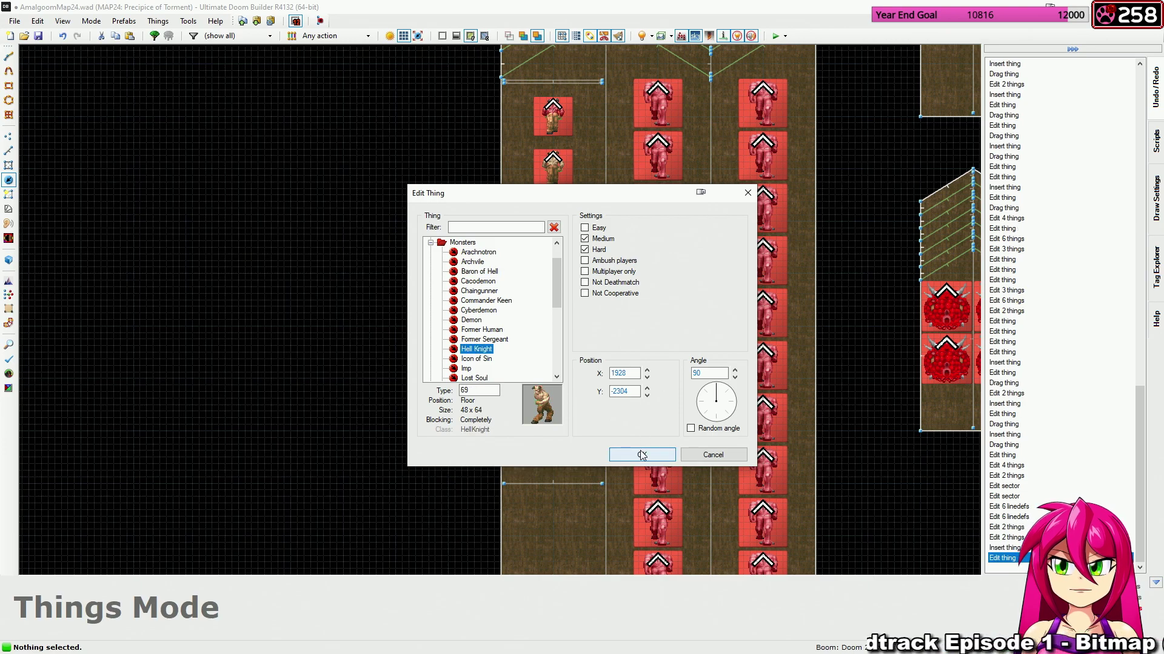
click(588, 249)
click(588, 238)
click(588, 228)
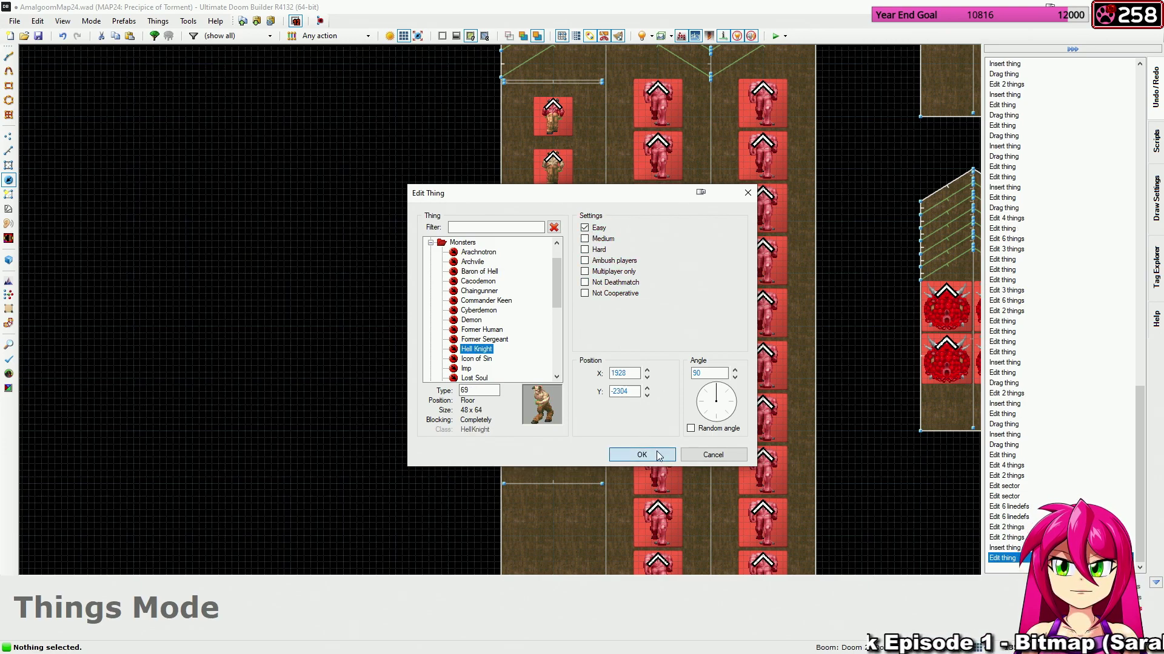
click(641, 455)
Place the Easy-only Hell Knight over the third monster in the column and a copy of it over the fifth.
drag(509, 227, 549, 223)
right_drag(547, 239, 548, 238)
right_drag(505, 323, 552, 327)
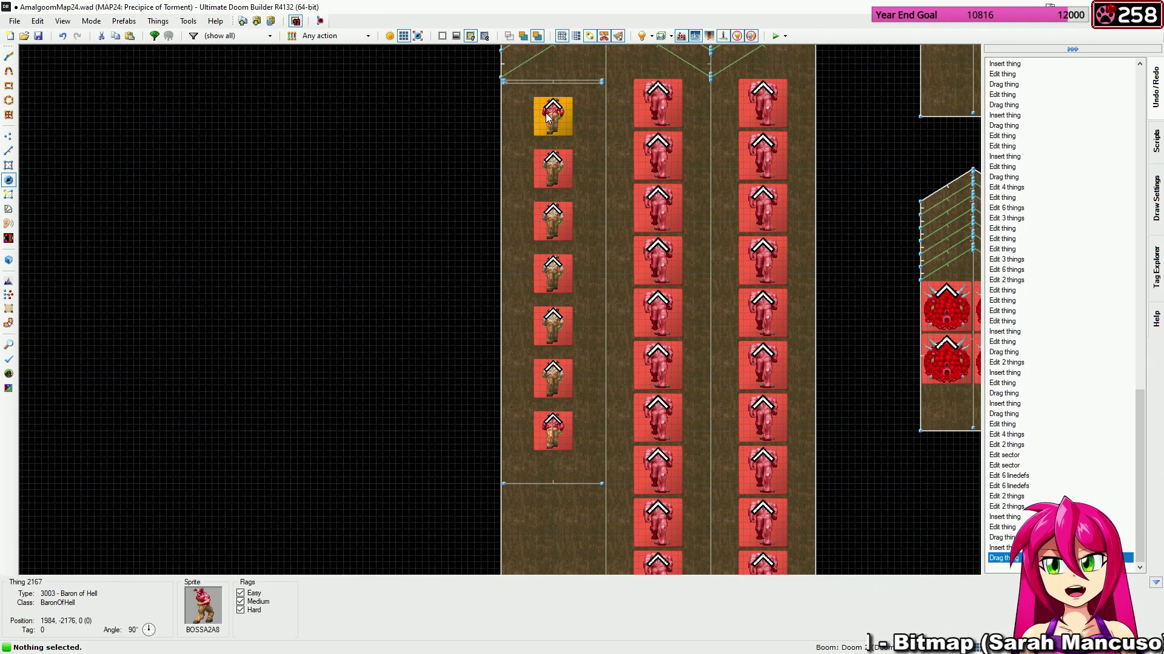
Edit the difficulty flags of the two Mancubi midway down the tall closet's Demon lanes, and clear the selection.
scroll(547, 119, down, 4)
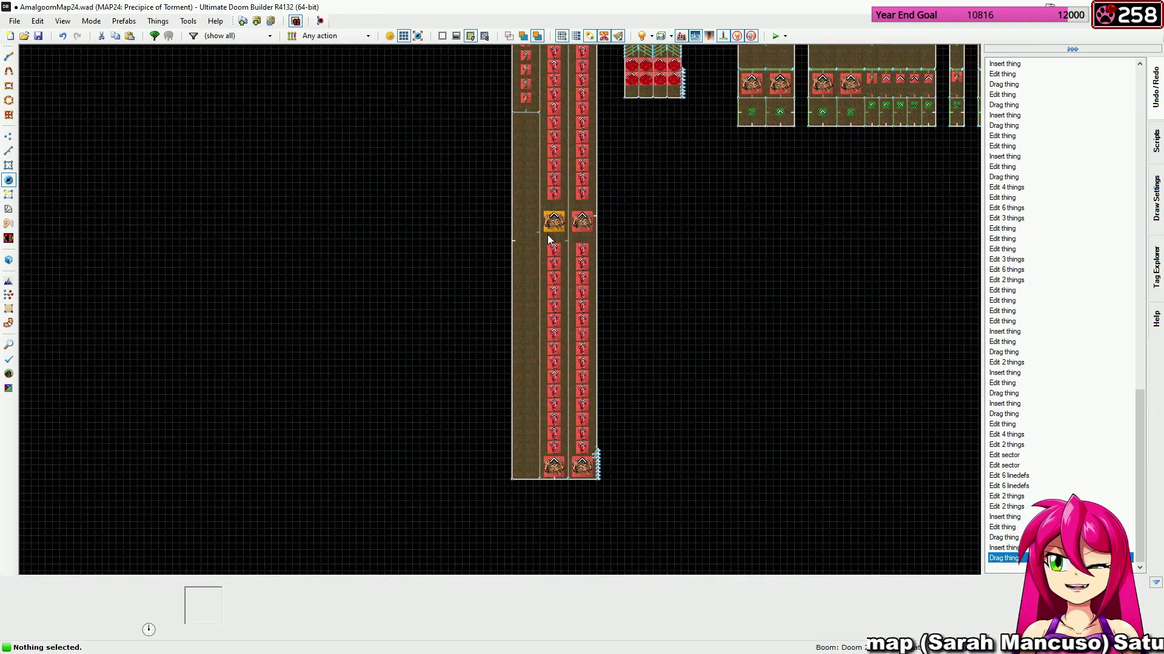
scroll(614, 355, up, 4)
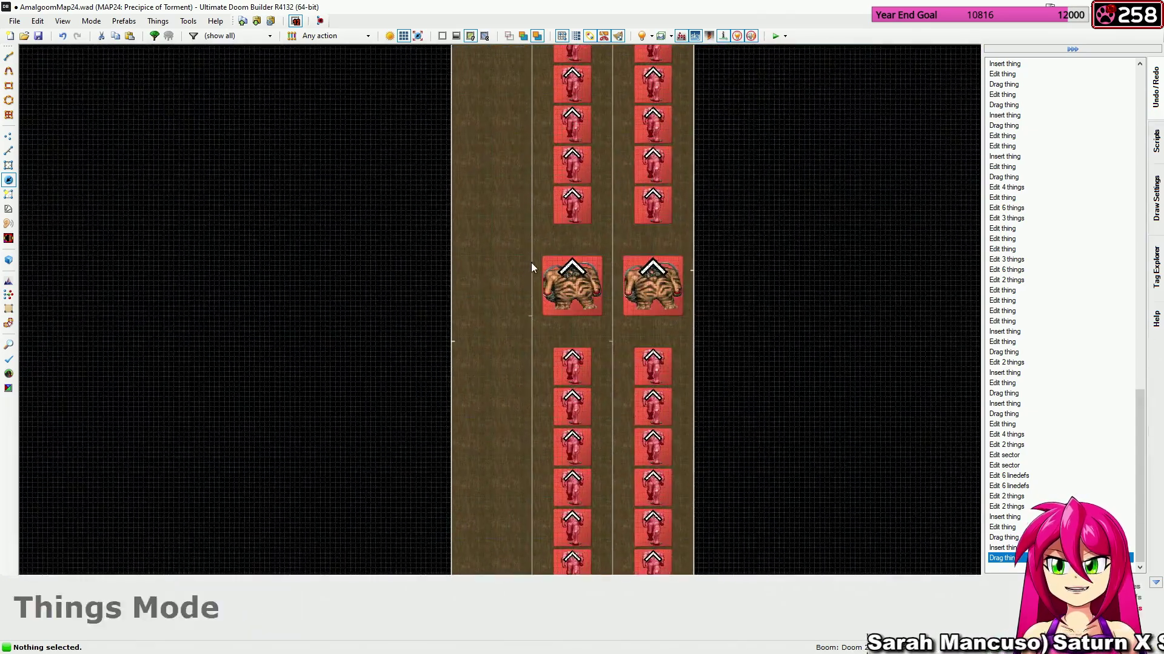
drag(527, 249, 697, 315)
right_click(653, 296)
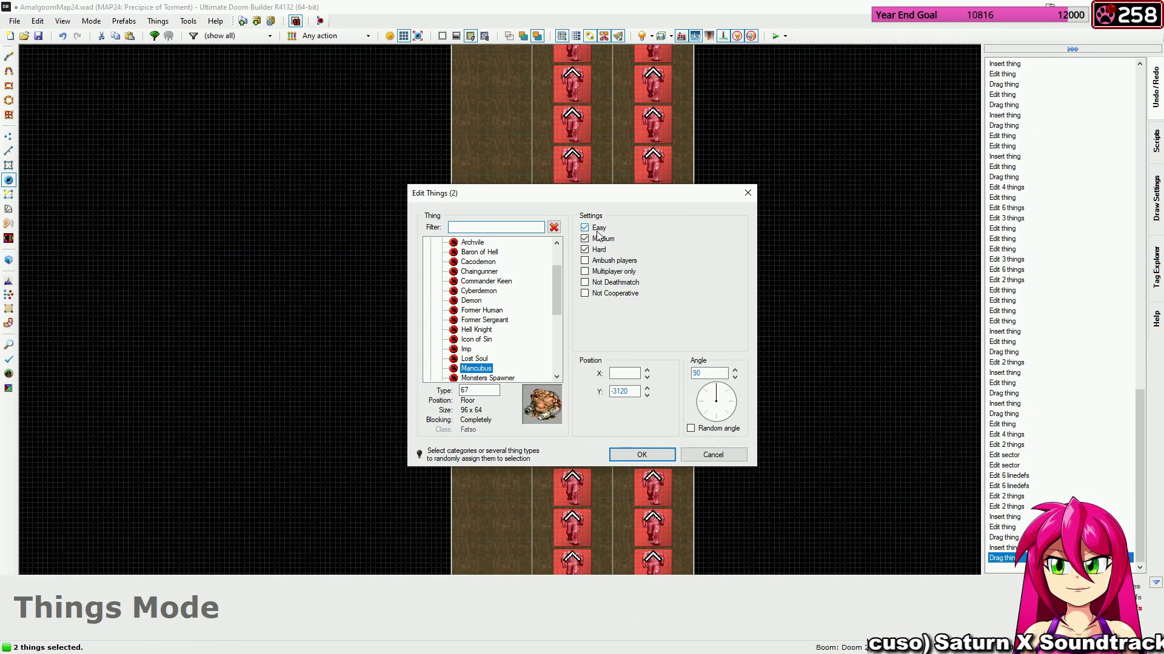
click(659, 454)
scroll(695, 364, down, 4)
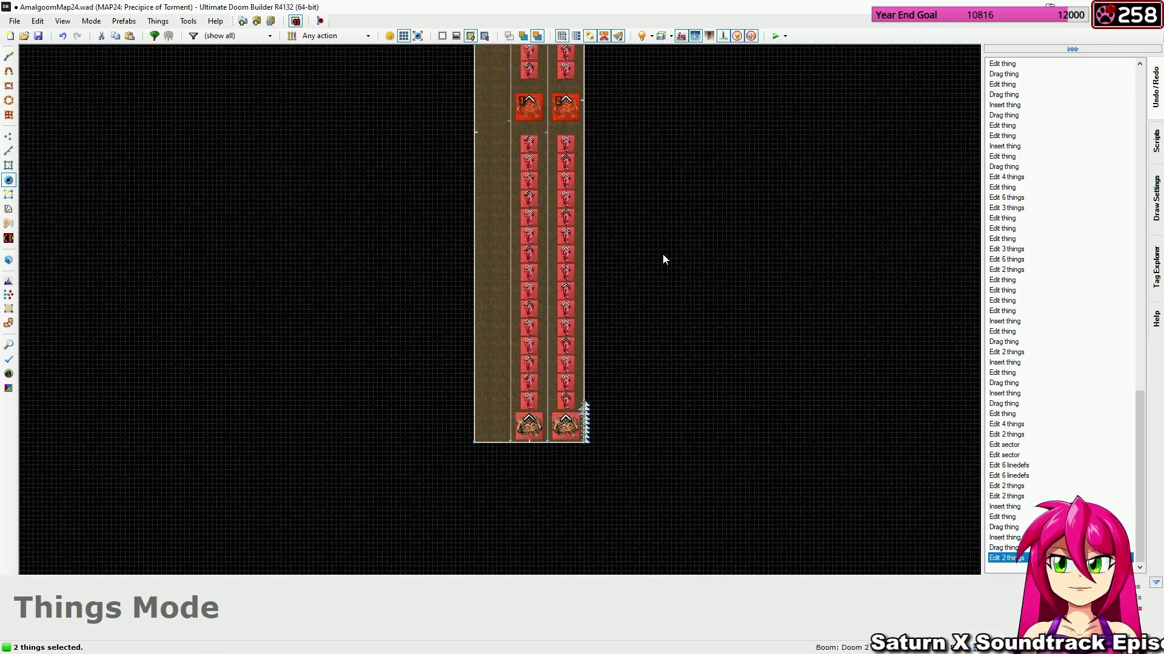
key(c)
middle_drag(602, 328, 575, 516)
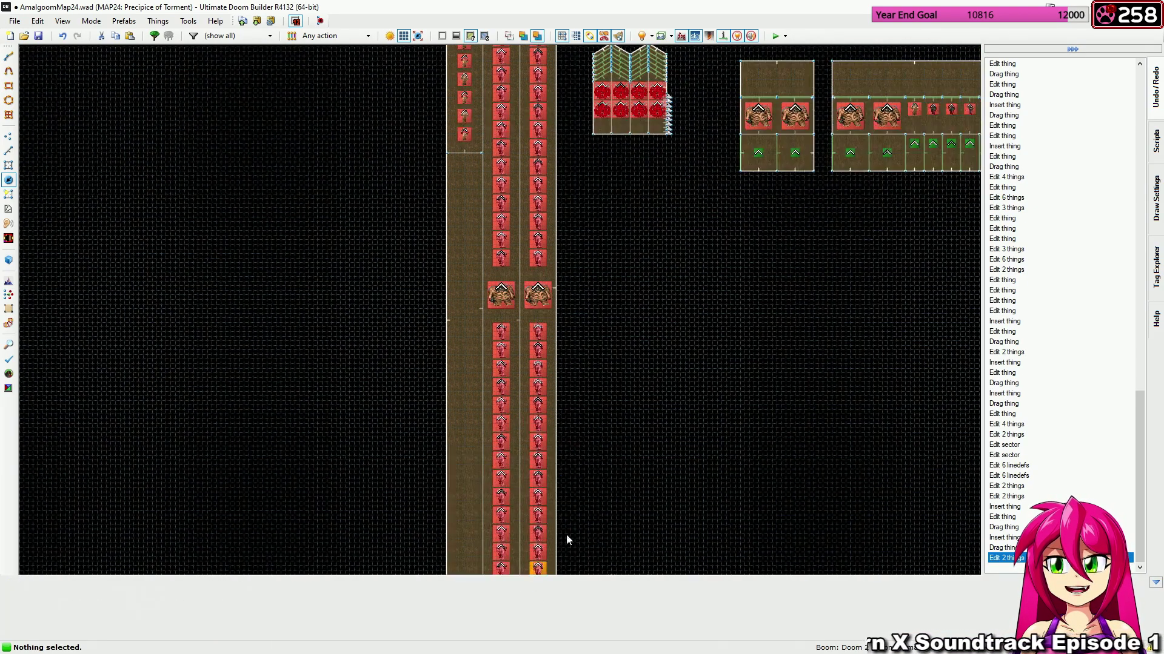
scroll(492, 277, up, 3)
drag(488, 263, 600, 196)
right_click(600, 225)
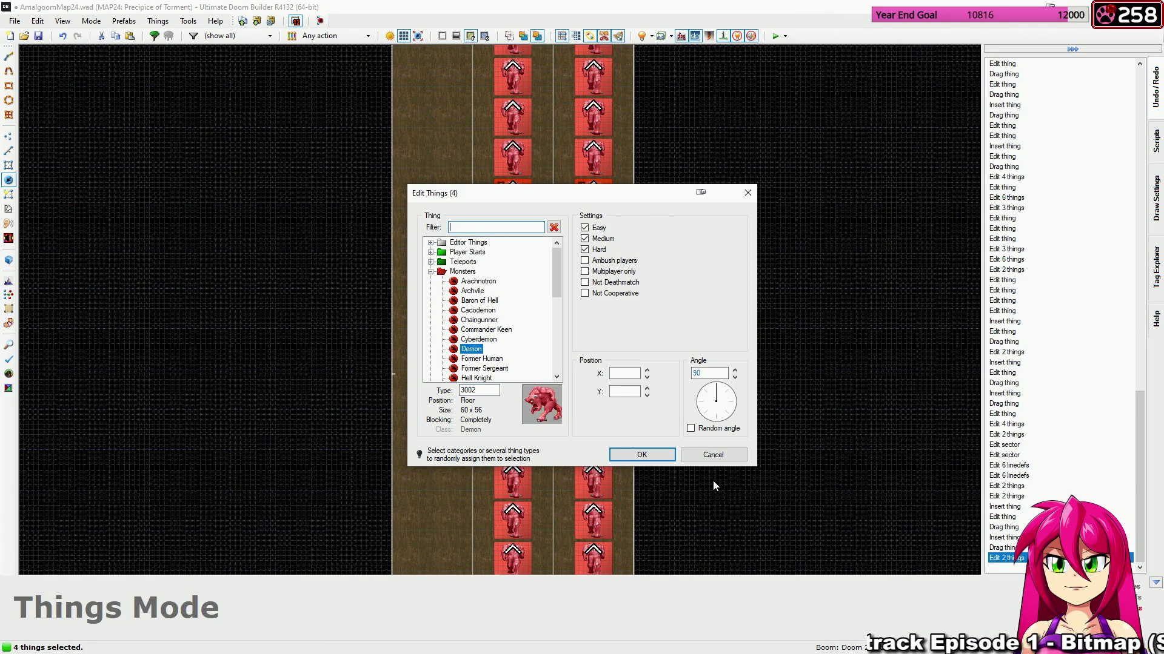
click(712, 455)
middle_drag(657, 287, 805, 394)
scroll(774, 339, down, 2)
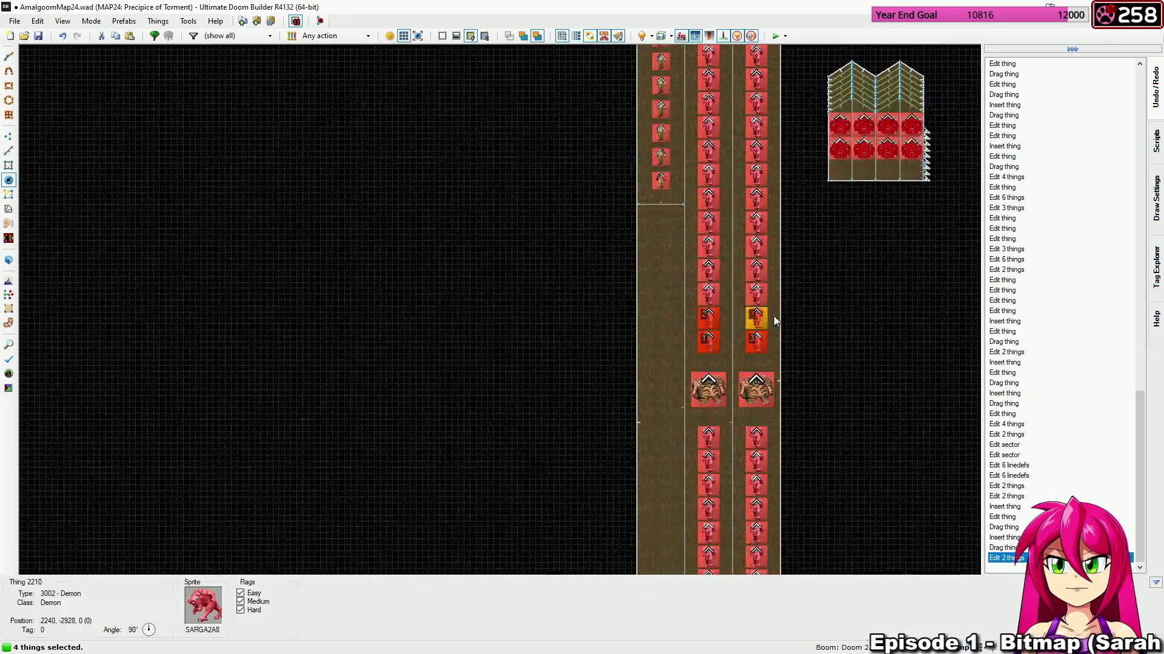
middle_drag(773, 314, 699, 388)
middle_drag(757, 447, 714, 307)
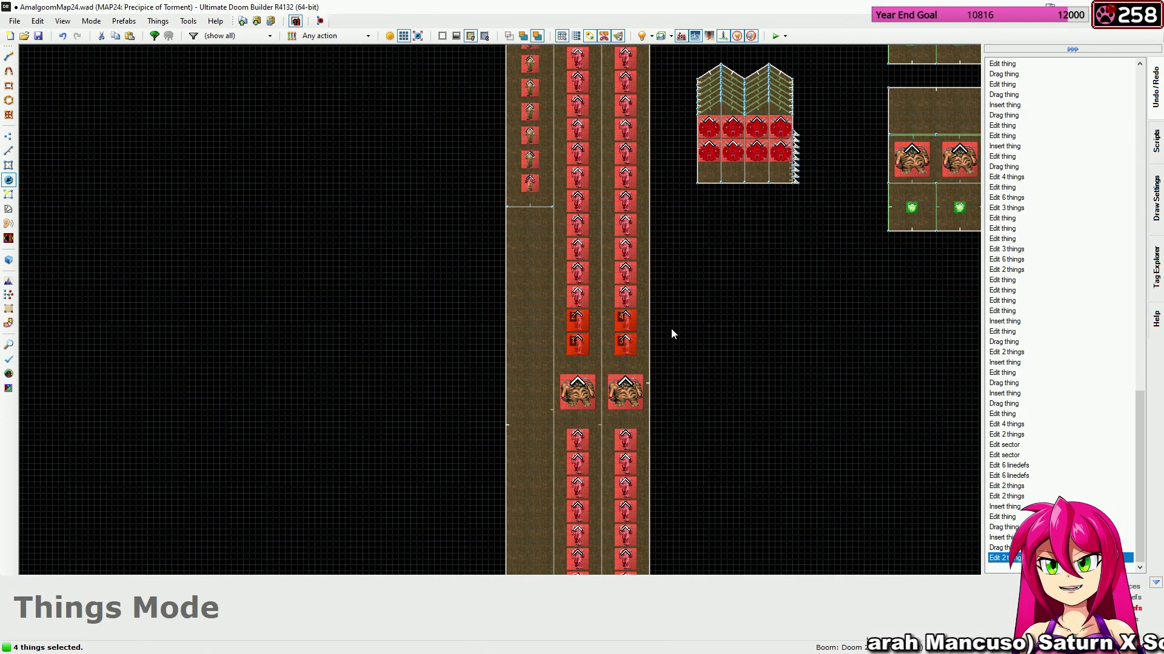
mouse_move(666, 332)
middle_down()
mouse_move(711, 426)
mouse_move(665, 339)
middle_up()
key(c)
Remove the Easy flag from the six Demons directly north of the middle Mancubus pair, leaving Medium and Hard enabled.
scroll(573, 354, up, 2)
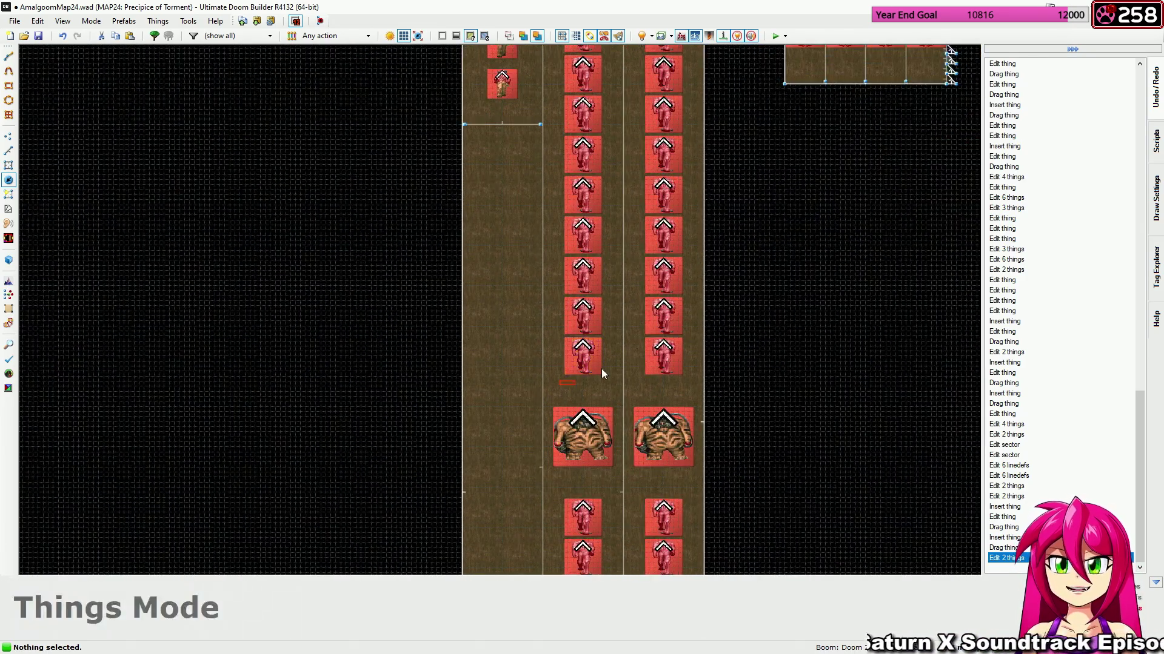
drag(668, 279, 675, 274)
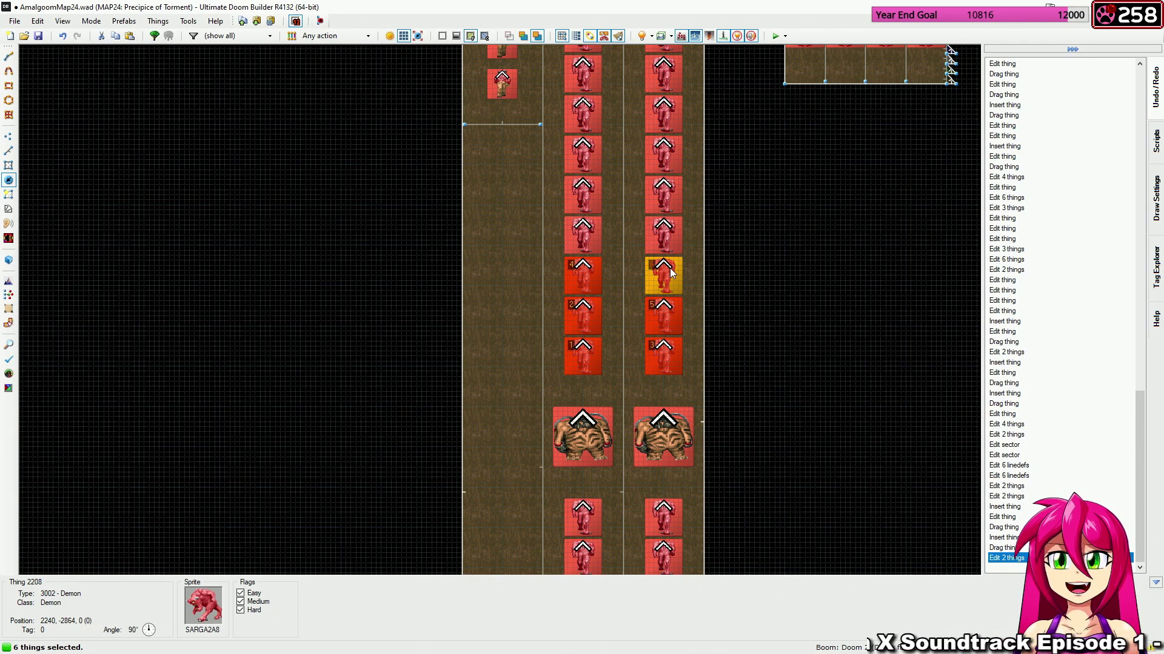
right_click(671, 268)
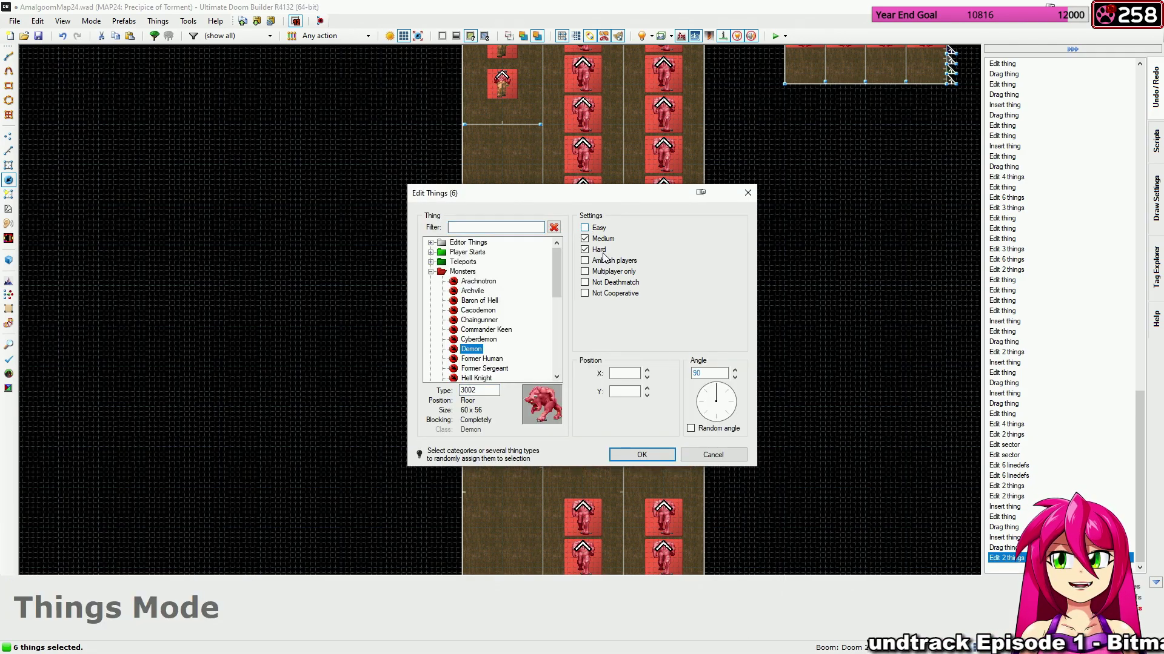
click(630, 454)
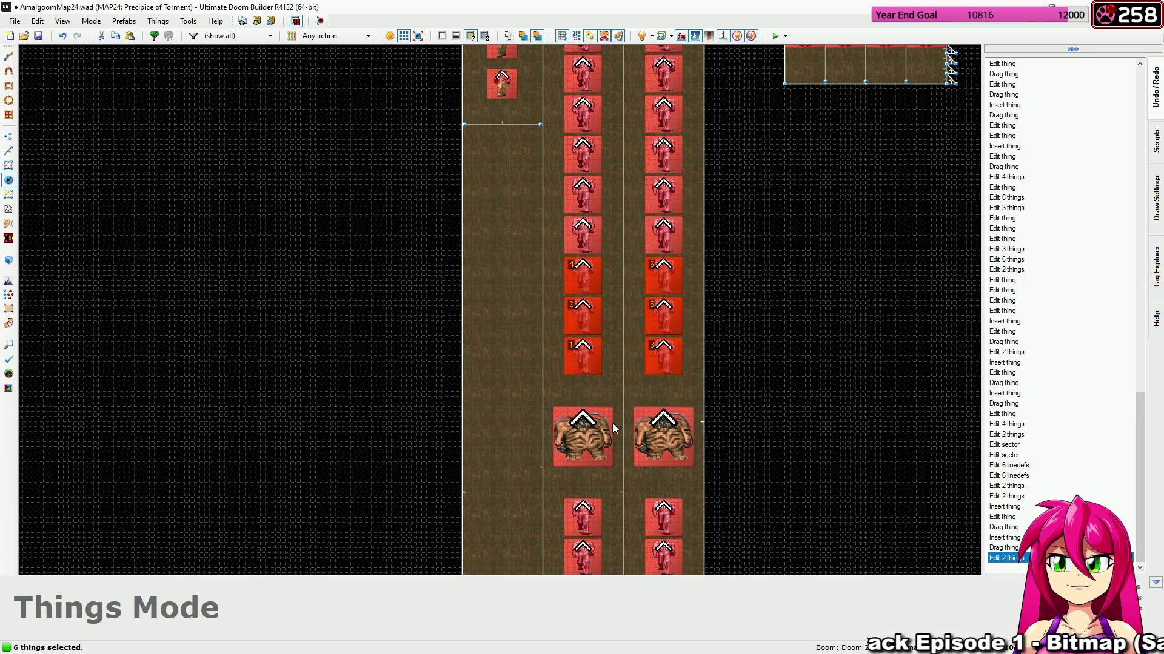
Restrict the two Demons immediately north of the middle Mancubus pair to Hard only.
drag(565, 383, 694, 348)
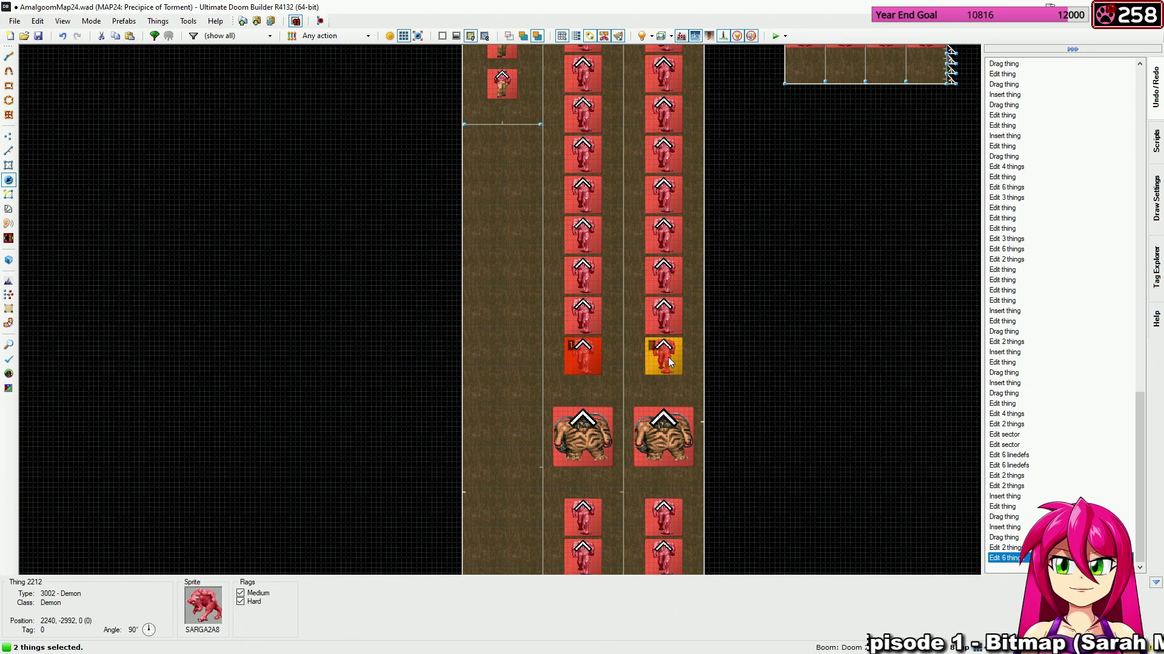
right_click(667, 357)
right_click(599, 247)
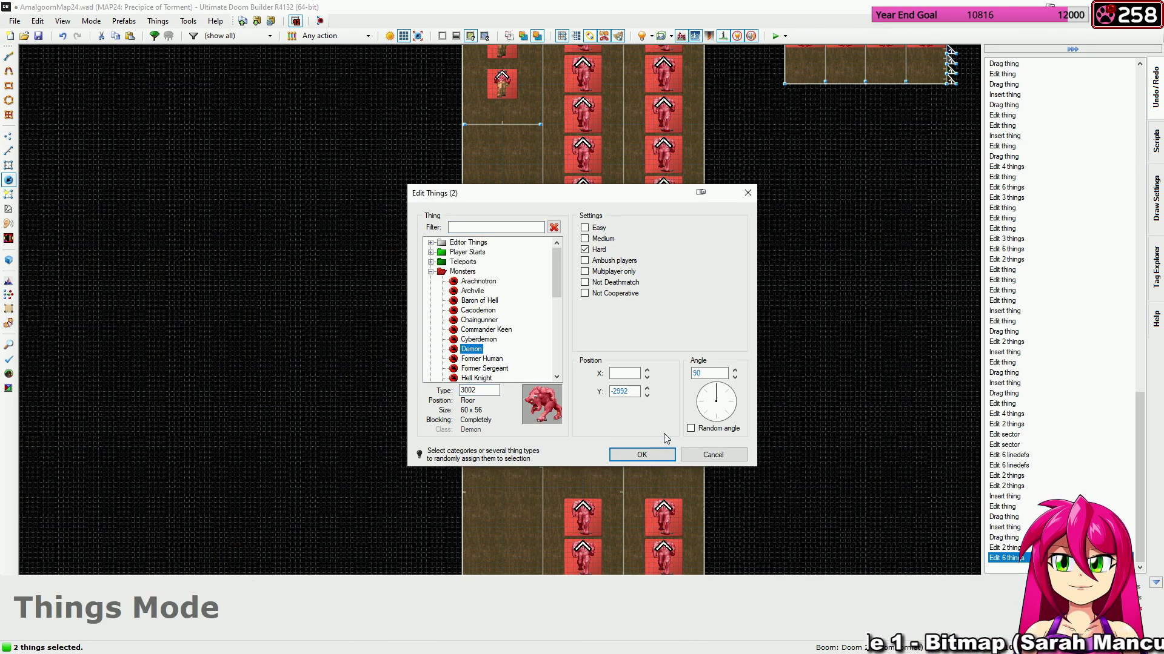
click(665, 455)
Remove the Easy flag from the six southernmost Demons in the tall closet, leaving Medium and Hard enabled.
scroll(706, 451, down, 4)
middle_drag(762, 499, 672, 164)
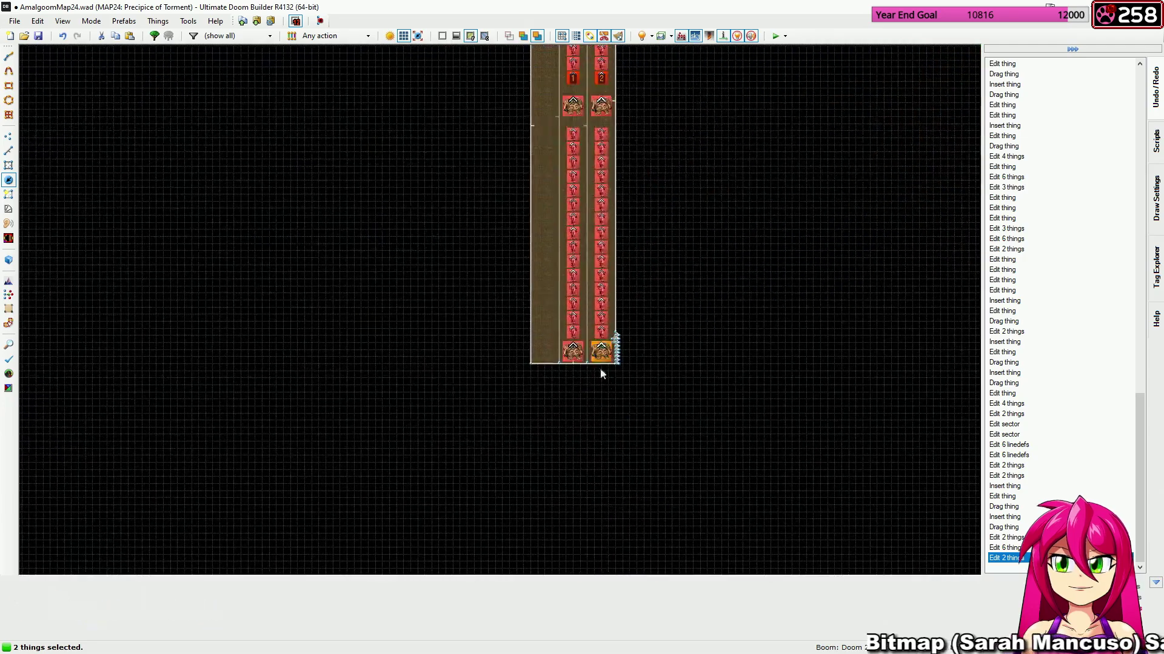
scroll(586, 339, up, 5)
drag(500, 223, 685, 359)
right_click(653, 244)
click(637, 456)
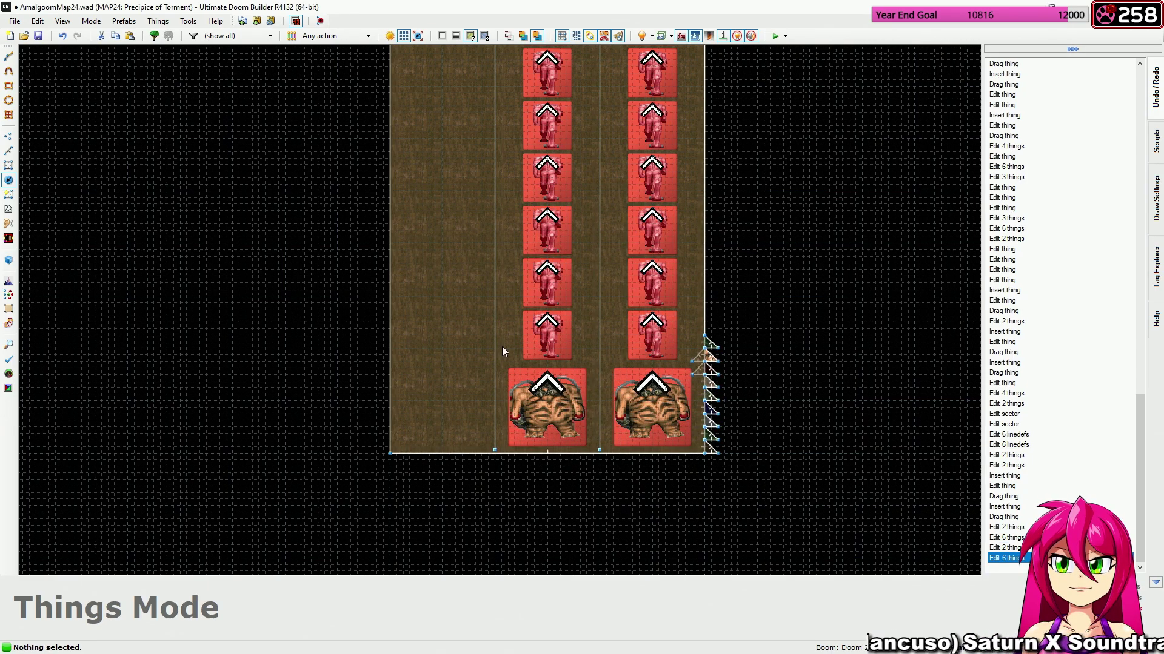
Edit the difficulty flags of the two Demons immediately north of the Mancubi at the closet's southern end.
drag(667, 330, 646, 329)
right_click(591, 304)
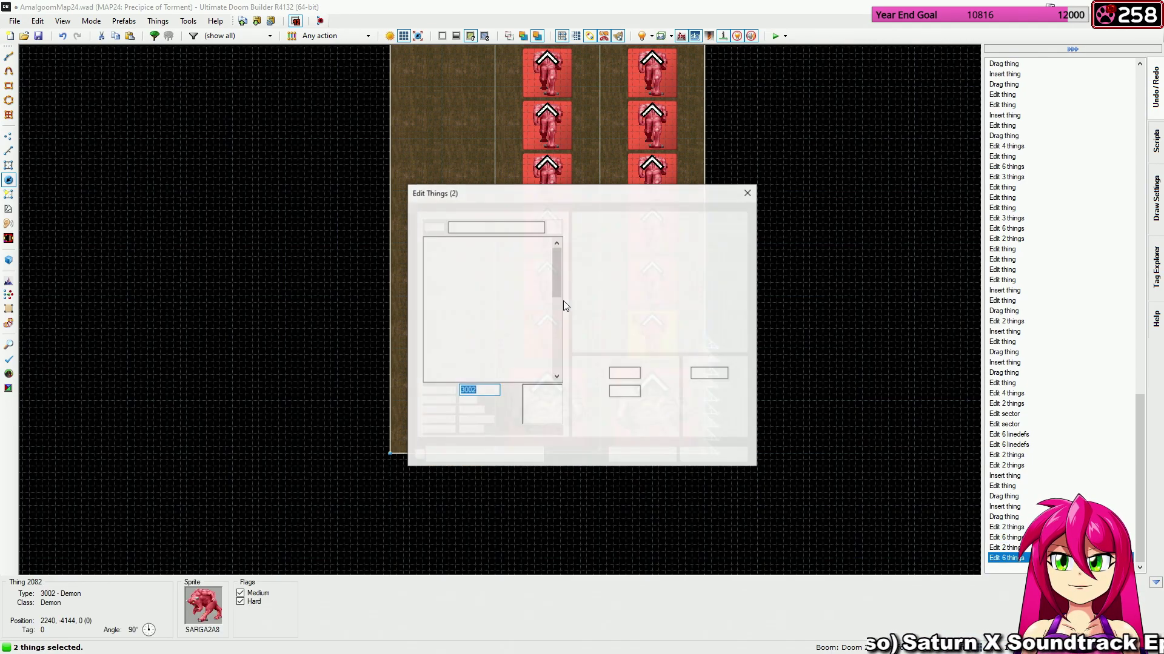
click(641, 455)
Edit the difficulty flags of the two Demons in the third row north of the middle Mancubus pair.
scroll(729, 318, down, 4)
scroll(729, 314, down, 2)
key(space)
scroll(598, 362, up, 5)
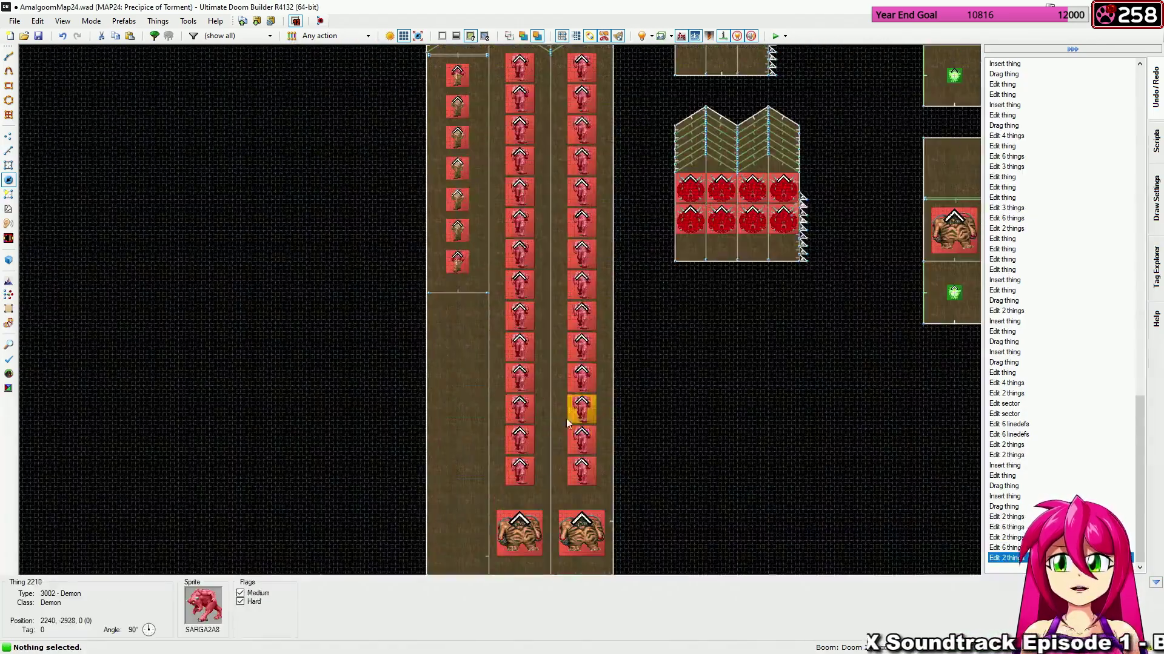
click(520, 408)
click(582, 409)
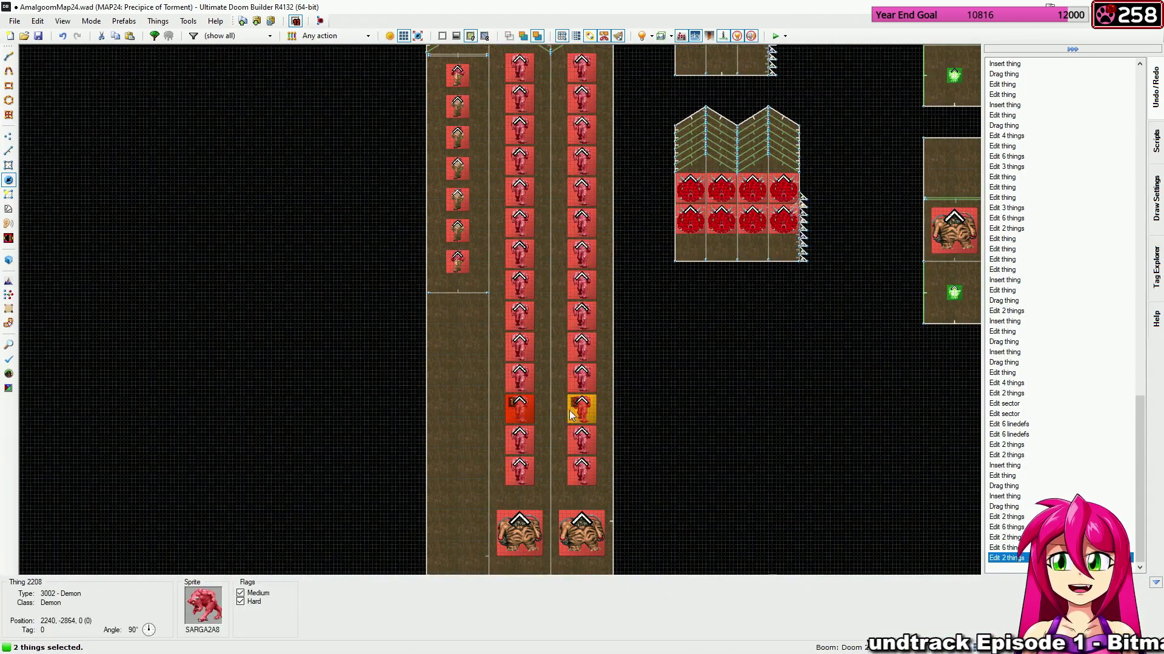
right_click(544, 380)
click(633, 449)
Survey the remaining monster closets and the surrounding map areas for things that still need difficulty balancing.
scroll(636, 439, down, 1)
click(660, 412)
scroll(514, 438, down, 3)
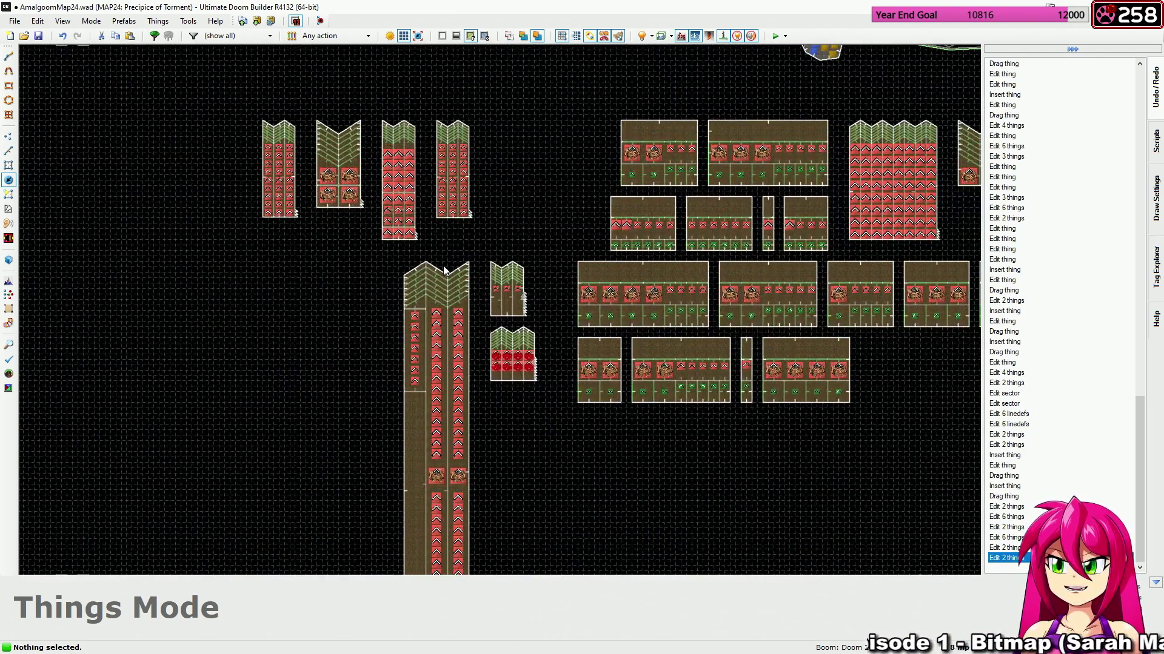
middle_drag(444, 271, 515, 346)
scroll(564, 251, up, 4)
scroll(661, 281, down, 4)
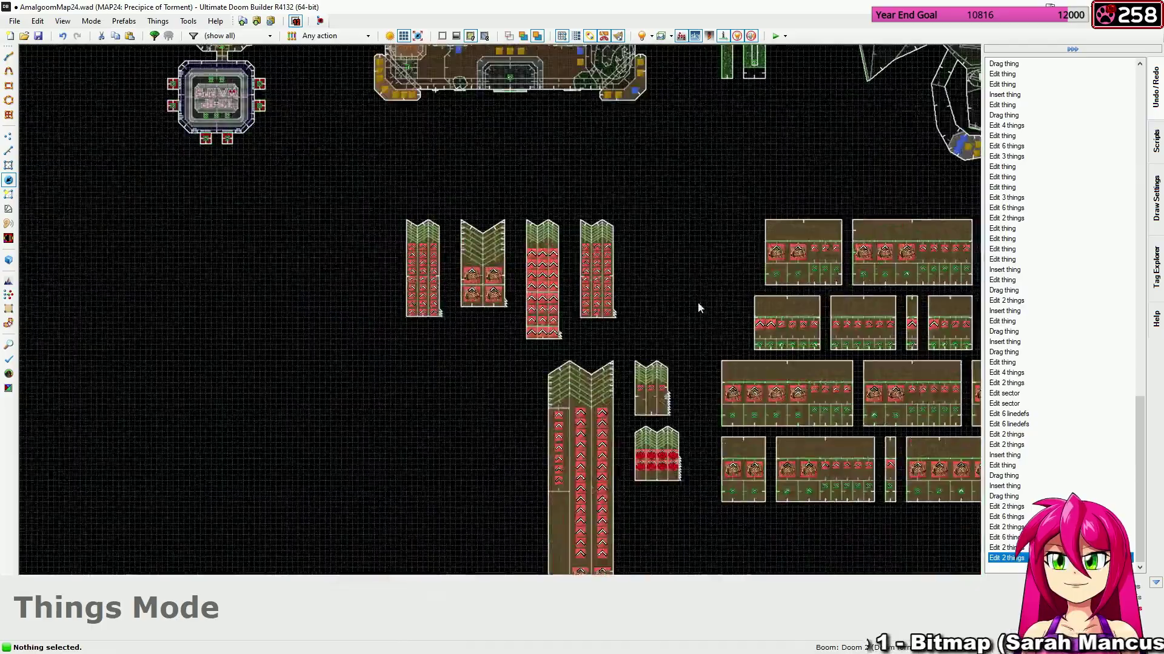
scroll(672, 296, down, 2)
scroll(654, 455, down, 3)
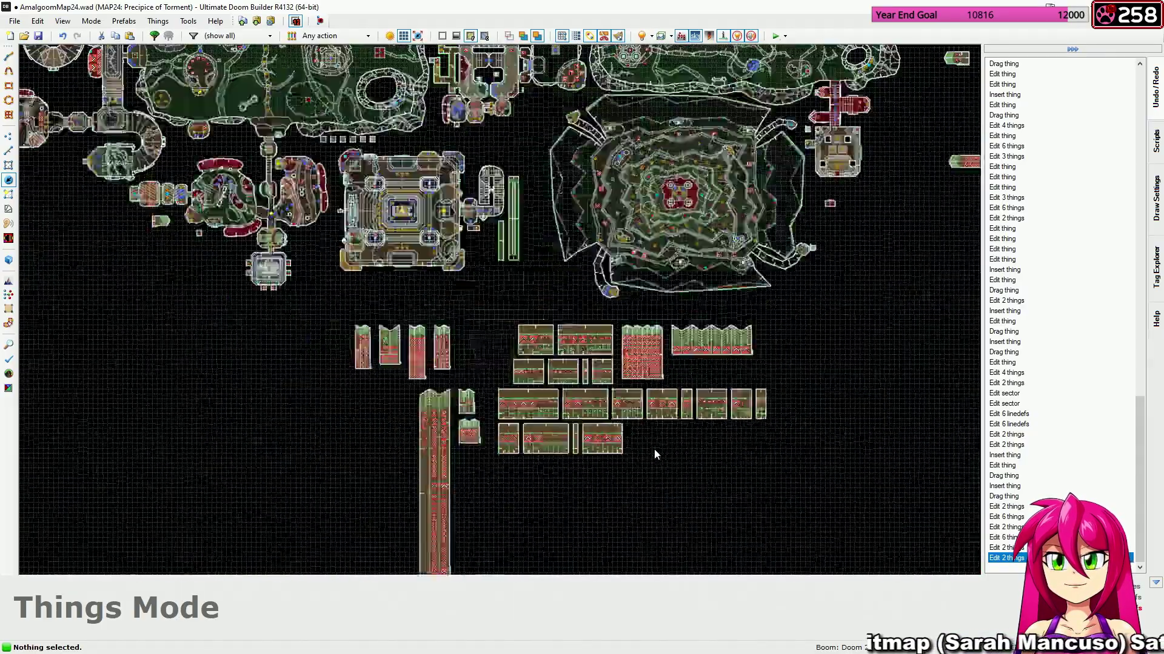
scroll(655, 453, down, 2)
middle_drag(594, 359, 605, 429)
scroll(643, 148, up, 4)
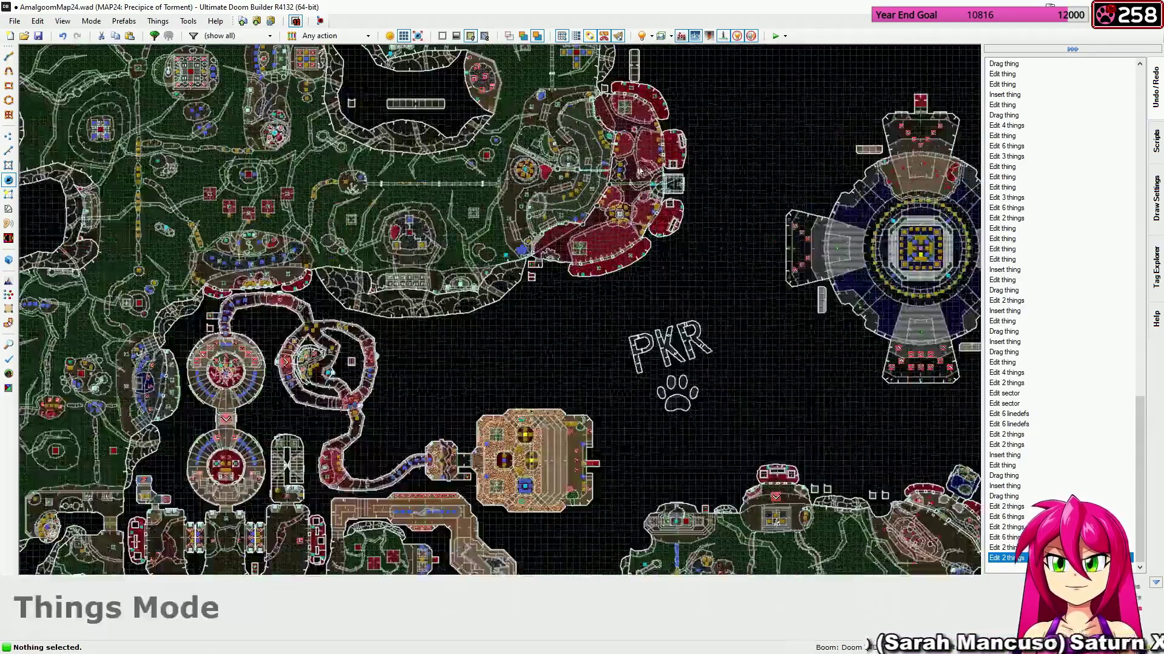
Remove the Easy flag from the green armor between the two ammo pickups on the red arena's dark rock patch.
scroll(625, 276, up, 3)
scroll(625, 276, down, 1)
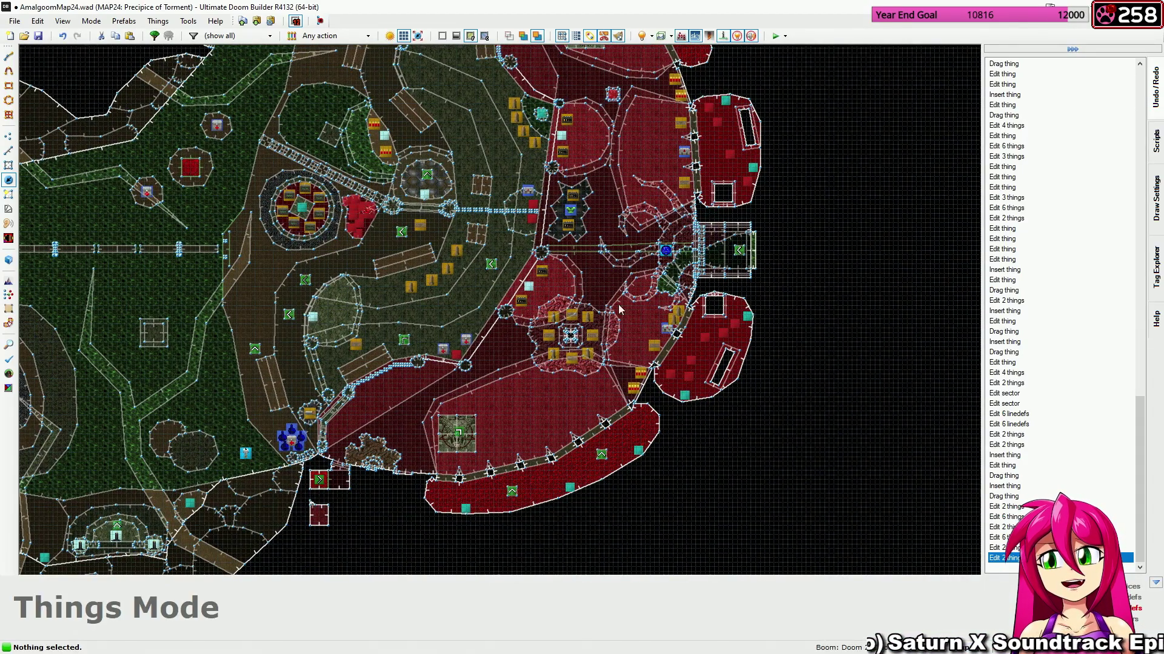
scroll(580, 187, up, 3)
scroll(591, 267, up, 1)
scroll(540, 261, up, 1)
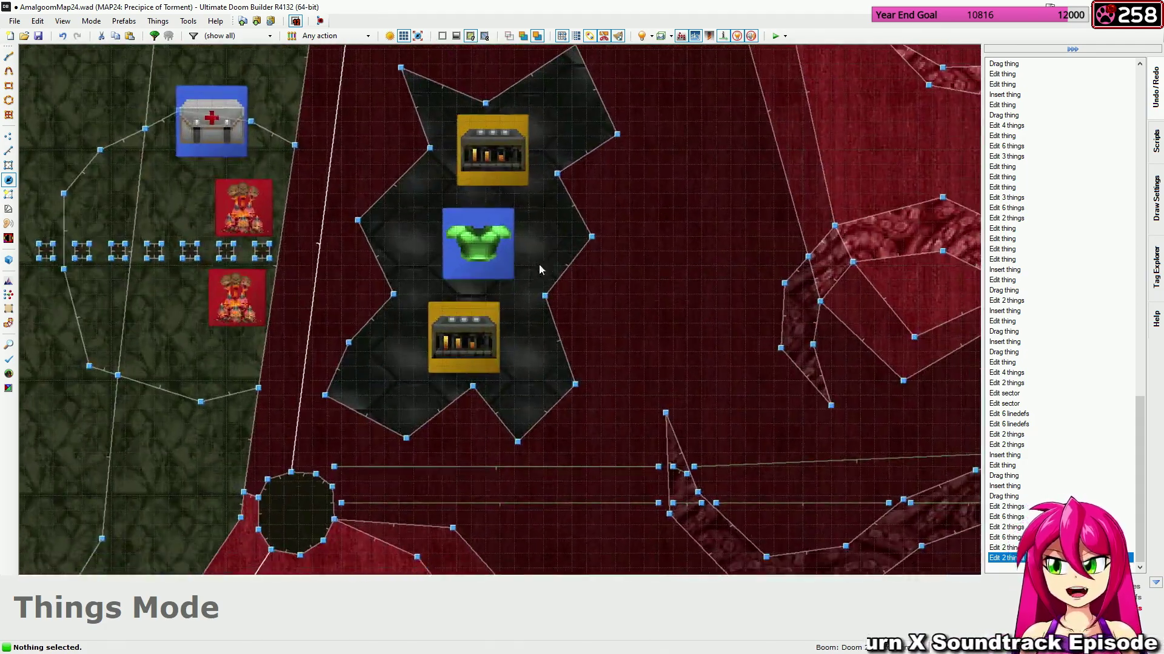
right_click(496, 241)
click(584, 228)
click(641, 455)
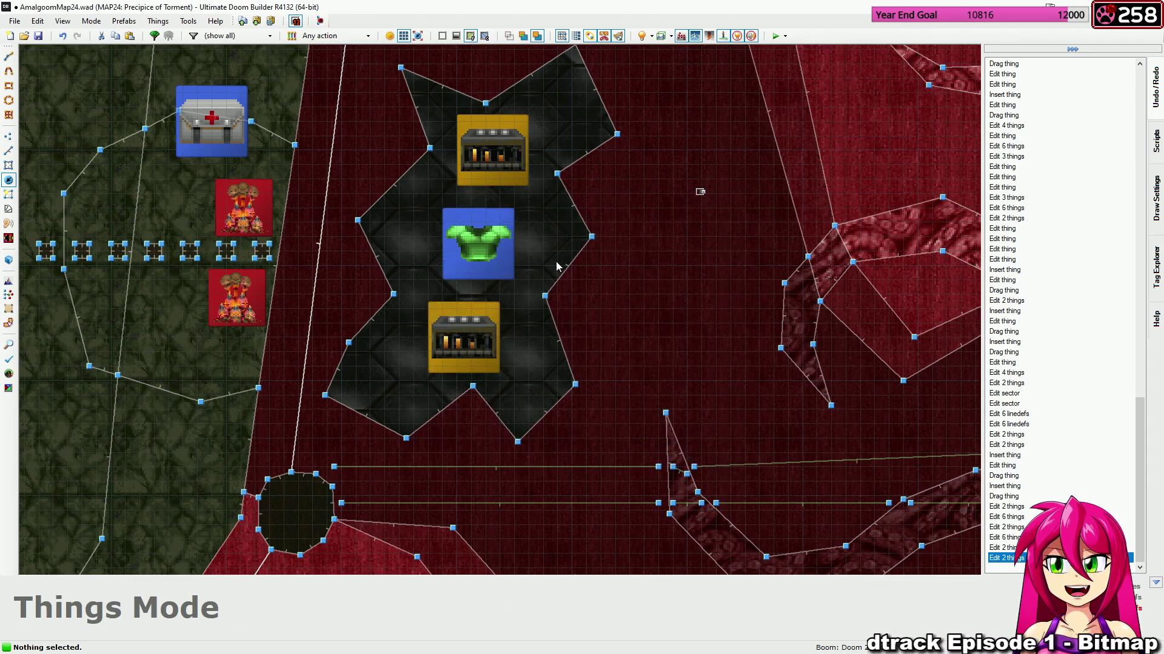
Insert a blue armor enabled on Easy only and place it over the green armor on the dark rock patch.
right_click(550, 246)
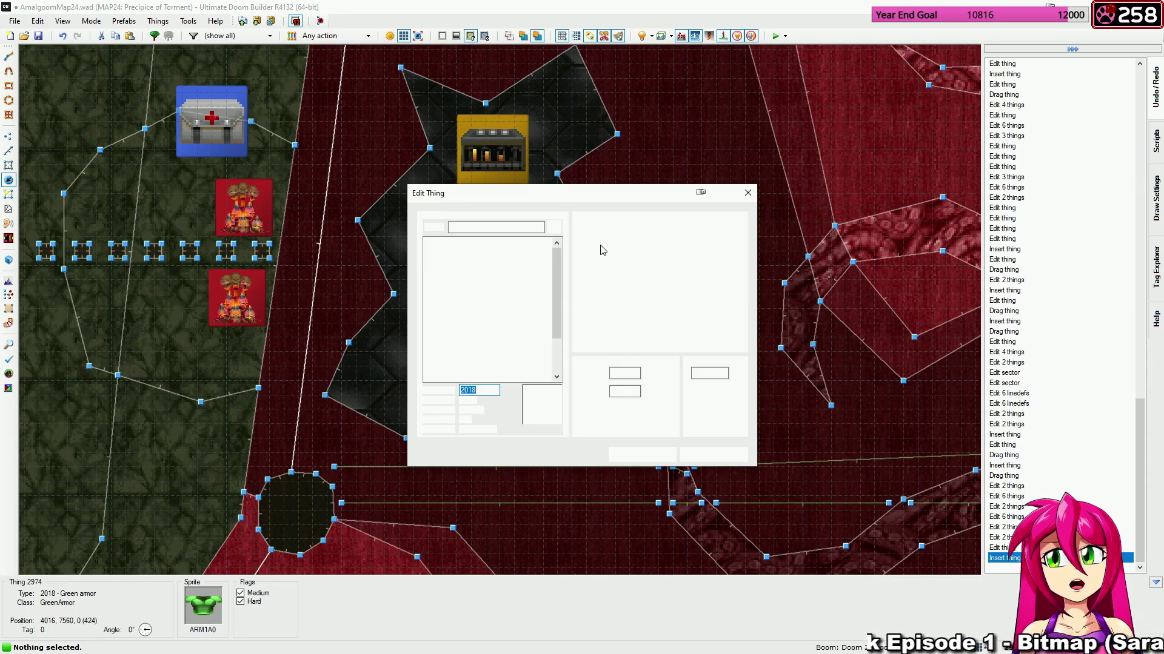
click(585, 228)
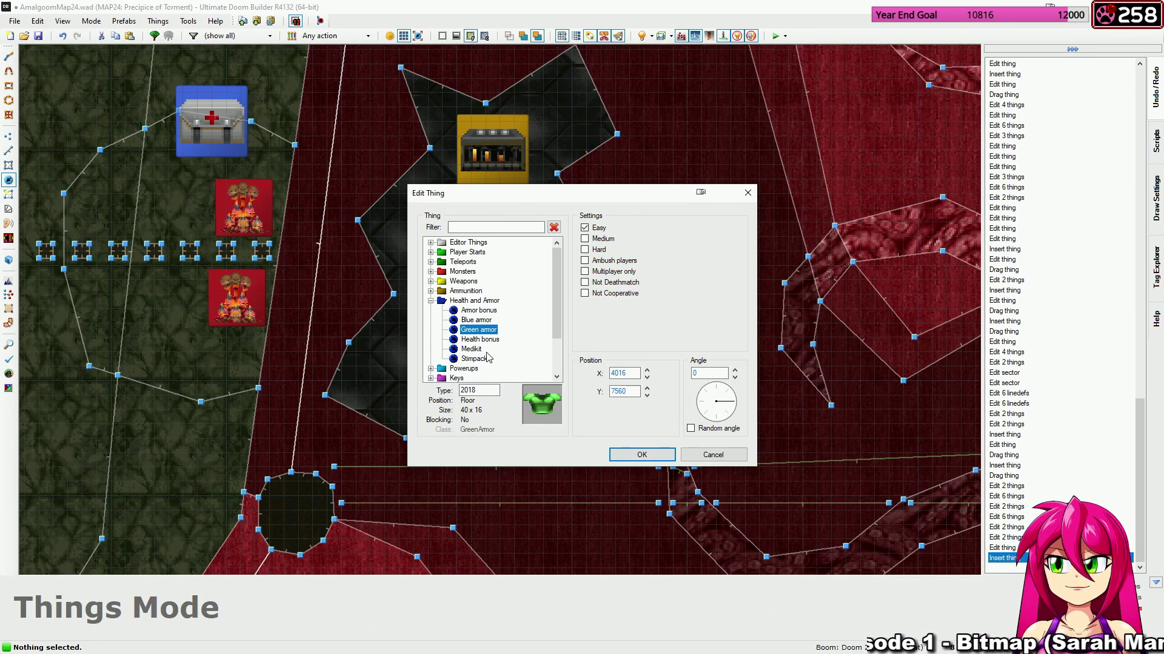
click(479, 320)
click(642, 454)
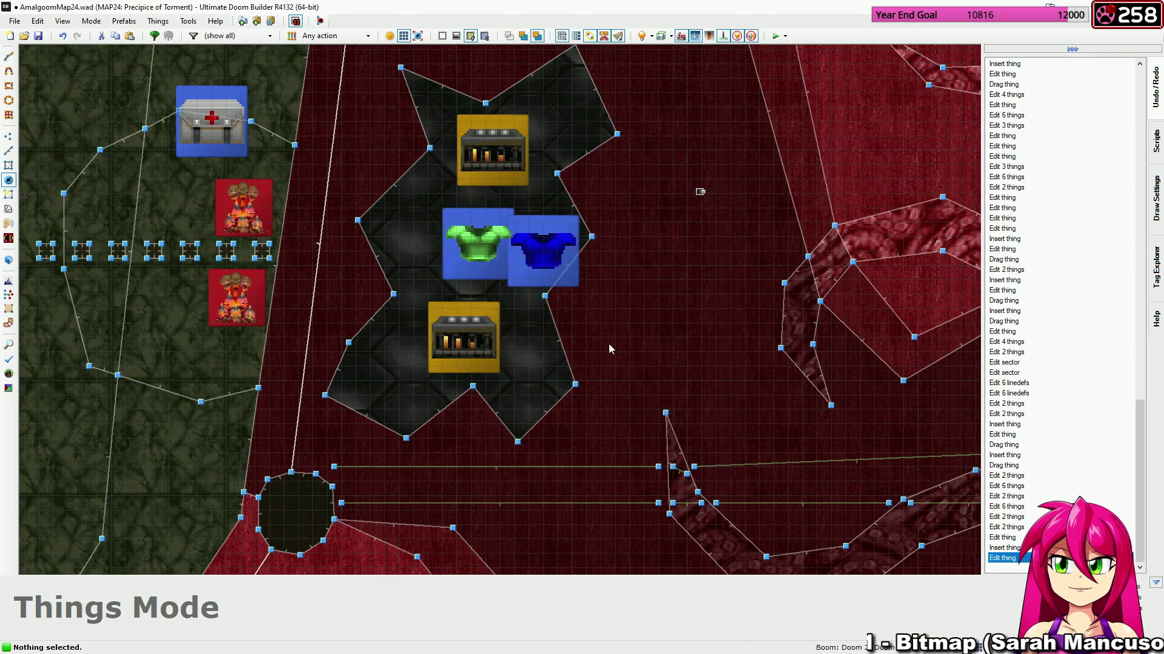
drag(541, 259, 478, 265)
scroll(634, 350, down, 3)
scroll(634, 350, down, 3)
middle_drag(649, 223, 550, 120)
scroll(532, 267, down, 1)
middle_drag(490, 344, 570, 251)
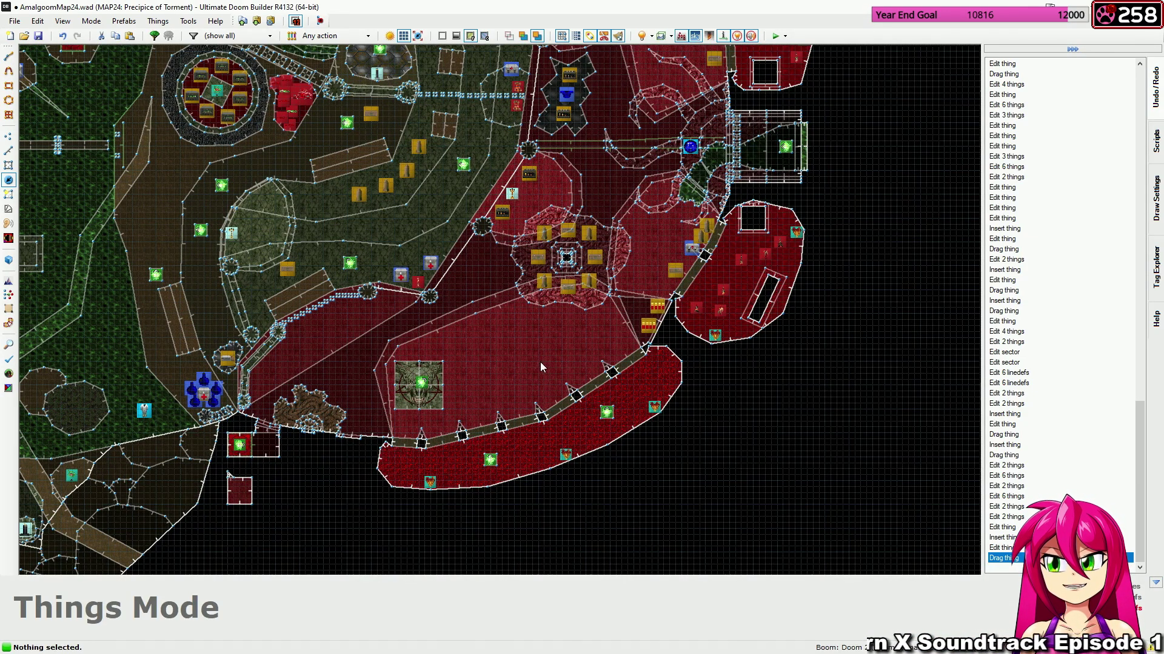
Insert a Stimpack enabled on Easy only, facing 225°, just west of the two shell boxes at the red arena's northeast edge.
middle_drag(572, 302, 507, 457)
middle_drag(581, 245, 569, 395)
scroll(605, 242, up, 5)
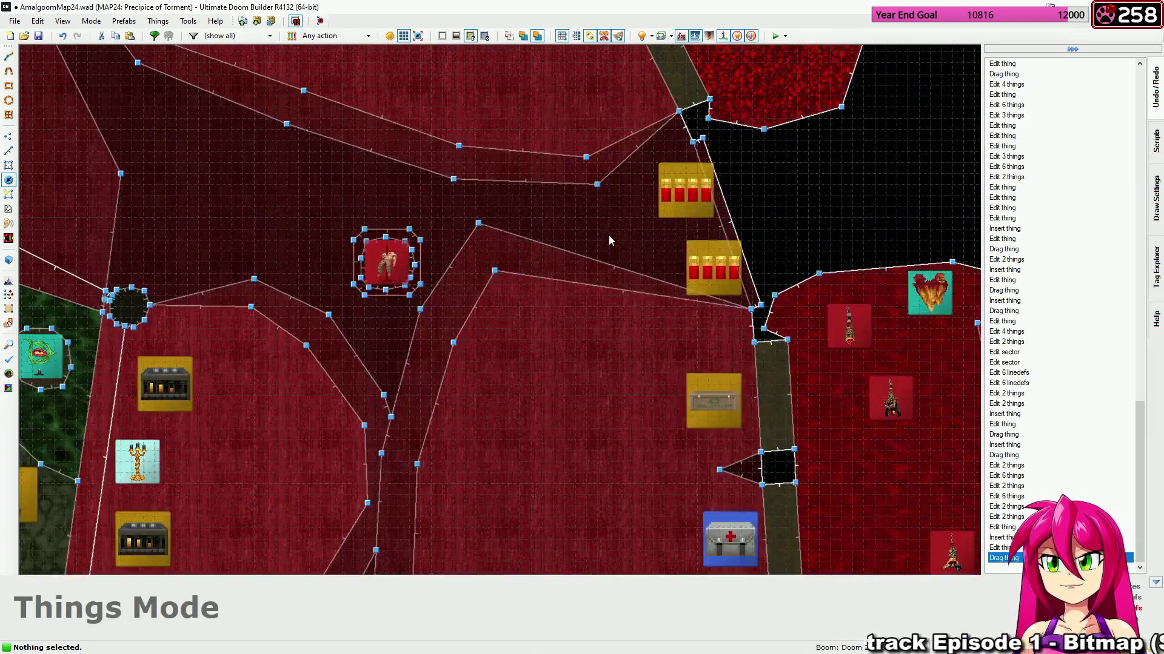
key(Insert)
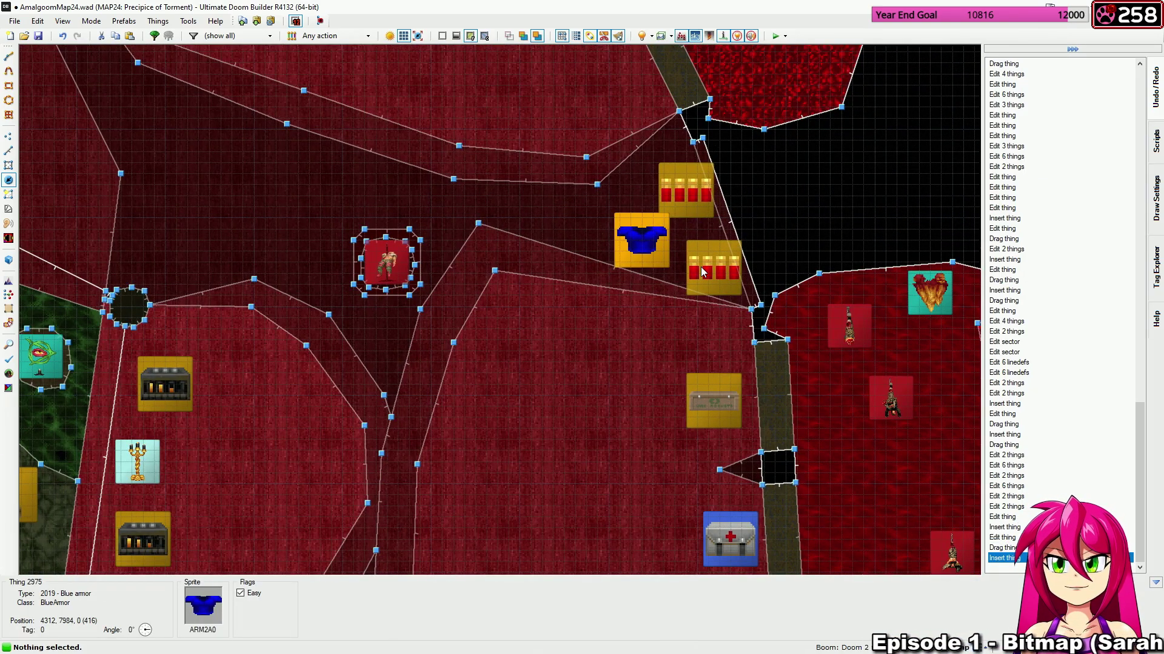
click(699, 414)
click(473, 359)
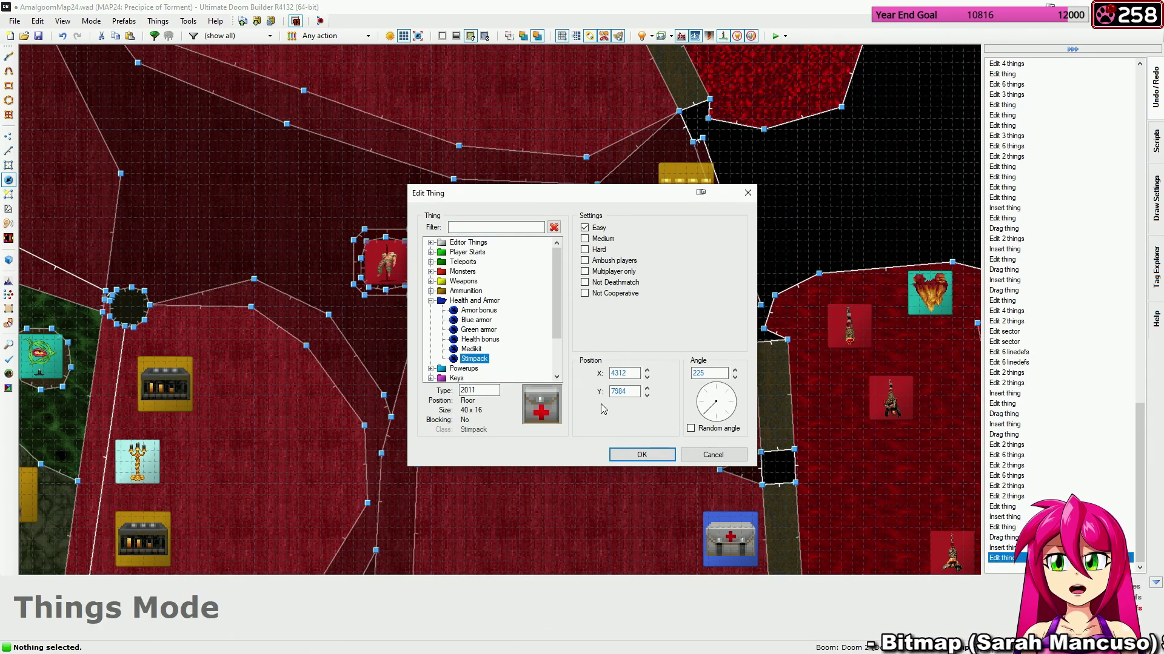
click(617, 454)
drag(645, 259, 643, 262)
right_drag(646, 258, 651, 261)
Insert a Stimpack enabled on Easy only, facing 135°, beside the two shell boxes at the red arena's southeast edge.
middle_drag(624, 333, 575, 126)
scroll(597, 349, down, 5)
middle_drag(600, 353, 523, 62)
scroll(469, 350, up, 6)
middle_drag(488, 357, 533, 331)
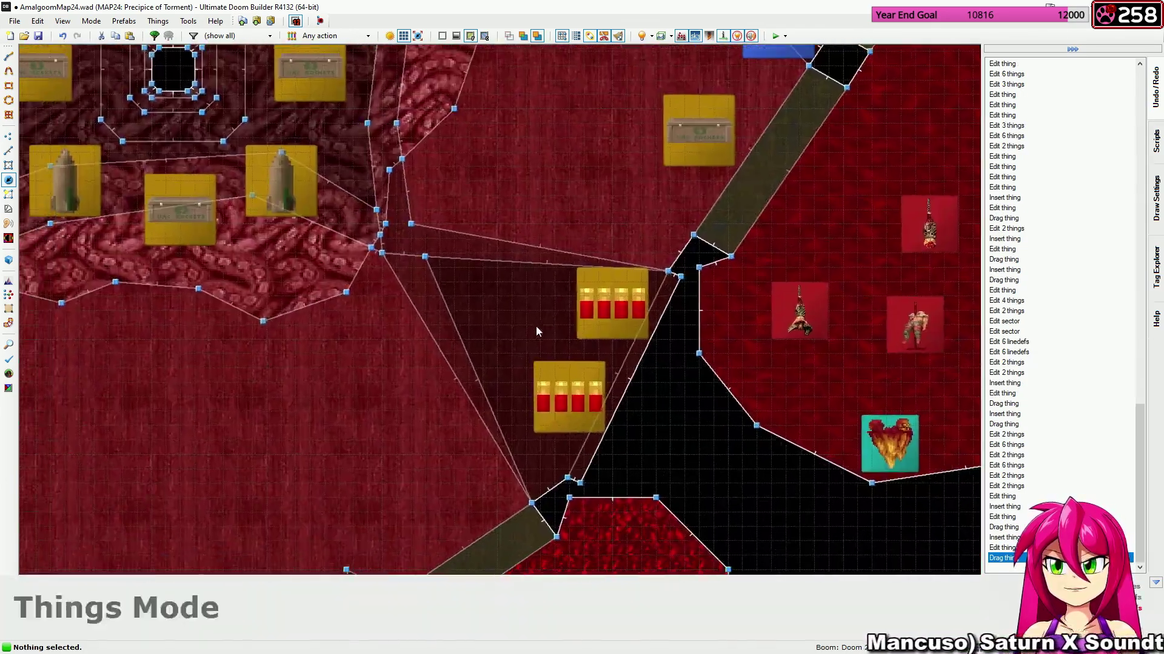
right_click(546, 320)
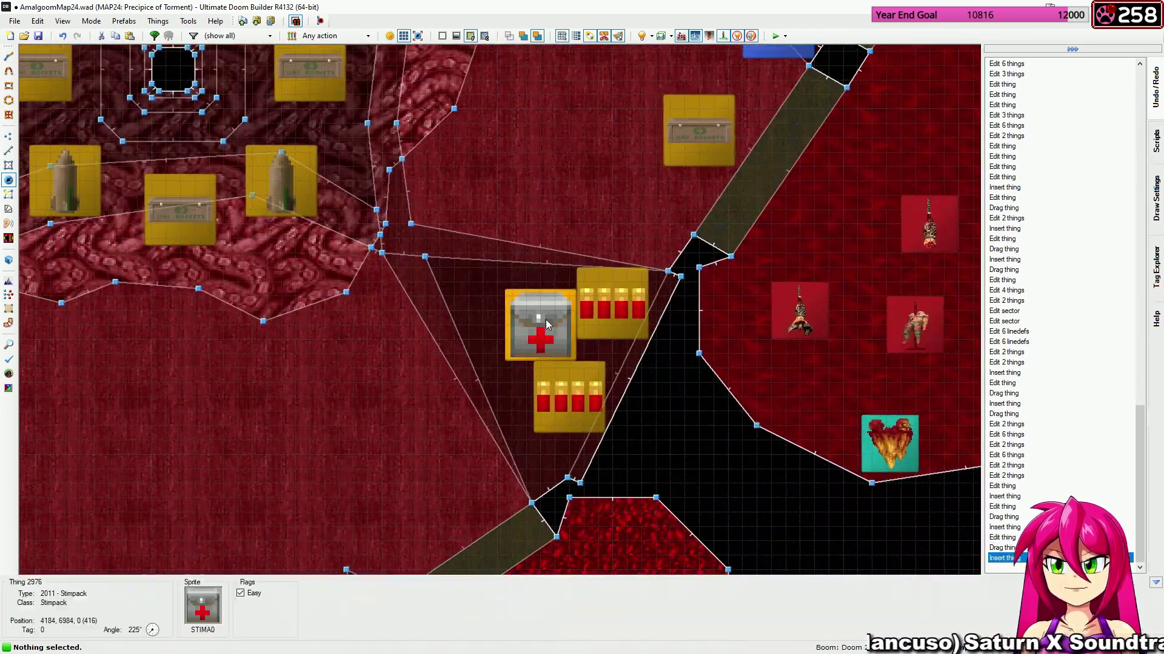
right_click(706, 394)
click(642, 450)
Place Easy-only Stimpacks facing 0° just south and just north of the dark rock patch holding the blue armor.
scroll(572, 303, down, 10)
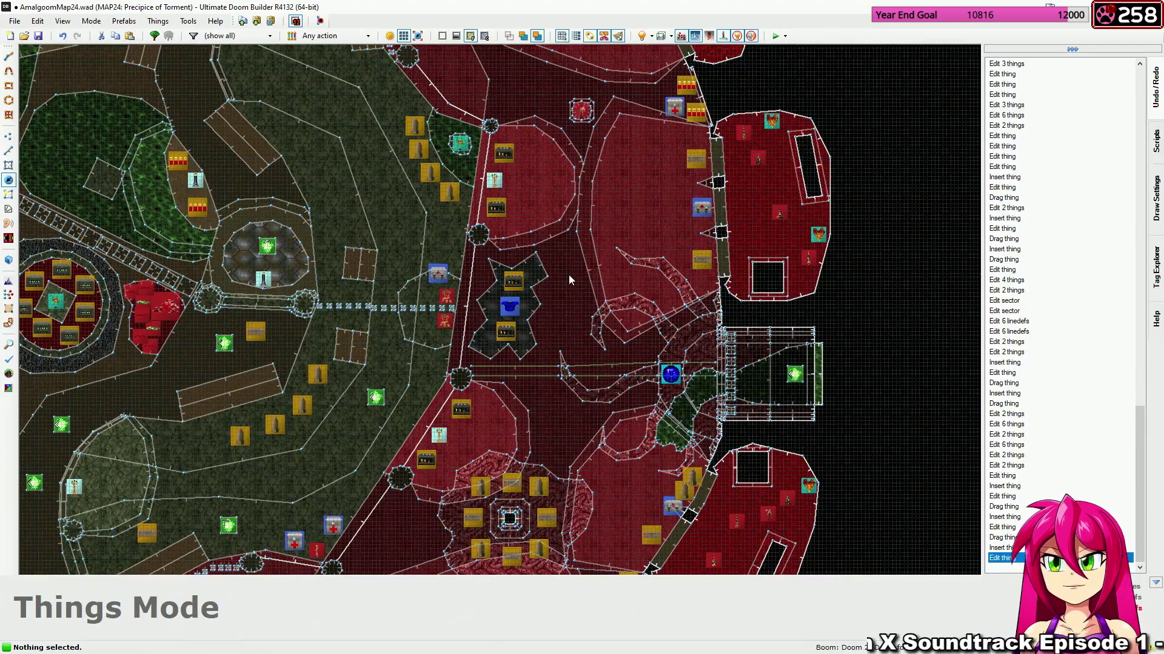
middle_drag(568, 274, 571, 172)
scroll(551, 297, up, 5)
scroll(624, 159, down, 2)
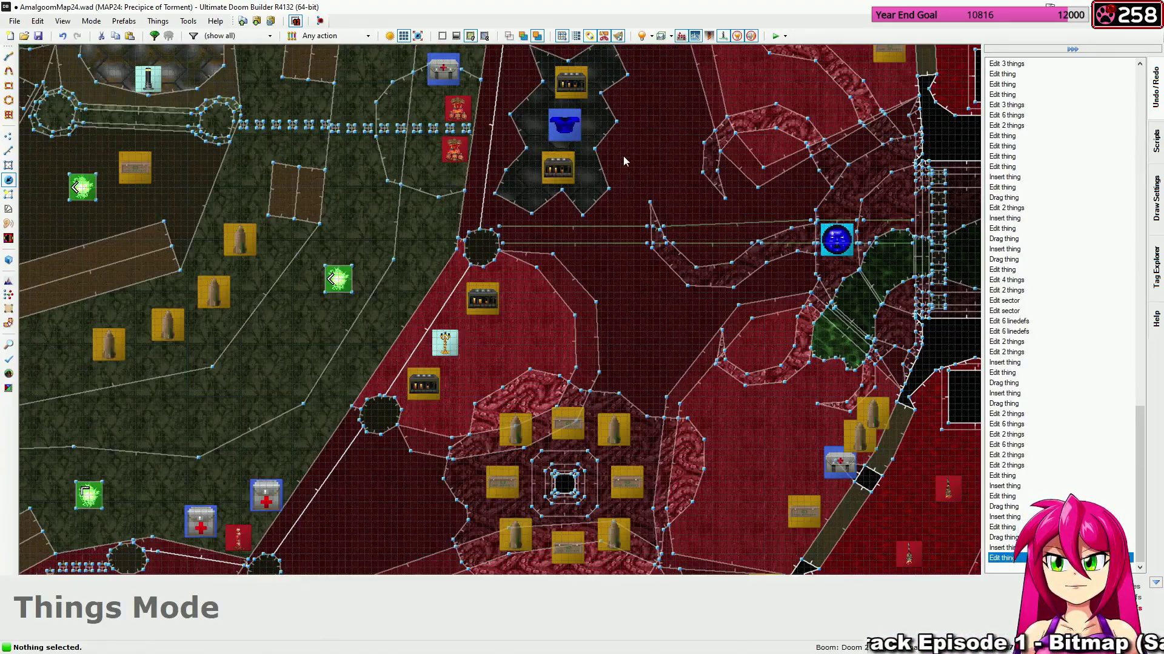
key(Insert)
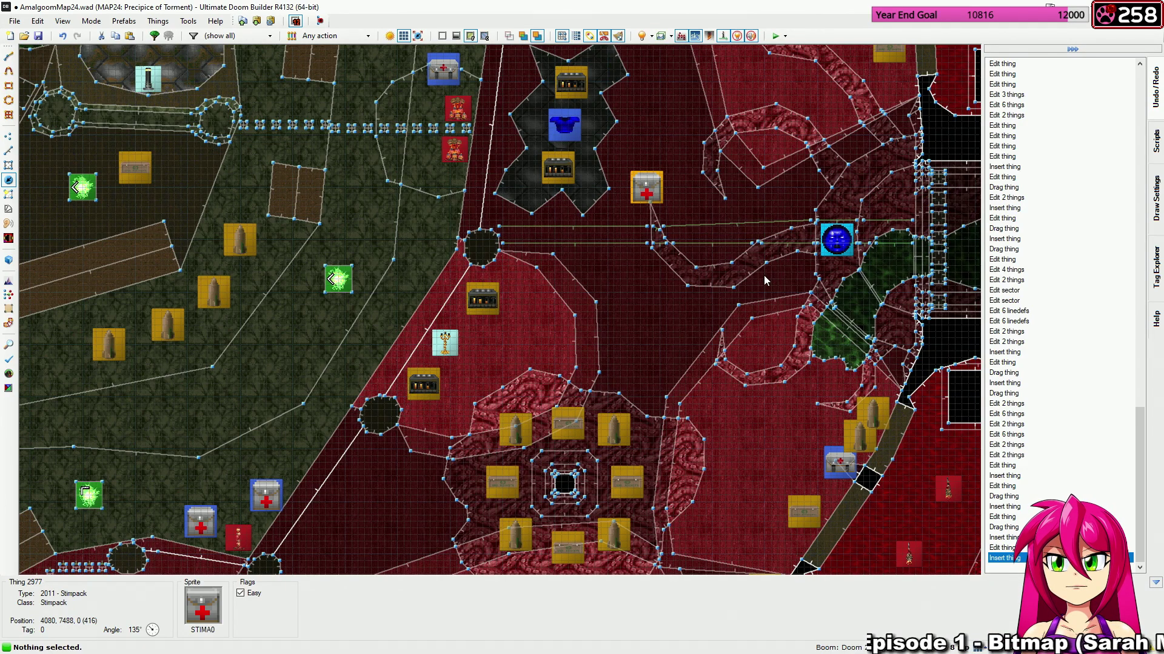
click(734, 401)
click(665, 458)
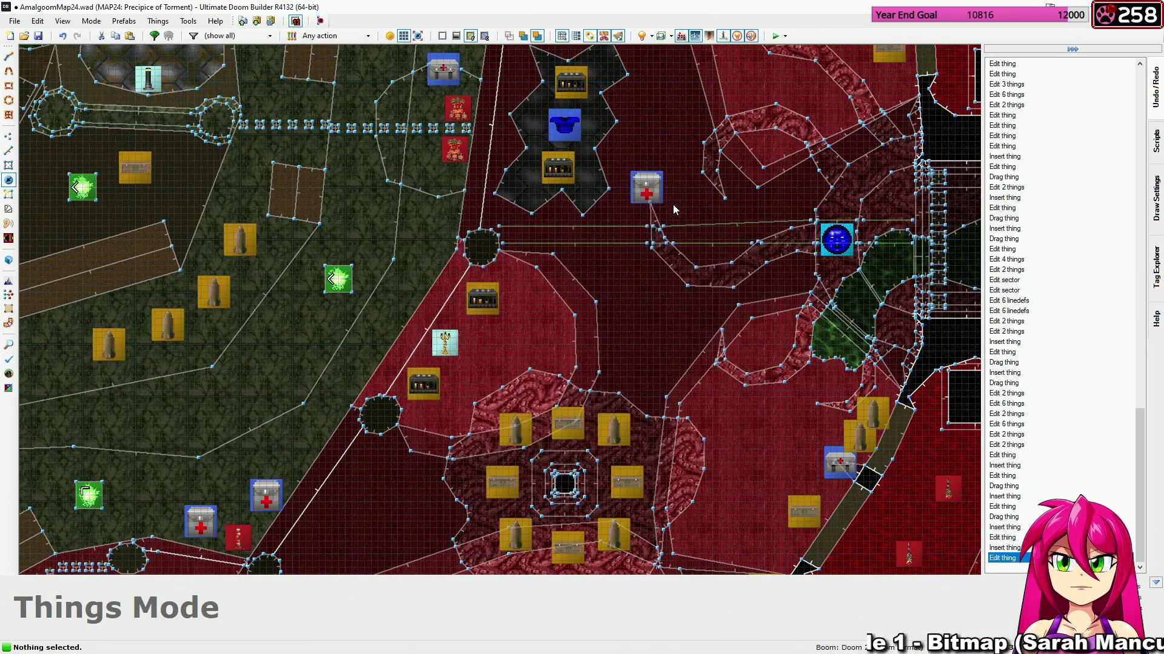
scroll(561, 238, up, 2)
drag(695, 164, 573, 220)
right_drag(573, 215, 574, 204)
middle_drag(692, 181, 545, 397)
right_drag(449, 159, 449, 158)
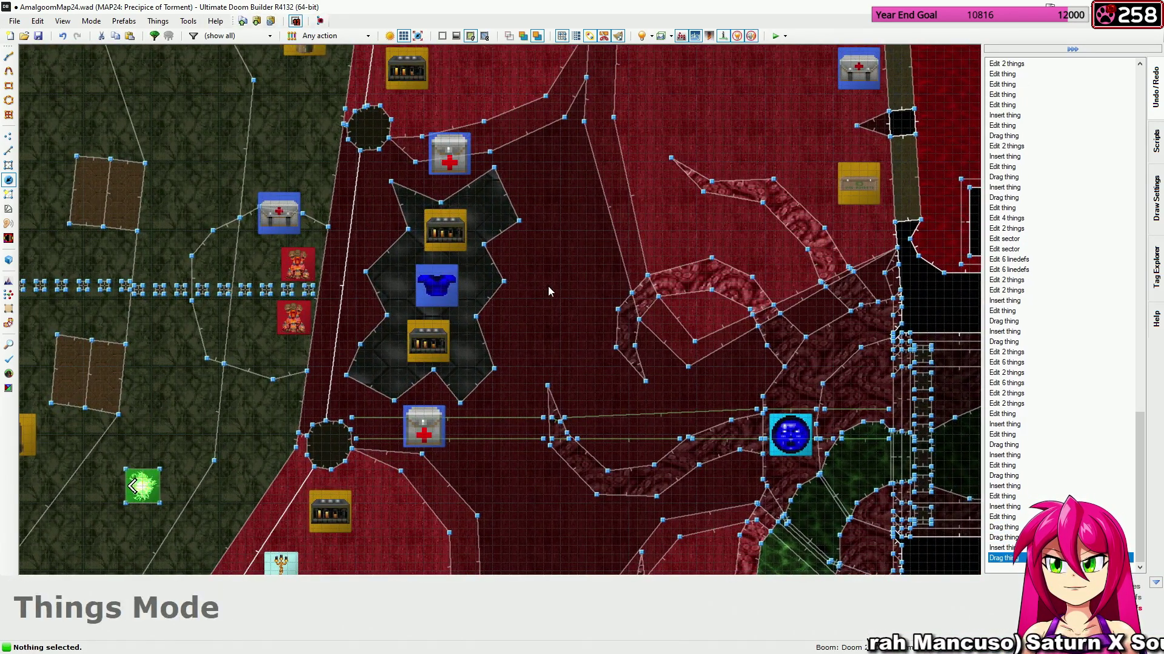
Examine the item placement around the red arena in 3D and survey the neighbouring green area on the map.
key(w)
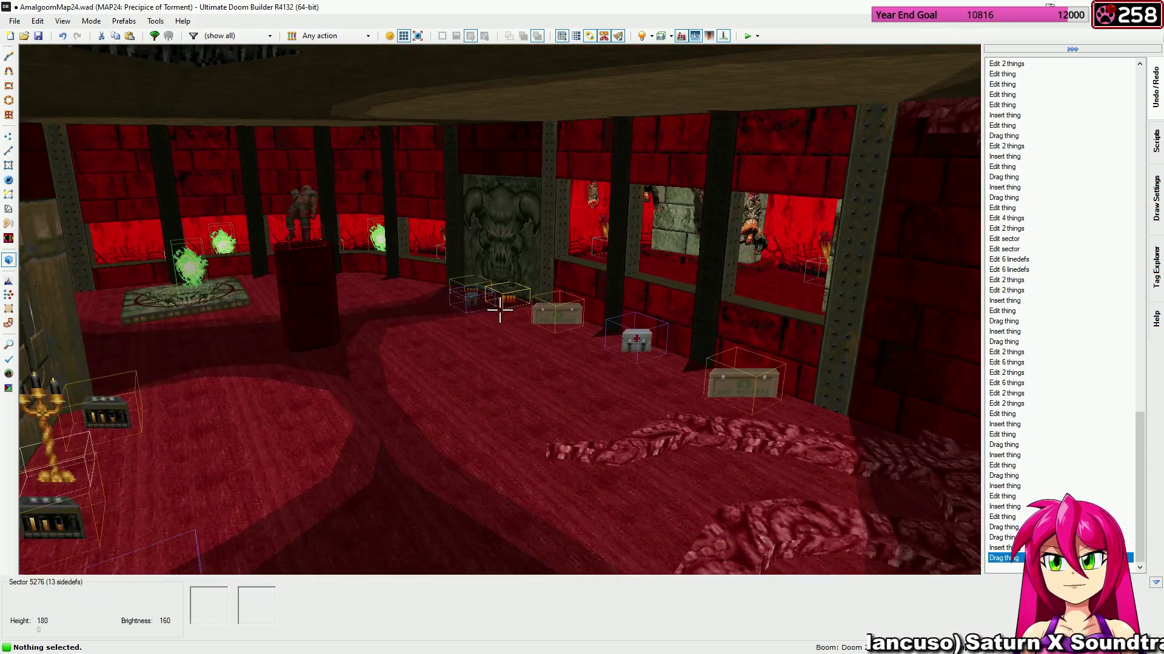
key(e)
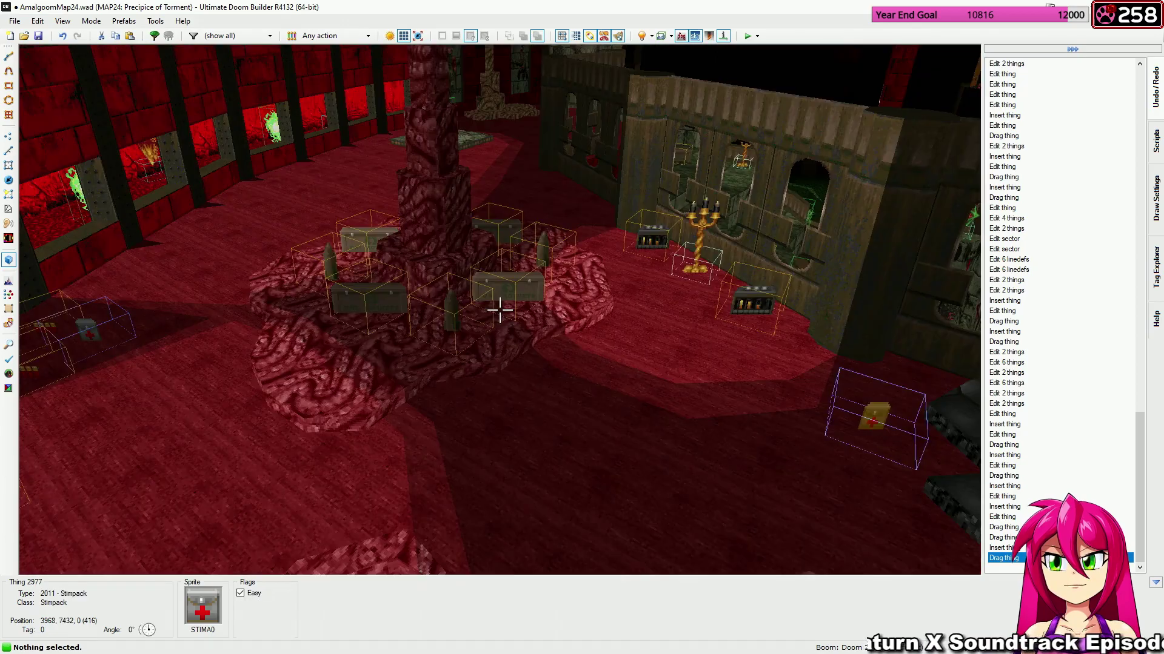
key(d)
key(e)
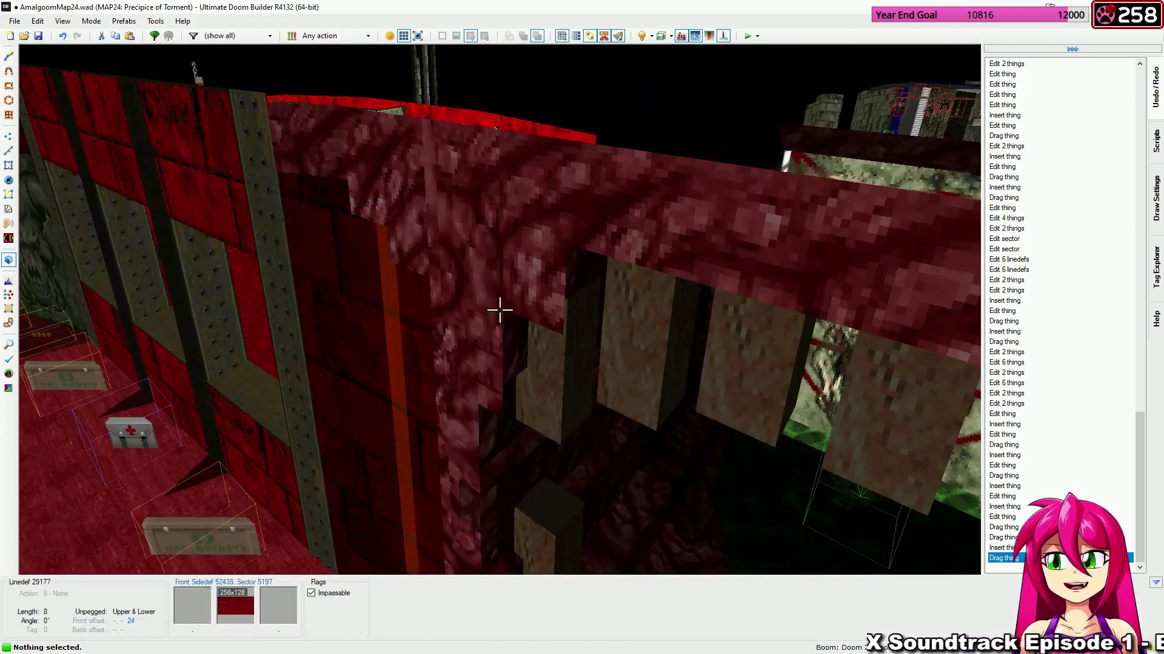
key(e)
key(d)
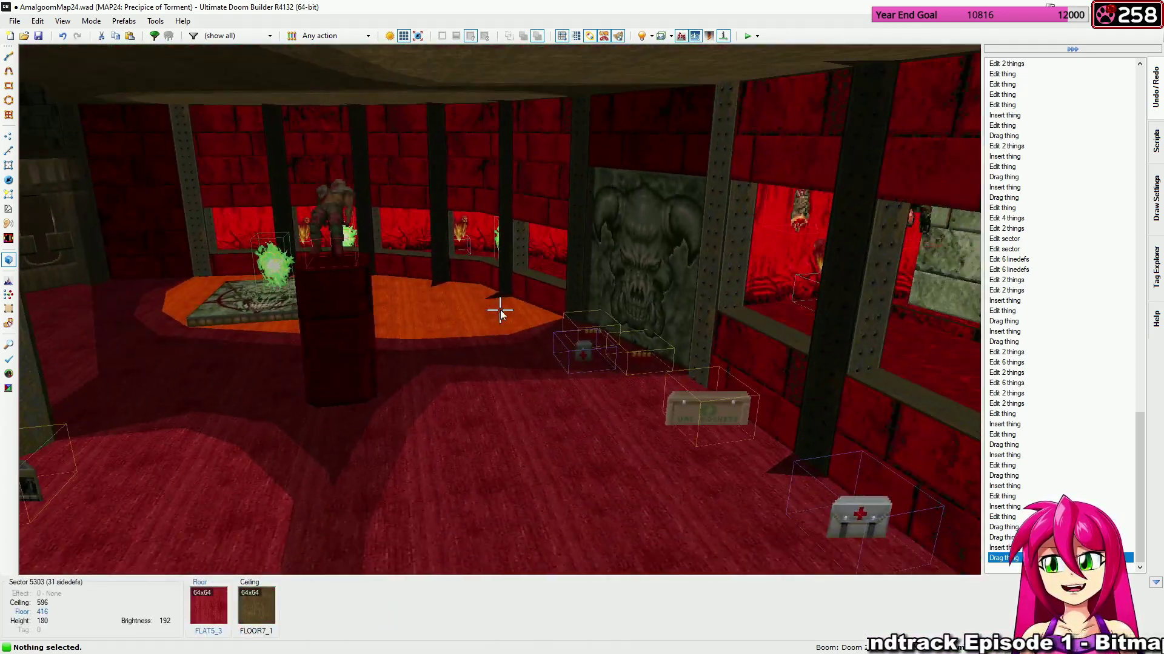
key(w)
mouse_move(489, 309)
middle_down()
mouse_move(560, 338)
mouse_move(662, 354)
middle_up()
middle_drag(516, 341, 609, 362)
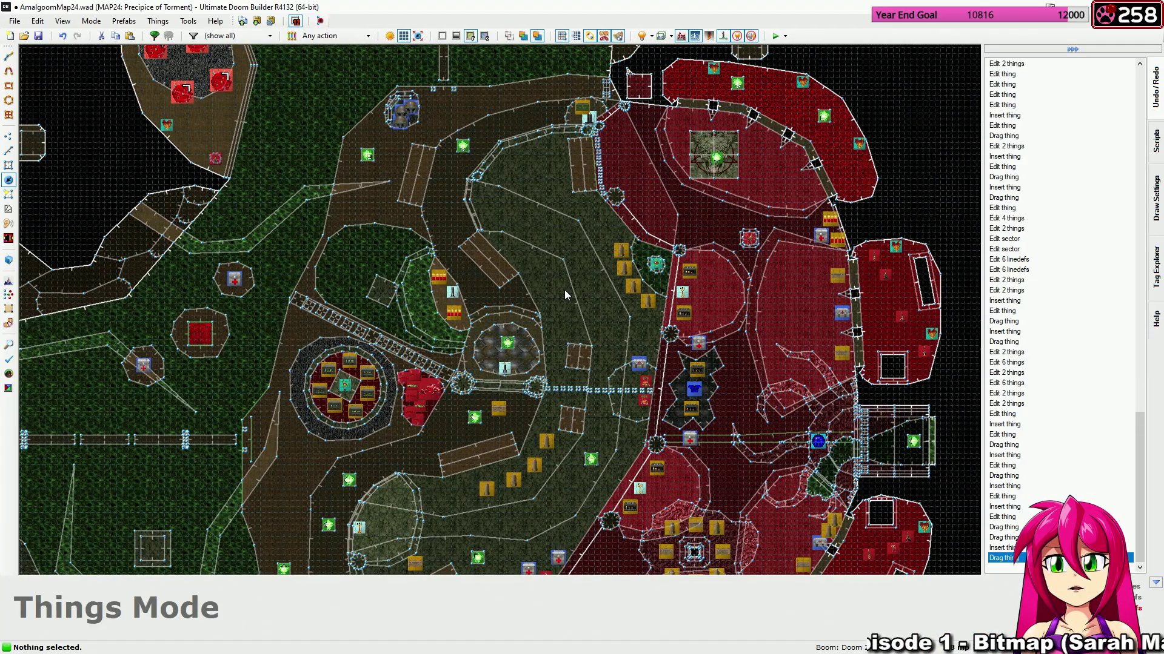
scroll(564, 292, down, 3)
middle_drag(523, 247, 494, 294)
scroll(494, 294, down, 1)
scroll(494, 294, up, 5)
Remove the Easy flag from the two Chaingunners beside the closet's Mancubus and edit the eastern Chaingunner's difficulty flags.
key(s)
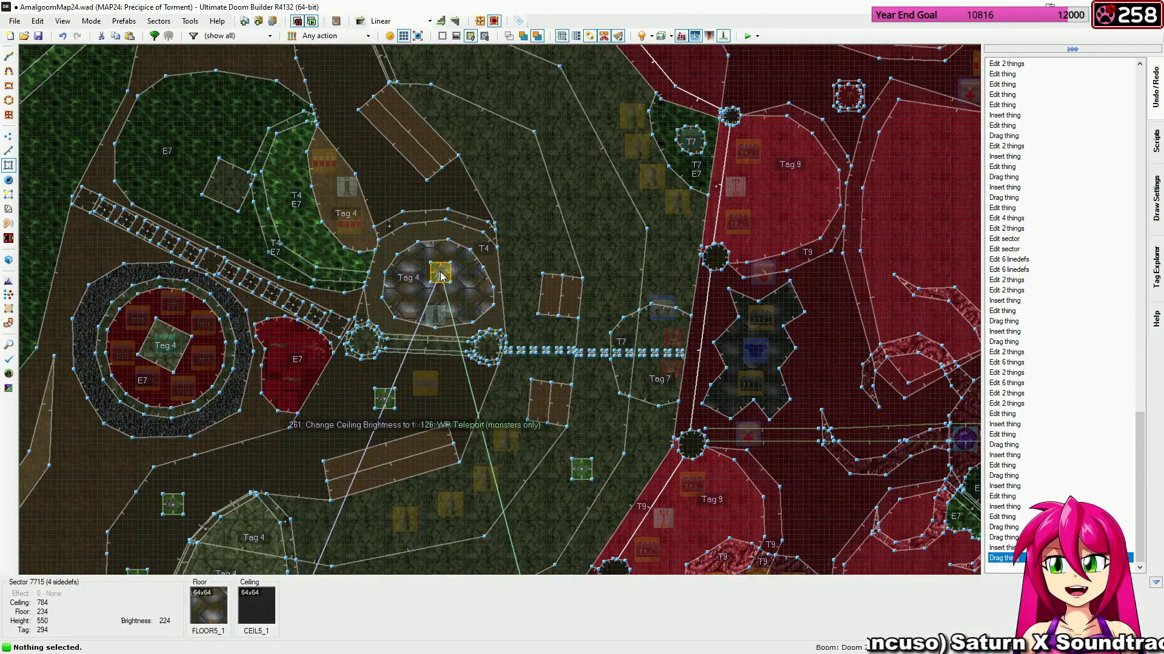
scroll(441, 276, down, 12)
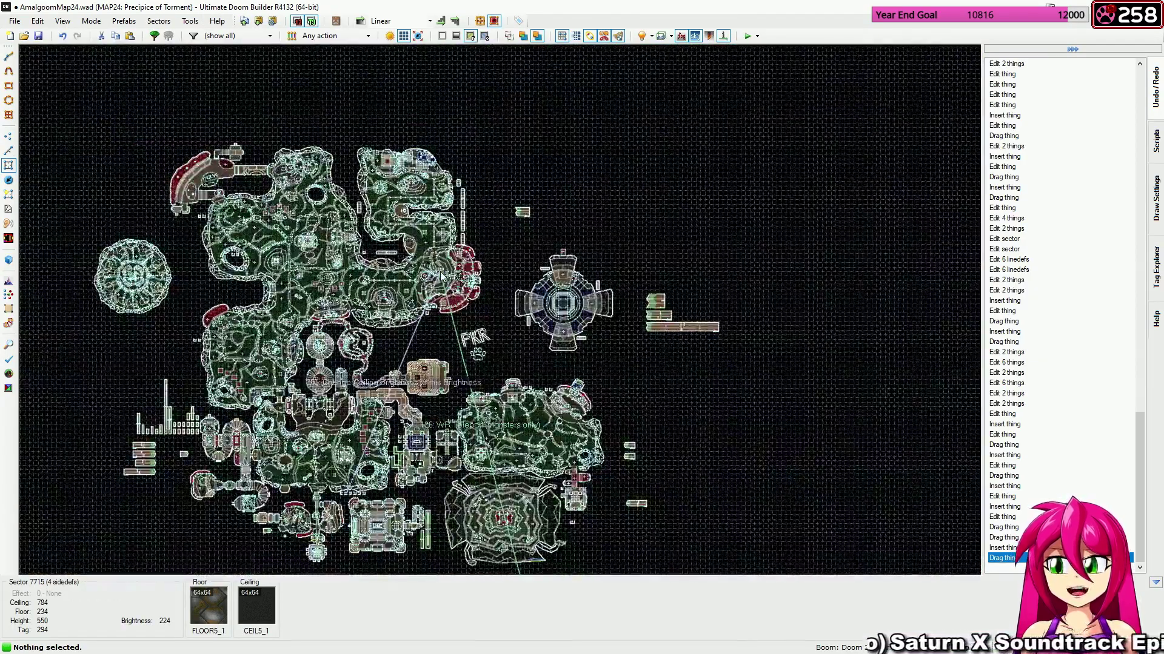
scroll(440, 276, up, 1)
key(s)
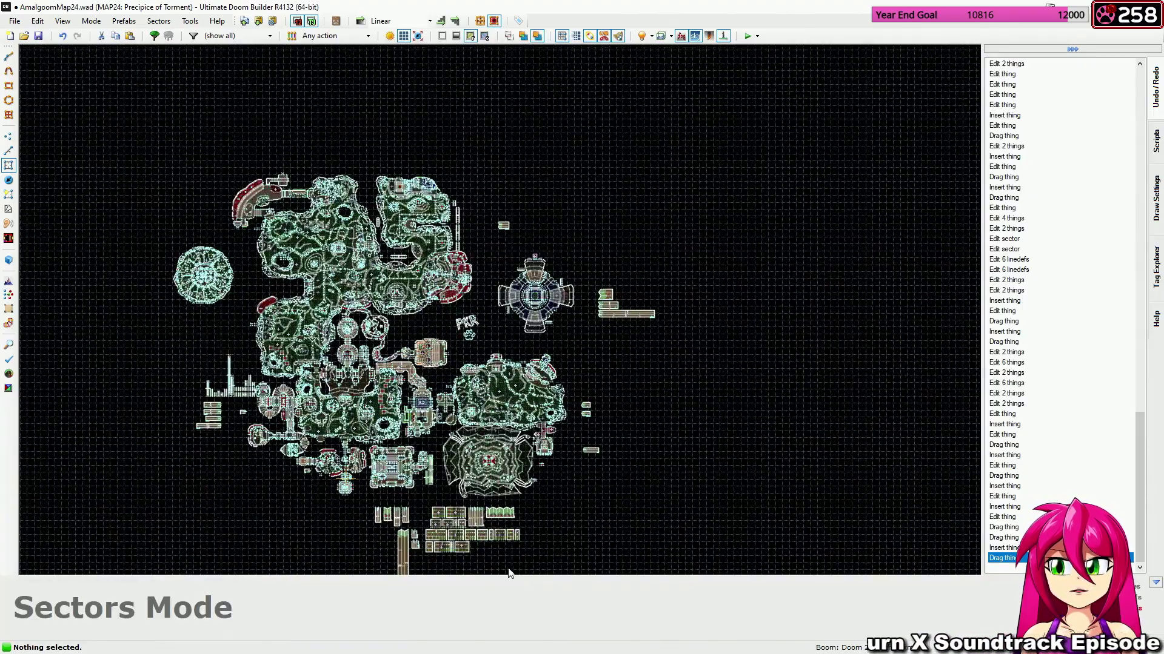
scroll(506, 530, up, 9)
key(t)
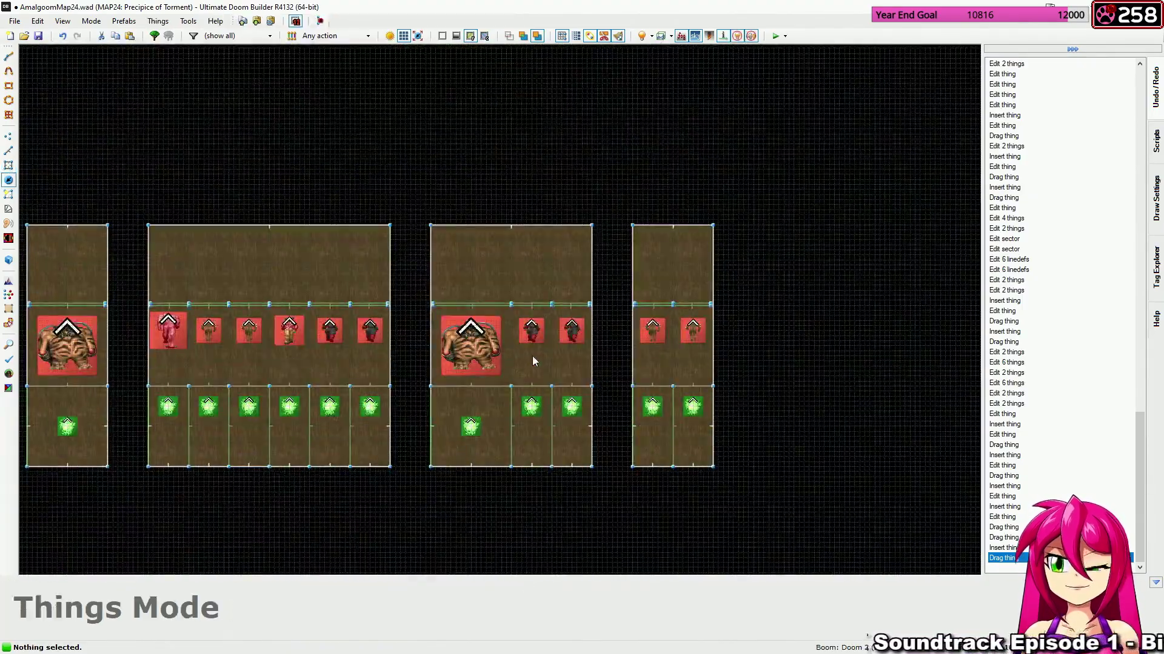
scroll(512, 291, up, 2)
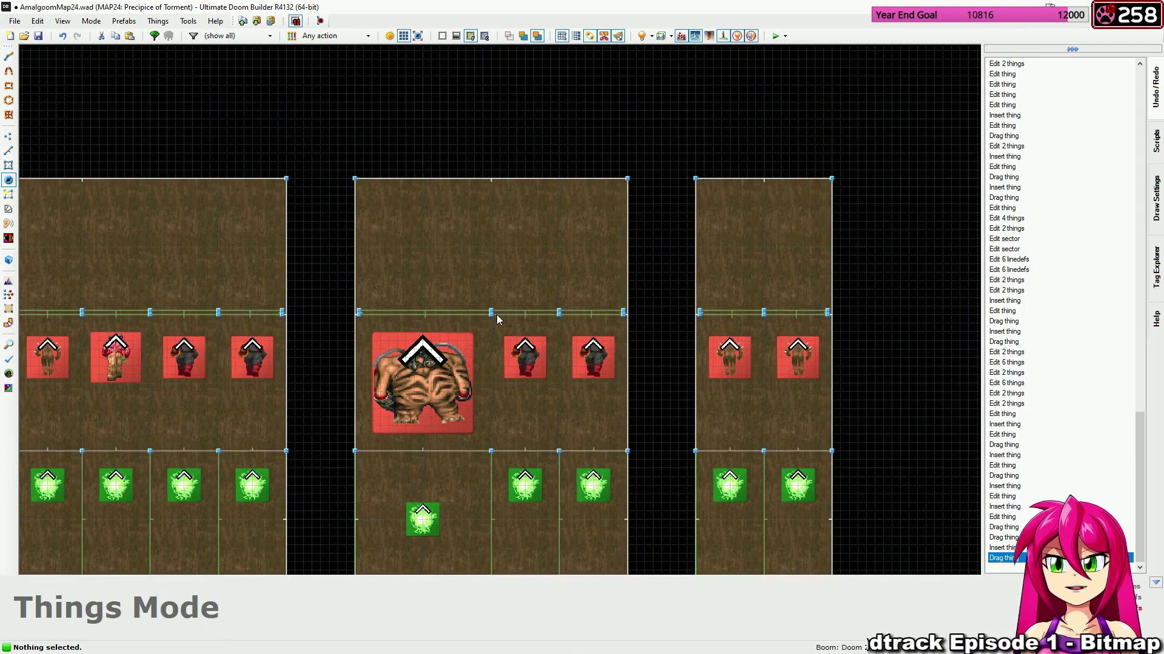
drag(497, 319, 627, 417)
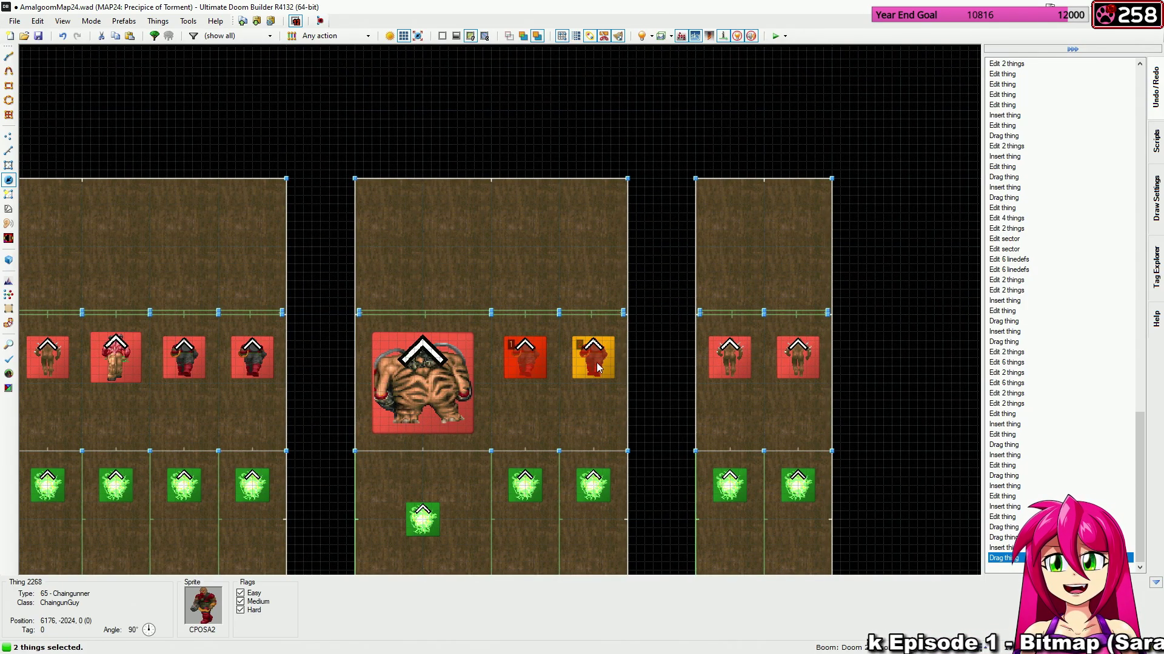
right_click(597, 367)
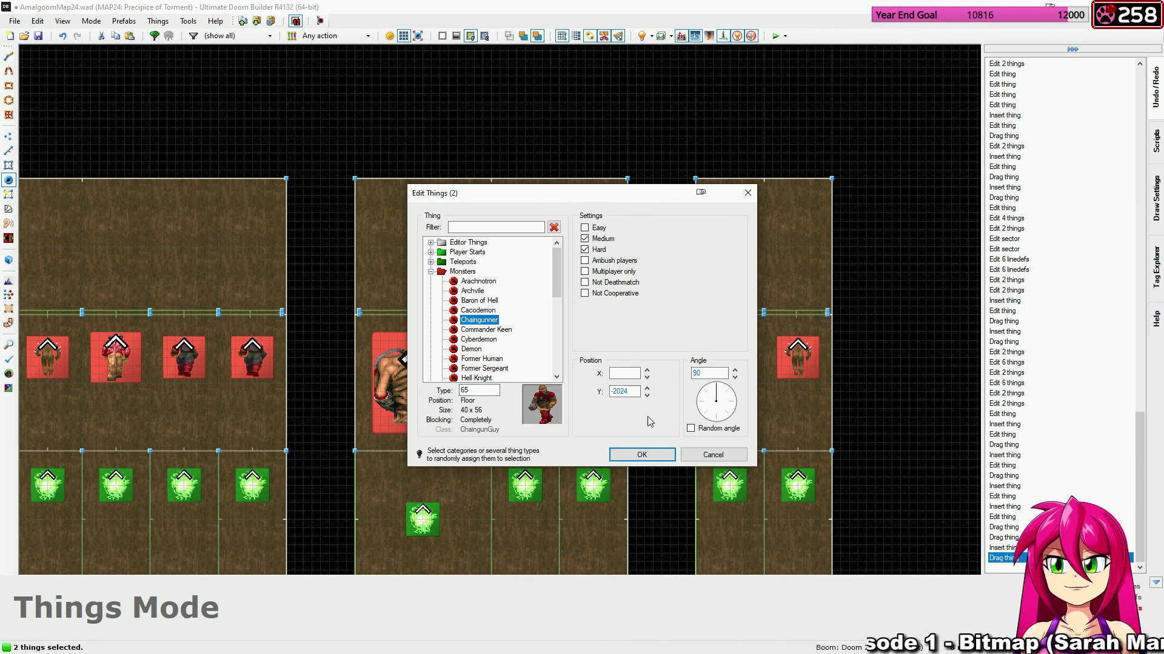
click(642, 455)
click(598, 418)
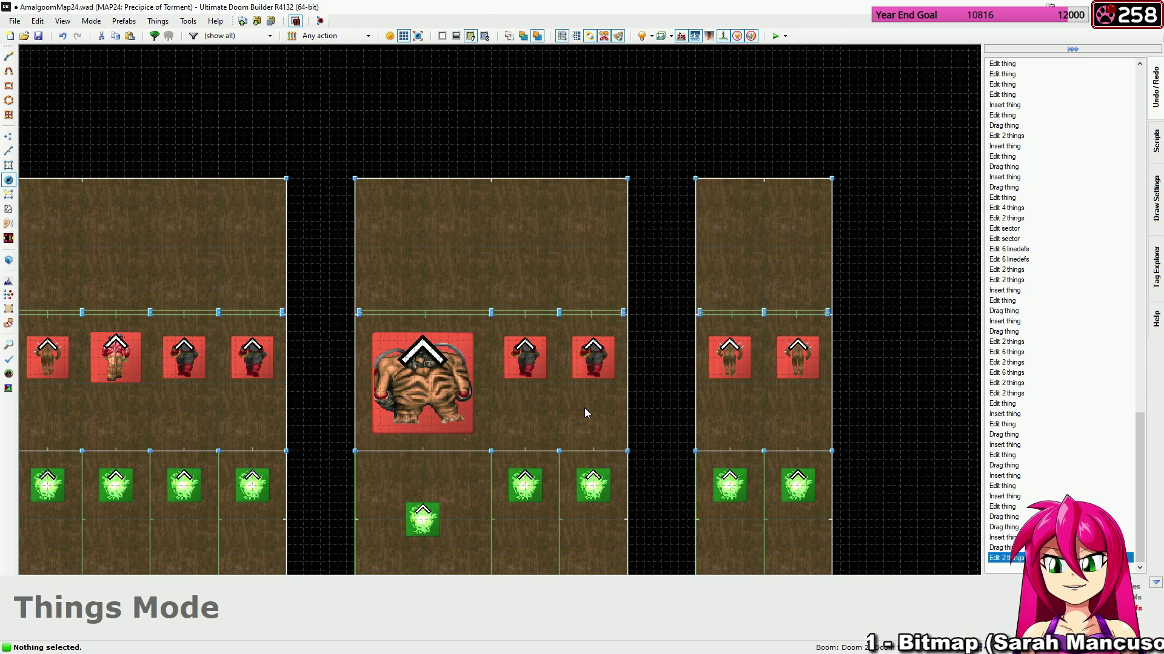
right_click(587, 368)
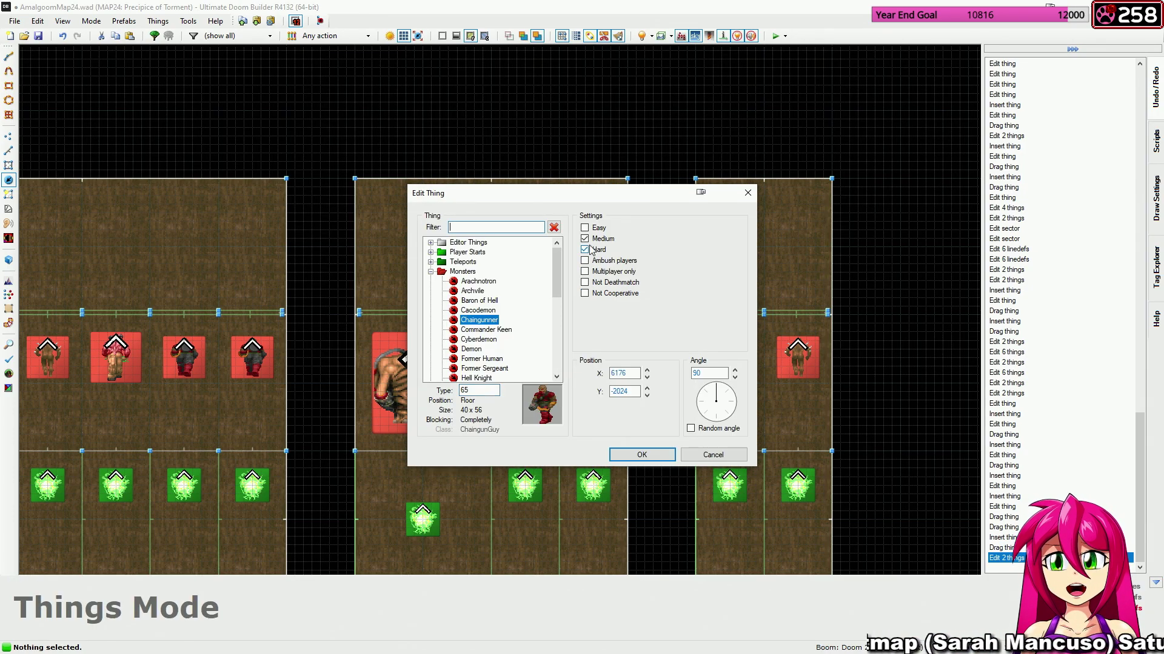
key(Return)
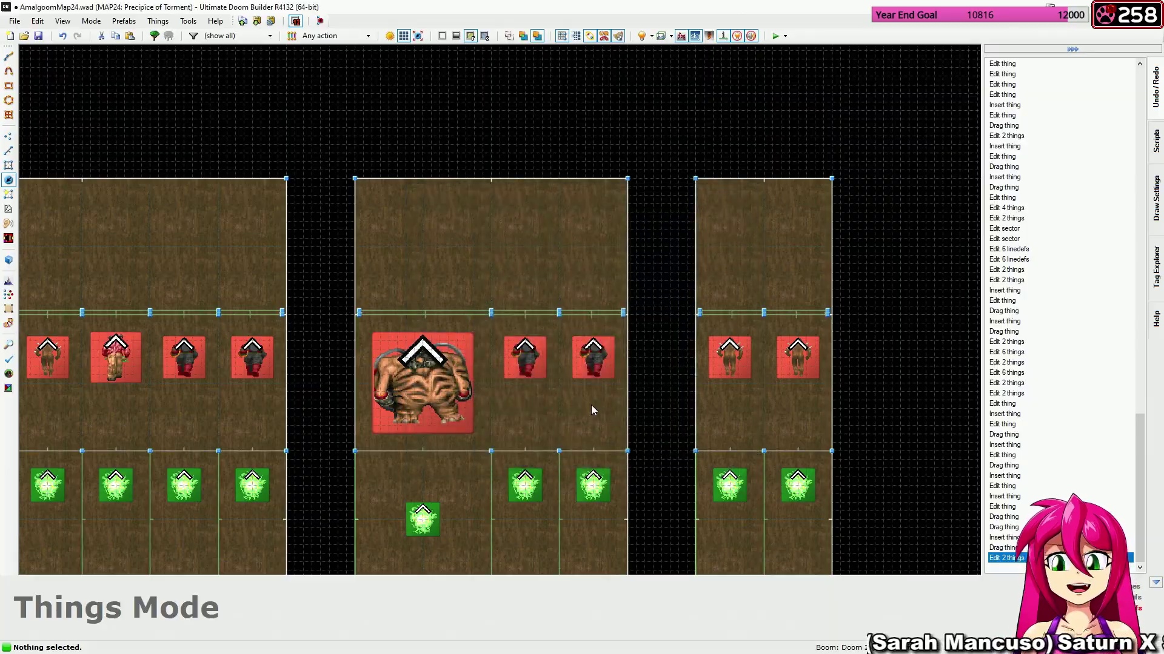
Trace where the easternmost closet's monster teleport lines lead and examine the northern green area's things.
scroll(591, 405, down, 5)
scroll(597, 423, down, 8)
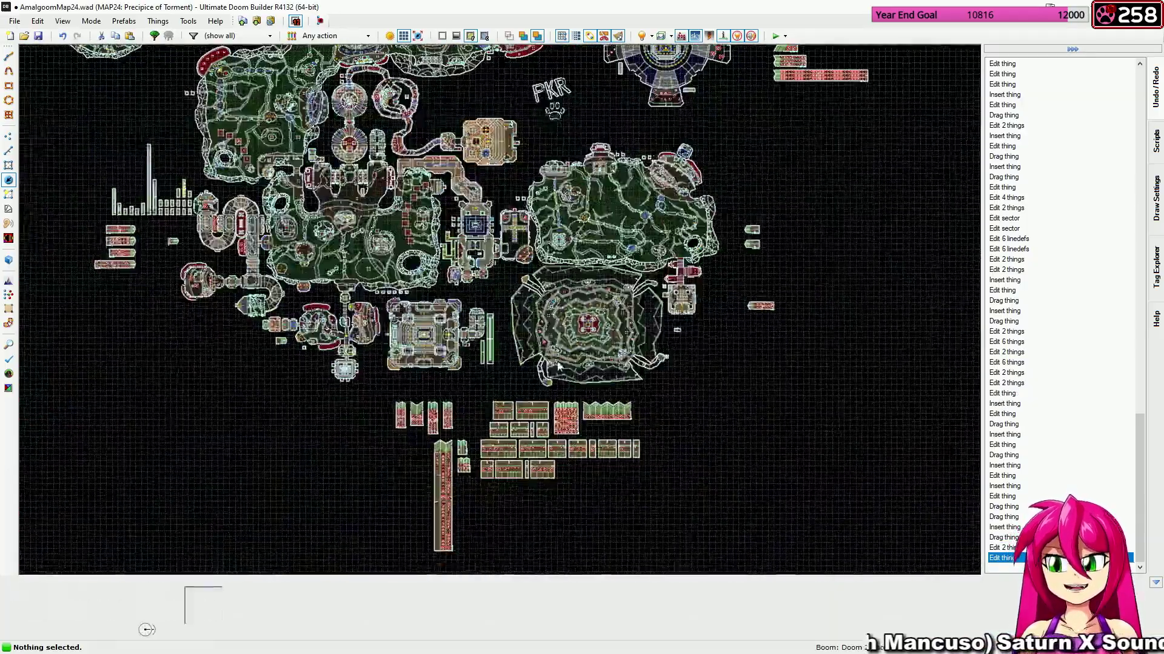
scroll(675, 515, up, 10)
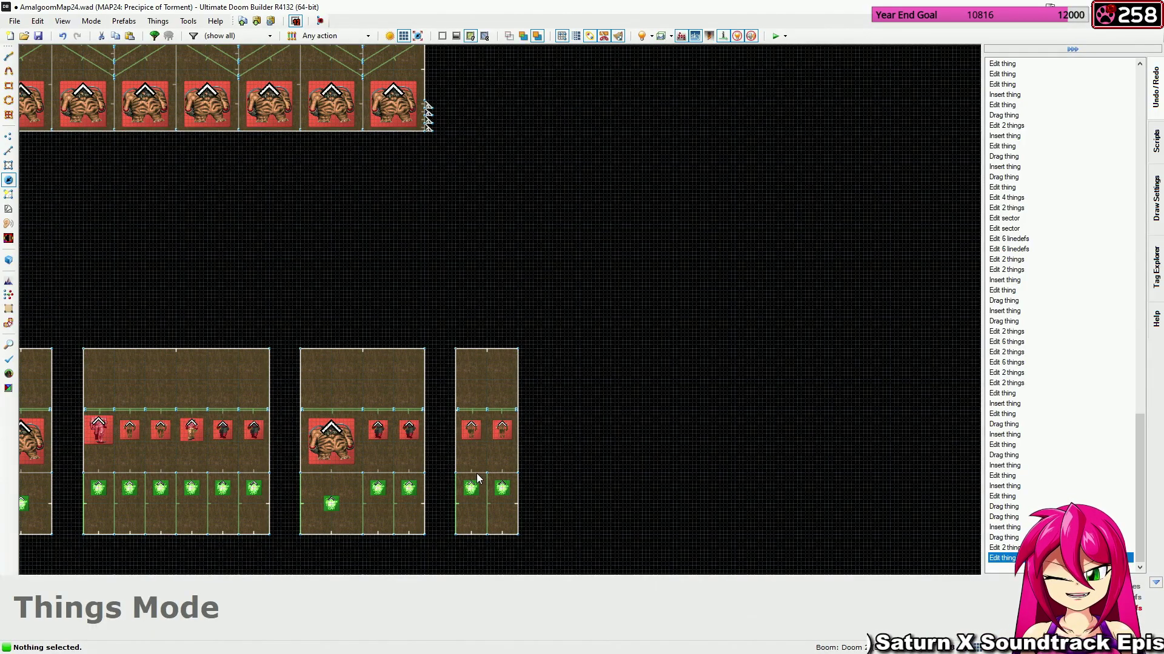
key(l)
scroll(474, 418, down, 7)
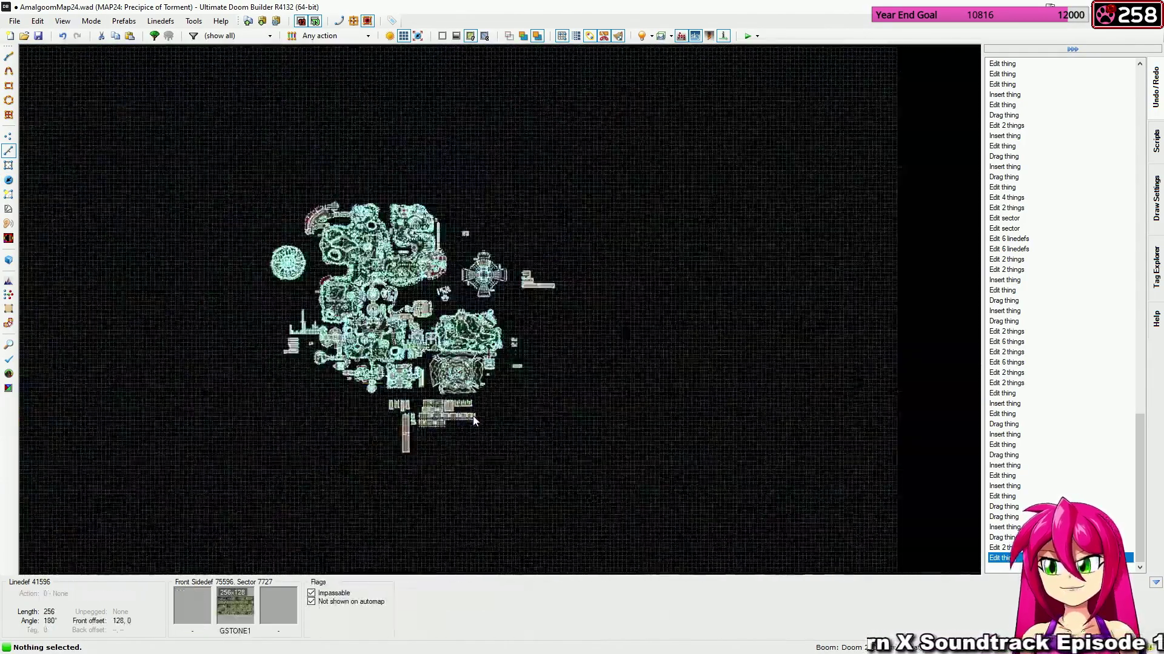
scroll(474, 420, up, 5)
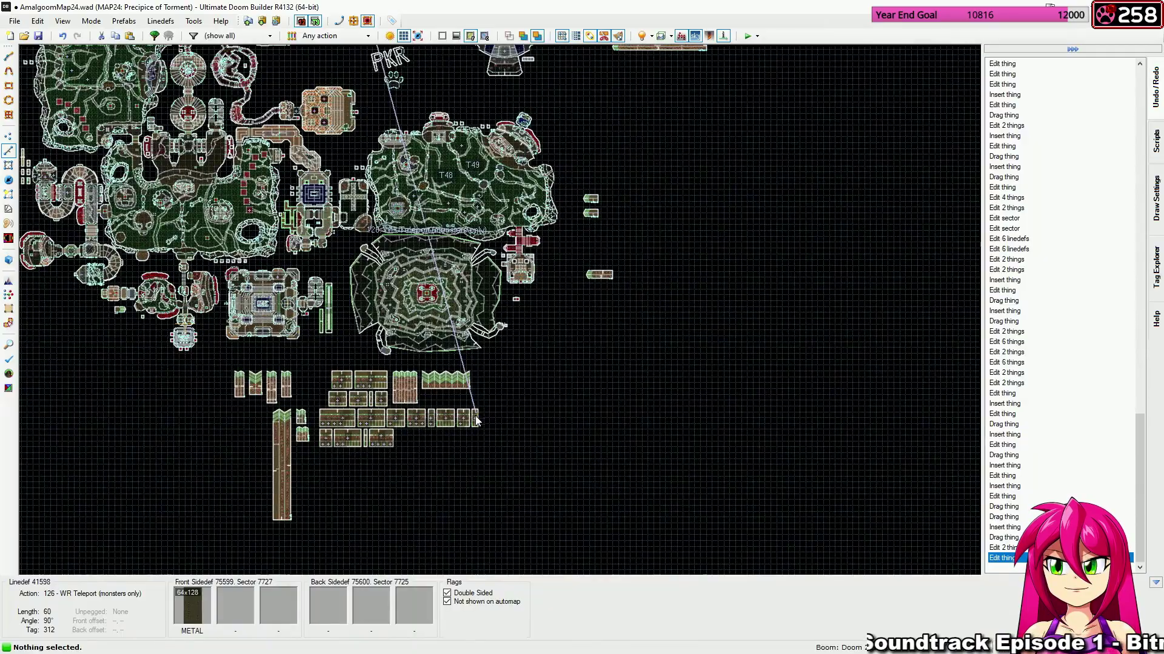
scroll(475, 420, down, 3)
scroll(602, 540, up, 4)
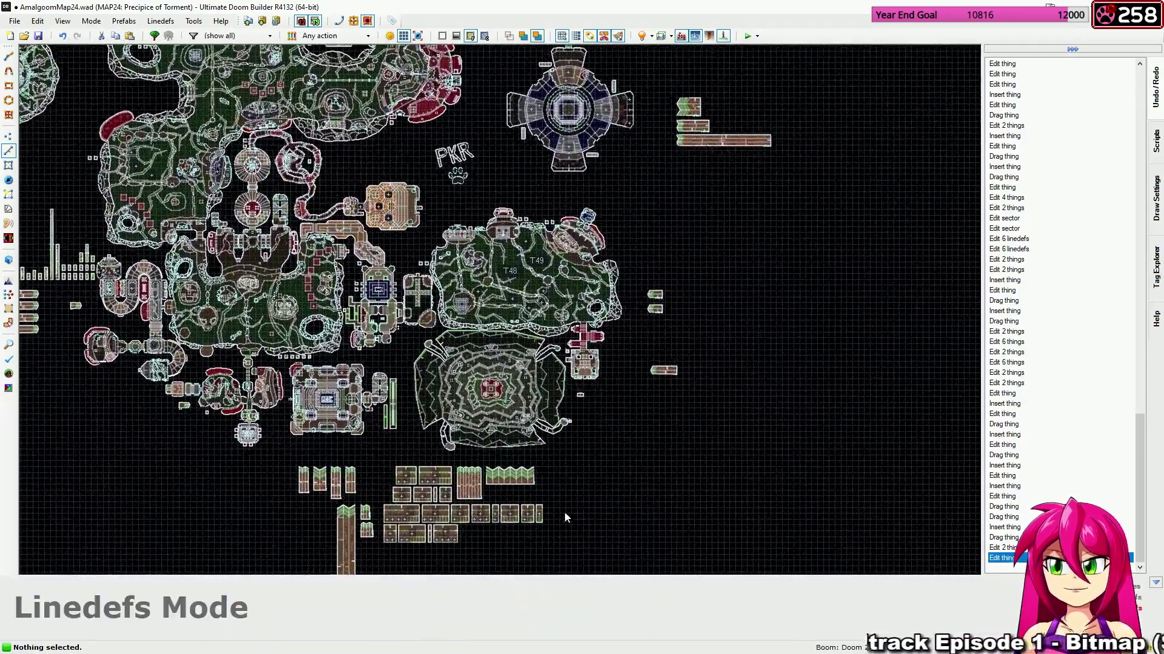
middle_drag(539, 512, 544, 548)
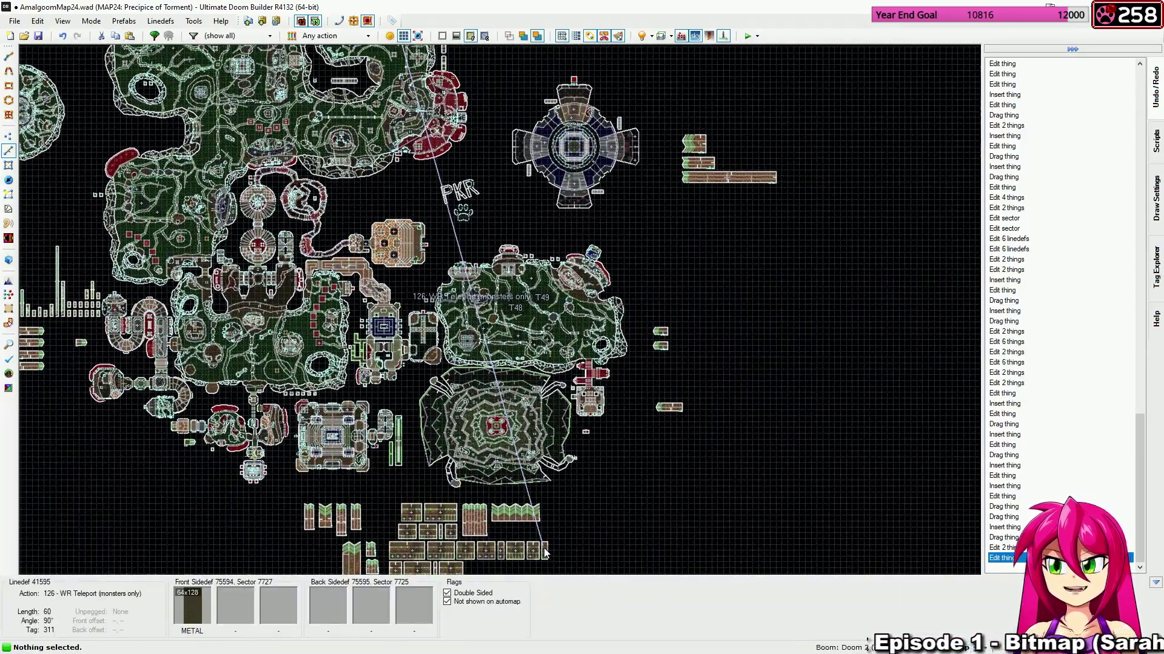
middle_drag(389, 63, 486, 356)
scroll(544, 296, up, 6)
key(t)
scroll(486, 360, up, 3)
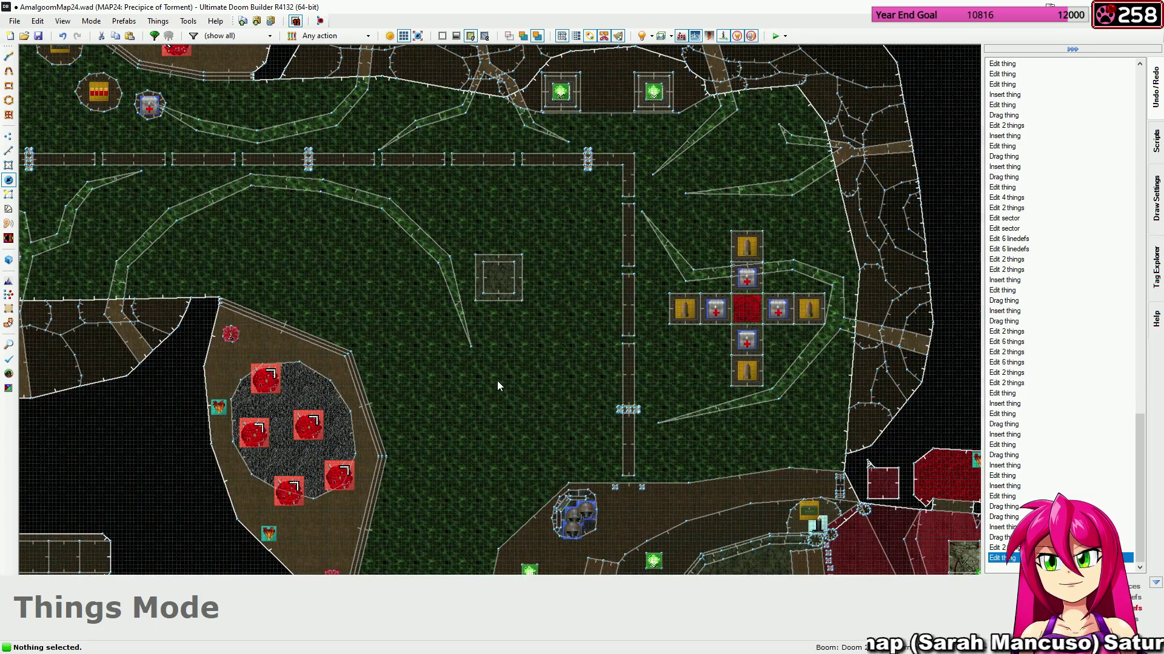
Remove the Medium flag from the central Cacodemon on the dark rock patch southwest of the green area.
middle_drag(477, 409, 588, 302)
scroll(536, 344, up, 3)
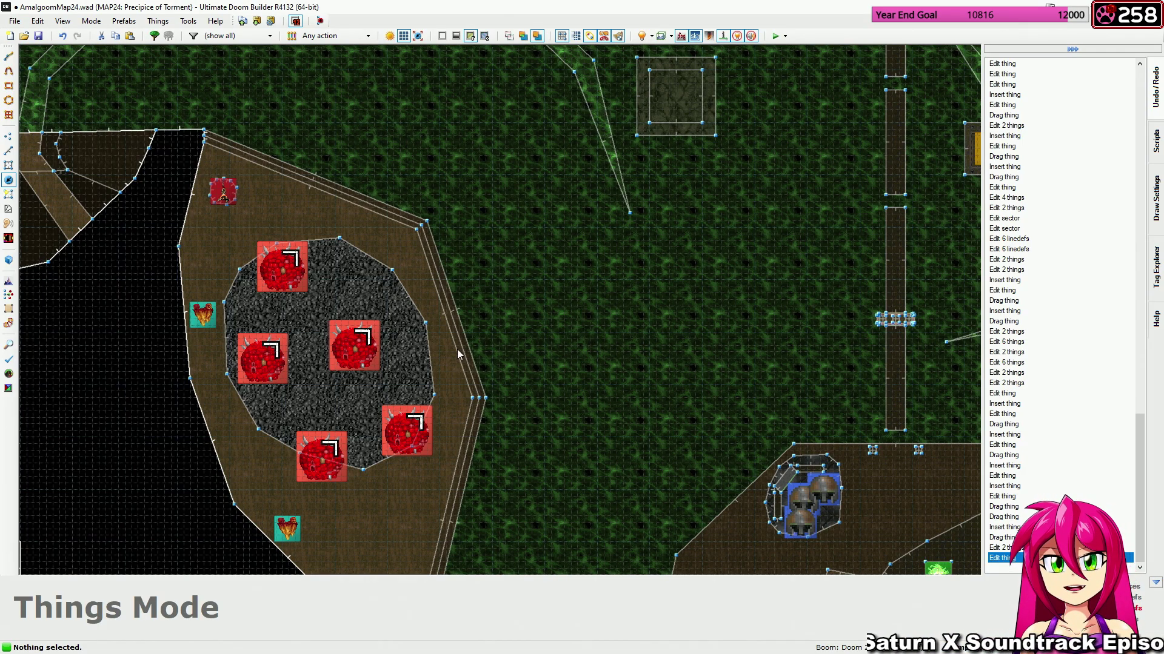
middle_drag(455, 344, 355, 208)
middle_drag(612, 341, 673, 371)
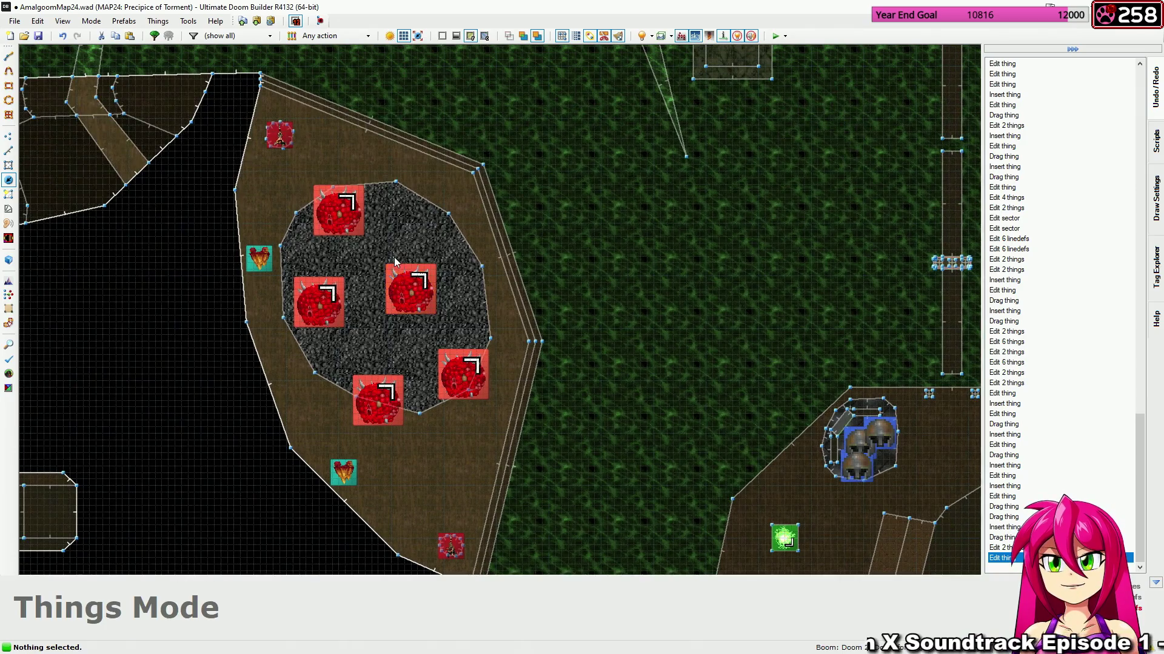
right_click(423, 283)
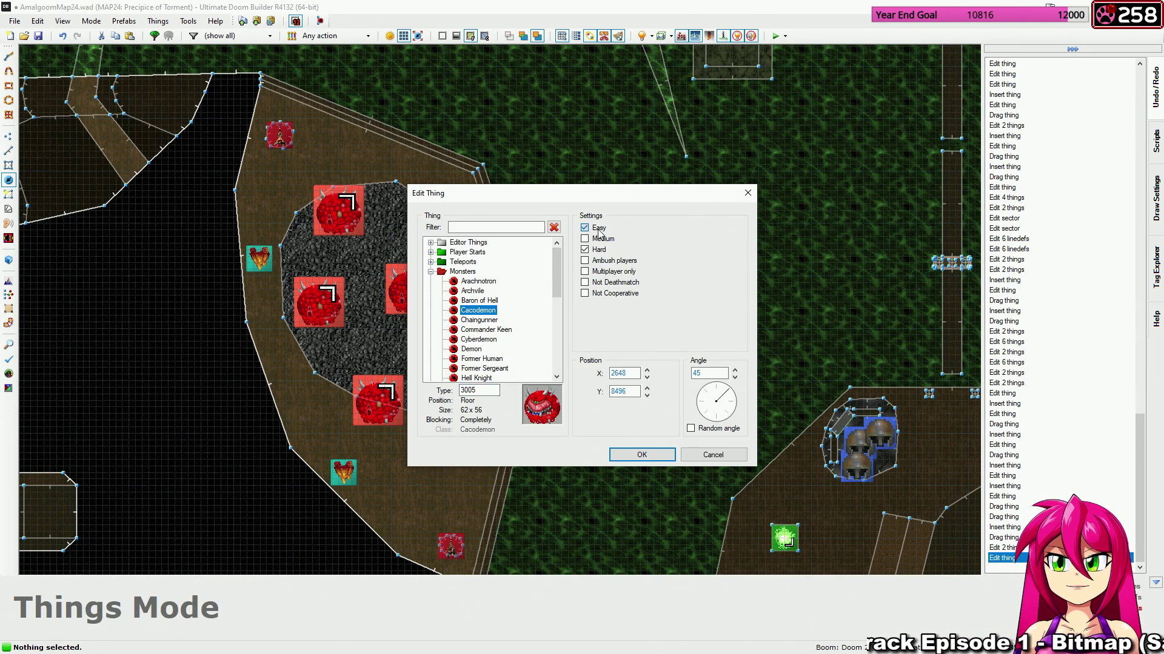
click(652, 455)
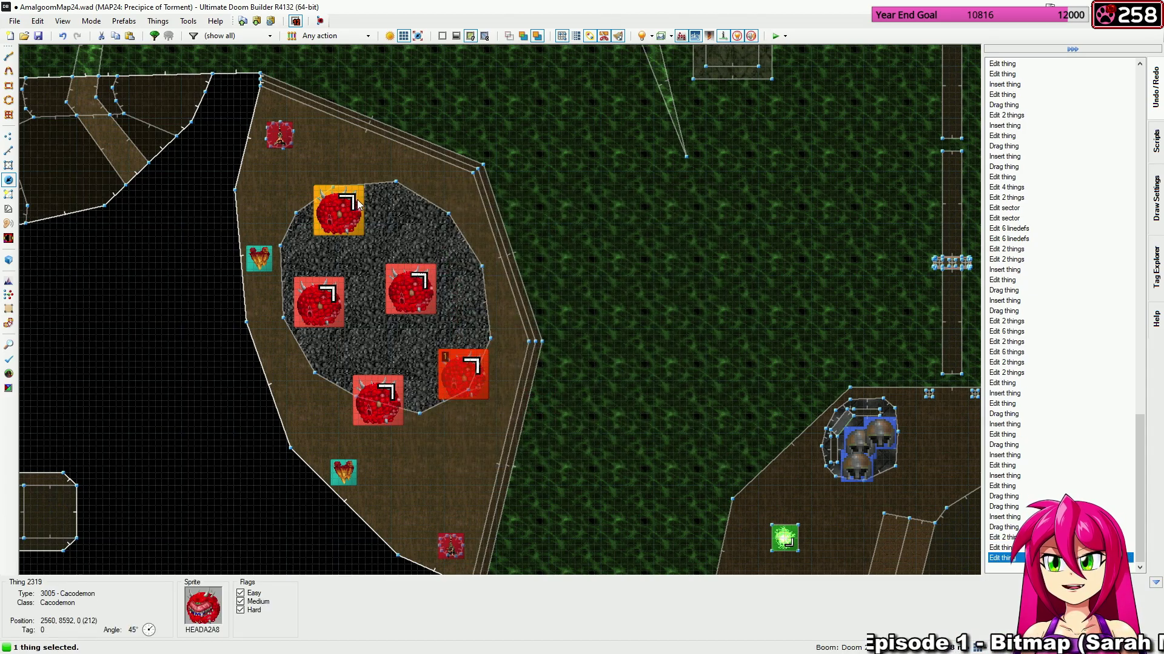
Remove the Easy flag from the northernmost and southeastern Cacodemons on the dark rock patch.
key(c)
right_click(518, 371)
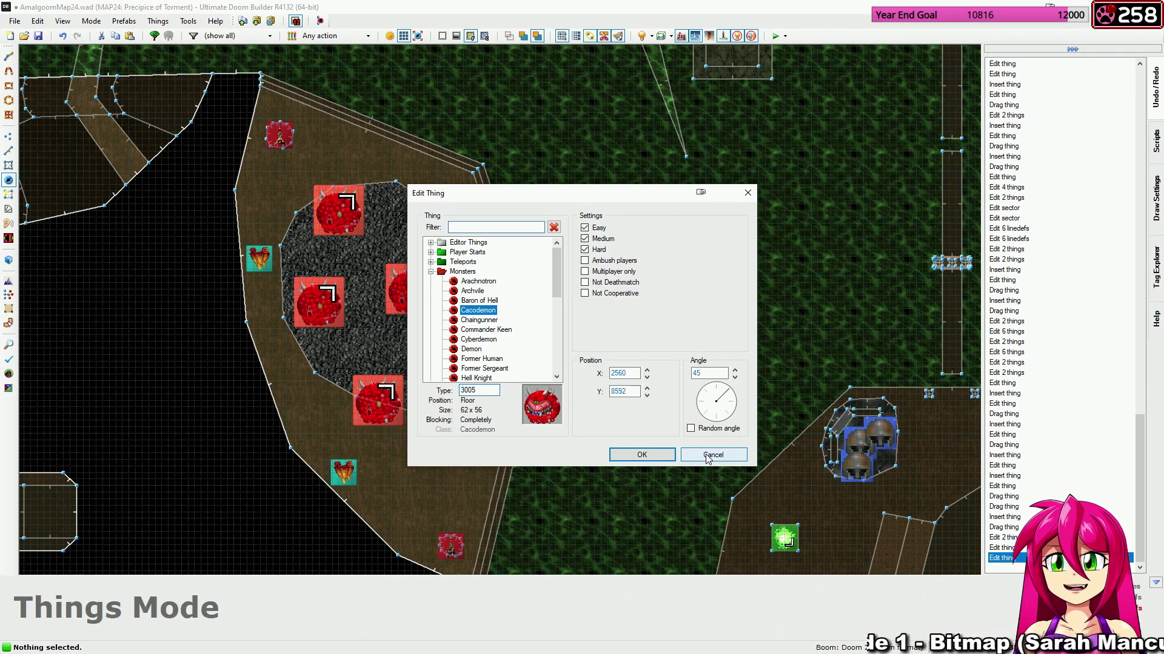
click(643, 456)
click(343, 221)
click(475, 373)
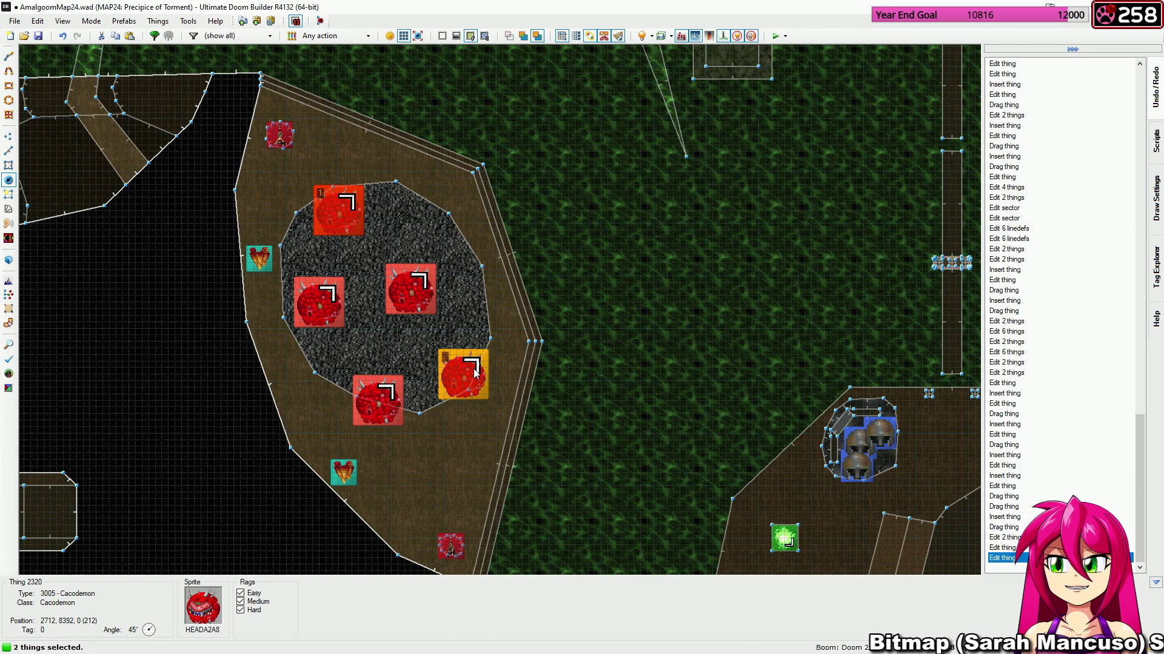
right_click(475, 373)
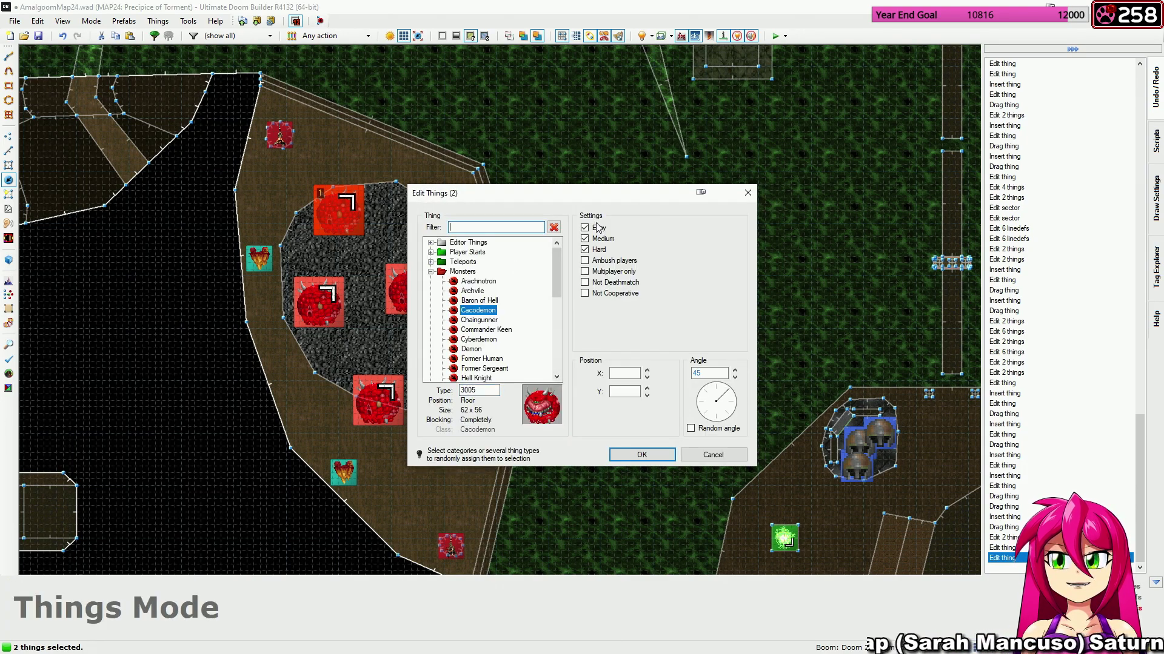
click(641, 455)
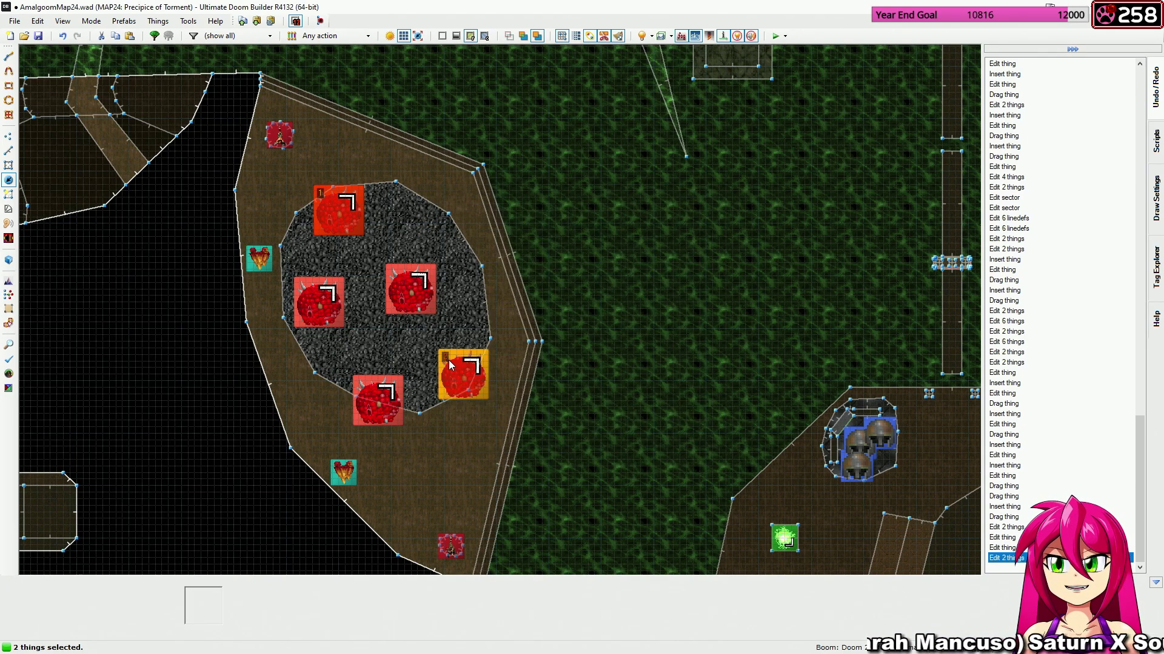
Remove the Easy flag from the northernmost and southernmost Cacodemons by the red-ringed pit and edit the southernmost one's difficulty flags.
scroll(448, 360, down, 5)
scroll(508, 364, up, 2)
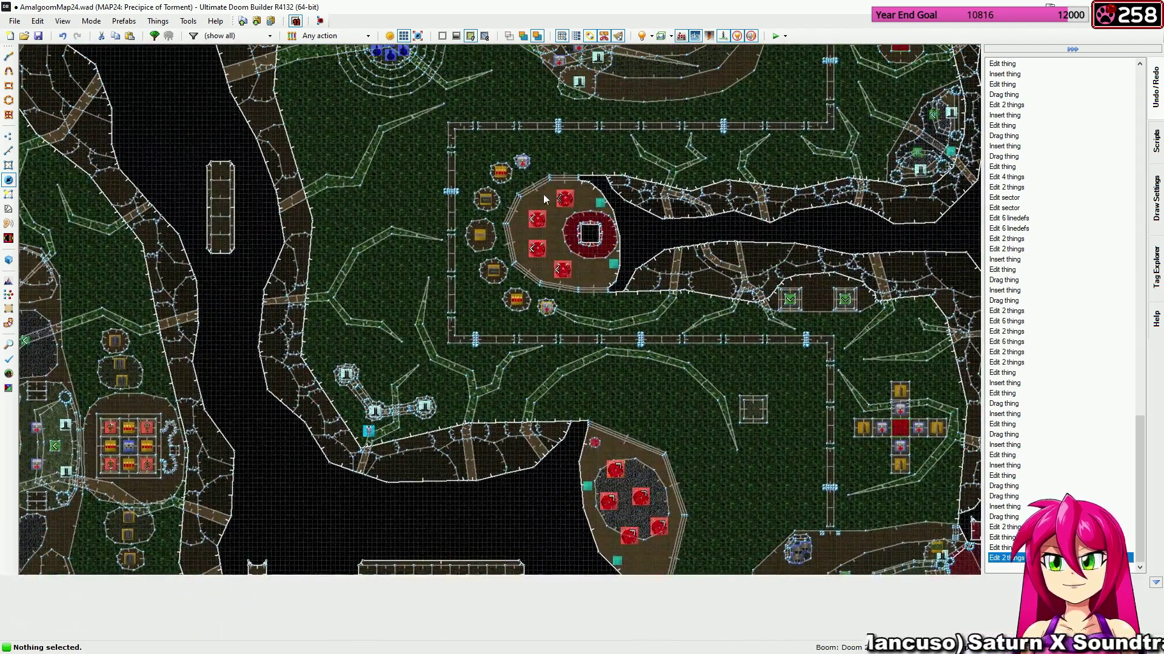
scroll(543, 200, up, 4)
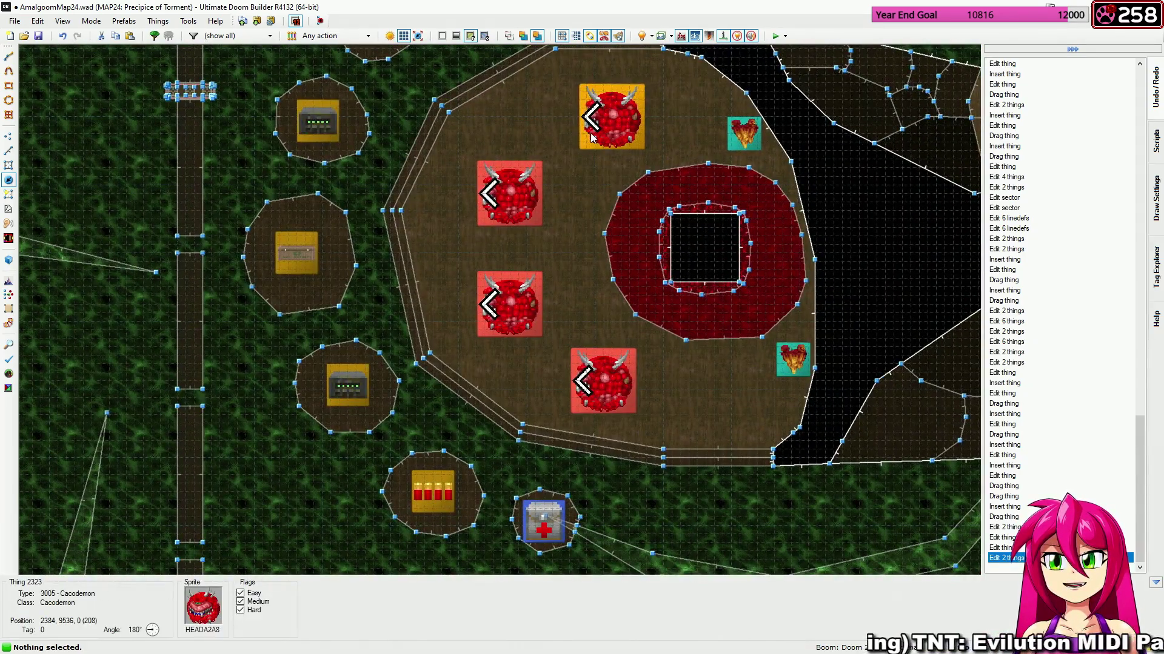
click(597, 131)
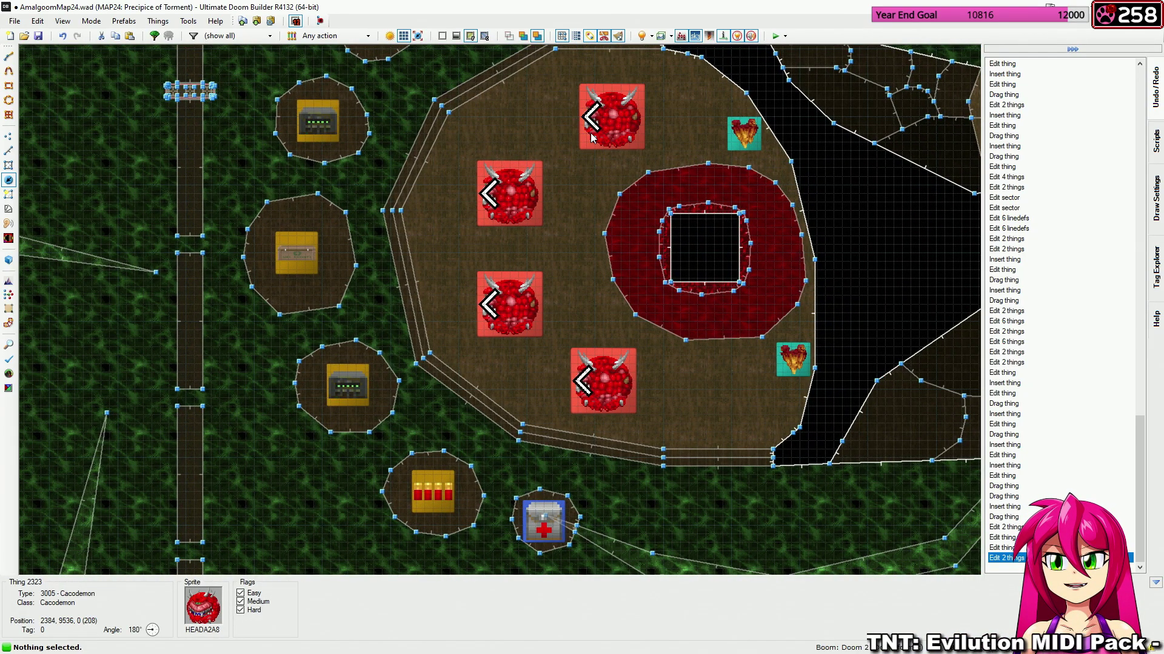
click(603, 371)
right_click(603, 371)
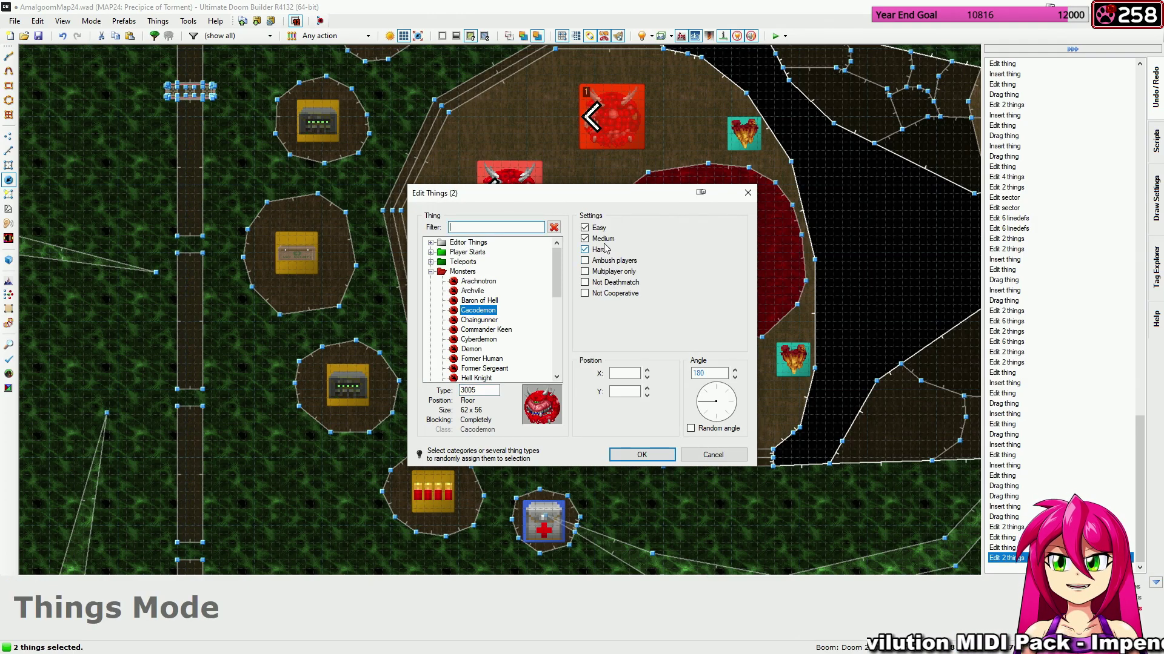
click(642, 455)
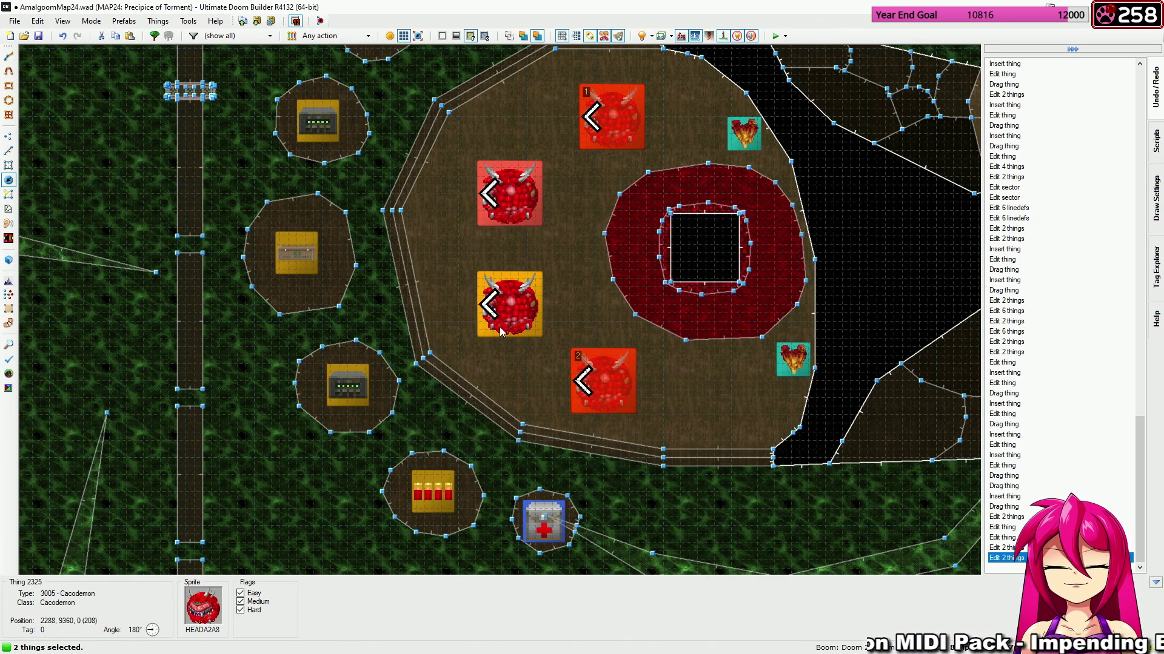
key(c)
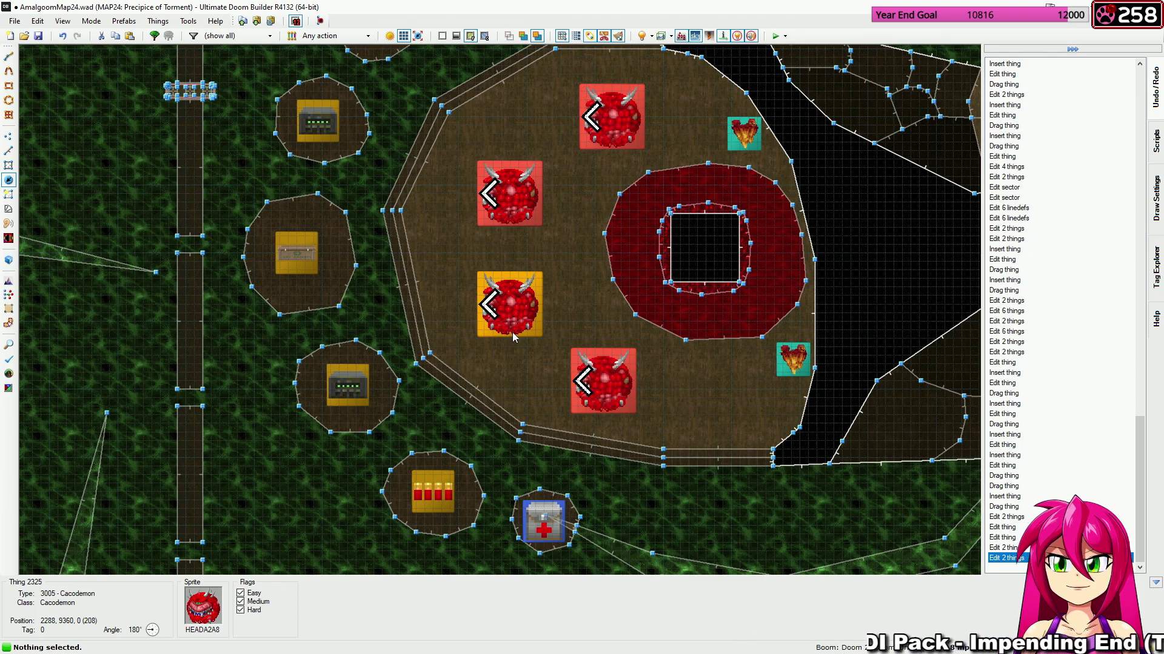
right_click(594, 380)
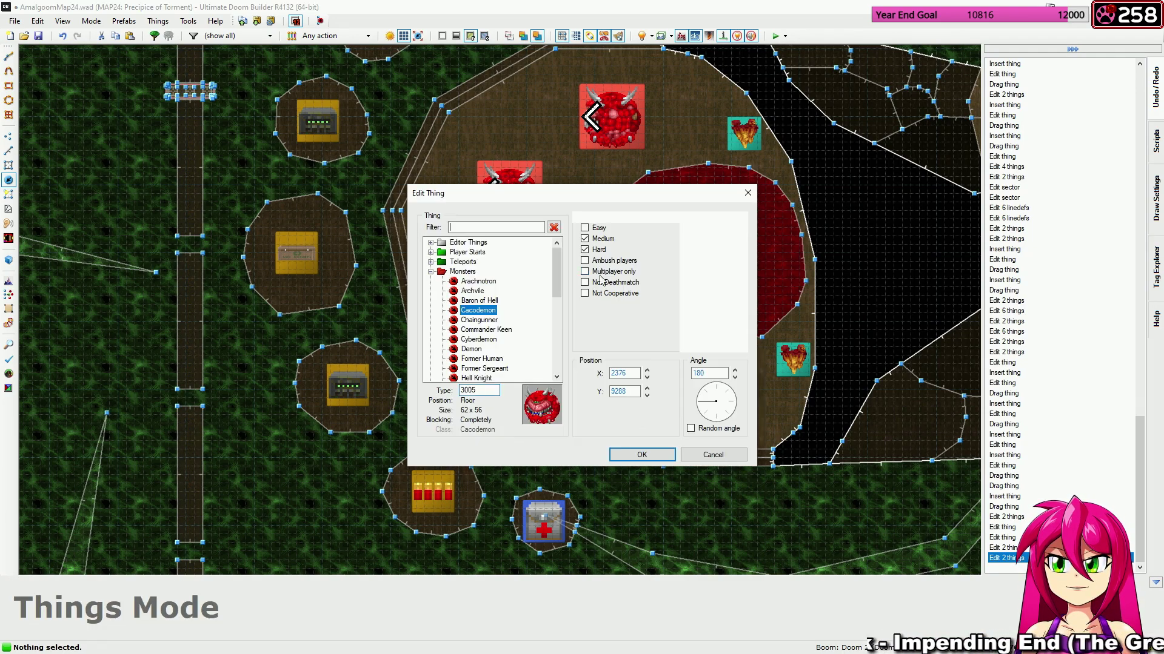
click(635, 452)
Trace the monster teleport lines from the two dark rock patches at the green area's eastern edge to their closets.
scroll(635, 452, down, 6)
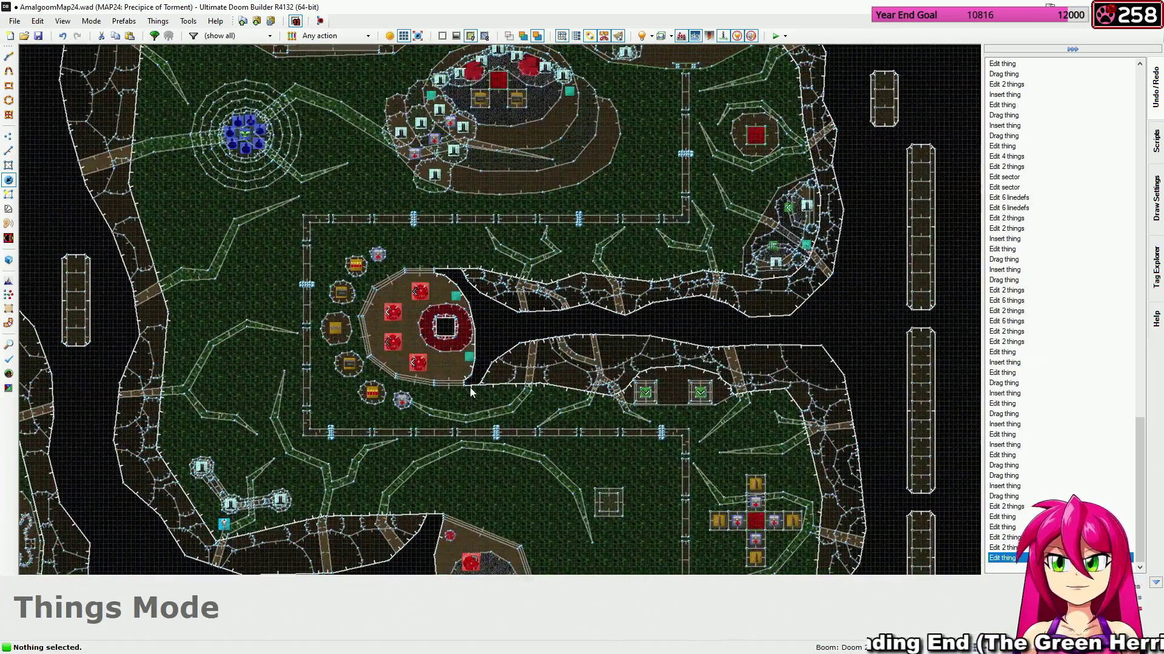
middle_drag(790, 230, 655, 299)
scroll(657, 298, up, 5)
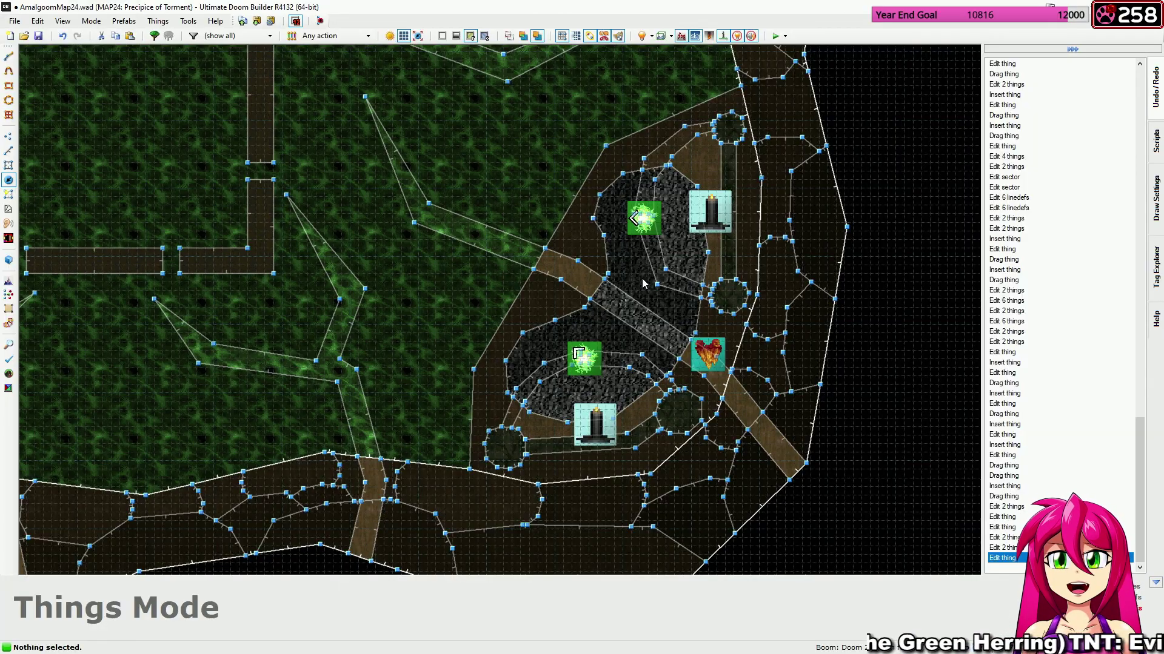
scroll(643, 283, down, 2)
key(s)
scroll(643, 242, down, 4)
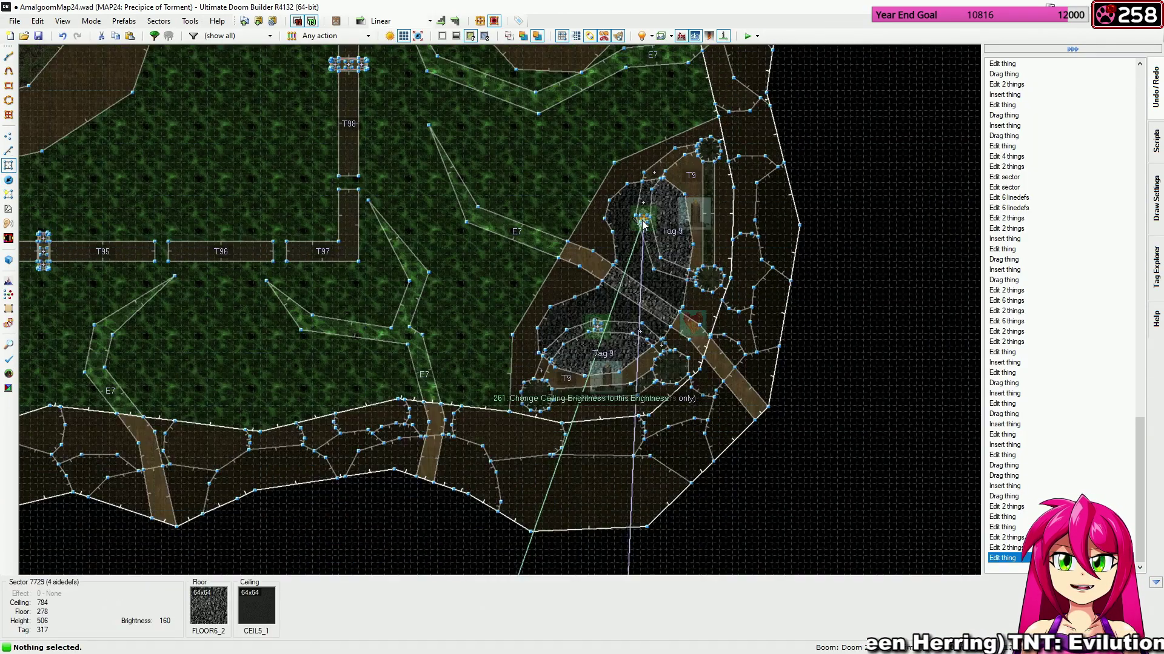
scroll(643, 225, down, 5)
scroll(644, 230, up, 2)
scroll(642, 232, up, 4)
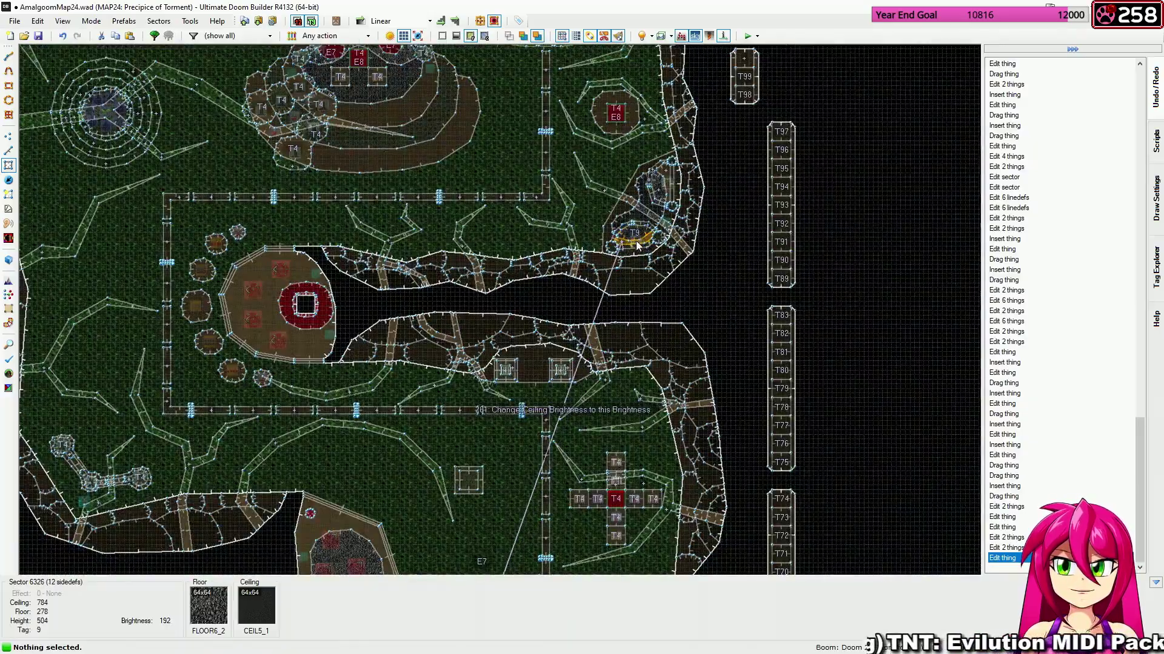
scroll(634, 235, up, 3)
scroll(633, 224, down, 5)
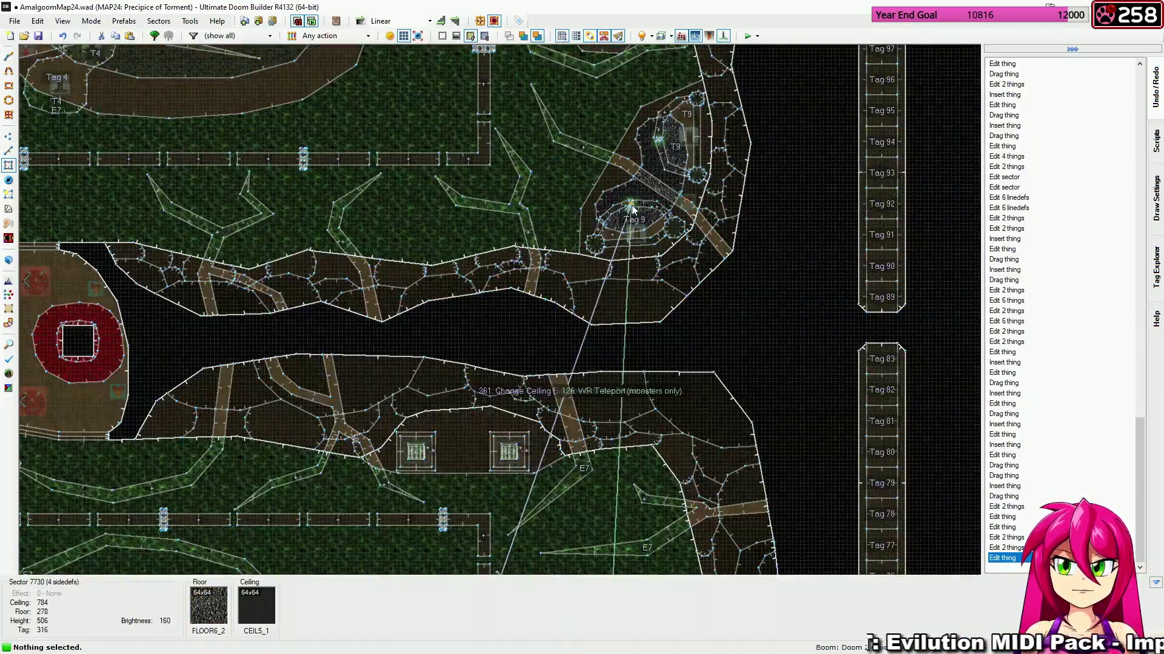
scroll(642, 276, up, 4)
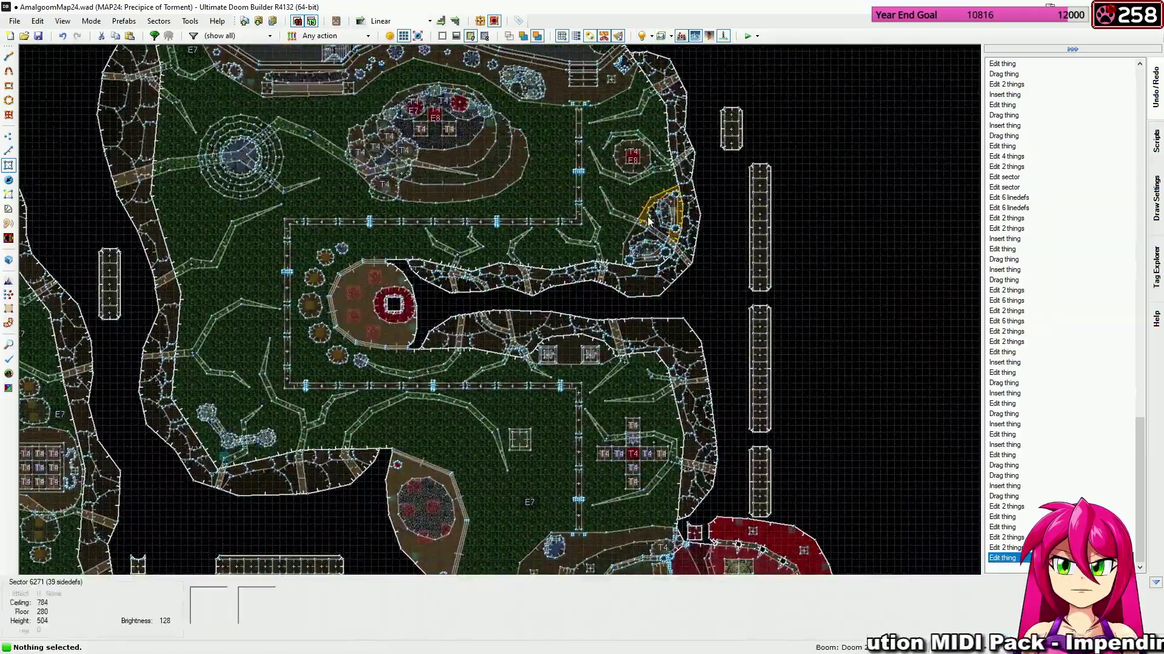
scroll(643, 279, down, 6)
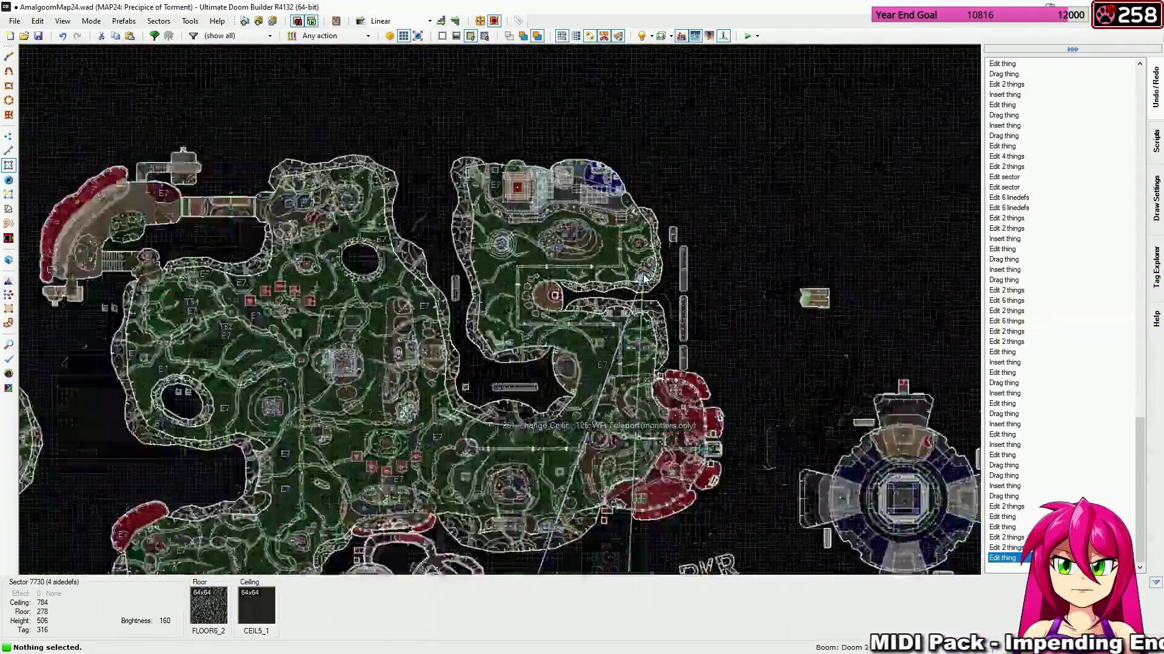
scroll(644, 277, down, 2)
scroll(681, 309, up, 3)
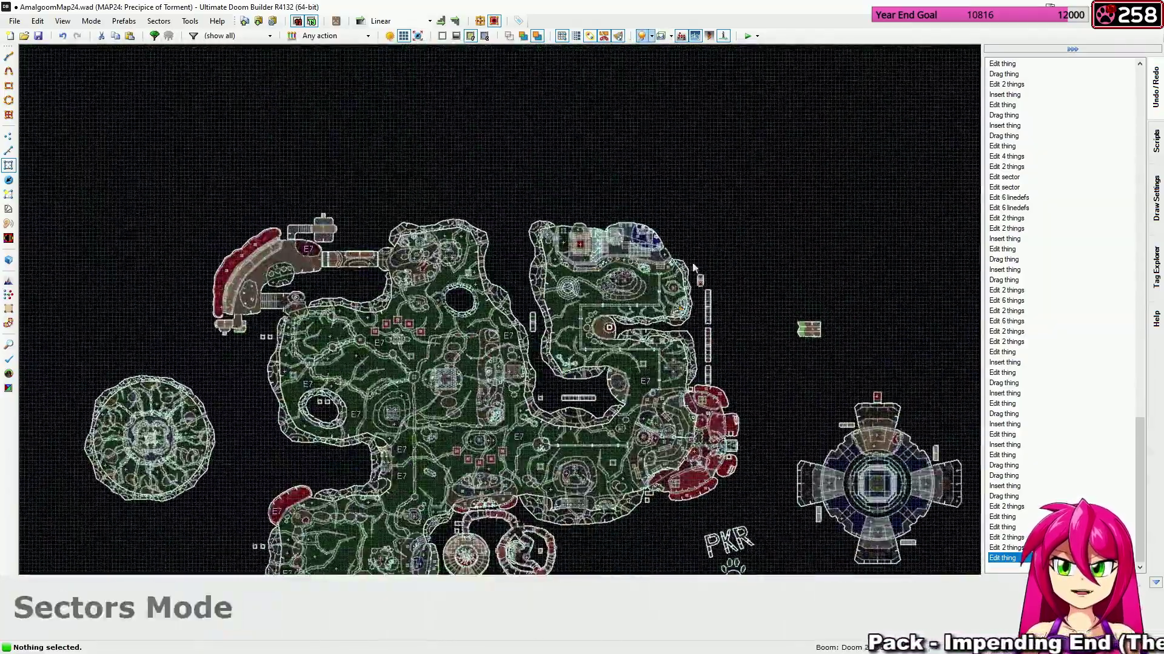
scroll(682, 309, up, 5)
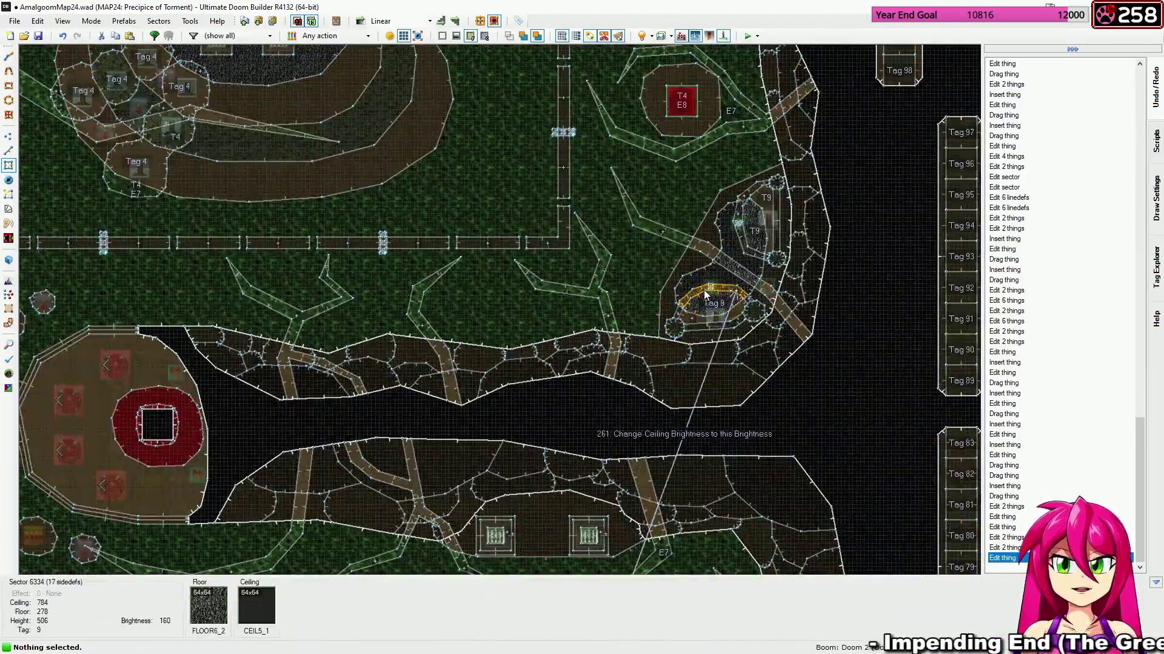
scroll(710, 292, down, 6)
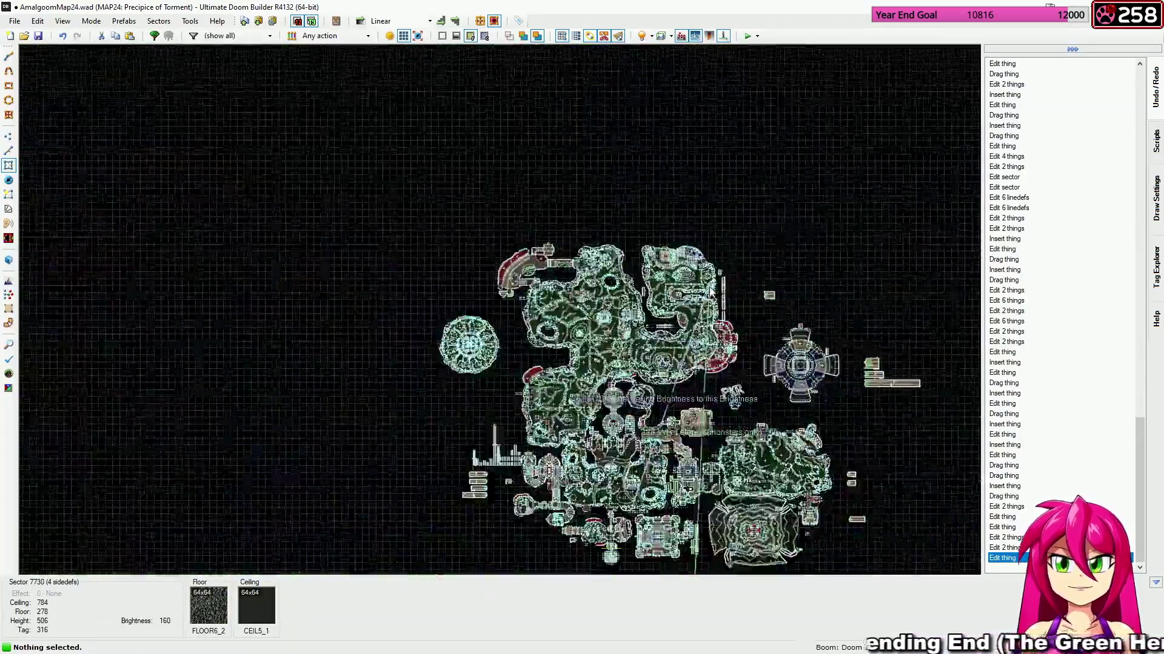
middle_drag(710, 292, 713, 183)
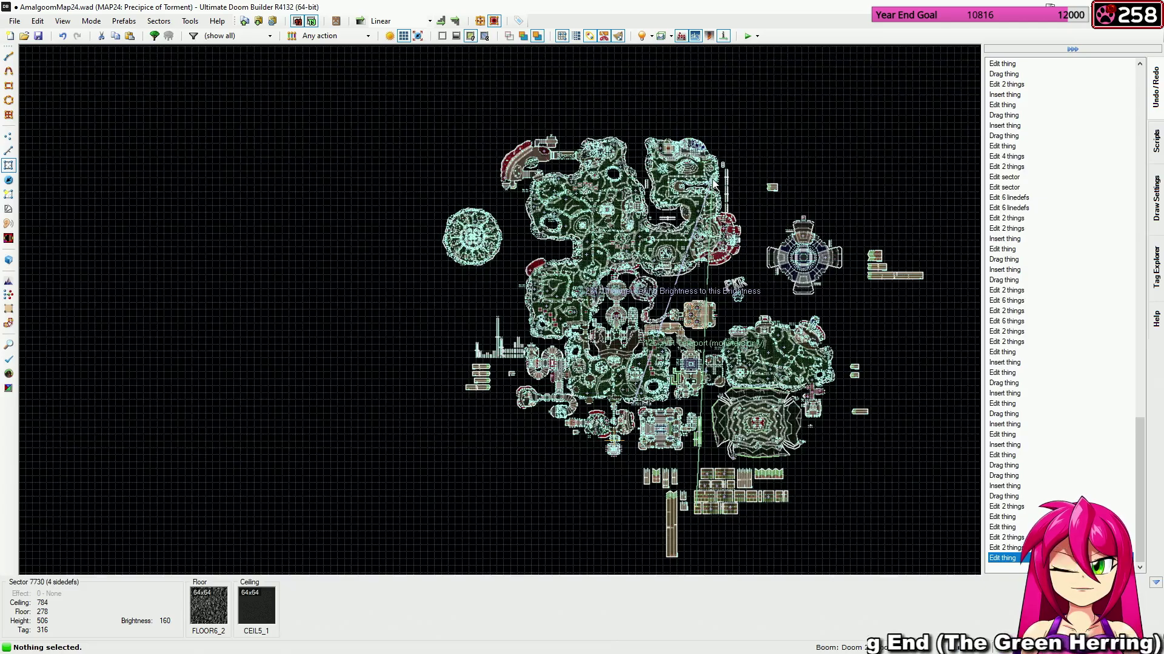
scroll(698, 512, up, 5)
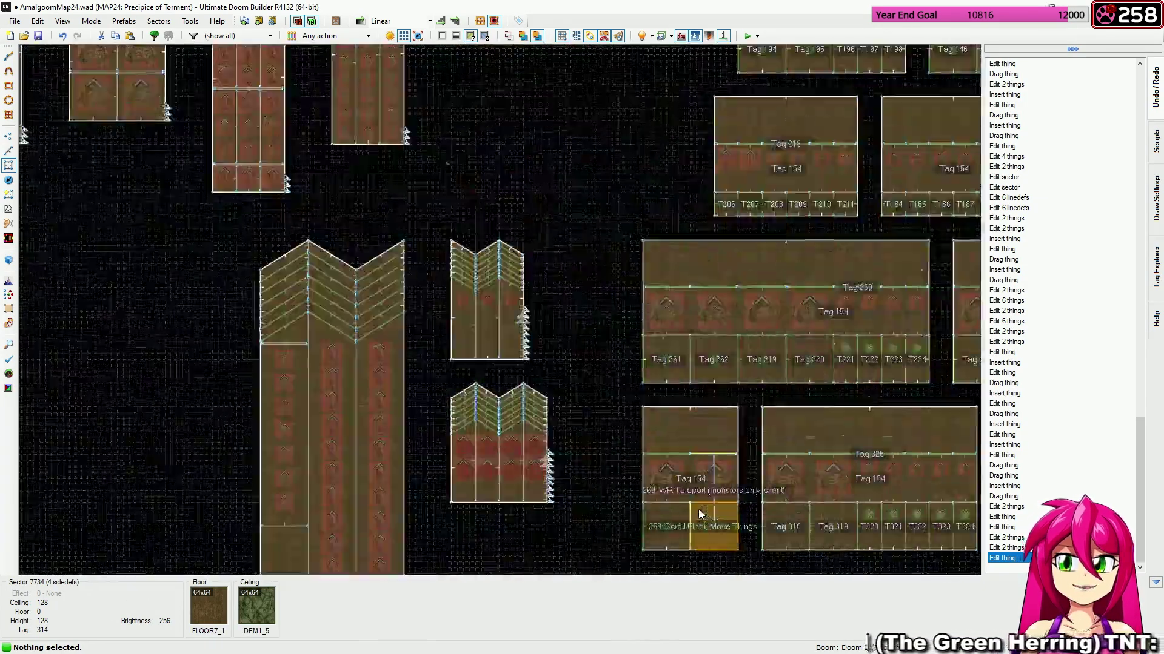
scroll(700, 512, up, 4)
Remove the Easy flag from the eastern Mancubus in the two-cell teleport closet.
key(t)
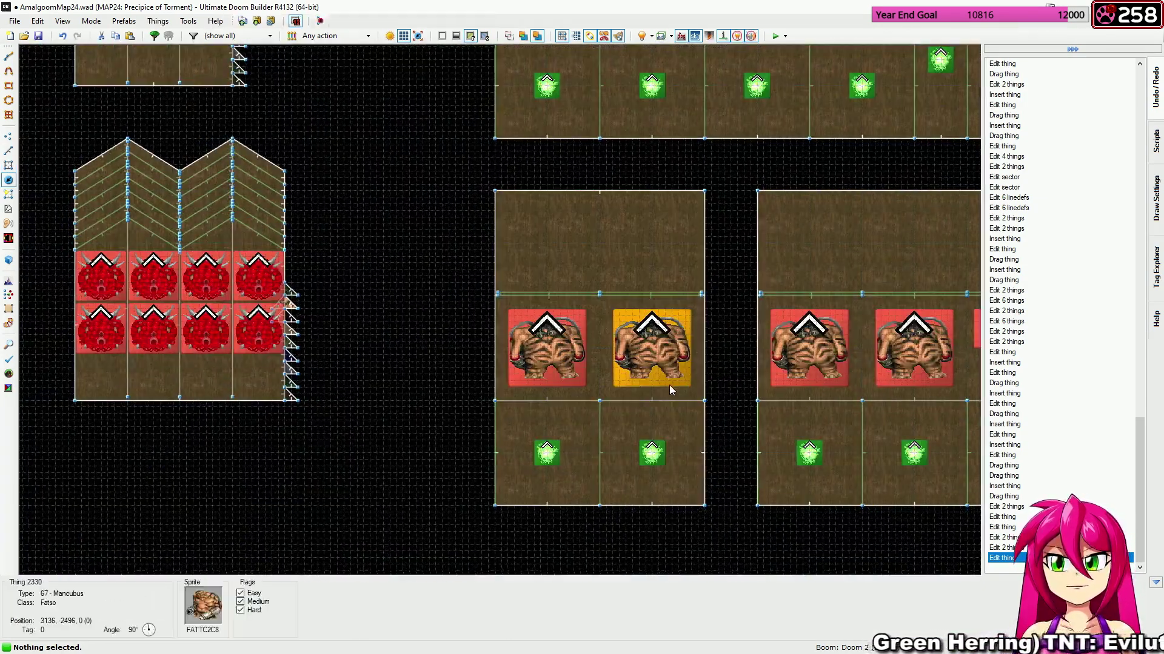
scroll(627, 356, up, 2)
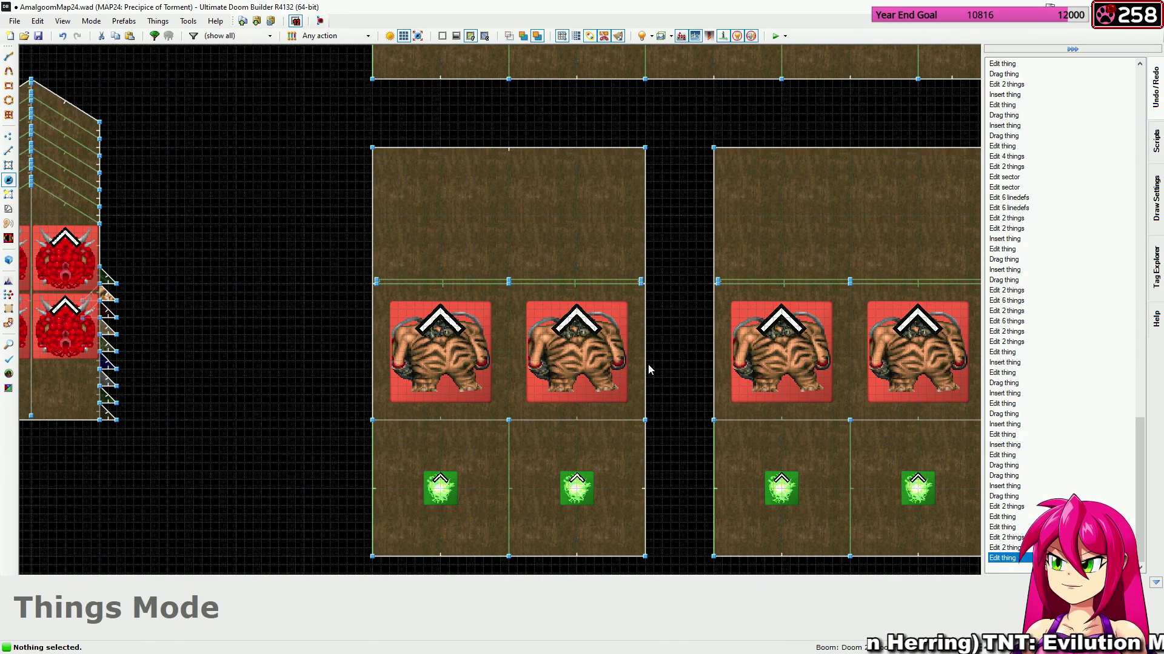
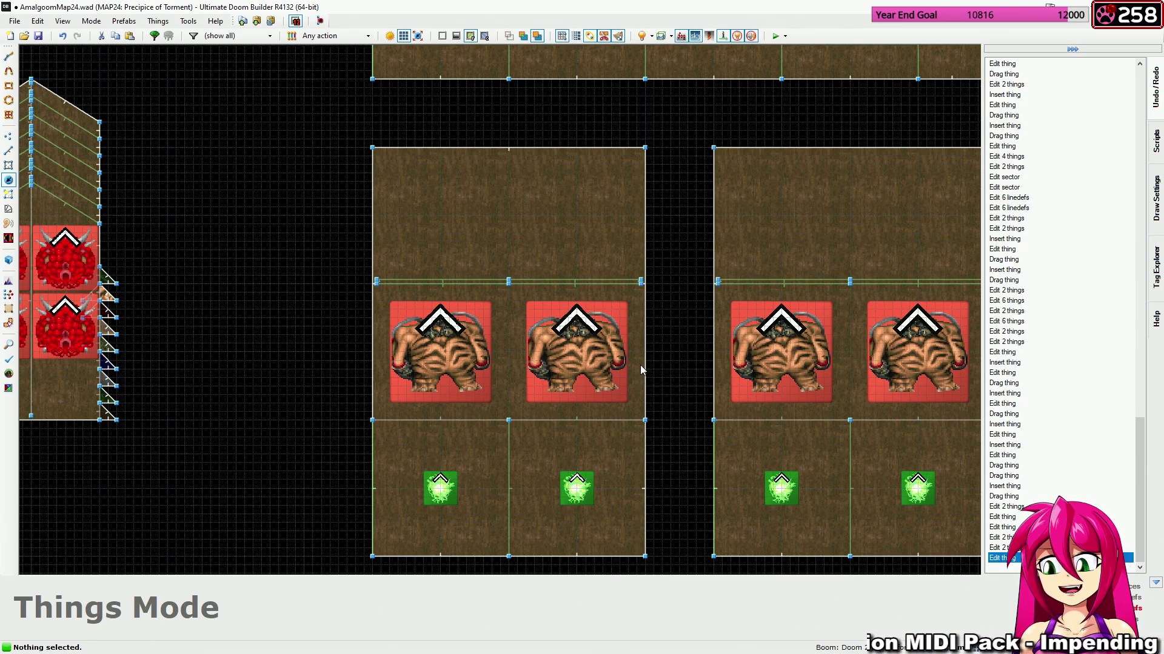
right_click(592, 362)
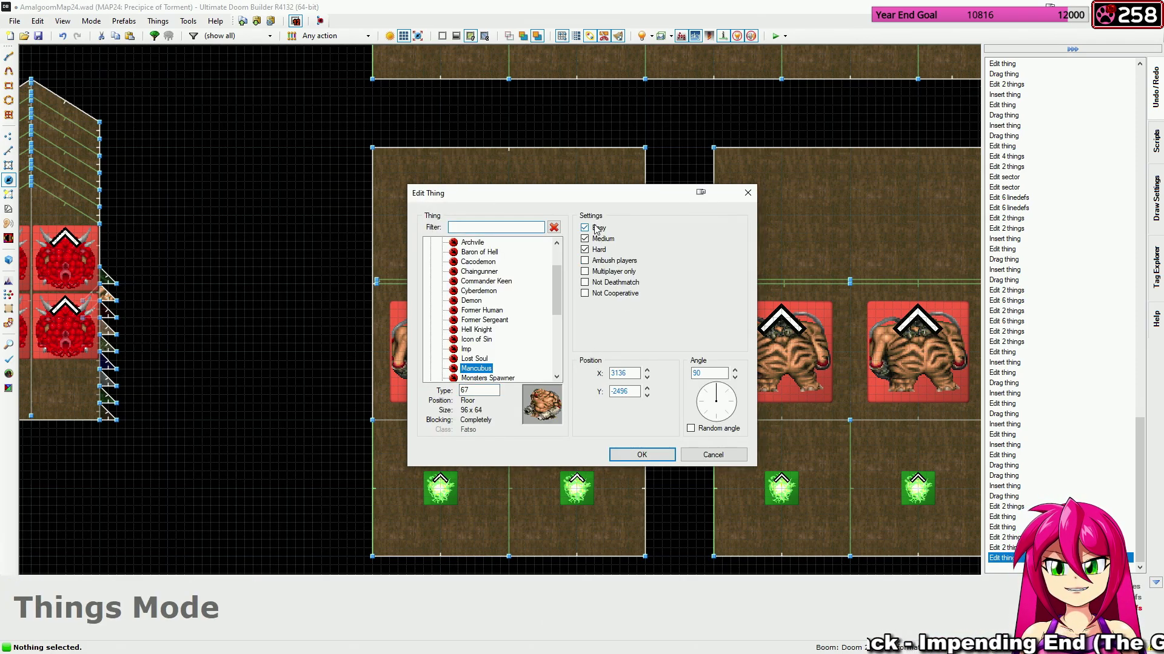
click(641, 454)
Add an Easy-only Imp facing 90° and place it on the two-cell closet's eastern Mancubus.
right_click(672, 351)
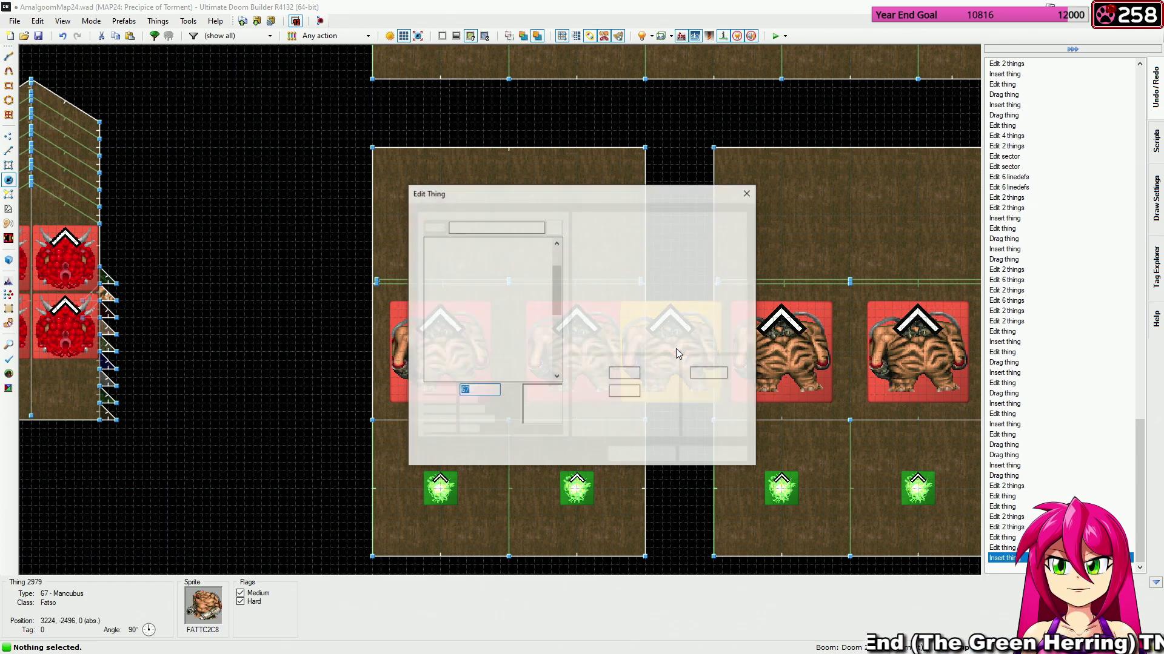
click(465, 349)
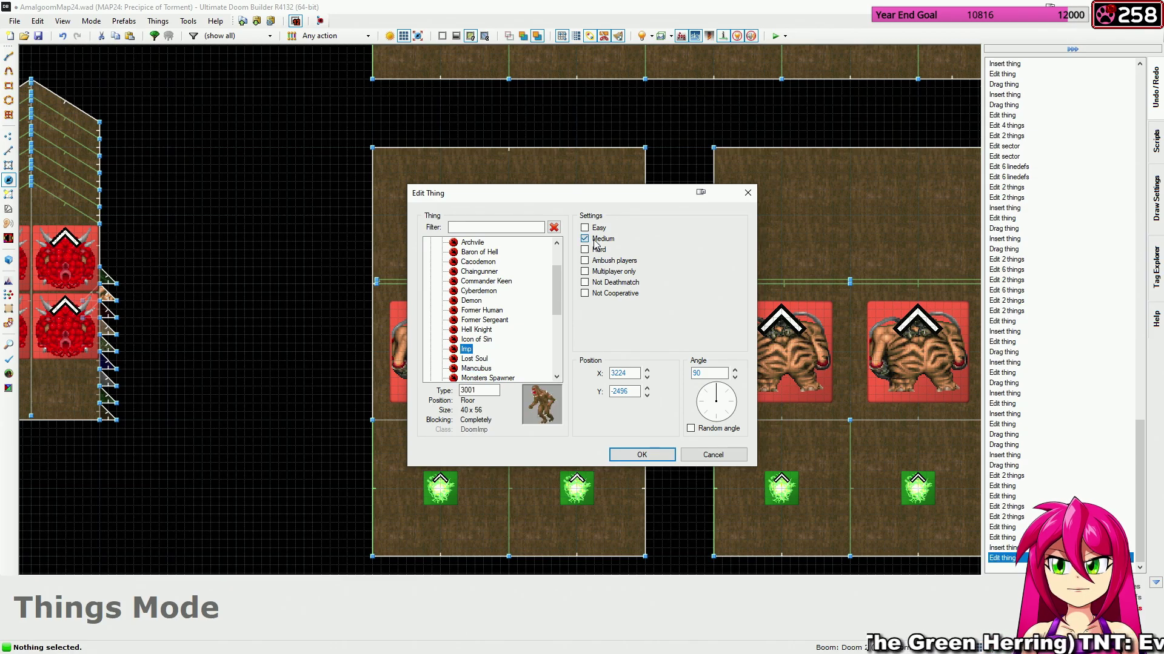
click(636, 453)
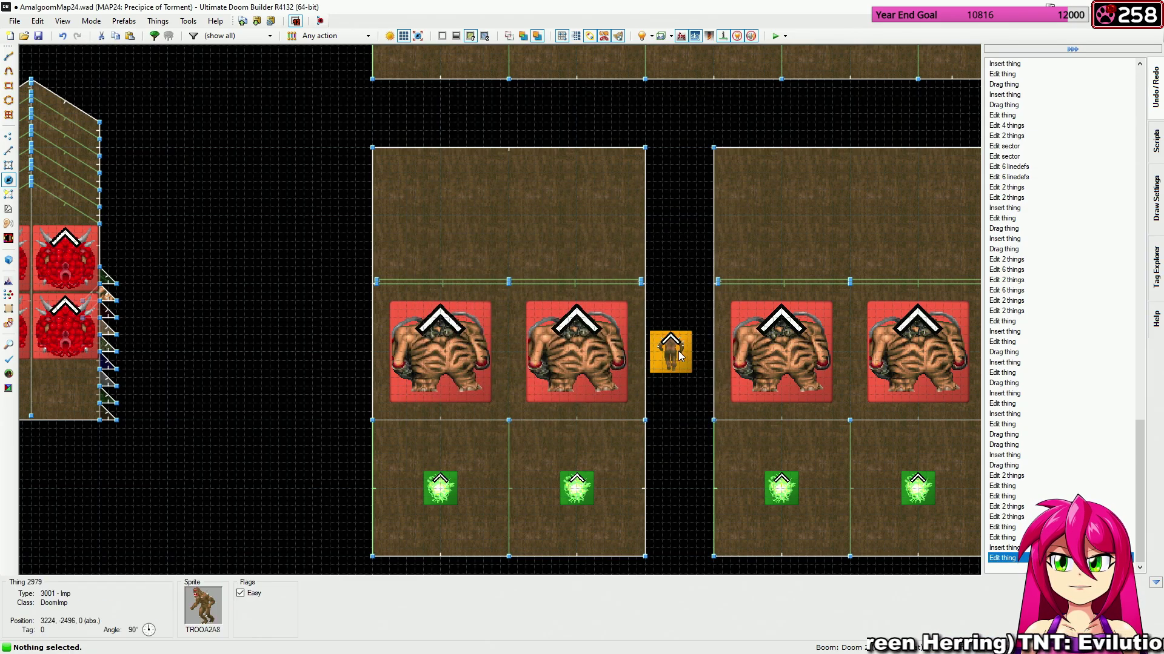
drag(678, 361, 585, 360)
Add an Imp facing 90° flagged Easy and Medium, and place it on the two-cell closet's western Mancubus.
key(Insert)
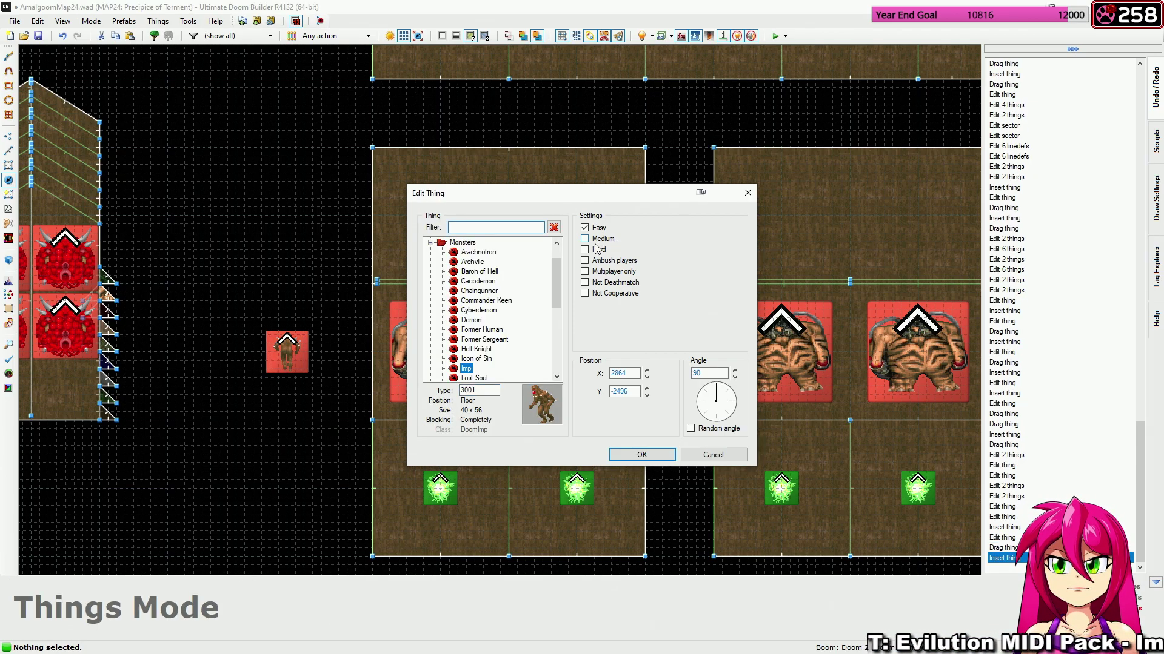
click(638, 456)
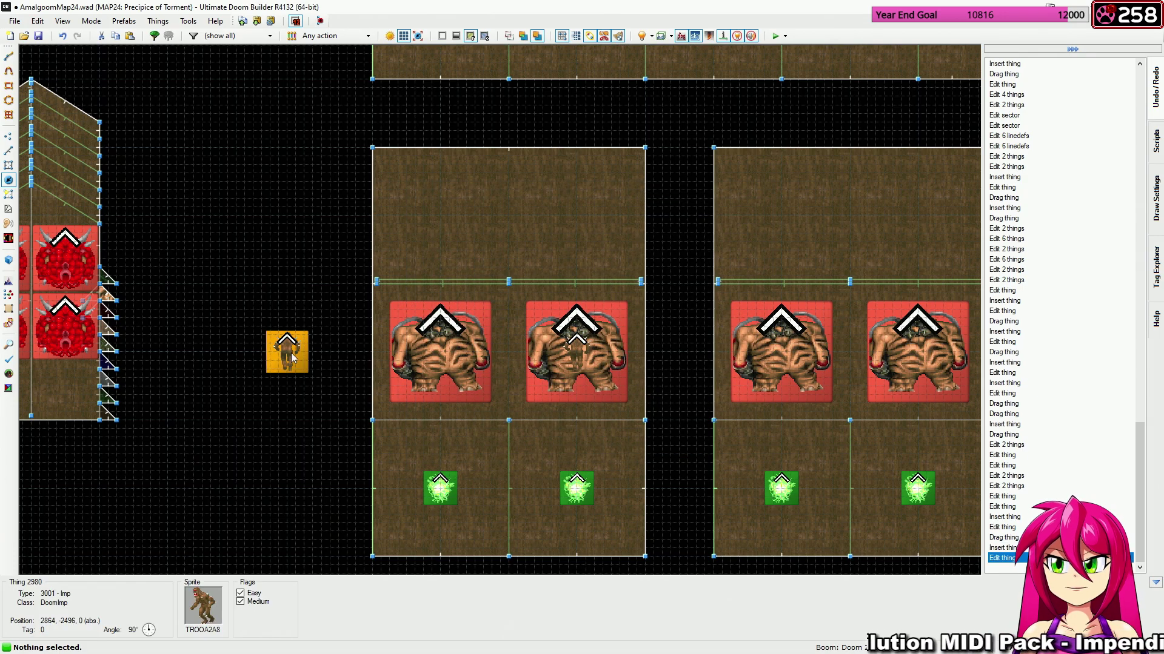
drag(289, 360, 445, 359)
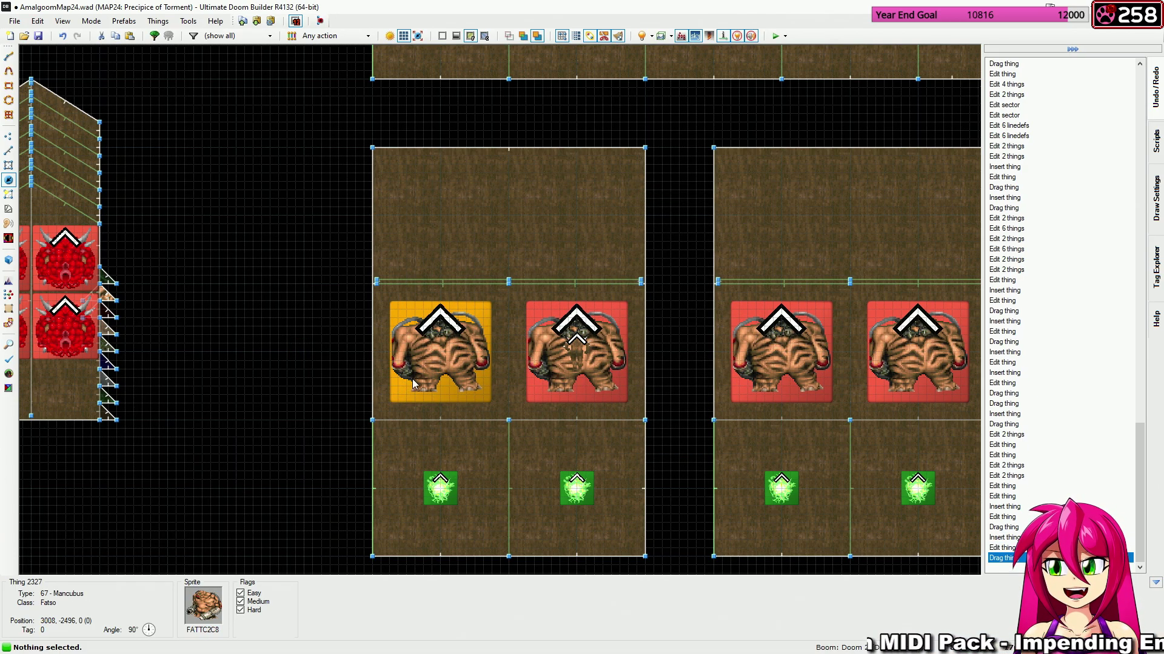
Edit the western Mancubus's difficulty flags and check the flags of the Imp placed on it.
right_click(412, 379)
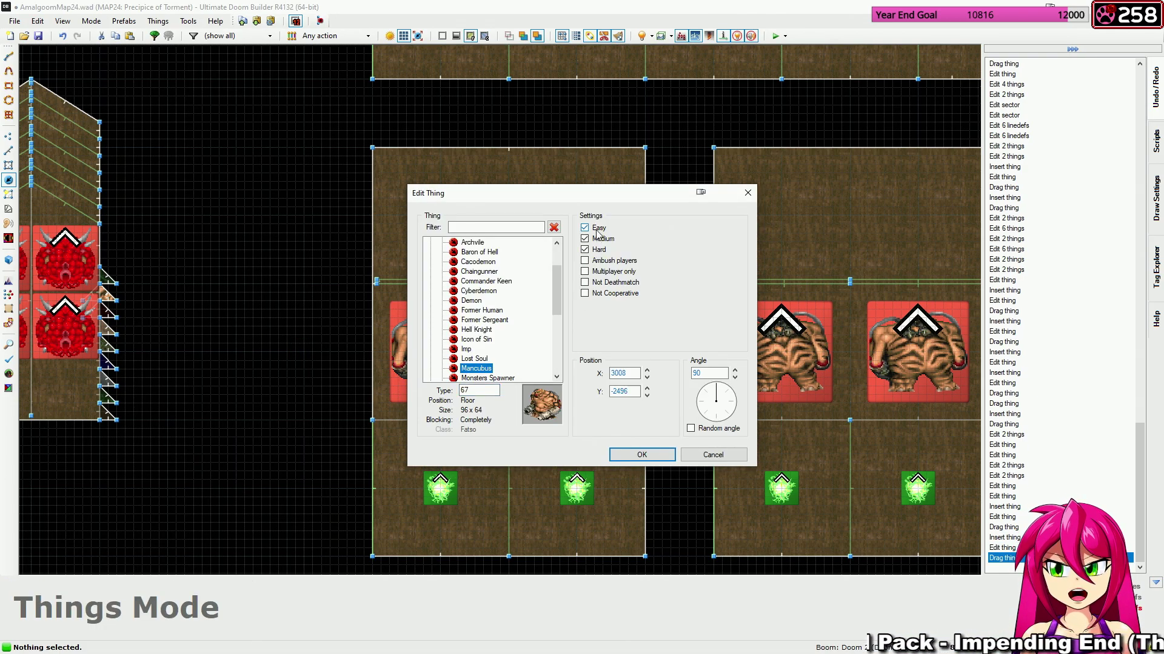
click(627, 453)
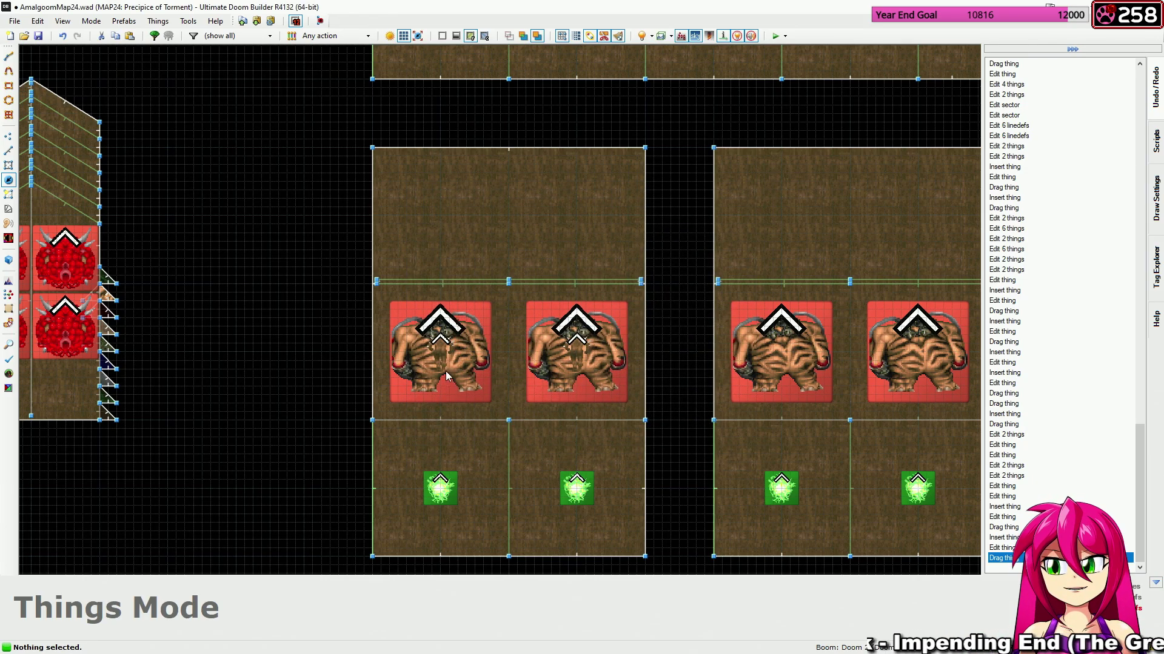
right_click(437, 353)
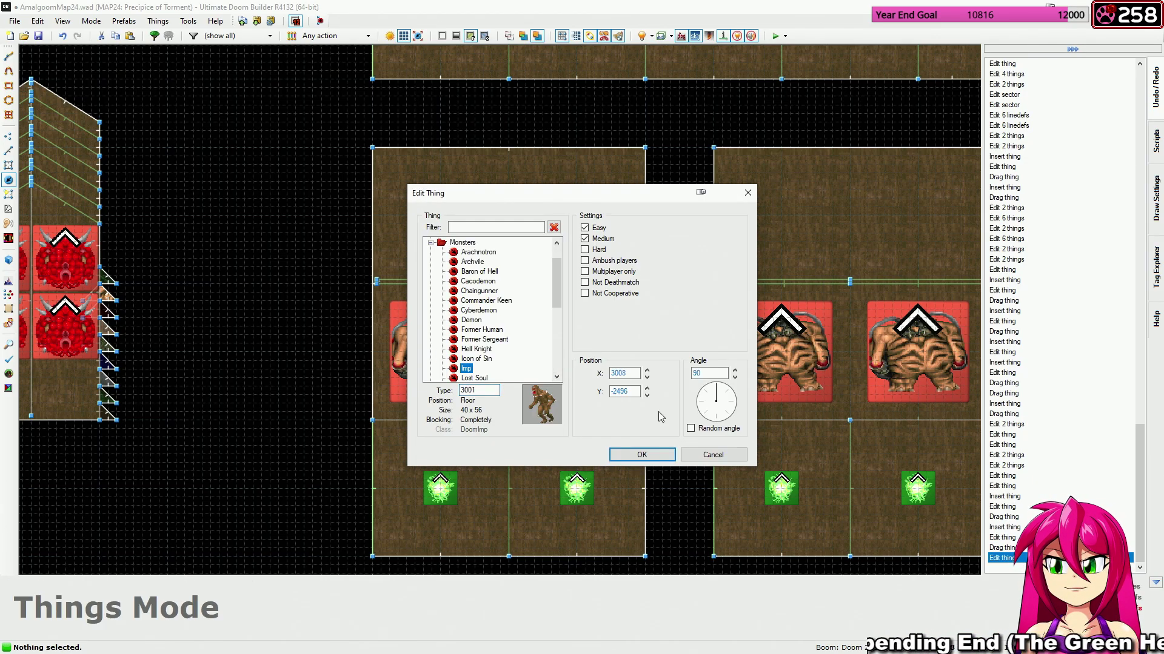
click(713, 455)
Trace the monster teleport line from the brown ledge in the map's northeastern green area to its closet.
scroll(467, 400, down, 5)
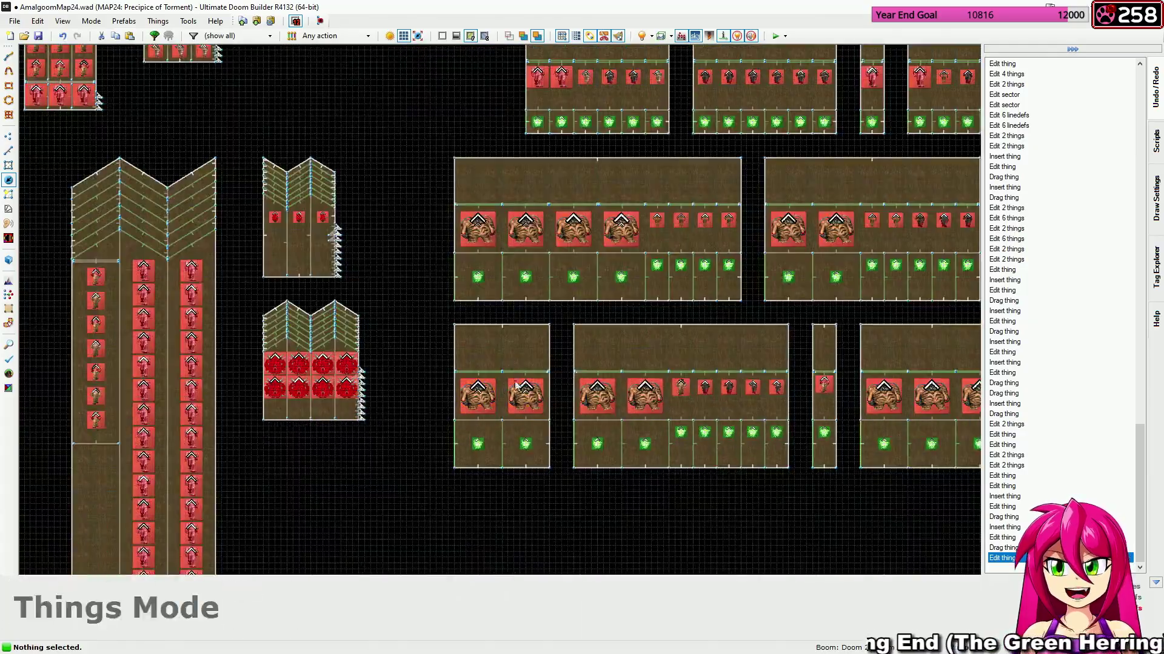
scroll(456, 399, up, 2)
scroll(456, 400, down, 6)
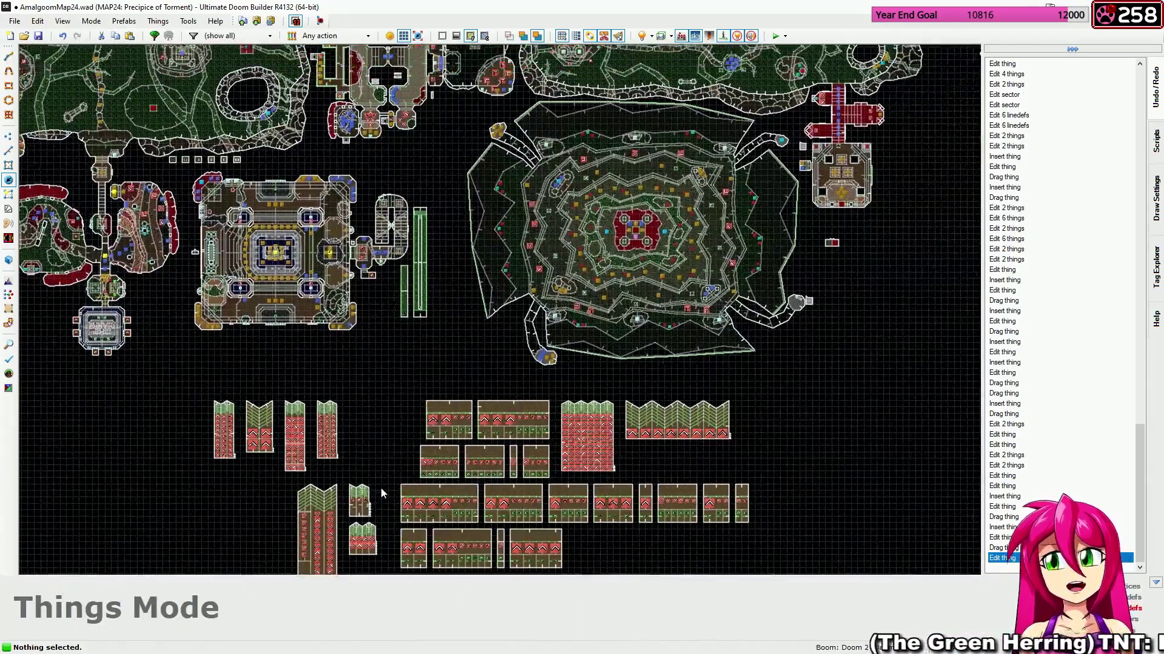
middle_drag(381, 489, 346, 497)
middle_drag(396, 428, 403, 326)
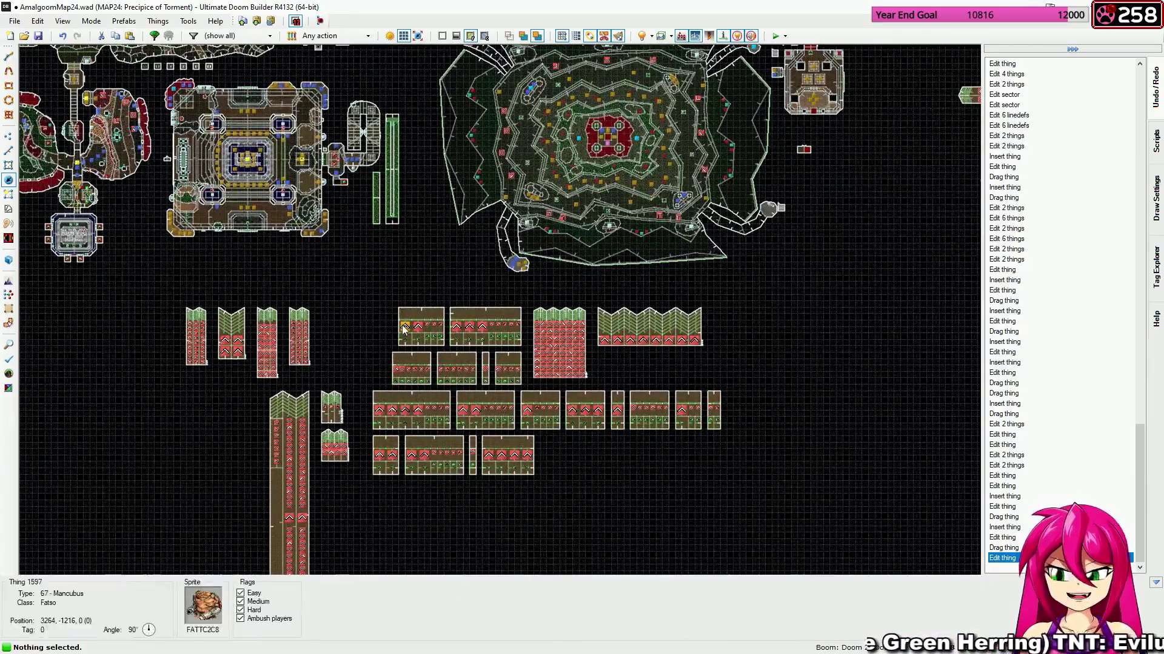
scroll(401, 297, down, 3)
scroll(401, 292, up, 5)
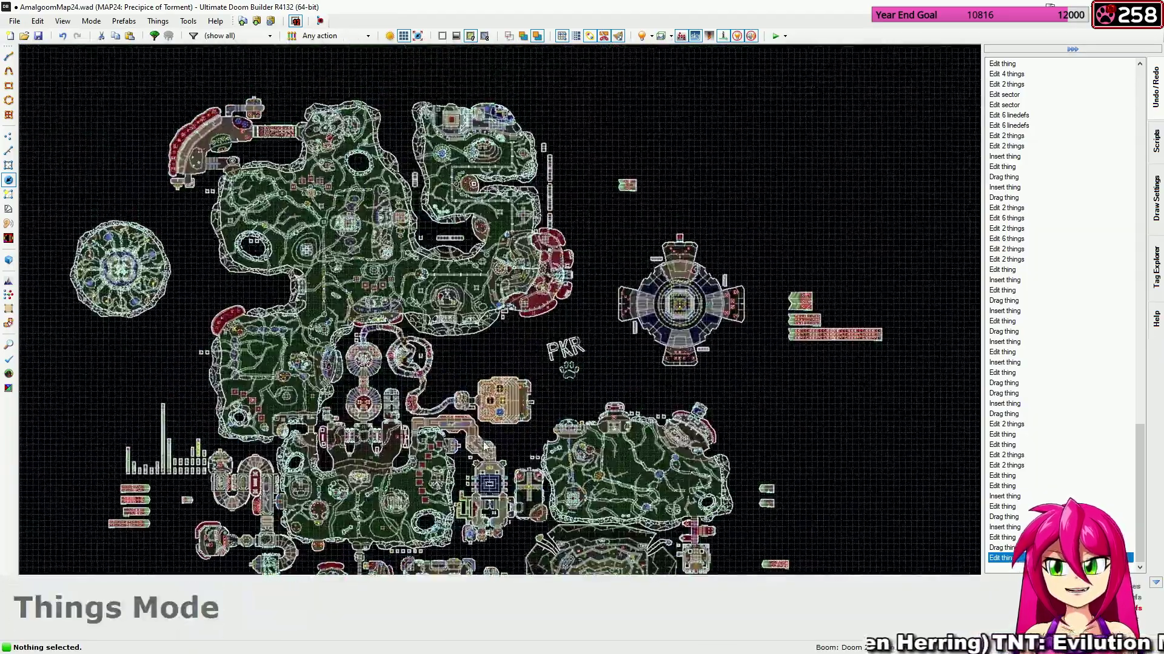
scroll(497, 307, up, 5)
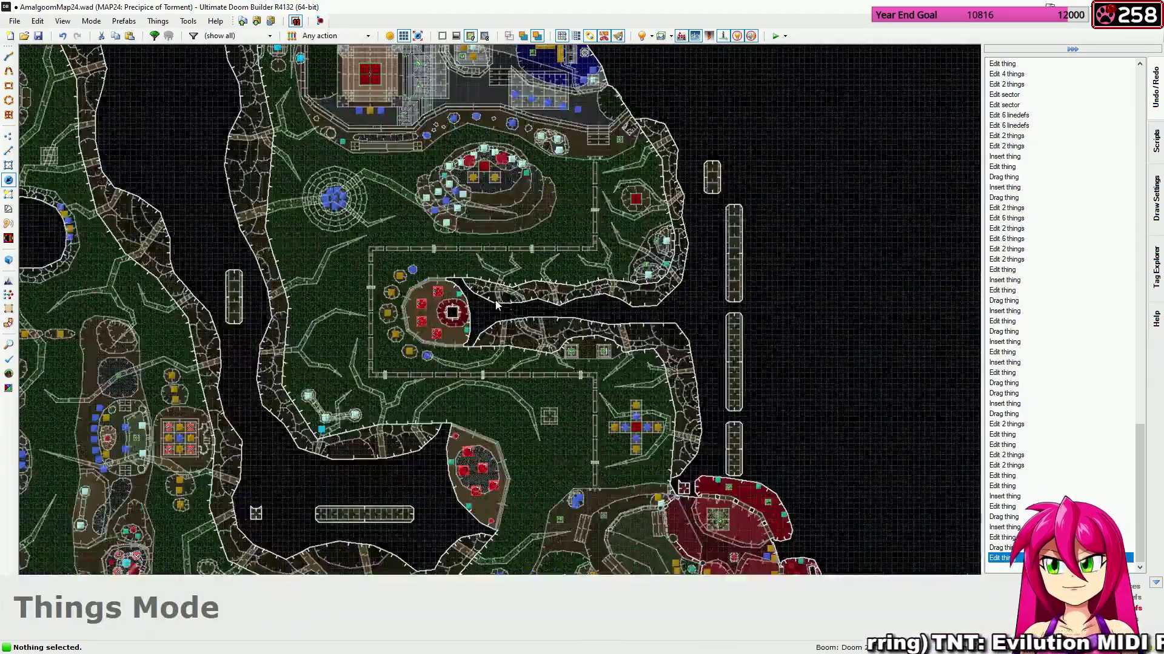
middle_drag(500, 306, 560, 409)
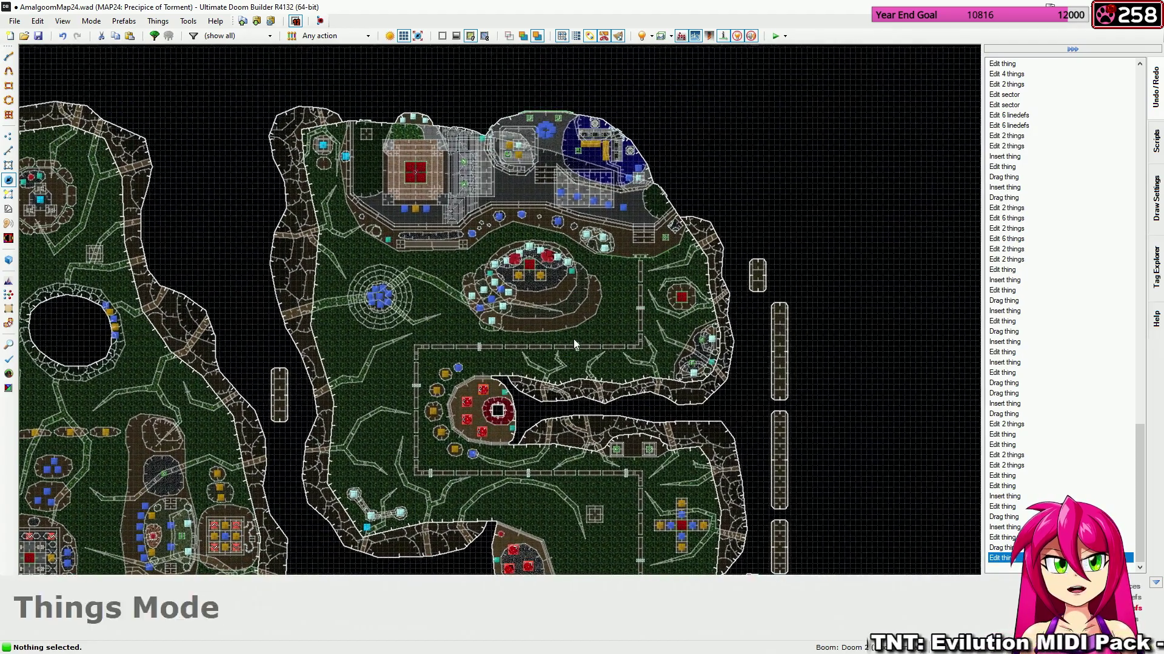
middle_drag(579, 342, 534, 367)
middle_drag(559, 290, 602, 238)
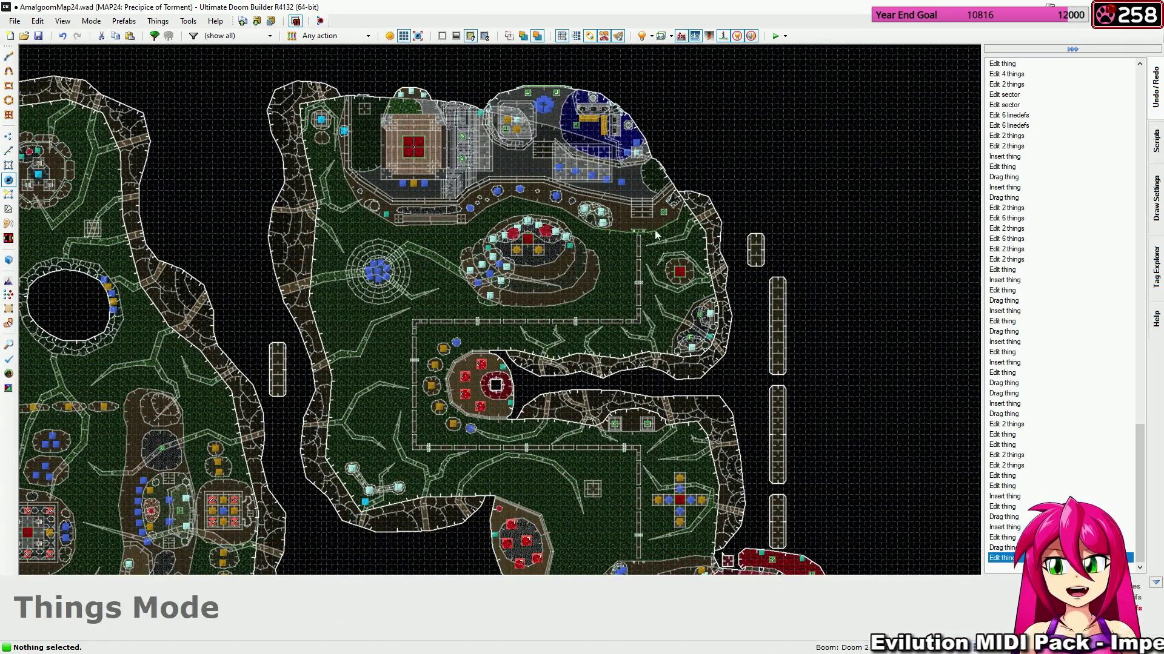
key(s)
scroll(664, 216, down, 8)
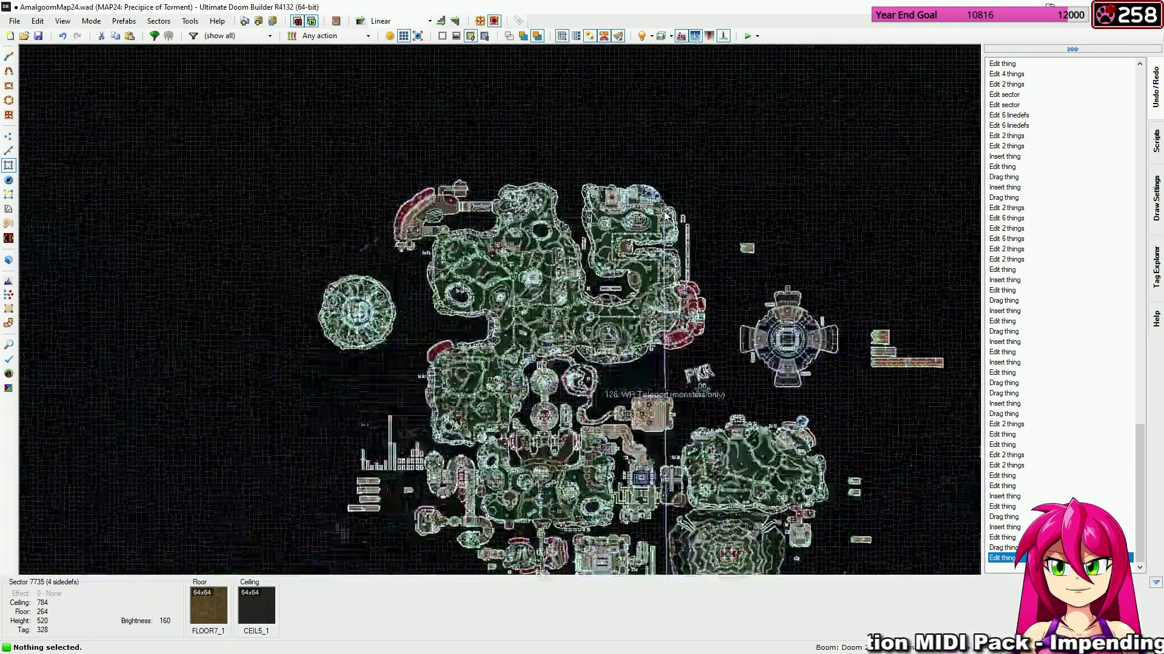
scroll(667, 215, up, 2)
scroll(666, 215, up, 6)
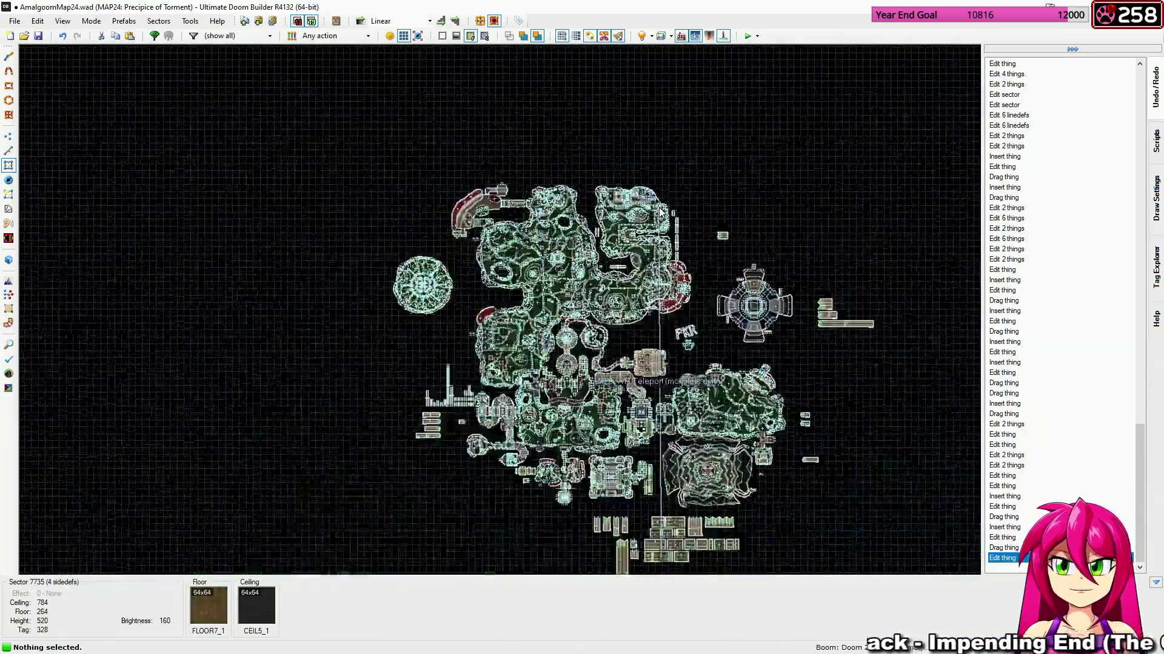
scroll(661, 211, down, 1)
scroll(667, 482, up, 5)
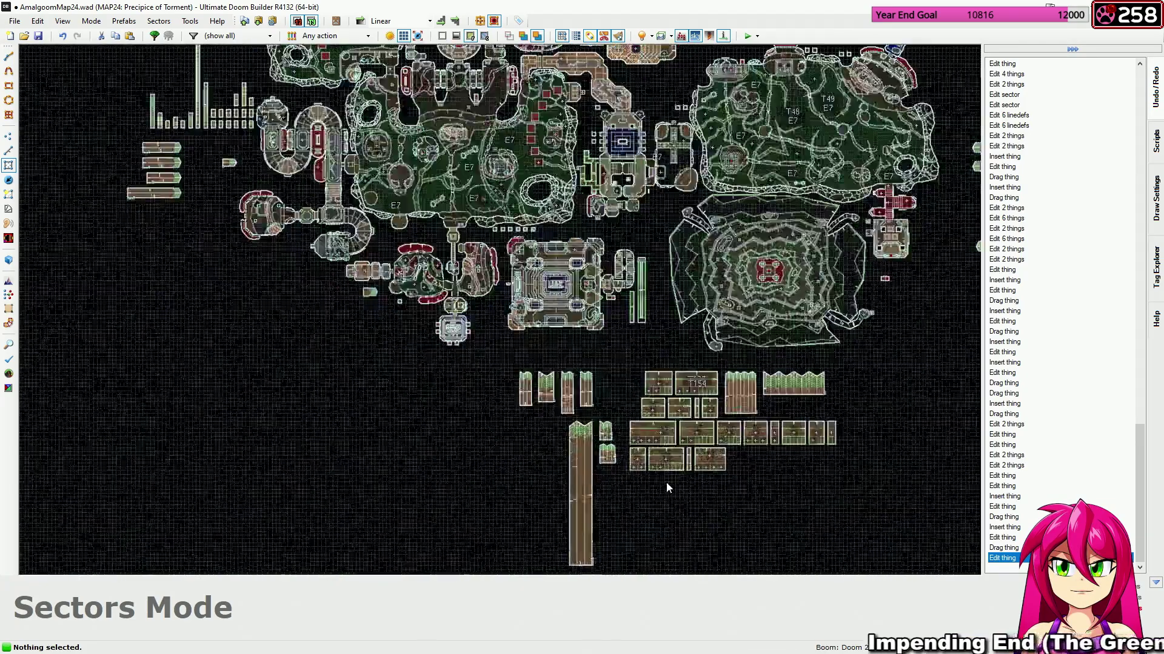
scroll(666, 482, up, 1)
Add an Easy-only Demon facing 90° in the seven-cell closet, north of the tan monster beside the Mancubi.
key(t)
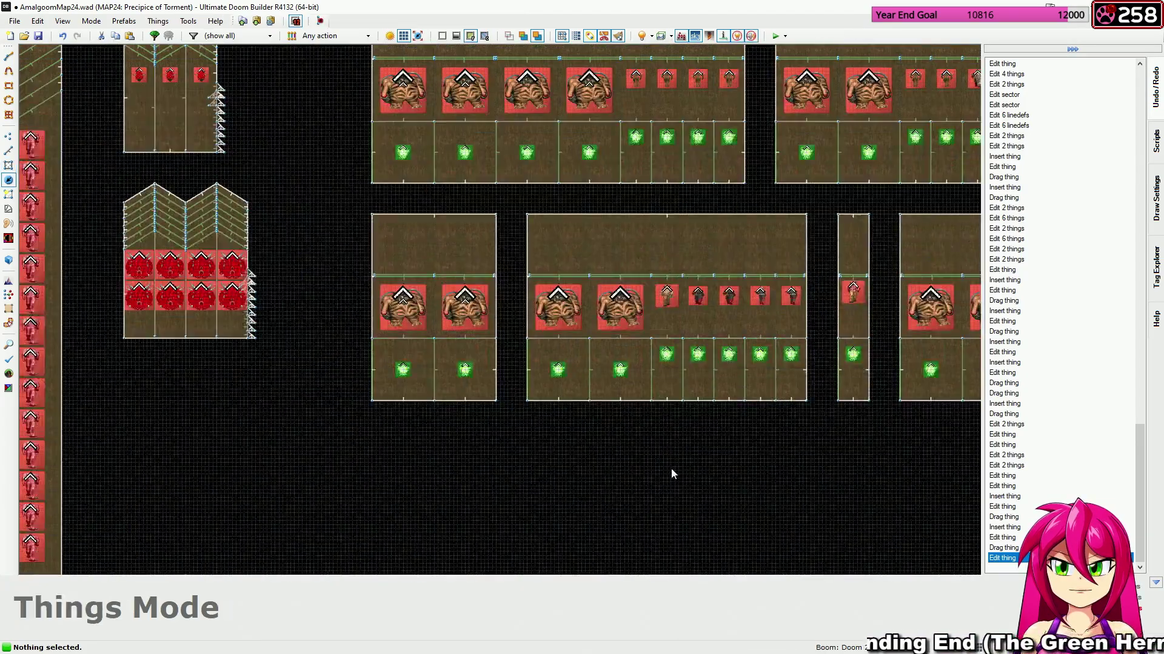
scroll(681, 460, up, 4)
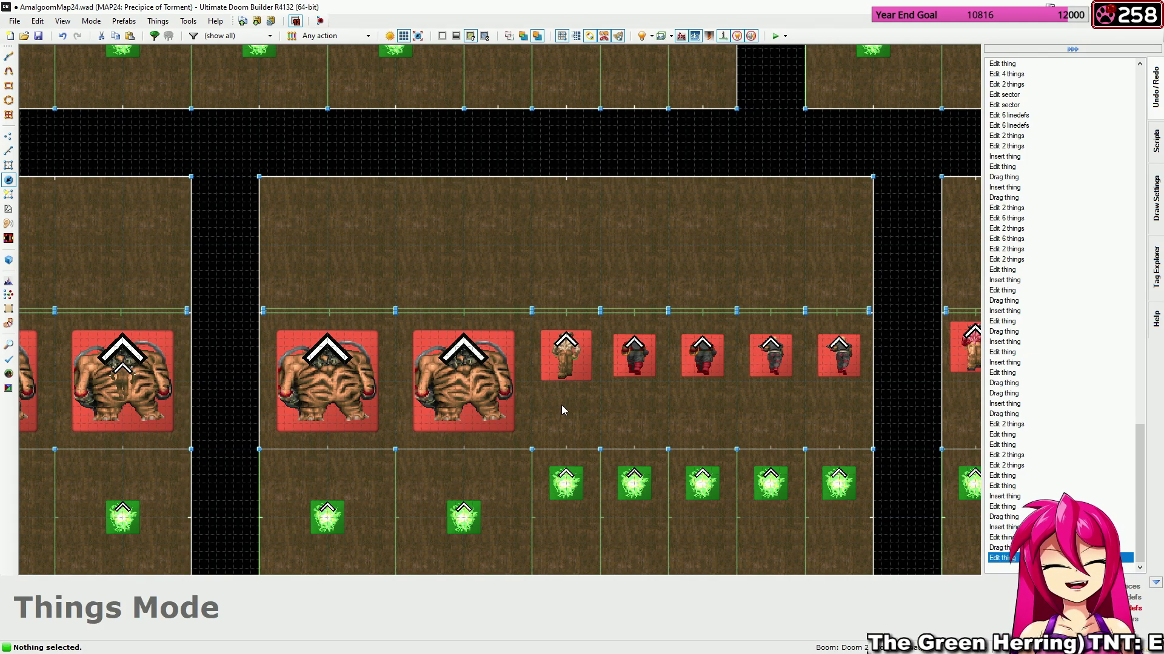
right_click(579, 260)
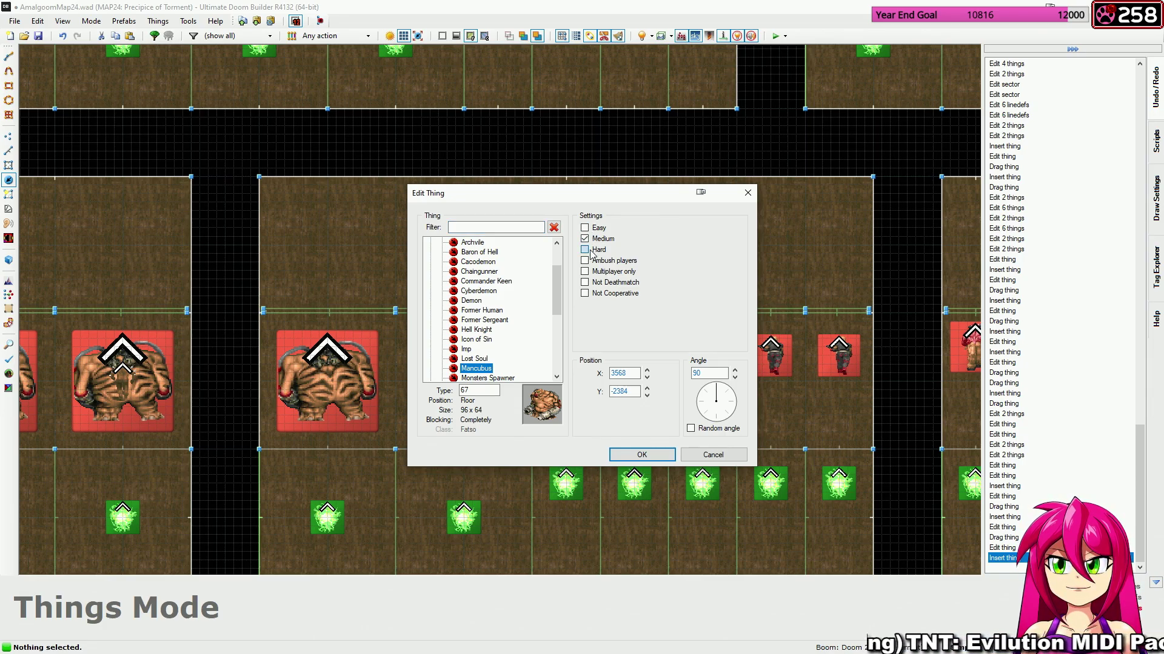
click(592, 239)
click(592, 249)
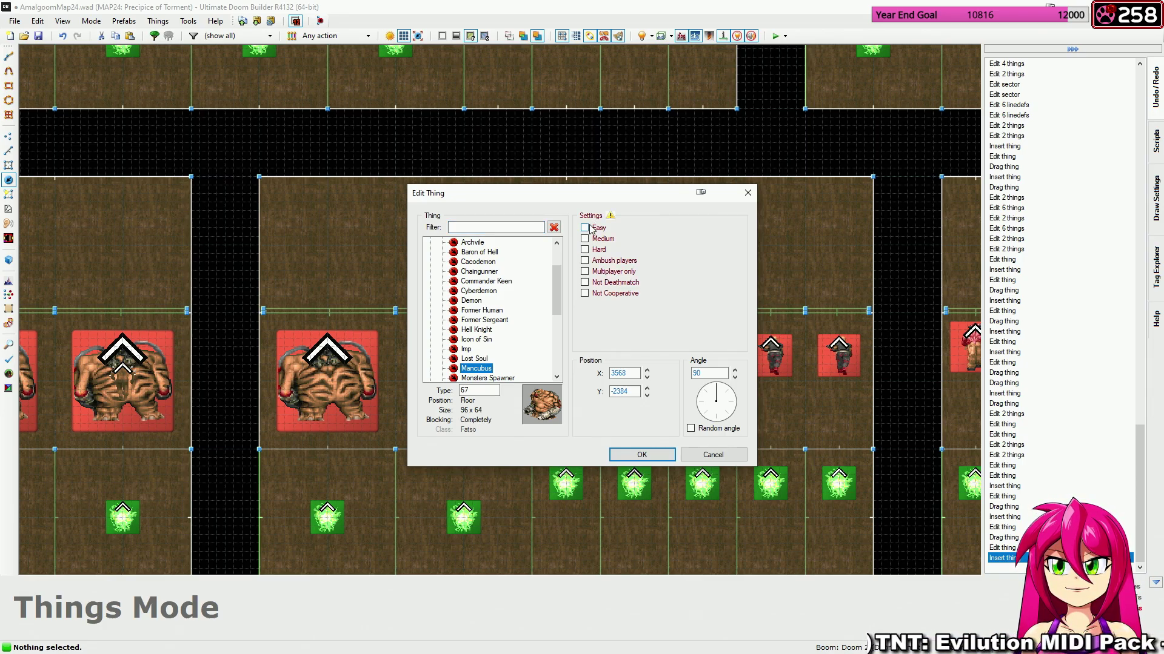
click(479, 301)
click(639, 455)
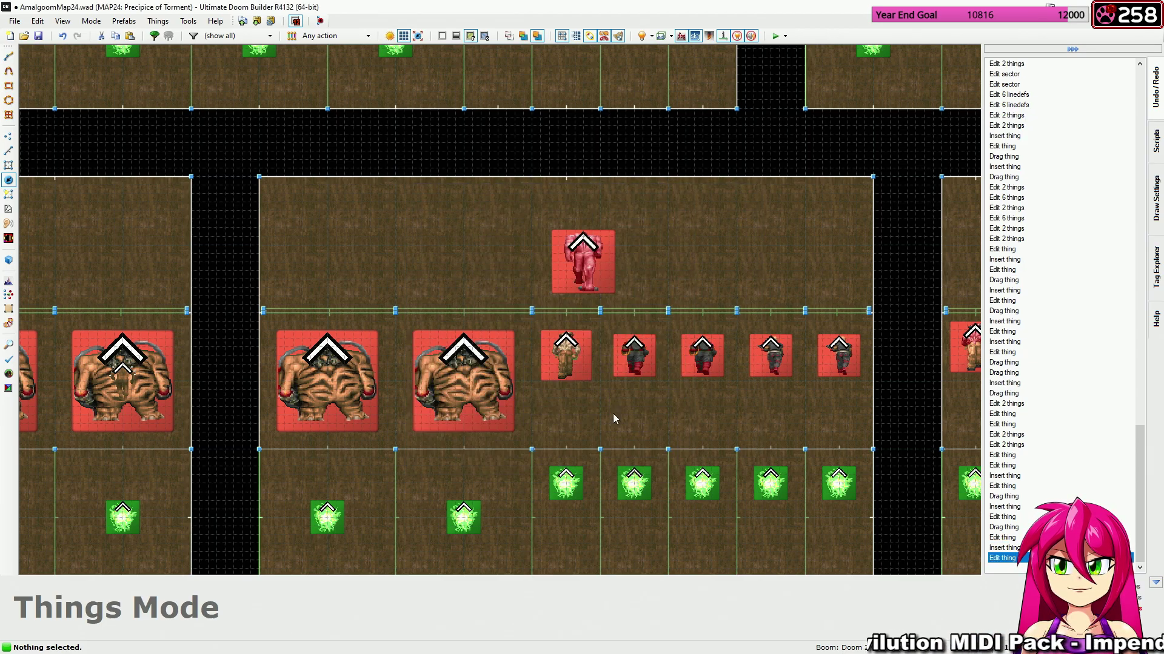
Edit the difficulty flags of the tan monster between the Mancubi and Chaingunners, and place the Demon on it.
right_click(568, 360)
click(641, 455)
drag(588, 269, 570, 366)
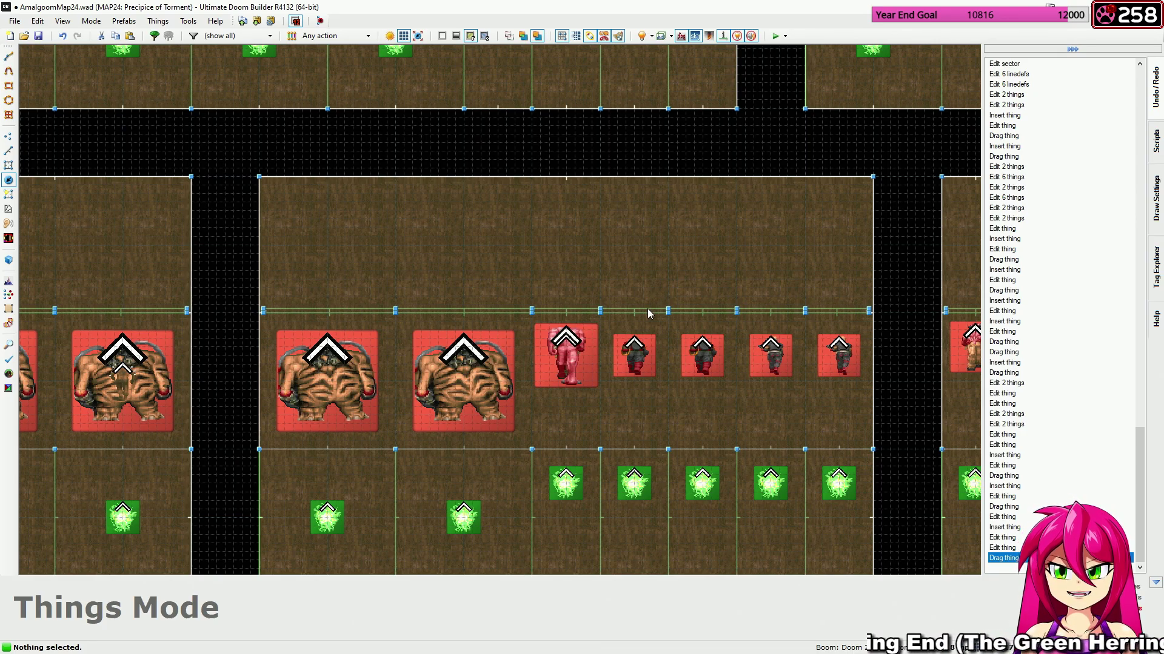
Restrict the two Chaingunners immediately east of the Demon to the Hard difficulty.
drag(619, 319, 718, 398)
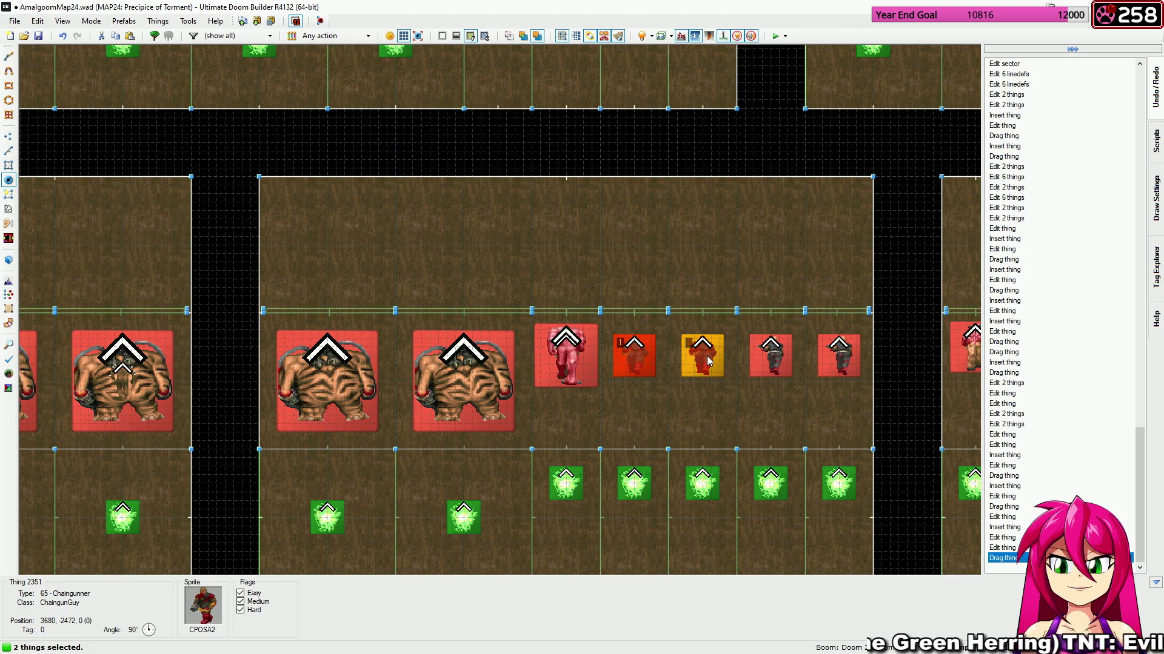
right_click(707, 362)
click(603, 239)
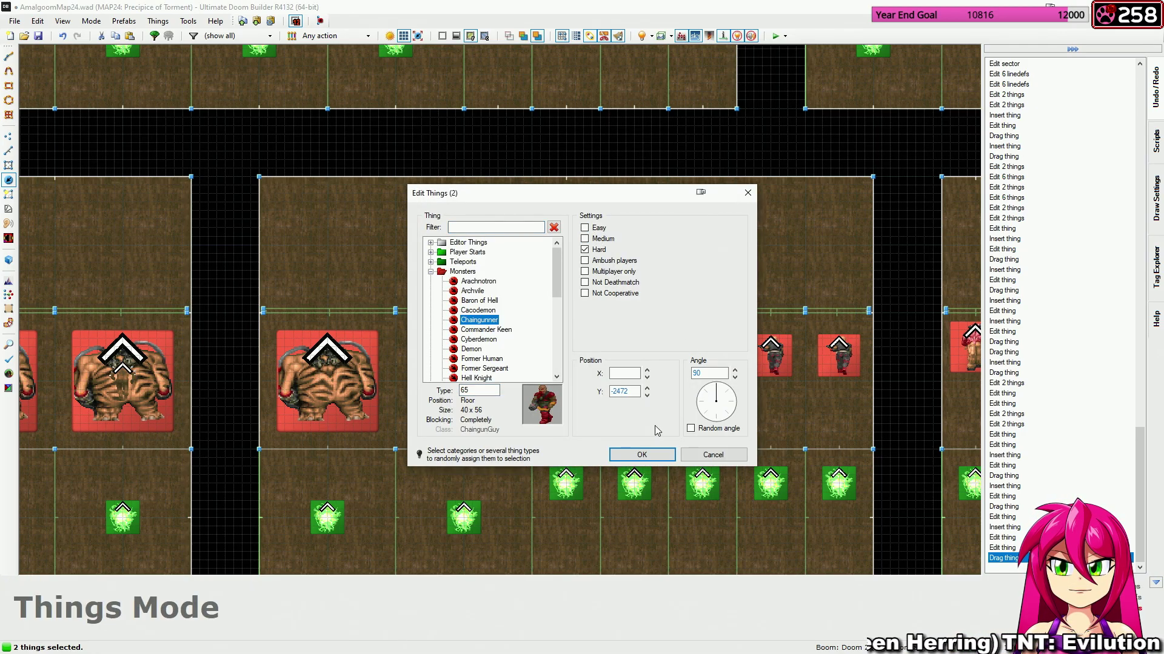
click(639, 455)
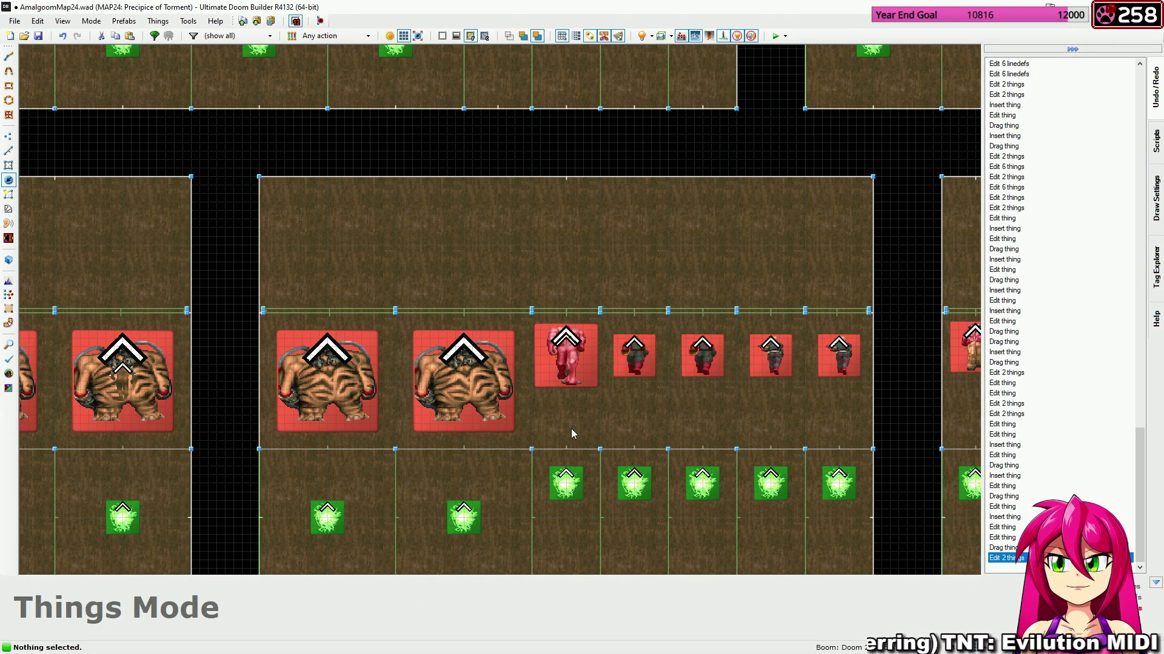
Edit the difficulty flags of the eastern Mancubus in the seven-cell closet.
middle_drag(519, 422, 628, 411)
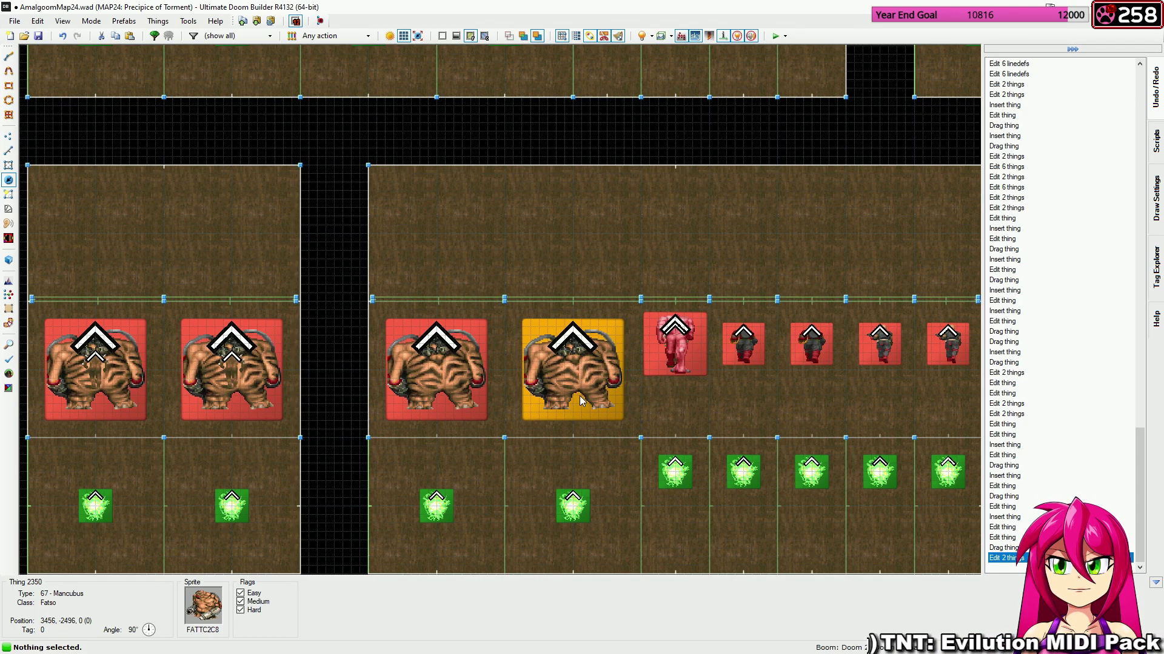
right_click(580, 400)
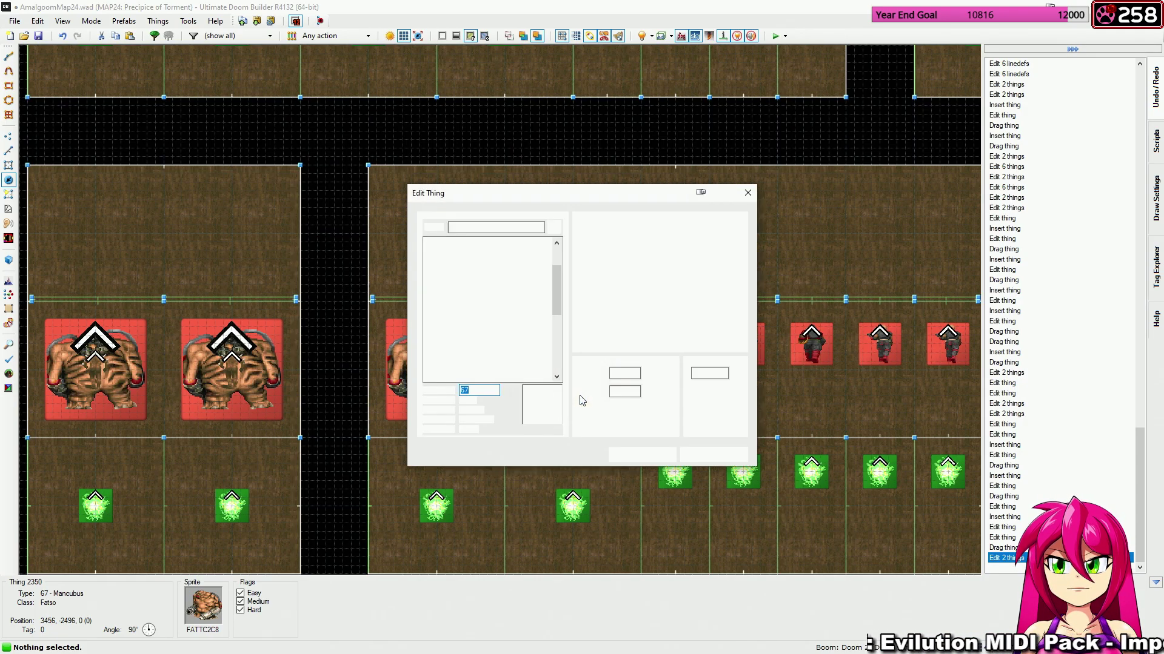
click(642, 455)
Save the map.
scroll(649, 333, down, 6)
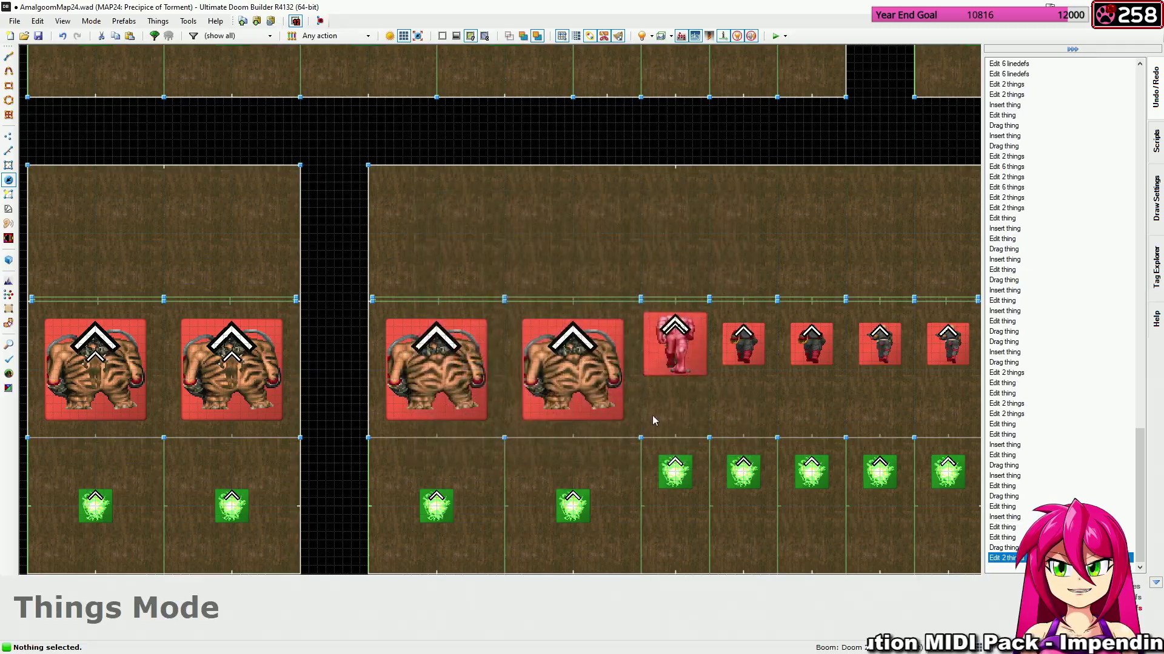
scroll(518, 434, up, 2)
scroll(518, 434, down, 7)
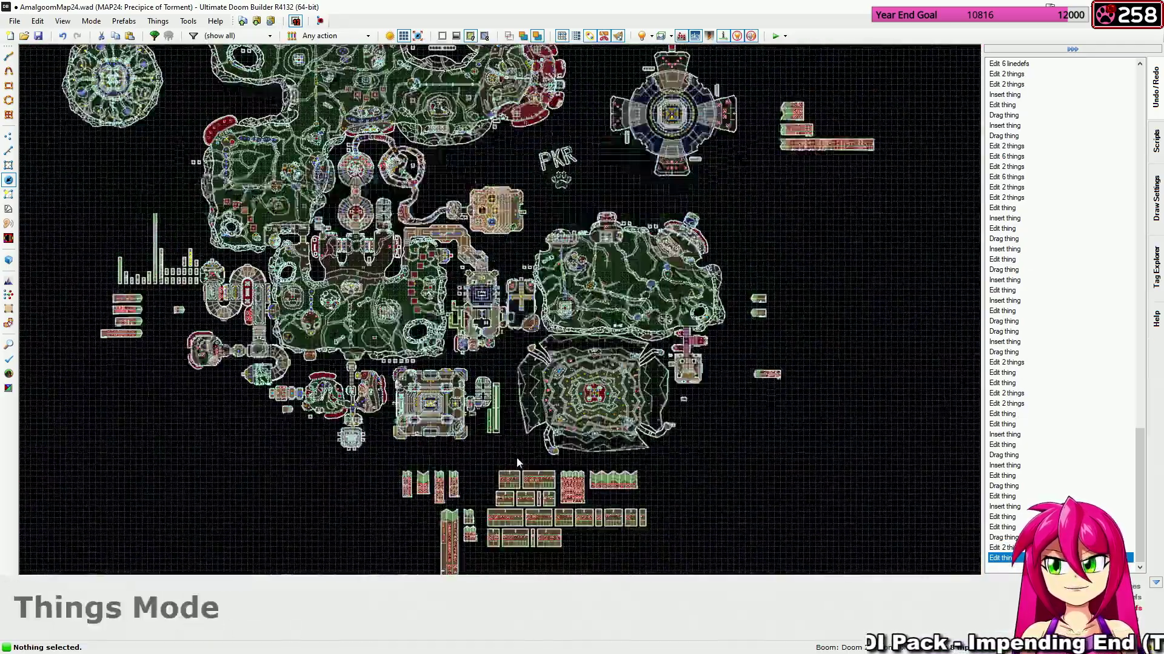
middle_drag(519, 463, 509, 512)
middle_drag(463, 224, 516, 401)
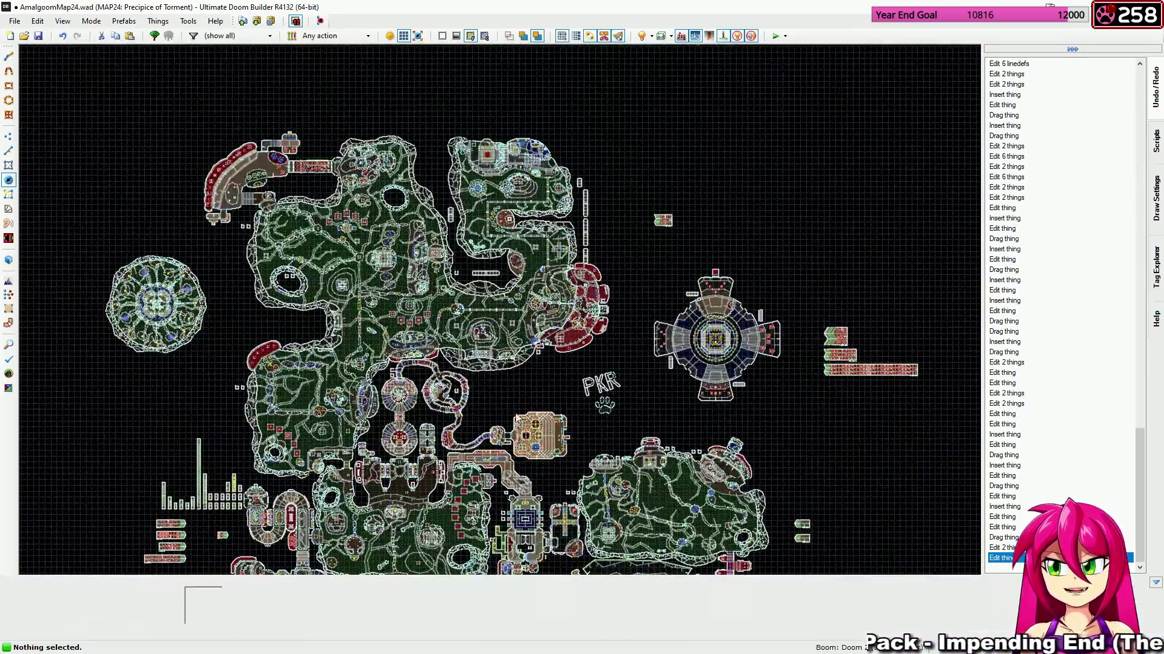
click(39, 35)
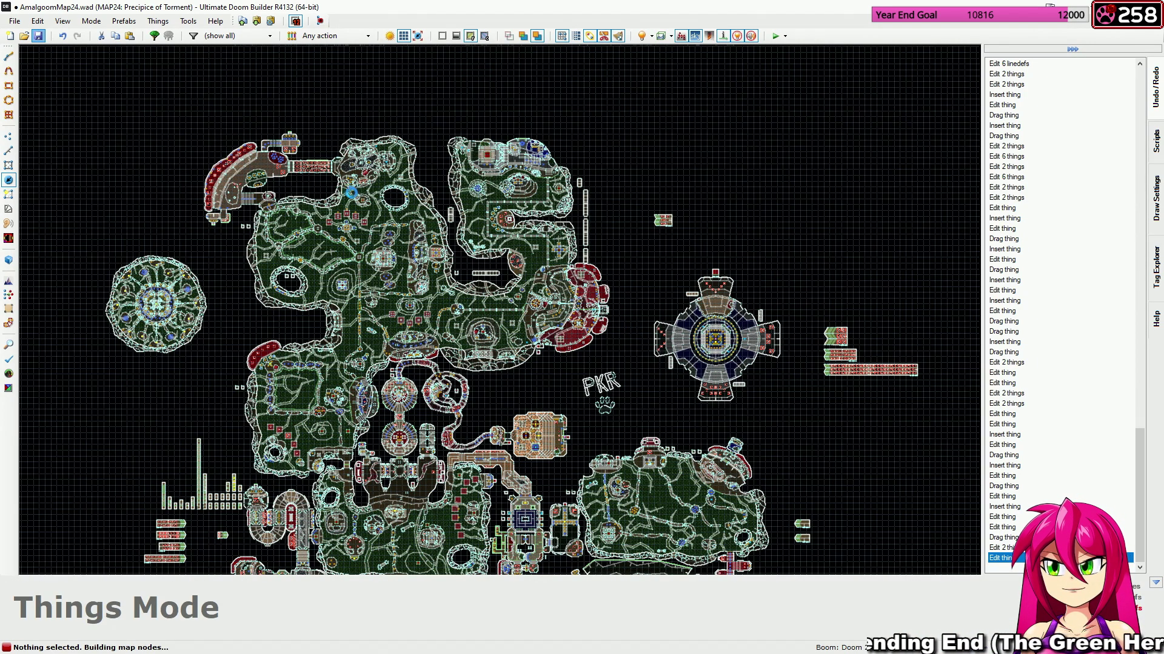
Edit the difficulty flags of the west-facing Chaingunner east of the altar with four candle pedestals.
middle_drag(659, 370, 550, 366)
middle_drag(655, 412, 643, 273)
scroll(494, 409, up, 10)
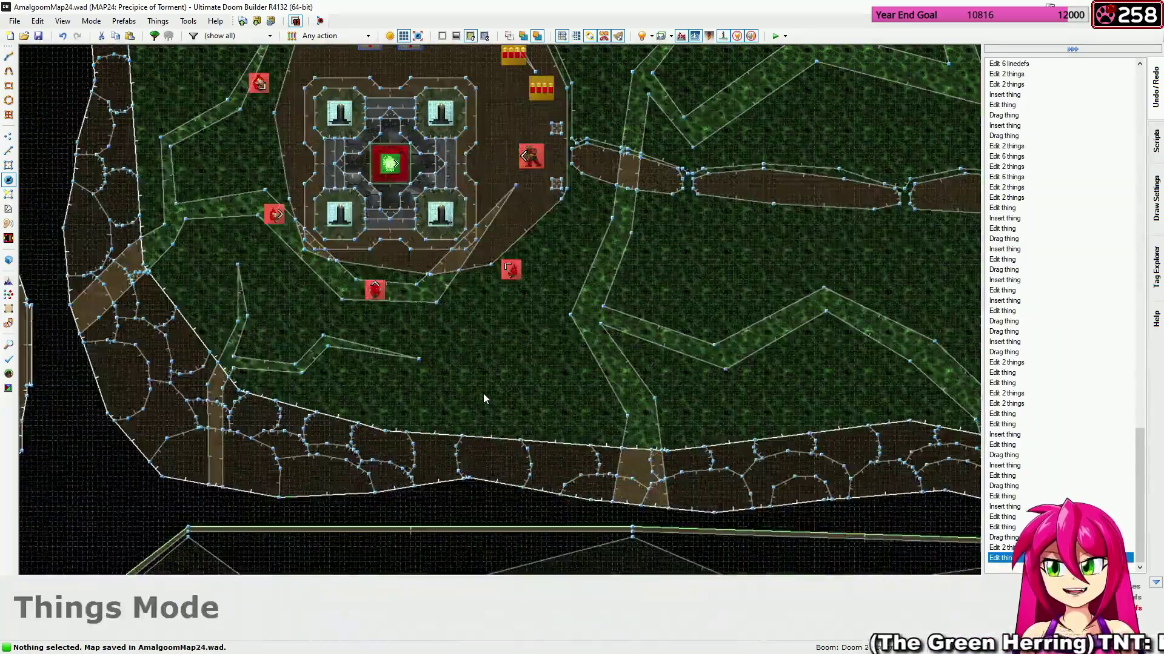
middle_drag(522, 184, 619, 271)
scroll(619, 267, up, 3)
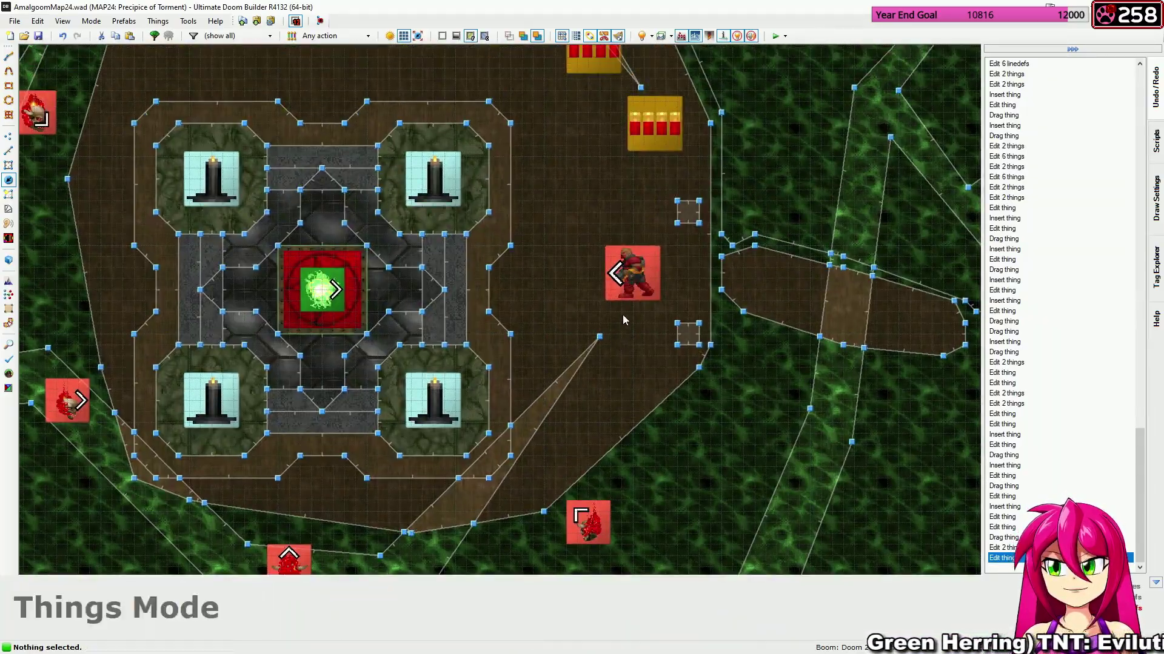
right_click(631, 282)
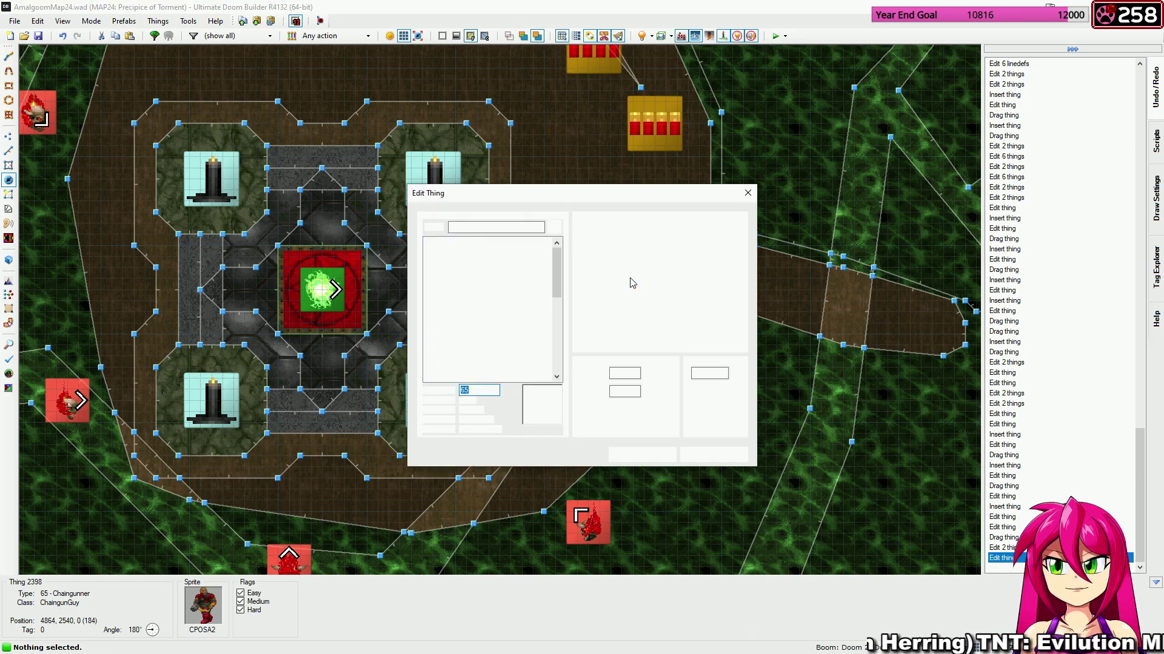
click(641, 454)
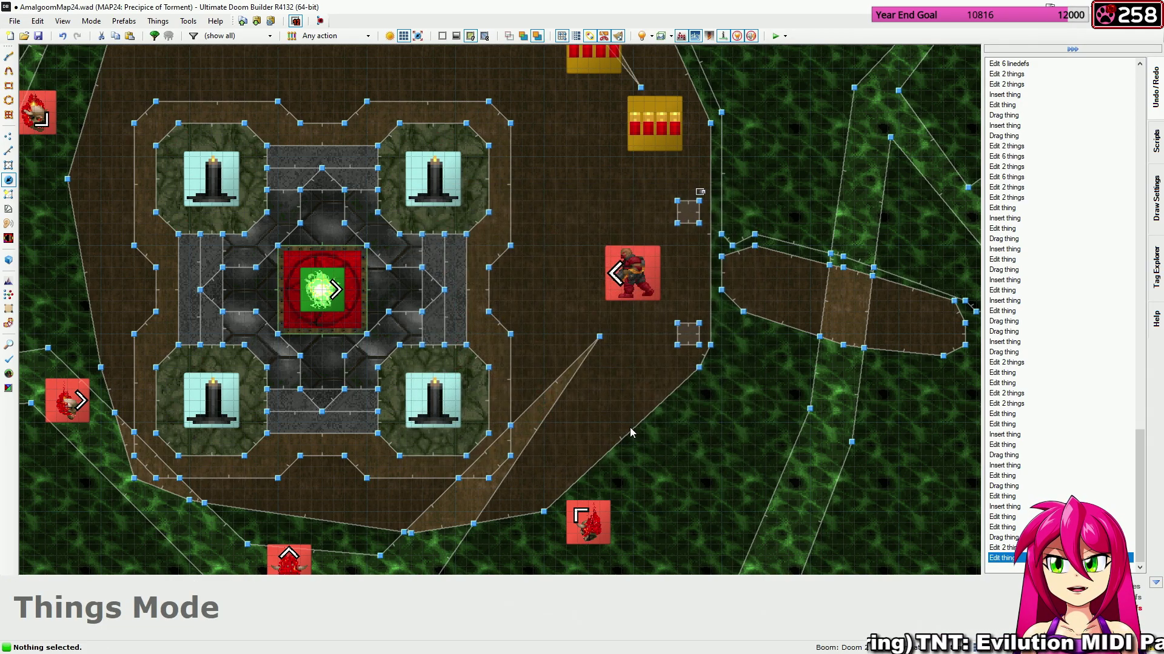
Add an Easy-only Former Sergeant as a substitute and place it on the Chaingunner east of the candle altar.
right_click(568, 306)
right_click(568, 306)
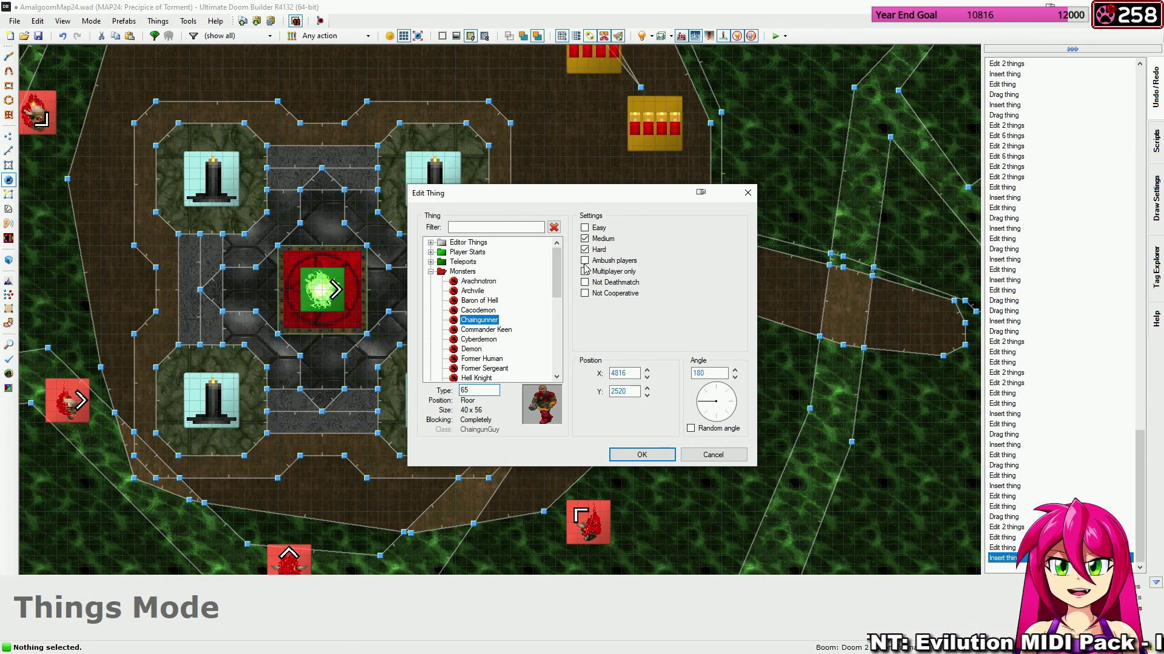
click(585, 228)
click(584, 239)
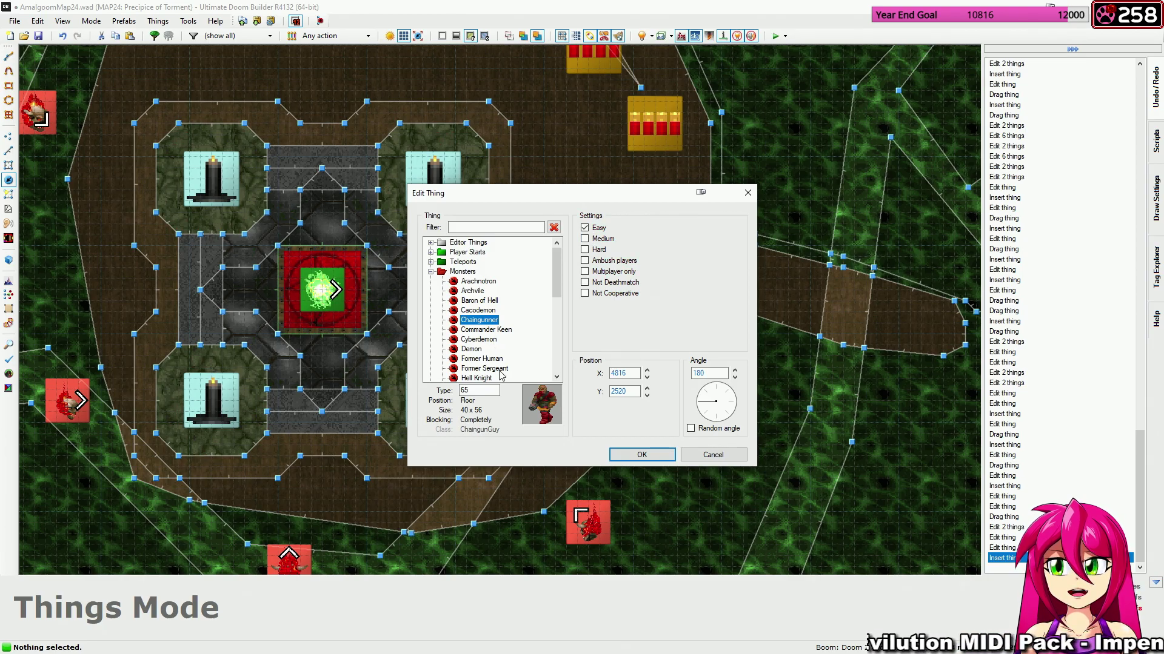
click(642, 454)
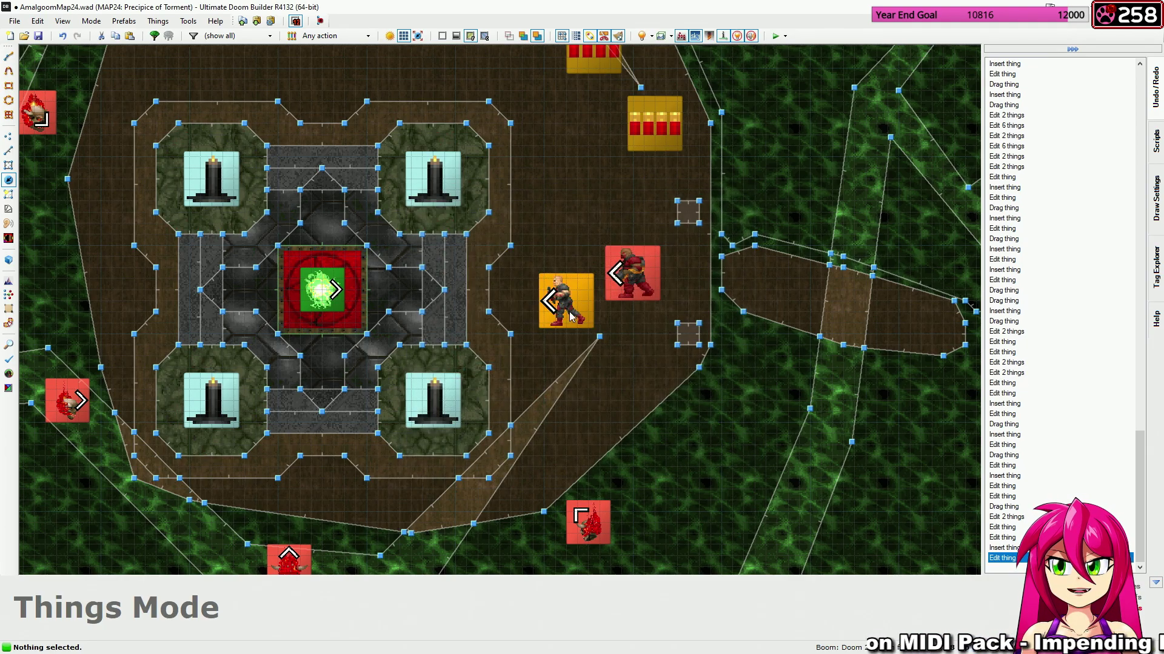
drag(570, 315, 637, 298)
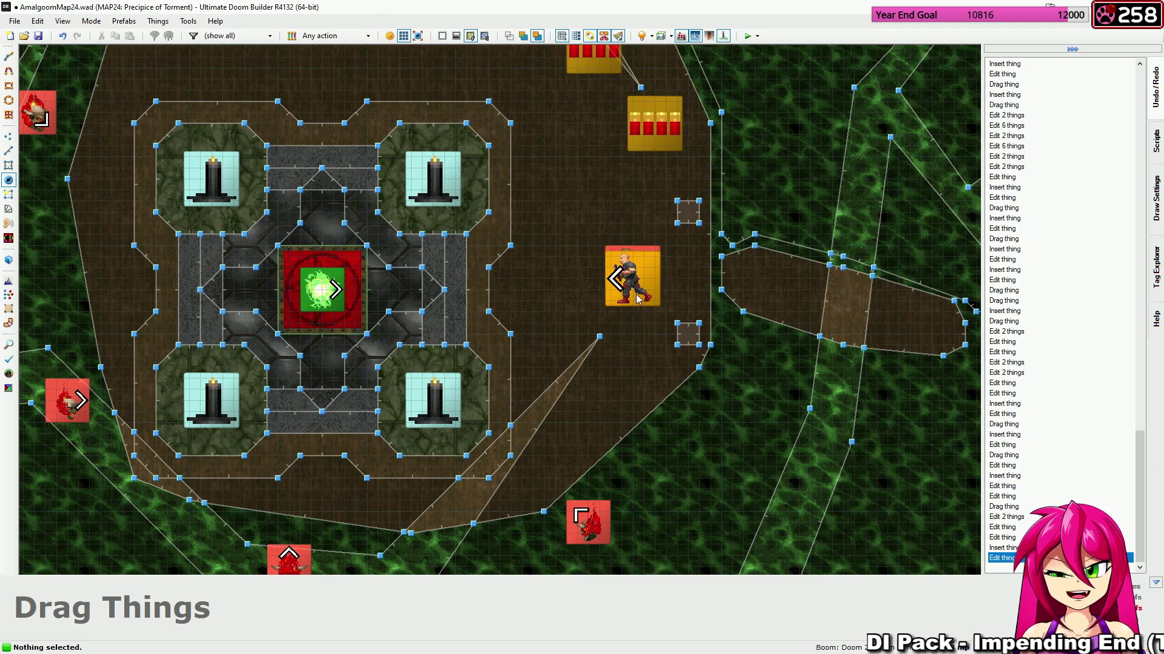
right_drag(639, 299, 637, 294)
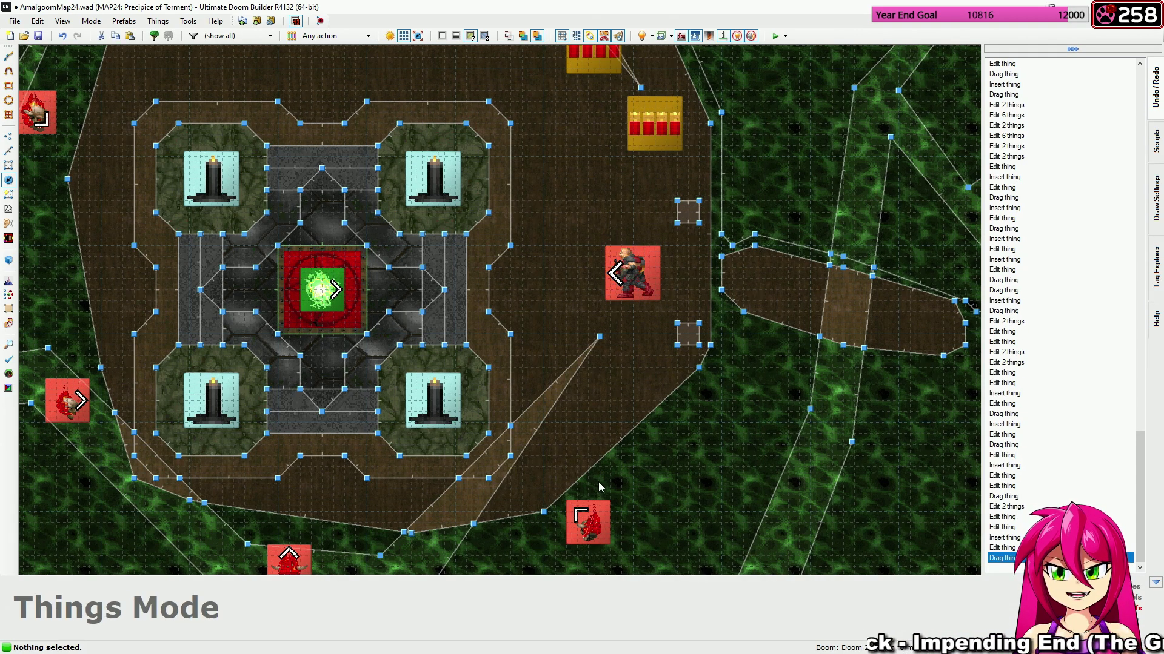
Clear the Medium difficulty flag on the Lost Souls directly south and northwest of the candle altar.
key(space)
scroll(693, 343, down, 5)
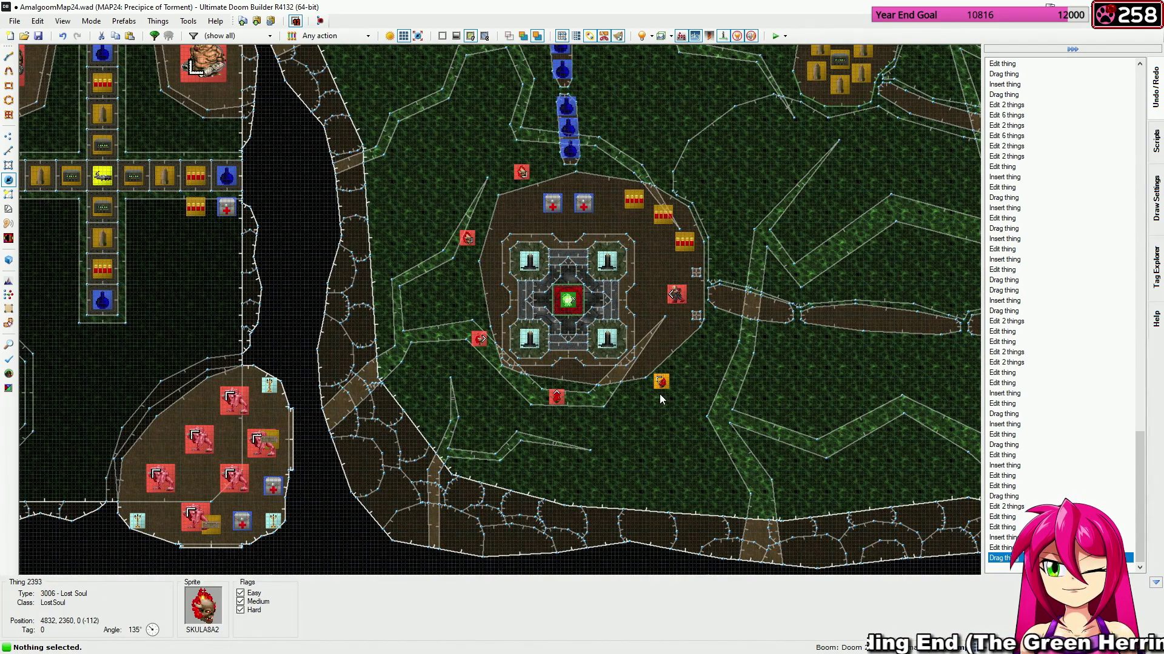
click(552, 400)
click(464, 242)
right_click(463, 245)
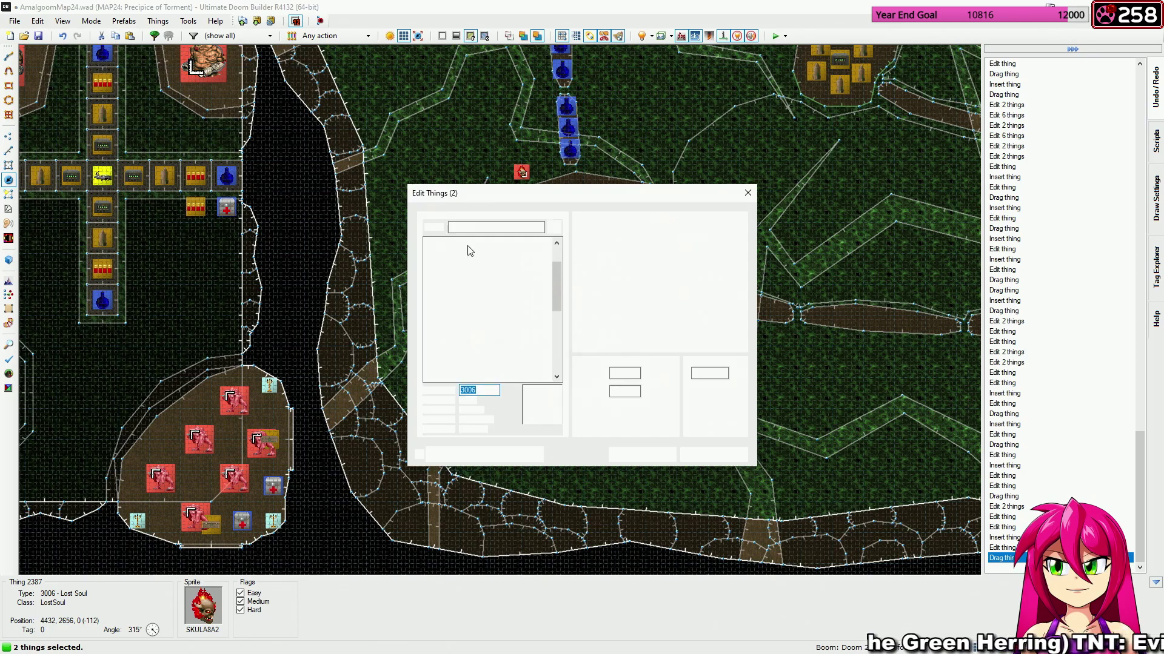
click(586, 239)
click(638, 455)
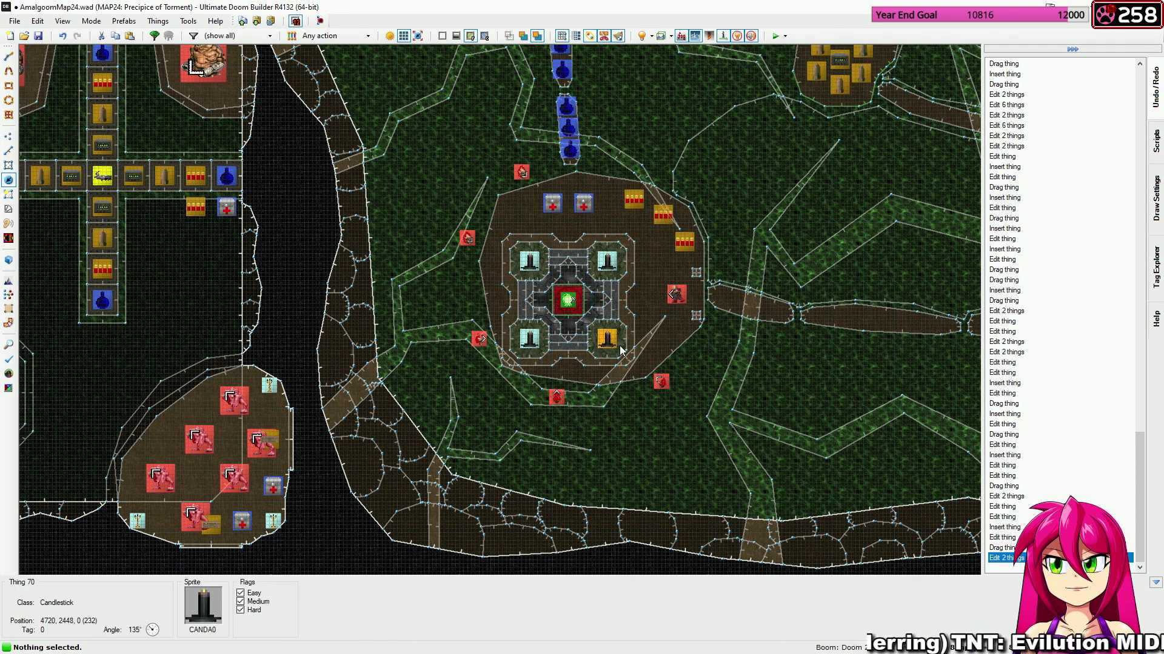
key(c)
Restrict the south-facing Mancubus north of the dark stone ammo platform to the Medium and Hard difficulties.
scroll(619, 342, down, 2)
middle_drag(823, 159, 451, 538)
scroll(483, 191, up, 5)
middle_drag(573, 210, 703, 260)
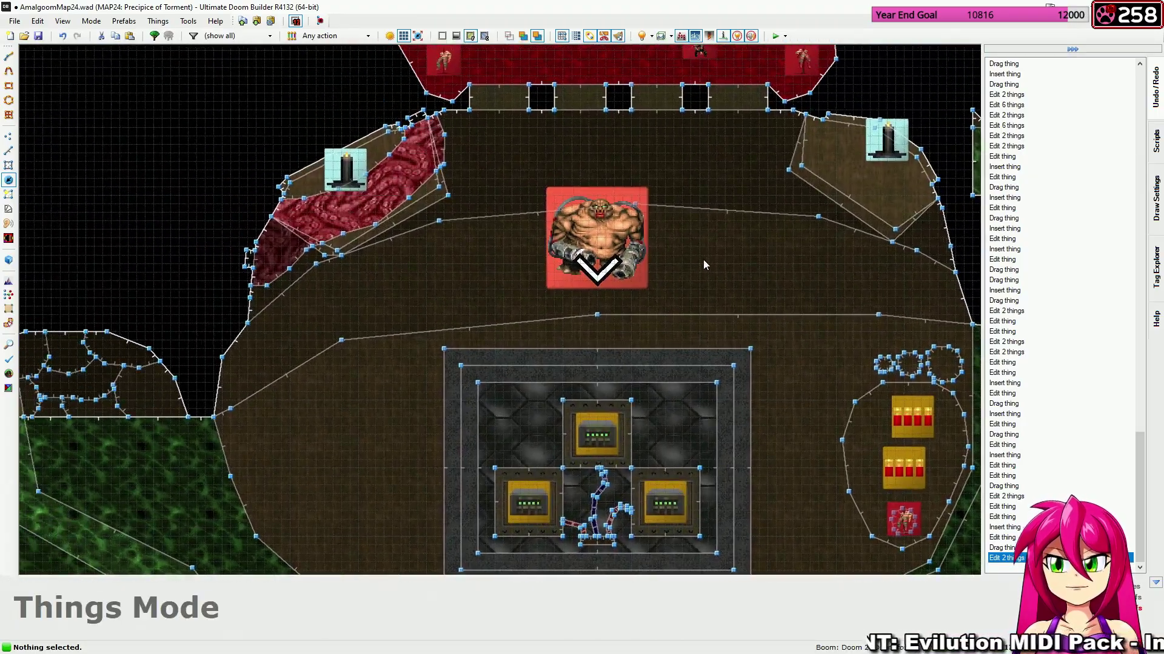
right_click(626, 245)
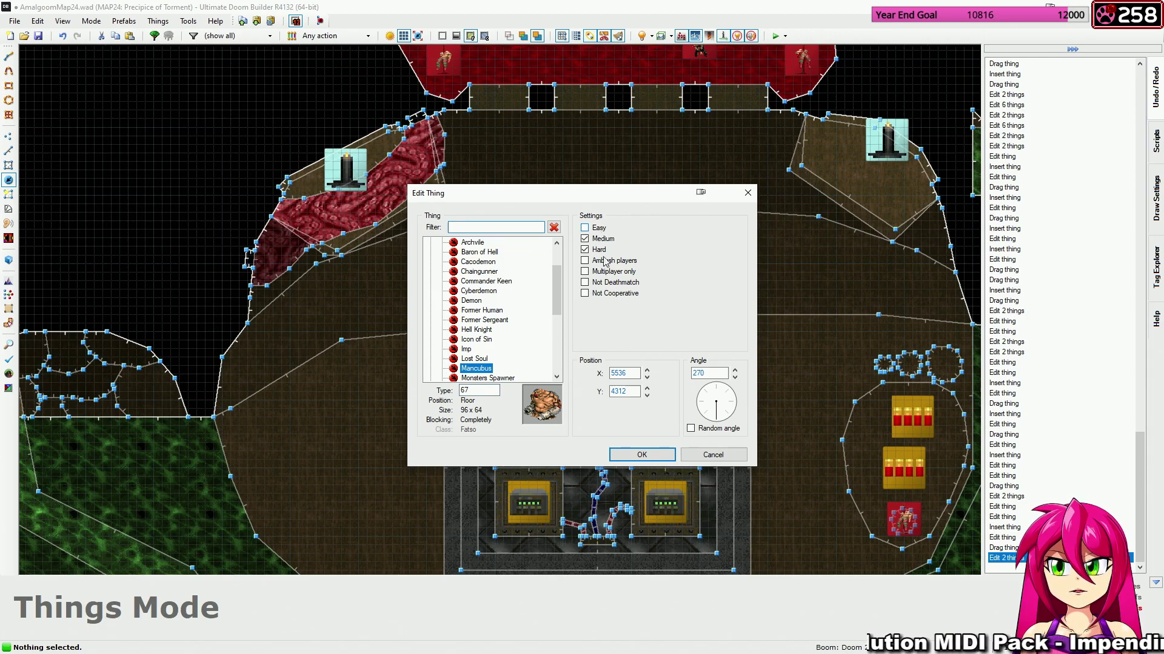
click(644, 454)
Insert an Imp as a substitute and place it on the Mancubus north of the ammo platform.
key(Insert)
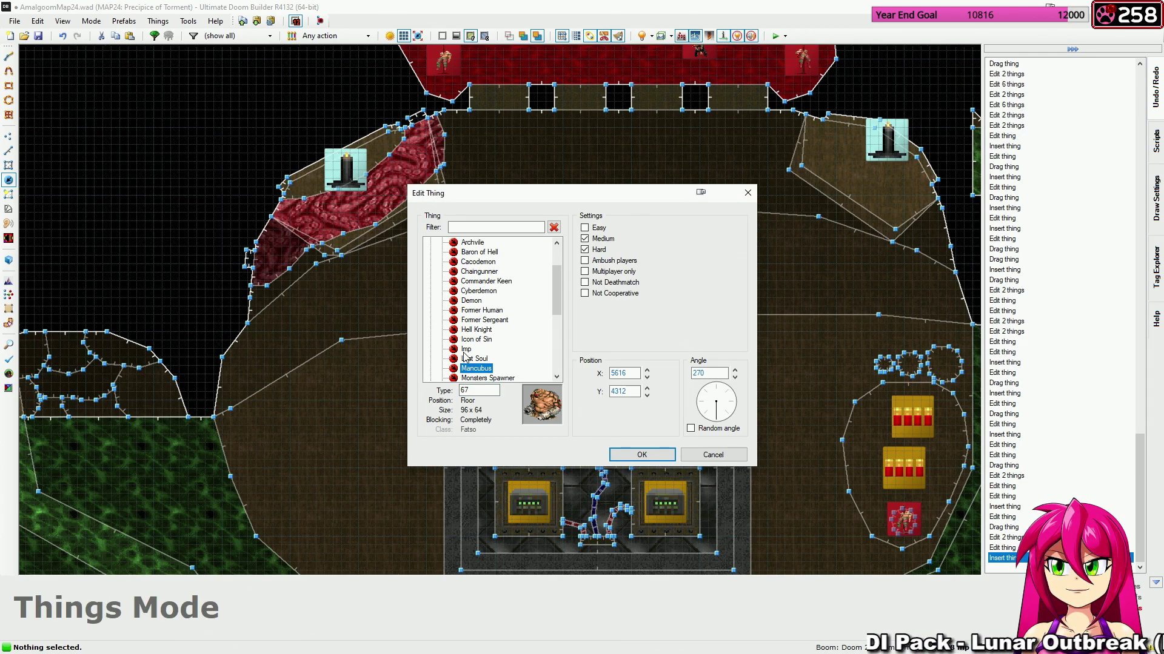
click(465, 349)
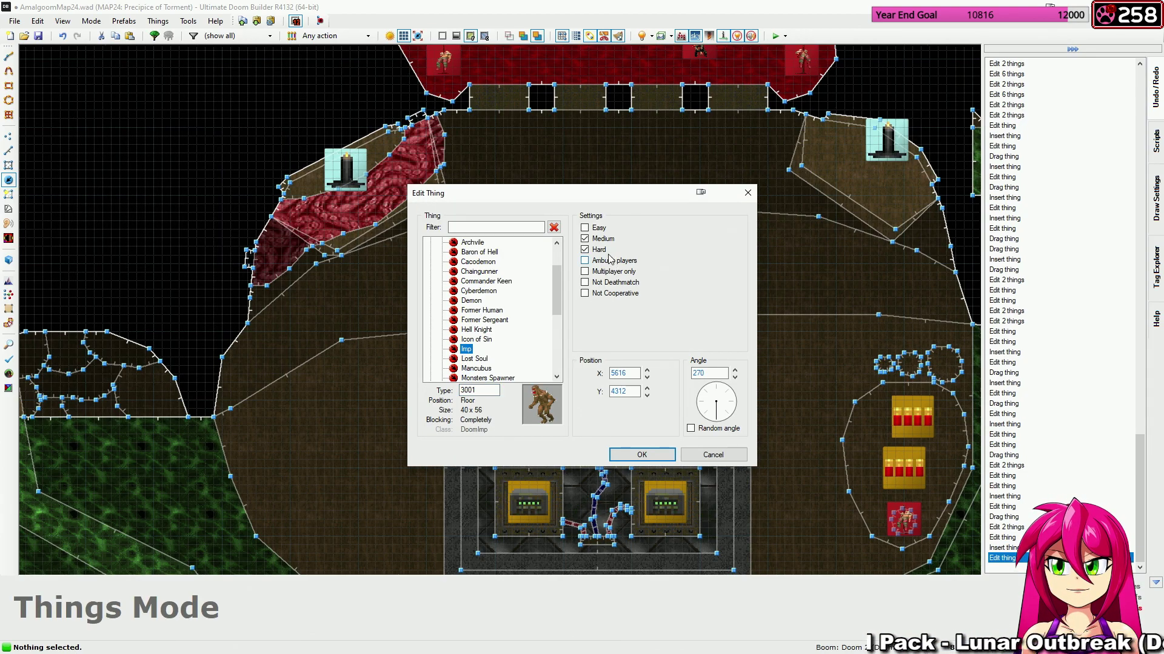
click(640, 454)
drag(681, 238, 594, 247)
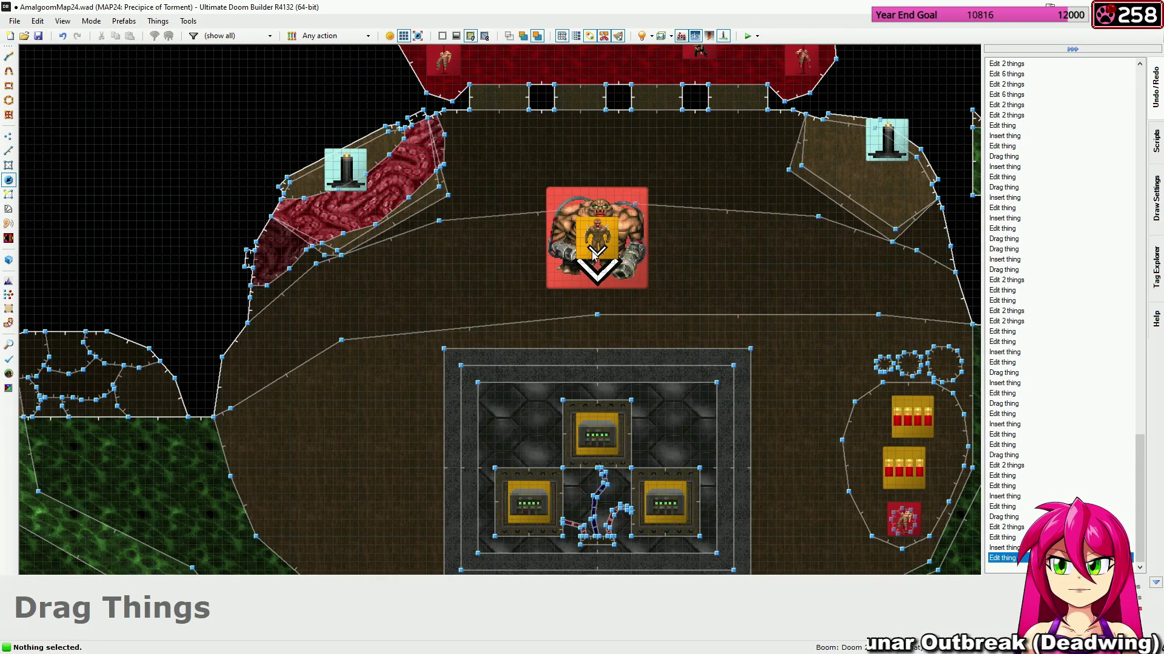
right_drag(600, 263, 600, 265)
Restrict the northwesternmost and southeasternmost Imps in the curved northeastern hall to the Hard difficulty.
scroll(655, 288, down, 7)
middle_drag(960, 365, 493, 284)
scroll(571, 284, up, 5)
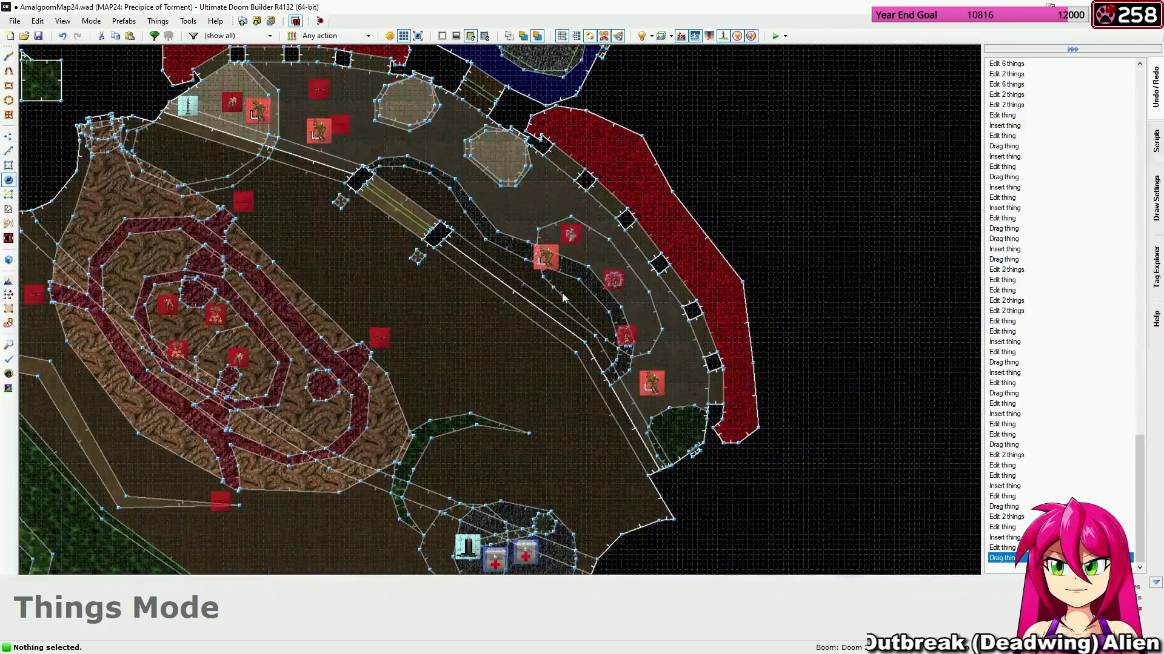
middle_drag(564, 298, 638, 325)
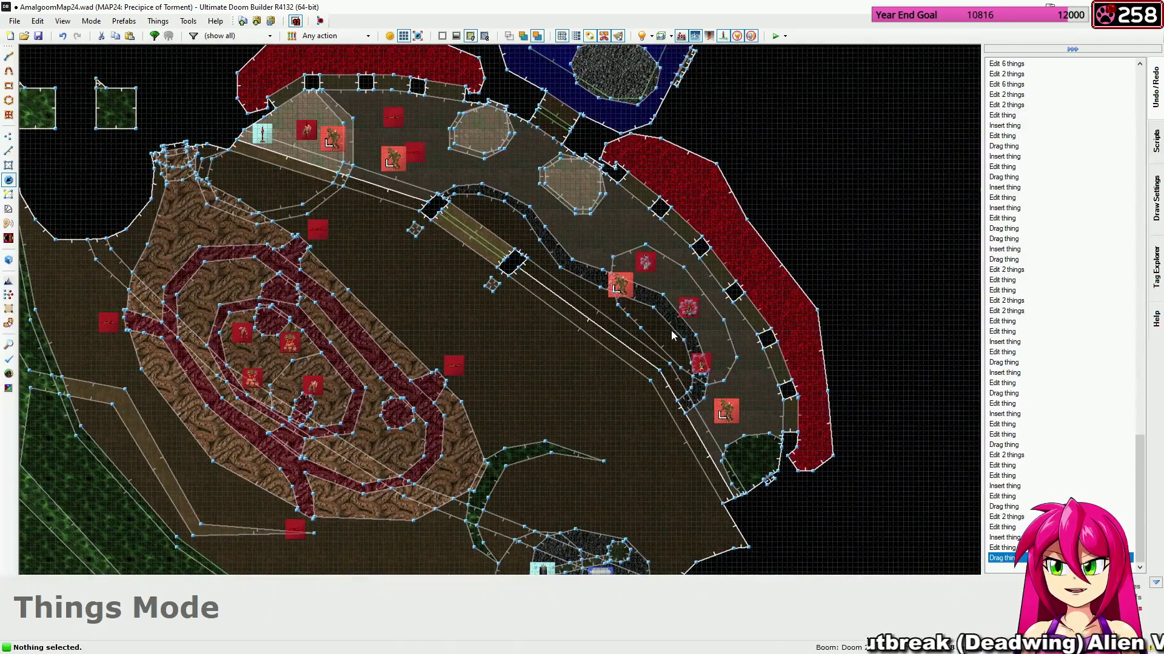
click(726, 414)
click(334, 140)
right_click(341, 148)
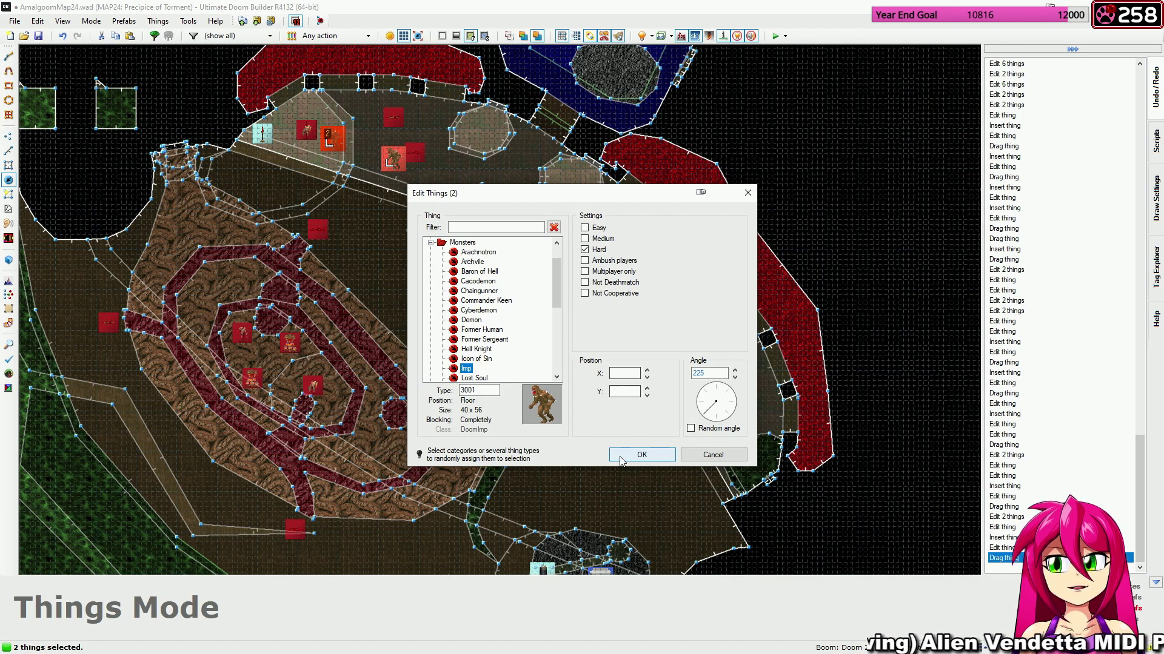
click(624, 455)
Restrict the lone Baron of Hell in the narrow closet that teleports to the wooden room's north entrance to the Hard difficulty.
scroll(605, 445, down, 5)
scroll(633, 246, up, 2)
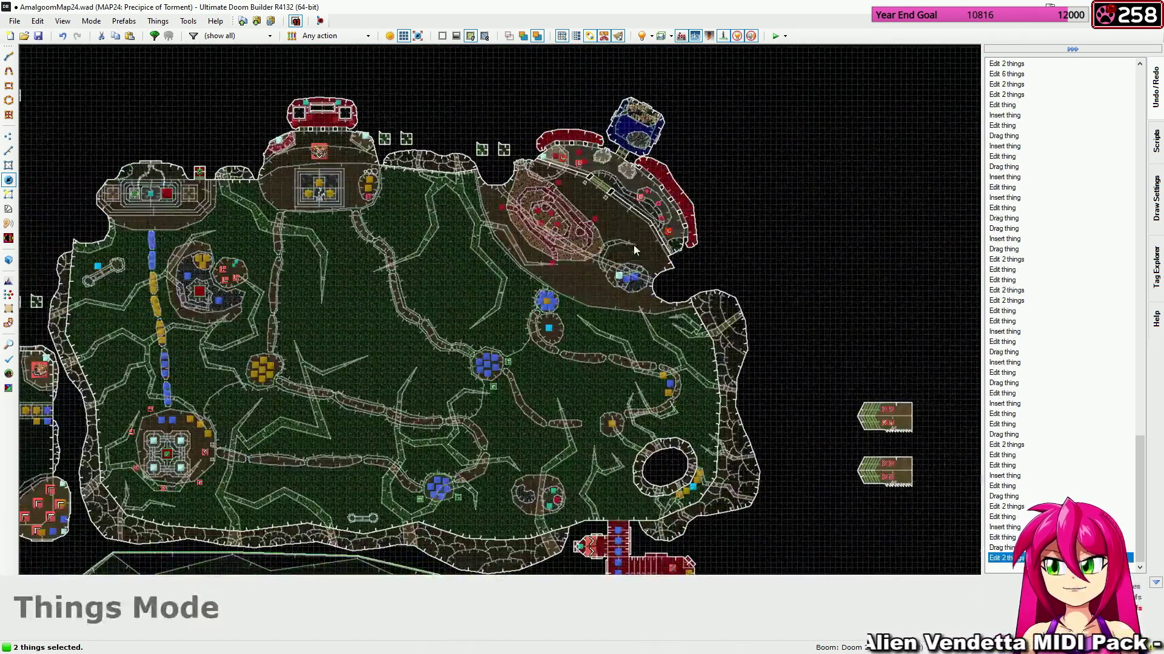
scroll(632, 249, up, 3)
scroll(568, 249, up, 6)
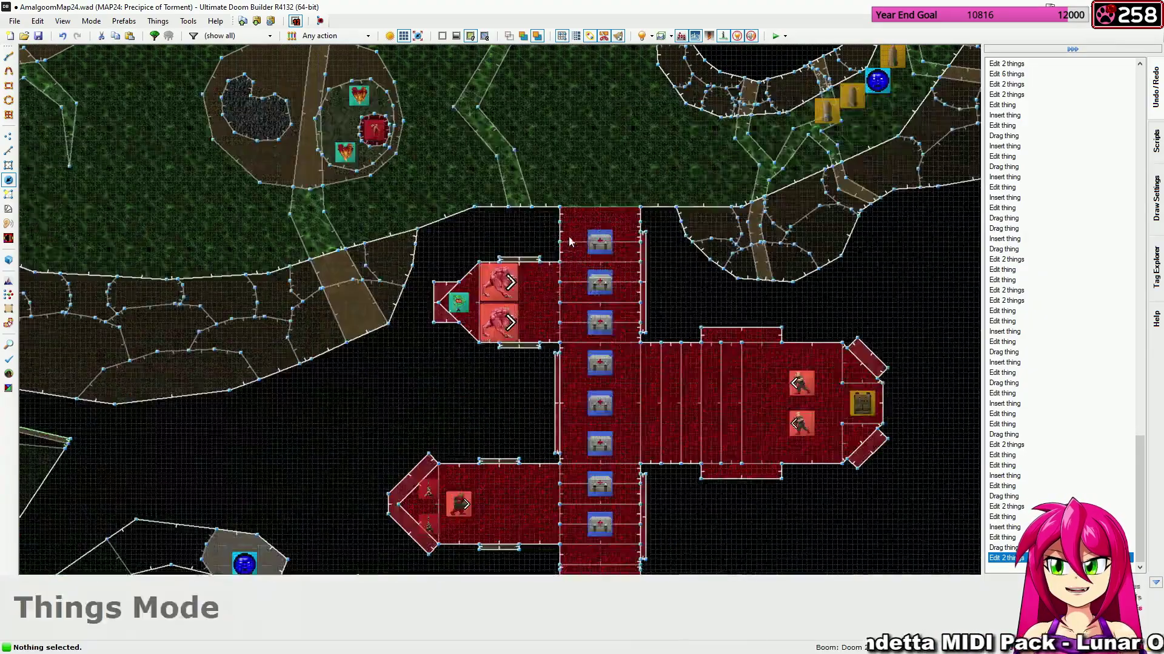
middle_drag(615, 332, 582, 265)
middle_drag(674, 403, 633, 214)
key(s)
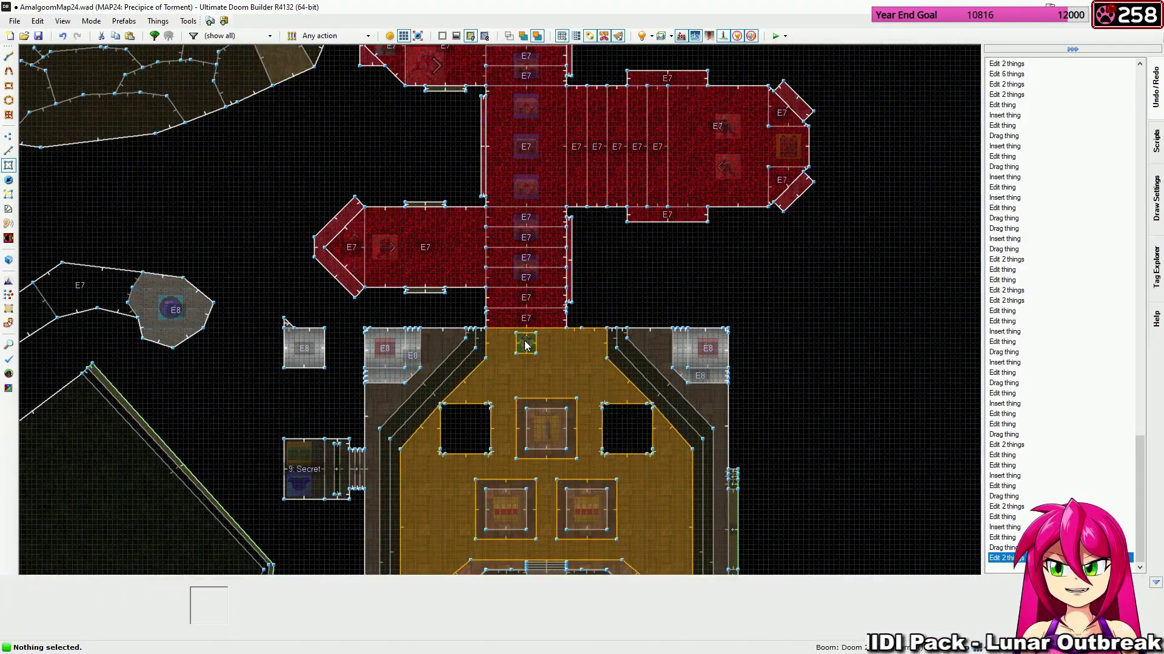
scroll(525, 343, down, 7)
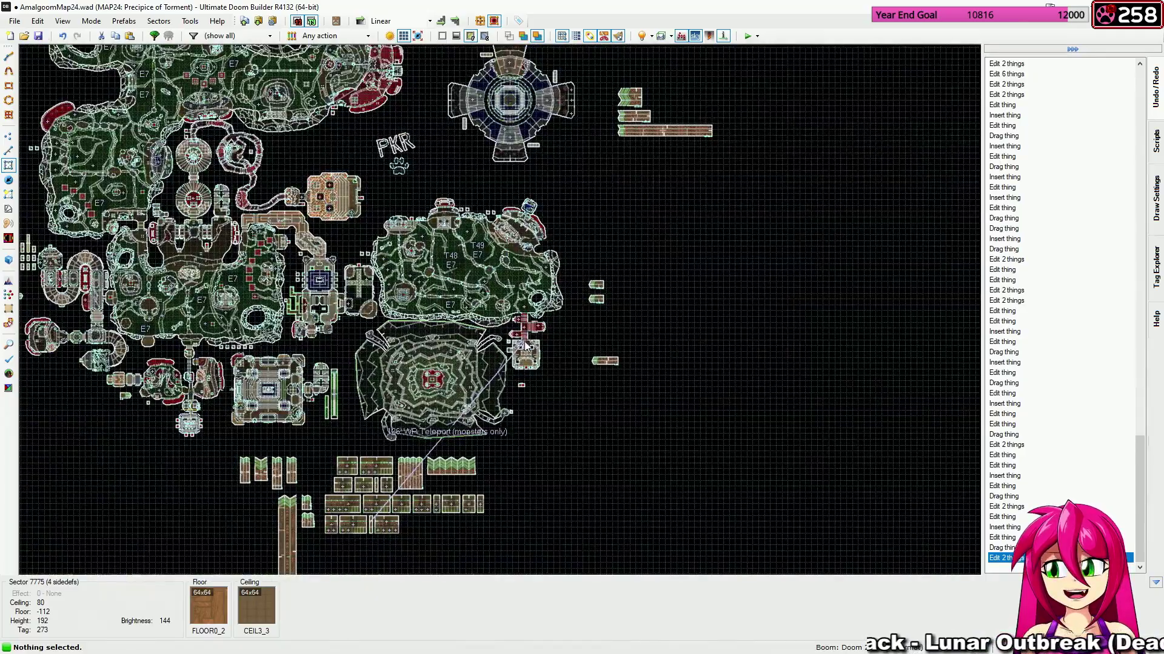
scroll(382, 537, up, 6)
middle_drag(358, 541, 571, 481)
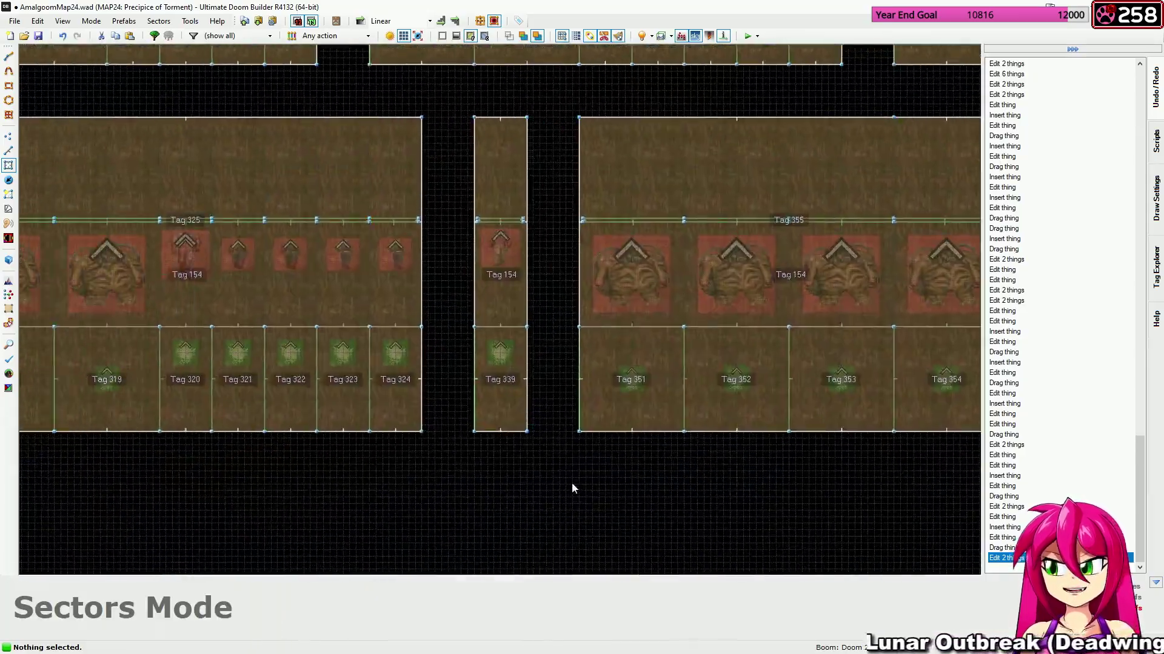
key(t)
right_click(508, 255)
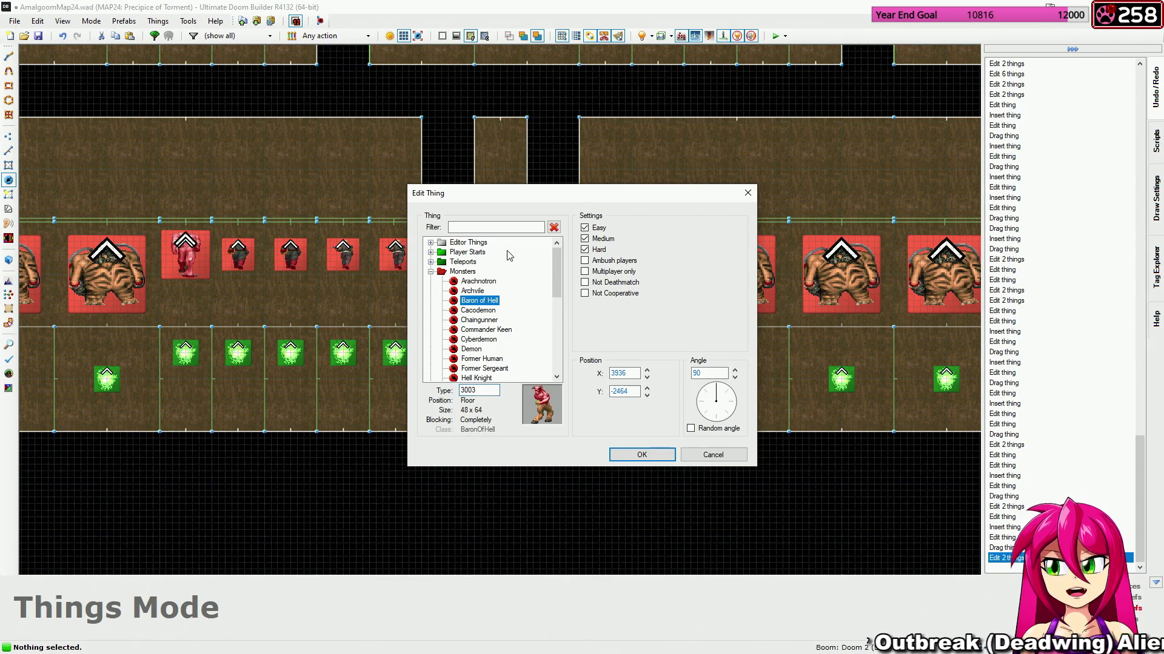
click(585, 228)
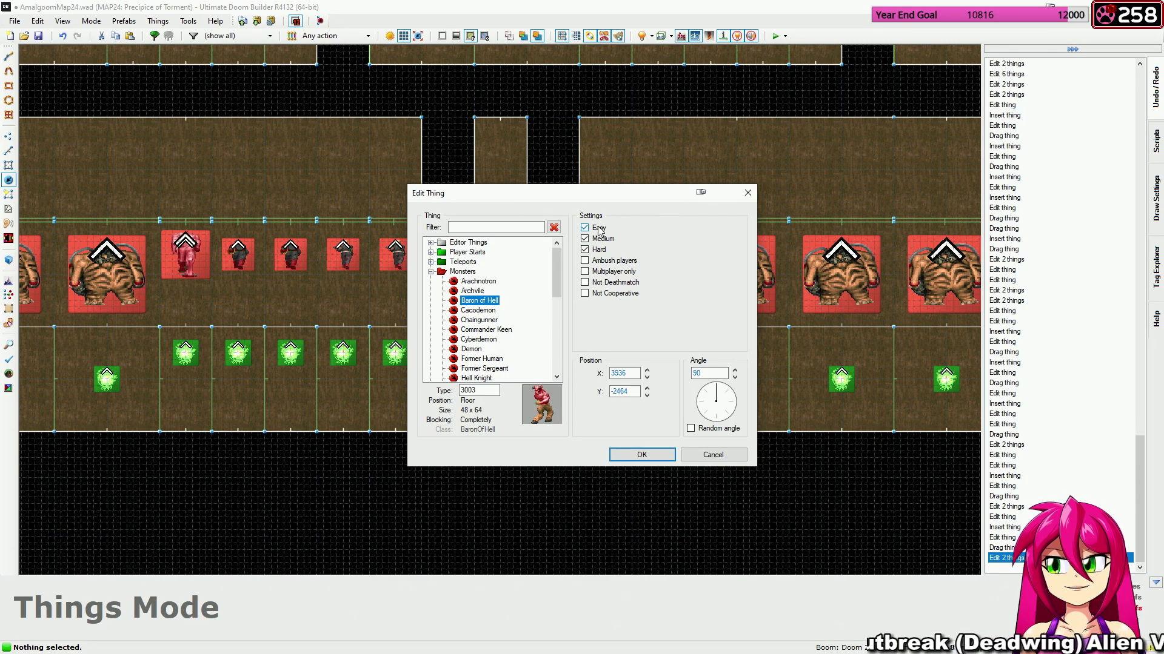
click(627, 450)
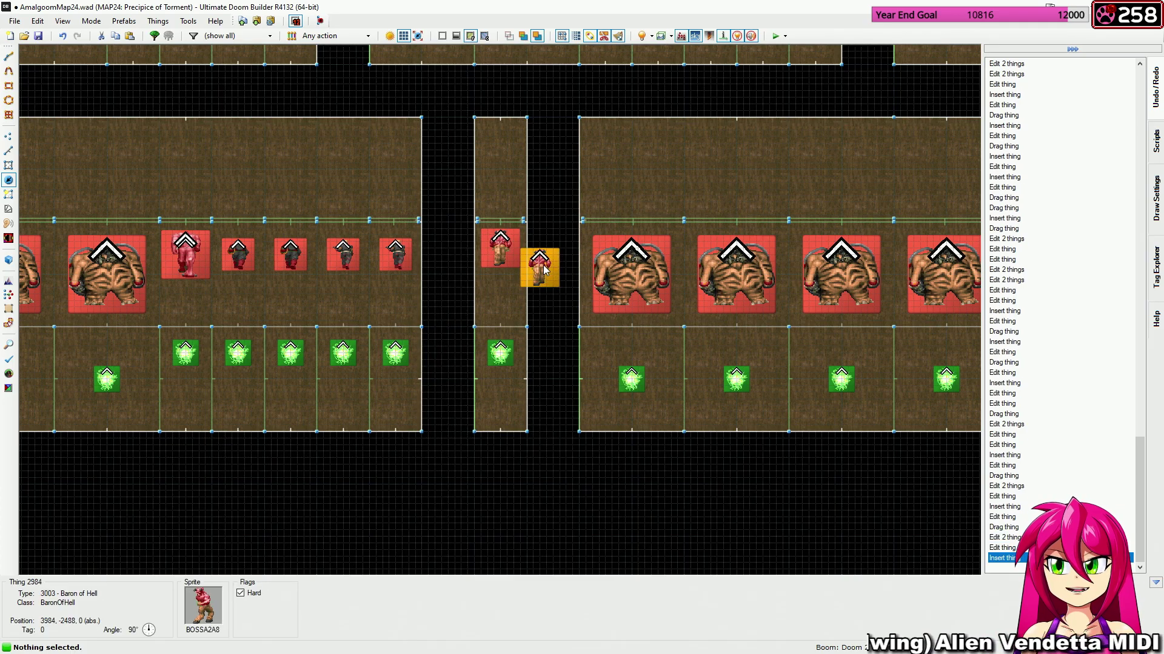
Change the duplicate Baron beside the narrow closet into a Hell Knight and place it on the original Baron.
right_click(544, 270)
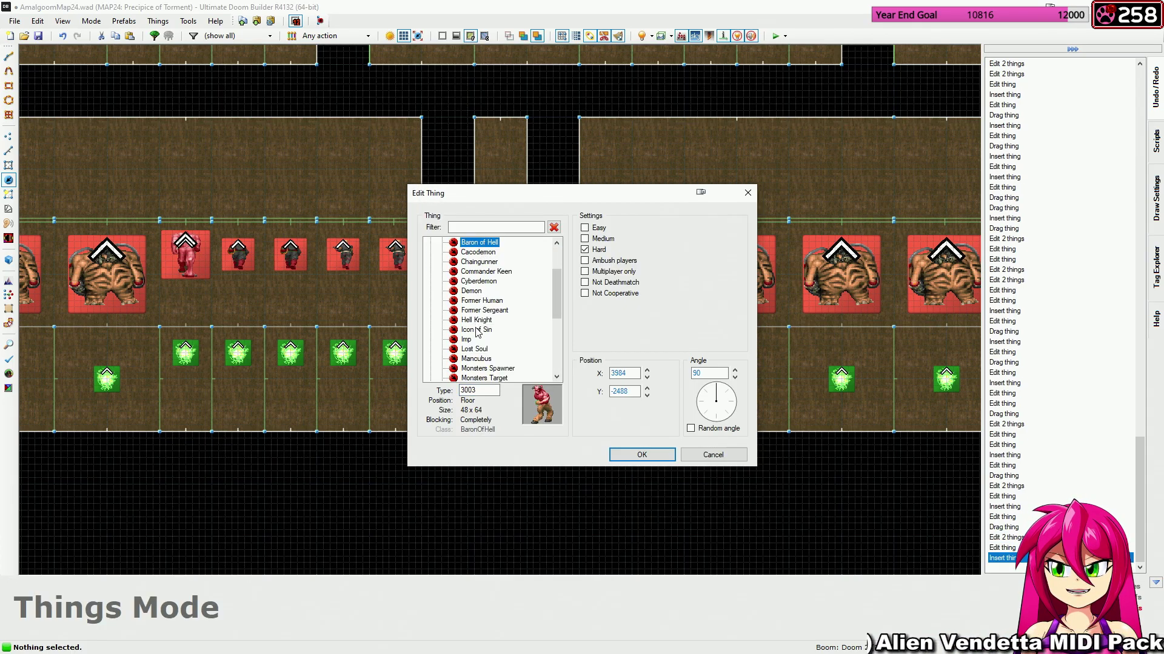
click(477, 320)
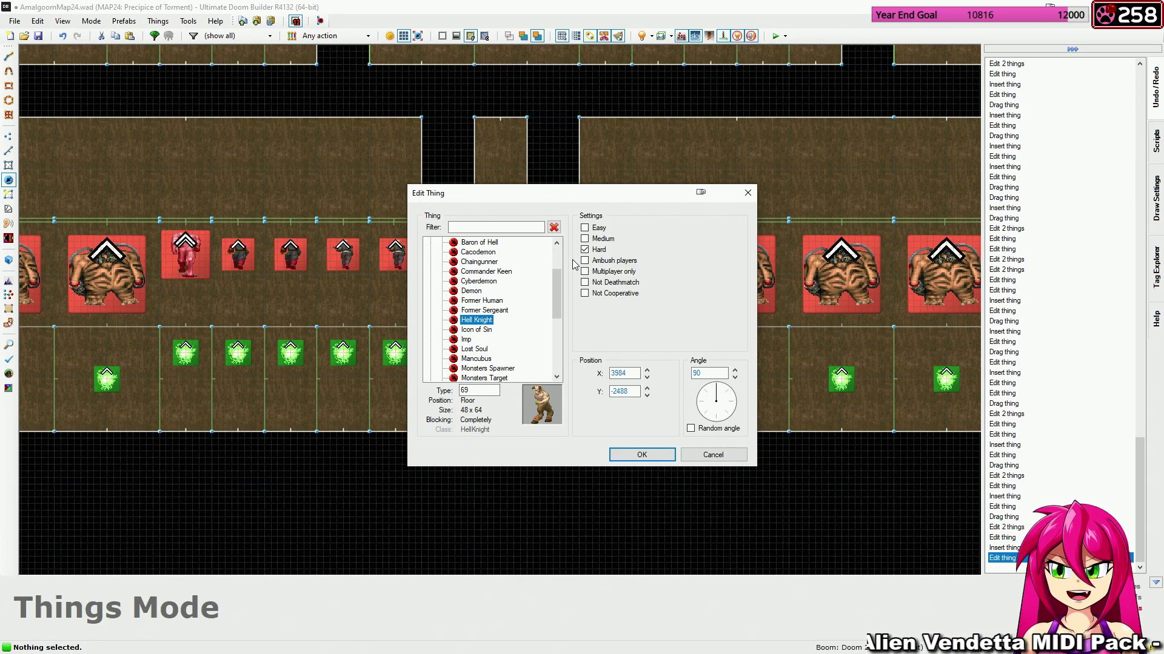
click(635, 455)
drag(536, 267, 502, 255)
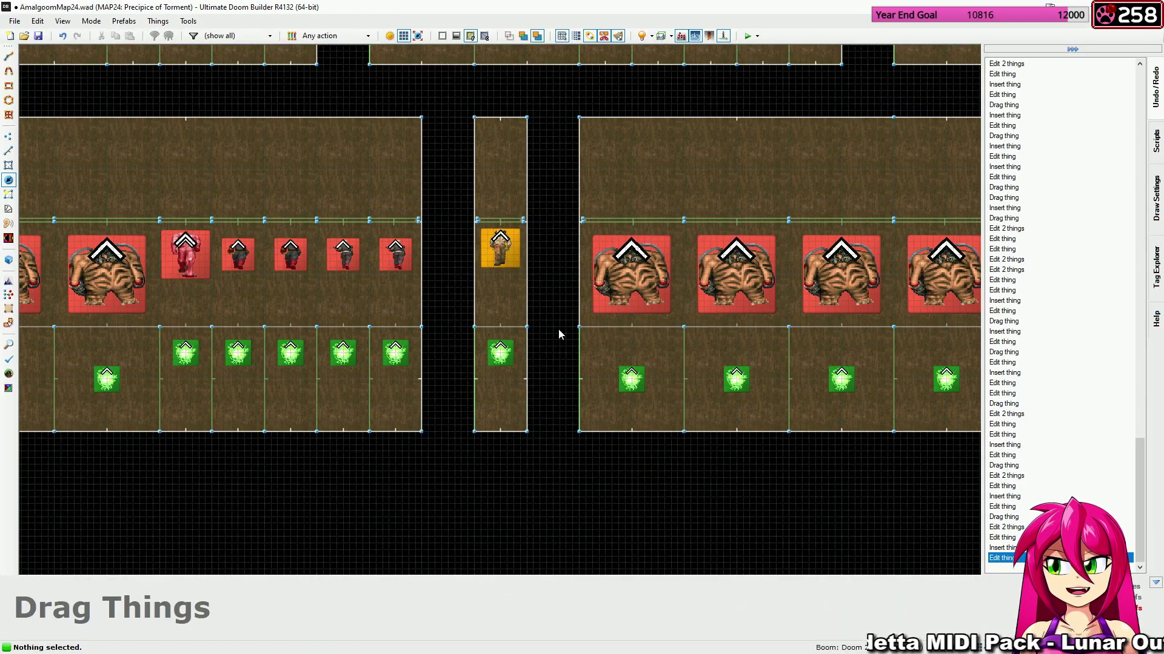
Inspect the red medkit corridor, its side alcoves and the adjoining wooden room in Visual Mode.
scroll(560, 335, down, 10)
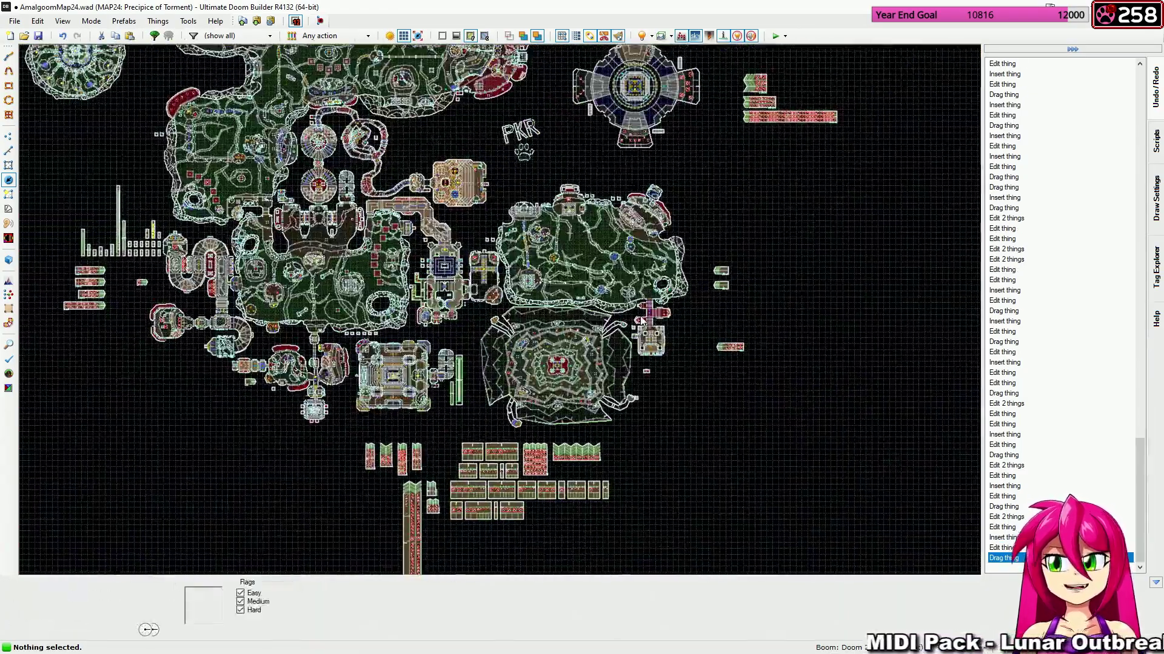
scroll(641, 320, up, 8)
key(w)
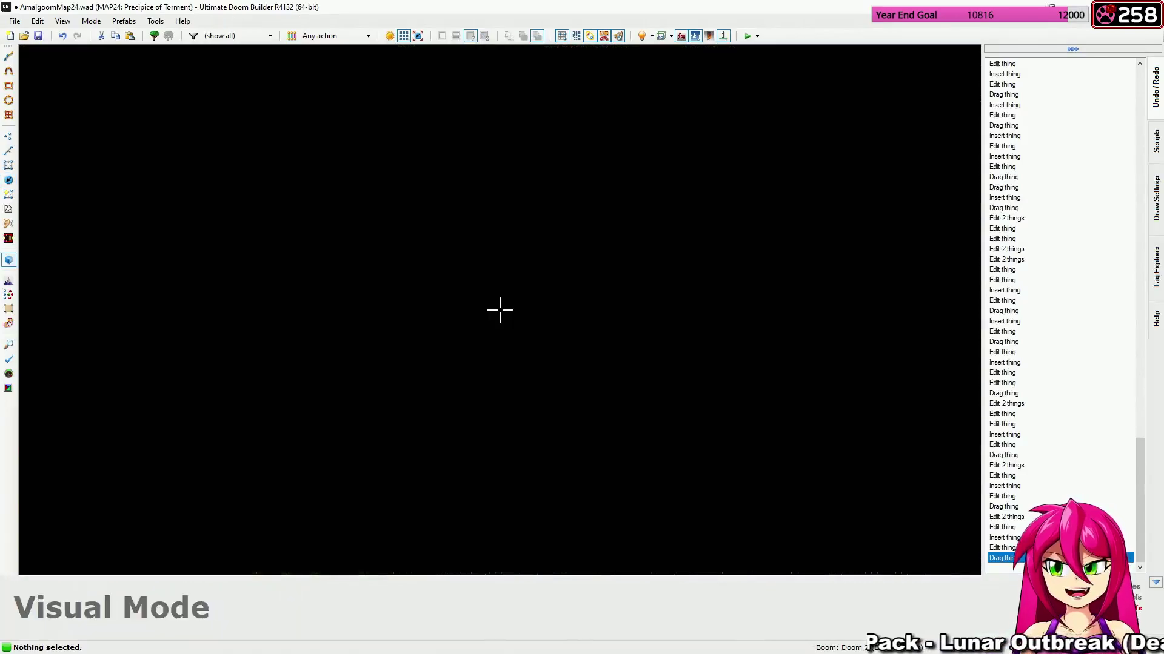
key(e)
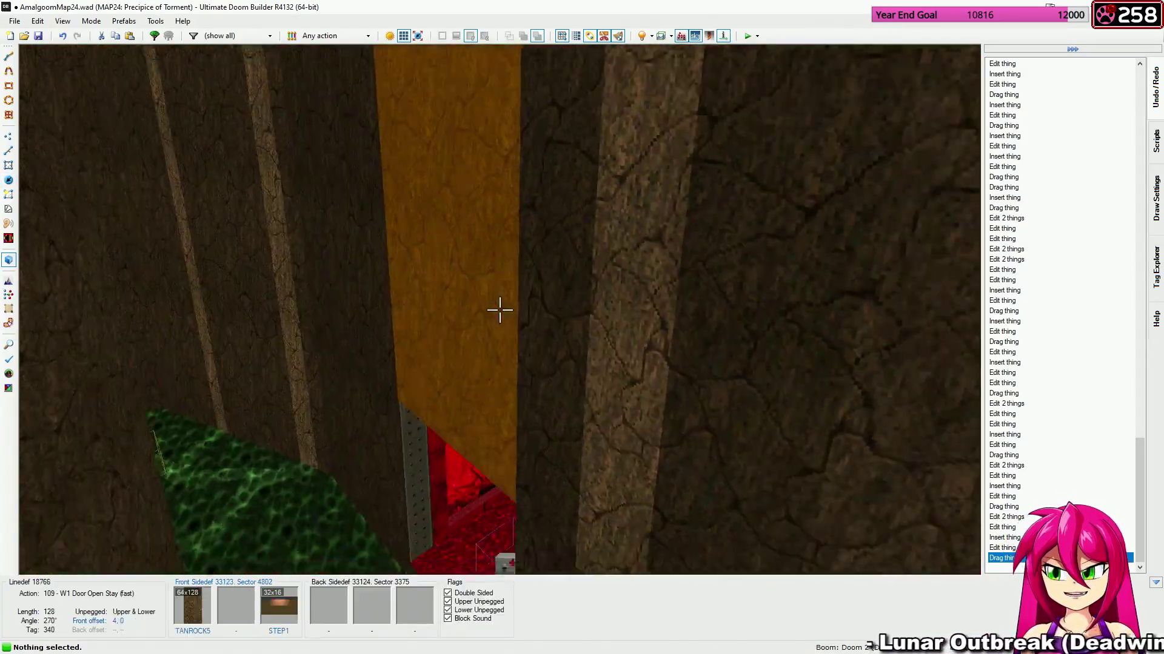
key(e)
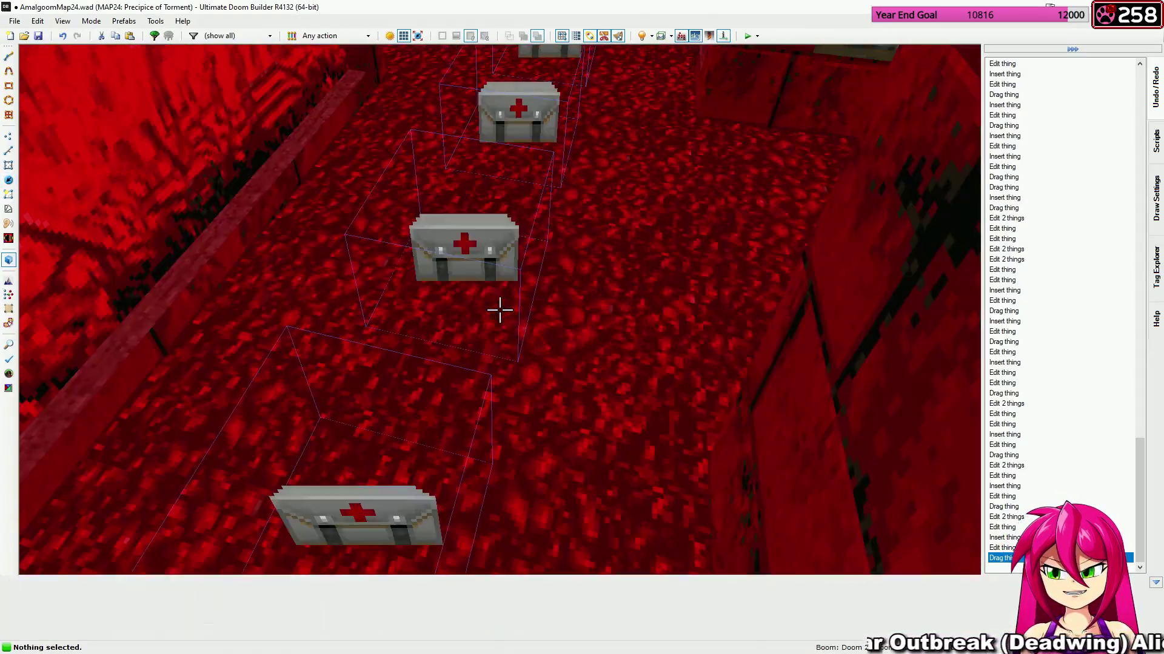
key(w)
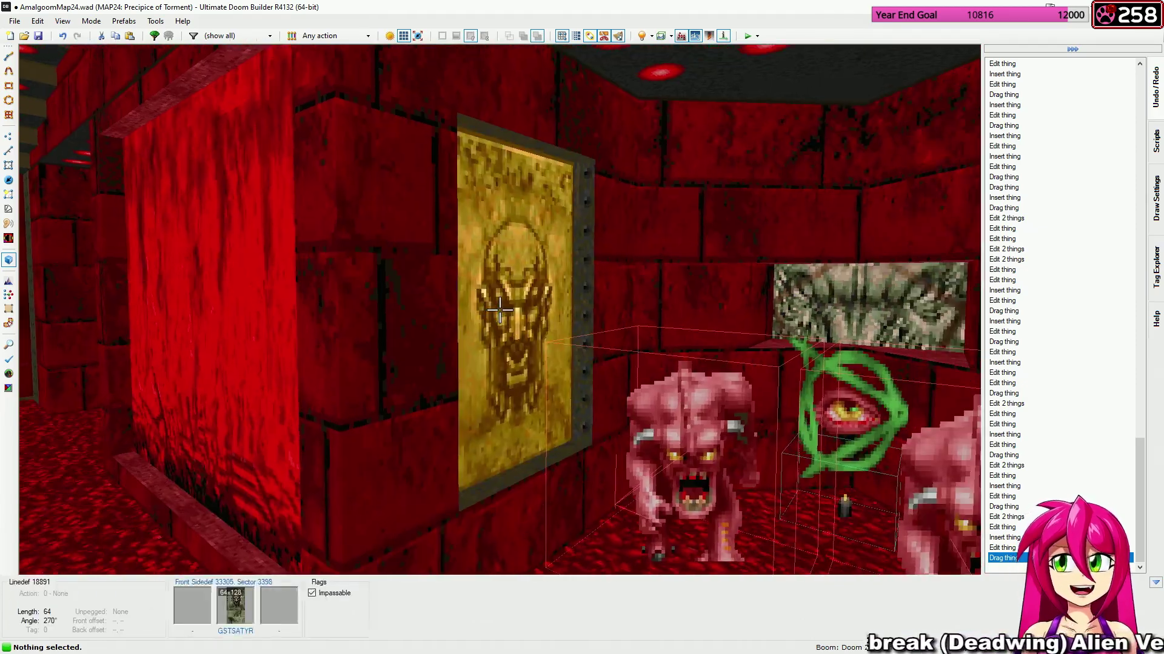
key(w)
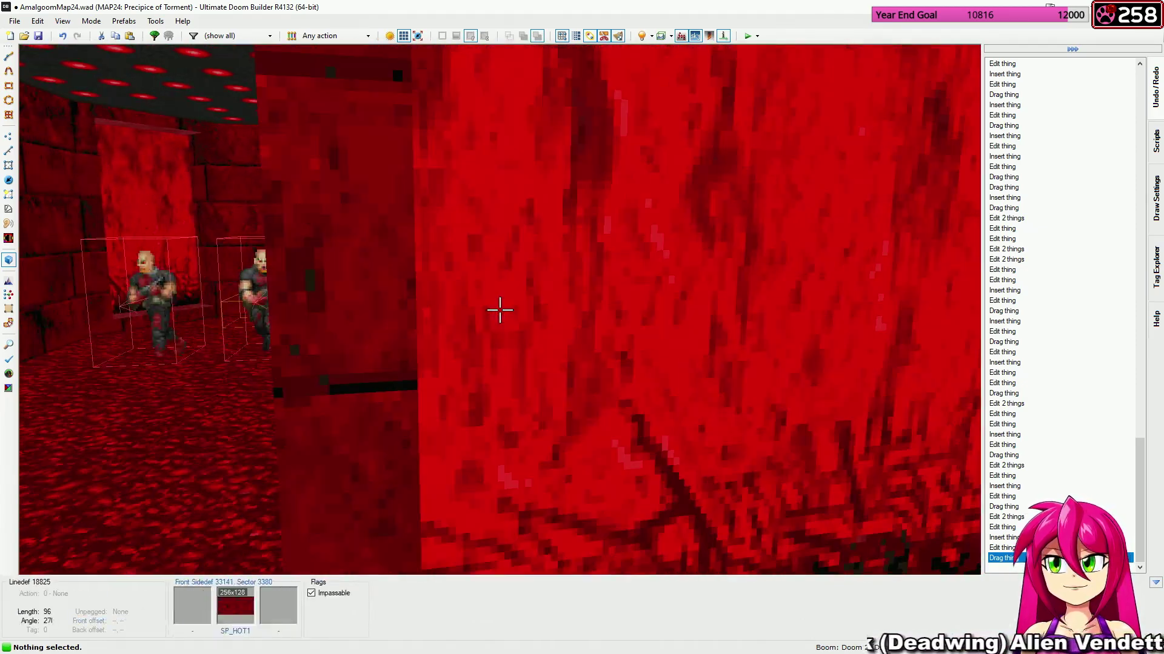
key(w)
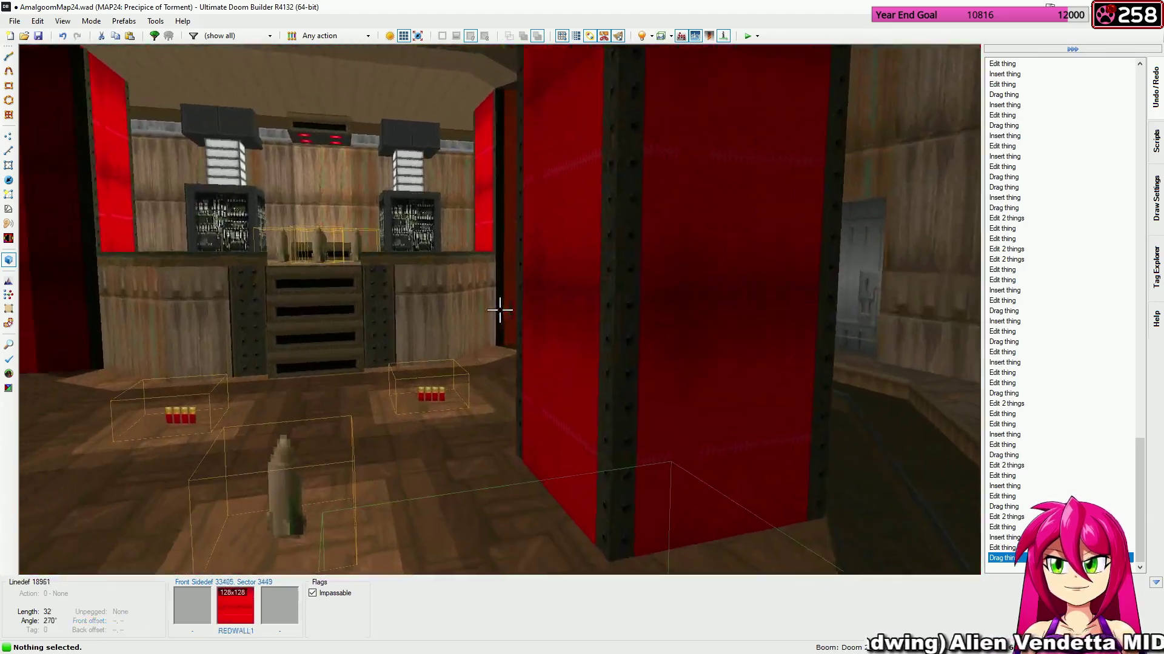
key(s)
key(q)
scroll(403, 341, down, 2)
key(space)
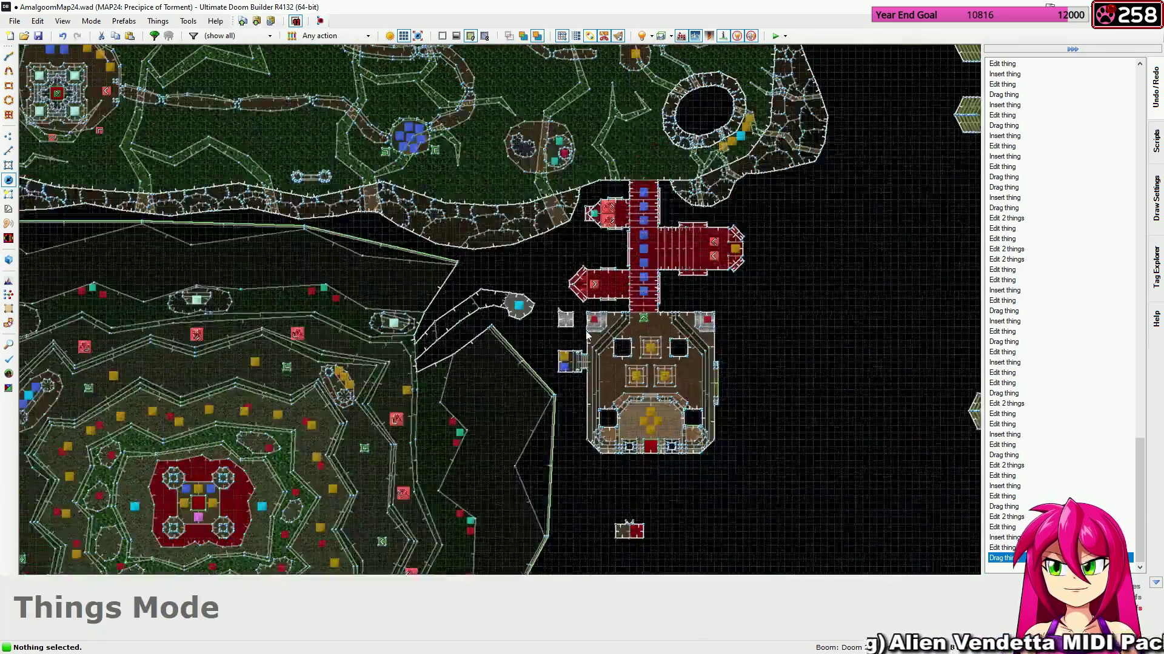
Restrict the eastern pair of Lost Souls in both small closets east of the green cavern to the Hard difficulty.
key(space)
scroll(490, 404, down, 2)
key(space)
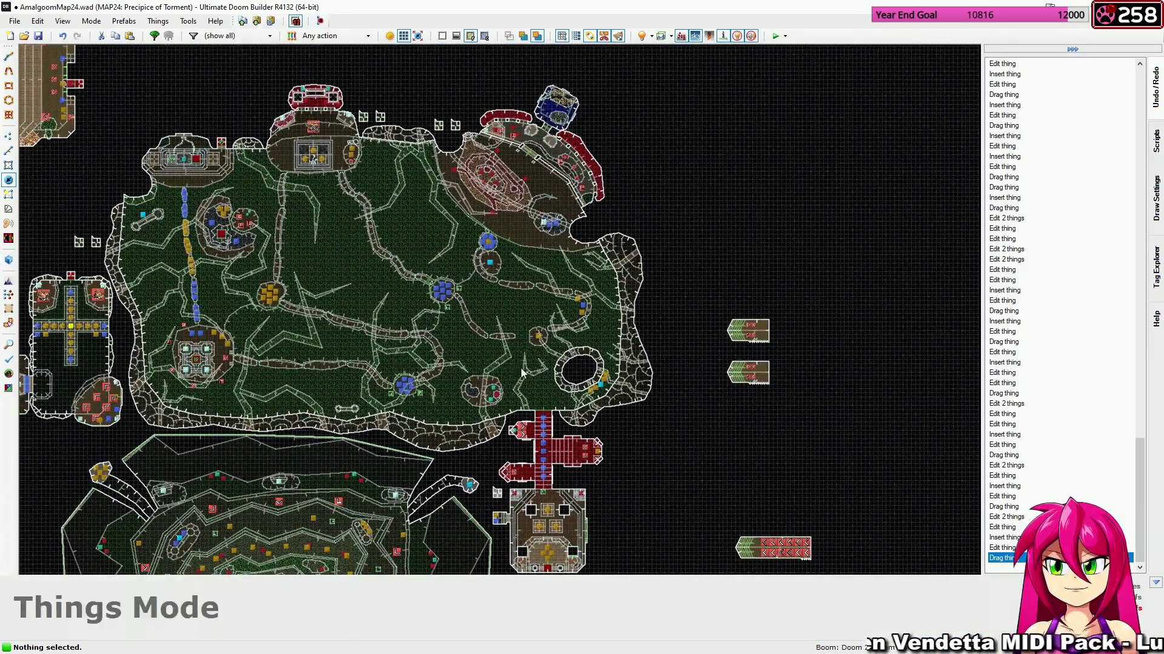
key(space)
scroll(609, 302, up, 4)
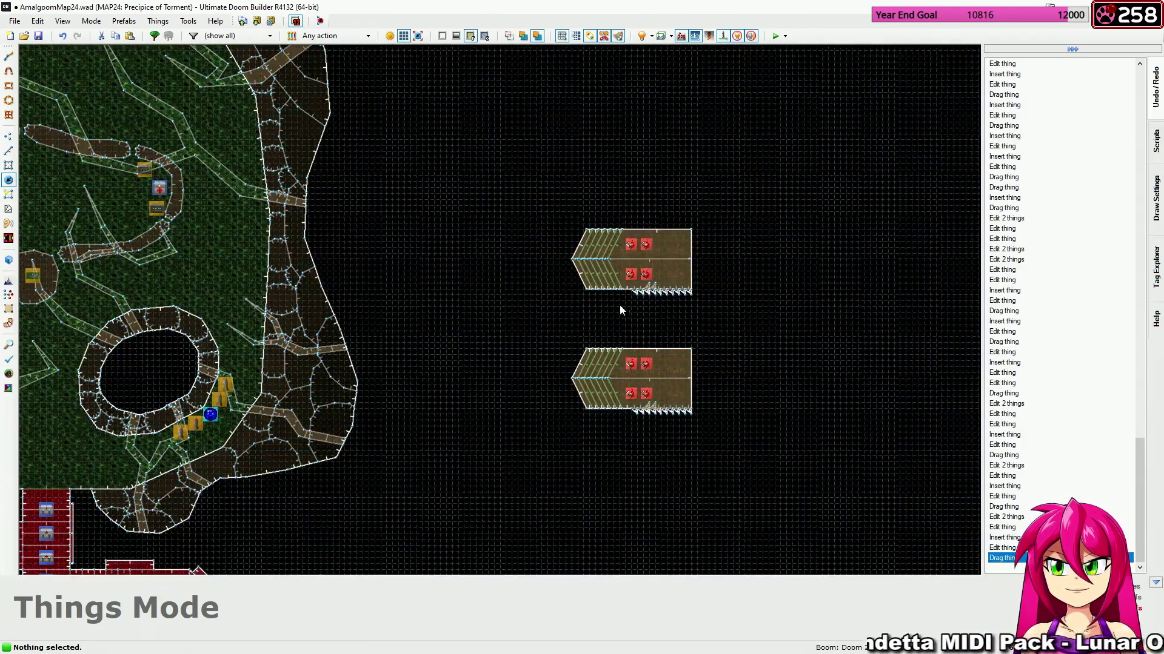
key(space)
scroll(506, 318, up, 3)
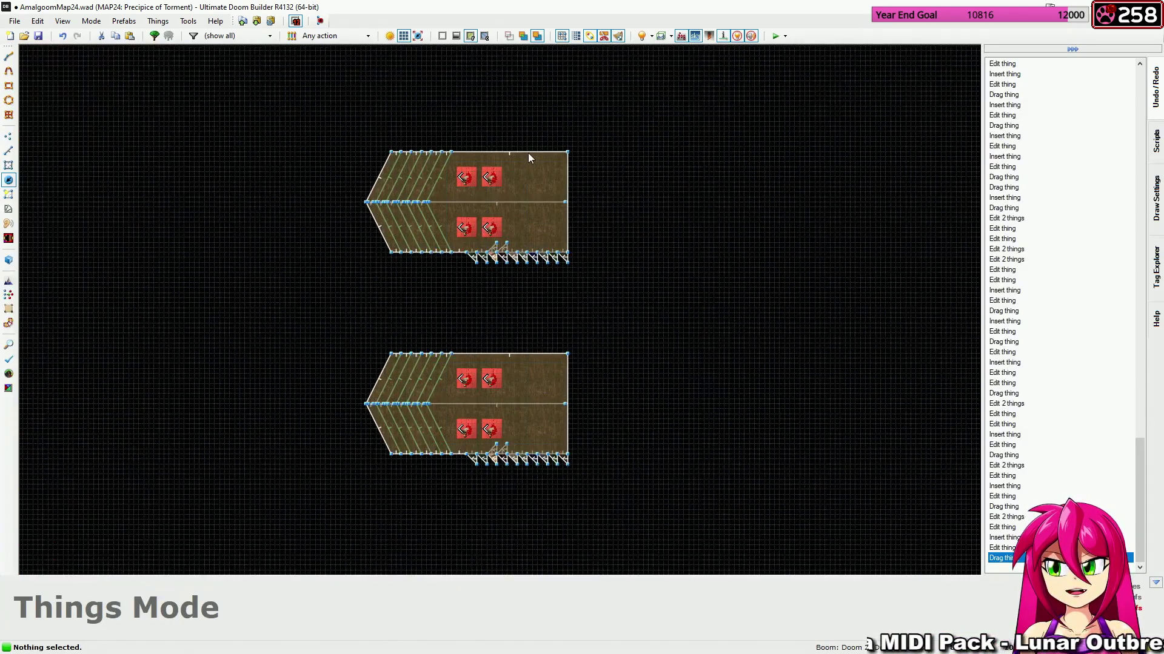
drag(477, 355, 483, 445)
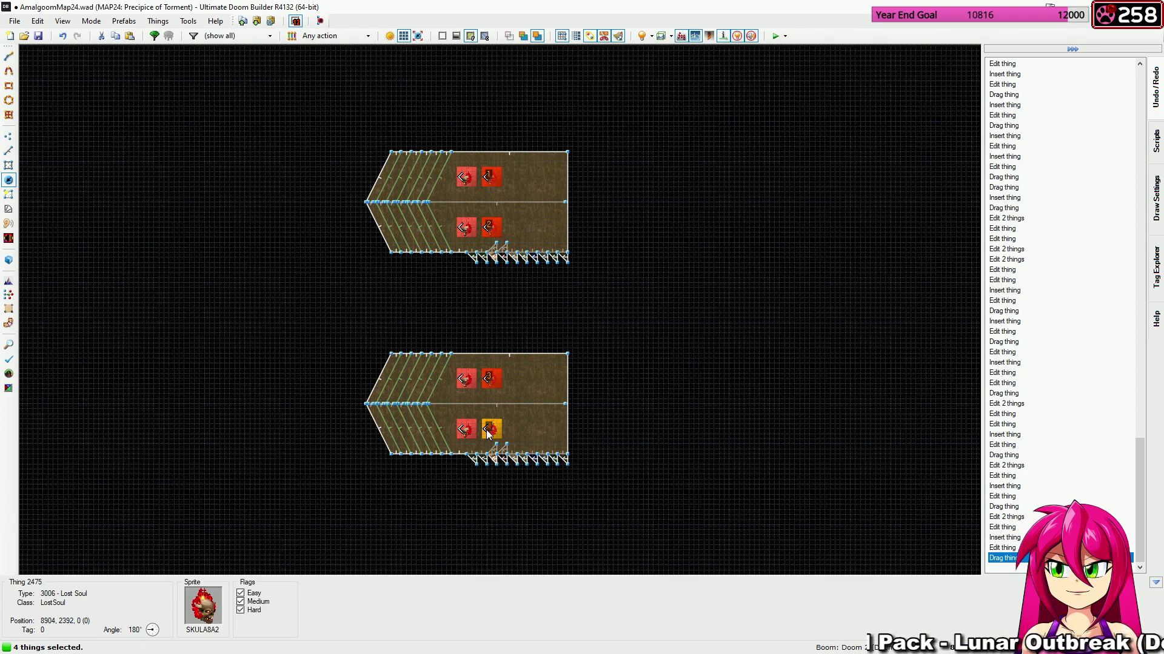
right_click(489, 432)
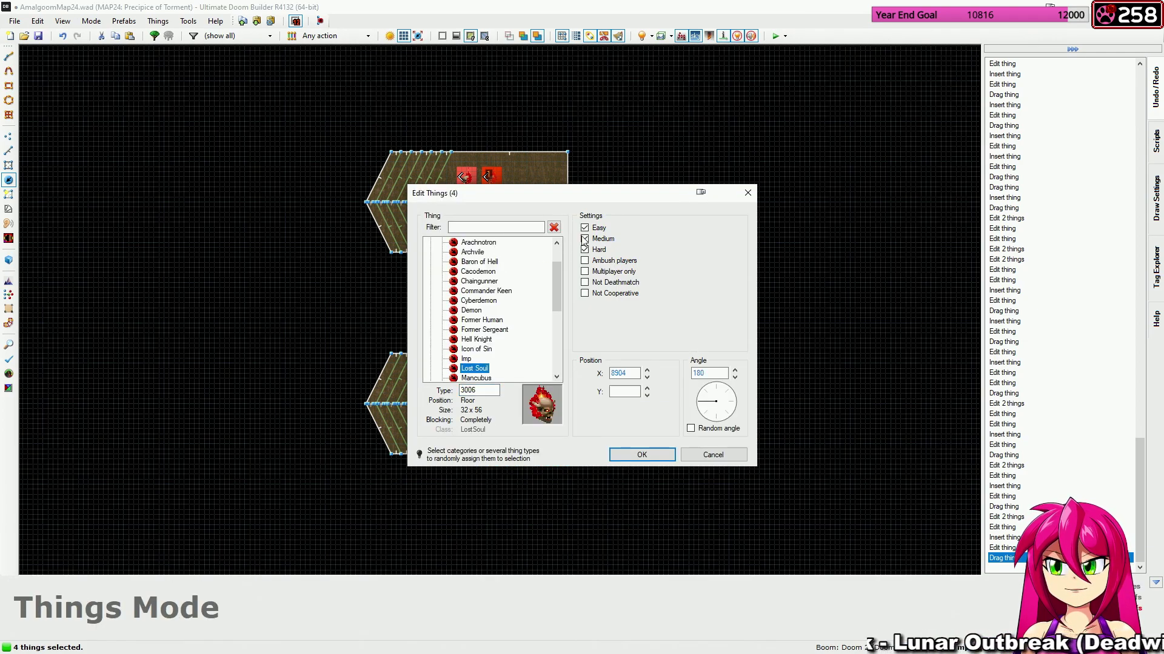
click(641, 455)
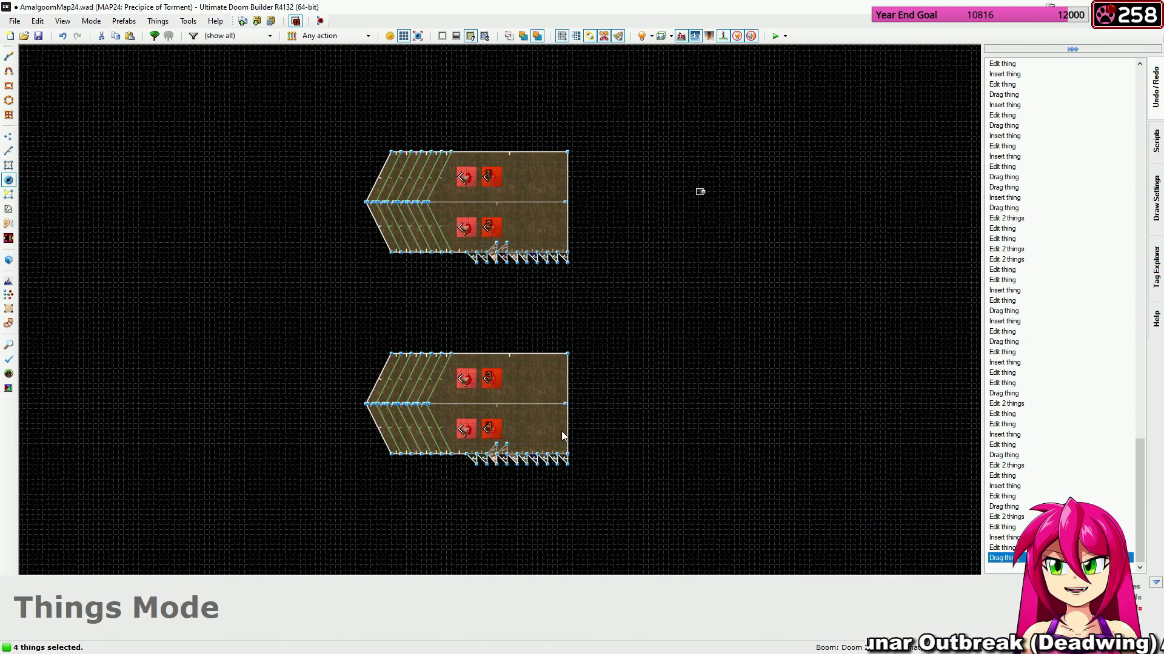
Enable the Medium difficulty for the southeasternmost Lost Soul in each of the two closets.
click(499, 430)
click(500, 227)
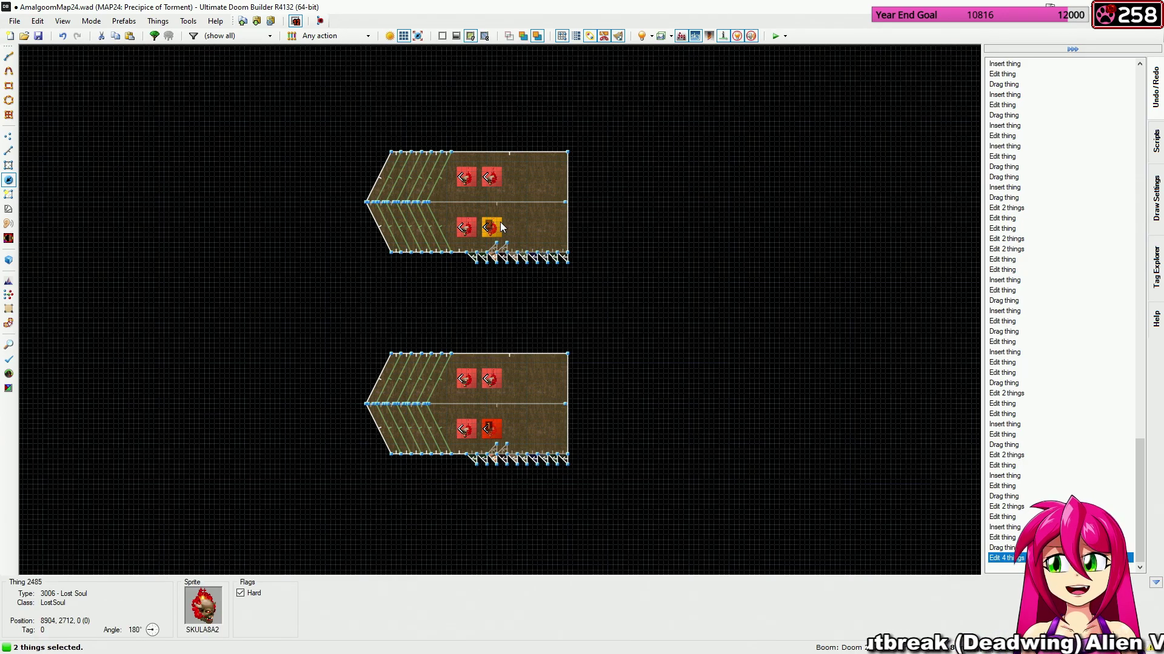
right_click(500, 226)
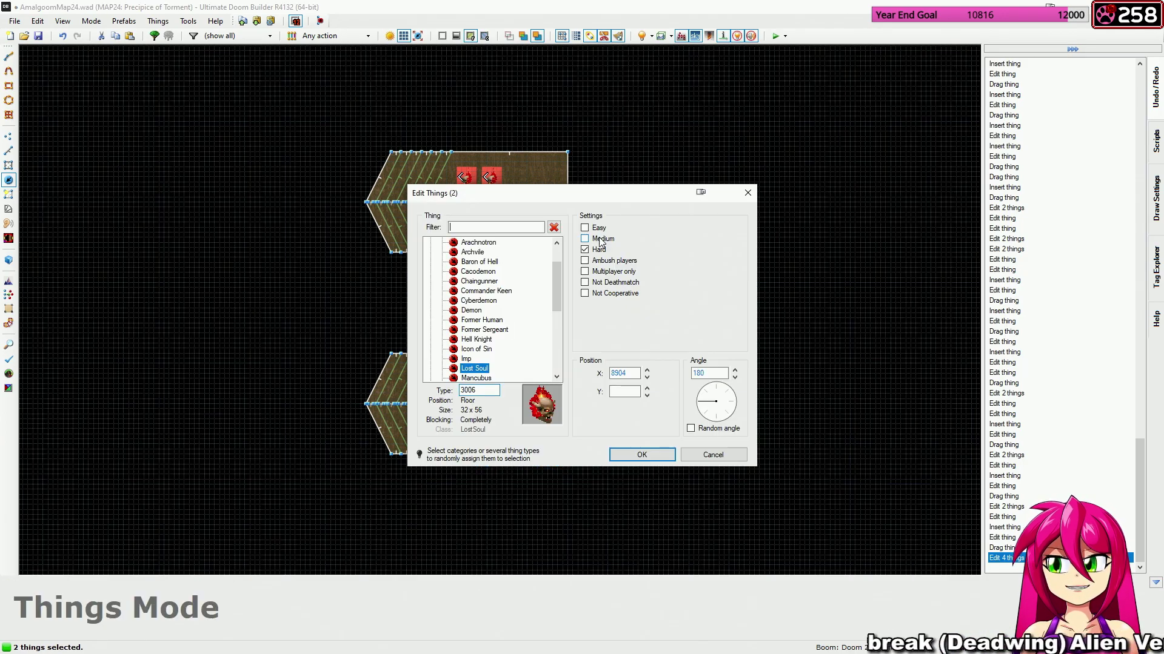
click(624, 455)
Look over the green cavern, its neighbouring areas and the circular northern arena, and save the map.
scroll(364, 350, down, 4)
middle_drag(364, 351, 787, 319)
middle_drag(370, 269, 607, 351)
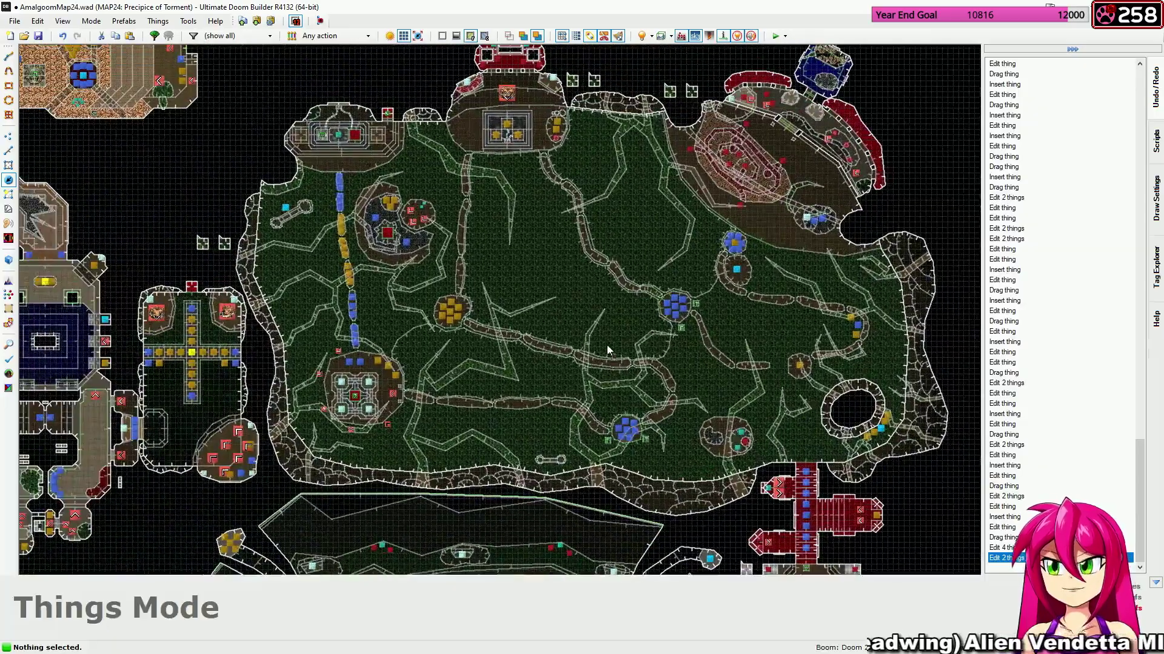
middle_drag(509, 312, 536, 328)
middle_drag(472, 245, 644, 251)
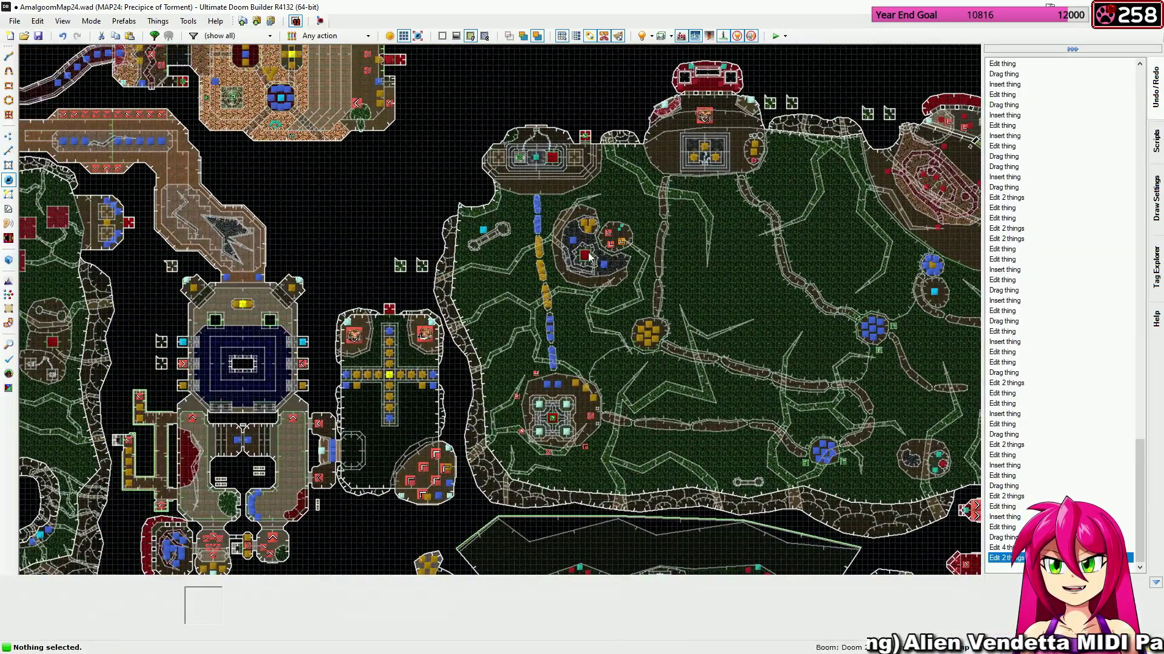
middle_drag(622, 348, 614, 169)
mouse_move(712, 386)
middle_down()
mouse_move(538, 181)
mouse_move(532, 326)
middle_up()
scroll(486, 253, down, 2)
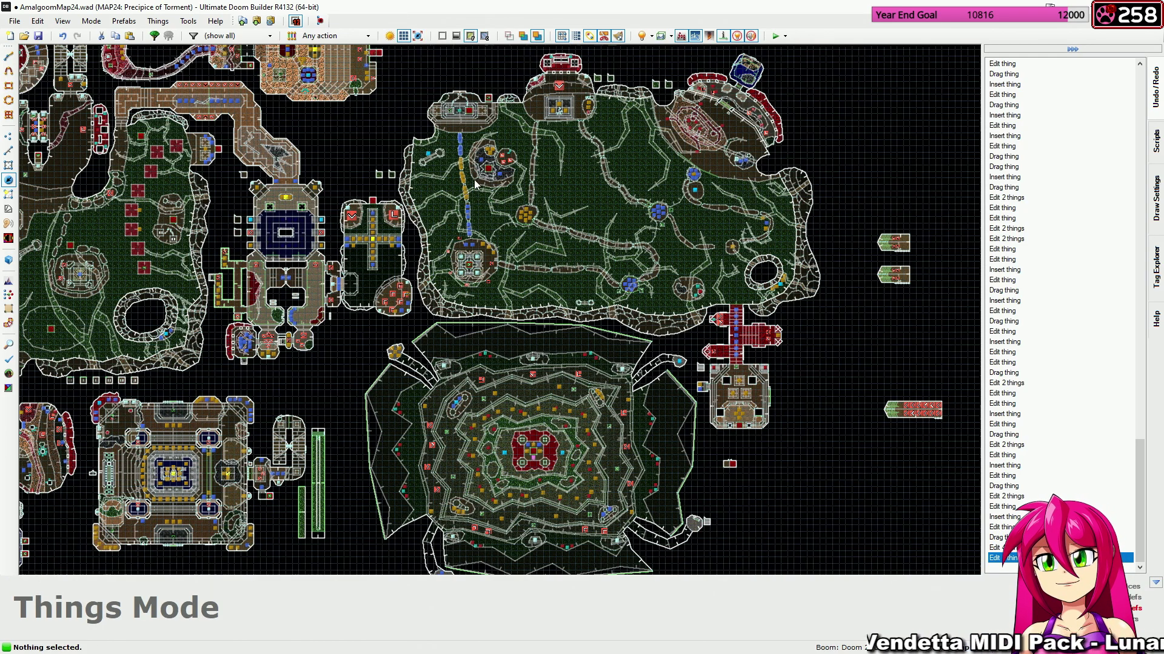
middle_drag(439, 242, 562, 345)
middle_drag(675, 104, 366, 358)
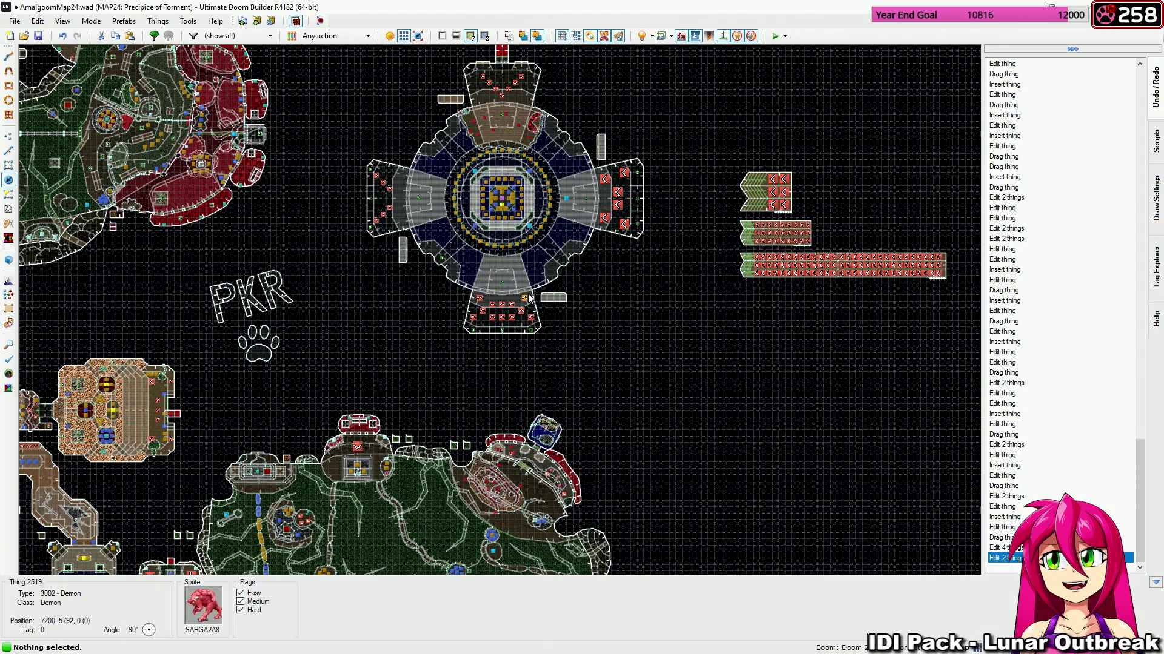
click(38, 36)
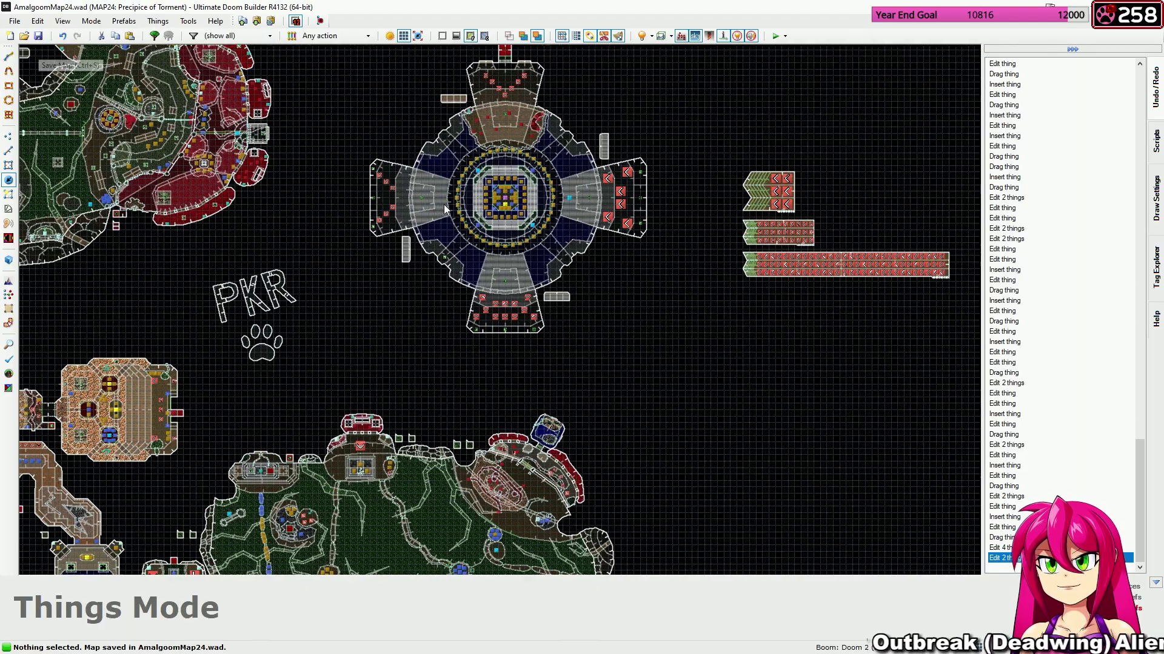
Limit the northeasternmost and southeasternmost Mancubi in the circular arena's eastern wing to Medium and Hard.
middle_drag(448, 209, 413, 161)
scroll(338, 147, up, 5)
middle_drag(963, 175, 287, 231)
middle_drag(449, 151, 599, 165)
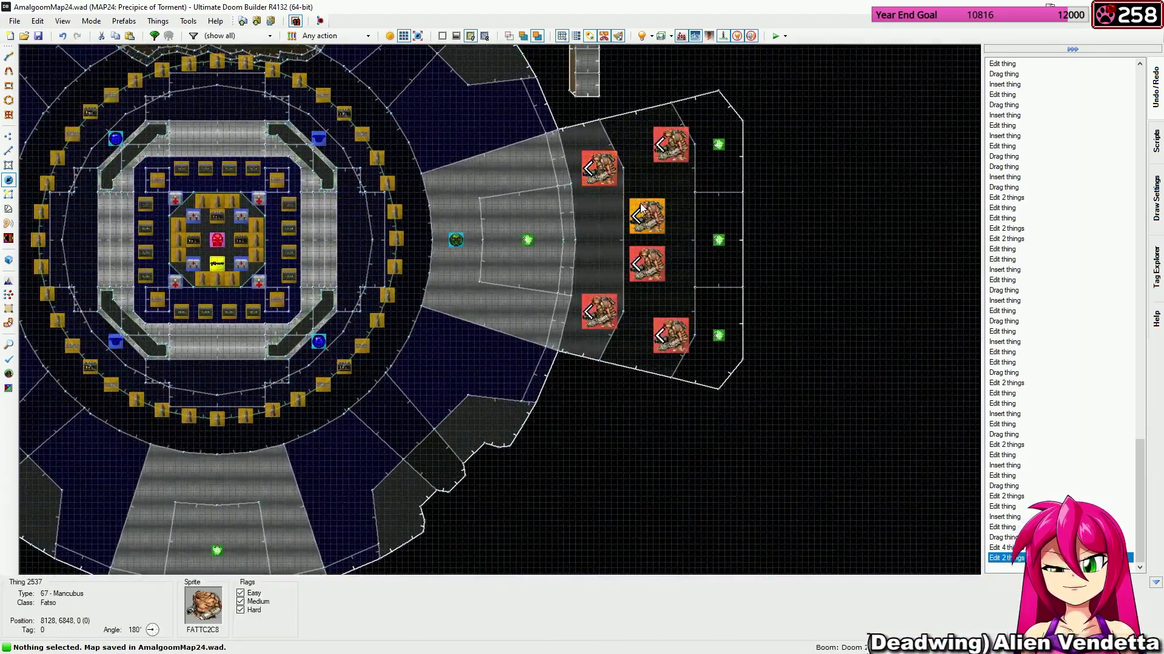
click(659, 153)
click(663, 338)
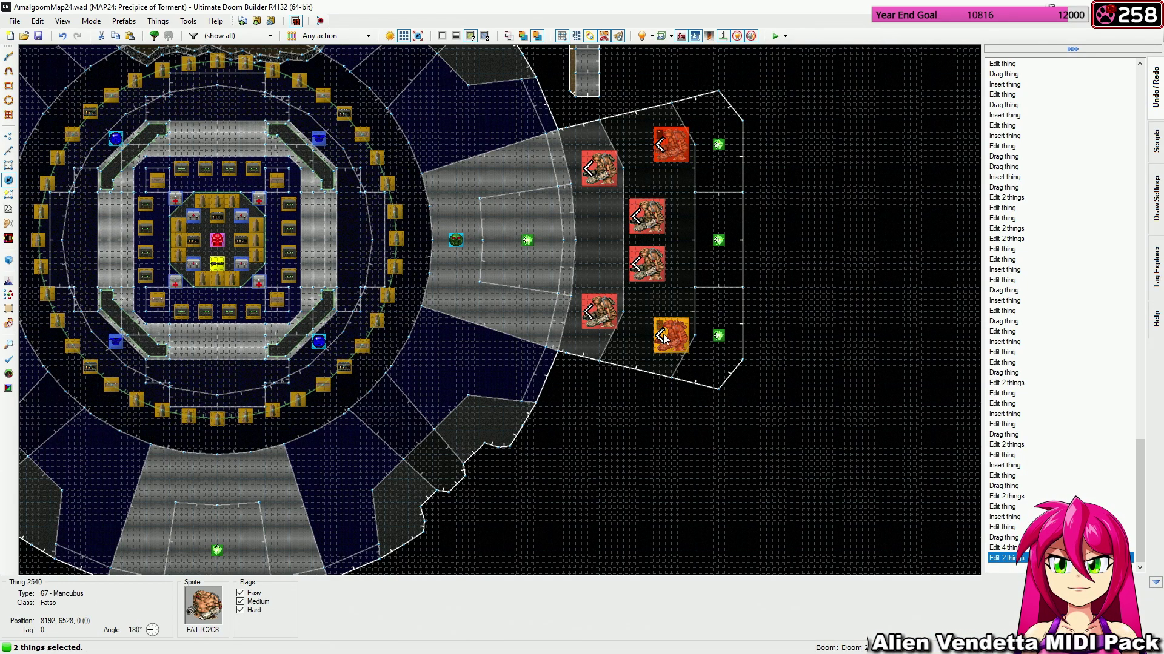
right_click(663, 338)
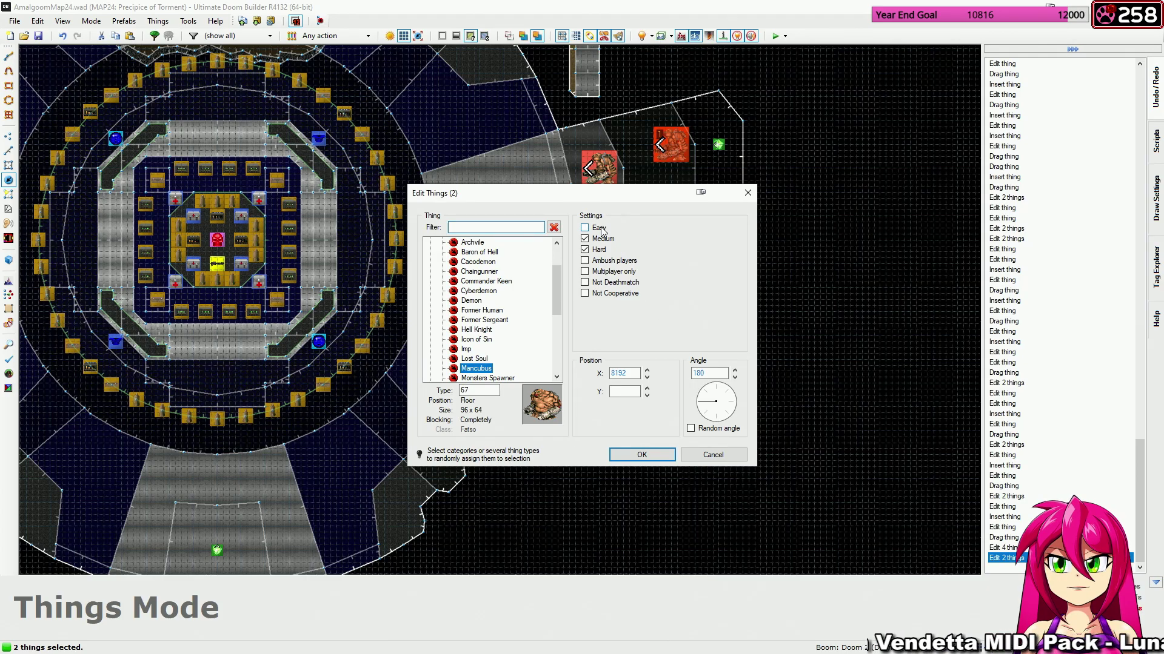
click(602, 230)
click(664, 455)
Remove the two middle Mancubi in the arena's eastern wing from the lower difficulties.
click(647, 263)
click(646, 233)
right_click(647, 233)
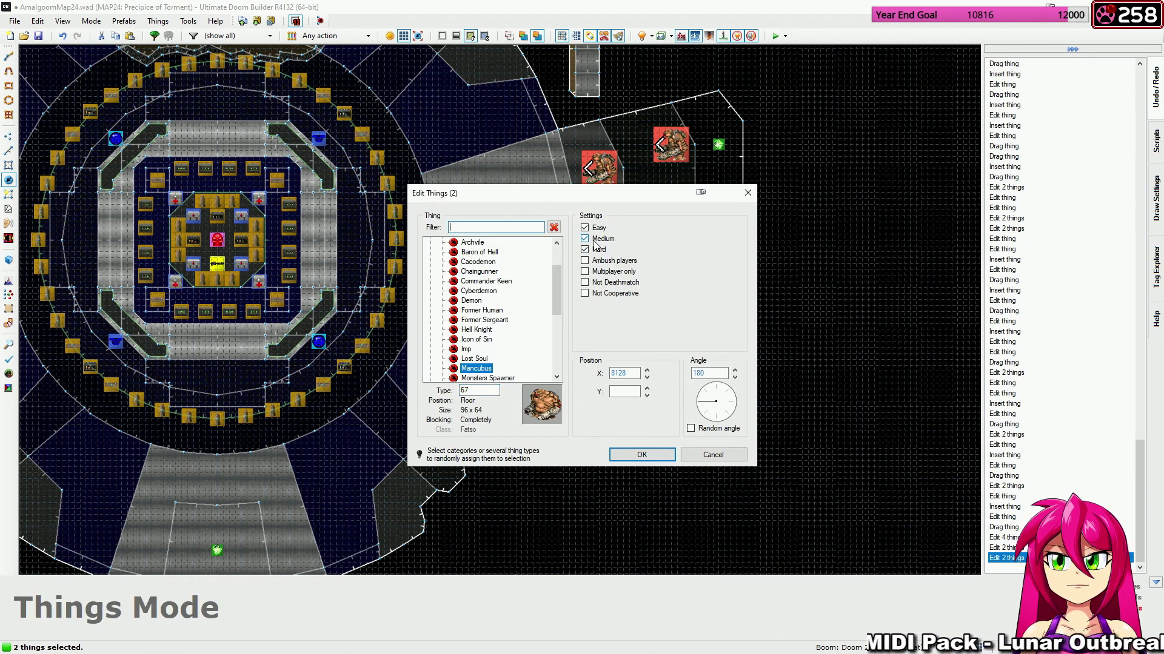
click(642, 455)
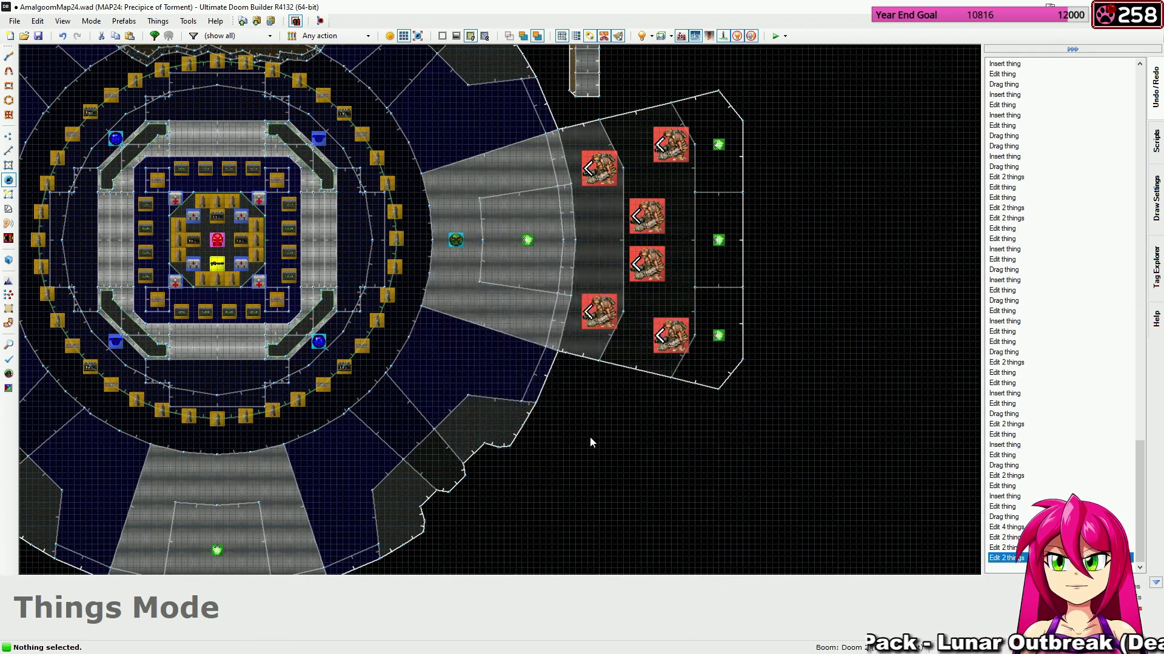
Limit the seven southernmost Demons in the arena's southern wing to Medium and Hard.
scroll(590, 437, down, 3)
middle_drag(590, 437, 726, 270)
scroll(580, 358, up, 5)
middle_drag(547, 350, 499, 326)
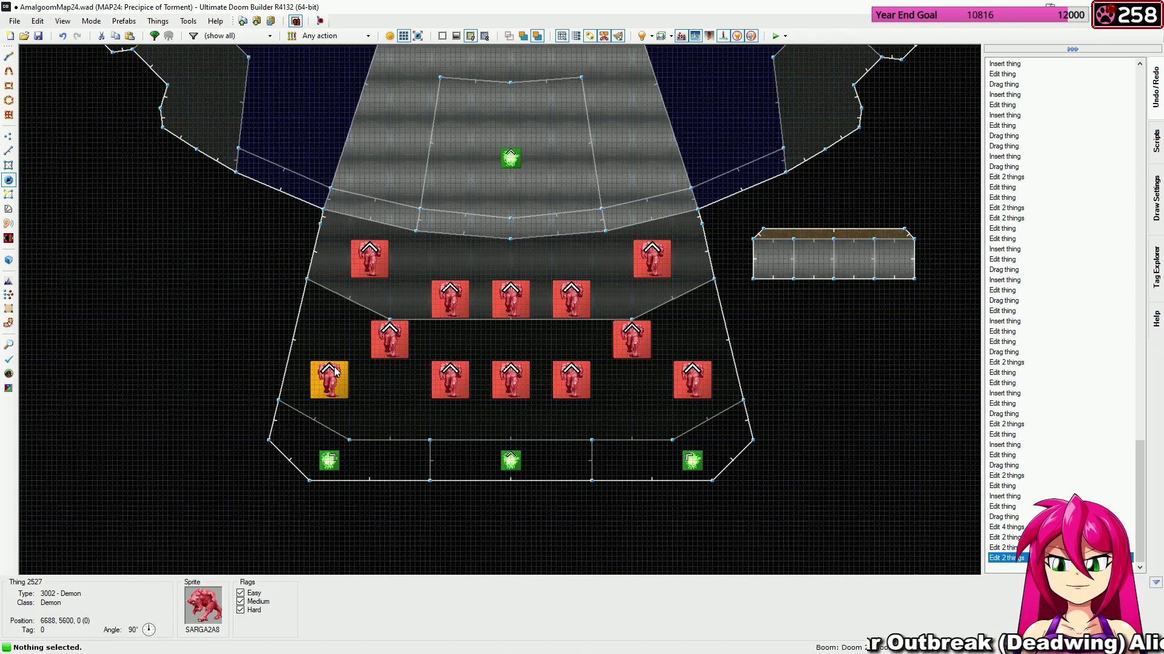
drag(307, 322, 733, 424)
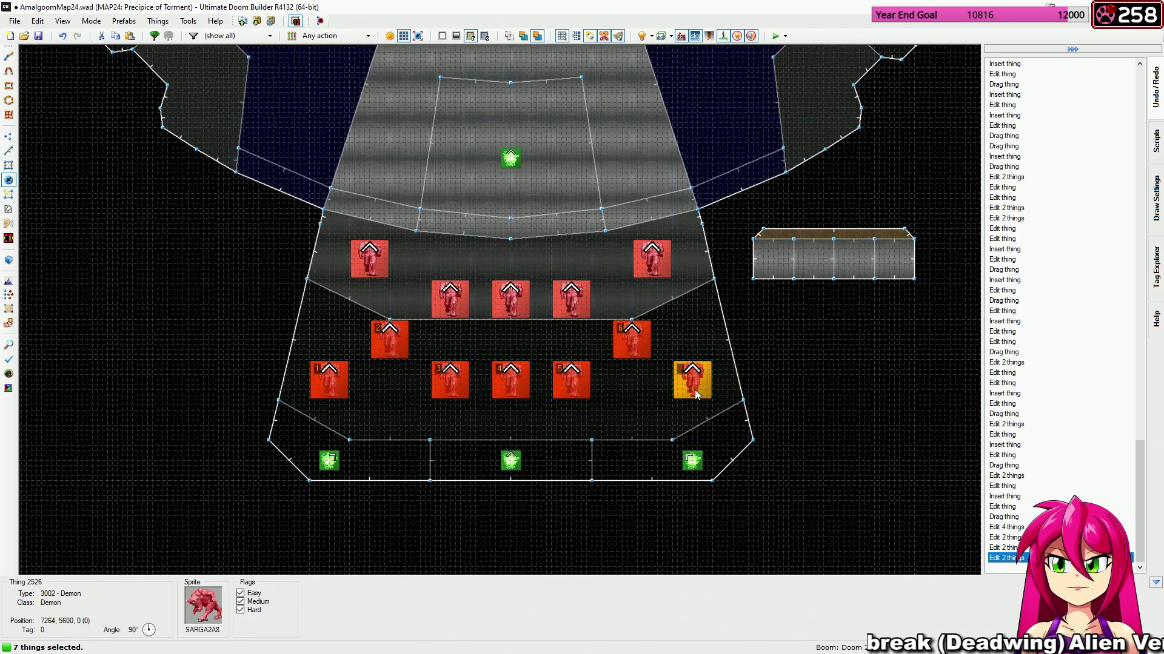
right_click(718, 413)
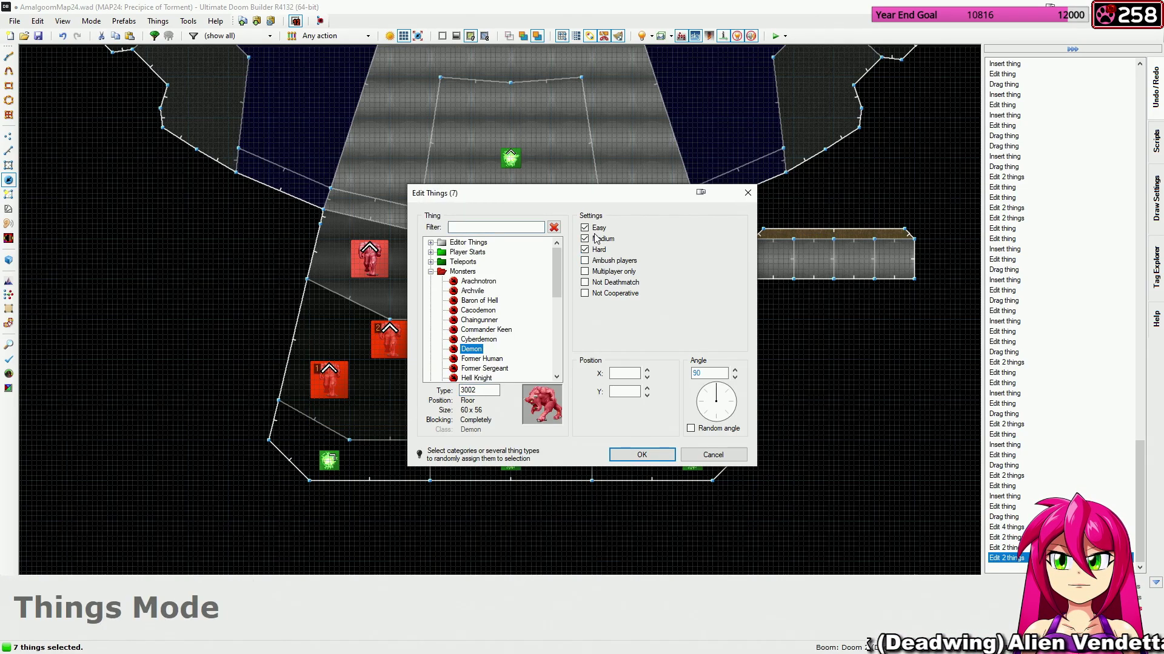
click(595, 230)
click(640, 460)
Restrict the three middle Demons in the southern wing's rear row to the Hard difficulty.
drag(429, 416, 574, 383)
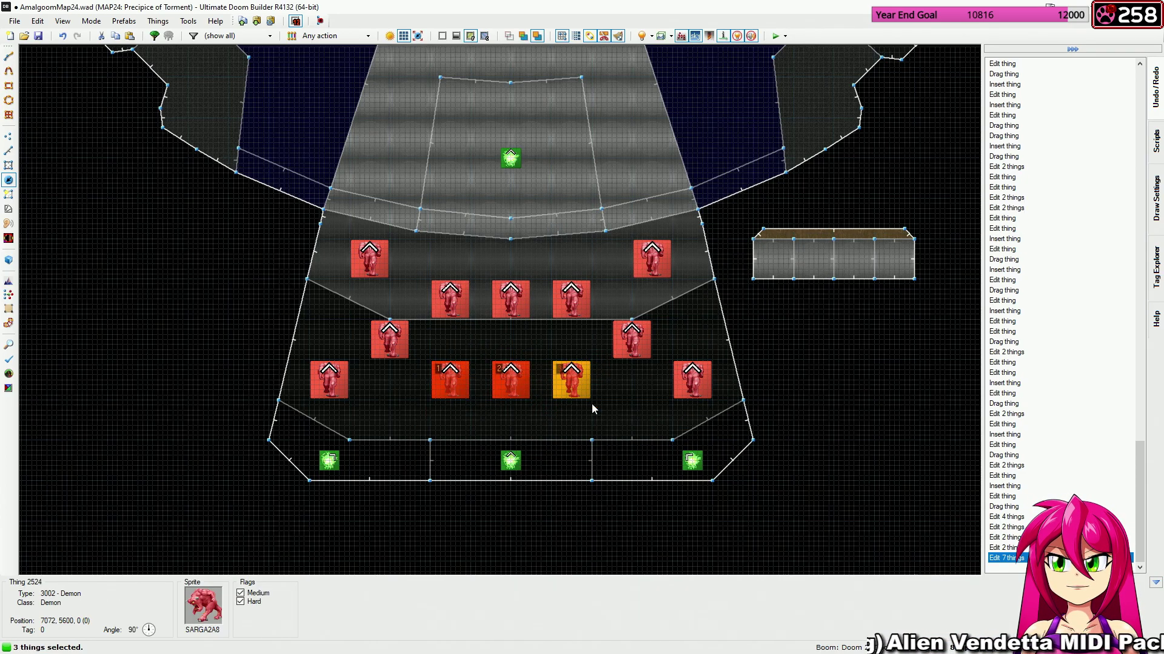
right_click(588, 393)
click(586, 239)
click(641, 461)
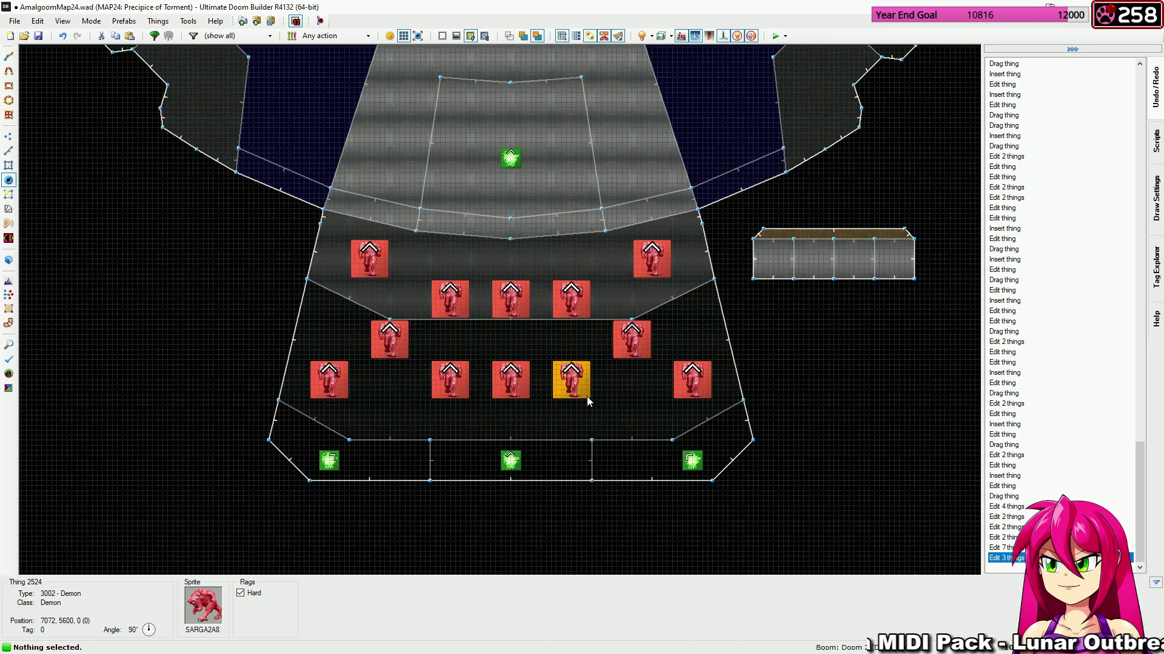
Reduce the difficulty flags of the two westernmost Hell Knights in the arena's western wing.
scroll(515, 336, down, 4)
middle_drag(269, 112, 523, 329)
scroll(531, 338, up, 4)
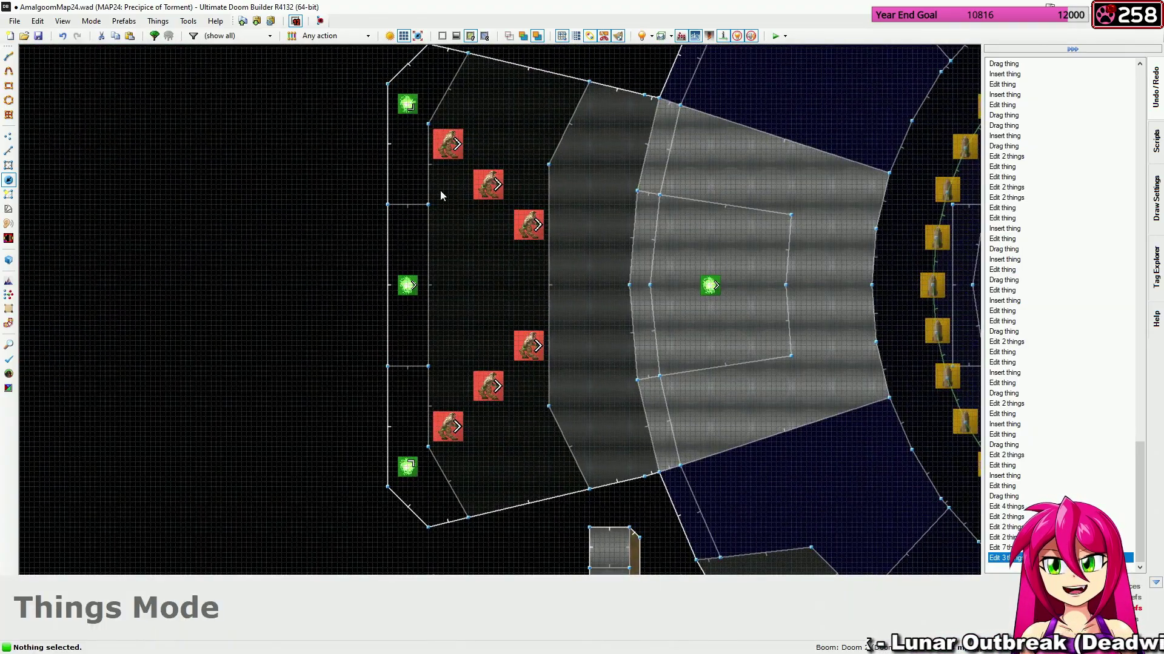
drag(431, 117, 466, 446)
right_click(581, 213)
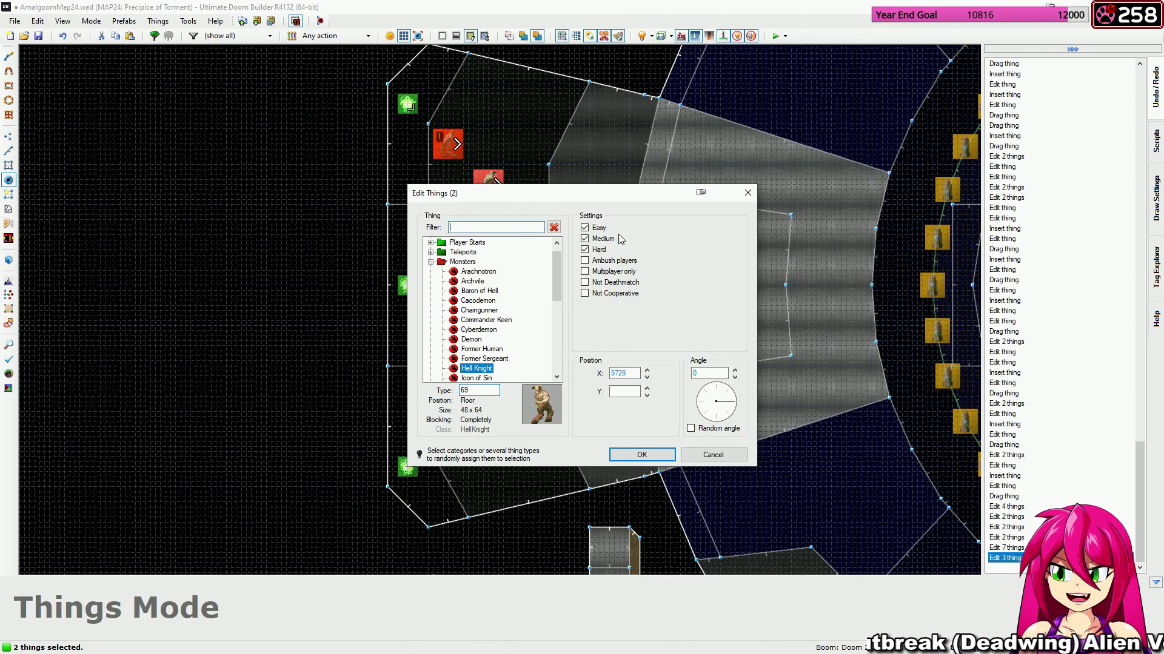
click(622, 454)
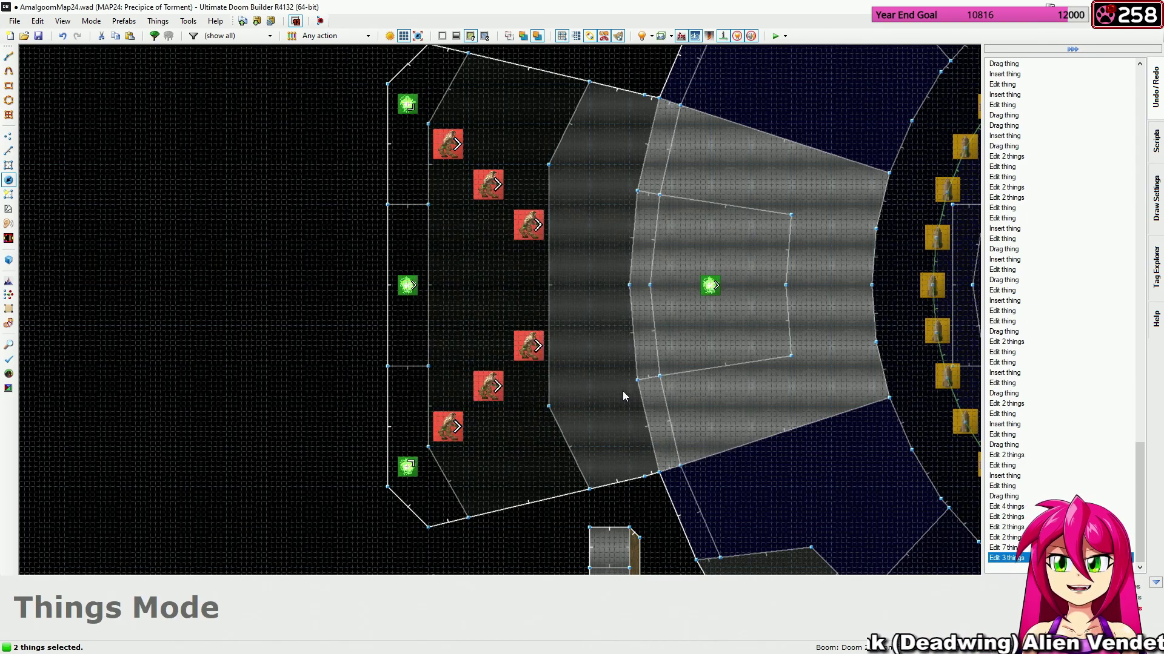
Limit the three southernmost Barons of Hell in the northern wing's V formation to Medium and Hard.
scroll(623, 391, down, 4)
middle_drag(749, 323, 487, 363)
scroll(637, 161, up, 3)
middle_drag(619, 189, 655, 268)
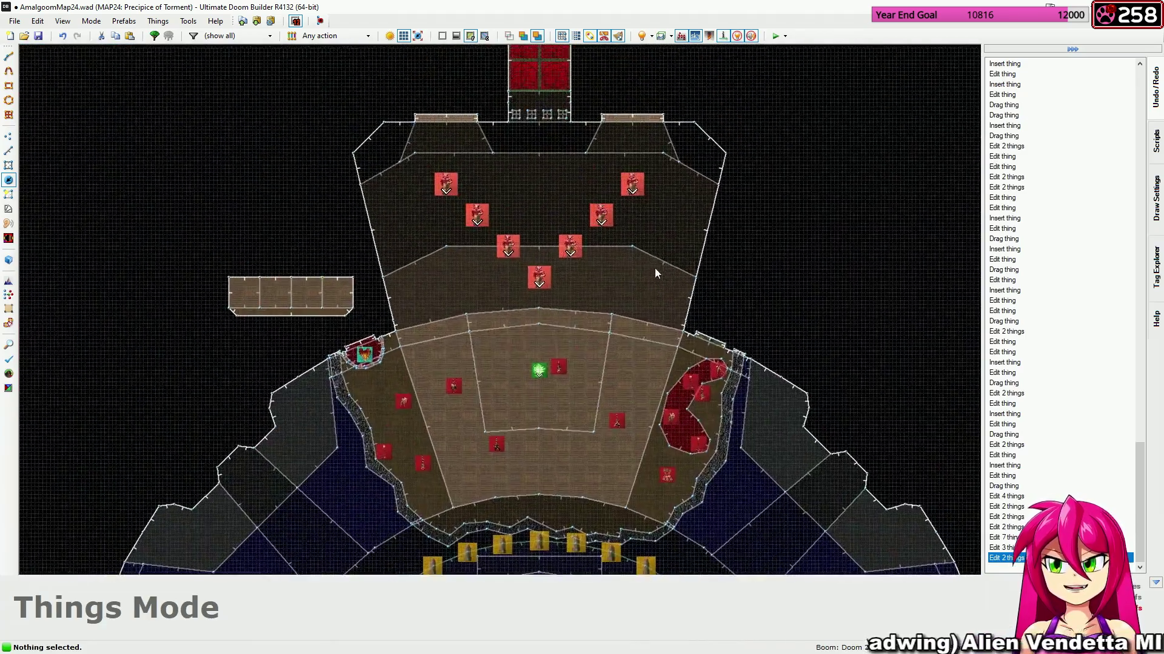
scroll(655, 273, up, 2)
middle_drag(683, 219, 747, 198)
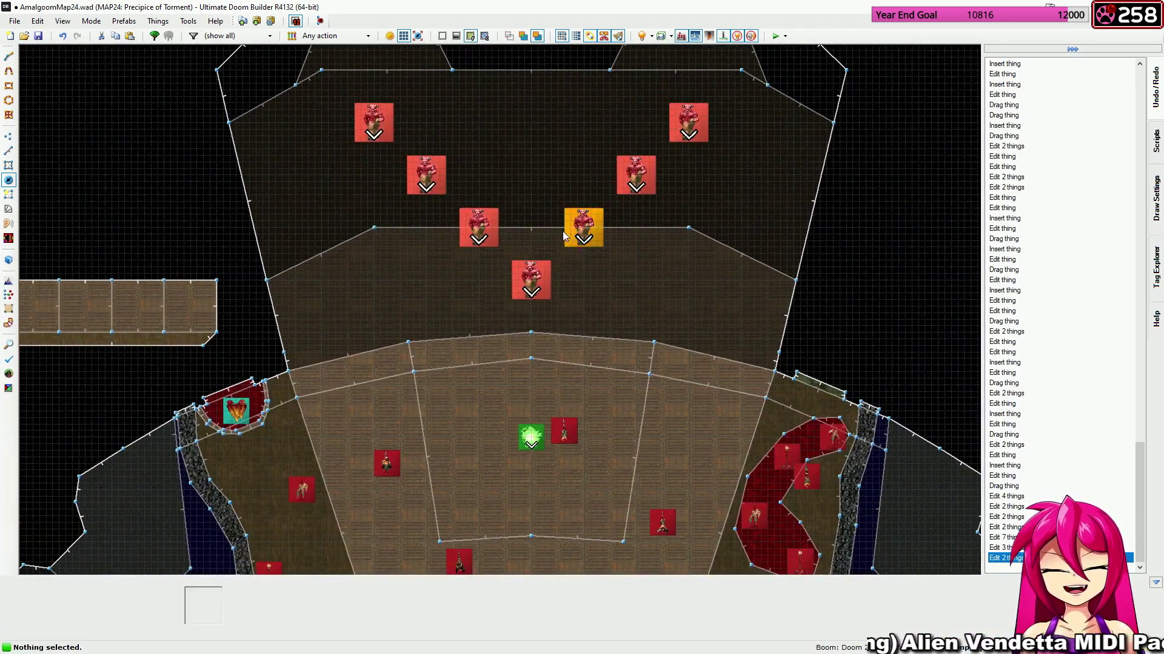
drag(452, 316, 599, 221)
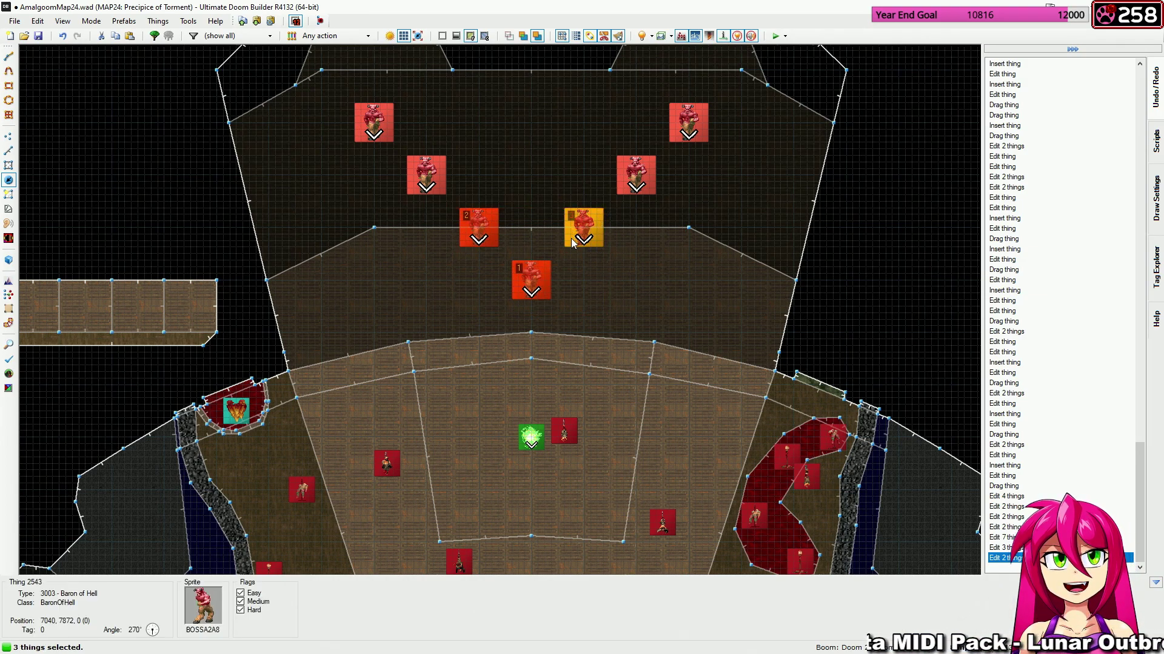
right_click(710, 295)
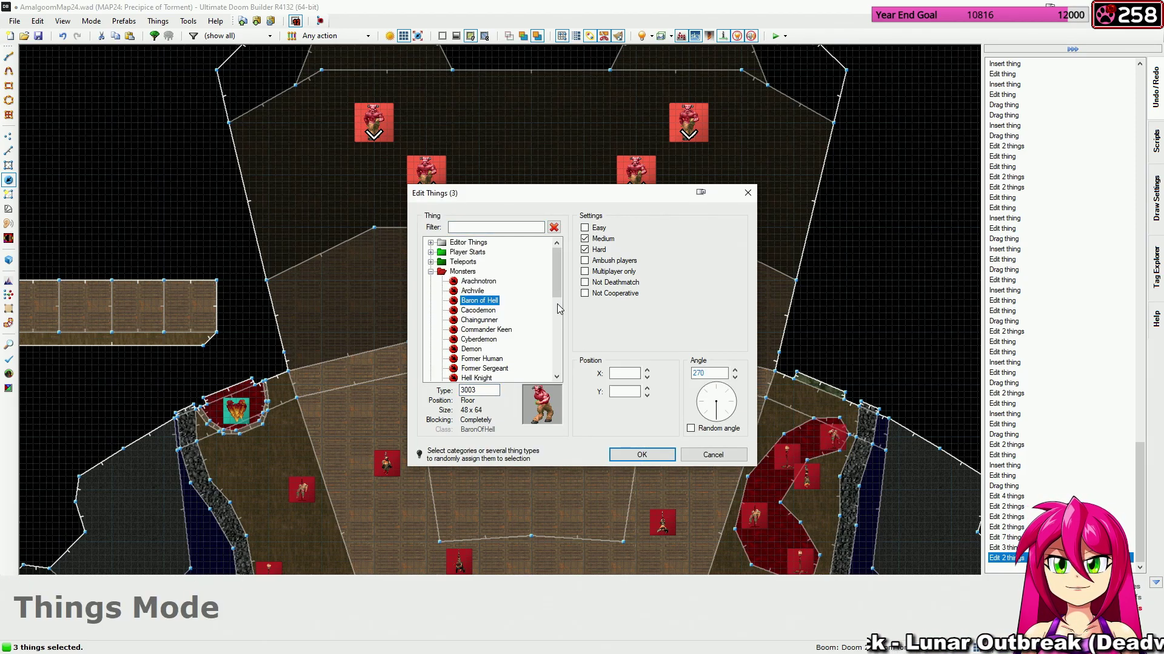
click(629, 454)
Restrict the Baron of Hell at the southern tip of the V formation to the Hard difficulty.
click(541, 313)
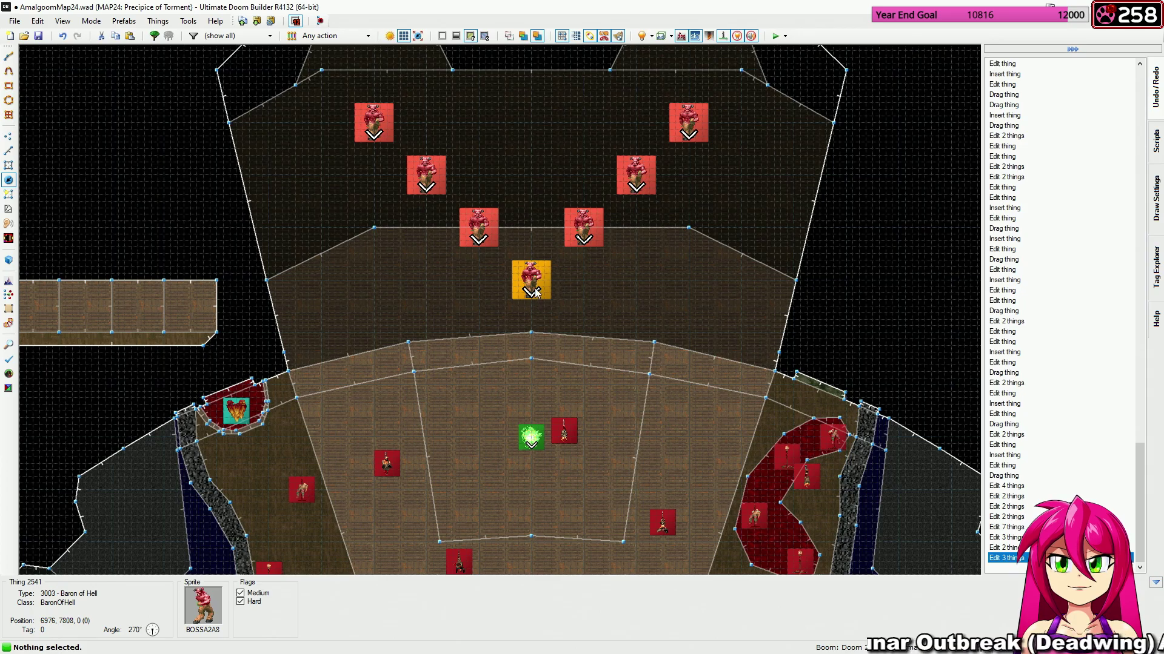
right_click(536, 293)
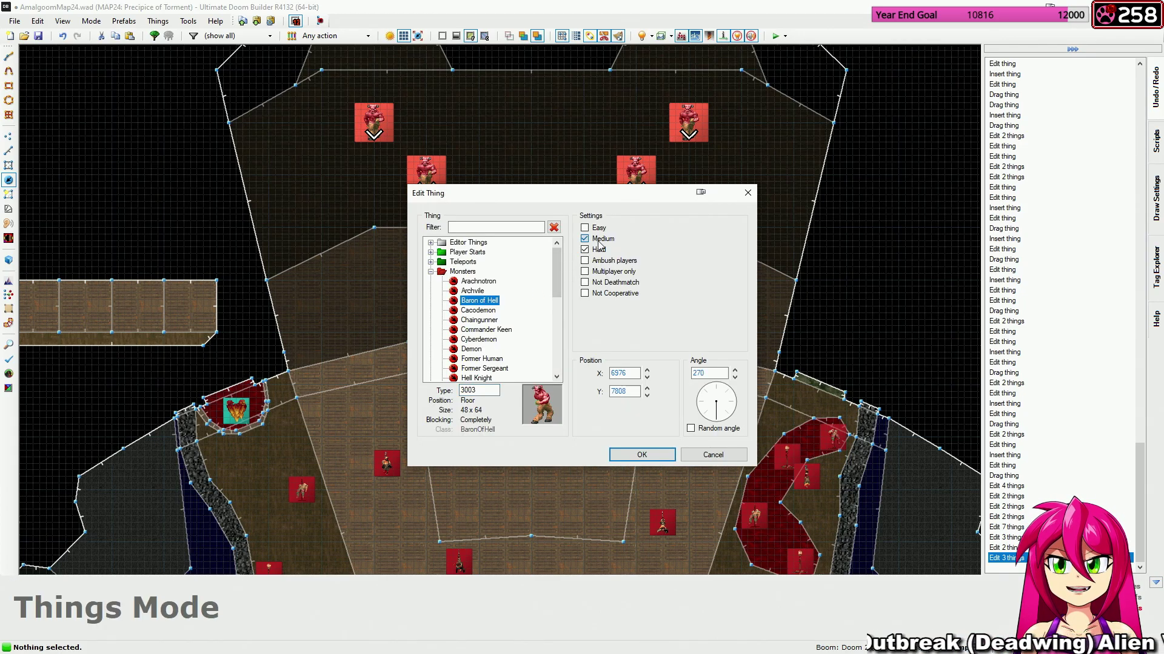
click(659, 459)
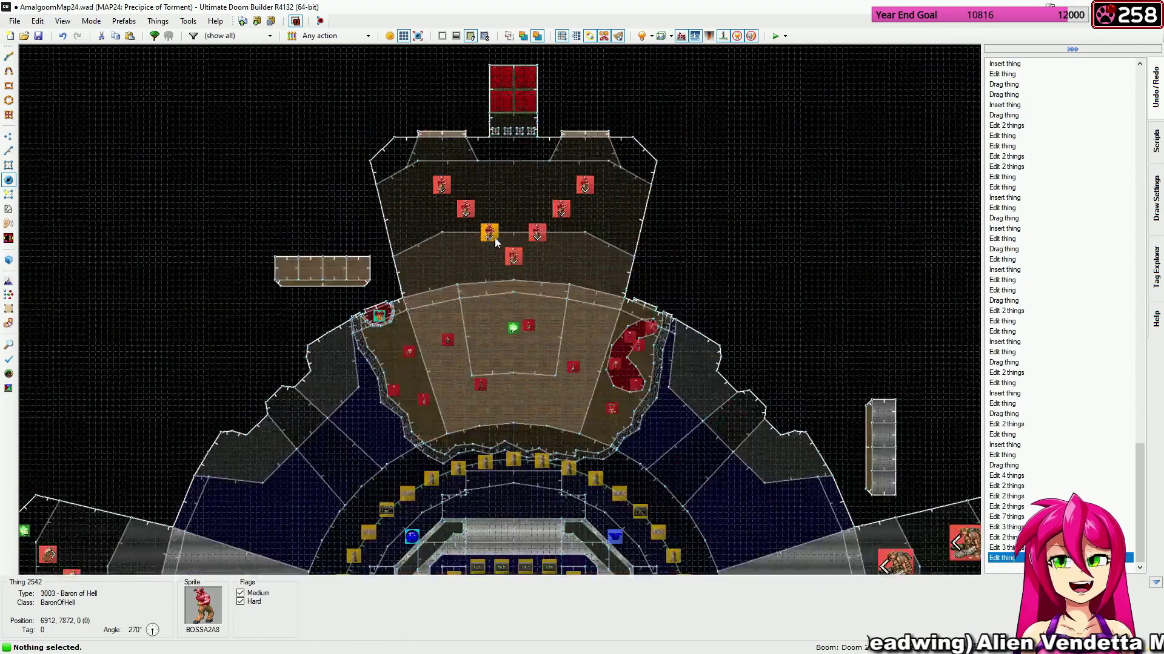
Limit the six easternmost Hell Knights in the teleport closet east of the arena to Medium and Hard.
scroll(565, 245, down, 4)
scroll(575, 278, down, 3)
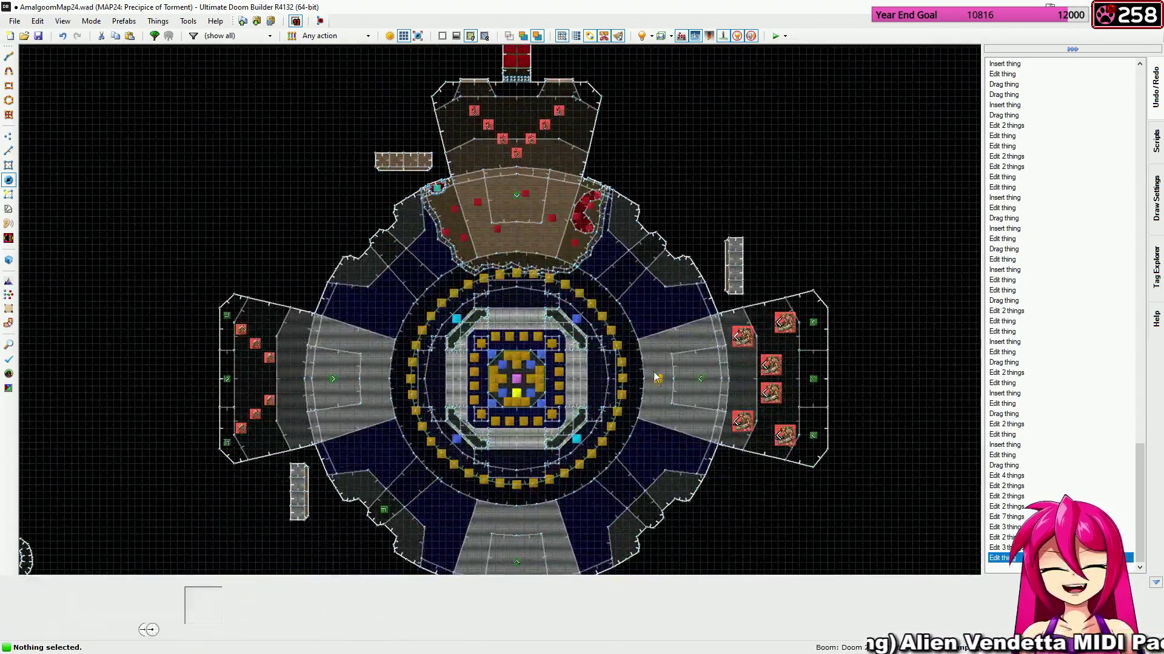
middle_drag(653, 372, 611, 226)
middle_drag(703, 358, 617, 314)
middle_drag(651, 359, 522, 349)
middle_drag(646, 364, 479, 381)
scroll(670, 358, up, 2)
scroll(529, 369, down, 1)
middle_drag(481, 135, 689, 246)
scroll(649, 282, up, 2)
scroll(689, 246, up, 2)
drag(659, 222, 567, 366)
right_click(618, 250)
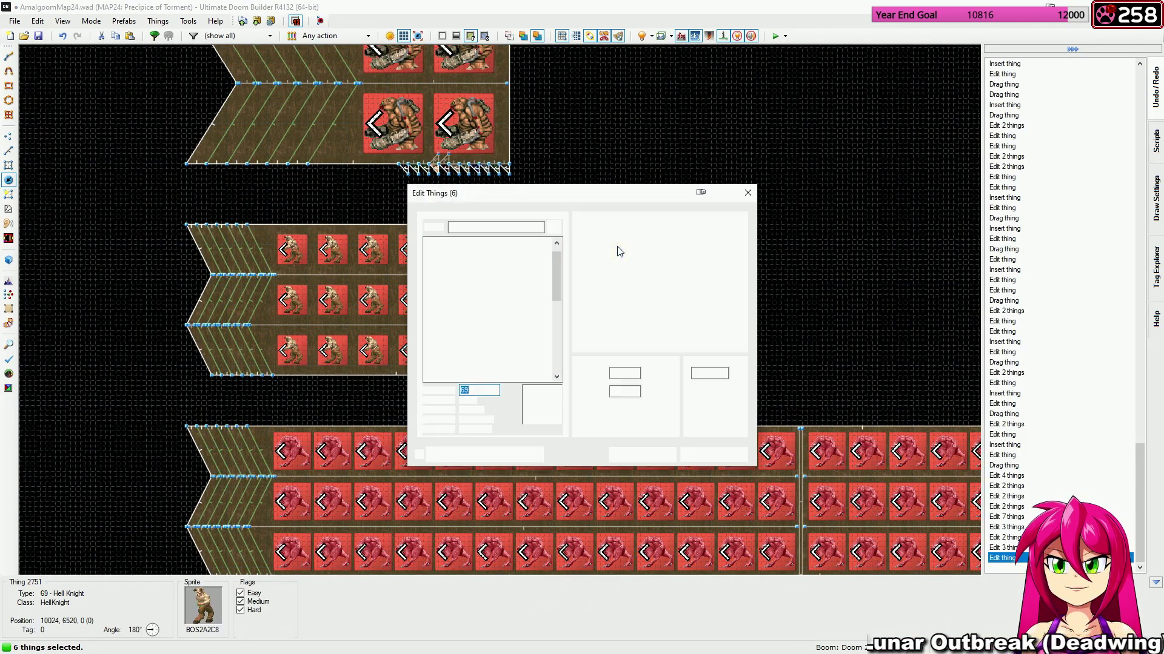
click(650, 455)
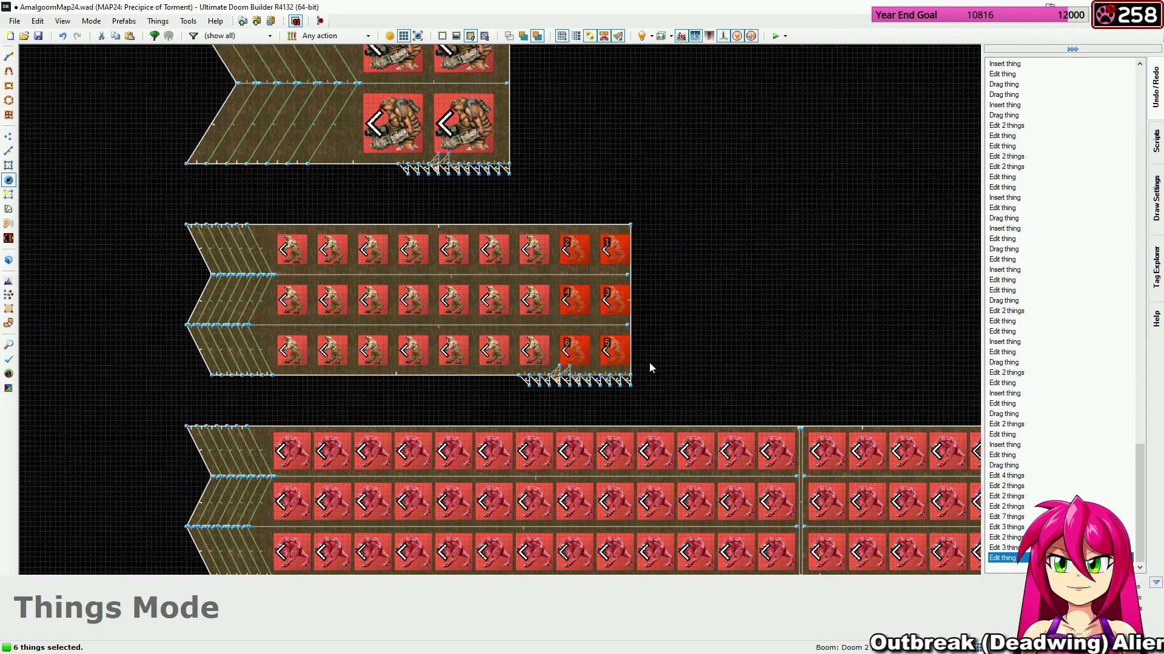
Restrict the three Hell Knights in the closet's easternmost column to the Hard difficulty.
key(c)
drag(652, 376, 606, 243)
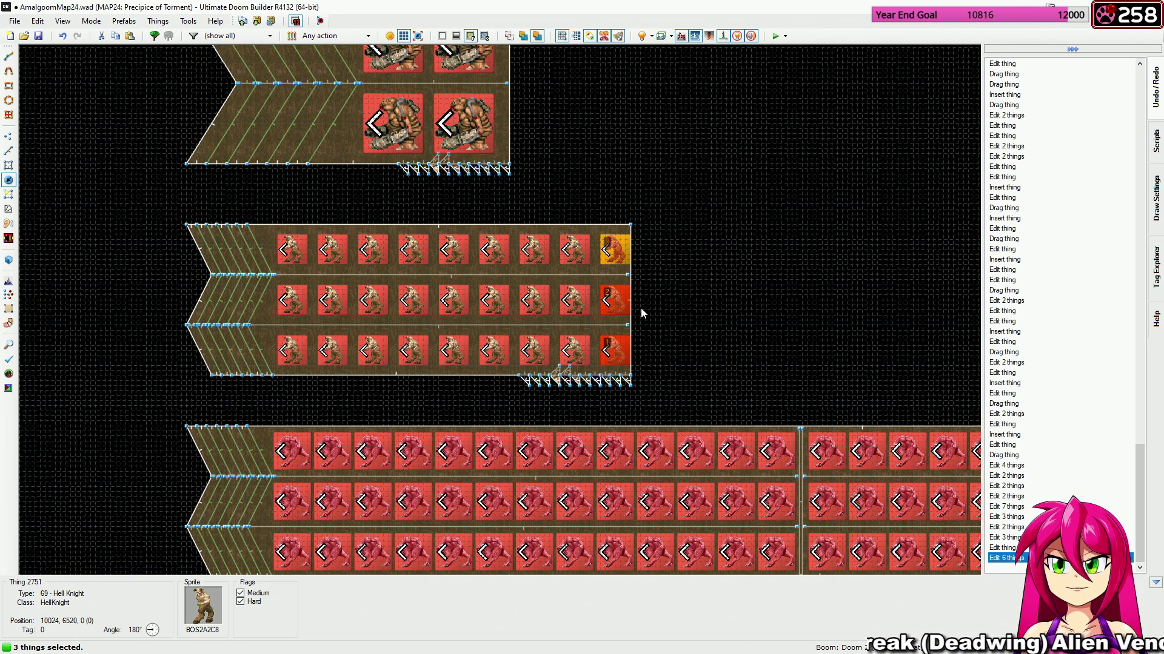
right_click(641, 309)
click(584, 238)
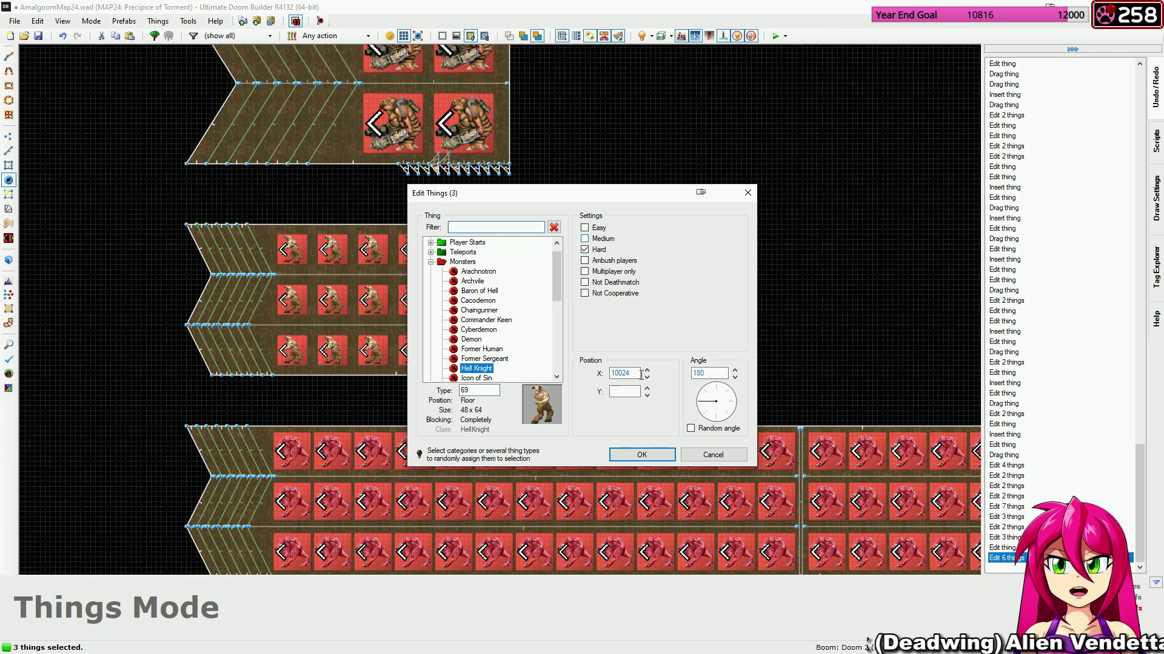
click(652, 451)
Limit the Mancubus closet's easternmost column to Medium and Hard, and reduce the flags of its middle Mancubus further.
middle_drag(658, 155, 751, 372)
key(c)
drag(677, 121, 585, 366)
right_click(606, 256)
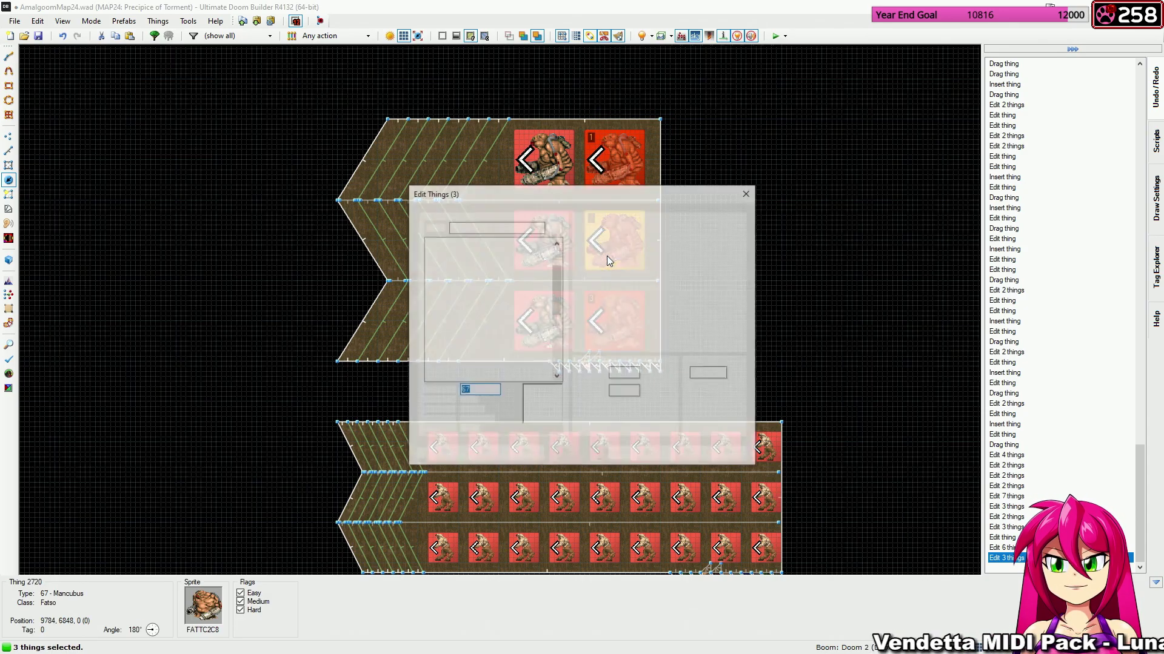
click(635, 458)
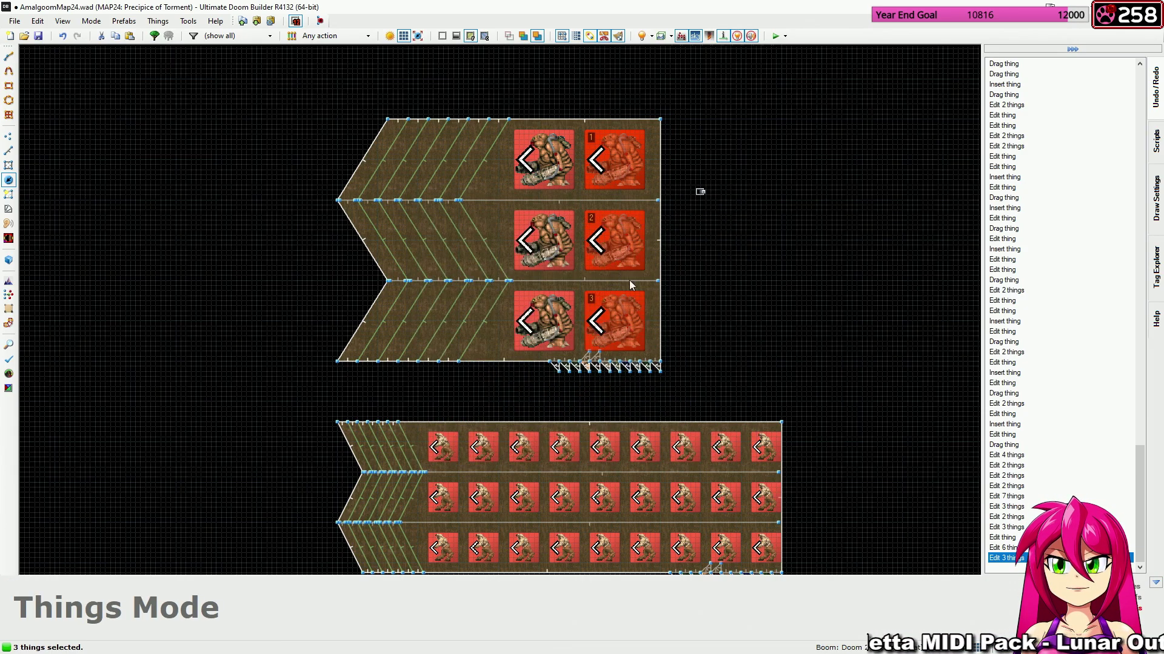
right_click(612, 242)
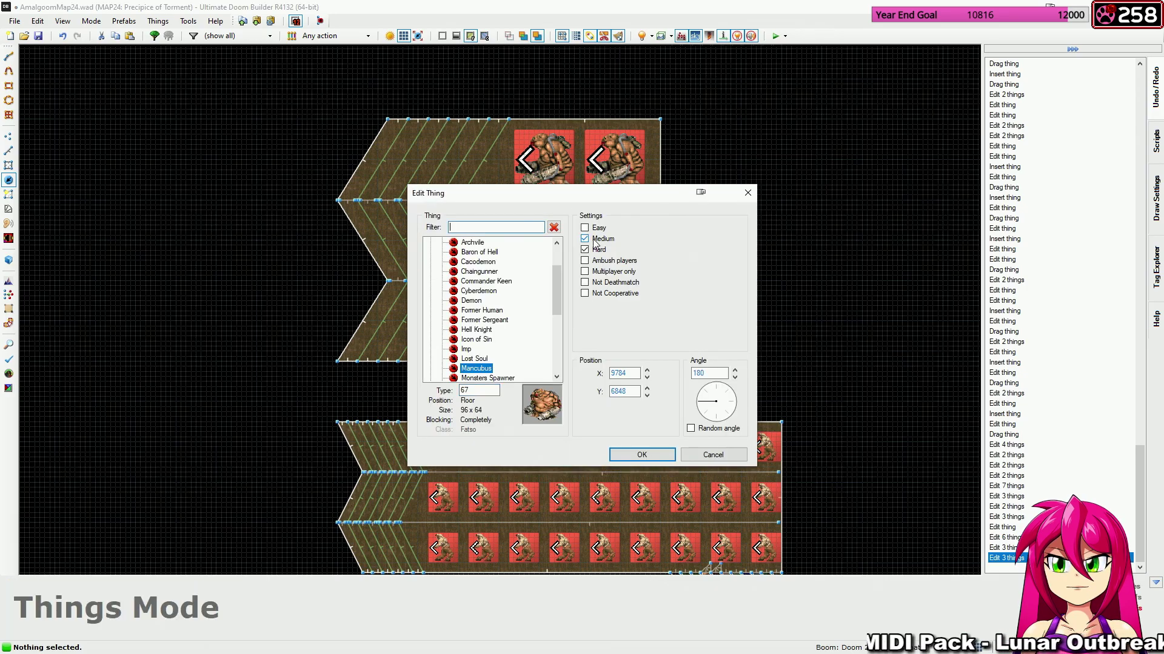
click(646, 455)
Limit the nine Demons at the eastern end of the Demon closet's western half to Medium and Hard.
scroll(788, 351, down, 2)
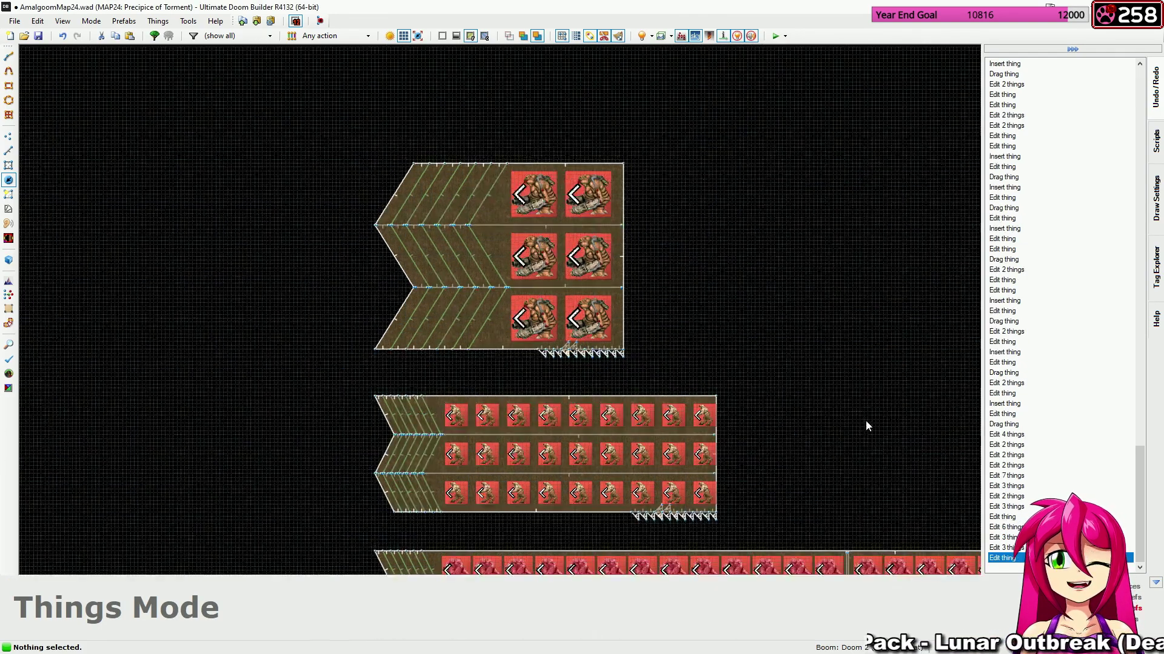
middle_drag(851, 454, 628, 205)
scroll(533, 351, up, 1)
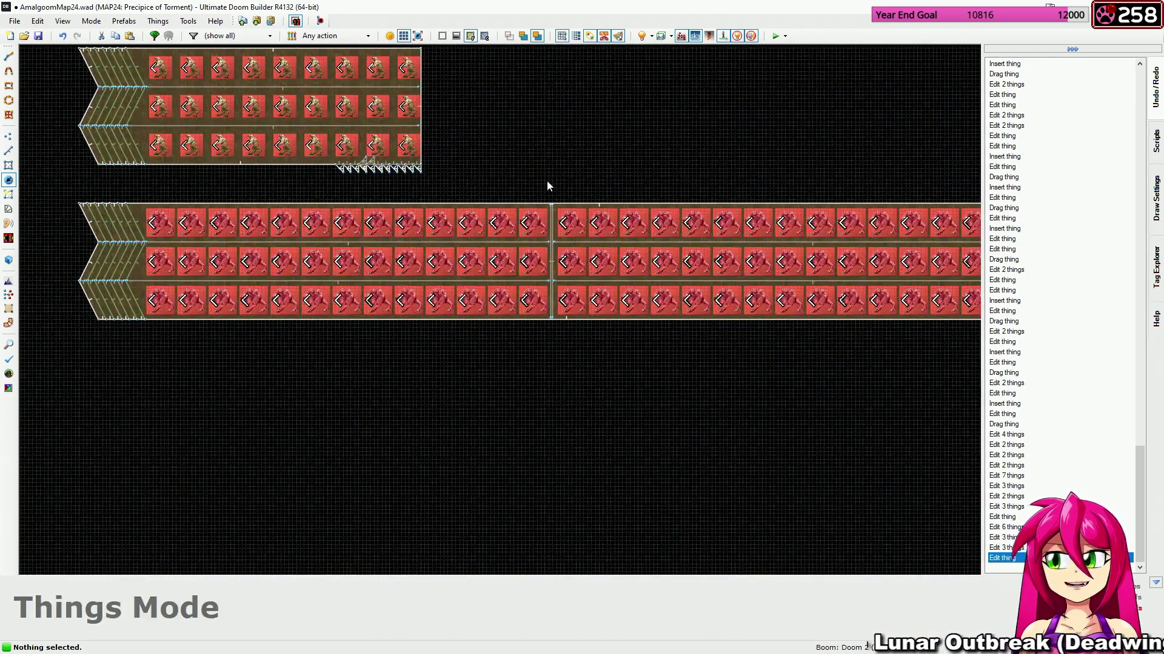
drag(546, 183, 463, 352)
right_click(469, 302)
click(585, 228)
click(641, 455)
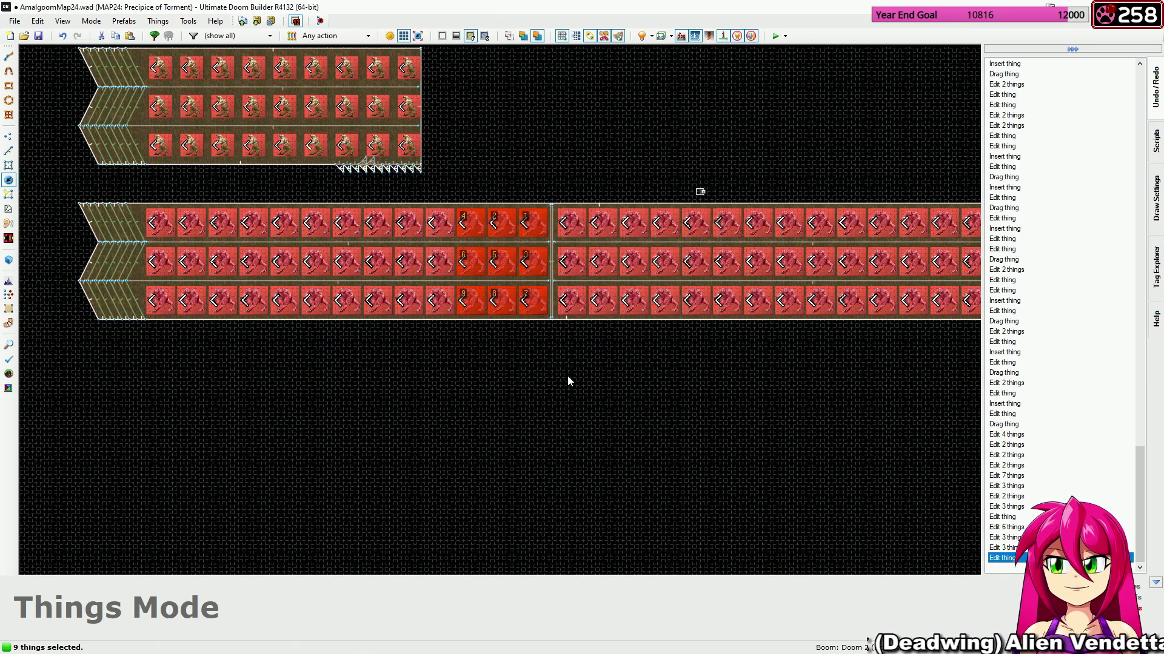
Restrict the six easternmost Demons in the Demon closet's western half to the Hard difficulty.
click(540, 330)
drag(541, 336, 502, 226)
right_click(503, 226)
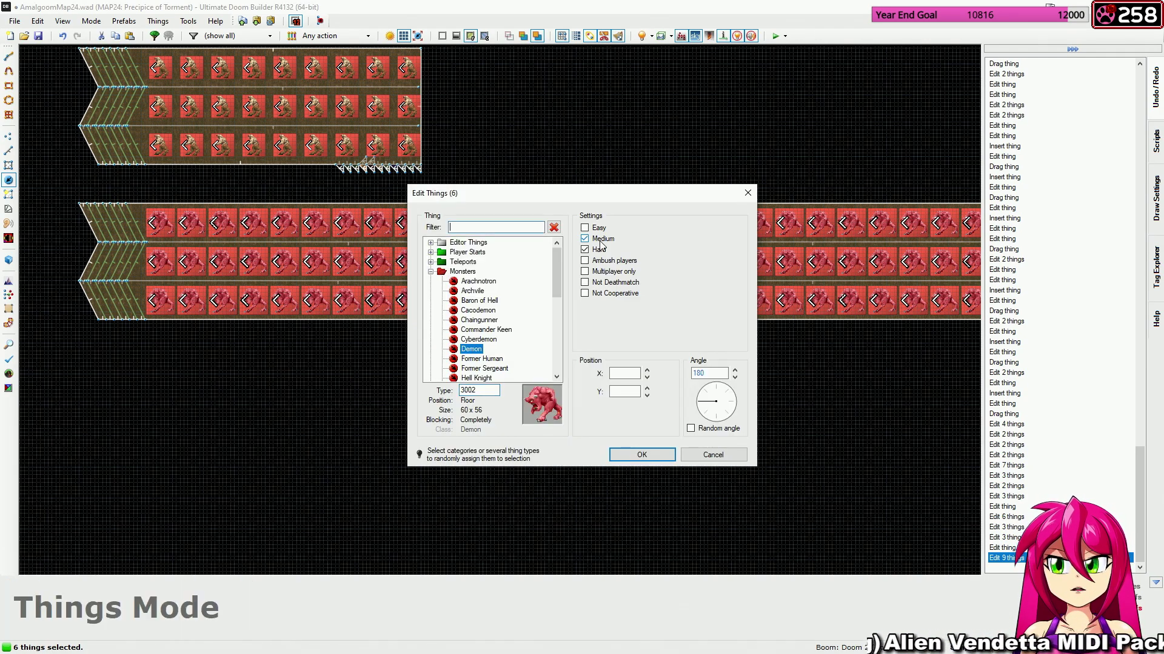
click(599, 239)
click(633, 459)
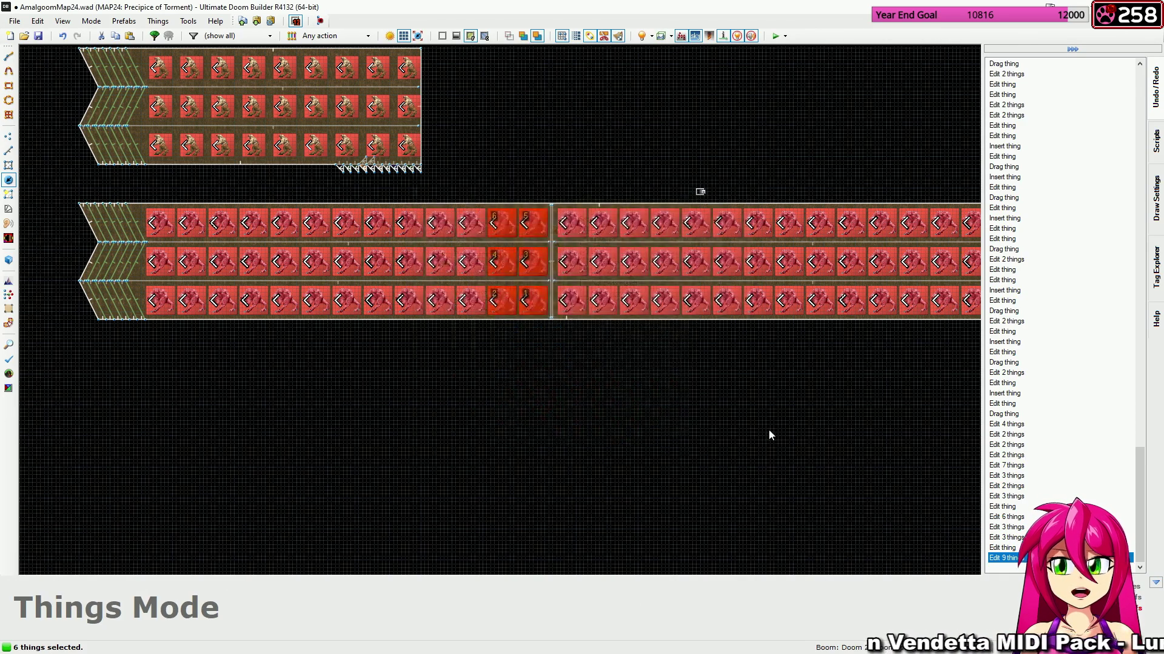
Limit the nine easternmost Demons in the Demon closet's eastern half to Medium and Hard.
middle_drag(805, 382, 443, 397)
click(610, 379)
drag(702, 191, 601, 369)
right_click(606, 231)
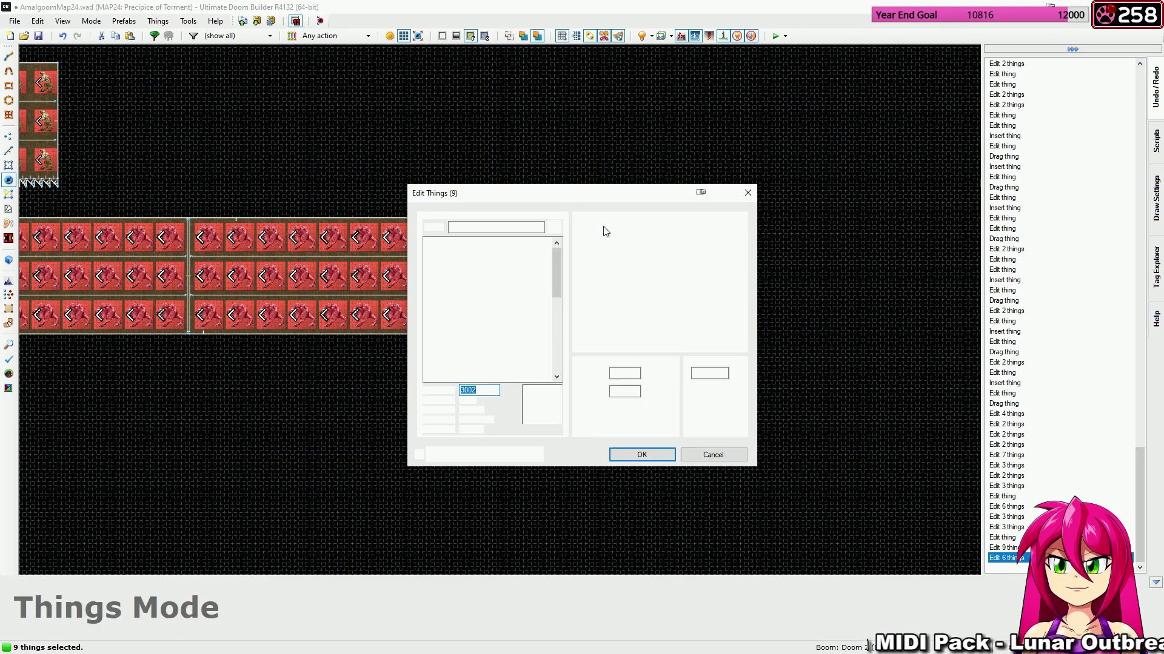
click(585, 228)
click(651, 459)
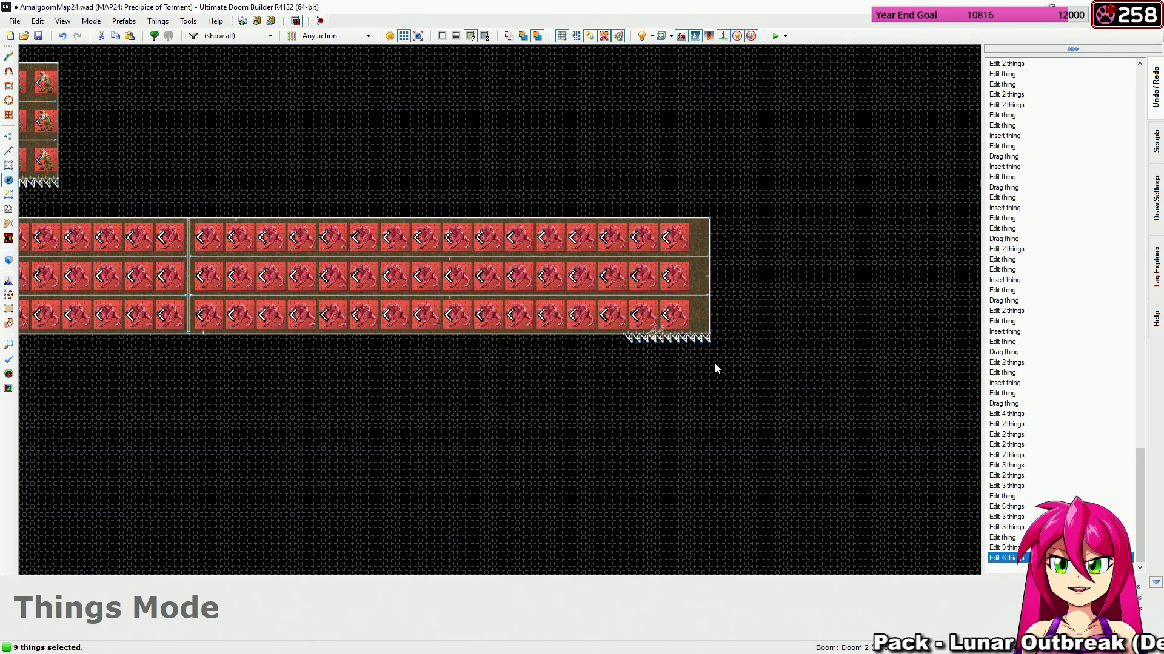
Restrict the three Demons in the Demon closet's easternmost column to the Hard difficulty.
drag(715, 363, 678, 243)
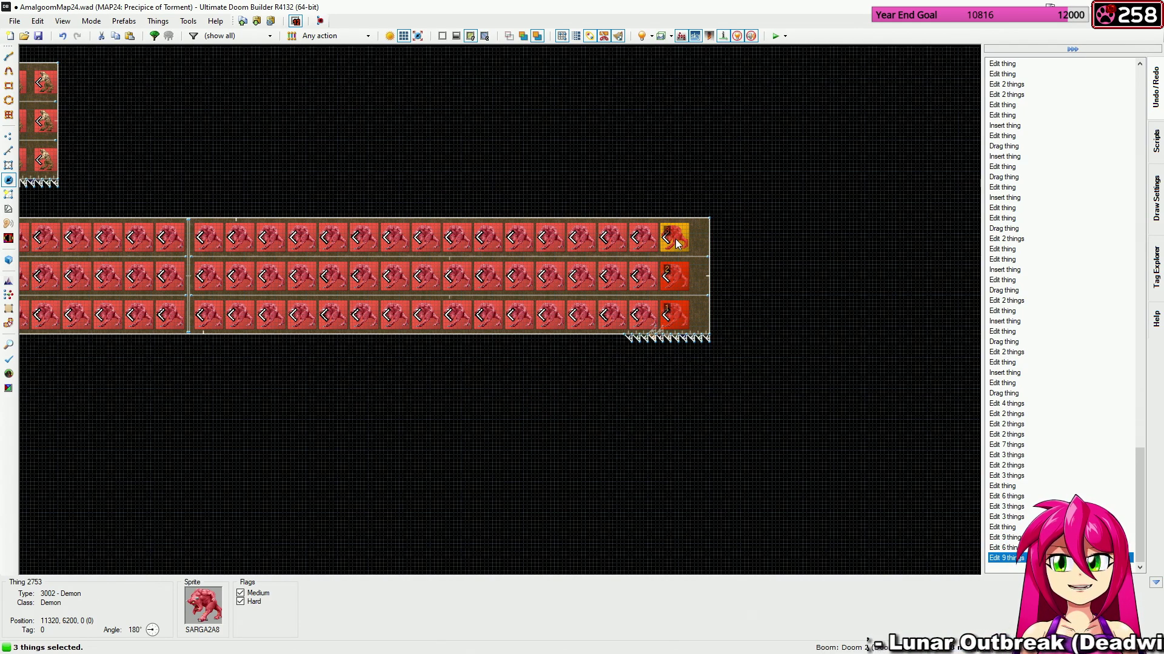
right_click(678, 243)
click(585, 239)
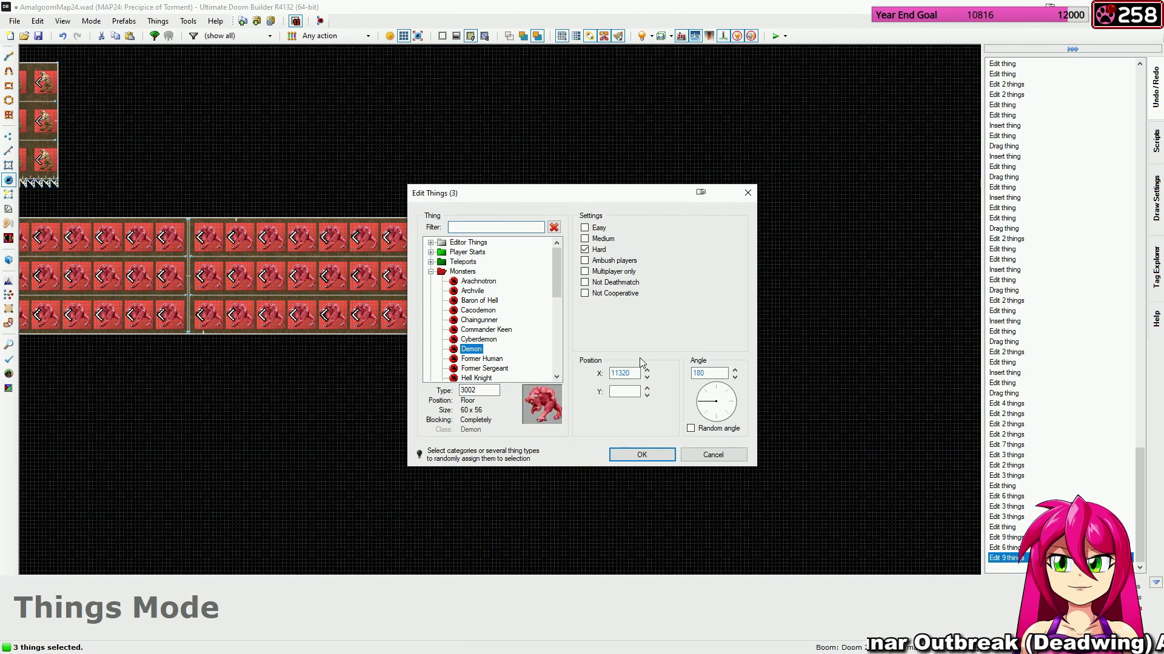
click(627, 456)
scroll(503, 418, down, 6)
click(595, 354)
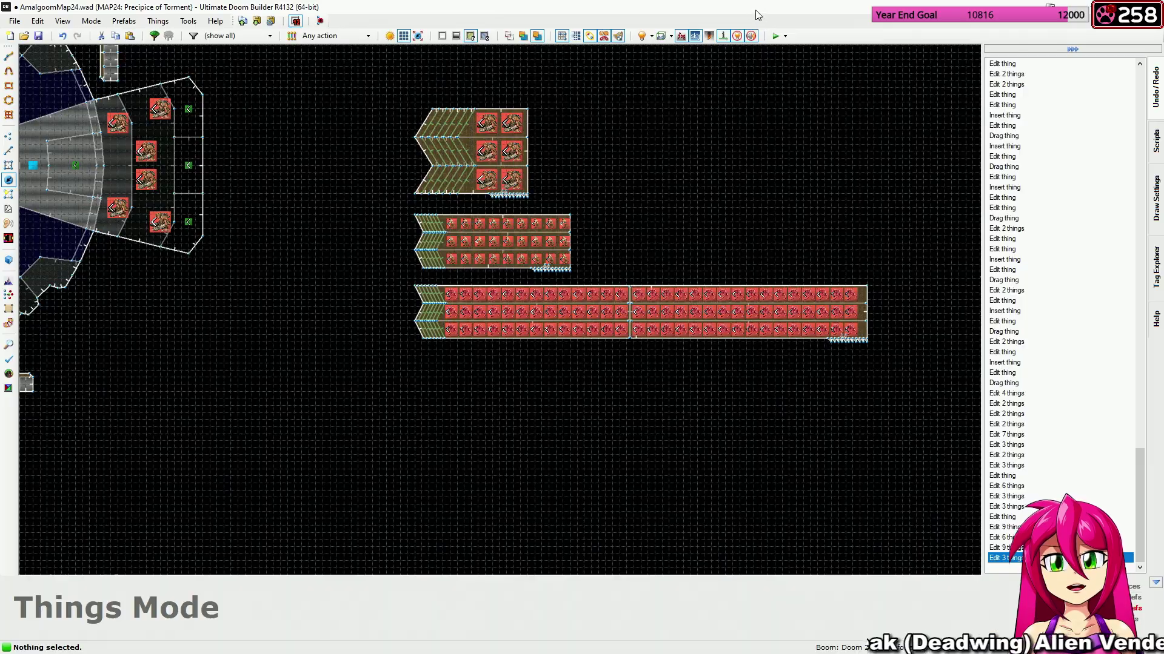
Limit the Invulnerability sphere at the inner edge of the arena's eastern wing to Medium and Hard.
middle_drag(396, 304, 976, 461)
key(t)
scroll(750, 307, up, 6)
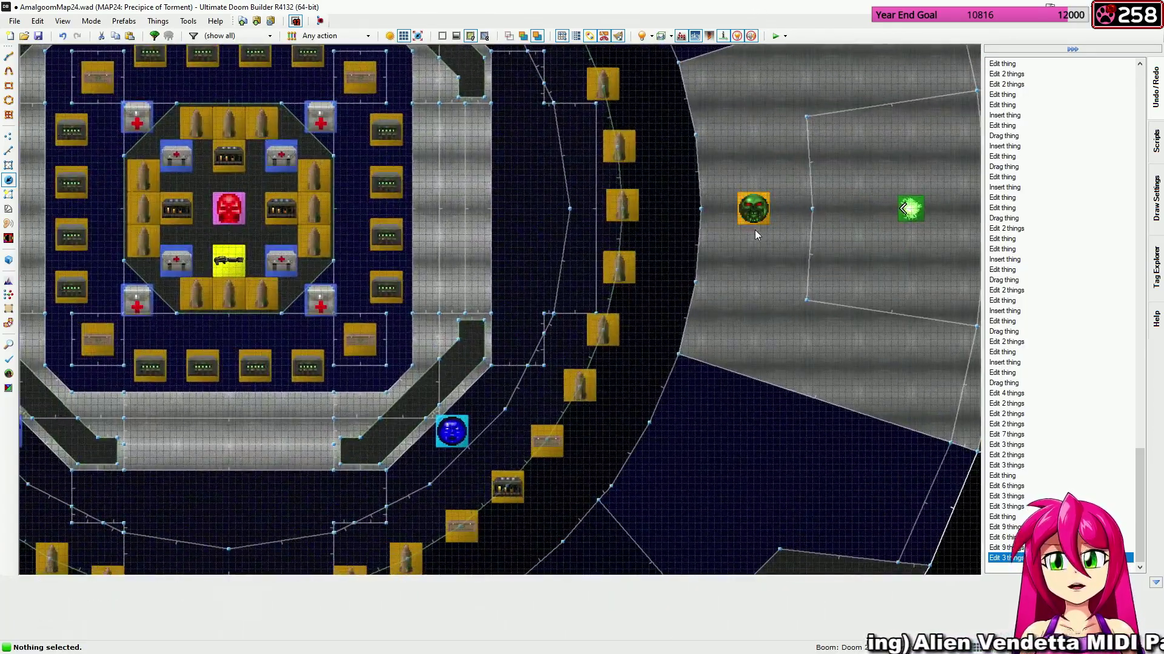
scroll(727, 282, down, 4)
scroll(713, 278, down, 3)
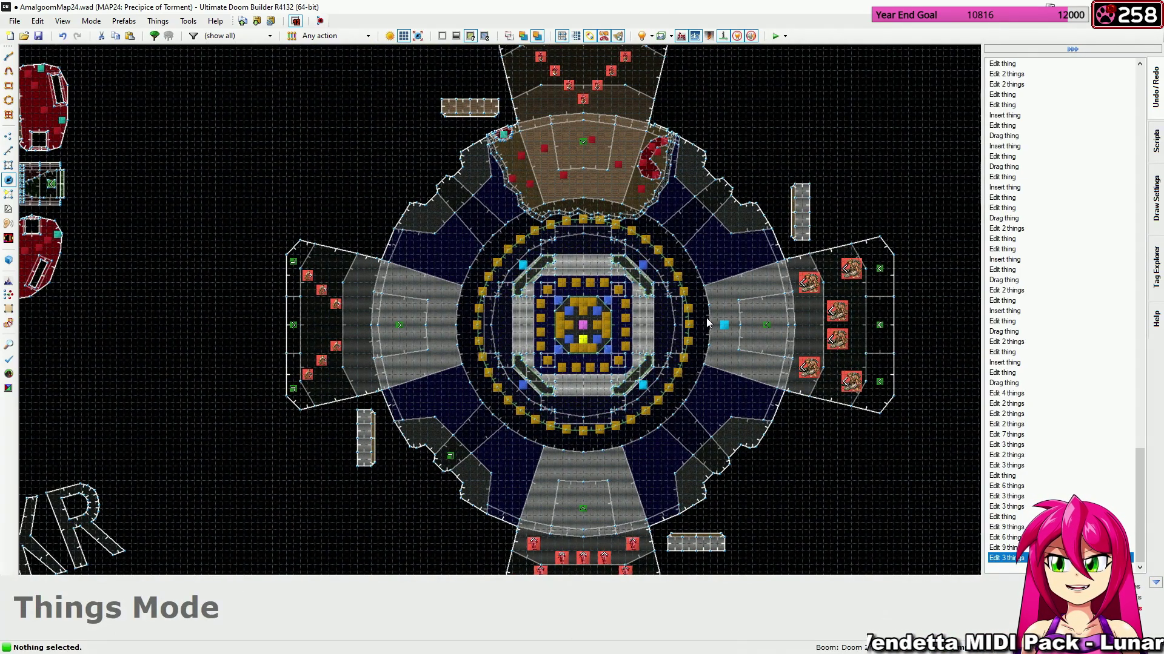
scroll(707, 317, up, 3)
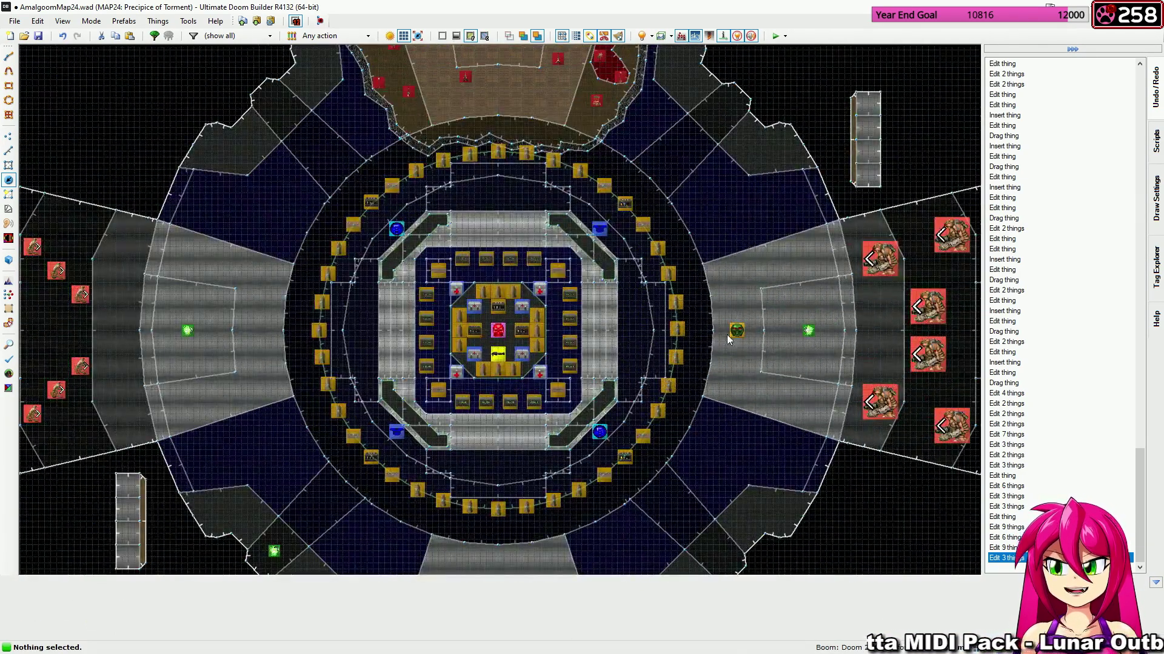
middle_drag(729, 337, 746, 251)
scroll(751, 250, up, 3)
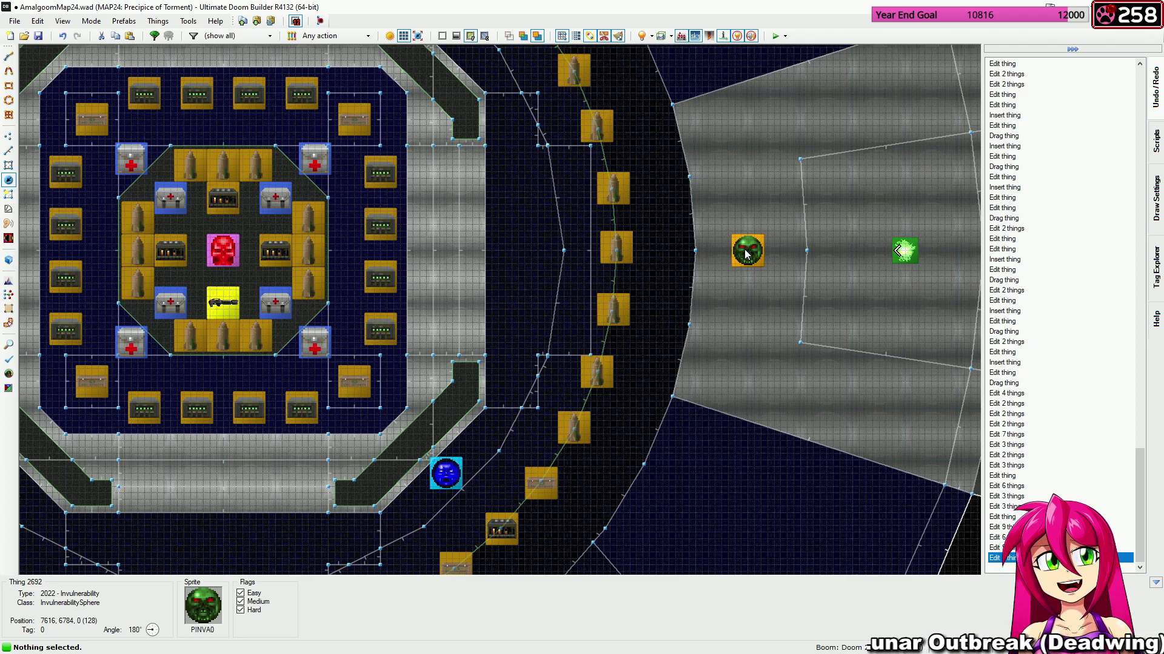
right_click(747, 253)
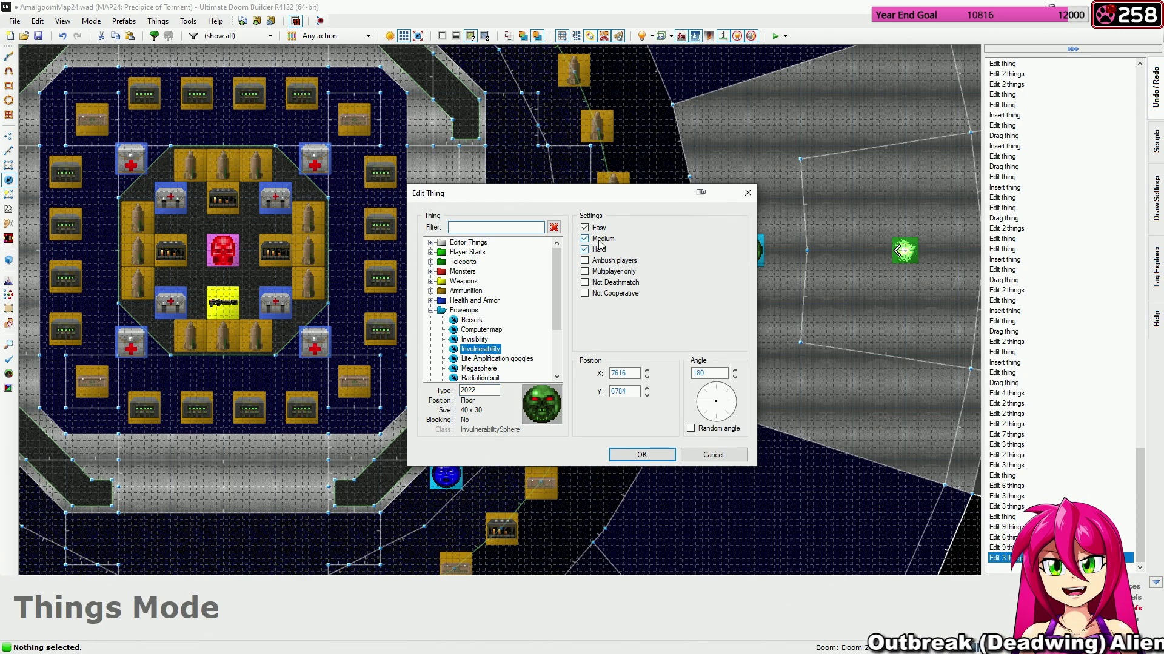
click(585, 228)
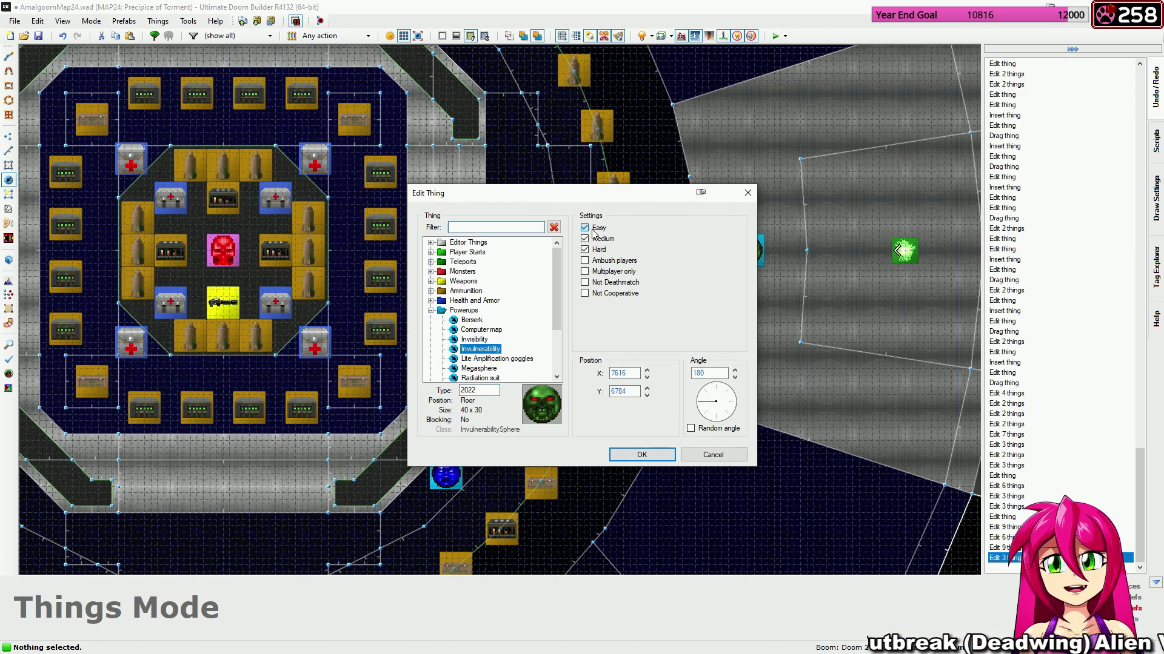
click(644, 454)
Add an Invulnerability sphere at the inner edge of the arena's western wing, flagged only for Easy and angled at 0.
scroll(576, 401, down, 1)
middle_drag(576, 401, 957, 411)
scroll(278, 291, up, 2)
right_click(281, 303)
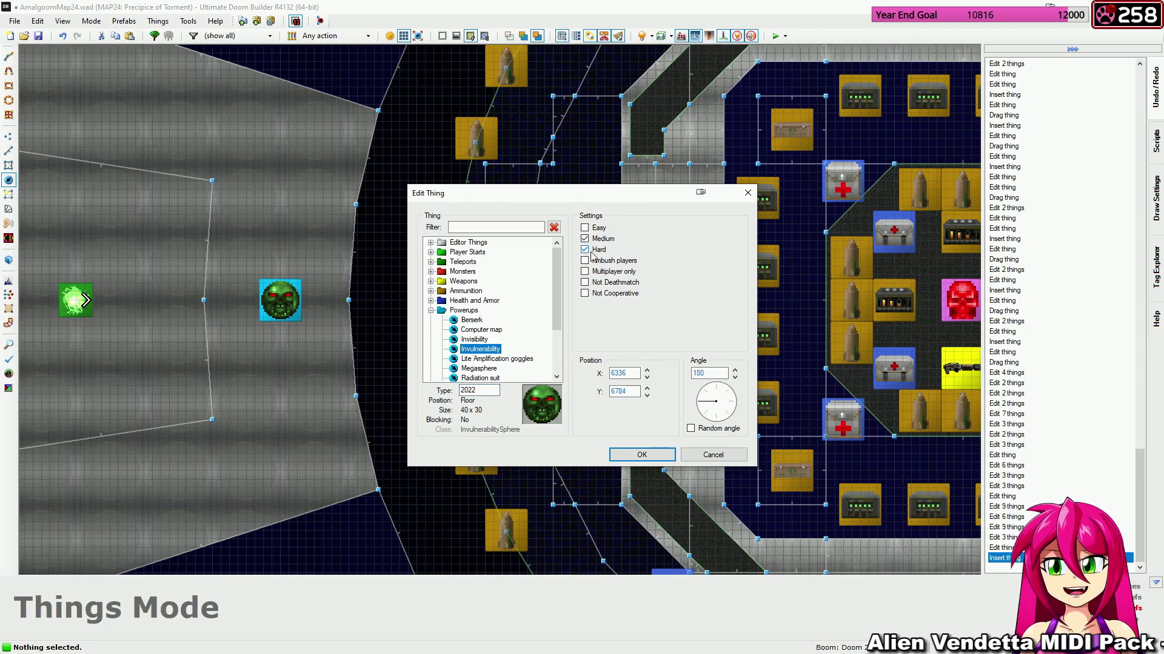
click(594, 249)
click(594, 239)
click(592, 227)
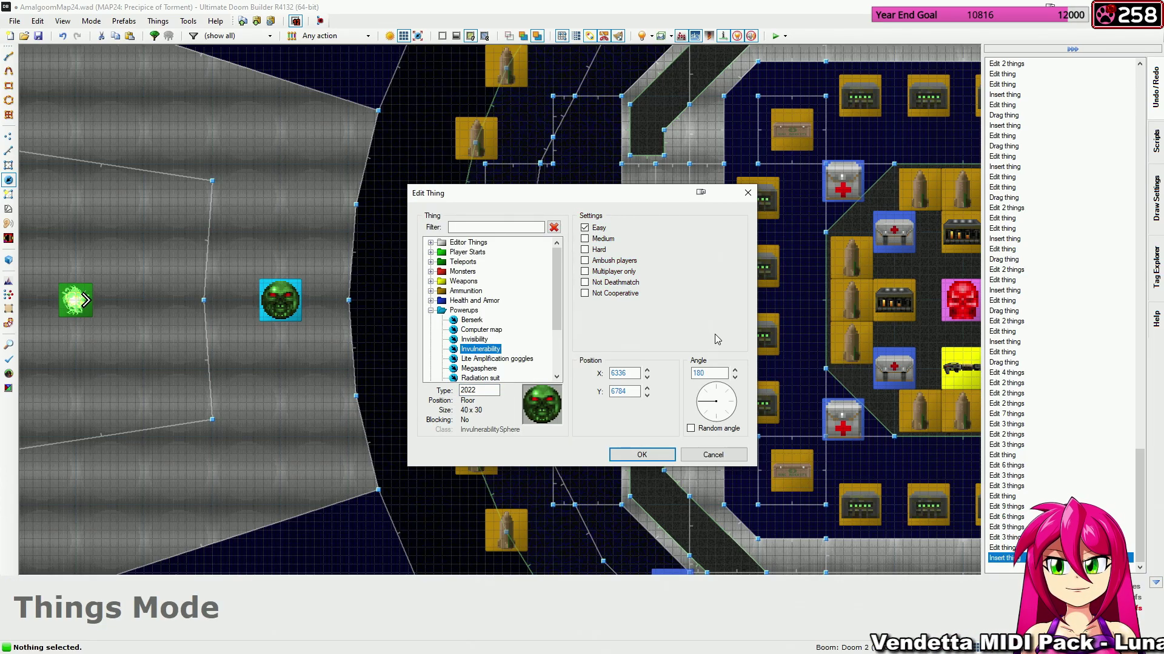
click(732, 401)
click(641, 454)
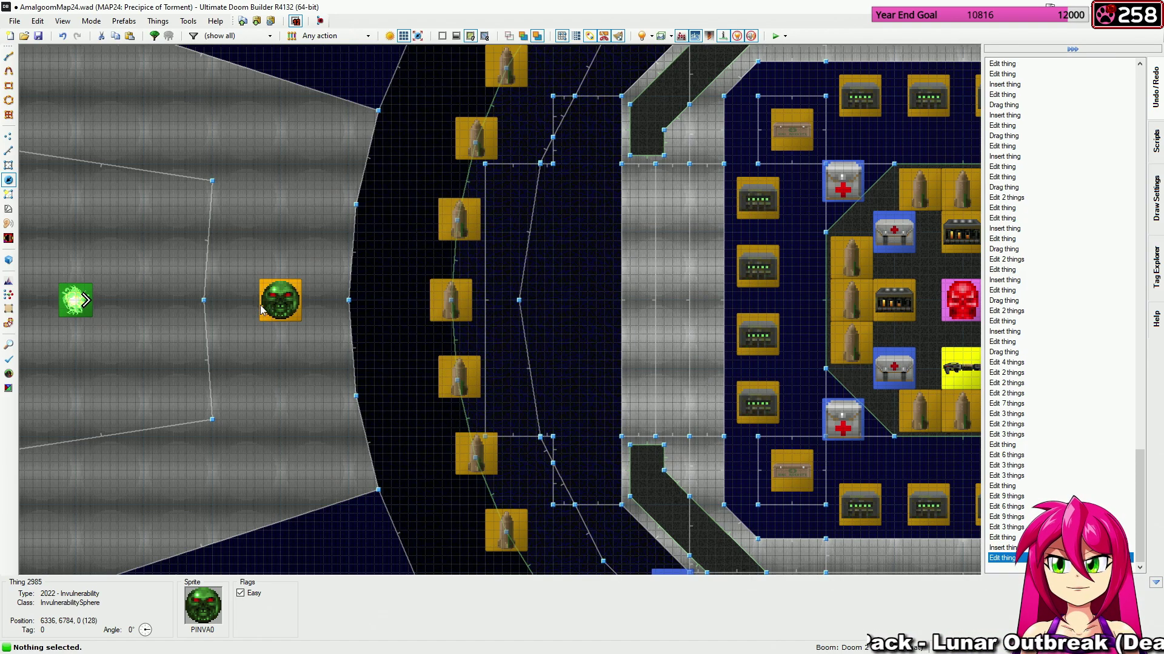
Insert an Easy-only Invulnerability sphere centred near the southern edge of the northern wing's wooden floor.
scroll(151, 320, down, 4)
middle_drag(136, 319, 54, 325)
middle_drag(230, 282, 434, 330)
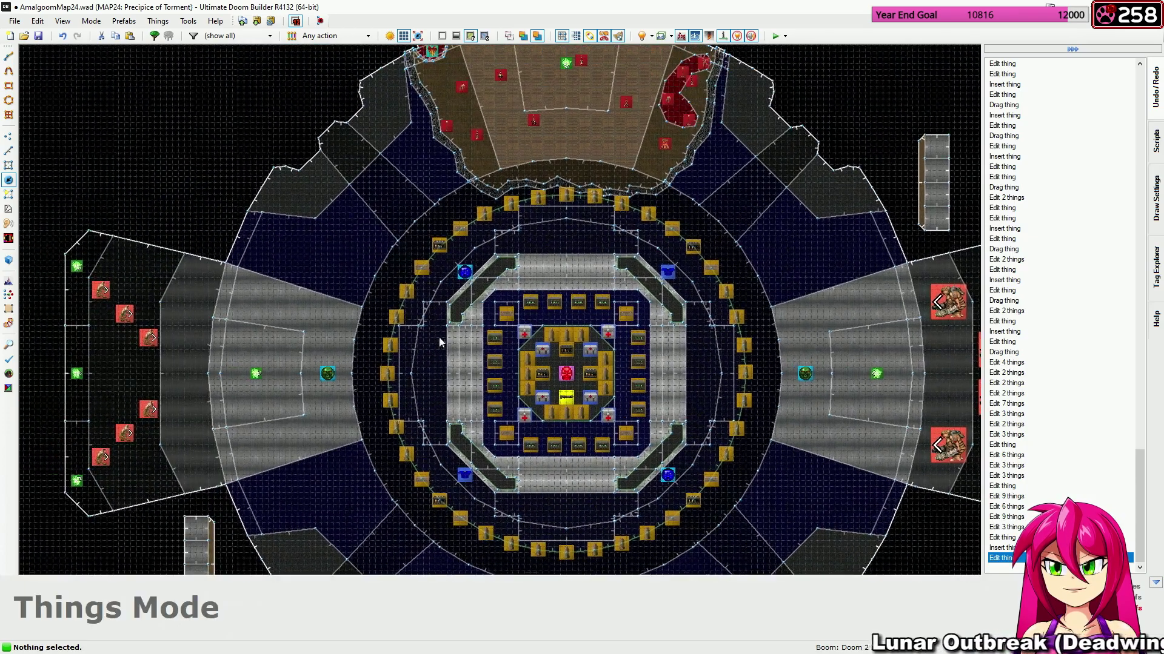
scroll(557, 133, up, 5)
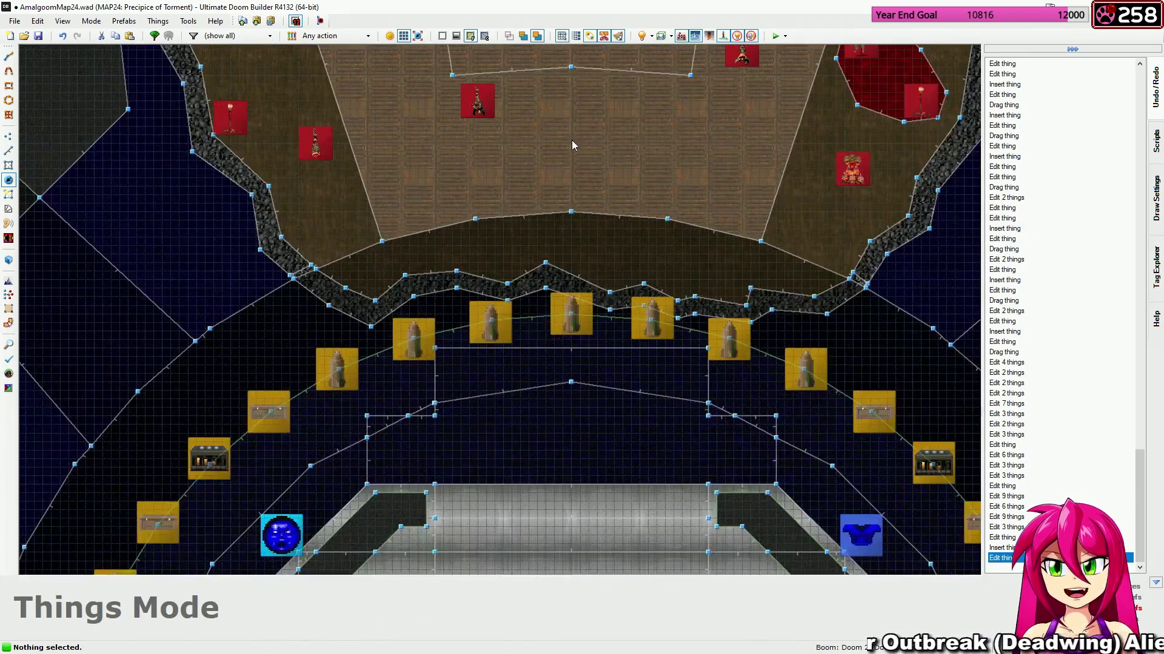
key(Insert)
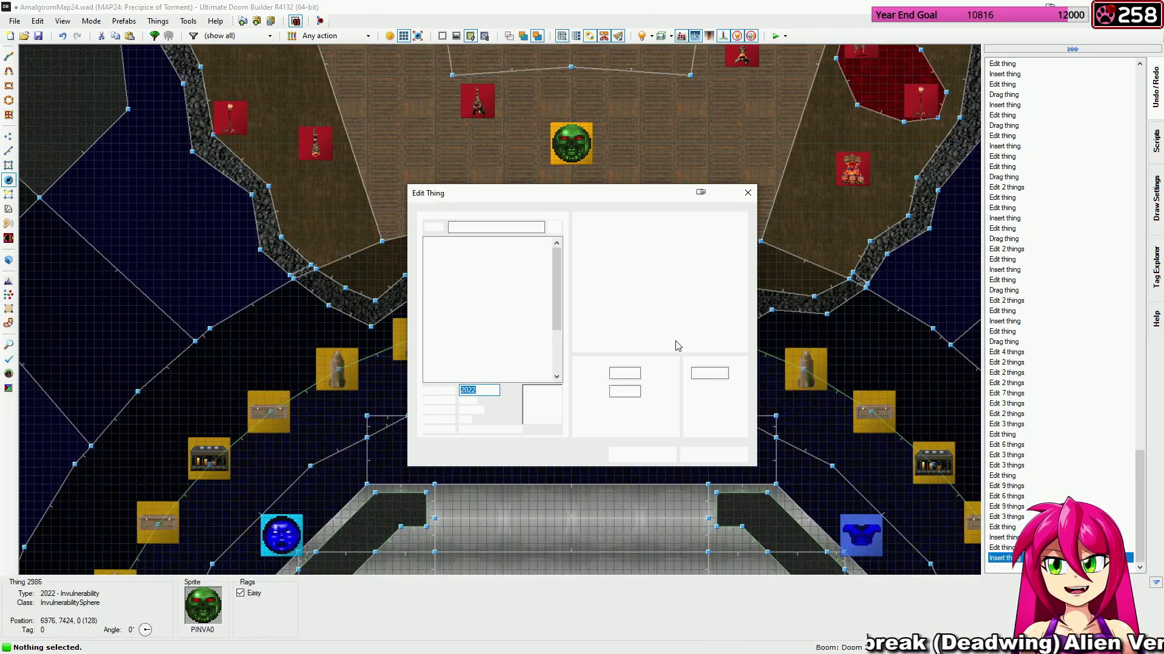
click(641, 455)
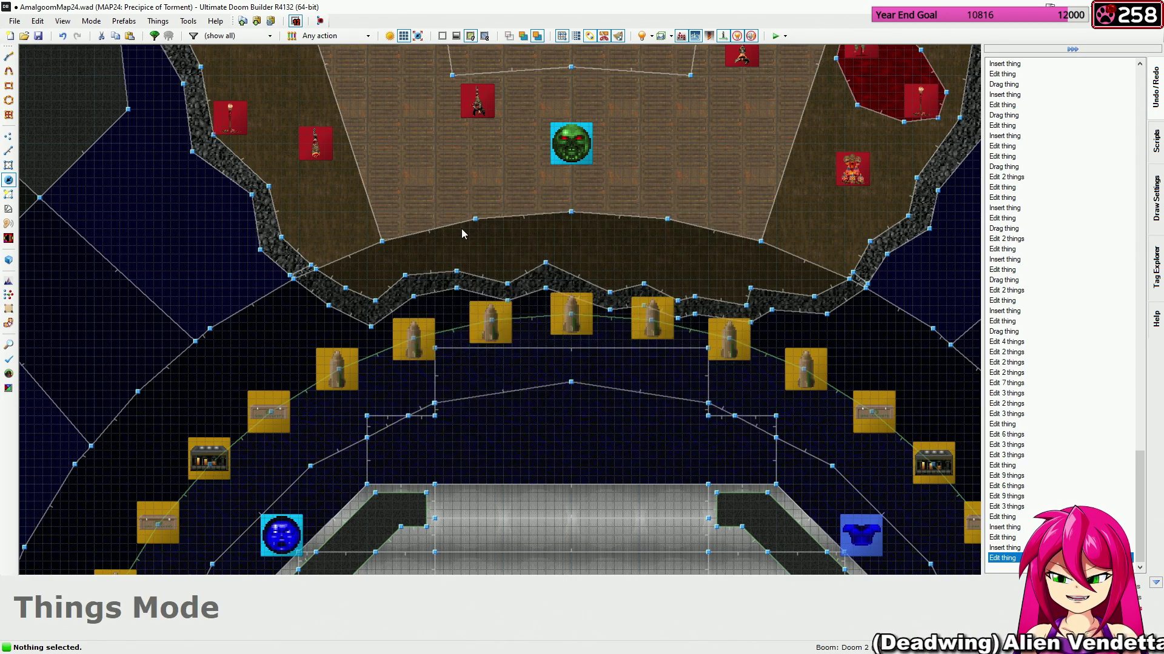
scroll(461, 228, down, 5)
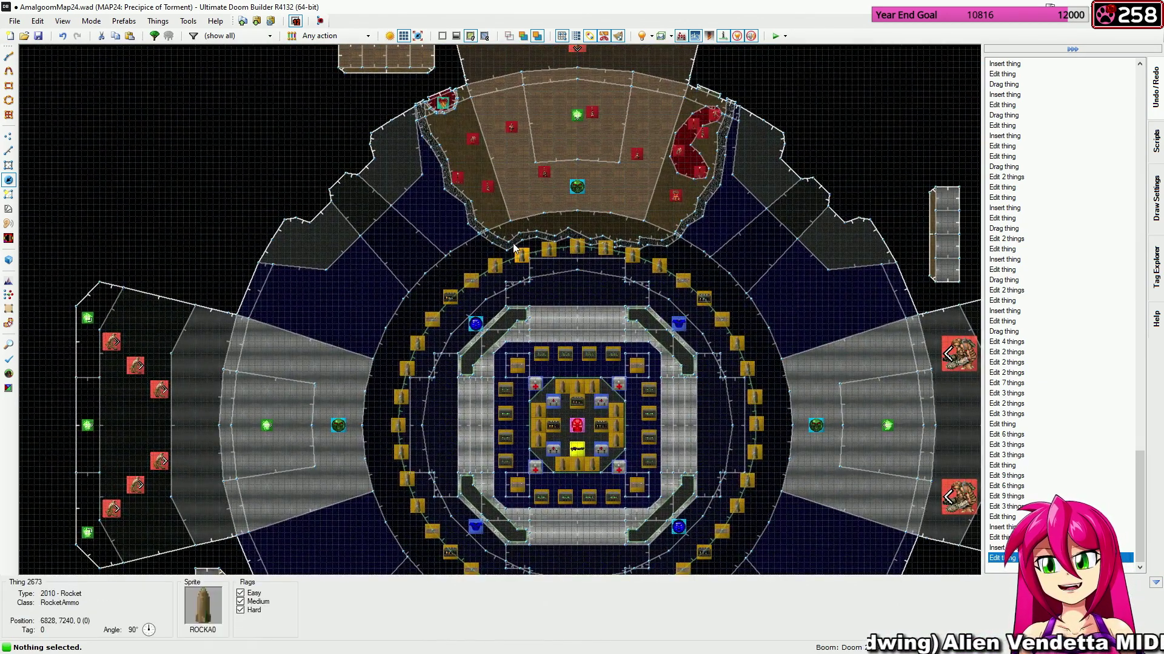
middle_drag(514, 247, 576, 138)
key(t)
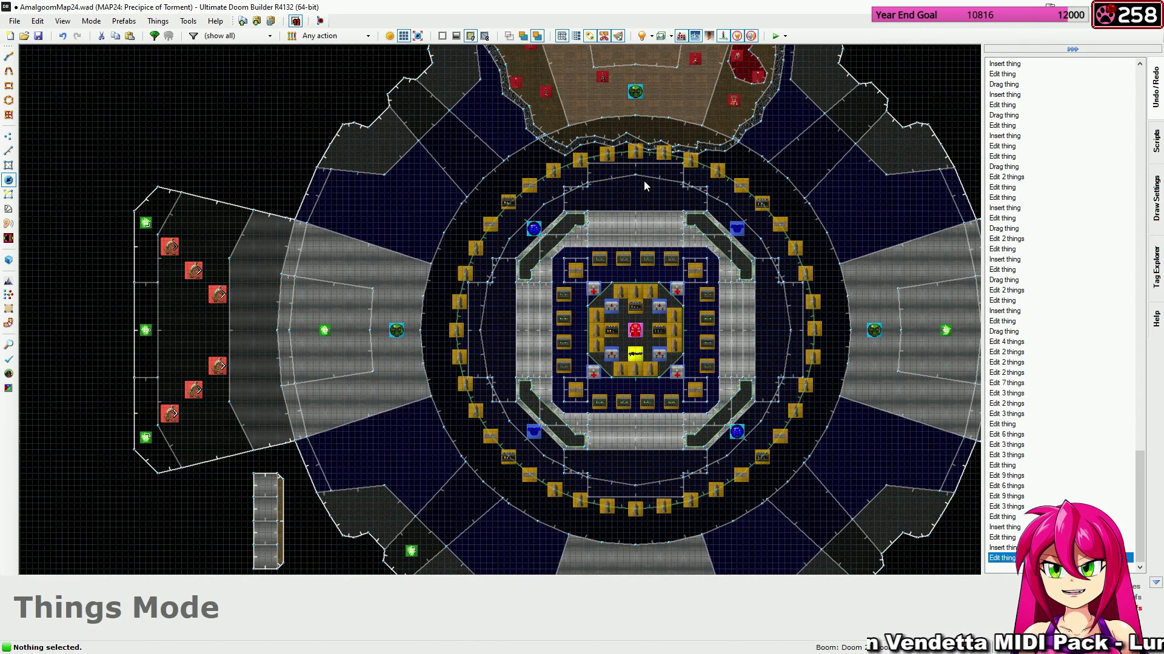
middle_drag(761, 319, 708, 269)
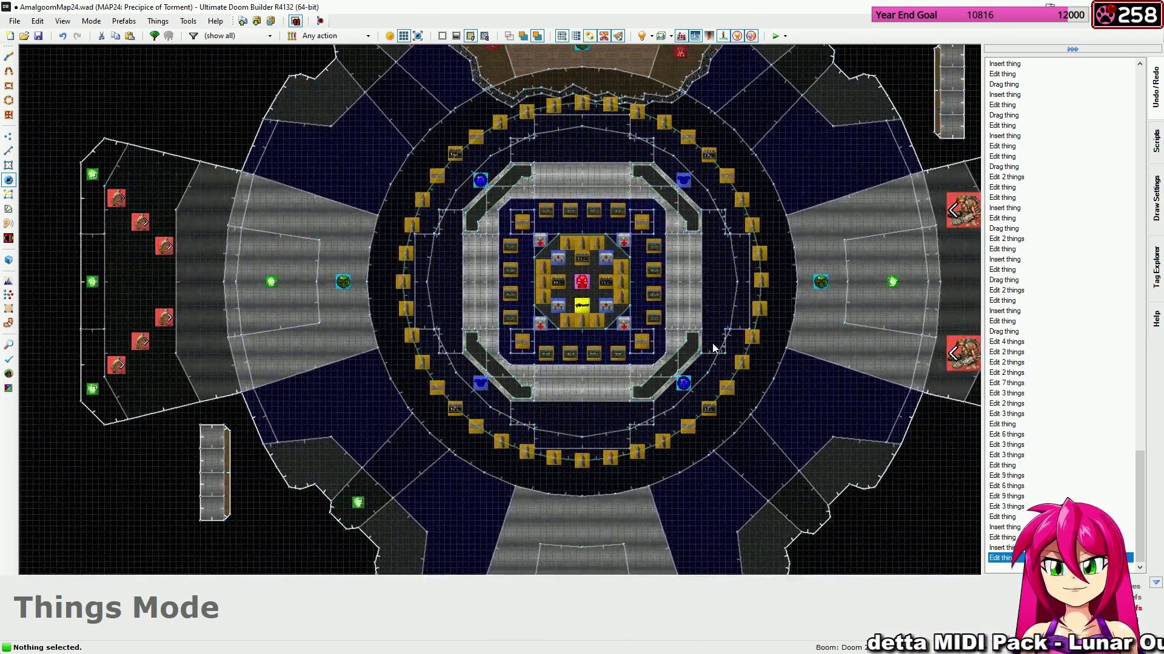
middle_drag(709, 358, 701, 295)
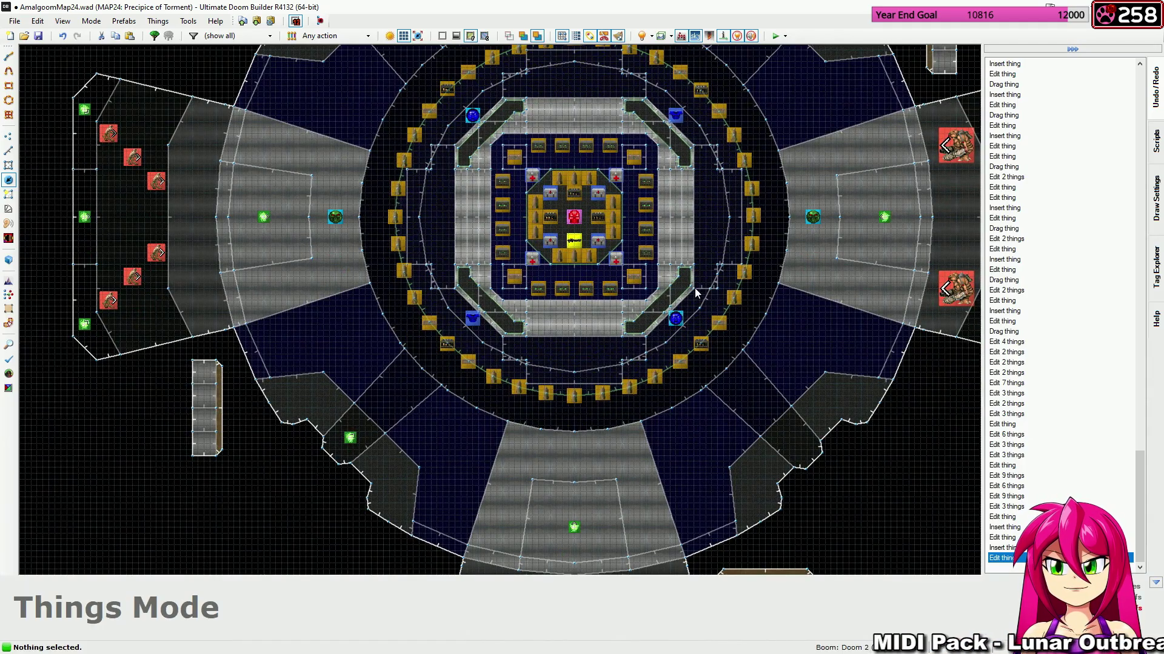
Restrict the Soulsphere outside the central platform's northwest corner to the Hard difficulty.
middle_drag(472, 105, 507, 147)
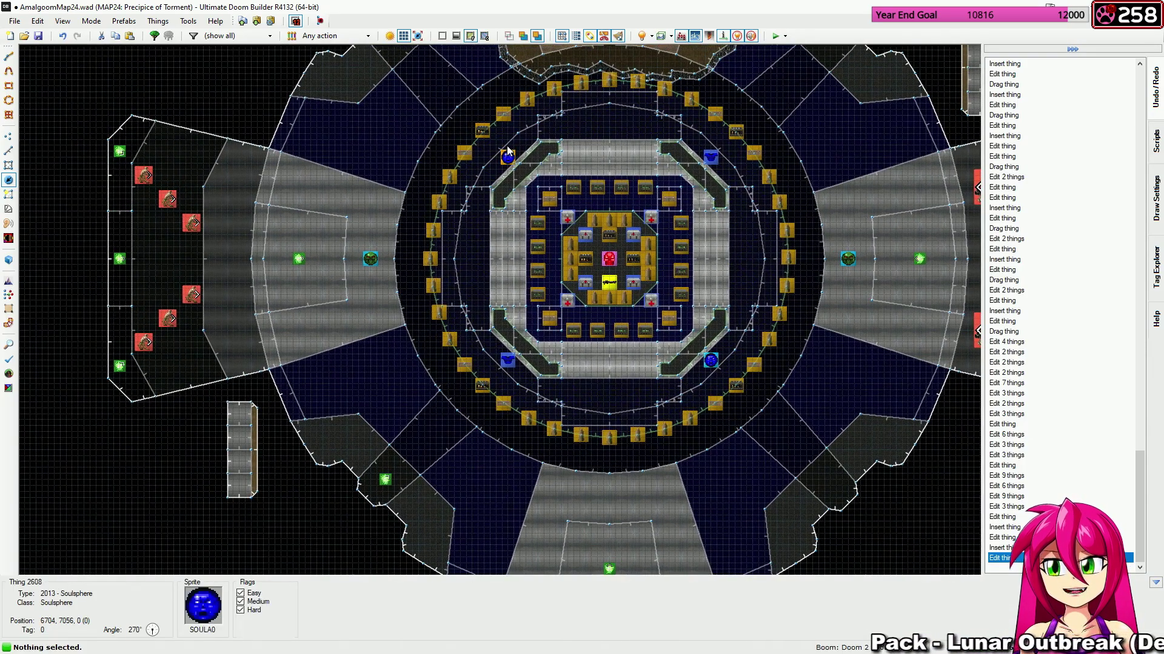
scroll(555, 216, up, 5)
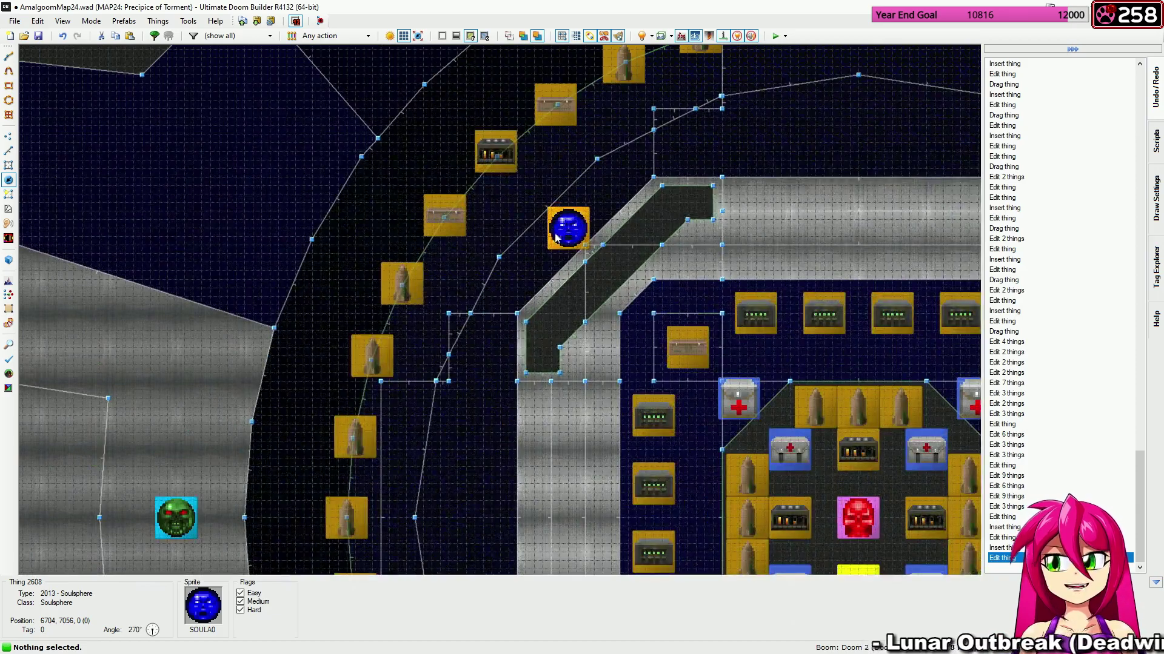
right_click(563, 228)
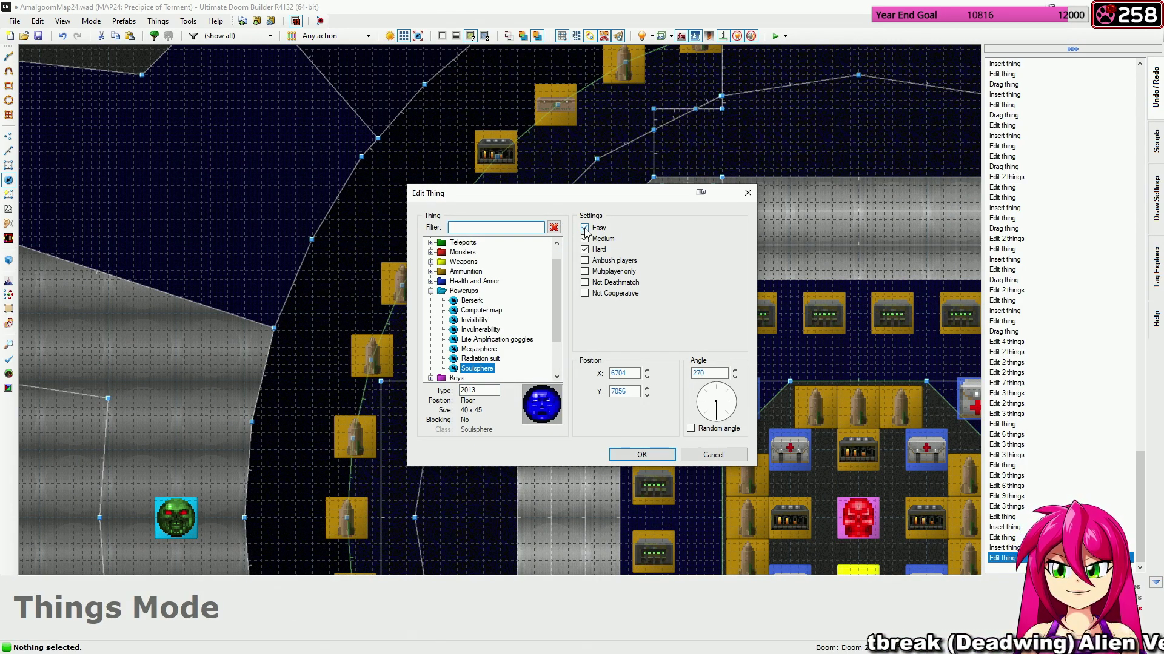
click(585, 228)
click(585, 239)
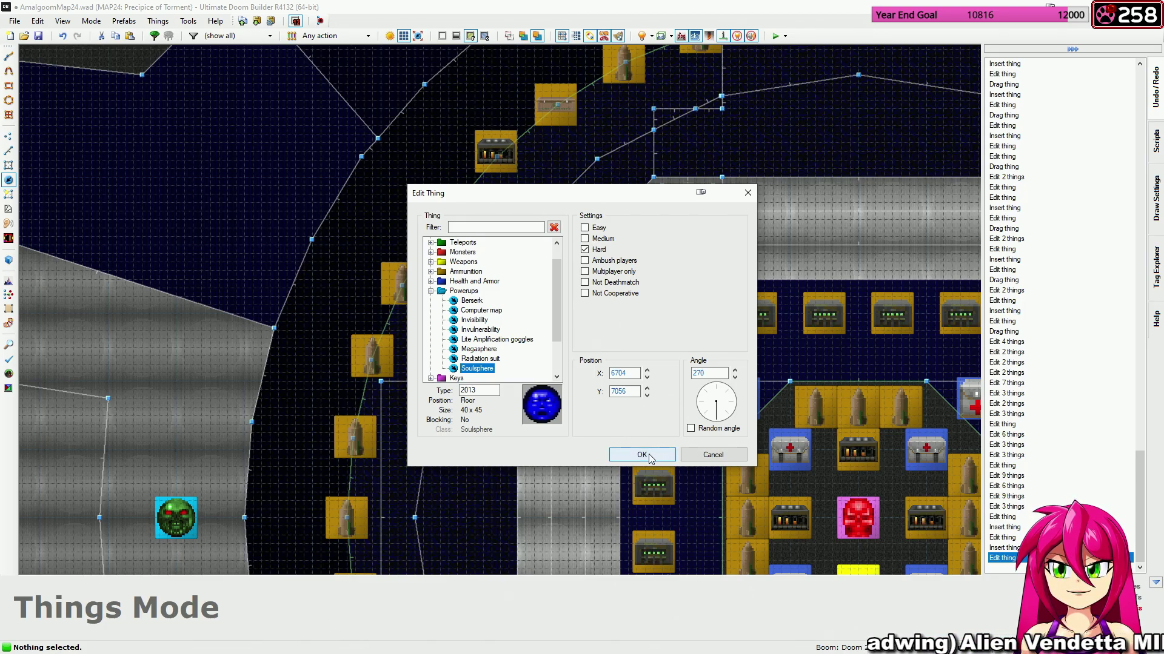
click(642, 455)
Add a Megasphere flagged for Easy and Medium only, placed on the same spot as the northwest Soulsphere.
right_click(523, 206)
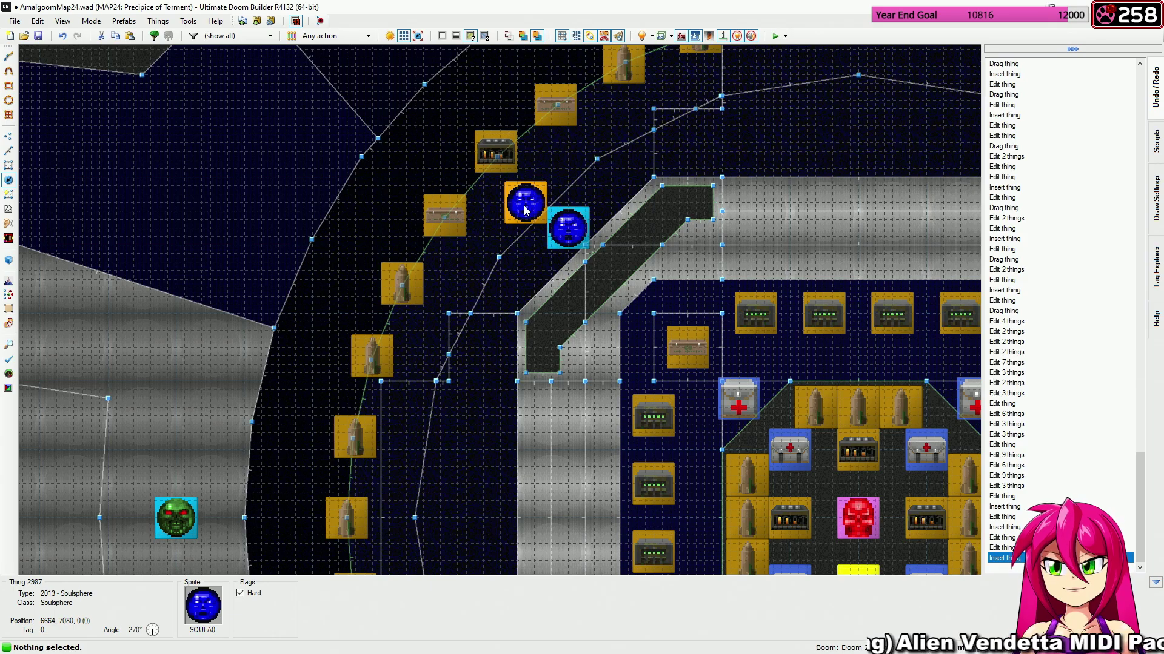
click(478, 349)
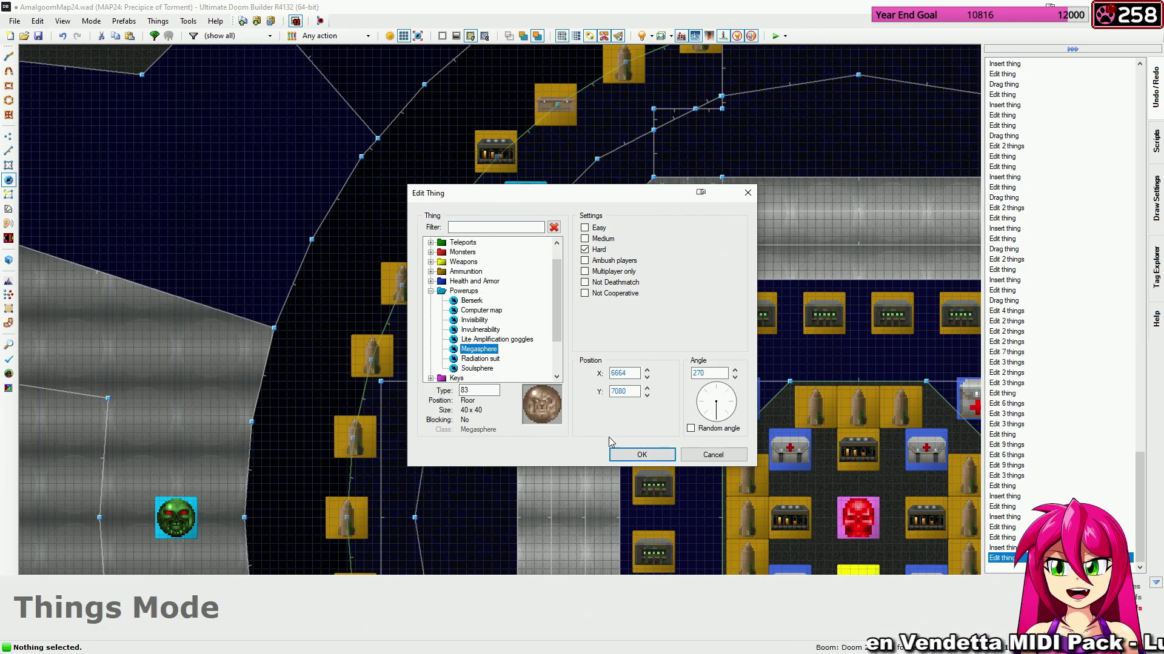
click(621, 455)
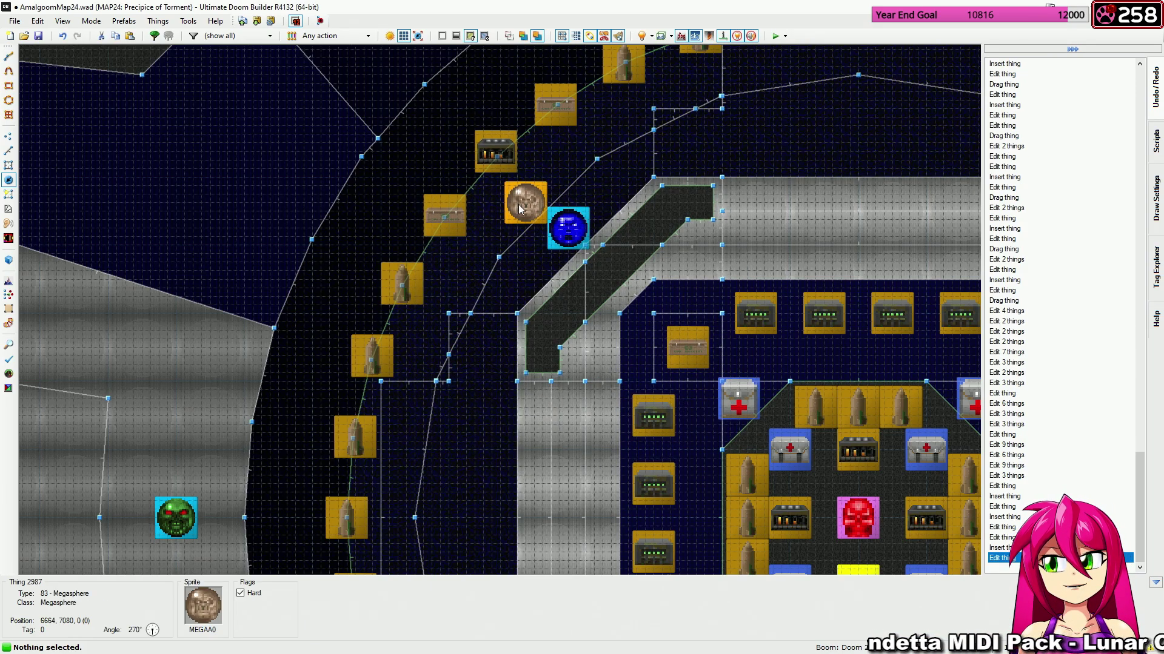
right_click(519, 209)
click(602, 251)
click(643, 454)
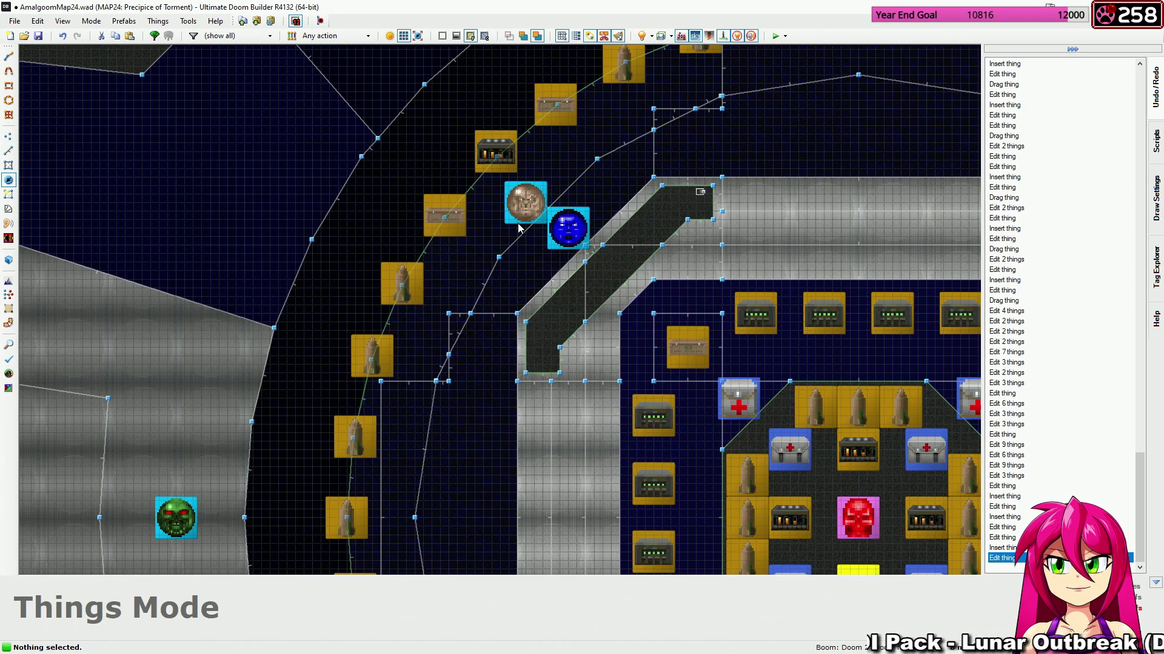
right_drag(522, 209, 567, 234)
Insert a Box of Rockets flagged Easy and Medium north of the central platform, at X 6976, Y 7168.
scroll(488, 290, down, 3)
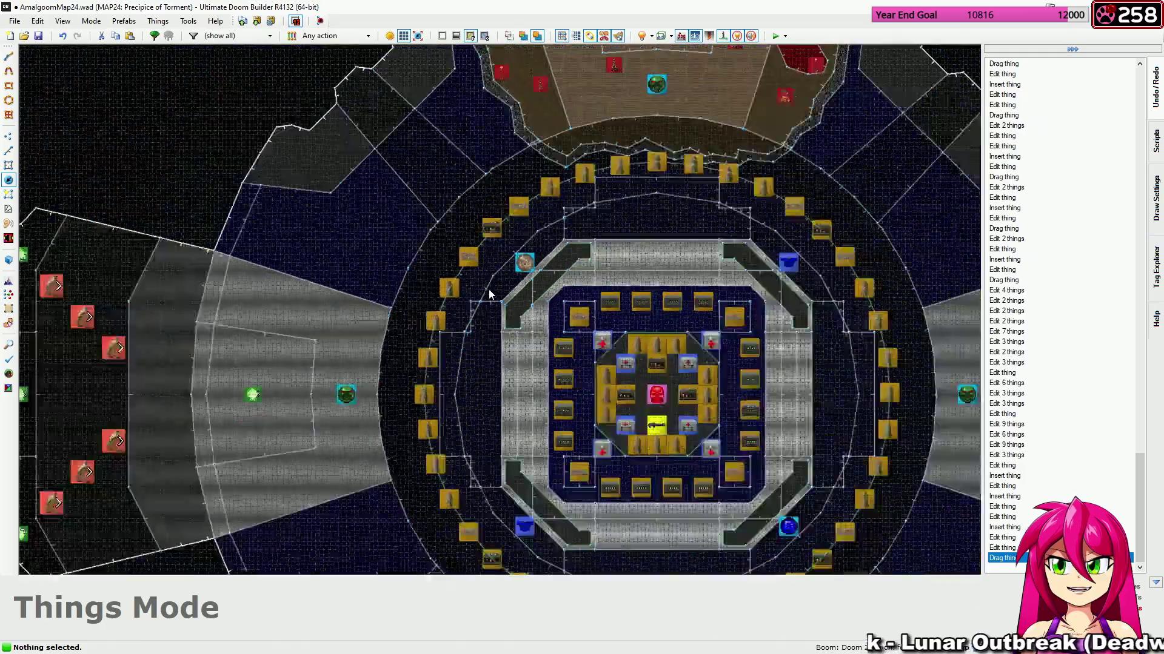
scroll(488, 293, down, 5)
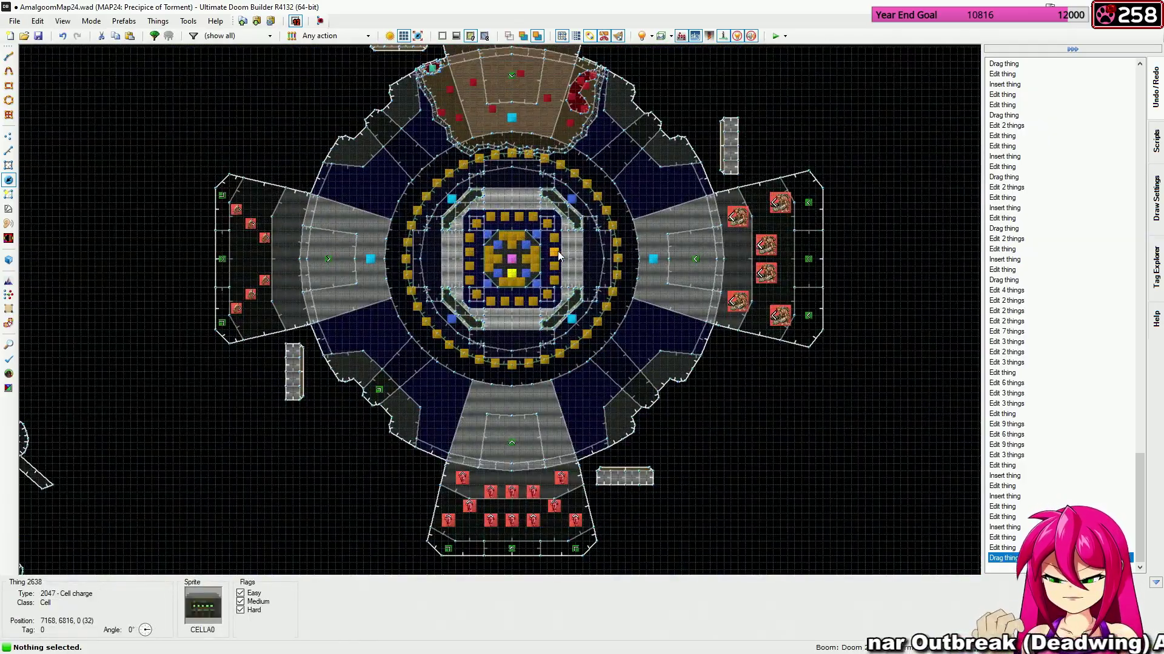
middle_drag(593, 238, 757, 418)
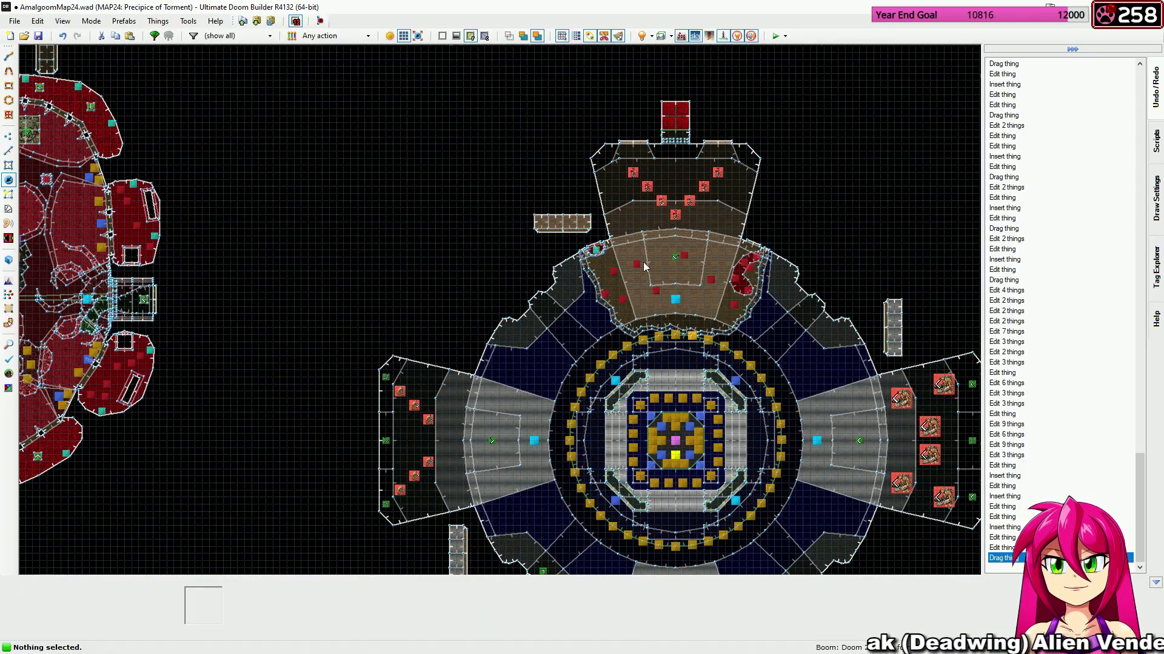
scroll(638, 221, up, 6)
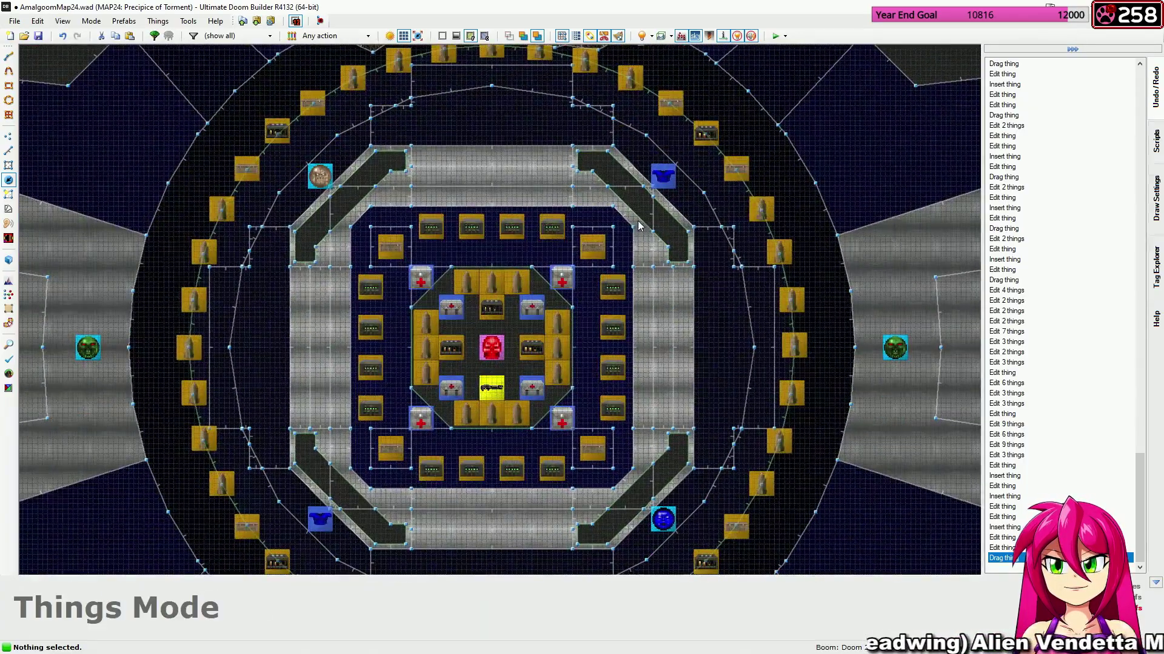
middle_drag(616, 253, 710, 302)
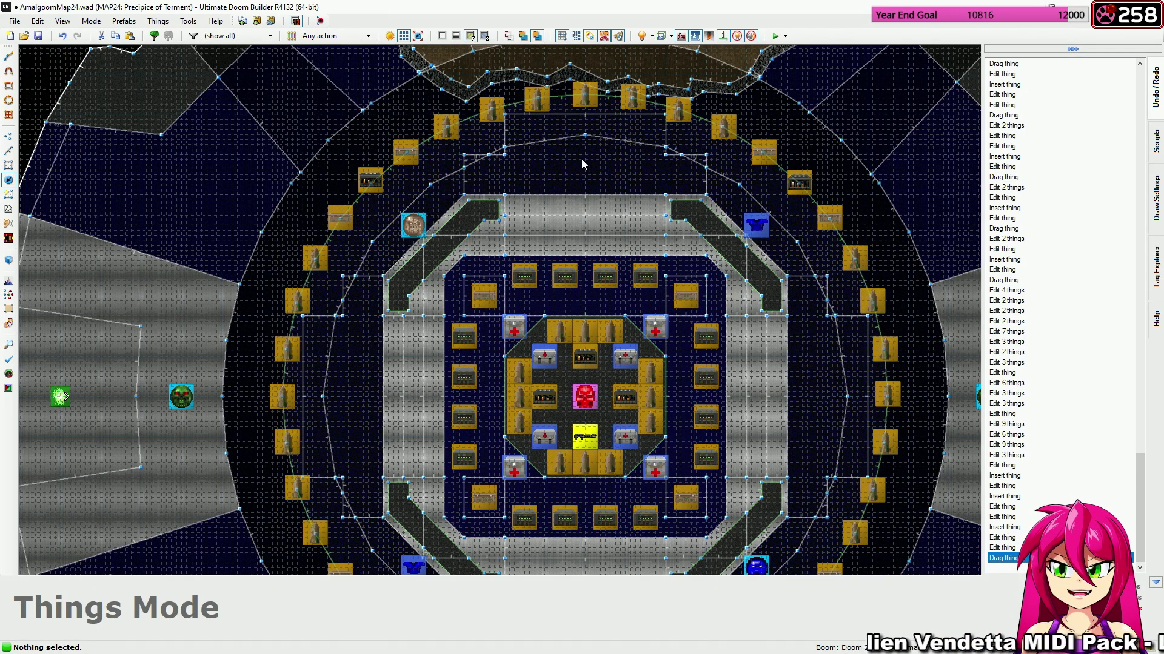
scroll(580, 159, up, 2)
key(Insert)
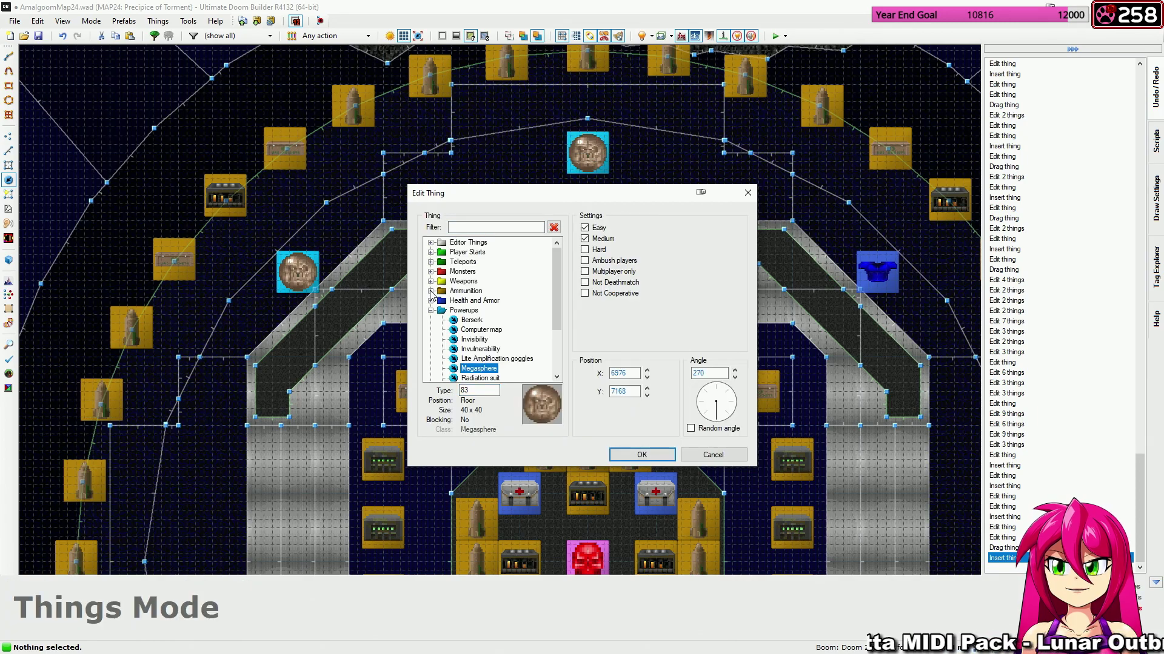
click(483, 320)
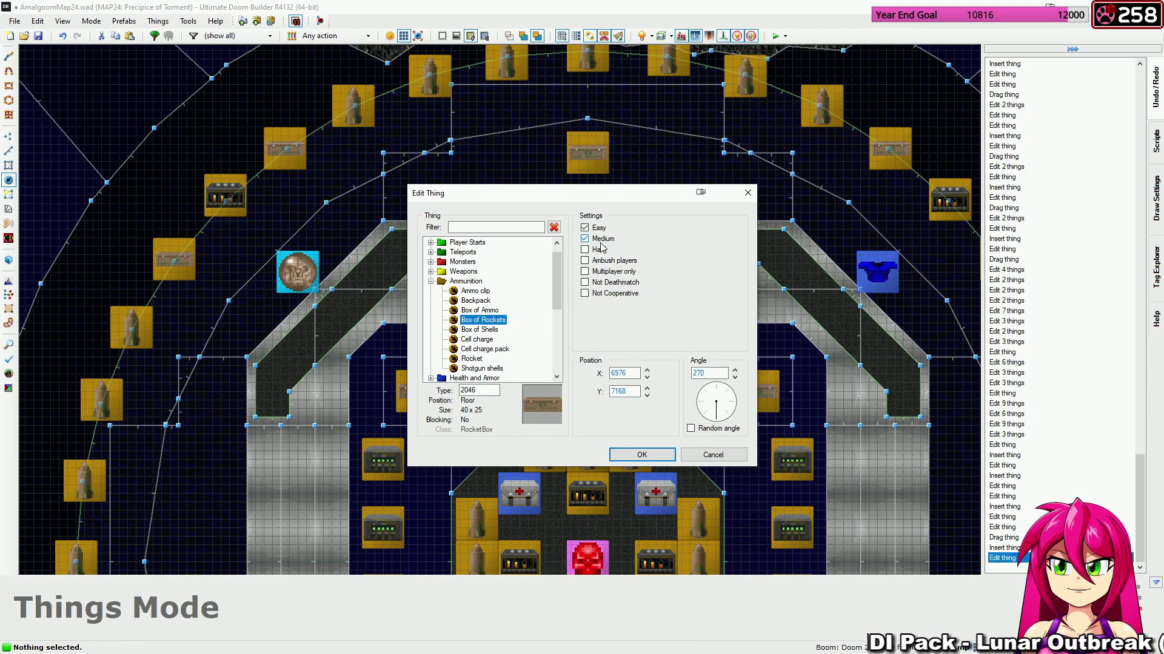
click(641, 454)
Insert a matching Easy and Medium Box of Rockets south of the central platform at X 6976, Y 6400, angled at 90.
key(Down)
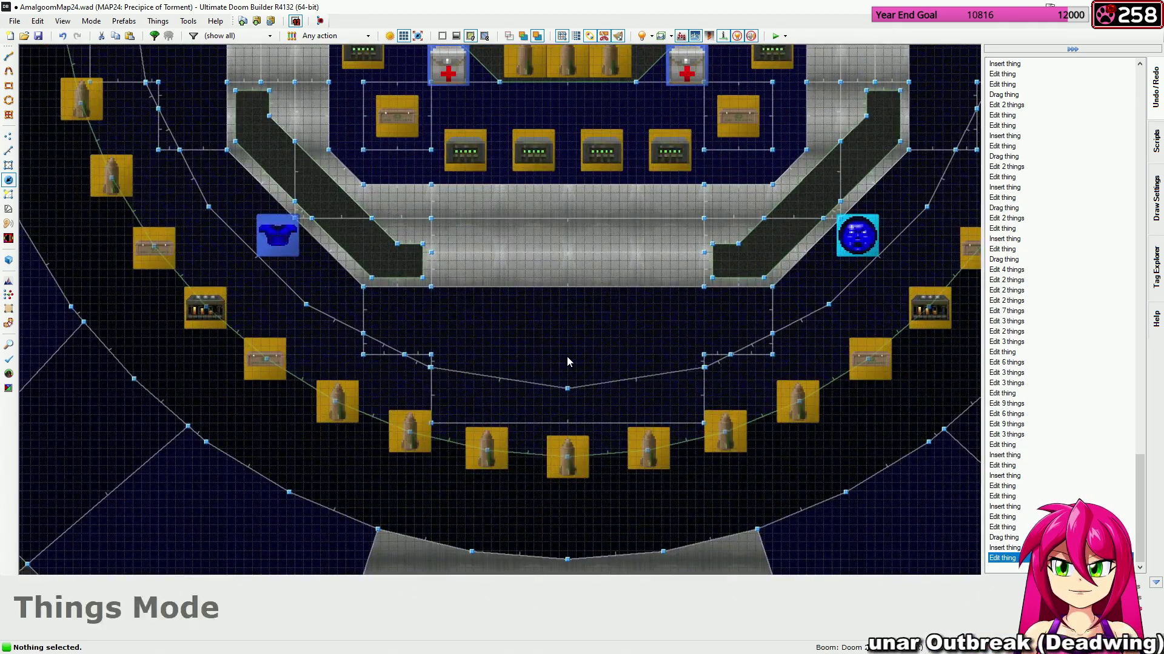
key(Insert)
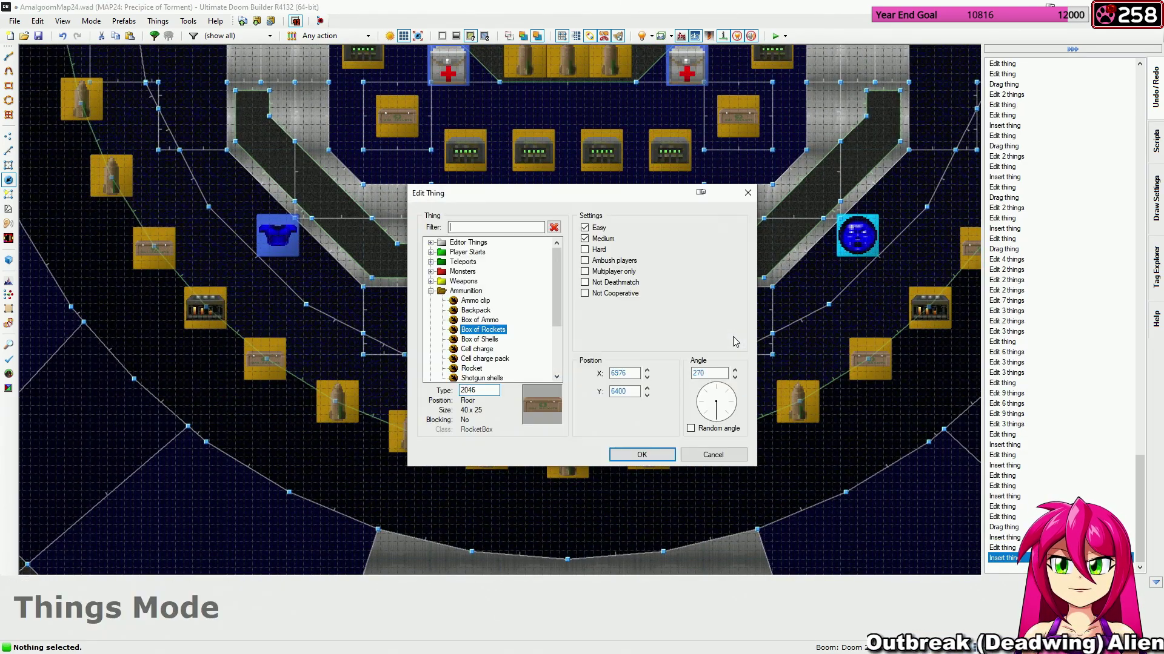
click(641, 454)
Insert Easy-only Shotgun shells west of the central platform at X 6592, Y 6816, with angle 0.
scroll(646, 448, down, 2)
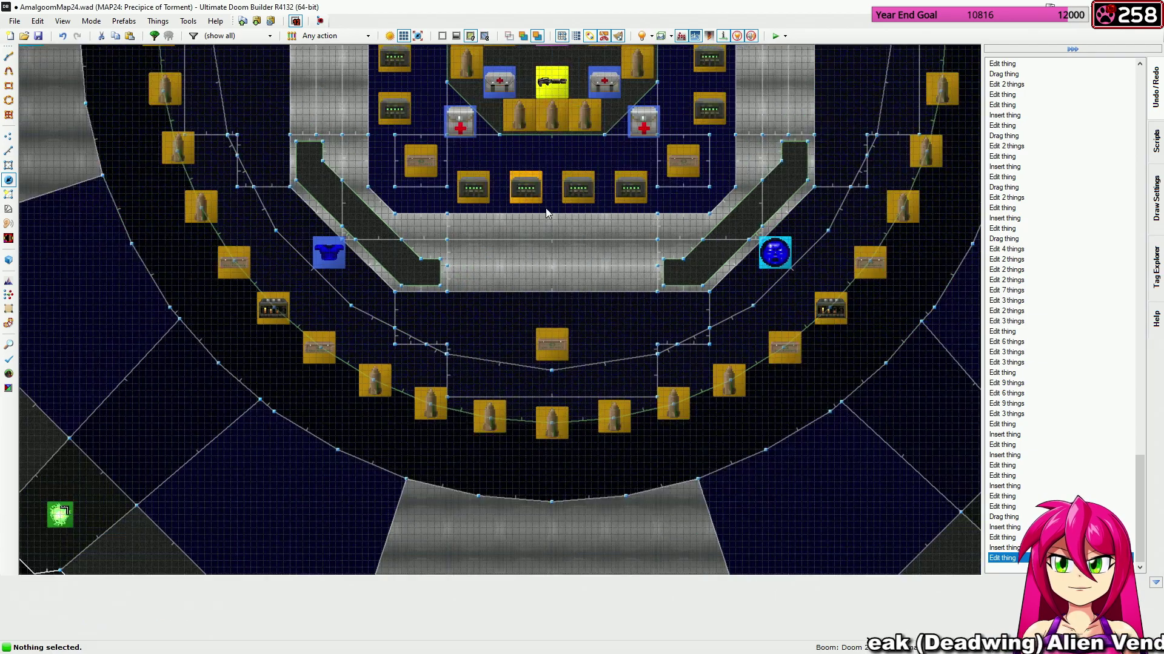
middle_drag(546, 208, 537, 416)
middle_drag(539, 258, 560, 414)
middle_drag(215, 434, 303, 321)
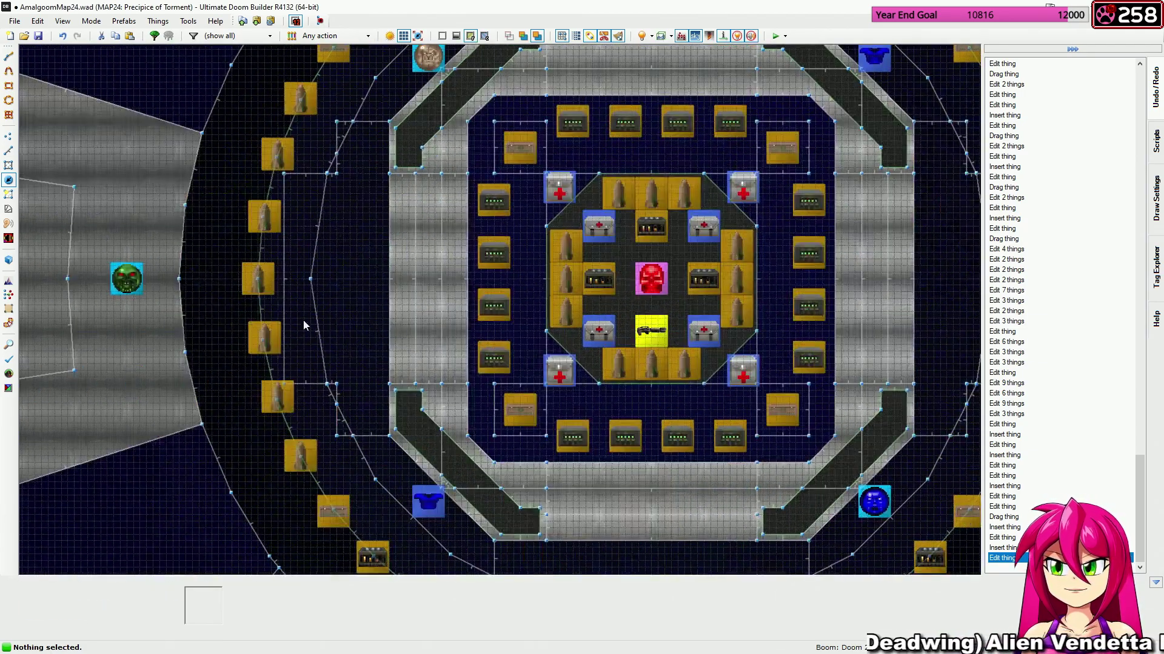
key(Insert)
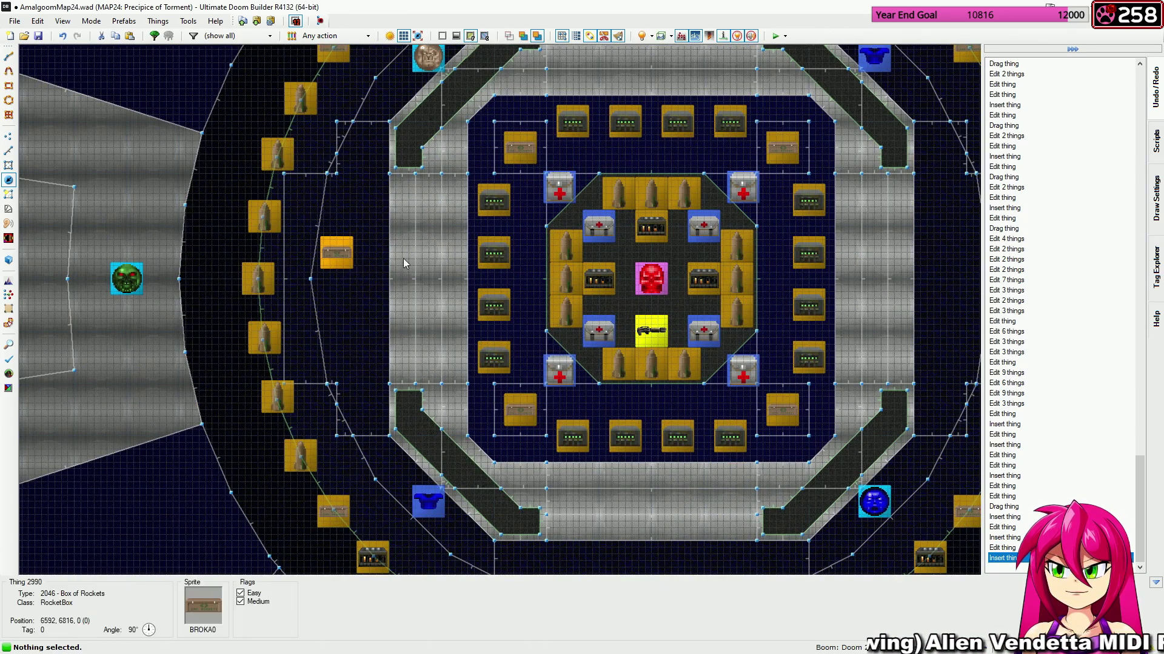
right_click(705, 330)
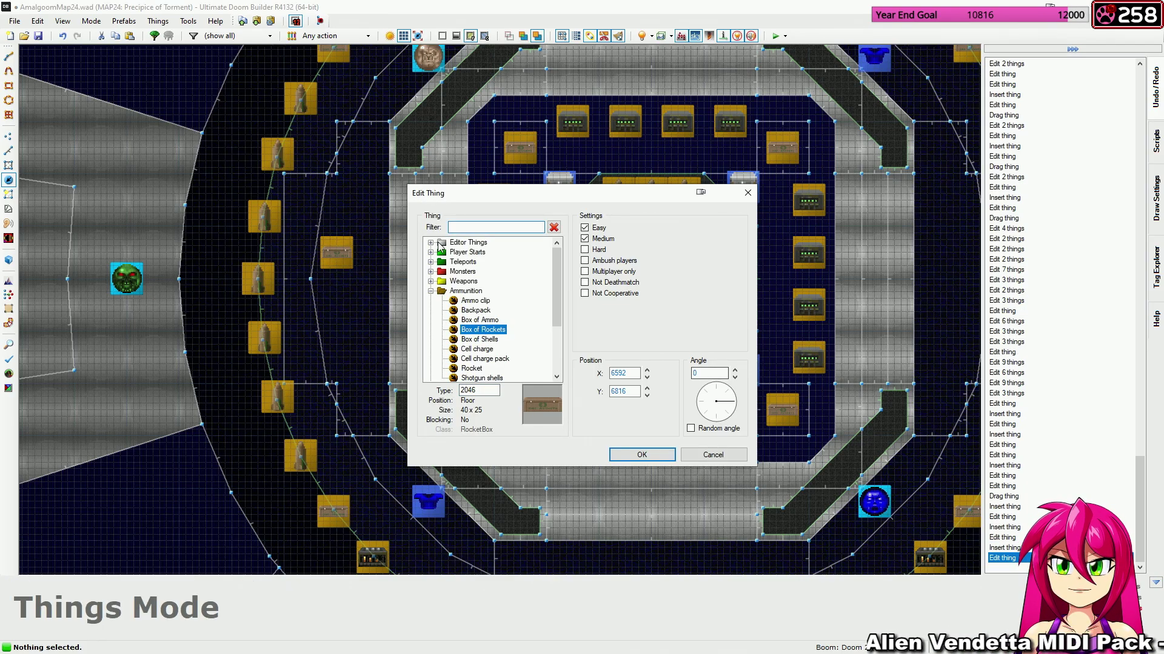
scroll(477, 333, down, 1)
click(482, 349)
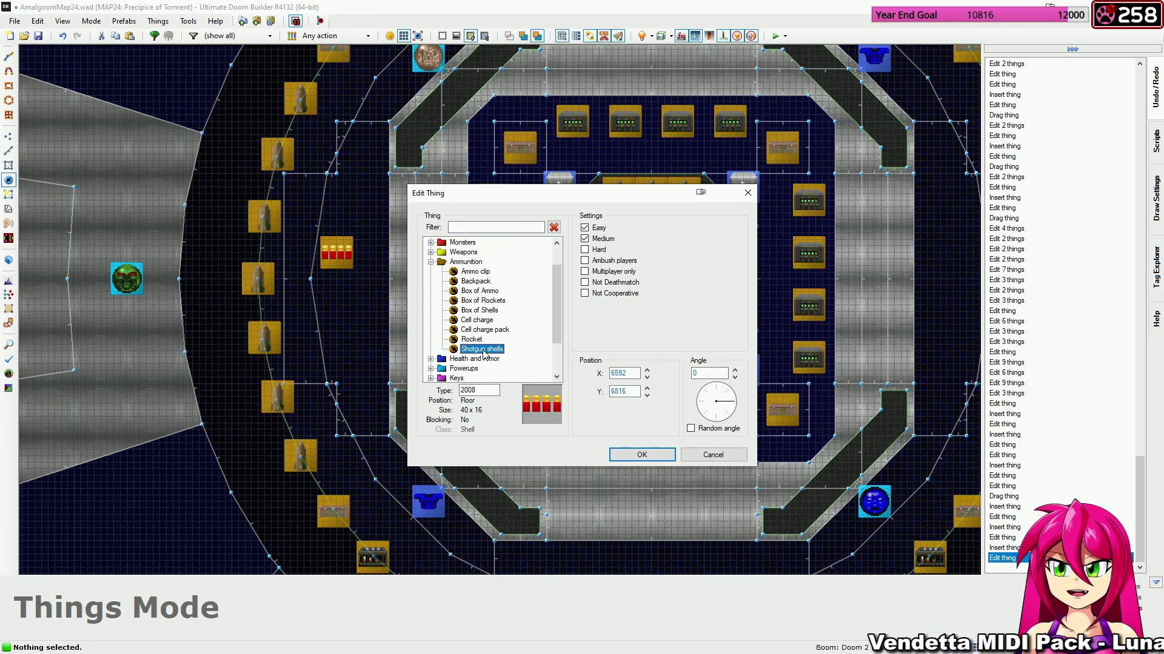
click(639, 454)
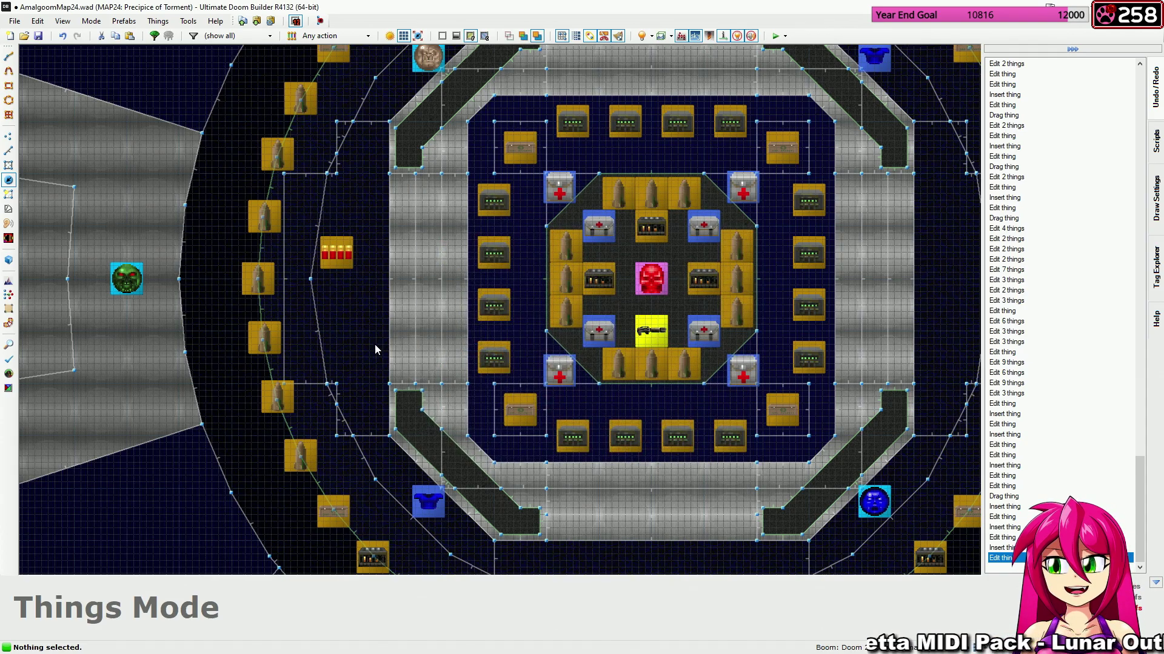
Insert two more Shotgun shells beside the western one, arranging the three pickups in a triangle pointing east.
key(Insert)
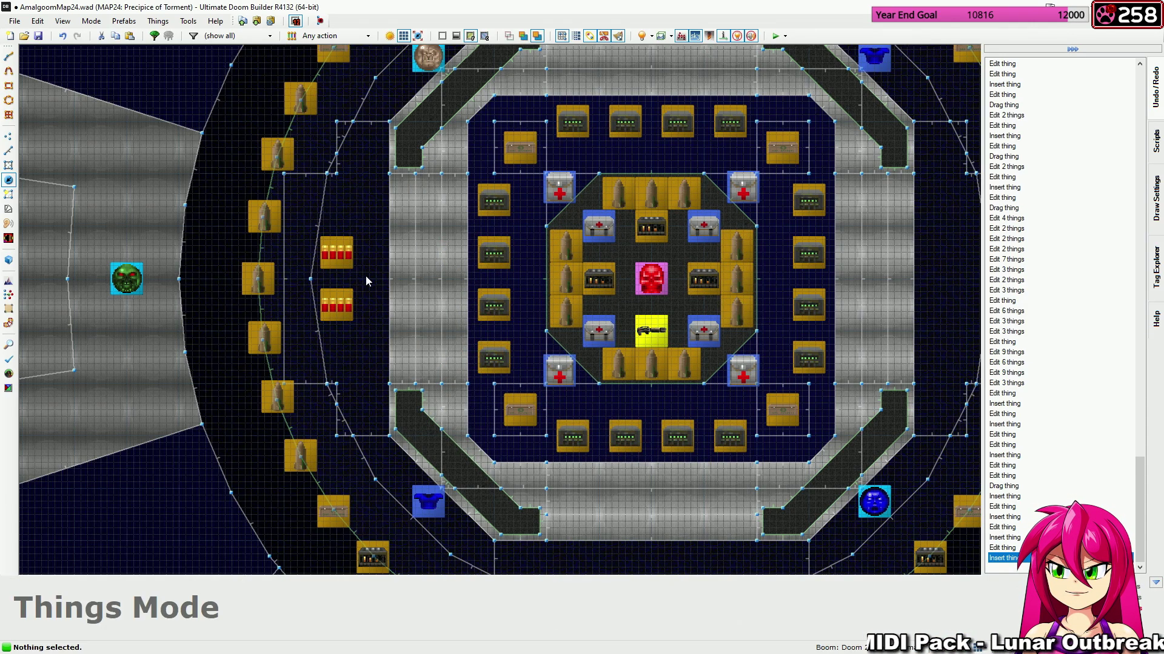
key(Insert)
right_drag(372, 278, 372, 281)
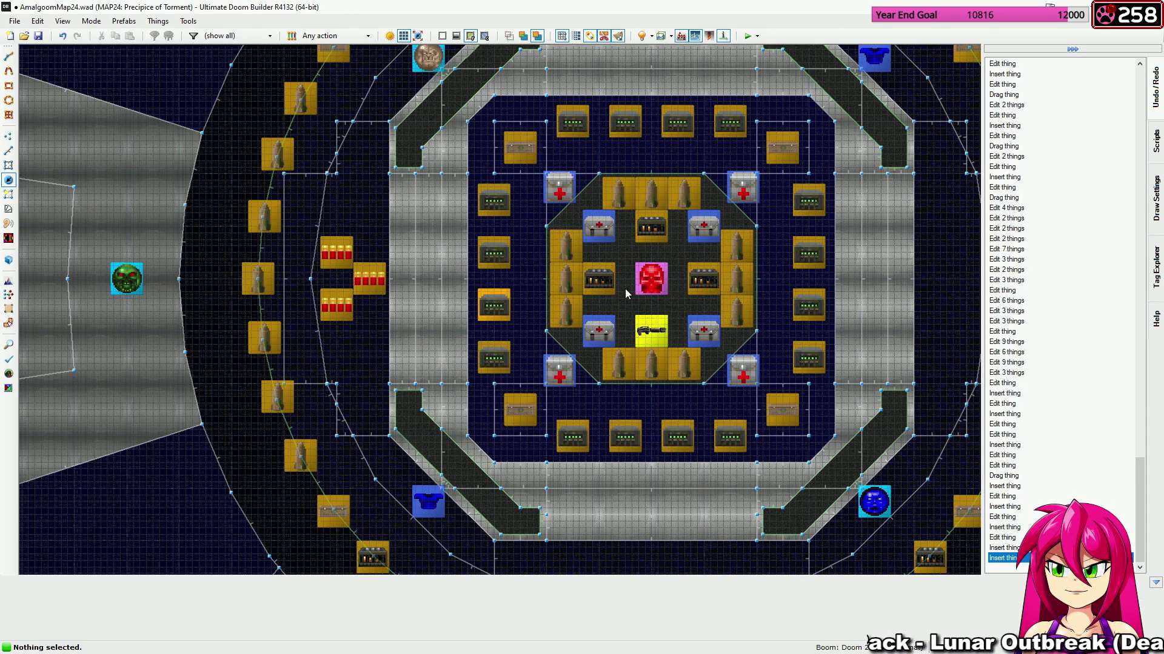
Insert three Easy-only Shotgun shells angled at 180 east of the central platform, mirroring the western triangle.
middle_drag(789, 279, 690, 272)
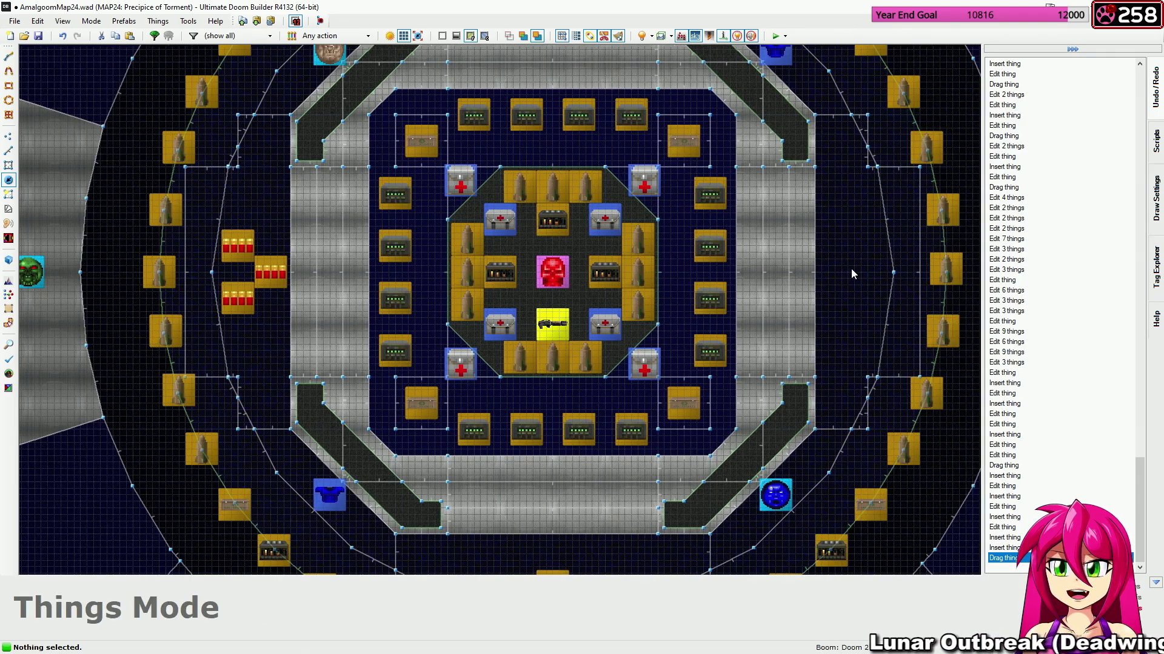
key(Insert)
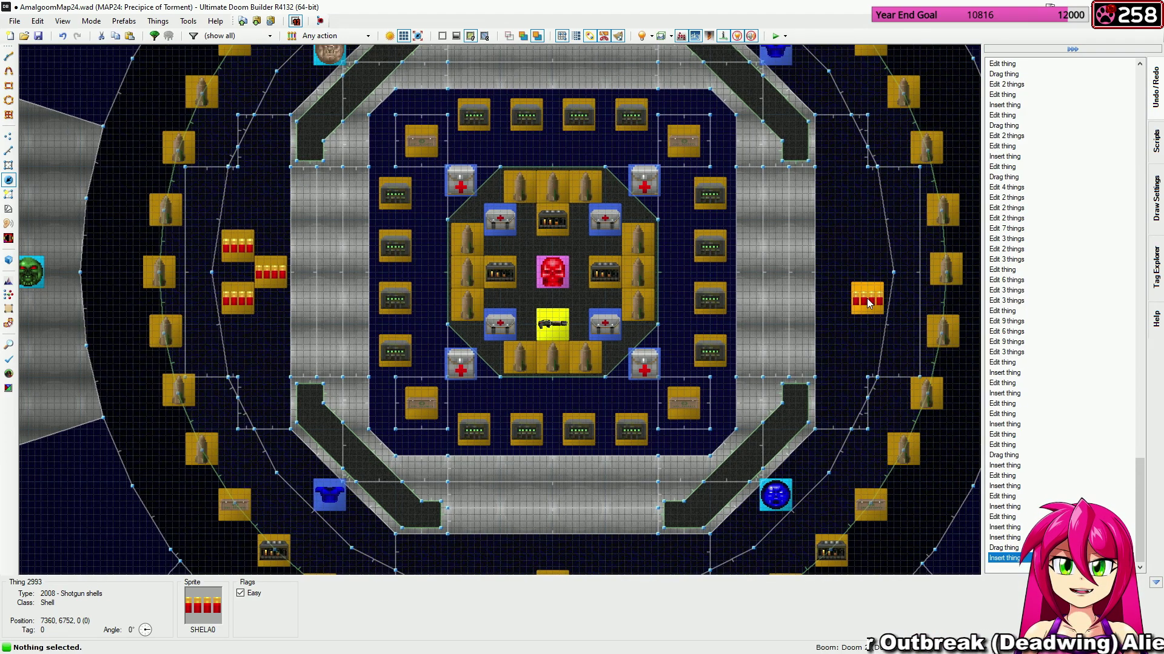
right_click(866, 299)
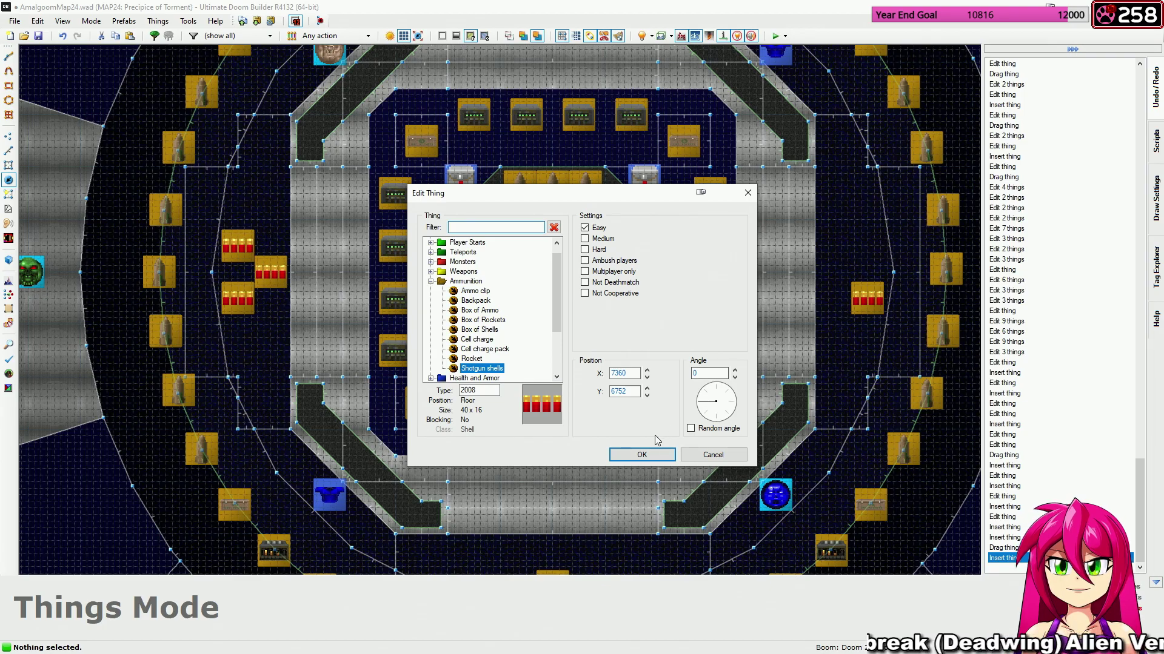
click(655, 453)
right_drag(869, 241, 873, 243)
right_click(835, 274)
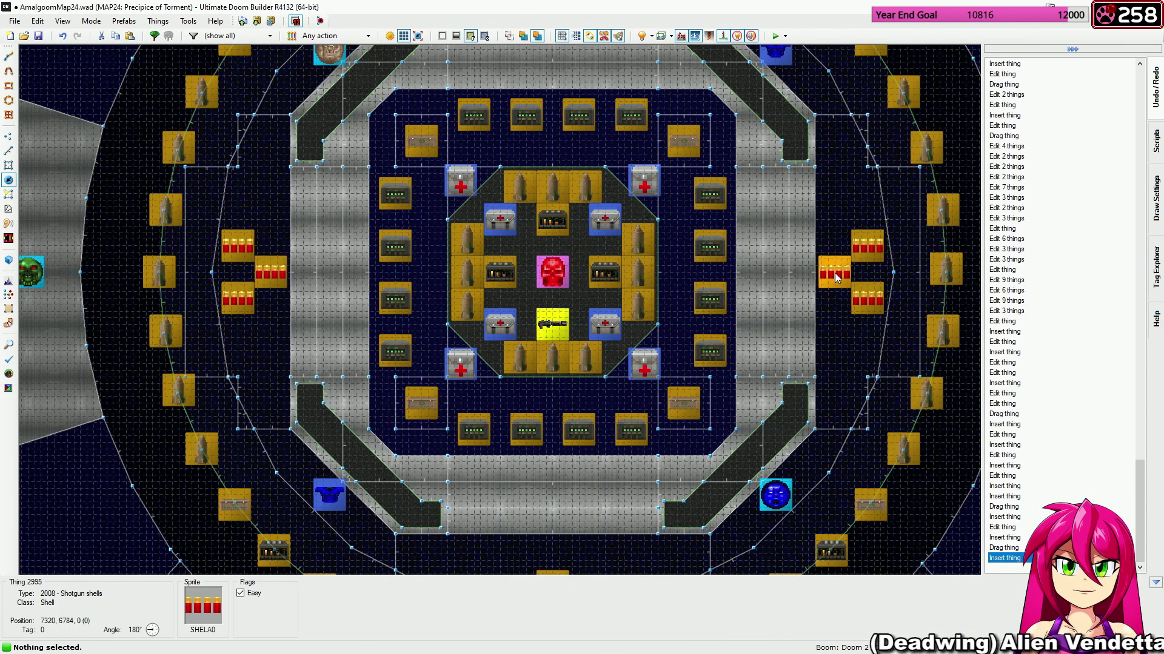
Inspect the item placement around the arena's central platform in the 3D view from several sides.
key(q)
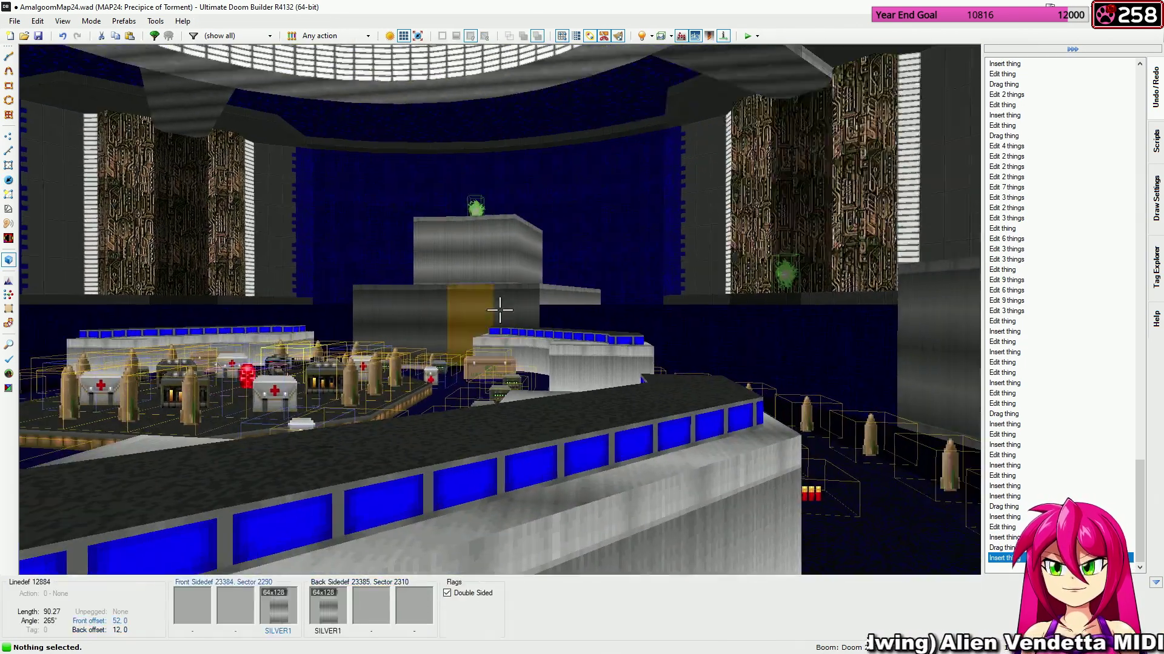
key(d)
key(s)
key(e)
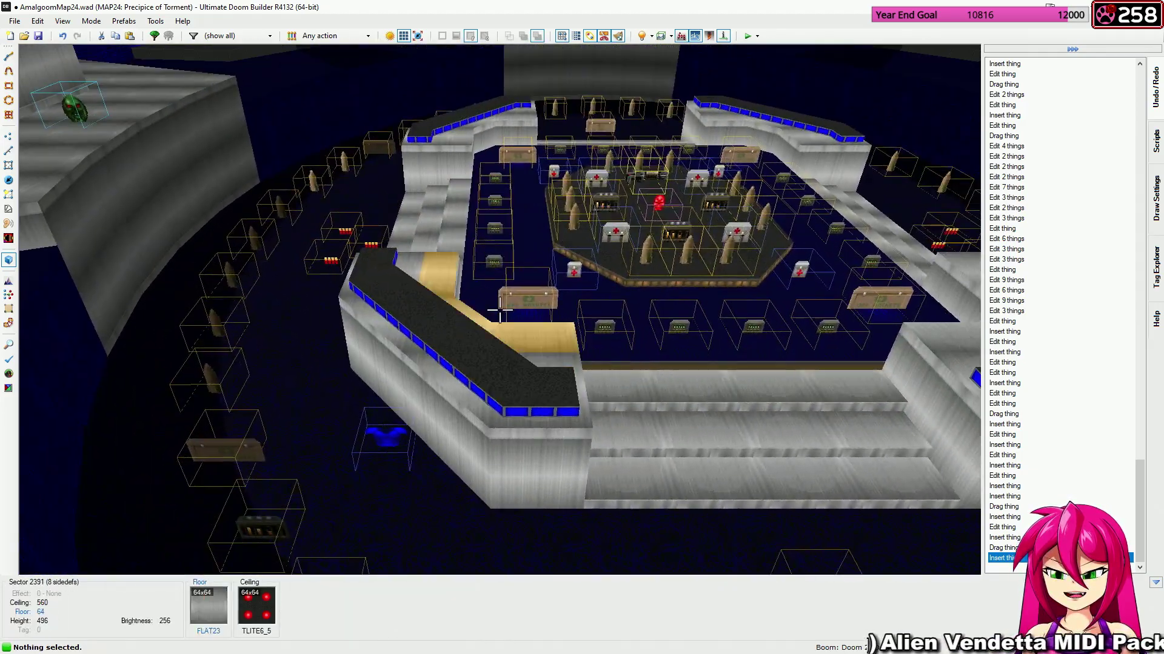
key(s)
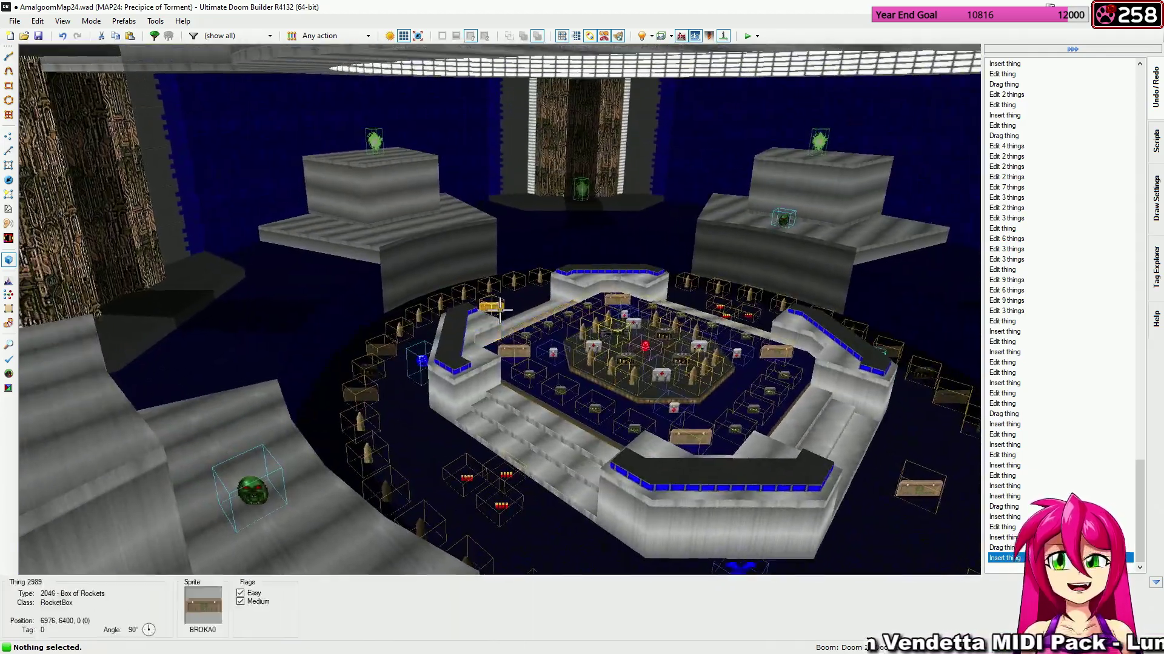
key(w)
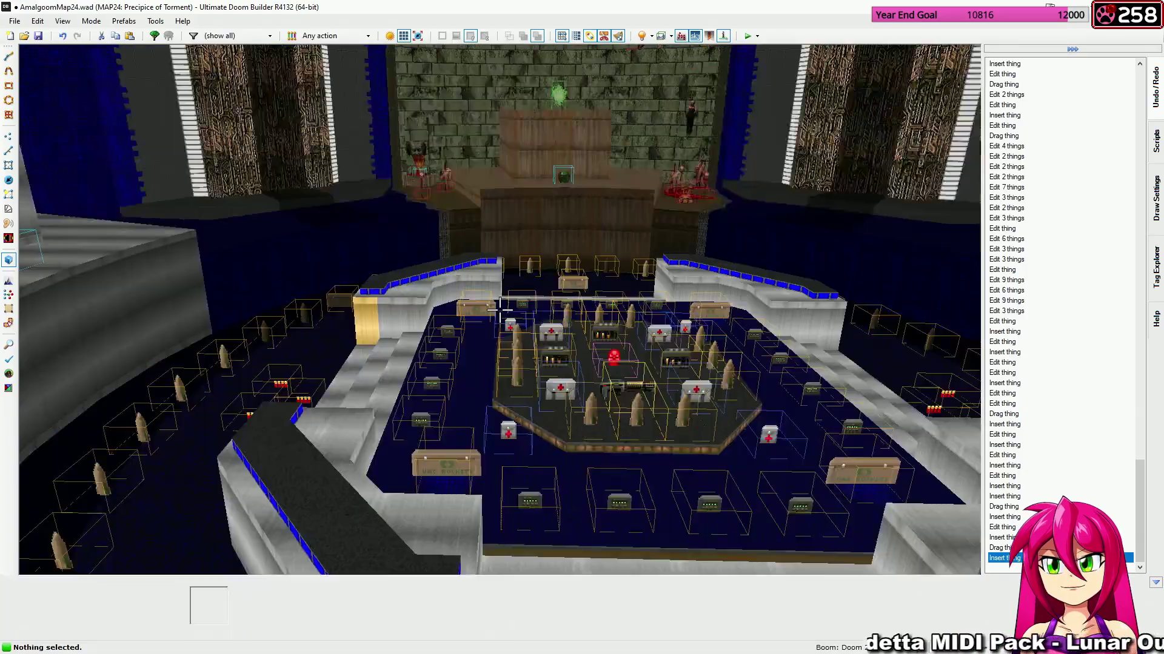
key(s)
key(w)
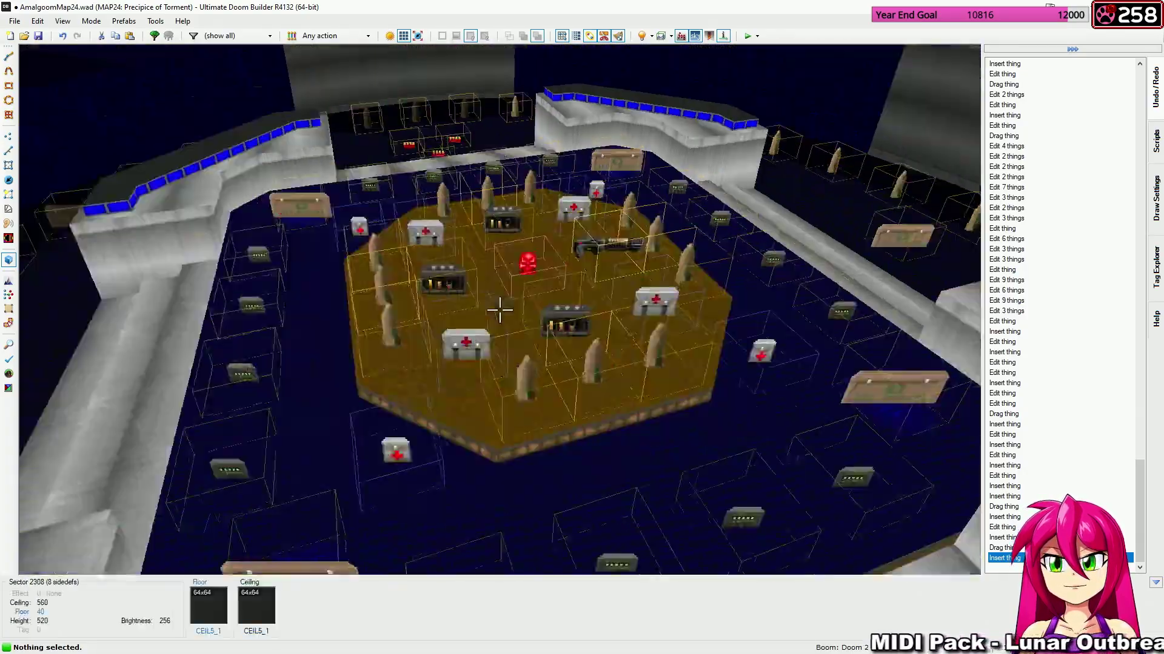
key(s)
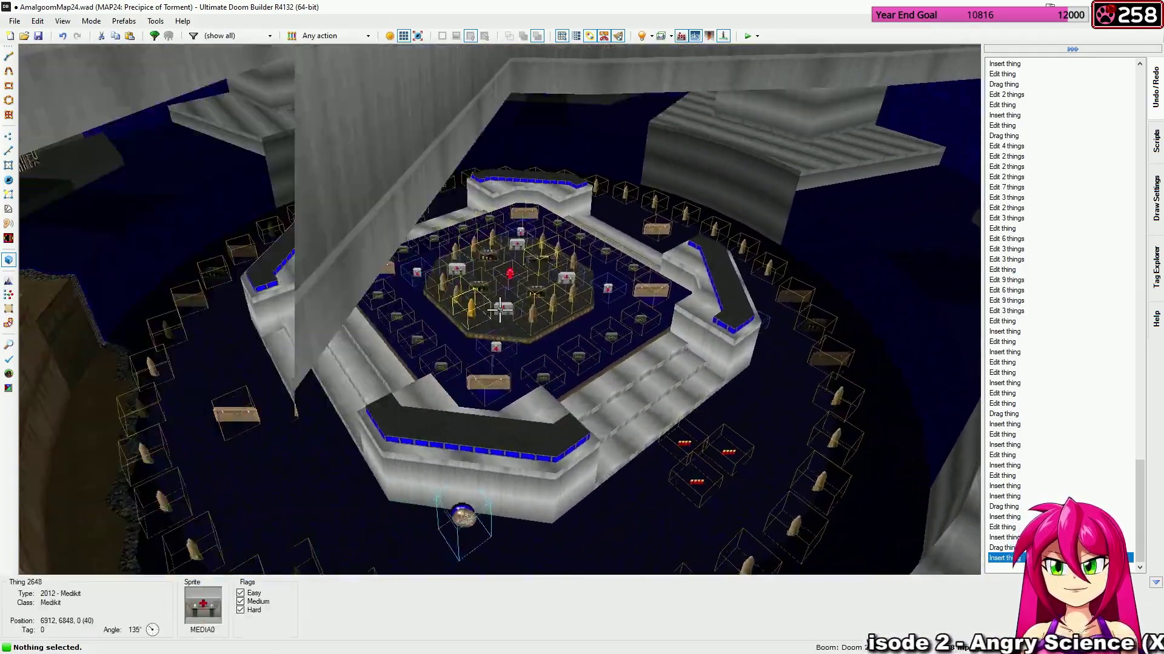
Survey the whole arena from above in the 3D view and return to the 2D map.
key(d)
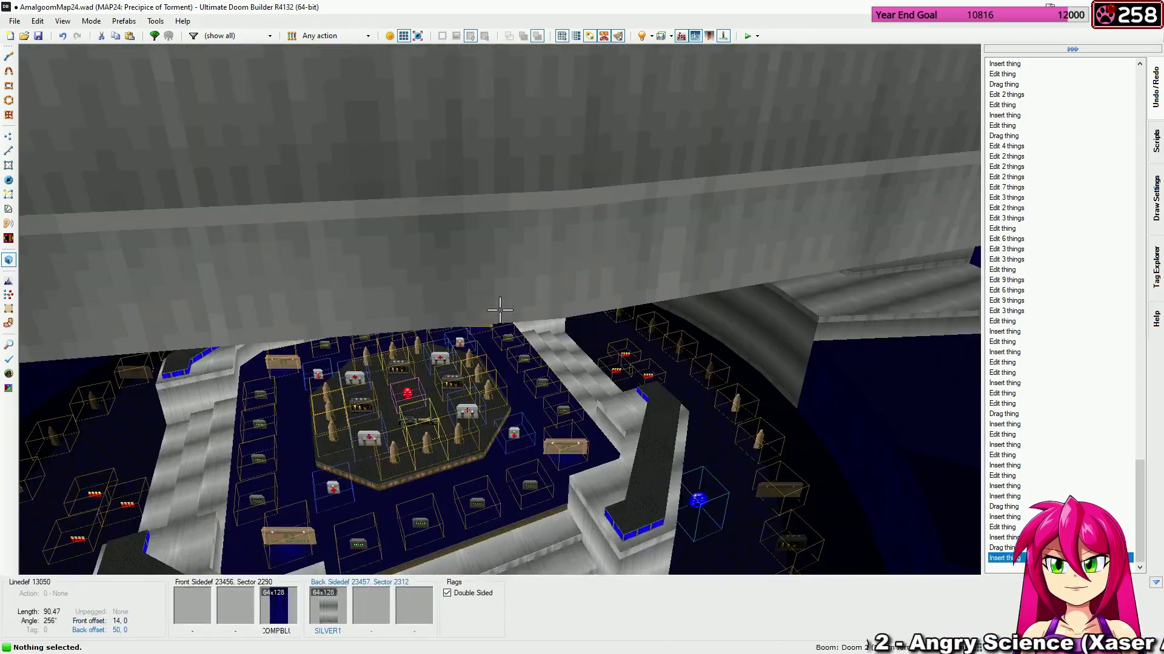
key(d)
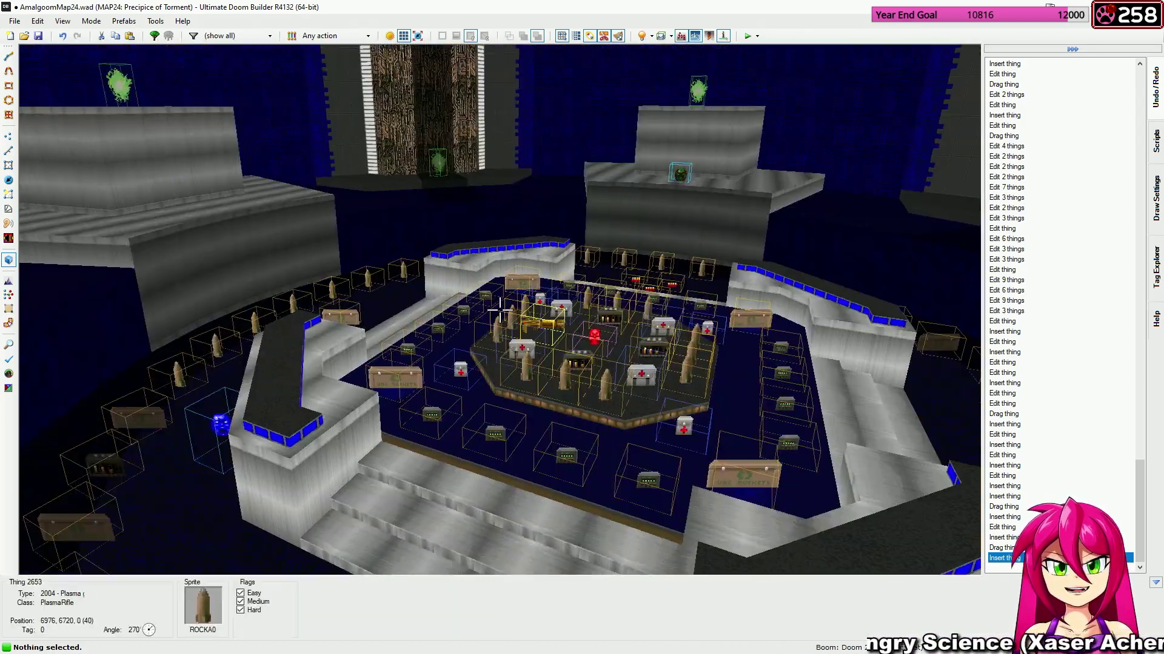
key(w)
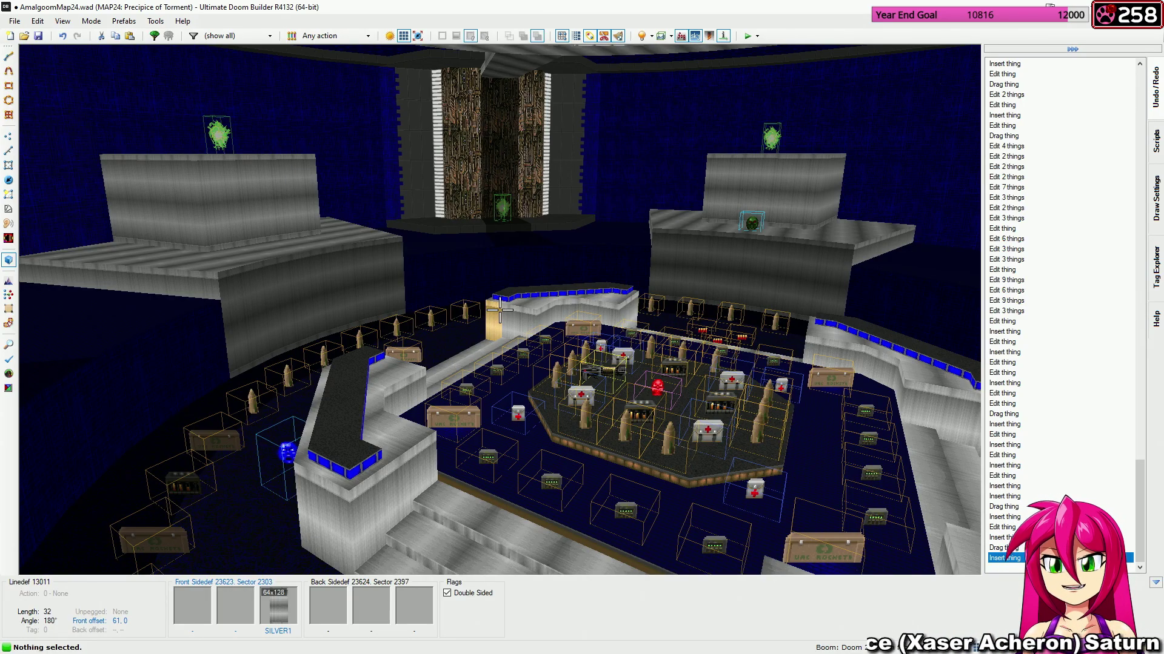
key(q)
Save the map and launch a test of it at the "Hey, not too rough" difficulty.
scroll(503, 307, down, 5)
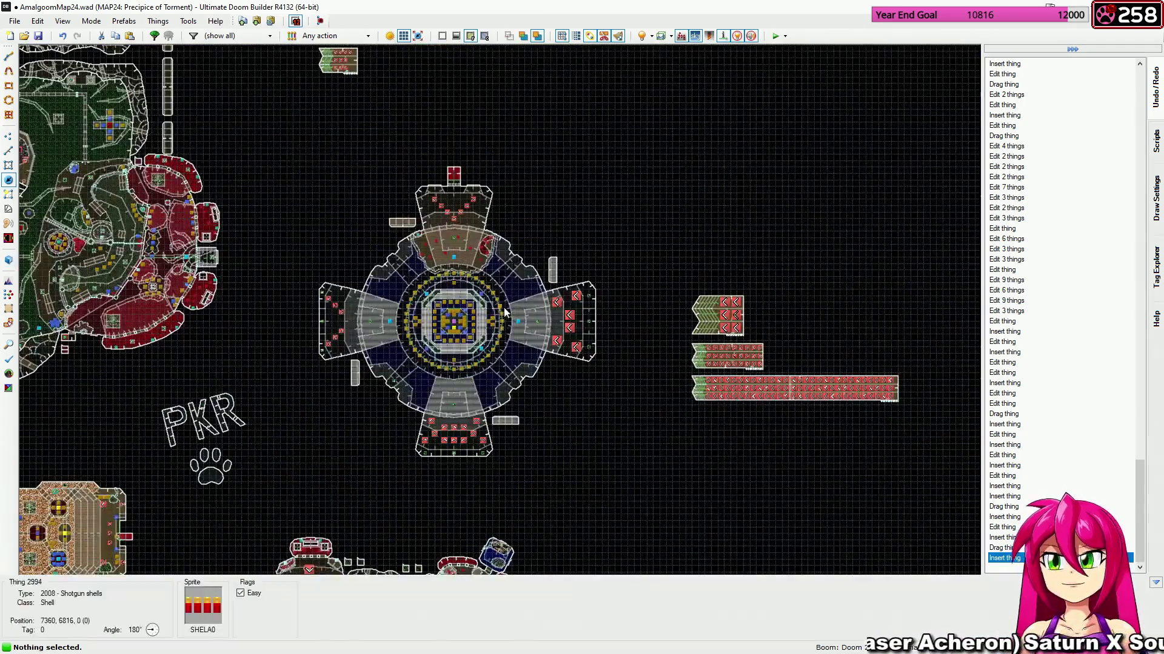
middle_drag(504, 313, 588, 253)
click(40, 36)
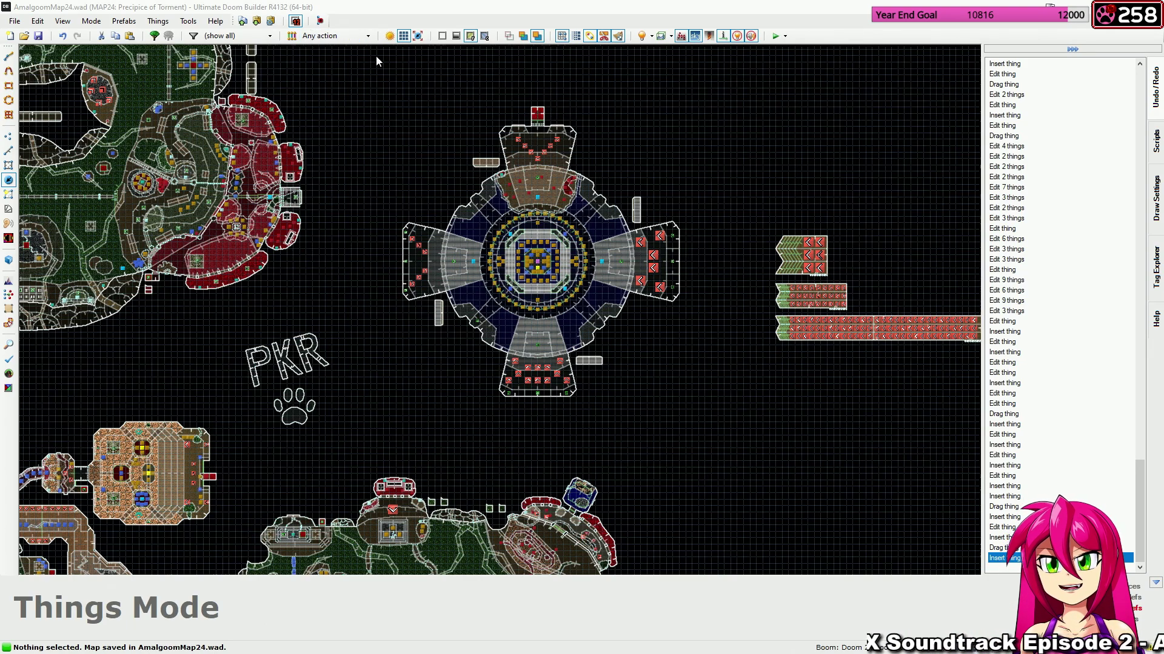
click(785, 36)
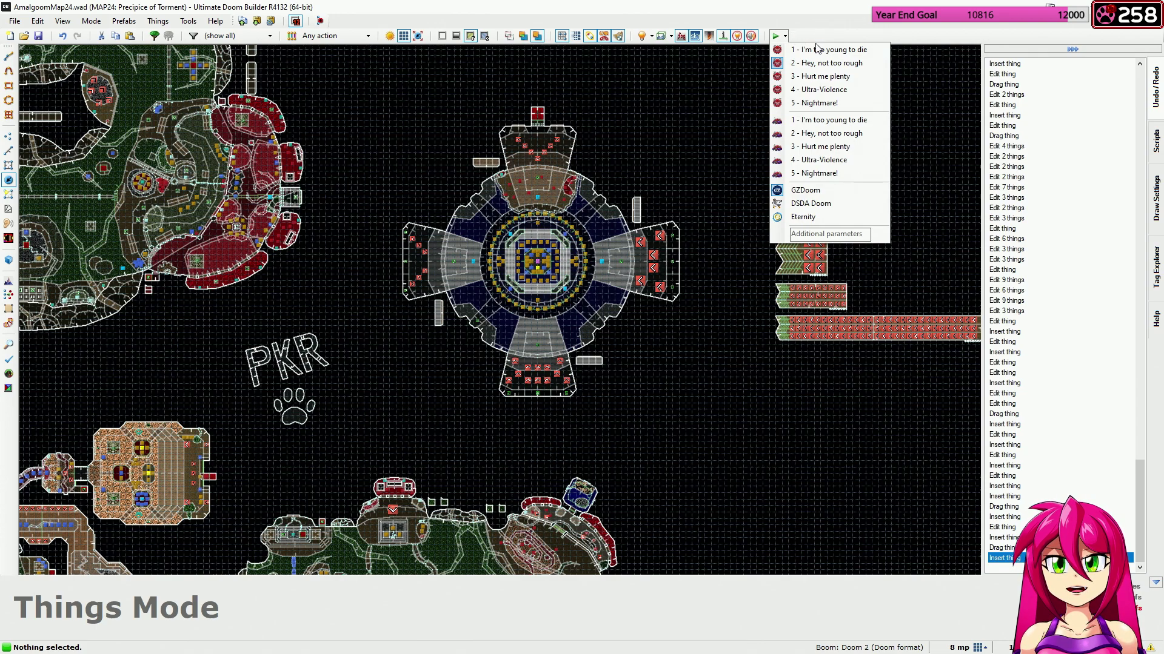
click(847, 21)
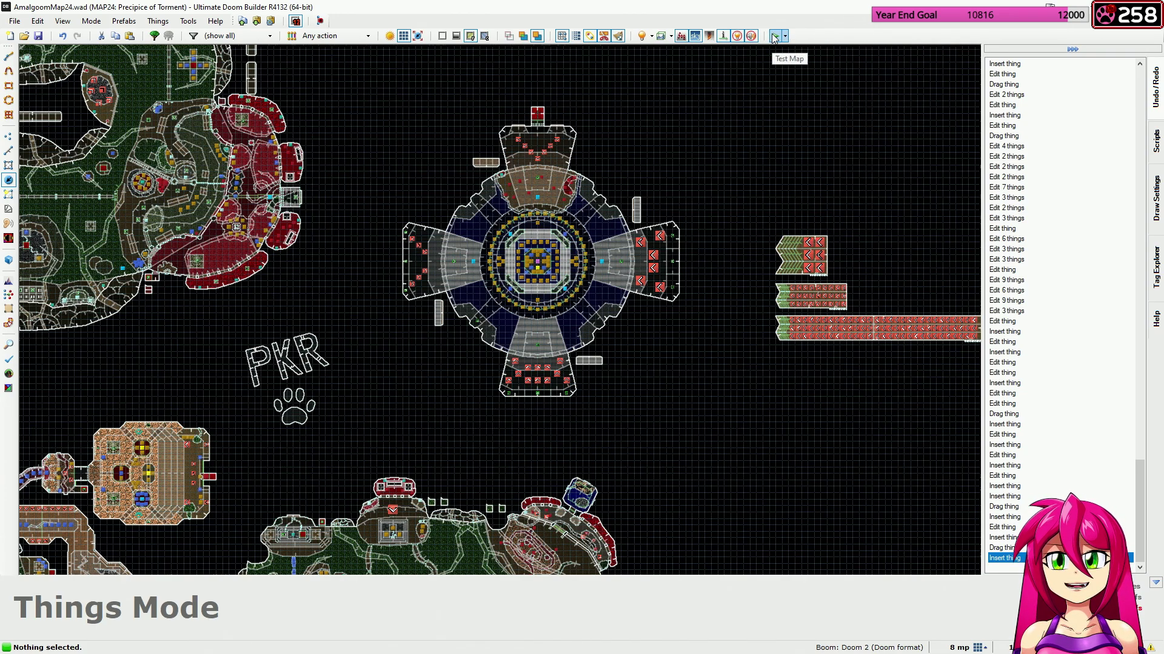
click(774, 36)
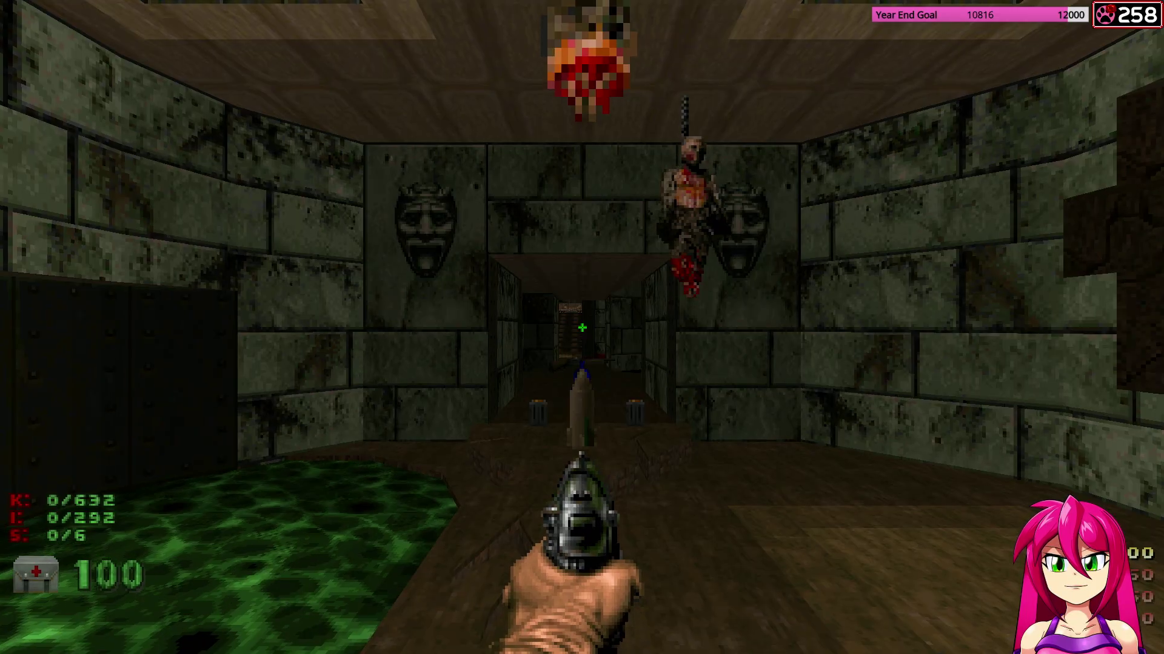
Playtest the map's opening rooms, collecting health pickups and shooting the demons among the pillars.
key(w)
key(w)
click(582, 328)
key(w)
key(w)
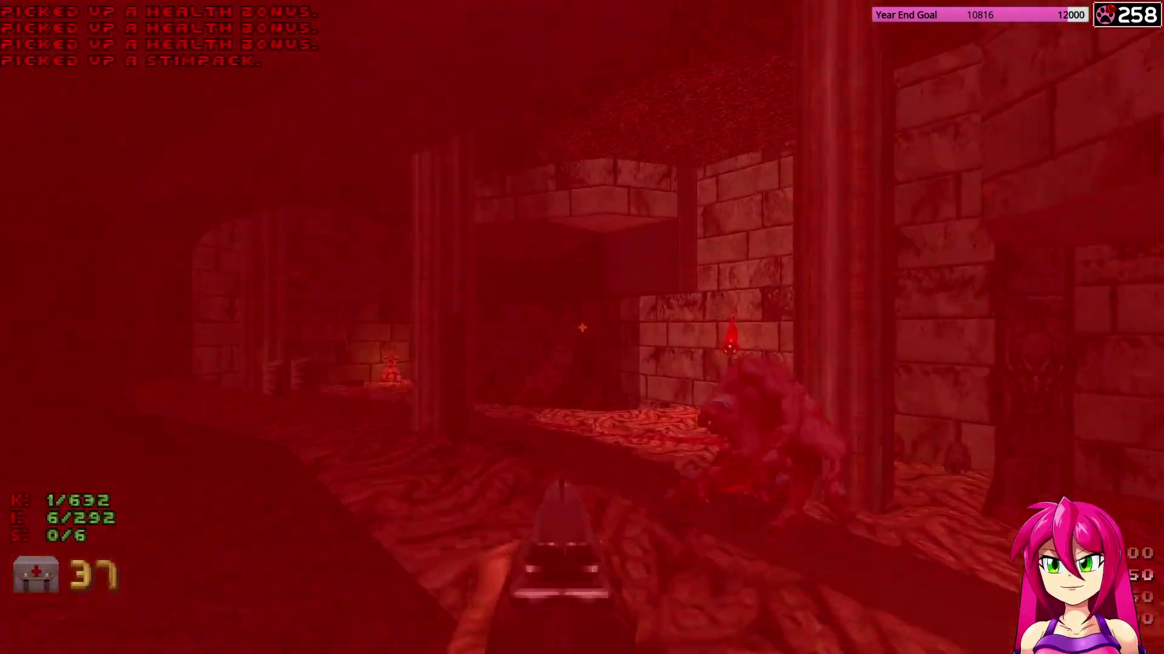
click(582, 327)
key(w)
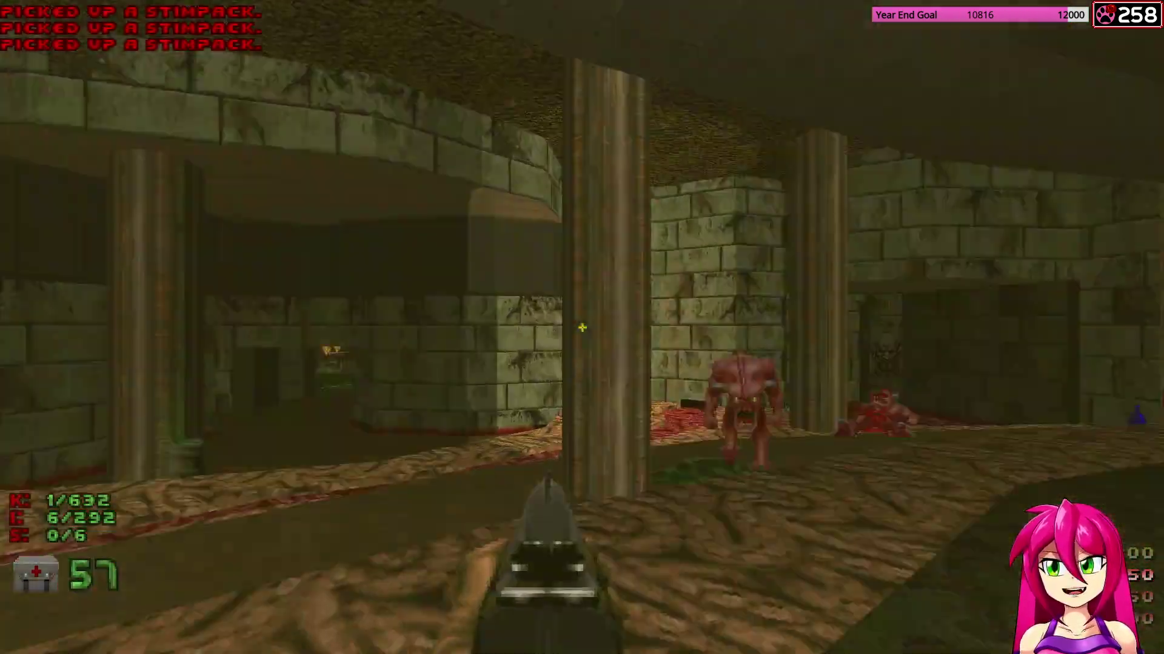
click(582, 327)
key(w)
click(582, 328)
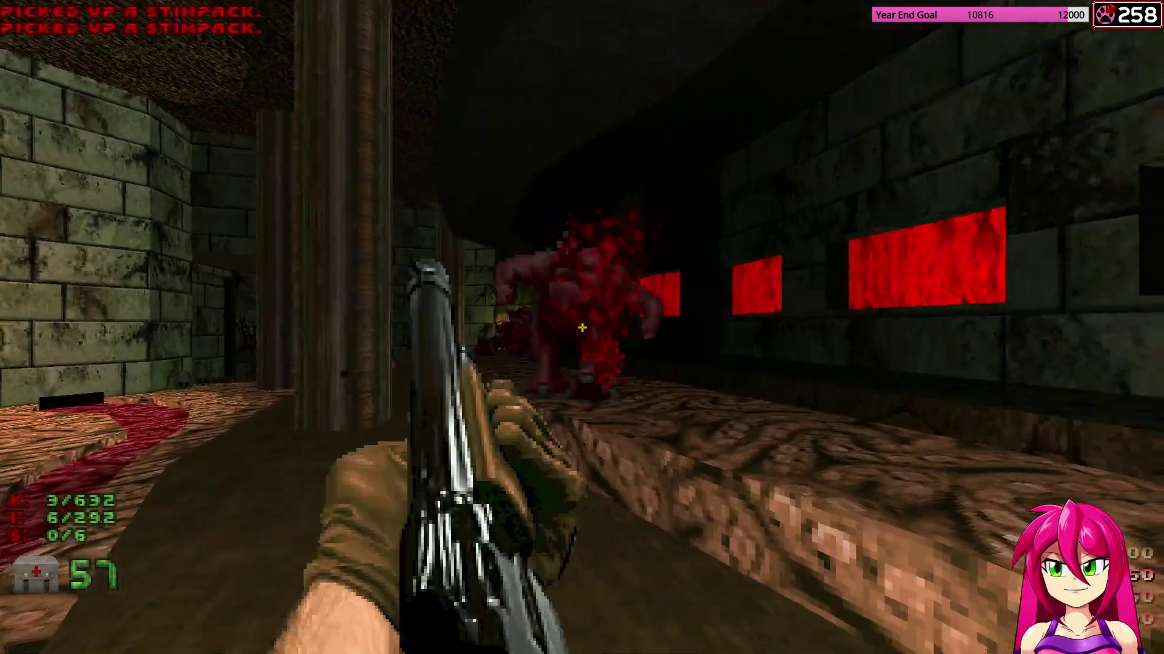
key(w)
key(w)
key(w)
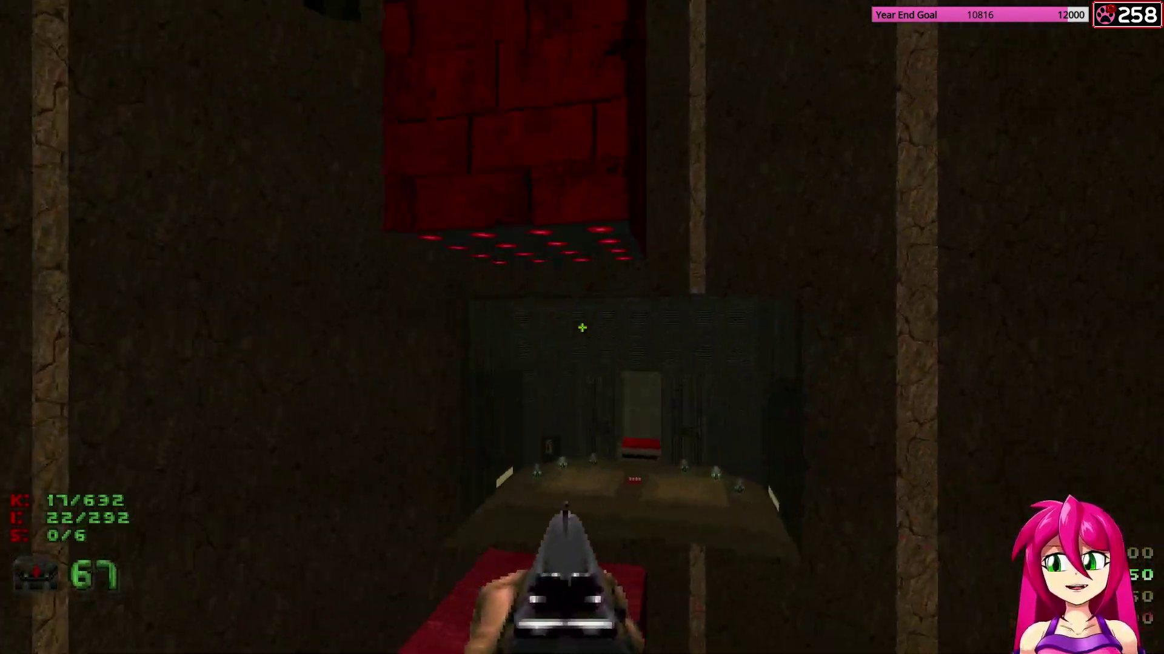
Playtest the nukage pit below the red brick structures, wading through it and taking the teleporter out.
key(w)
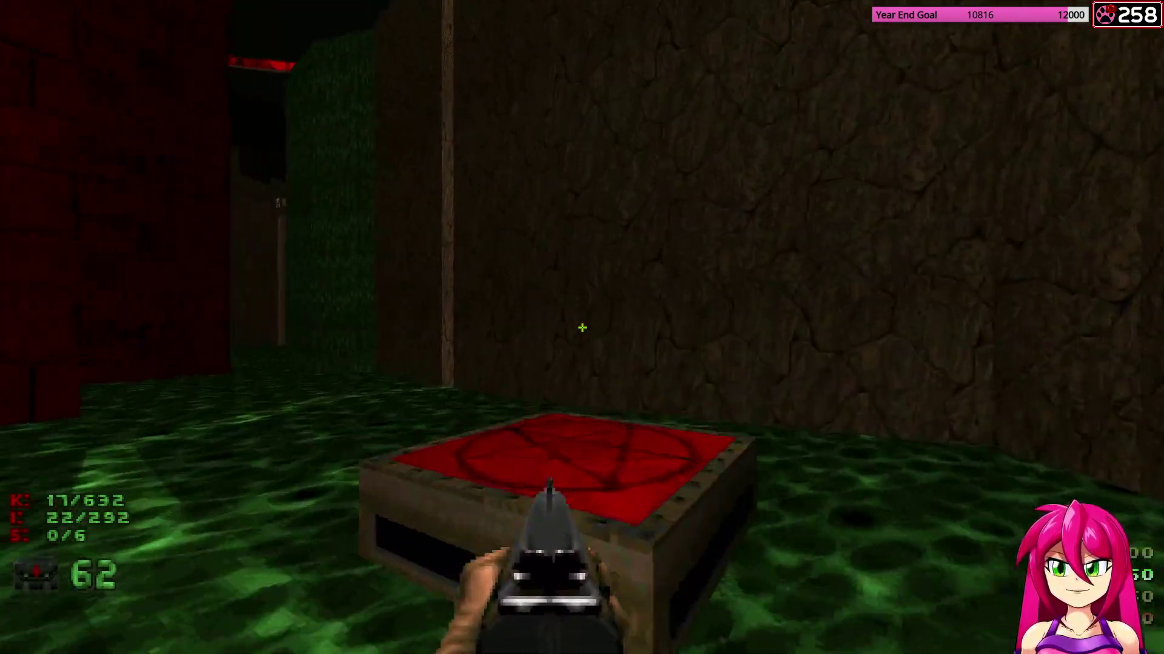
key(w)
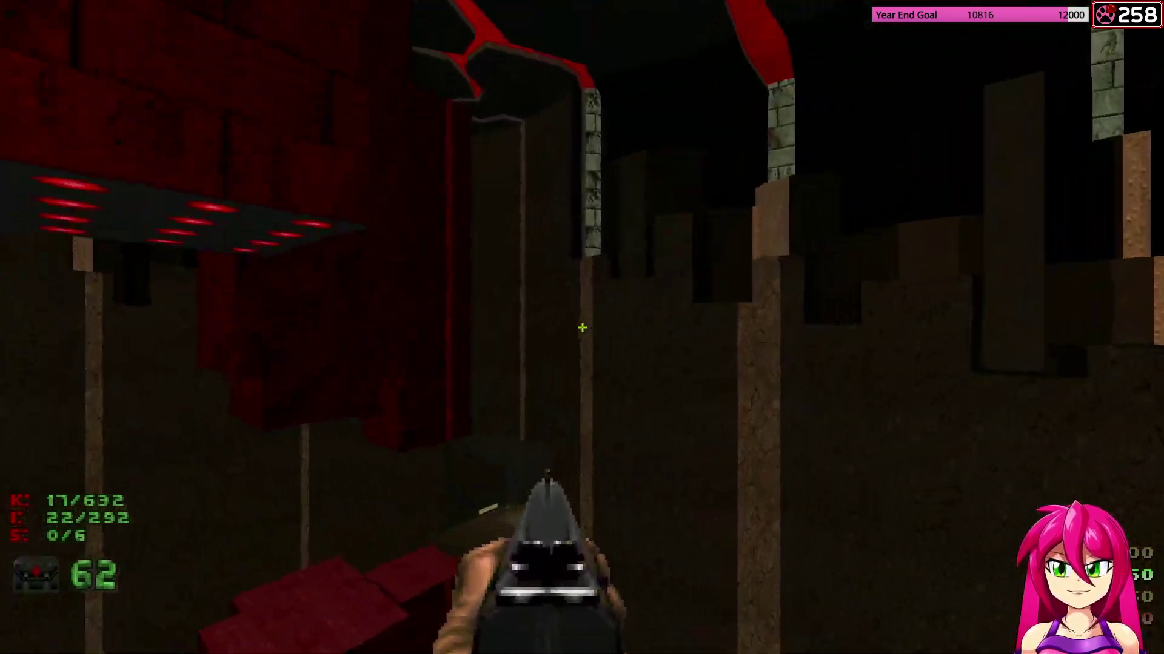
key(w)
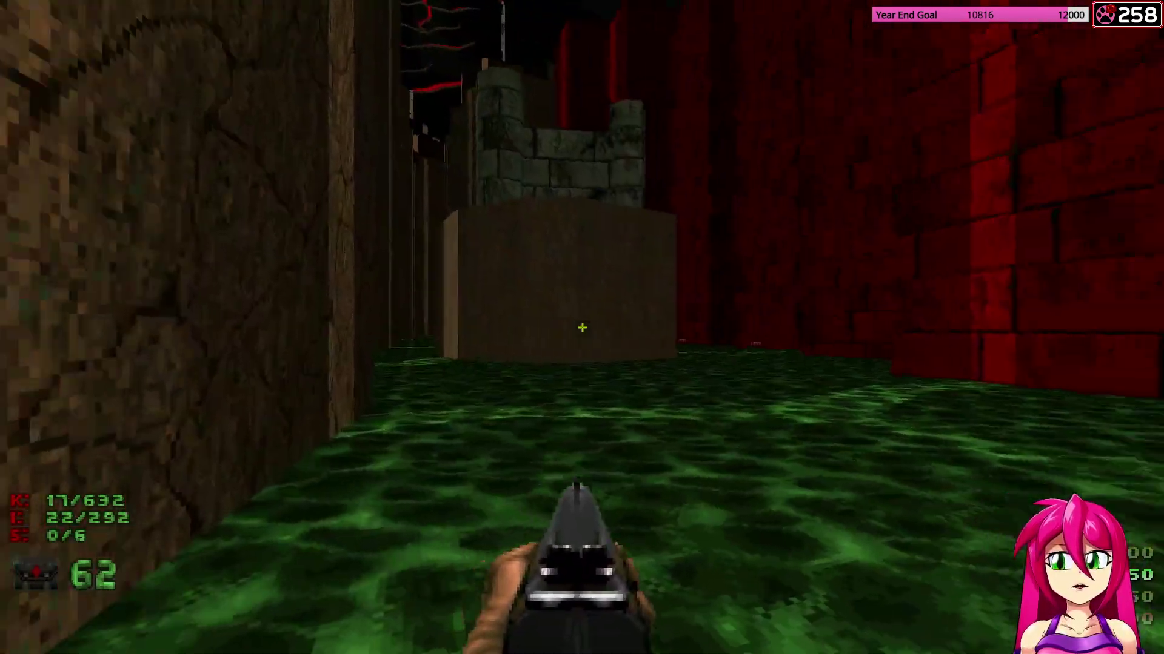
key(w)
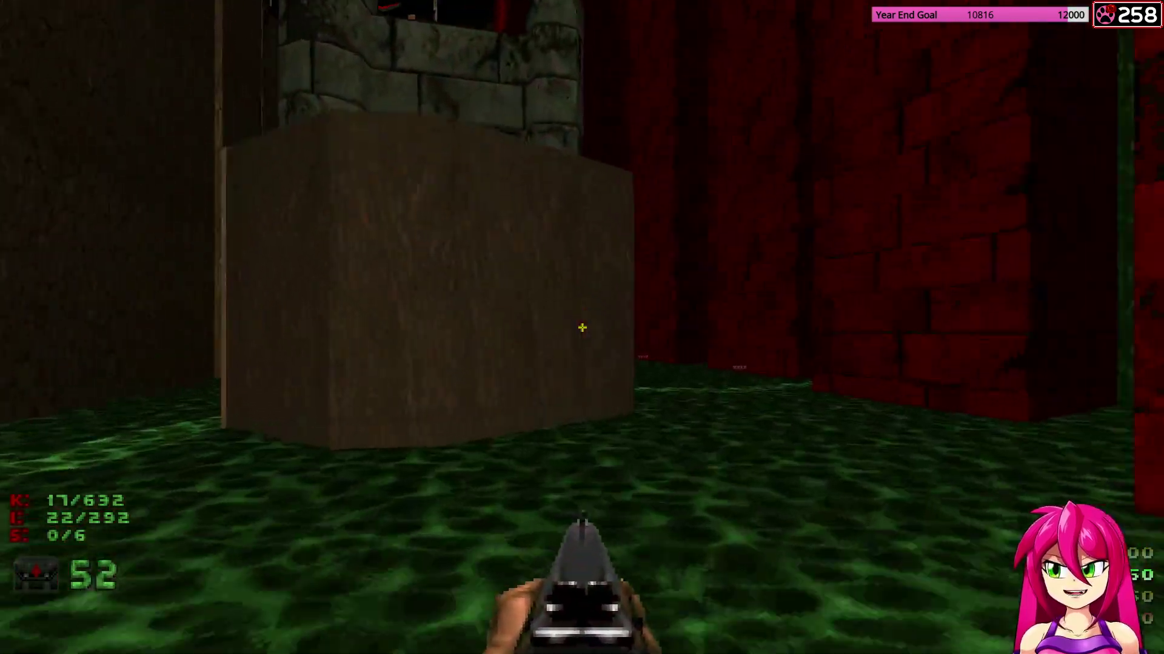
key(w)
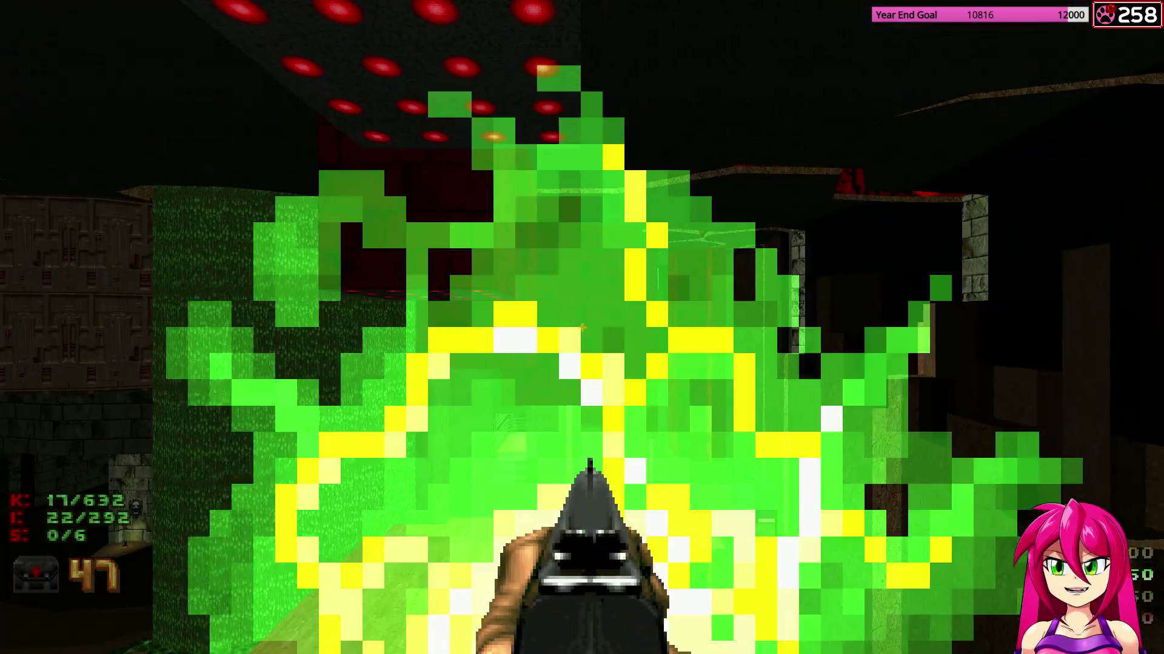
key(w)
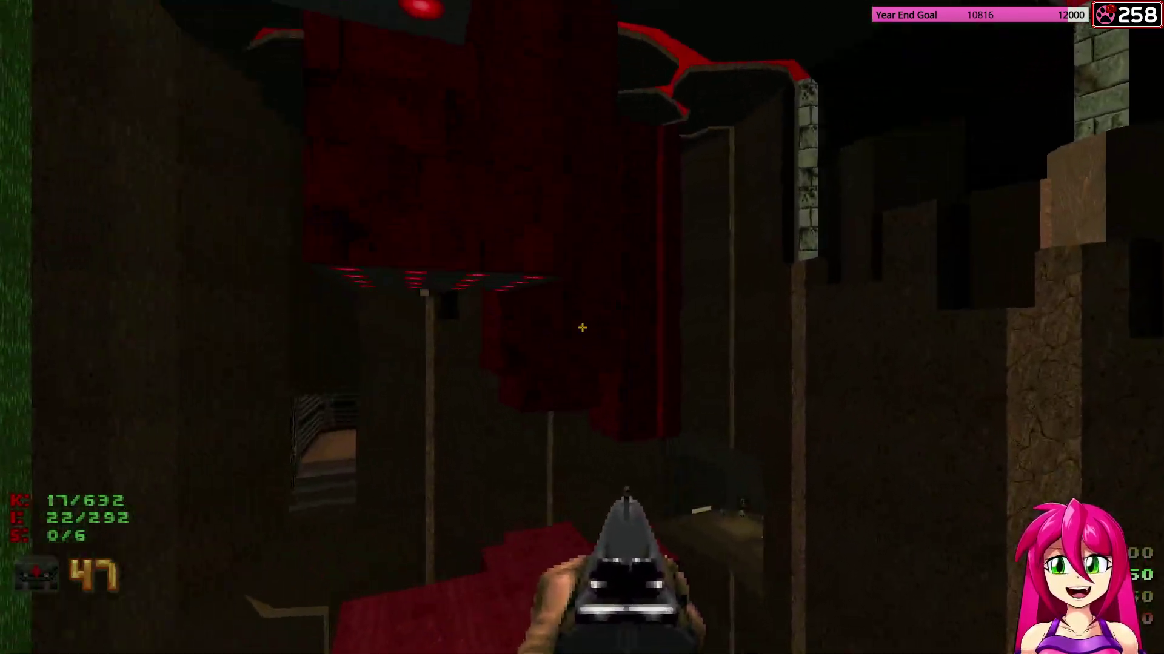
Playtest the metal-walled alcove, collecting its shotgun shells and armor bonuses and leaving via the pentagram teleporter.
key(w)
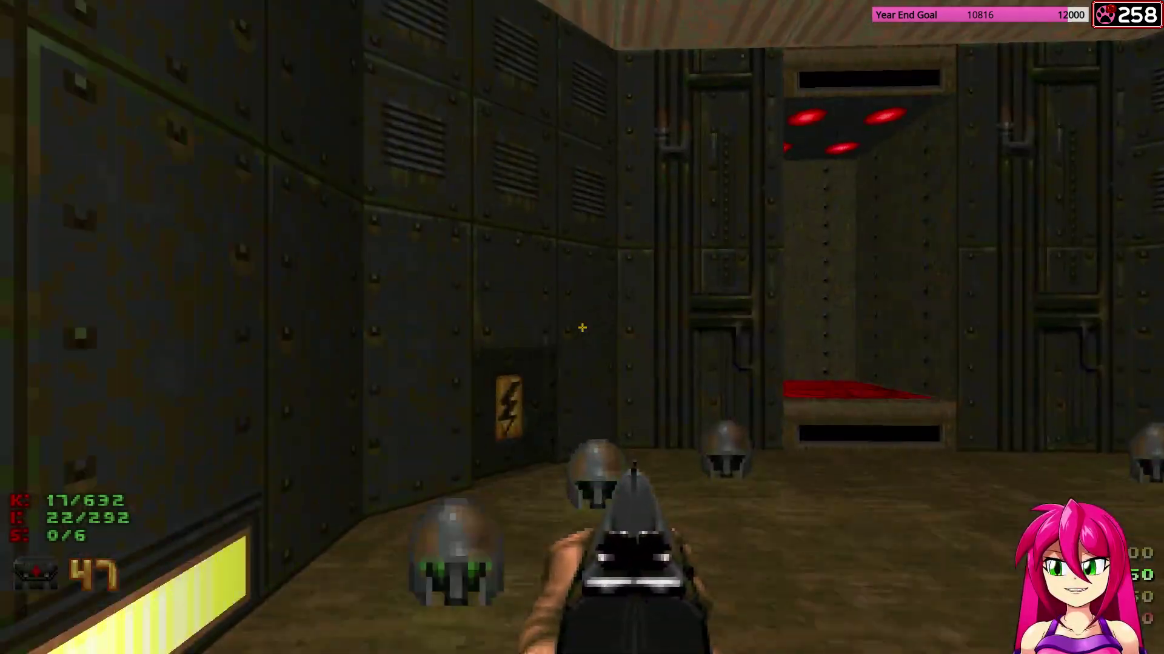
key(w)
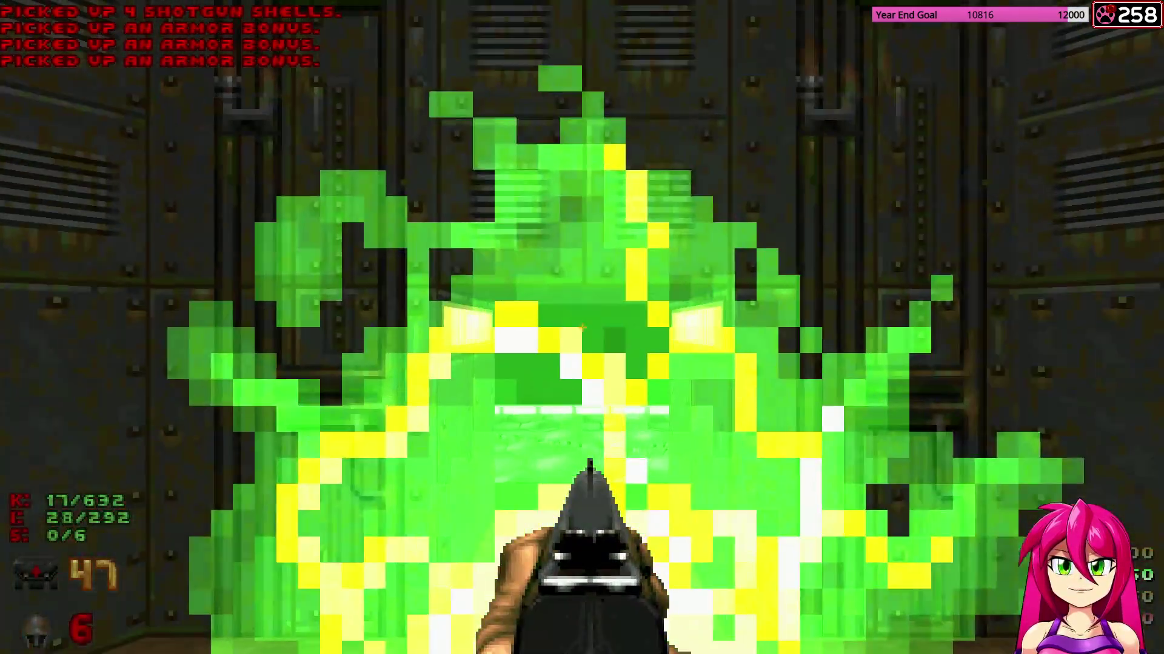
key(w)
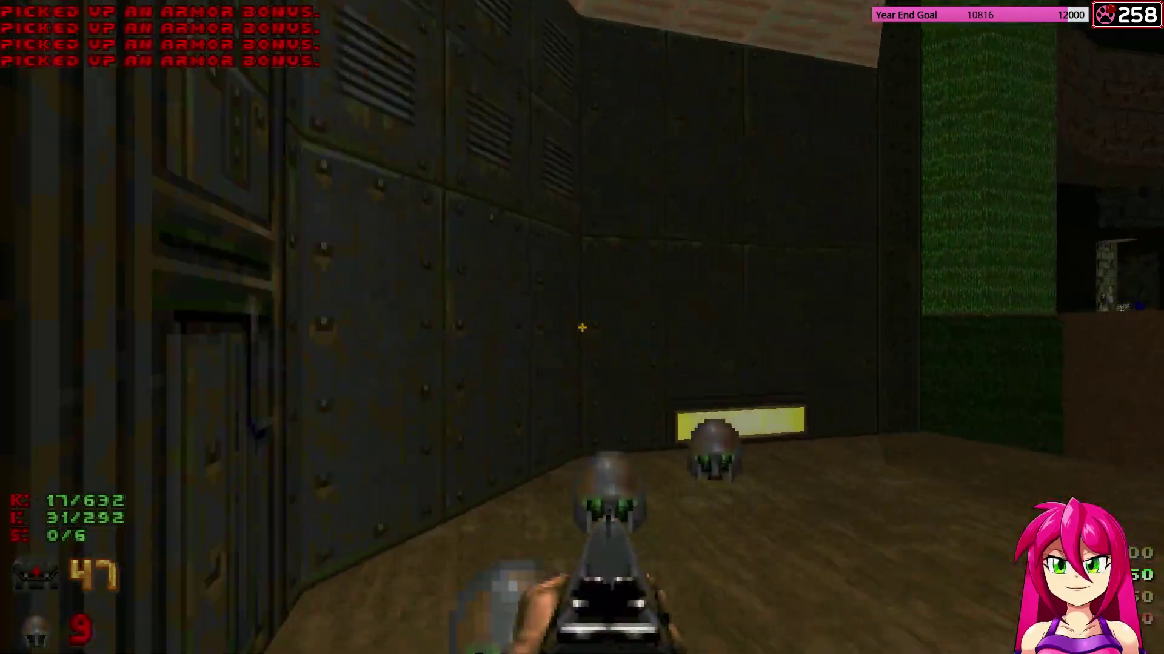
key(w)
key(w)
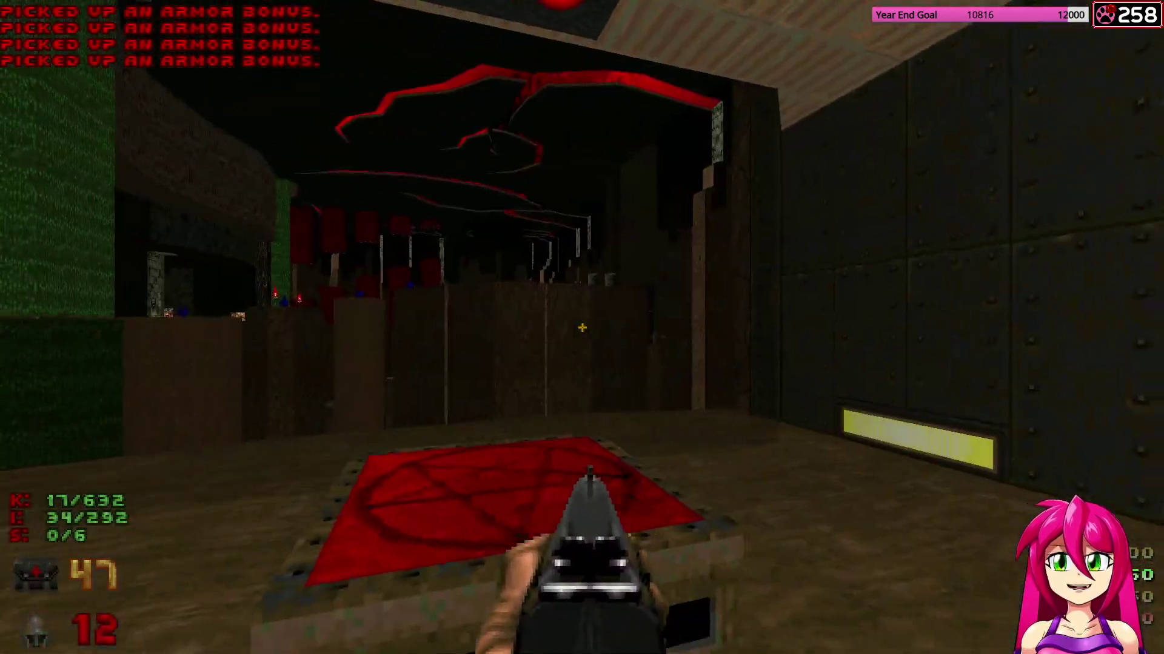
key(w)
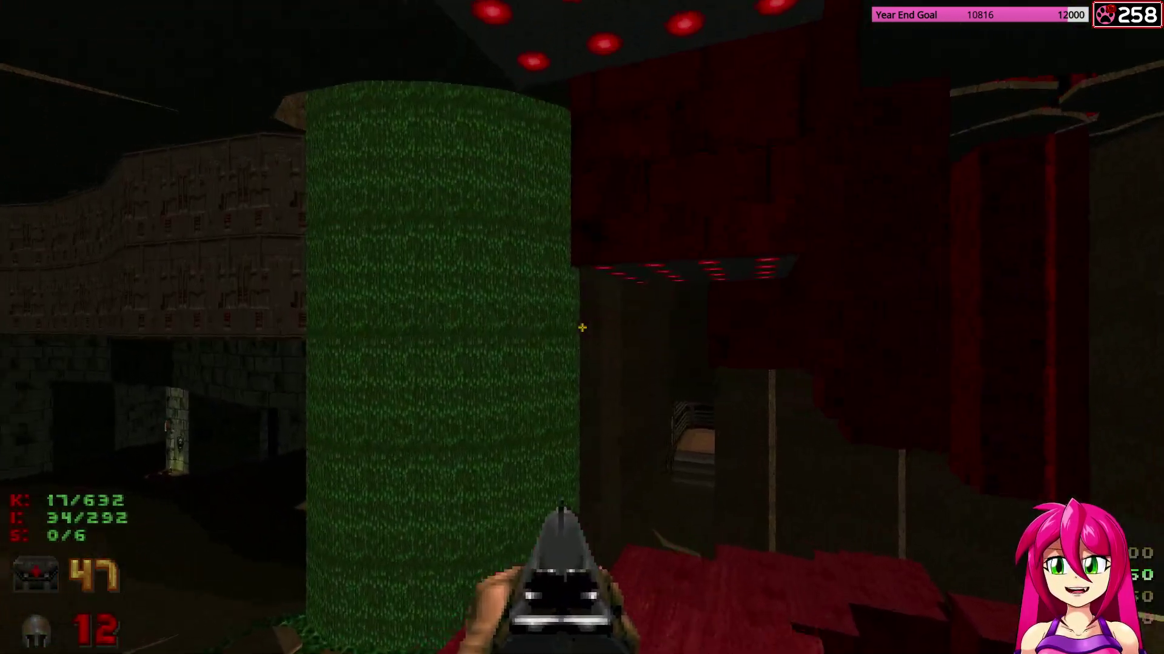
Playtest the cavern ledges, picking up the green armor and the health bonuses.
key(w)
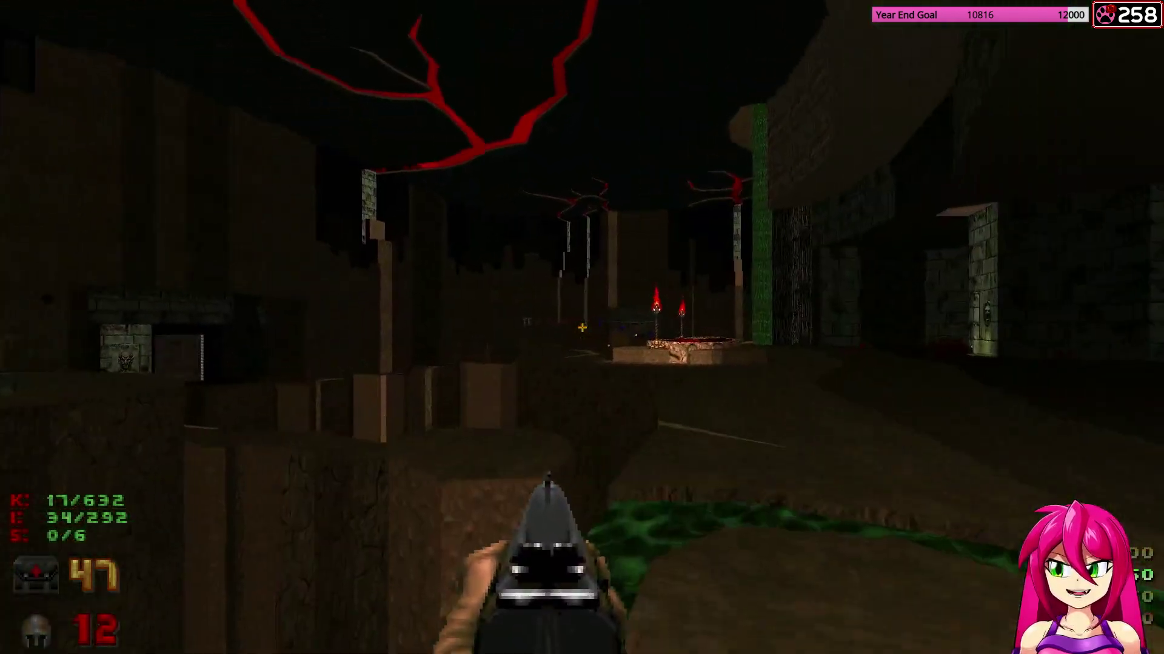
key(w)
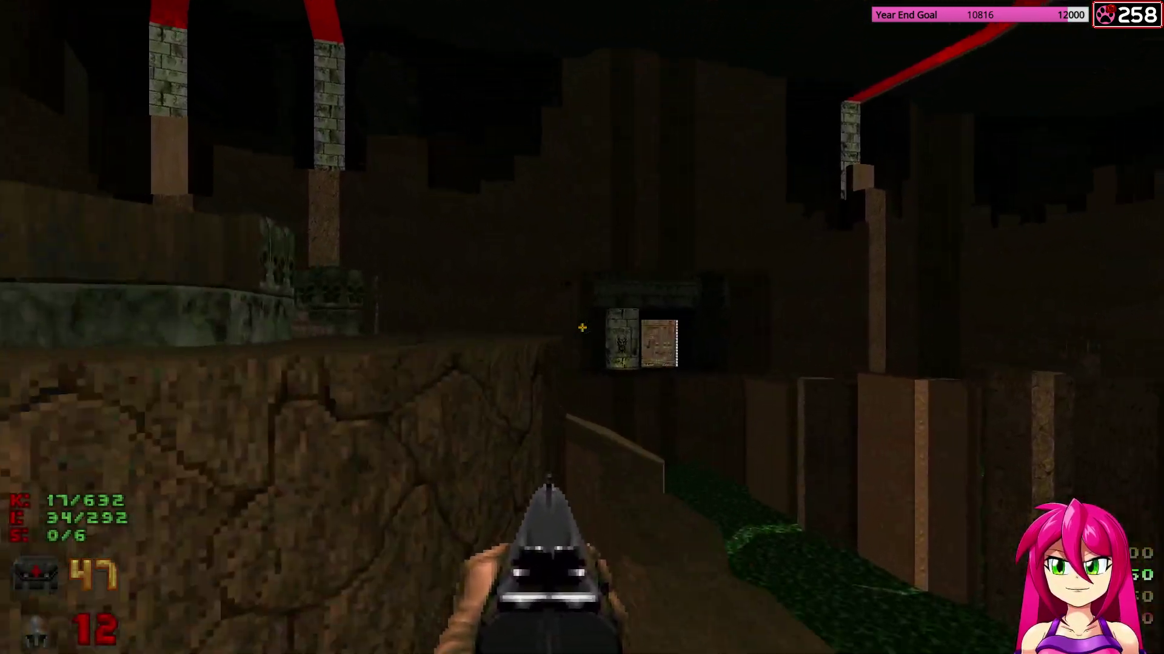
key(w)
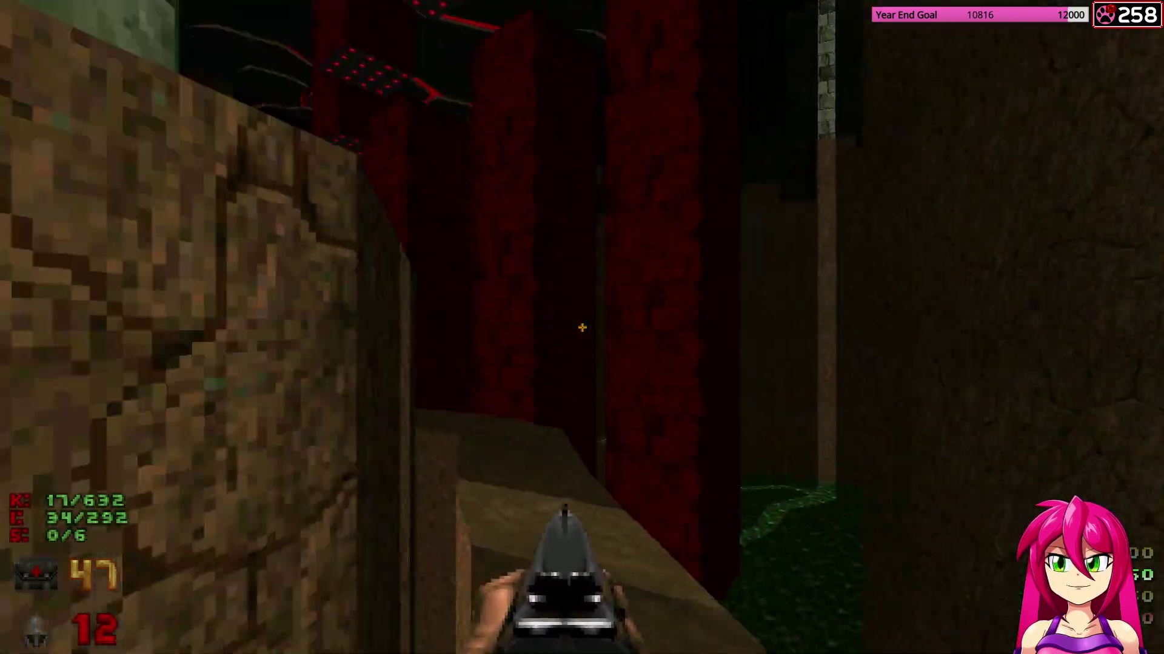
key(w)
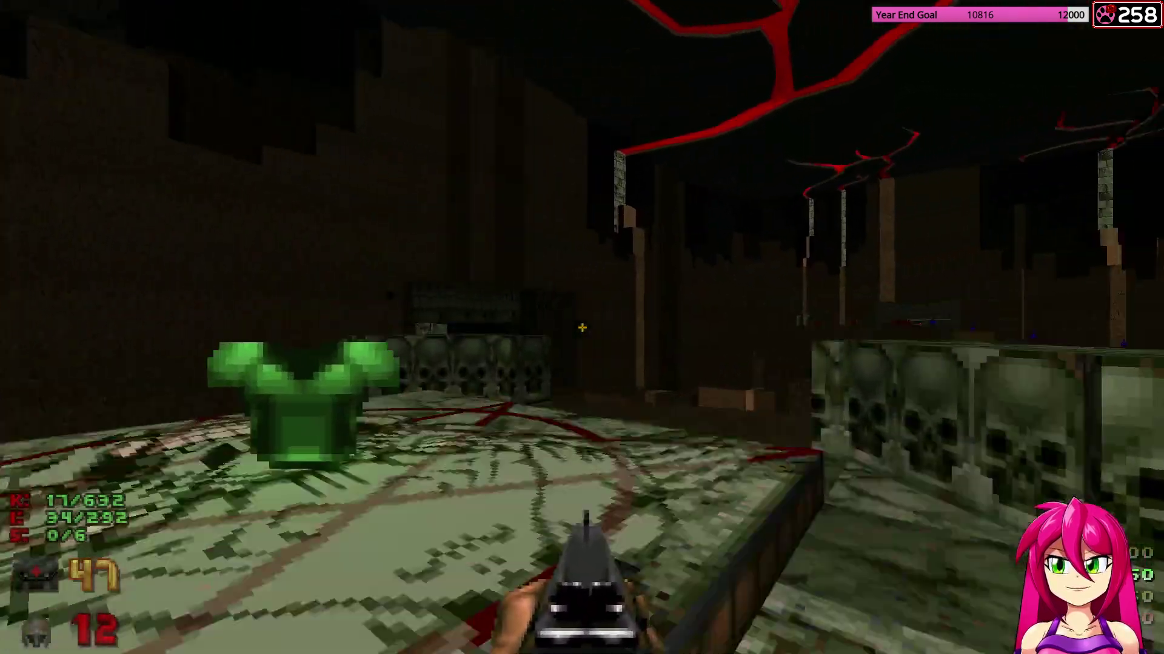
key(w)
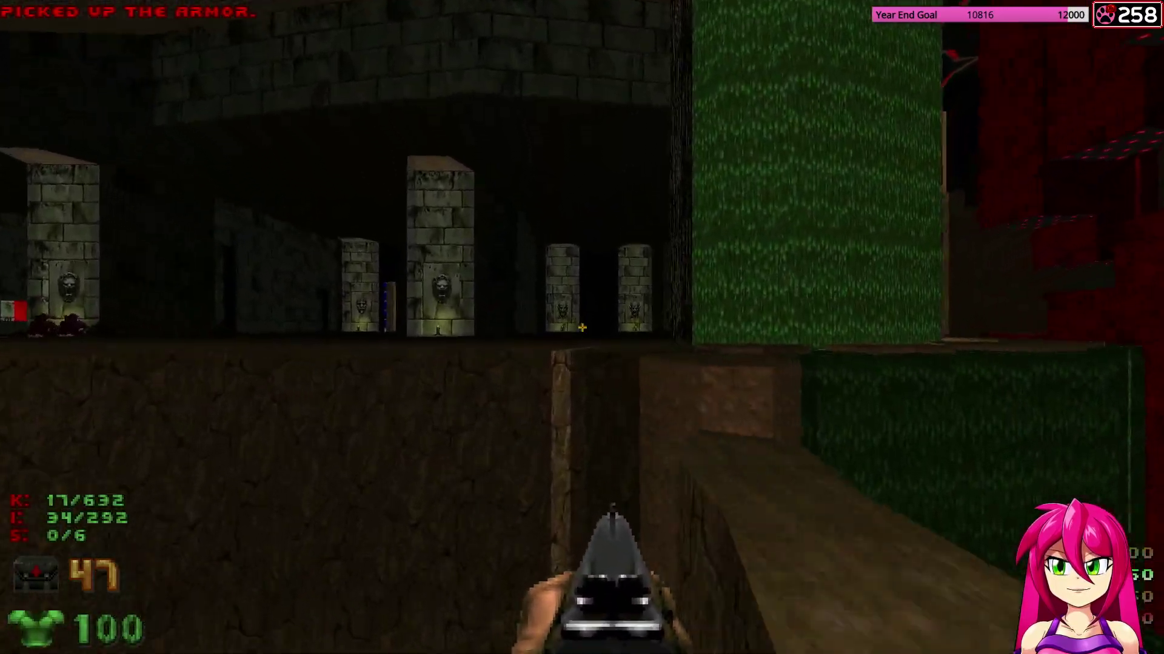
key(w)
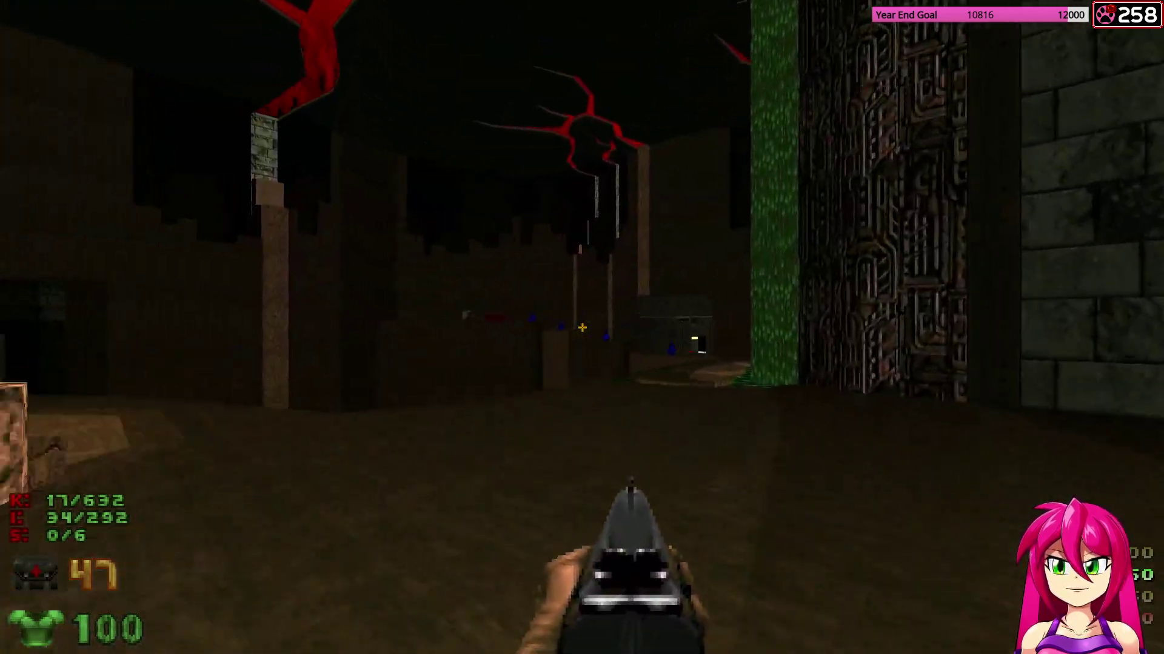
key(w)
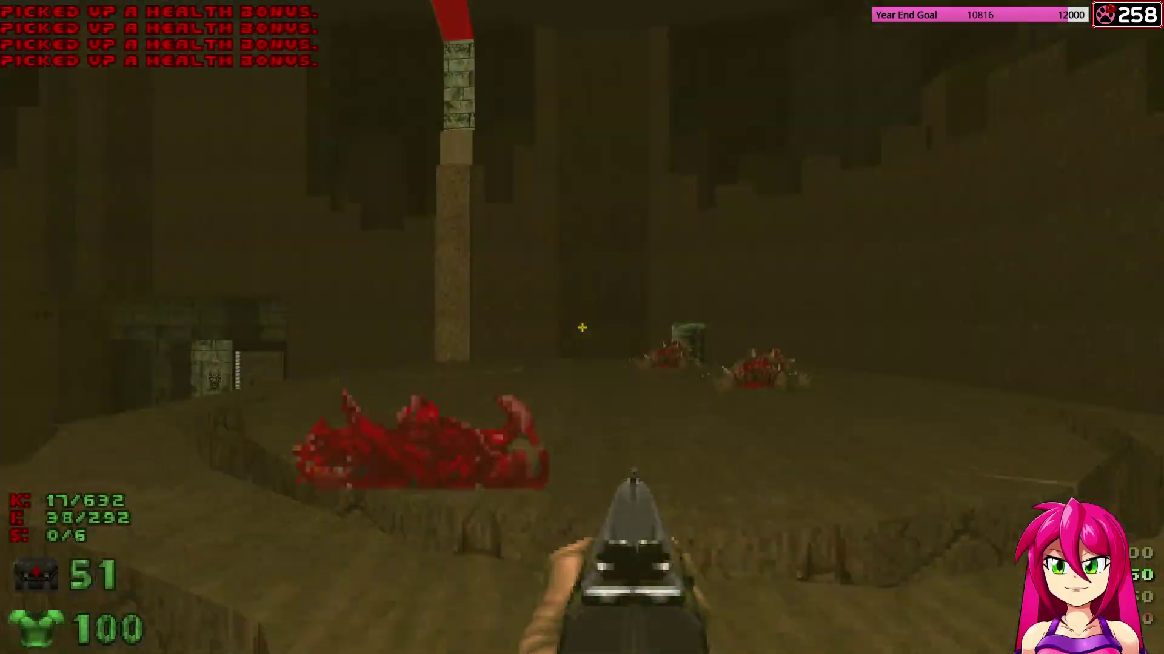
key(w)
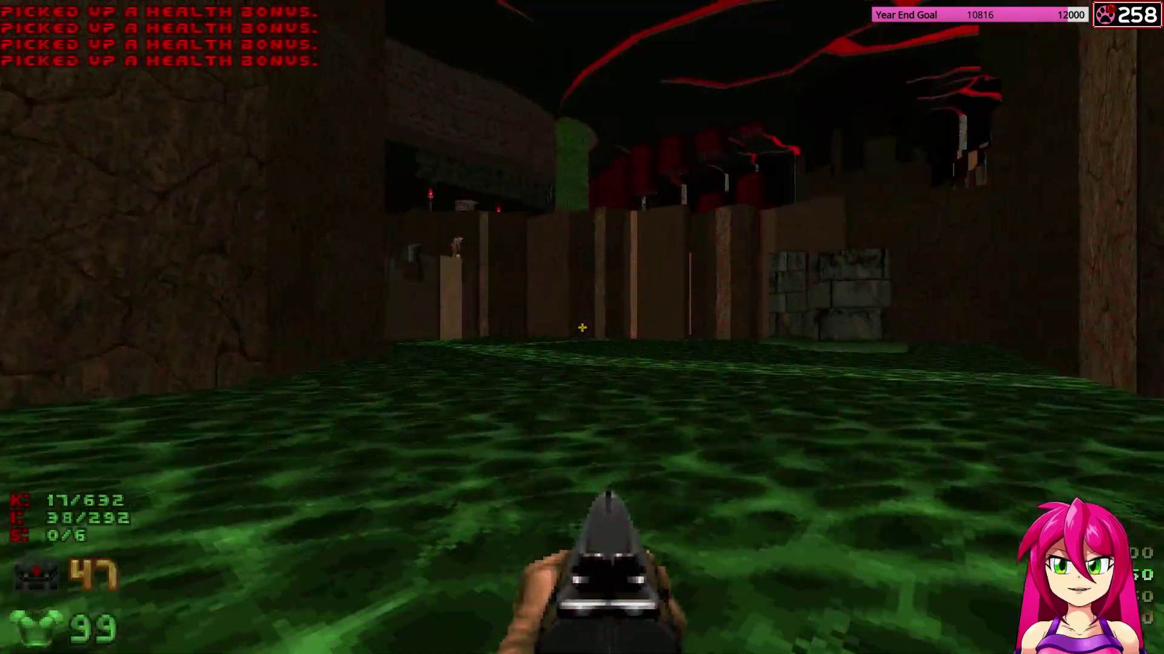
key(w)
key(ctrl)
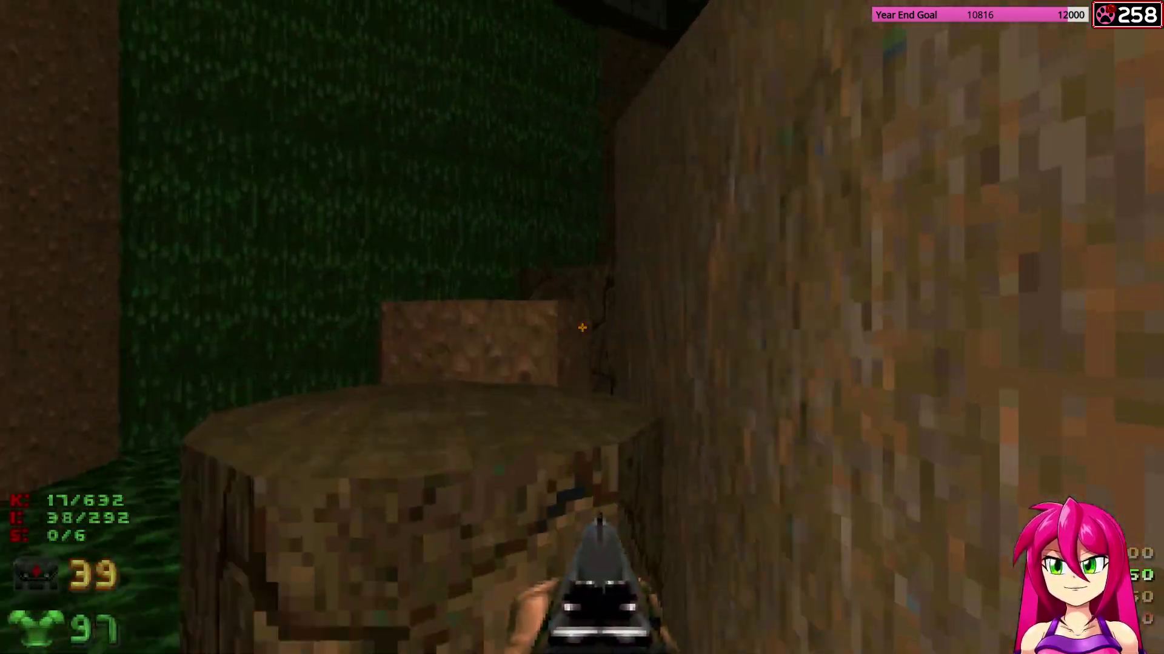
key(w)
click(582, 327)
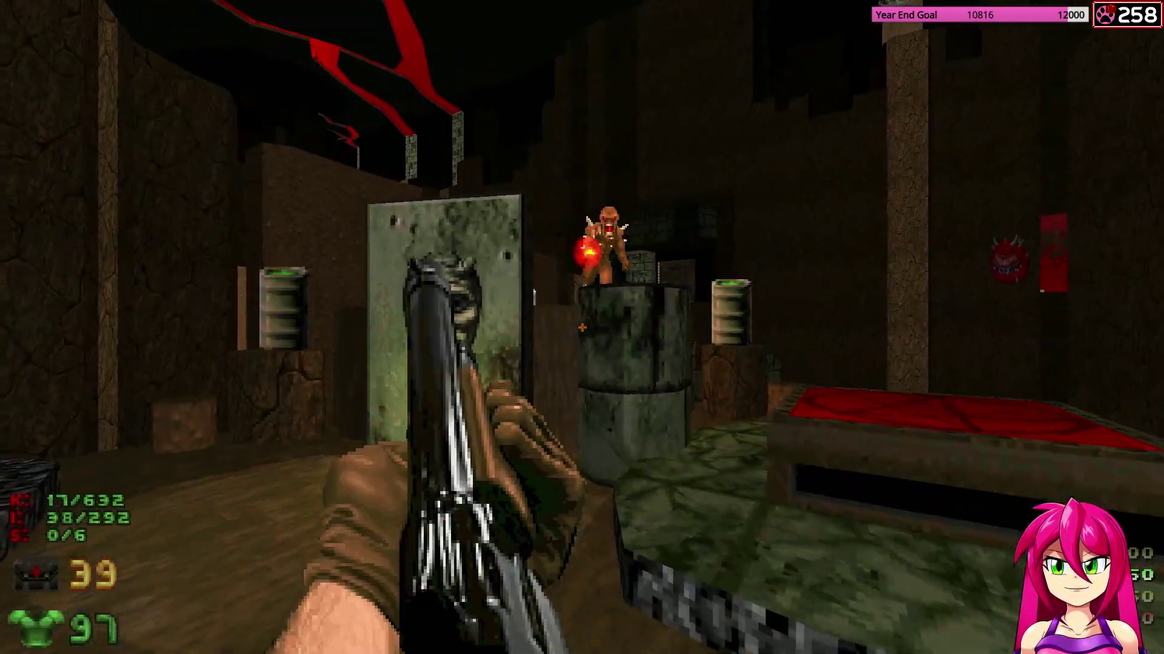
key(a)
click(582, 327)
key(w)
click(582, 327)
key(w)
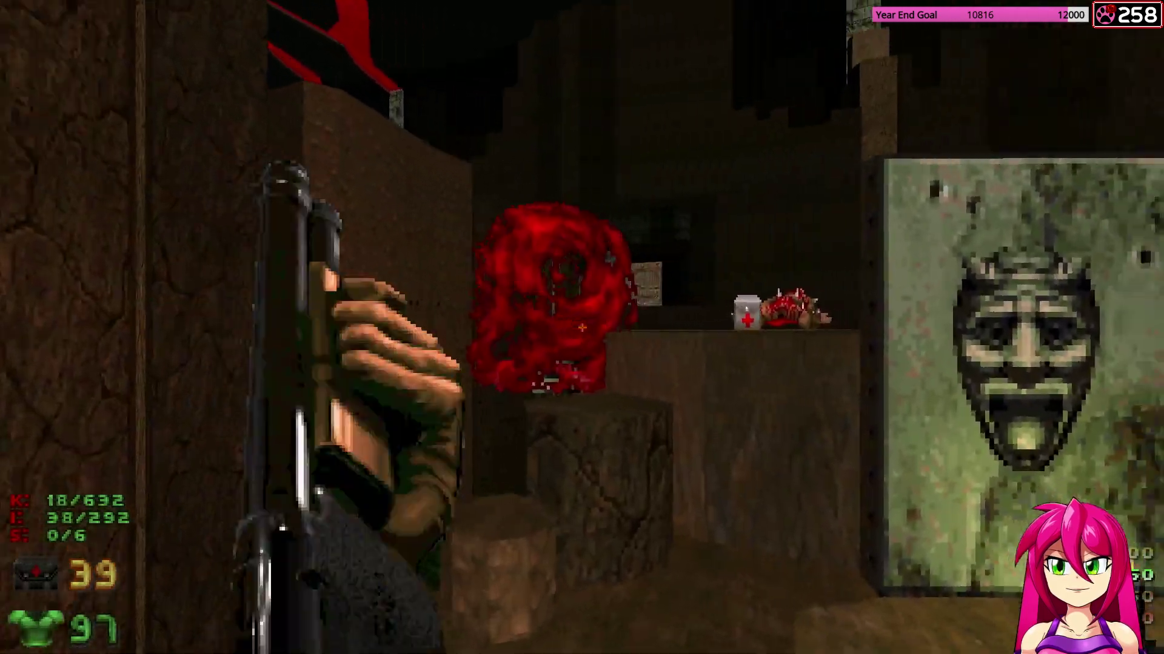
key(w)
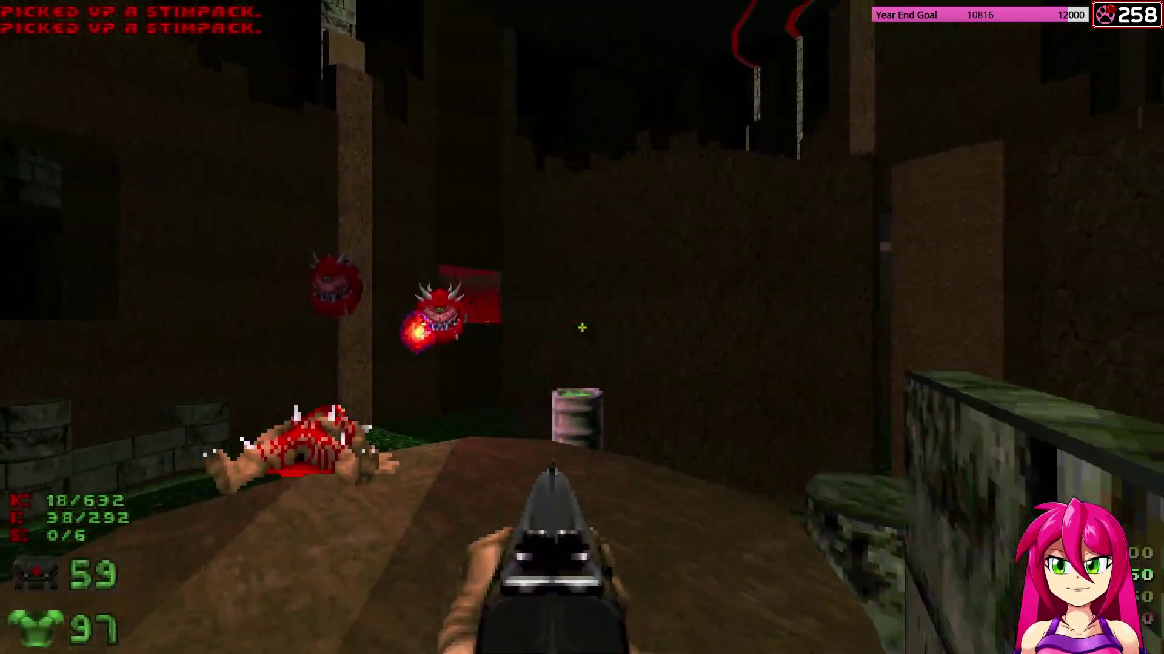
key(d)
key(w)
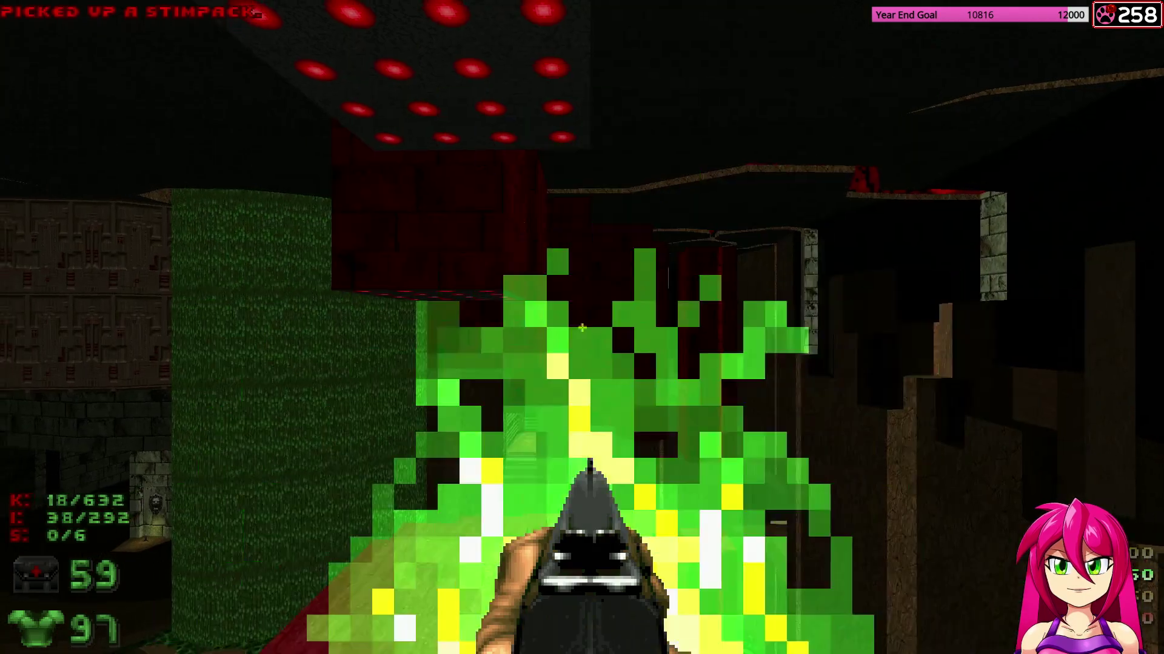
key(w)
key(w)
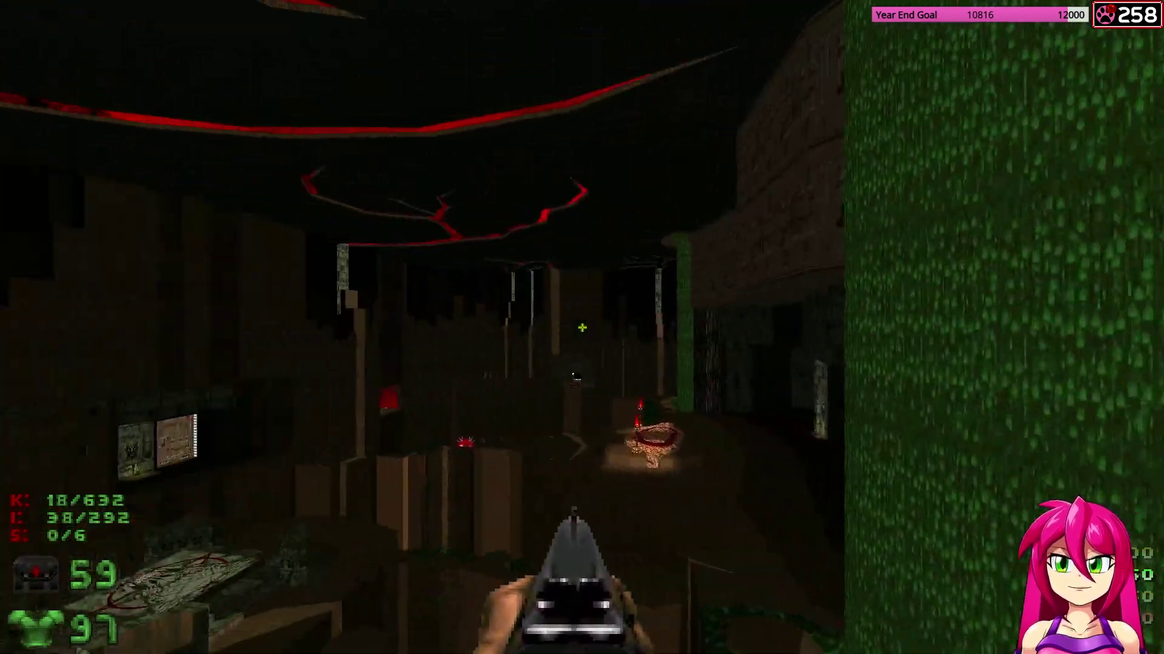
key(w)
key(d)
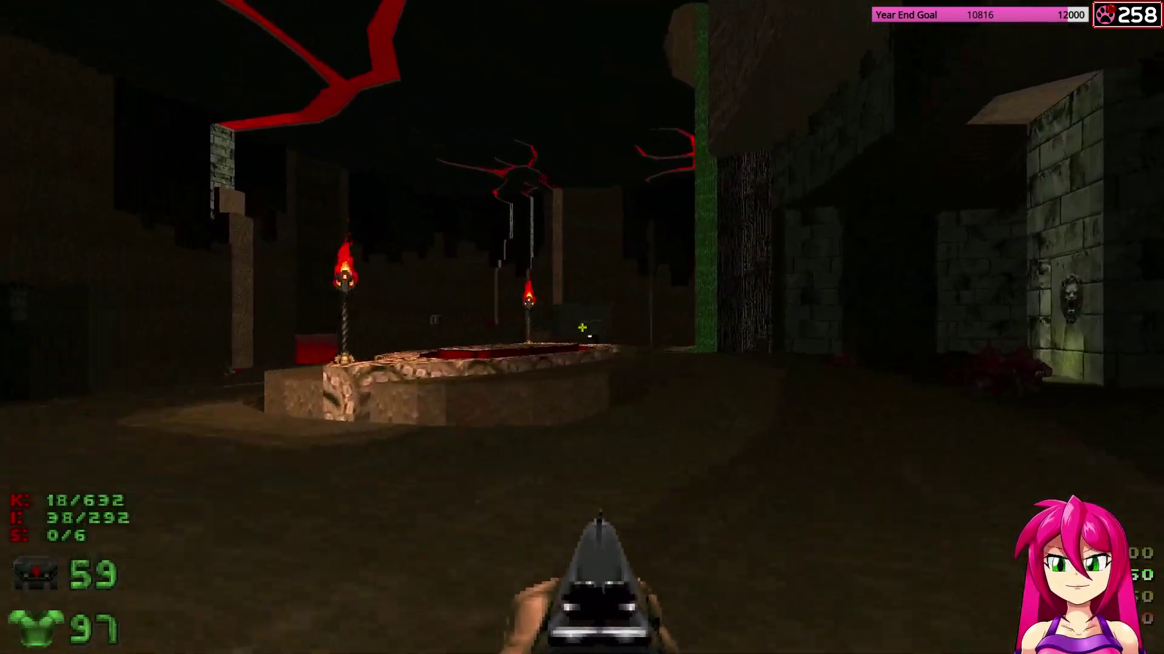
key(w)
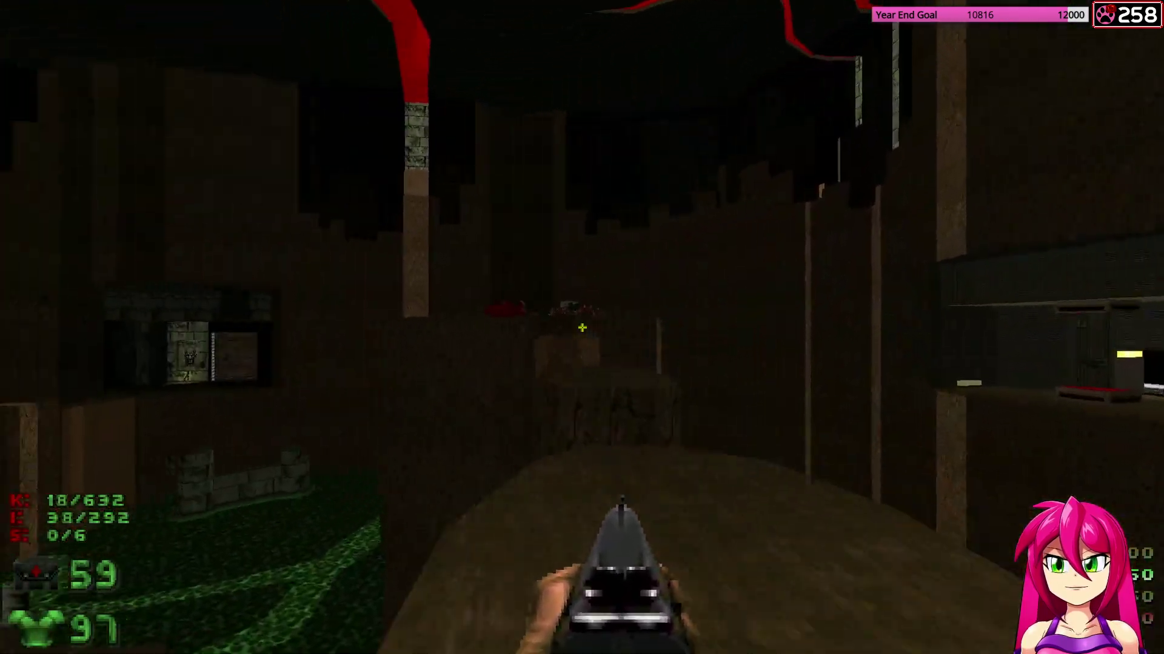
key(w)
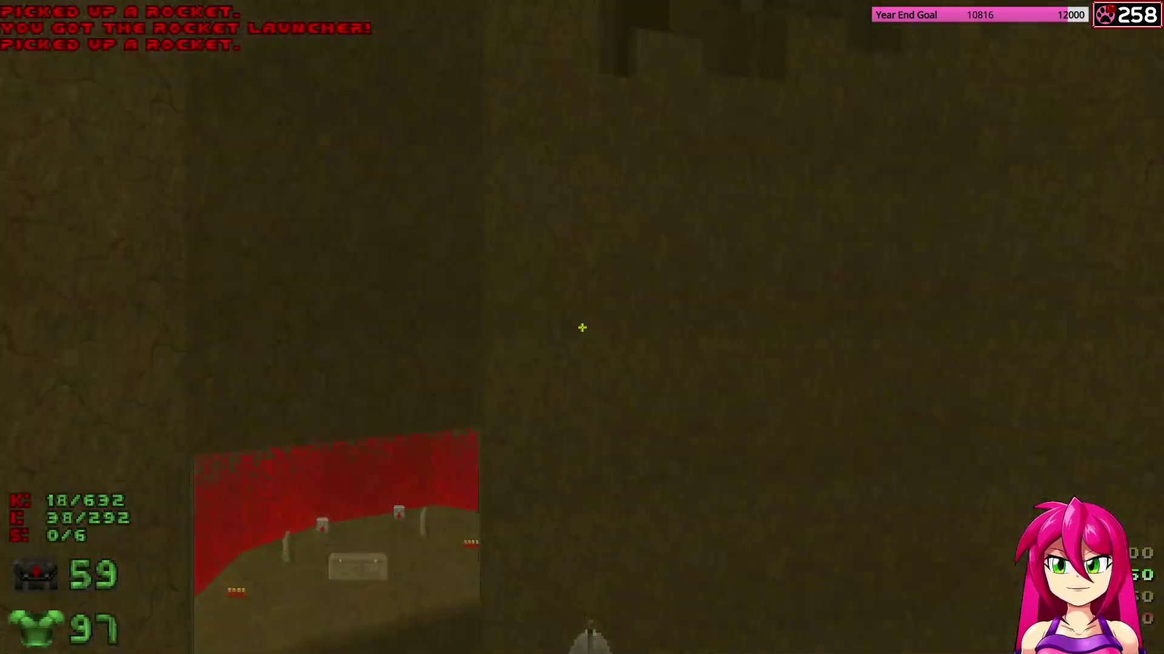
key(w)
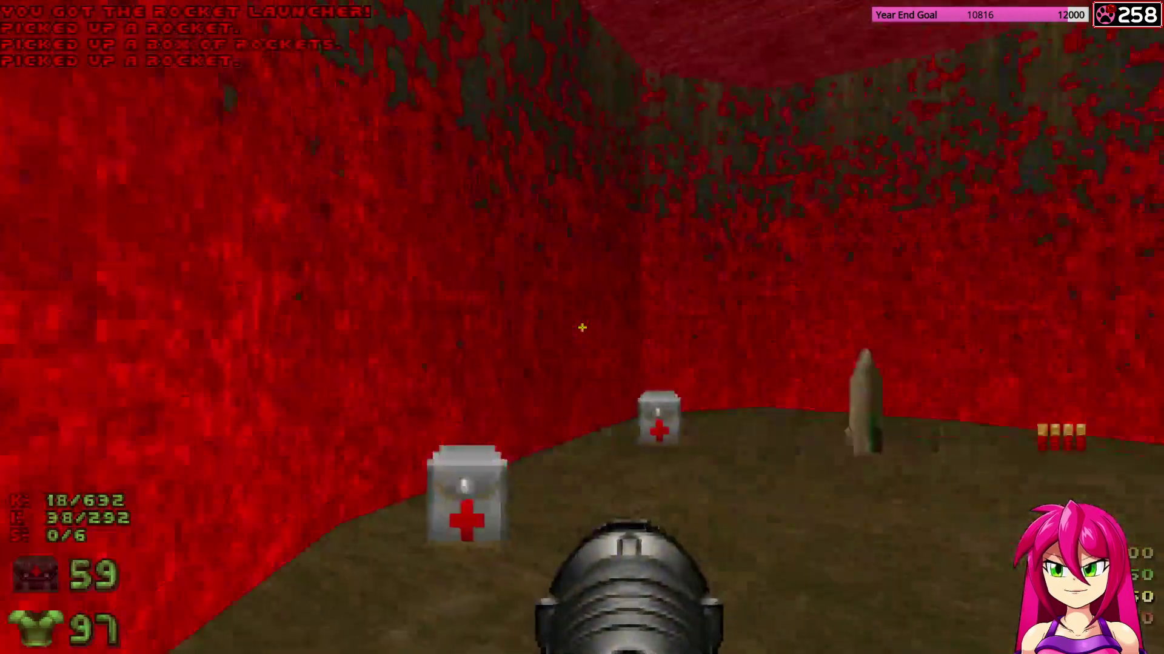
key(w)
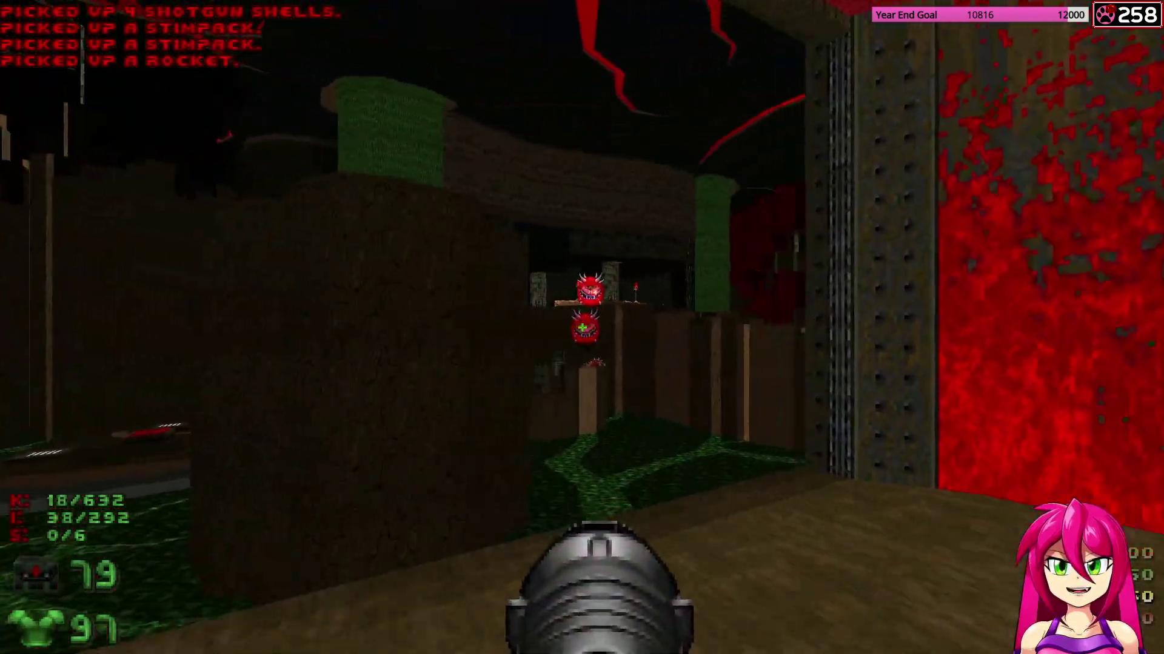
key(d)
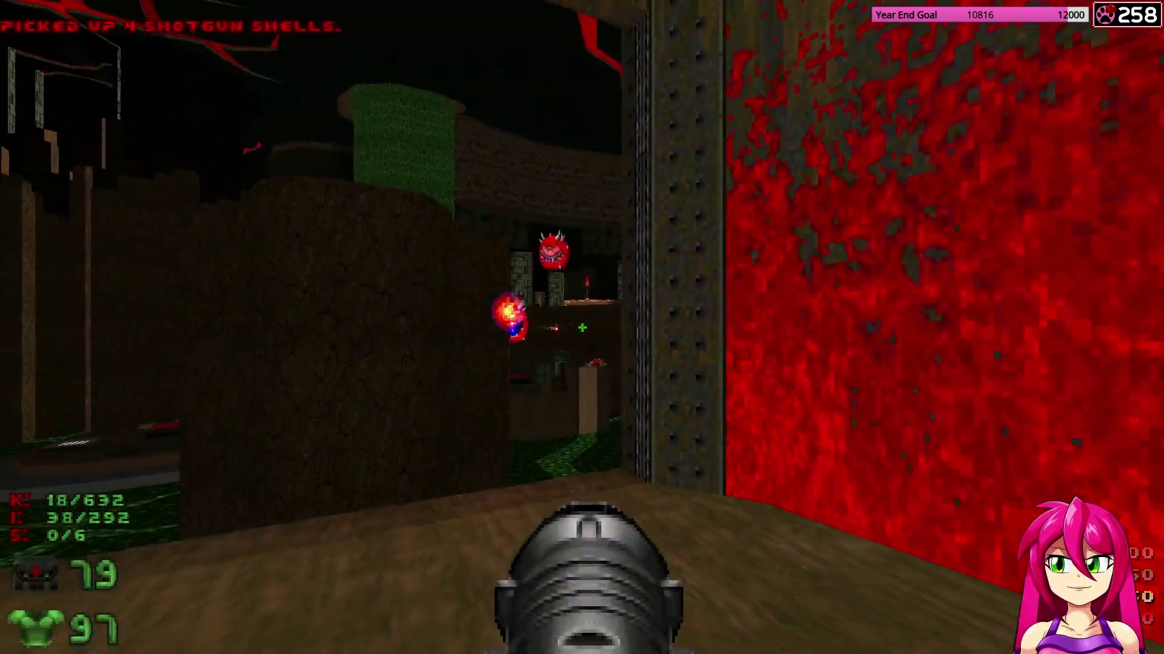
key(a)
click(581, 327)
key(d)
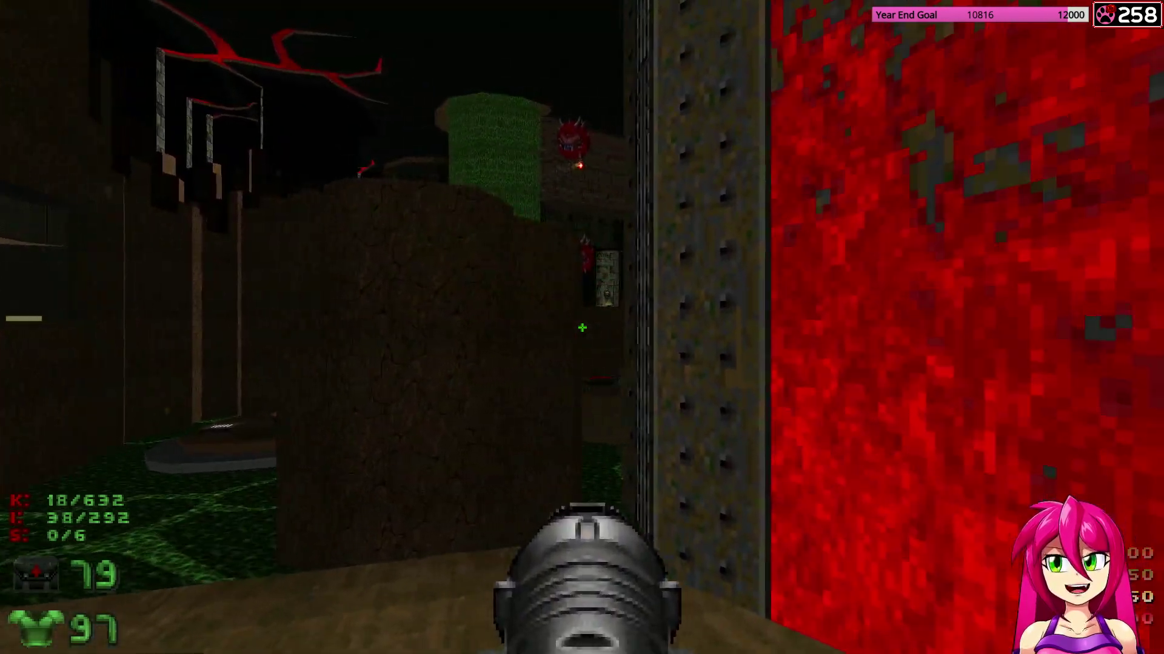
key(a)
click(582, 327)
key(d)
key(a)
click(582, 328)
key(s)
key(a)
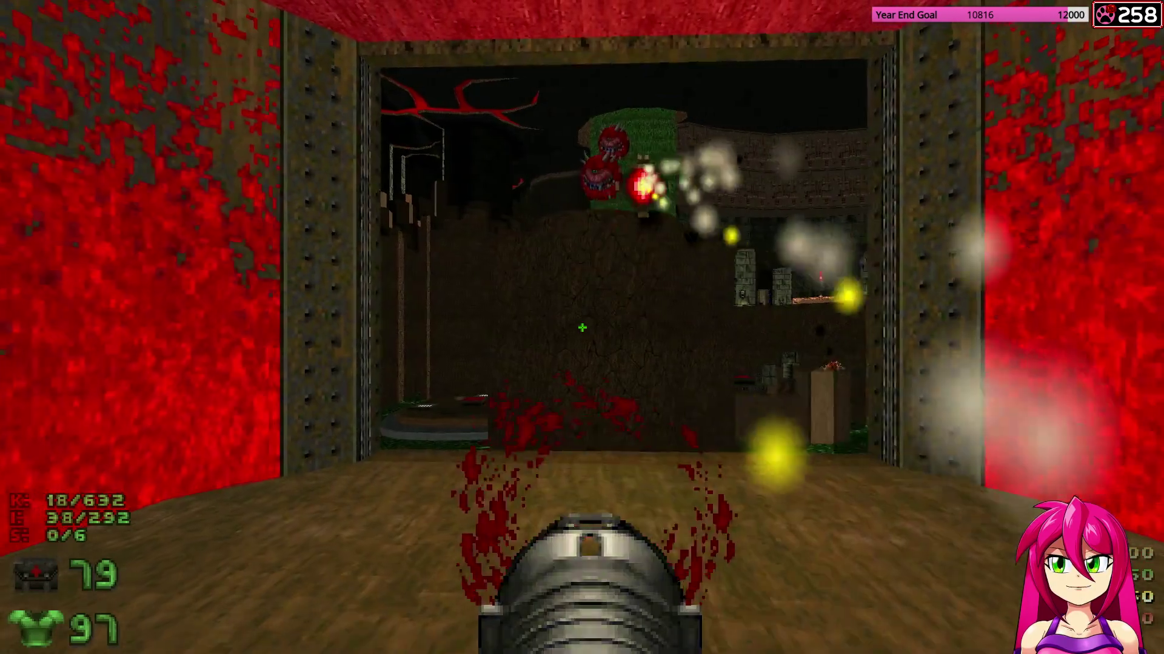
key(w)
key(d)
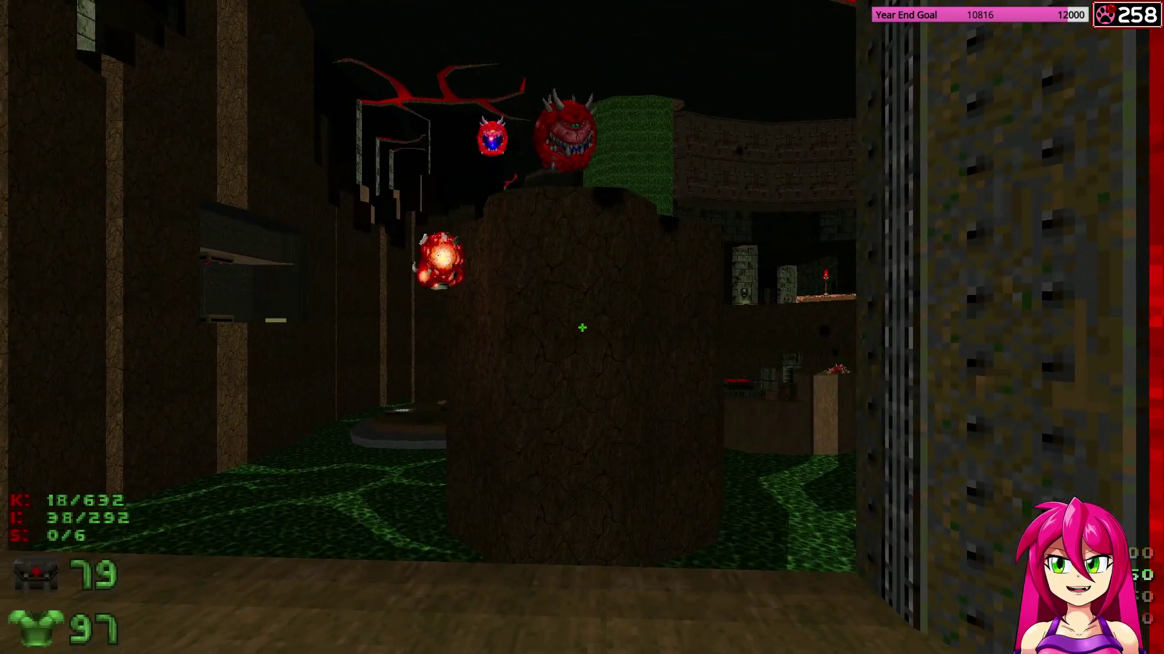
key(s)
click(582, 327)
key(a)
key(w)
click(582, 328)
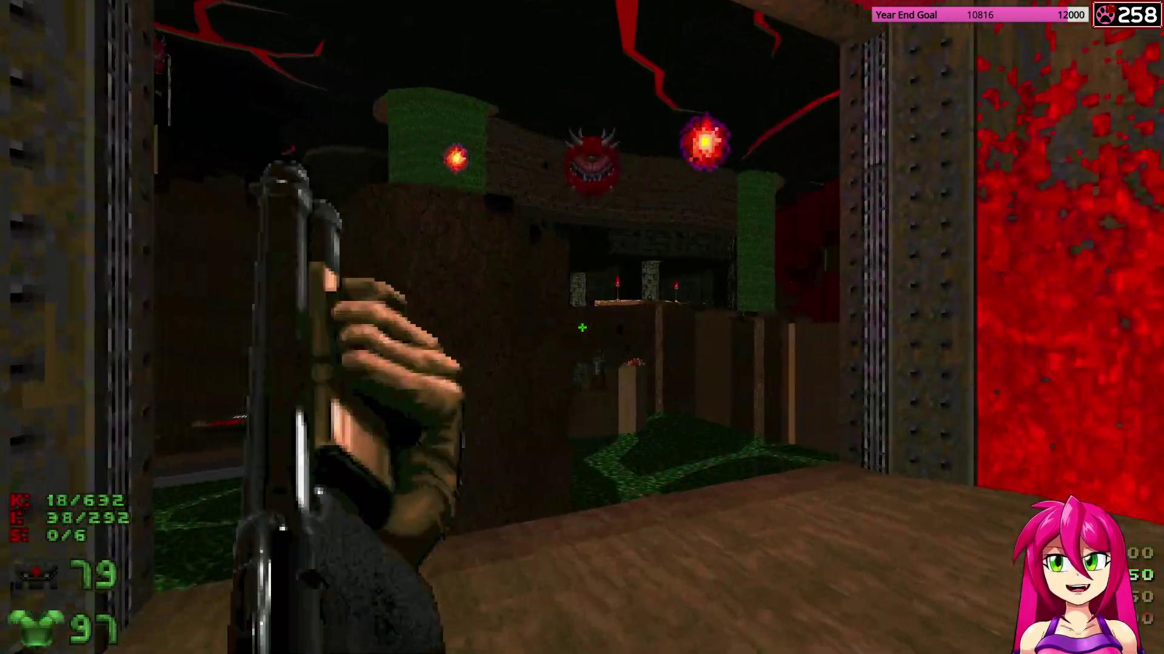
key(w)
click(581, 328)
key(s)
key(w)
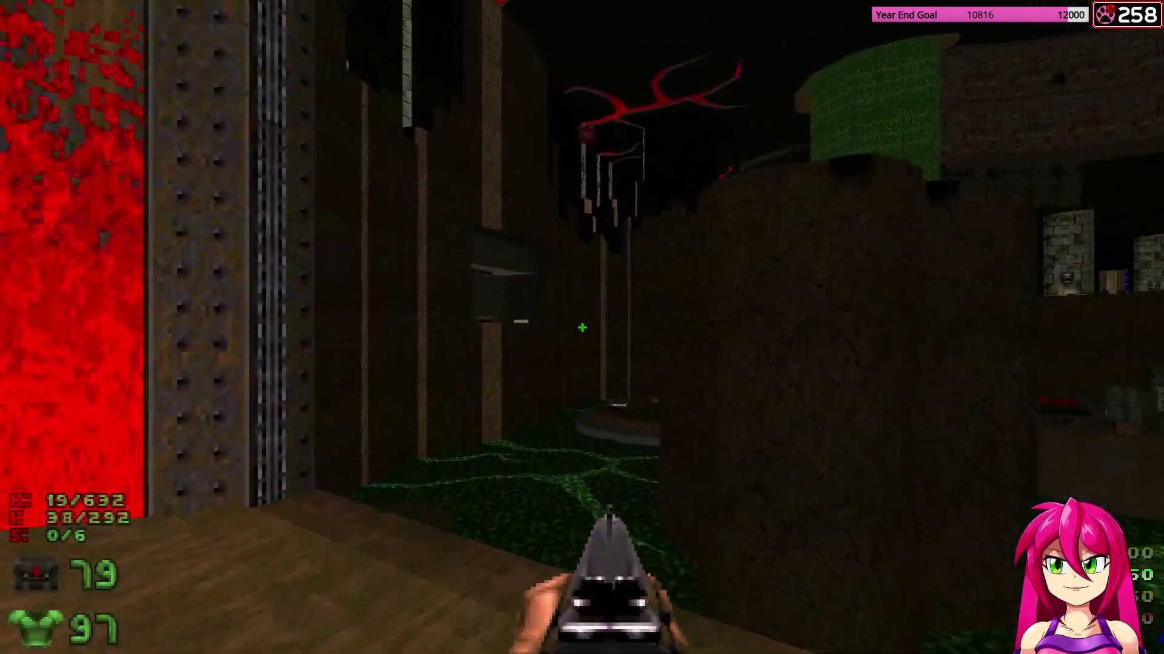
key(w)
key(w)
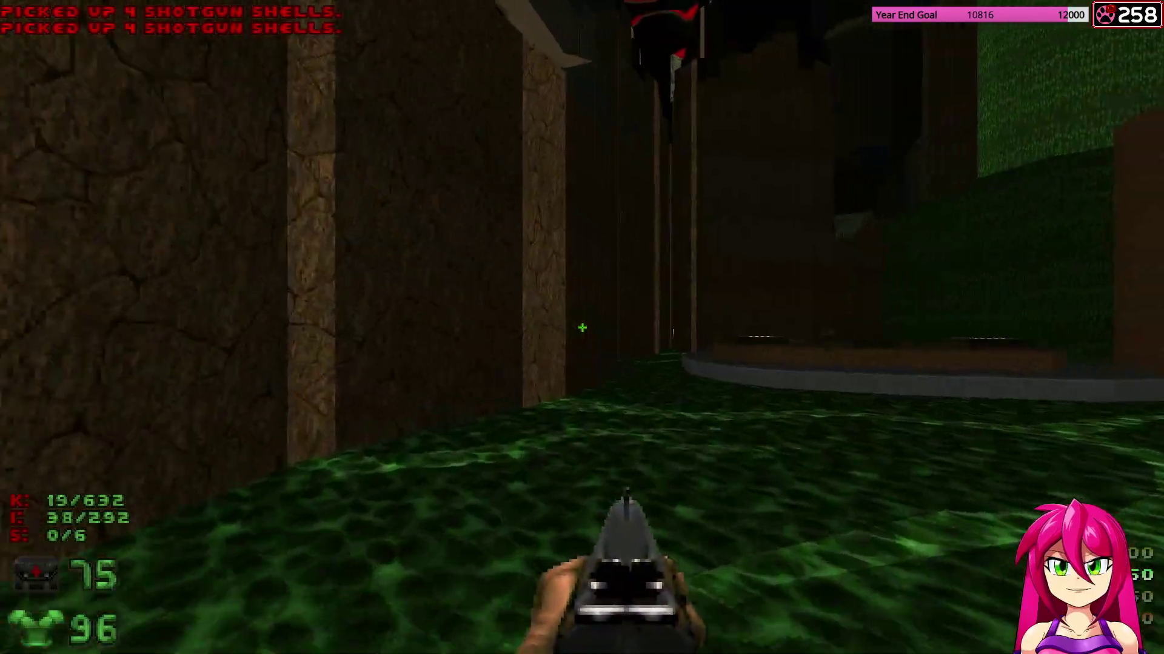
key(w)
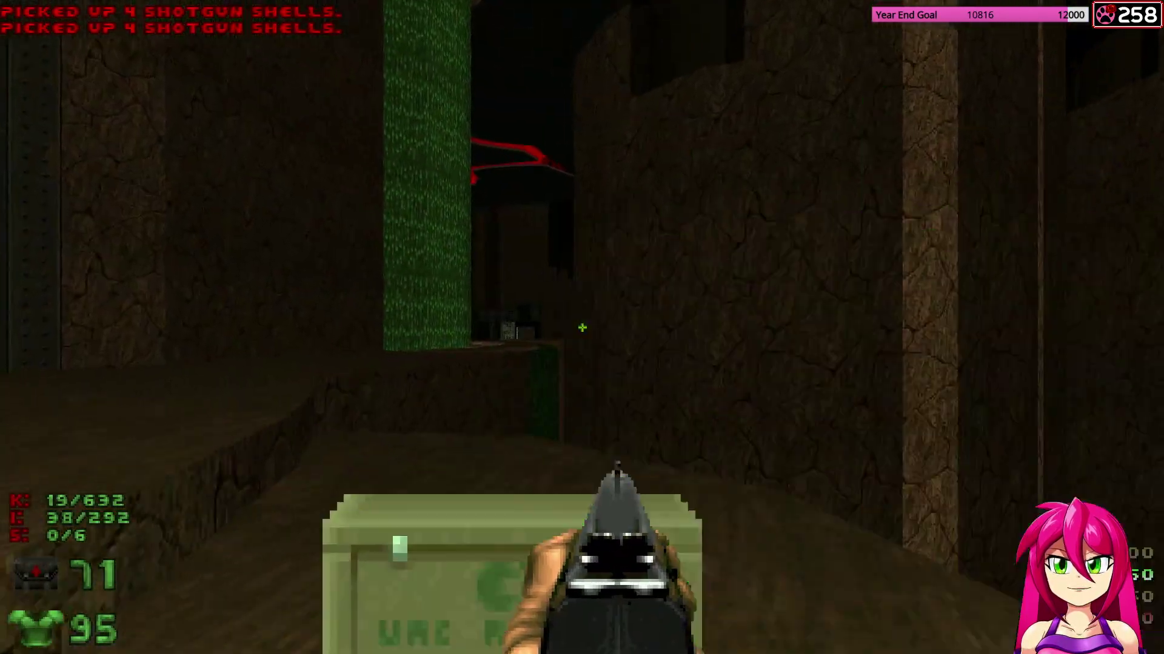
key(w)
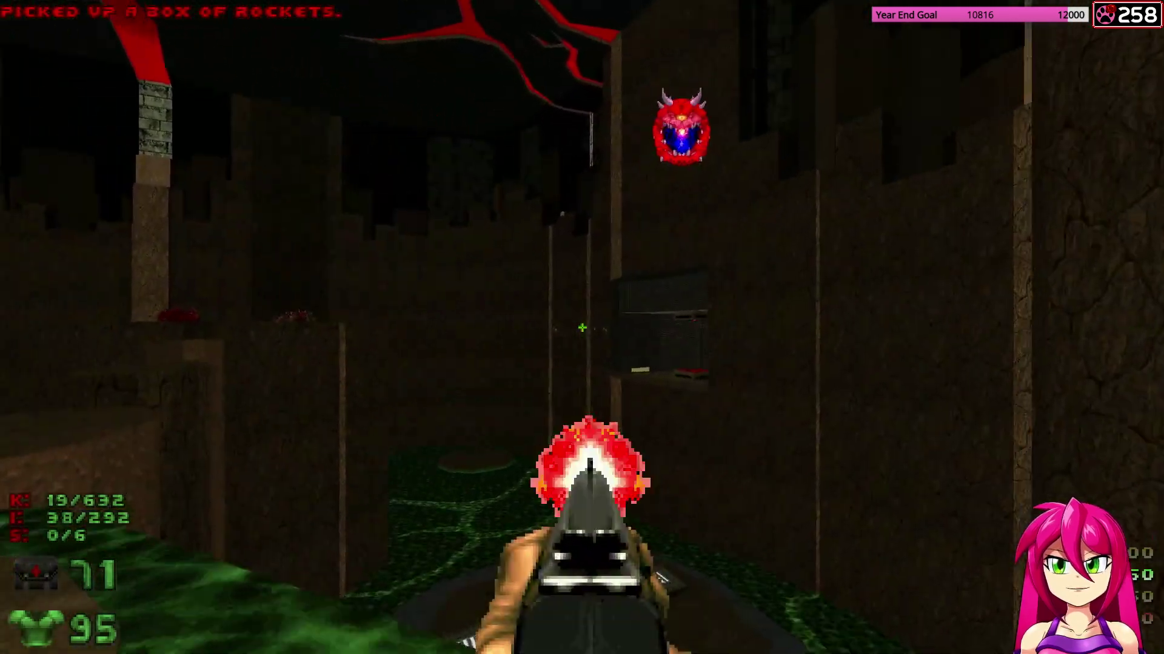
key(a)
click(582, 327)
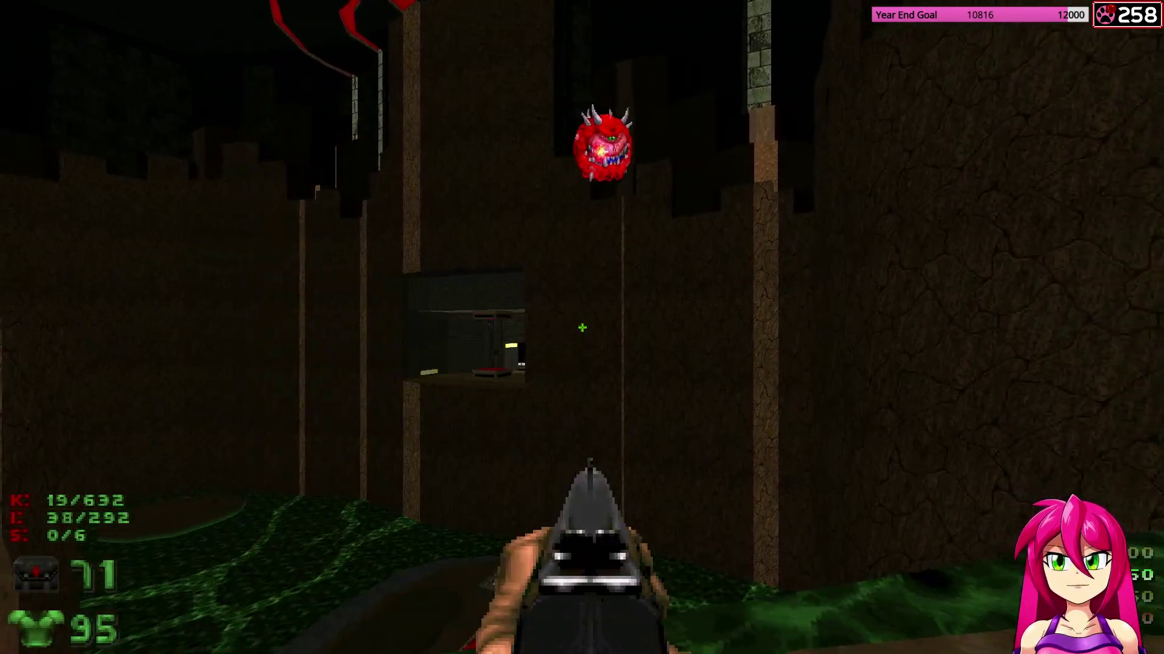
key(d)
click(582, 327)
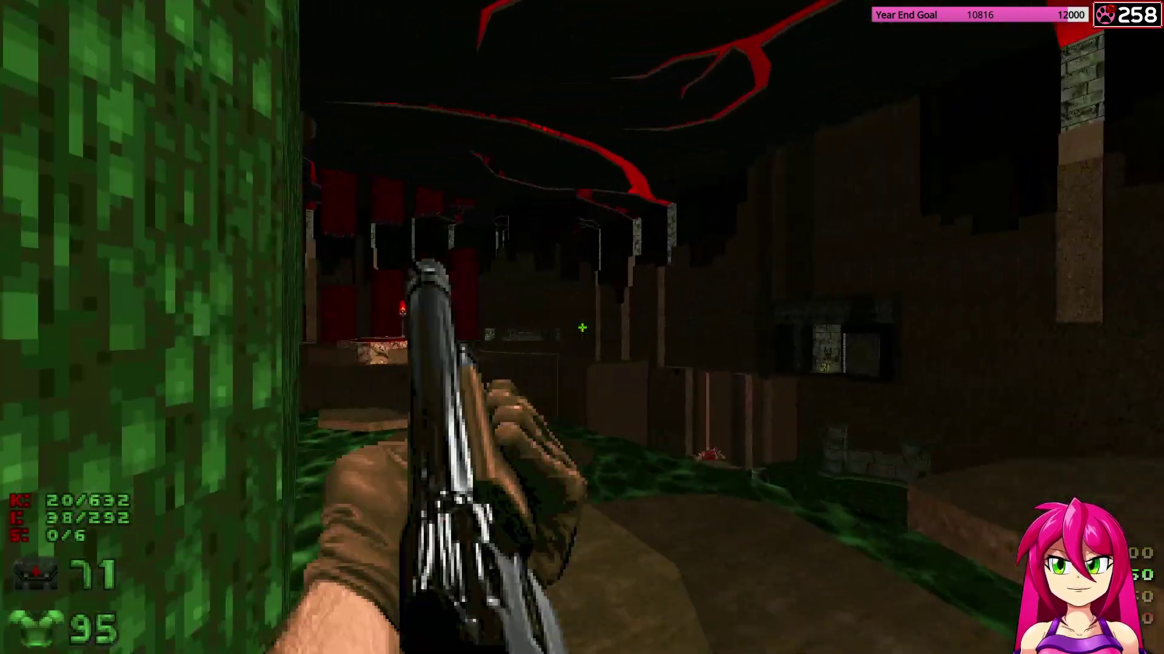
key(w)
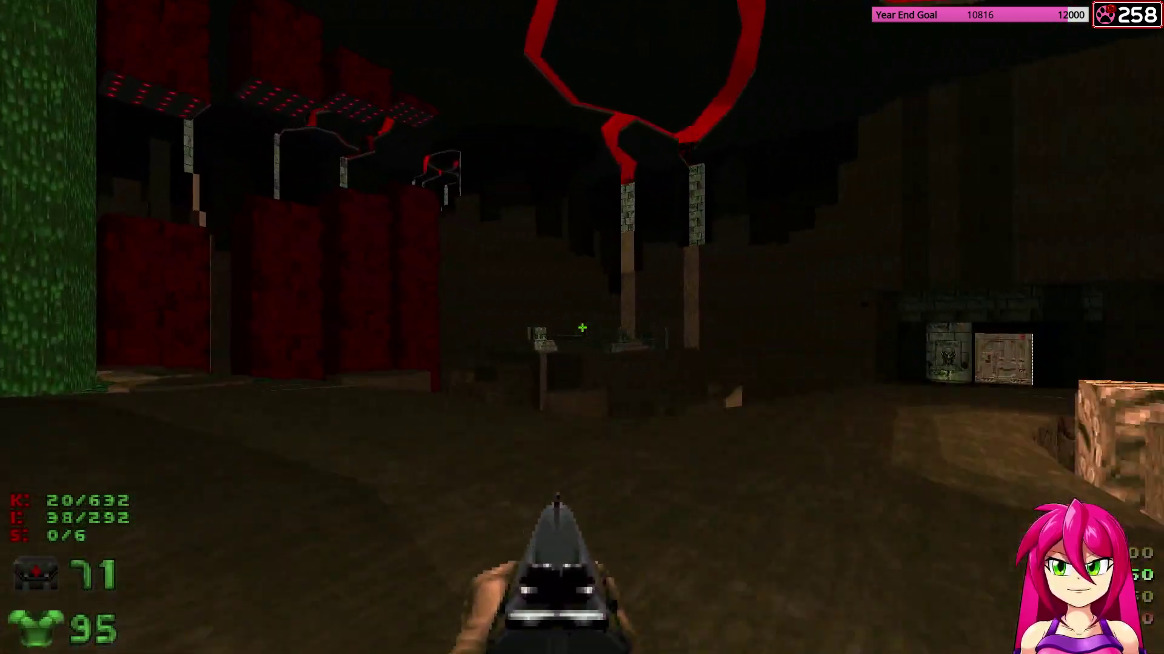
key(w)
key(w)
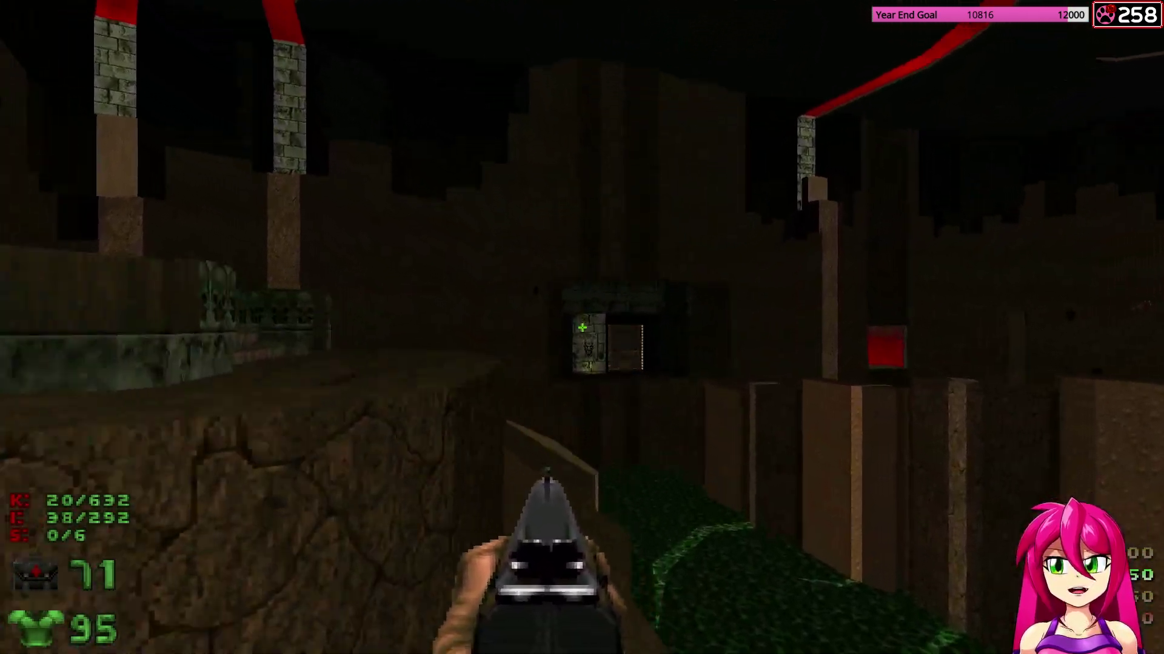
key(w)
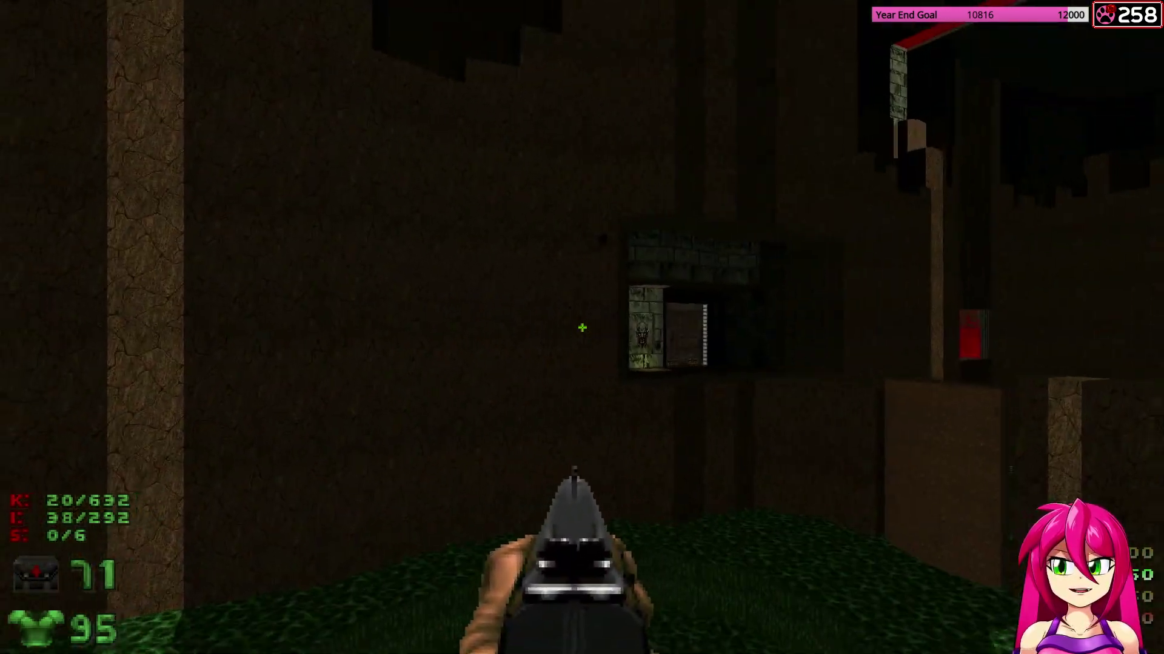
key(w)
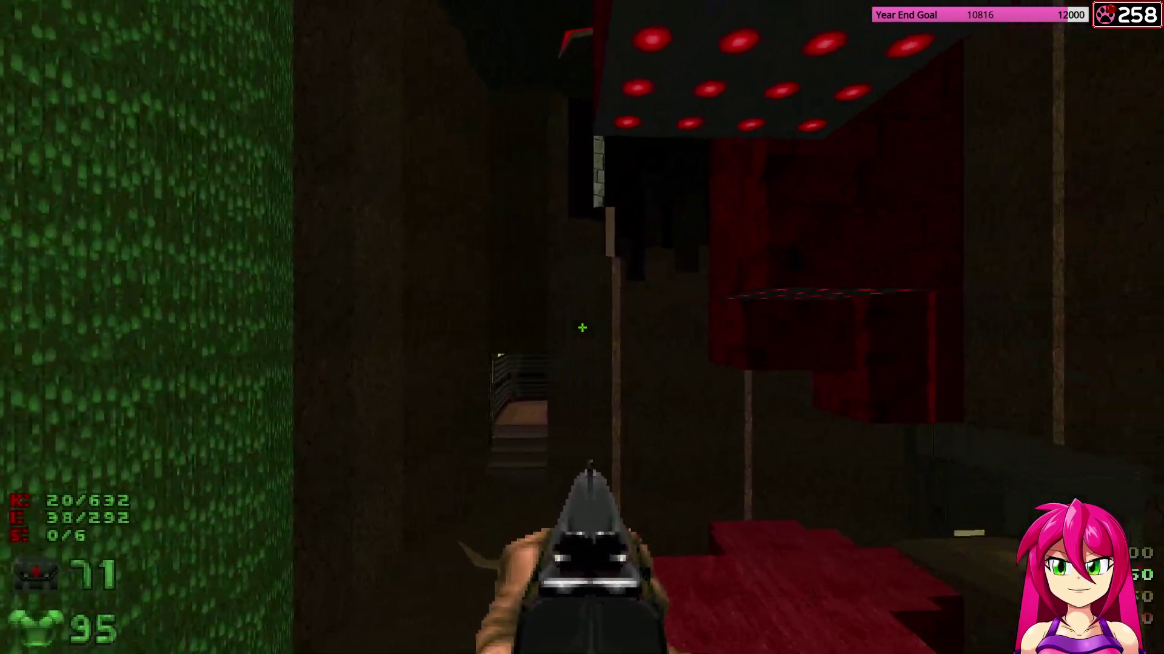
key(w)
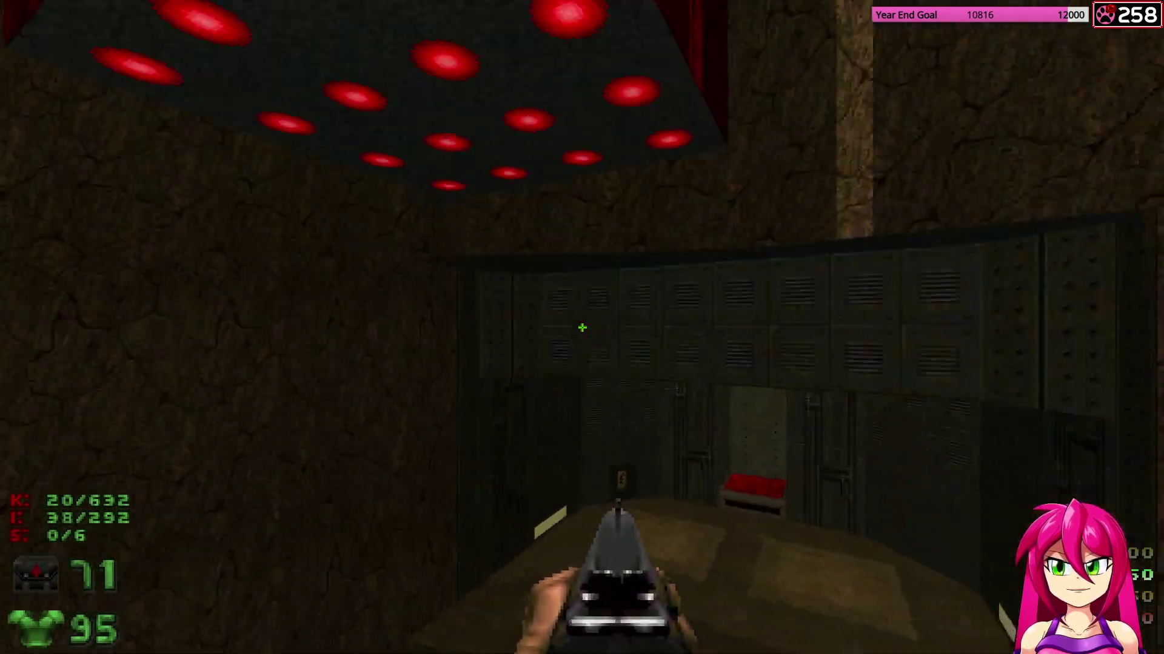
key(w)
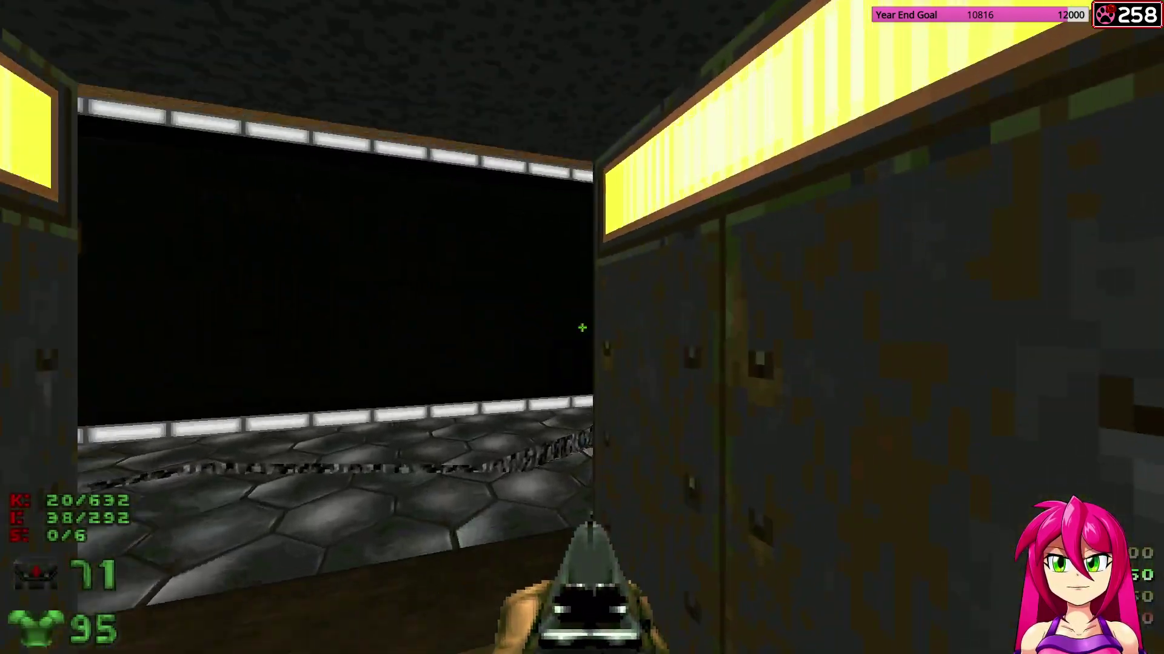
key(w)
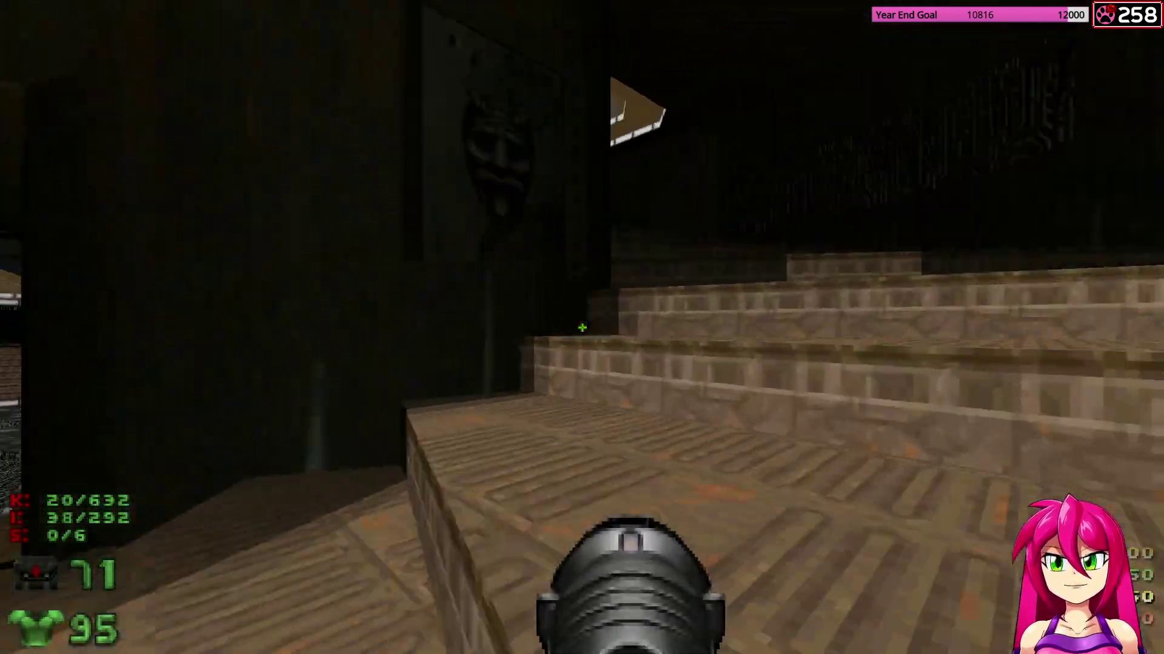
key(w)
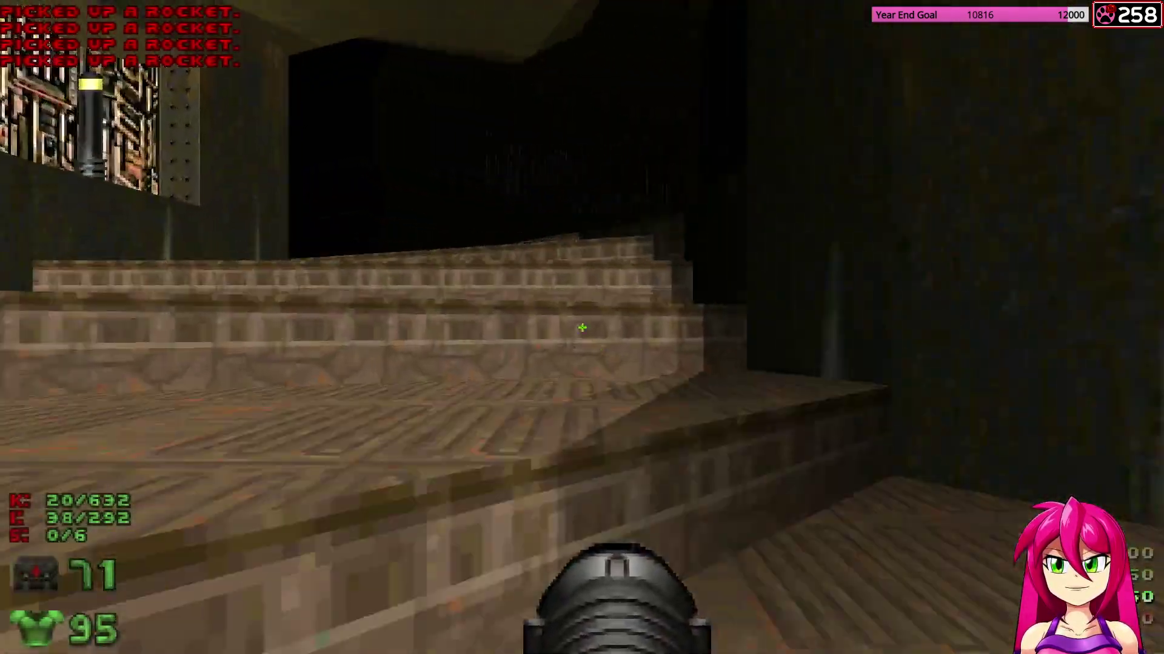
key(w)
click(582, 327)
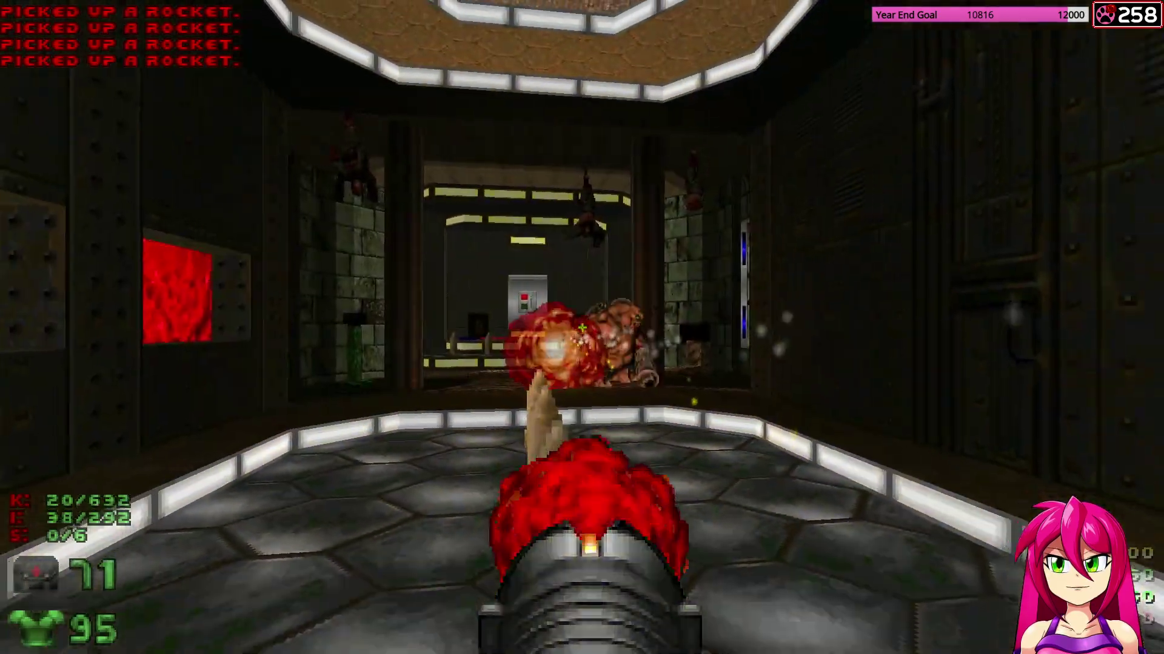
key(w)
click(582, 328)
key(3)
click(582, 327)
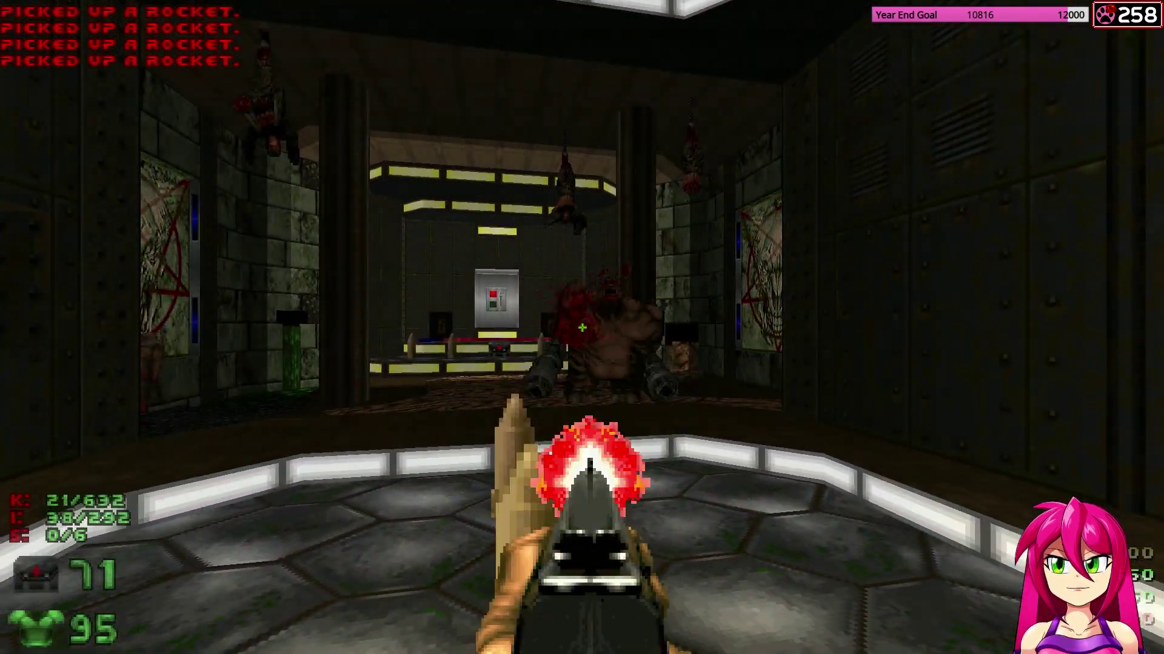
key(w)
key(5)
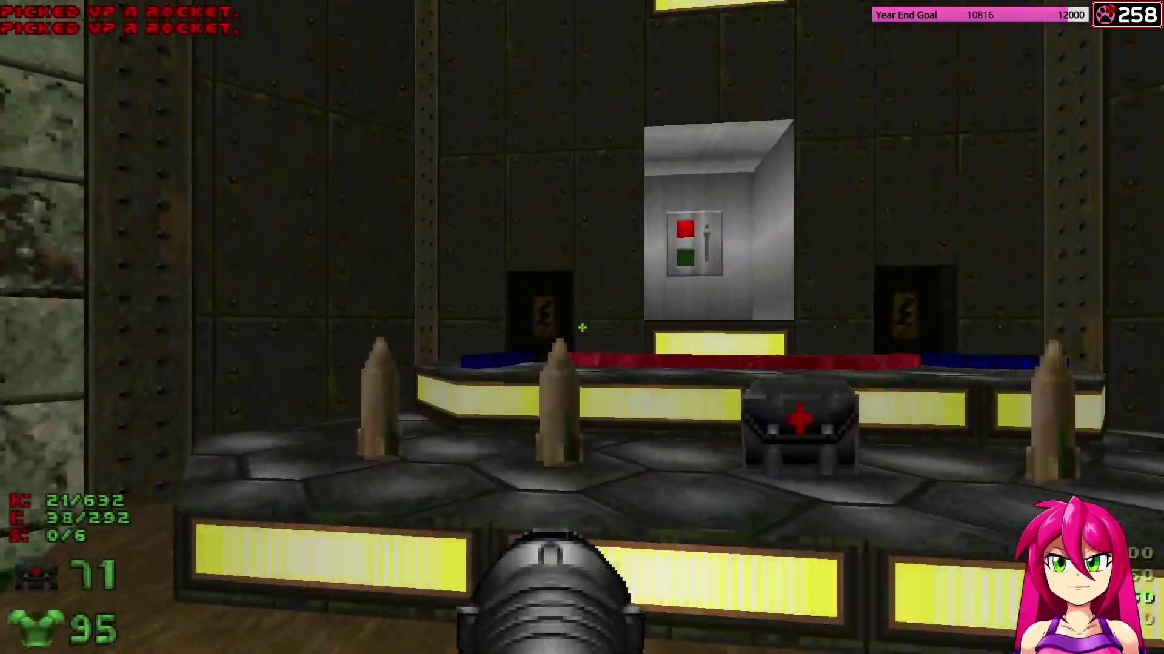
key(w)
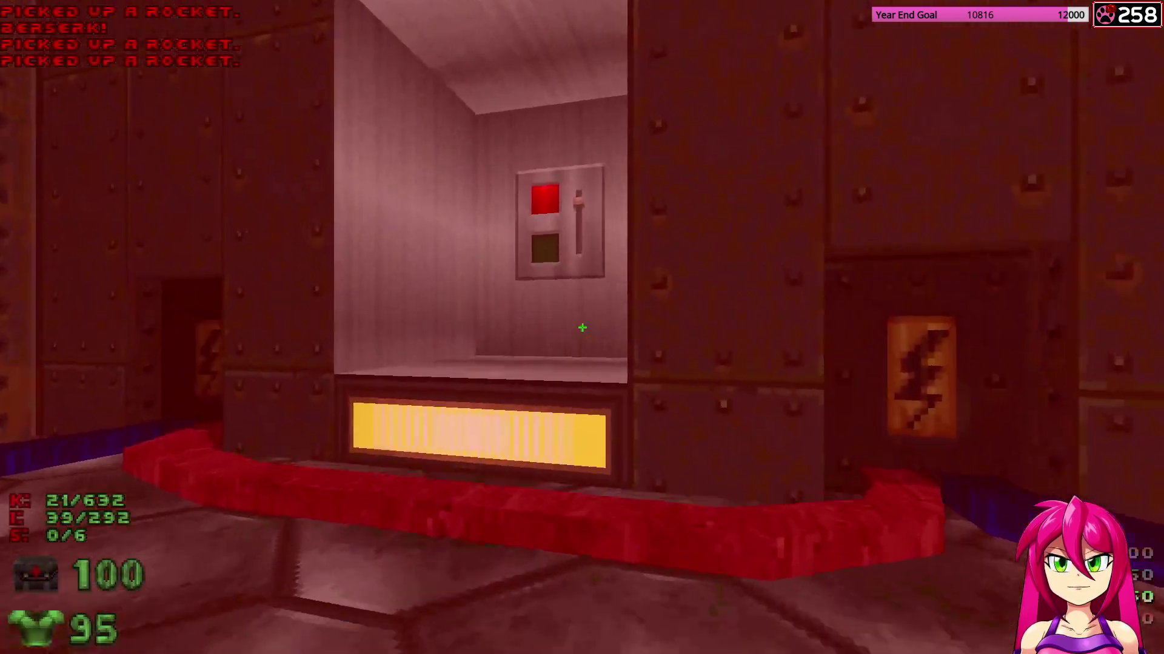
Activate the switch in the lit alcove and attack the mancubi at the red-walled opening with the rocket launcher and super shotgun.
key(w)
key(e)
click(582, 328)
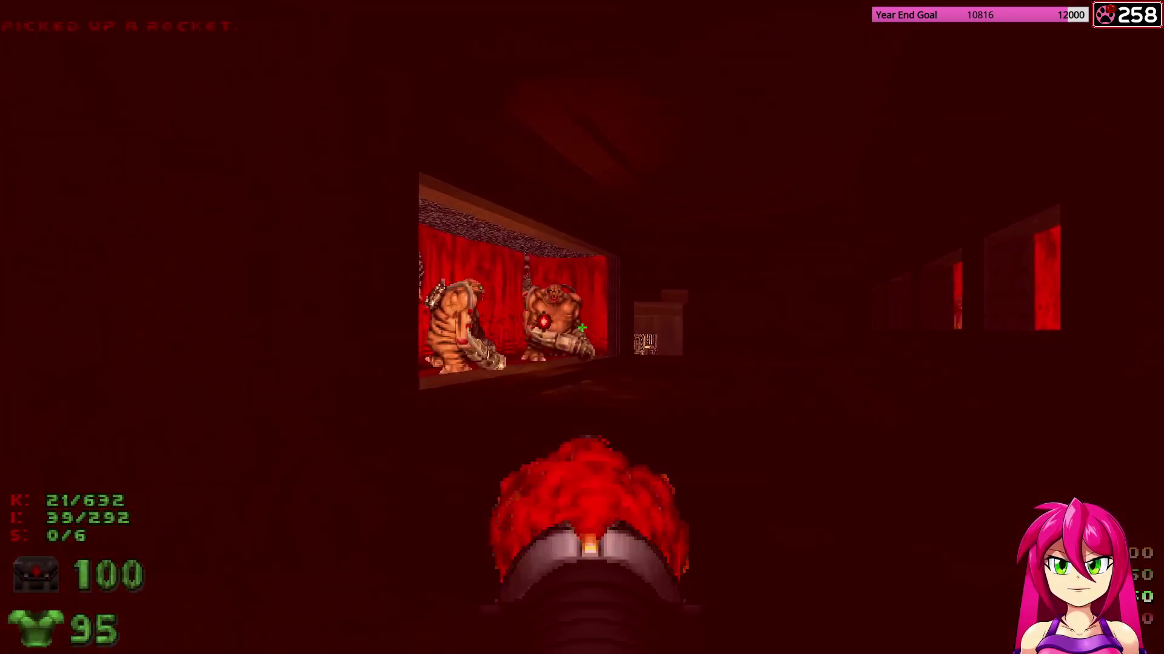
key(a)
key(3)
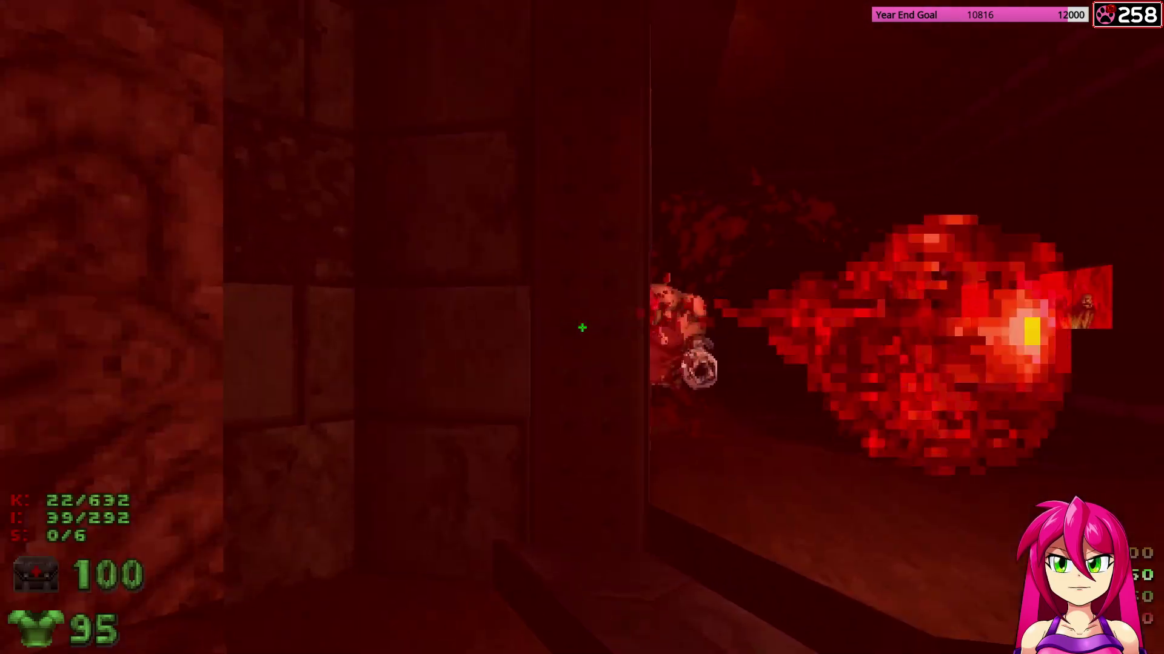
key(d)
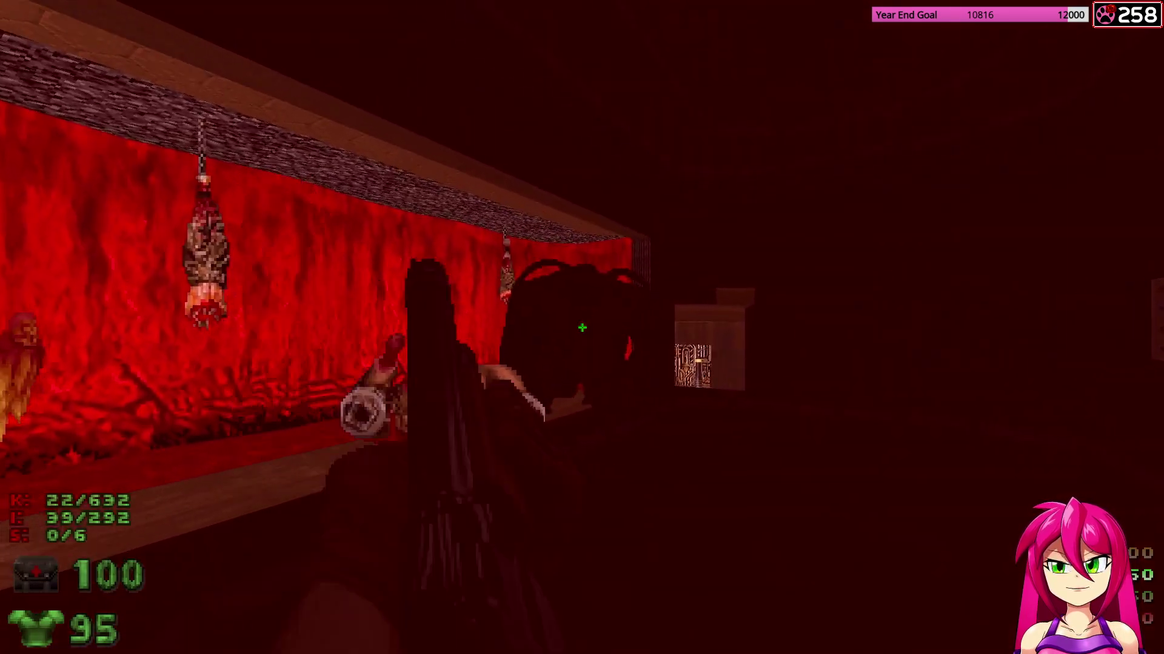
key(a)
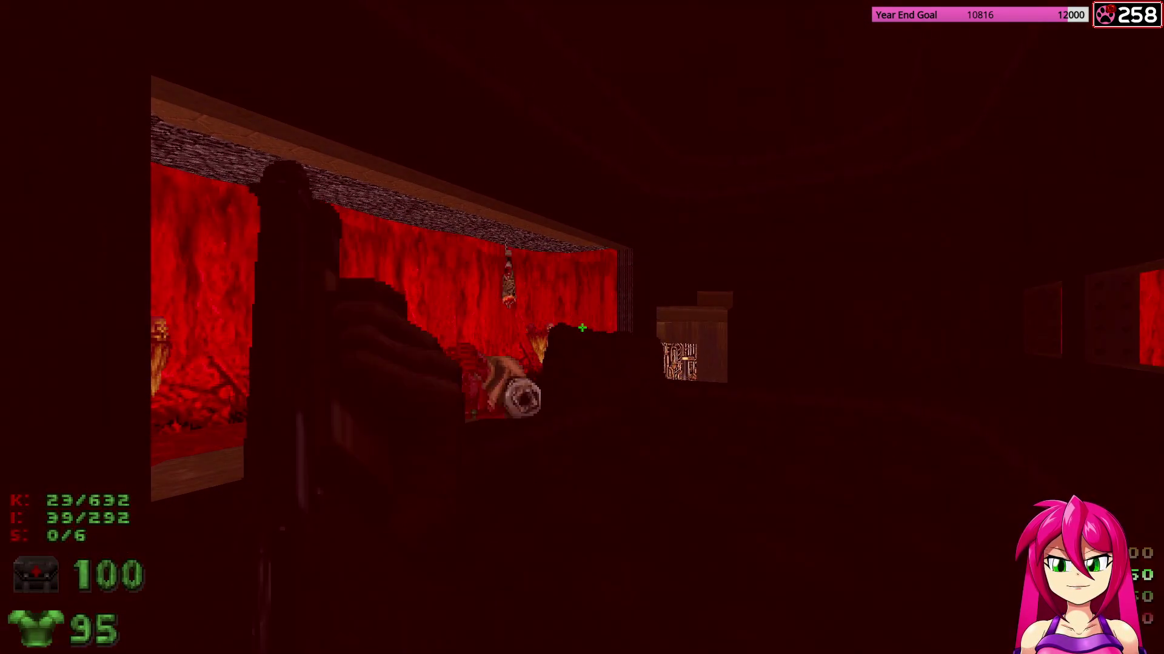
Advance past the brick steps, clear the dark hall with rockets and collect the dropped chainguns and shotgun shells.
key(w)
key(5)
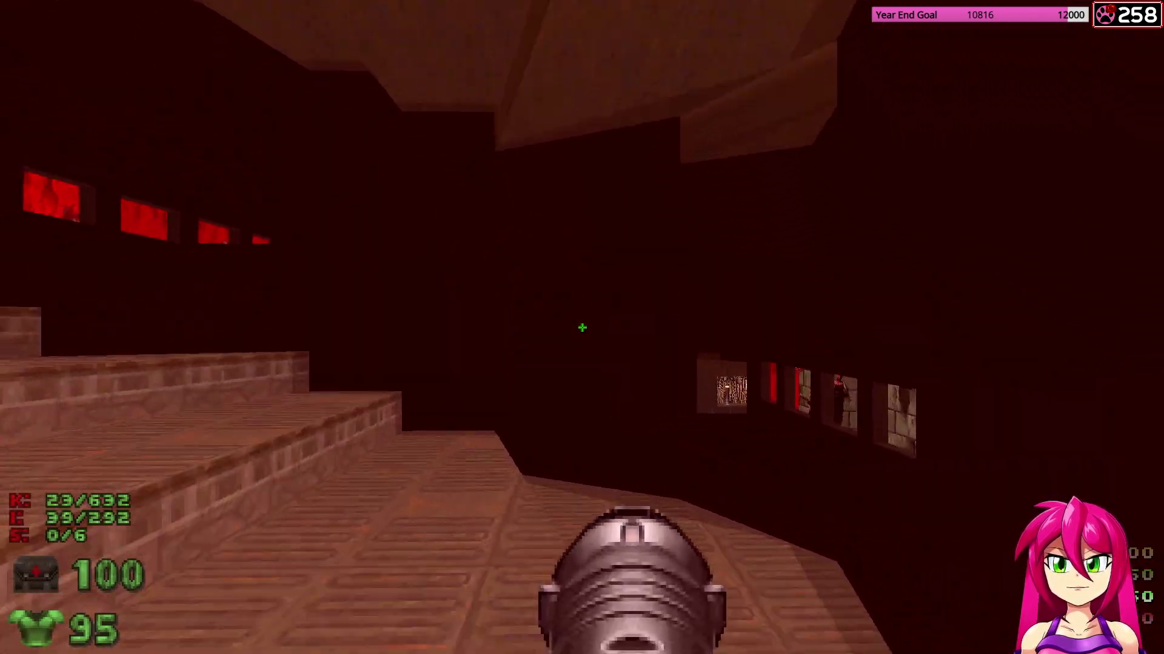
key(w)
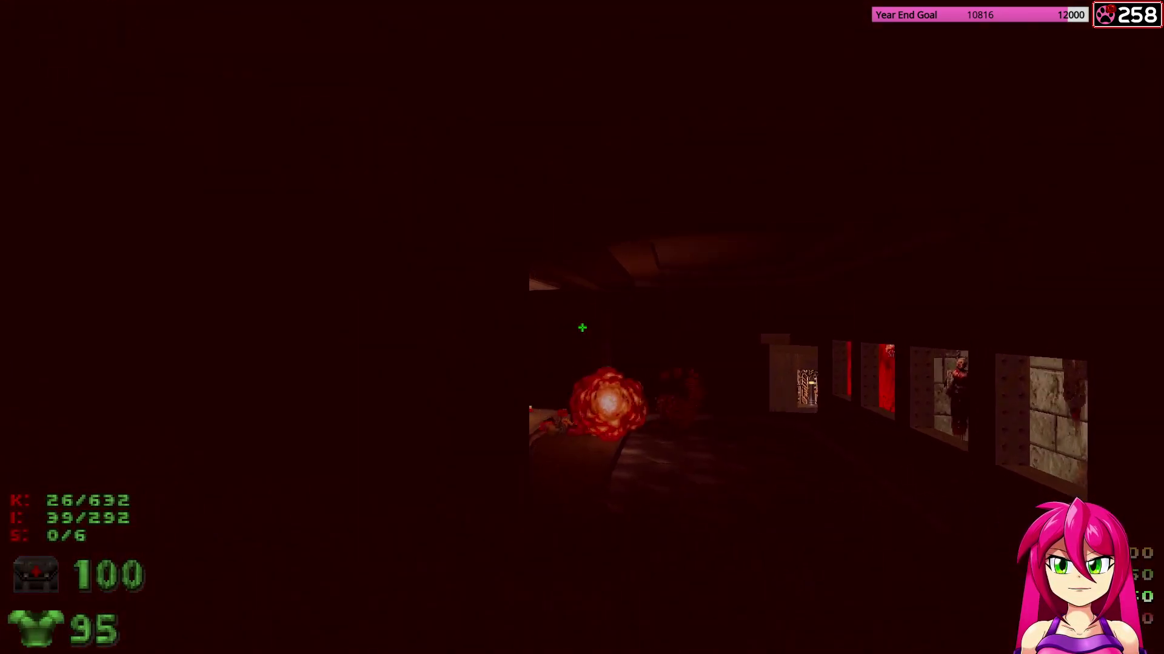
key(w)
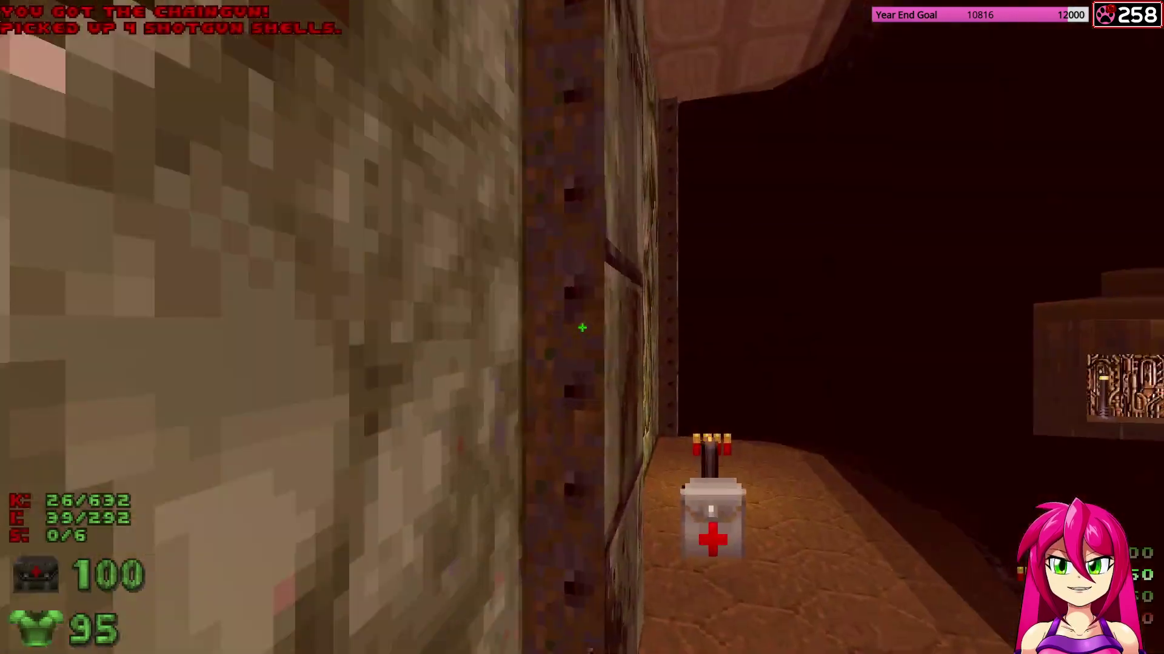
key(w)
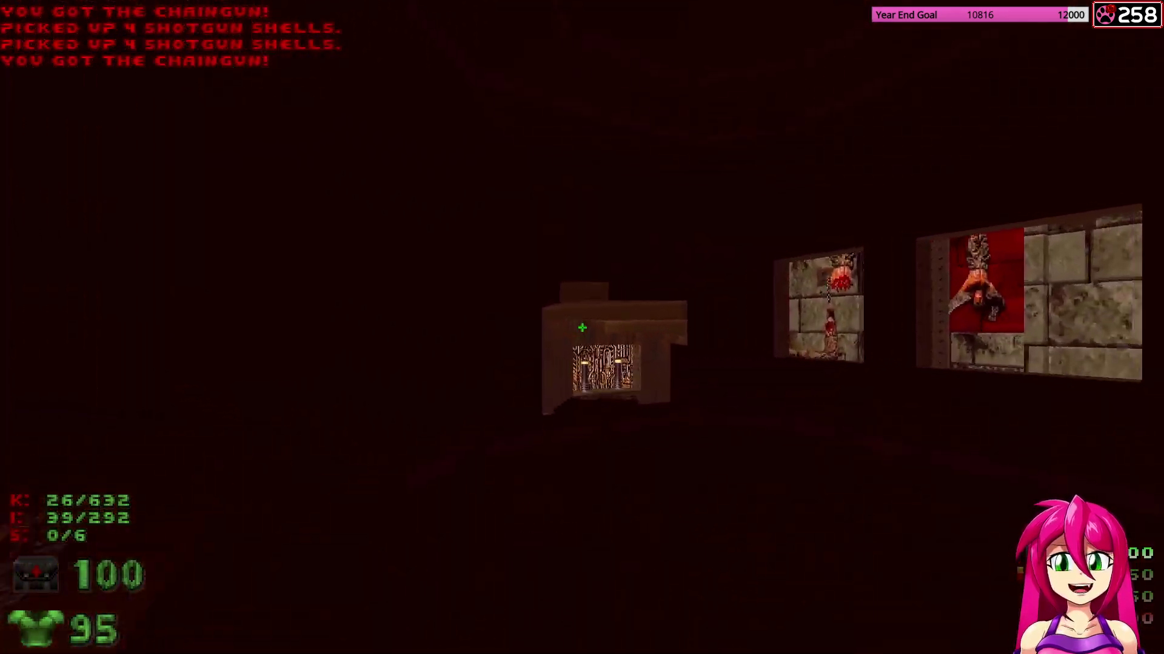
Kill the enemies in the stone-floored corridor beside the demon-face walls with rockets, backing off under return fire.
key(5)
key(w)
click(582, 328)
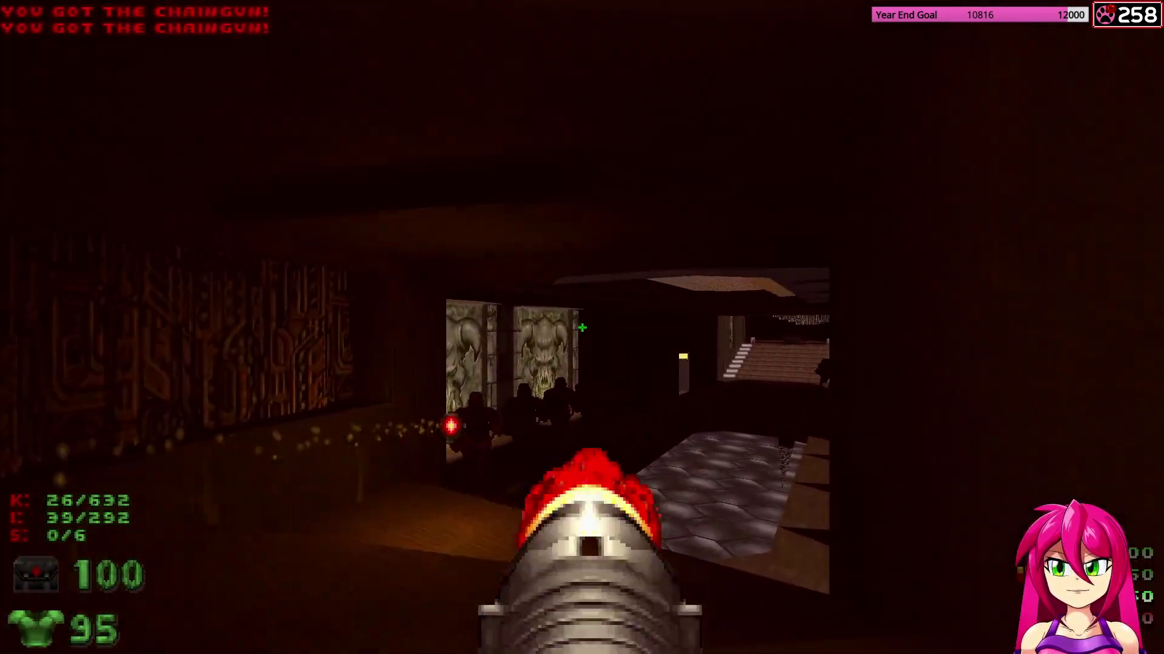
key(w)
click(582, 327)
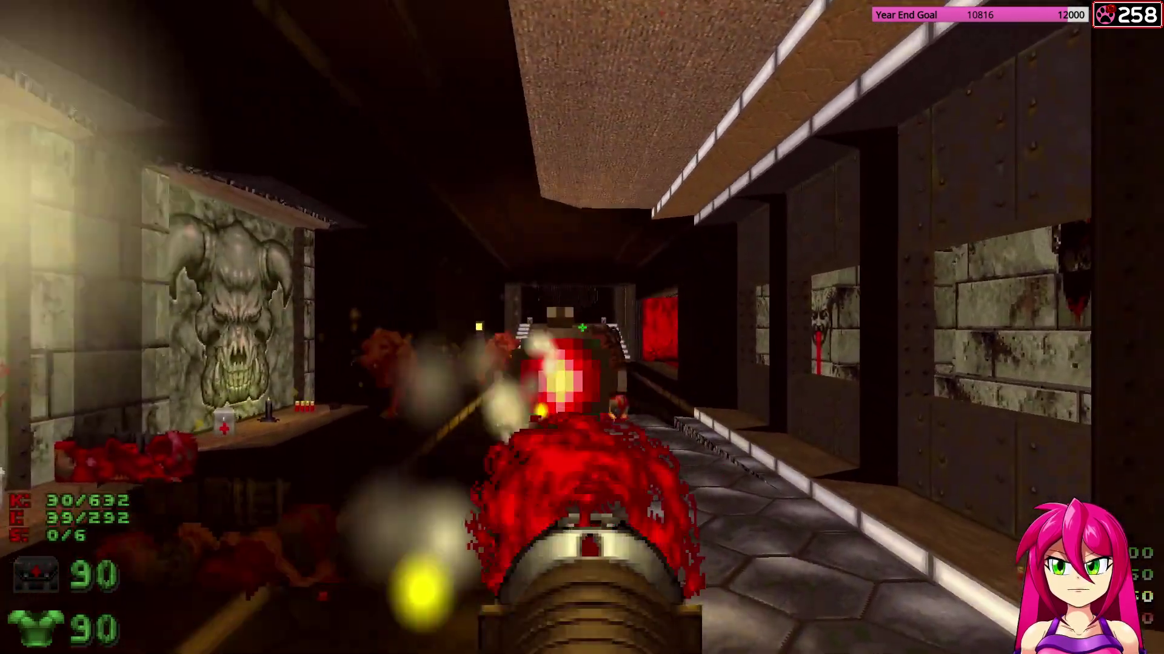
key(s)
click(582, 327)
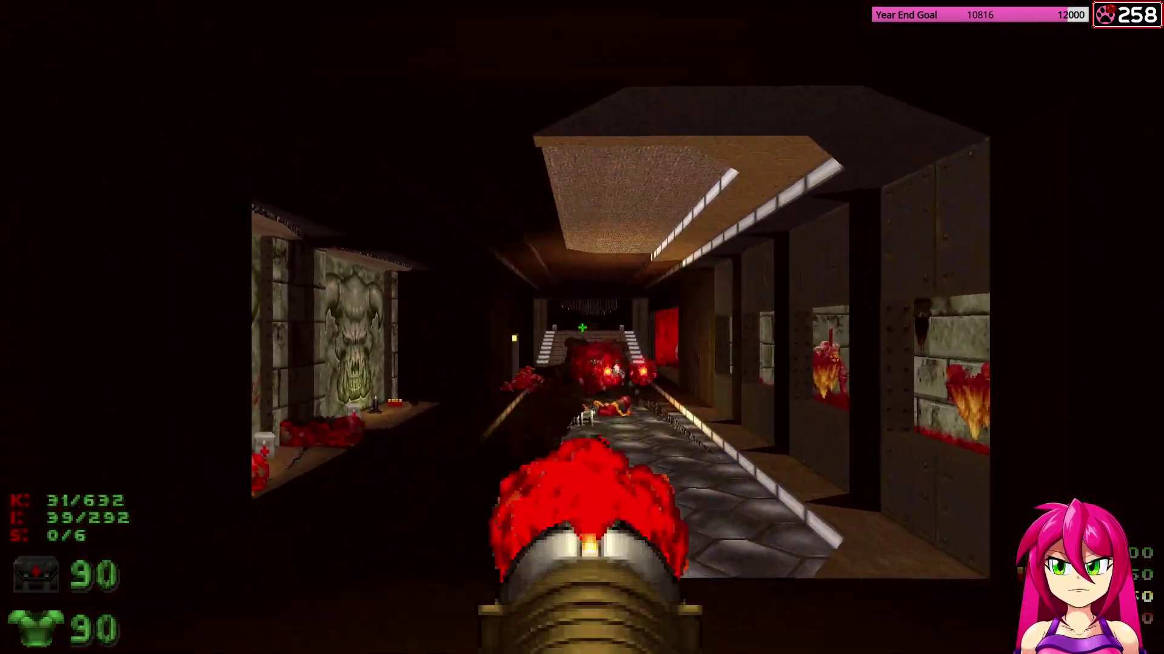
key(s)
key(a)
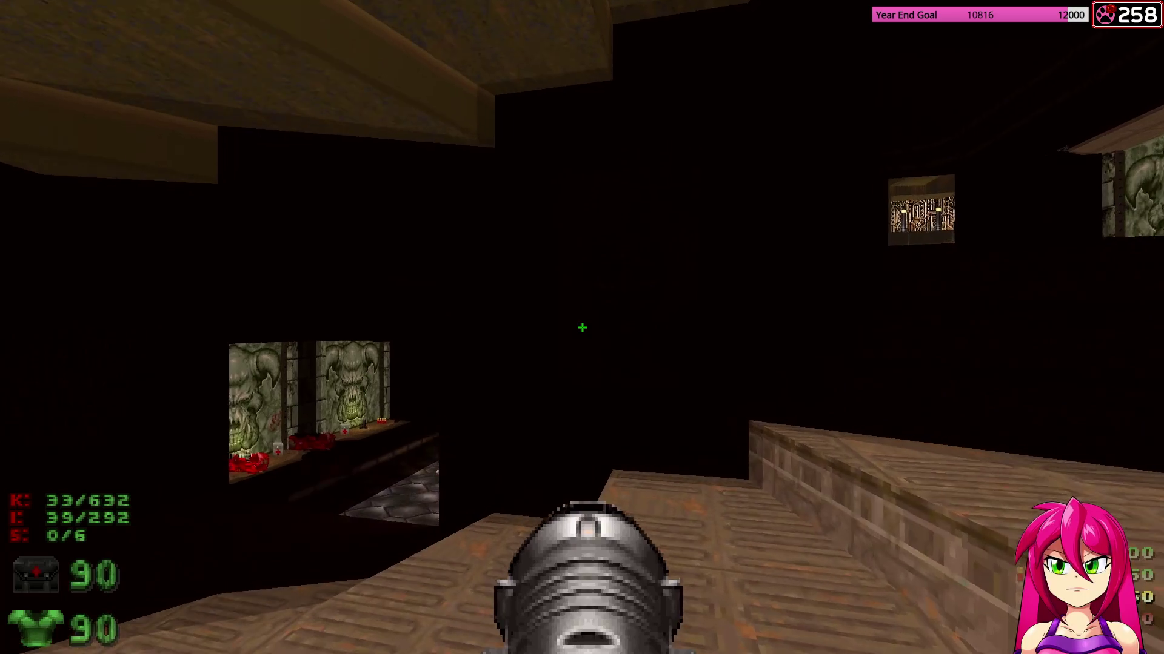
Sweep the corridor with the super shotgun, shooting remaining enemies and collecting the stimpack, chainguns and shotgun shells.
key(w)
key(w)
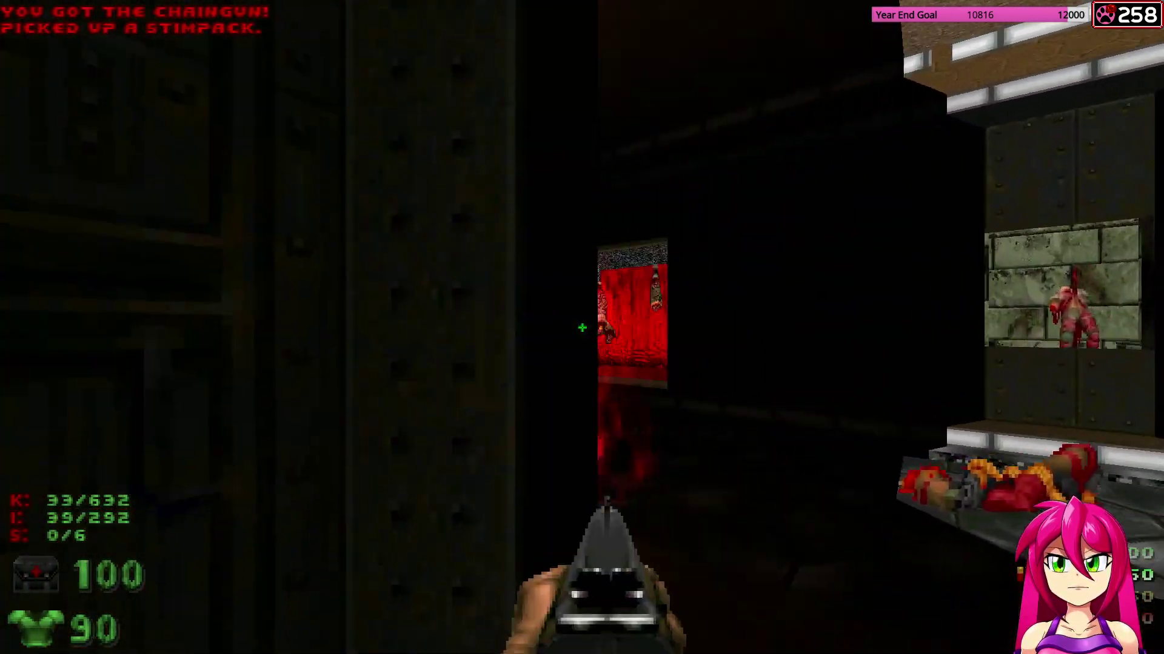
click(582, 328)
click(582, 327)
key(w)
key(w)
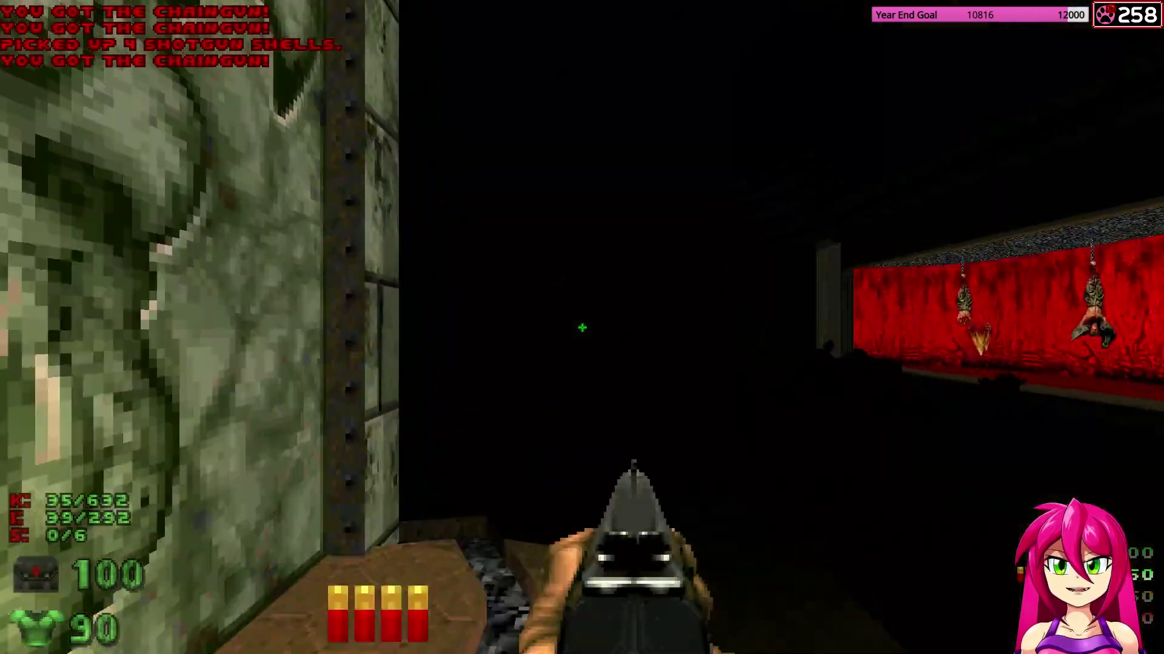
Climb the lit stairs, cross the green slime room, collect the rockets and activate the switch at its far end.
key(w)
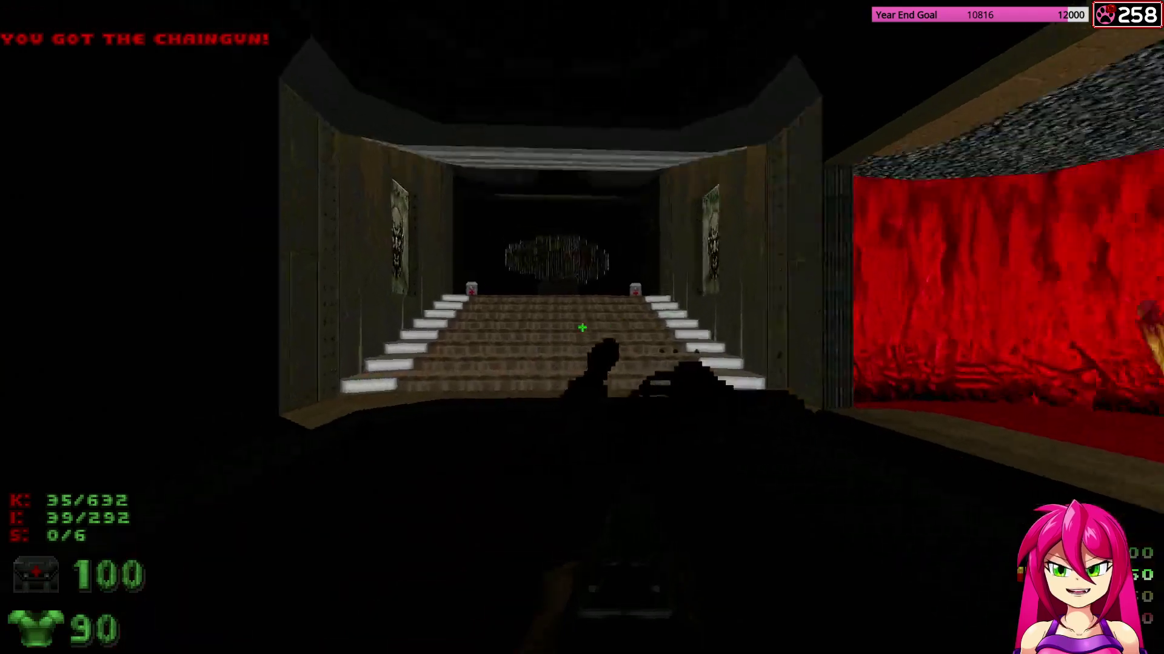
key(w)
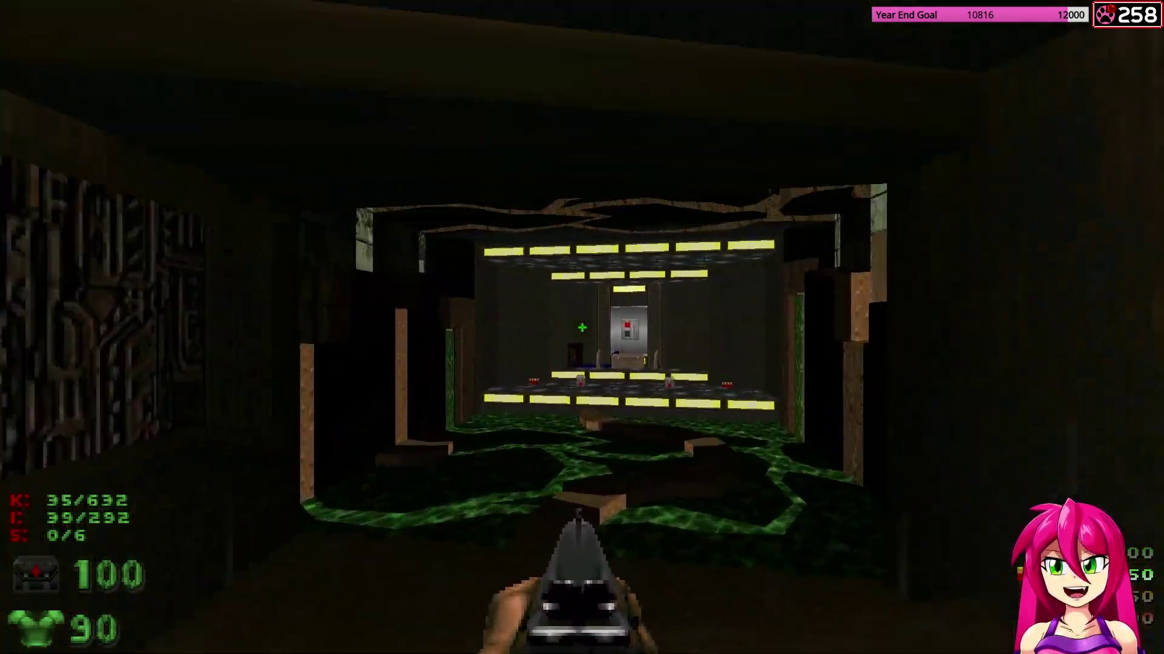
key(w)
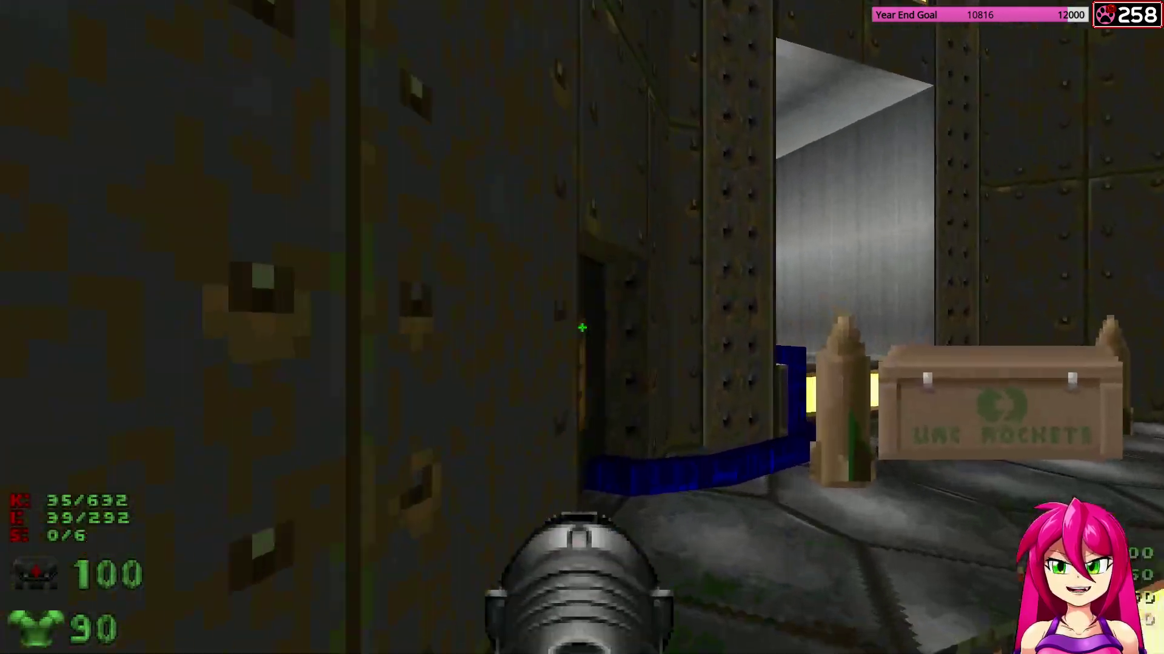
key(w)
key(e)
Kill the pinky demons teleporting into the slime room with rockets and finish those reaching the platform with berserk fists.
click(582, 327)
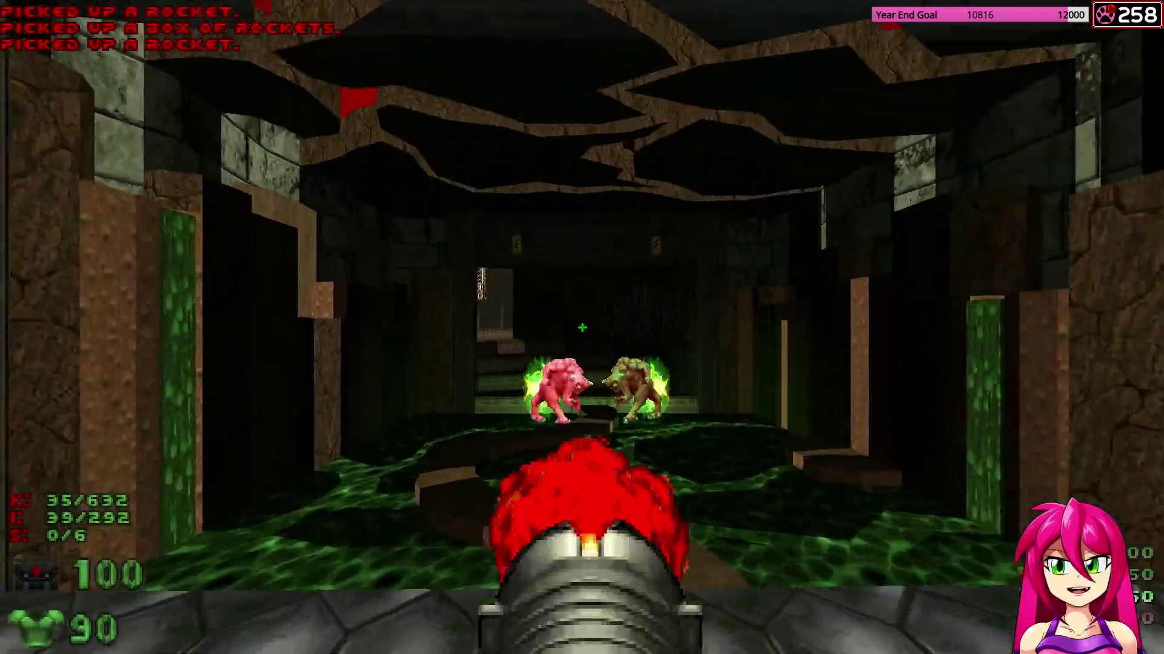
key(w)
click(582, 327)
key(s)
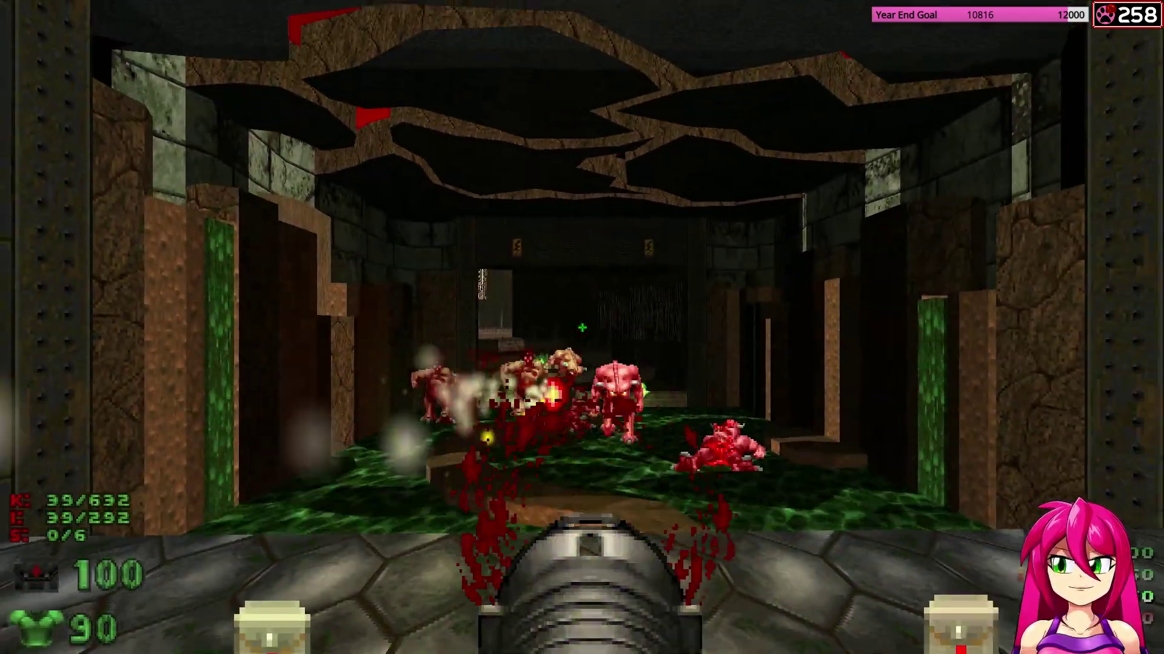
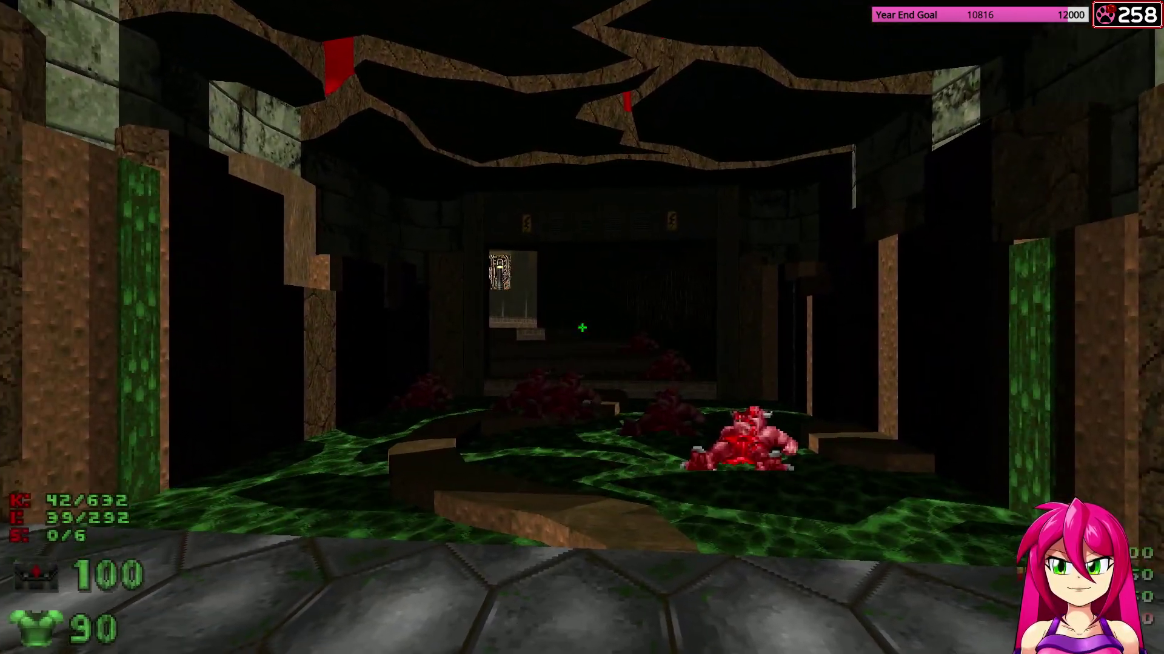
key(s)
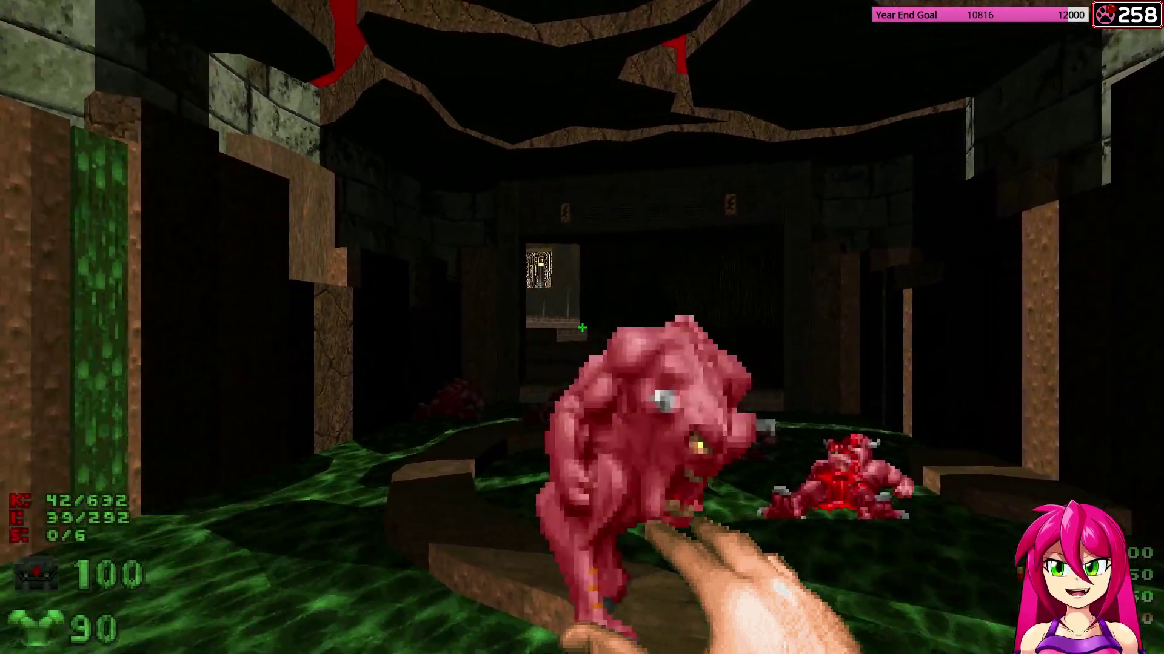
click(582, 327)
key(w)
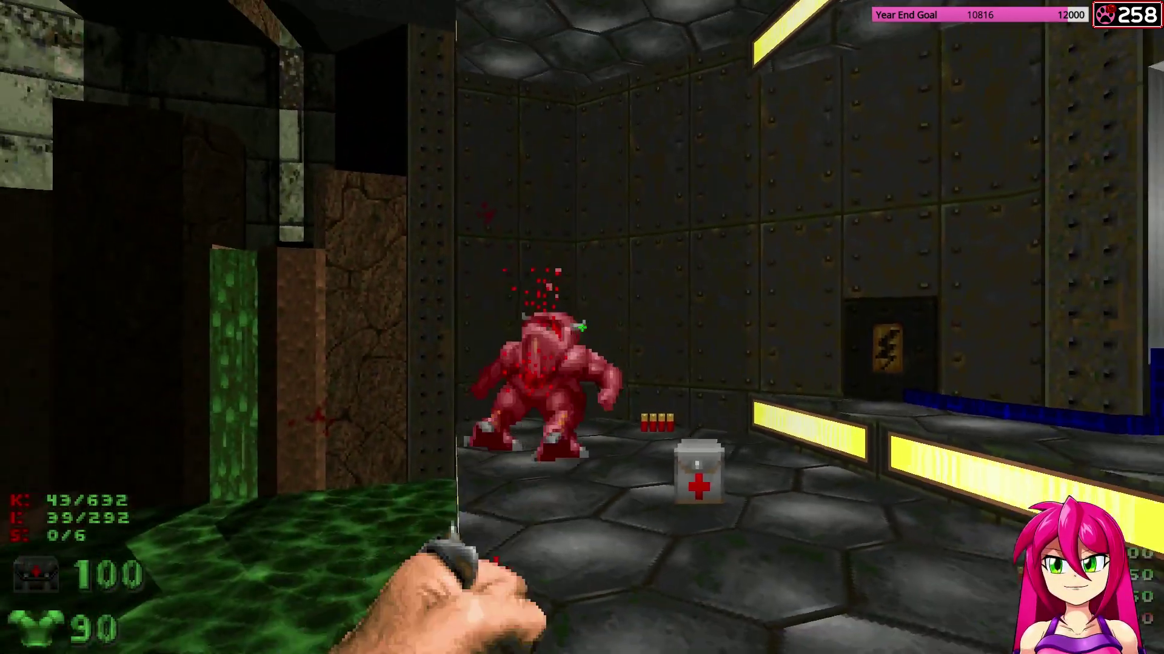
Return across the gravel-floored hall and shoot the two shotgunners in the lit doorway with the super shotgun.
key(w)
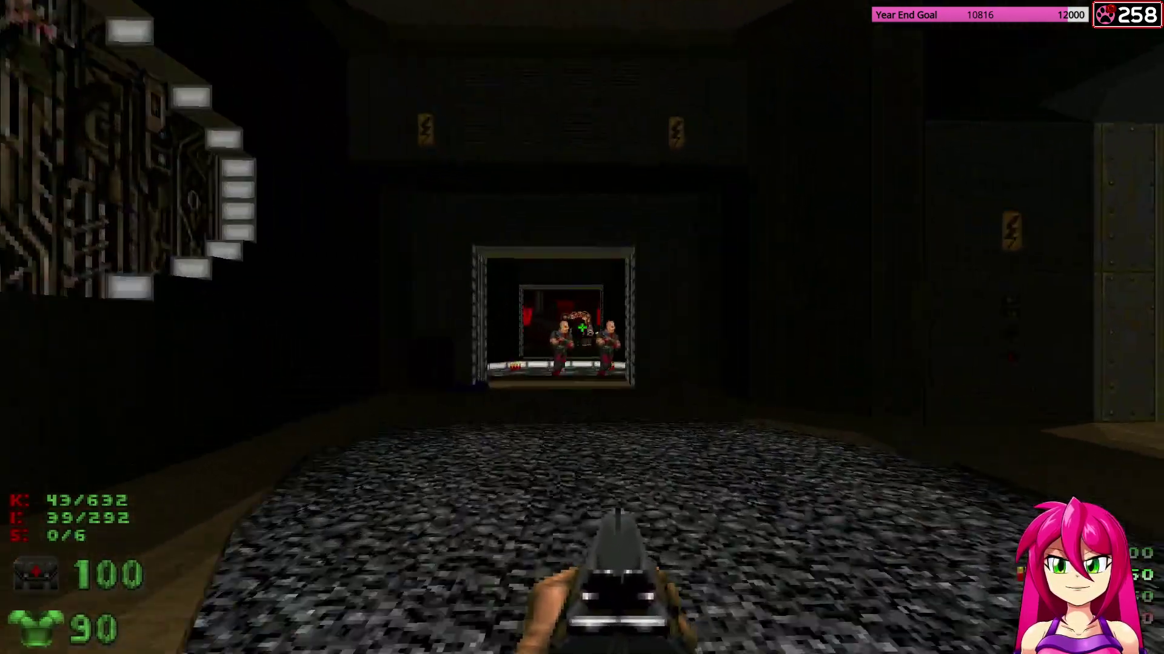
key(w)
click(582, 327)
key(w)
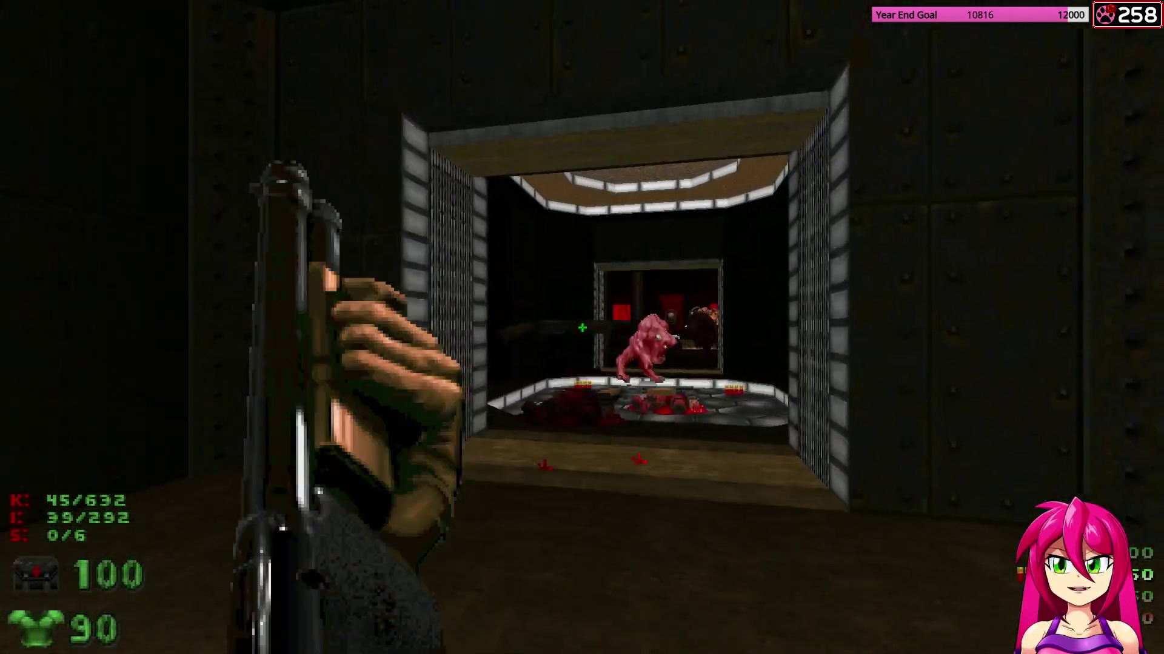
Punch the pinky demons at the lit doorway with berserk fists, stepping back between hits.
key(1)
key(s)
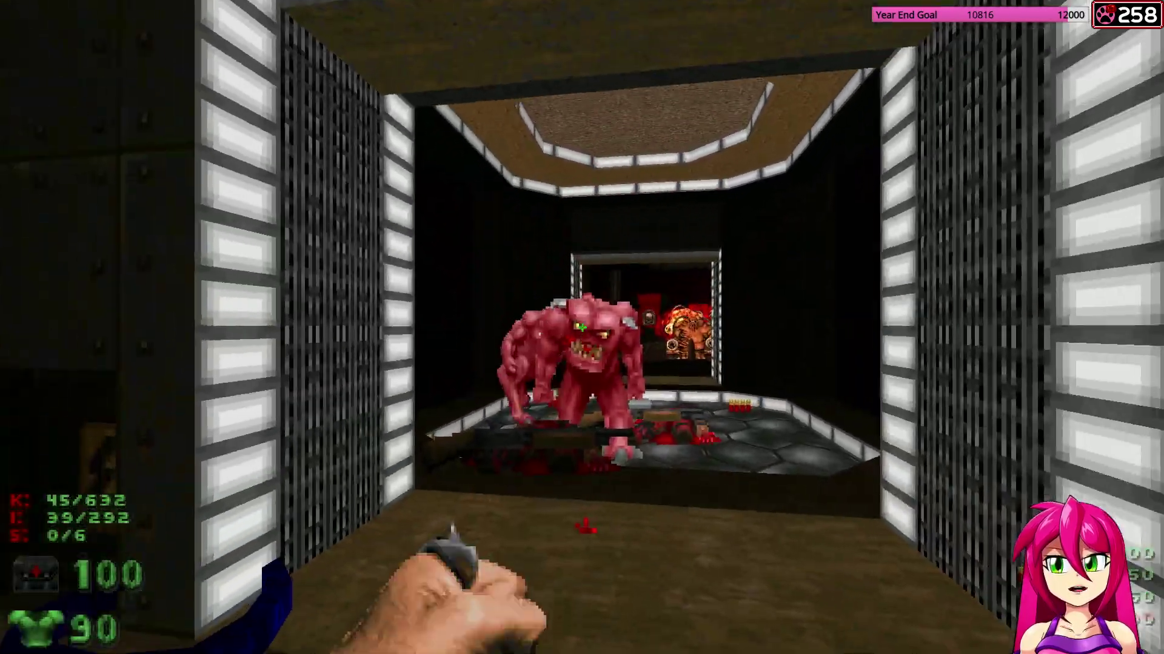
key(w)
click(582, 327)
key(s)
key(w)
click(582, 327)
key(s)
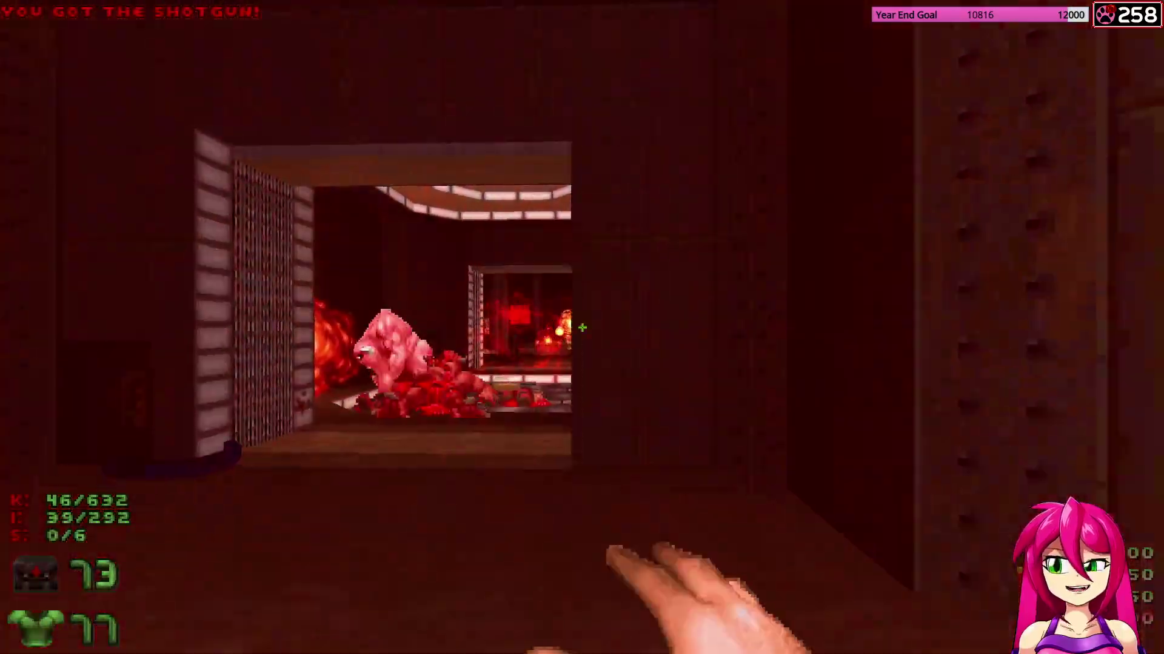
Push through the octagonal lit room, blasting the remaining pinky demons and the mancubi beyond the far doorway with rockets.
key(3)
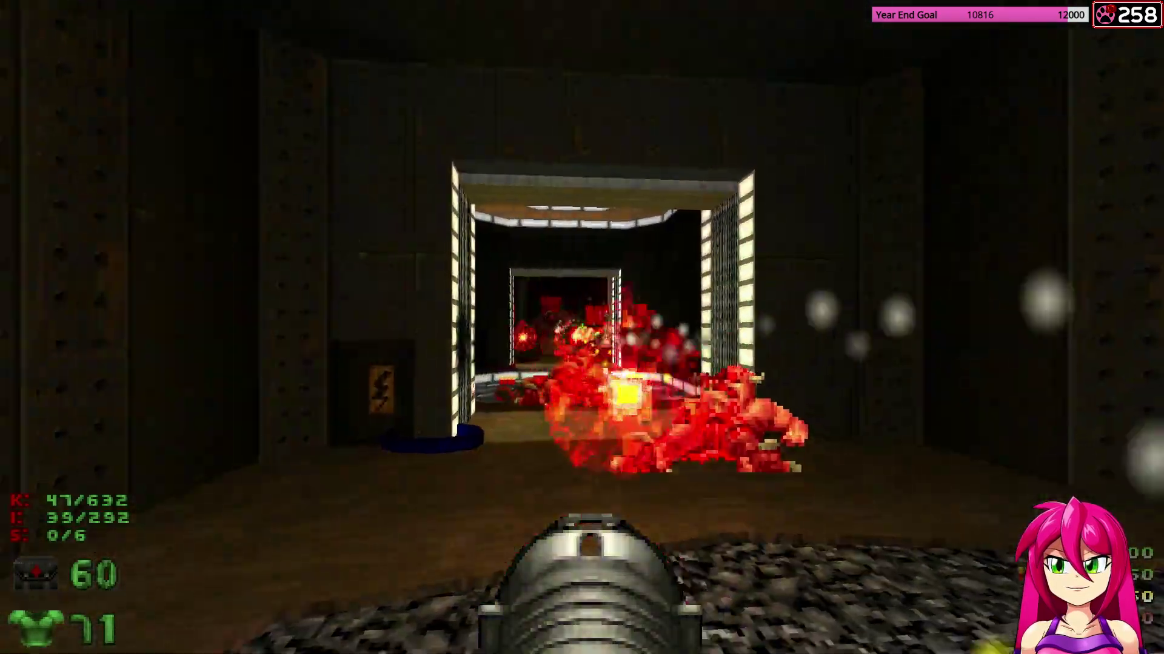
key(w)
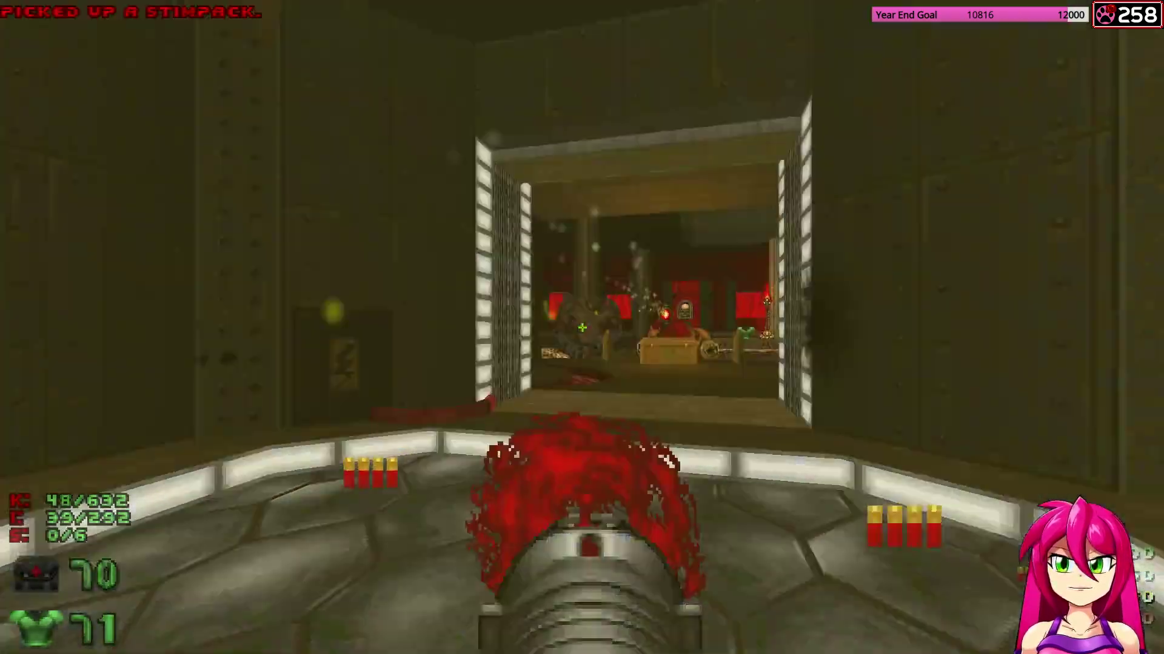
key(w)
key(d)
click(582, 328)
key(w)
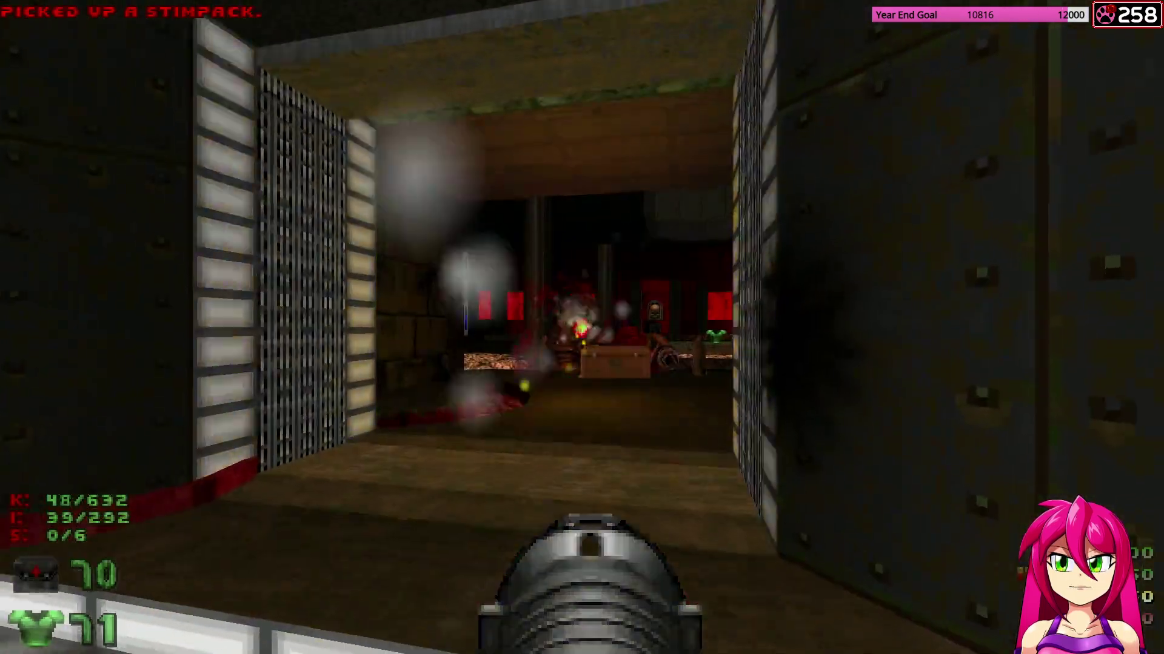
key(a)
Enter the red-windowed hall with the super shotgun ready and collect the rockets, box of rockets, green armor and medikit.
key(3)
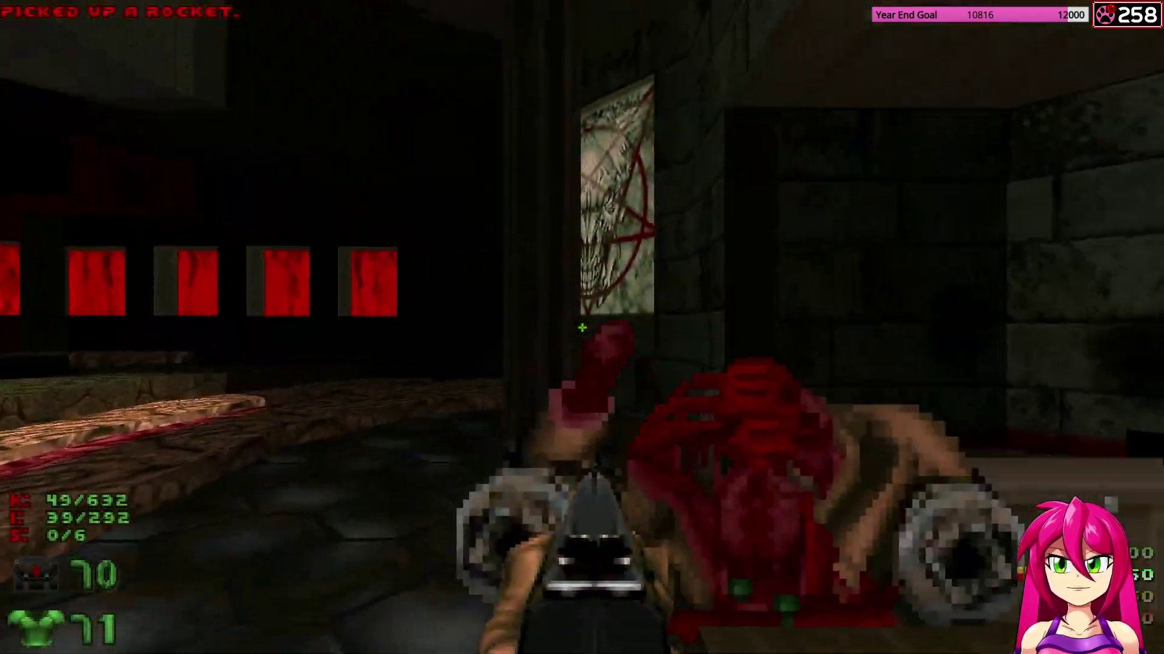
key(w)
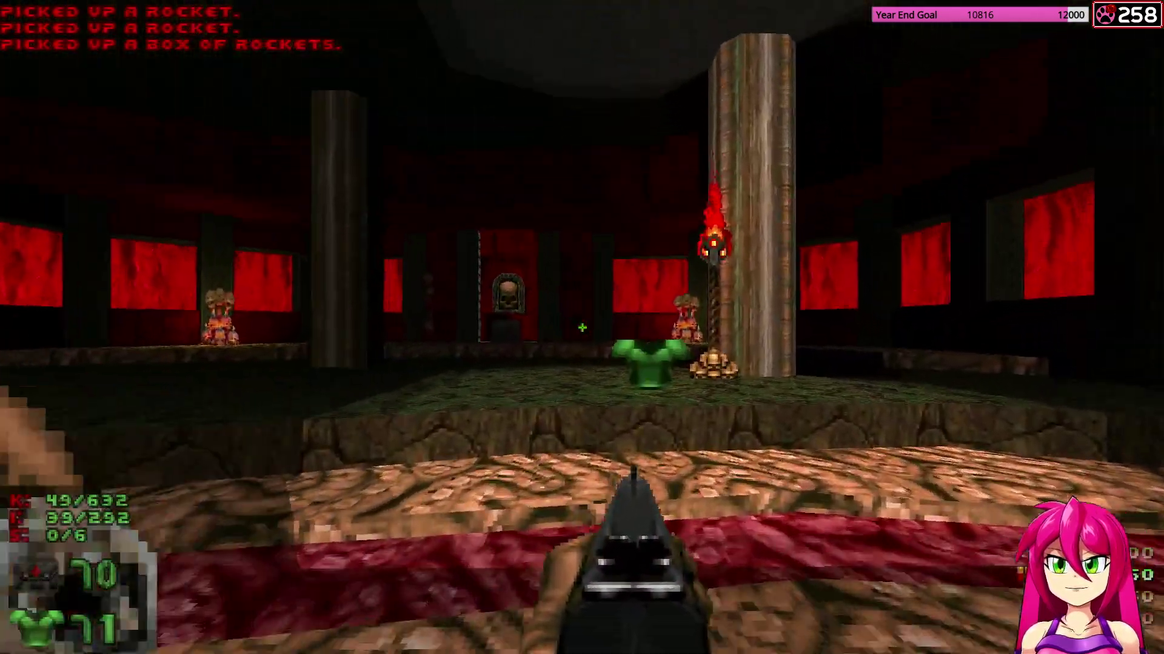
key(w)
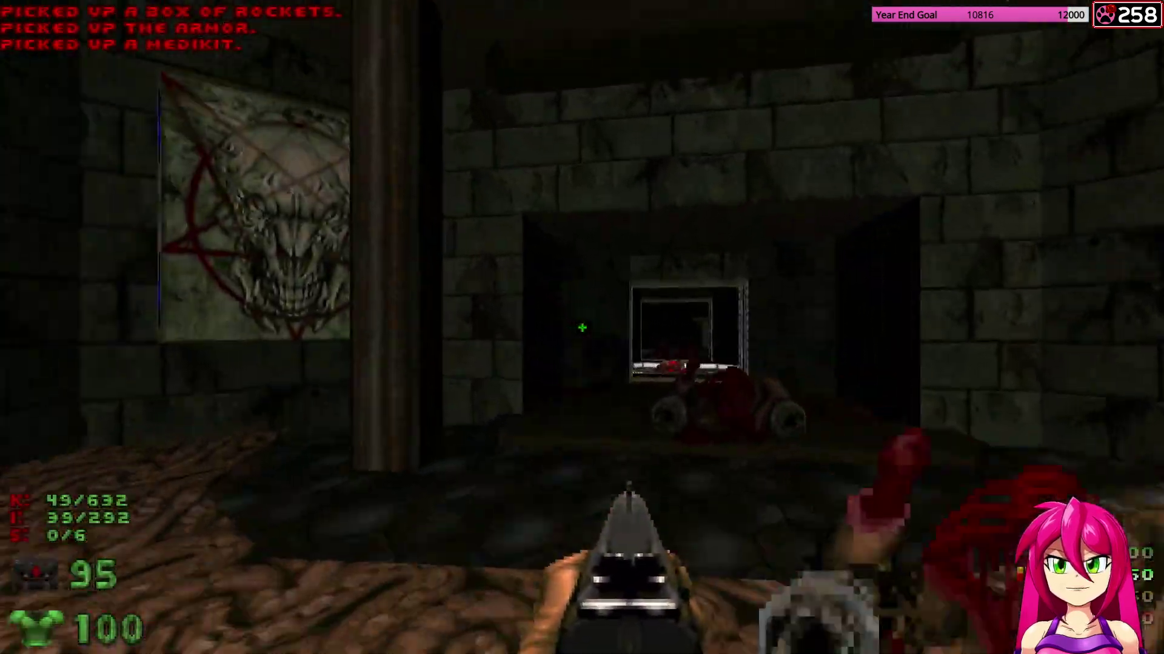
Leave the hall, pass the red pentagram pad and green pillar, and attack the chaingunners in the metal-walled room.
key(w)
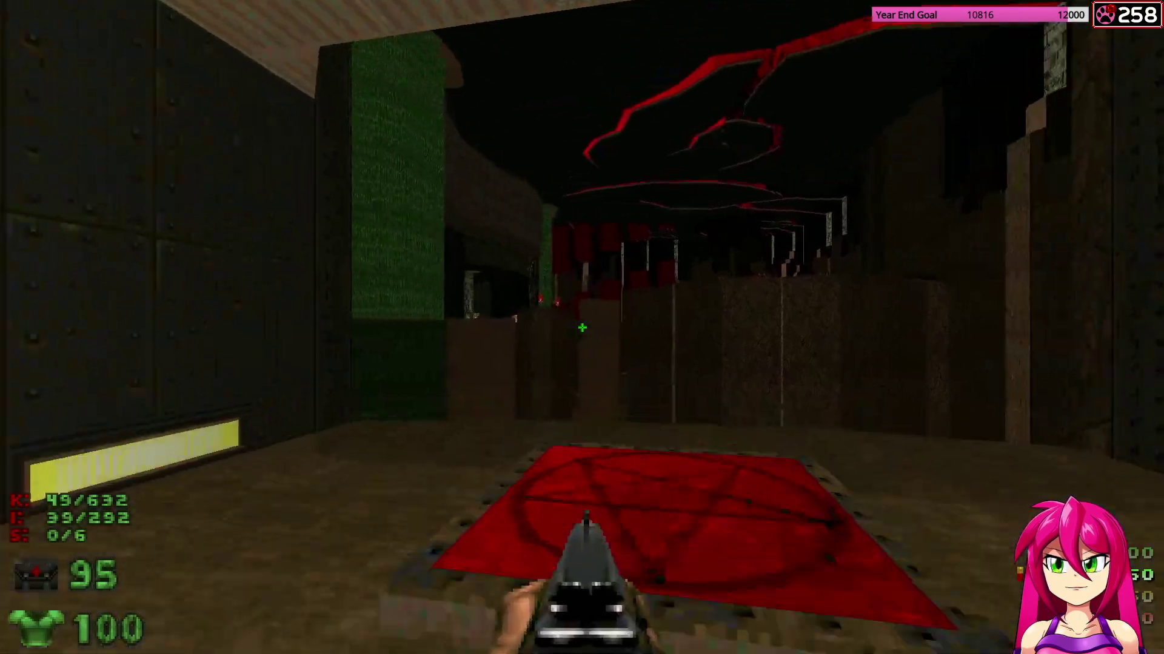
key(w)
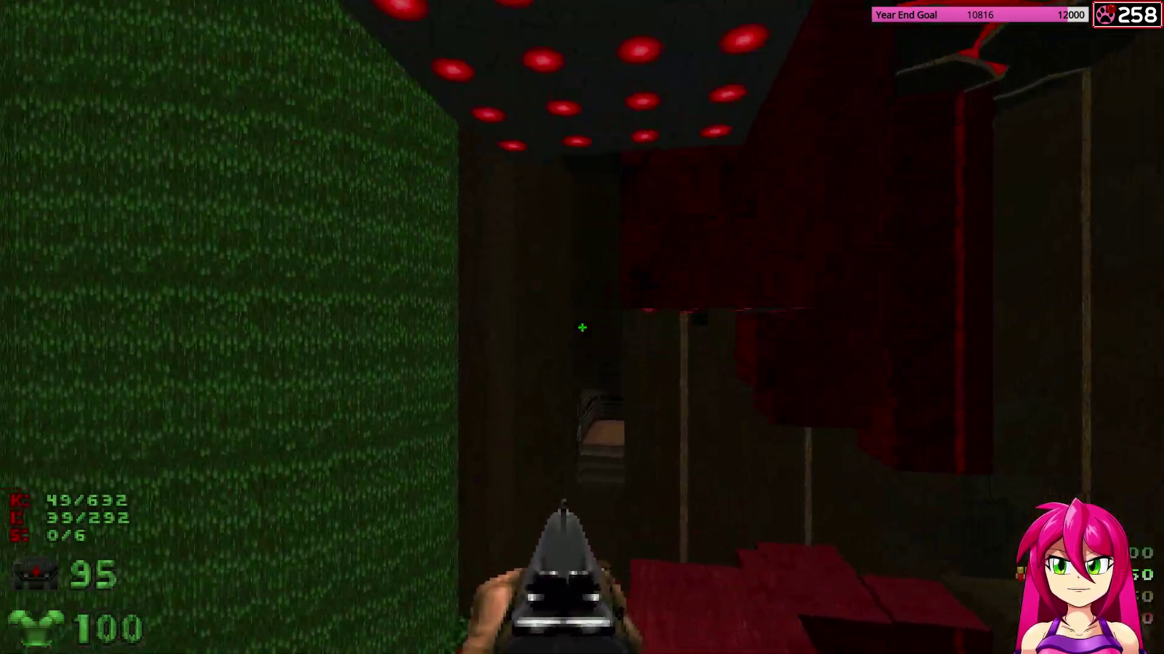
key(w)
key(w)
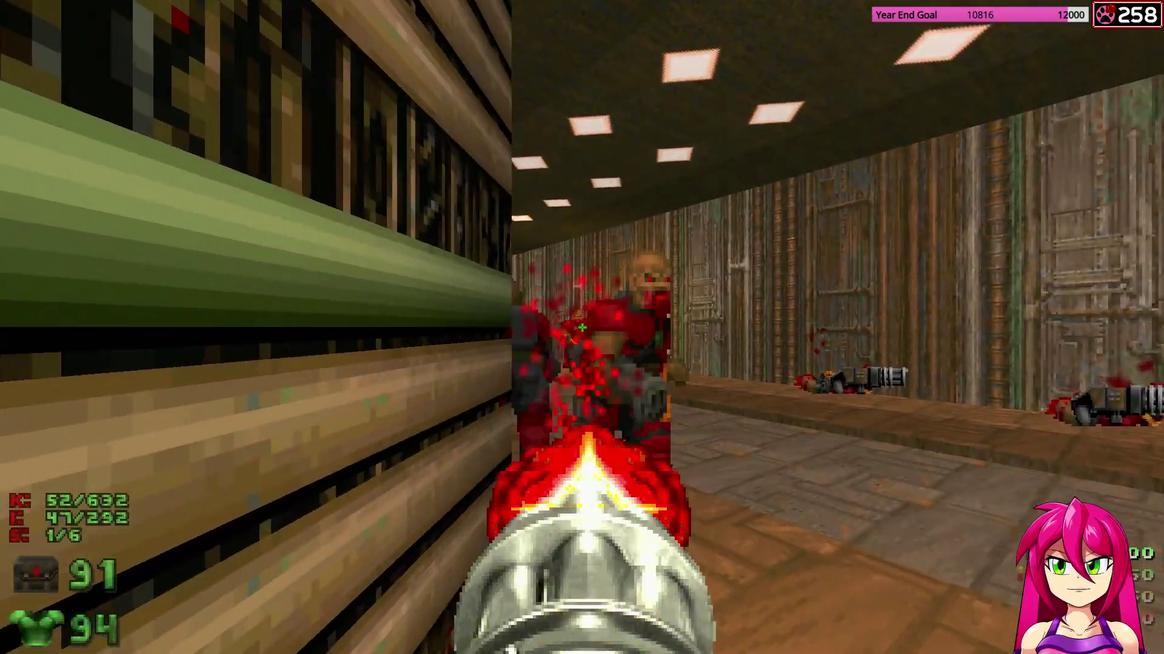
Finish off the chaingunners in the metal-walled room and advance to the blue-floored hall with the super shotgun.
key(w)
key(w)
key(w)
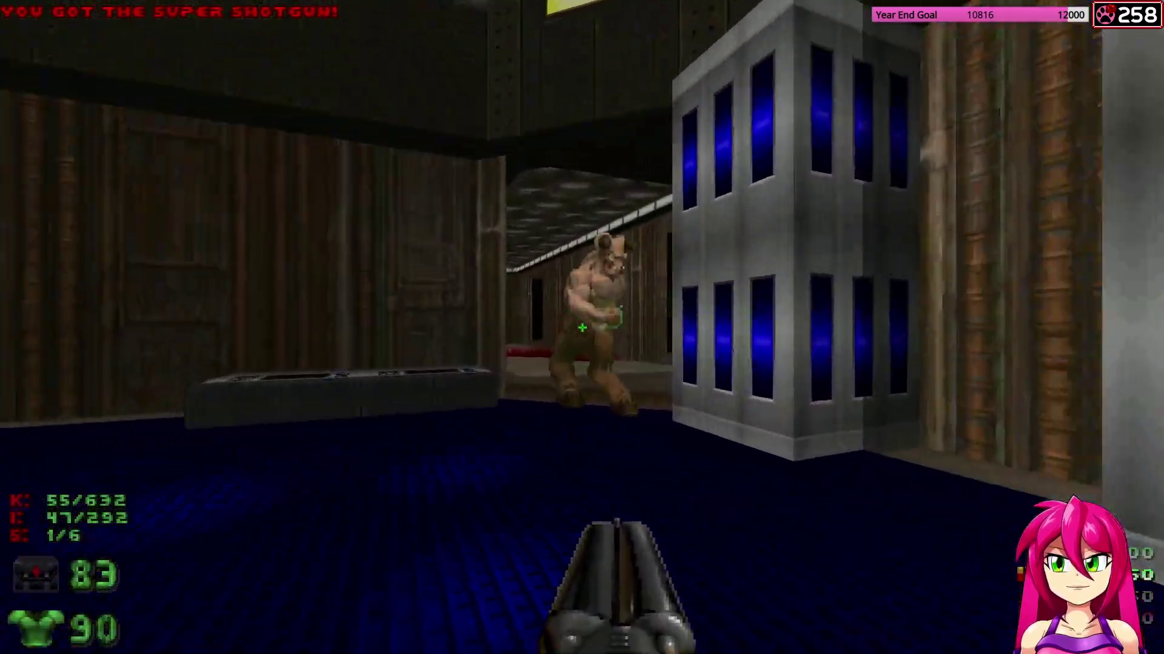
Kill the hell knights in the blue-floored hall with the super shotgun, dodging their green fireballs.
key(w)
click(582, 327)
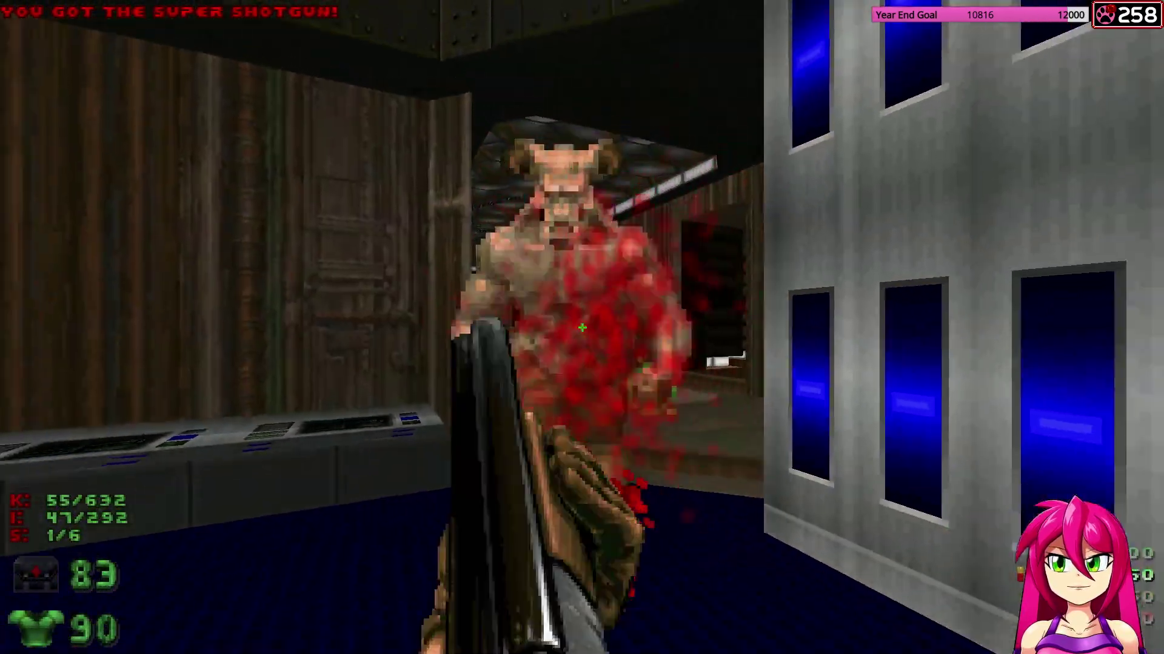
key(w)
click(582, 327)
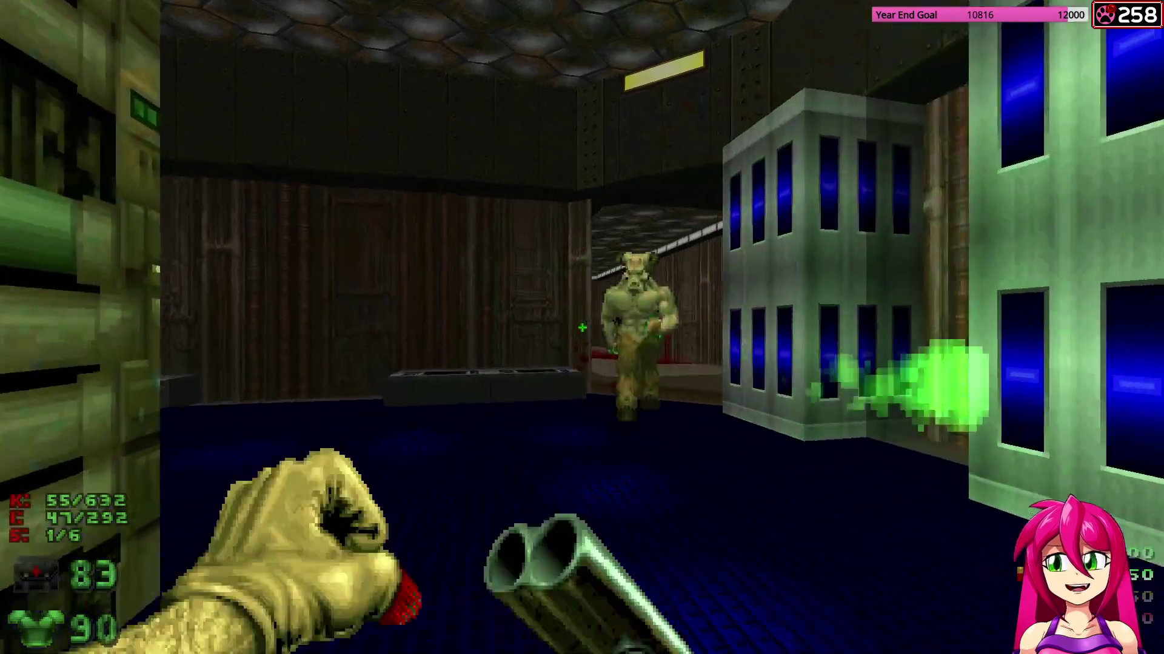
key(w)
key(a)
key(w)
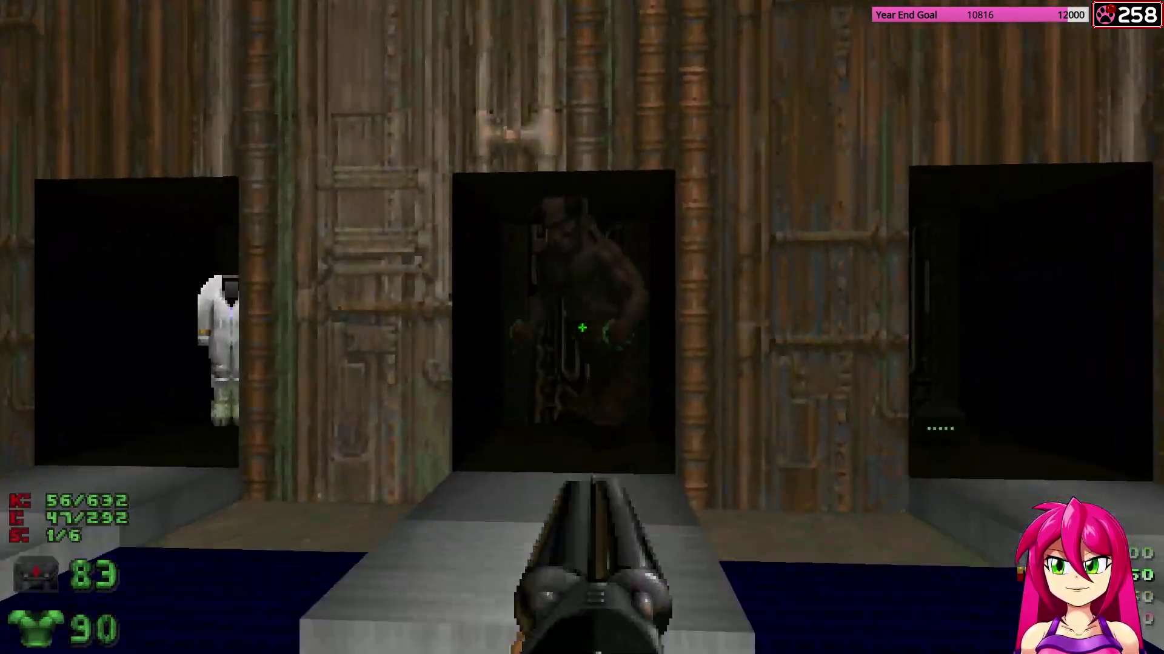
click(582, 328)
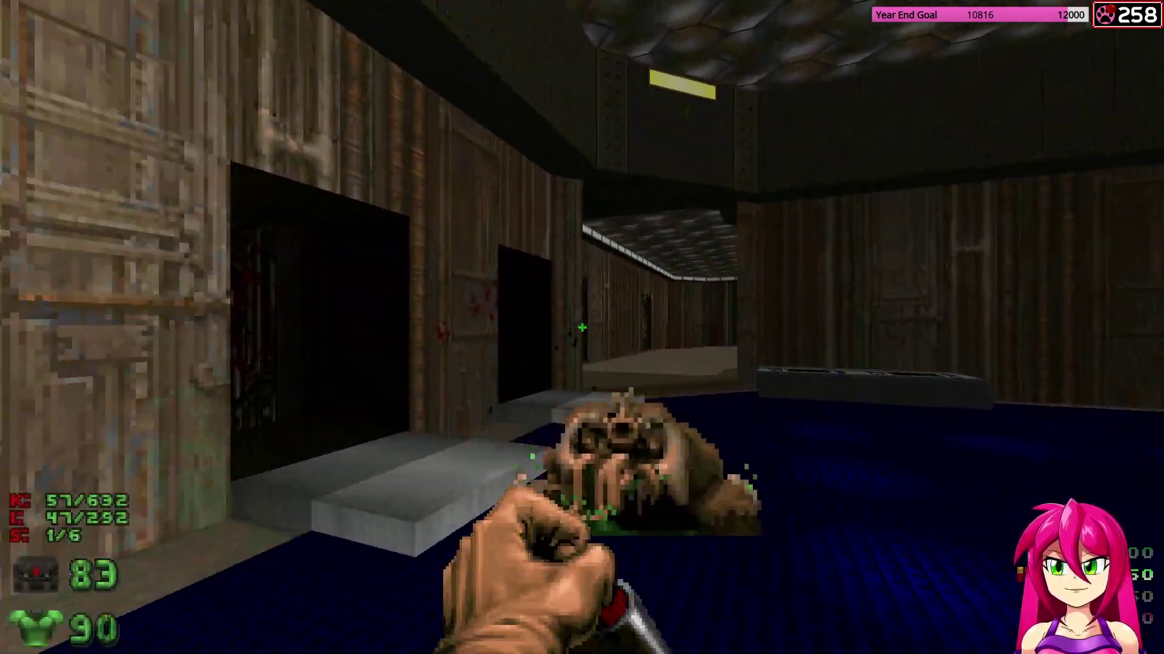
Cross the blue-floored hall to pick up the shotgun shells and the medikit at the lit room's entrance.
key(3)
key(w)
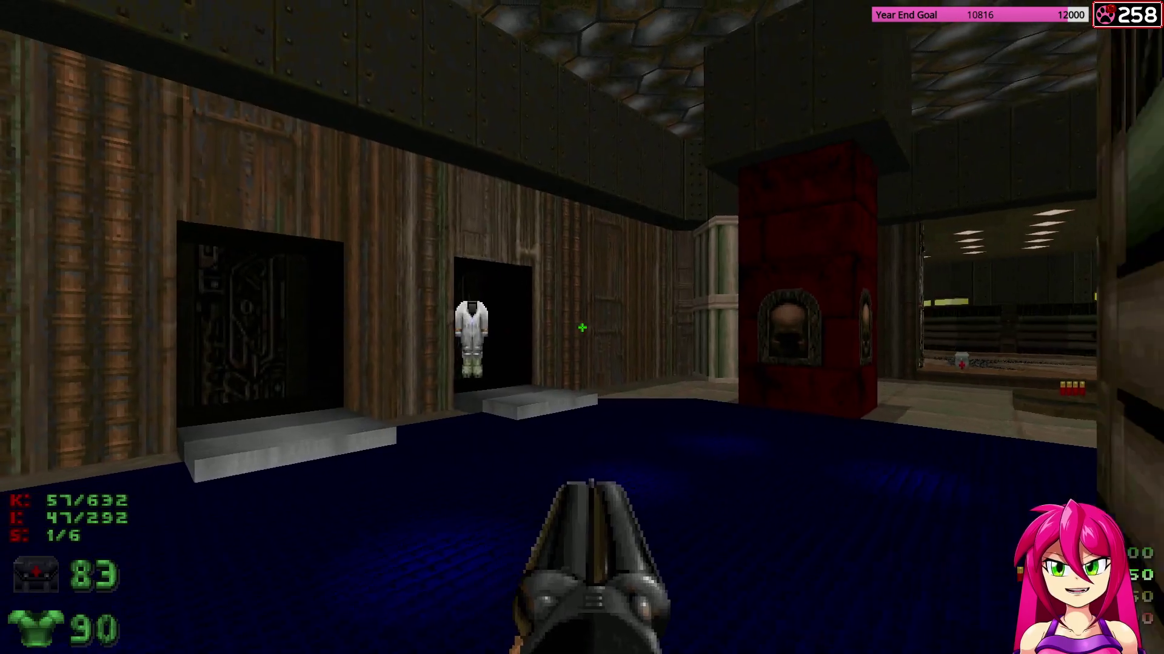
key(w)
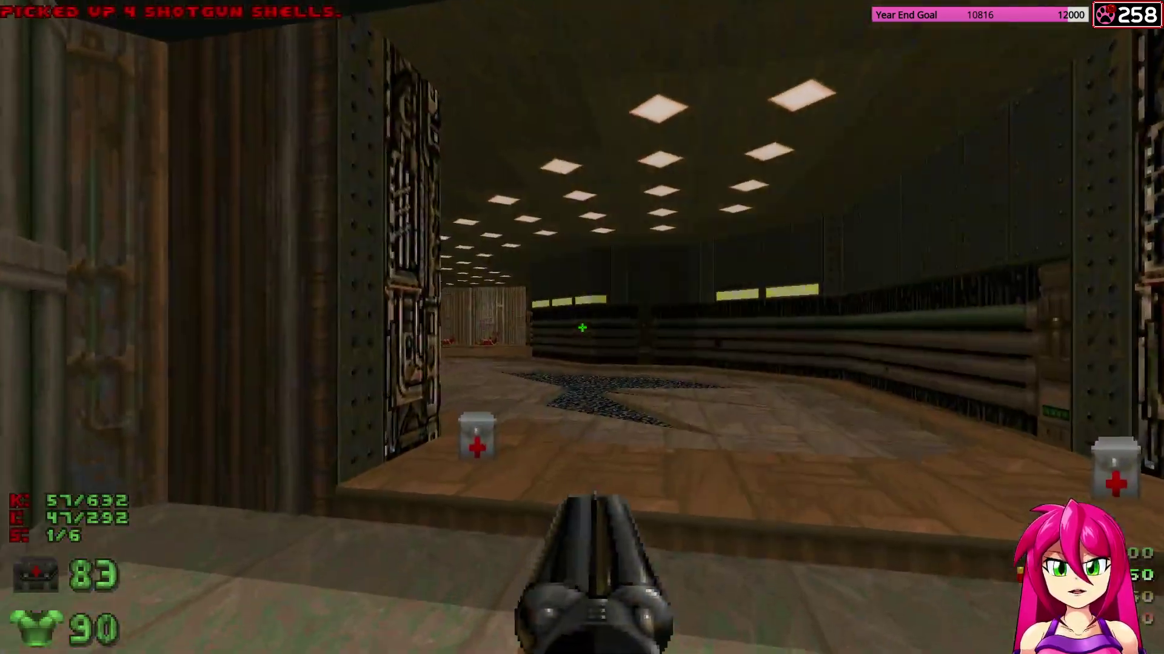
key(w)
key(w)
key(s)
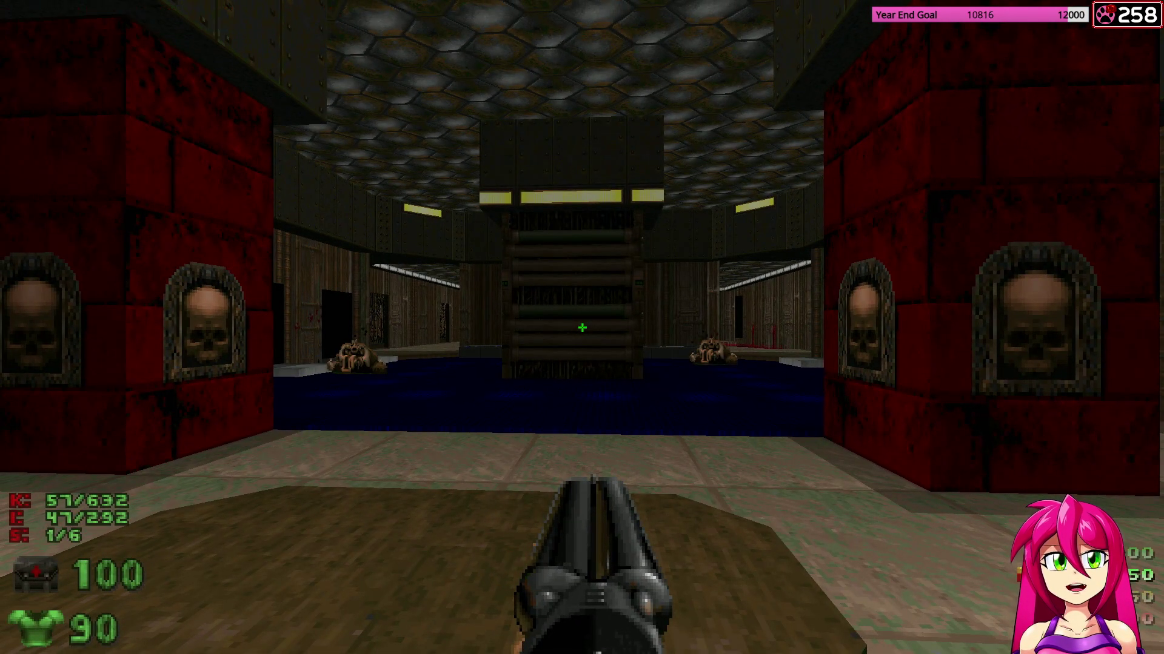
Examine the skull faces on the red pillars at the edge of the blue floor.
key(a)
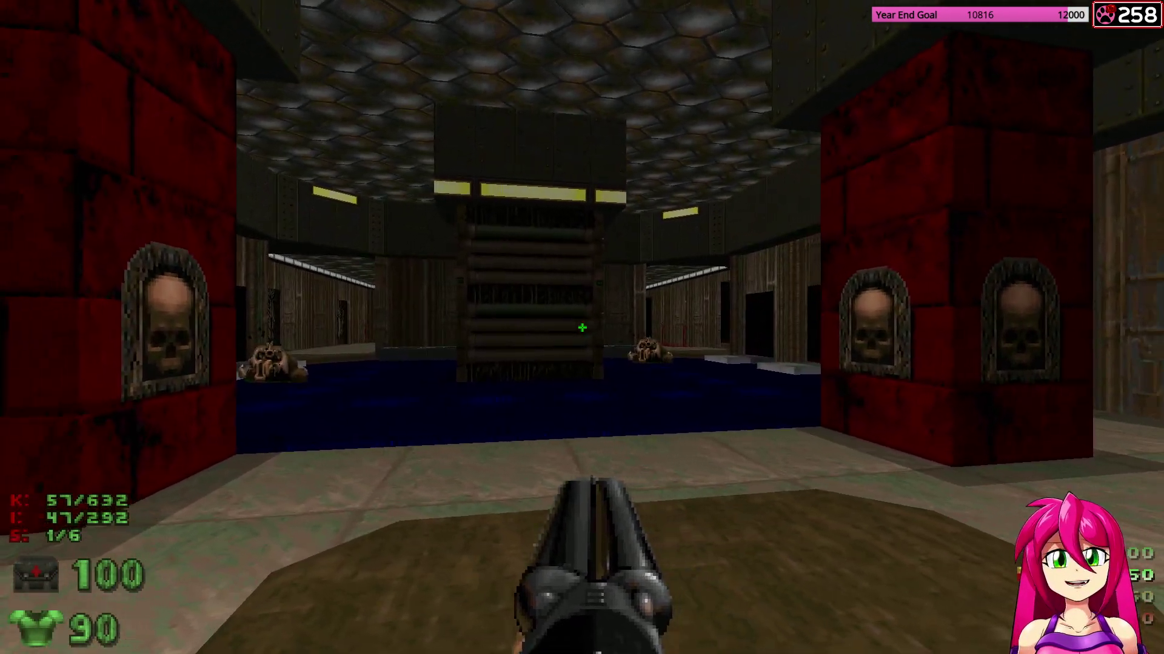
key(w)
key(d)
key(s)
key(s)
key(w)
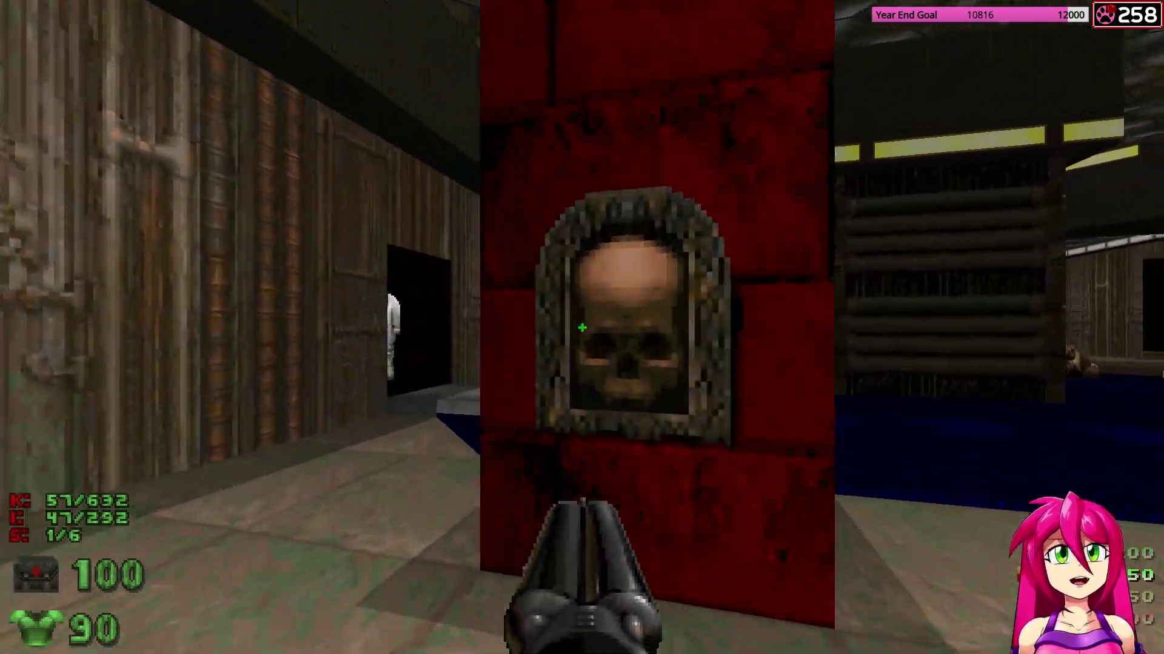
key(s)
key(w)
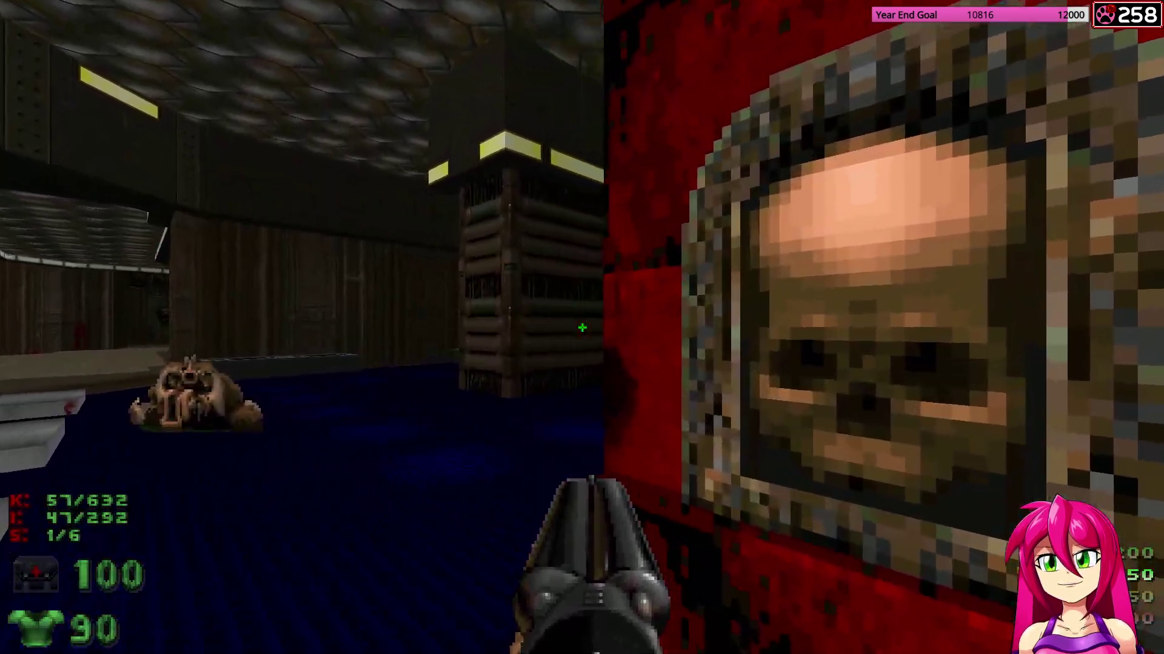
key(s)
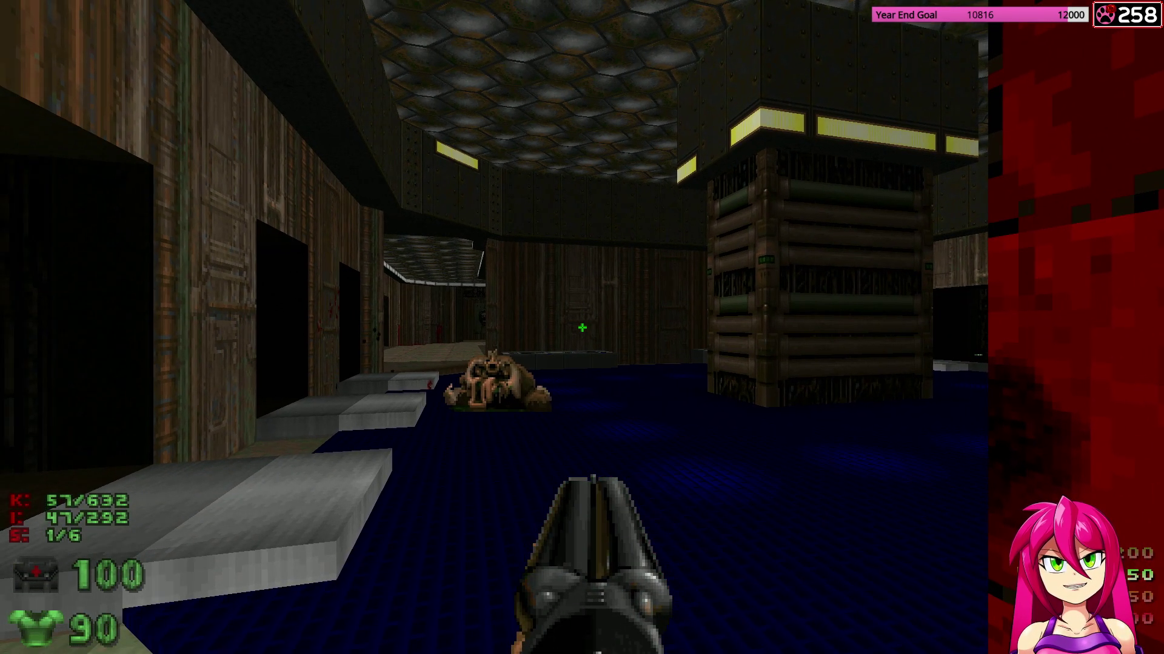
key(s)
key(d)
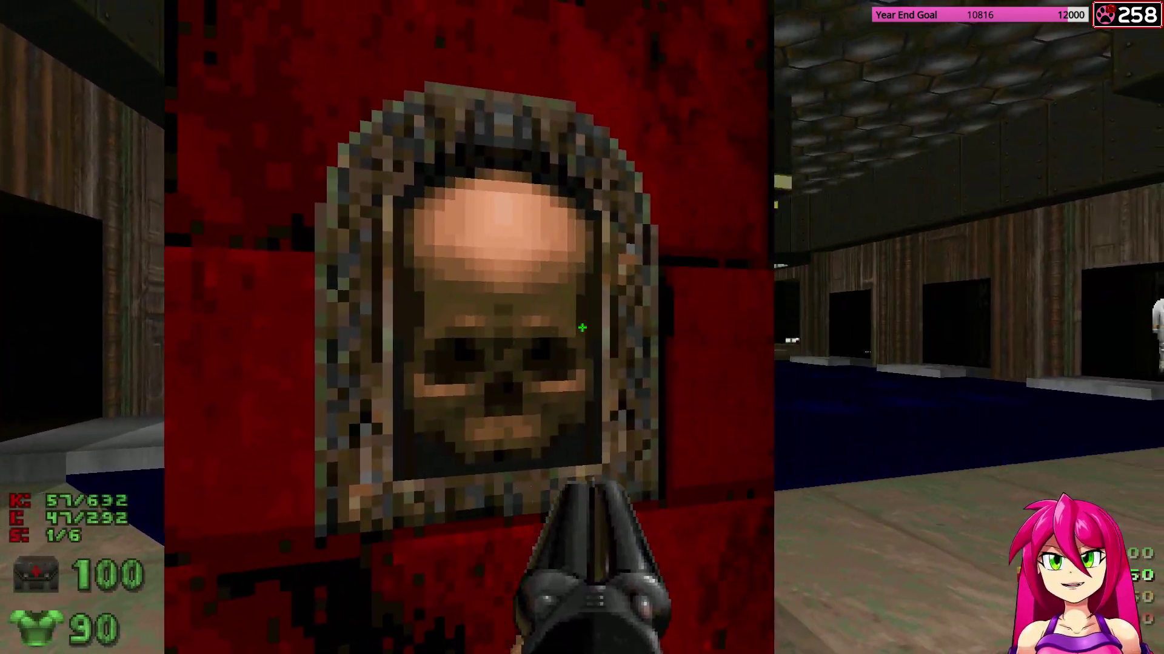
Activate the skull switches on the red pillars, checking each pillar's faces.
key(w)
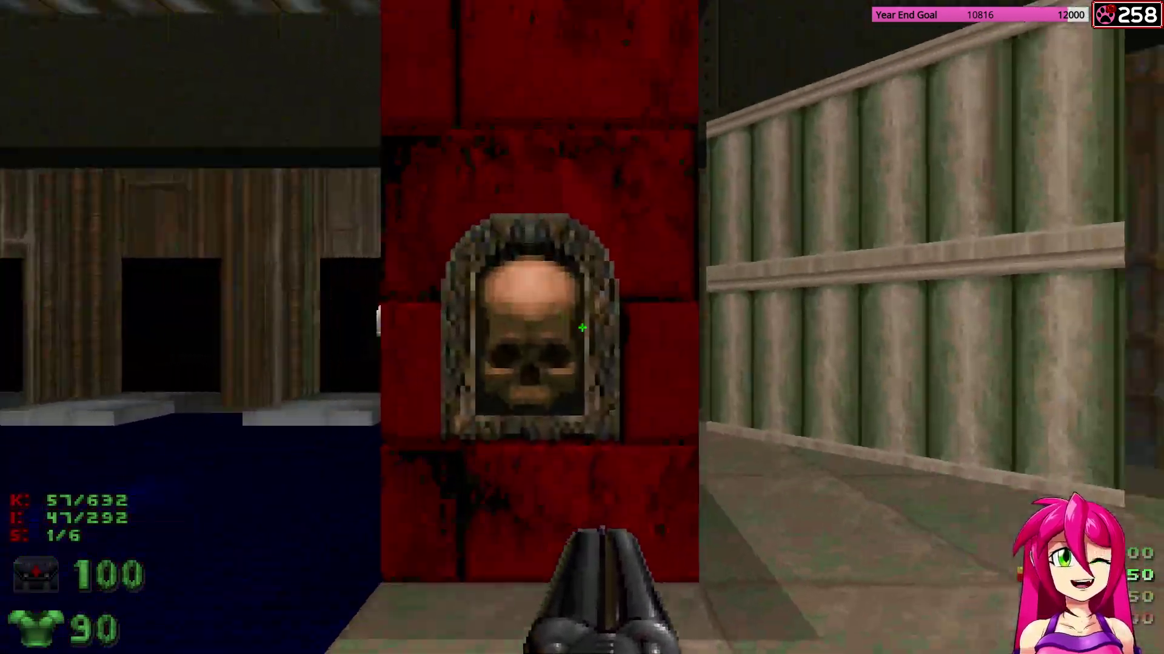
key(w)
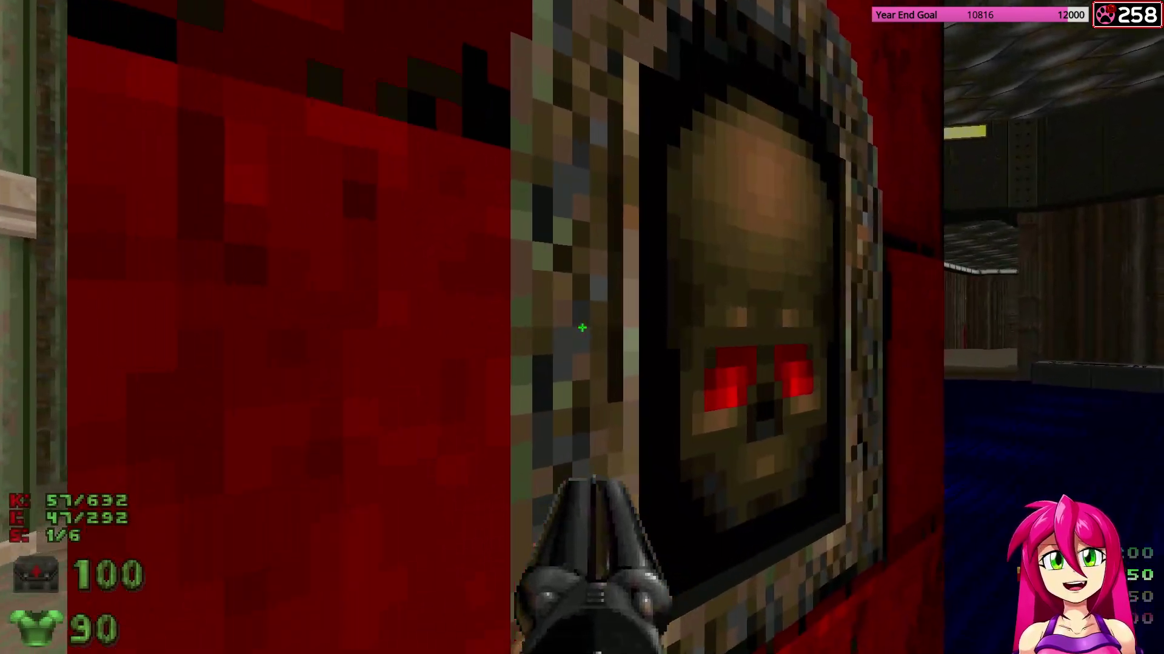
key(s)
key(d)
key(w)
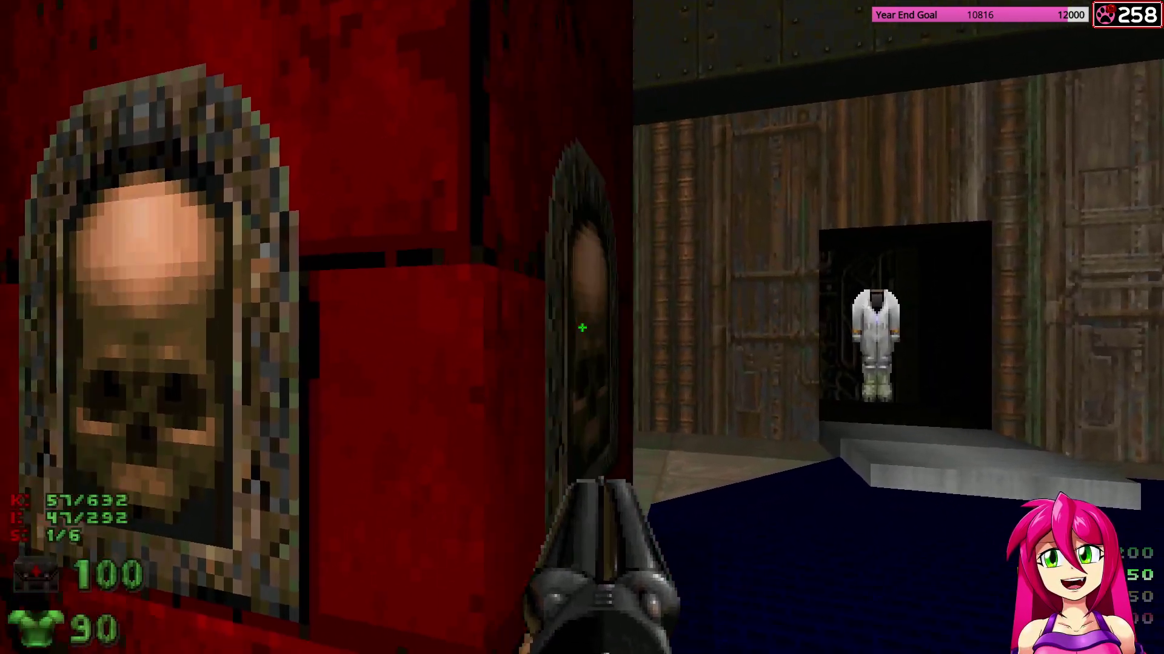
key(e)
key(s)
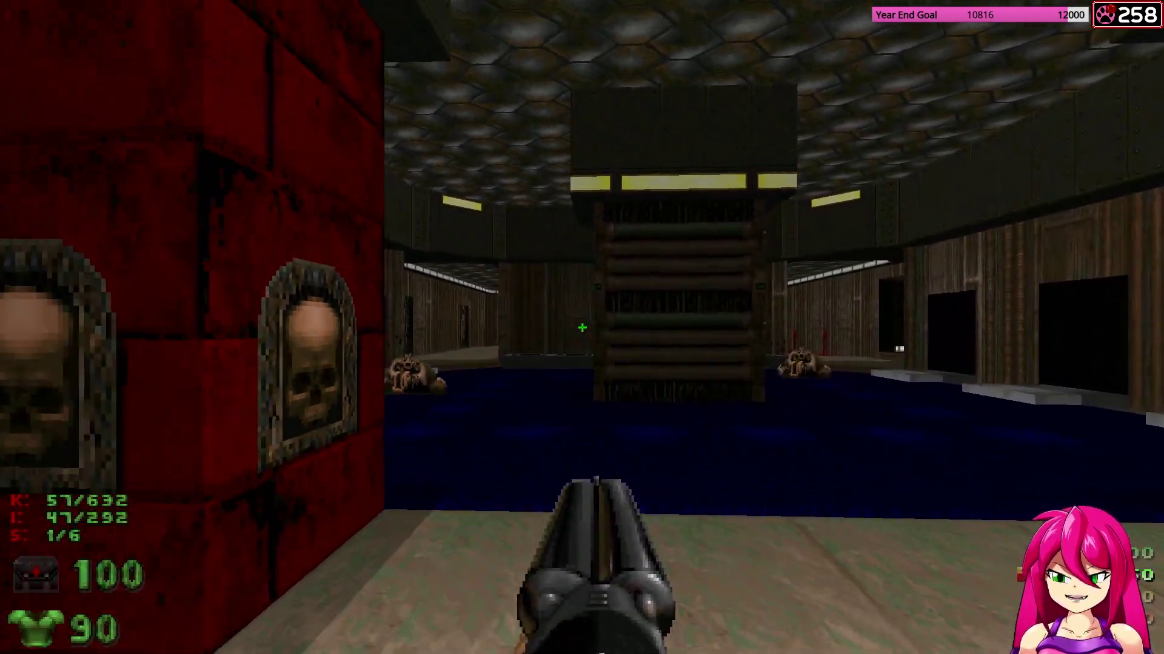
key(w)
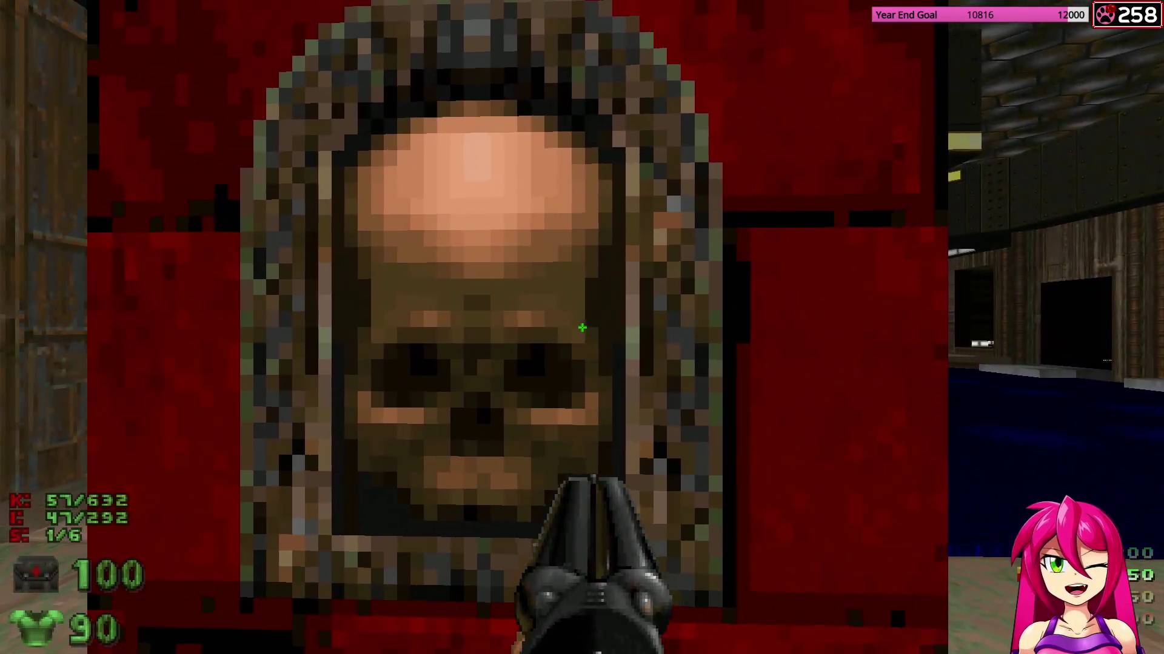
key(s)
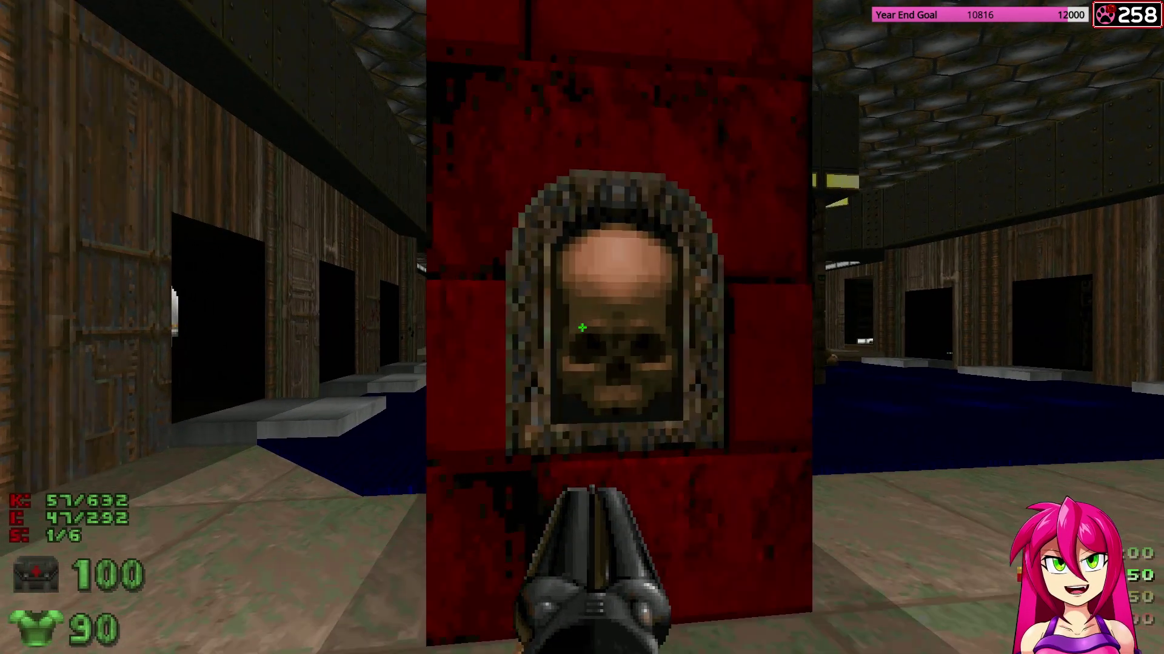
key(d)
key(w)
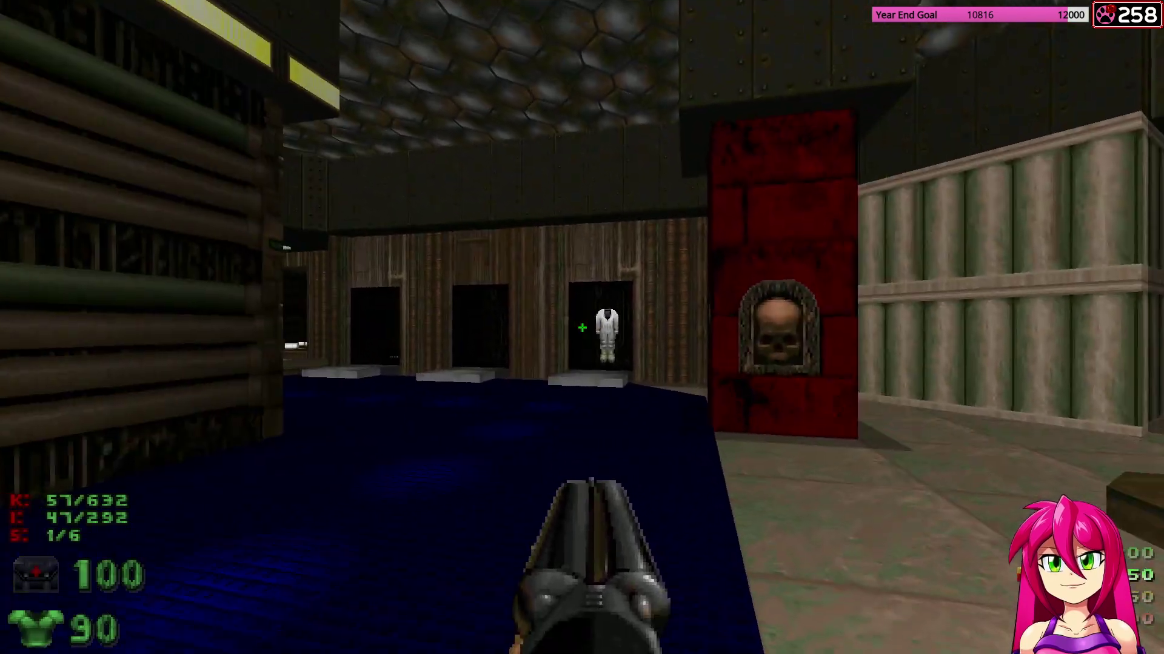
Enter the corridor with the blood pool and shoot the zombies at its far end with the super shotgun.
key(w)
key(d)
key(w)
key(w)
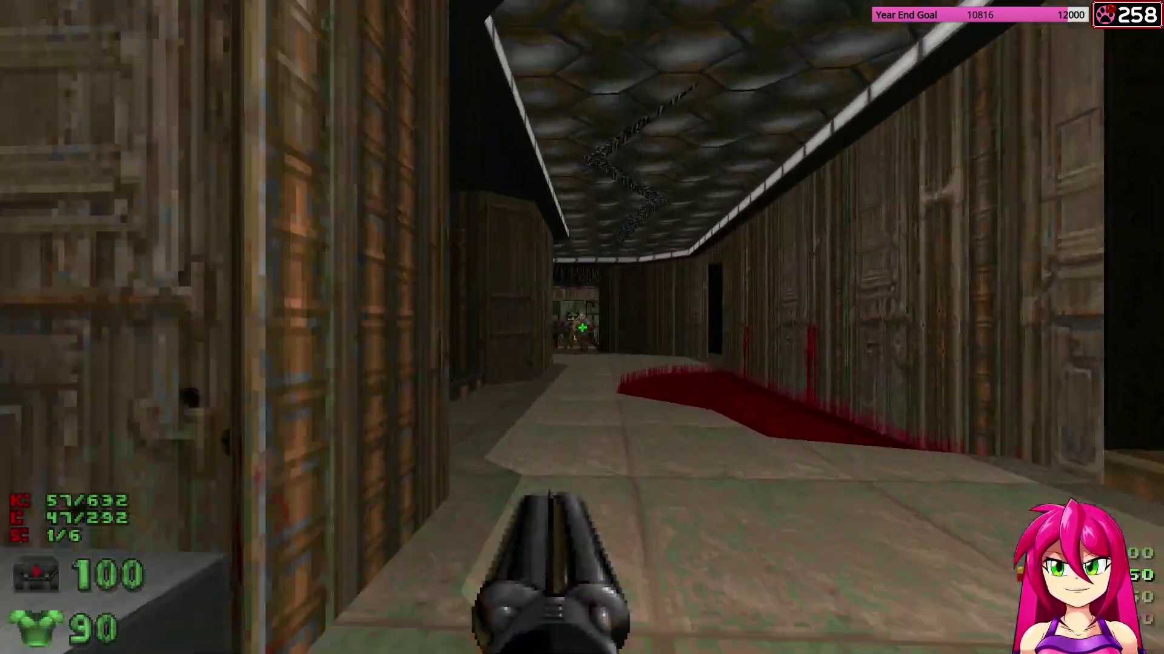
key(w)
click(582, 328)
key(a)
key(d)
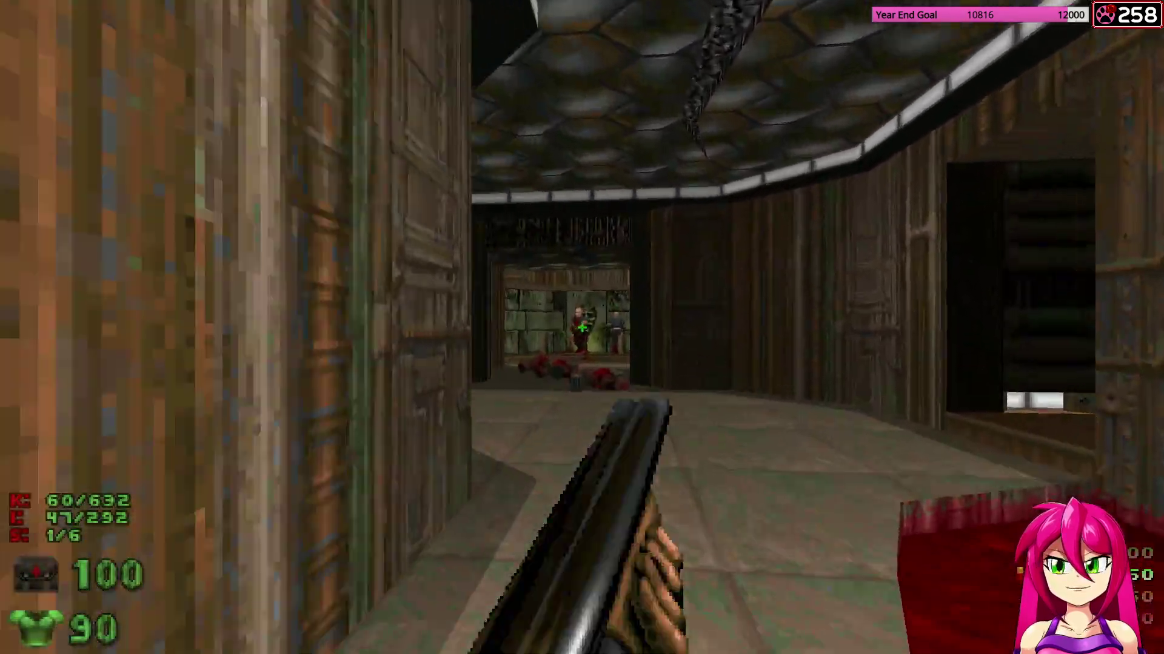
Clear the remaining zombies and collect the armor bonuses in the red brick room with lava windows.
key(w)
key(w)
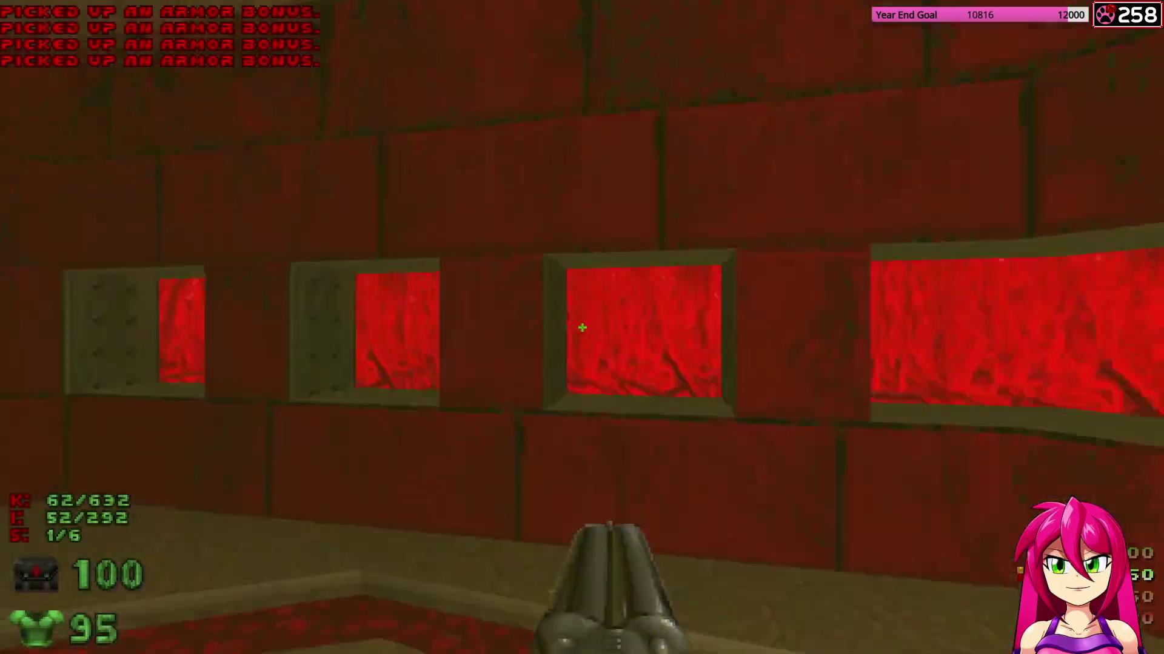
key(w)
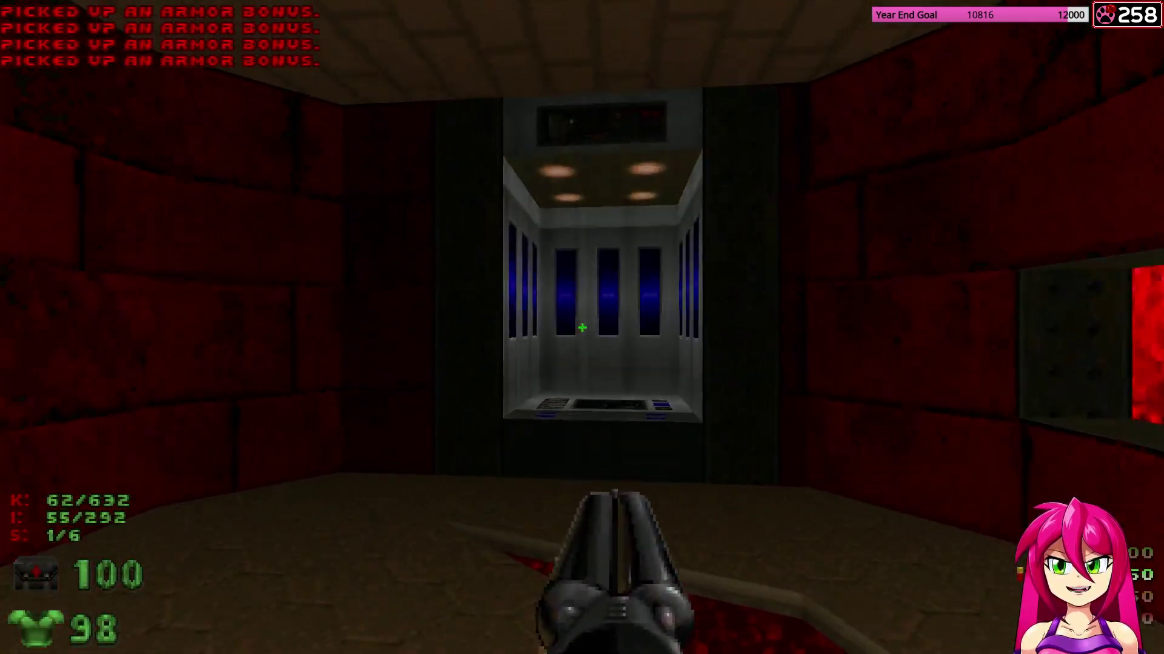
key(w)
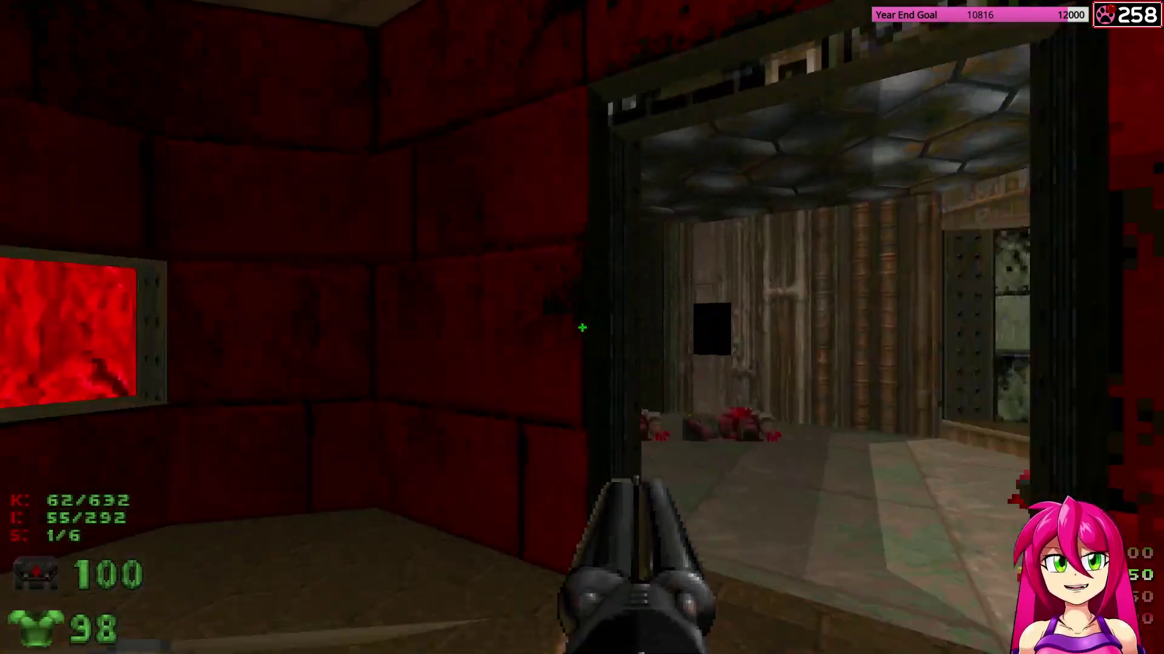
key(w)
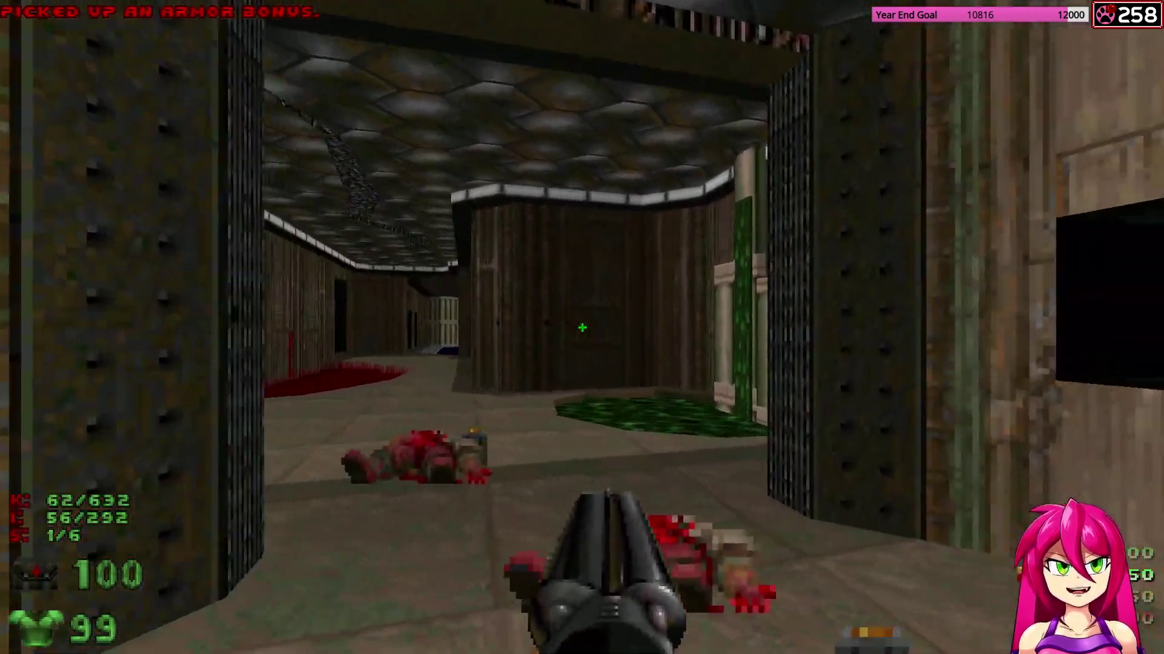
Advance through the pipe-walled passage, shooting the enemies inside and collecting the rockets.
key(w)
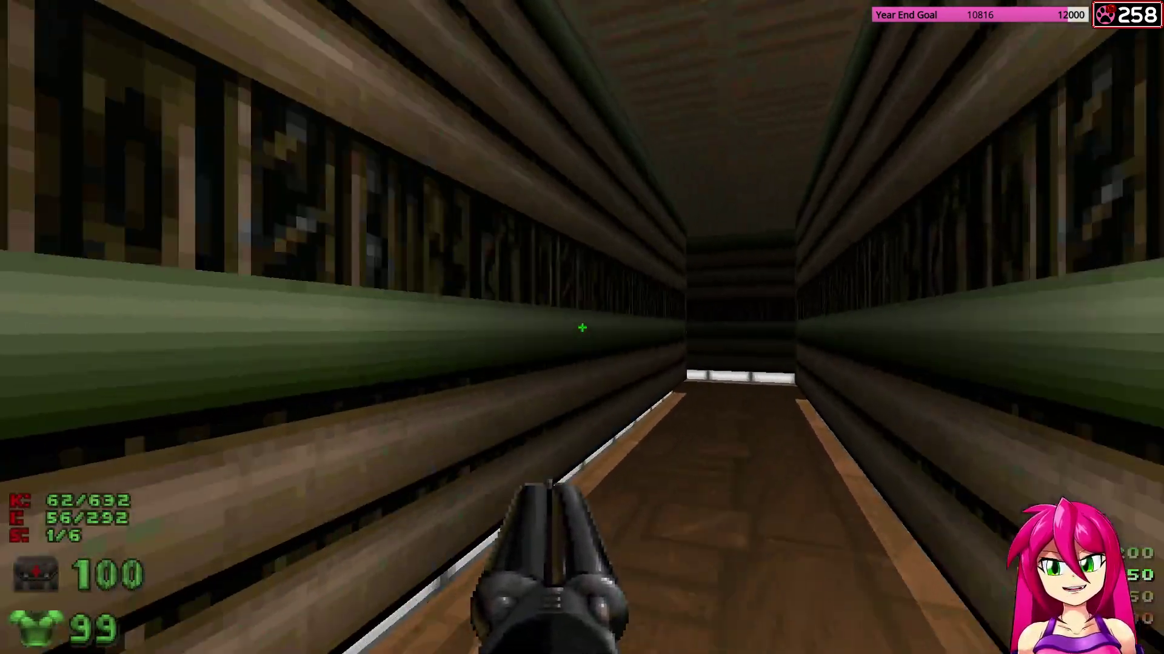
key(w)
click(582, 327)
key(w)
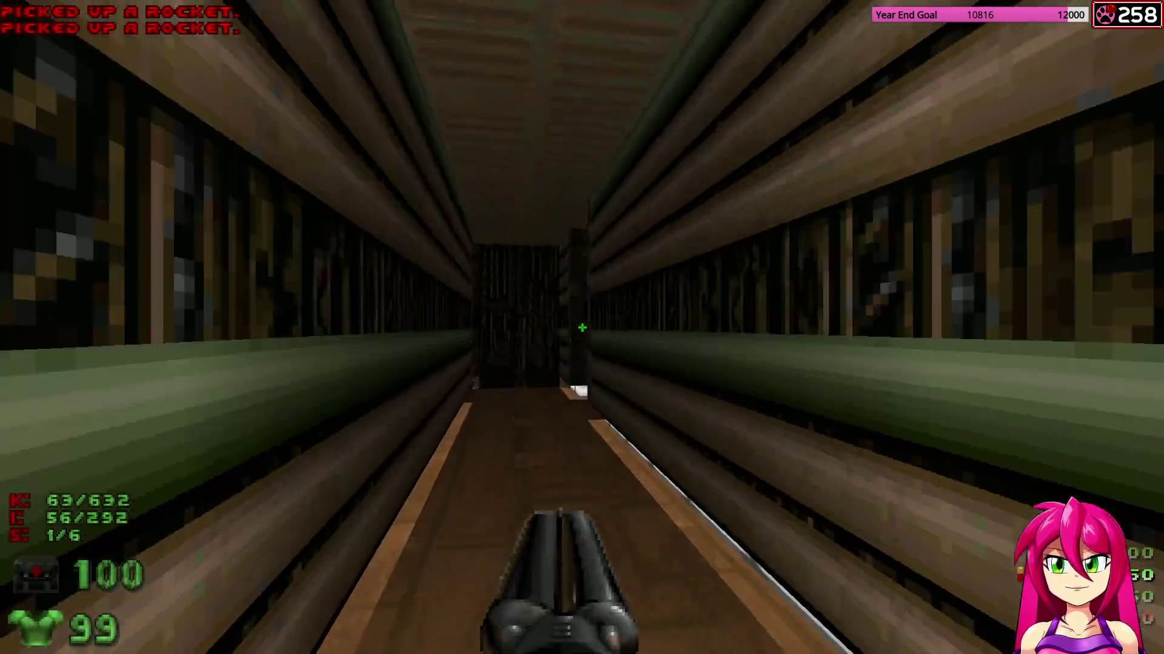
key(w)
click(582, 327)
key(1)
key(3)
key(w)
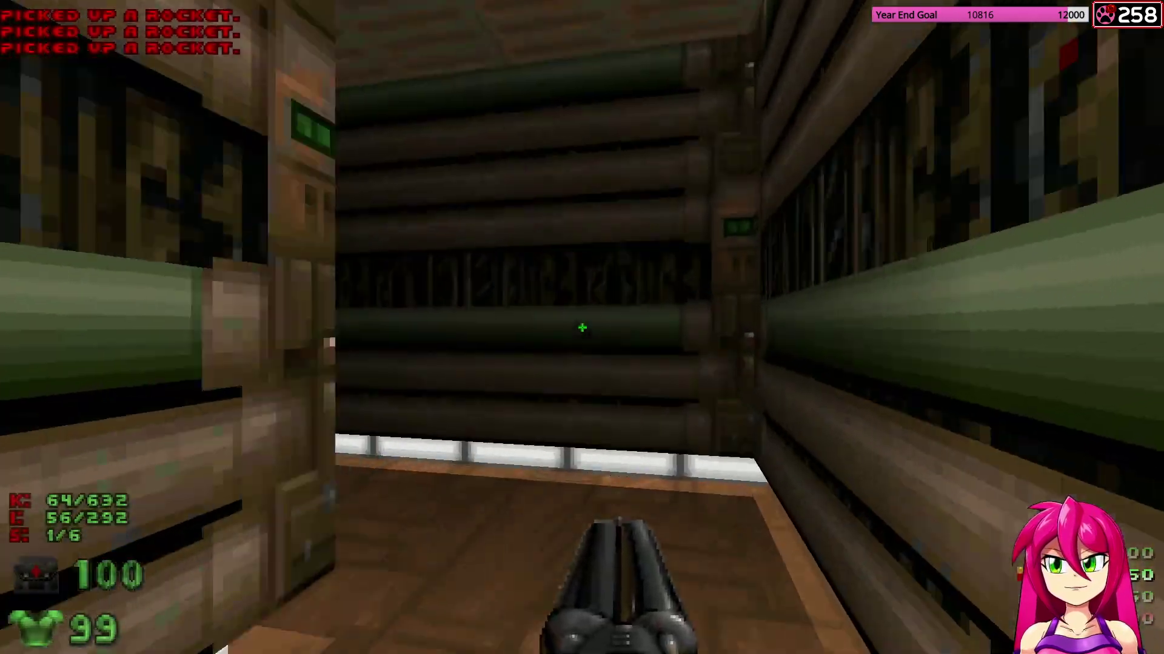
Kill the last enemy in the pipe-walled passage and return to the blood-pool corridor.
key(w)
click(581, 328)
key(1)
key(3)
key(w)
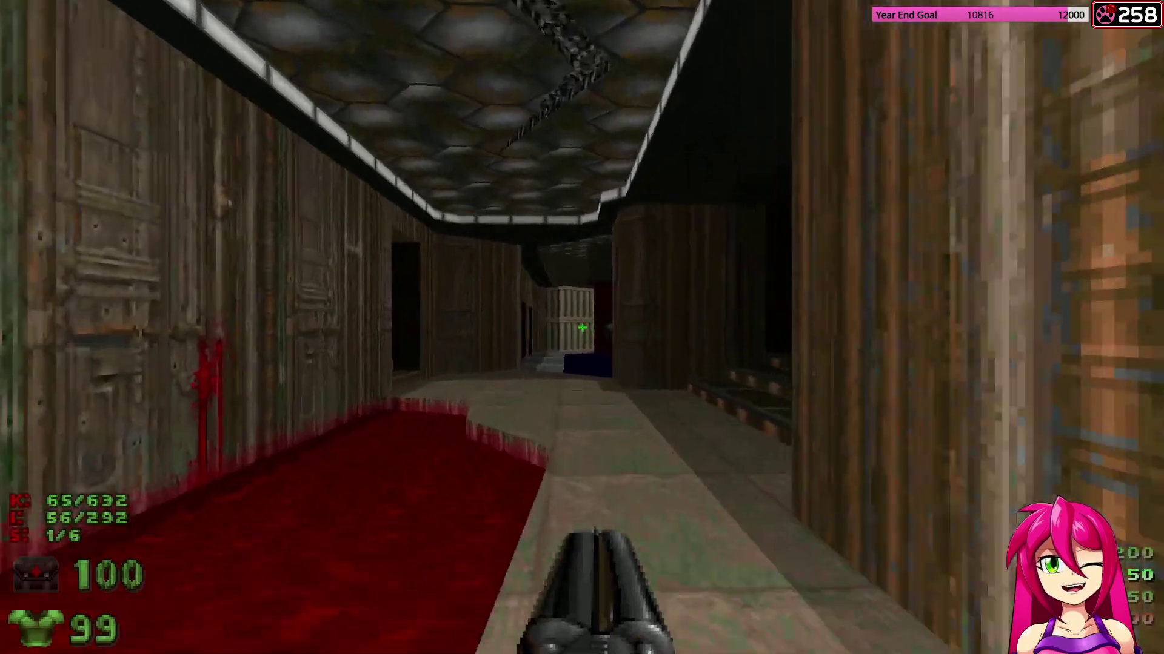
Advance along the corridor and fire the super shotgun at the hell knight in the dark red brick room.
key(w)
key(w)
key(w)
click(582, 327)
key(s)
key(w)
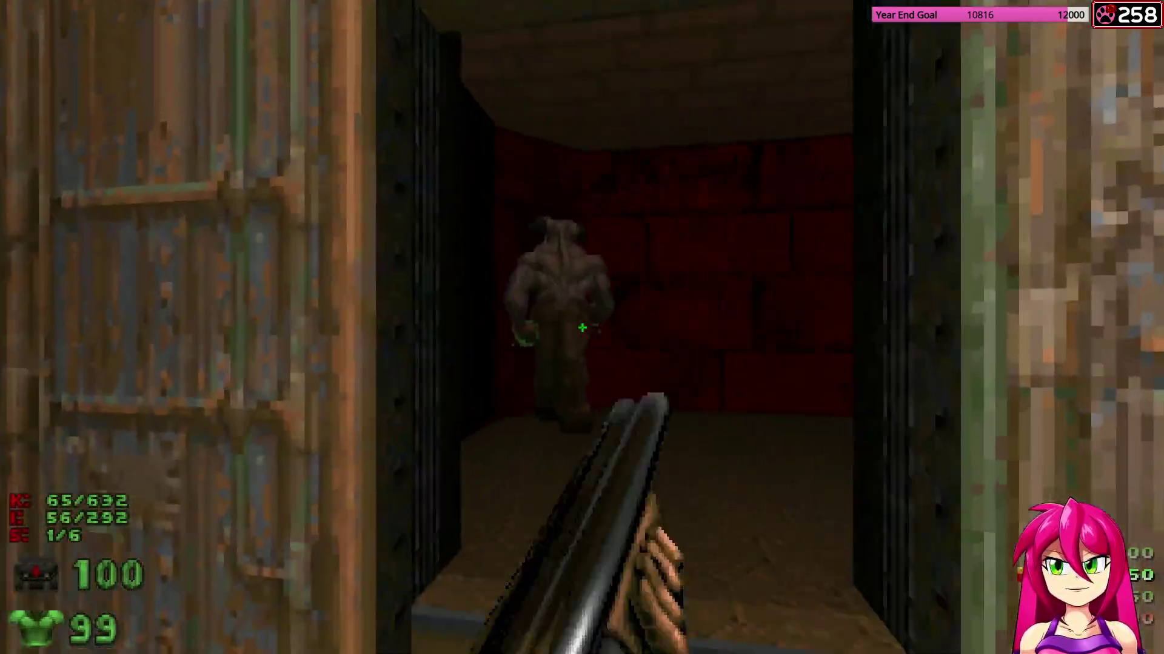
click(581, 327)
Back away from the red brick doorway while attacking the emerging demons with the super shotgun.
key(s)
click(581, 327)
key(a)
key(w)
click(581, 327)
key(1)
key(1)
key(s)
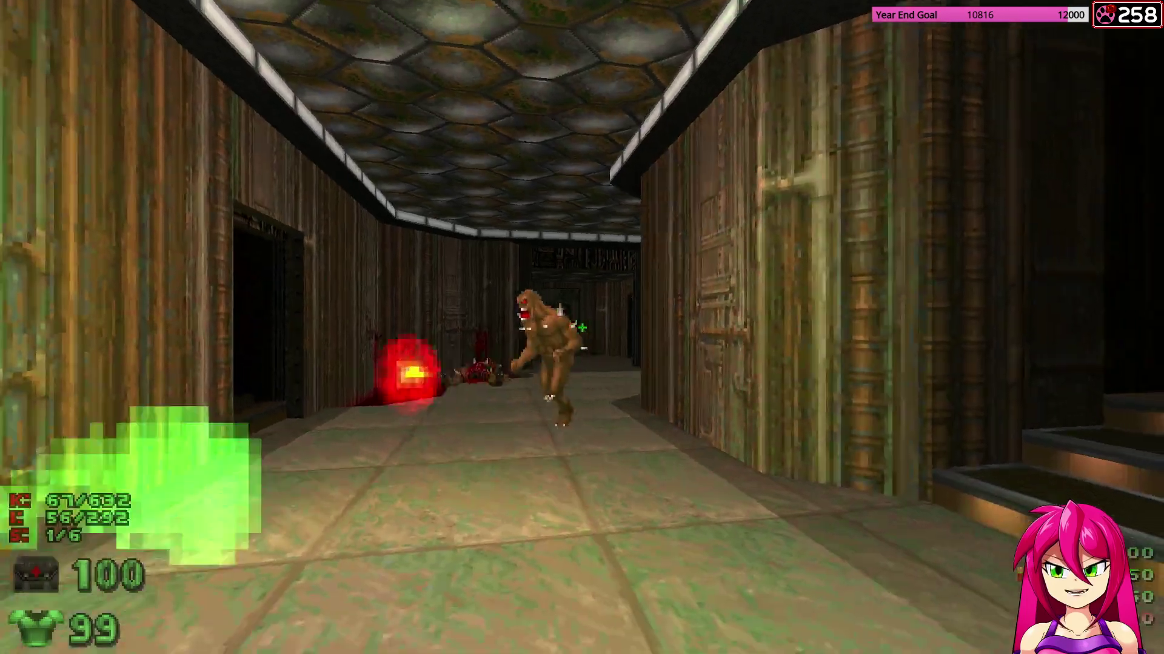
Kill the imp and the hell knight in the corridor beside the lit steps with the super shotgun.
key(3)
key(w)
key(d)
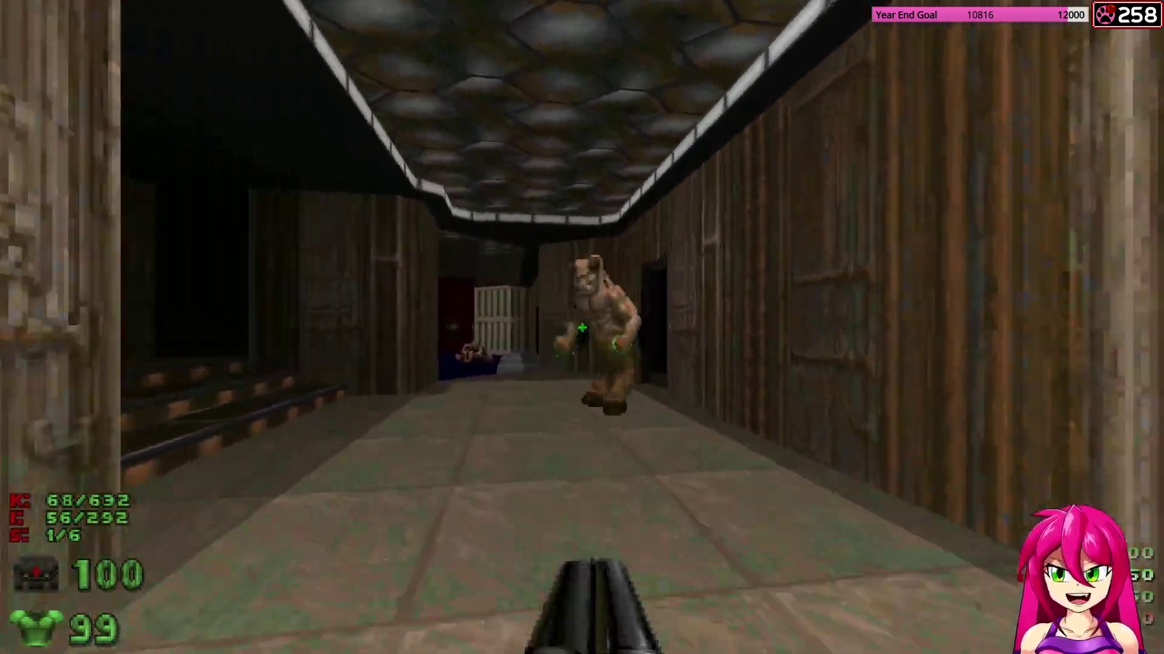
key(1)
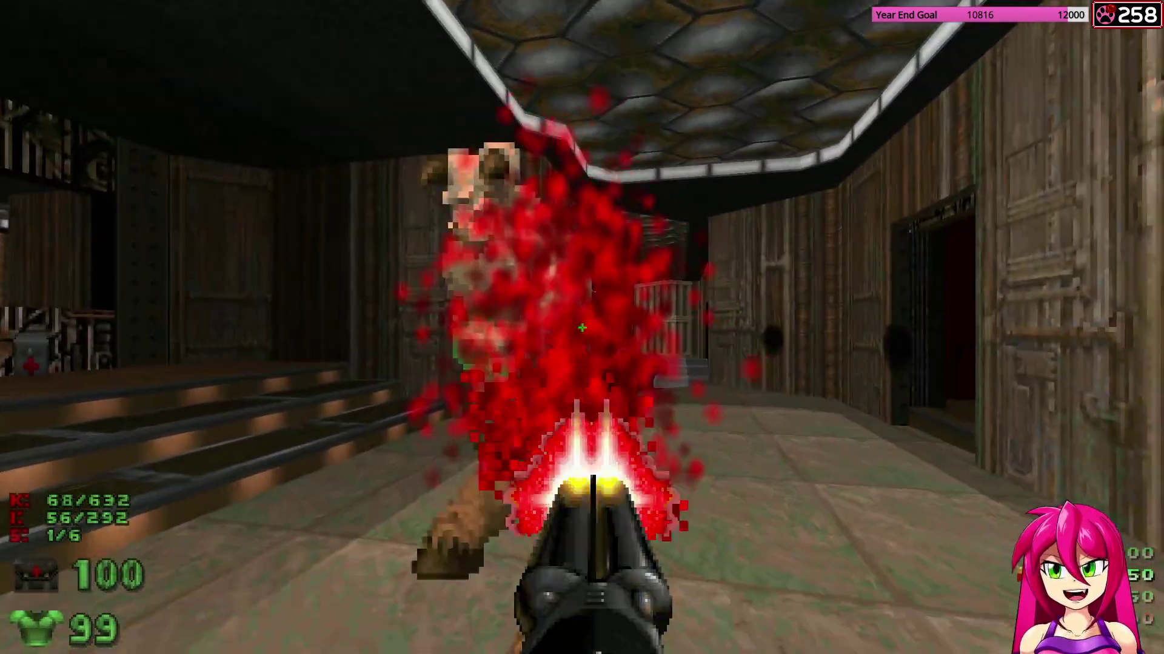
key(s)
key(d)
click(582, 327)
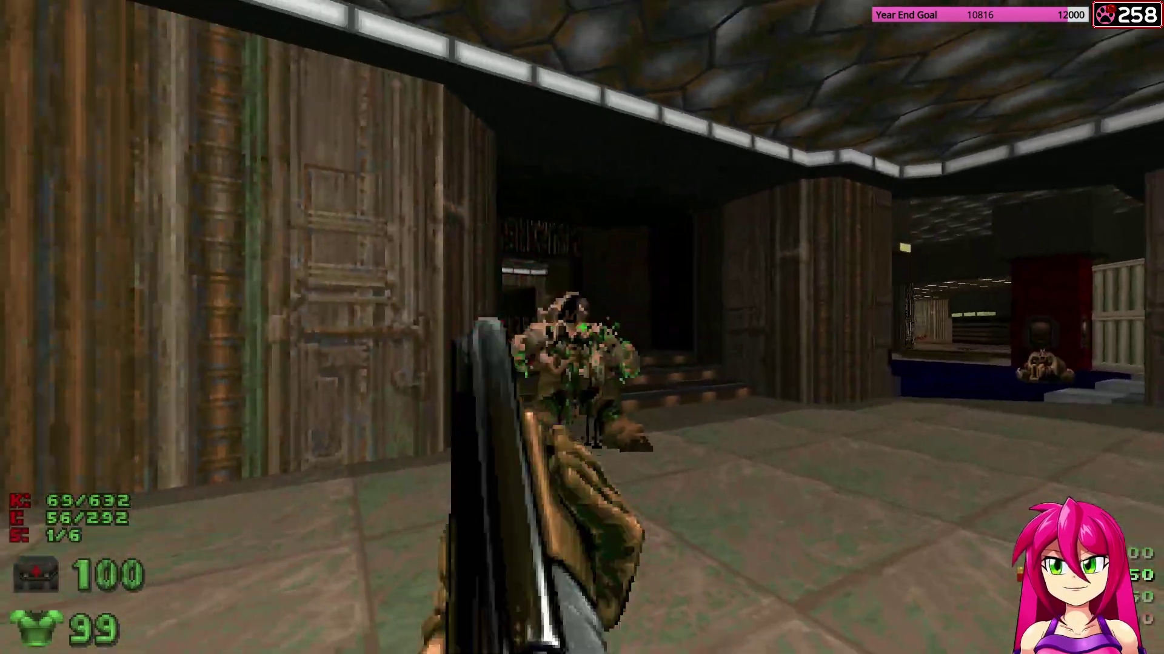
Kill the chaingunner in the doorway with the super shotgun and collect the shotgun shells and health bonuses.
key(3)
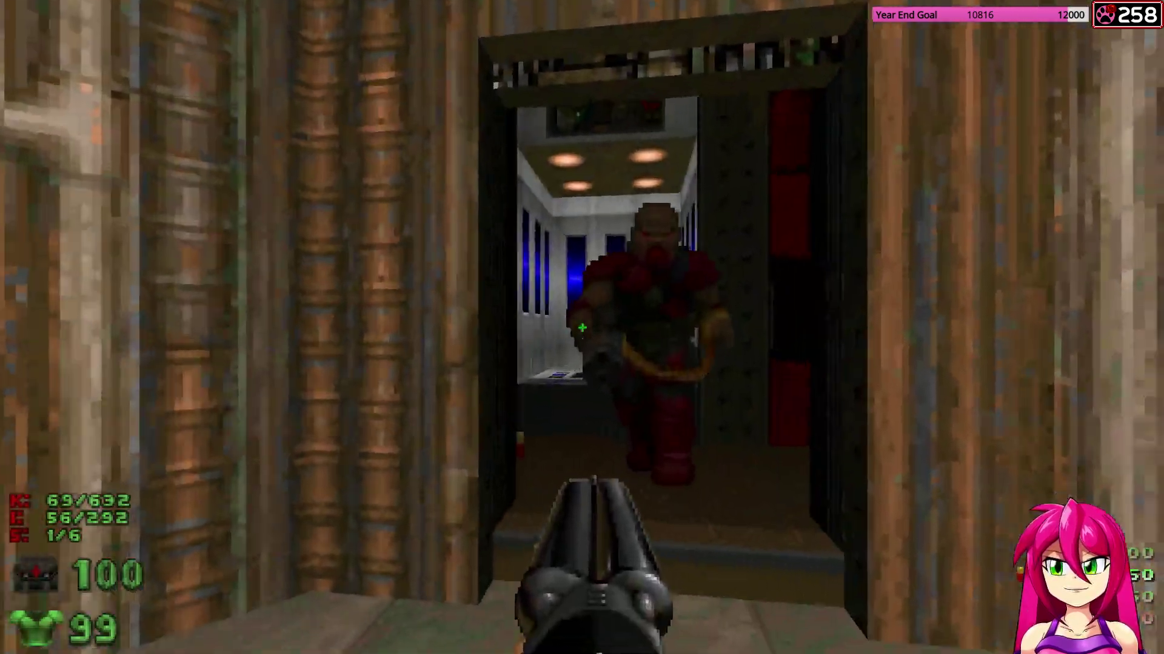
click(582, 328)
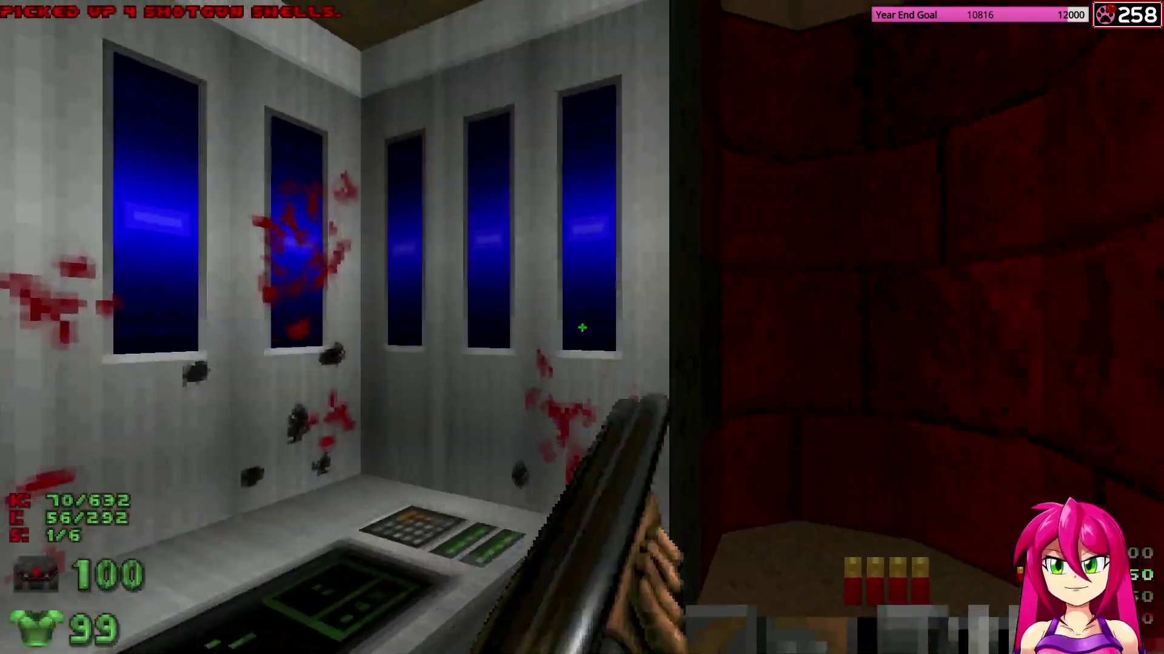
key(w)
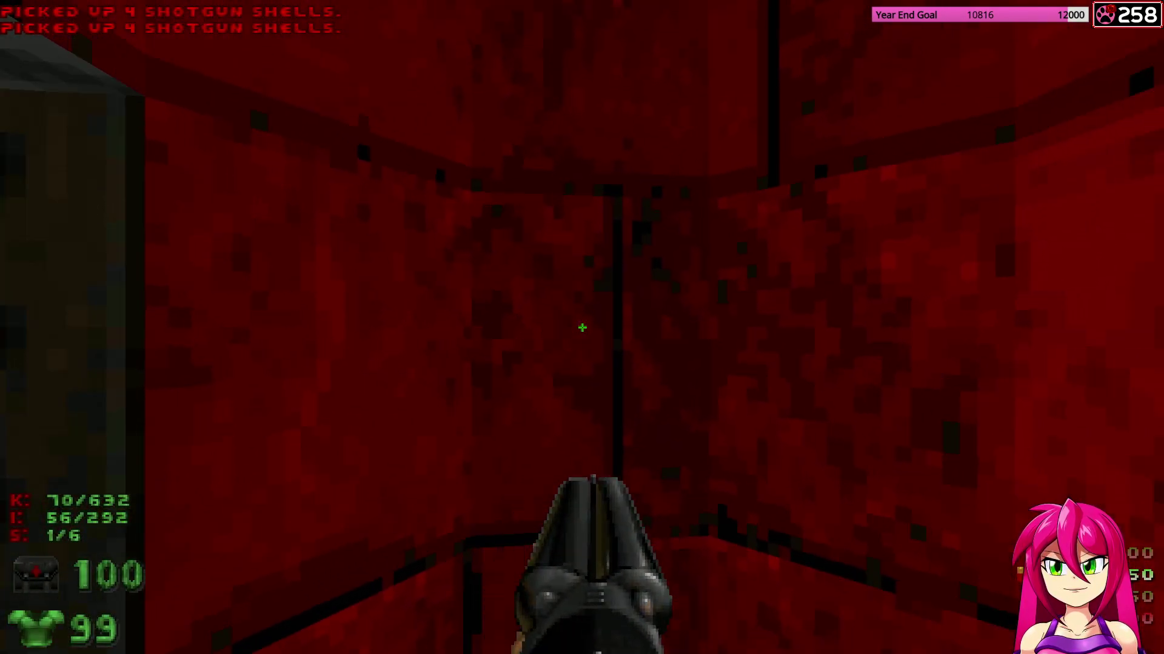
key(w)
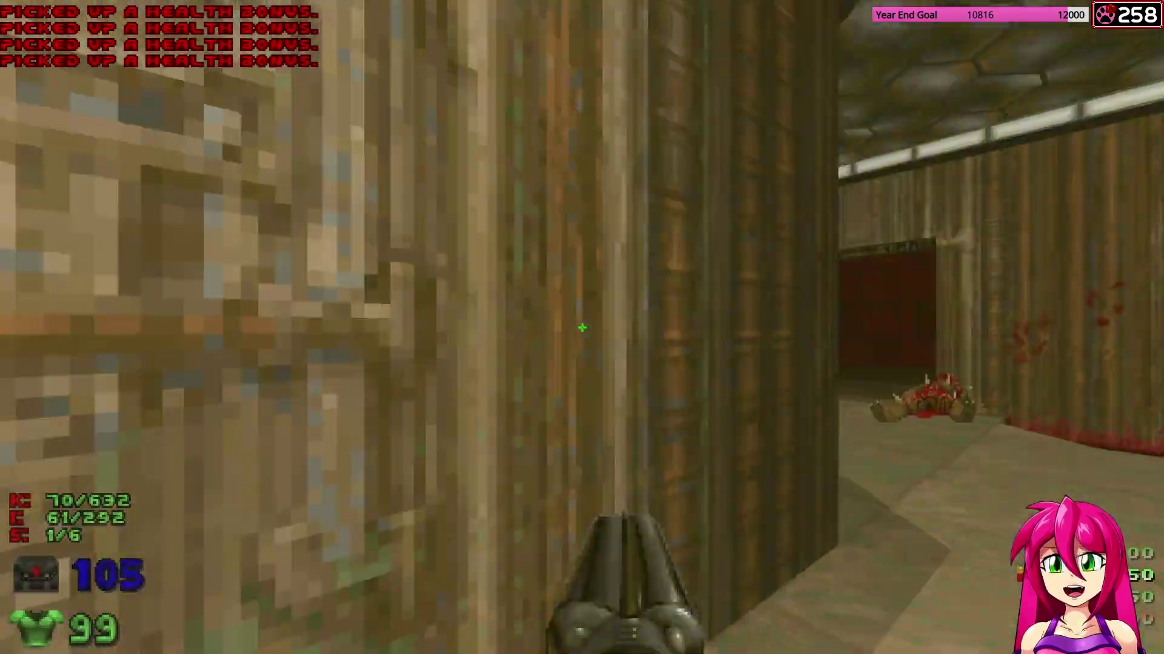
Pass the lit steps into the blue-pool hall and collect the boxes of rockets around the red skull pillars.
key(w)
key(w)
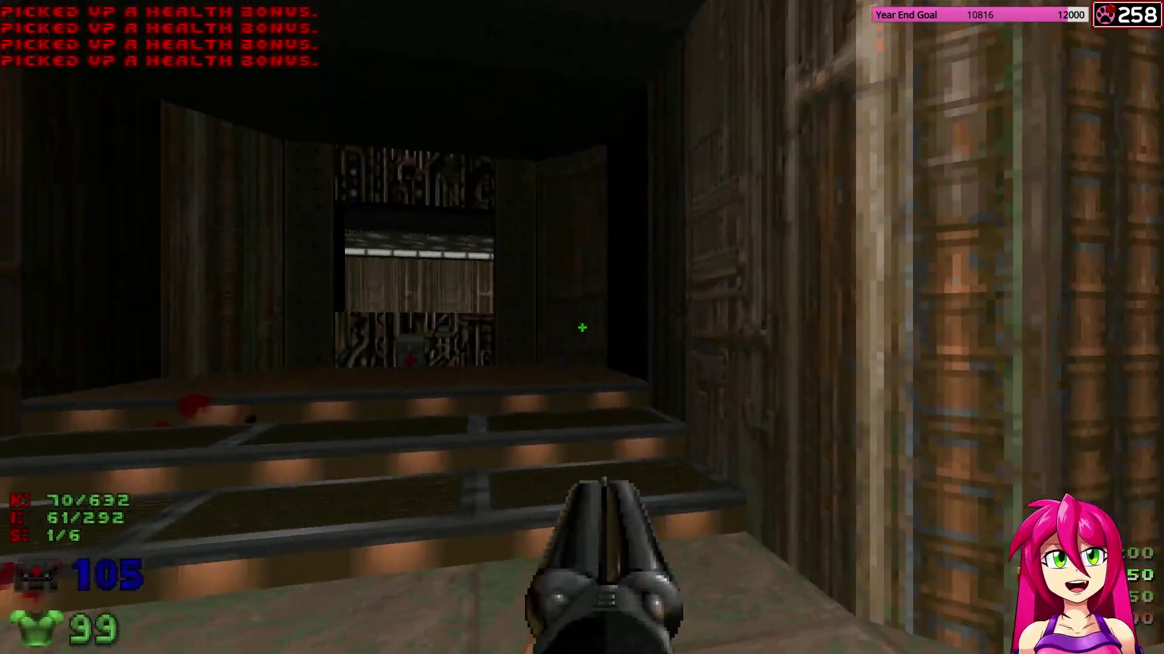
key(w)
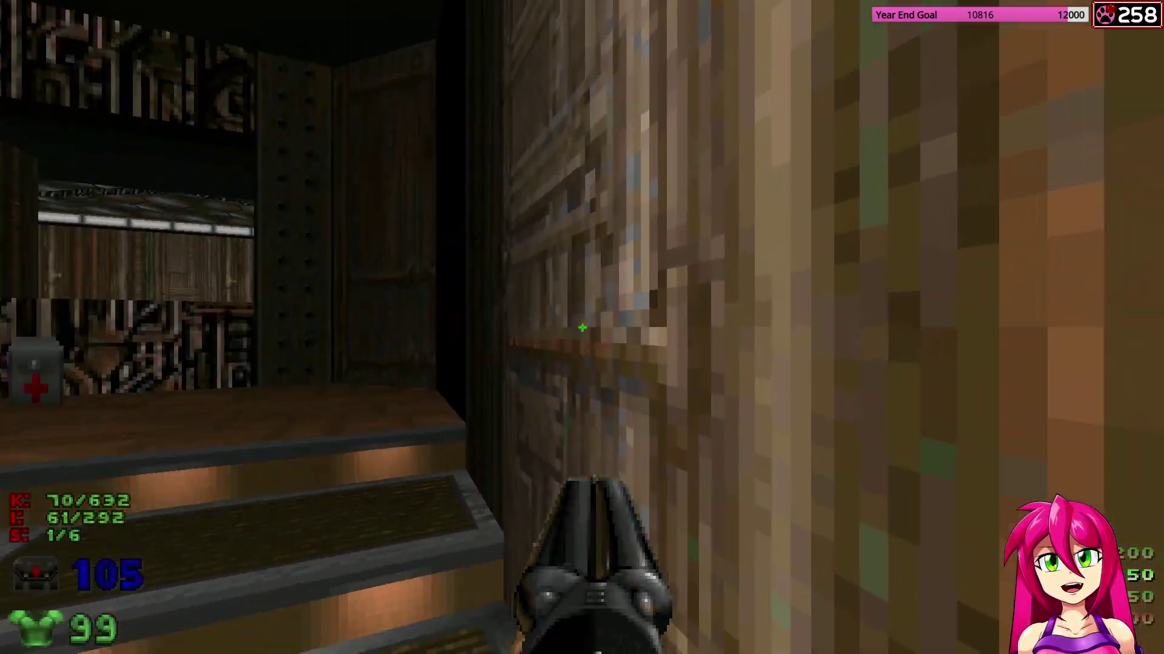
key(w)
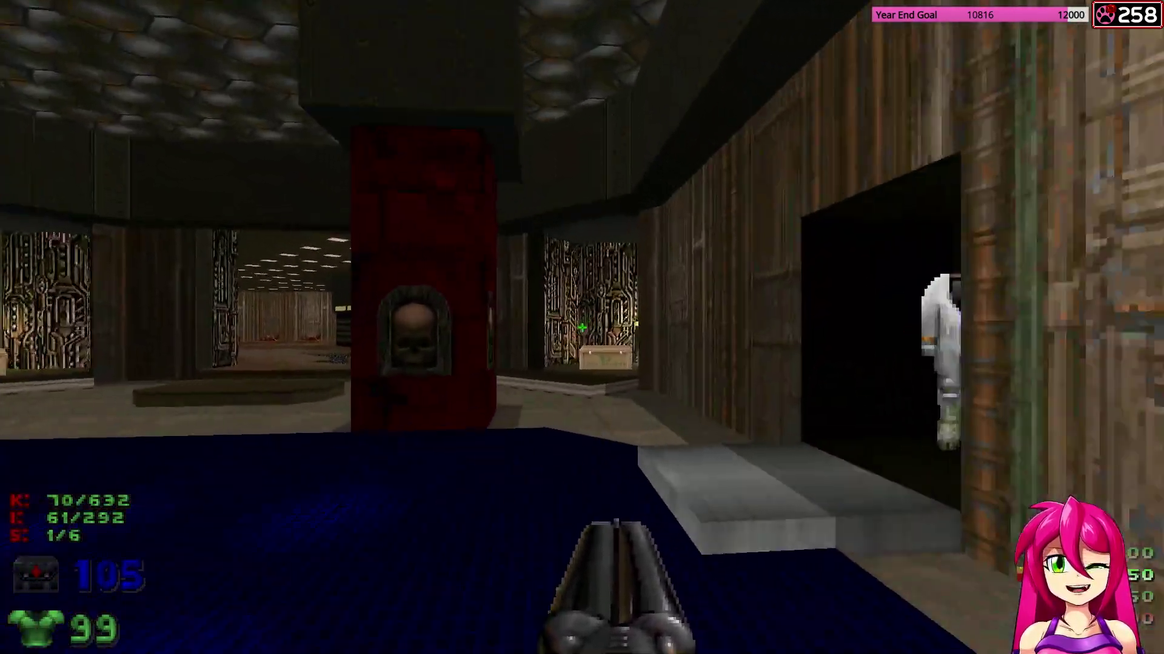
key(w)
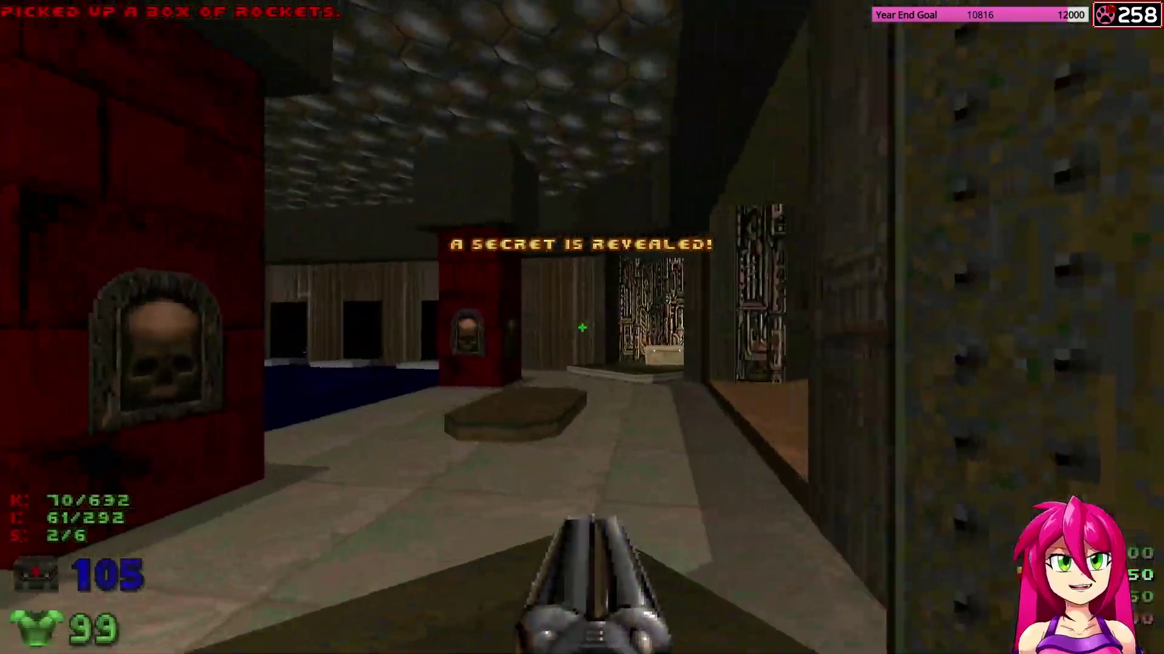
key(w)
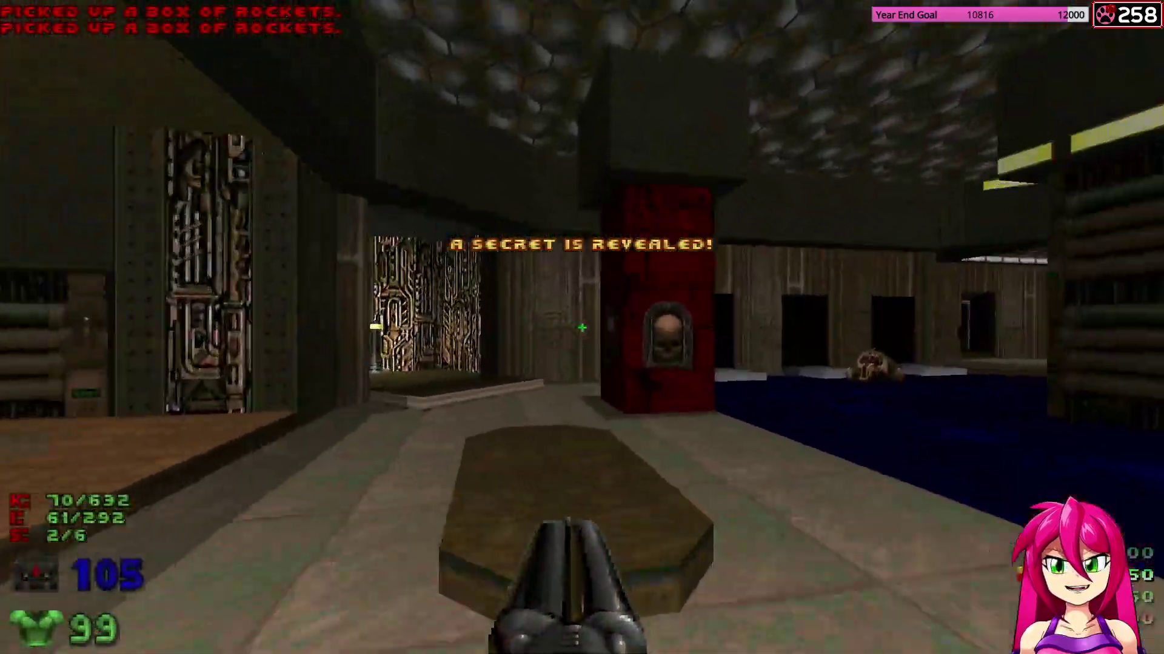
Pick up the radiation suit beside the blue pool and enter the dark slime area with the rocket launcher.
key(w)
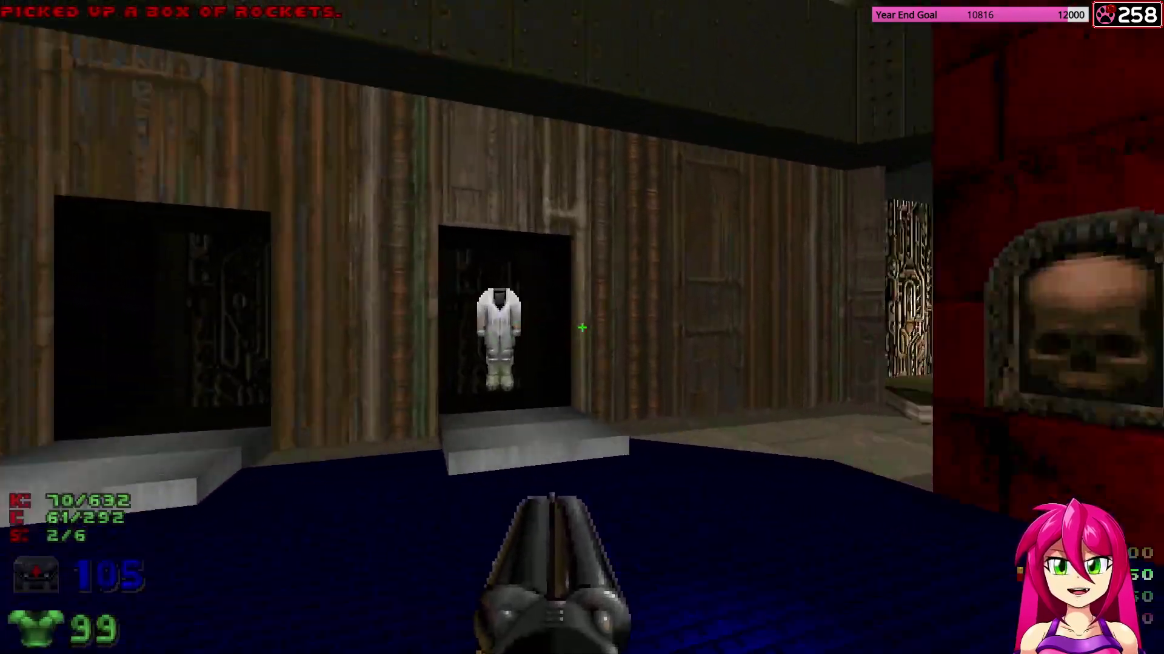
key(5)
key(w)
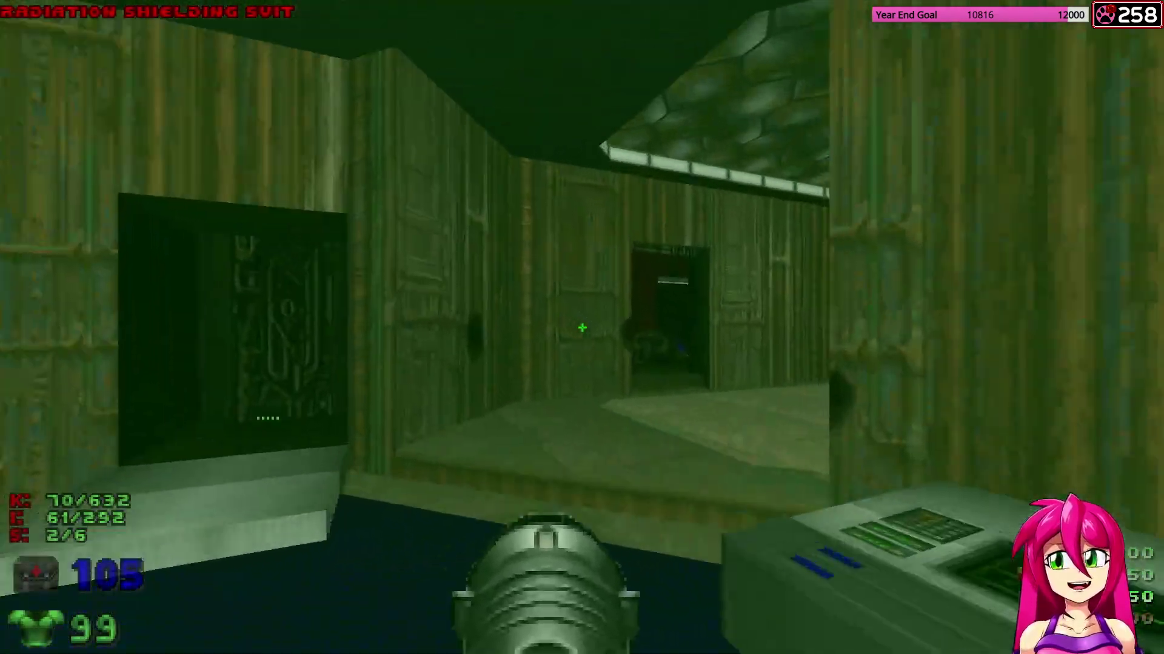
key(w)
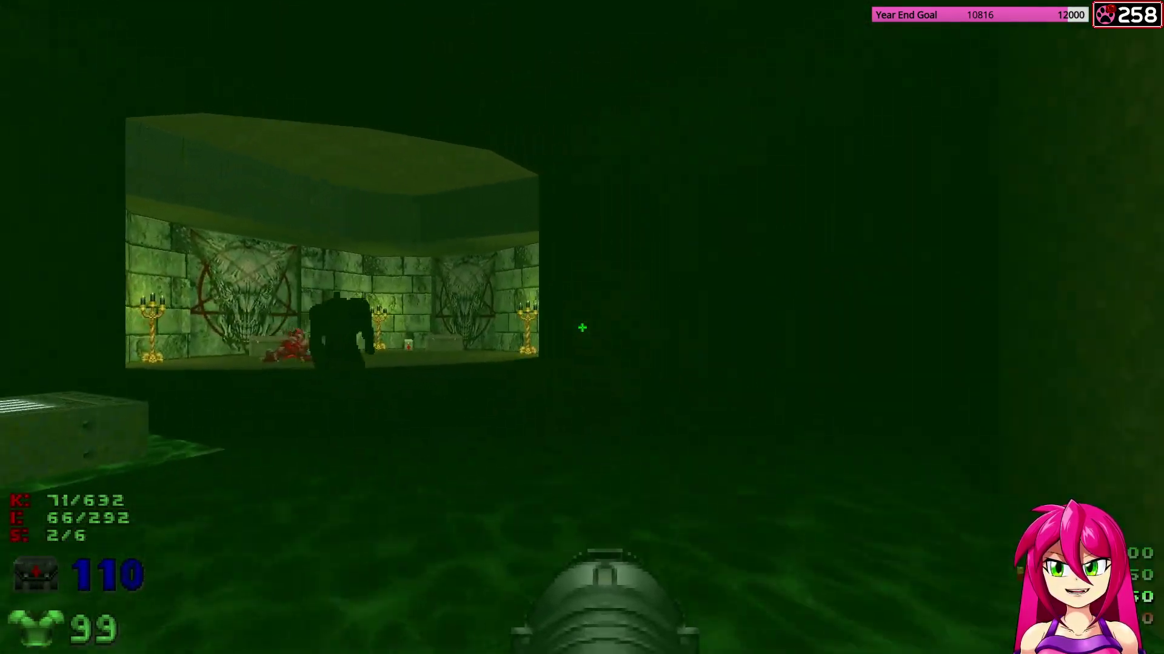
Kill the demons in the slime pool, attacking at close range with the fist.
key(s)
key(1)
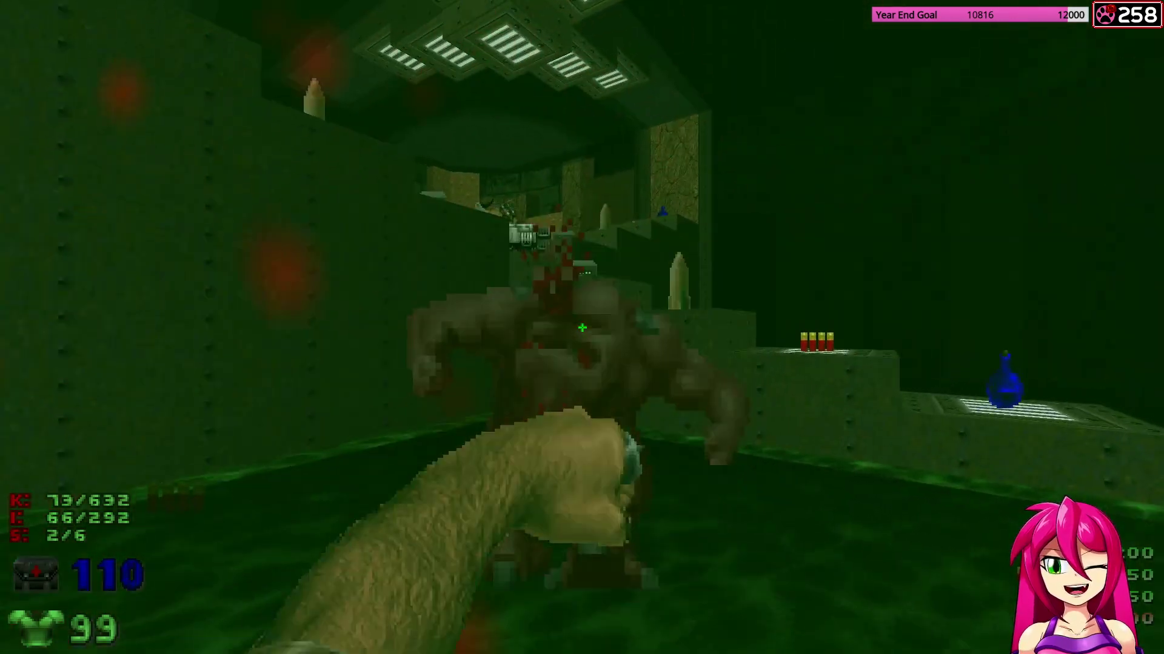
key(a)
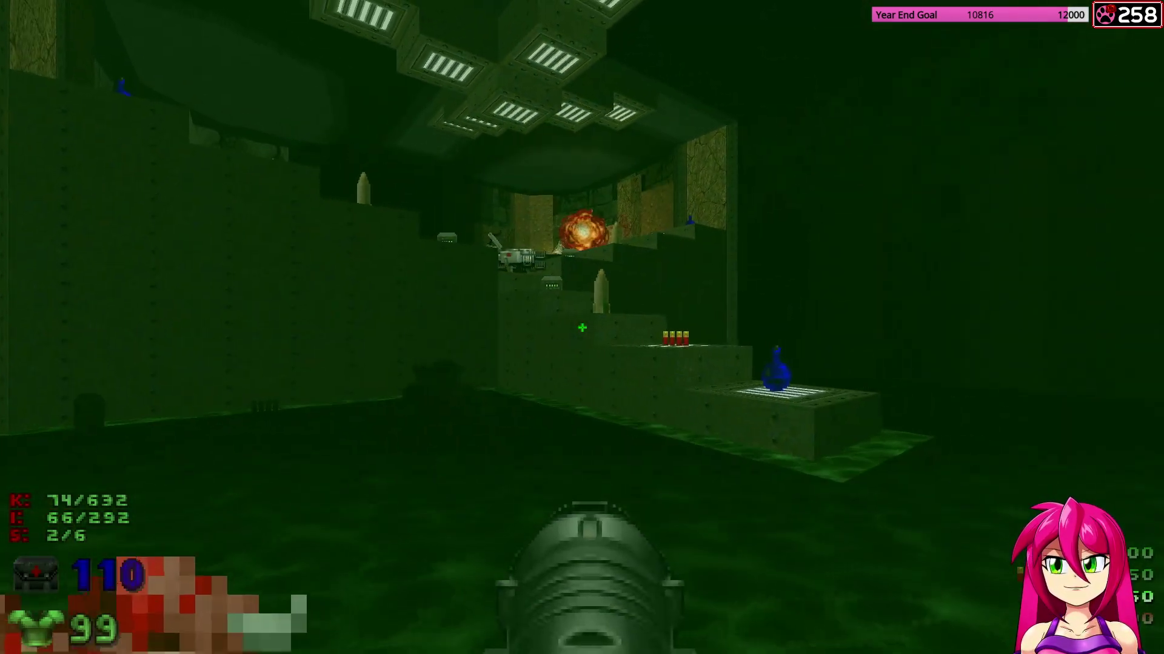
Collect the box of rockets in the candle-lit alcove and the ammo and health bonuses along the metal steps.
key(w)
key(3)
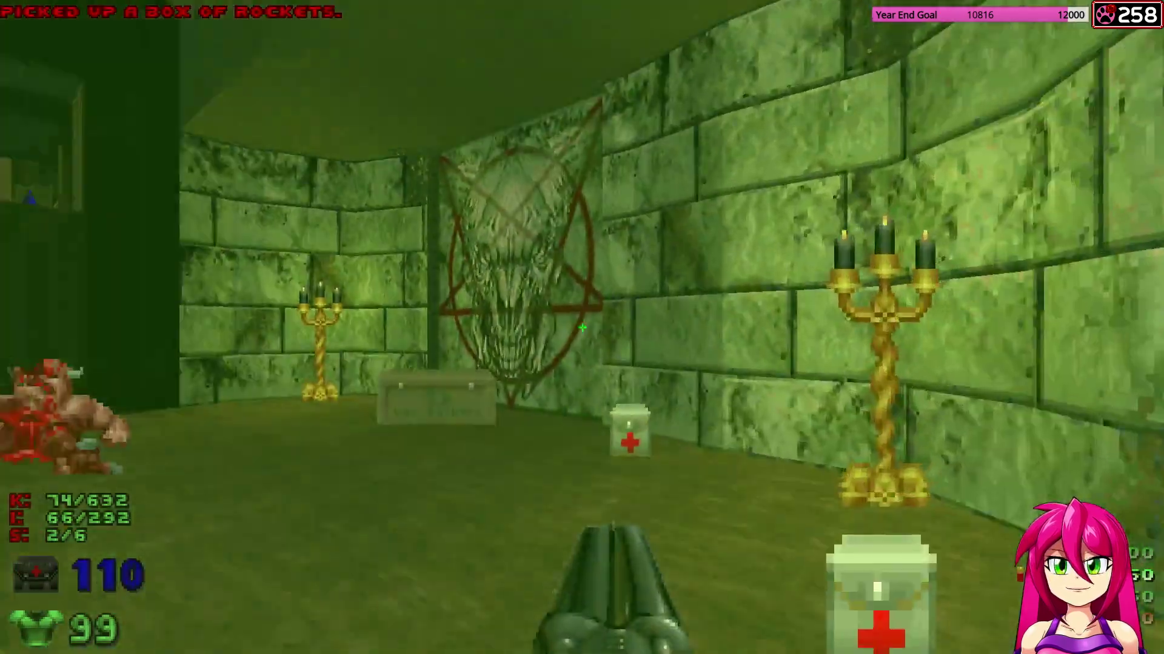
key(w)
key(w)
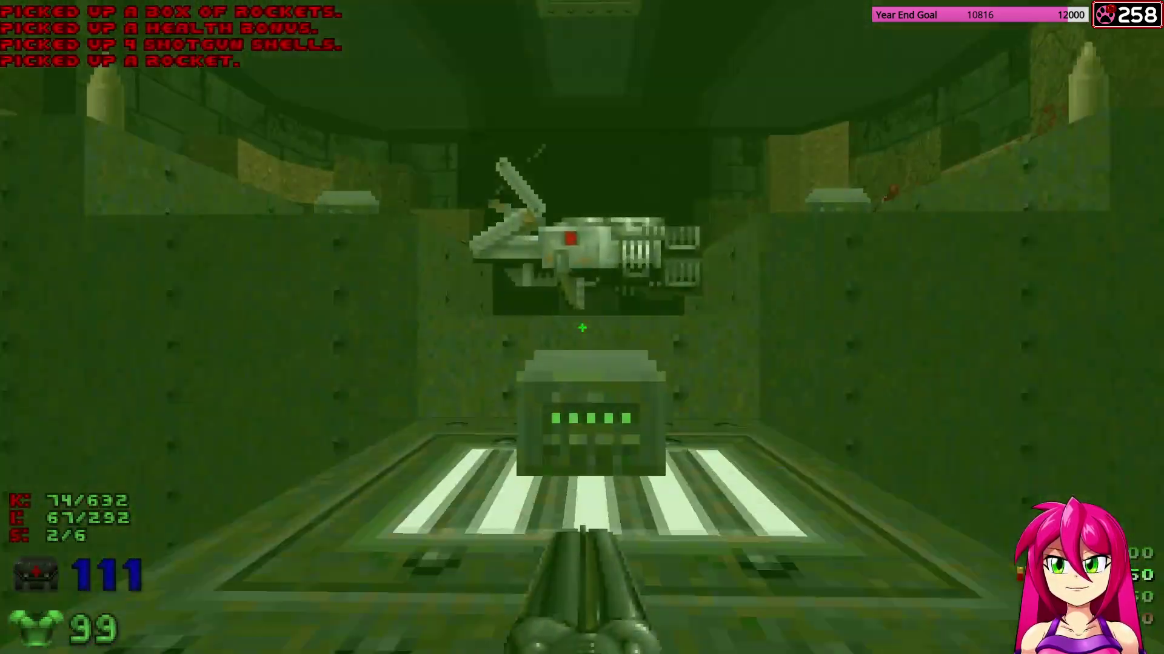
key(w)
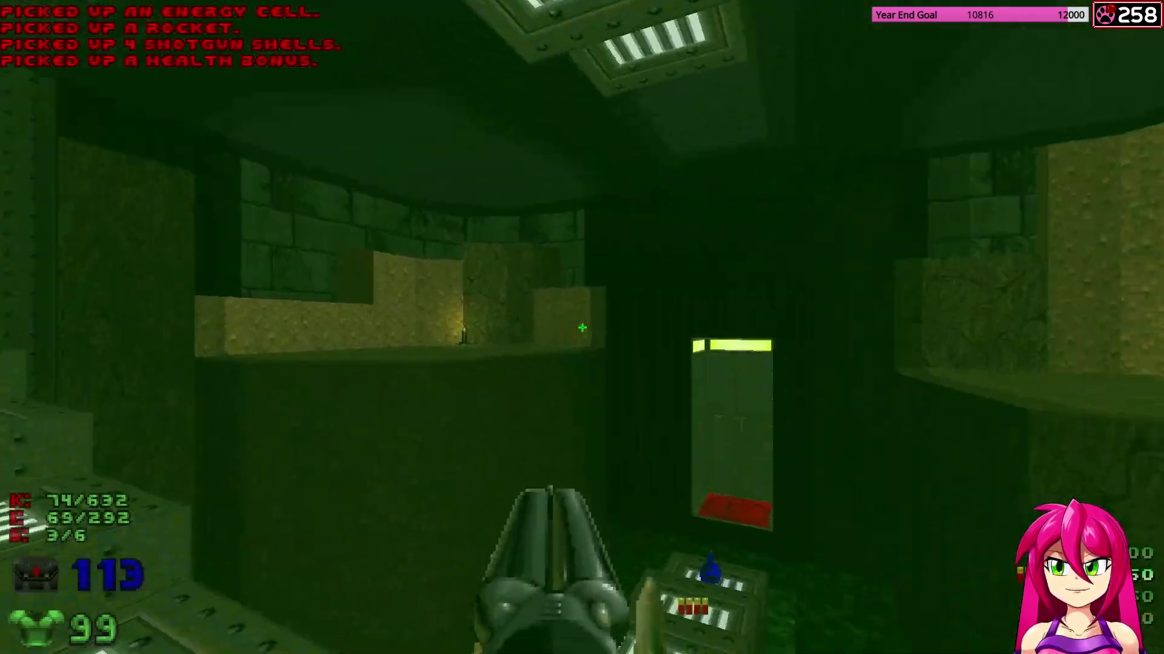
Cross the slime cavern and the dark stone hall to the concrete corridor.
key(w)
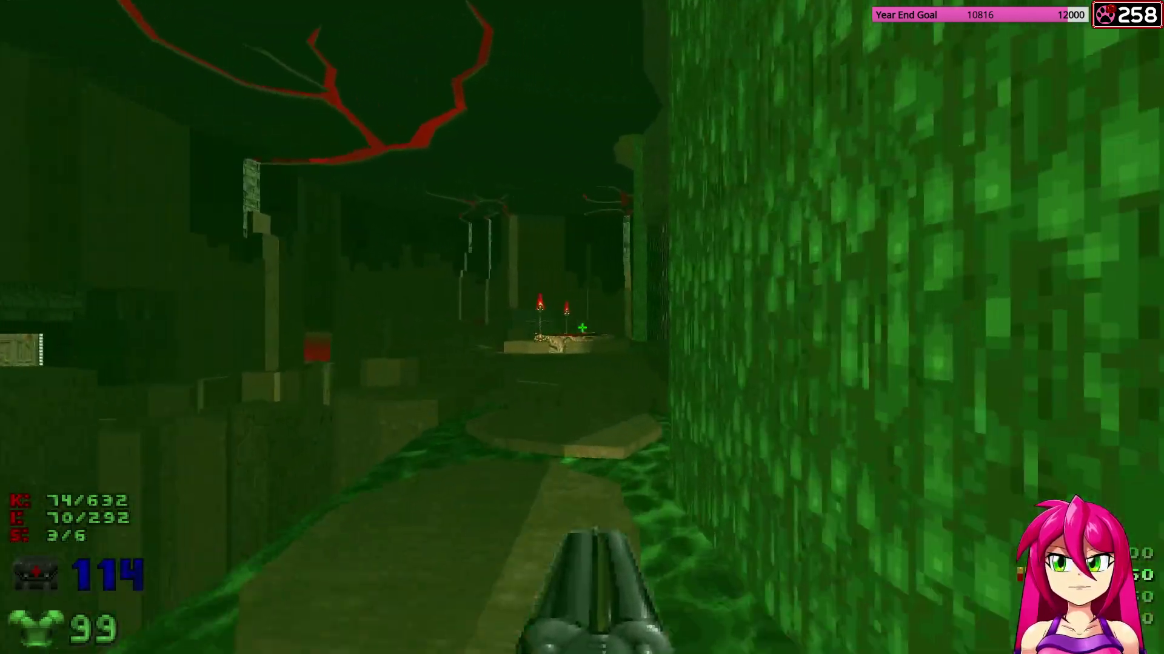
key(w)
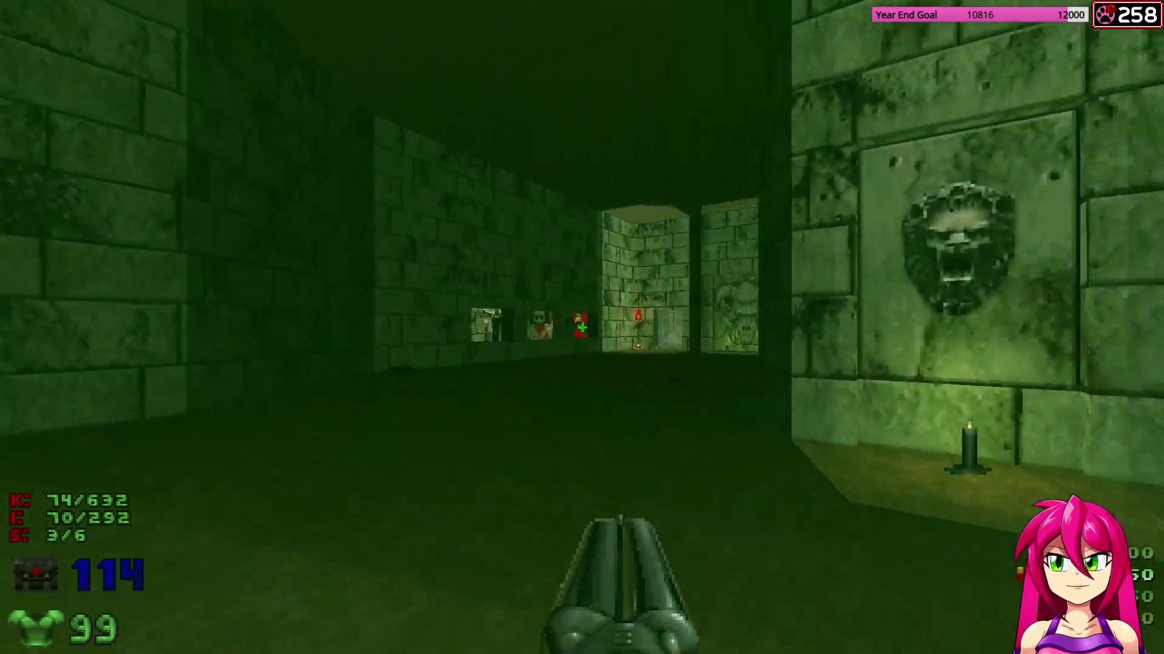
key(w)
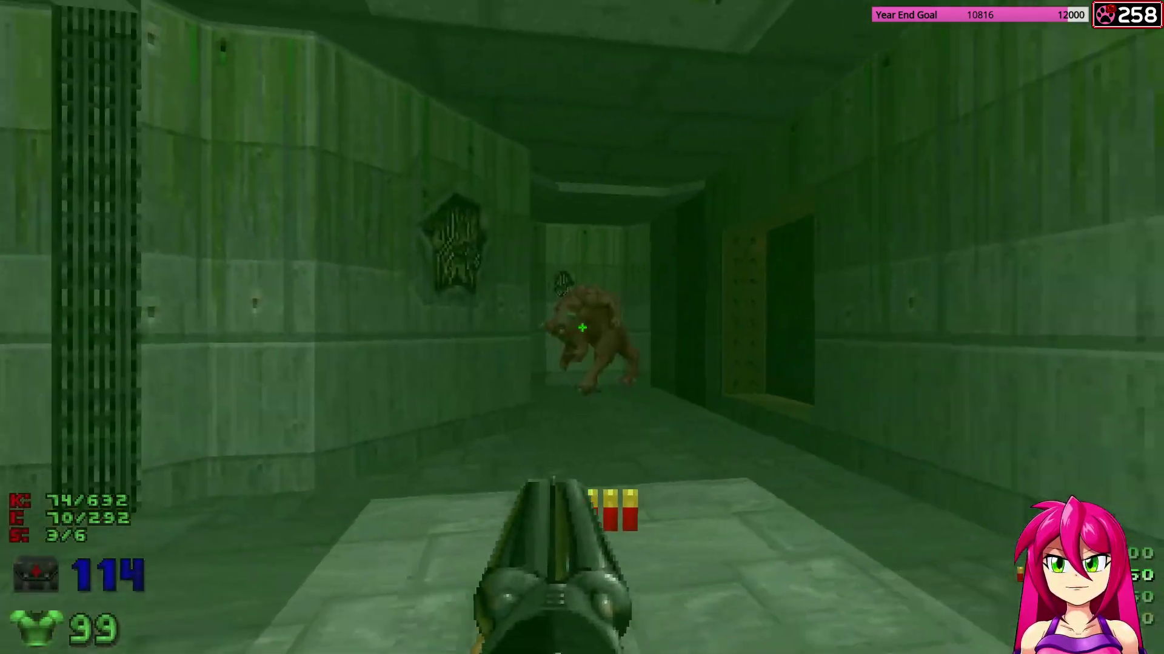
Kill the two pinky demons in the concrete corridor and pick up the shotgun shells.
key(w)
click(582, 328)
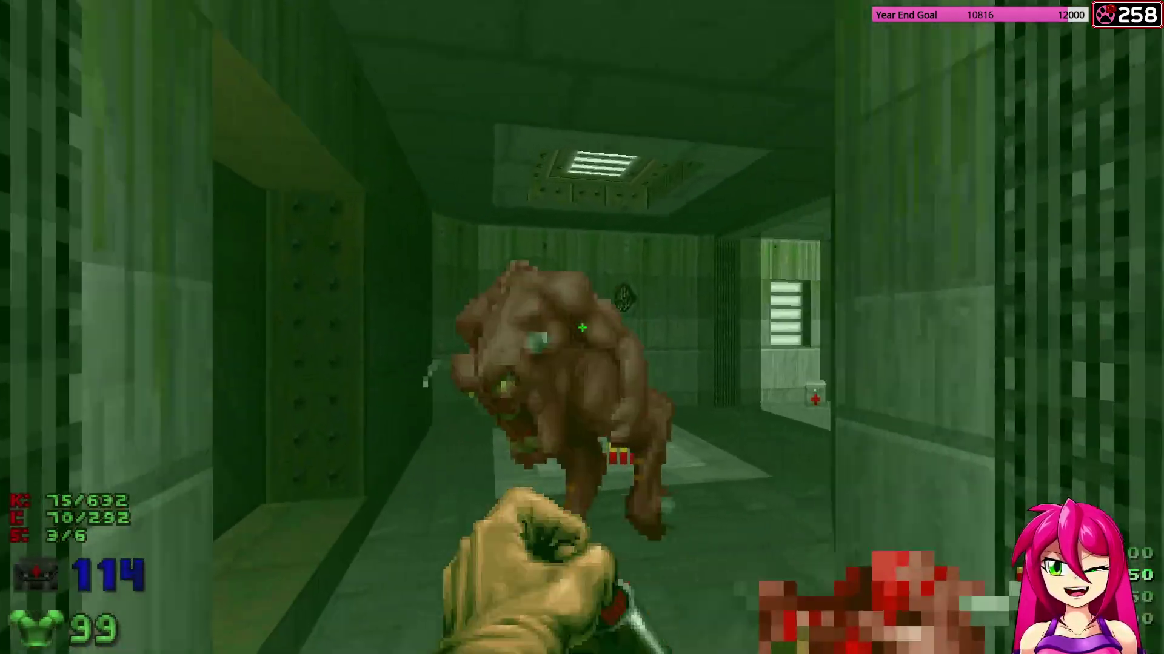
click(582, 328)
key(w)
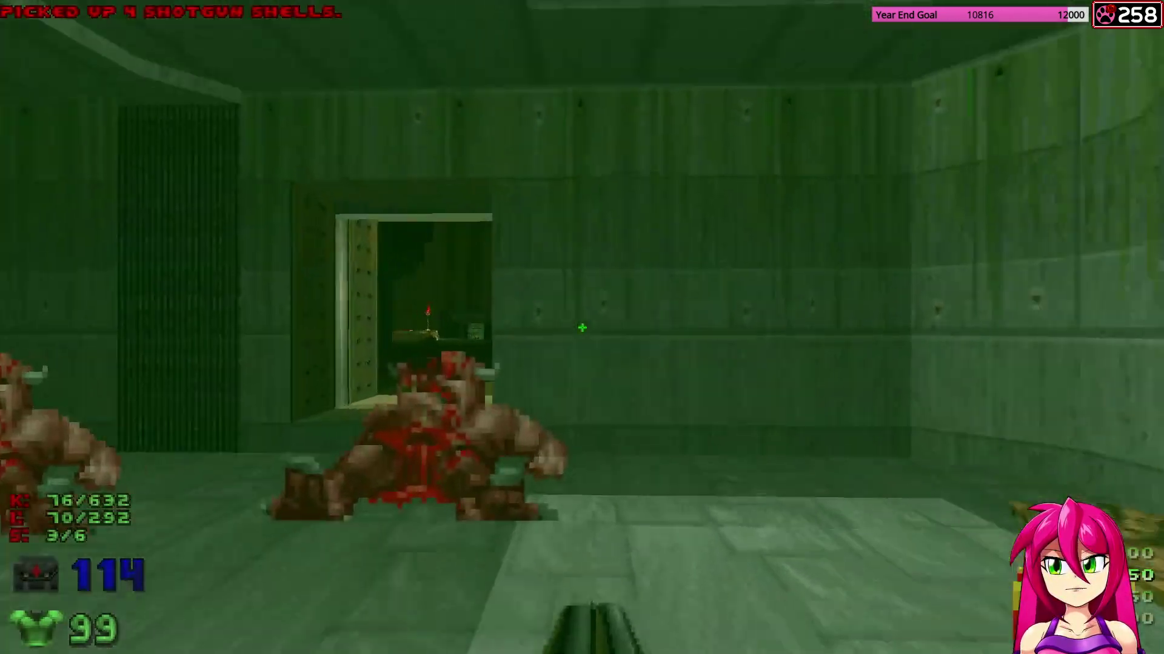
Attack the chaingunners in the stone alcove with the rocket launcher and pick up the rockets nearby.
key(w)
key(5)
click(582, 327)
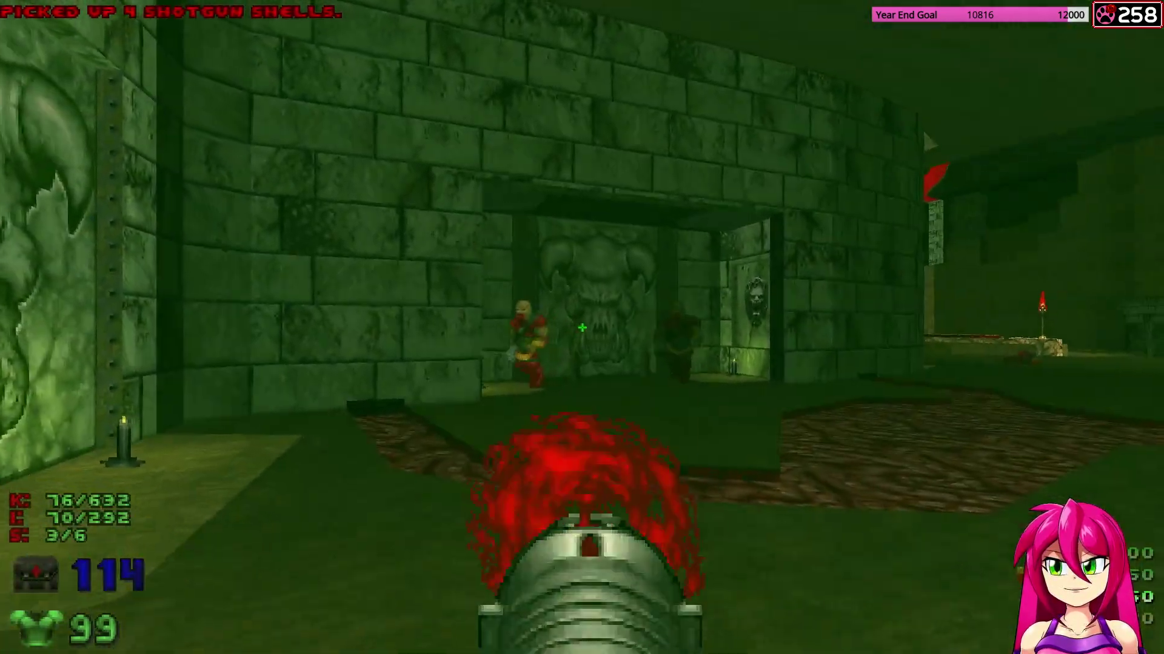
key(w)
key(w)
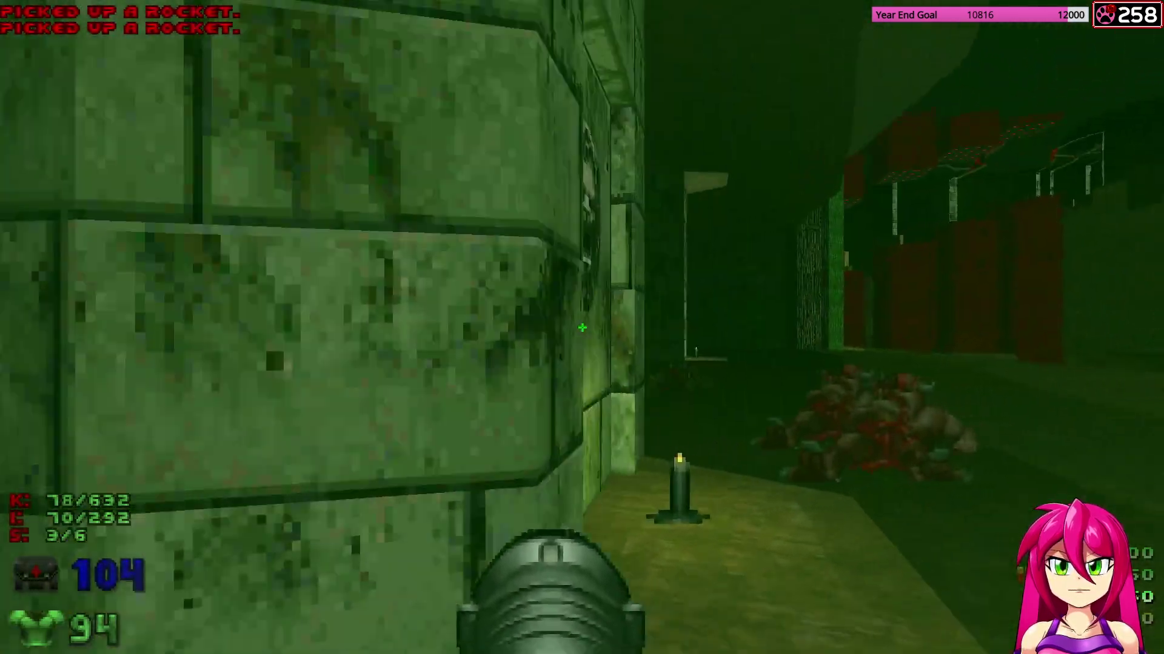
Kill the demons in the stone hall's far doorway, between the candle-lit face reliefs, with rockets.
key(Right)
key(ctrl)
key(w)
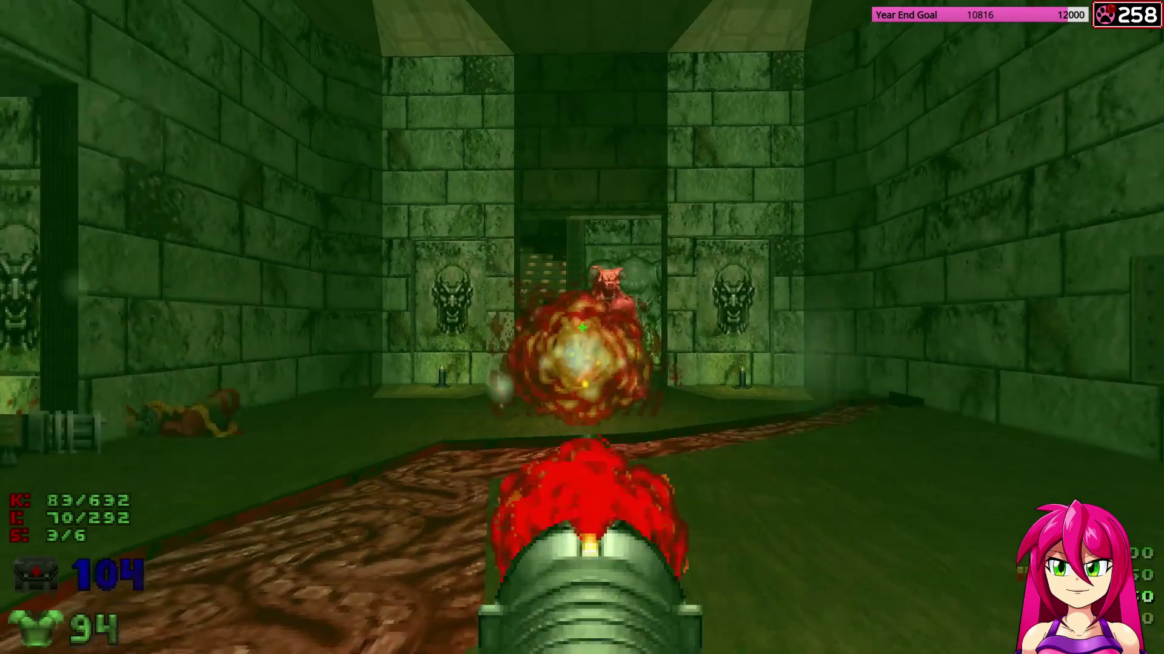
key(Right)
key(s)
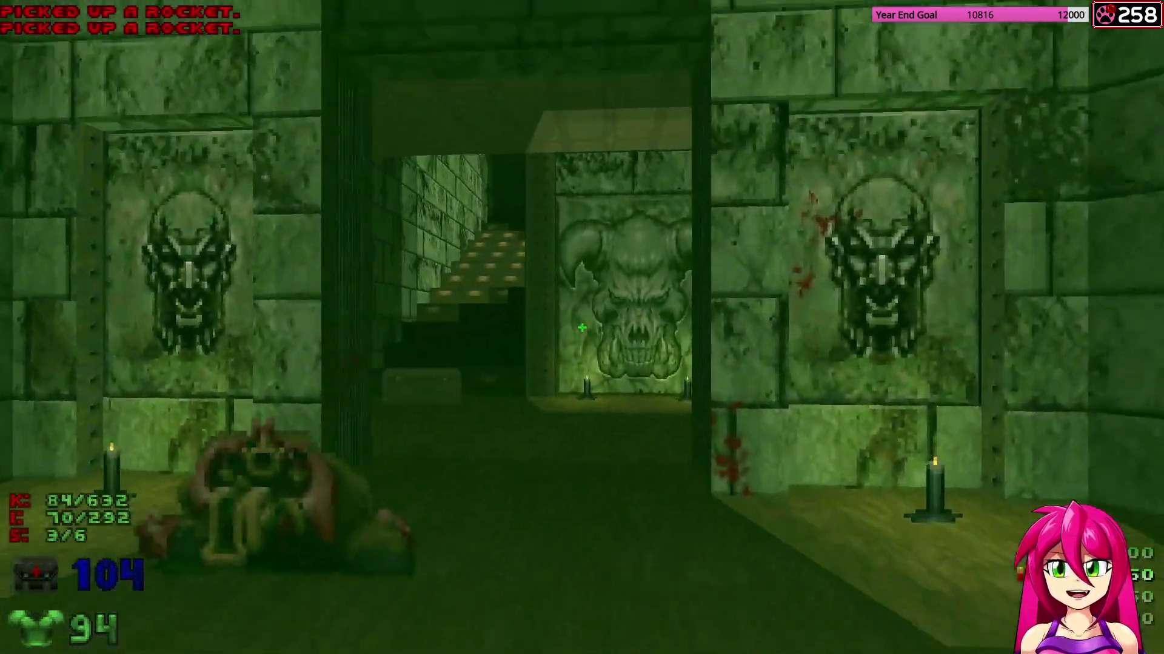
Collect the box of rockets beyond the doorway and climb the lit staircase with the rocket launcher ready.
key(w)
key(Right)
key(Left)
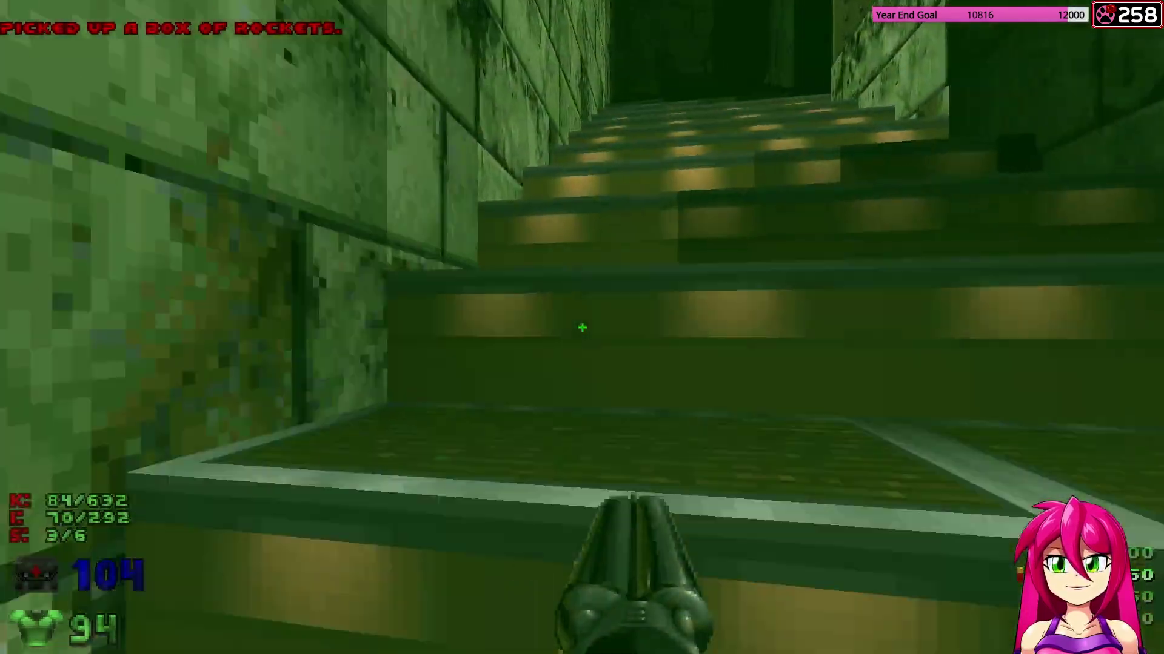
key(5)
key(w)
key(Right)
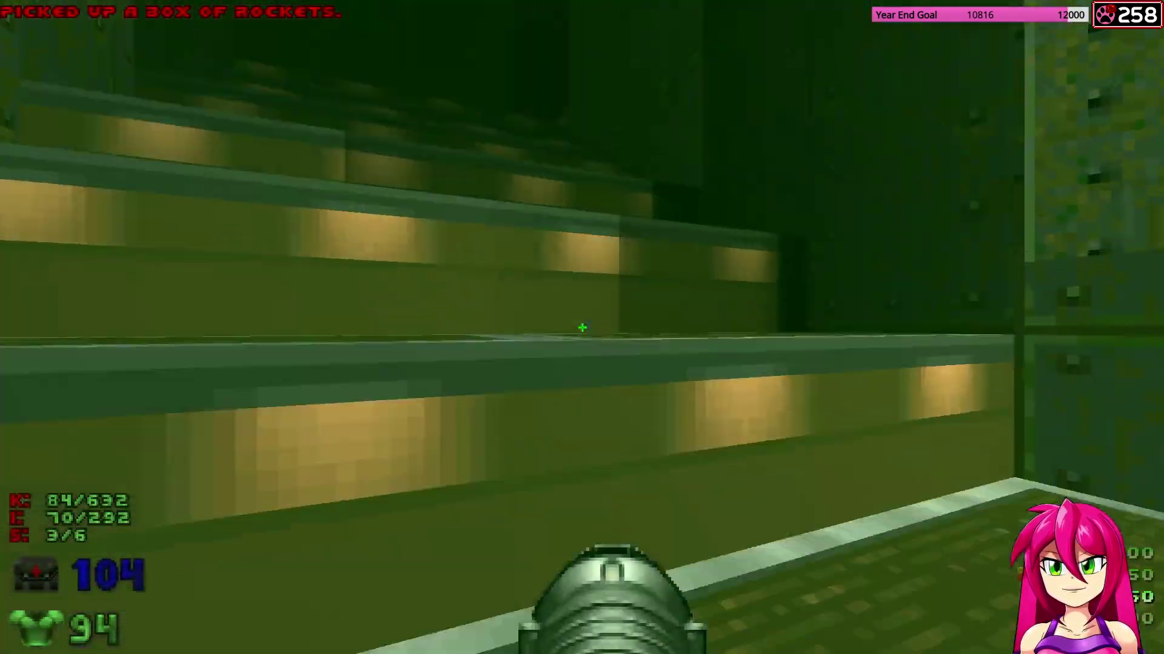
key(Right)
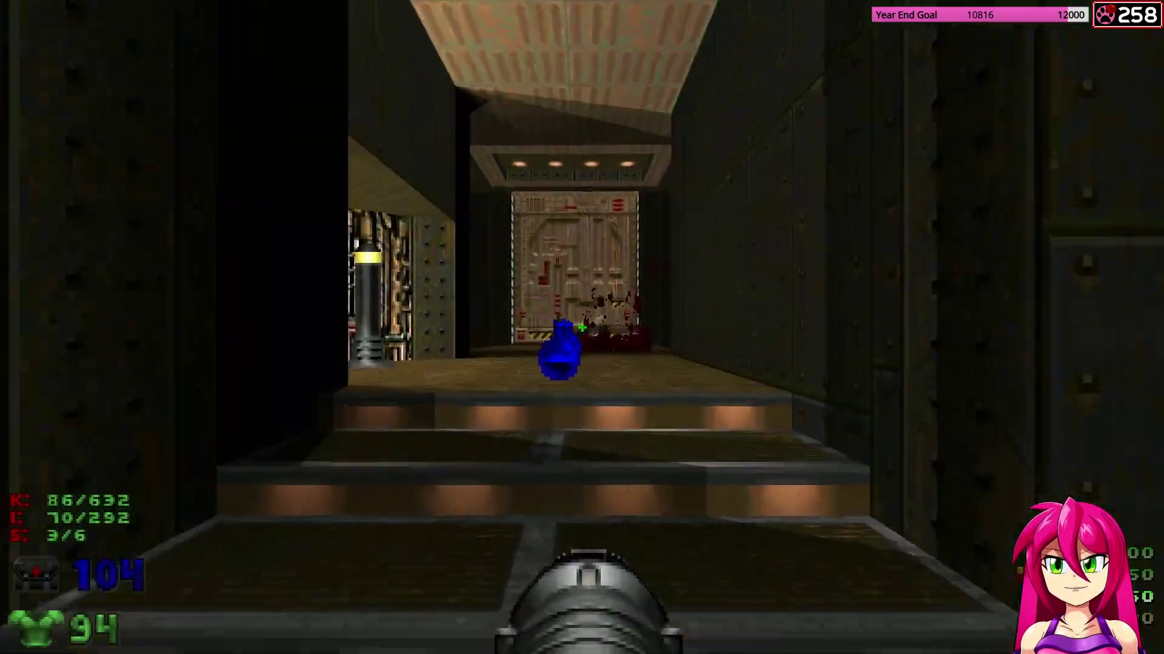
Collect the health bonuses above the stairs and approach the large metal door.
key(w)
key(Right)
key(Left)
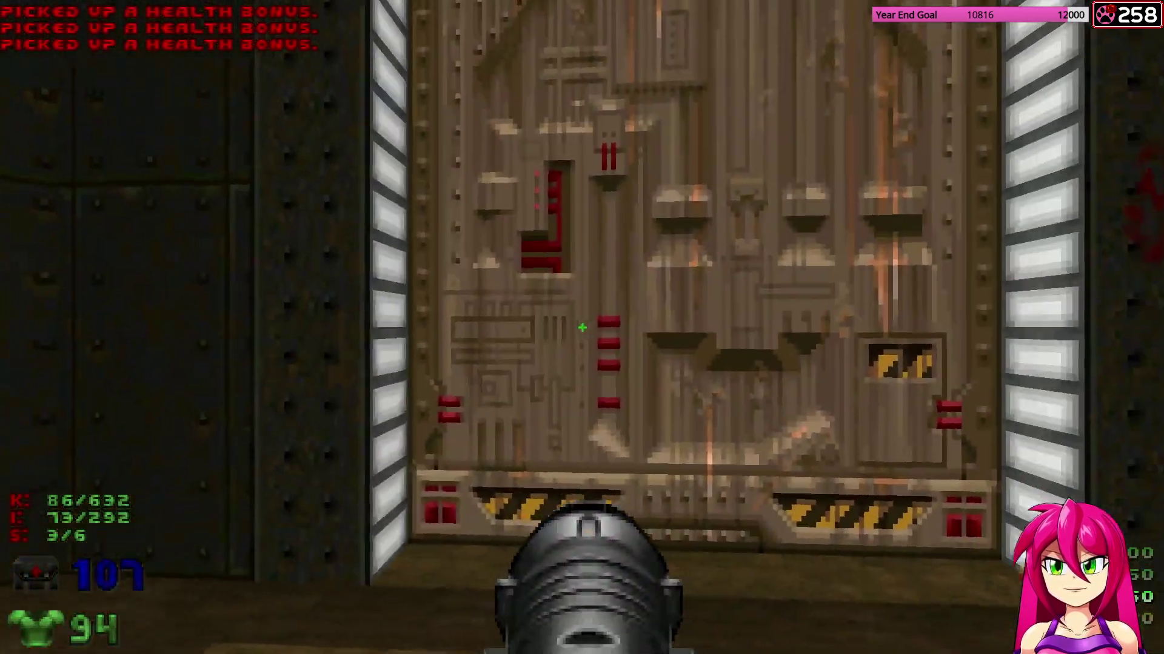
key(Right)
Save the game in the "001: Map Testing" slot.
key(F2)
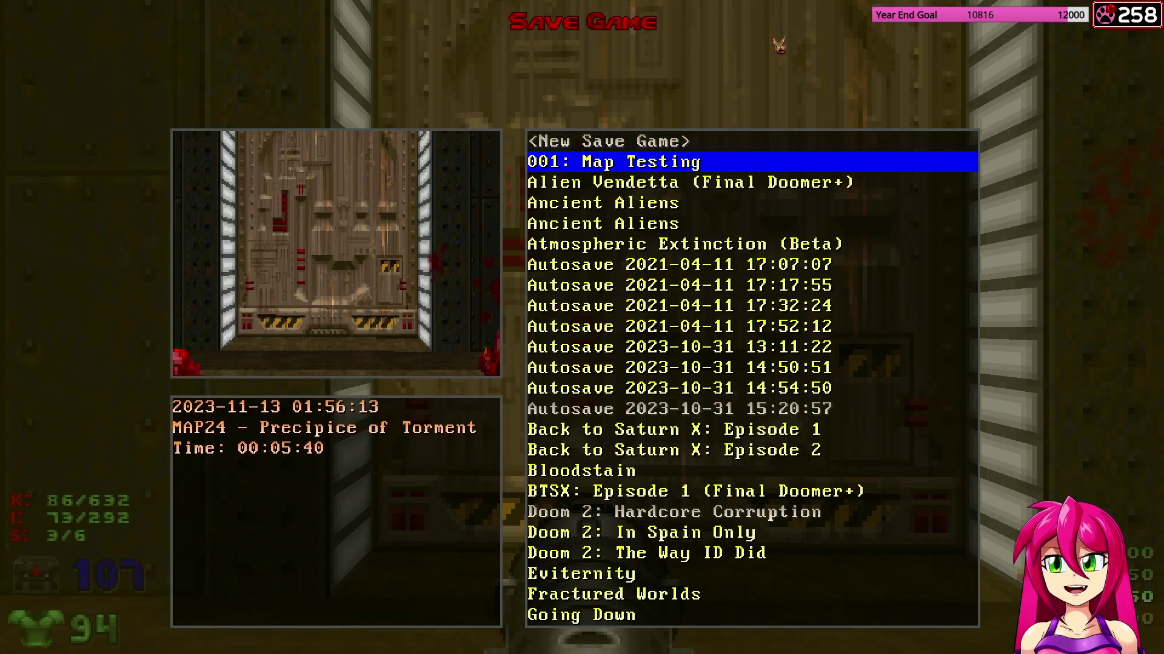
key(Return)
key(Return)
Open the large metal door and collect the box of rockets, the loose rocket and the megaarmor beyond it.
key(w)
key(e)
key(s)
key(w)
key(w)
key(Left)
key(w)
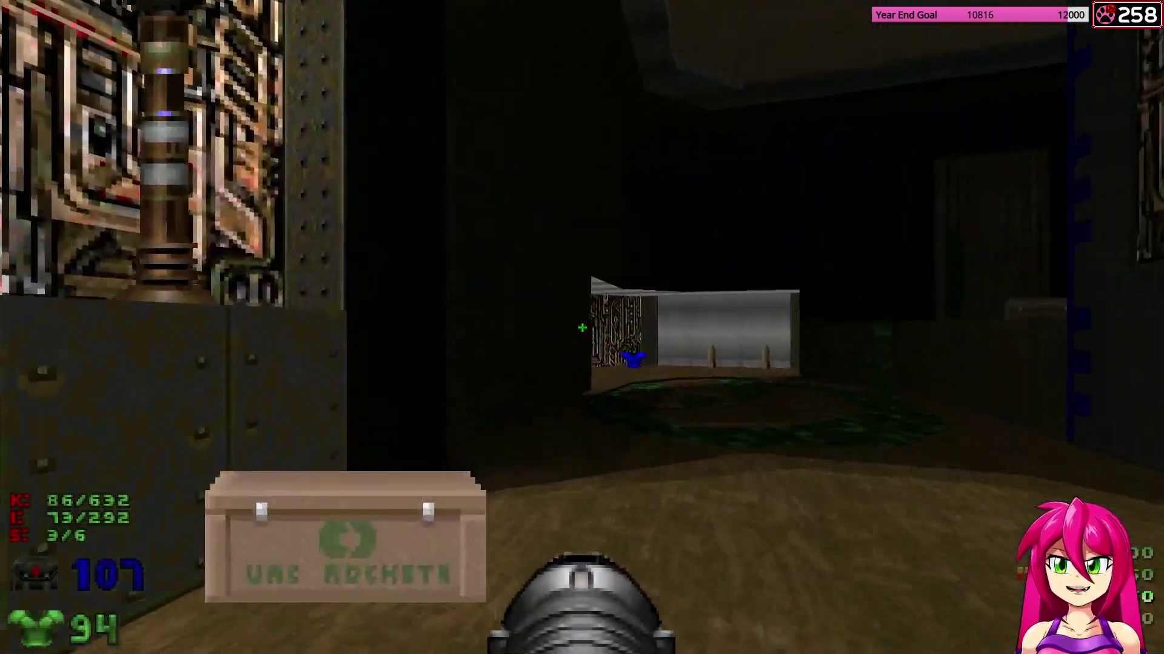
key(w)
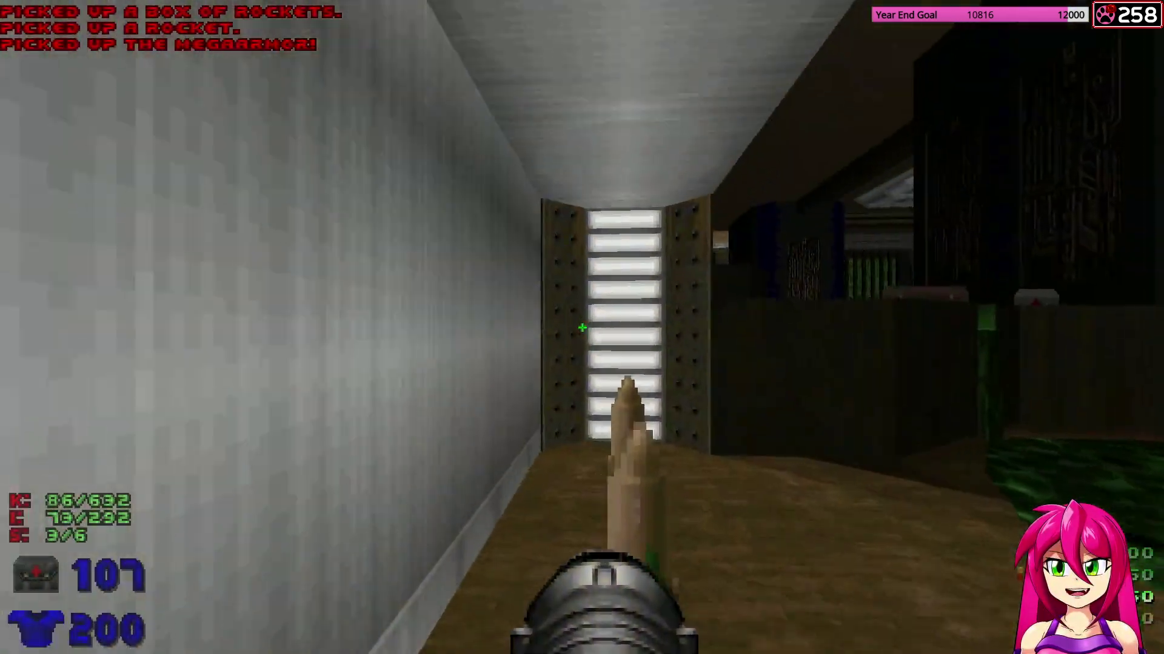
Enter the large UAC hall, rocket the first pink demons beside the pillar and collect the loose rockets along the steps.
key(Left)
key(w)
key(Left)
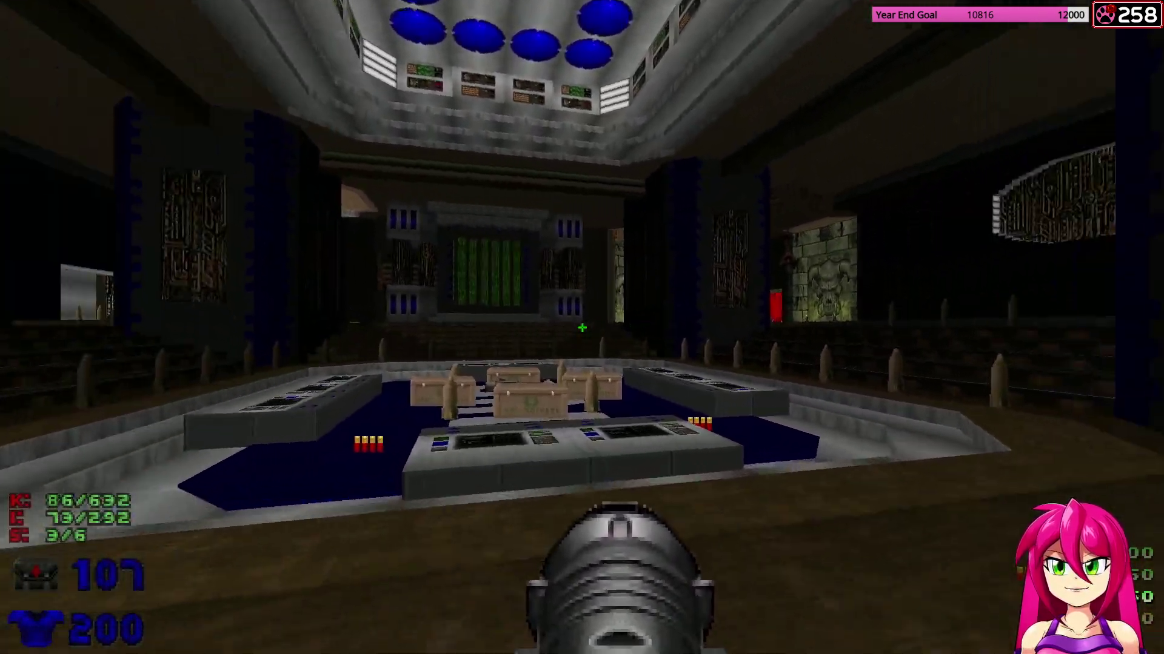
key(w)
click(581, 328)
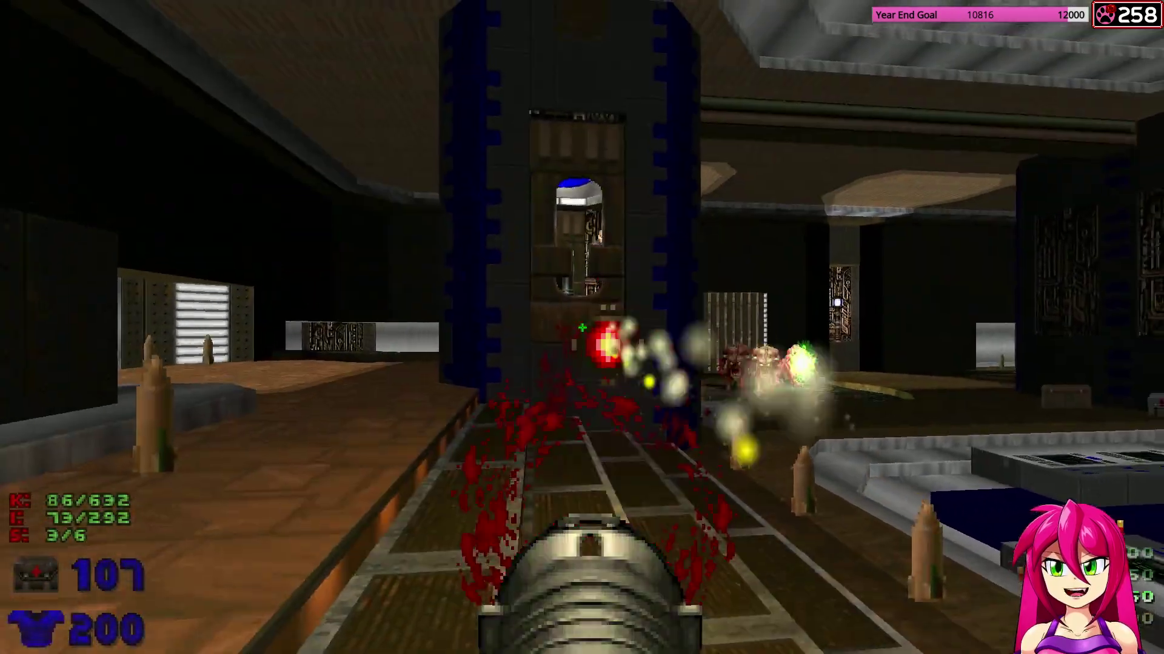
key(d)
click(581, 328)
key(a)
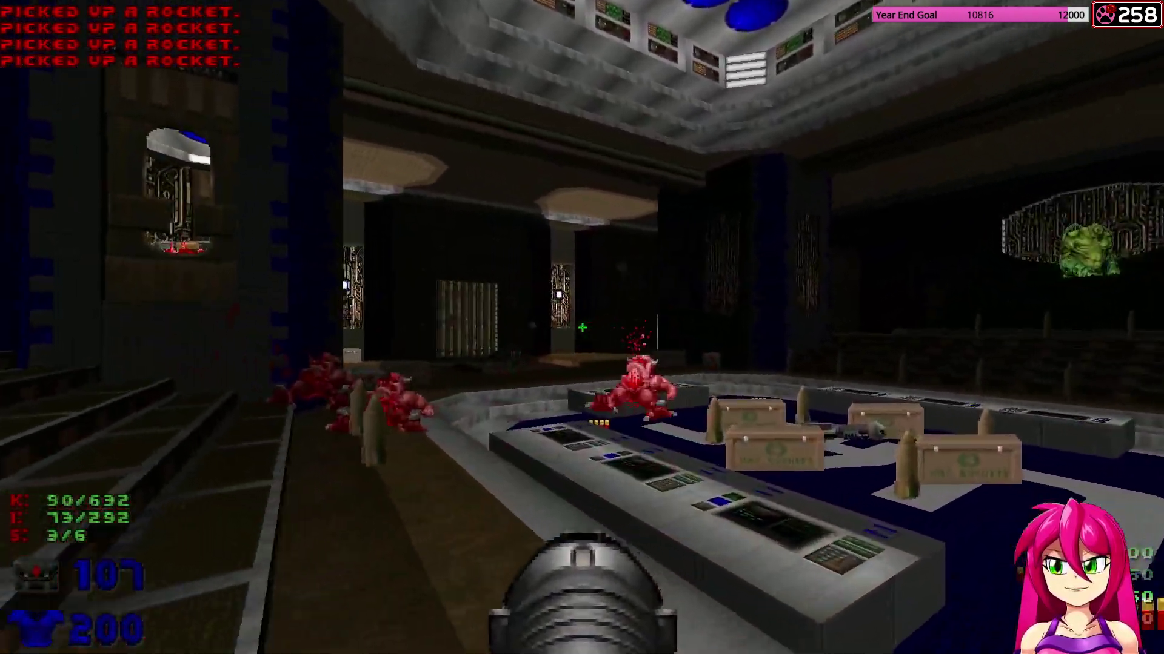
Rocket the pink demons around the central consoles while circling, and collect a box of rockets and more loose rockets.
click(582, 328)
key(a)
click(582, 328)
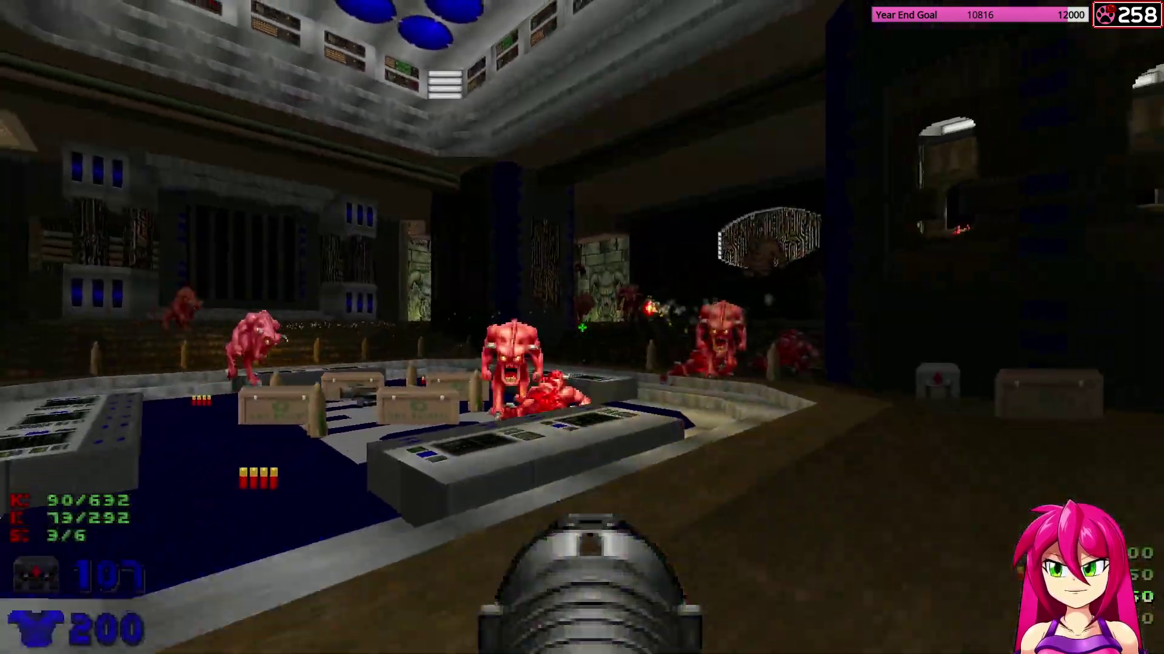
key(ctrl)
key(Right)
key(w)
key(a)
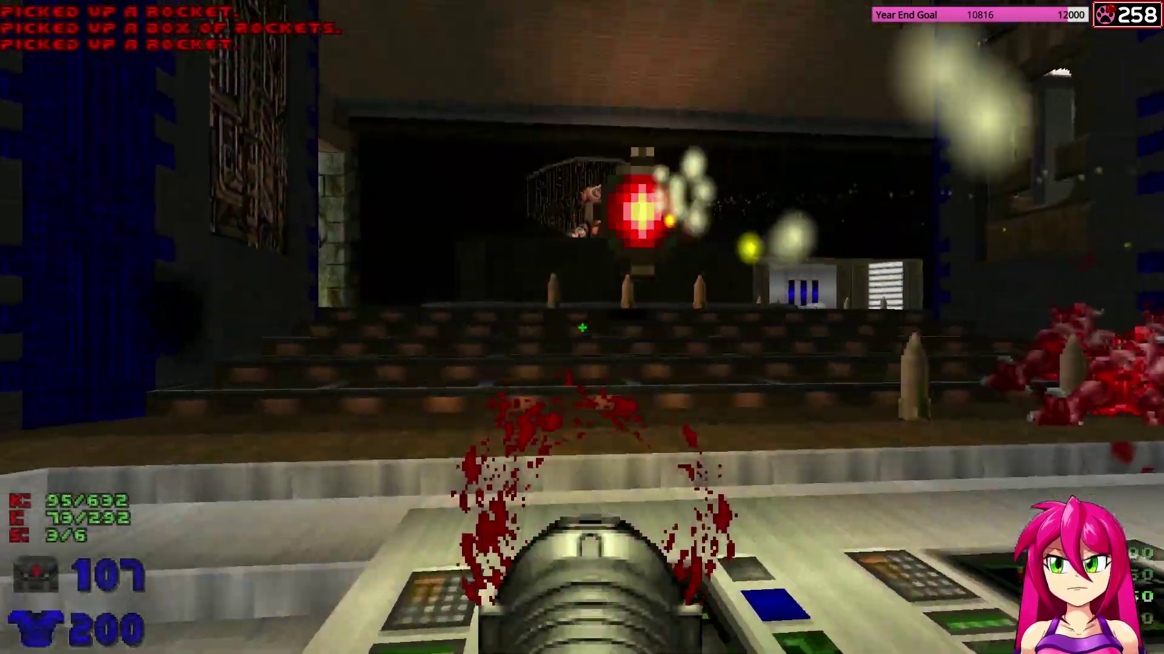
Kill the mancubus on the ledge above the steps with rockets and collect the supercharge in the stone demon-face area.
key(w)
click(581, 328)
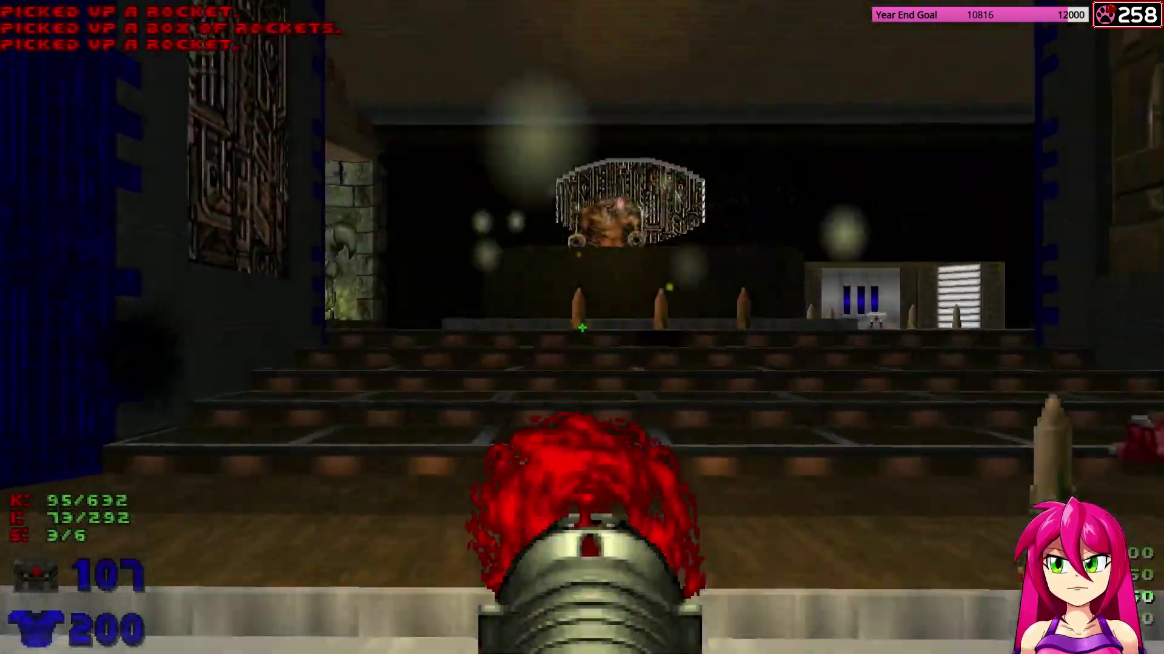
click(582, 328)
key(w)
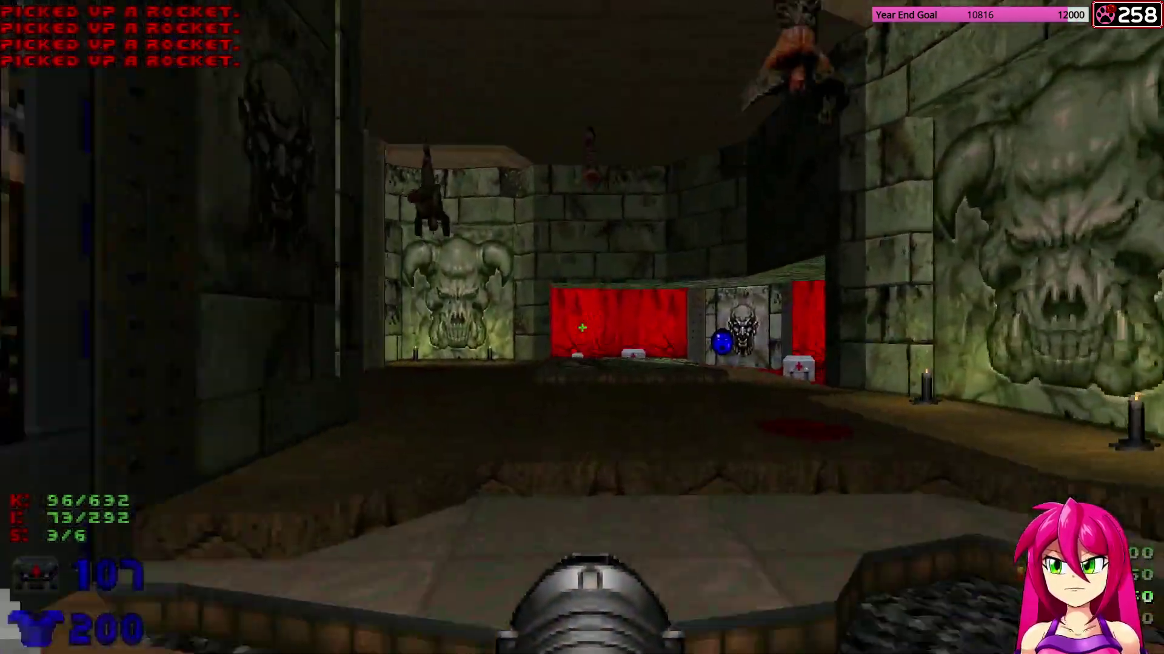
key(Left)
key(ctrl)
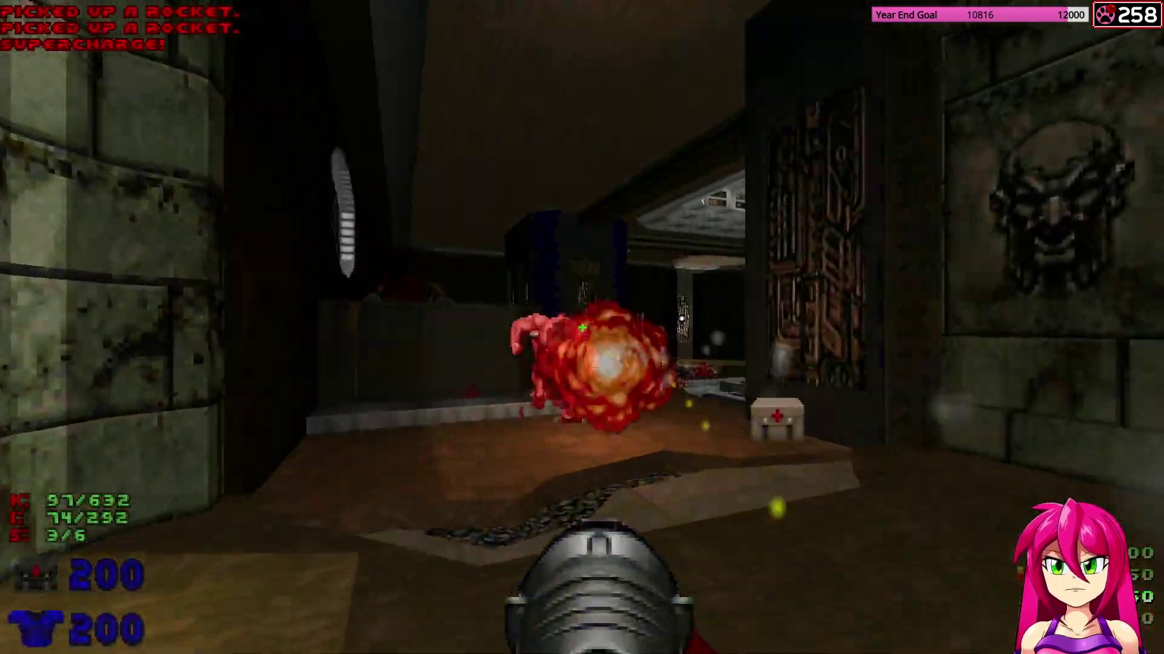
Advance from the stone area into the hall, firing rockets at the nearby pink demons and the enemy on the metal ledge.
key(w)
click(582, 328)
key(a)
click(582, 328)
key(Left)
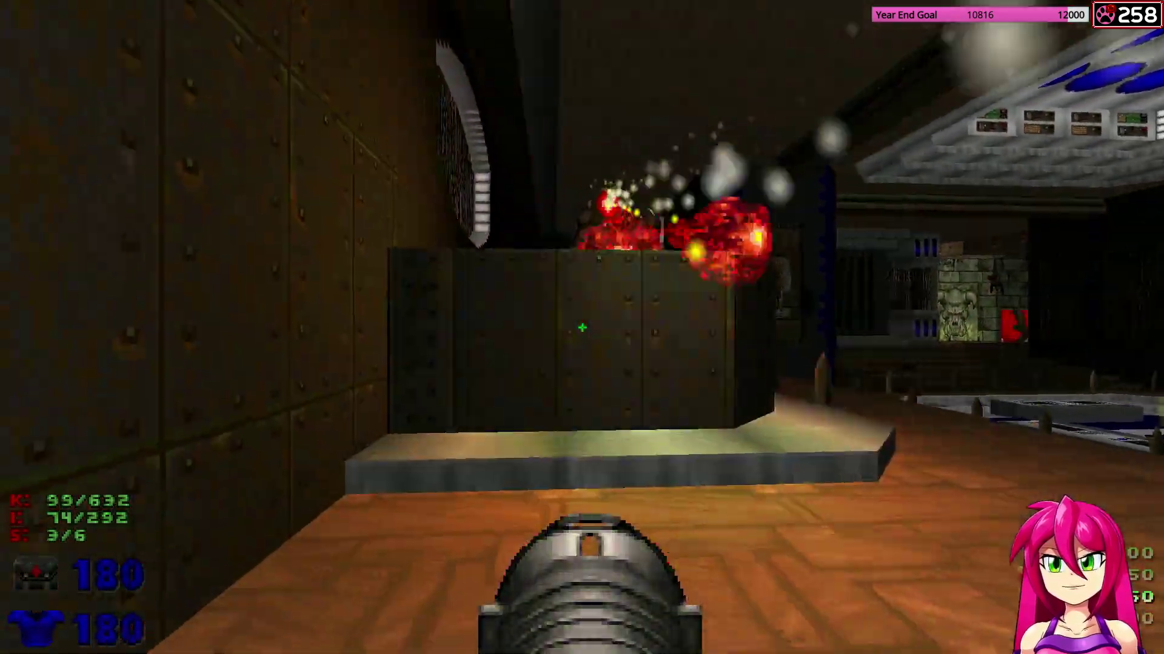
key(w)
click(582, 328)
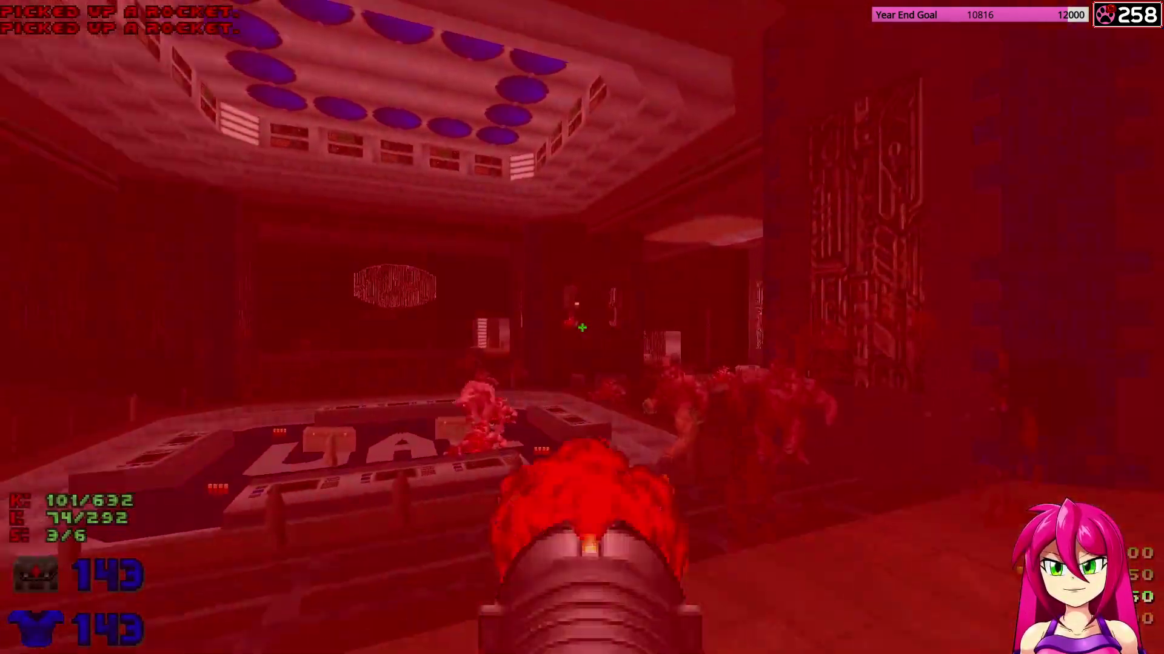
Circle the hall past the pillars, collect the box of rockets beside the medikit and rocket the approaching horned demons.
key(w)
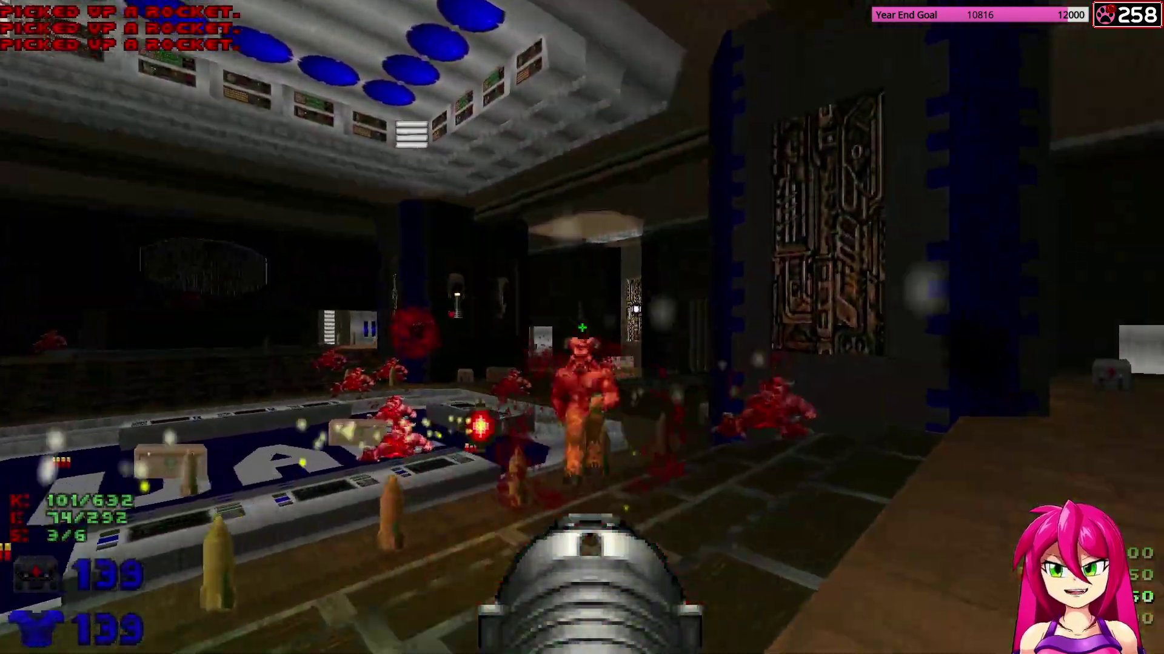
key(w)
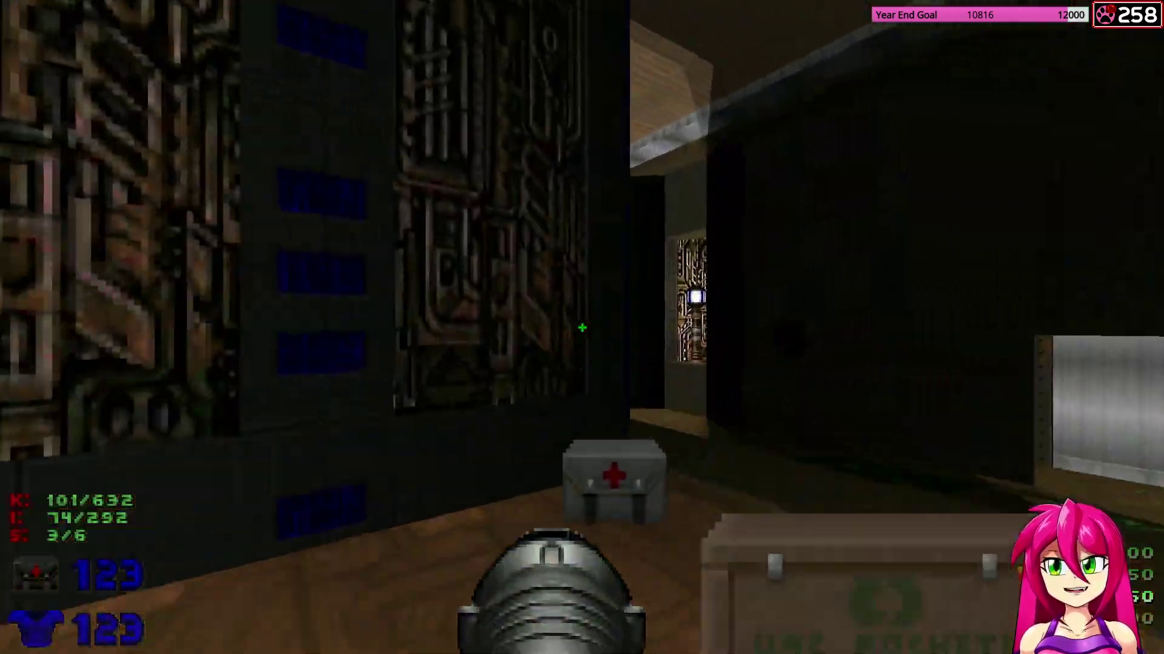
key(w)
click(582, 328)
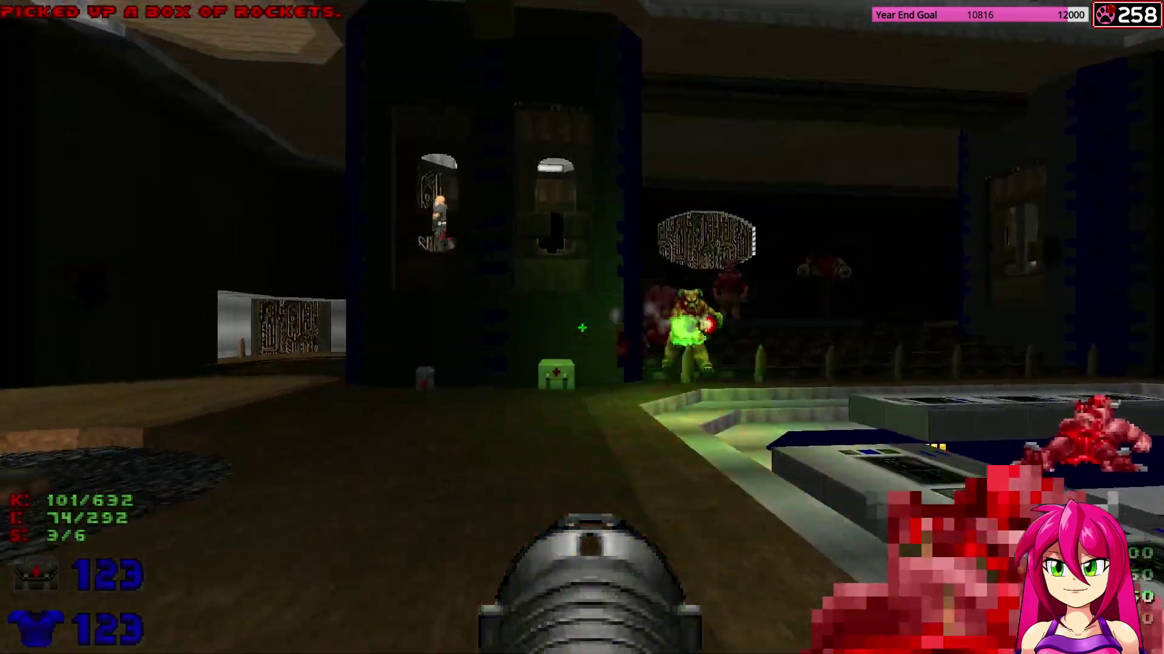
key(a)
key(w)
click(582, 328)
key(w)
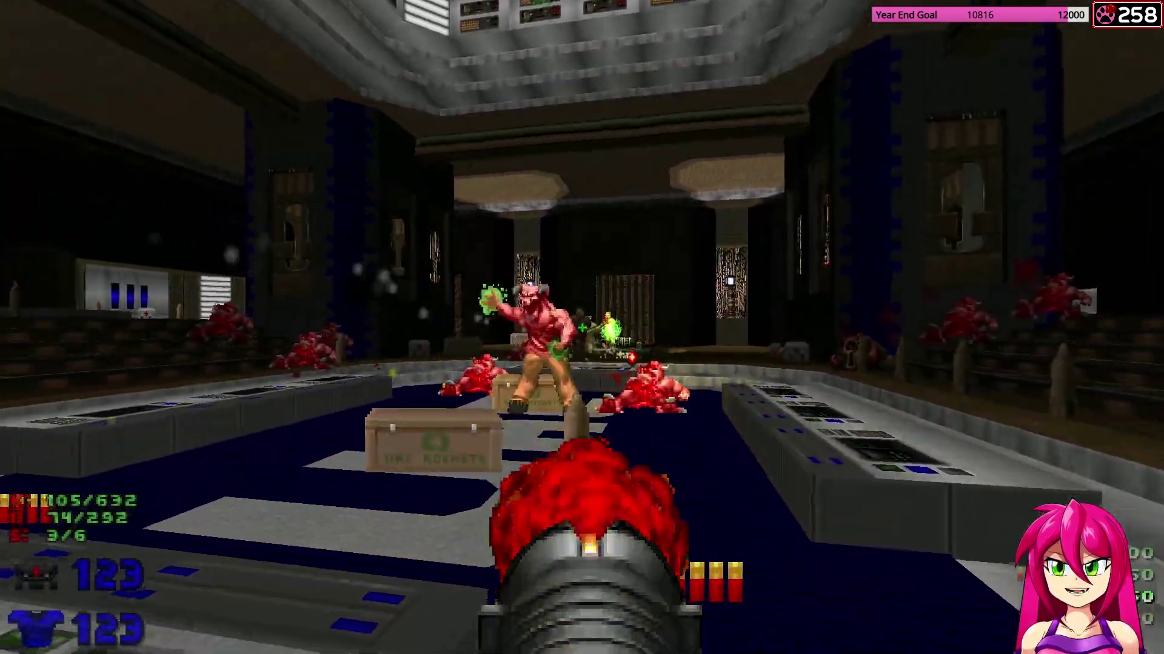
Cross the UAC floor collecting the boxes of rockets, and rocket the horned demon and the former humans near the pentagram platform.
key(w)
click(582, 327)
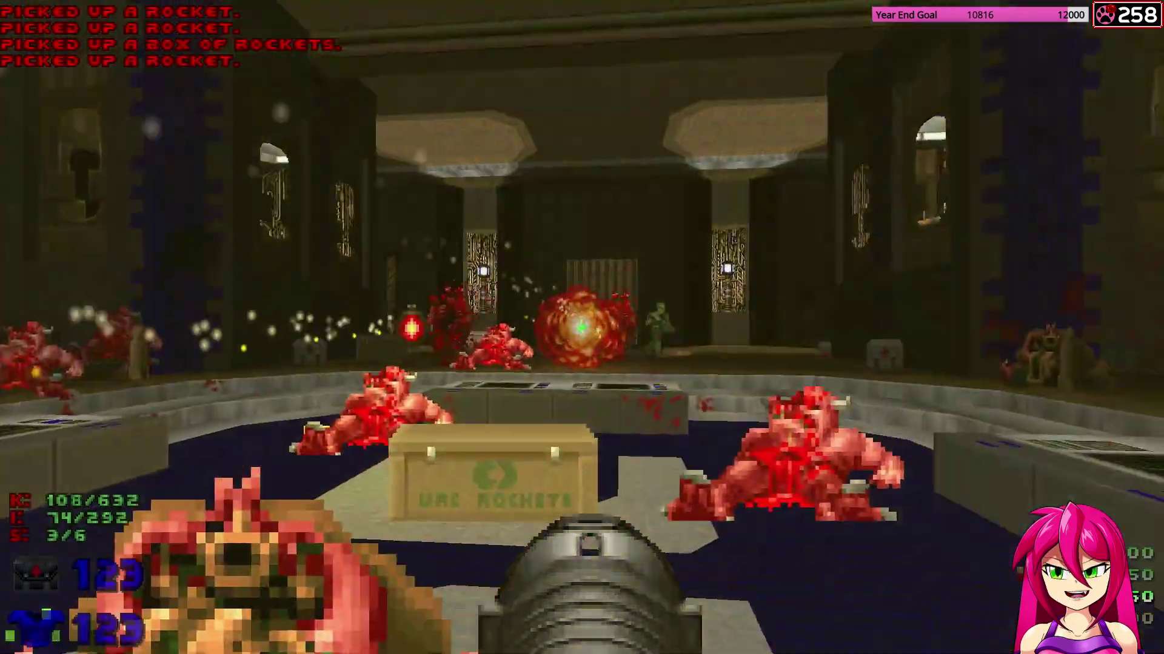
key(w)
click(582, 328)
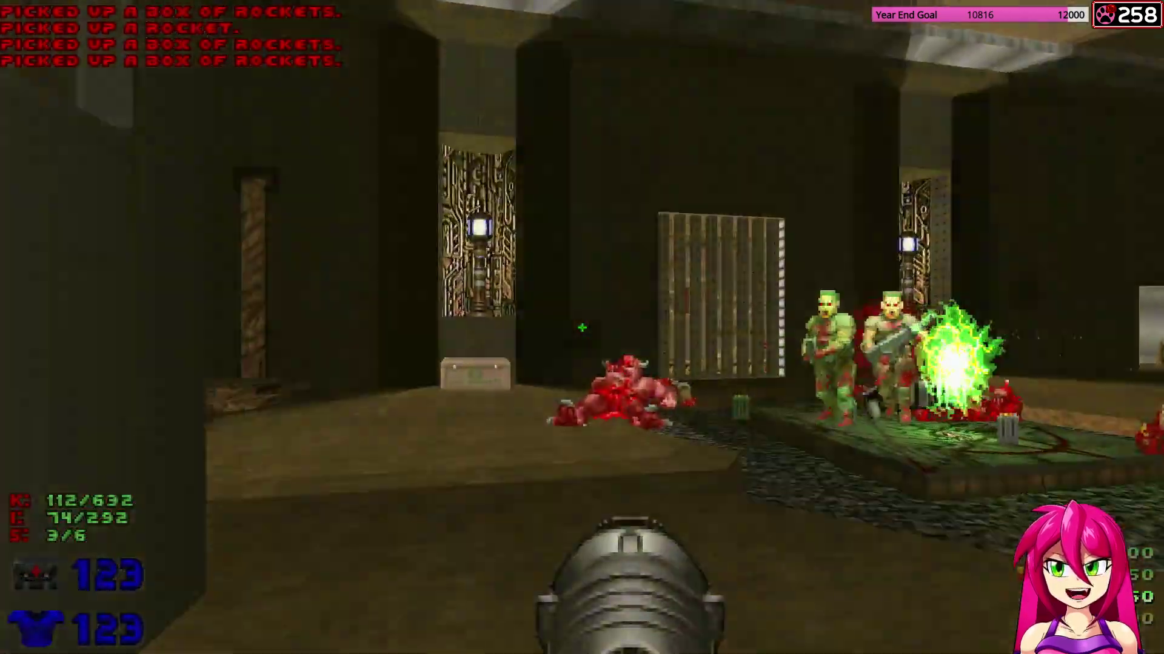
click(582, 328)
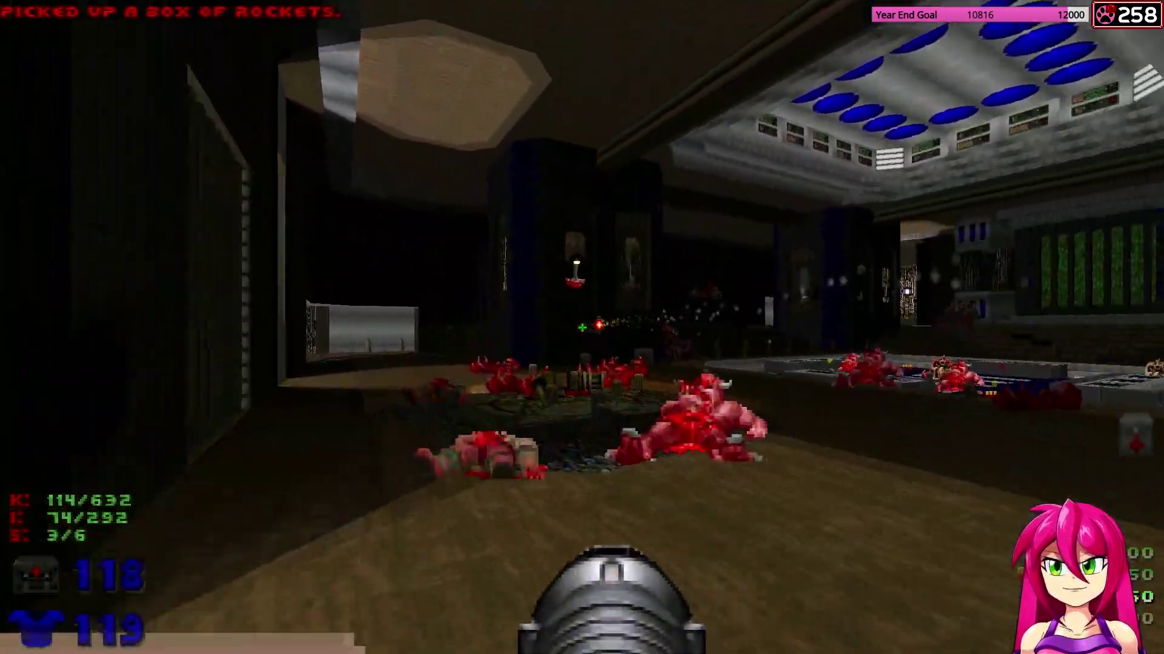
Return across the central floor and rocket the groups of former humans on the surrounding steps.
key(w)
click(582, 328)
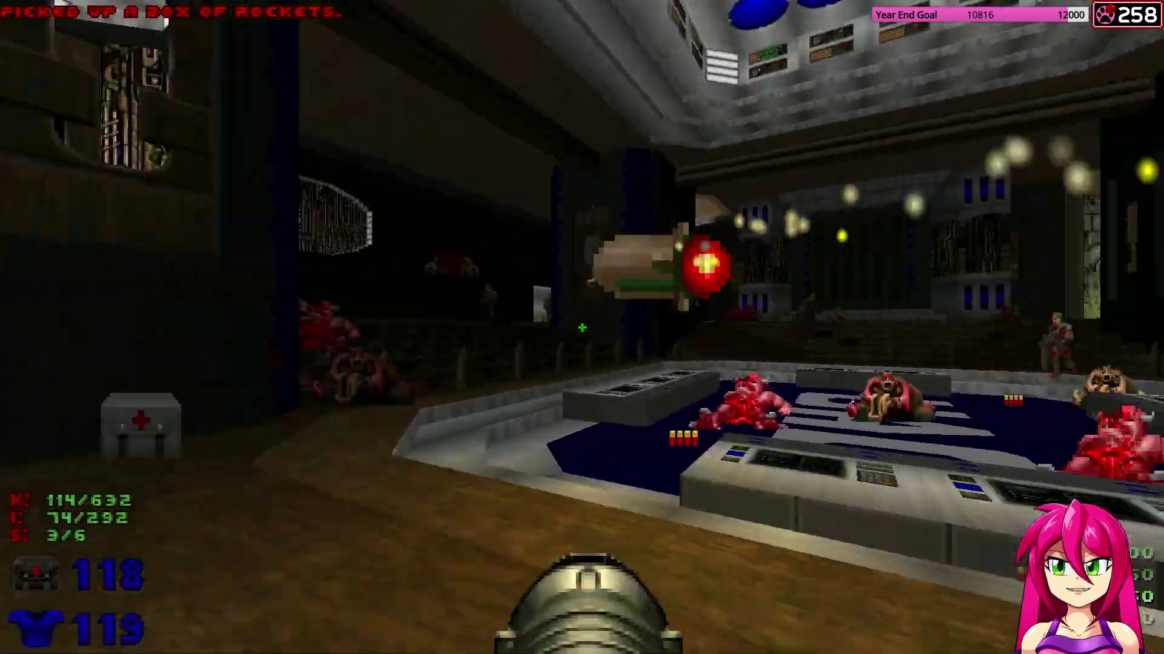
key(w)
click(582, 328)
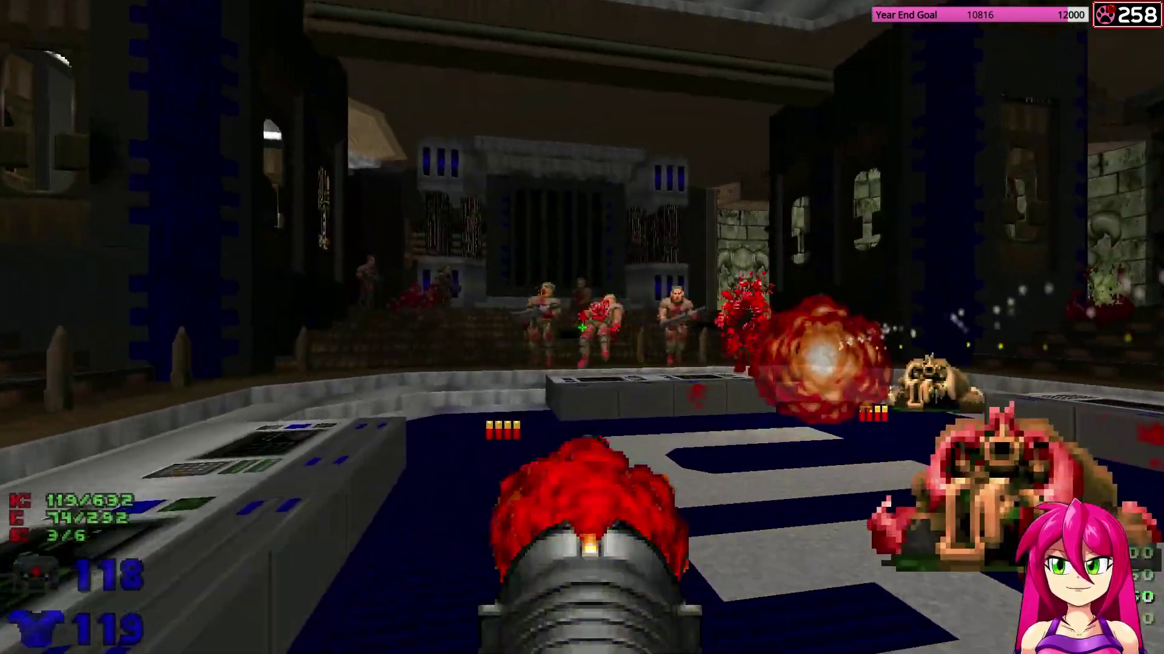
key(w)
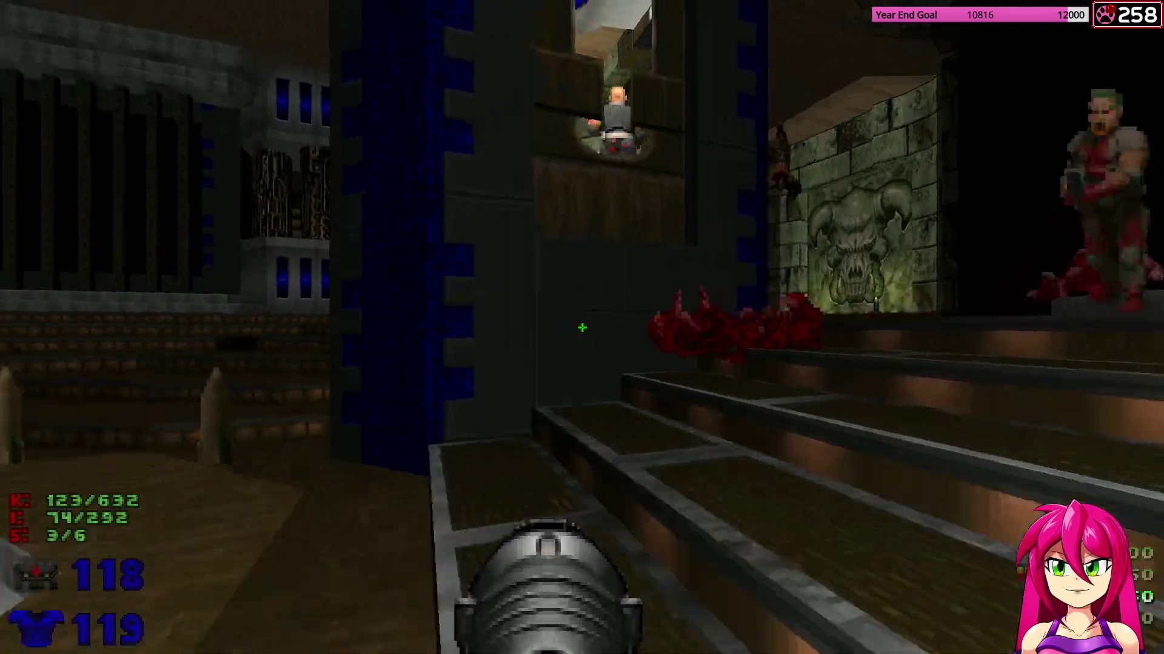
click(582, 328)
click(582, 328)
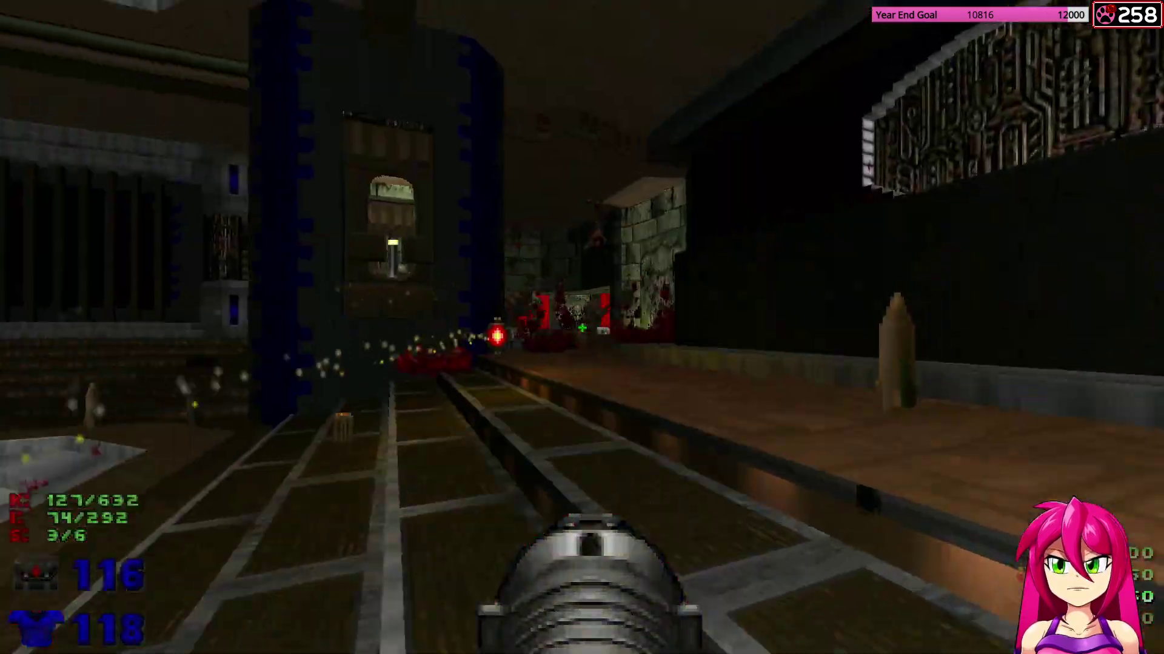
Push along the upper walkway through the stone demon-face area, clearing its enemies with rockets, and return to the central consoles.
key(w)
key(d)
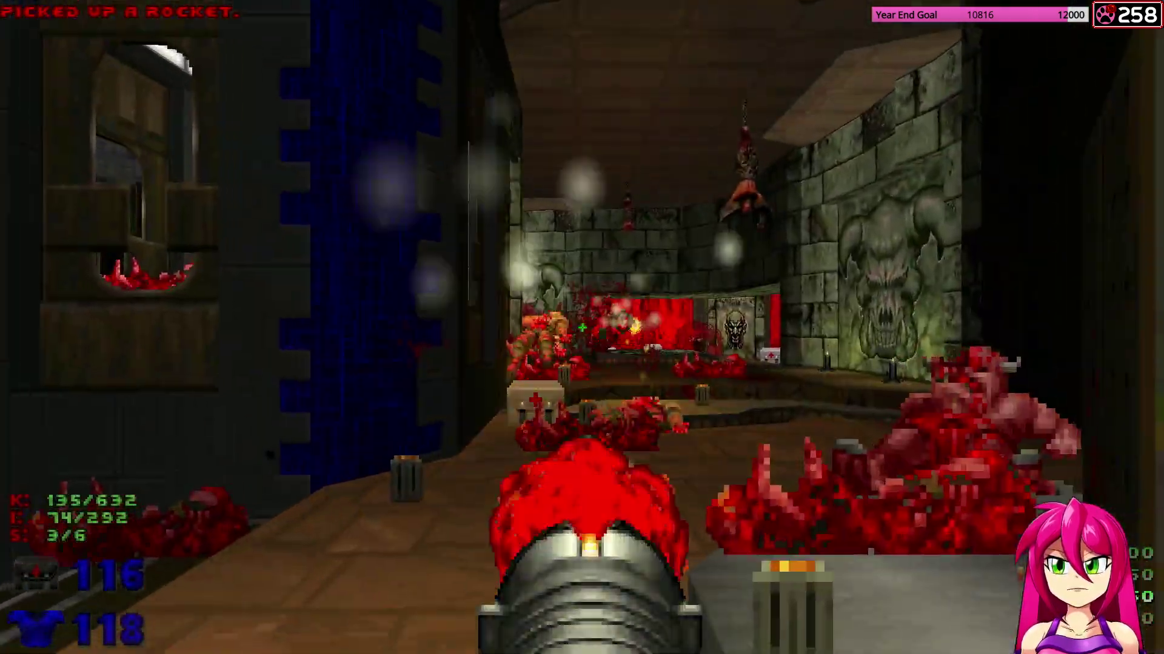
key(w)
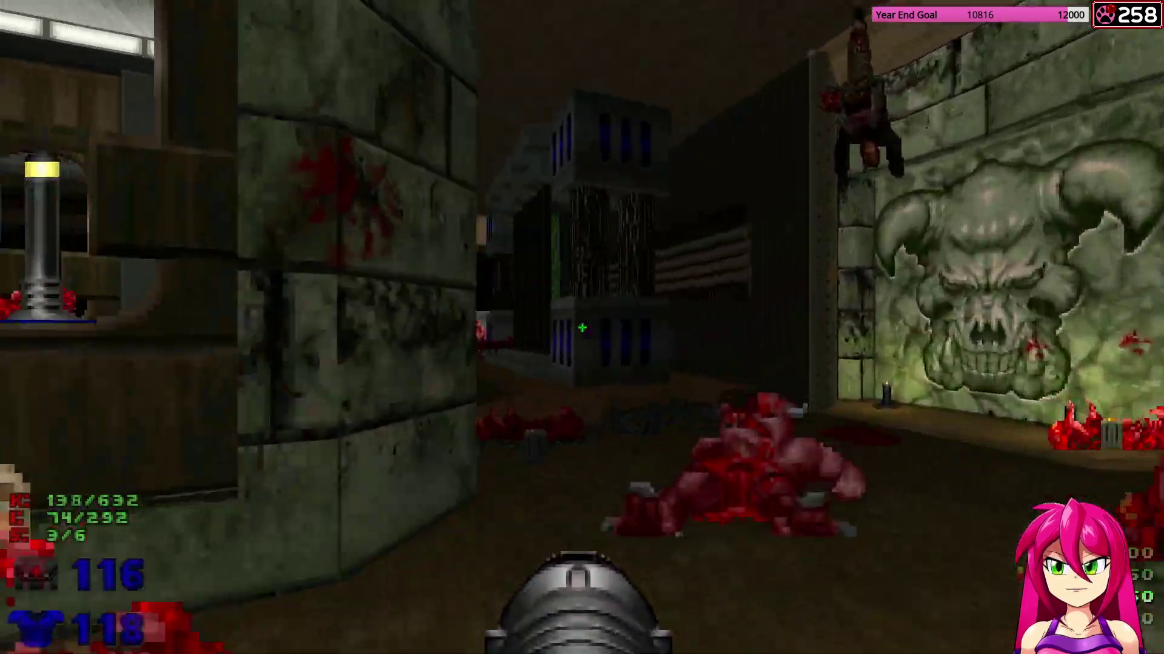
key(w)
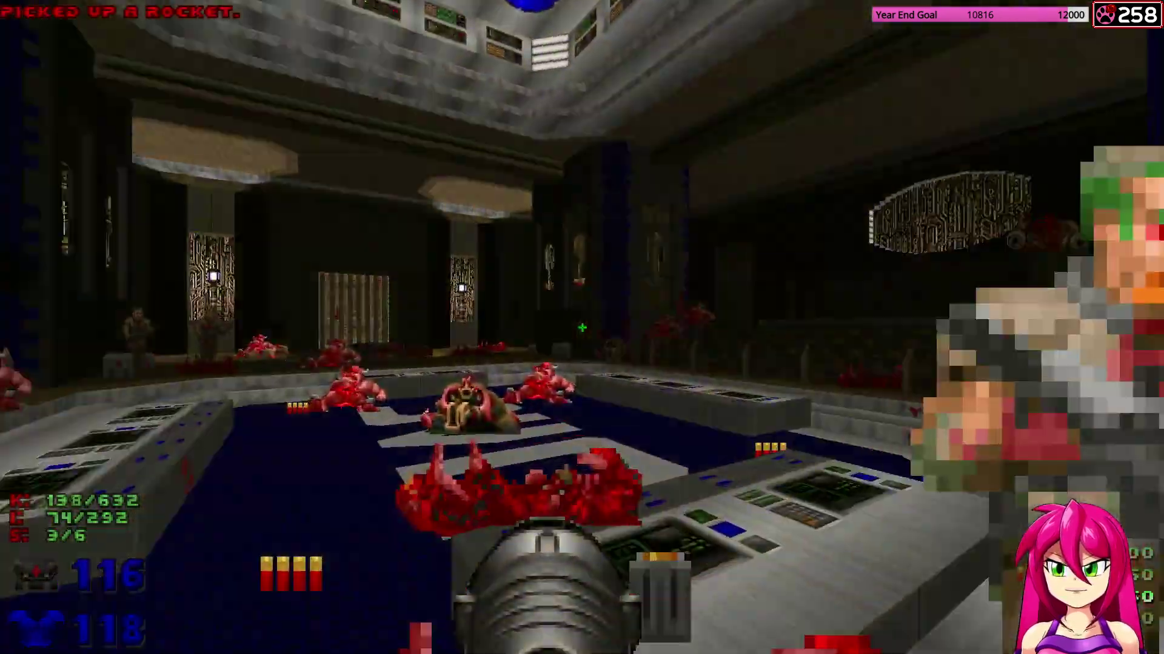
Rocket the former humans around the central consoles while backing up the steps for a wider view of the hall.
click(582, 328)
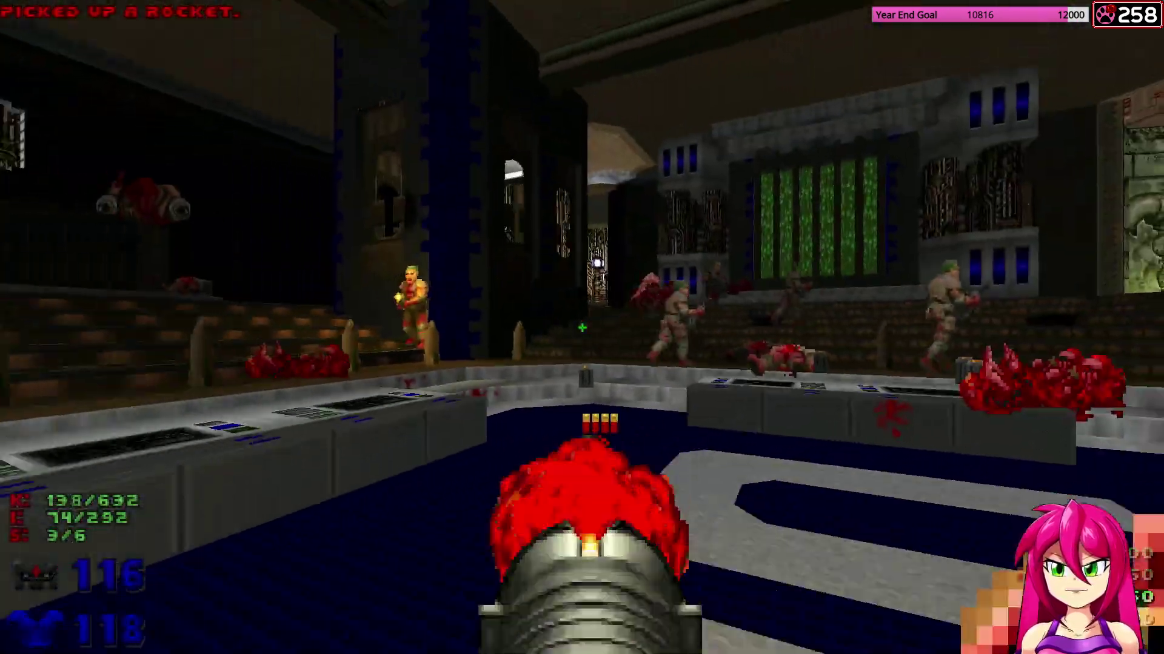
key(a)
click(582, 328)
key(s)
click(582, 327)
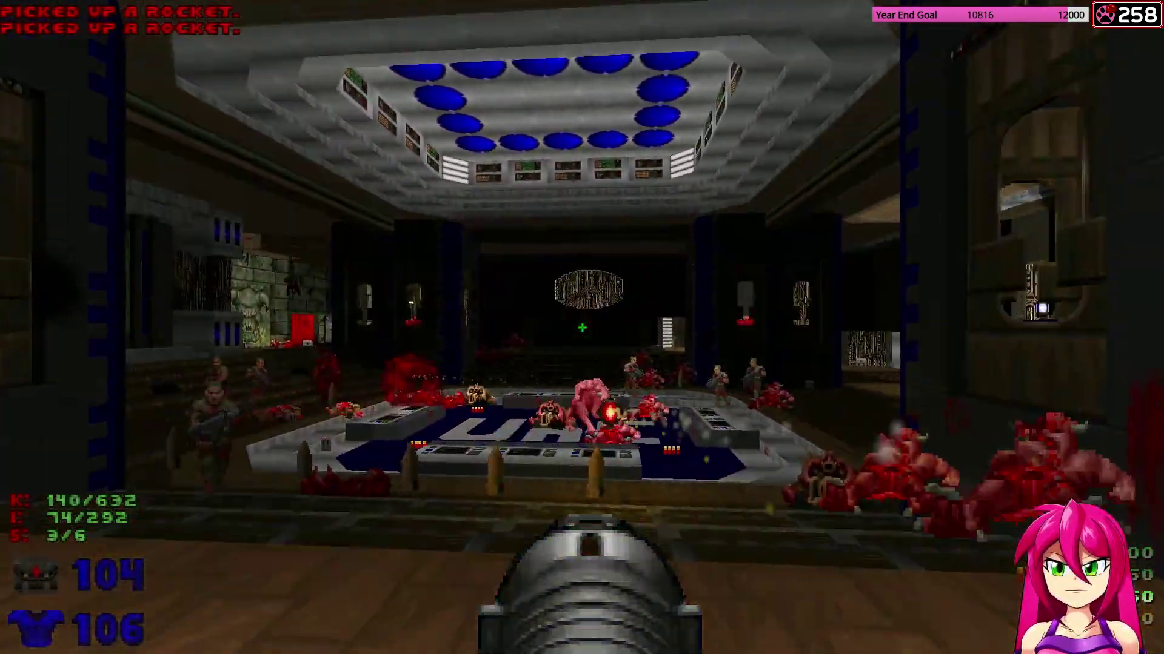
Fire rockets from the steps at the pink demon and the remaining former humans around the central floor.
click(582, 328)
click(582, 328)
key(w)
click(581, 327)
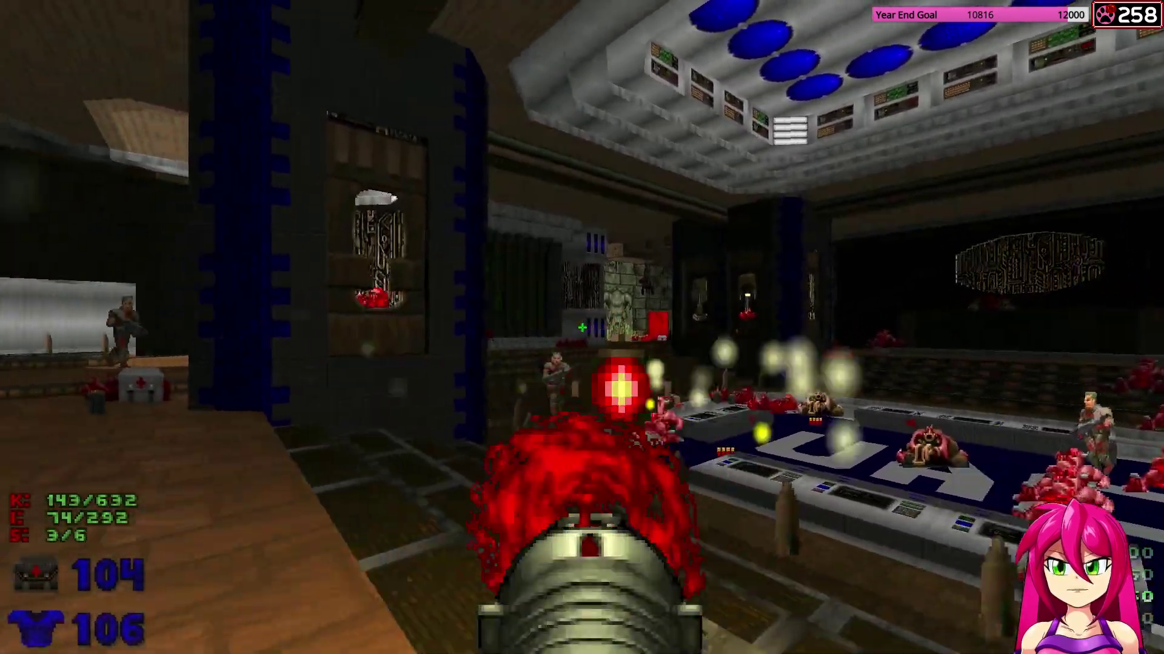
key(d)
click(582, 328)
key(s)
Switch to the chaingun and shoot the remaining enemy at the far end of the upper walkway.
key(3)
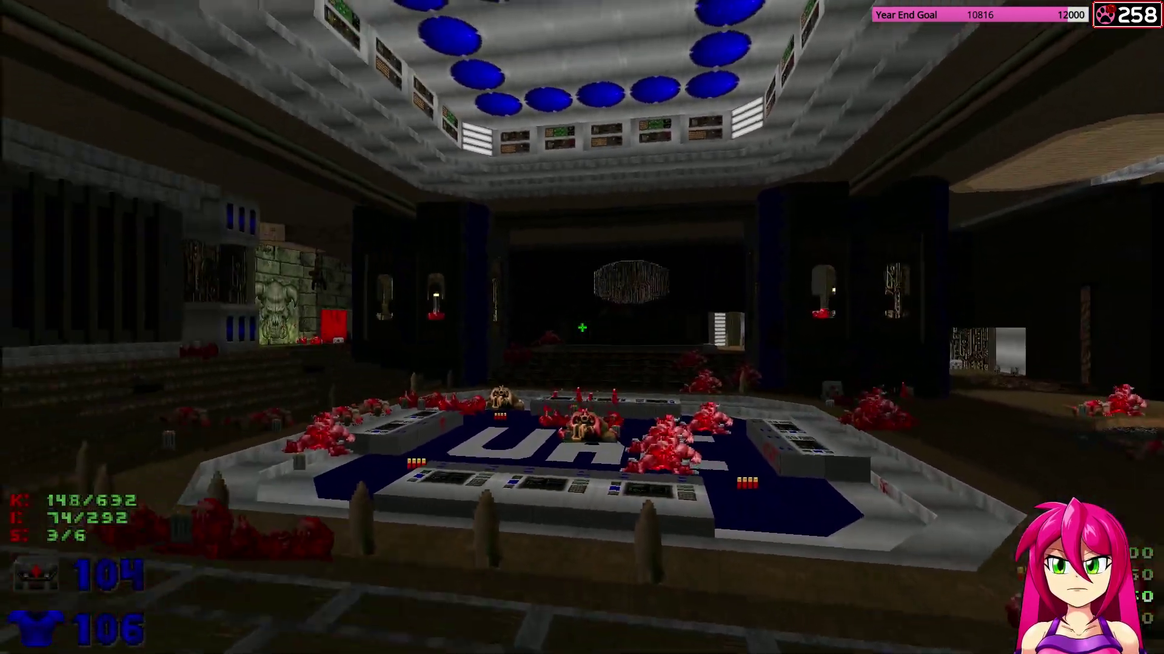
key(w)
click(582, 327)
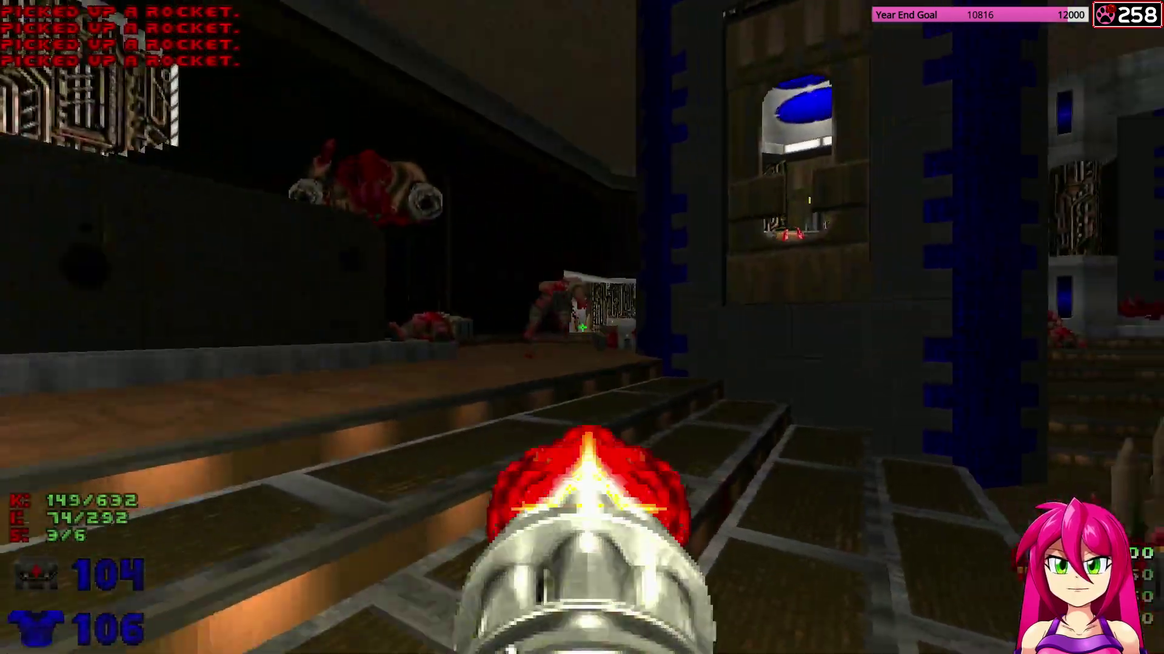
Sweep the cleared hall, collecting the dropped clips, the box of rockets by the metal wall and the loose rockets.
key(w)
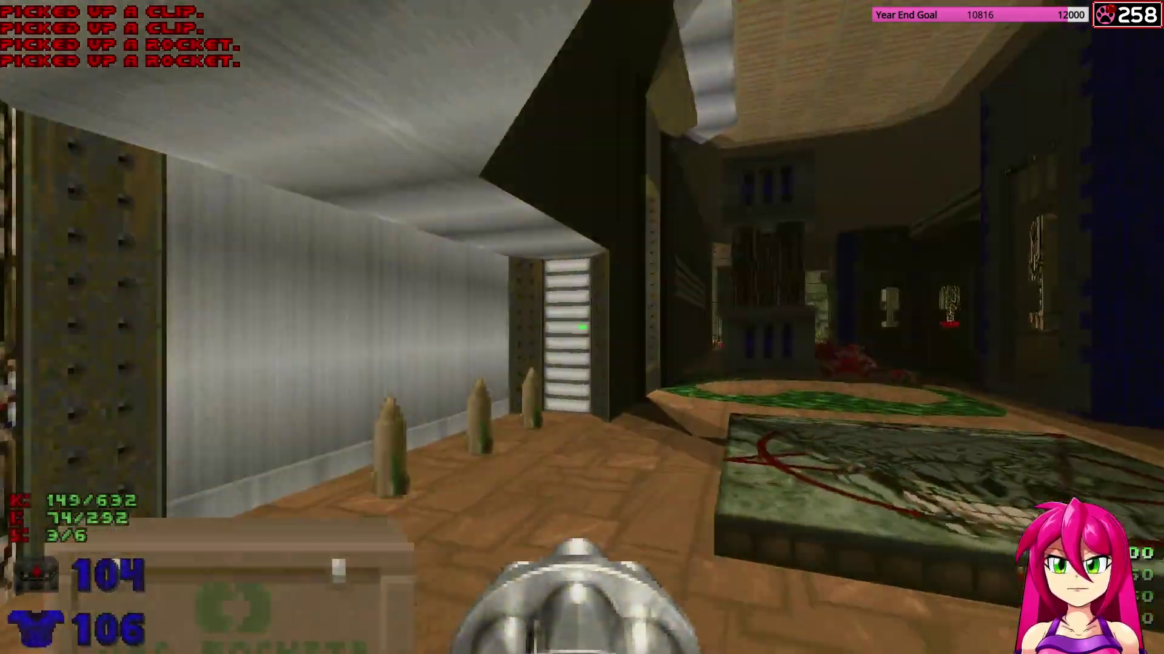
key(w)
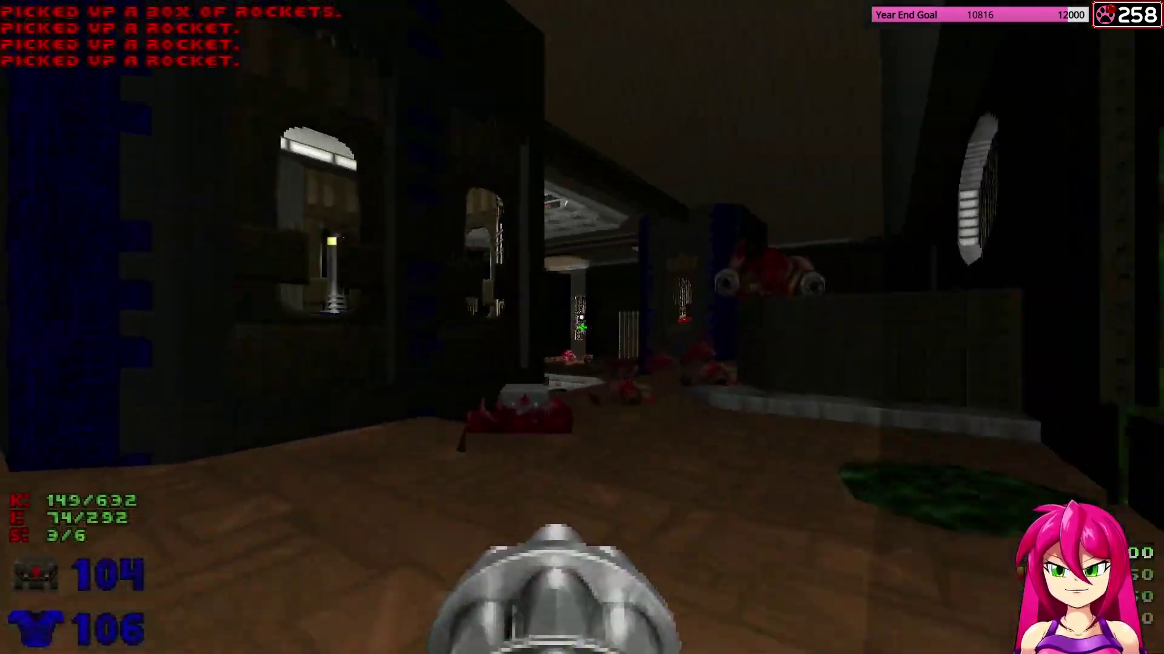
key(w)
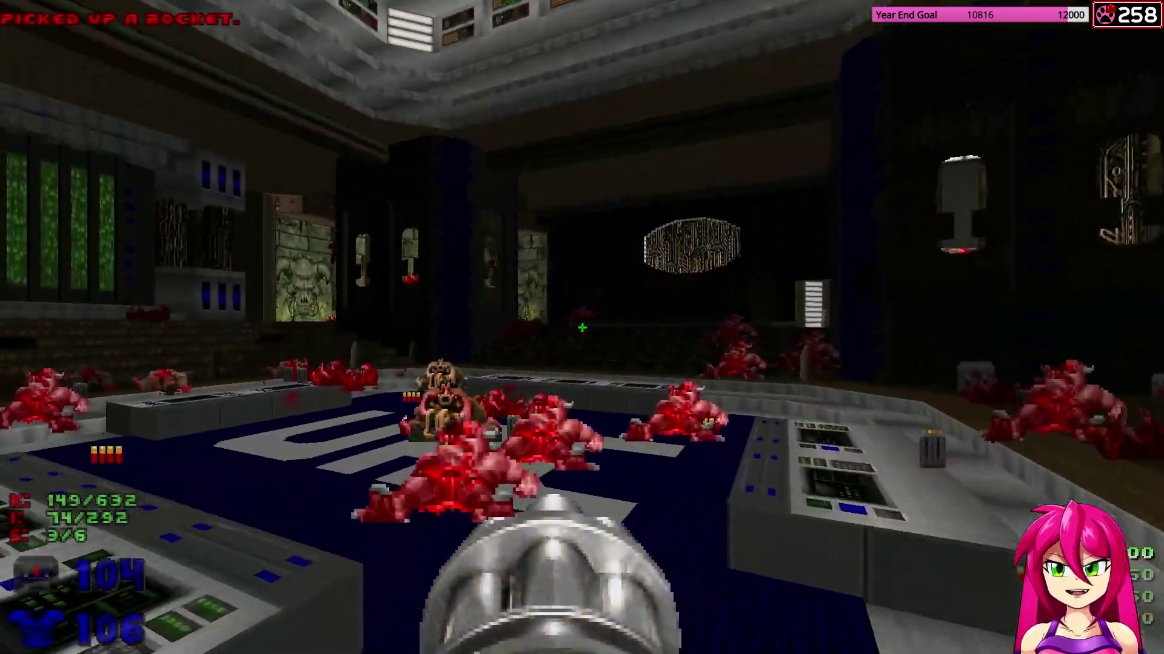
key(w)
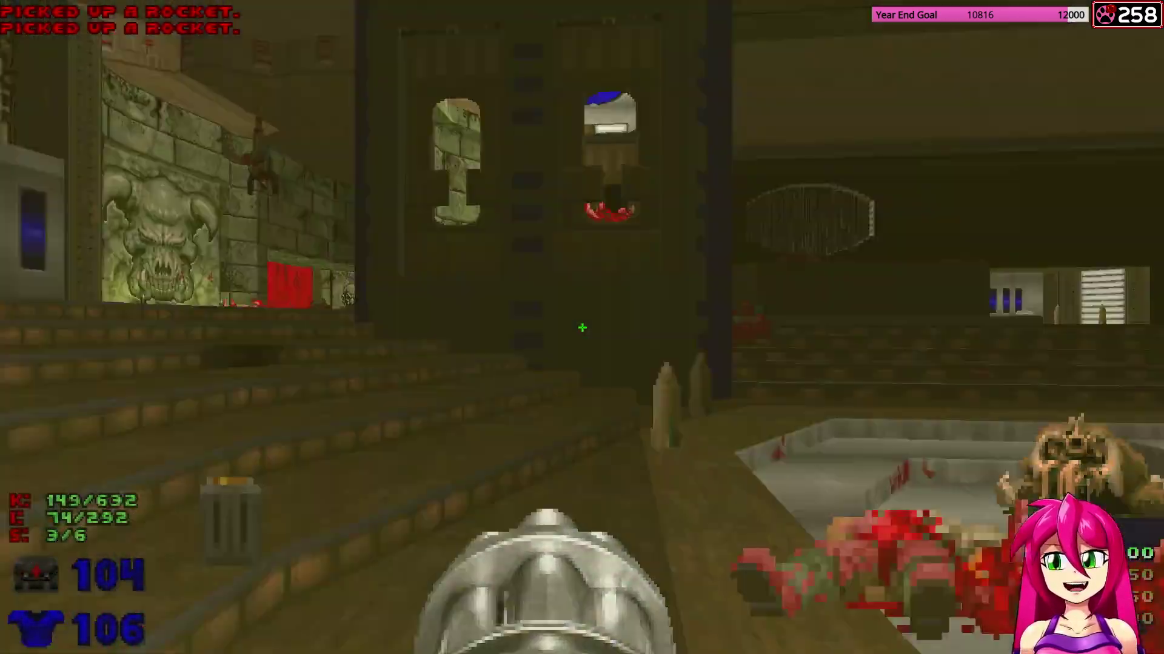
key(w)
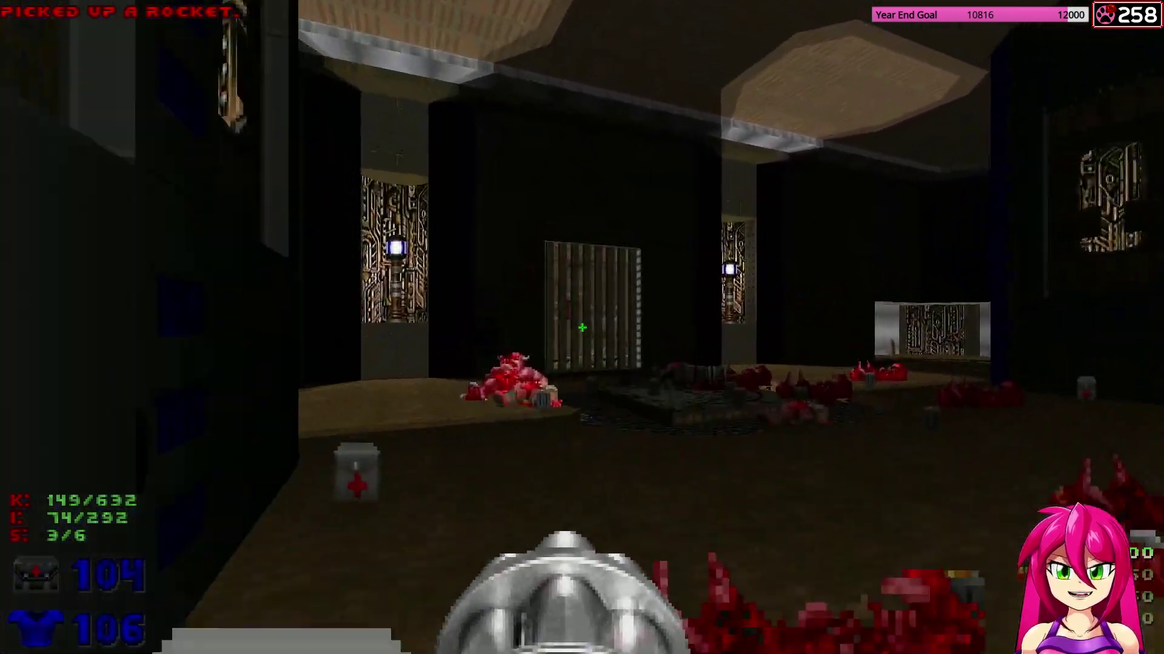
key(w)
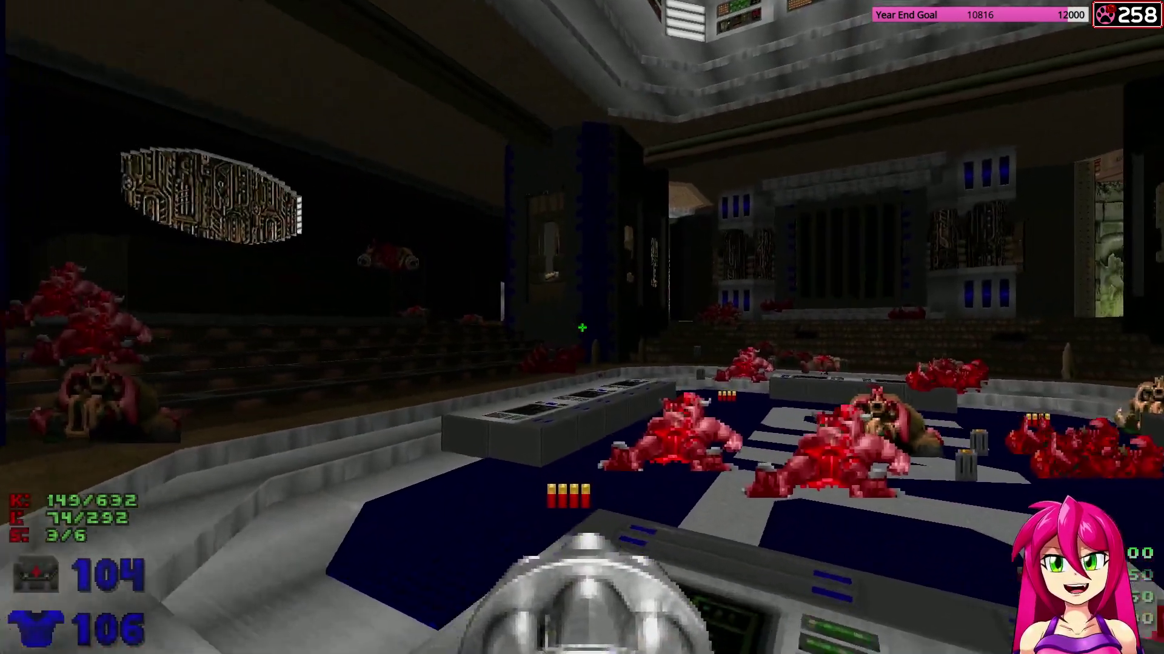
Cross the hall past the central consoles and open the barred gate at the top of the steps.
key(w)
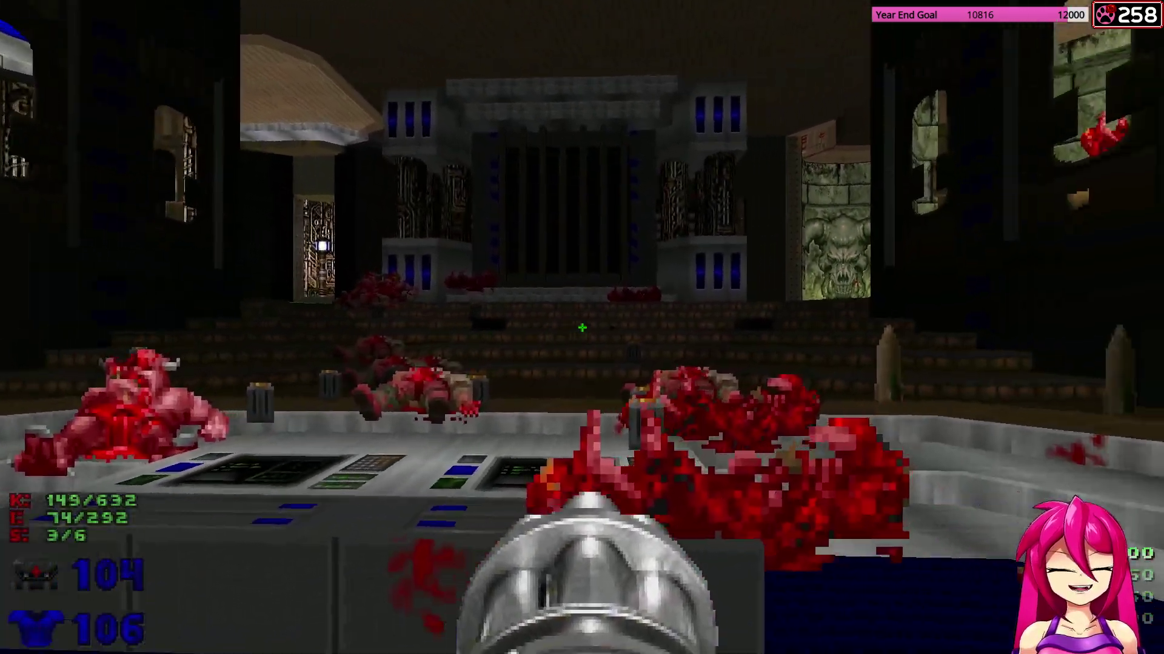
key(w)
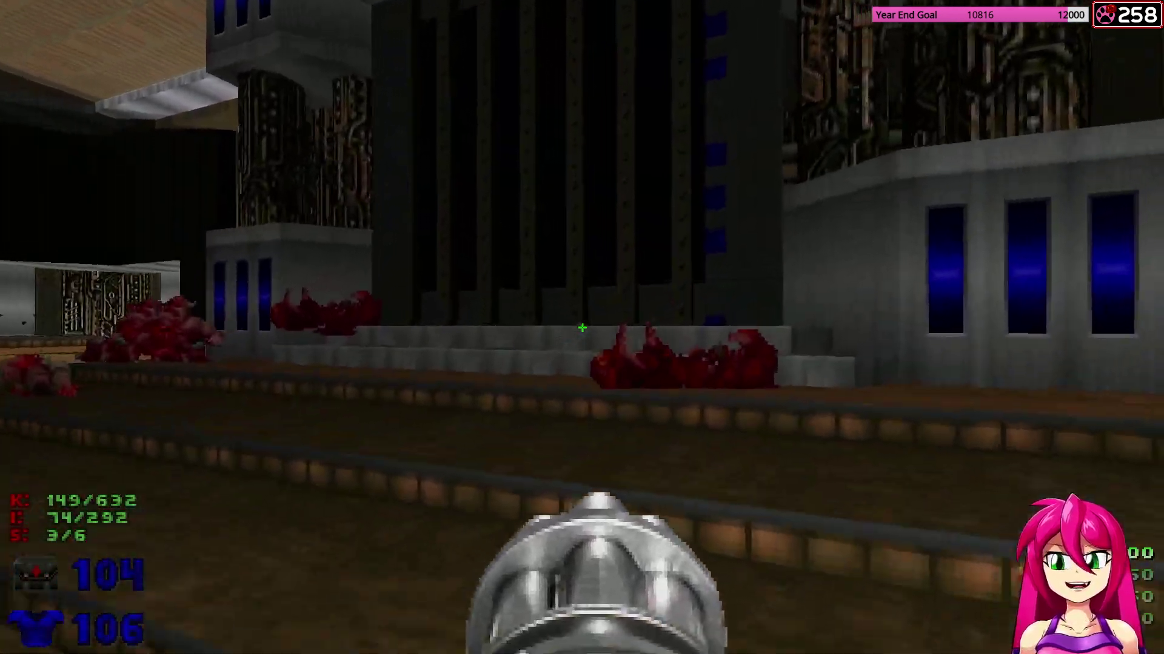
key(w)
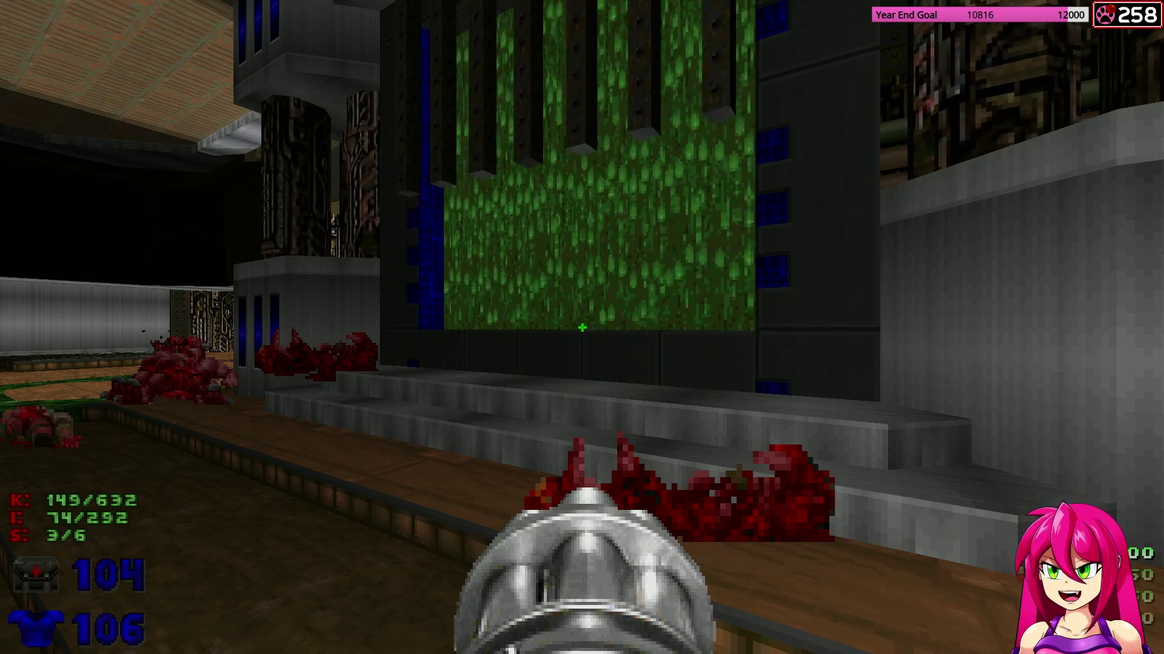
Switch to the rocket launcher and enter the slime-walled passage behind the raised gate.
key(w)
key(5)
key(w)
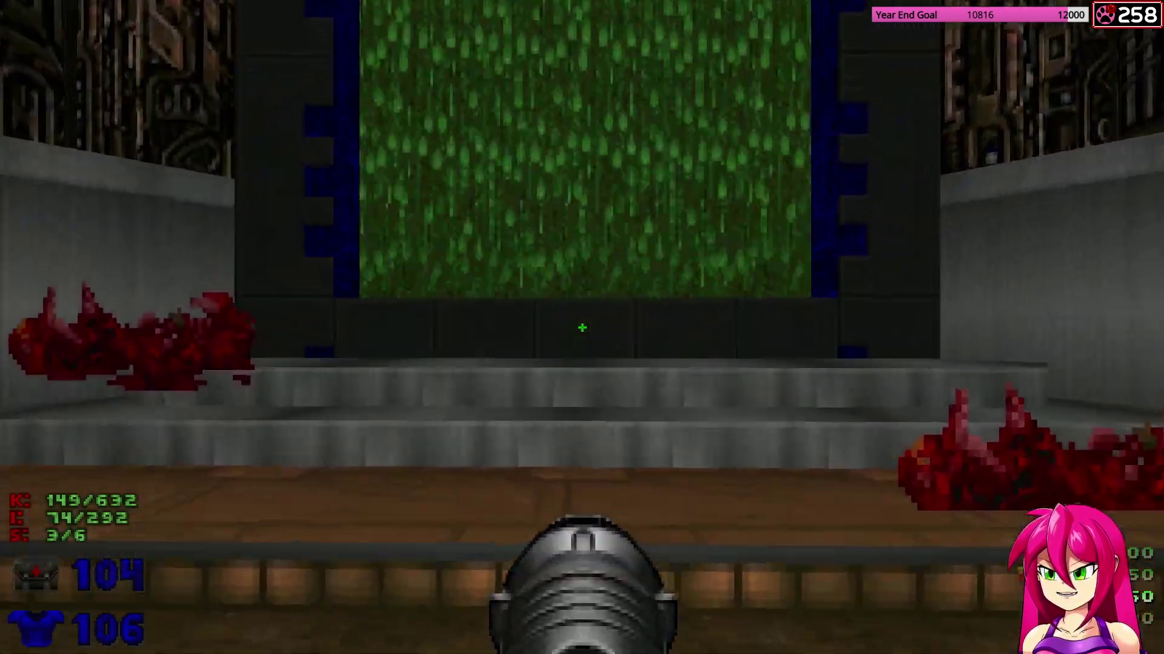
key(w)
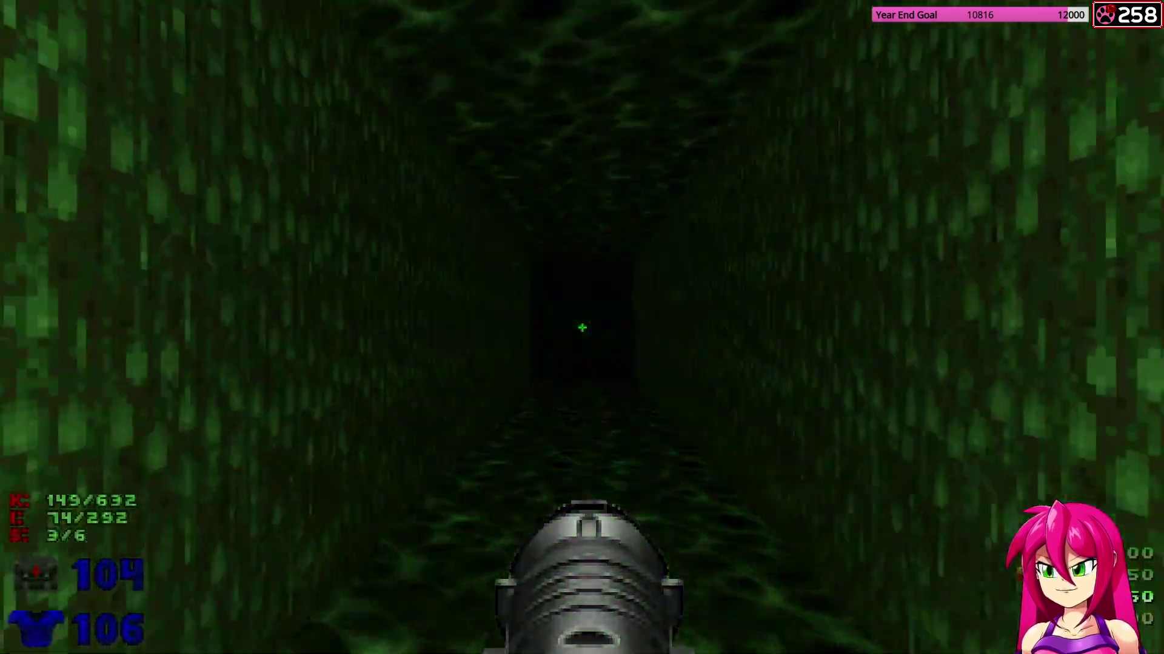
Advance into the slime arena, grab the invulnerability sphere and rocket the horde of pink demons.
key(w)
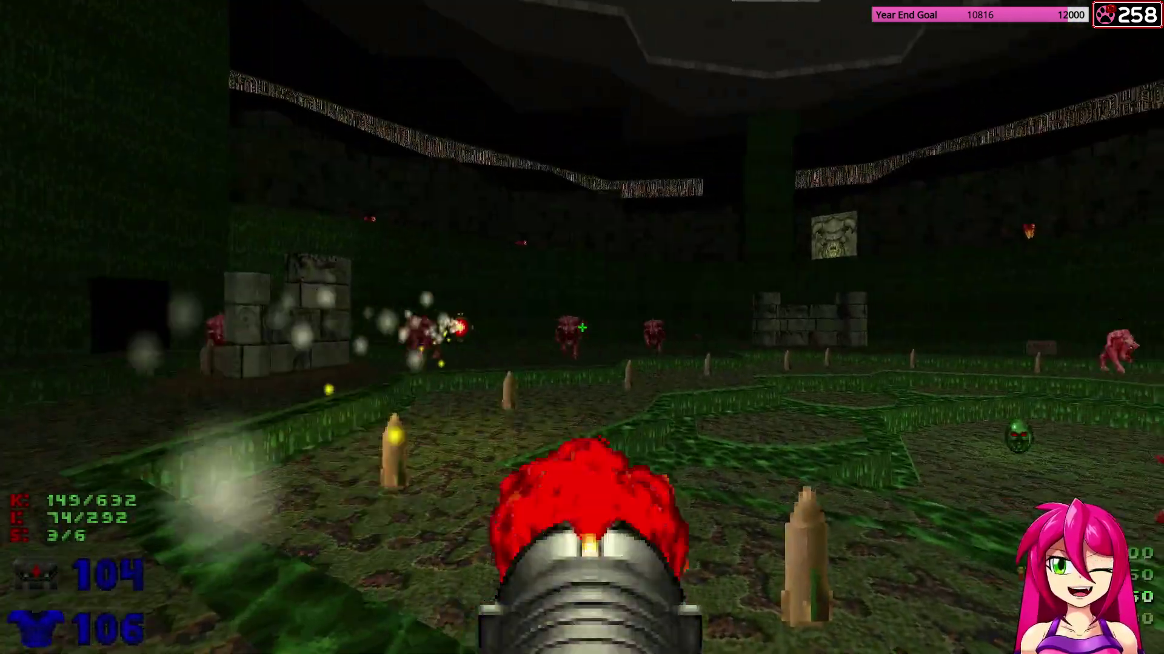
key(w)
click(582, 327)
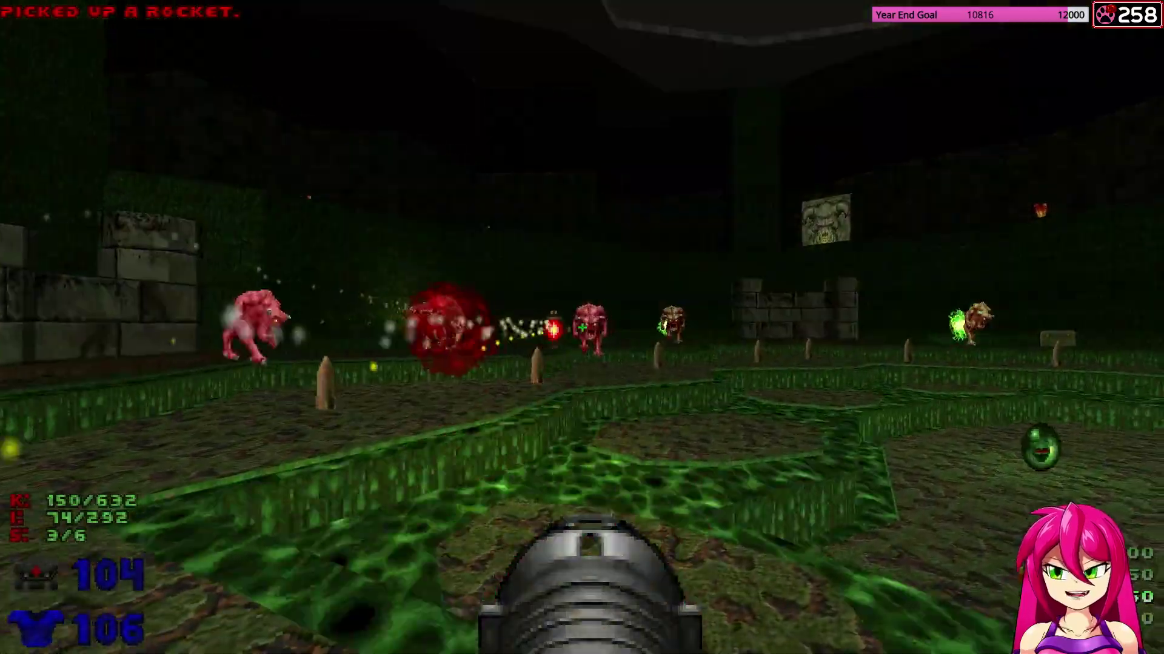
key(w)
click(582, 328)
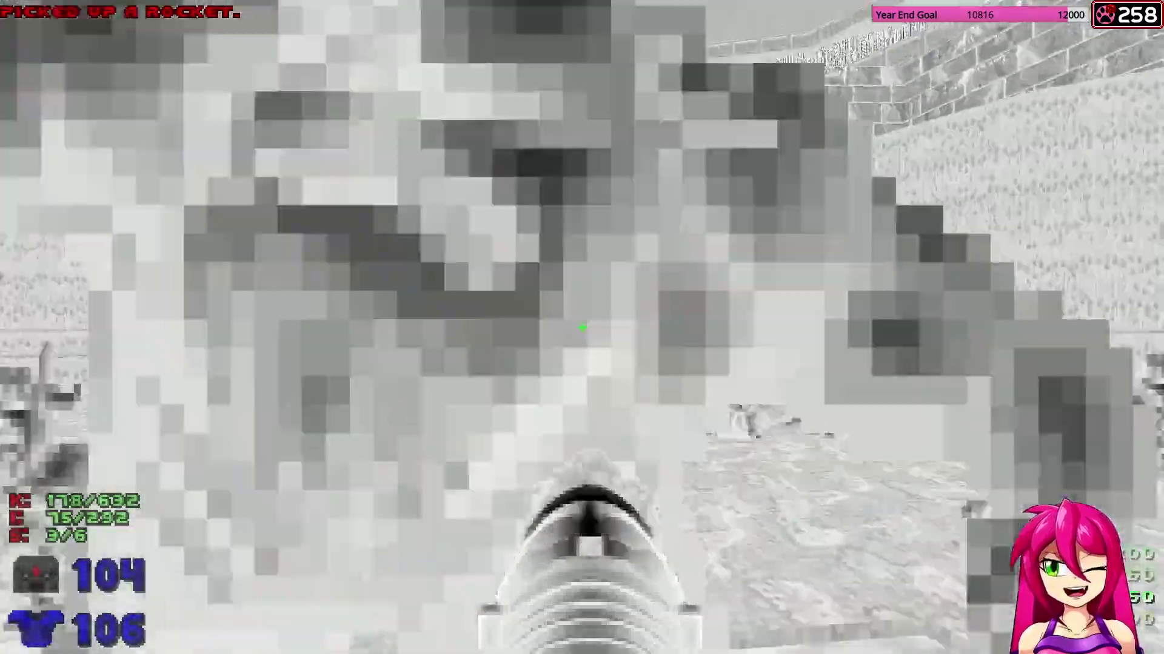
click(582, 327)
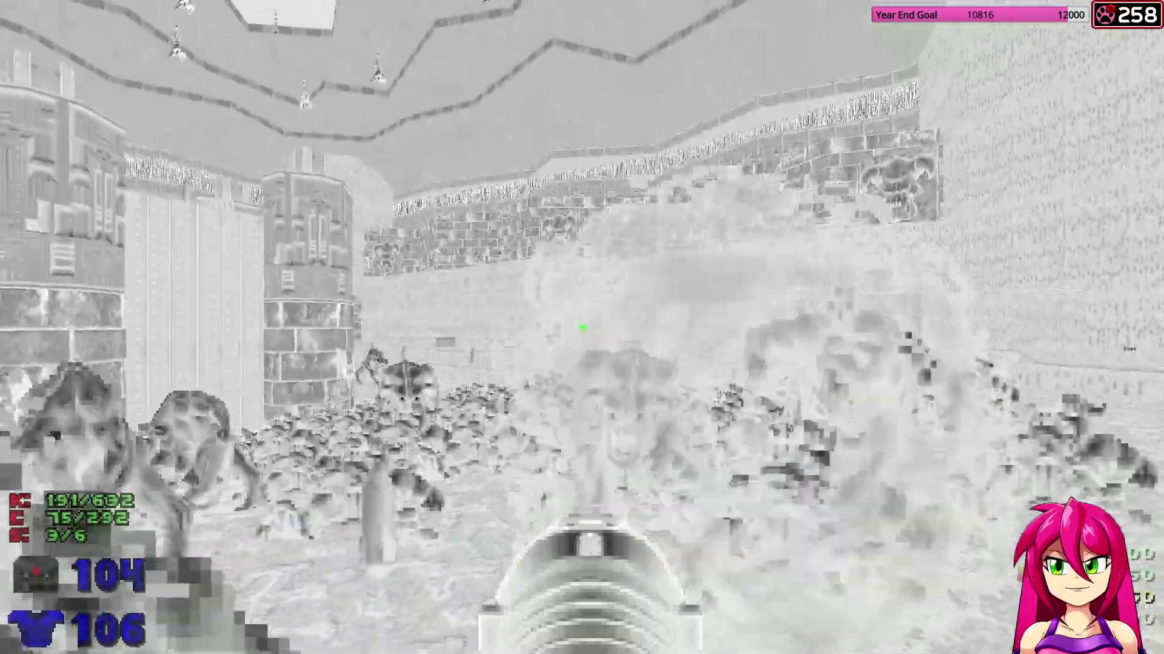
click(582, 327)
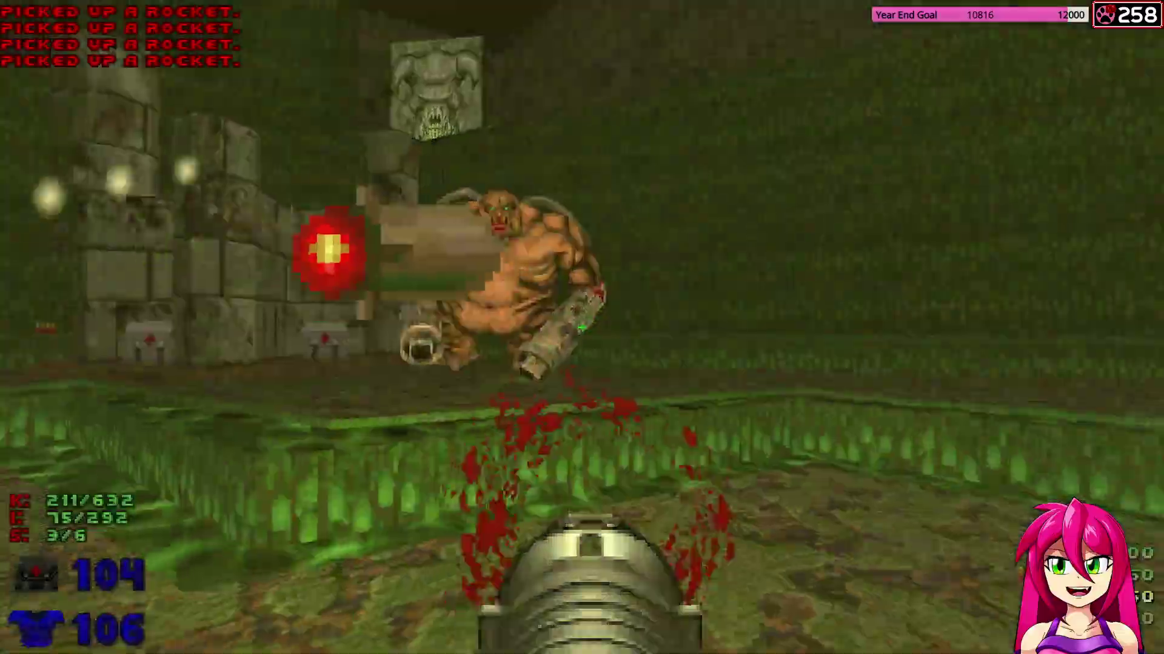
Rocket the mancubi around the arena's central pillars while gathering loose rockets and a box of rockets.
click(582, 327)
click(581, 327)
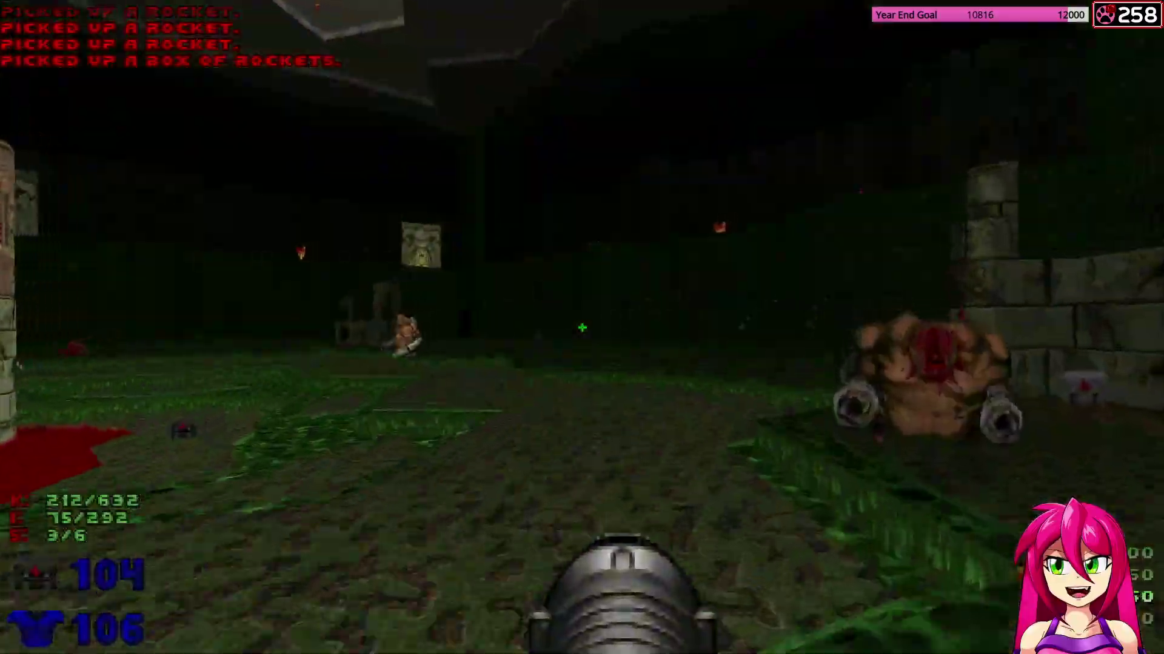
click(582, 327)
click(582, 327)
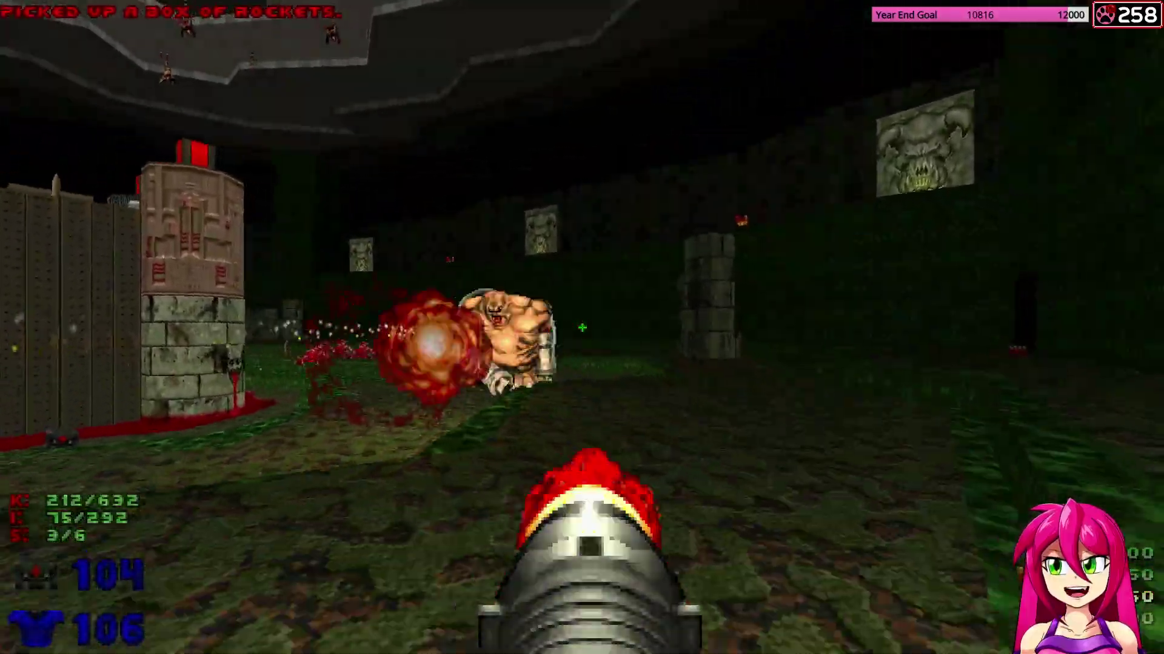
click(582, 327)
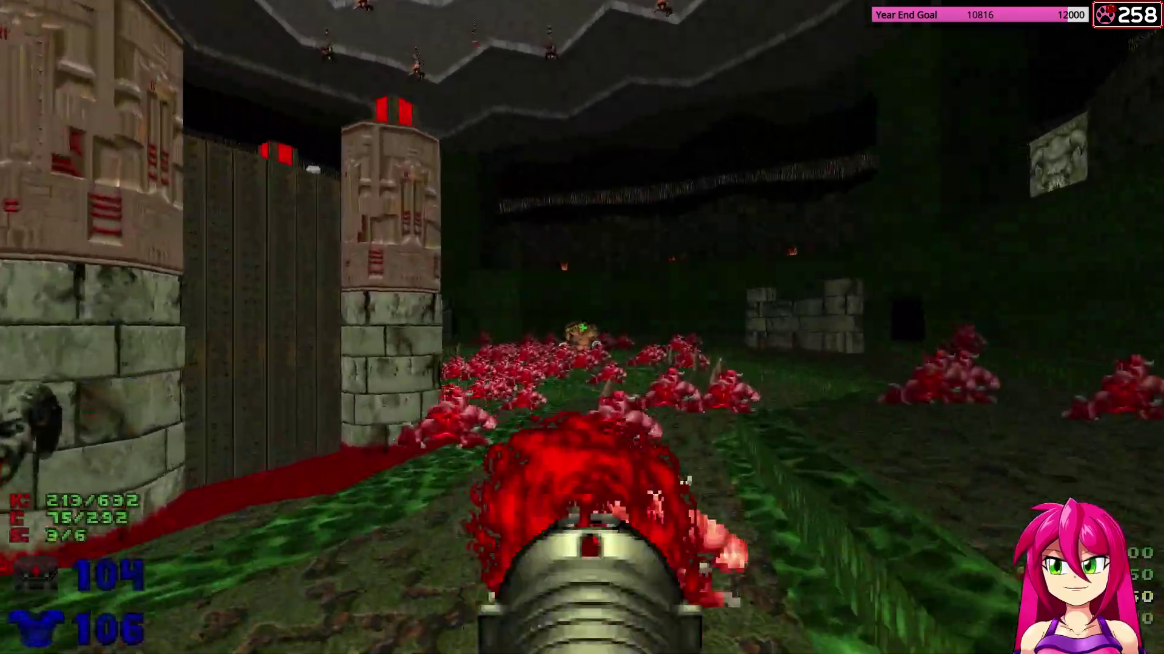
key(w)
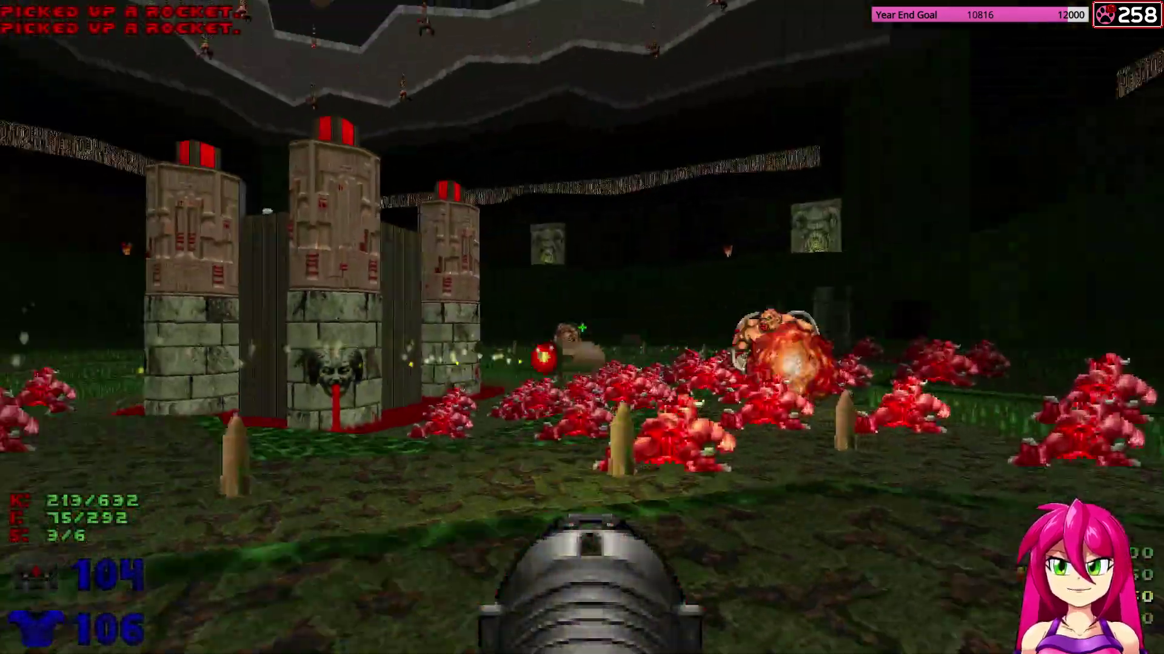
key(w)
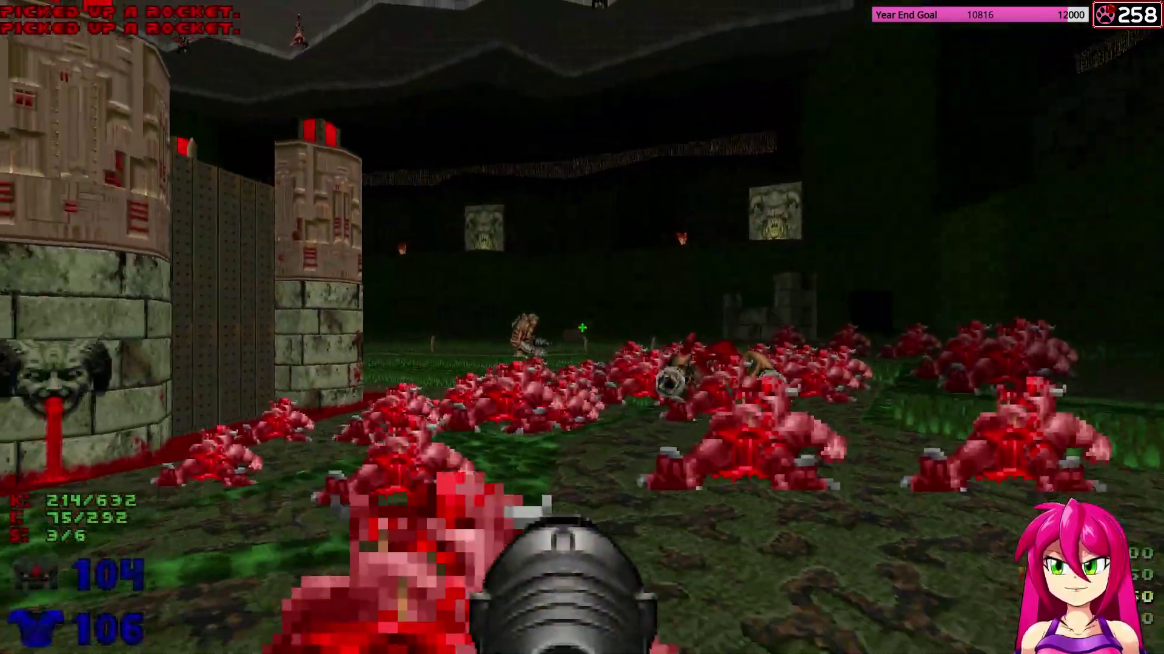
Back off, switch to the pistol and finish off the last mancubus beside the central pillars.
key(w)
key(s)
key(2)
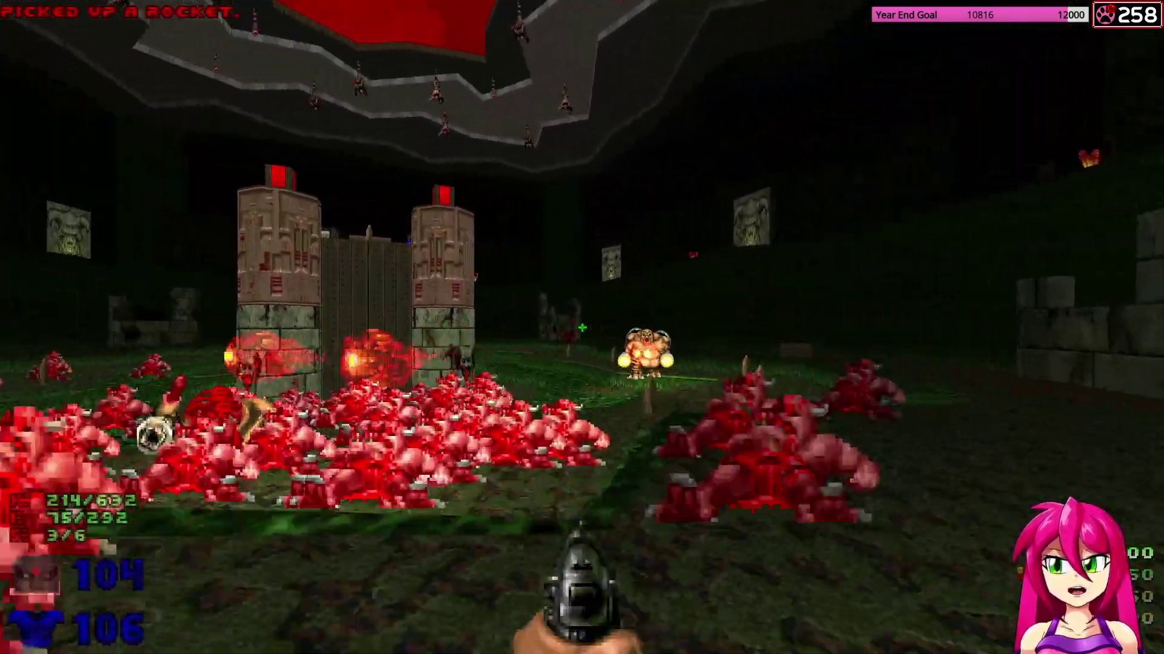
click(582, 327)
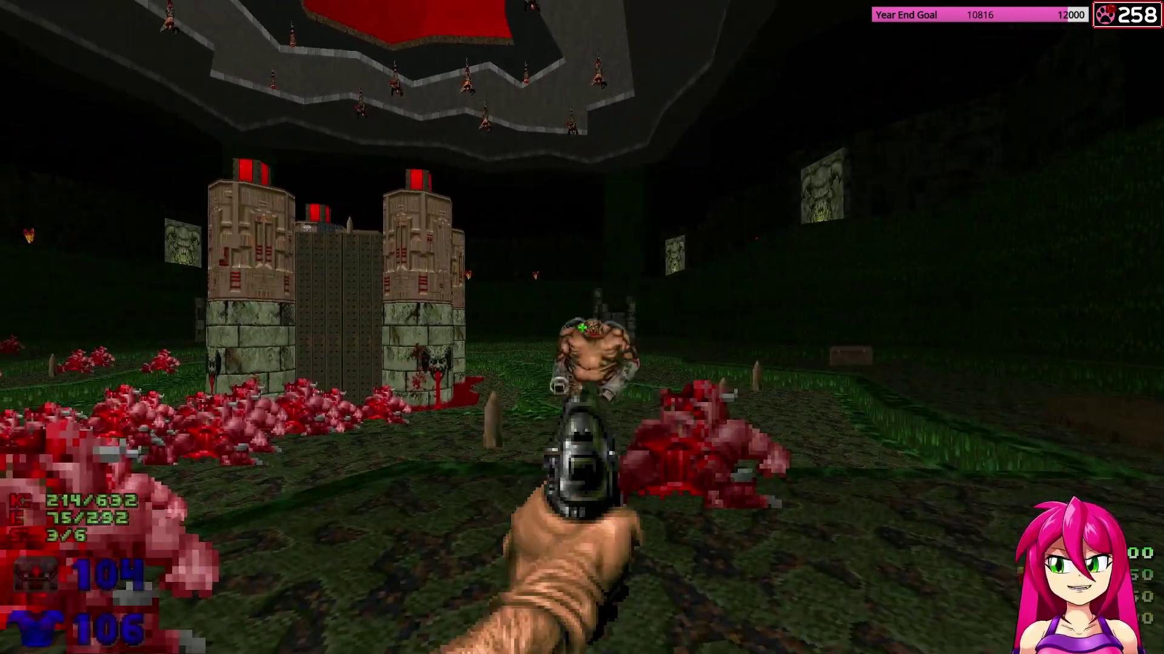
key(w)
key(w)
Switch to the super shotgun and circle the arena floor, collecting the loose rockets and boxes of rockets.
key(3)
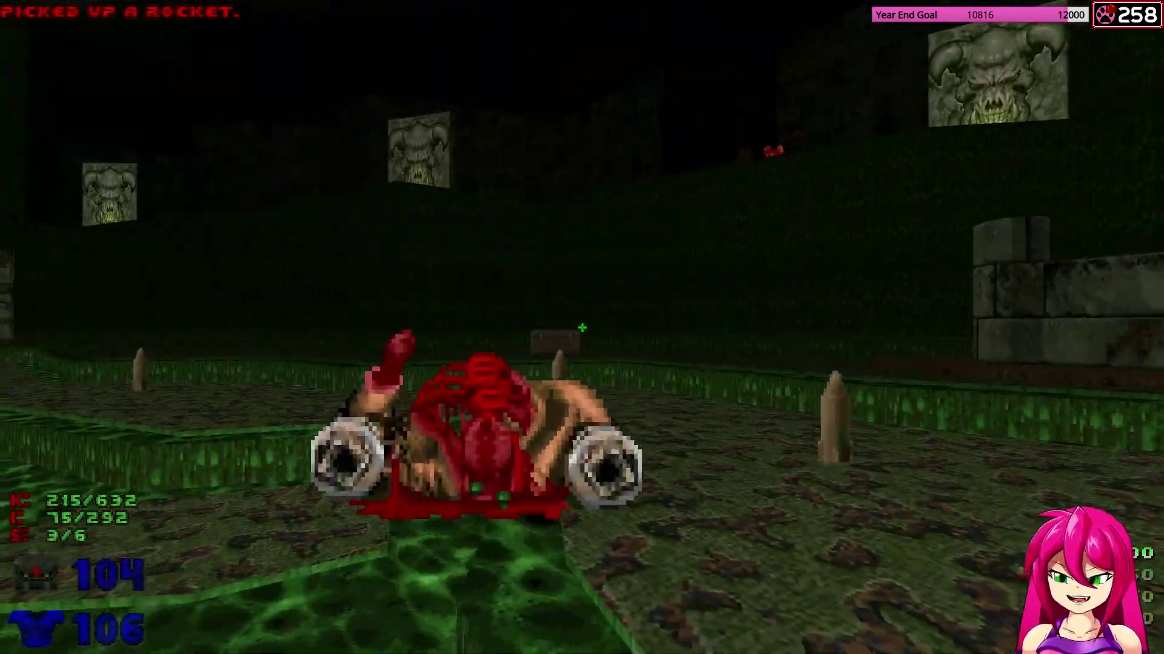
key(w)
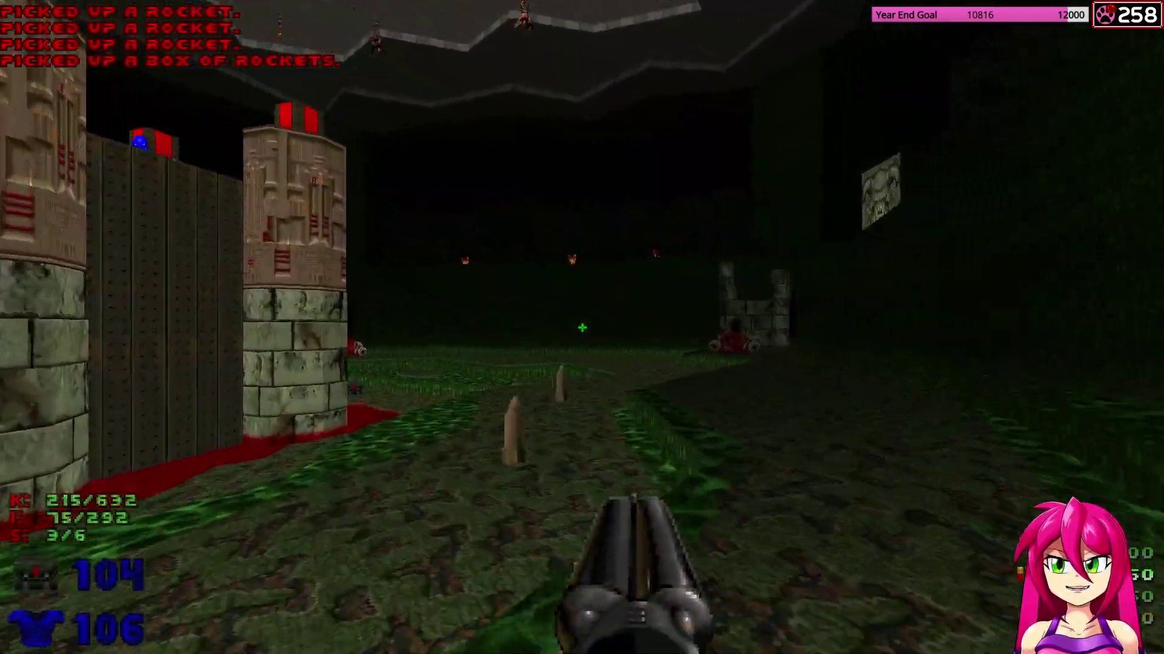
key(w)
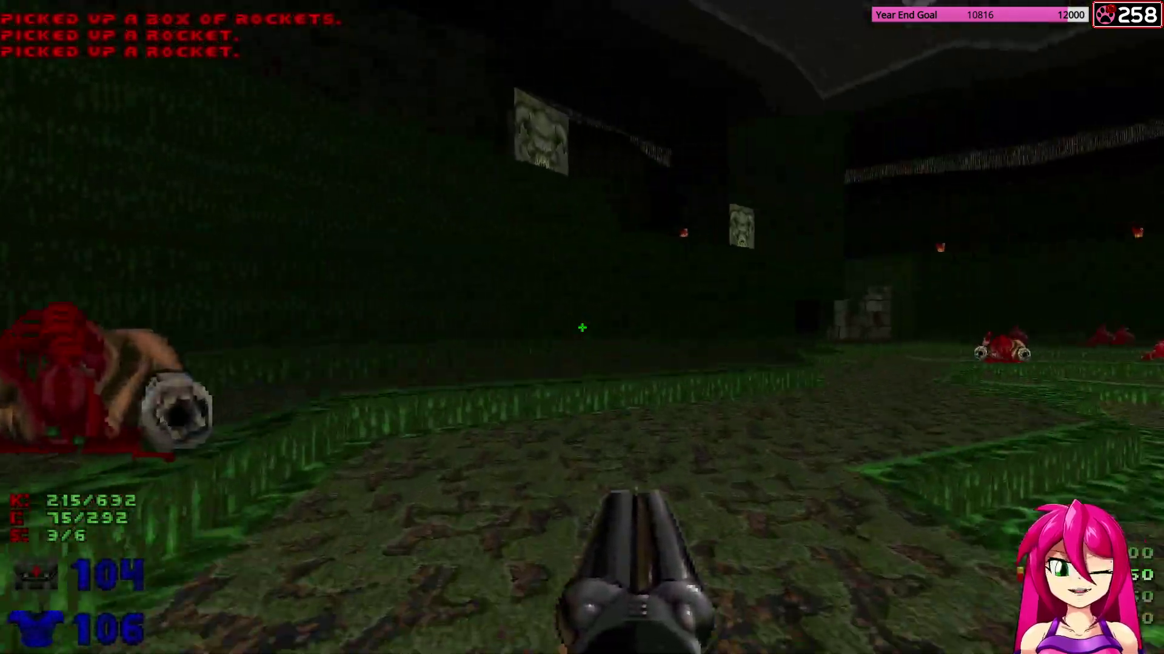
key(w)
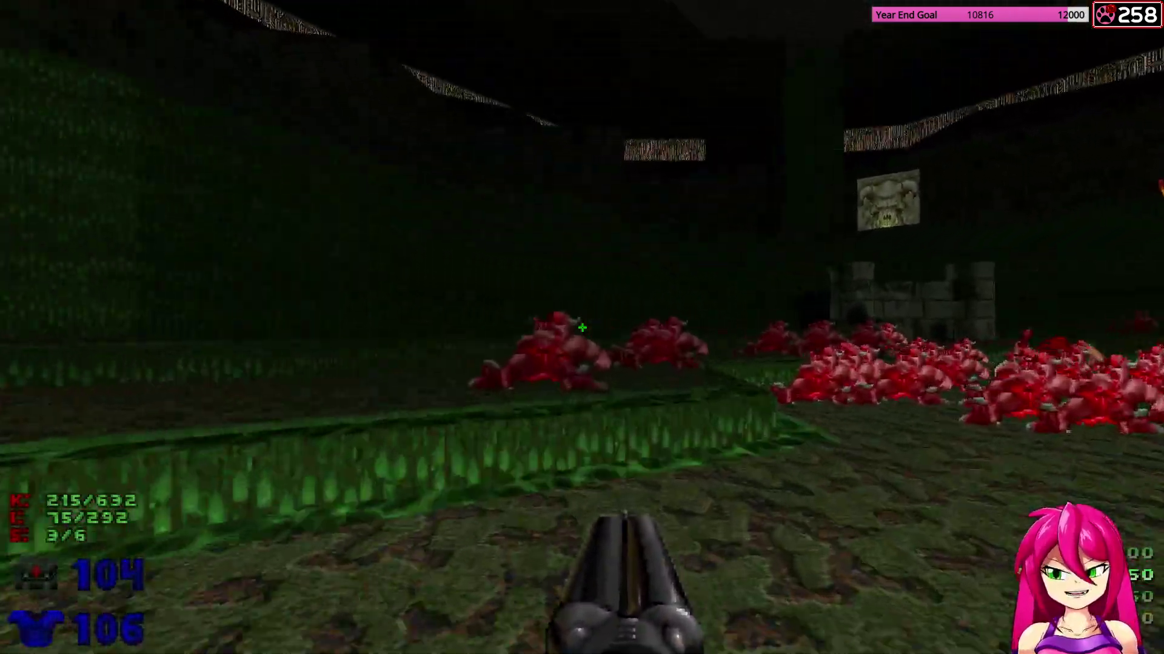
key(w)
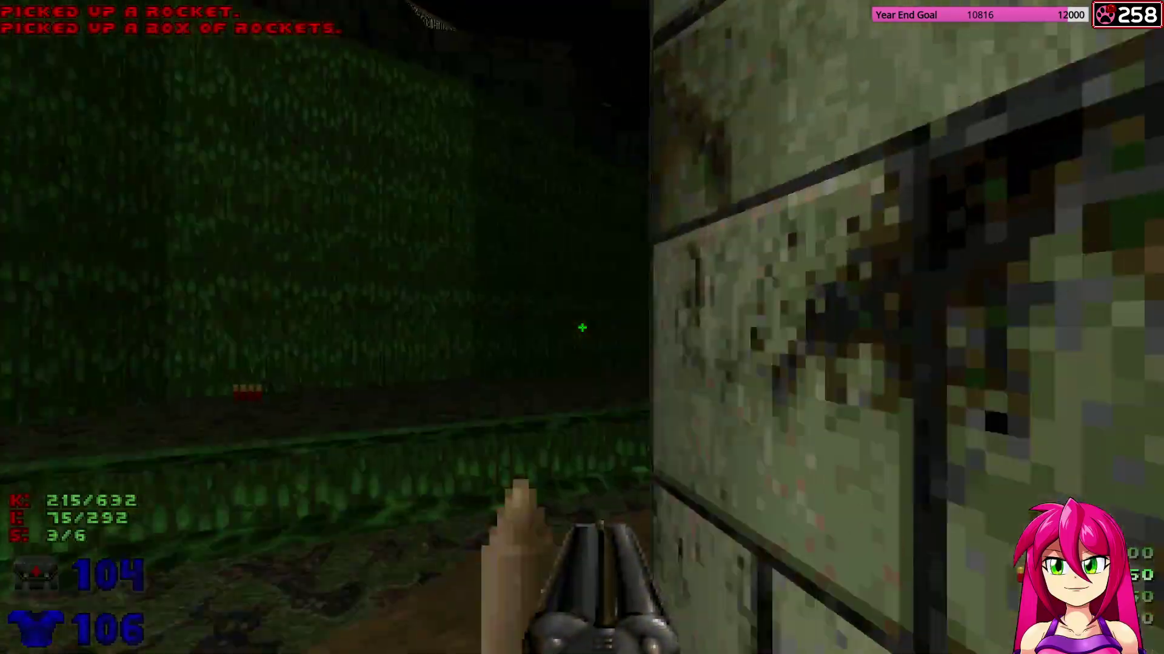
Search the slime tunnel off the arena, taking the radiation suit, energy cell and rockets, and return to the arena floor.
key(w)
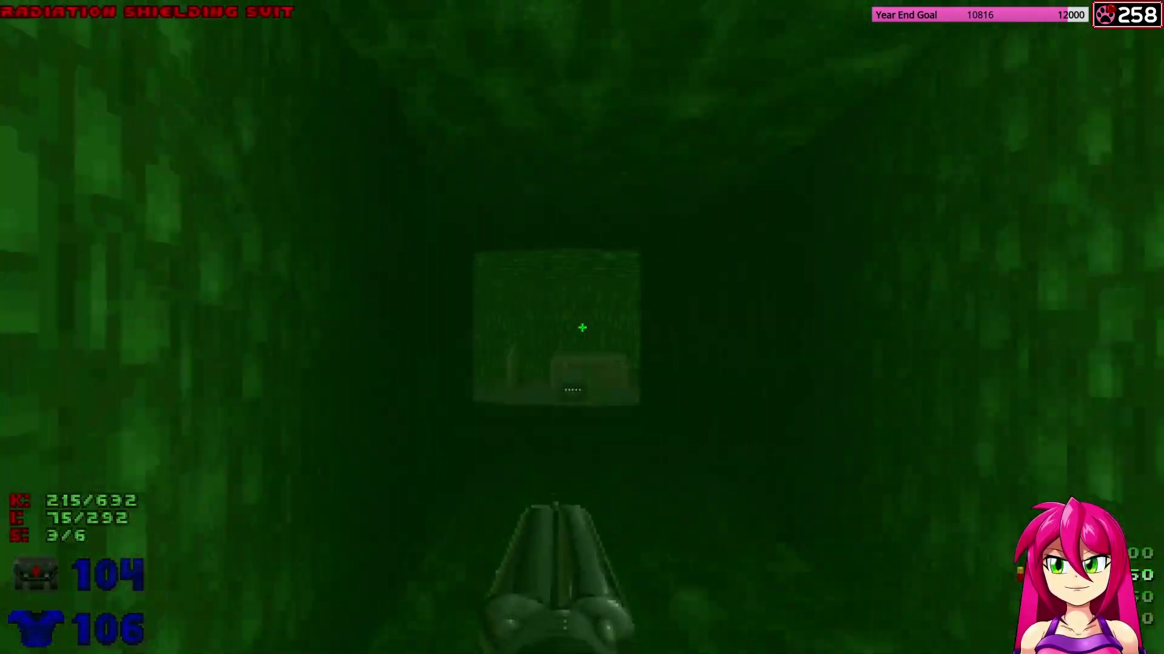
key(w)
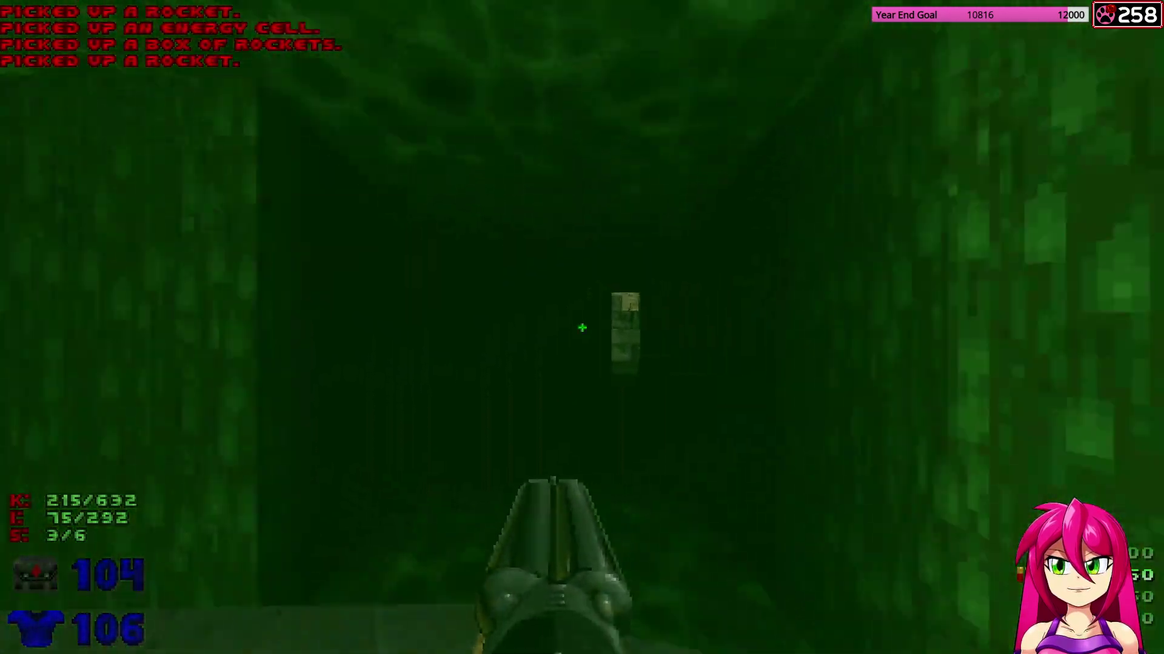
key(w)
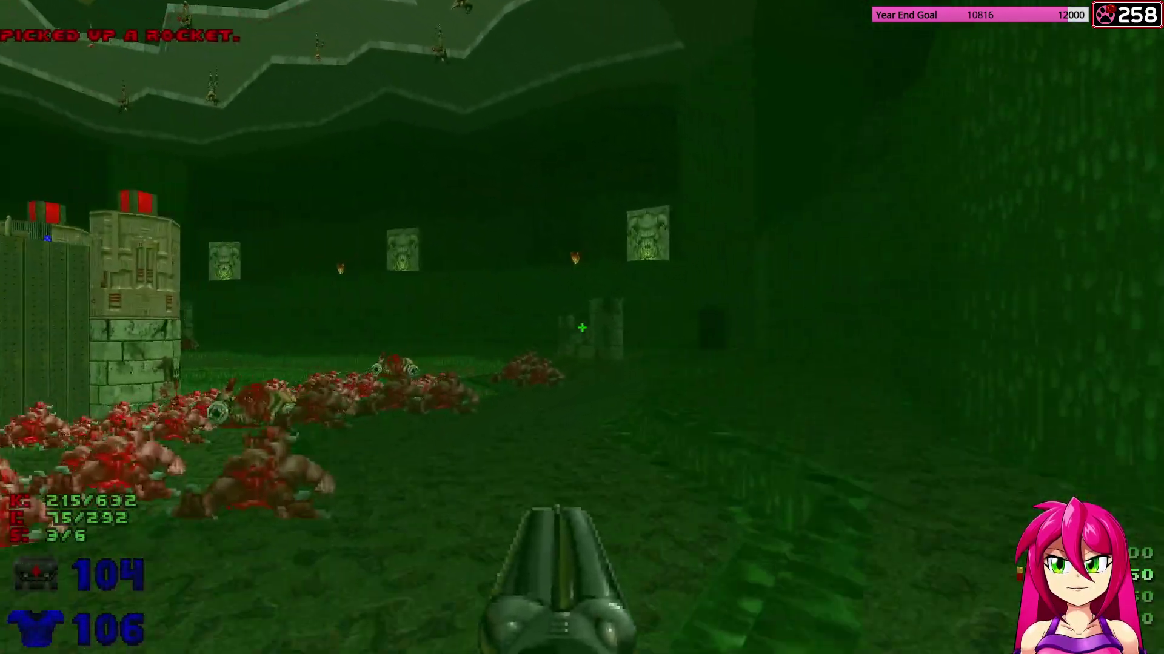
Enter the next slime tunnel, collect the box of rockets and two energy cells, and come back out past the broken wall.
key(w)
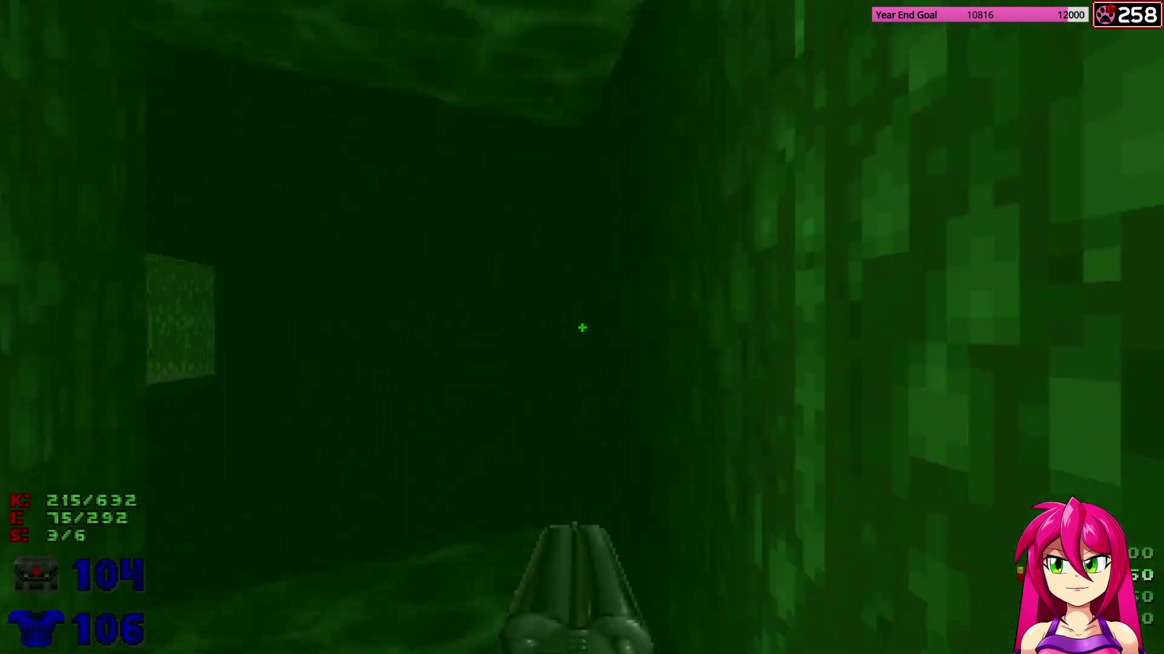
key(w)
key(w)
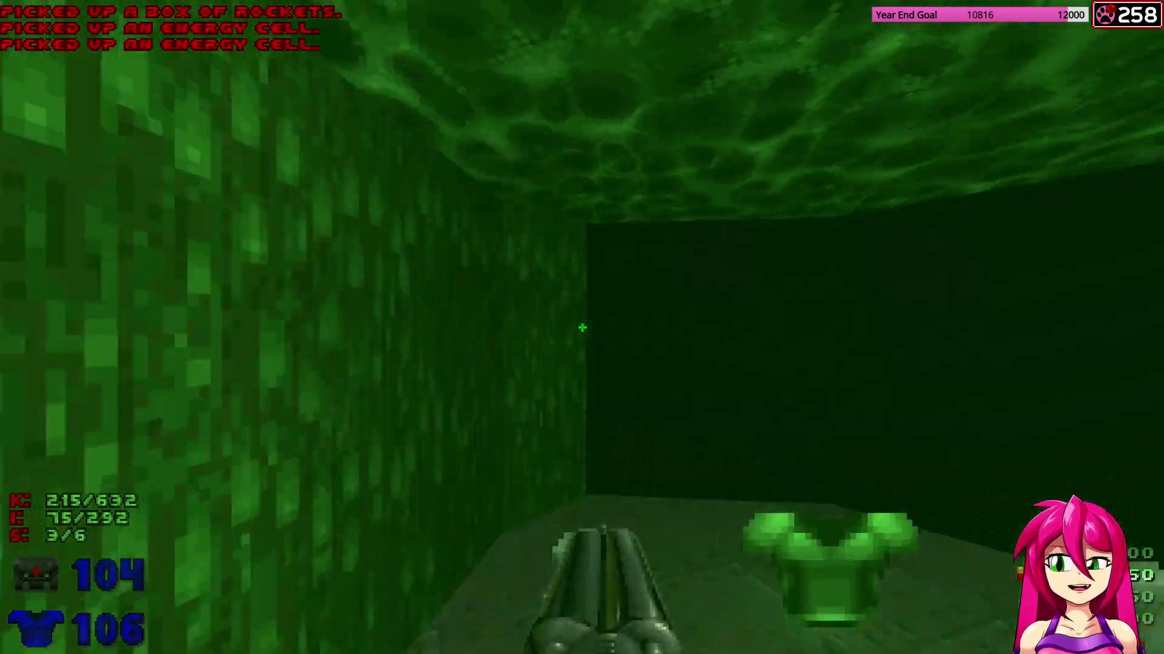
key(w)
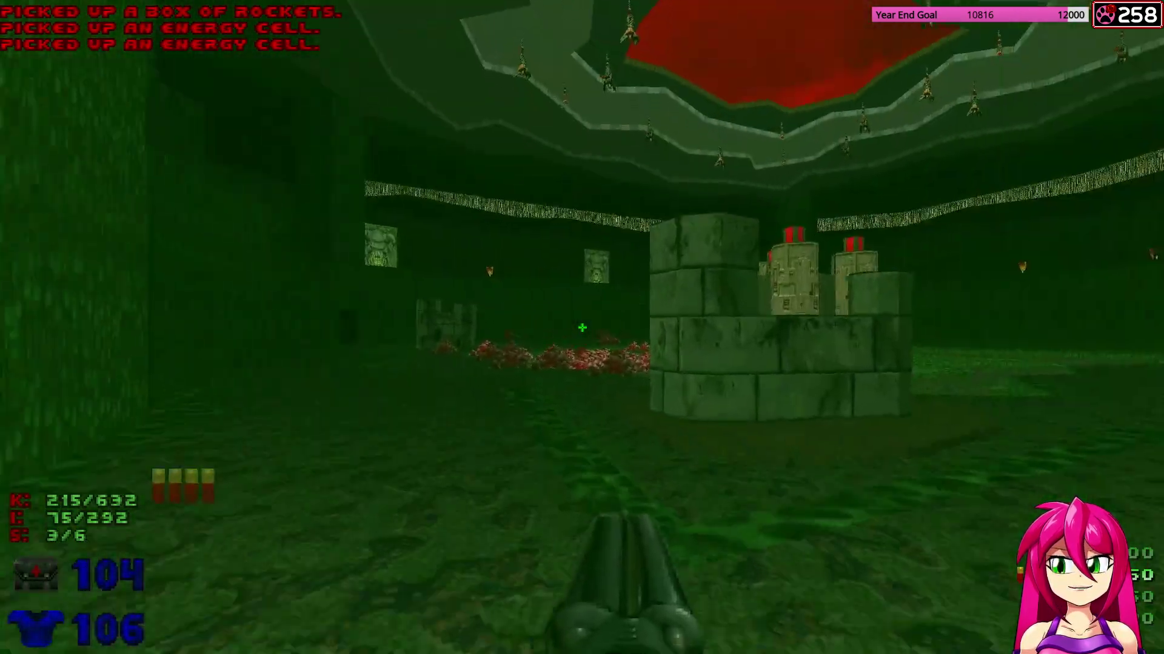
Go through another dark slime tunnel to take the supercharge, and return to the arena collecting a rocket.
key(w)
key(w)
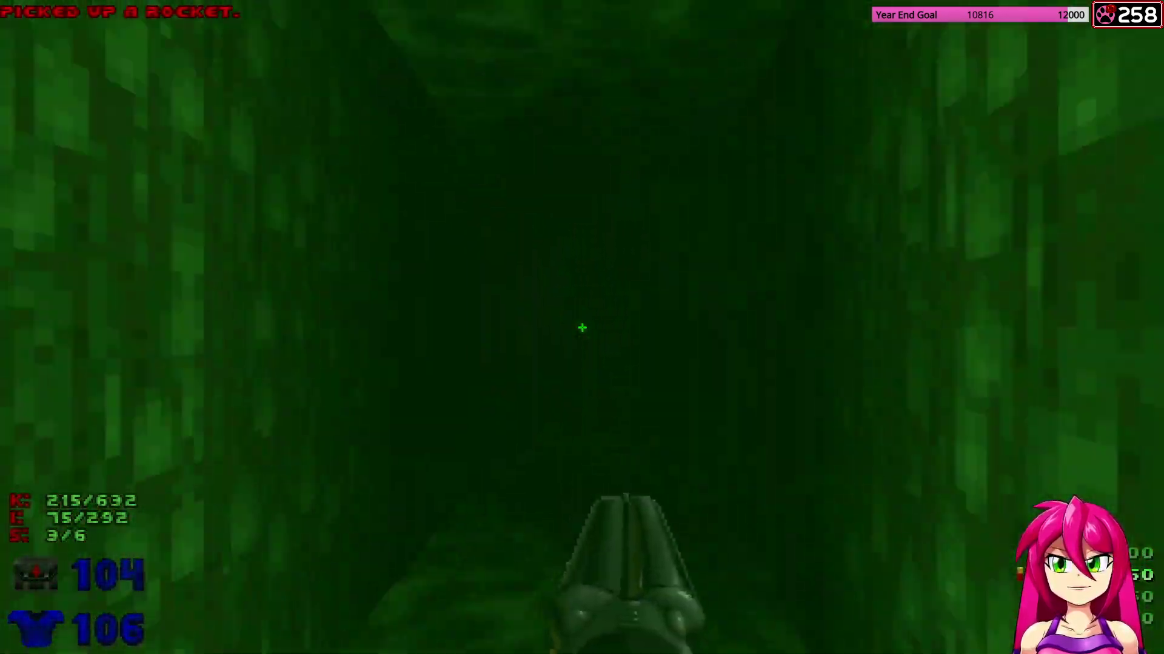
key(w)
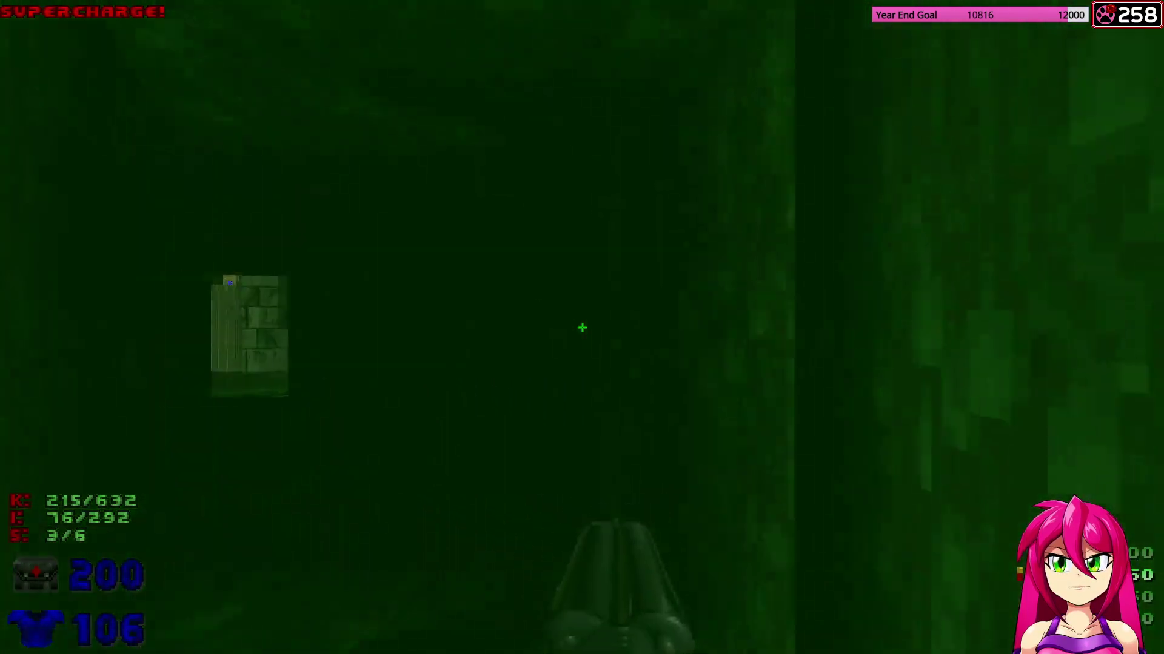
key(w)
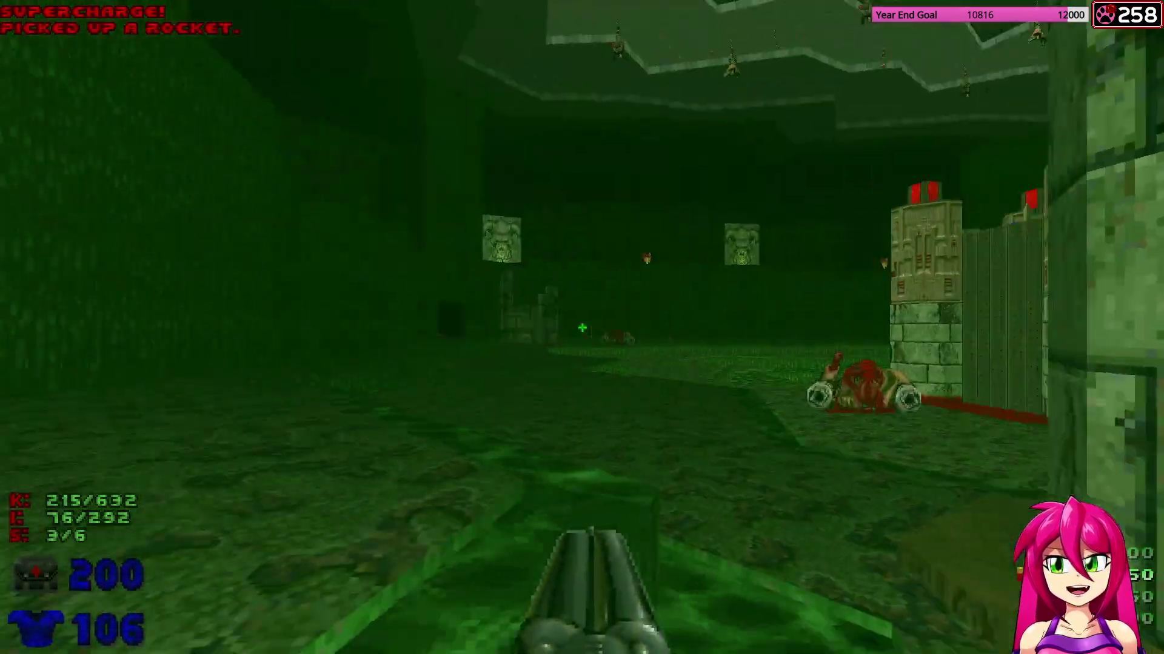
Take the berserk pack, search the dark slime tunnel, and return to the arena floor.
key(w)
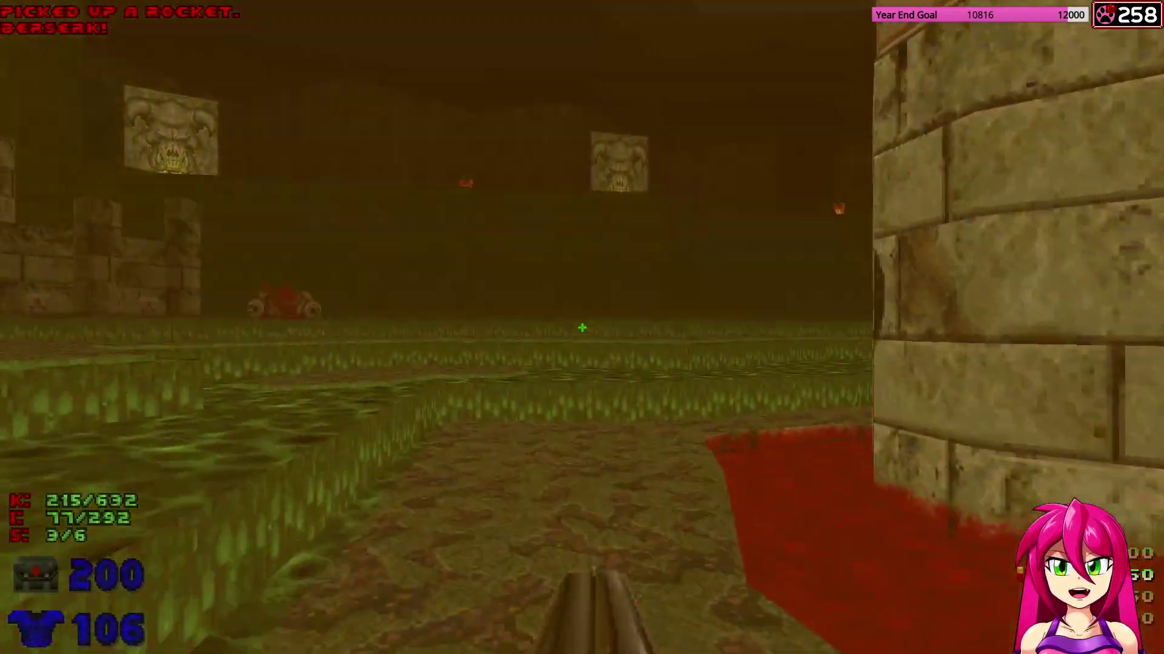
key(w)
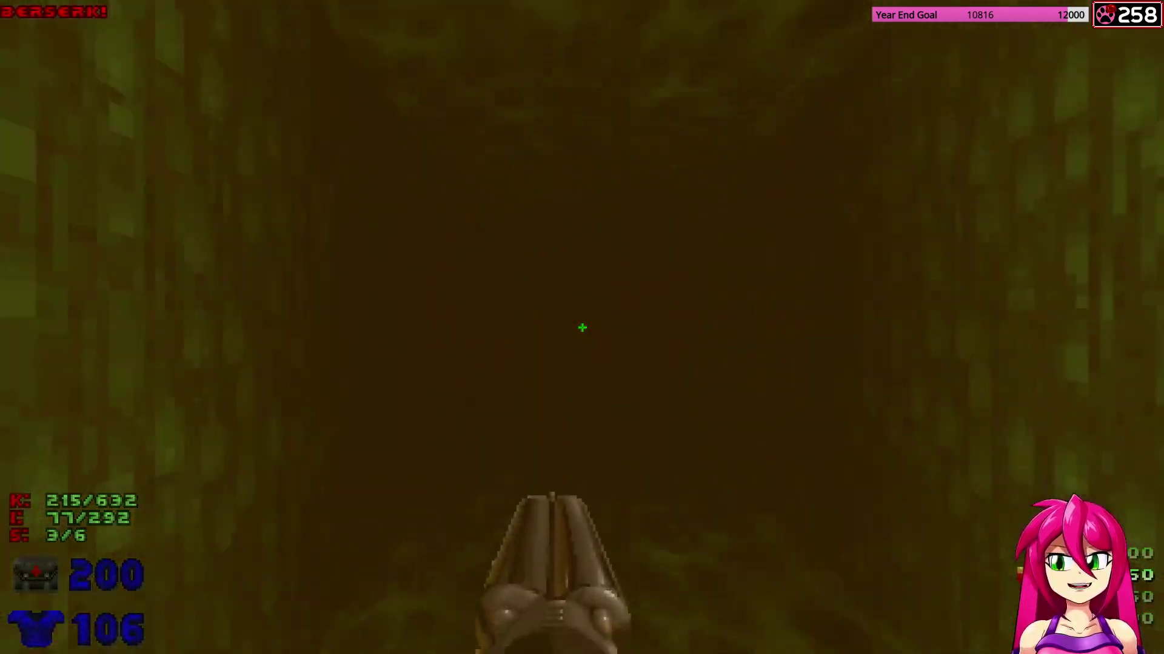
key(w)
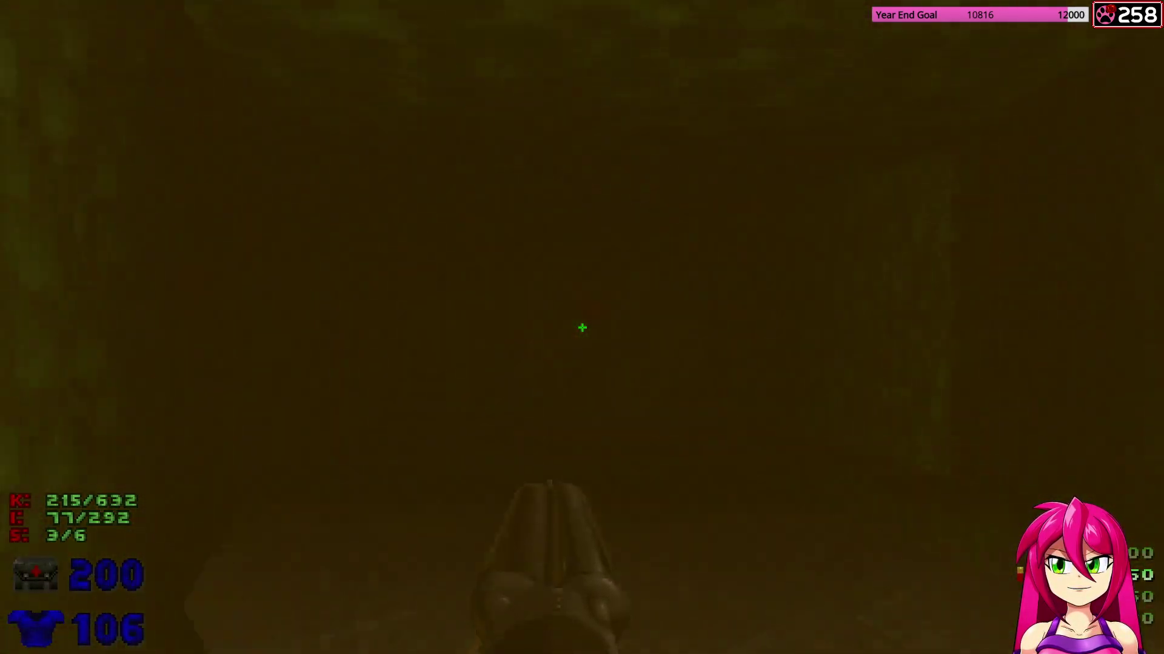
key(w)
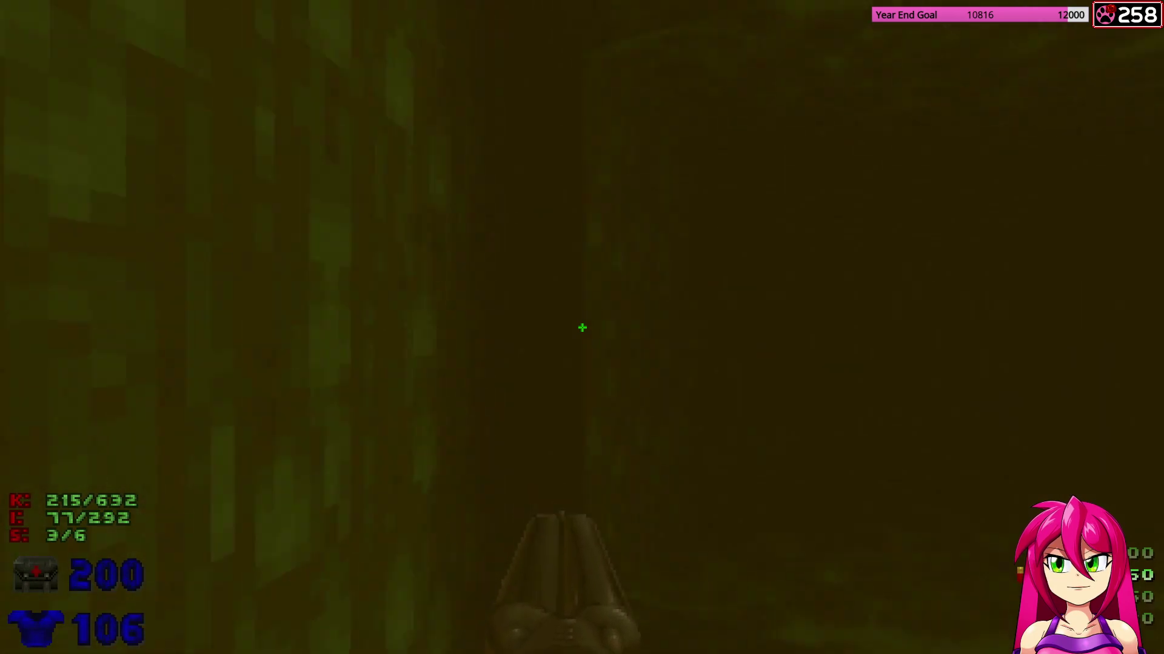
key(w)
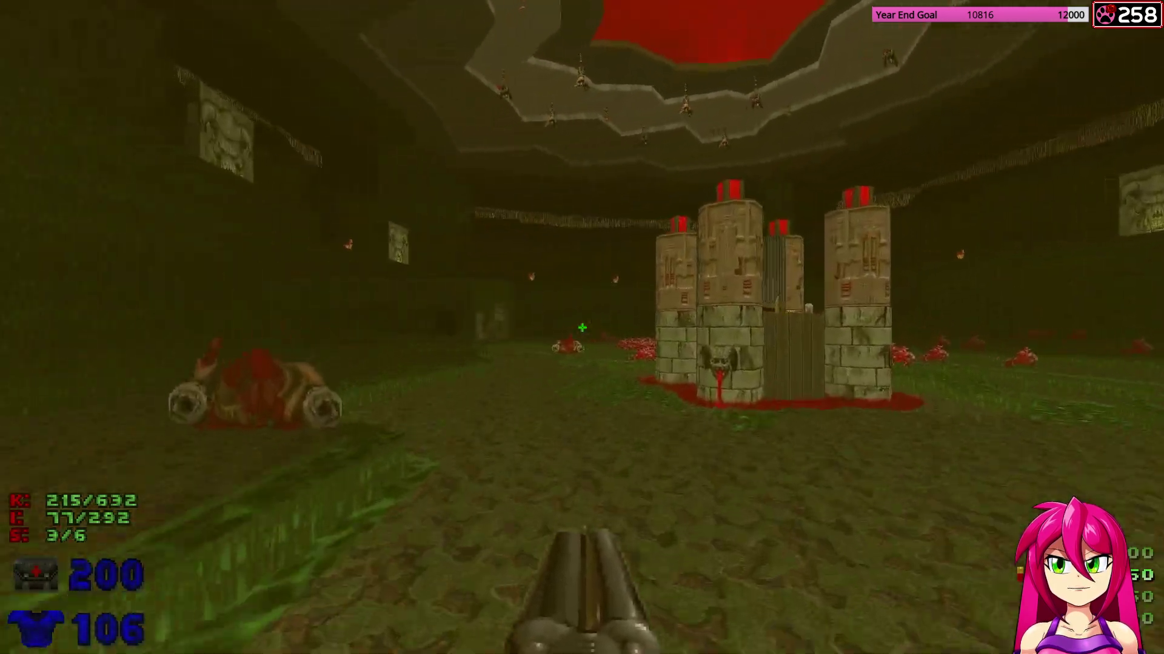
Leave the arena and travel back past the green slime column to the cavern with the stone islands.
key(w)
key(w)
key(w)
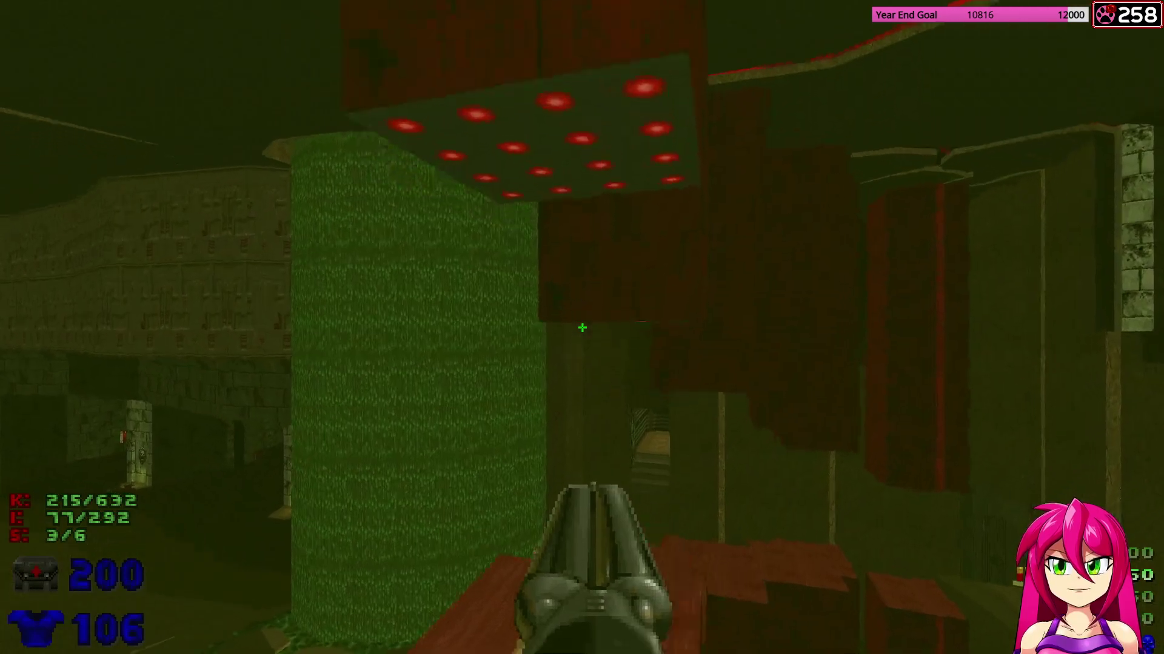
key(w)
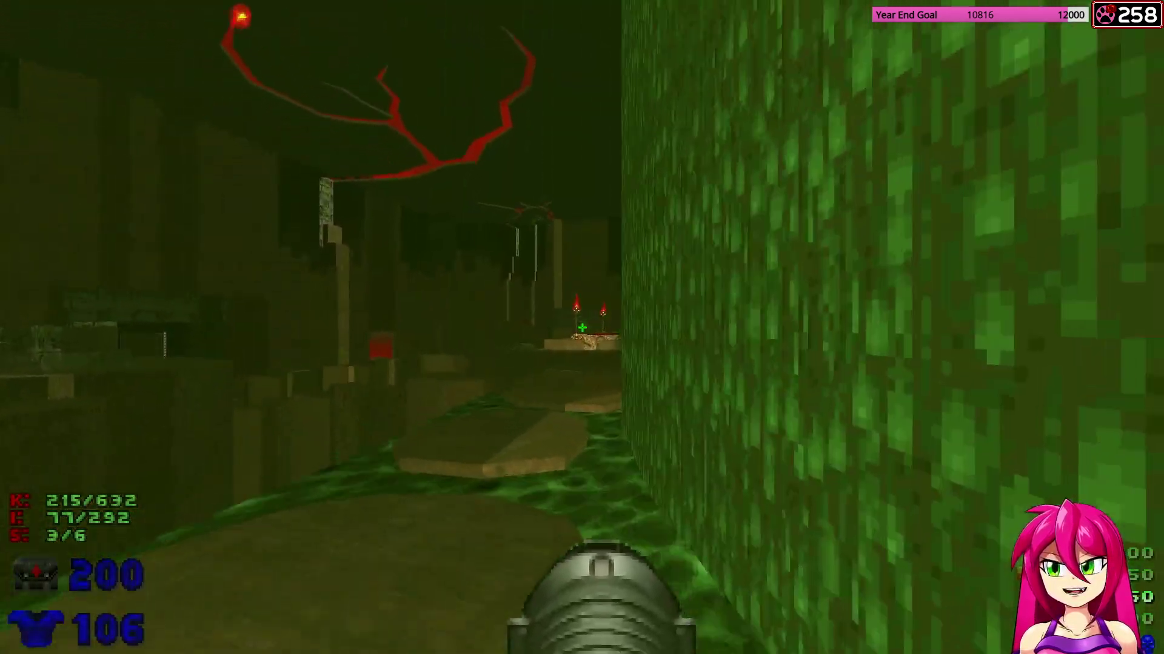
Kill the imps in the cavern and the two demons guarding the blue-skull door with the rocket launcher.
key(w)
key(4)
click(582, 327)
click(582, 327)
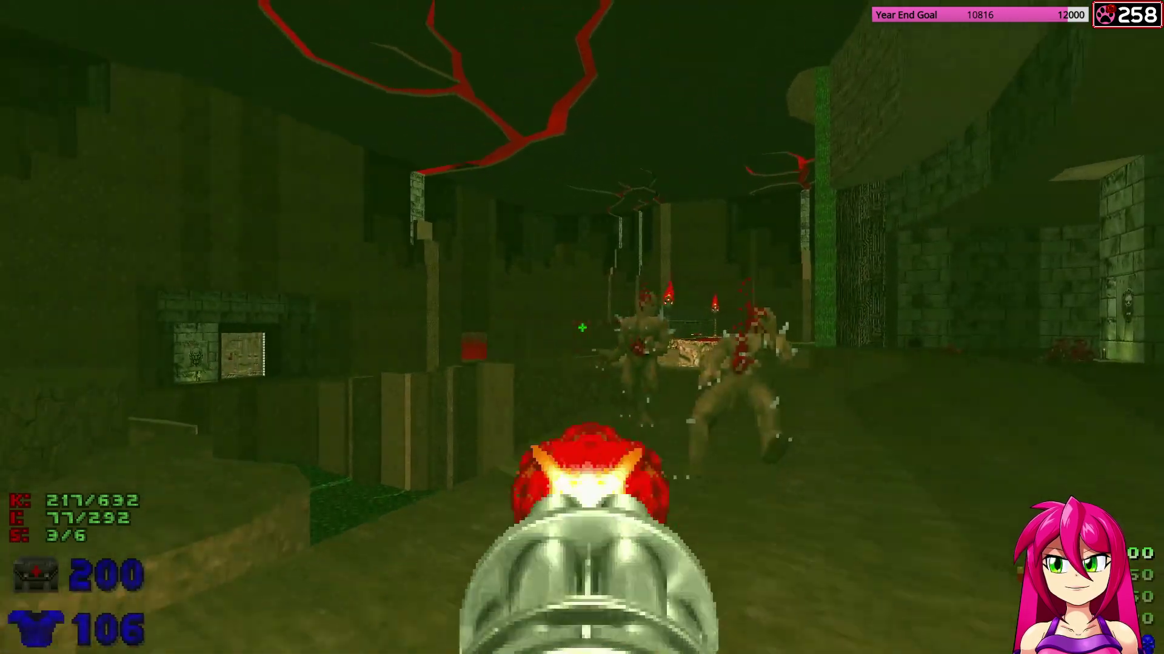
key(w)
click(582, 327)
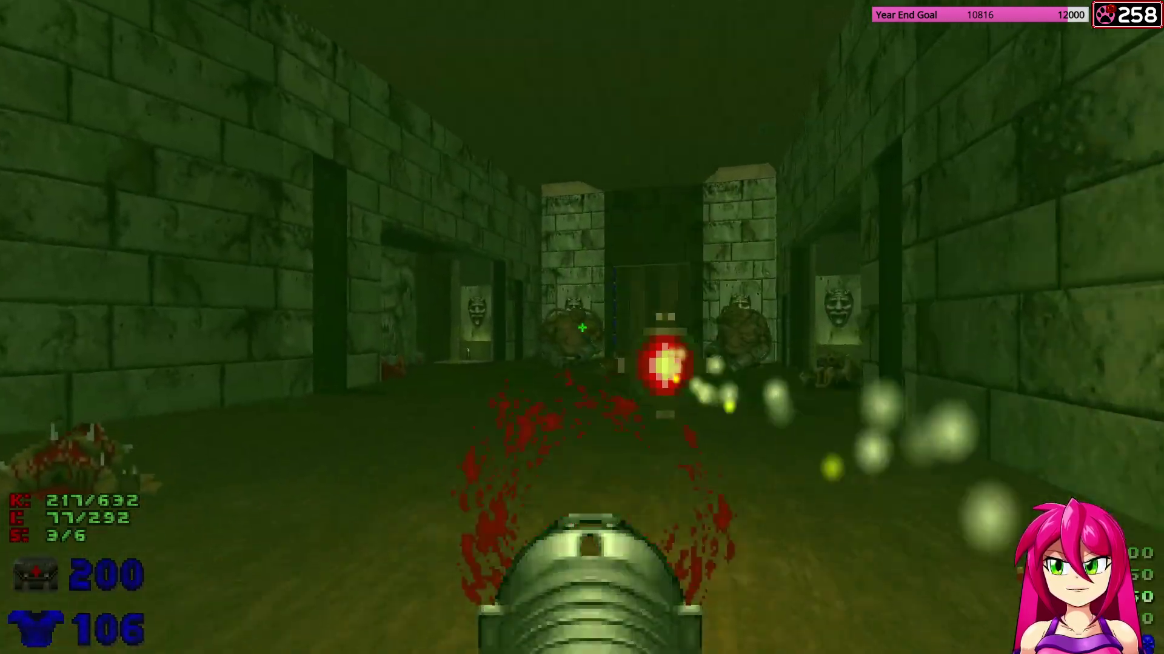
click(582, 327)
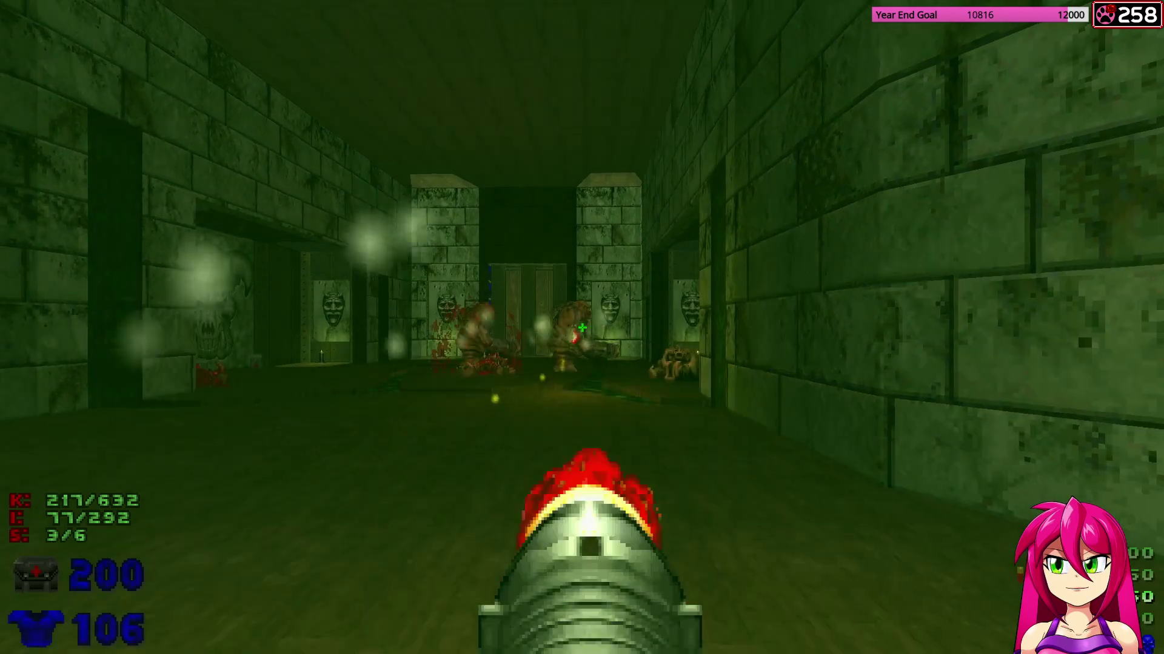
click(581, 327)
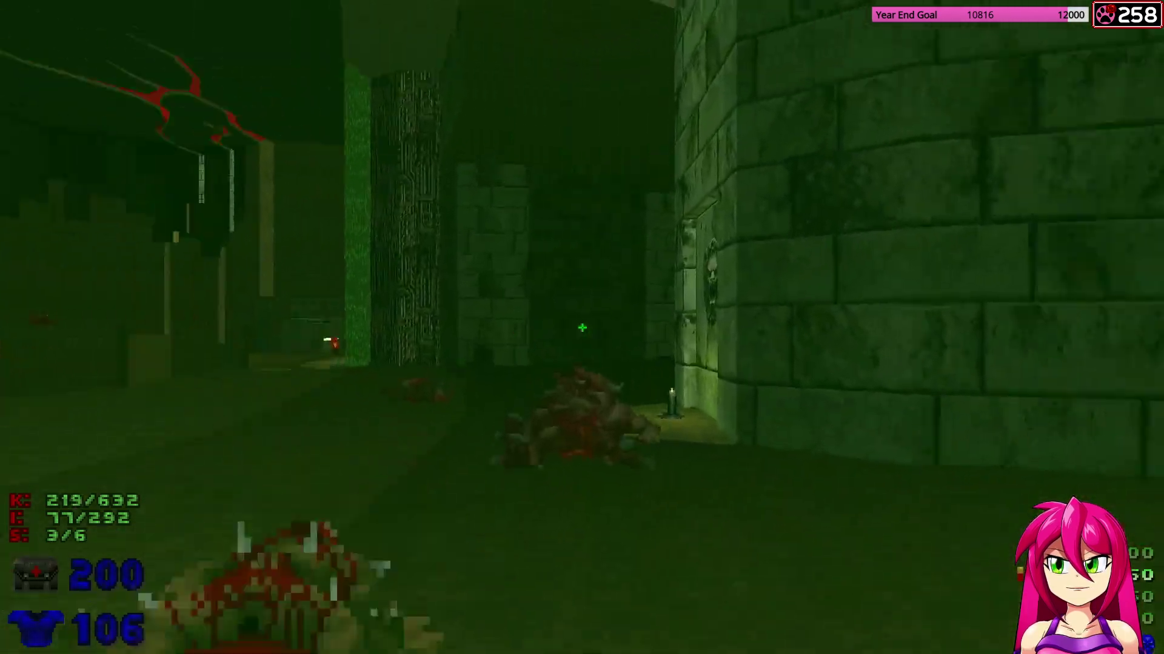
Save the game in front of the blue-skull door and open the door.
key(3)
key(w)
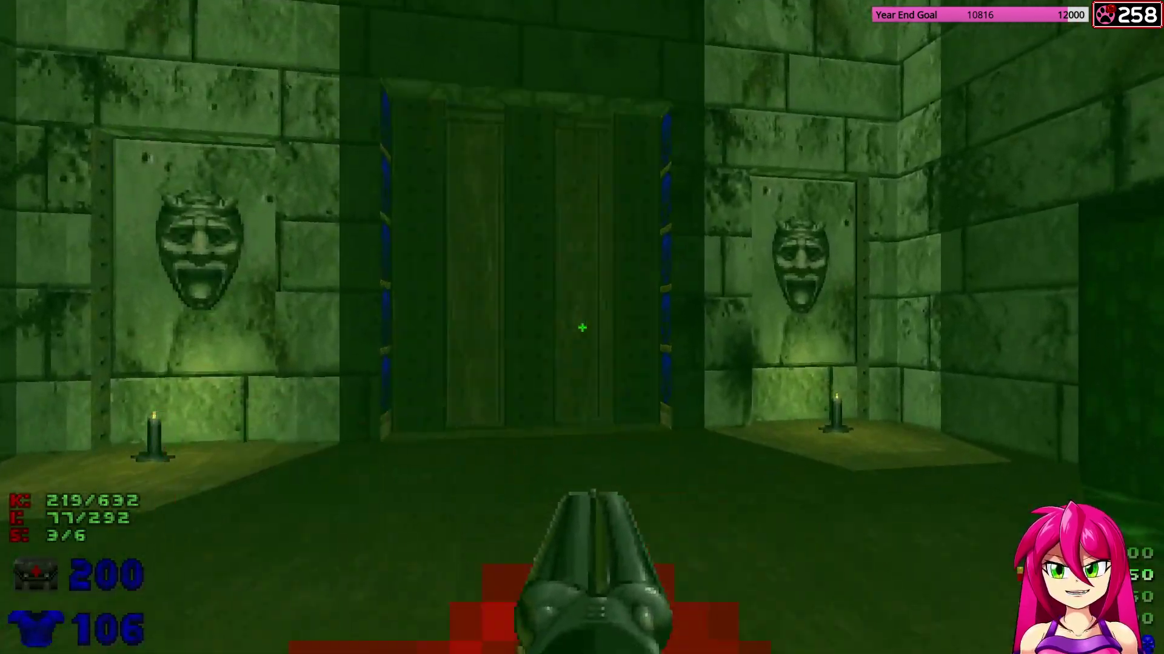
key(F6)
key(w)
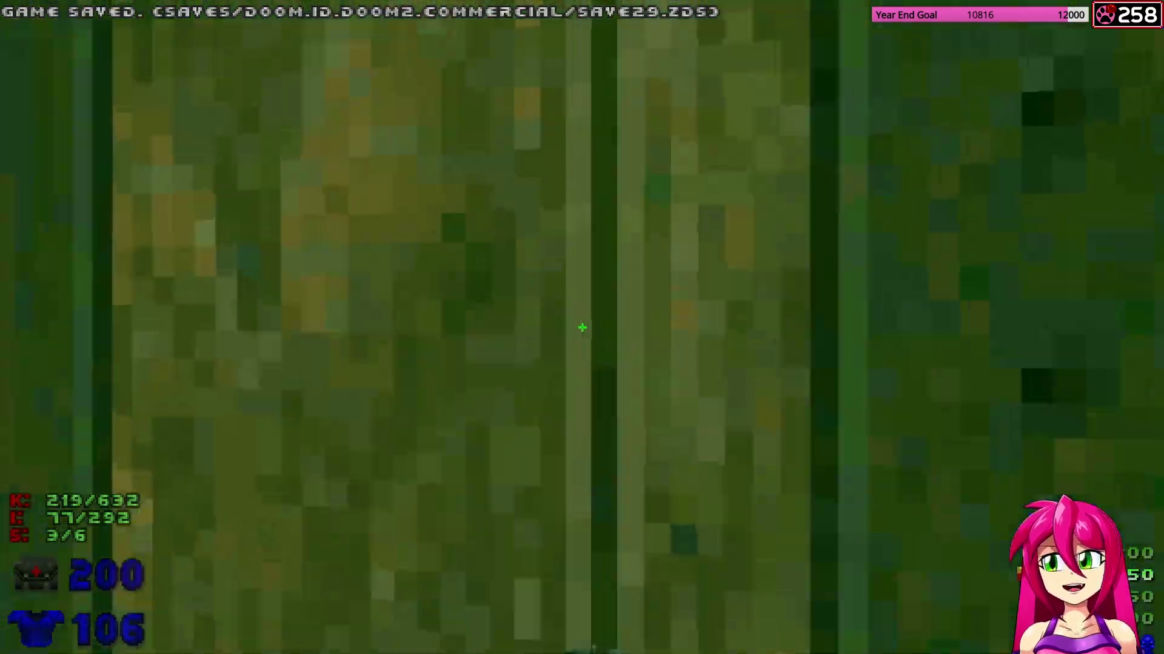
key(e)
Fight the gunmen behind the blue-skull door with heavy weapons, strafing in and out of the doorway for cover.
key(5)
key(s)
click(582, 327)
key(a)
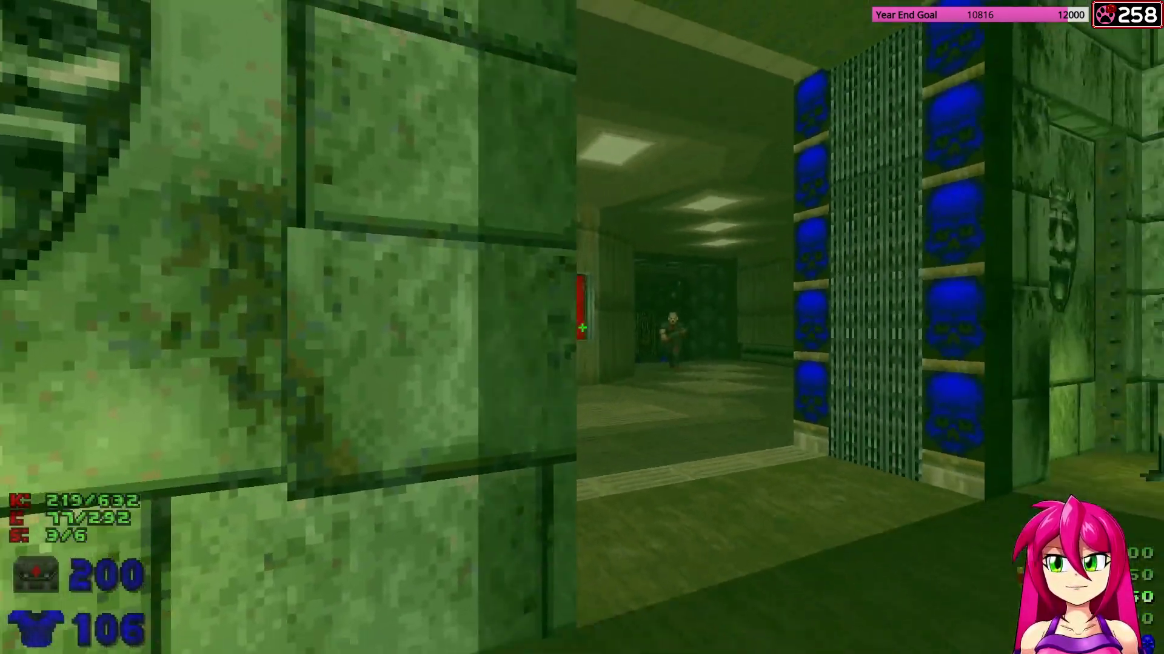
key(4)
key(d)
click(582, 327)
key(a)
key(w)
key(s)
click(582, 327)
Kill the red-armored gunner inside the central windowed chamber and ready the super shotgun.
key(w)
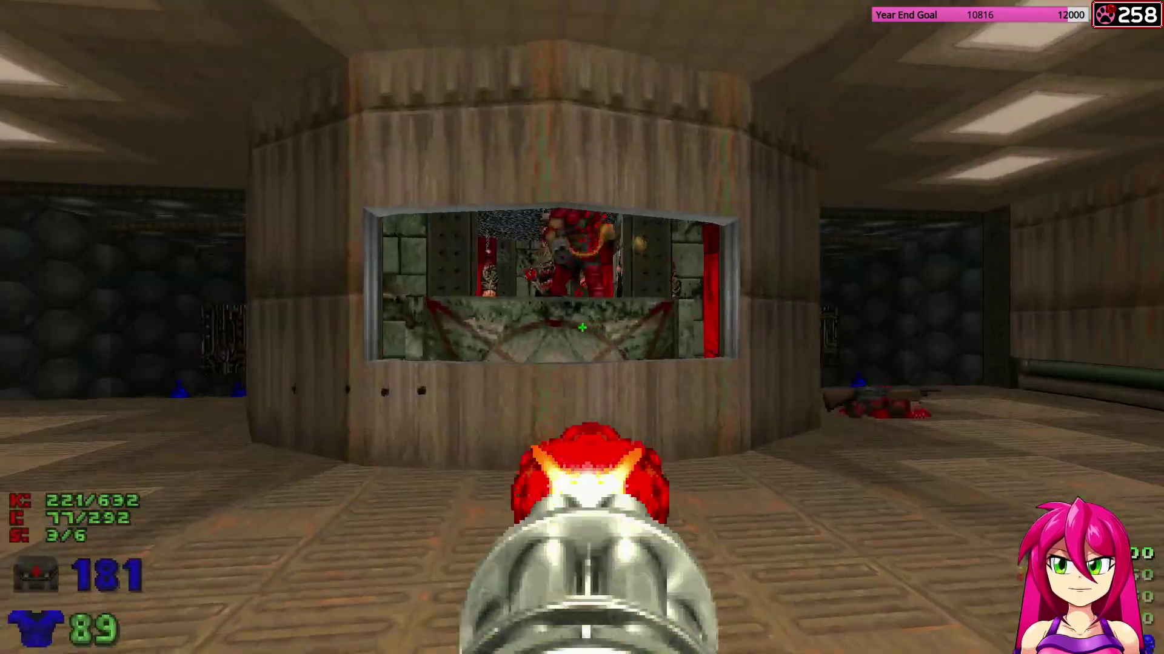
key(a)
key(w)
key(3)
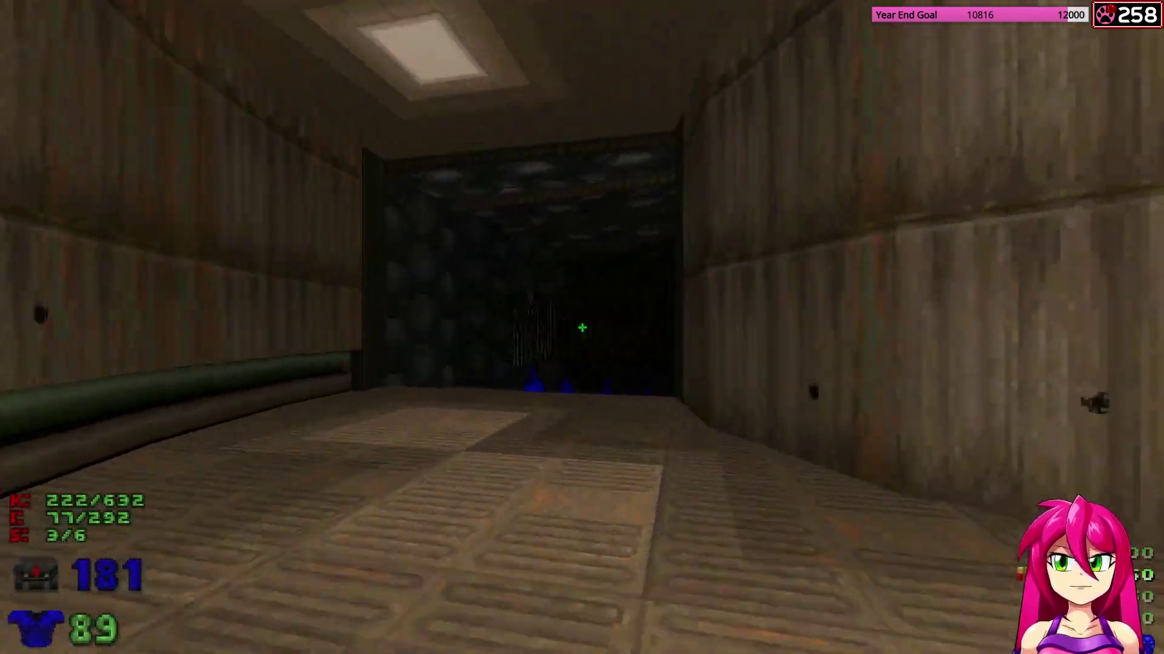
Enter the dark stone corridor, shoot the pink demons there and collect the health bonuses.
key(w)
click(582, 327)
key(s)
click(582, 327)
key(w)
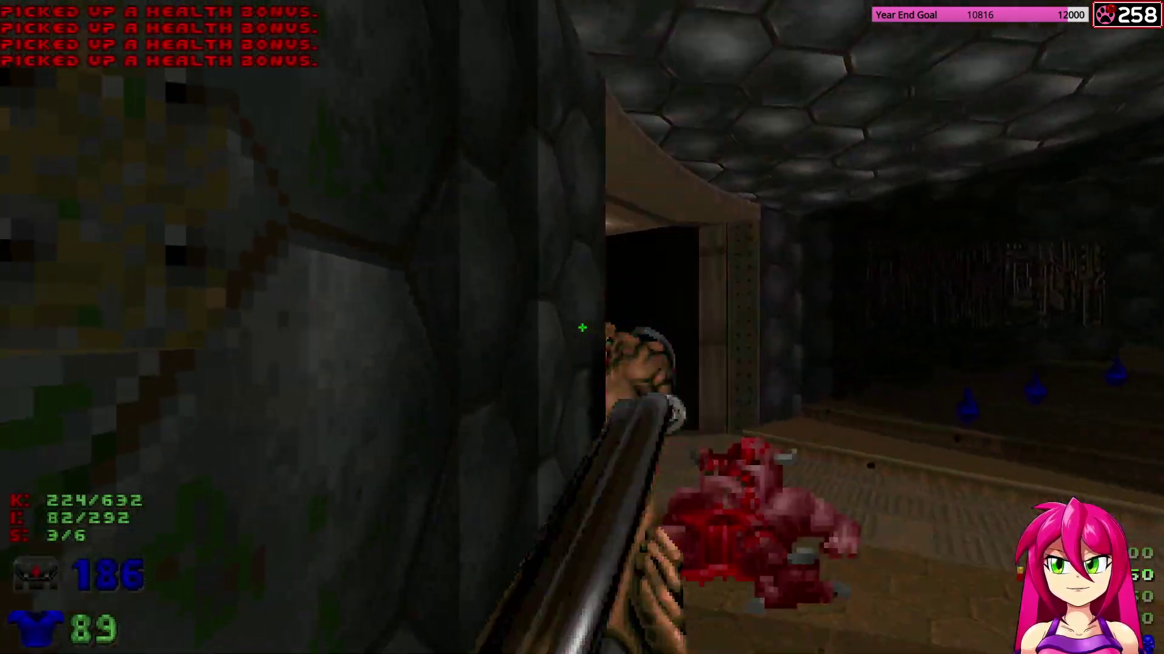
Back down the stone corridor and kill the advancing mancubus with rockets while dodging its fireballs.
key(s)
key(d)
key(a)
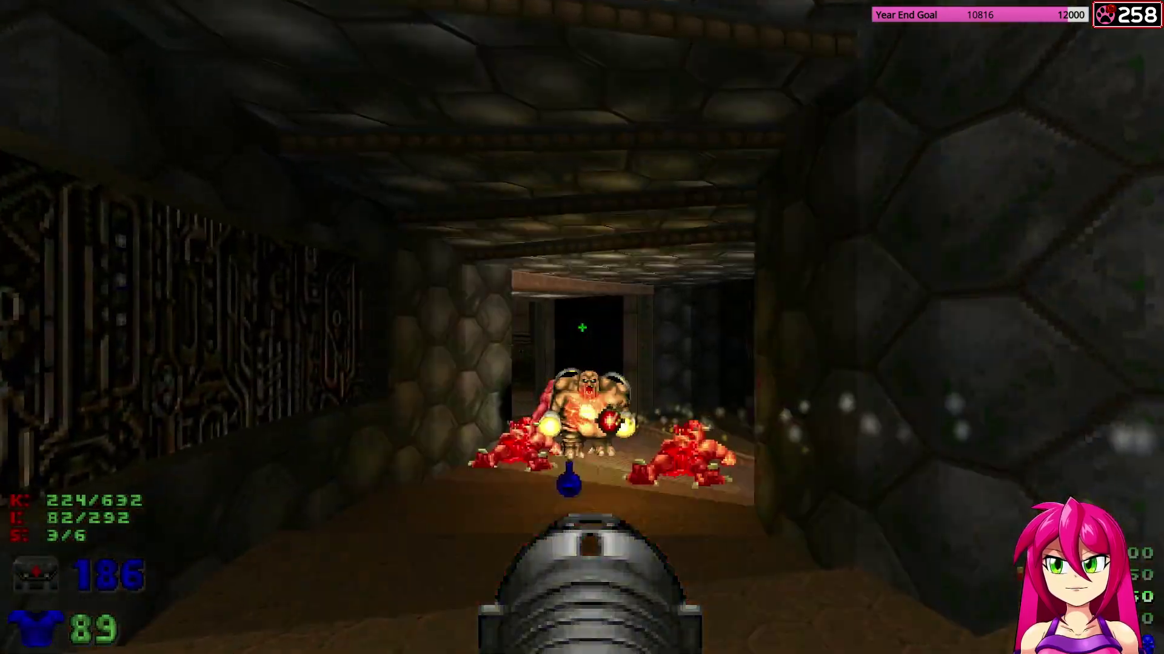
key(s)
key(d)
key(a)
key(w)
key(3)
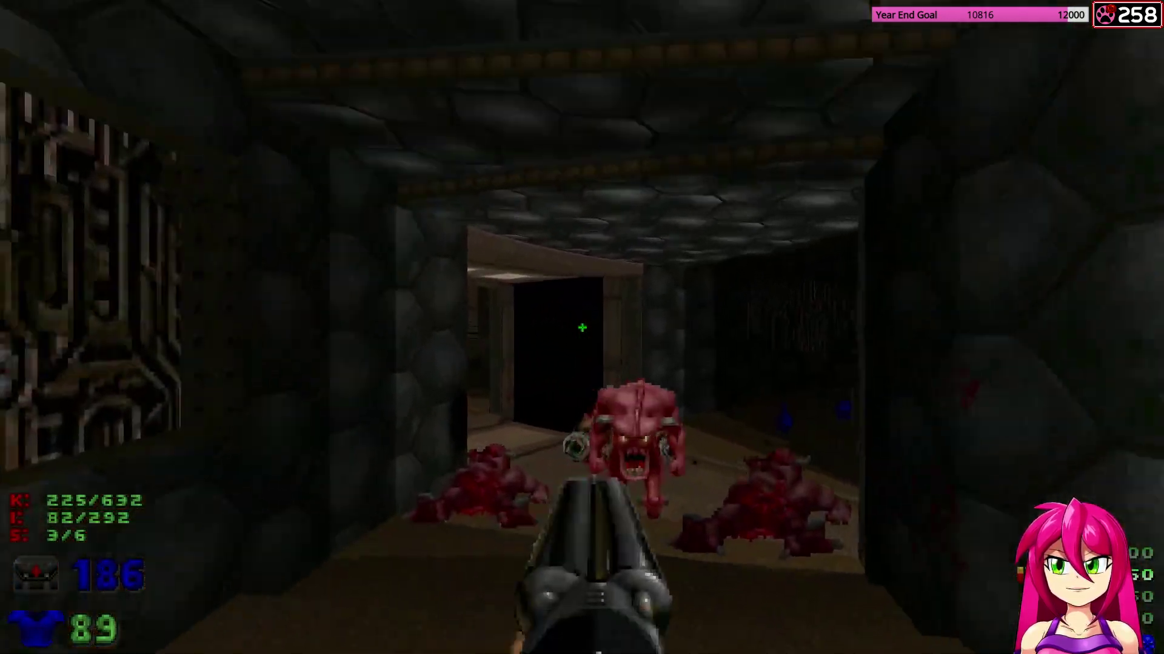
Shoot the charging pink demon and collect the health bonuses and the shotgun along the corridor steps.
click(582, 327)
key(w)
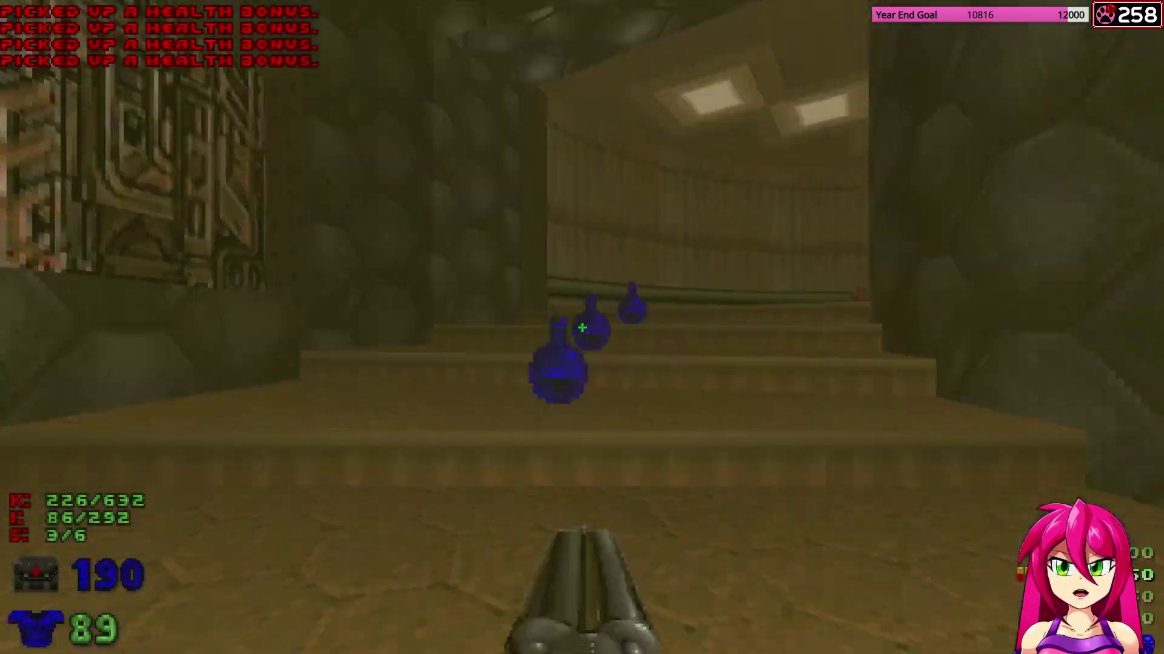
key(w)
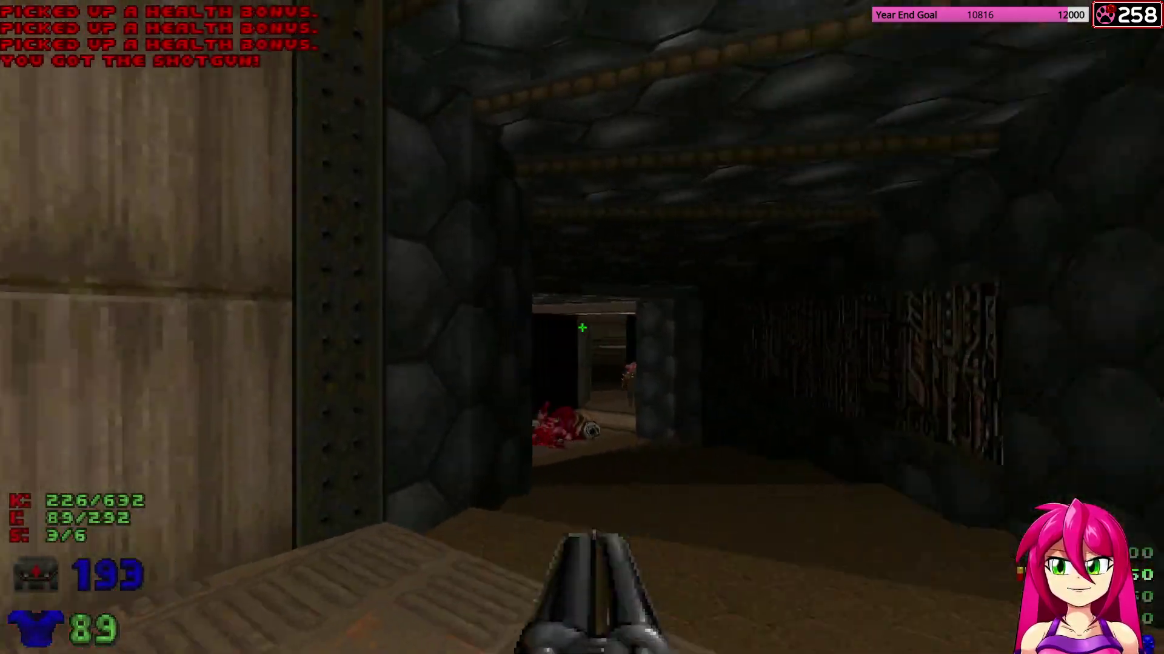
Fight the imps and pink demons coming through the lit passage, using the rocket launcher and super shotgun while retreating.
key(s)
key(a)
click(581, 327)
key(d)
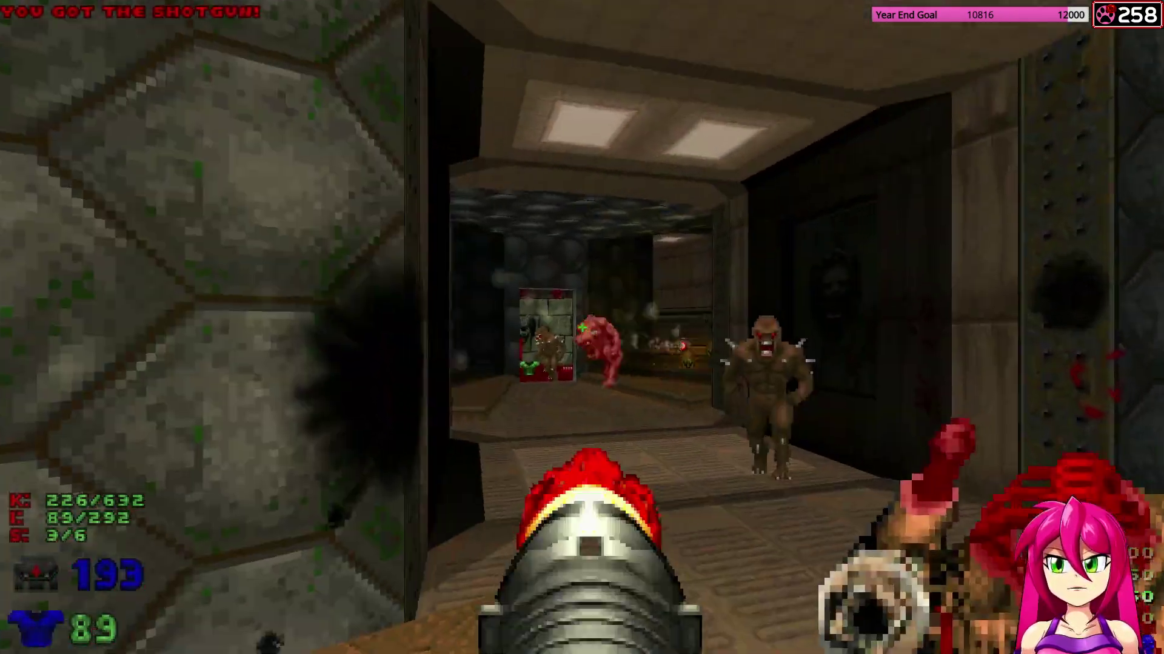
key(s)
key(w)
click(582, 327)
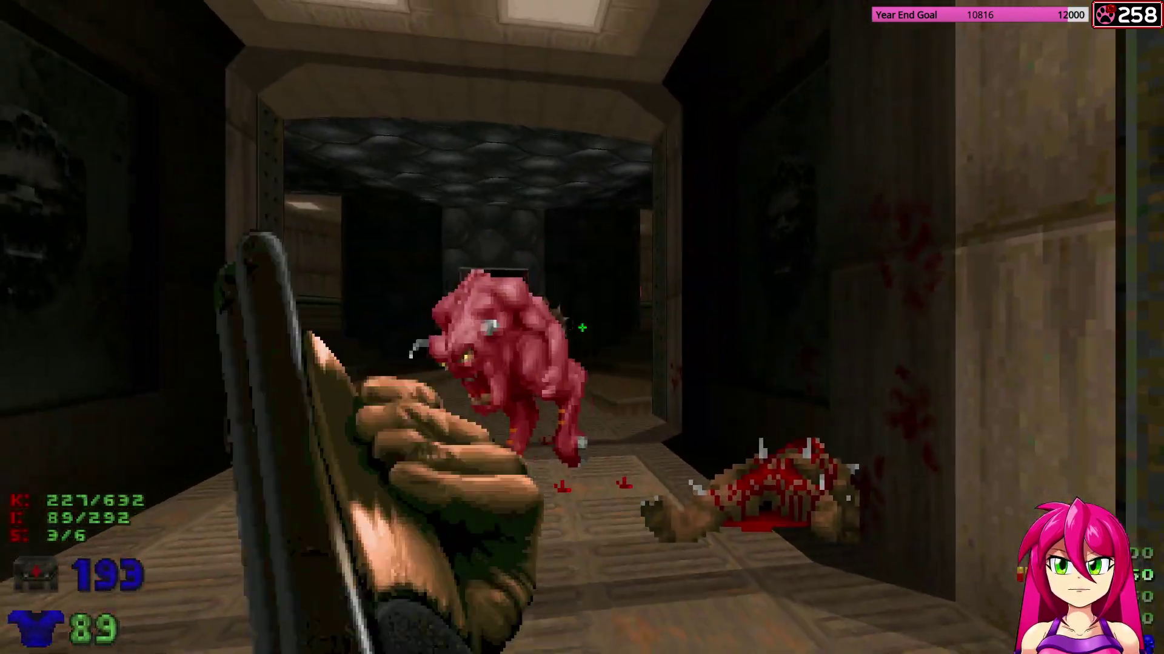
key(s)
click(582, 327)
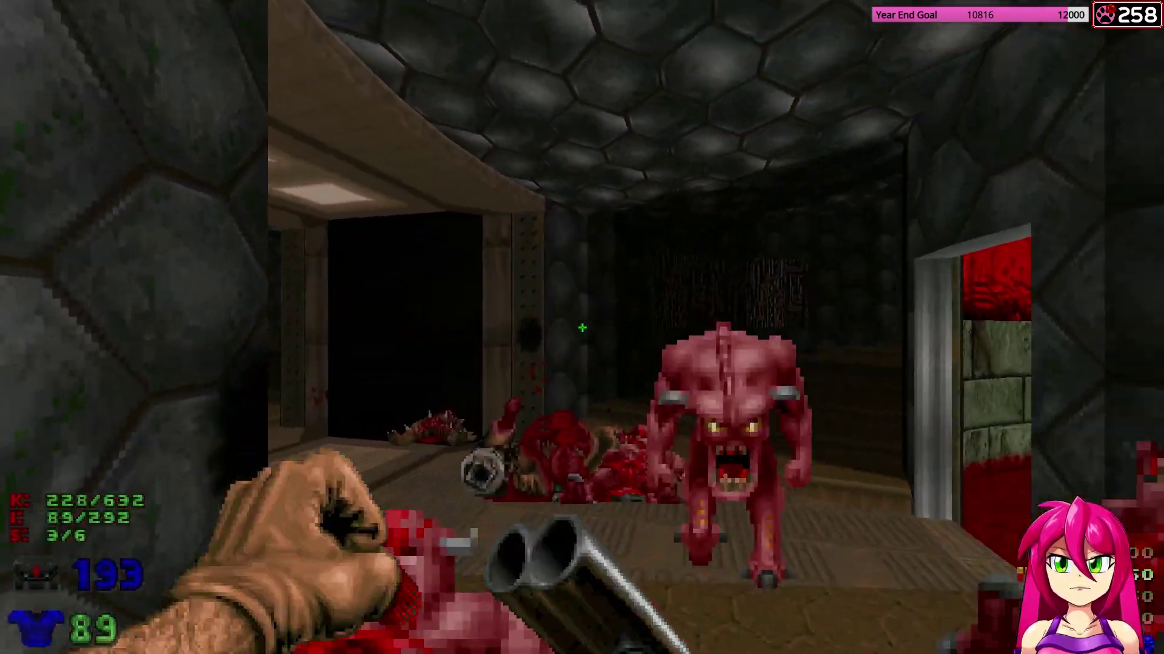
Kill the remaining imps and pink demons outside the blood-floored chamber, picking up an armor bonus.
key(ctrl)
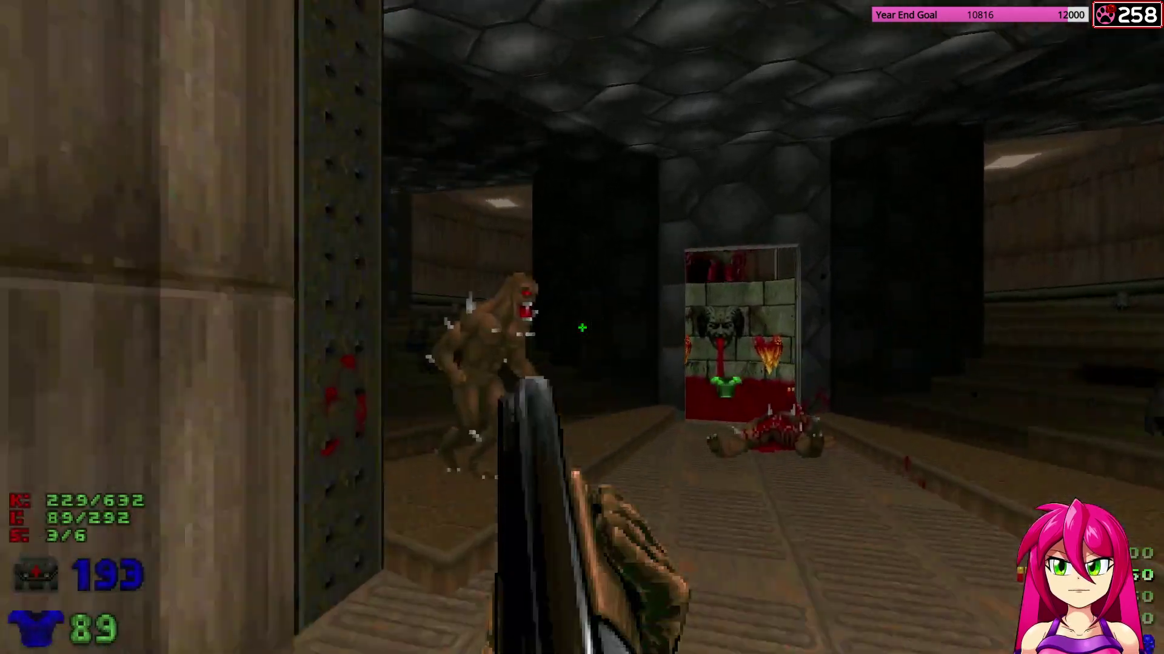
key(ctrl)
key(d)
key(5)
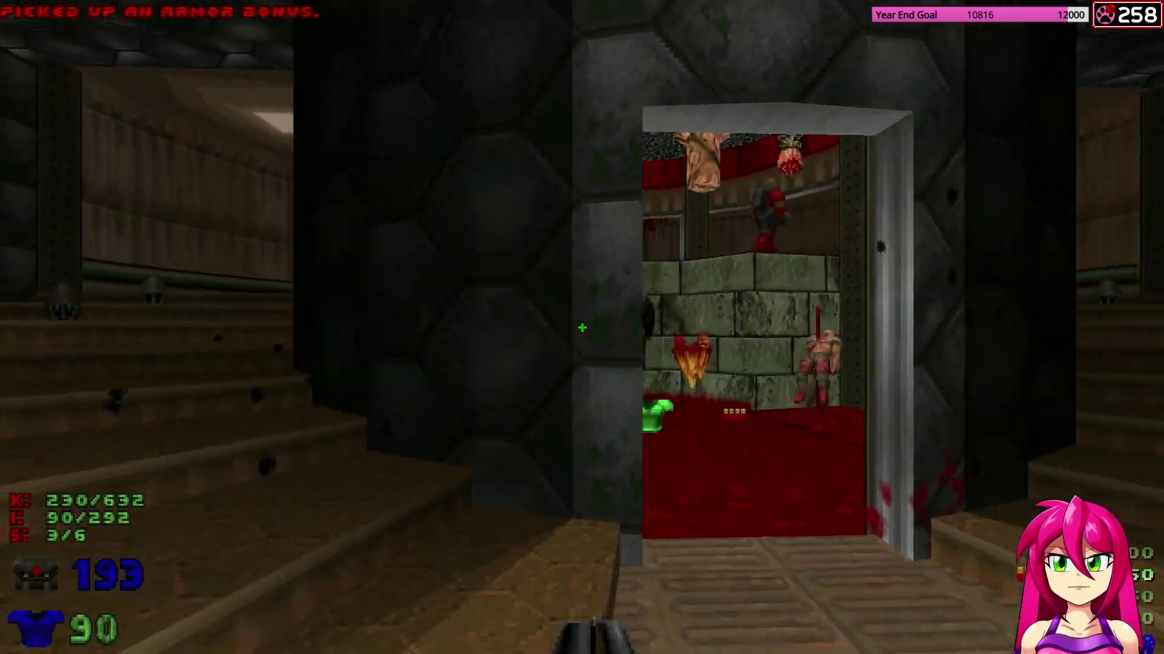
key(s)
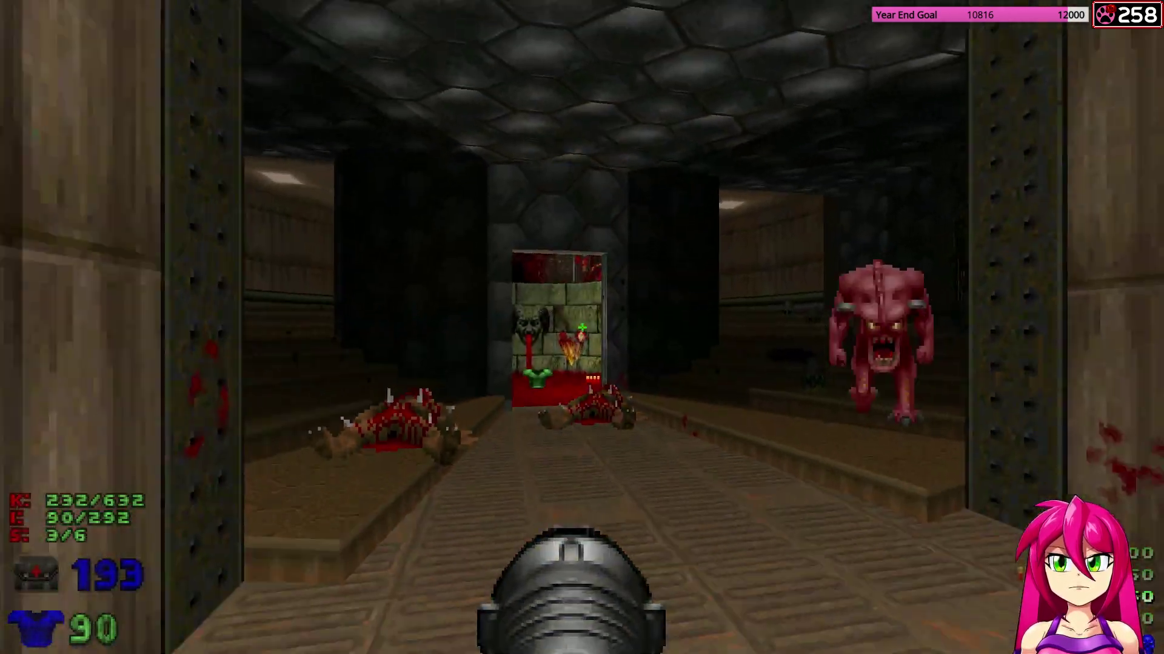
key(w)
click(582, 328)
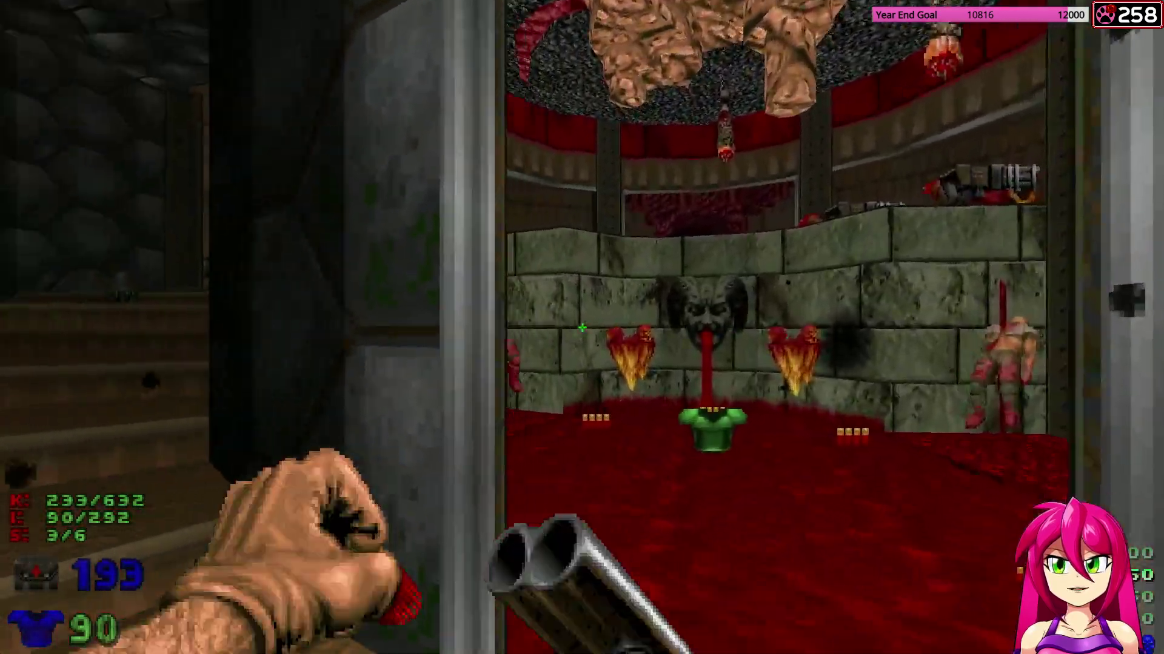
Enter the blood-floored chamber to collect the rockets, chaingun and shotgun shells, and step back out.
key(w)
key(Left)
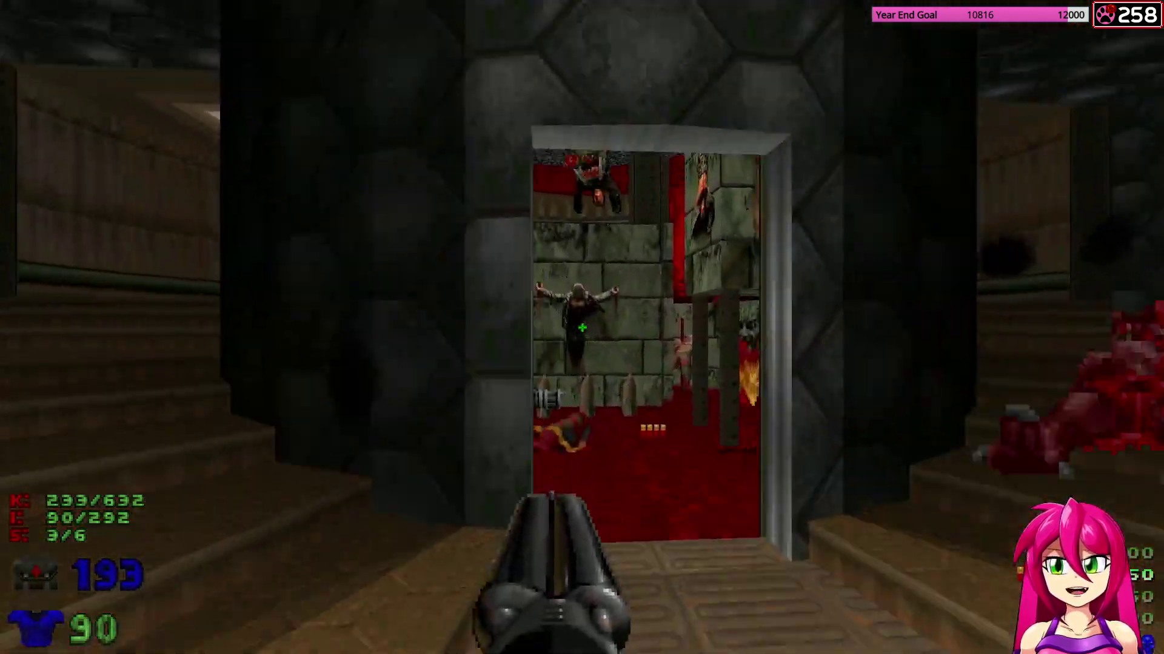
key(w)
key(Right)
key(w)
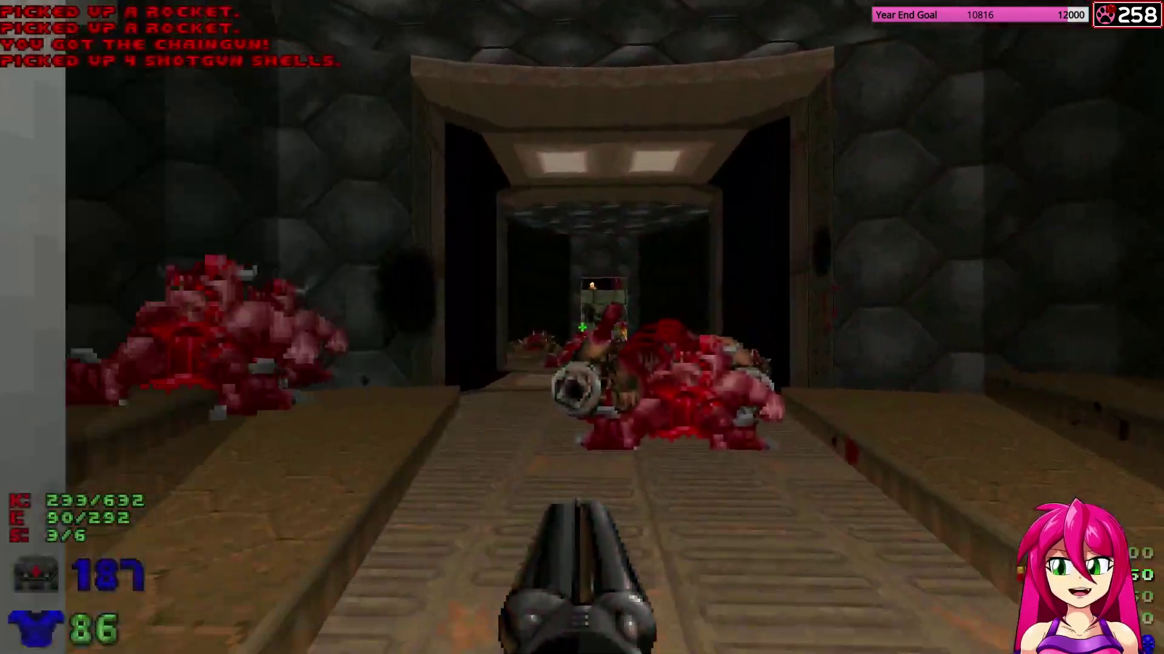
Sweep the curved outer hallway, collecting armor bonuses and shotguns and killing the pink demon and shotgunner with the super shotgun.
key(w)
key(w)
click(582, 327)
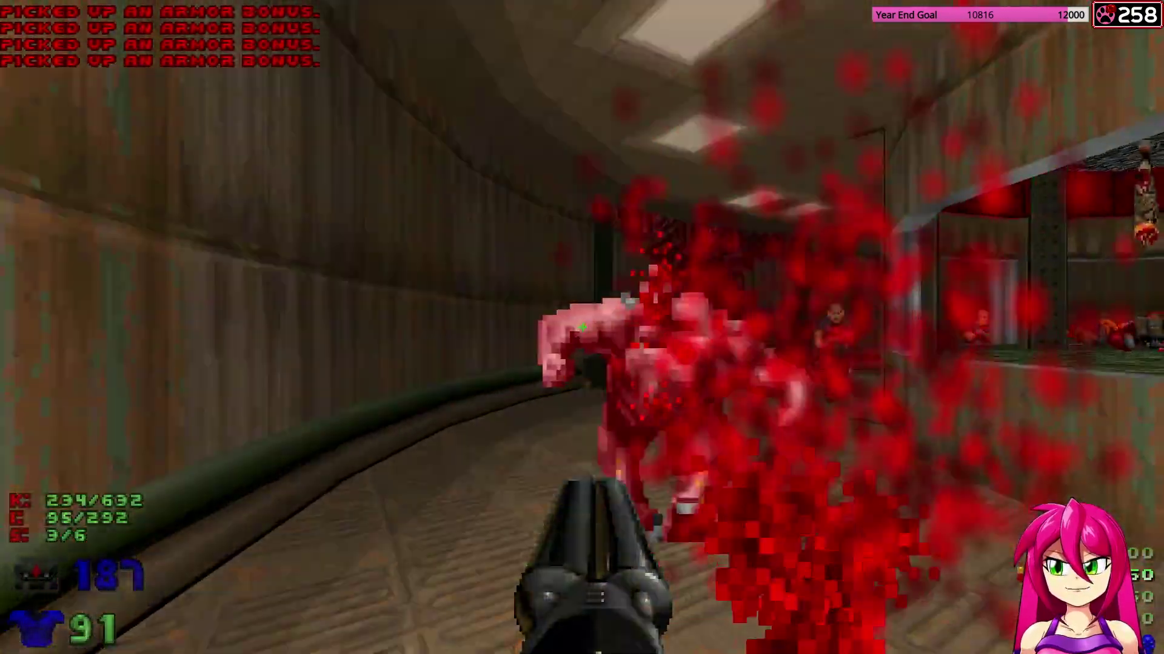
click(581, 327)
key(w)
click(582, 328)
key(w)
key(Left)
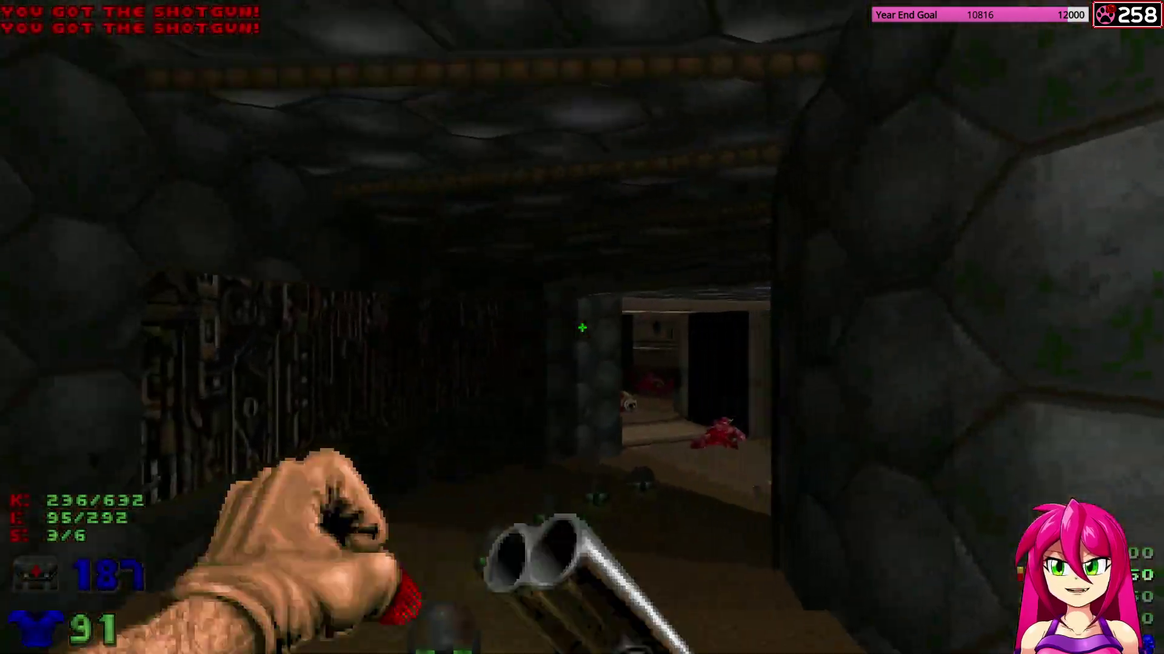
Collect the armor bonuses along the other dark stone corridor.
key(ctrl)
key(w)
key(Left)
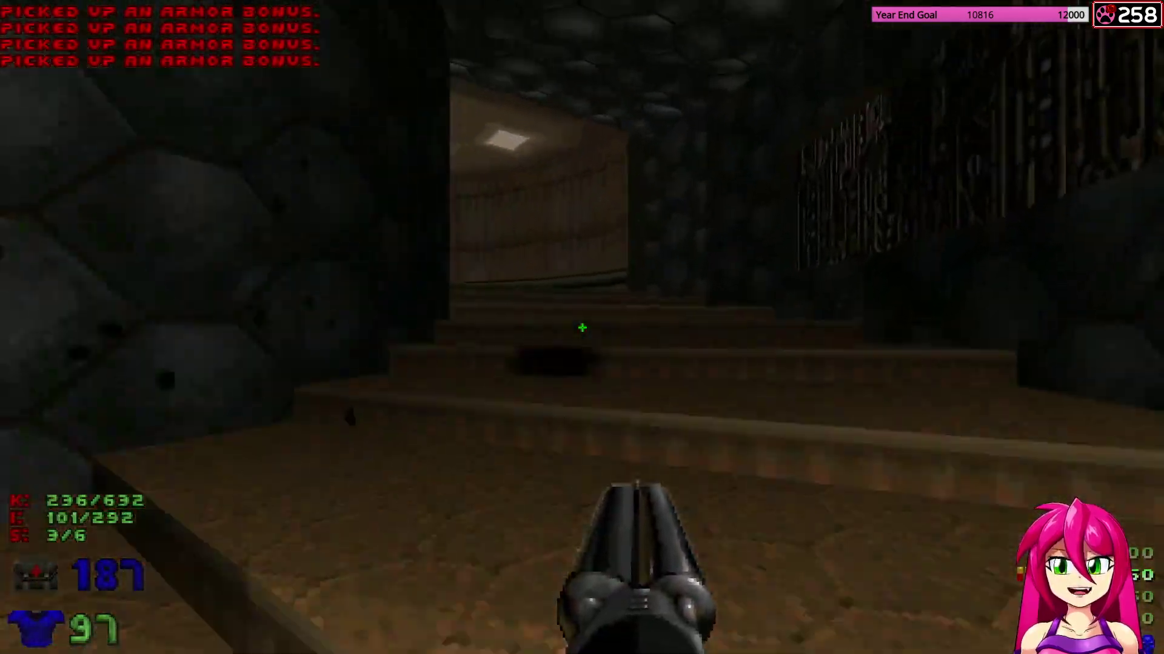
Climb back to the curved hallway and enter the flesh tunnel, collecting its health bonuses.
key(w)
key(Right)
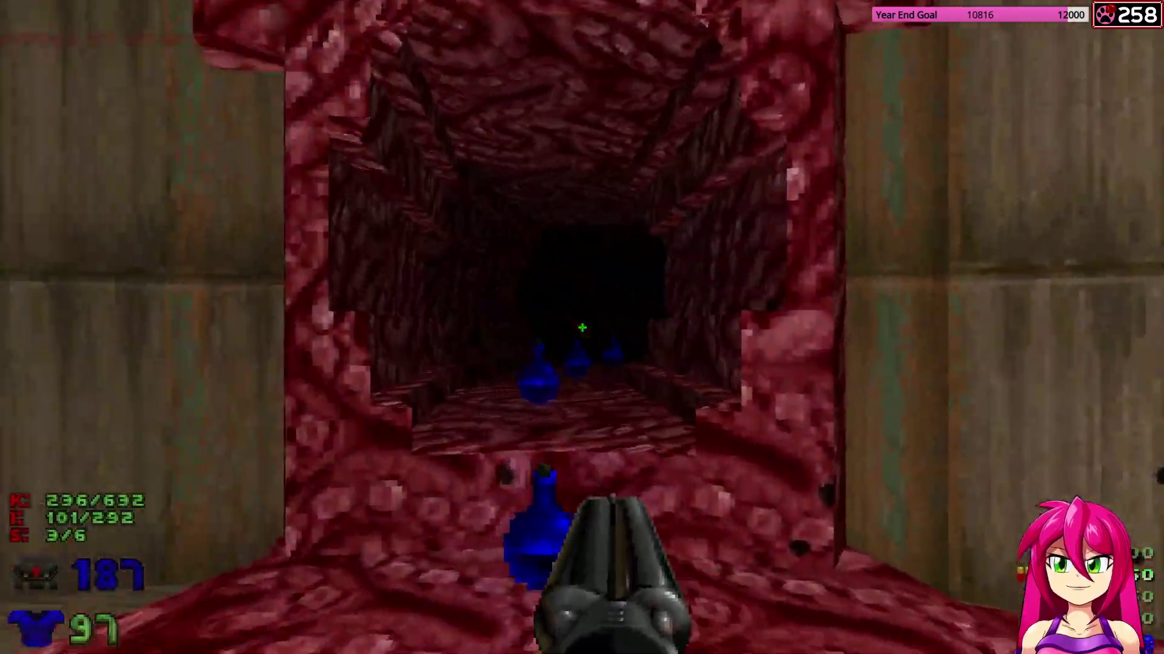
key(w)
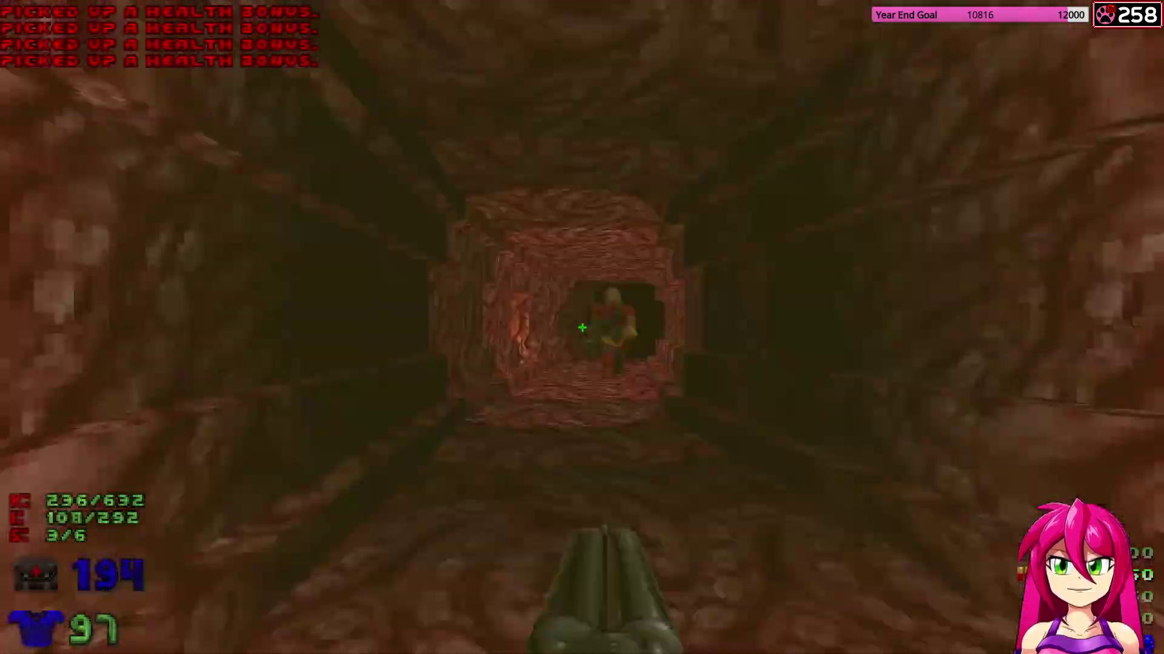
Push through the flesh tunnel with the super shotgun, killing the chaingunner and demons and collecting the chaingun, clip and rocket box.
key(ctrl)
key(w)
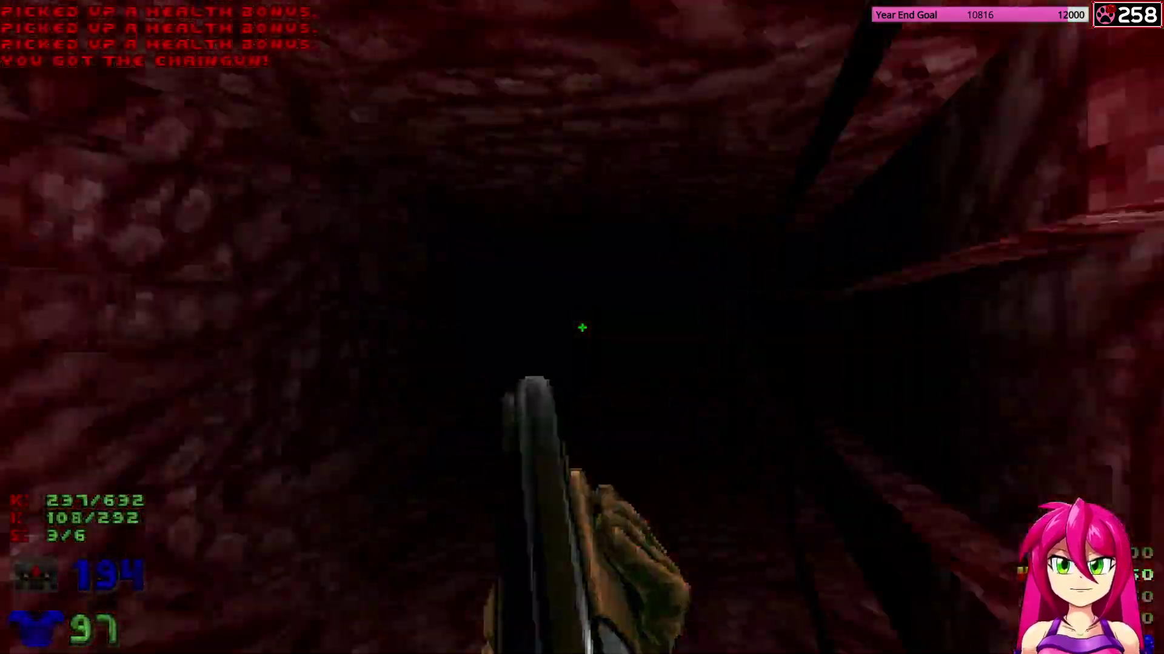
key(w)
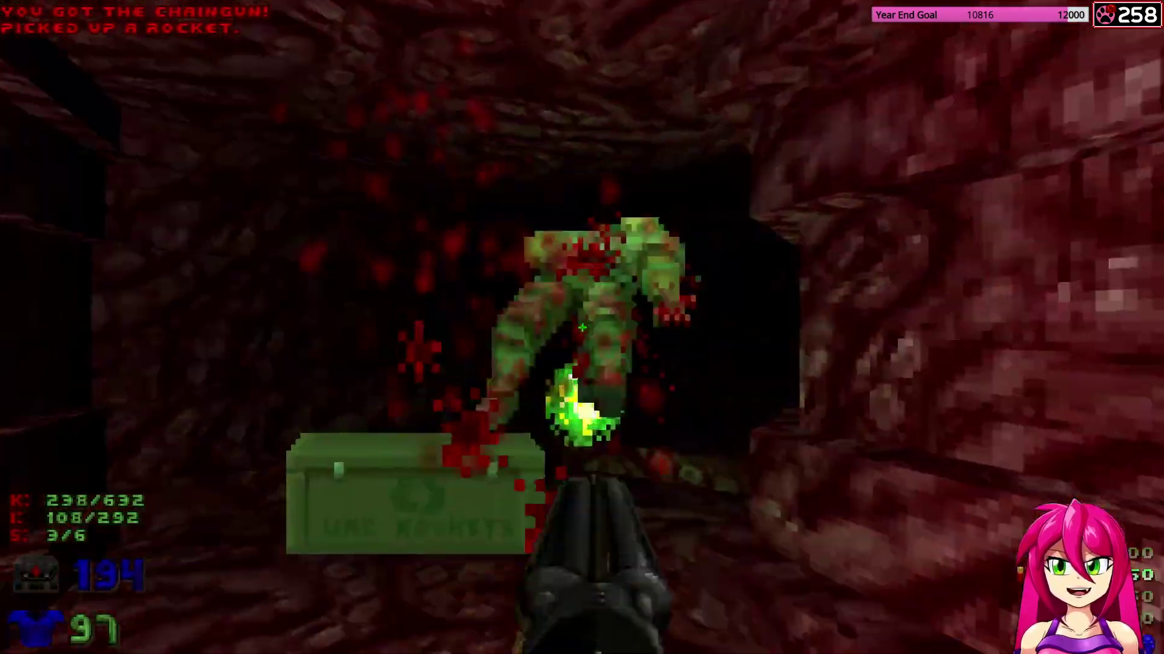
key(w)
click(582, 327)
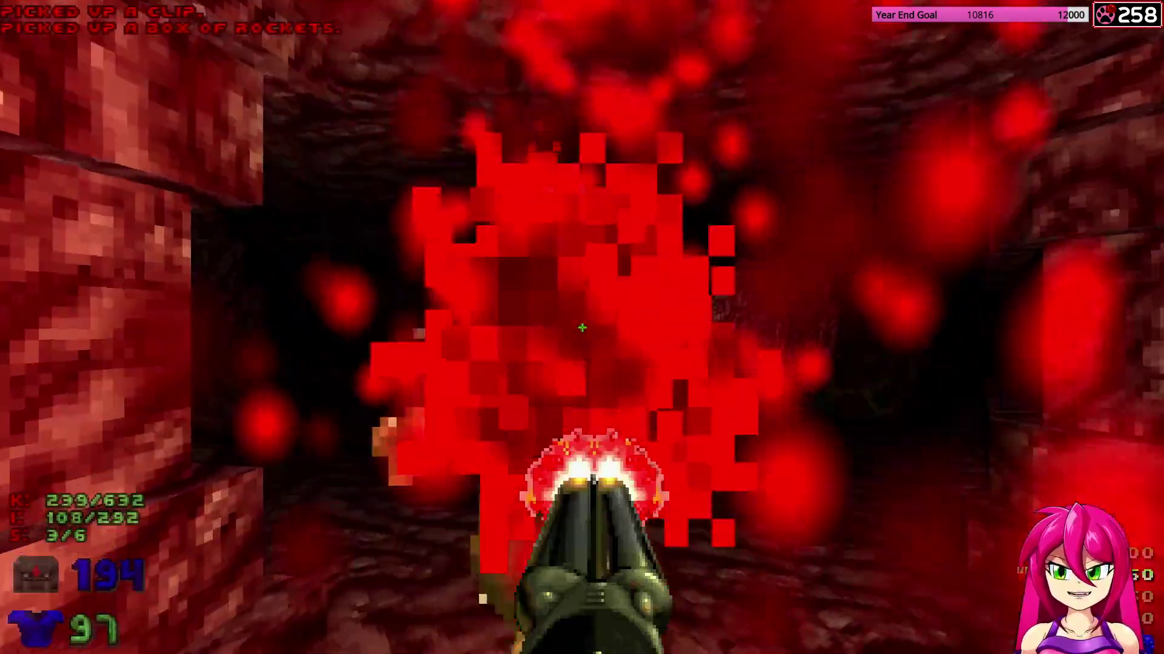
click(582, 327)
Kill the mancubus at the tunnel's lit end with the rocket launcher and collect the clip, box of bullets and rocket.
key(1)
key(Right)
key(w)
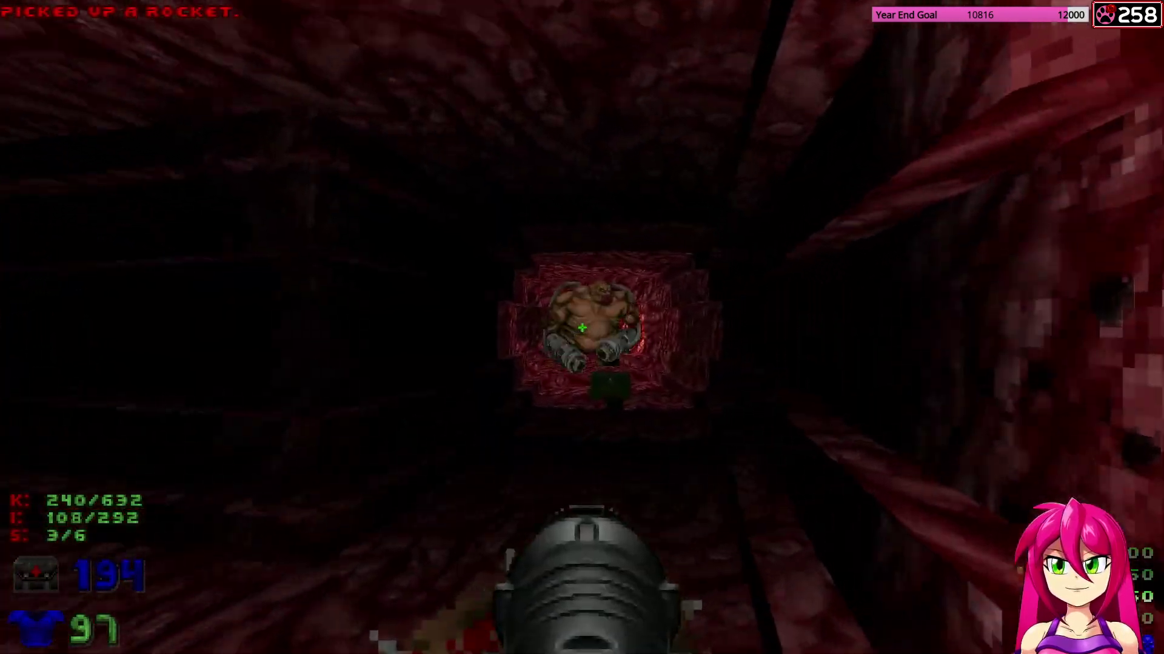
click(581, 327)
click(582, 327)
click(582, 328)
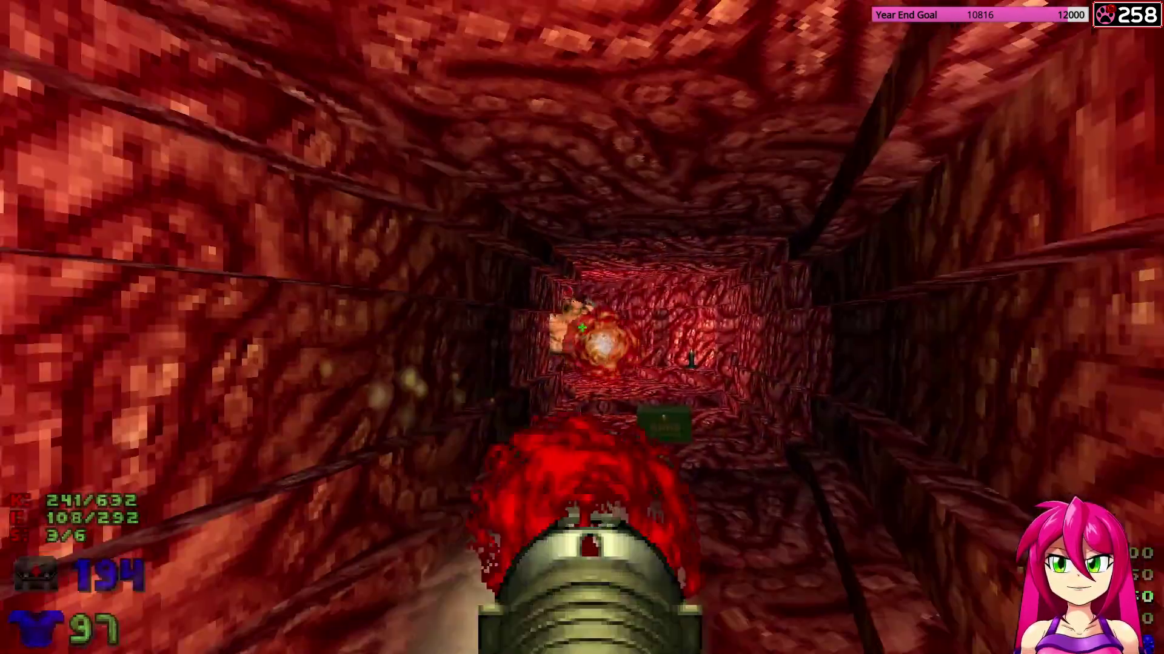
key(w)
key(Left)
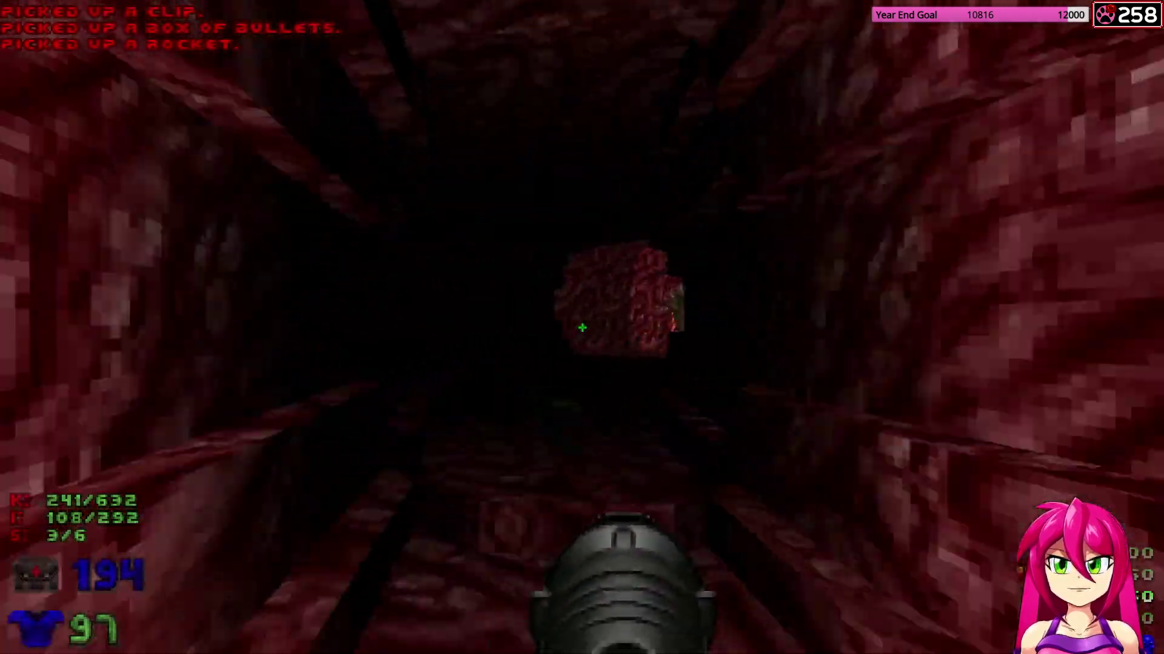
Blast the demons in the winding flesh tunnel ahead with rockets.
key(w)
click(582, 327)
click(582, 327)
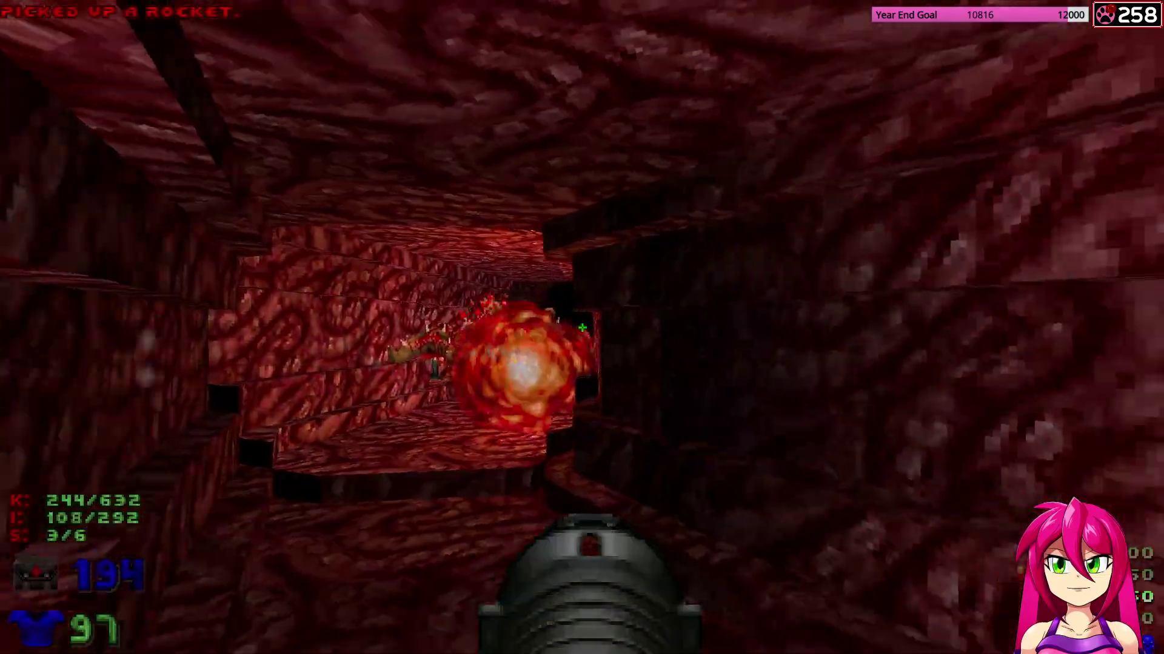
key(w)
click(582, 327)
click(582, 327)
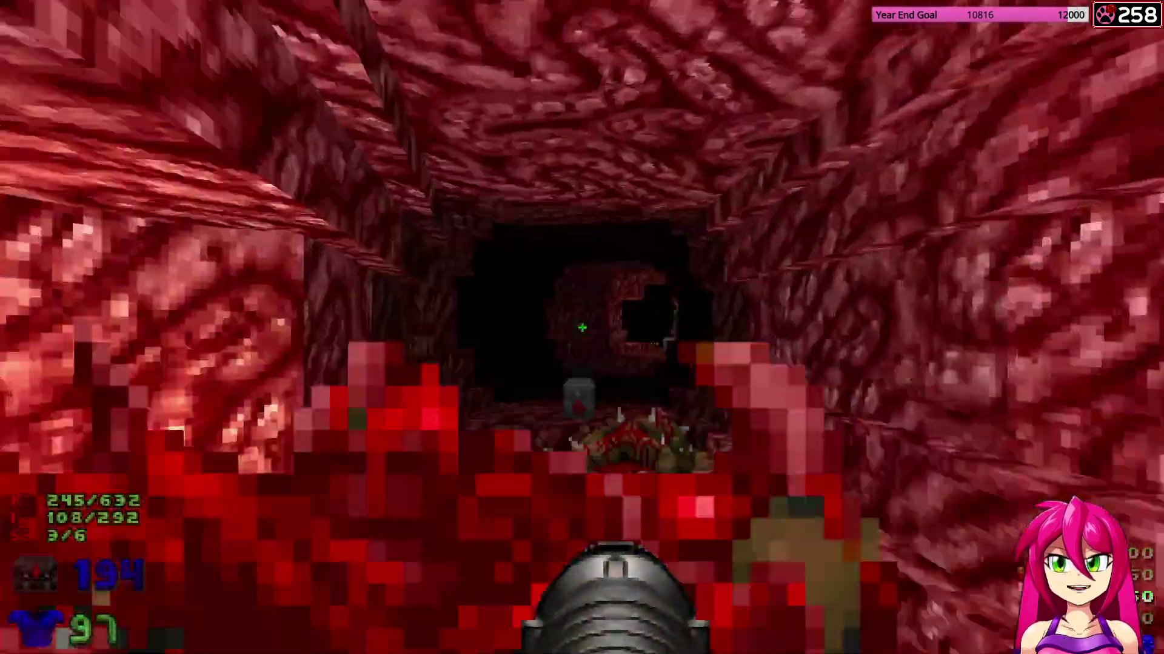
click(582, 327)
click(582, 327)
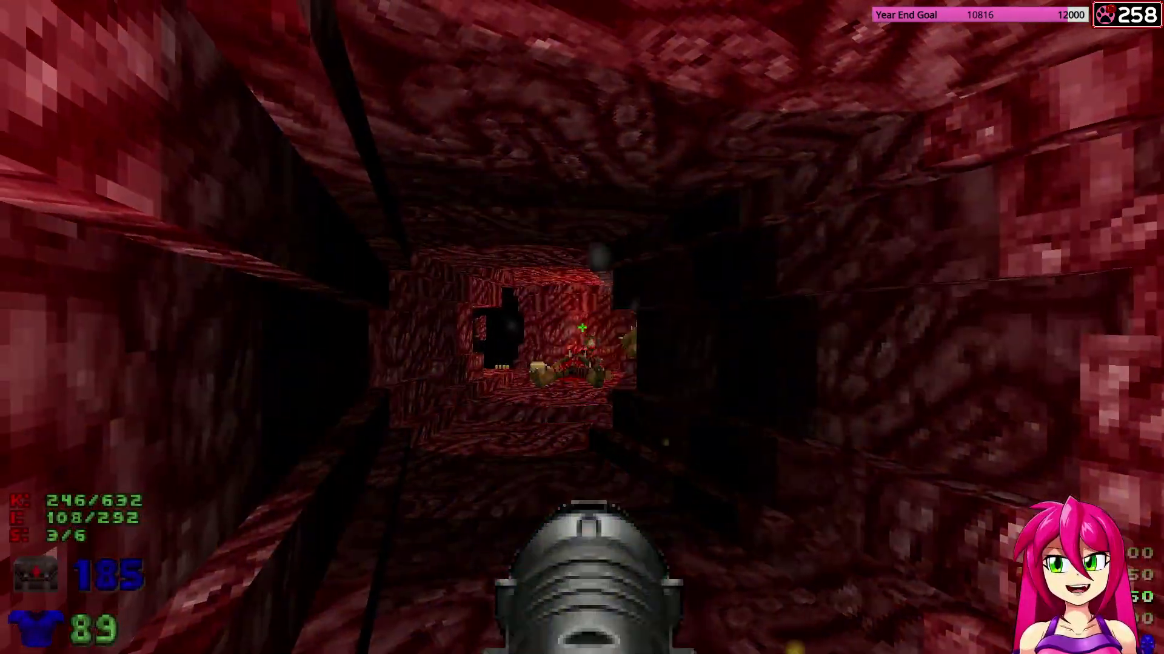
Advance to the dark fork in the flesh tunnel and kill the demons there with the rocket launcher.
key(w)
key(ctrl)
key(5)
key(w)
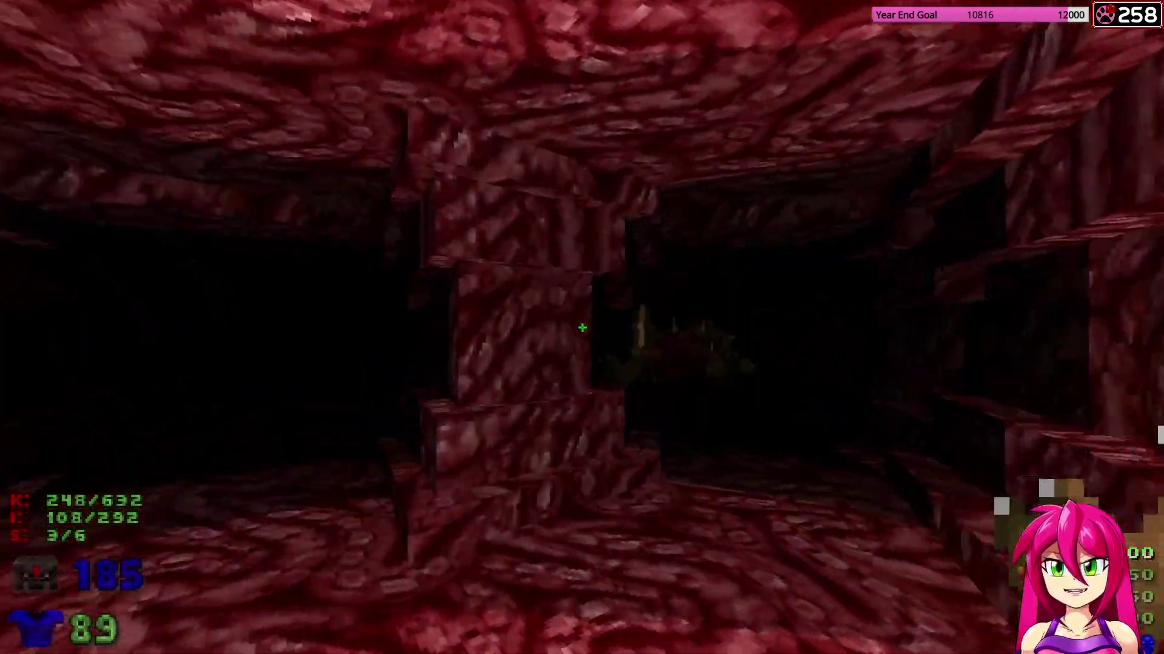
click(581, 327)
click(582, 328)
key(w)
click(582, 327)
key(s)
key(w)
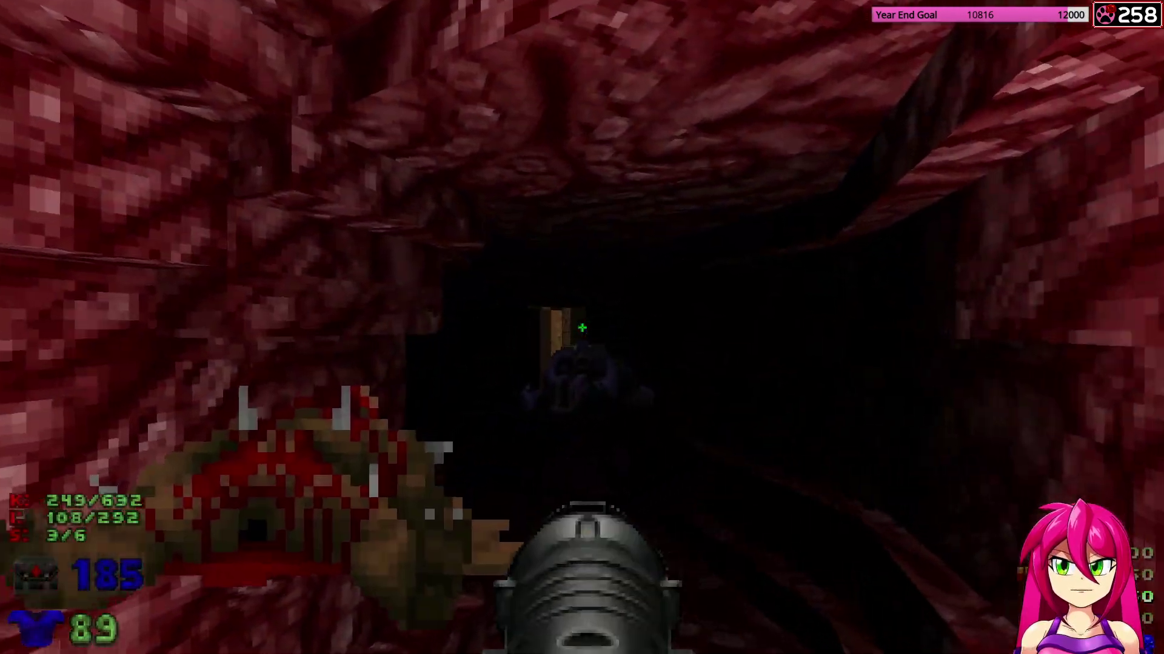
Fight the shadowy demons near the green slime alcove with the super shotgun and collect the rocket.
key(w)
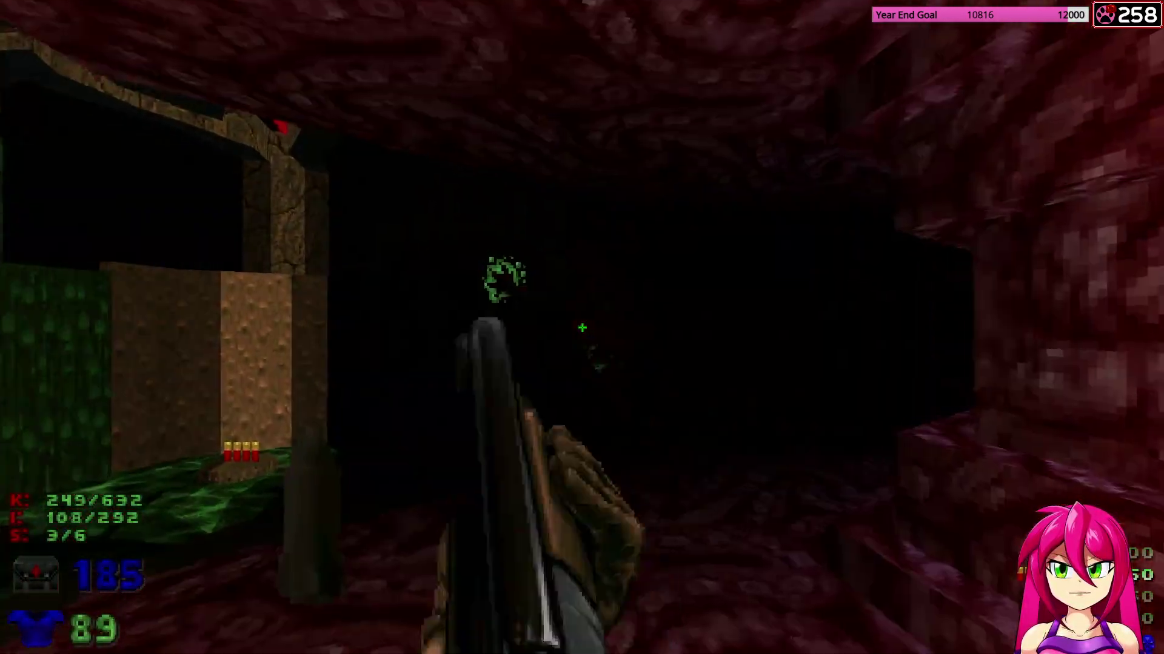
key(w)
click(582, 327)
key(s)
key(w)
key(s)
click(581, 328)
key(w)
key(d)
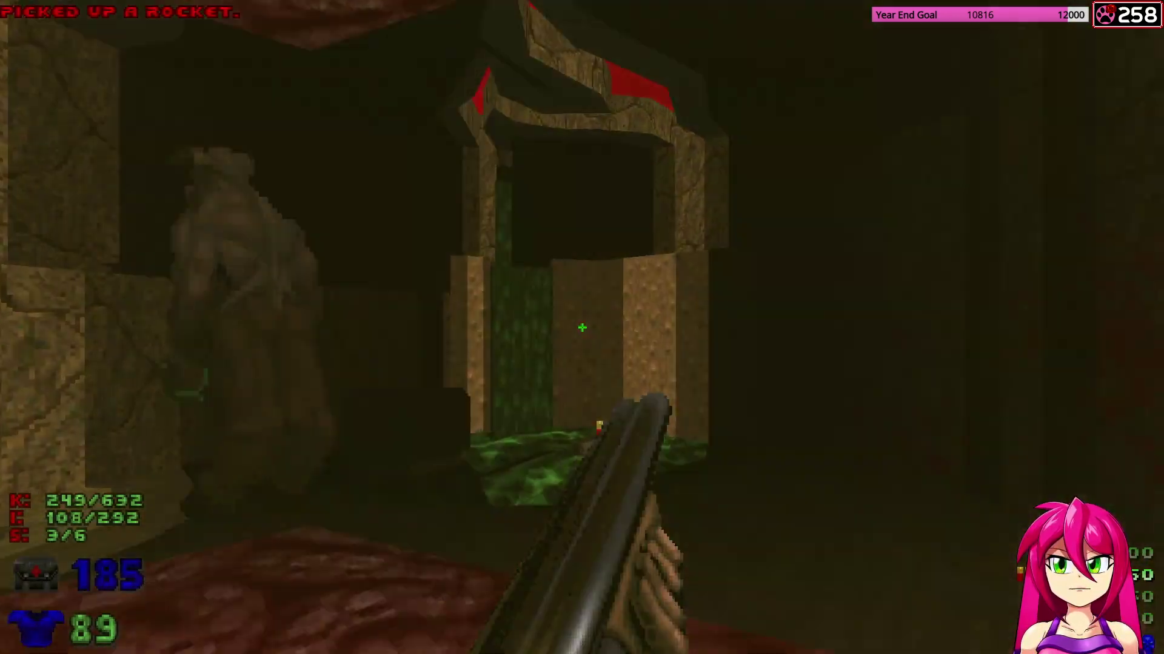
Finish off the large demon at the mouth of the slime chamber, dodging around its attacks.
key(s)
key(d)
key(w)
click(582, 327)
click(582, 327)
key(s)
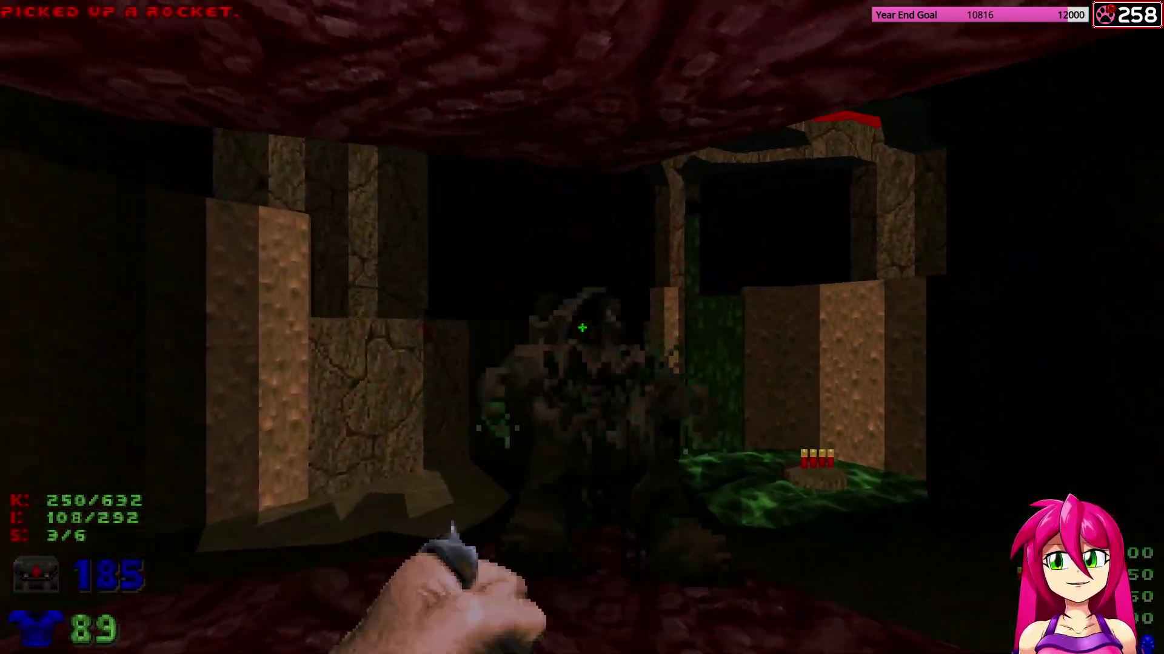
Collect the box of rockets and shotgun shells and continue back through the flesh tunnel past the medikit.
key(3)
key(w)
key(w)
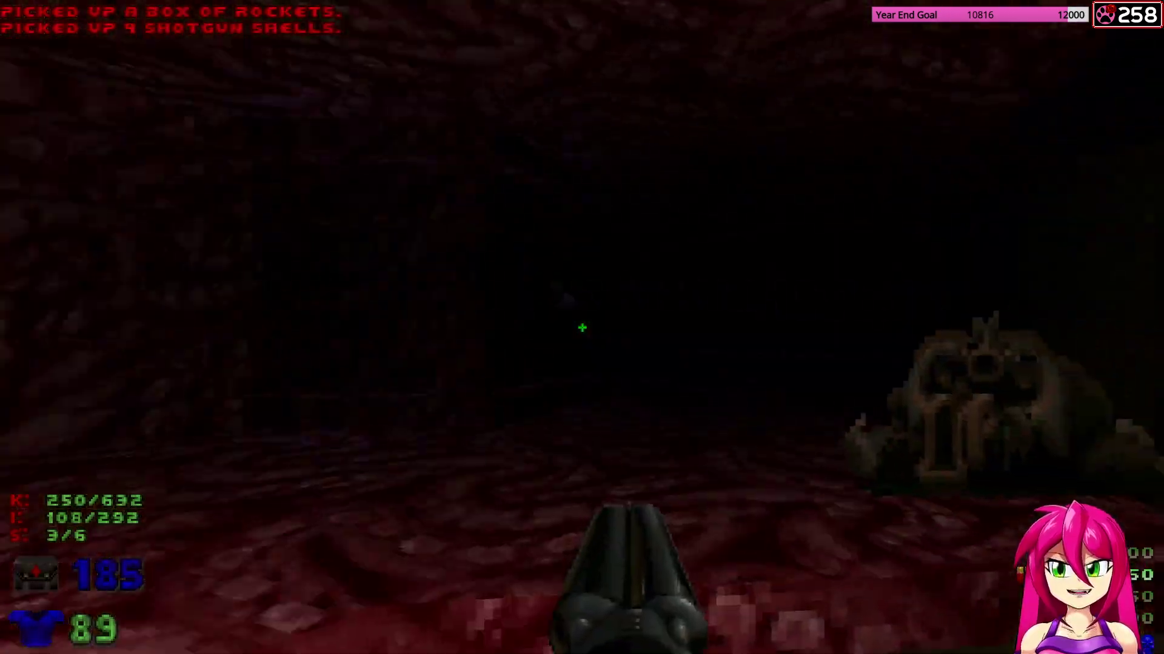
key(w)
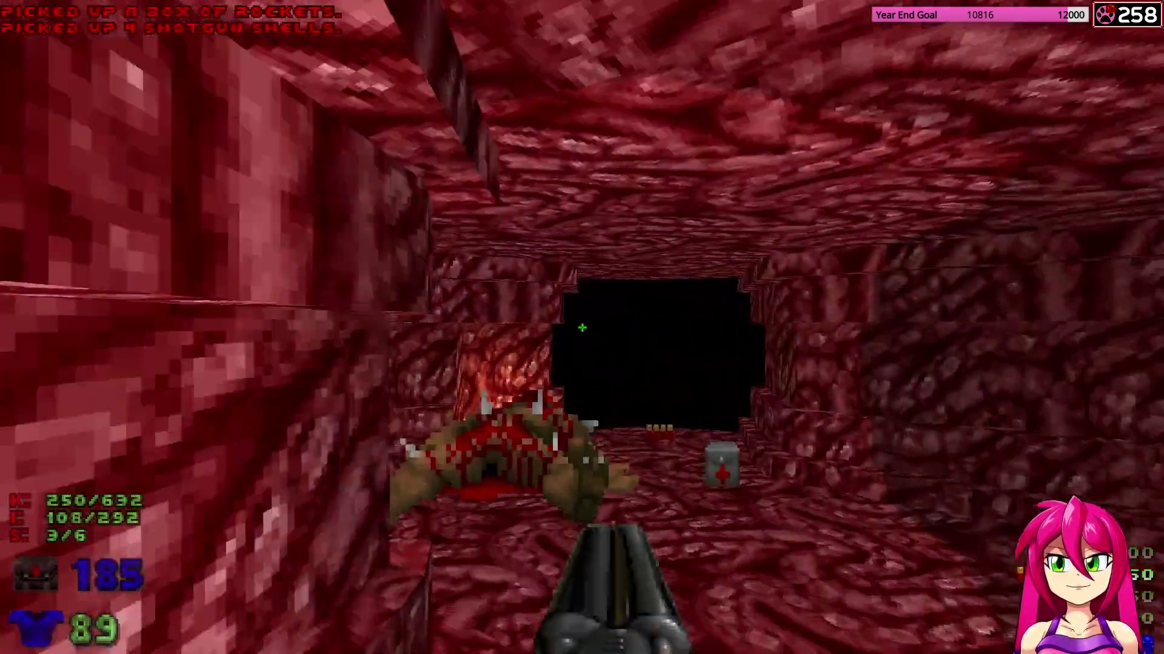
key(w)
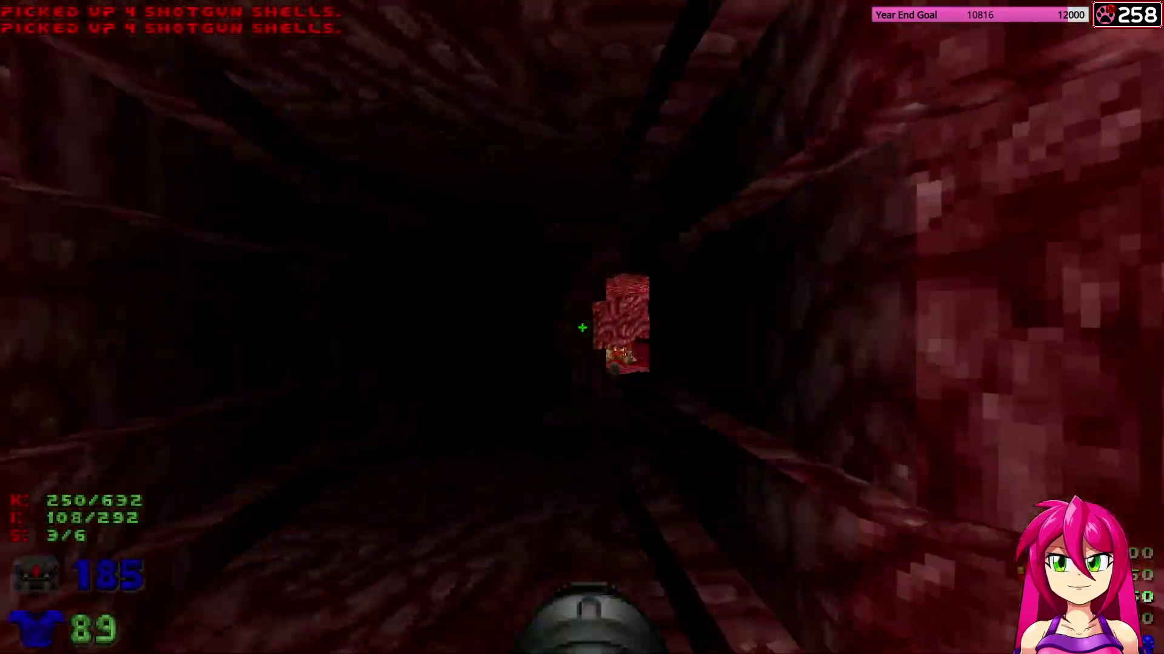
Clear the dark tunnel up to the candelabra room, collecting the health bonuses and shotgun shells.
key(w)
click(582, 327)
key(w)
key(3)
key(w)
click(581, 327)
key(s)
key(w)
click(582, 327)
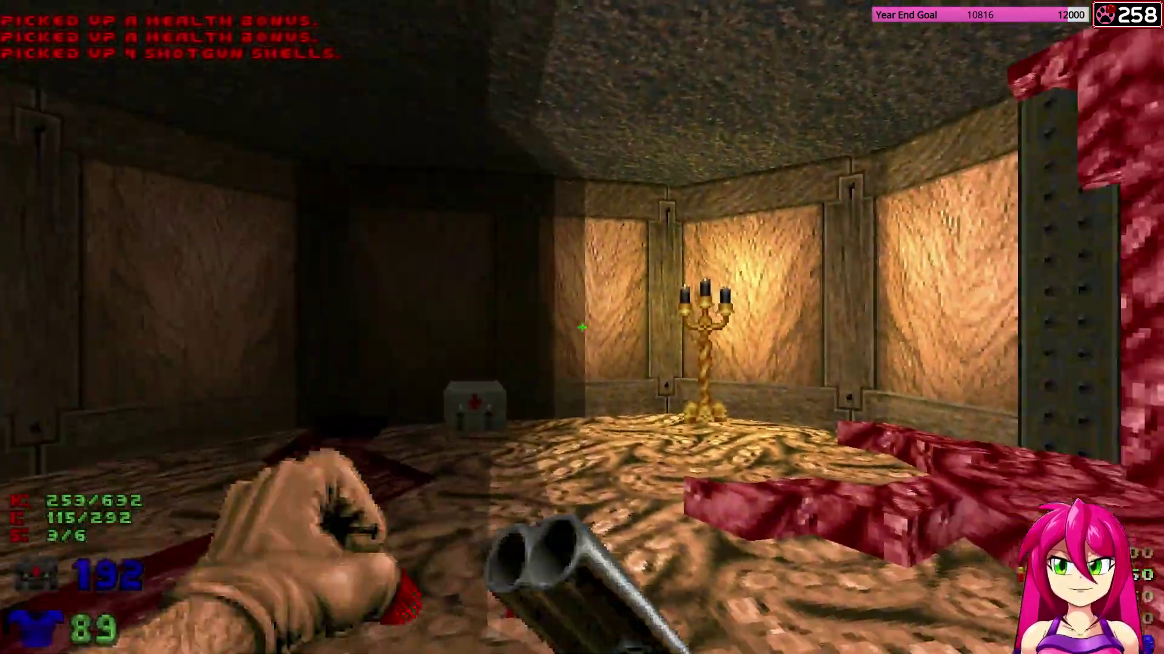
Collect the room's shotgun shells and enter the adjoining flesh tunnel, killing the demons inside with the rocket launcher.
key(w)
key(5)
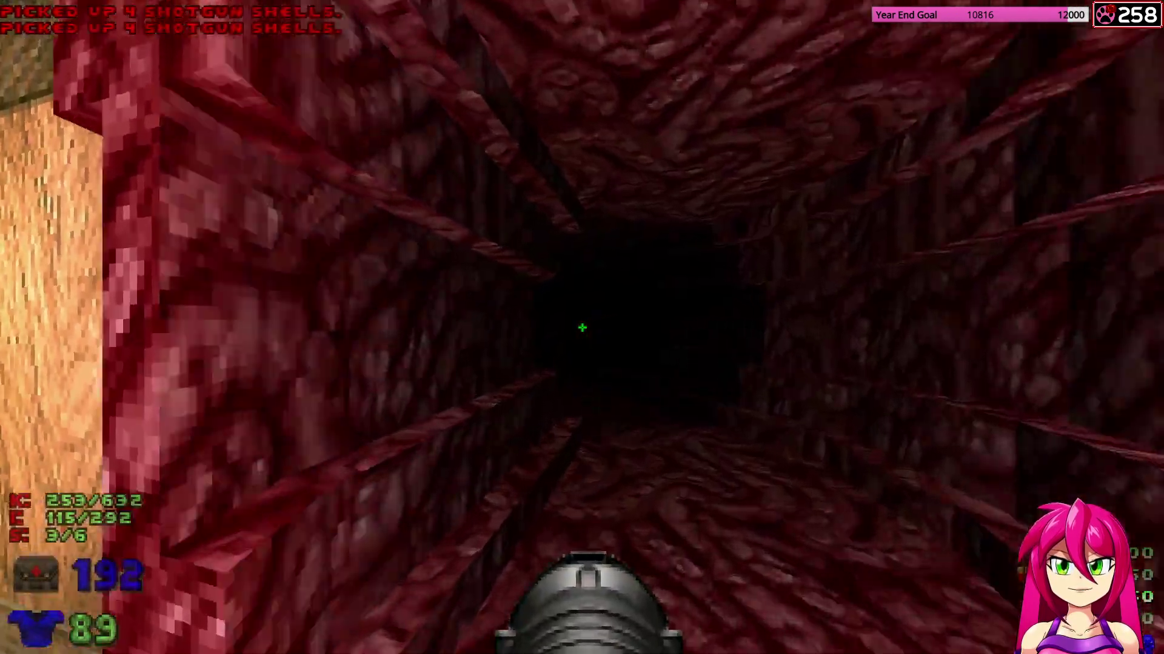
click(582, 328)
key(w)
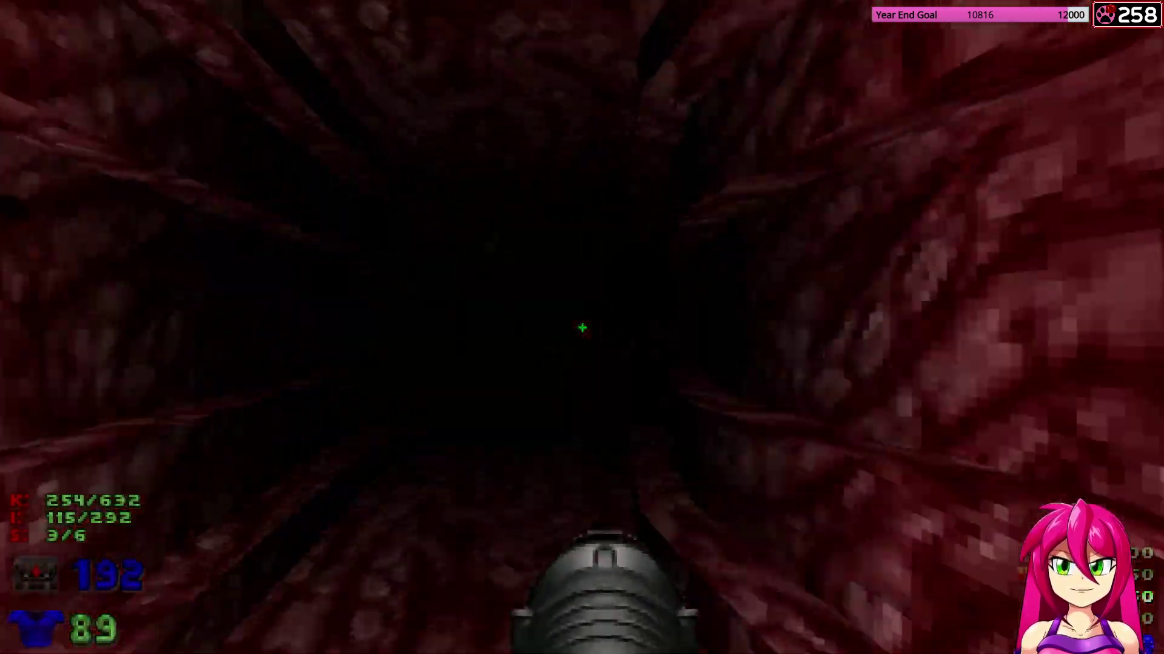
key(w)
click(582, 328)
click(581, 328)
click(581, 327)
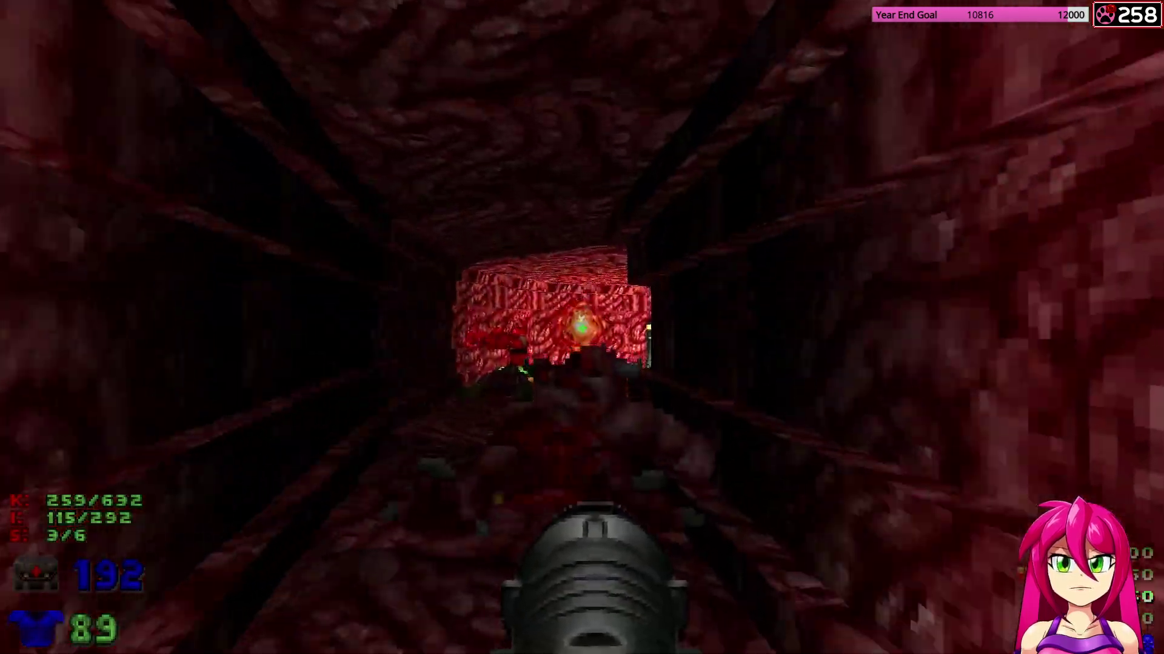
Clear the demons from the bright flesh cavern with rockets and the chaingun, collecting the clip and box of bullets.
key(w)
click(582, 328)
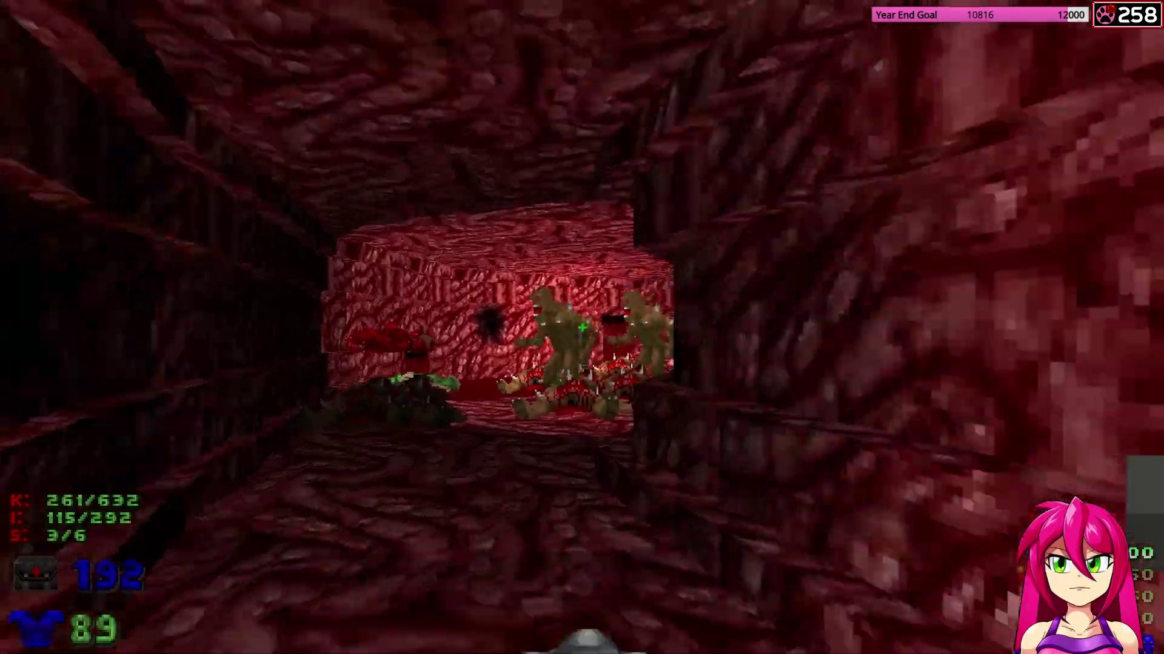
key(w)
click(582, 327)
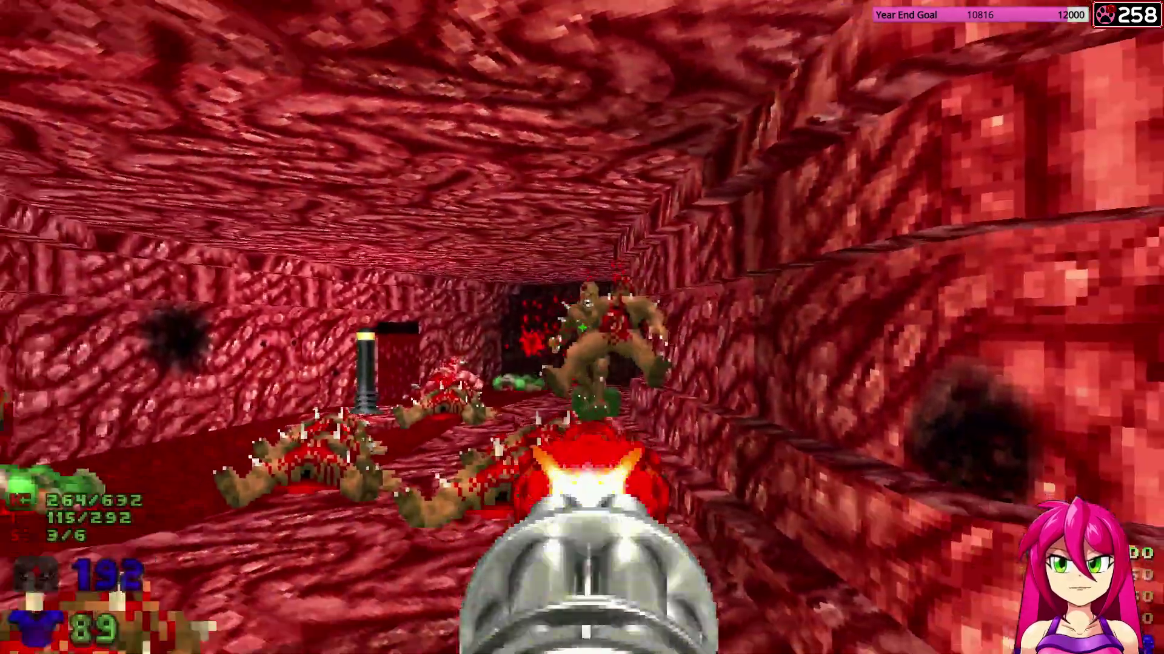
key(w)
click(582, 327)
click(582, 328)
key(w)
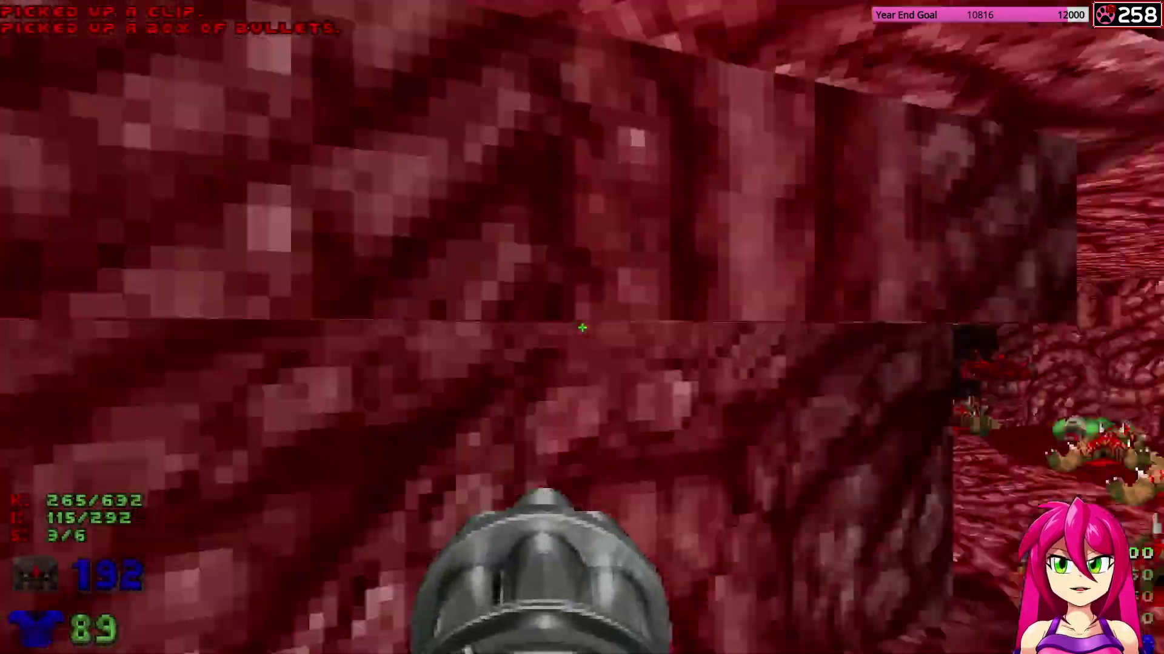
Follow the dark tunnel out, collect the box of rockets and chaingun, and activate the blue-trimmed switch.
key(w)
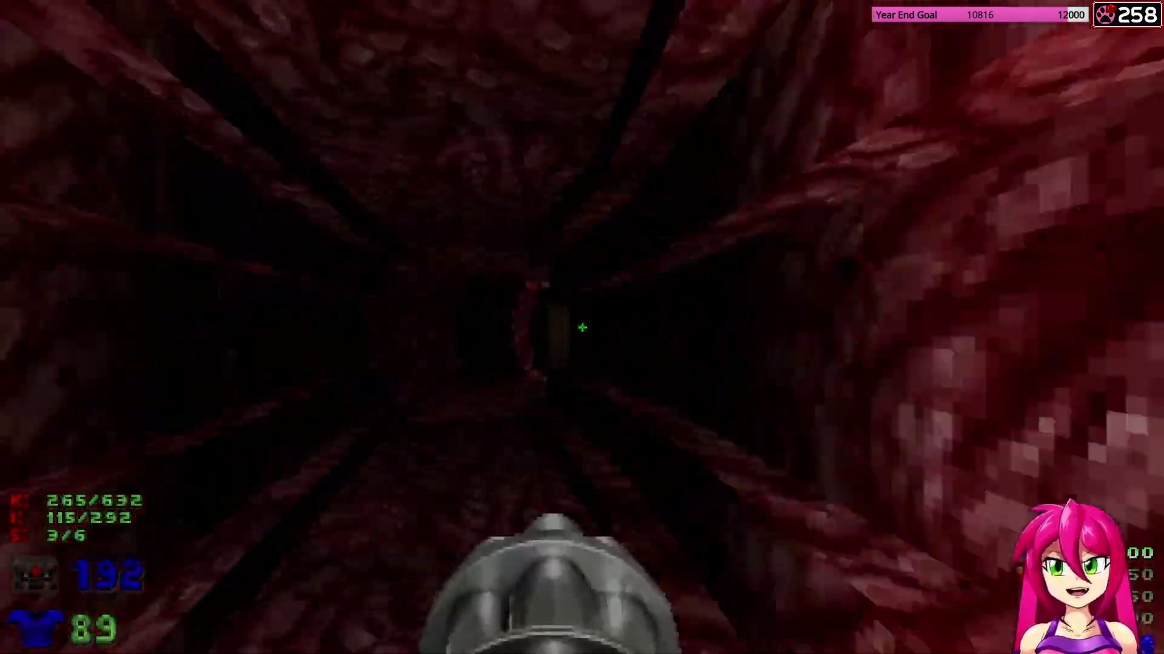
key(w)
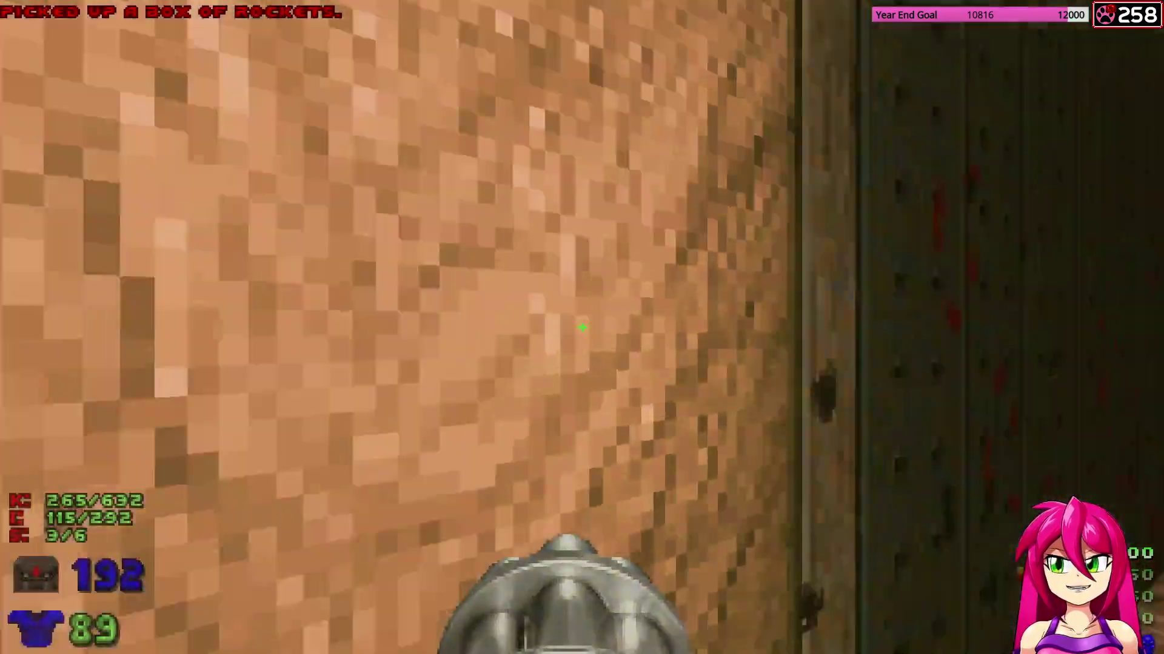
key(w)
key(s)
key(w)
key(e)
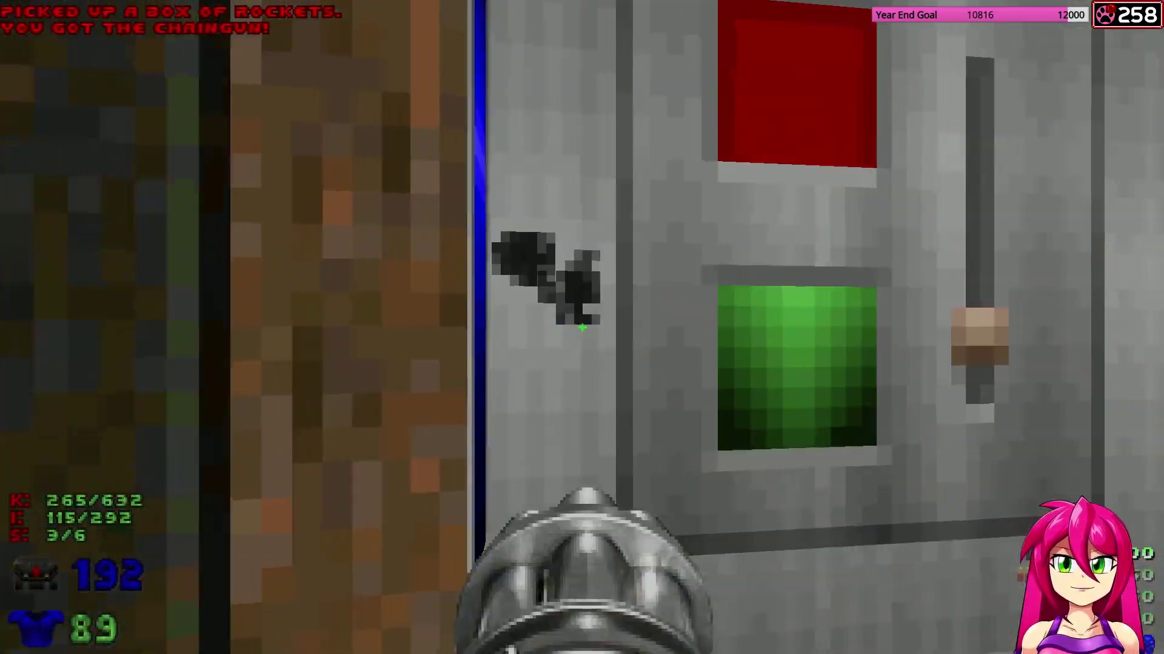
Save the game, open the riveted metal door and enter the outdoor arena.
key(s)
key(s)
key(w)
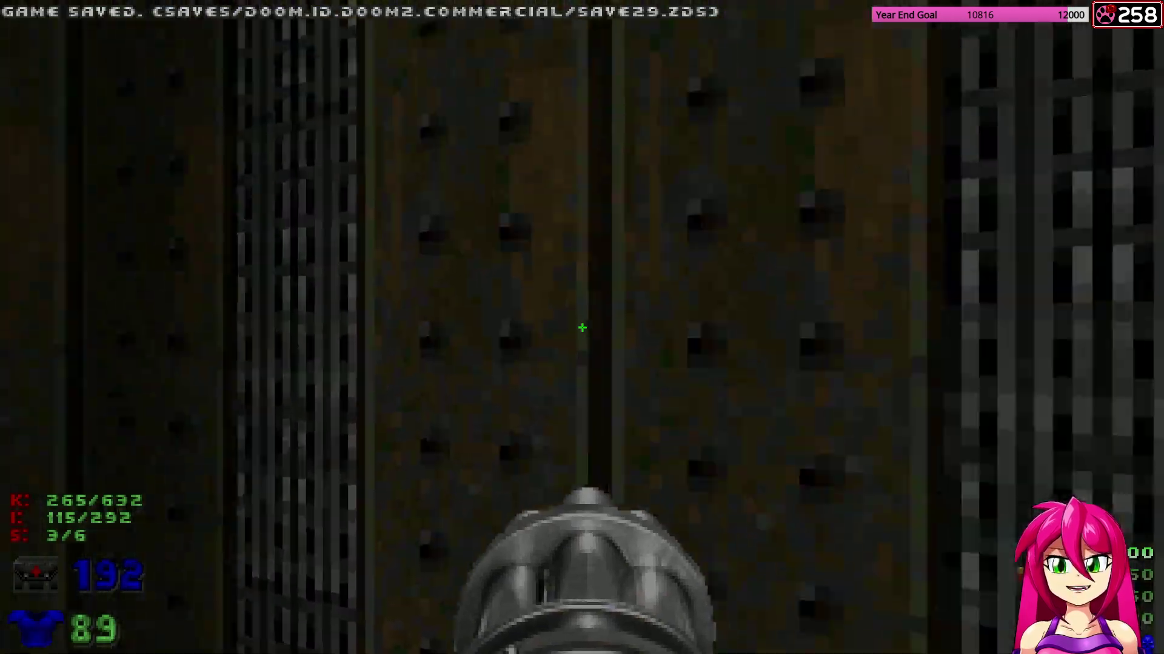
key(e)
key(w)
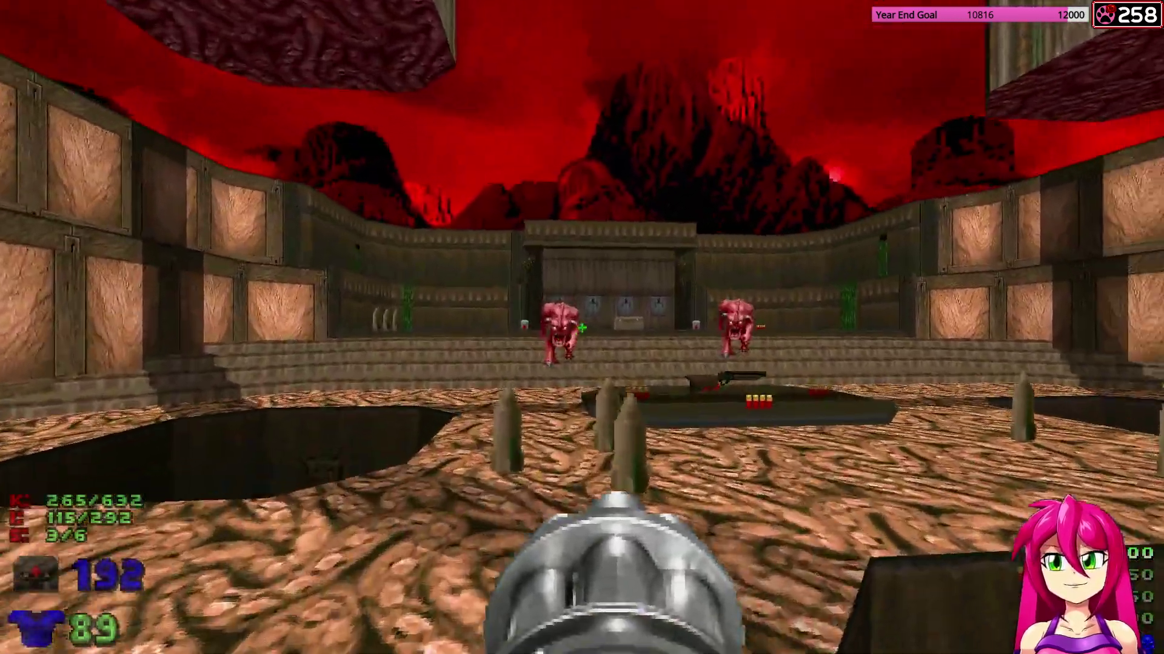
Kill the two pink demons by the arena's central shotgun platform with the fist and collect shotgun shells.
key(1)
key(w)
click(582, 327)
click(582, 327)
key(w)
click(582, 327)
click(582, 327)
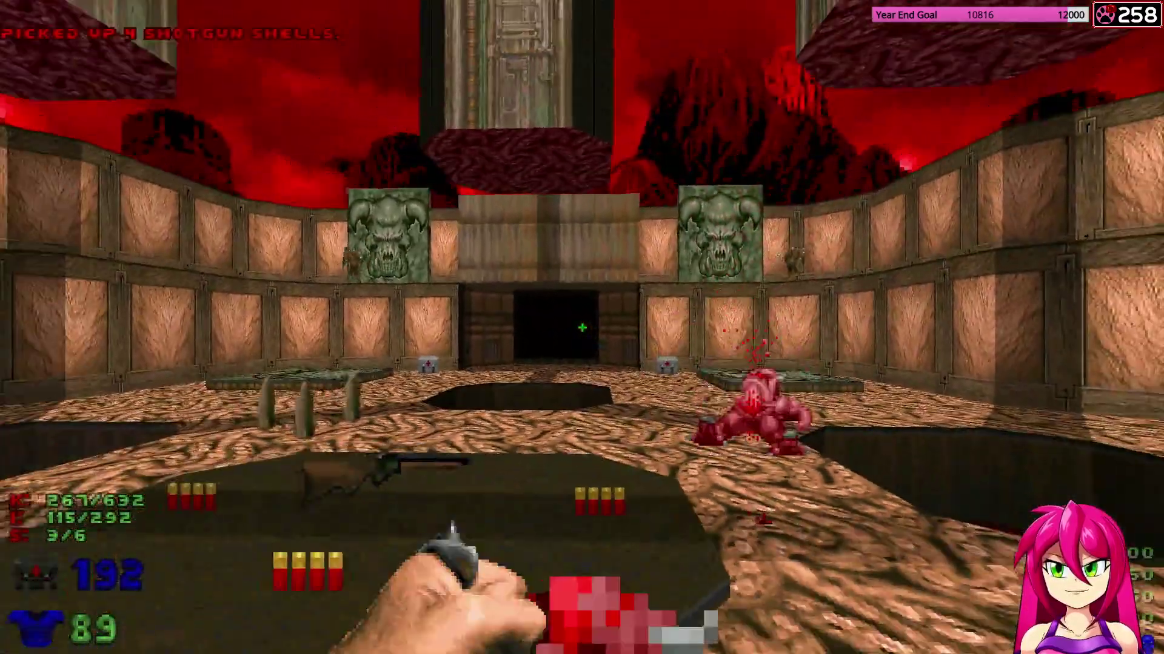
Shoot the imps on the arena's upper ledges with the chaingun.
key(4)
key(w)
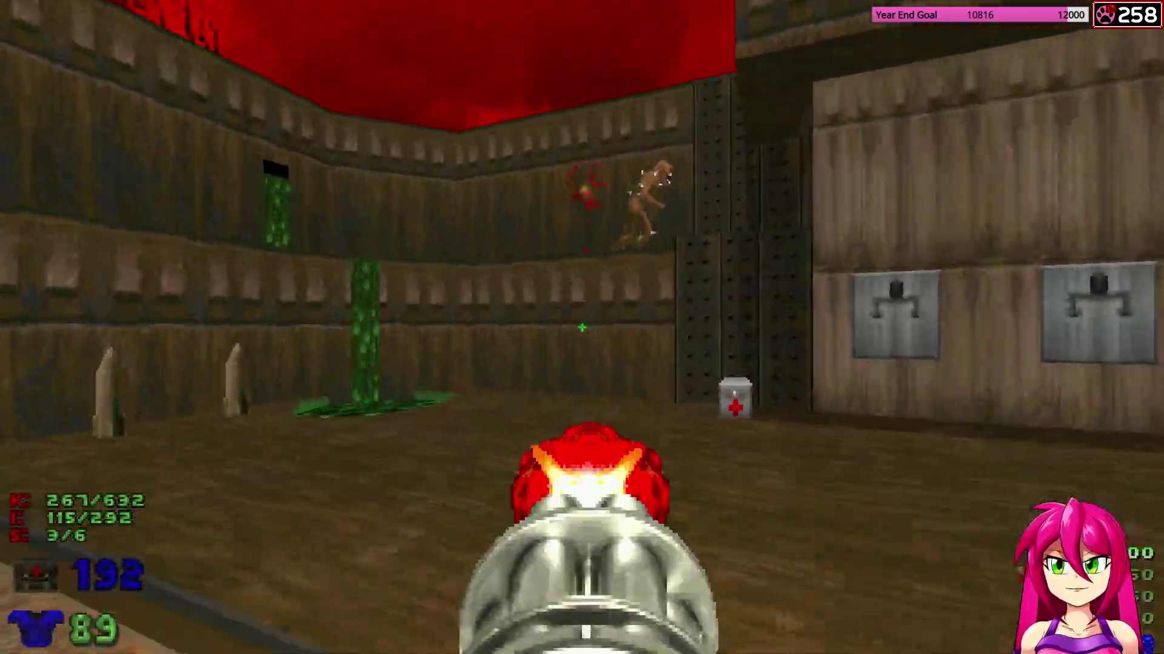
key(w)
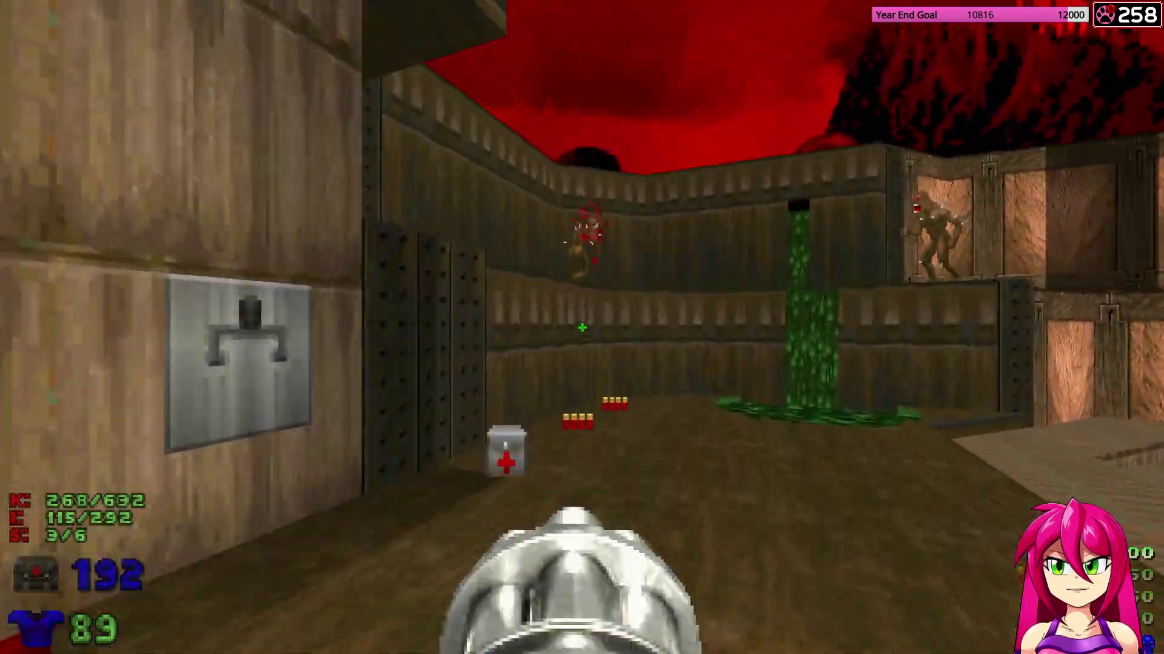
key(ctrl)
key(w)
click(582, 327)
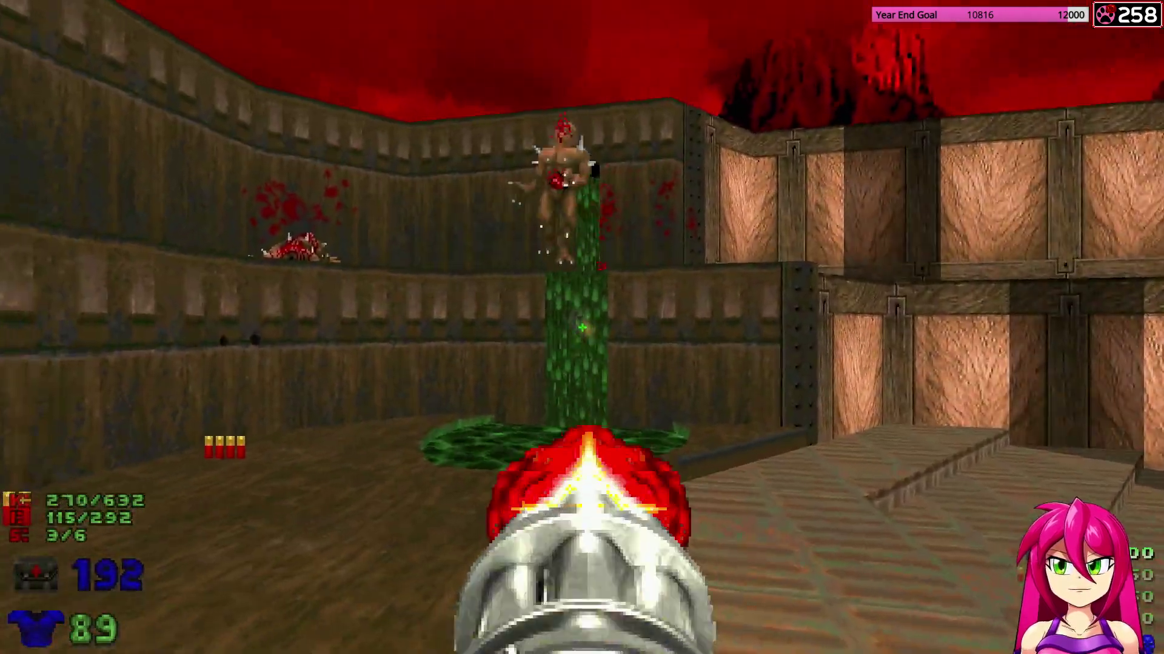
click(581, 327)
key(w)
key(ctrl)
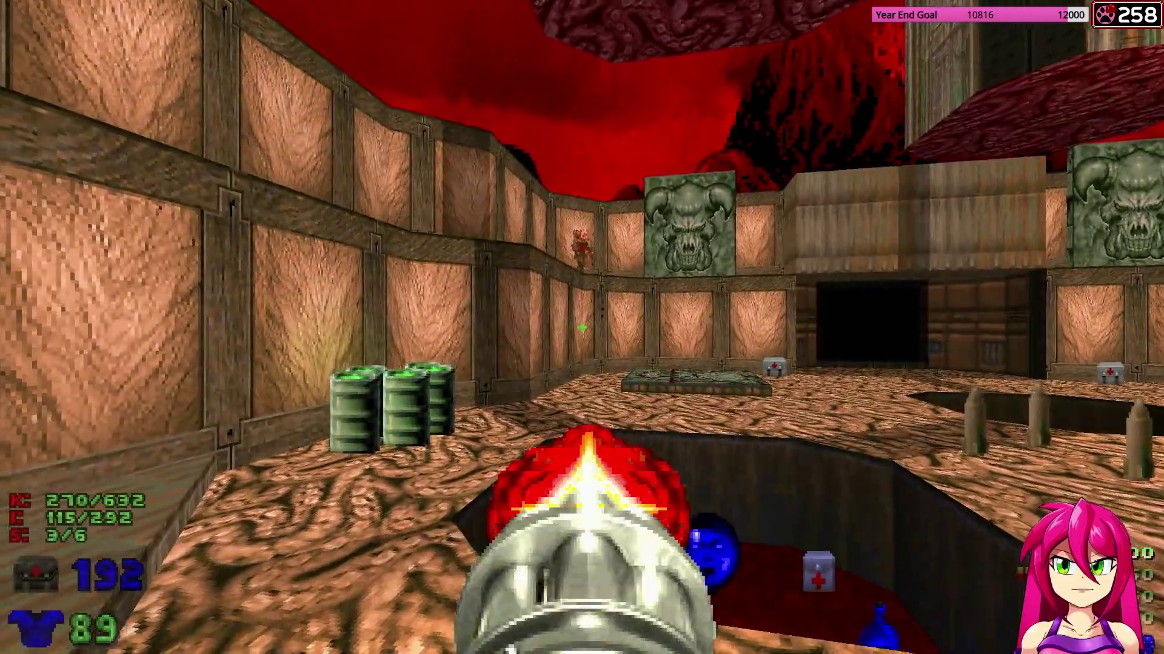
key(a)
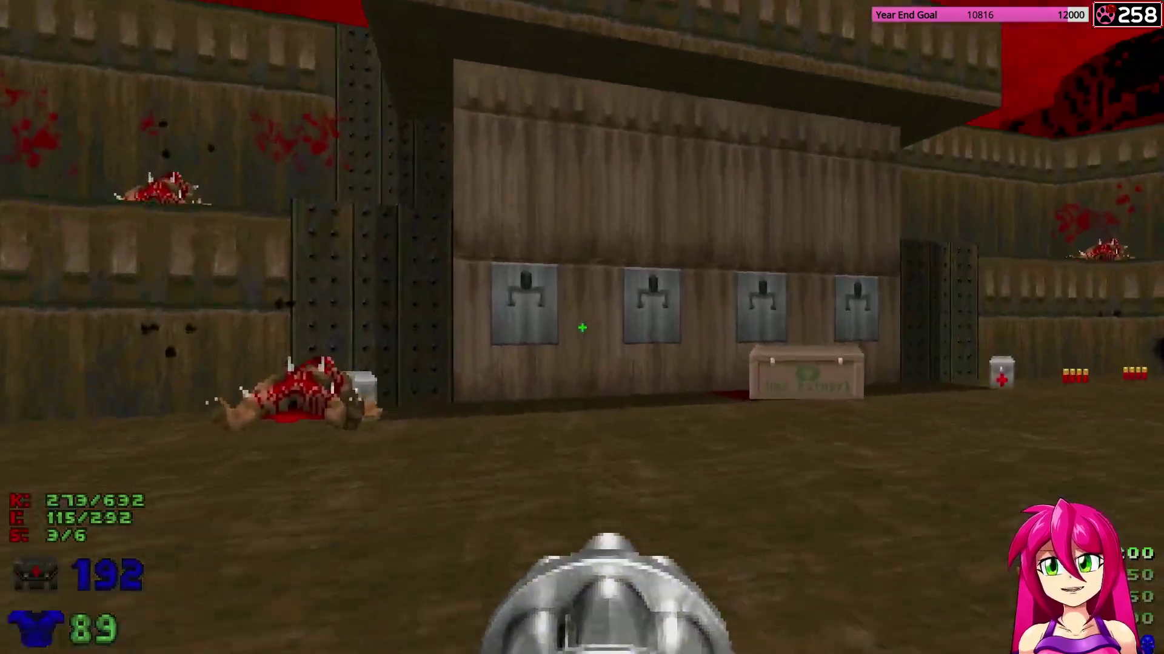
Collect the box of rockets, then the super shotgun, clip and shells from the arena's central platform.
key(w)
key(Left)
key(w)
key(Right)
key(w)
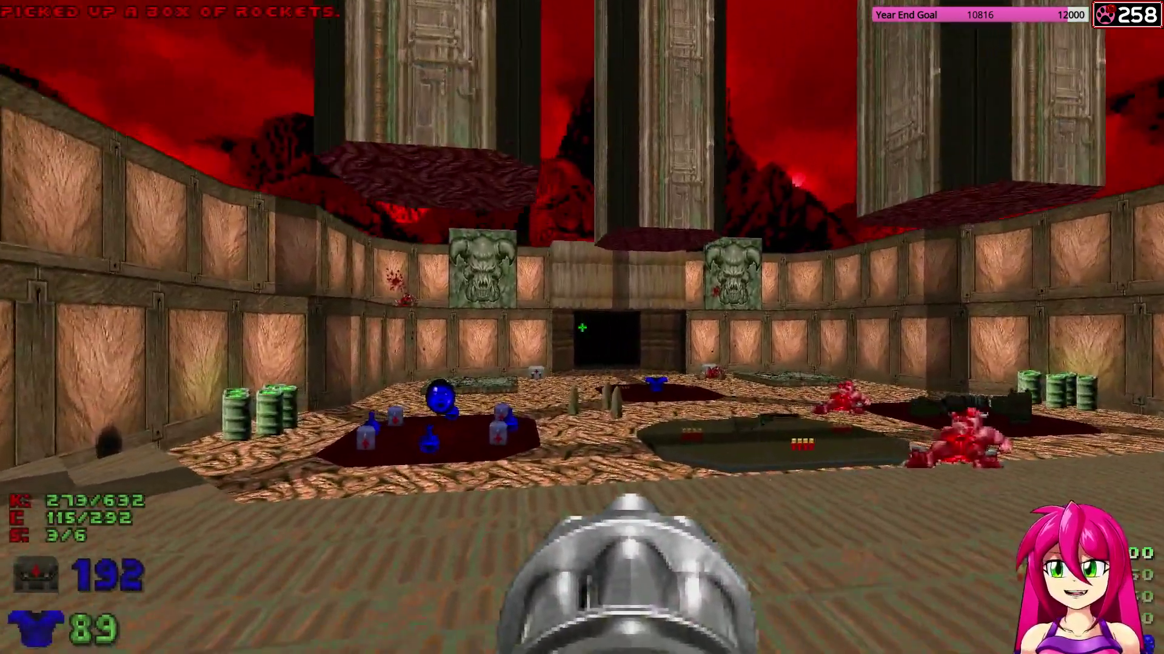
key(Right)
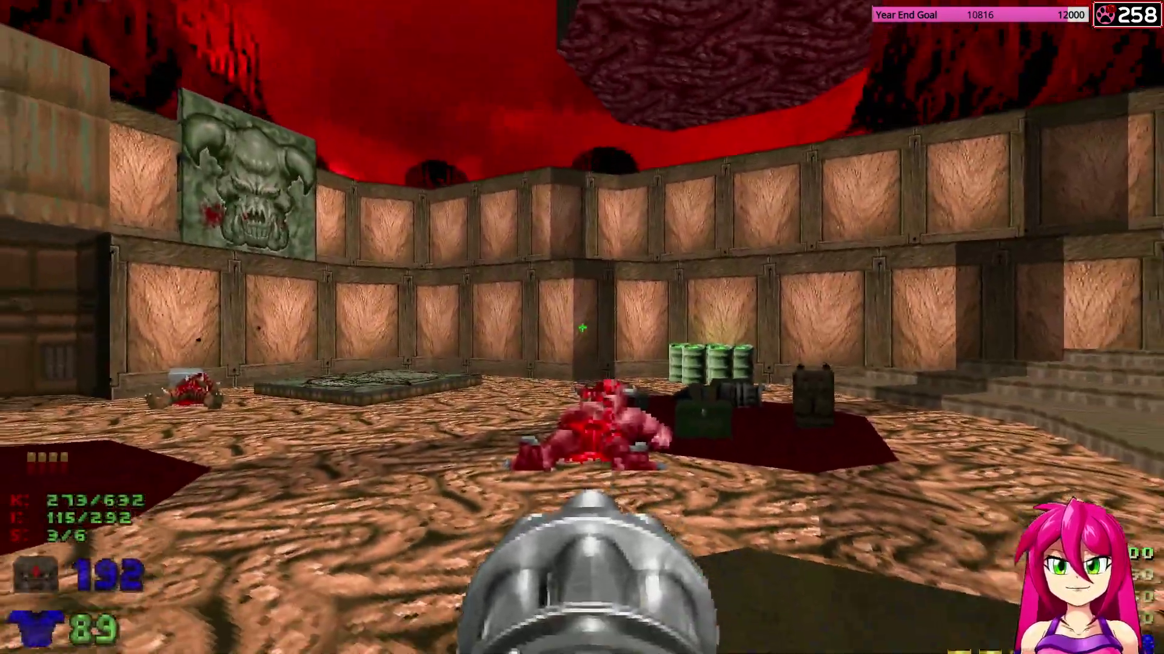
key(w)
key(s)
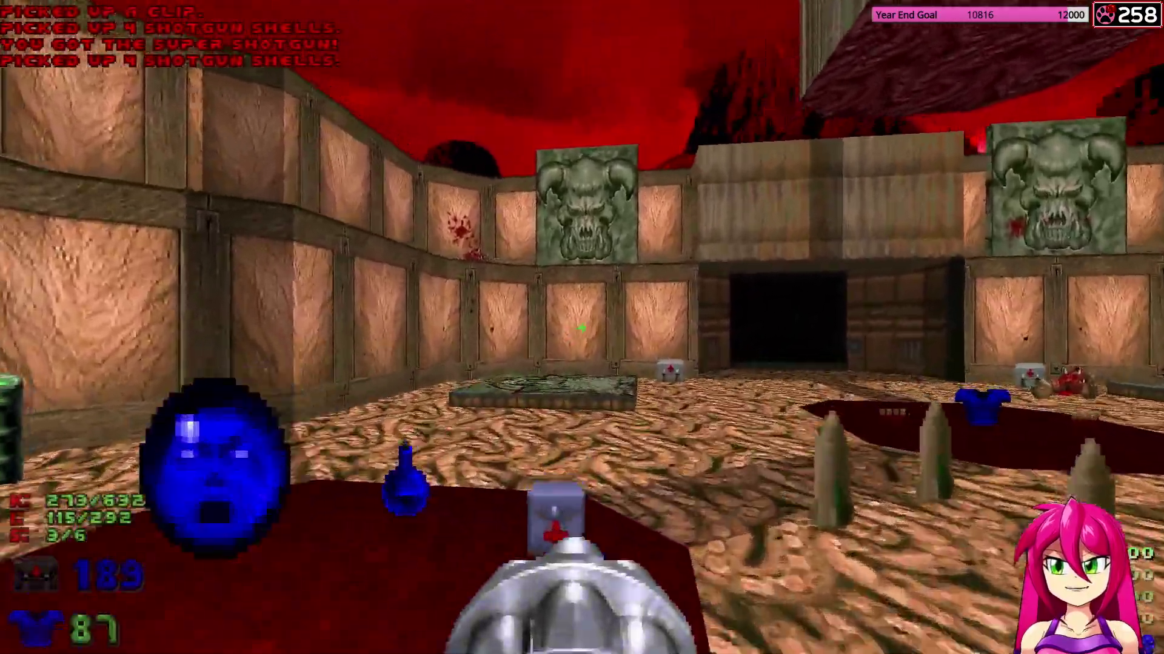
Circle the arena floor with the super shotgun and shoot the first pink demons of the incoming pack.
key(w)
key(Left)
key(Right)
key(Right)
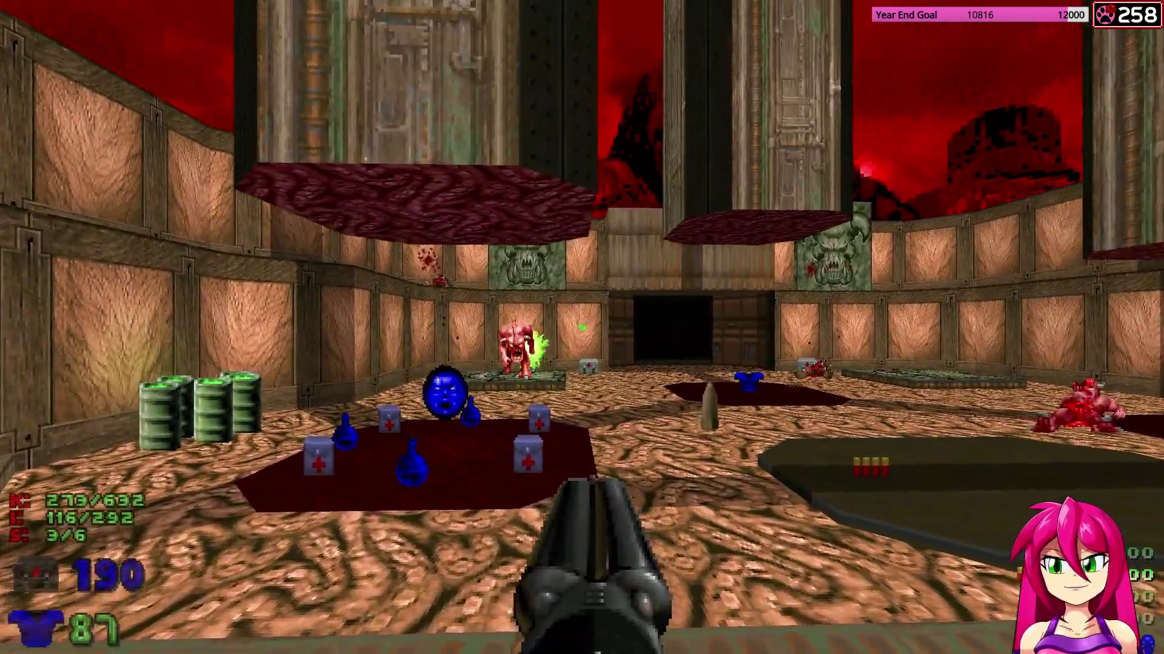
key(d)
key(a)
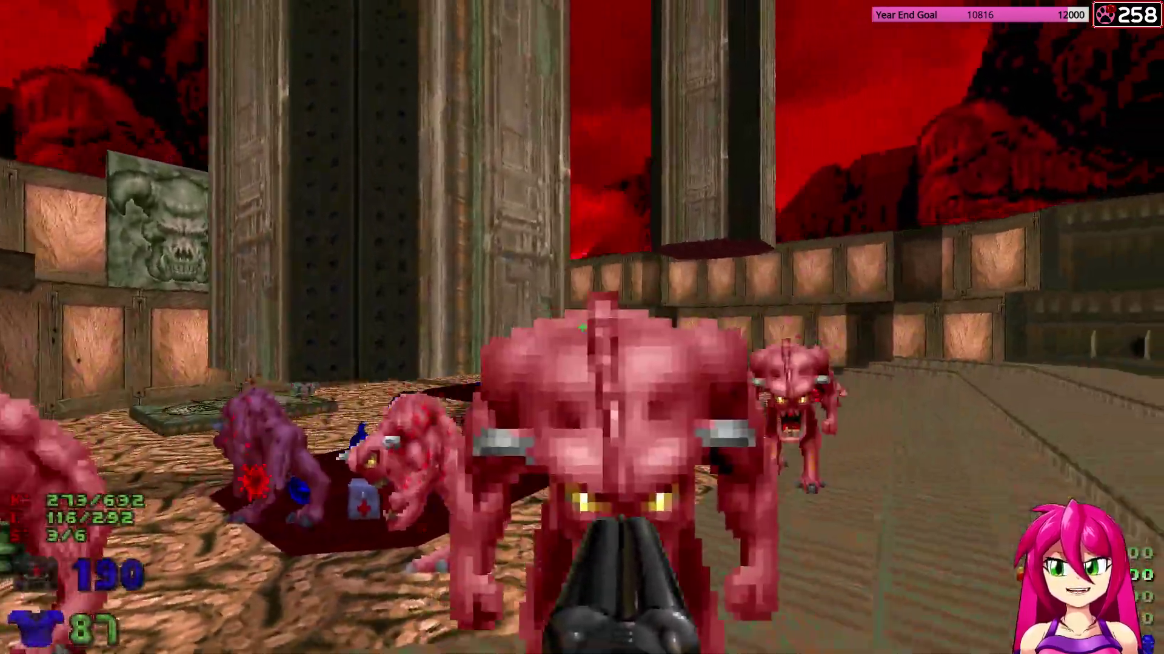
key(d)
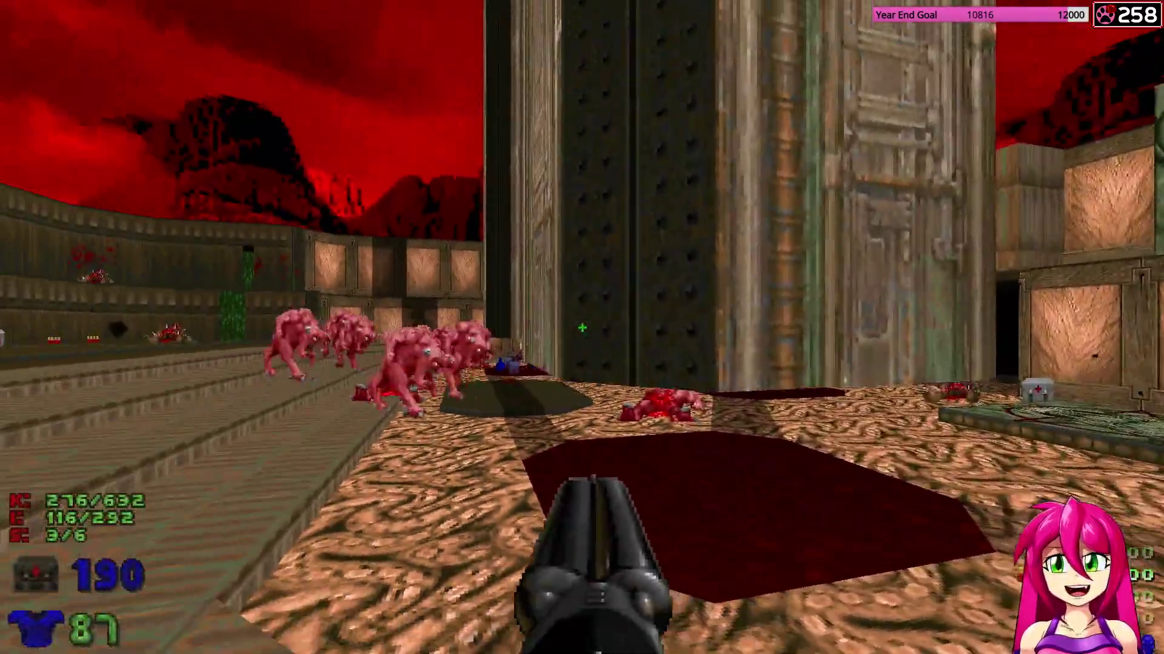
key(Left)
key(s)
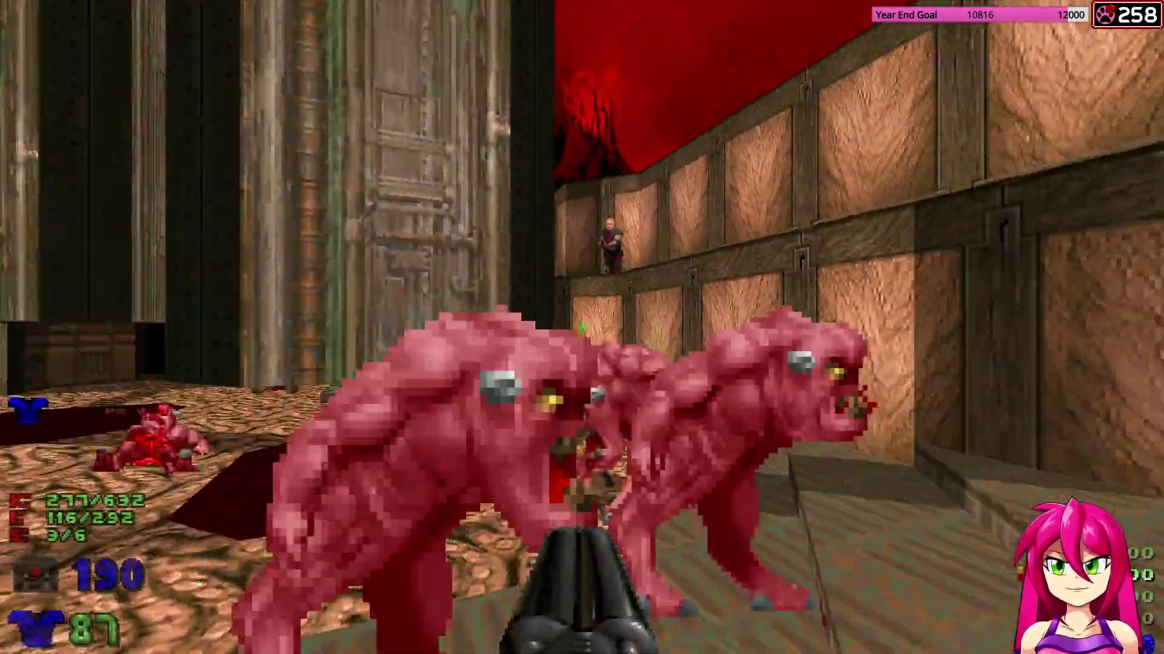
Break through the pink demons along the arena's side wall and steps with super shotgun blasts.
click(581, 327)
key(w)
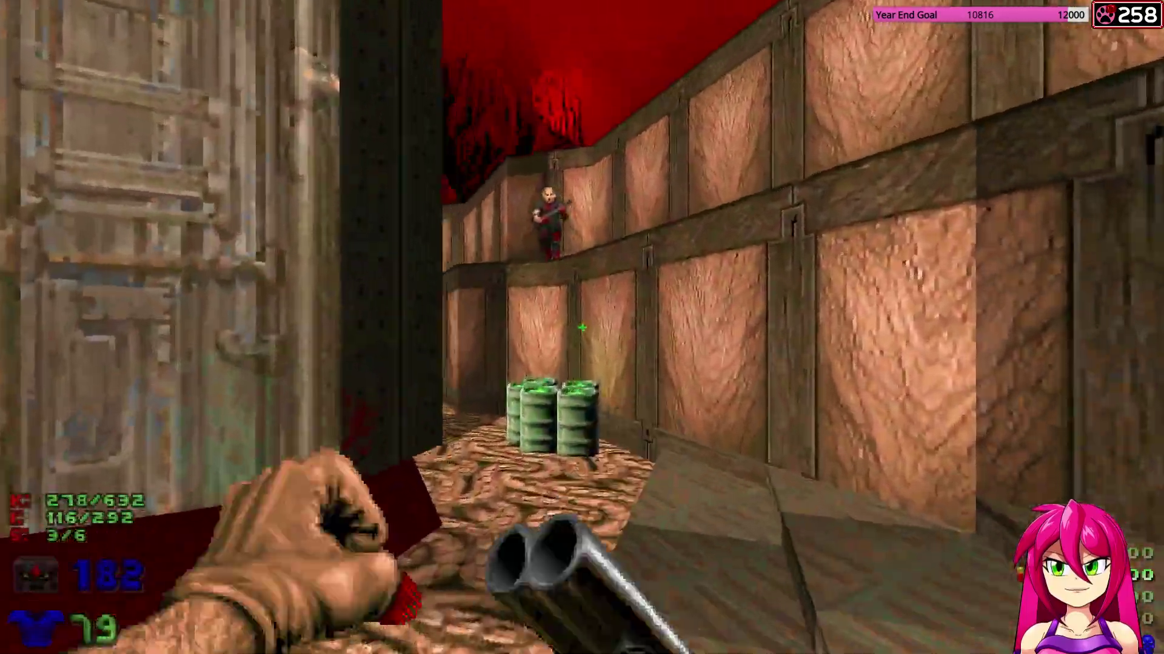
click(582, 328)
key(s)
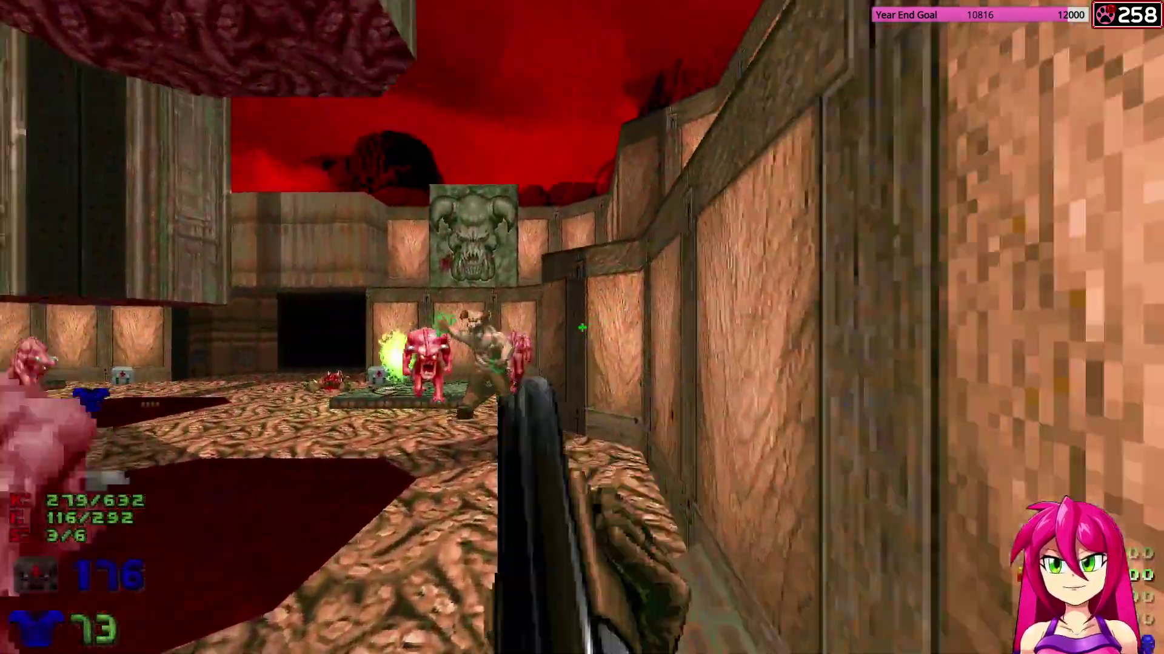
key(w)
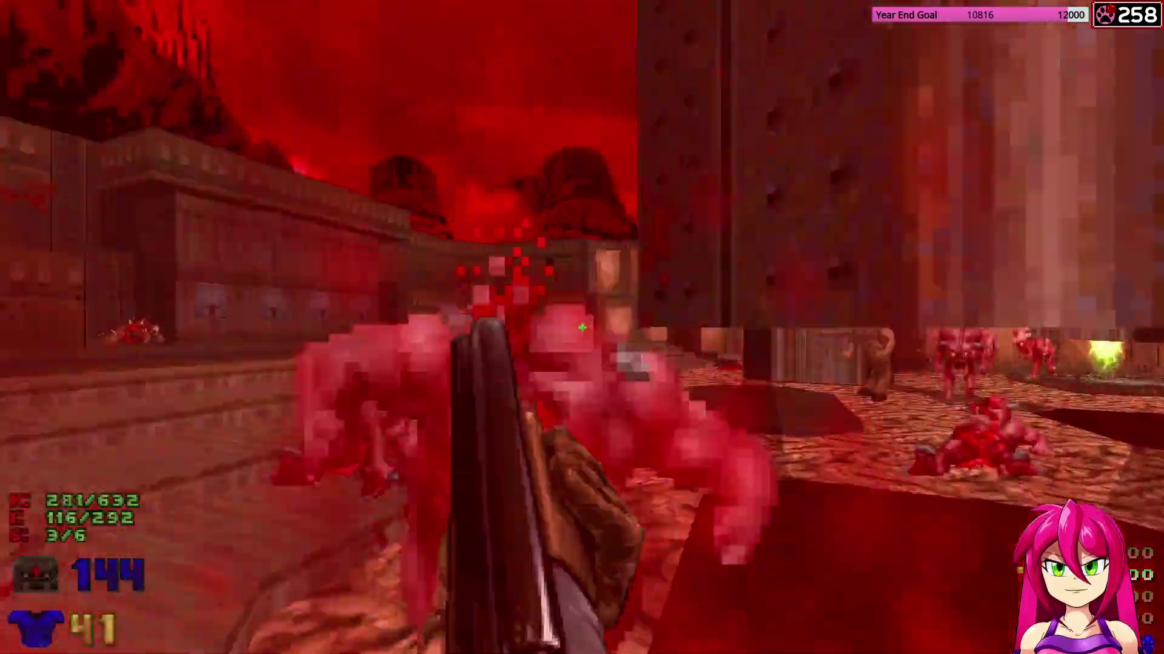
key(Right)
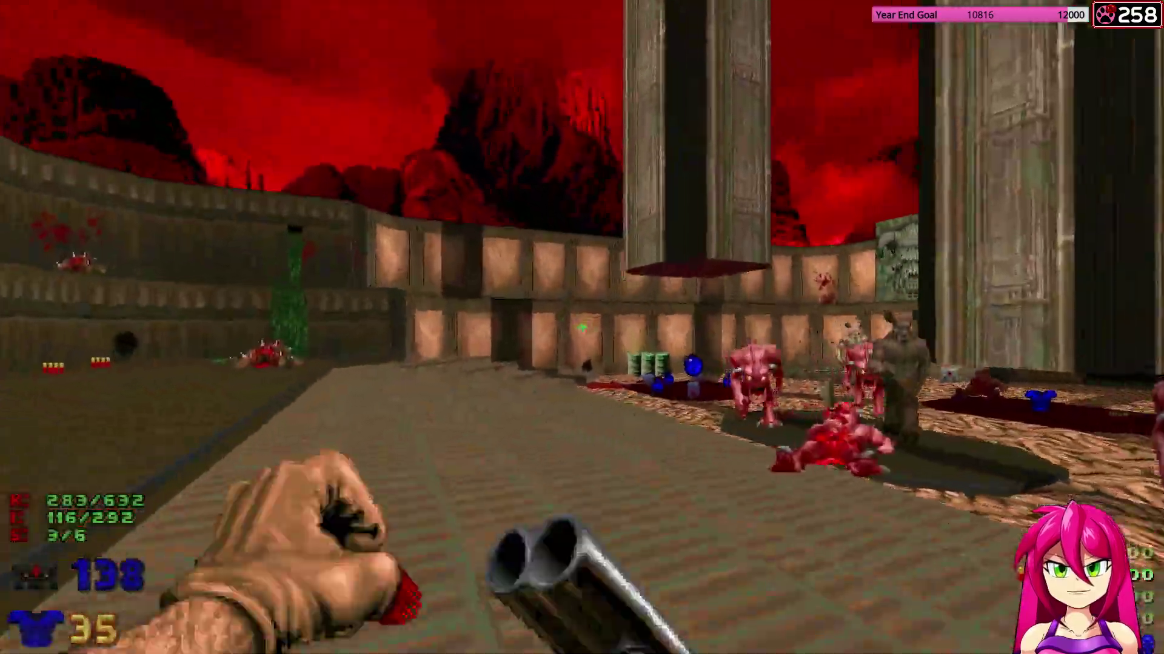
key(w)
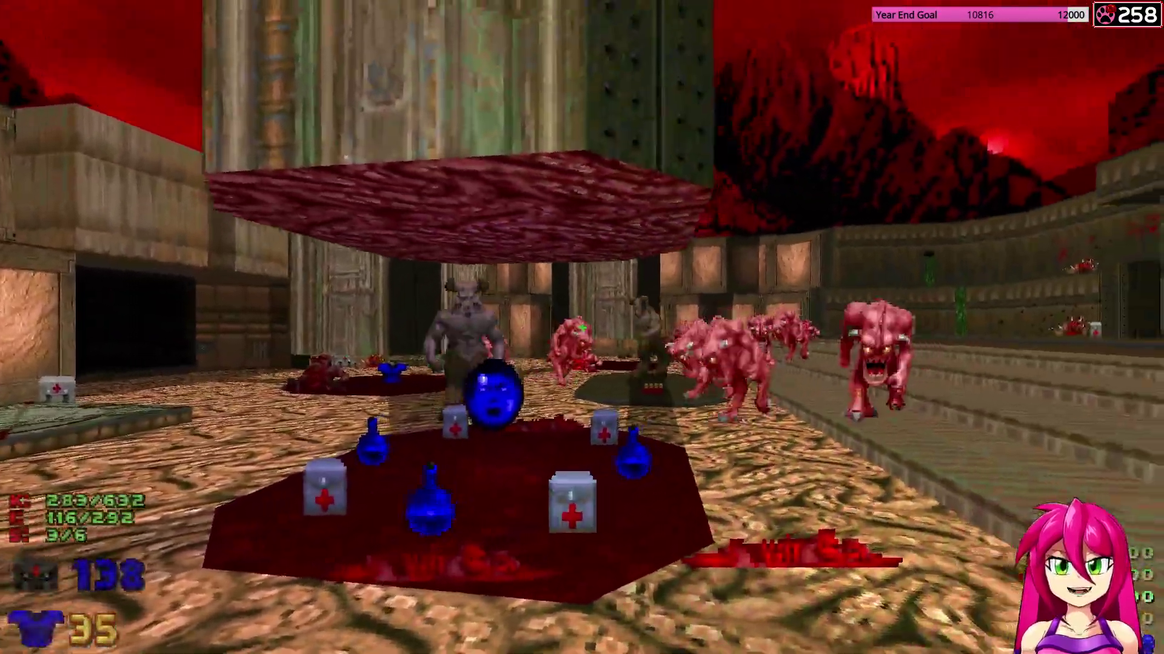
Back up toward the arena's outer edge and blast the chasing pink demons with the rocket launcher.
key(s)
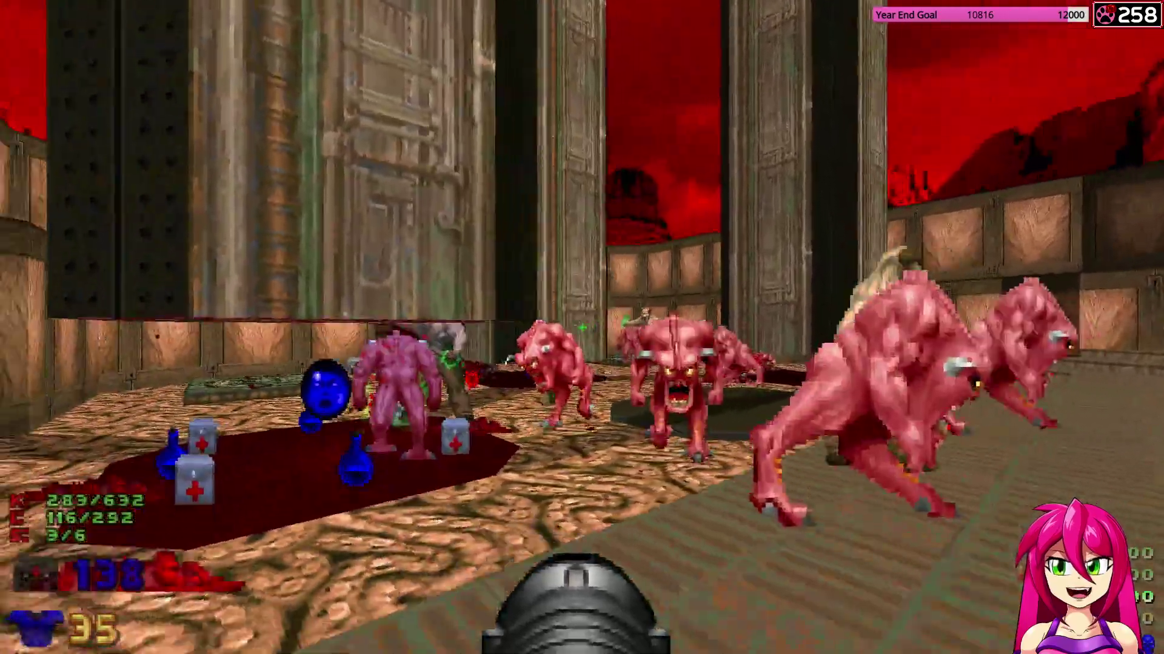
click(582, 327)
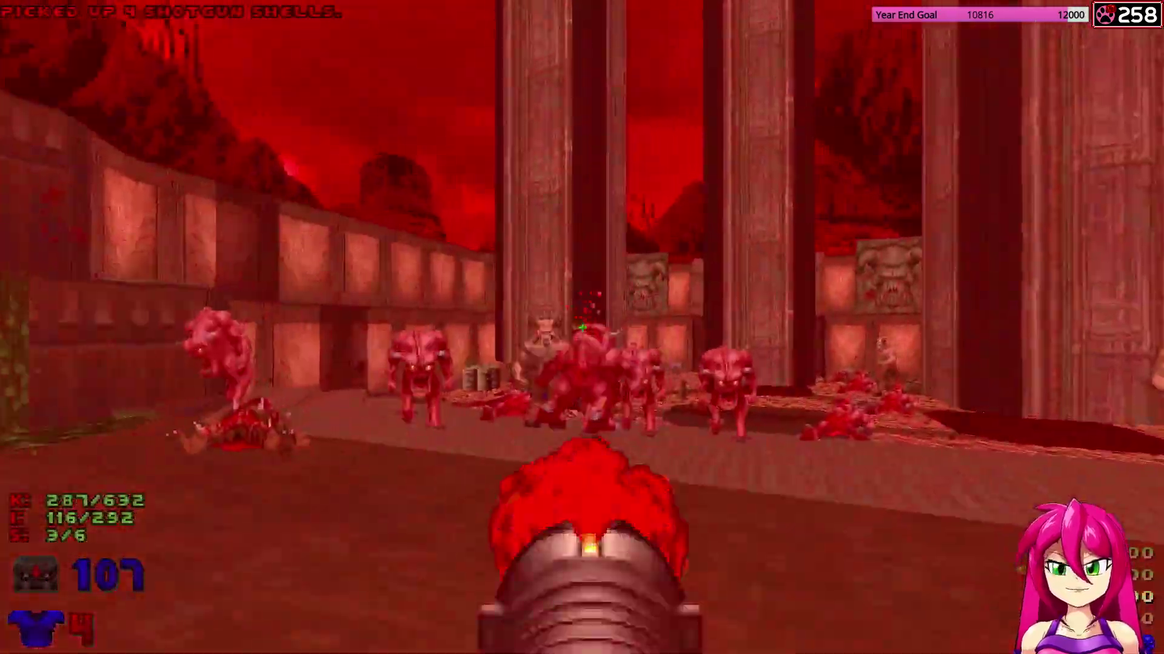
key(Right)
key(Up)
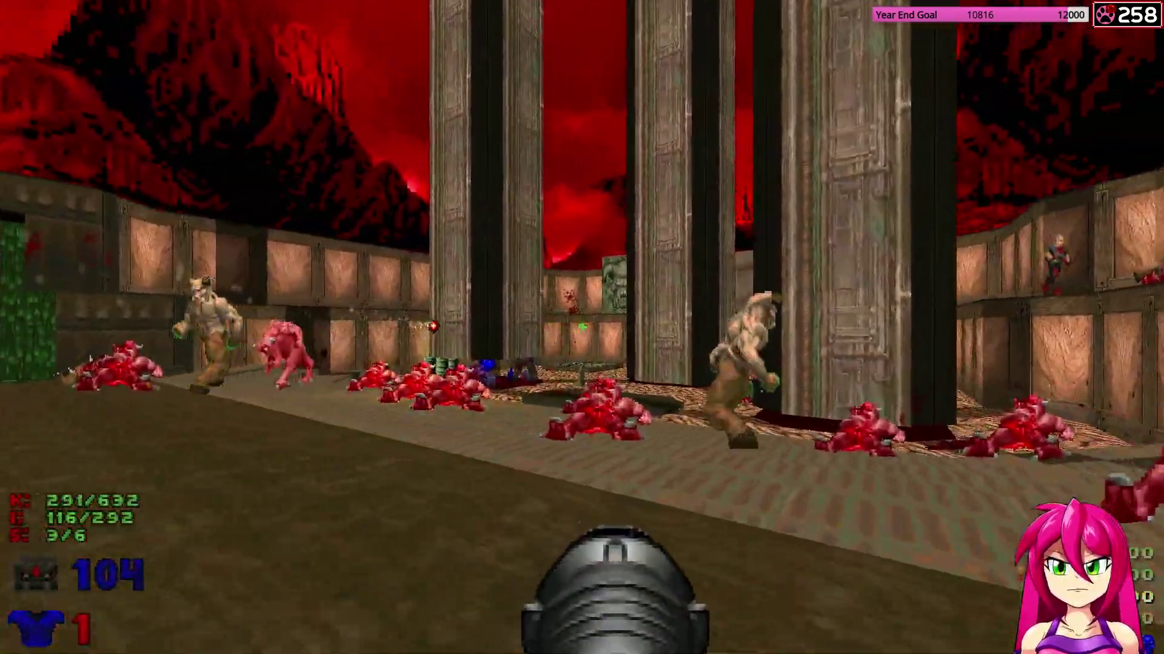
key(Right)
key(Up)
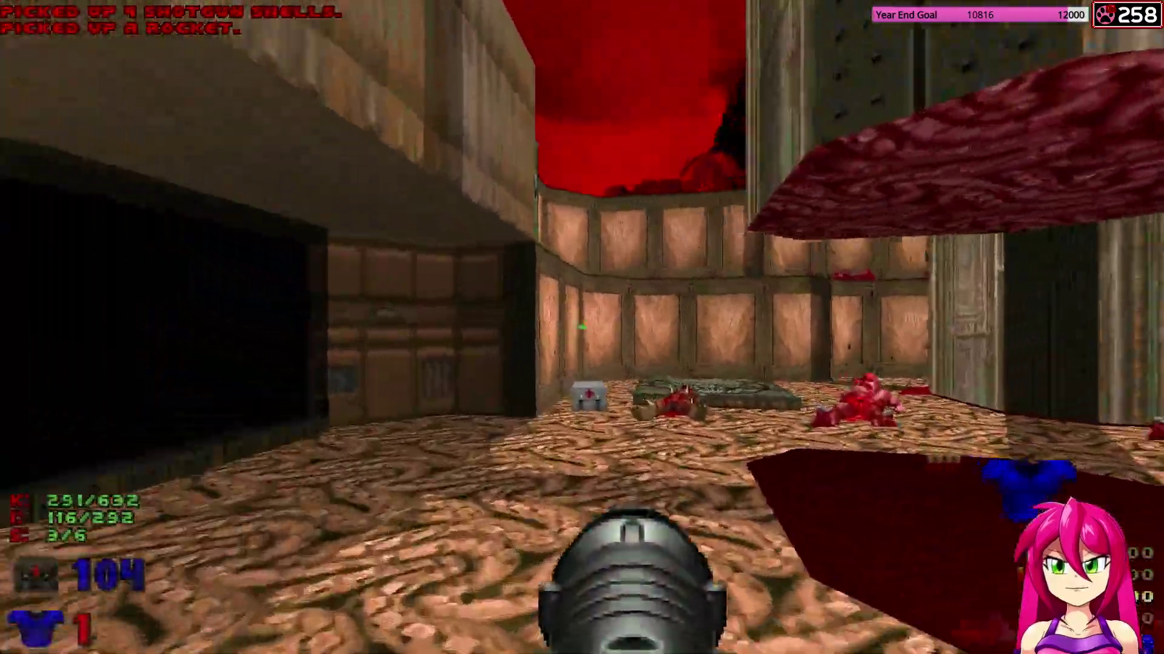
Run around the arena firing rockets at the ledge gunners and horned demons, and collect rockets and stimpacks.
key(w)
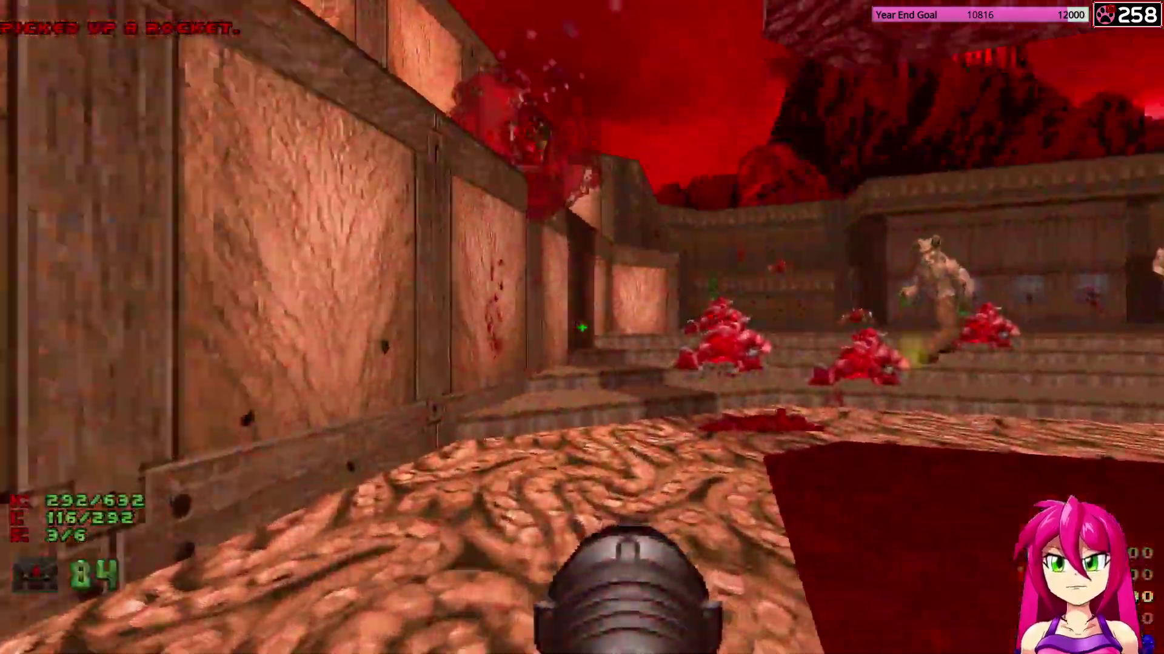
key(w)
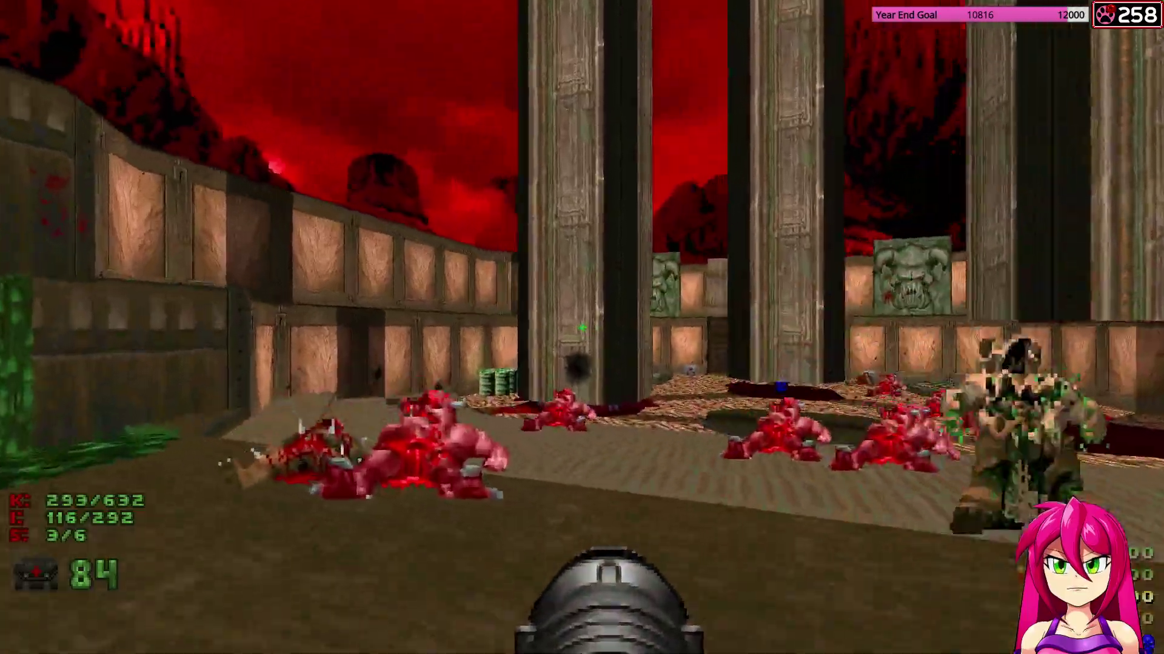
key(w)
click(582, 327)
key(s)
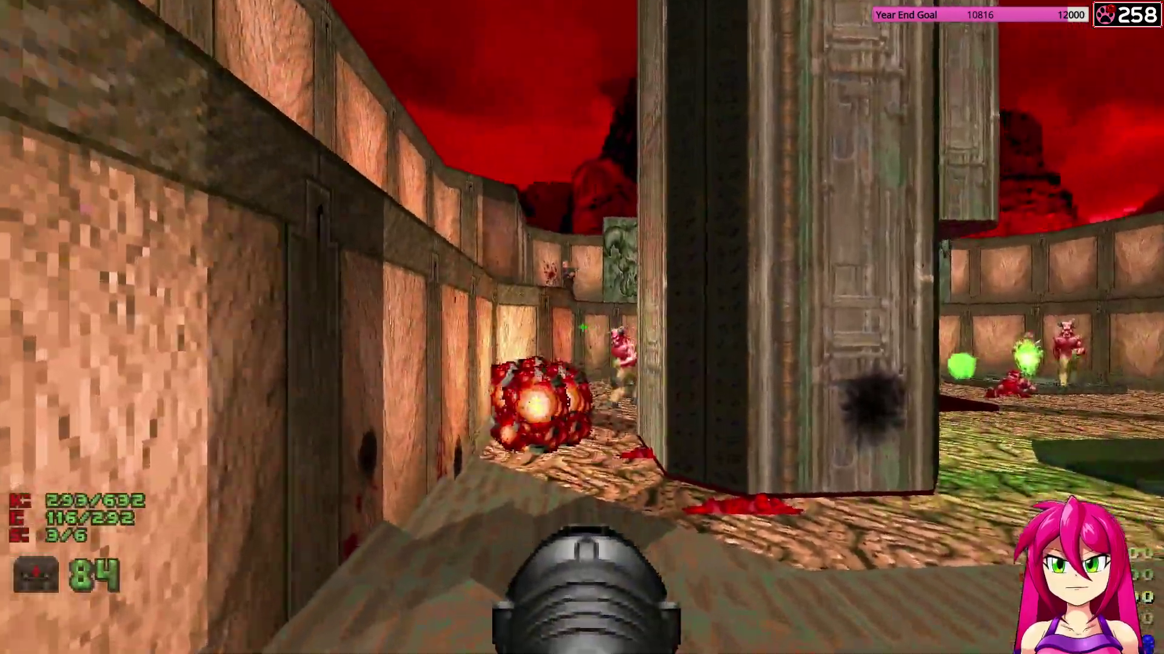
key(w)
click(582, 327)
key(Right)
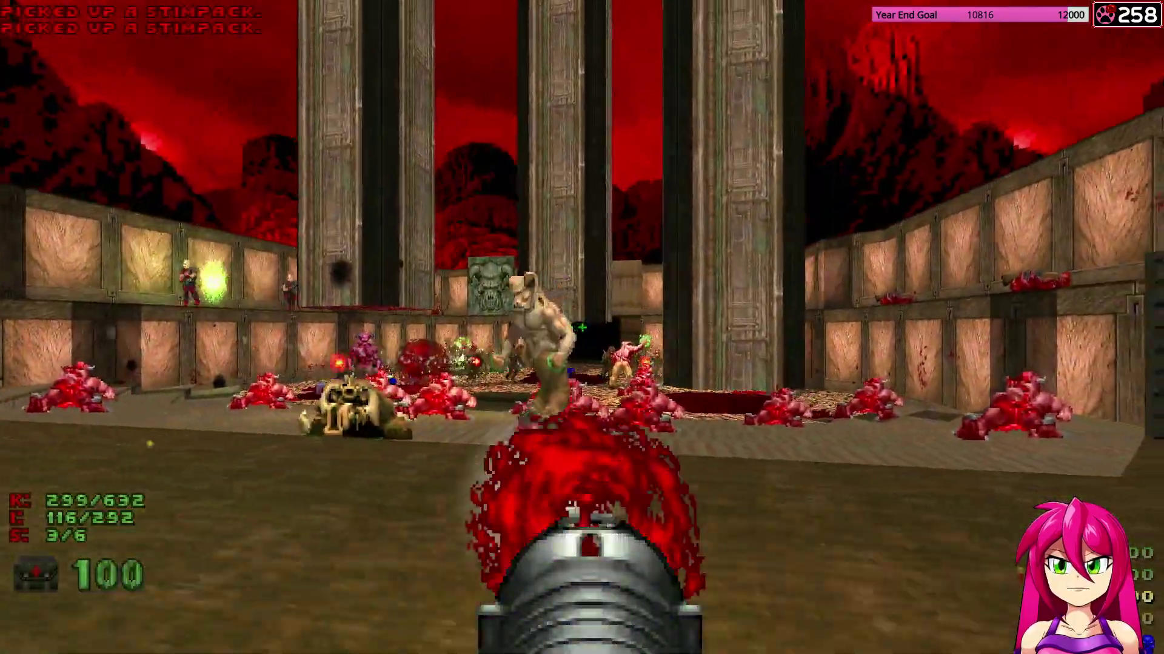
Fire rockets from the arena's outer edge into the horned demons and imps gathered around the pillars.
key(d)
click(581, 327)
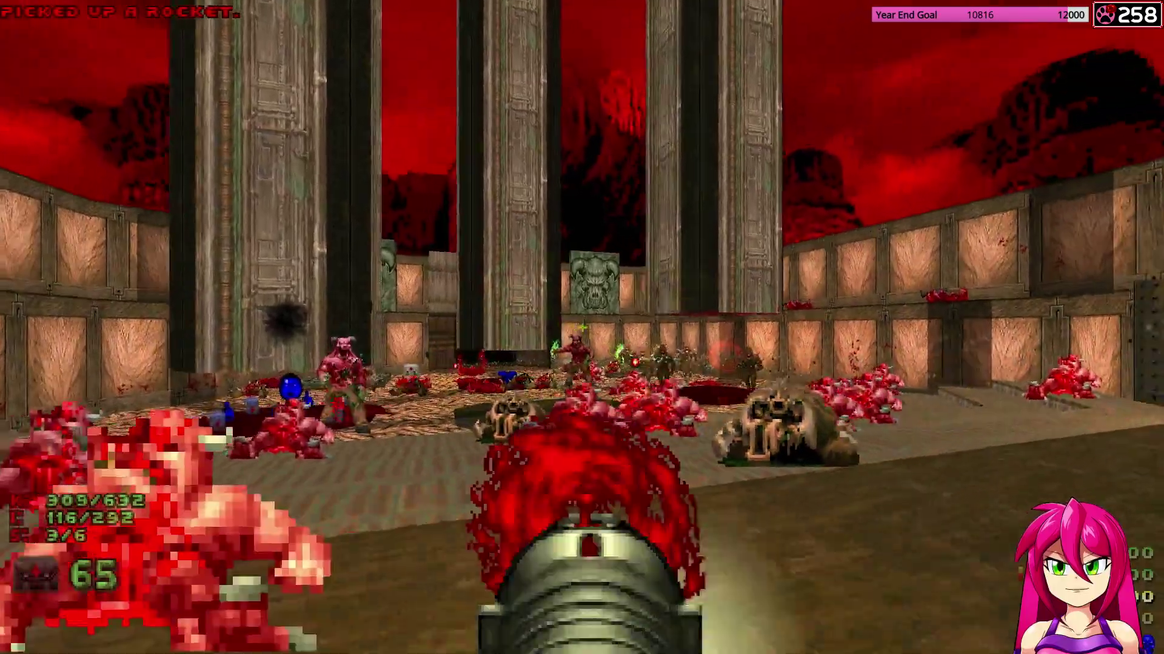
key(s)
click(582, 328)
key(w)
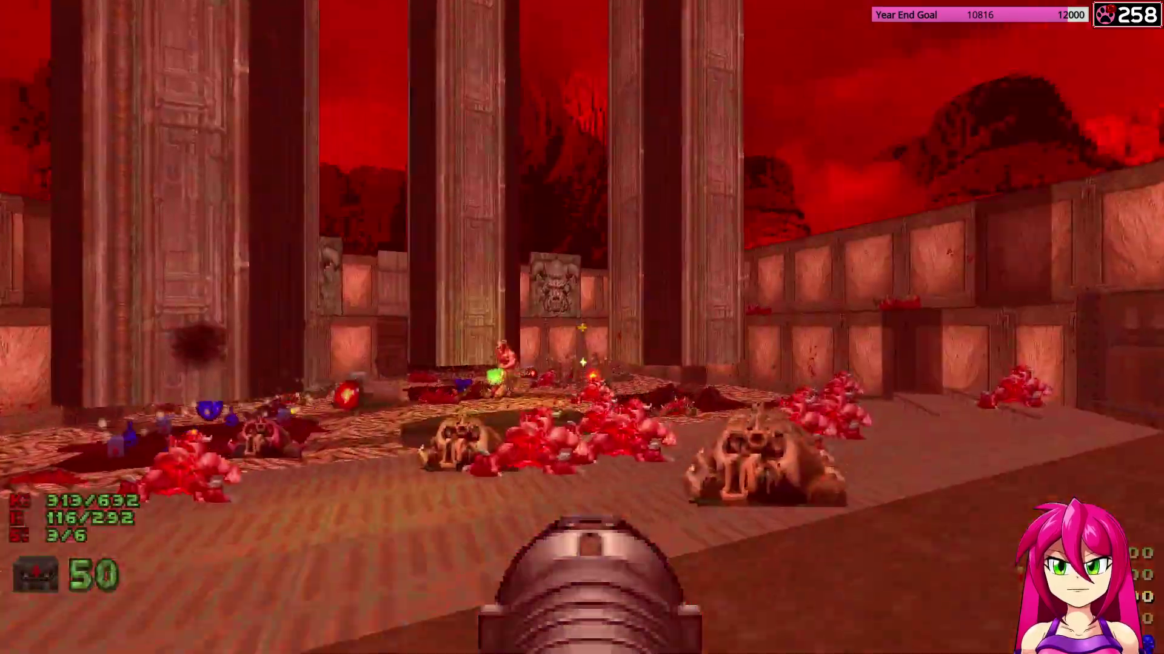
click(582, 327)
click(582, 328)
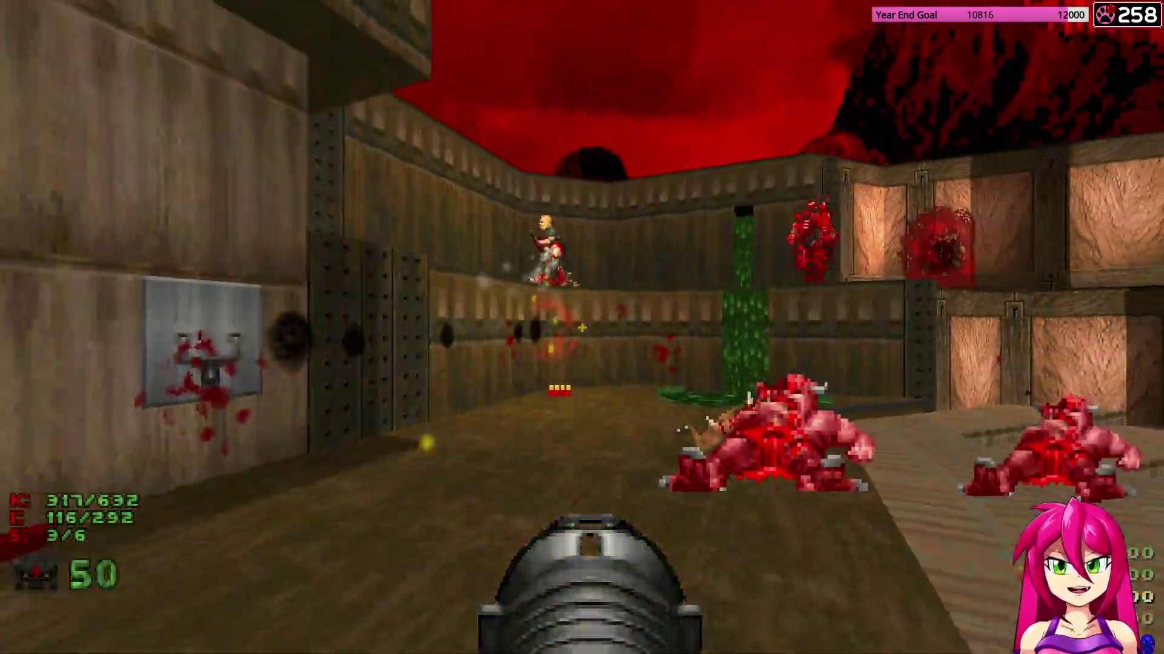
Kill the ledge gunner and the red horned demon near the central platform with rockets, and collect shotgun shells.
key(w)
key(5)
click(581, 327)
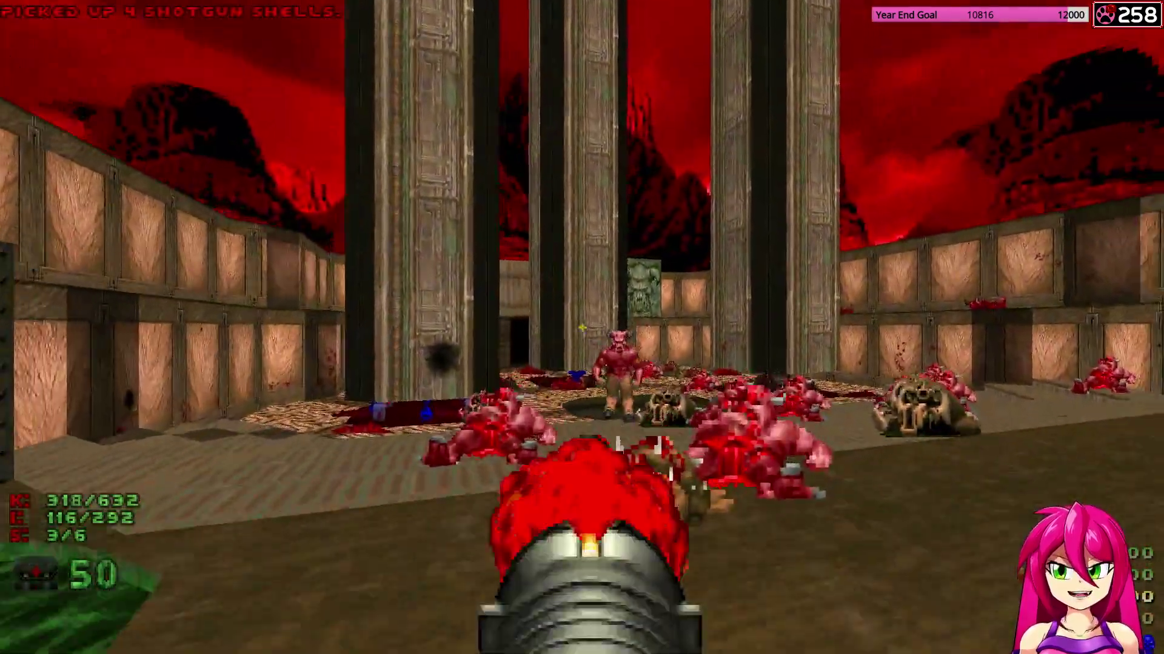
key(w)
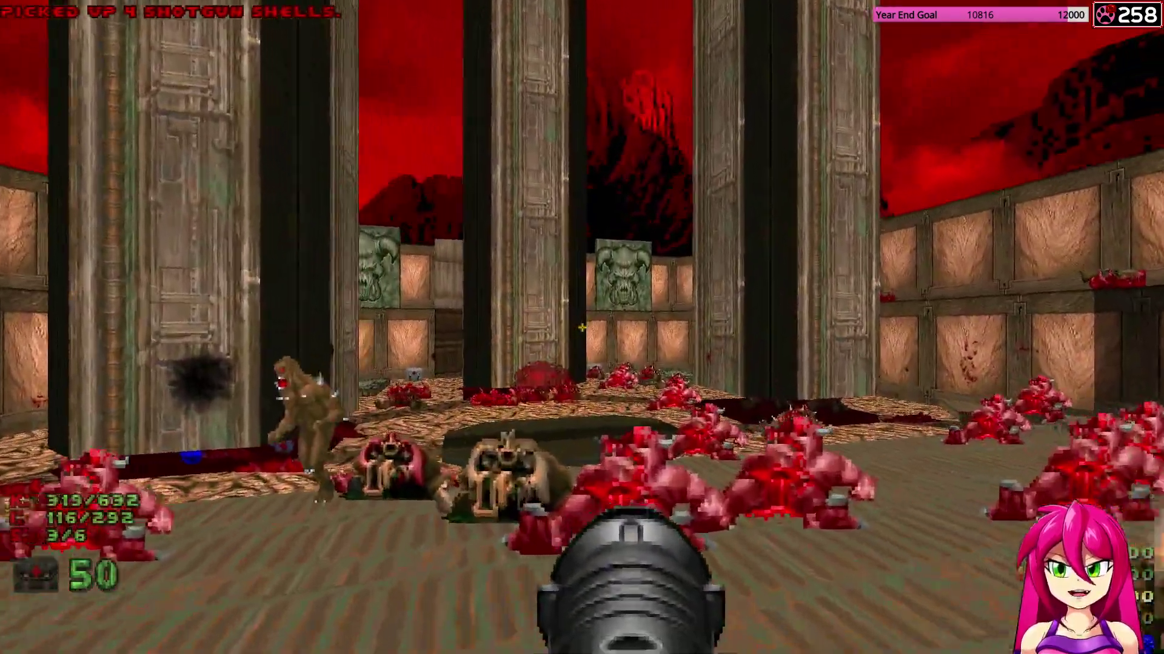
Kill the last imps among the arena's pillars with the shotgun.
key(3)
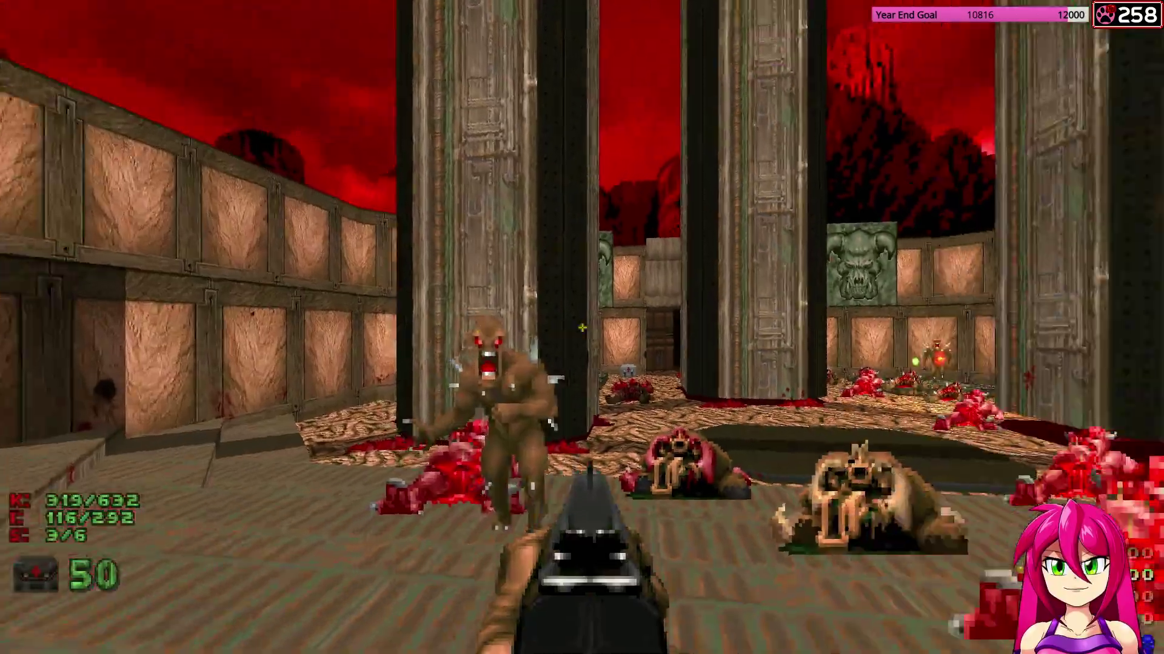
click(582, 327)
key(w)
click(582, 327)
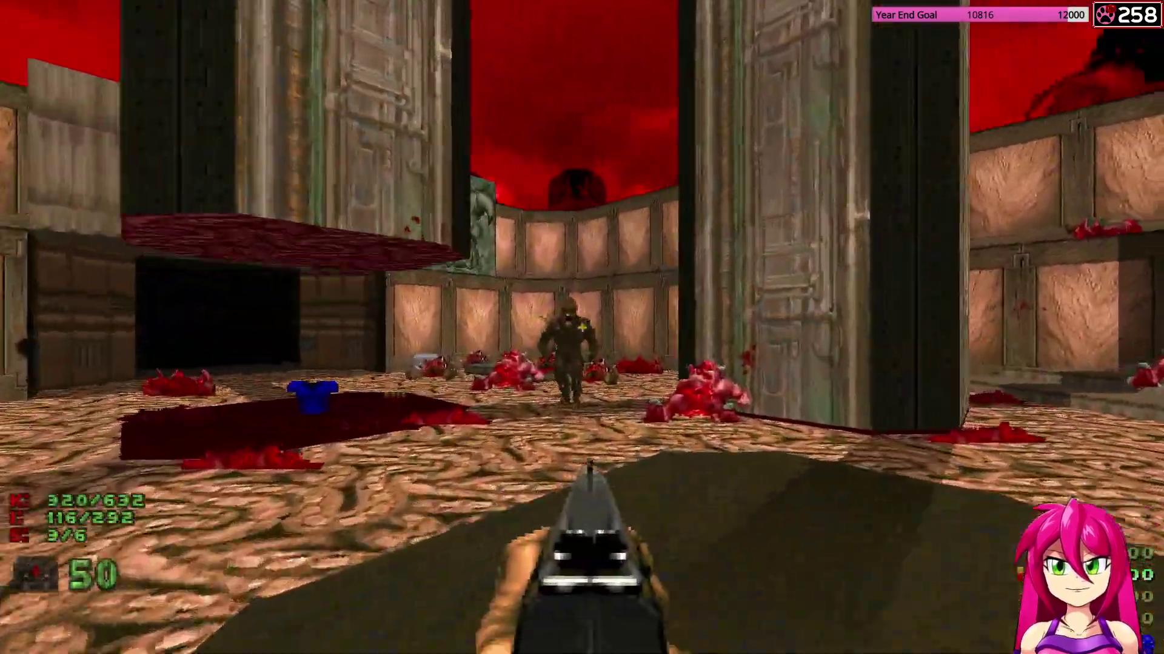
click(582, 327)
Collect the megaarmor, shotgun shells, medikits, health bonuses and supercharge from the arena floor.
key(w)
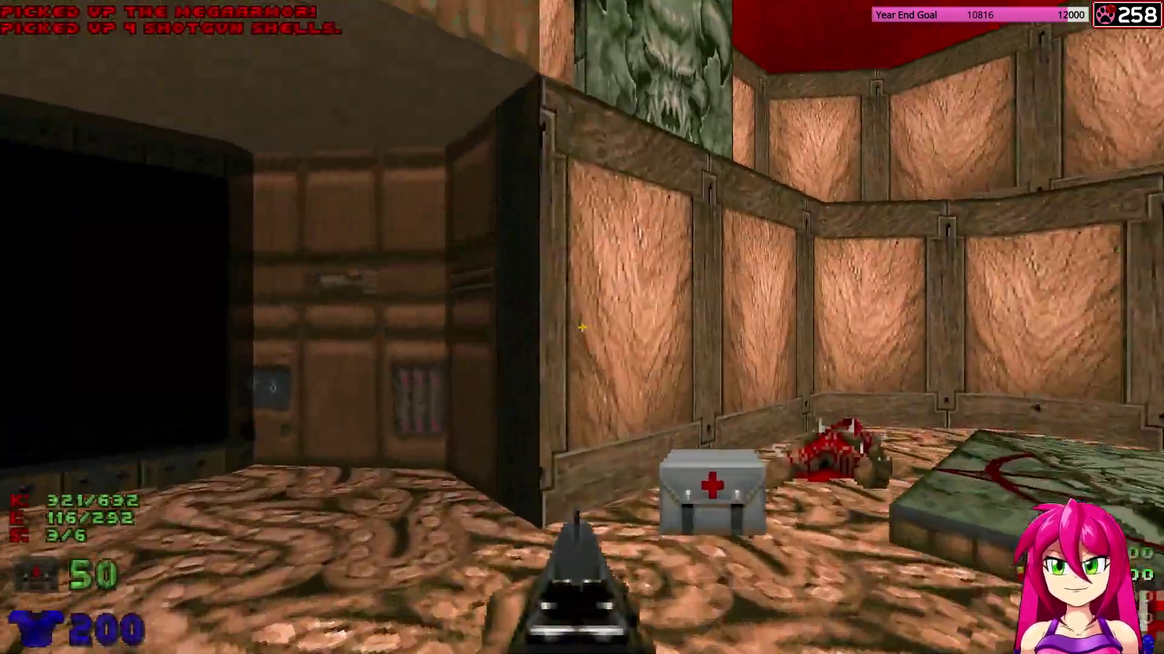
key(w)
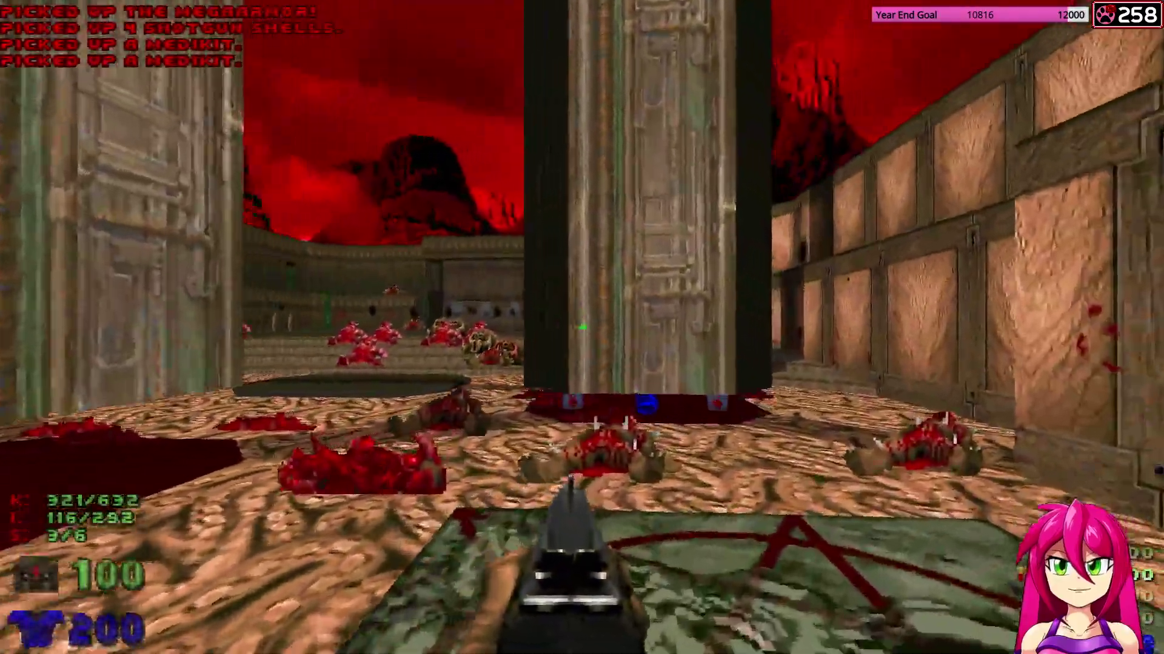
key(w)
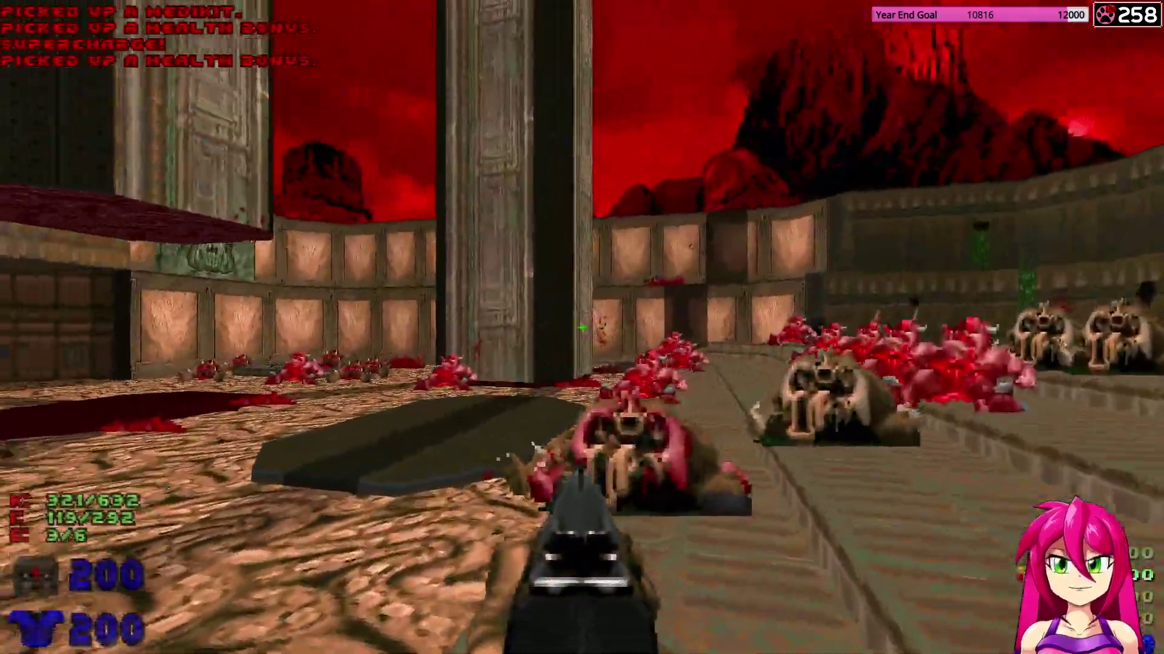
key(w)
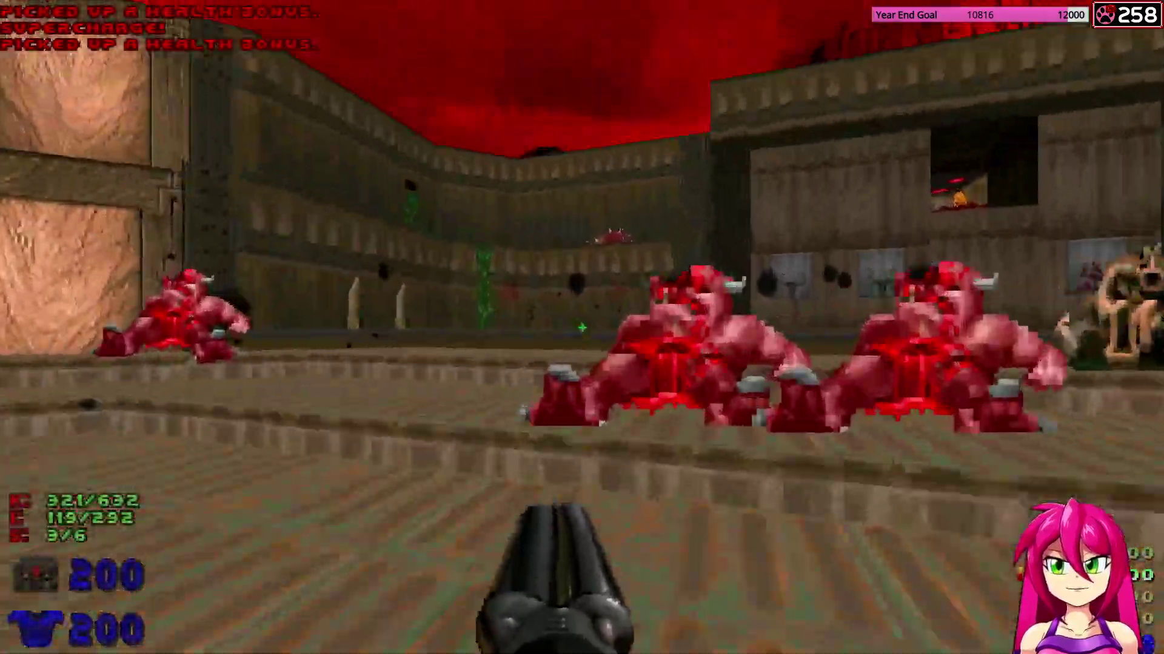
Pick up the loose rockets, take the skull key from the opened alcove and enter its pentagram teleporter.
key(w)
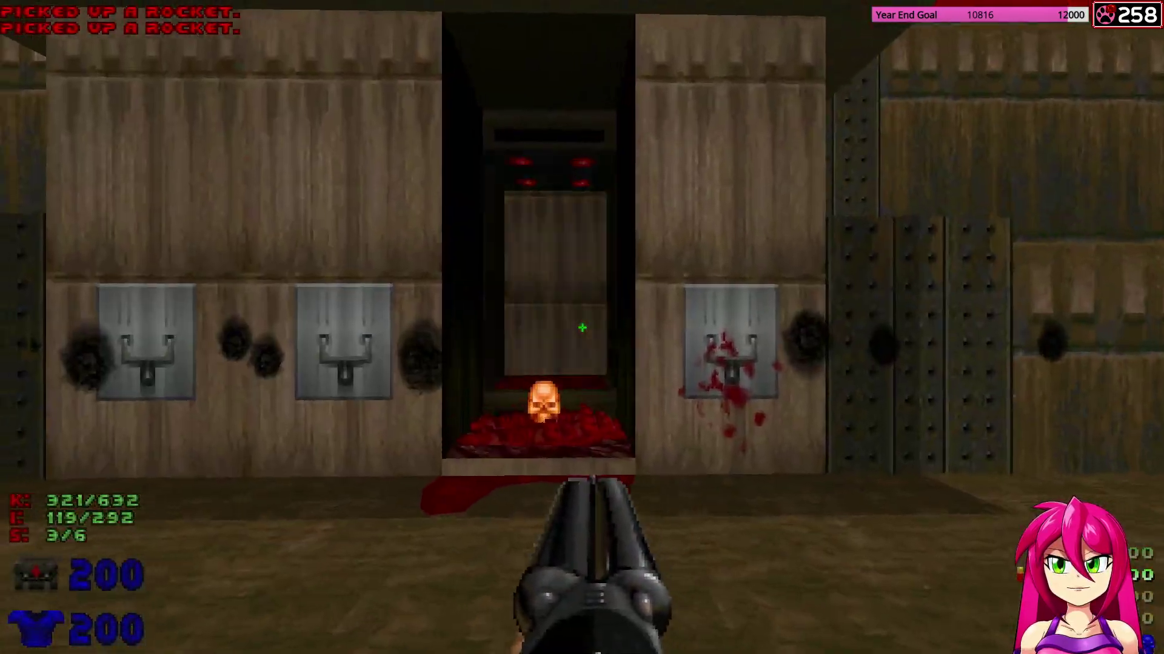
key(w)
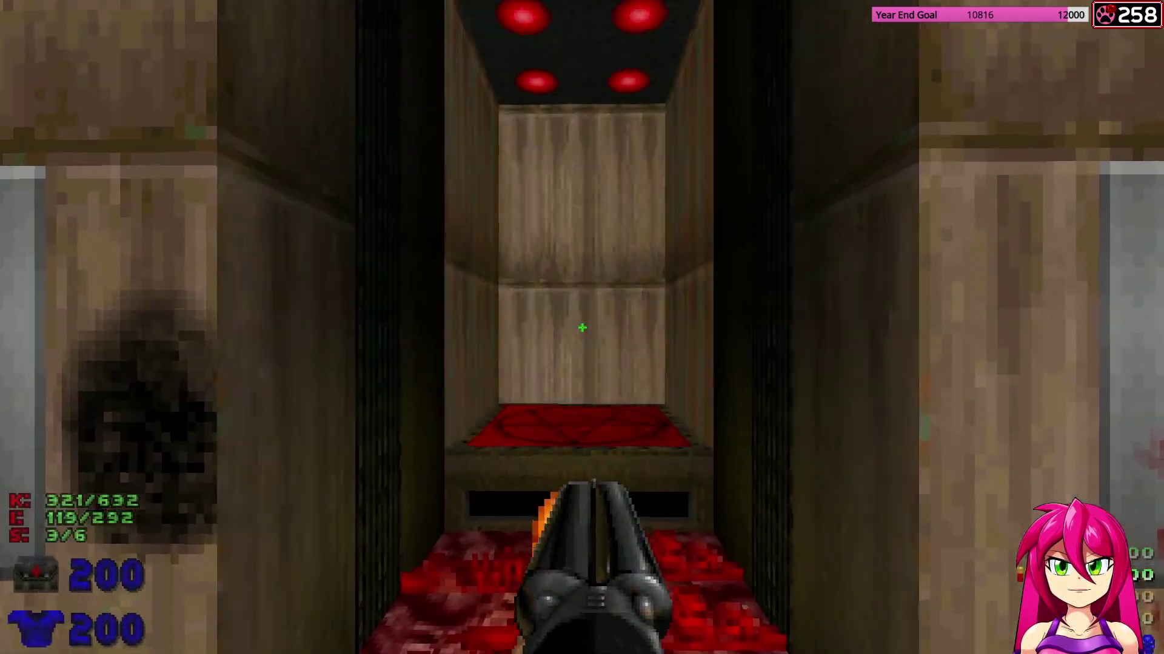
key(w)
key(w)
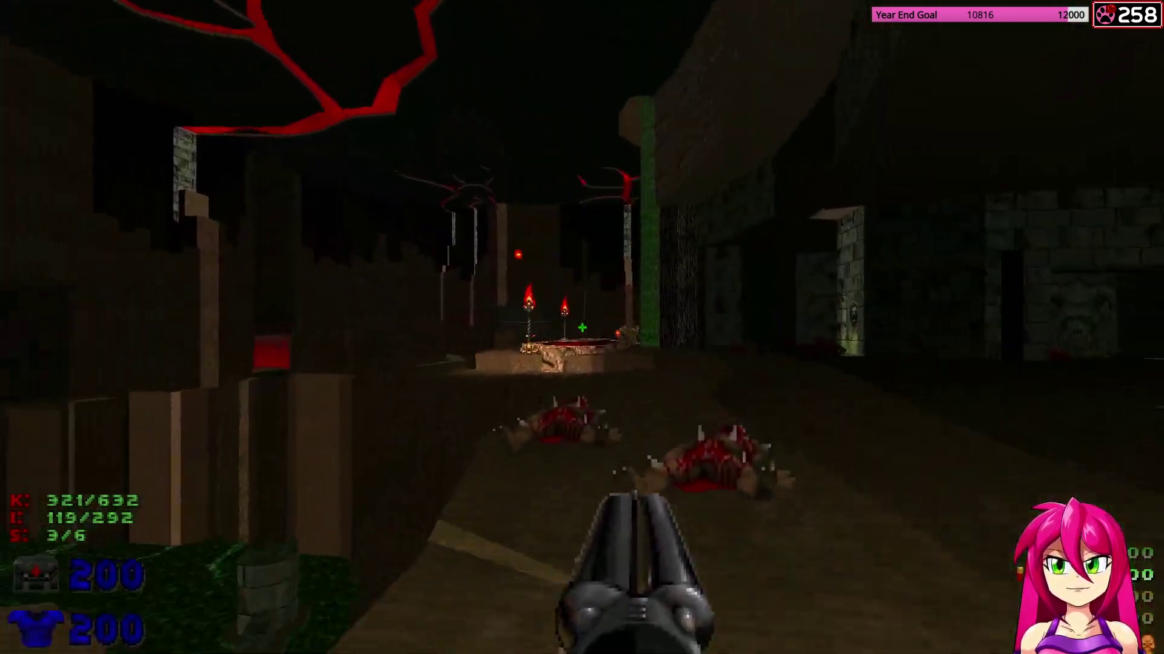
Kill the imps and the first mancubus around the slime stepping stones with the shotgun and rockets.
key(w)
click(581, 327)
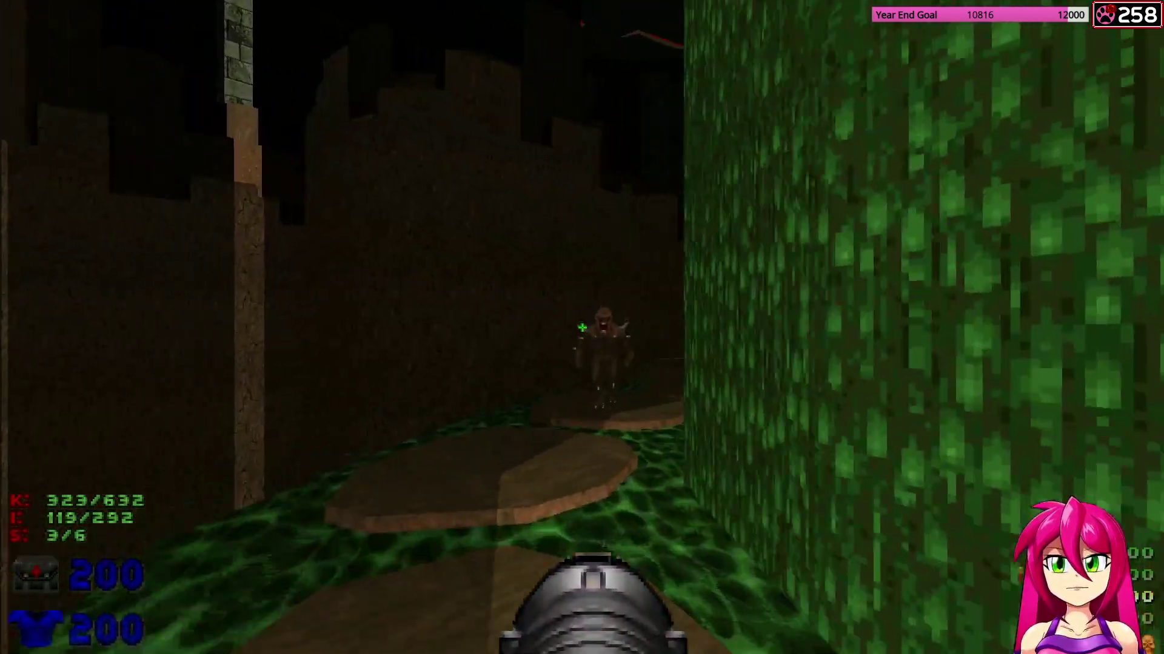
key(s)
key(4)
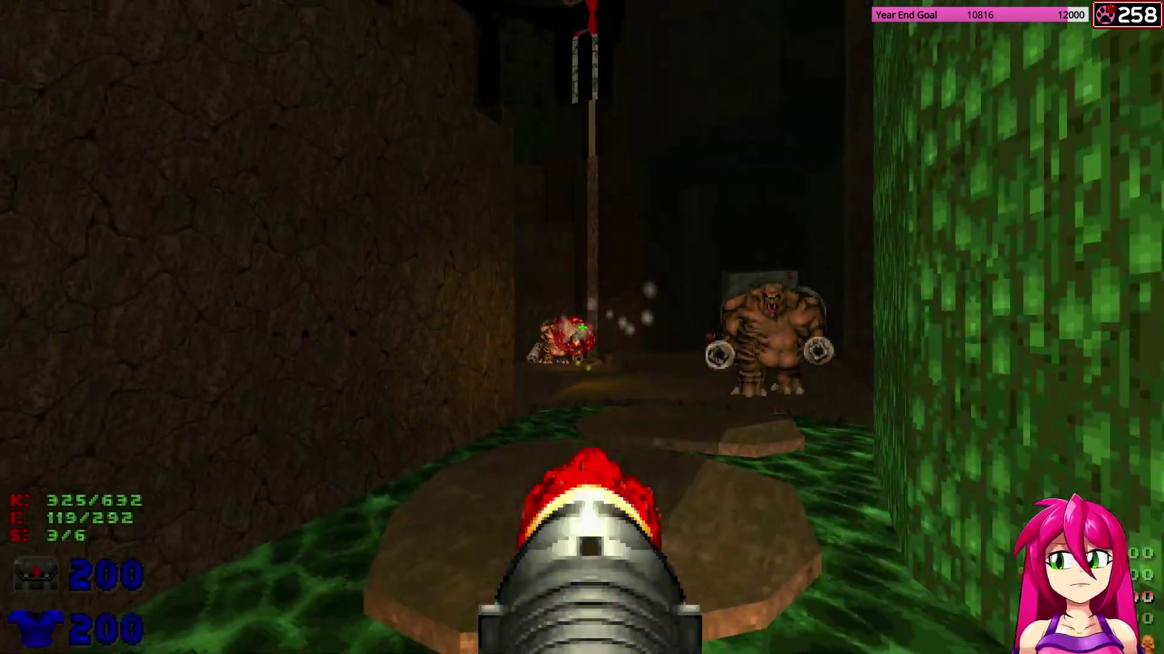
key(s)
key(d)
key(a)
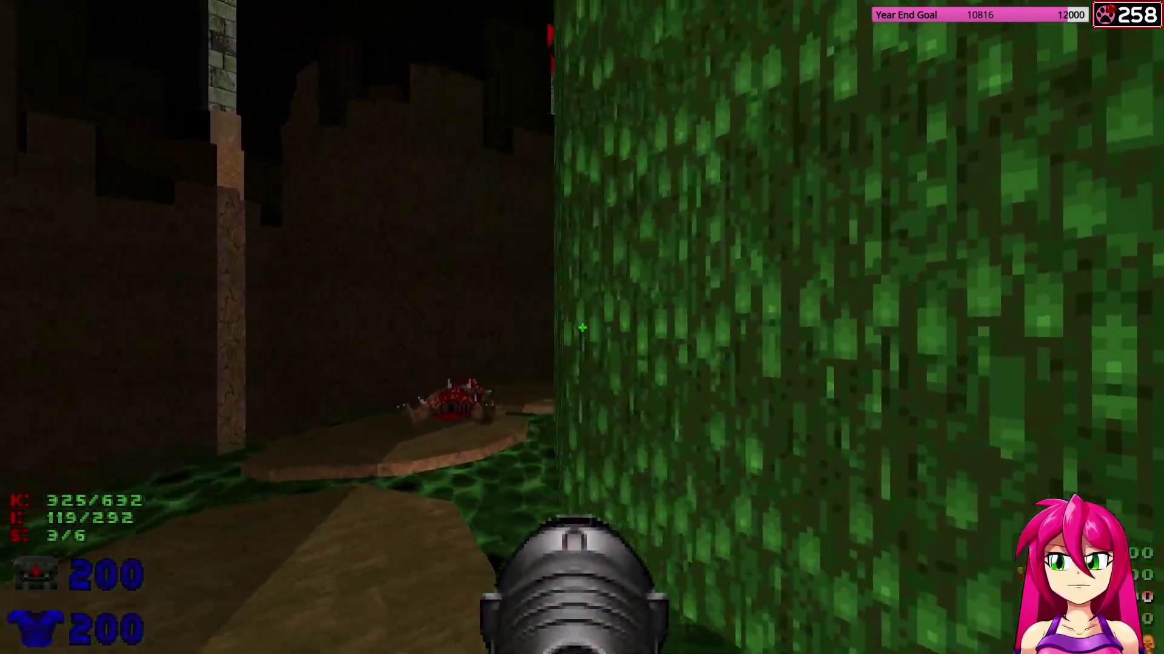
Kill the remaining mancubus beyond the stepping stones with the super shotgun.
key(w)
click(582, 327)
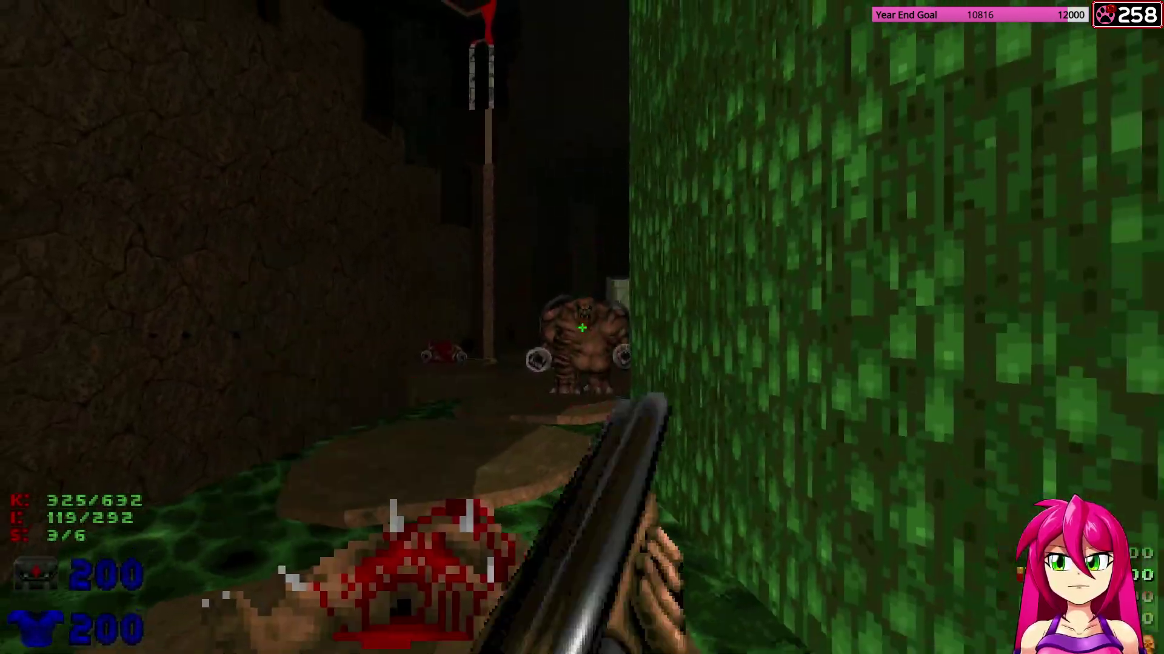
key(s)
key(d)
key(w)
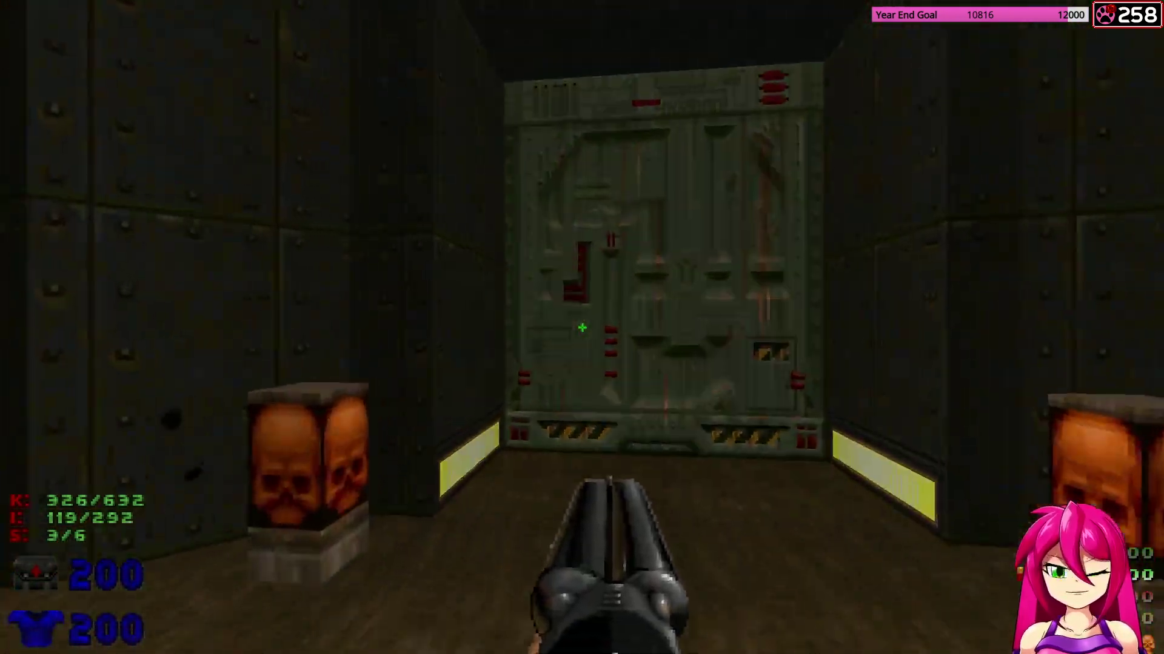
Save the game, open the metal door between the orange skull blocks and enter the dark canyon.
key(F6)
key(w)
key(e)
key(s)
key(w)
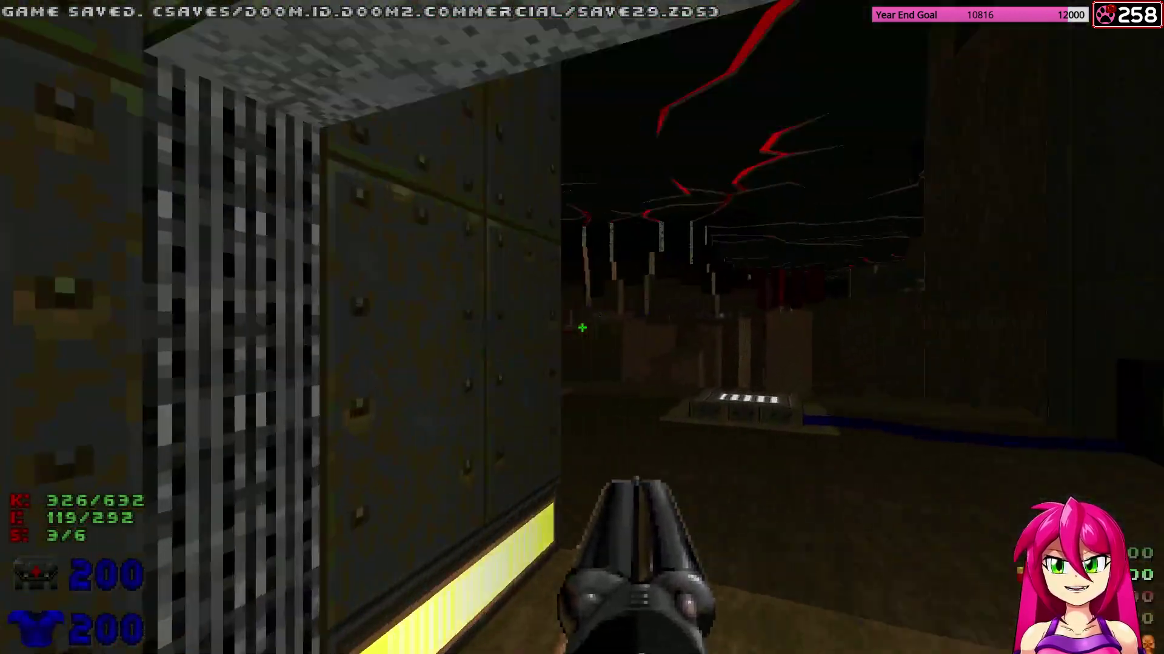
key(w)
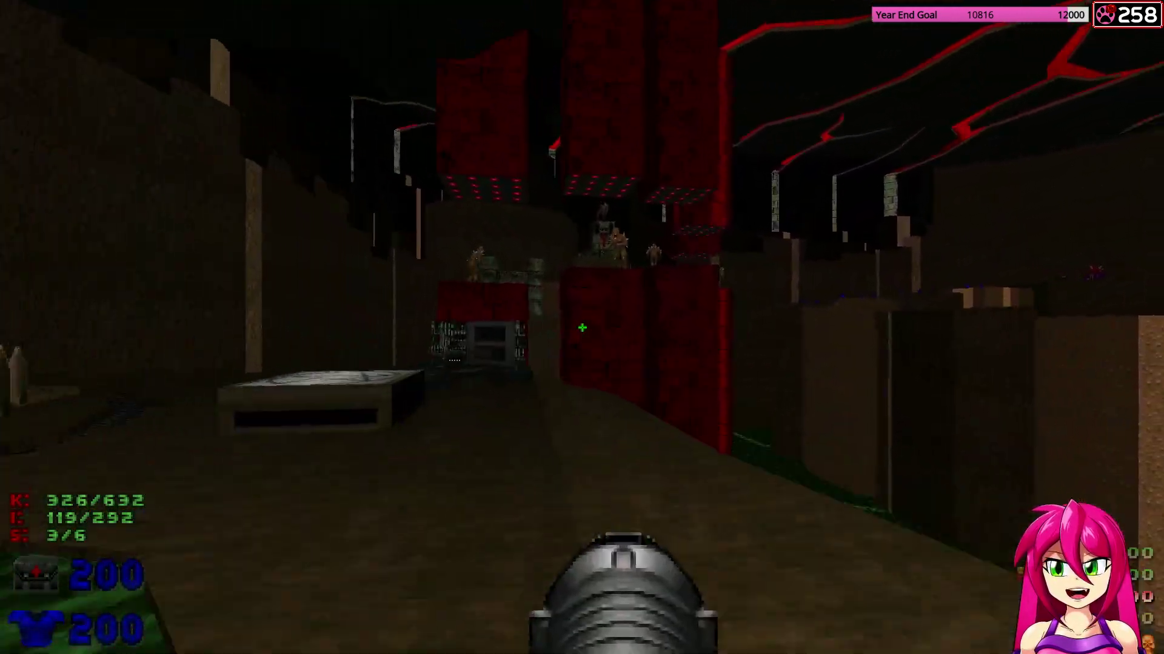
Kill the nearest imps on the red brick pillars with the chaingun and rockets, and pick up an energy cell.
key(w)
key(a)
key(4)
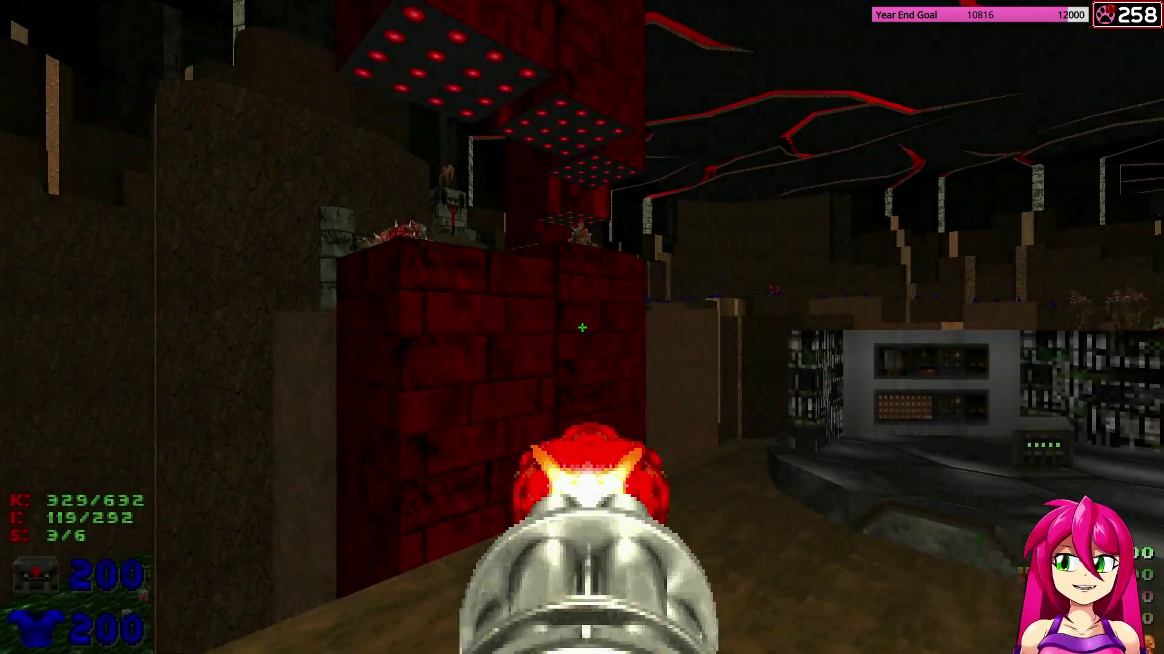
key(w)
key(5)
key(a)
click(582, 327)
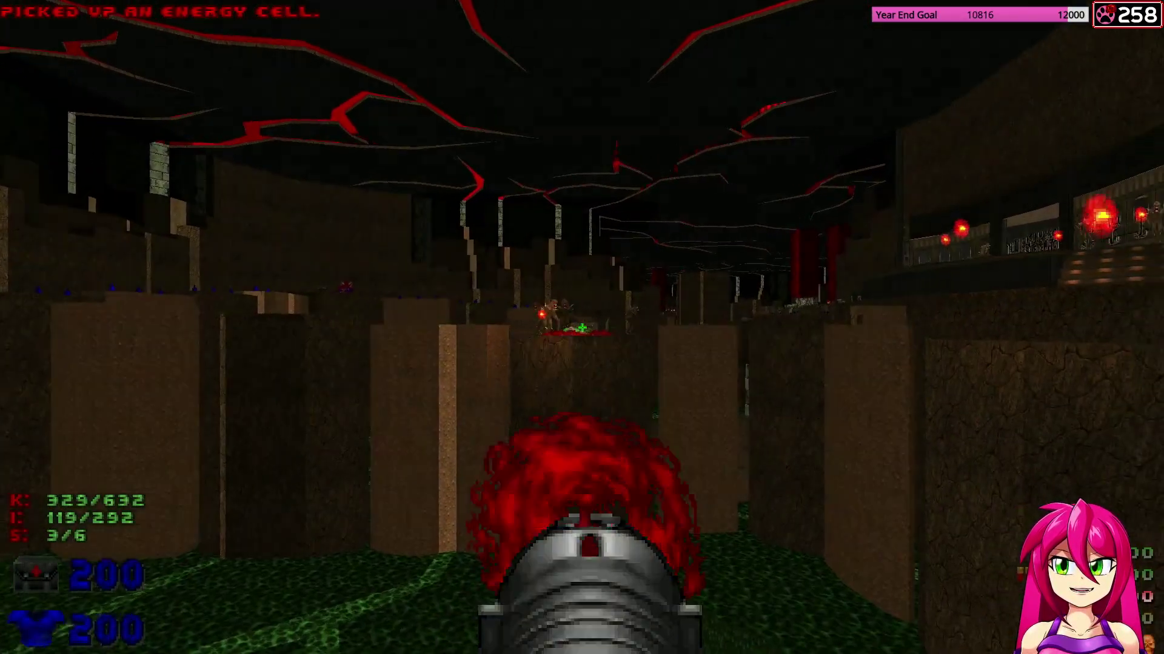
Pick up the loose rockets near the pentagram platform and shoot the imps across the canyon with the chaingun.
key(w)
key(w)
key(d)
key(w)
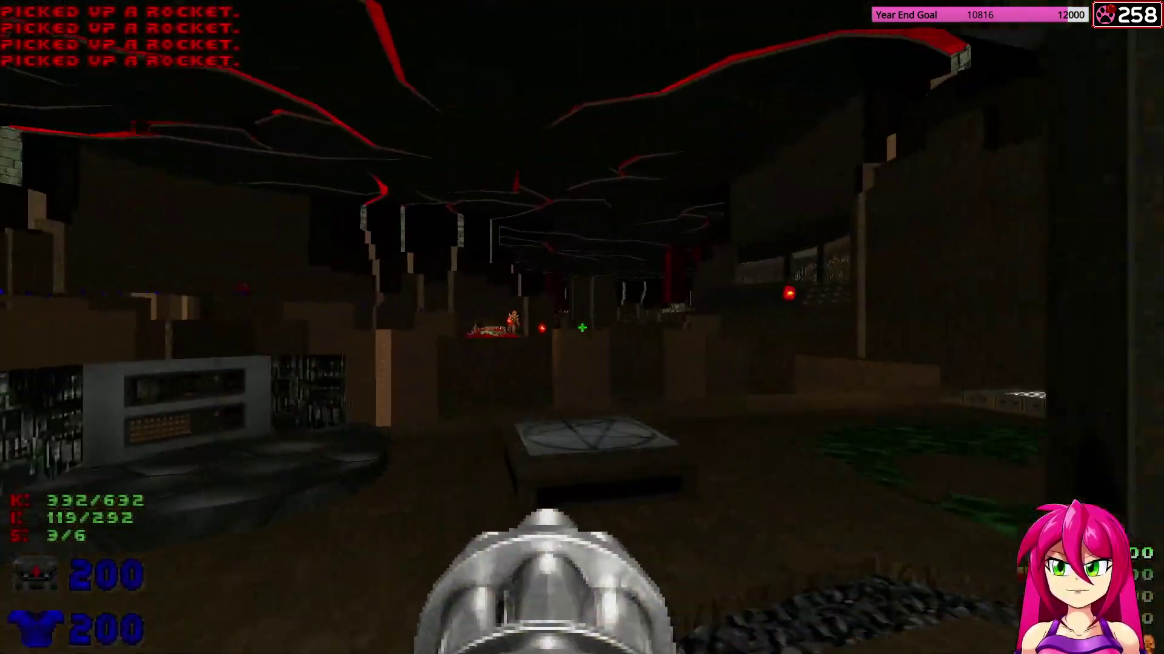
click(582, 327)
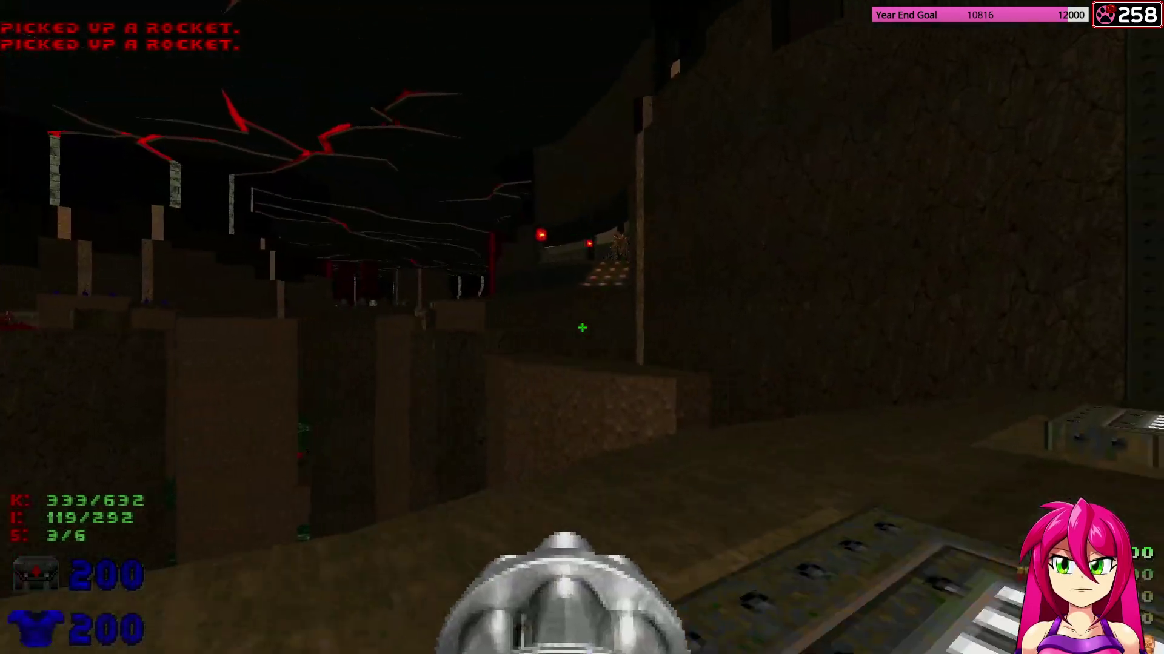
key(w)
key(5)
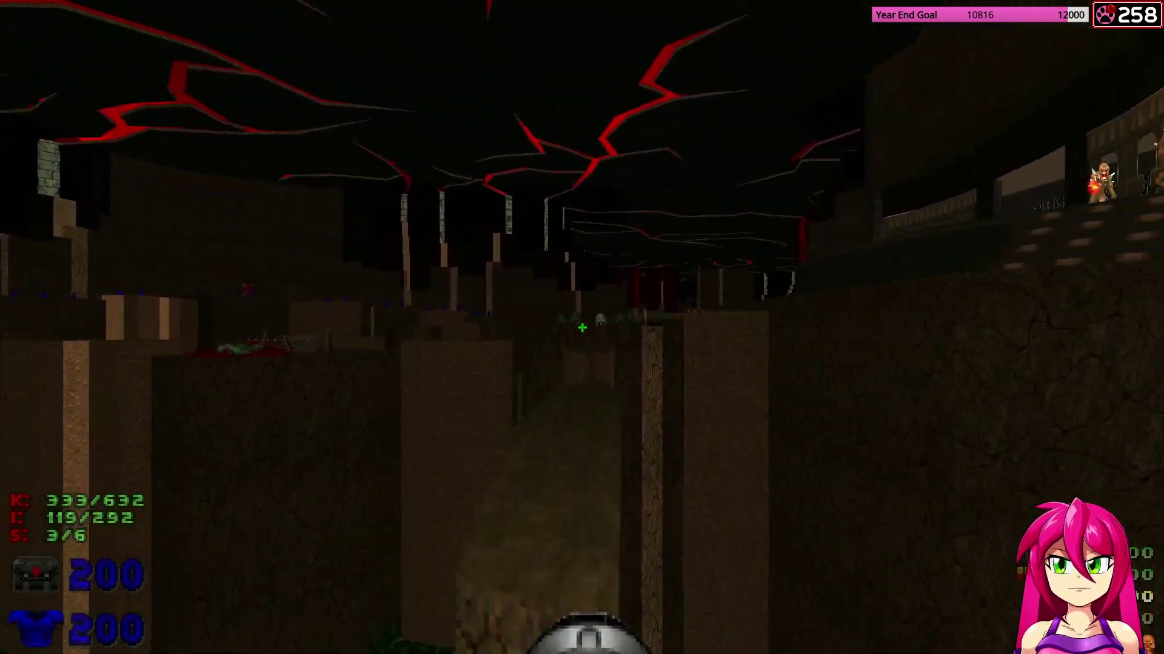
Collect armor bonuses on the rock ledge and kill the imps on the windowed balcony with rockets.
key(w)
click(581, 327)
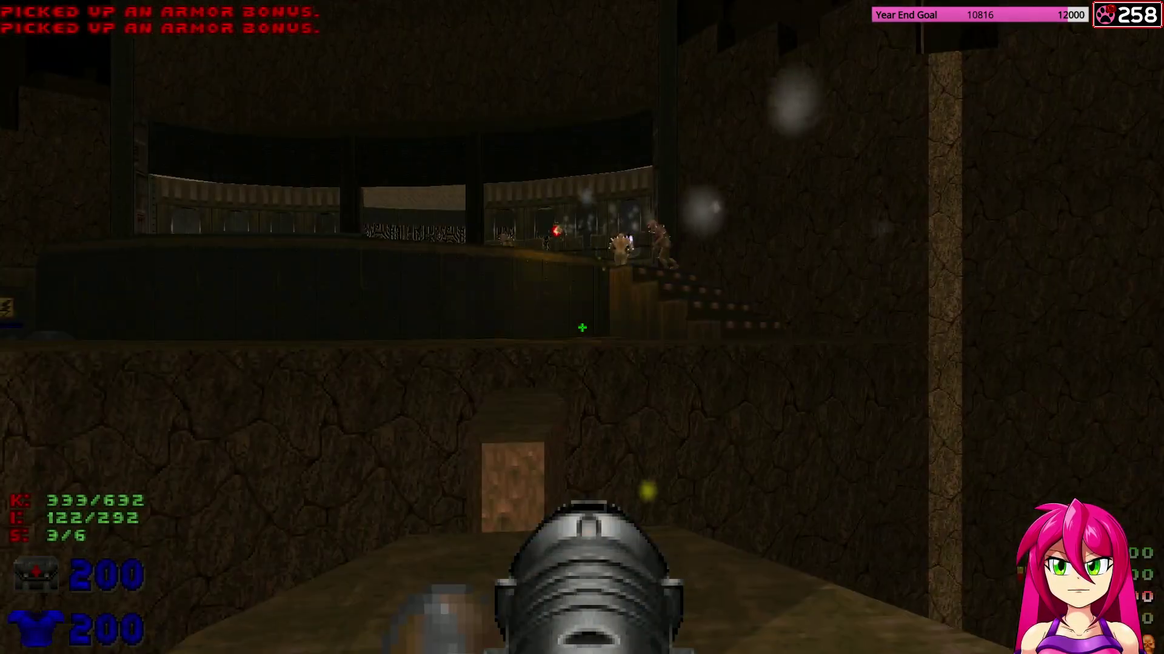
click(582, 328)
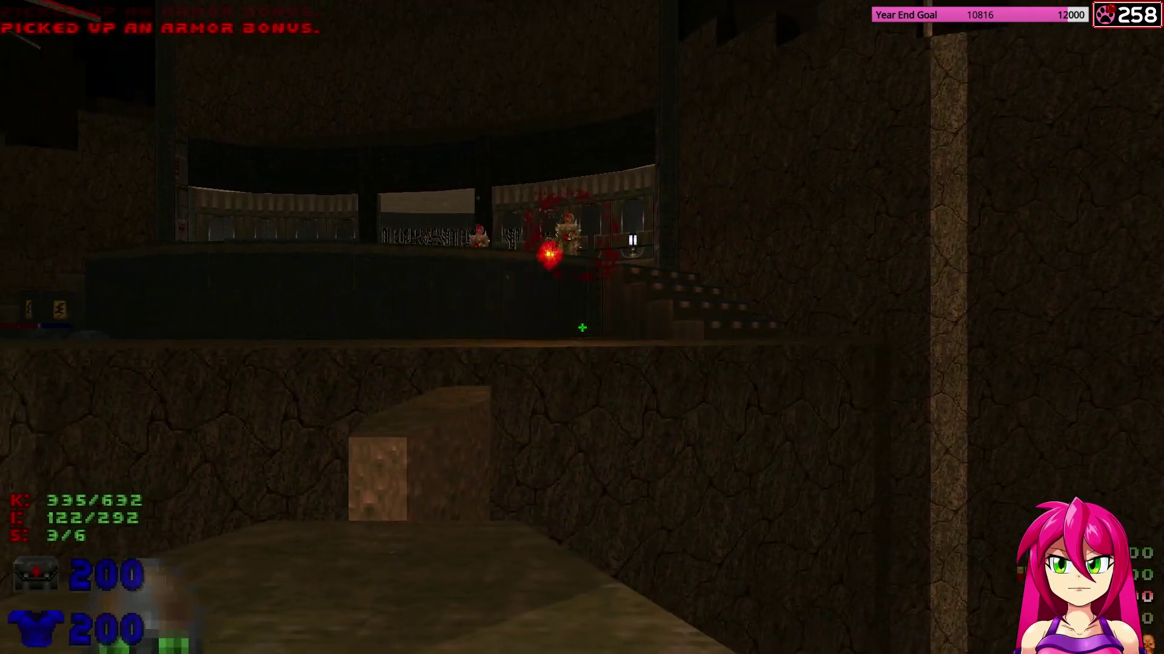
click(582, 327)
key(w)
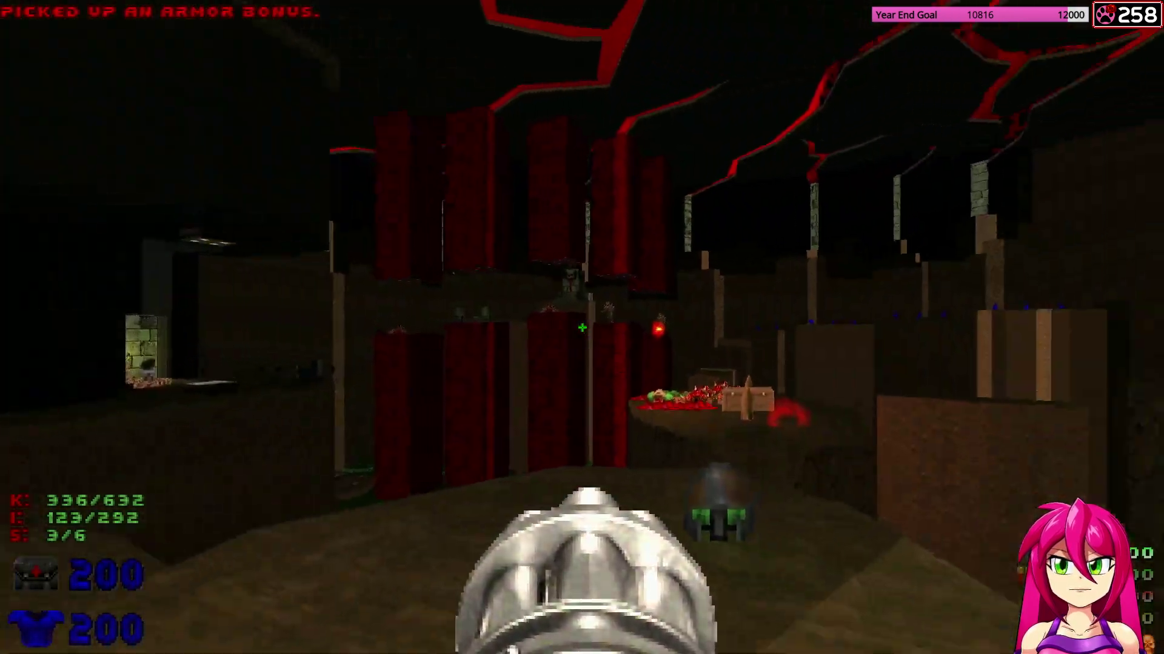
Pick up the rockets and box of rockets, and shoot the remaining imps on the red brick pillars with the chaingun.
key(w)
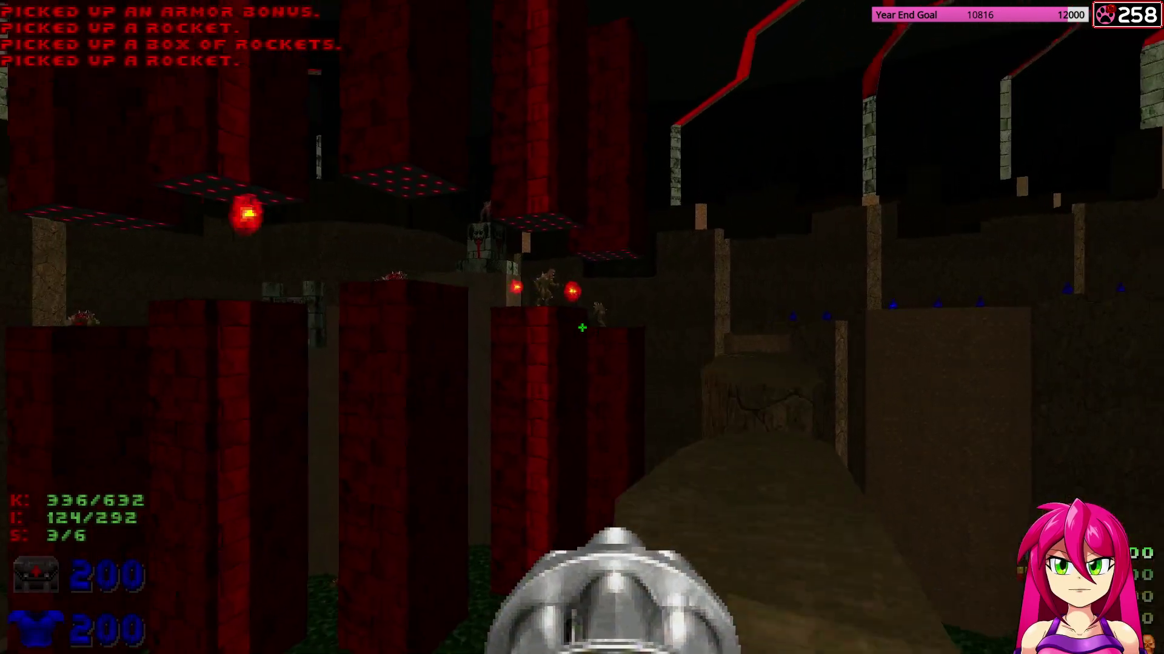
click(582, 327)
key(w)
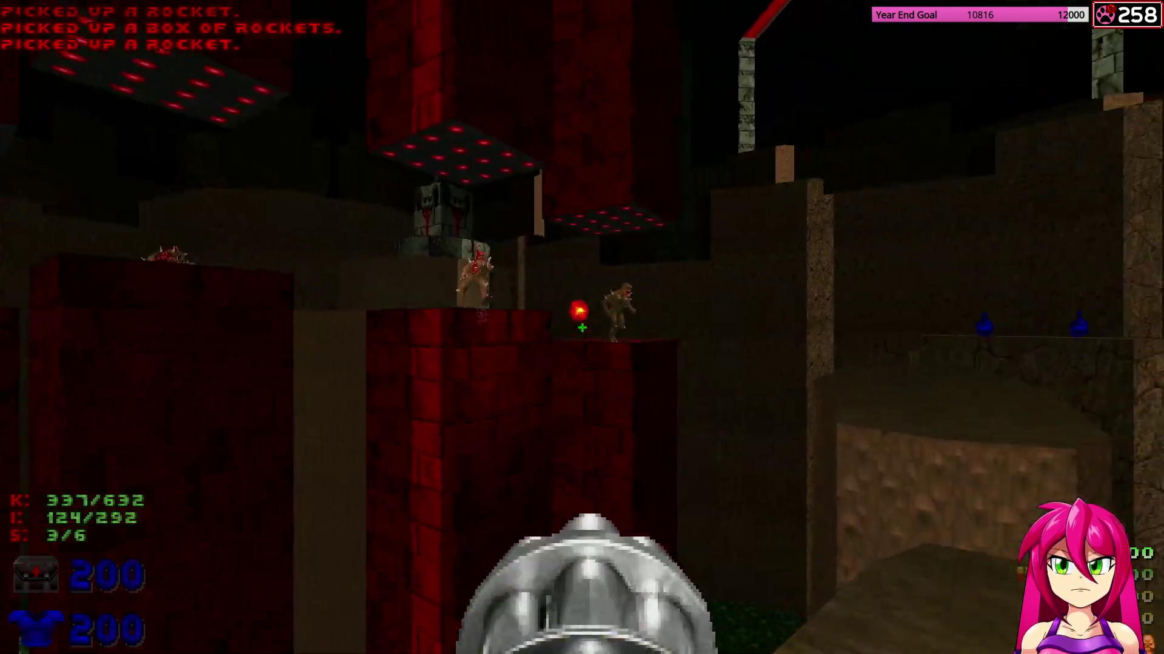
key(w)
click(581, 327)
click(582, 327)
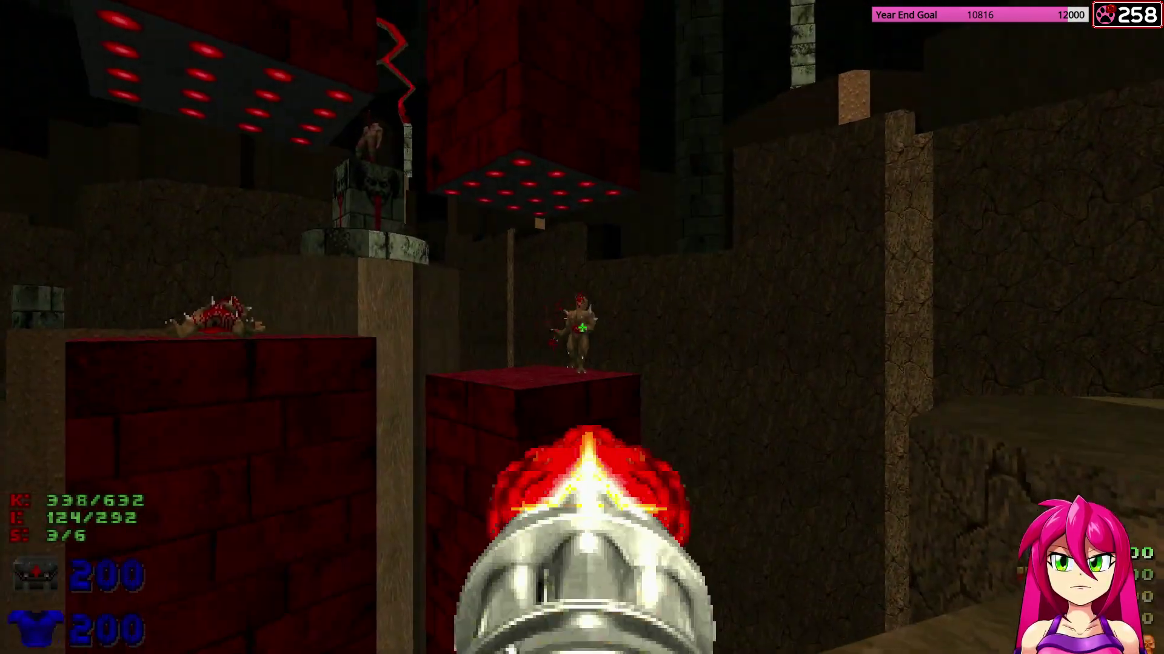
Collect the health bonuses along the rock path and fire rockets at the cacodemons in the red alcove.
key(w)
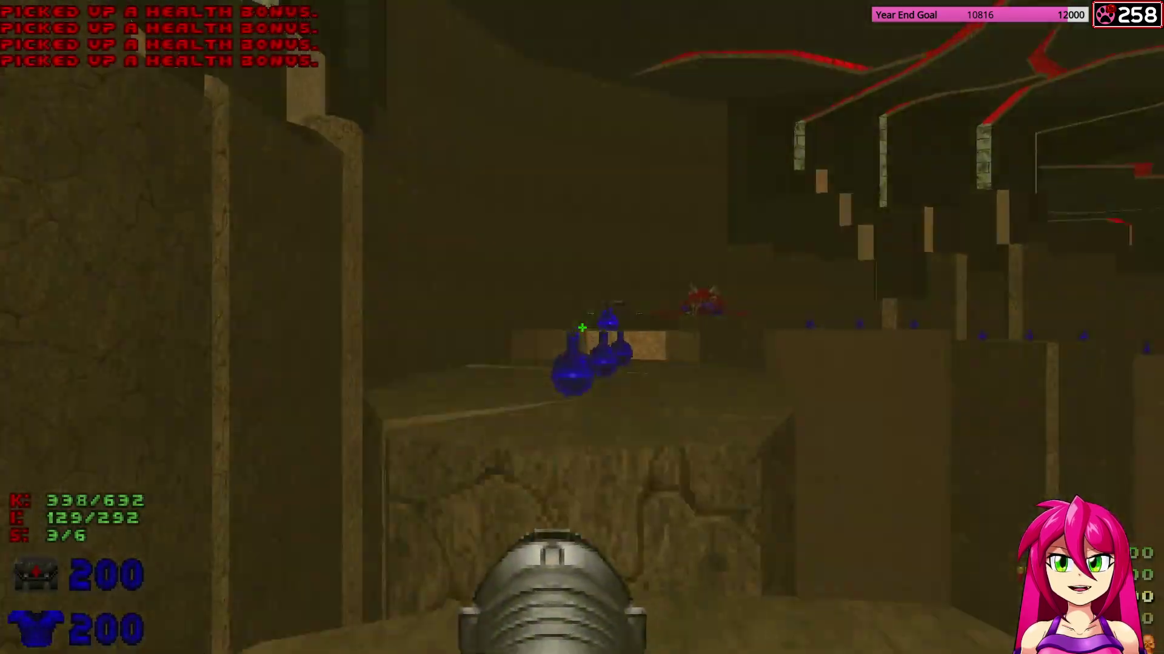
key(w)
click(582, 327)
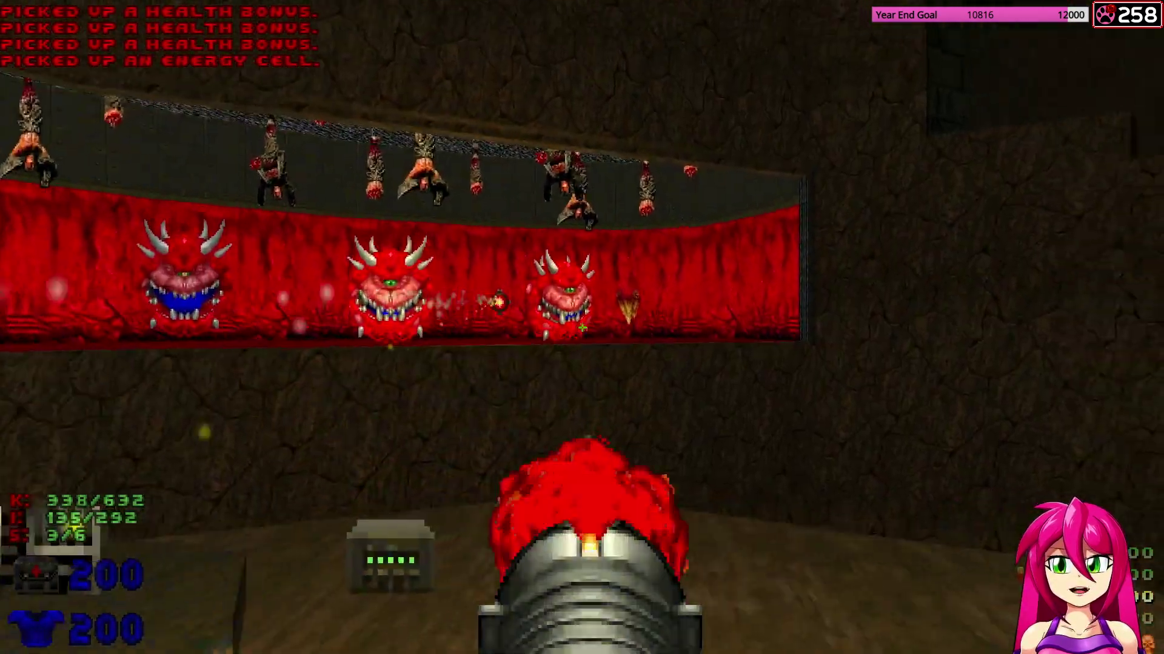
key(d)
click(581, 327)
key(s)
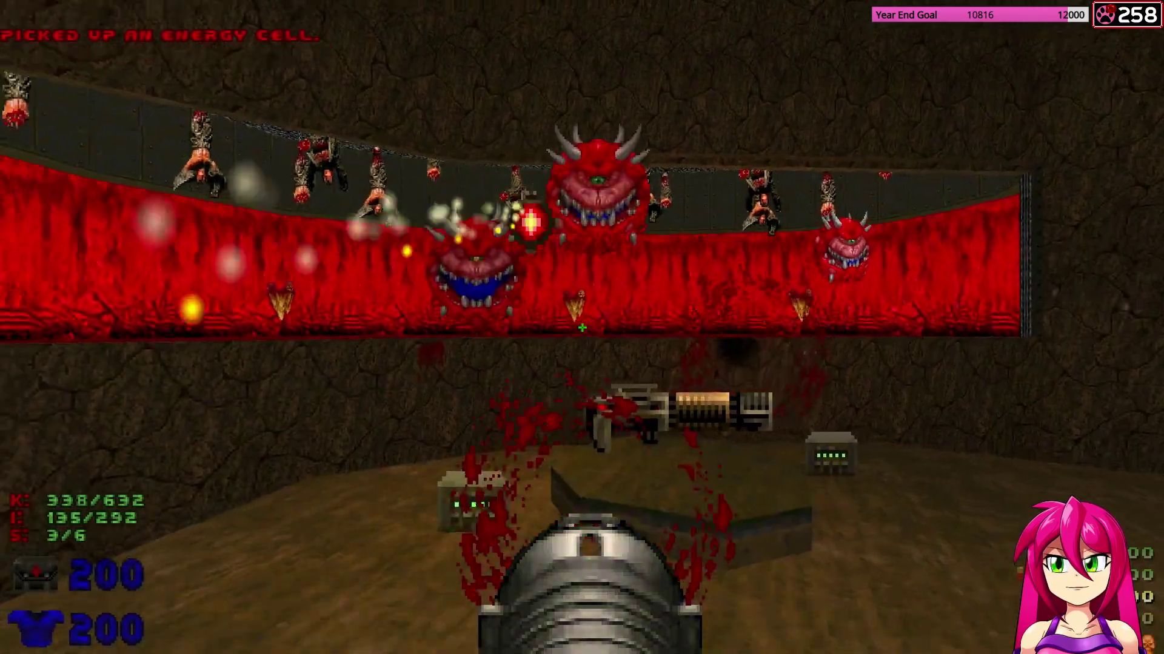
Kill the cacodemons coming out of the red alcove with rockets while dodging their fireballs.
key(d)
click(582, 327)
key(a)
click(582, 327)
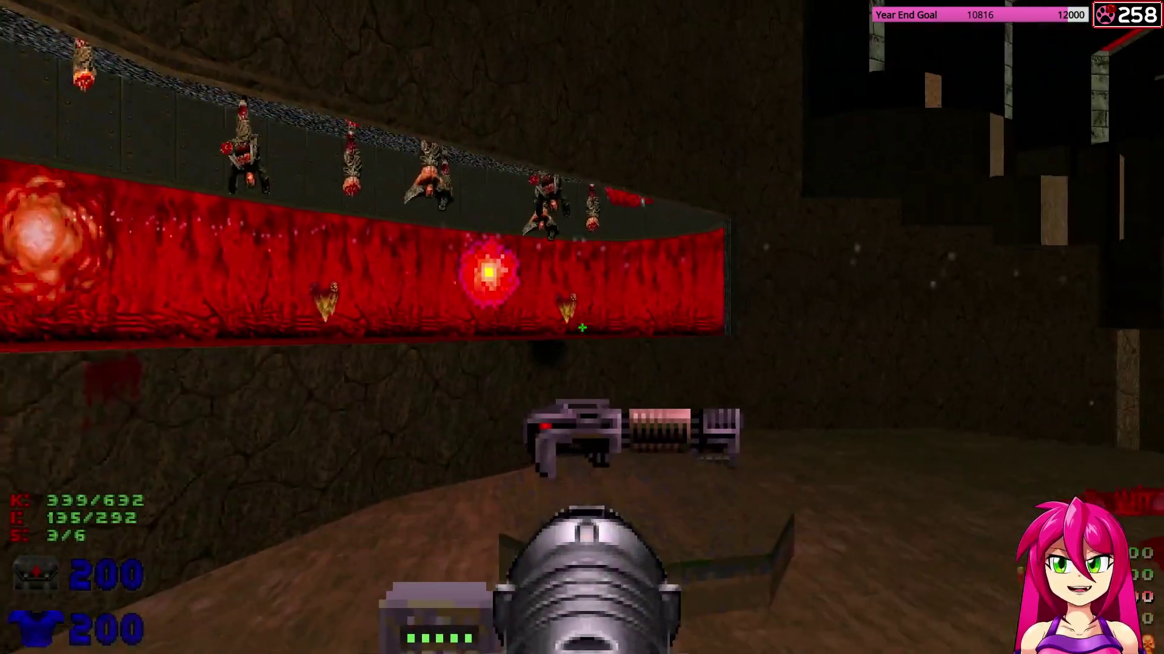
key(s)
key(w)
key(d)
click(582, 327)
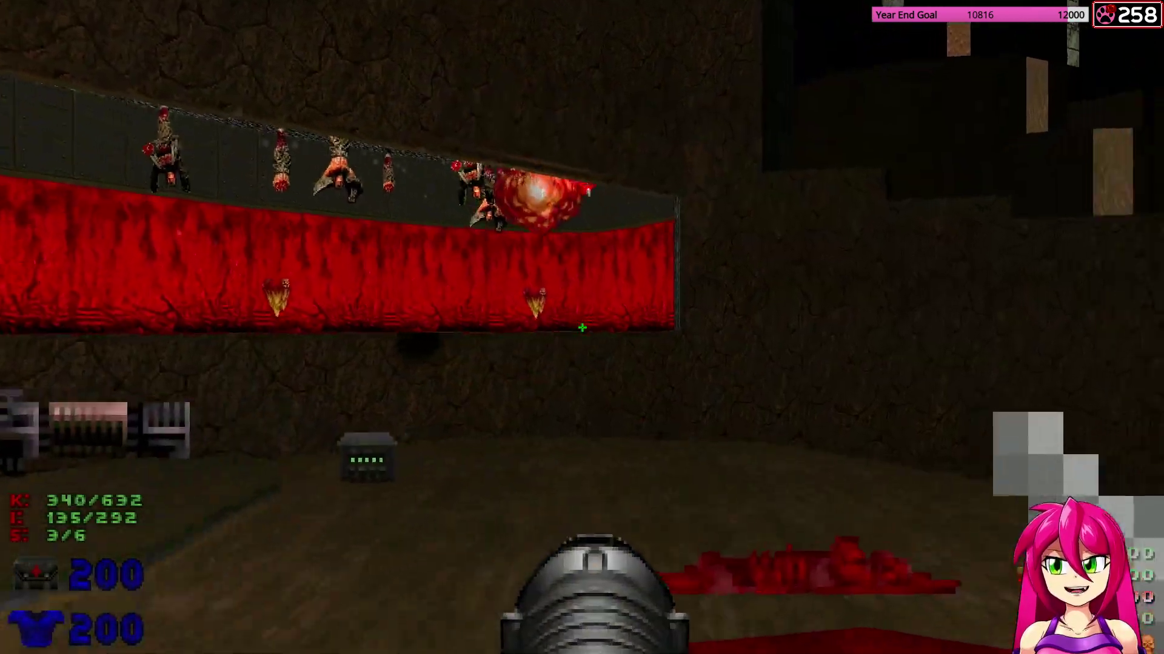
click(582, 328)
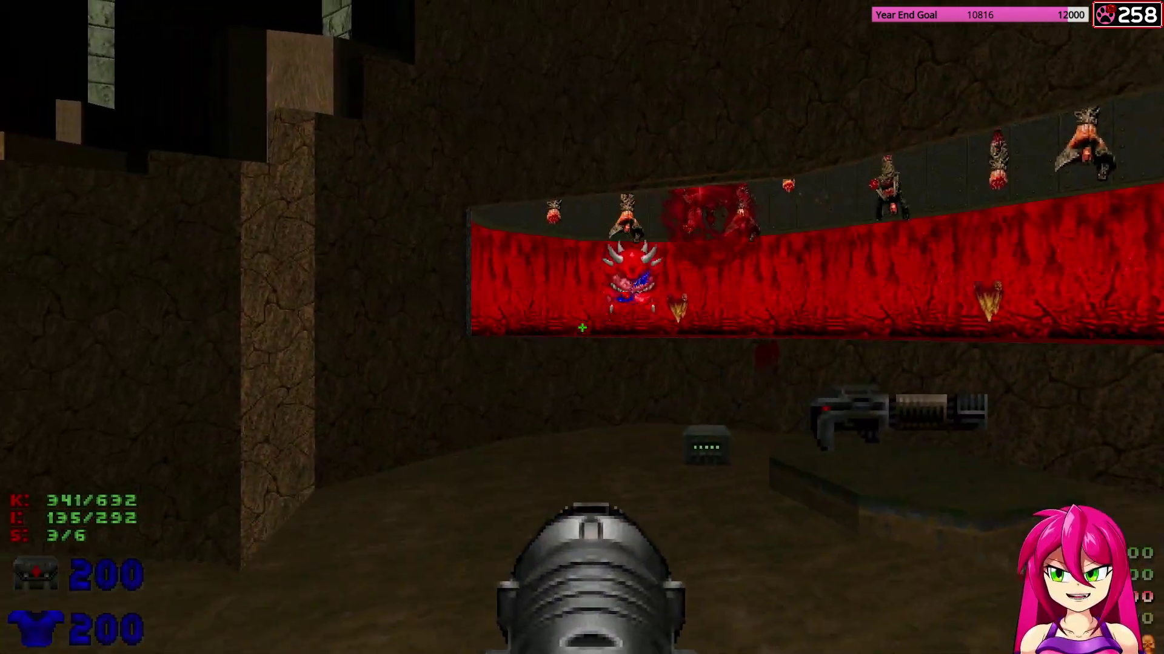
Take the plasma gun and energy cells, and collect the health bonuses along the return path.
key(w)
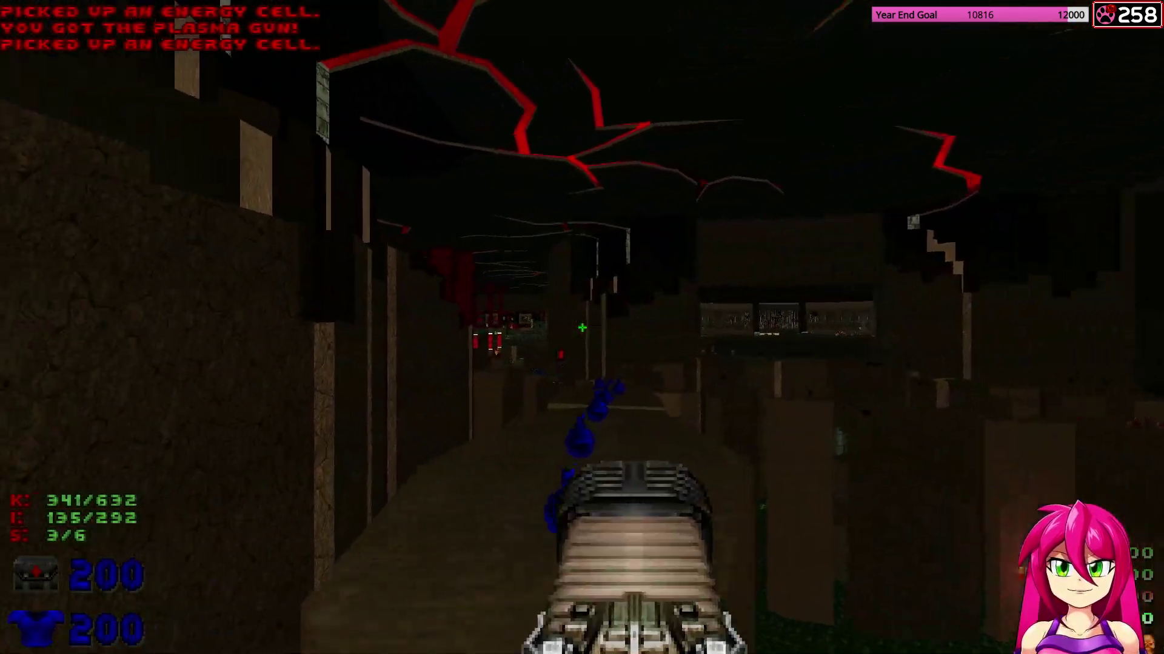
key(w)
key(w)
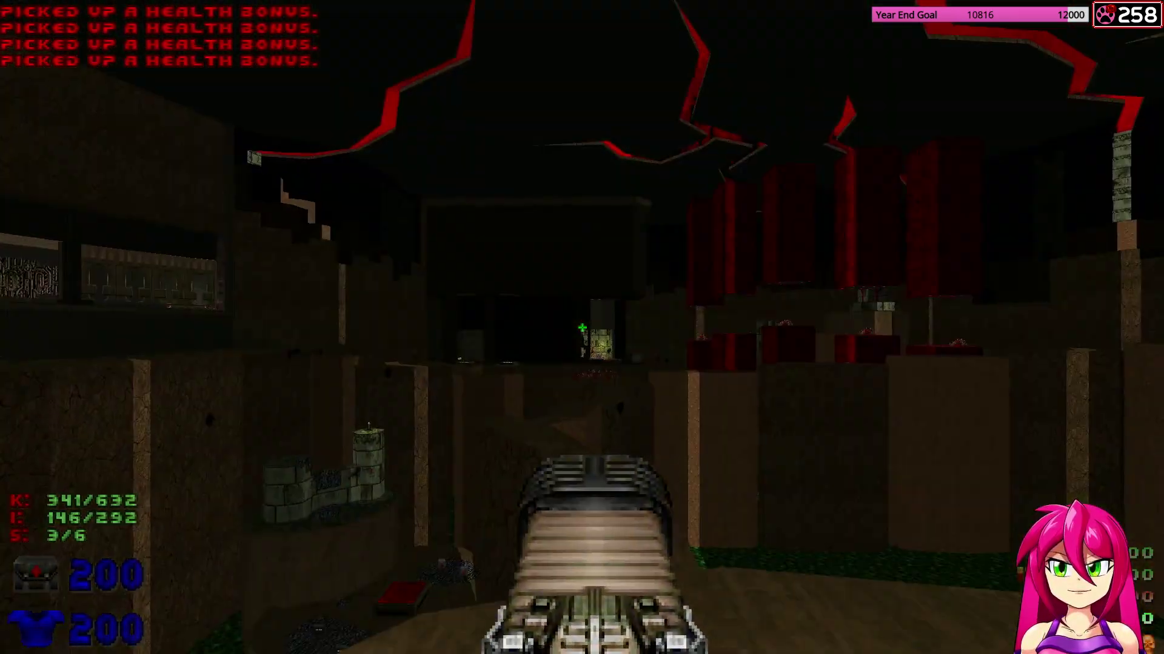
Collect the armor bonuses on the way up to the balcony, kill its zombie soldiers with the plasma gun and take their clips.
key(w)
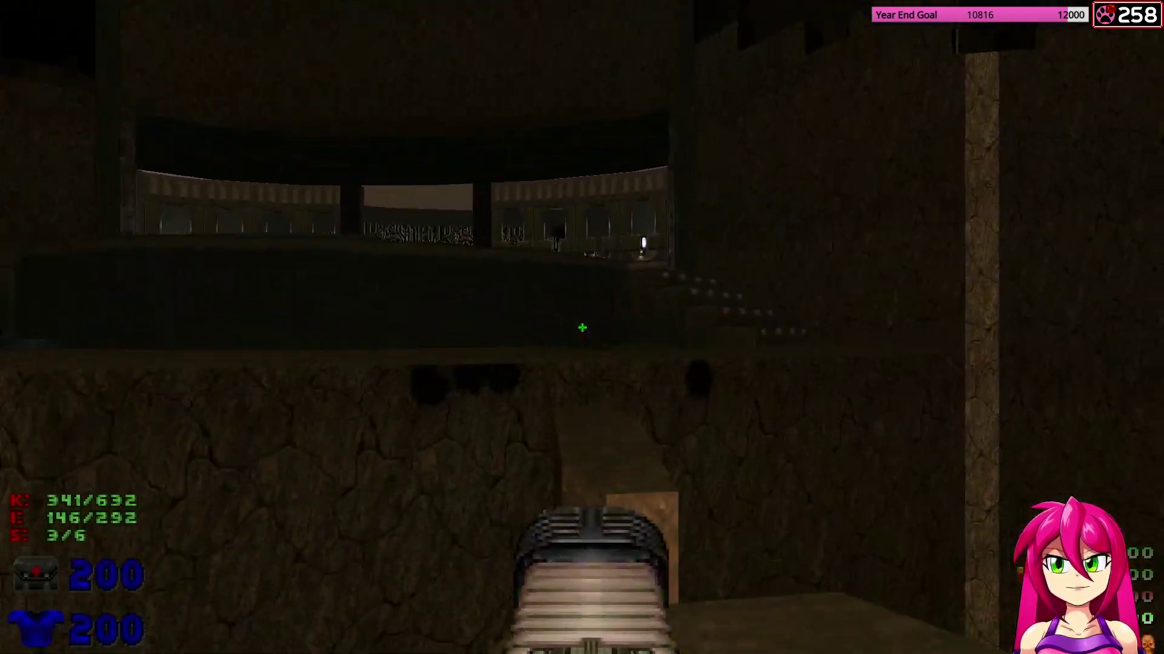
key(w)
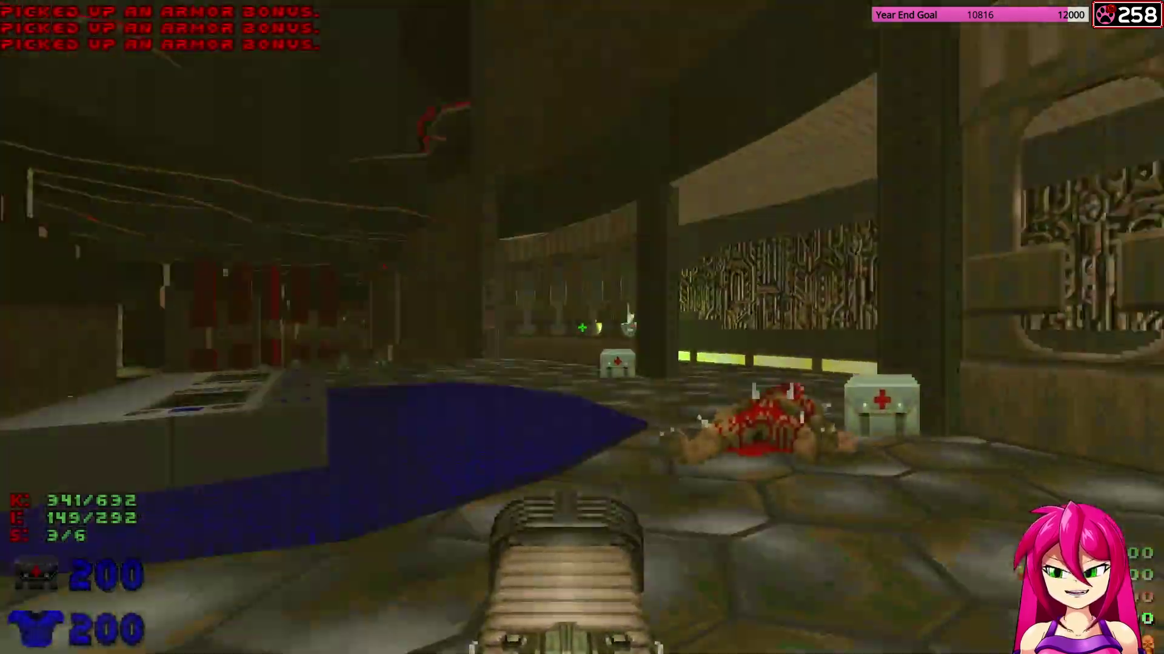
key(w)
click(581, 328)
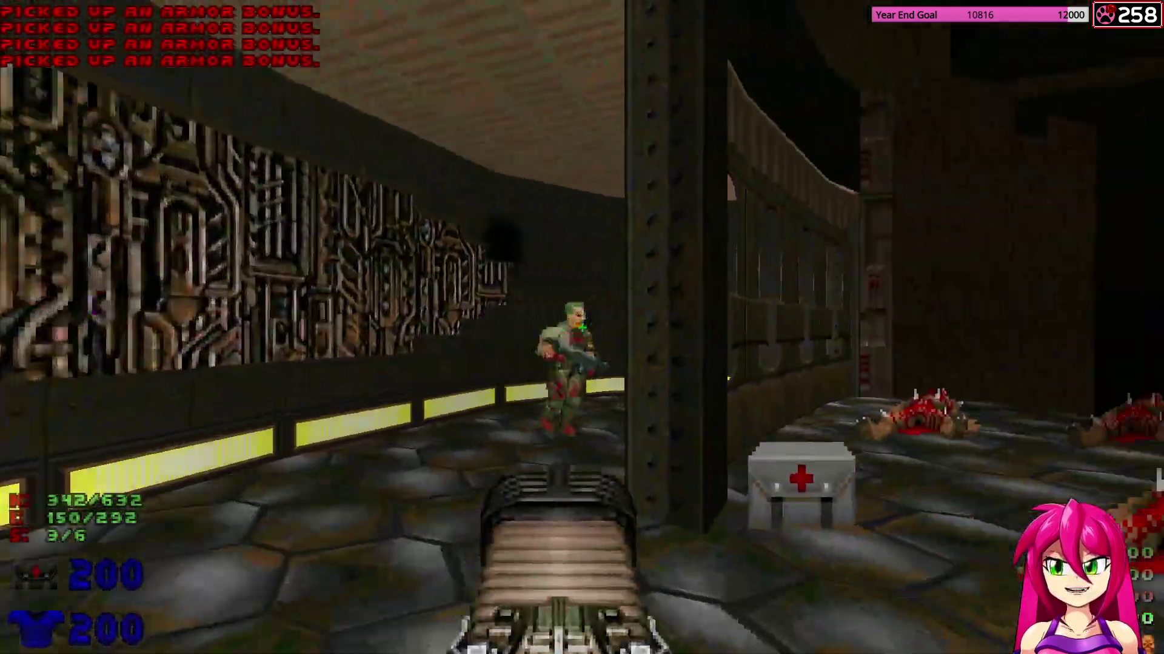
click(582, 327)
key(w)
click(582, 327)
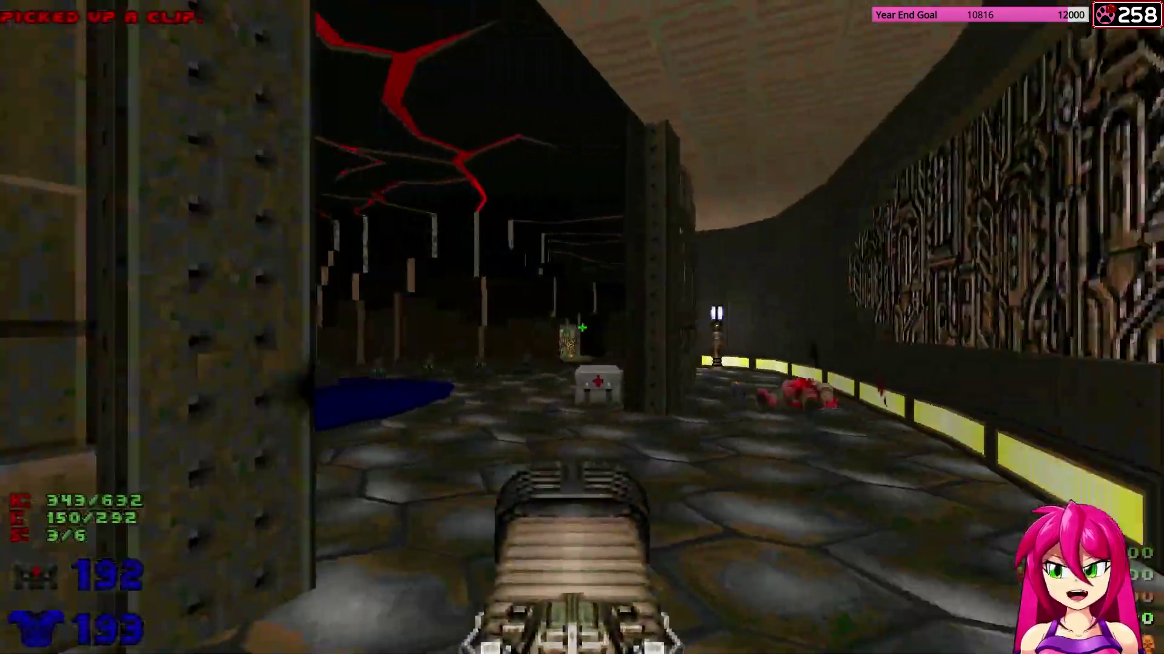
key(w)
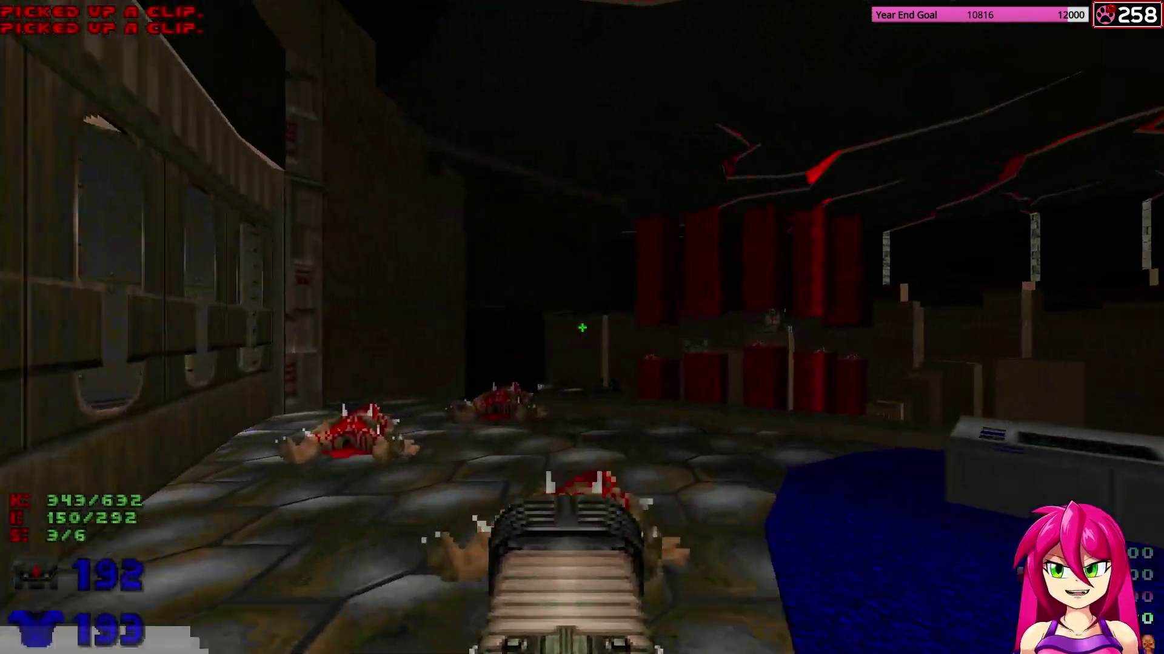
Leave the balcony with fists ready and collect the armor bonuses on the ground below.
click(581, 327)
key(s)
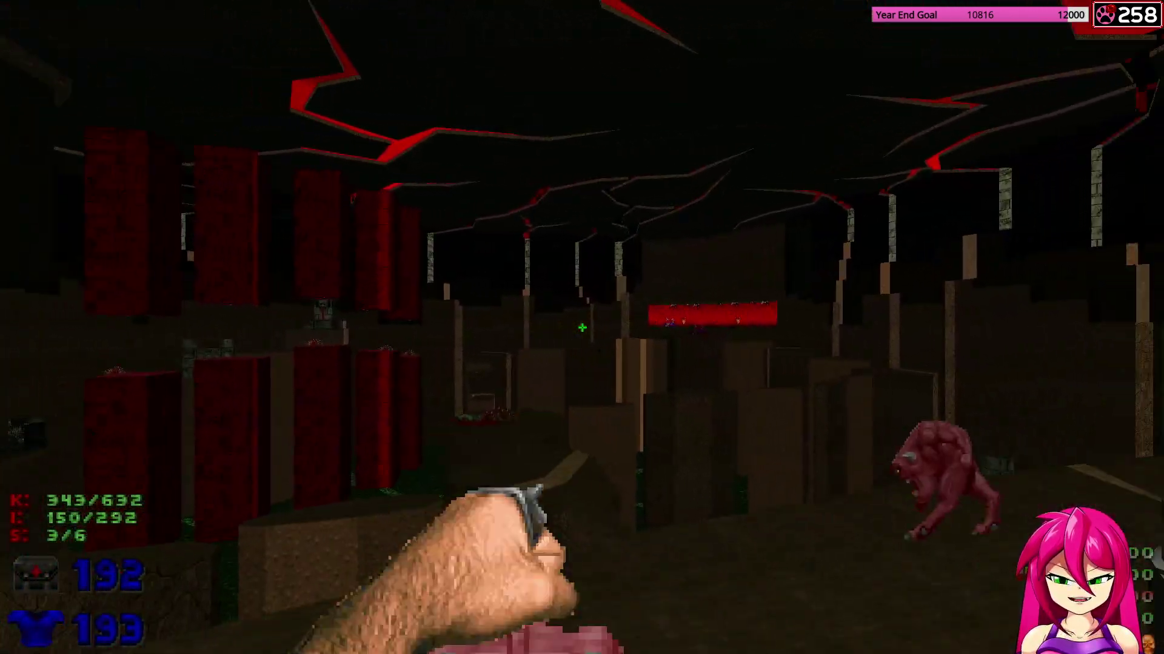
key(w)
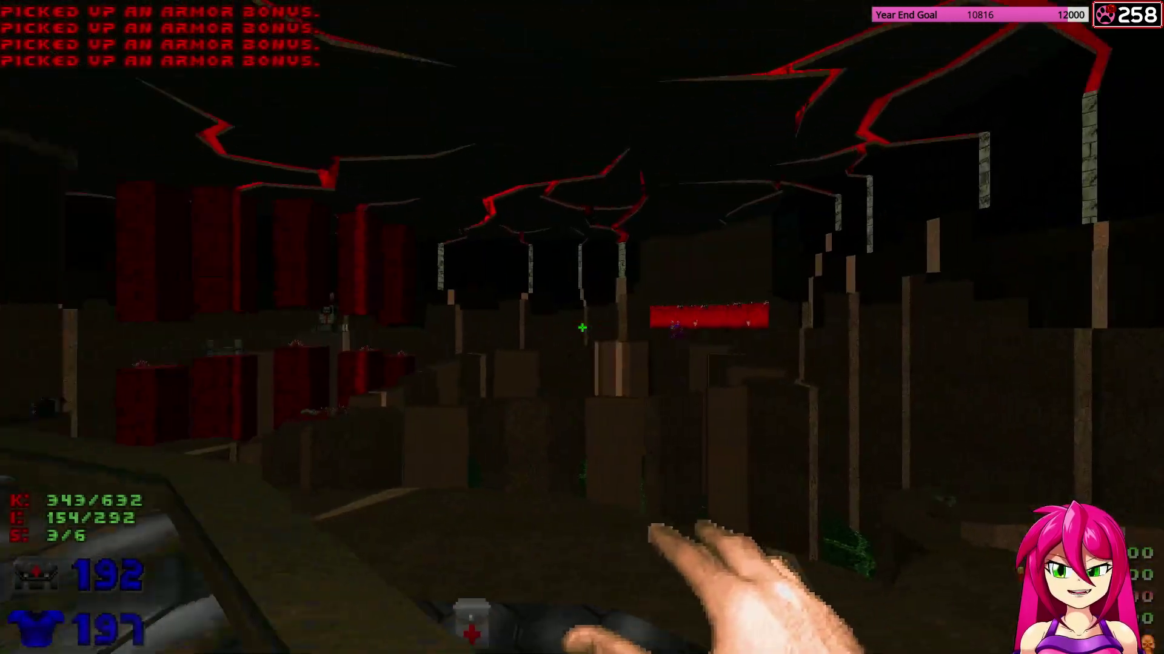
key(w)
Punch the two pink demons to death beside the riveted metal wall.
click(582, 327)
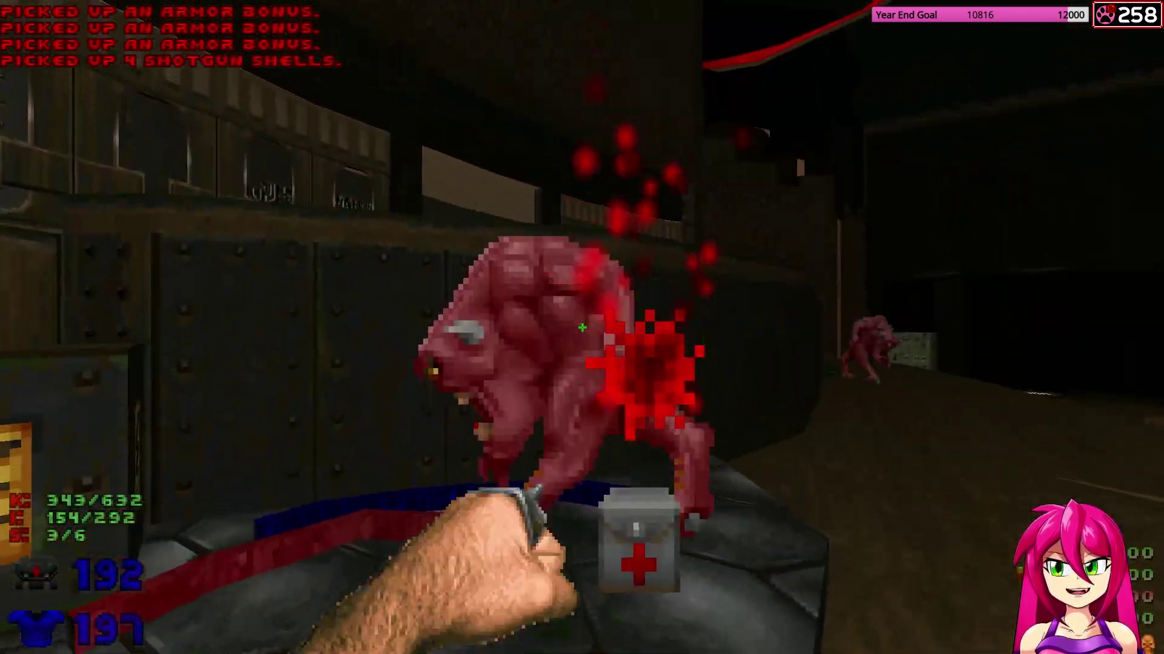
key(s)
key(w)
click(582, 327)
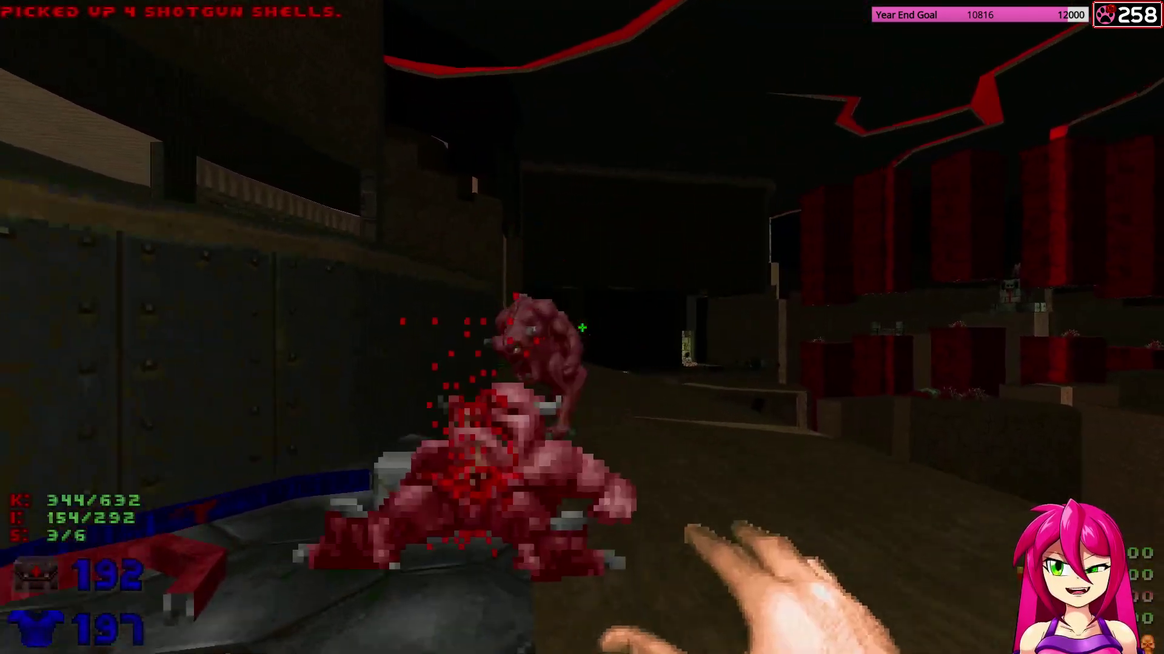
click(581, 327)
key(ctrl)
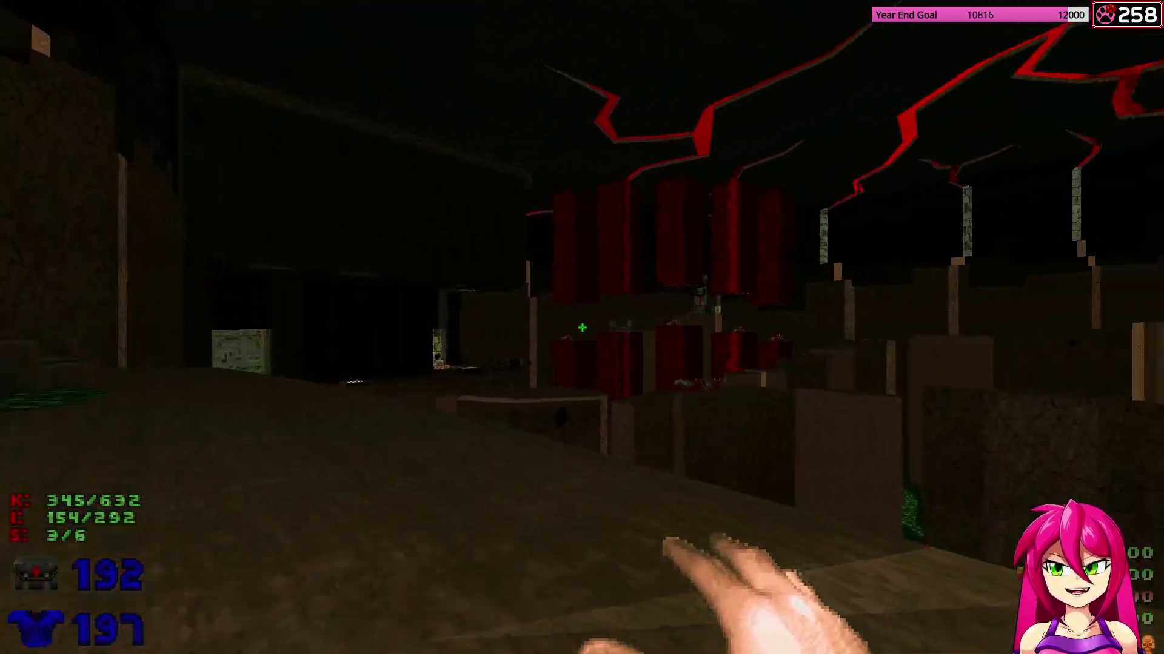
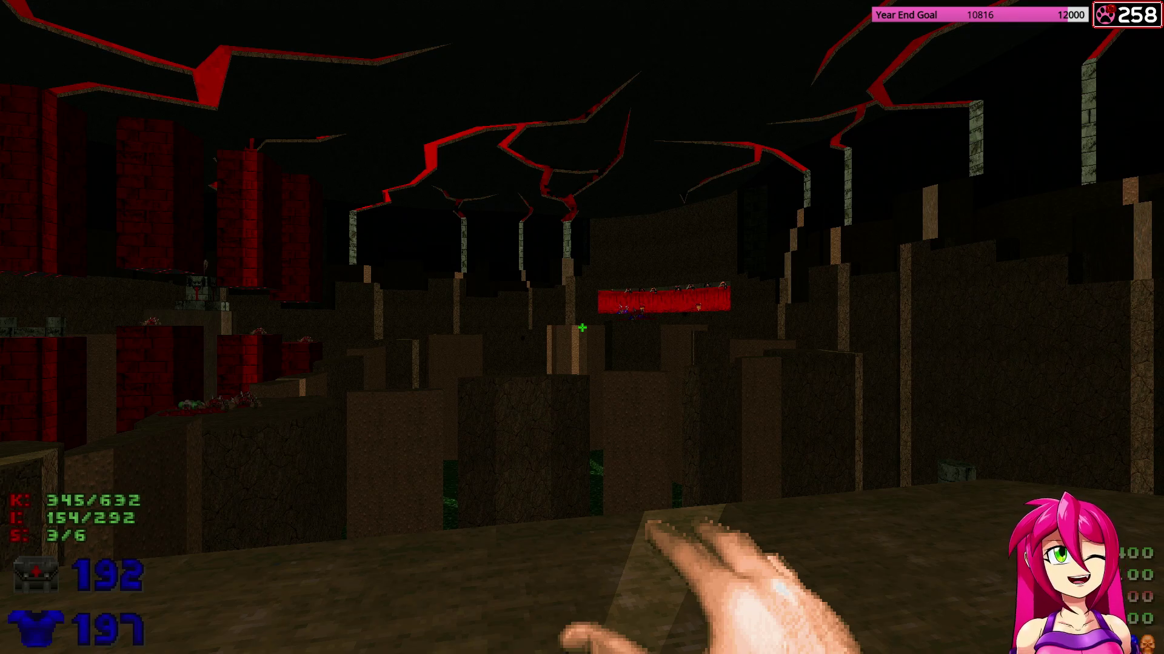
Cross the narrow rock path to take the box of rockets and ready the rocket launcher.
key(w)
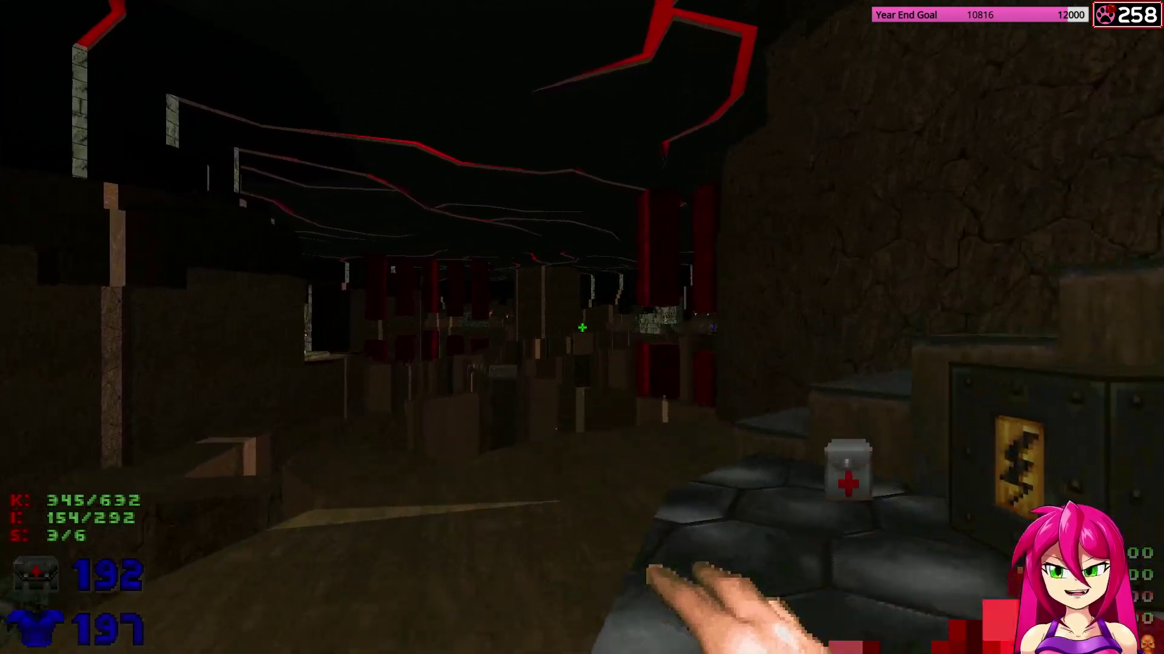
key(w)
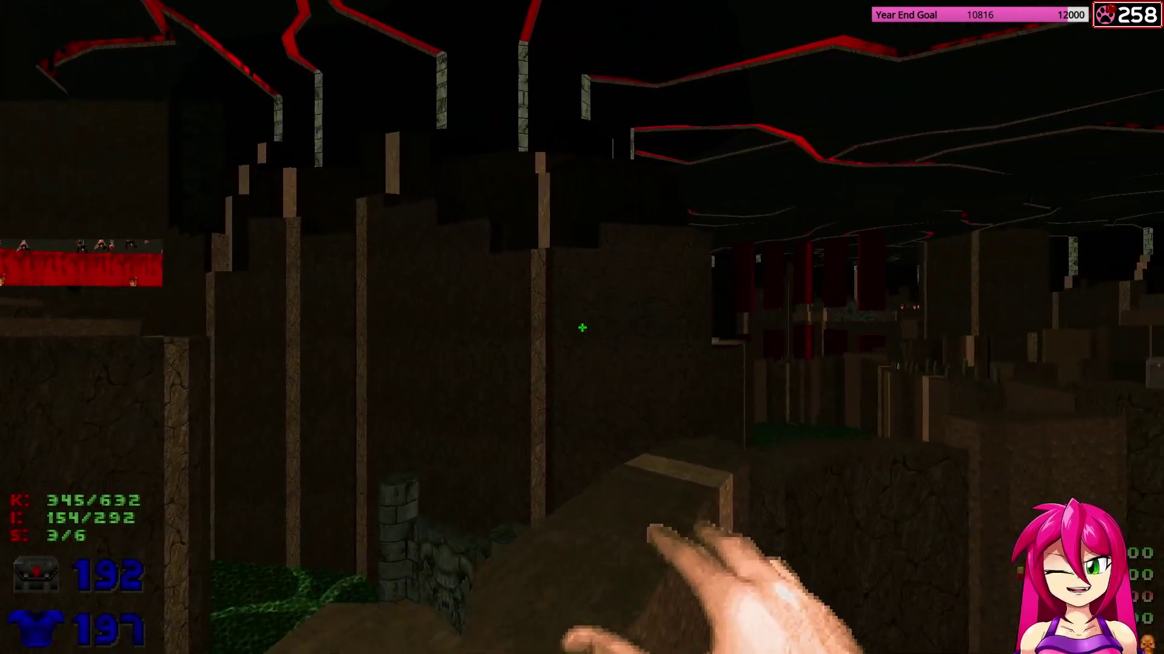
key(w)
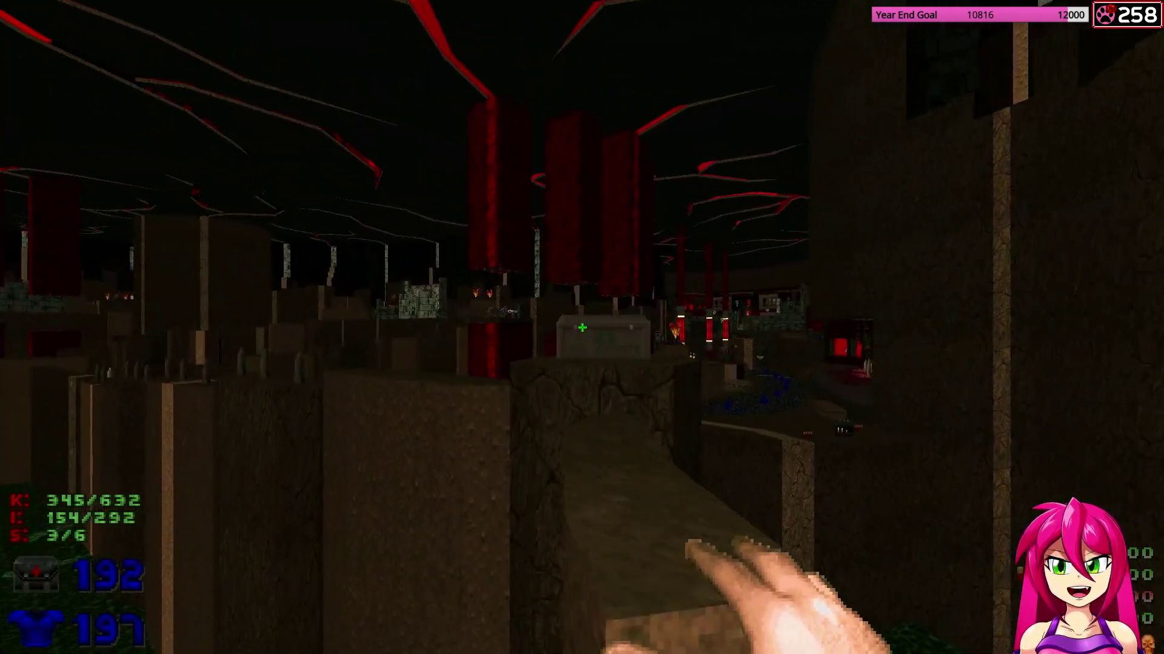
key(w)
key(5)
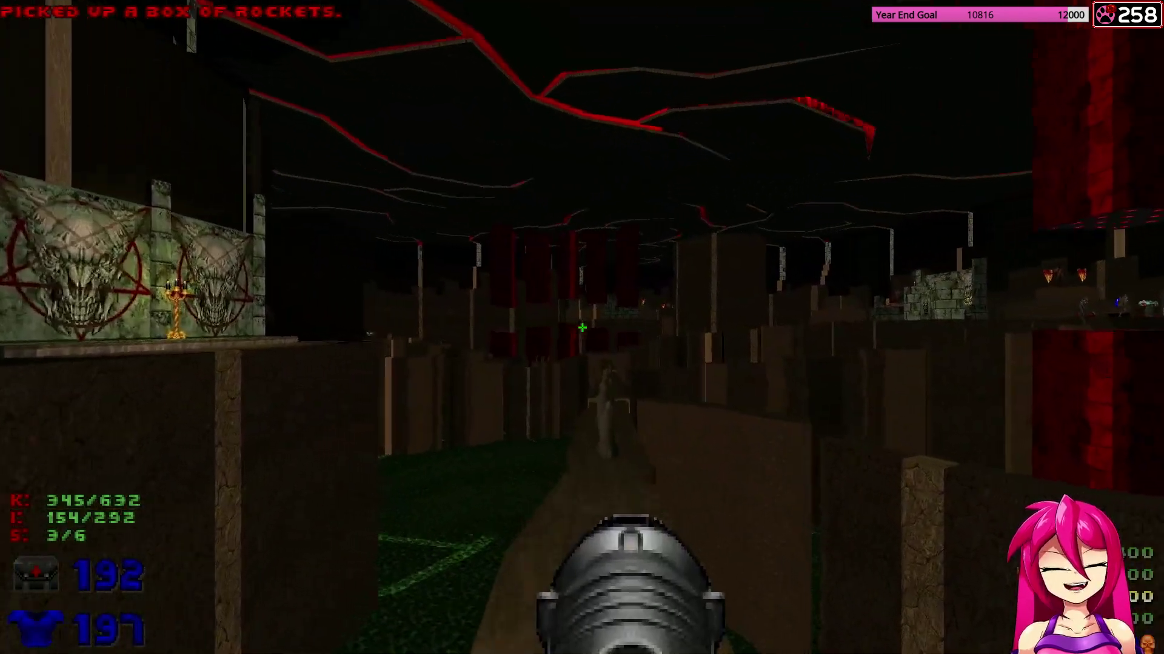
Collect the single rockets along the path and fire rockets at the imps by the marble skull wall.
key(w)
click(582, 328)
click(583, 328)
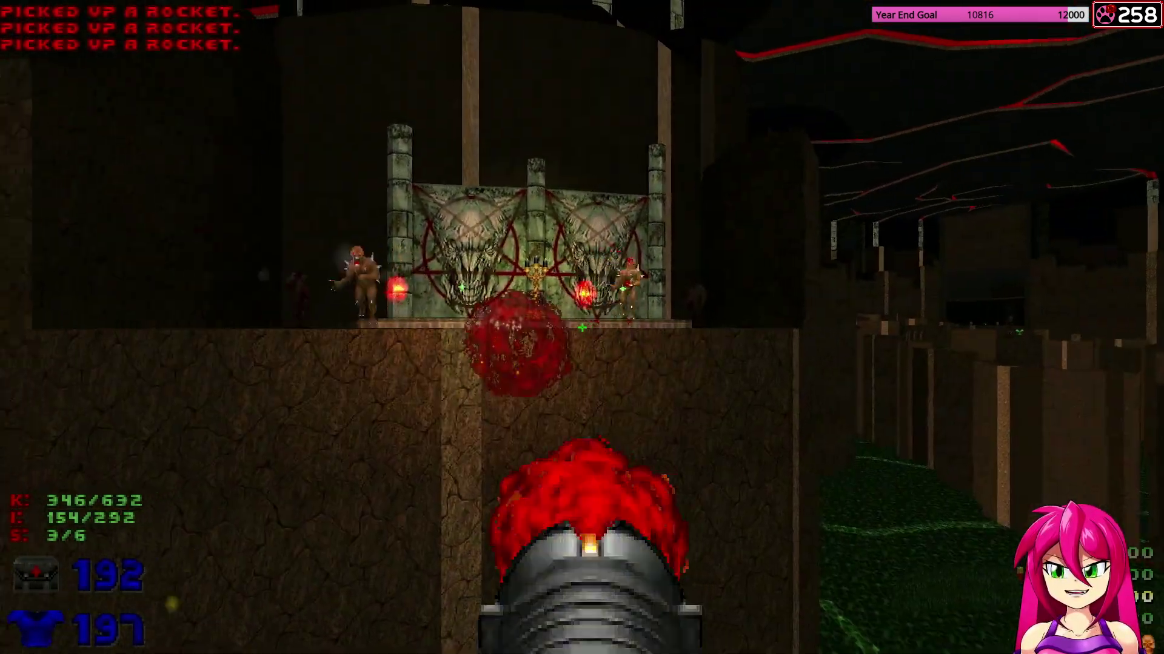
click(582, 328)
key(w)
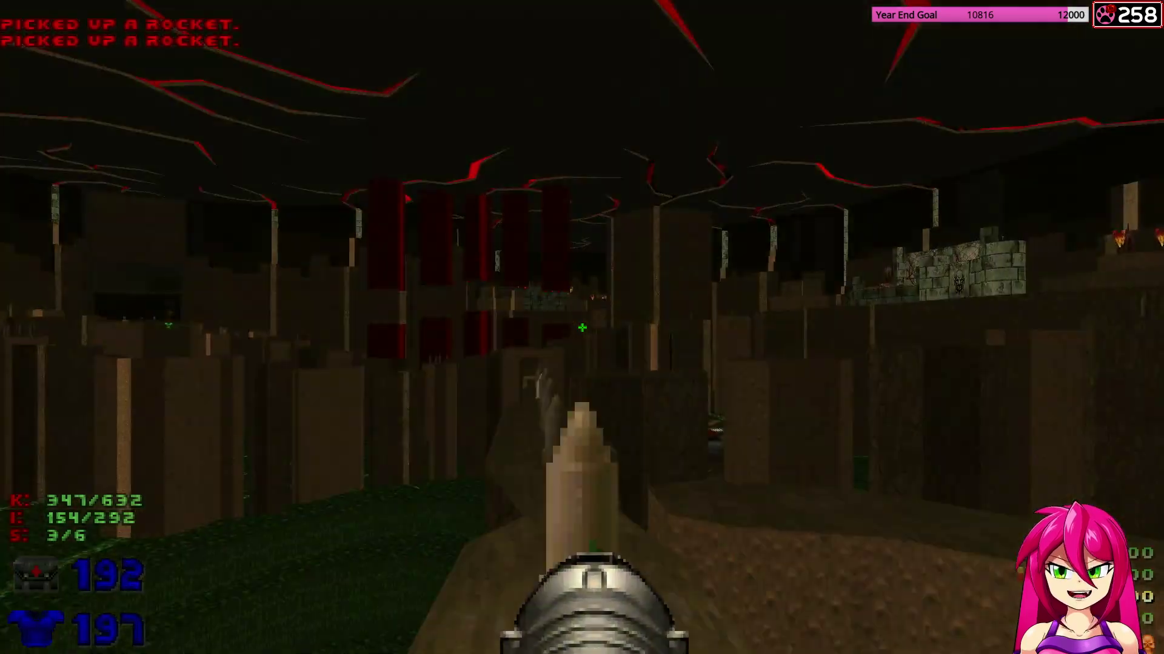
Follow the rock bridge to the marble platform, collecting its rockets and armor bonuses and killing imps there.
key(w)
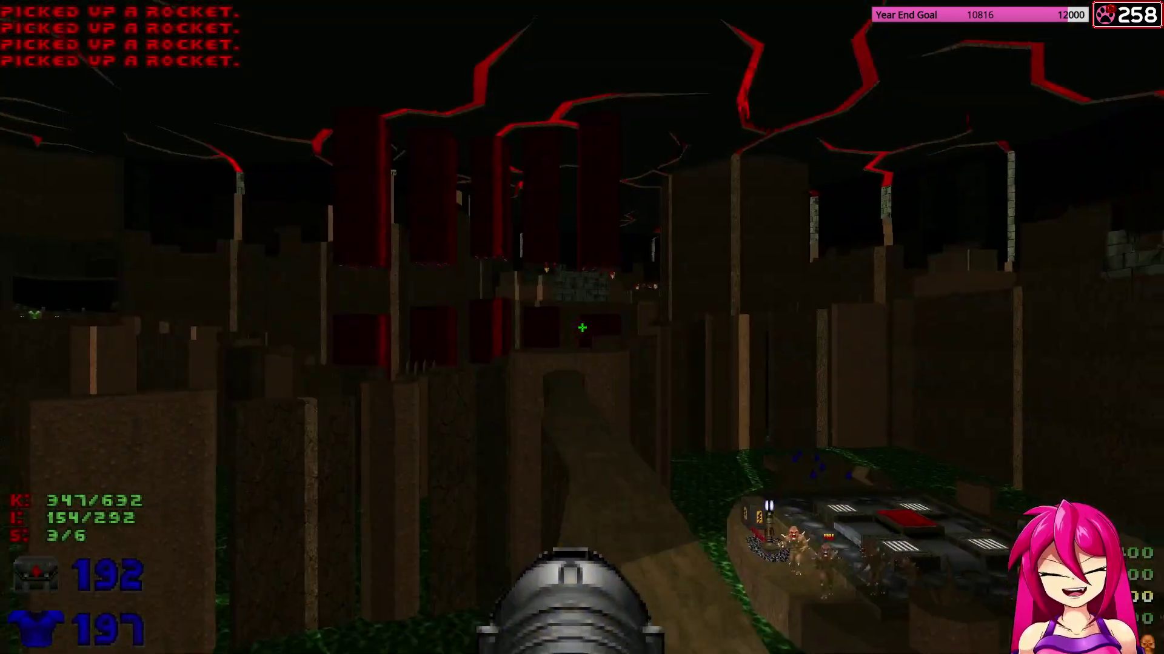
key(w)
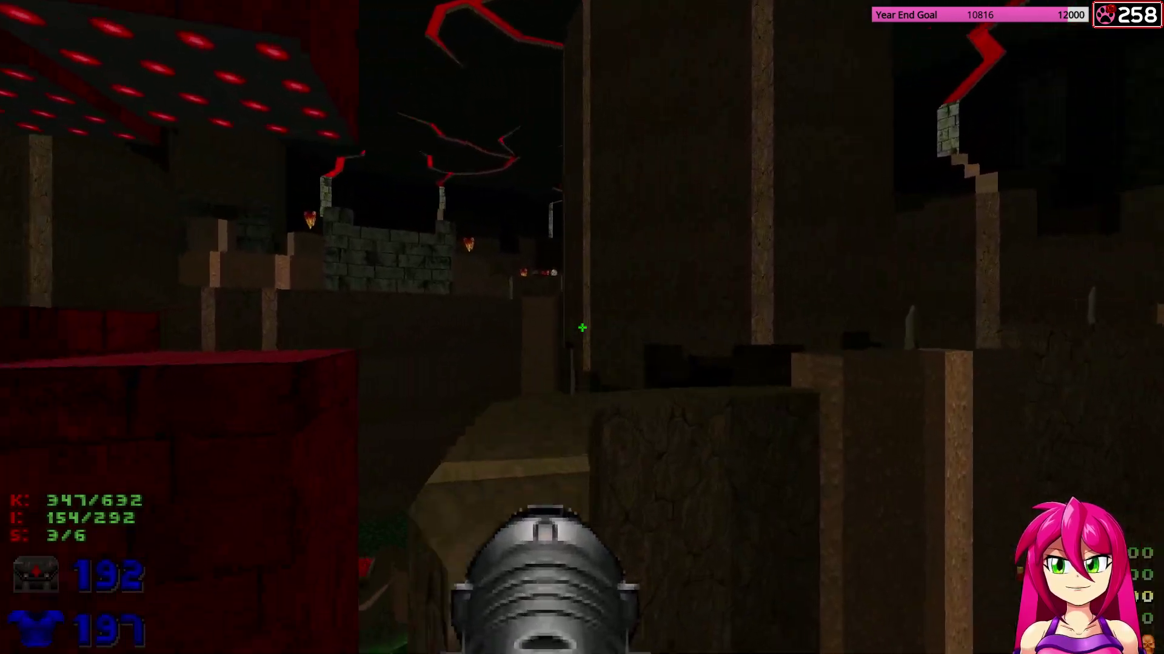
key(w)
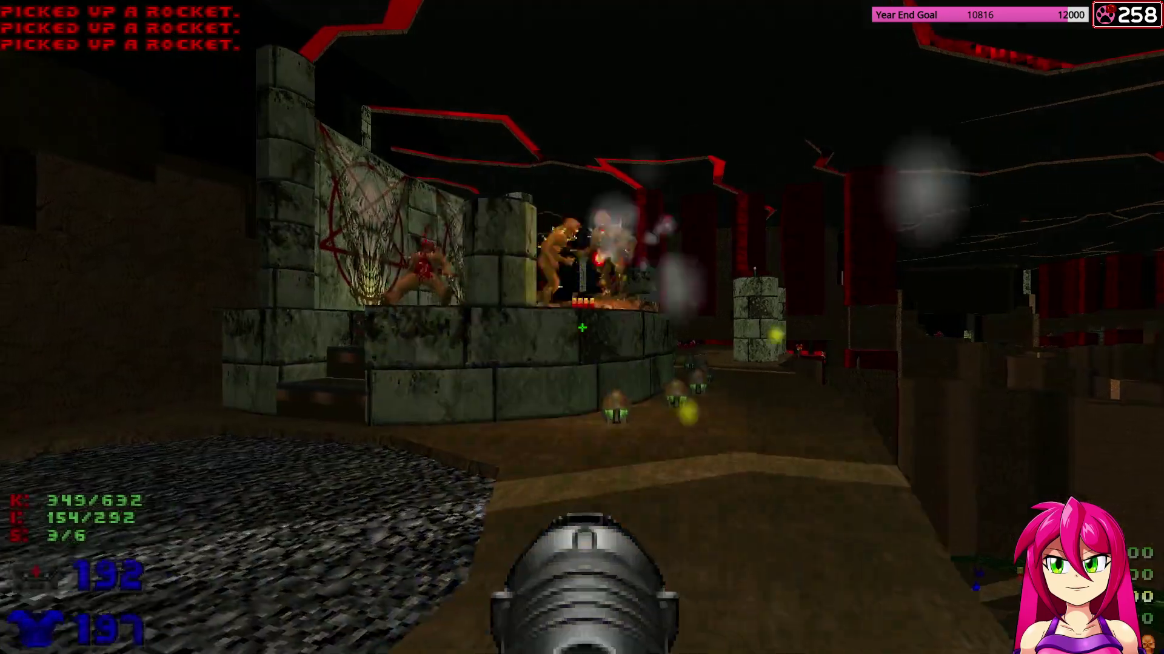
key(w)
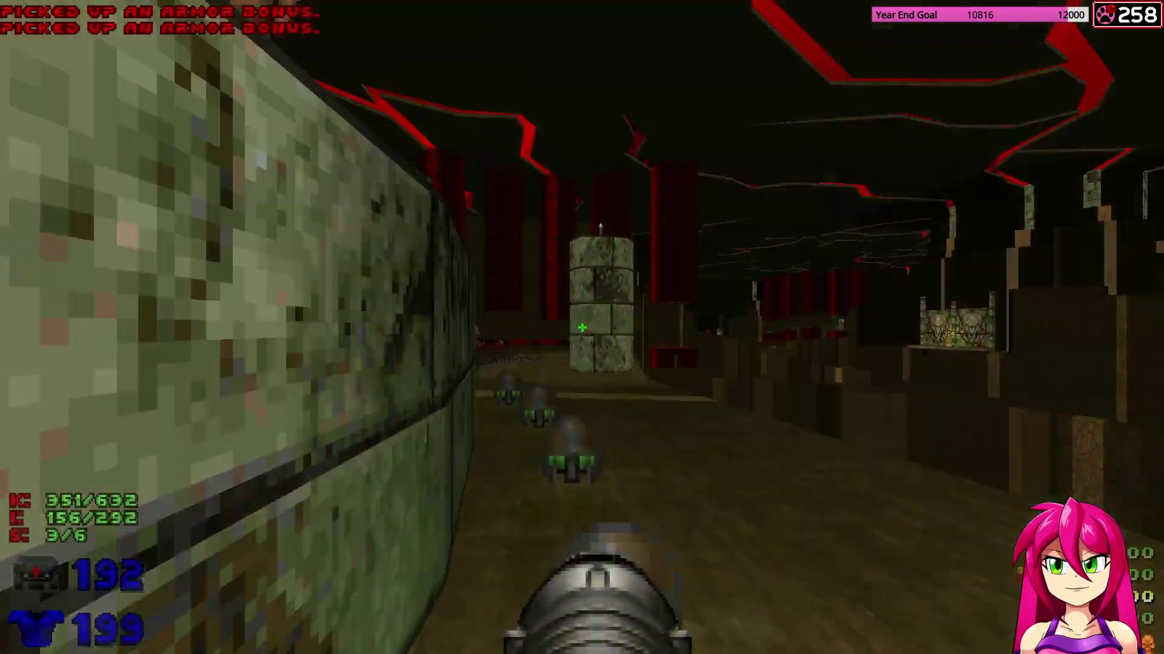
key(w)
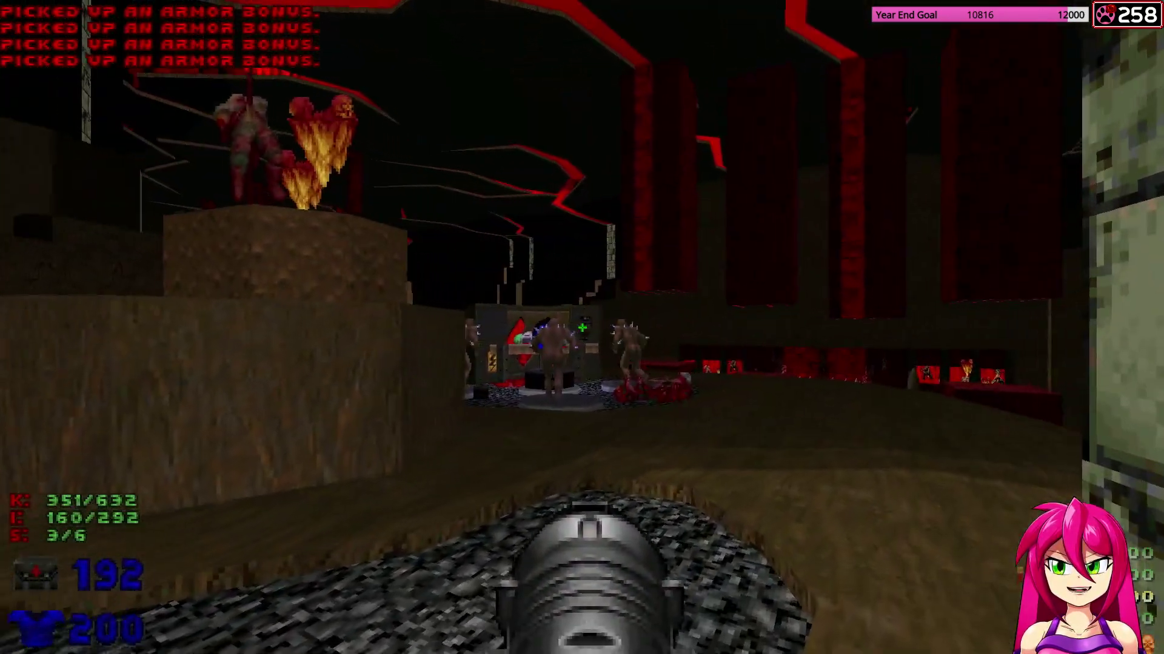
Ready the super shotgun, take the armor bonus on the ledge and drop down toward the platform in the slime pit.
key(s)
key(2)
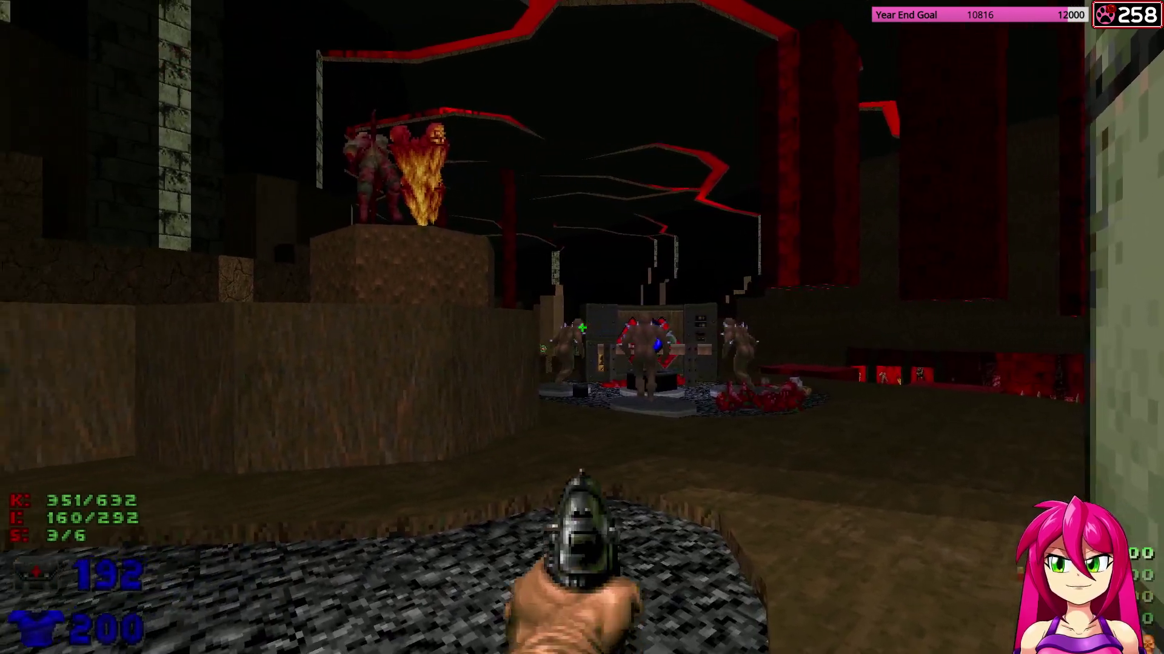
key(w)
key(3)
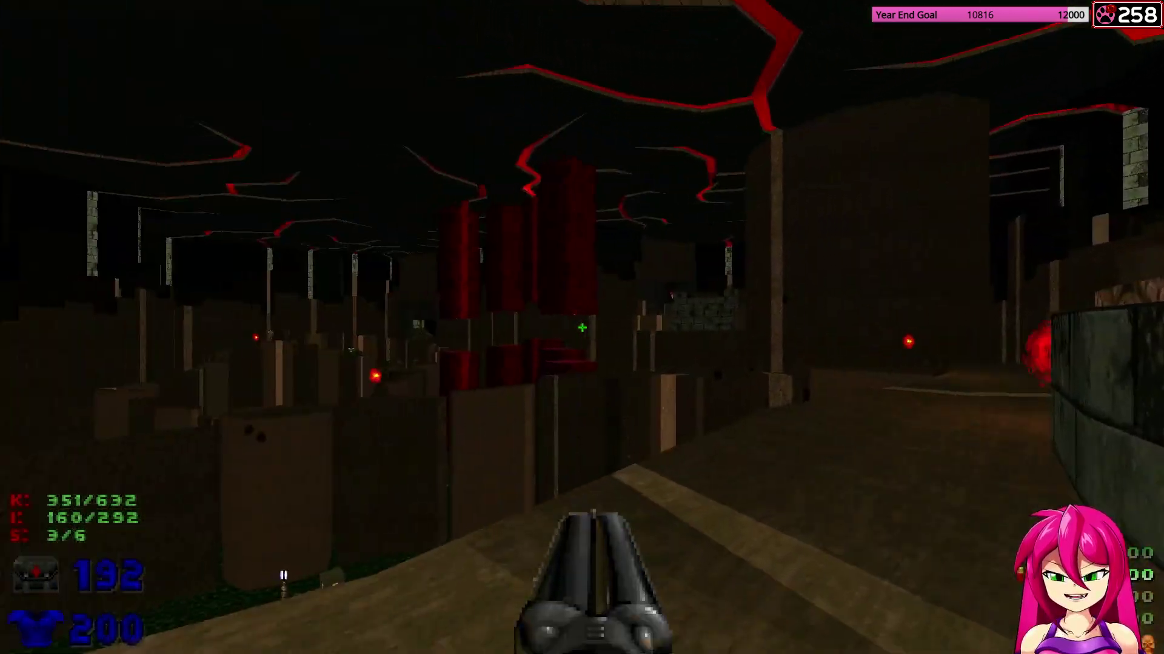
key(w)
key(w)
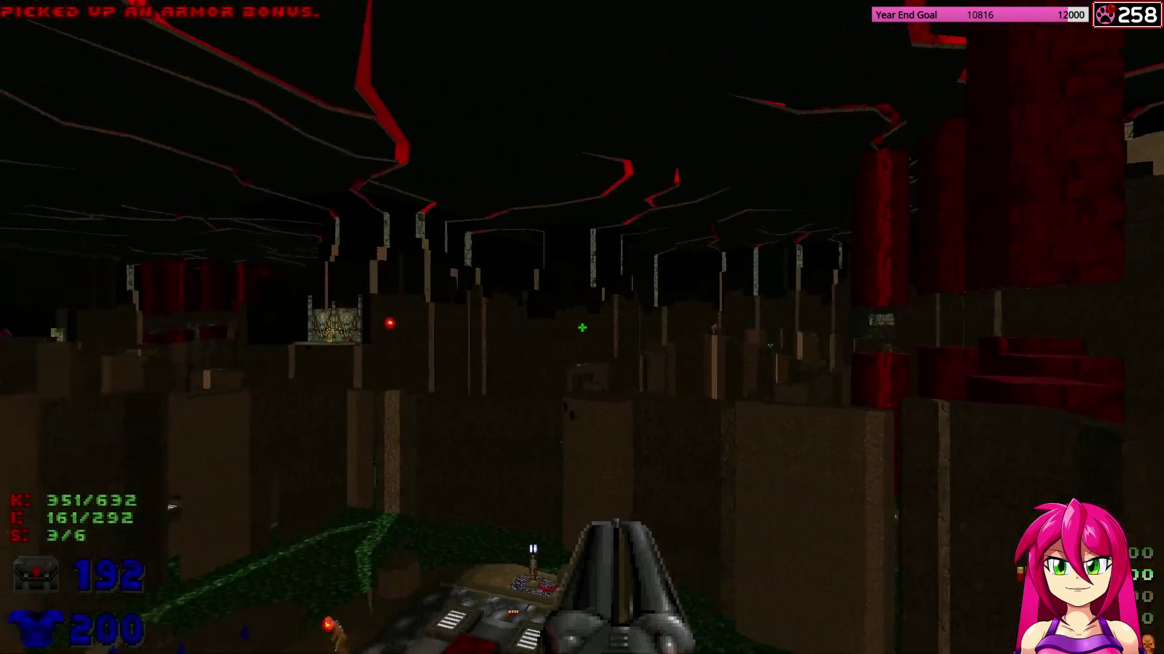
key(w)
Kill the imps on the sunken platform with the super shotgun while dodging their fireballs.
click(582, 328)
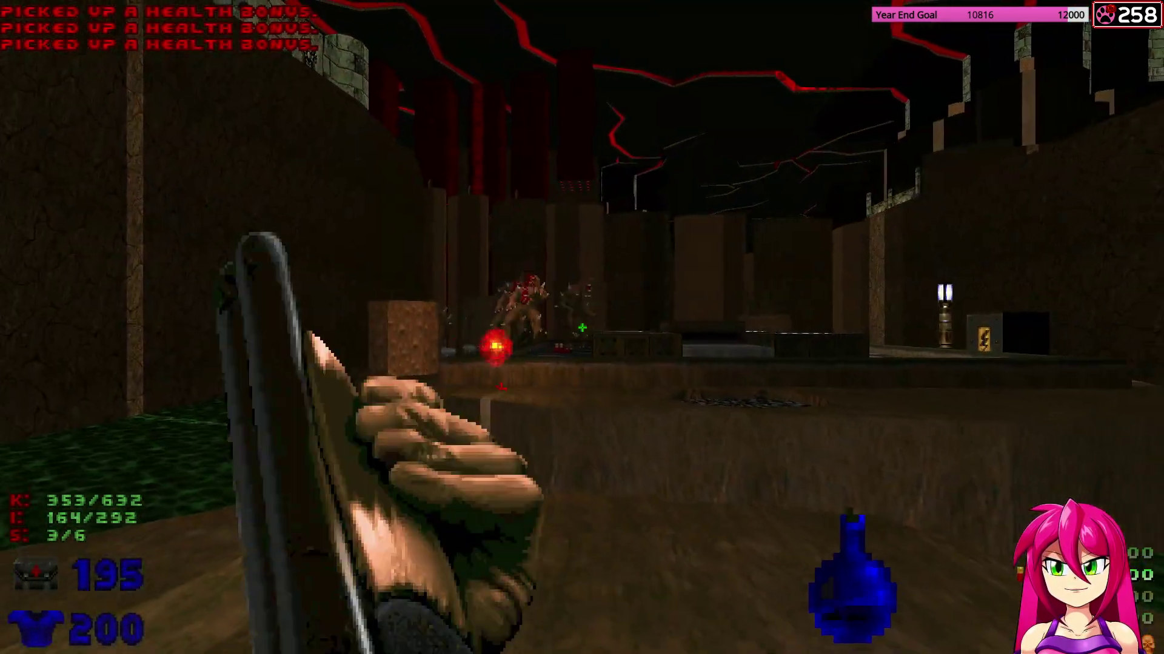
key(w)
key(ctrl)
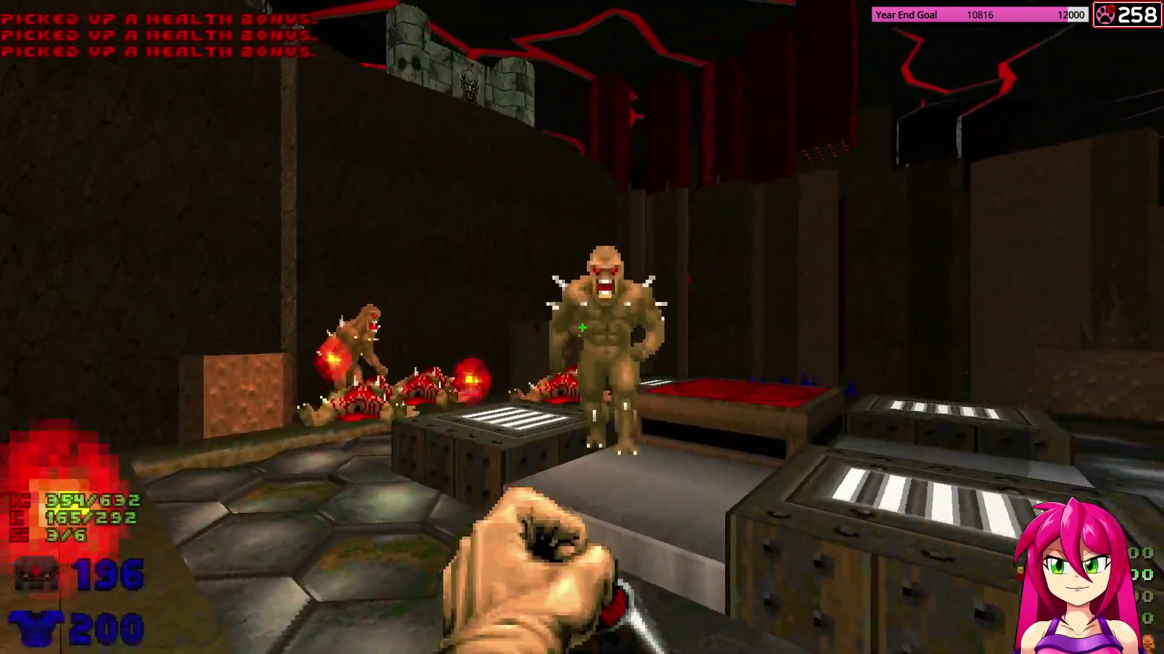
key(ctrl)
key(ctrl)
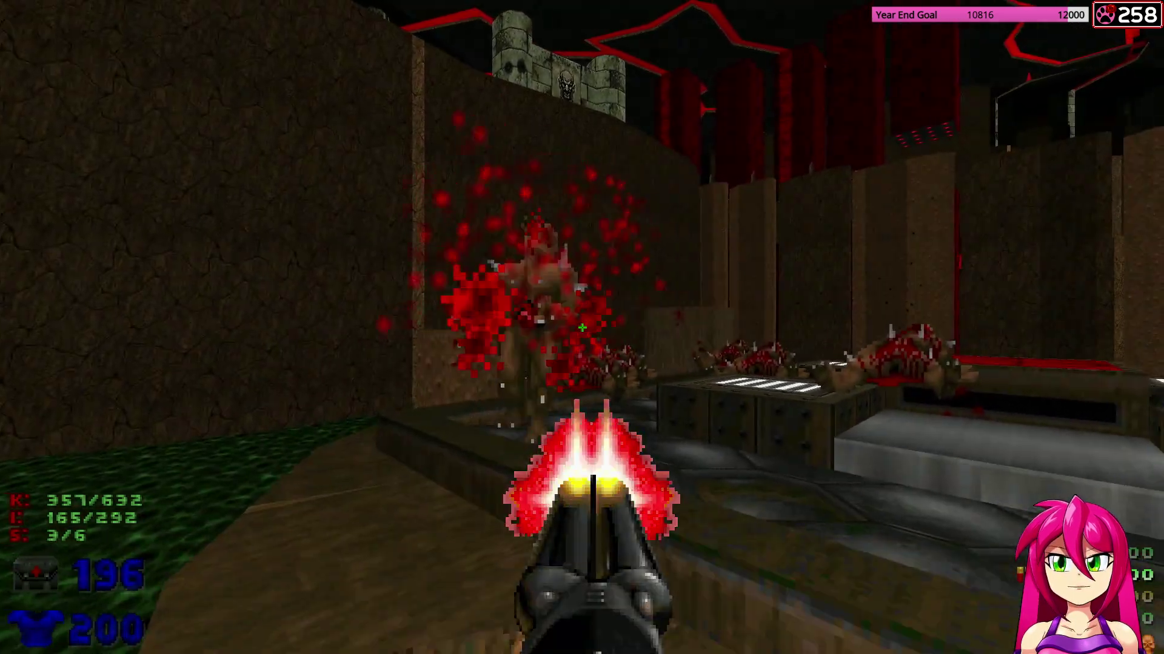
Collect the health bonuses and shotgun shells around the sunken platform and return to the upper rock path.
key(w)
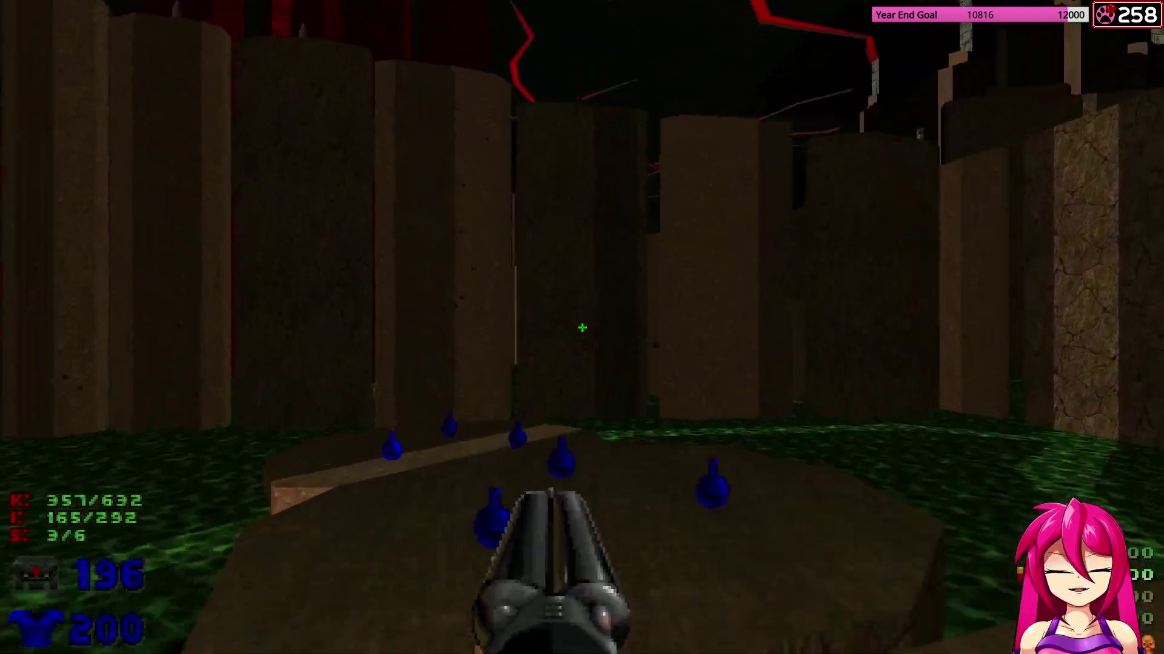
key(w)
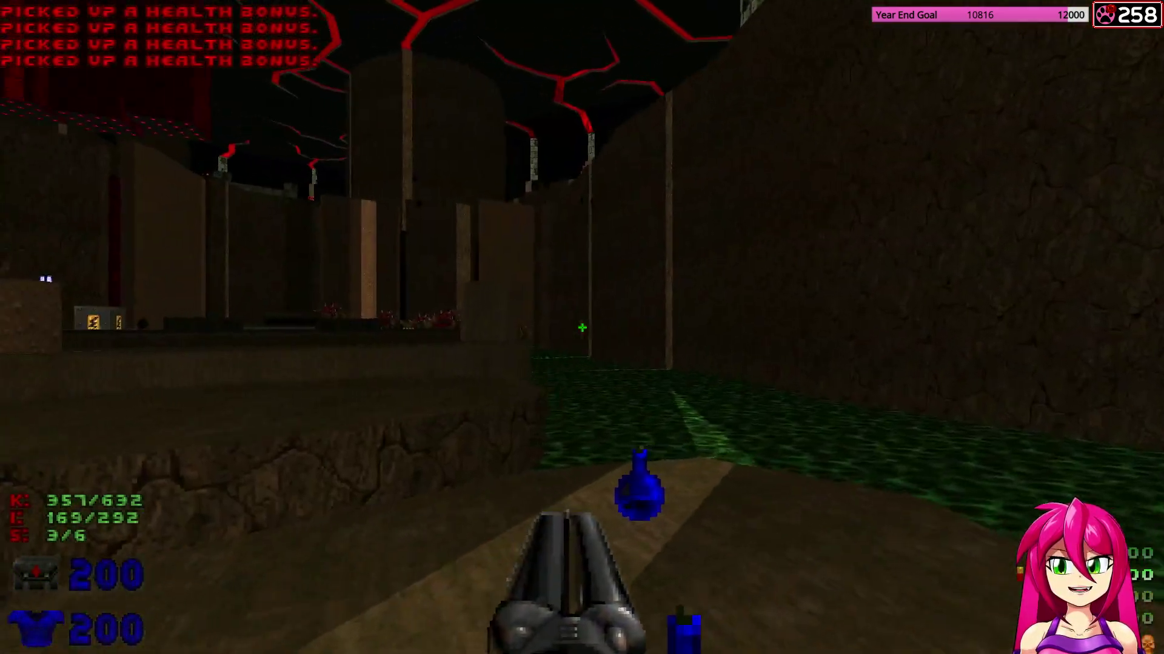
key(w)
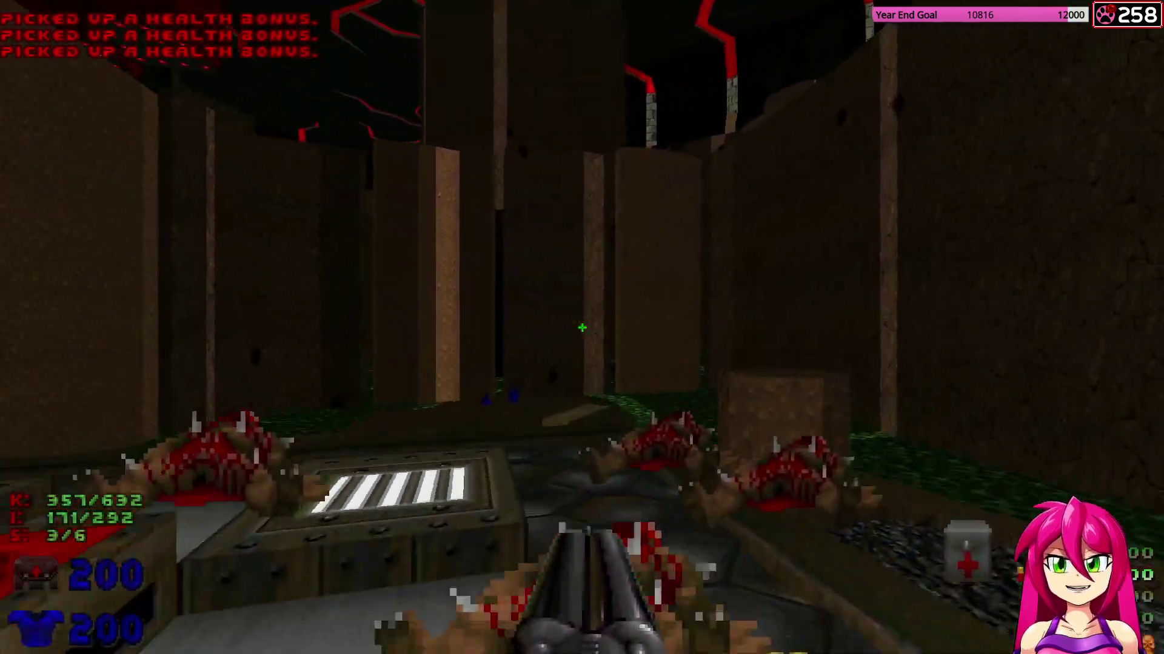
key(w)
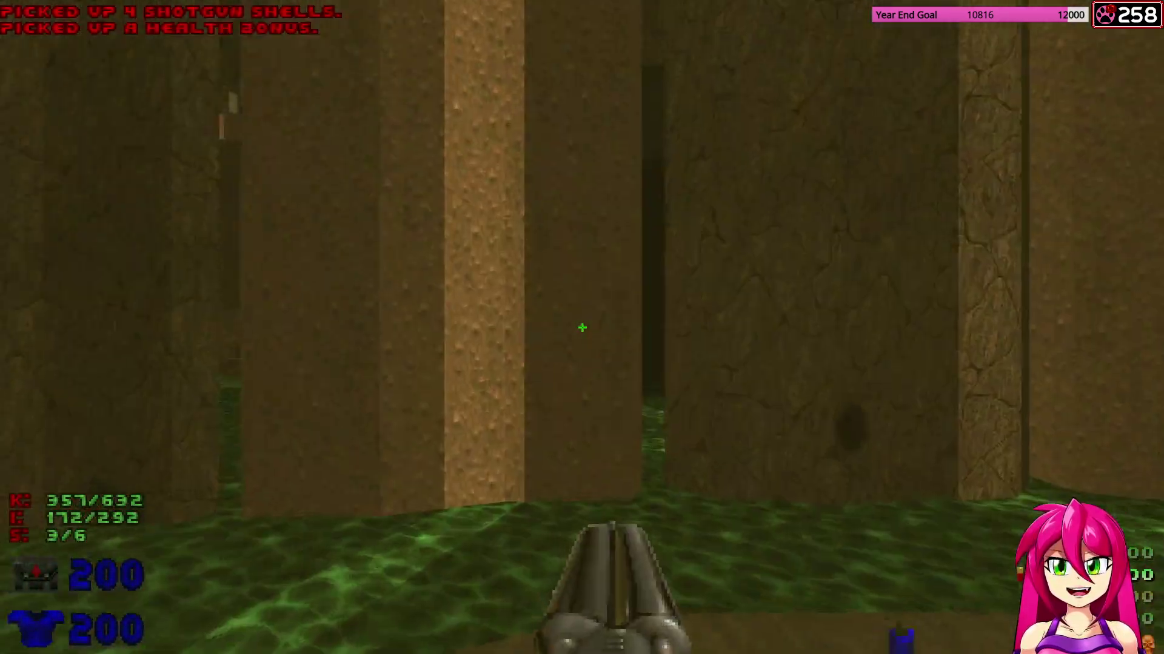
key(w)
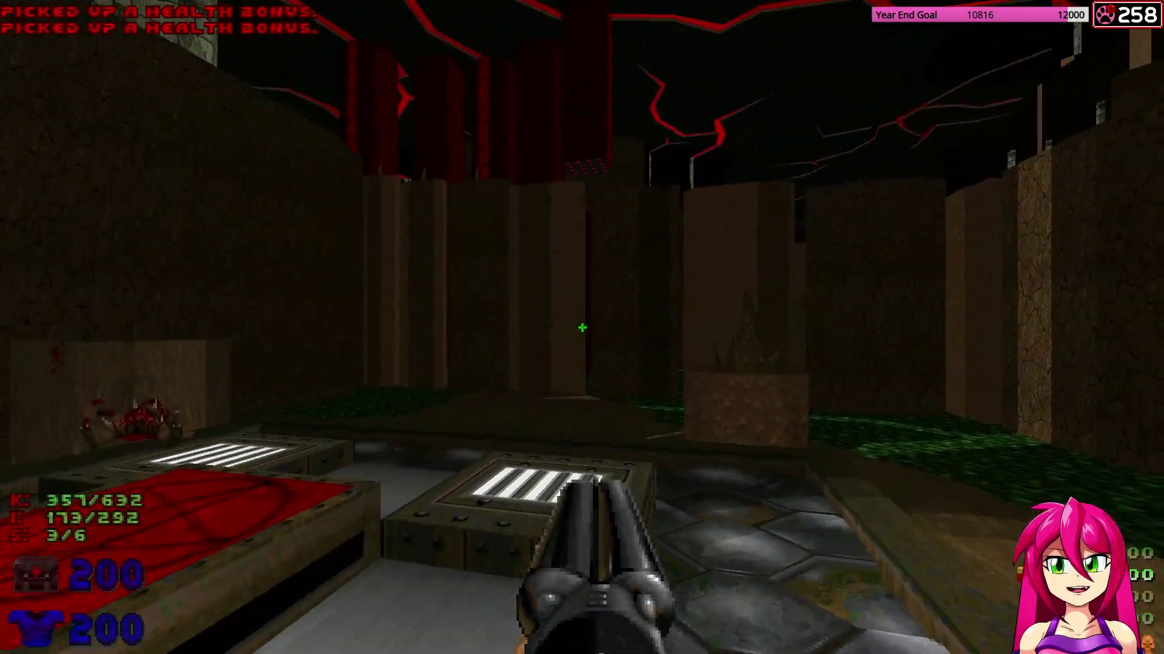
key(w)
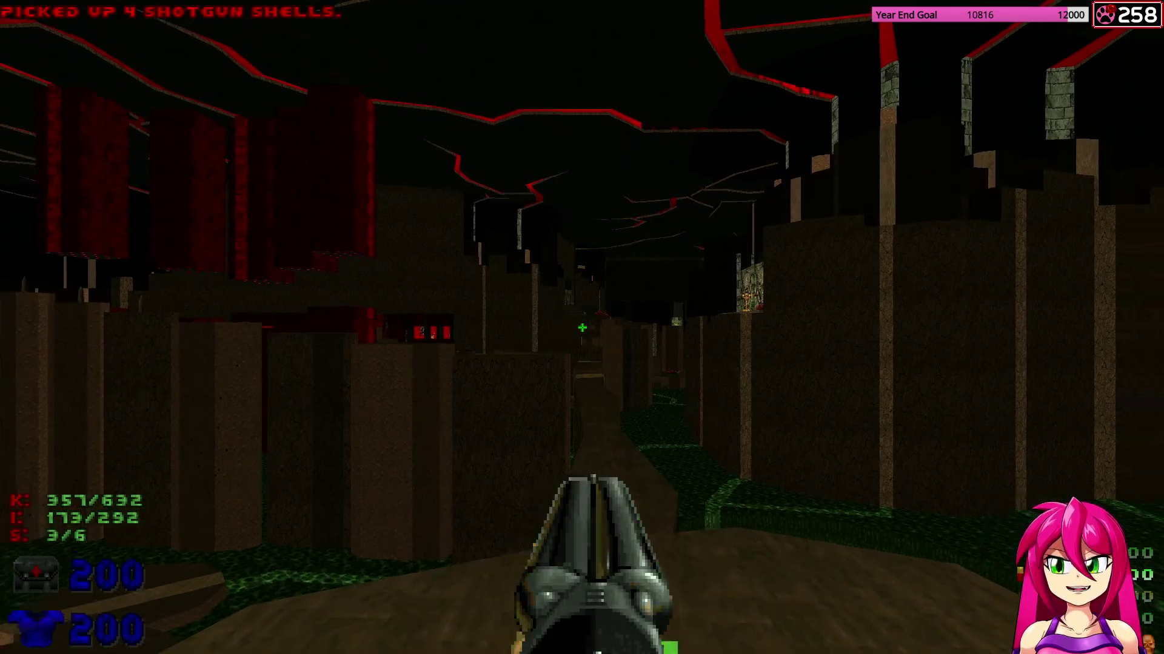
Collect the rockets along the rock bridge and fire the rocket launcher at the imps on the distant pillars.
key(w)
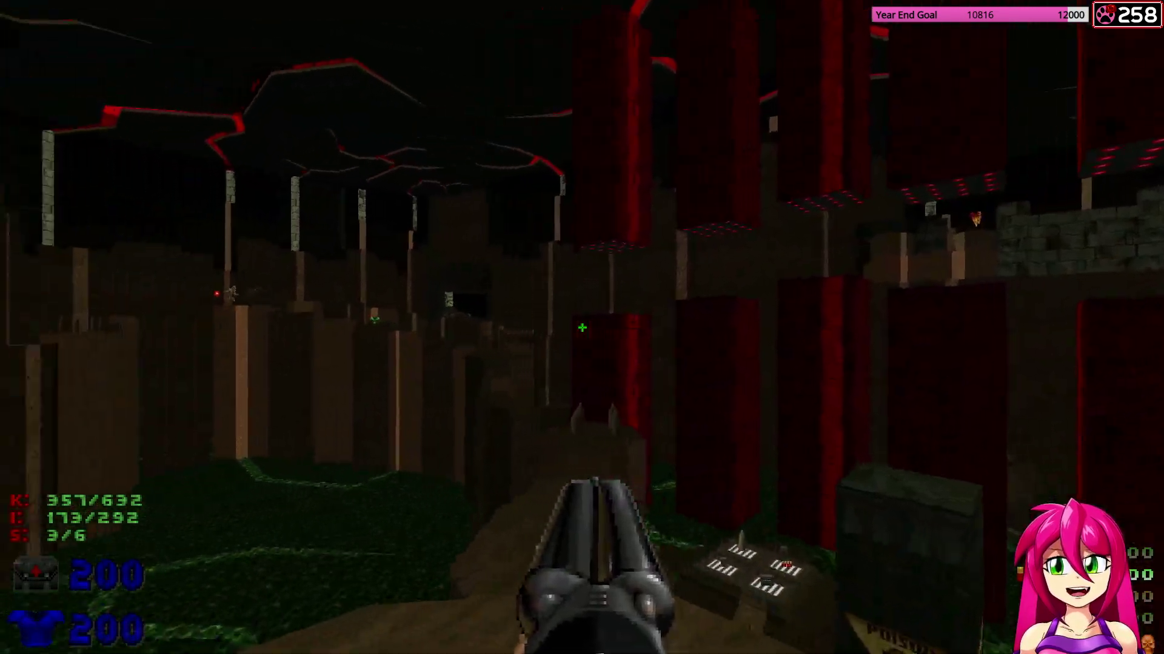
key(w)
key(5)
click(582, 328)
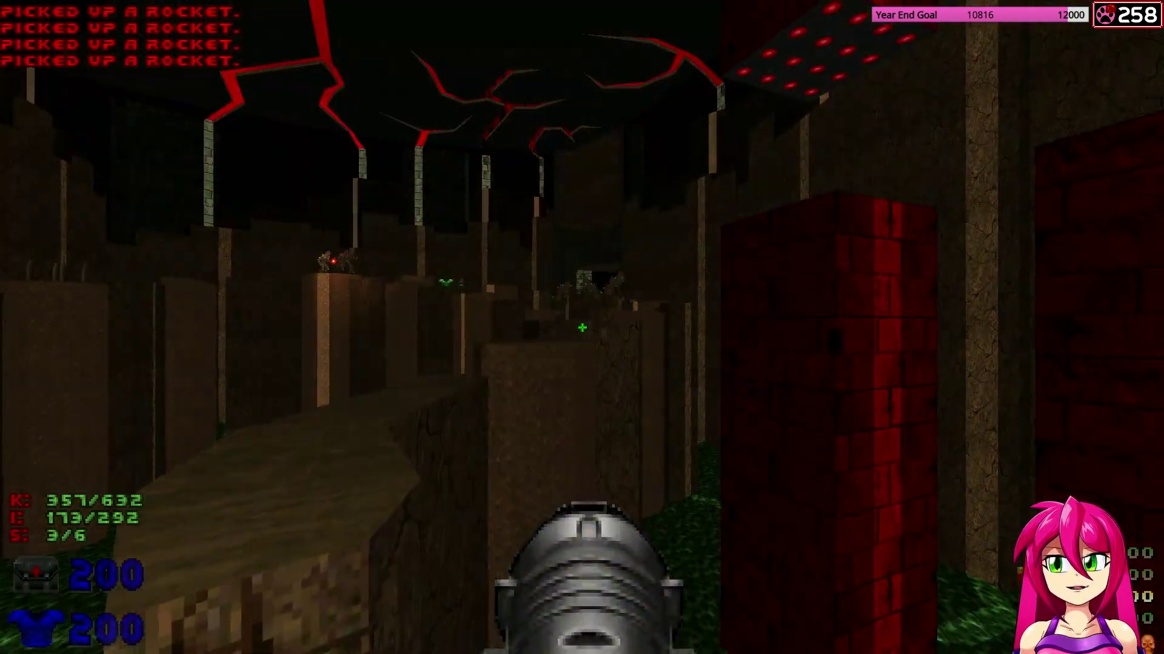
key(a)
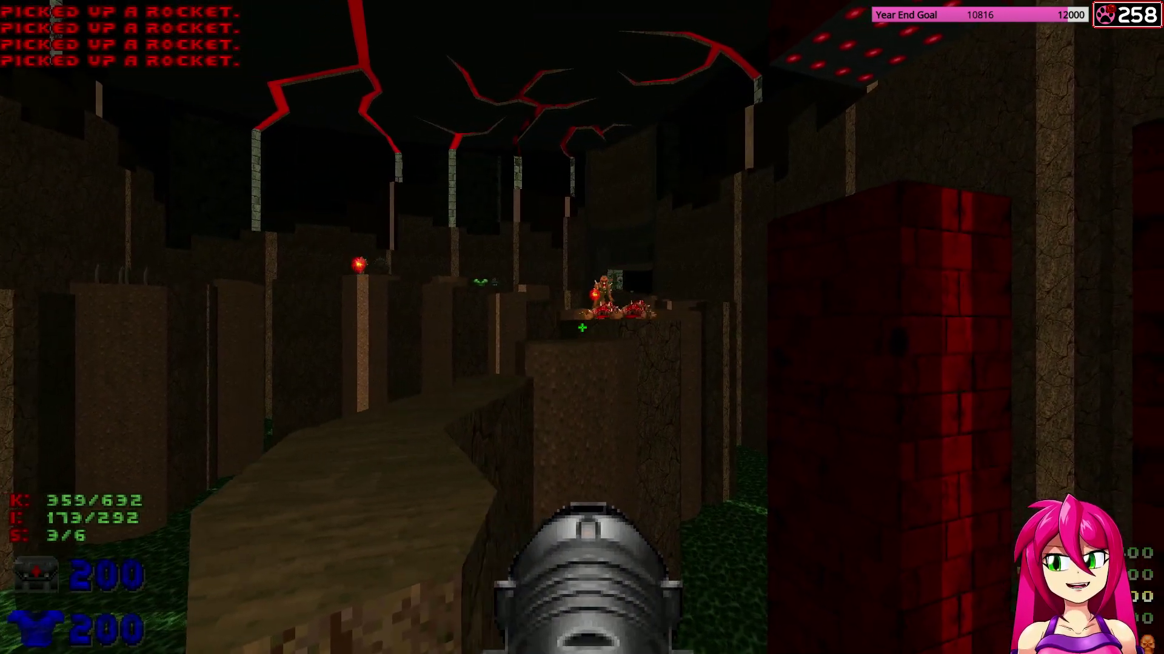
key(w)
click(582, 329)
key(w)
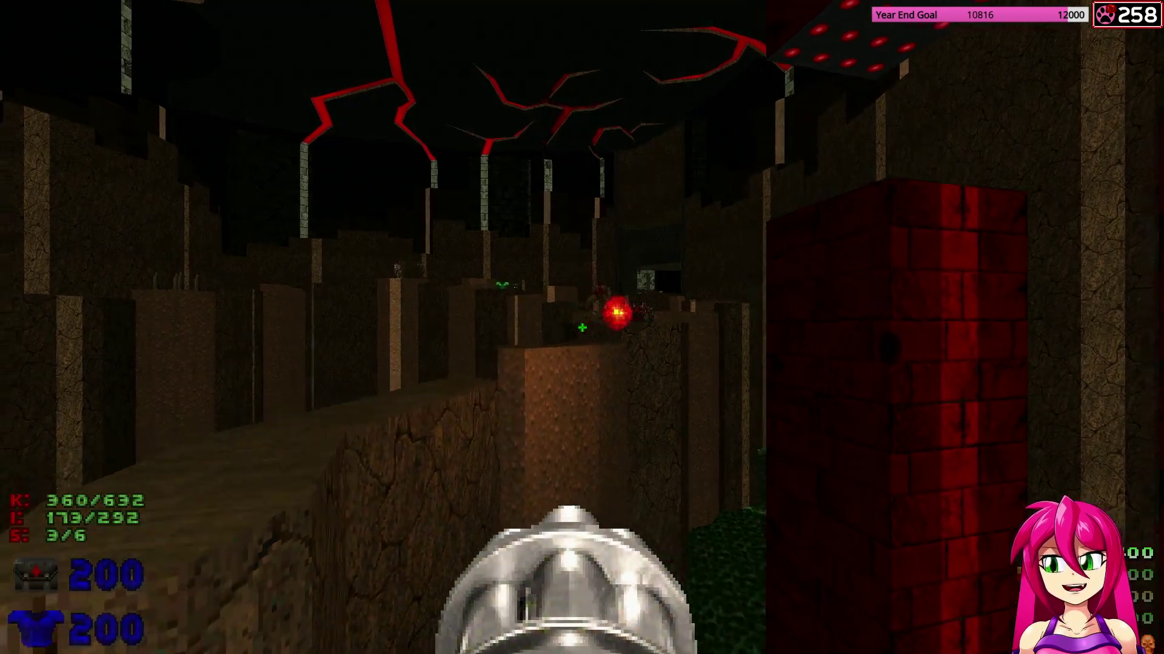
key(3)
key(w)
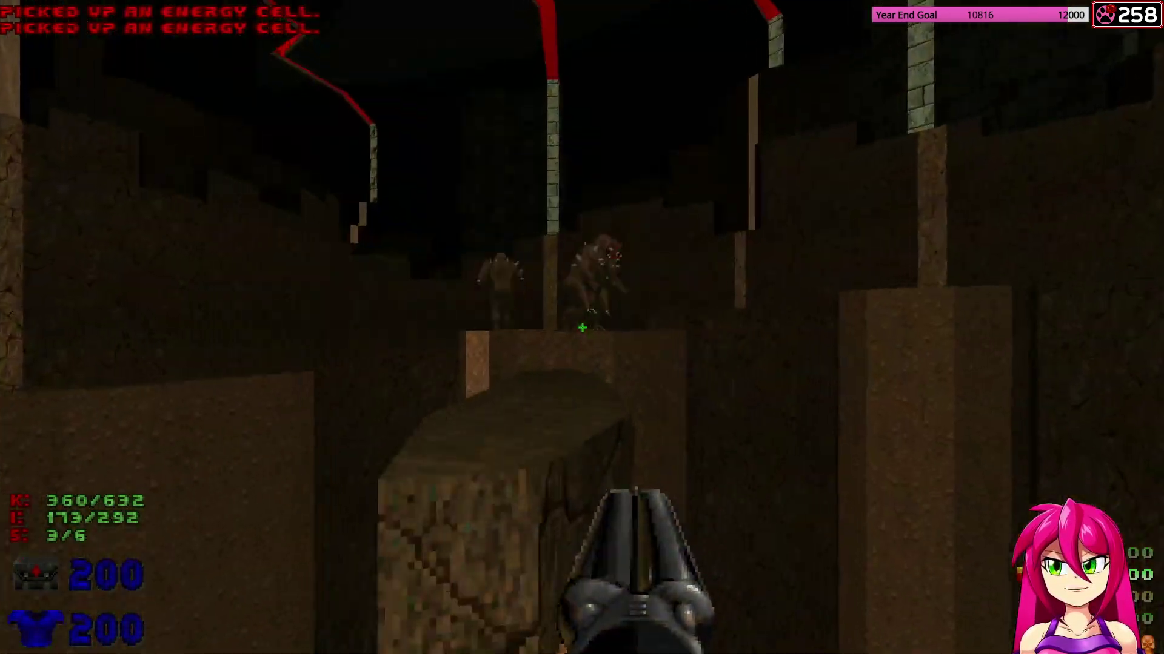
click(581, 328)
key(1)
key(s)
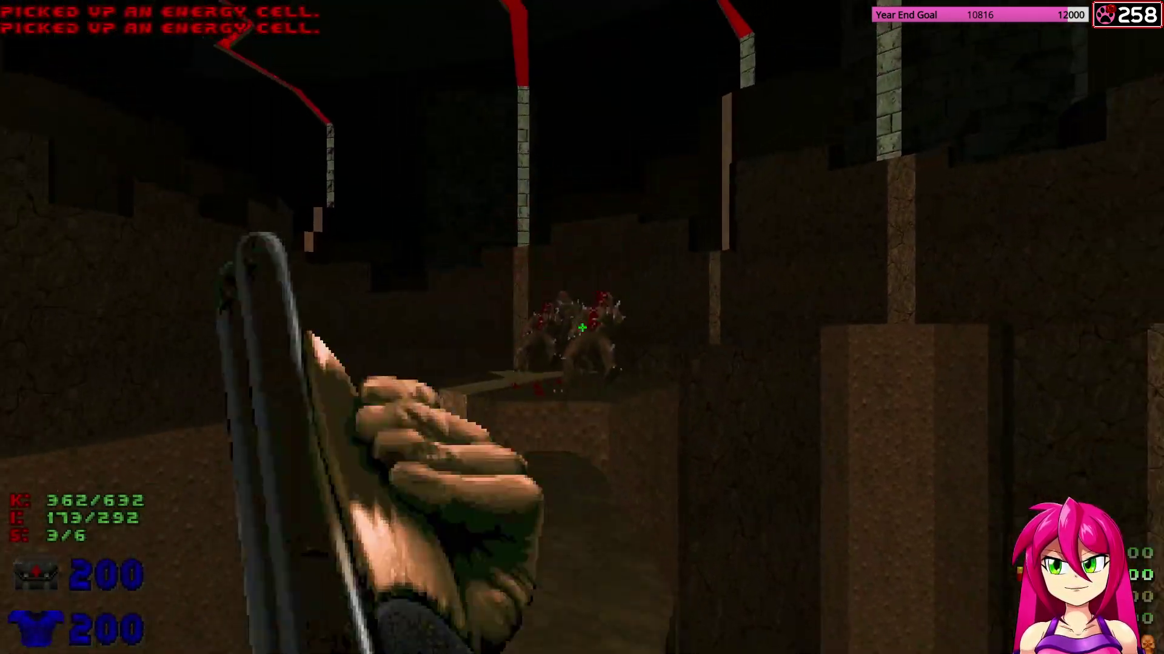
key(w)
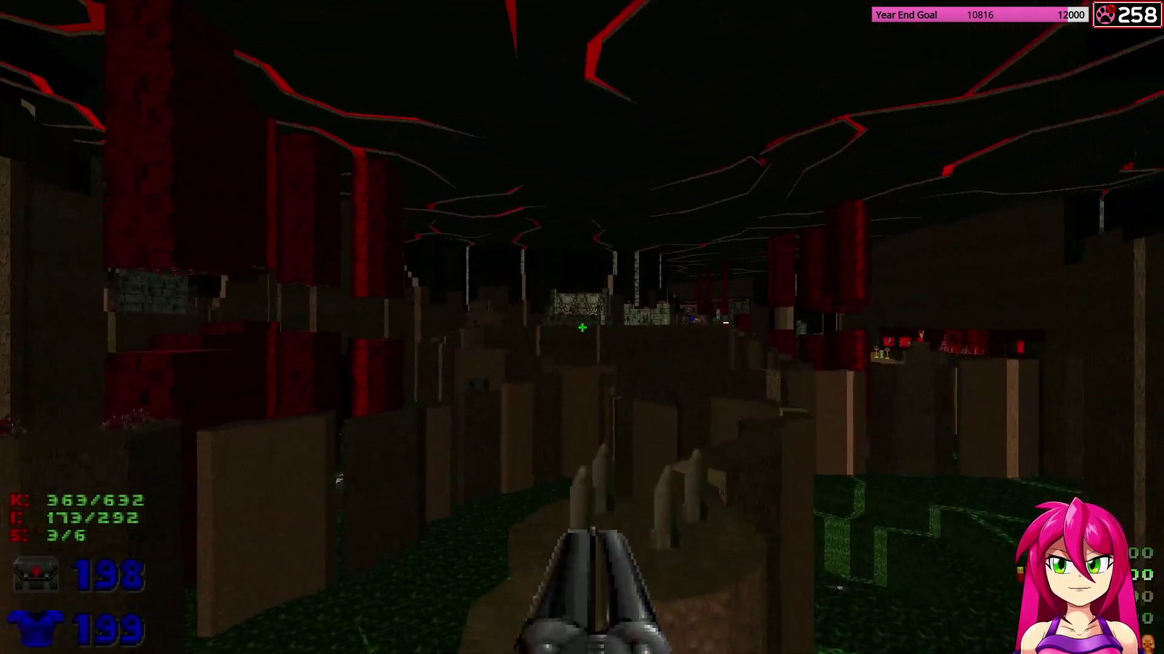
key(w)
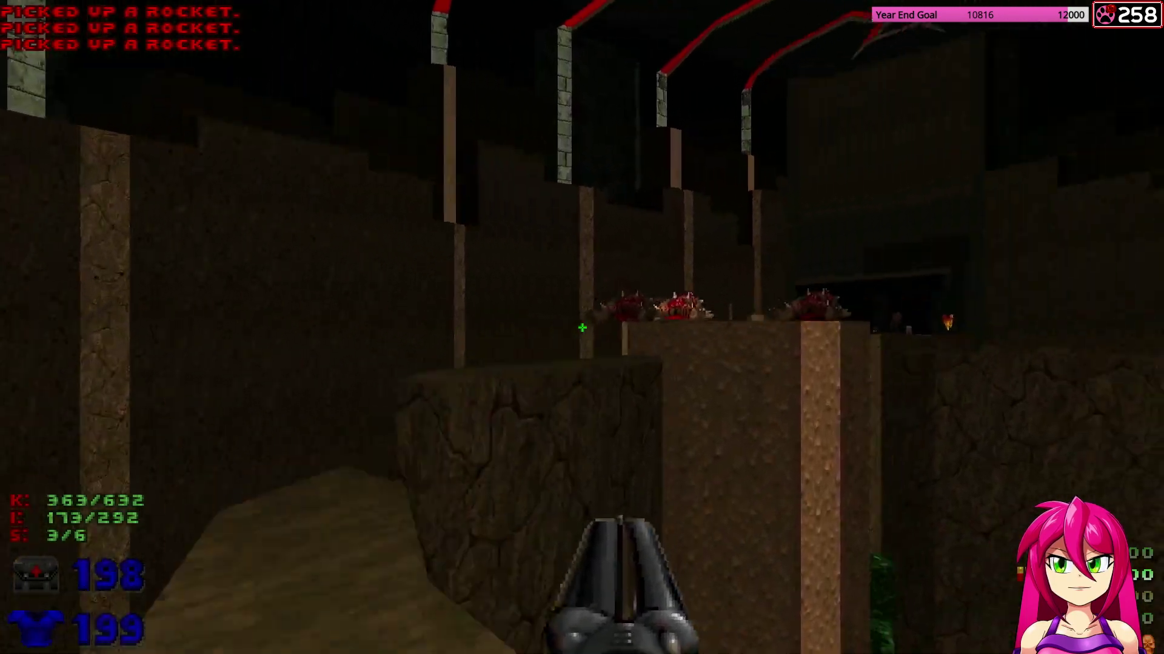
key(w)
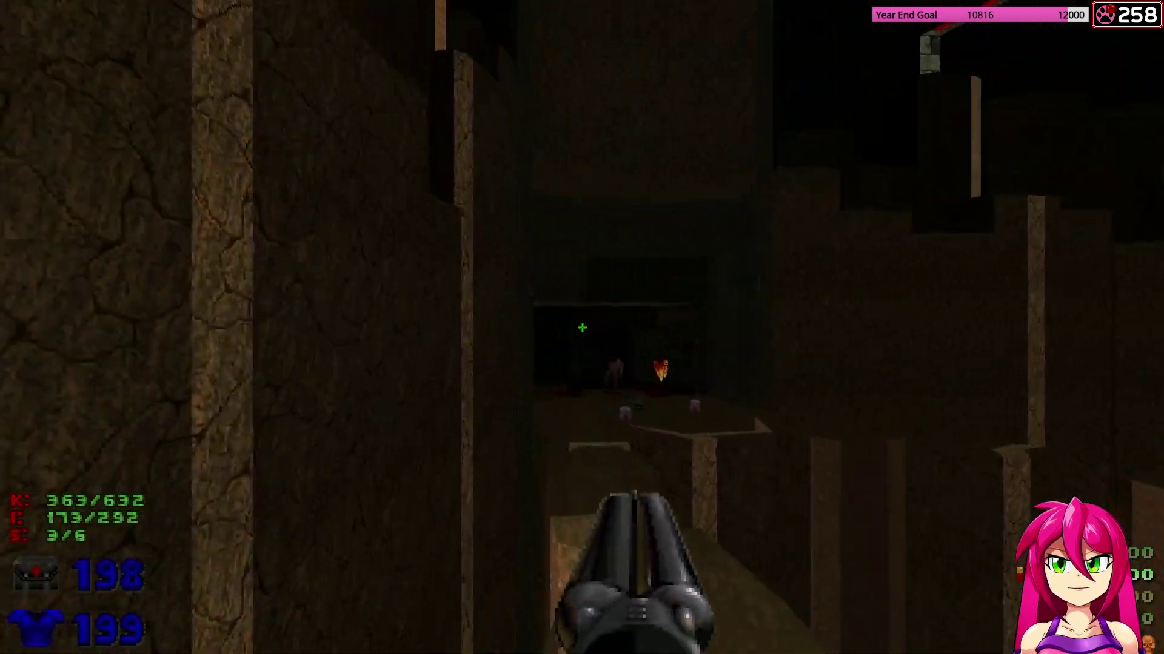
key(w)
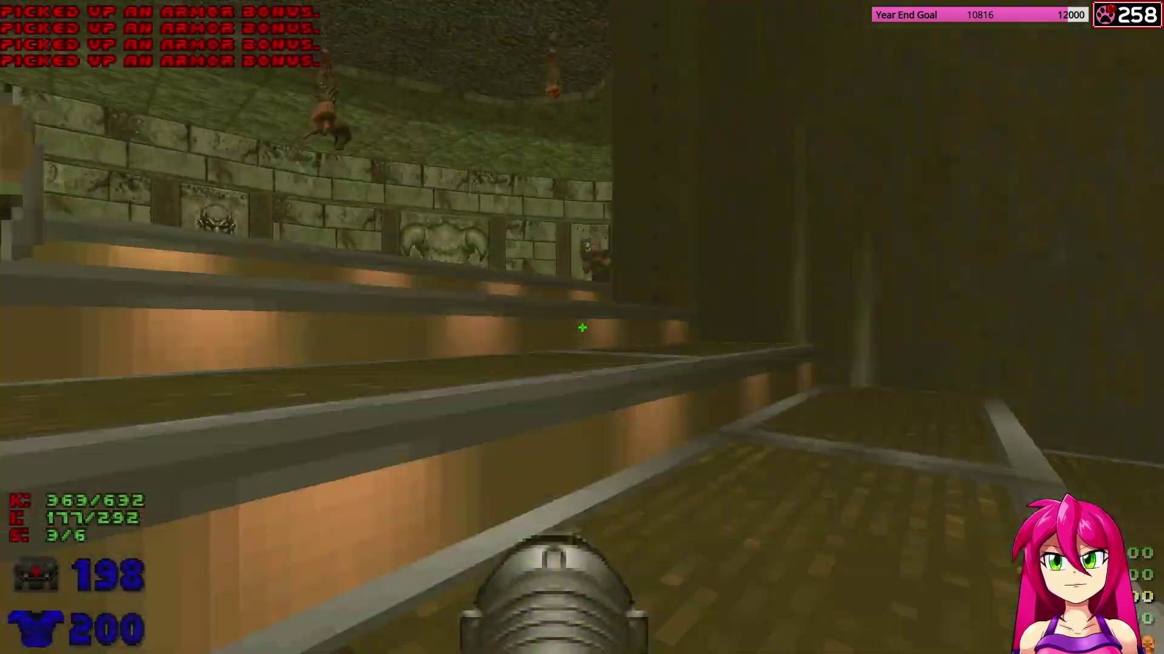
key(w)
click(581, 328)
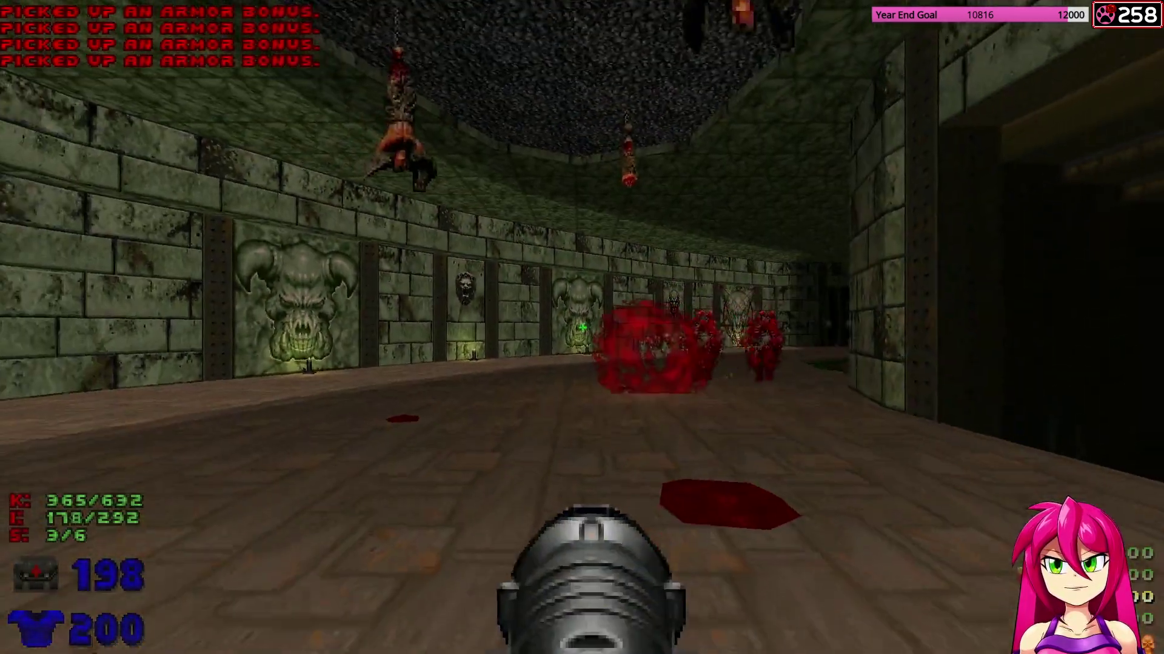
key(w)
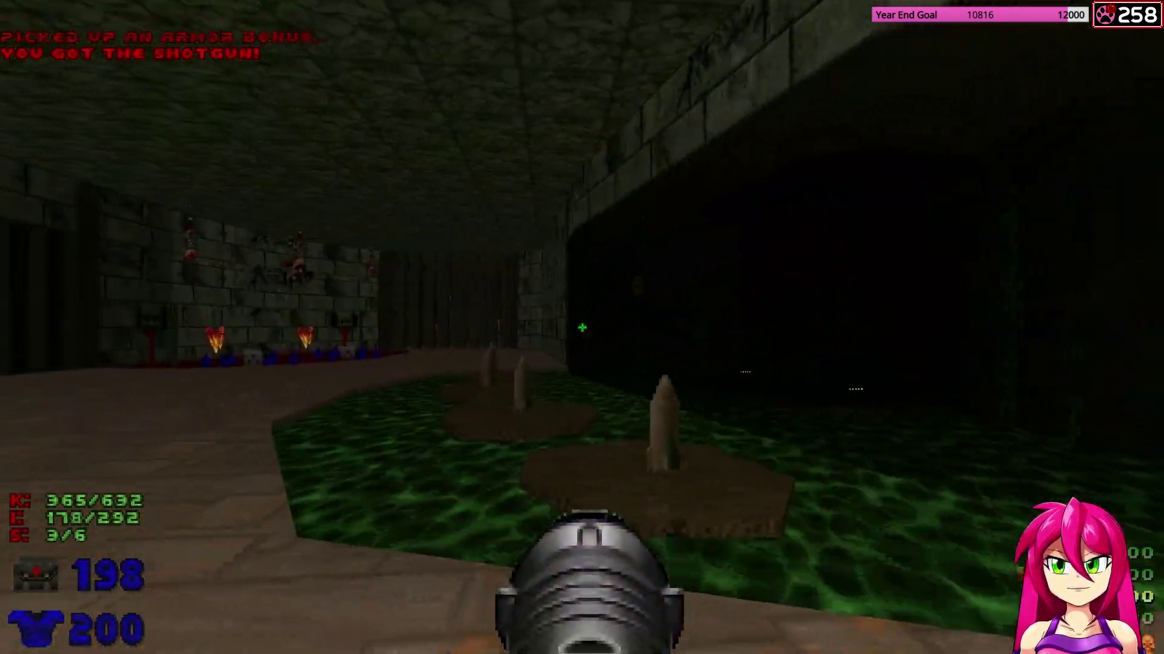
key(w)
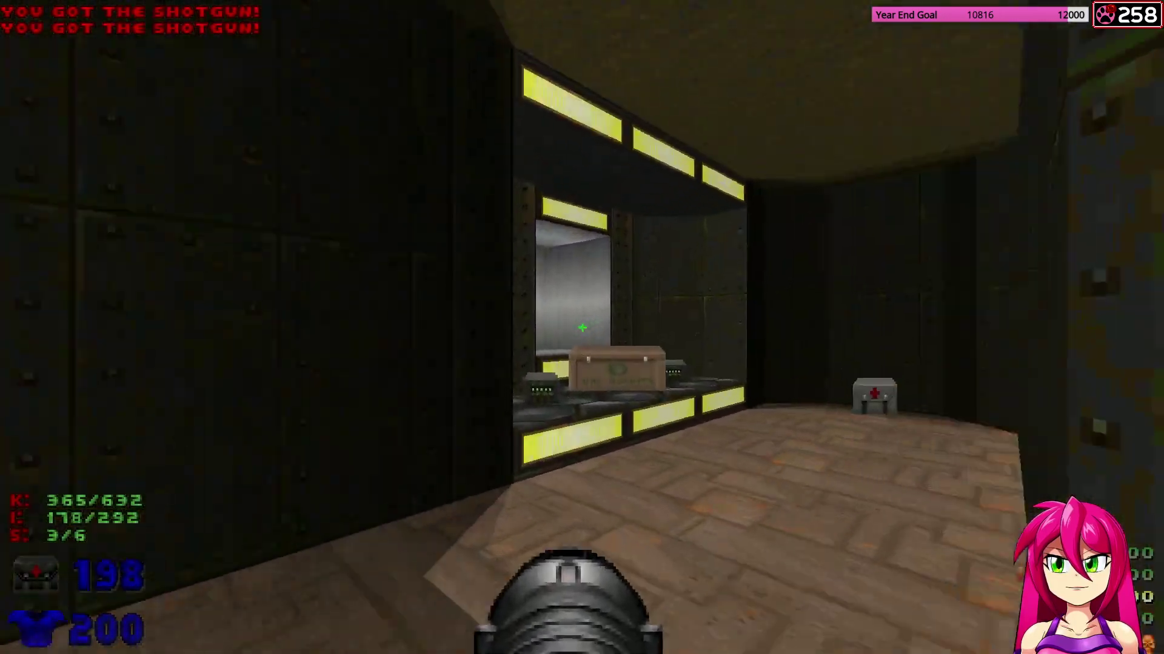
key(w)
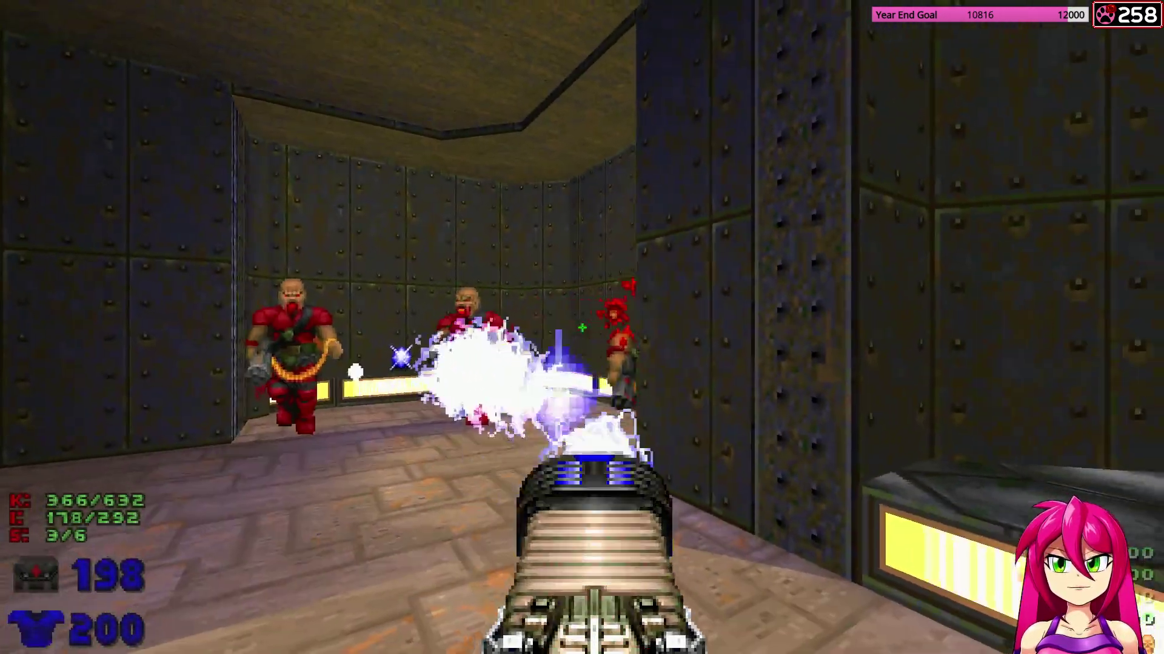
click(582, 328)
key(d)
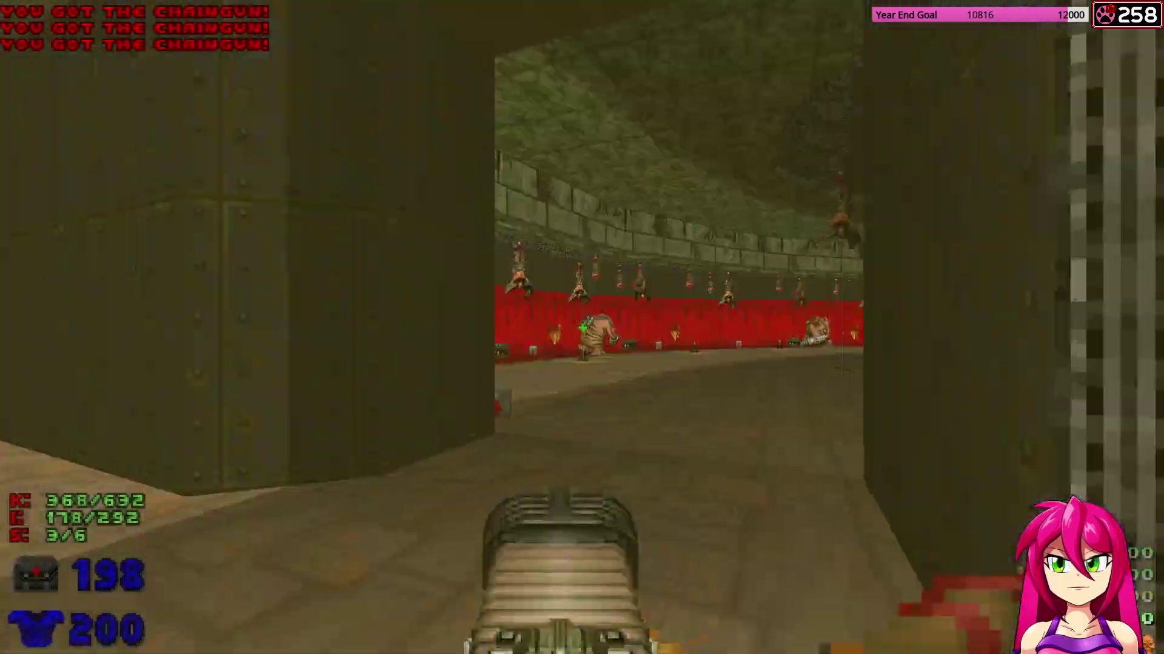
key(w)
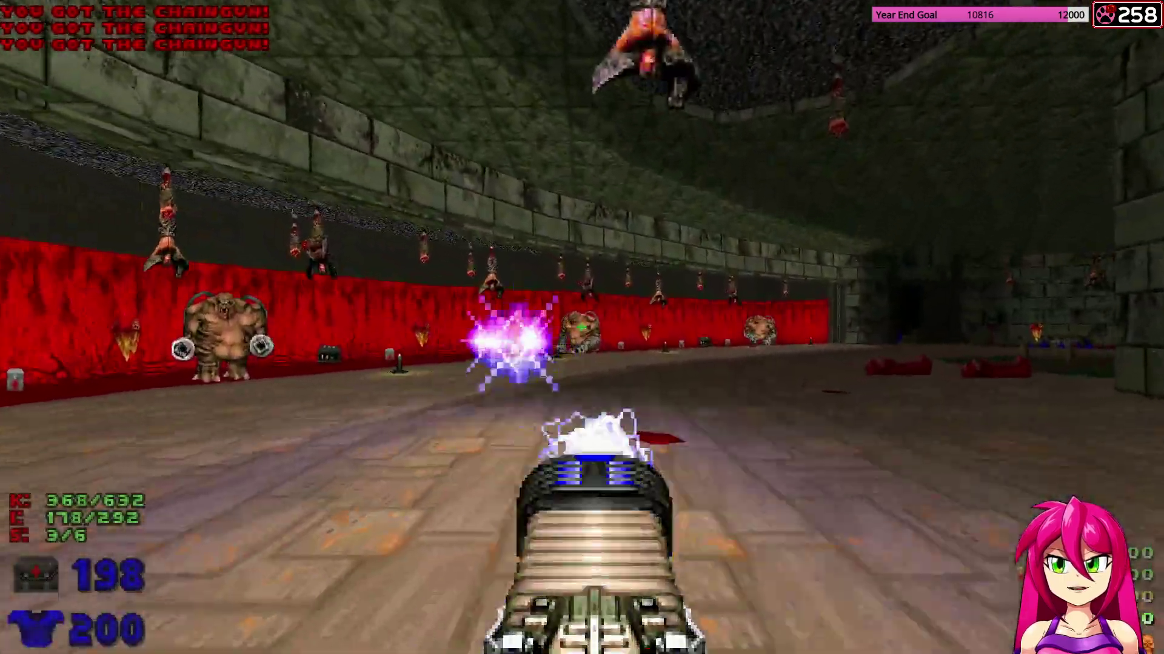
click(582, 328)
key(d)
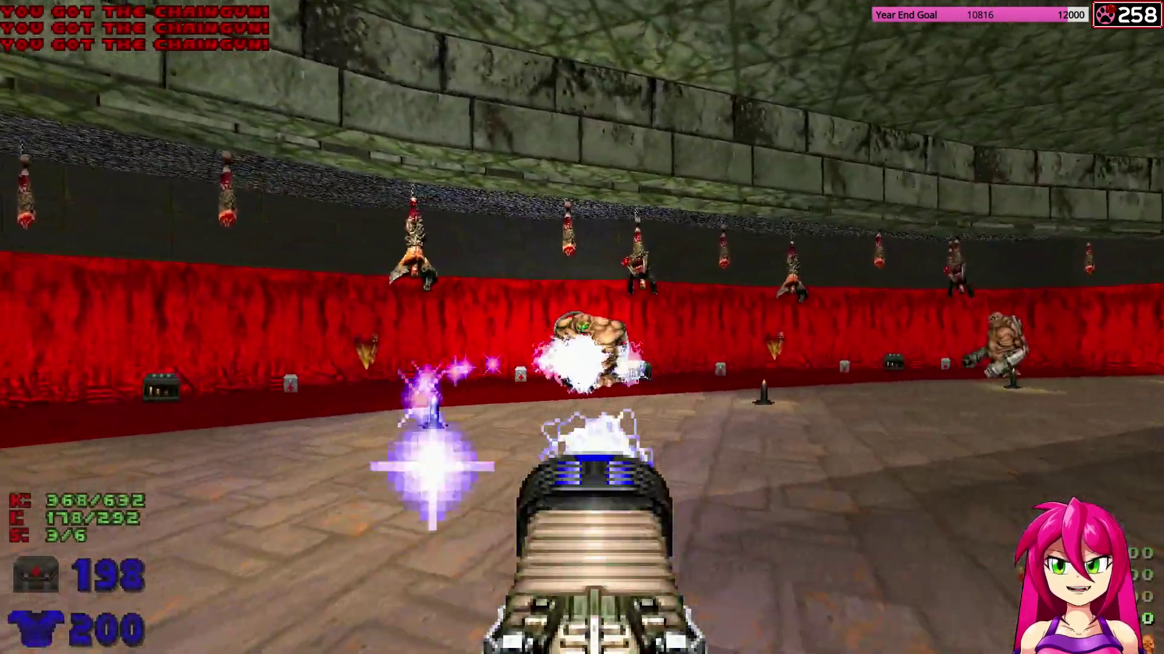
click(581, 328)
key(a)
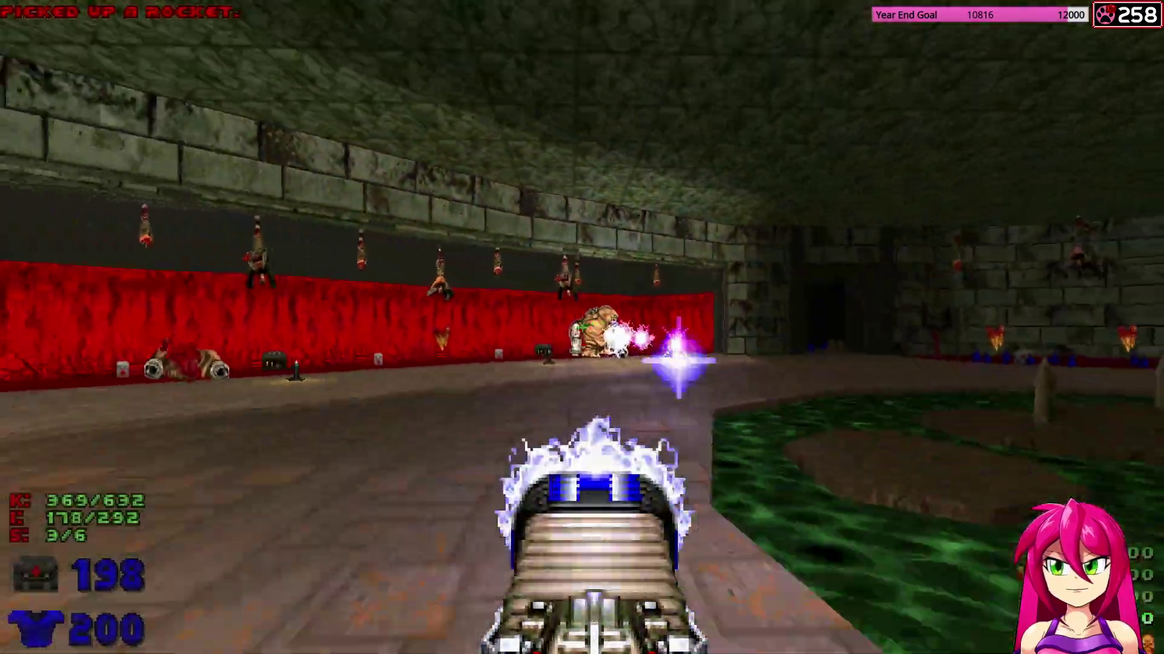
click(583, 327)
key(a)
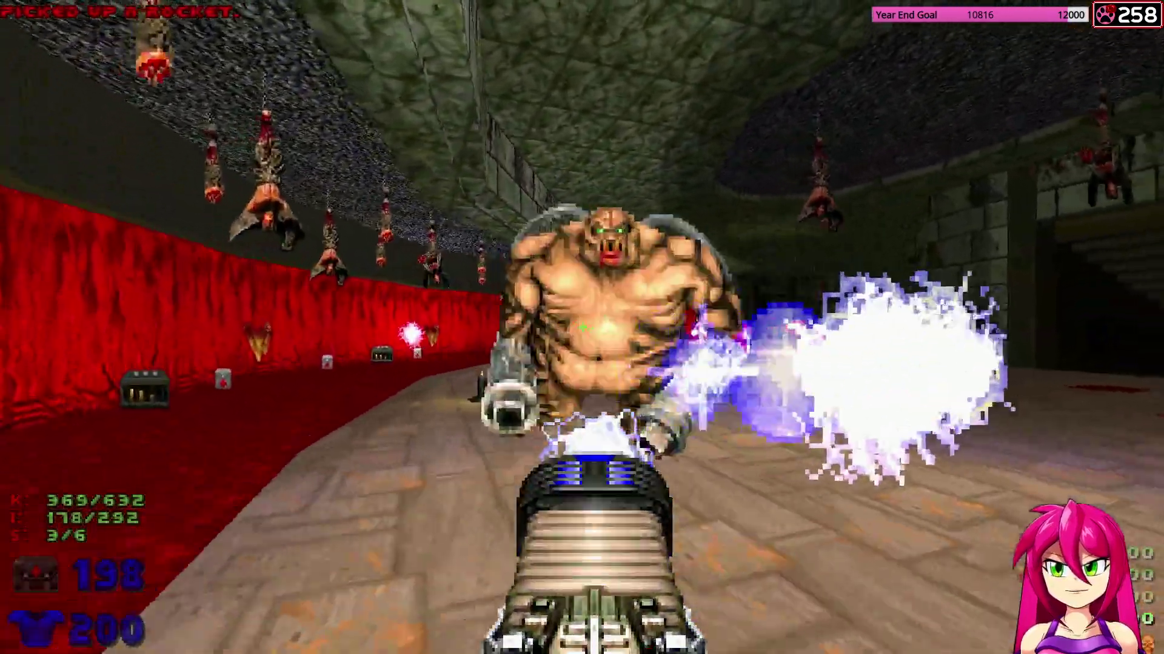
click(581, 328)
key(w)
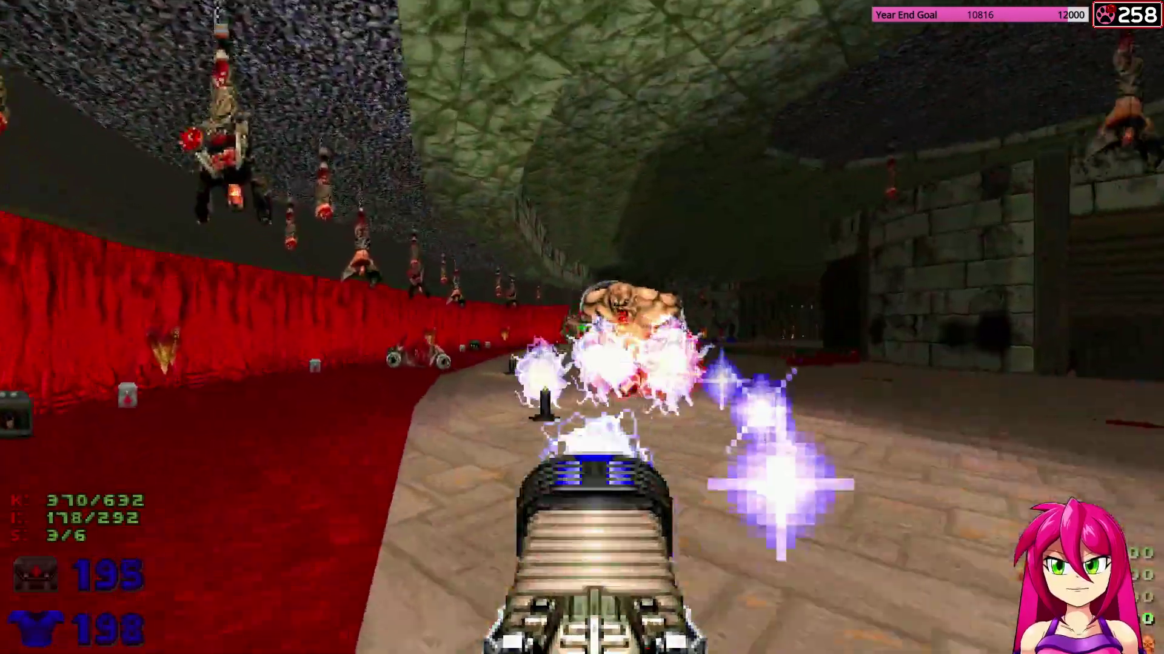
click(582, 327)
key(w)
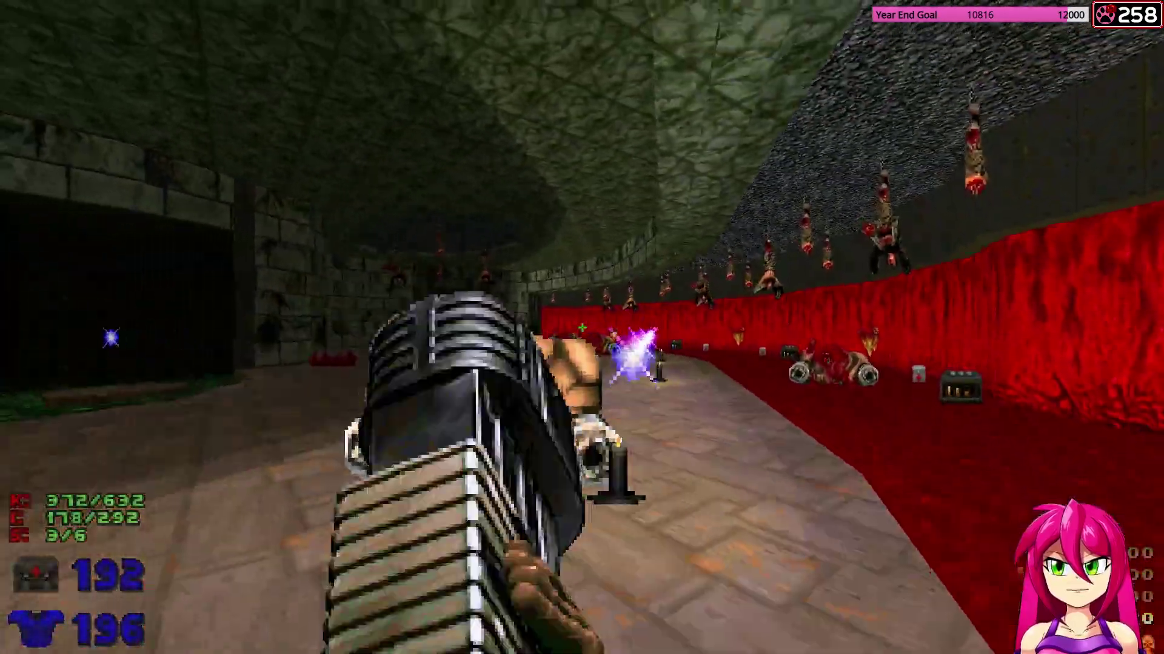
key(d)
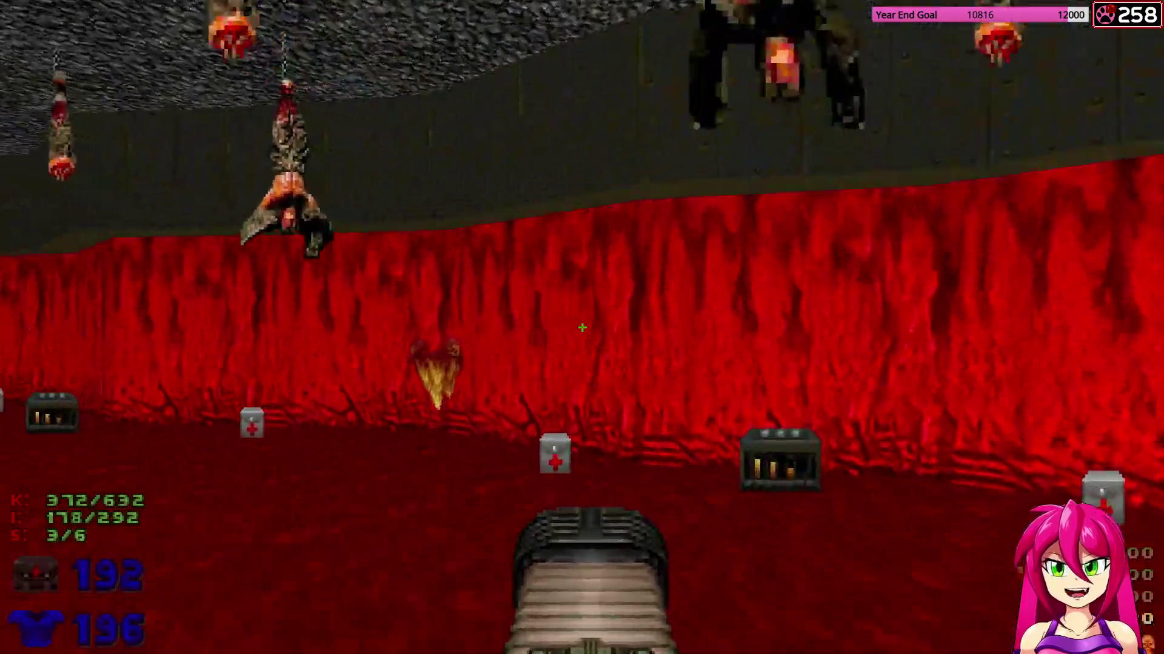
key(w)
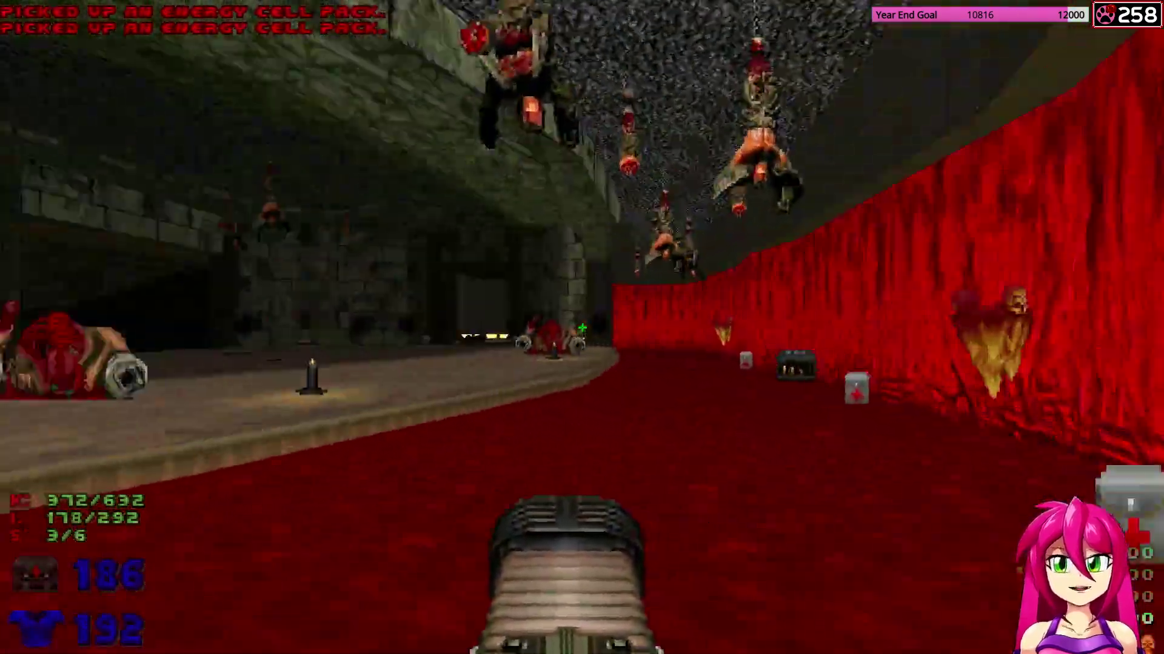
key(w)
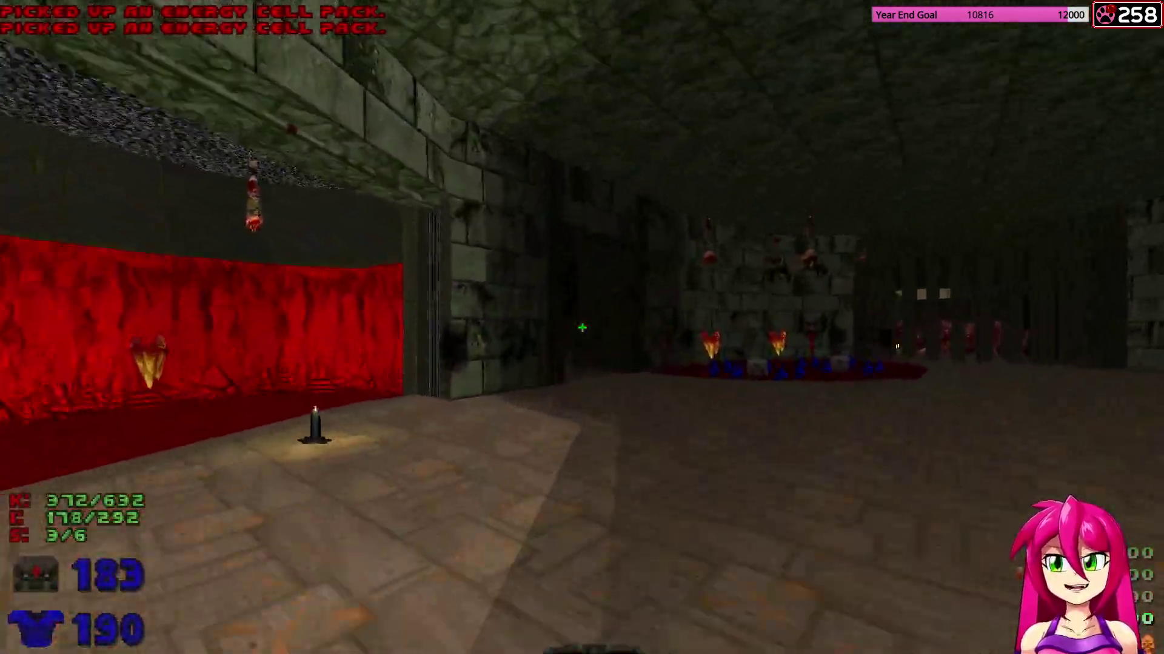
key(w)
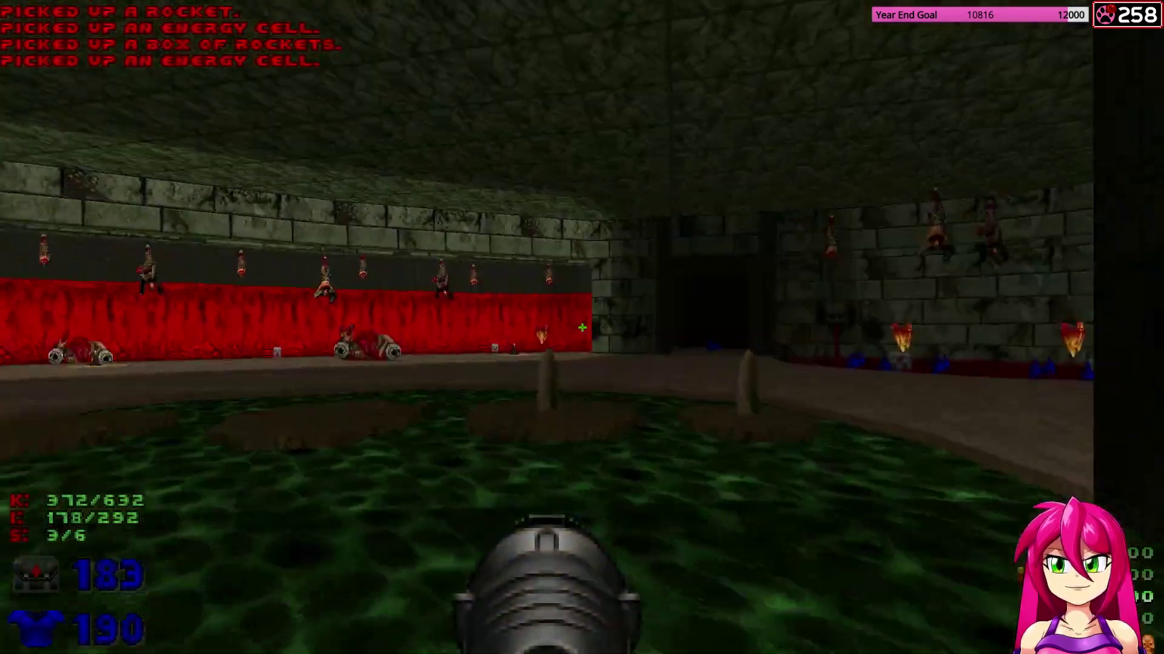
key(w)
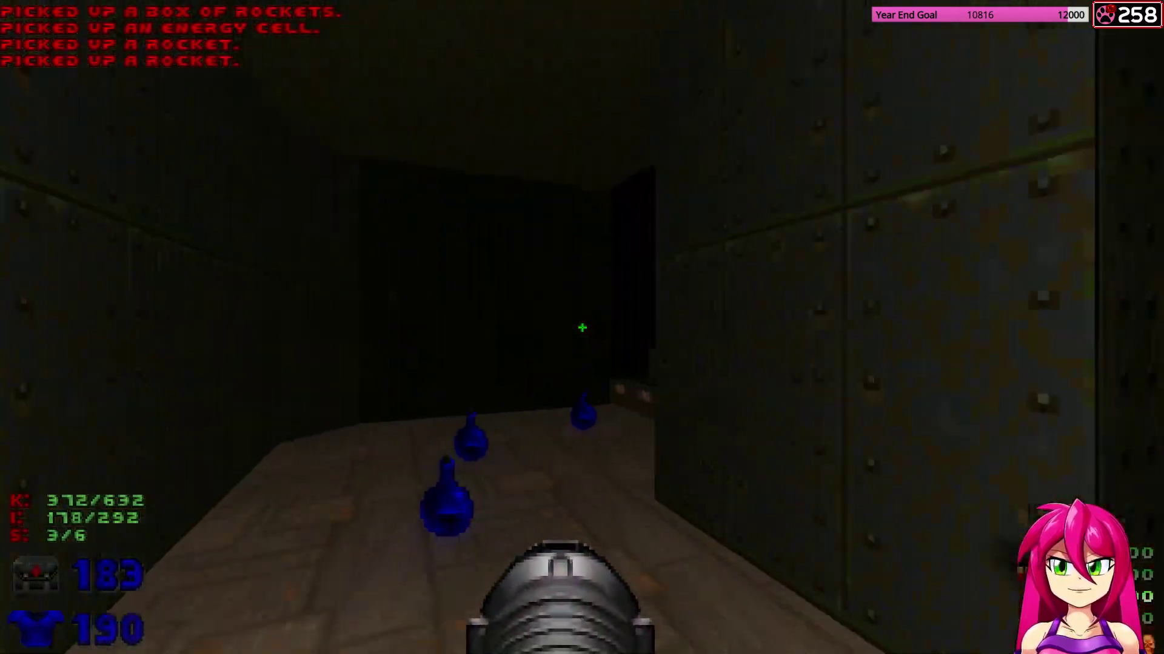
key(w)
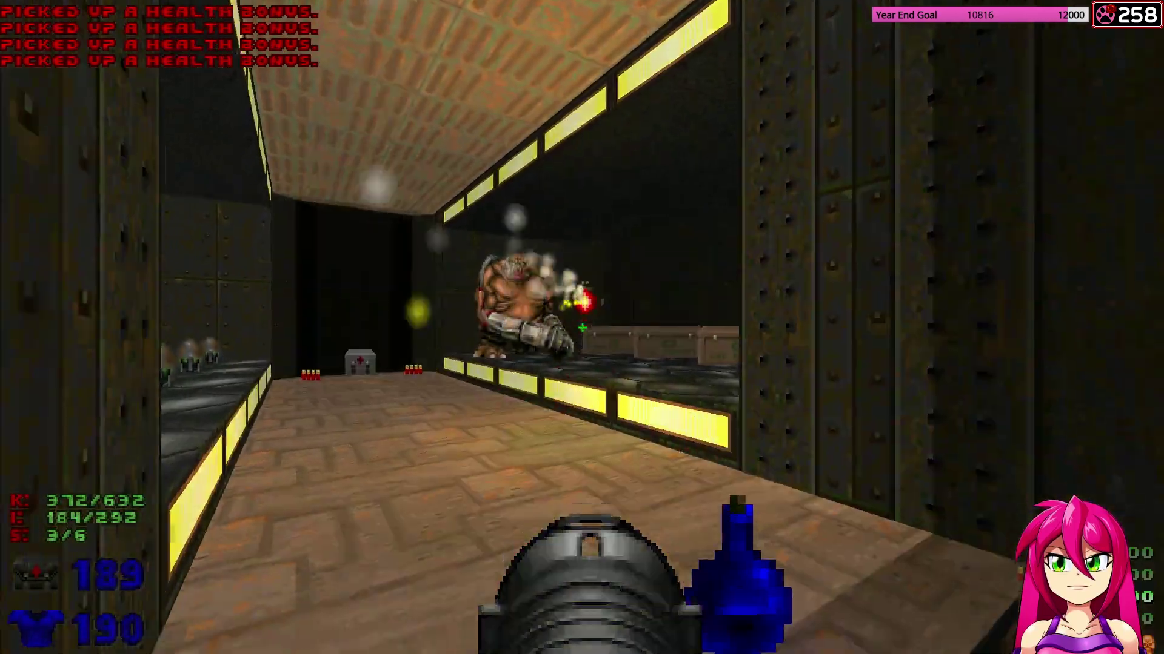
key(s)
click(582, 328)
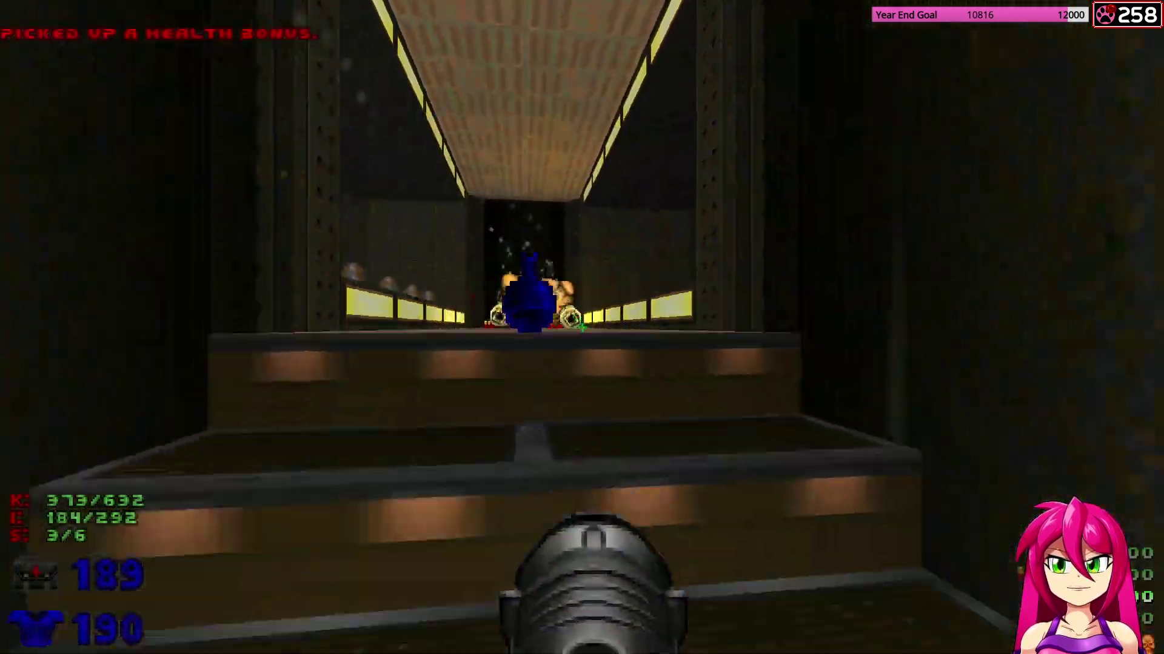
key(w)
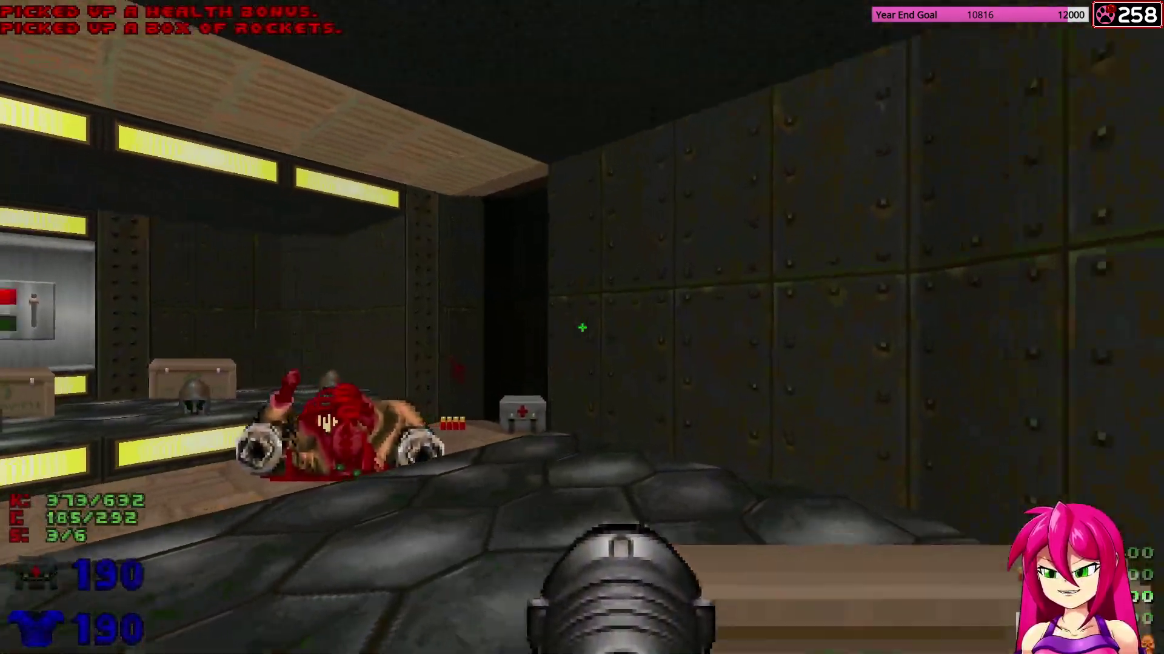
key(w)
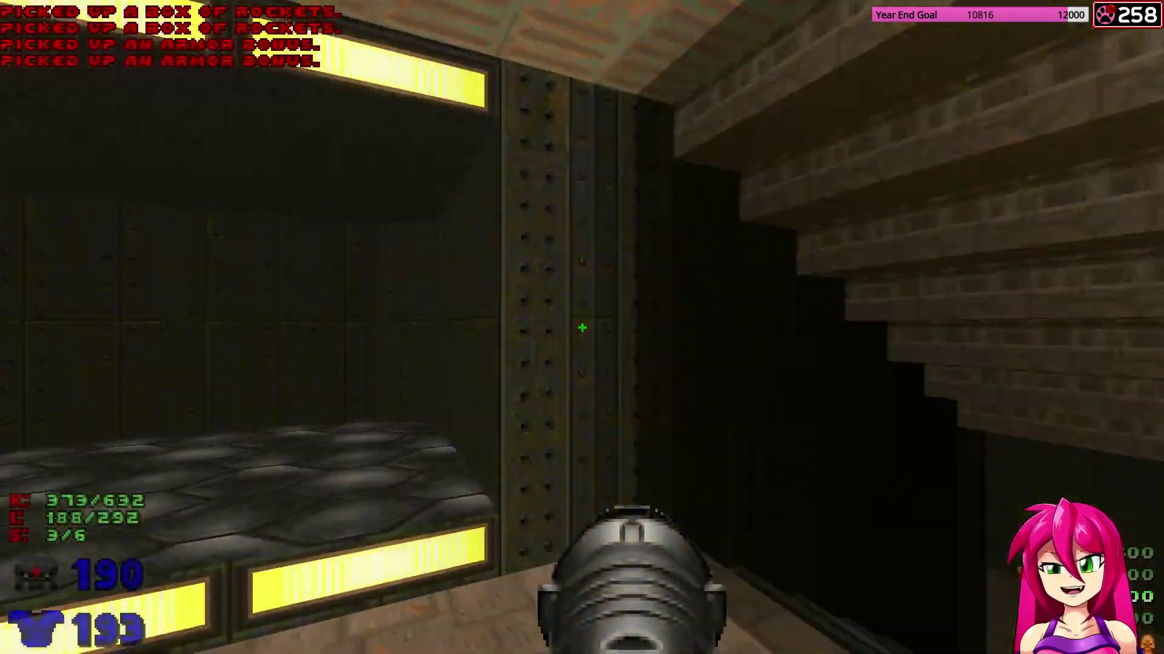
key(w)
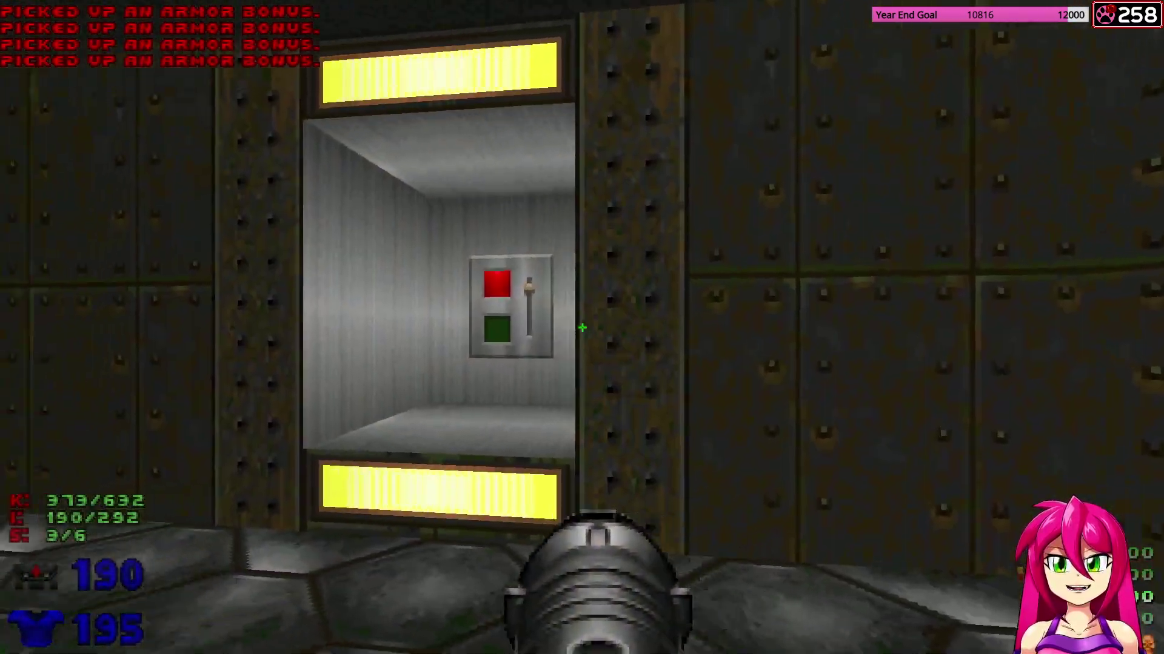
key(w)
key(e)
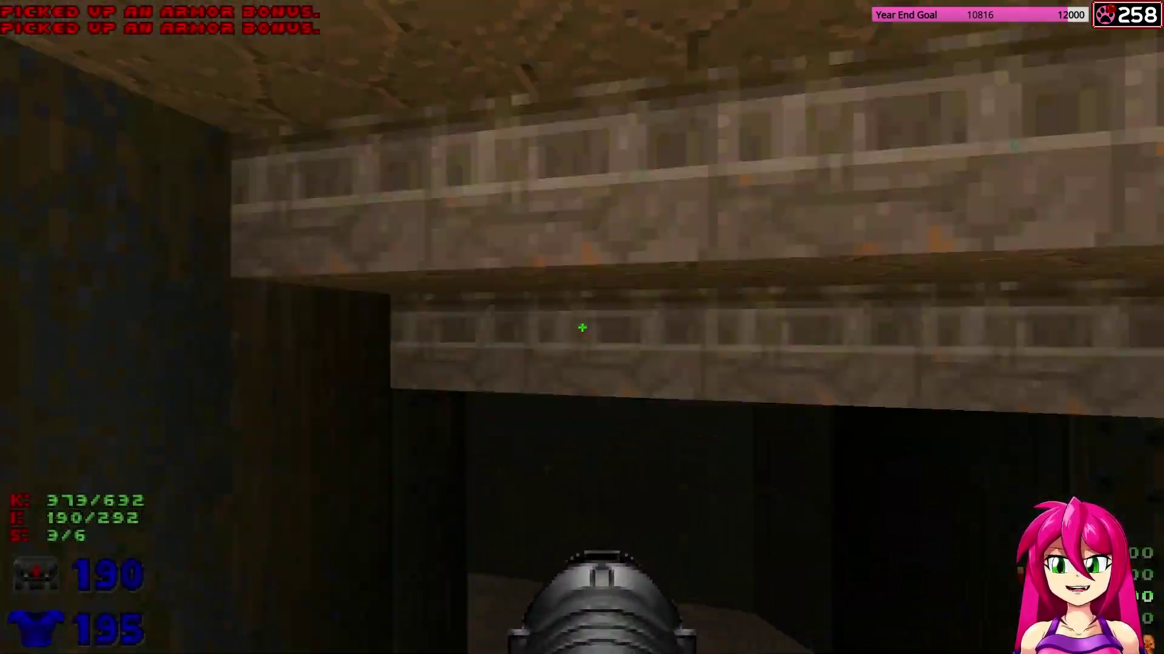
key(w)
click(583, 328)
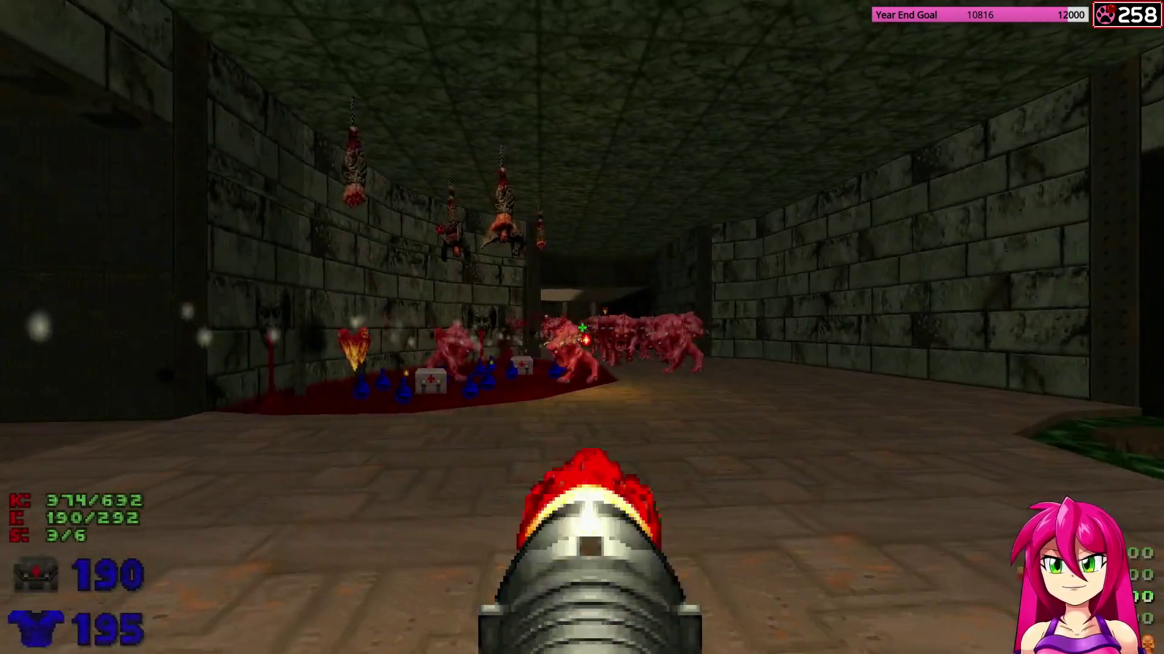
key(d)
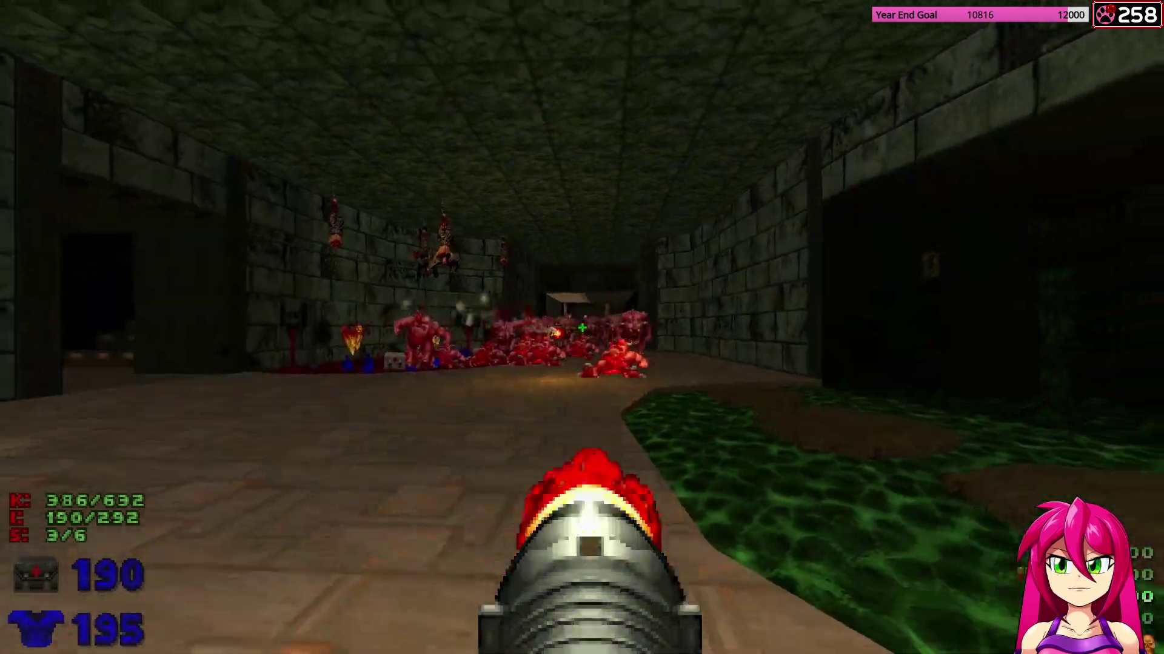
key(s)
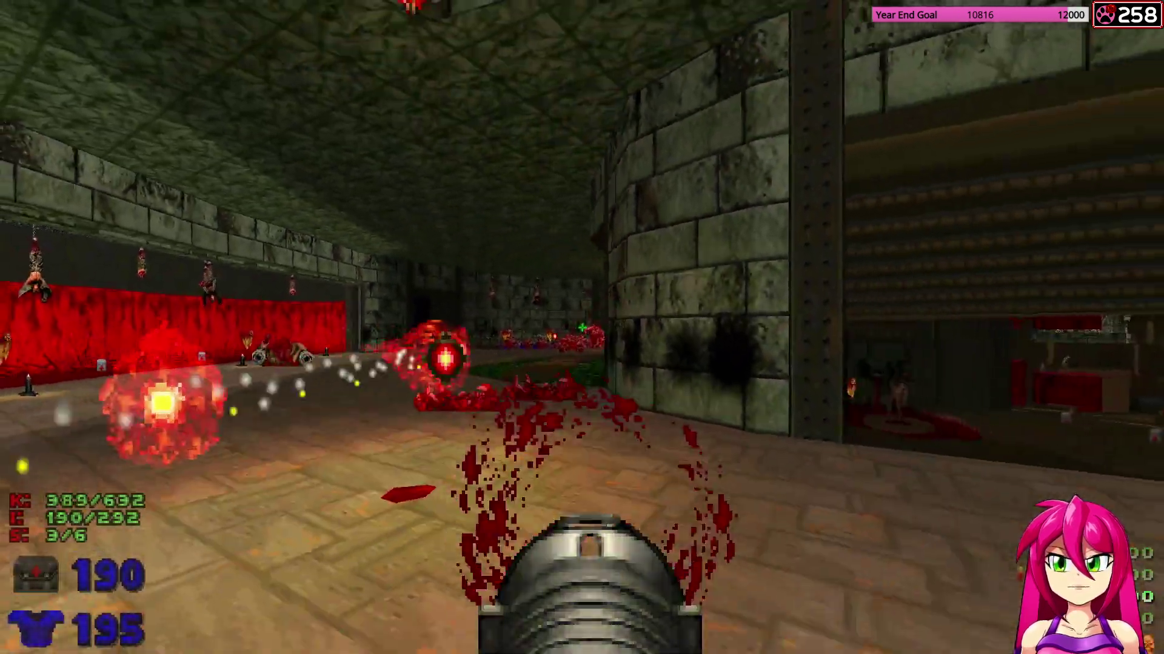
key(w)
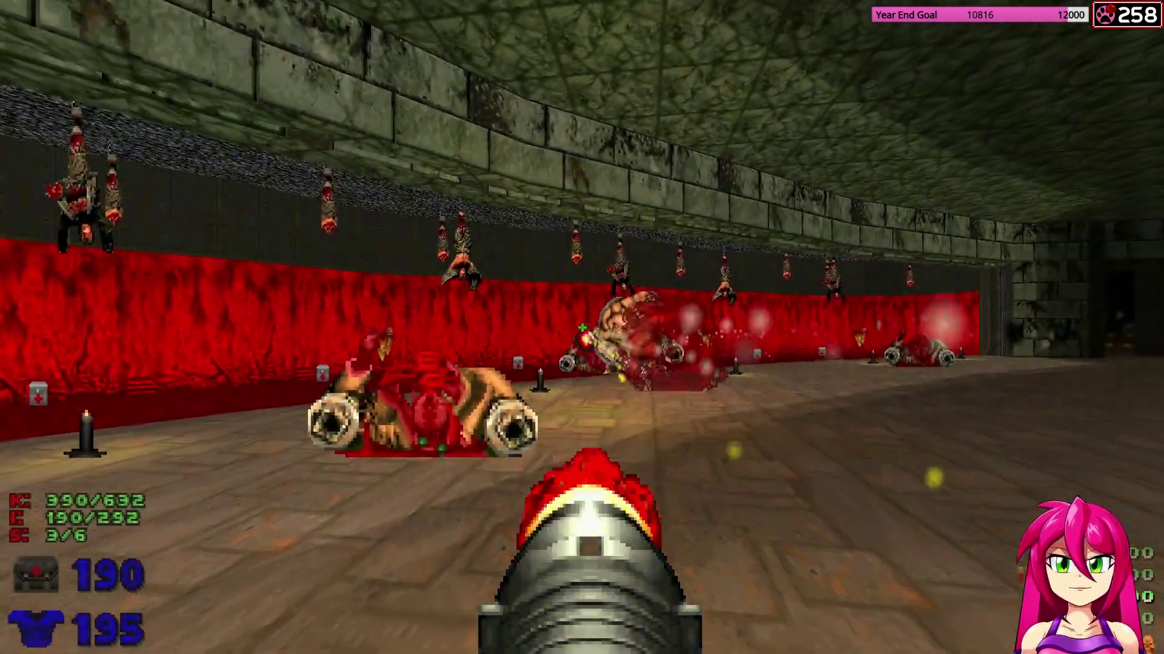
key(w)
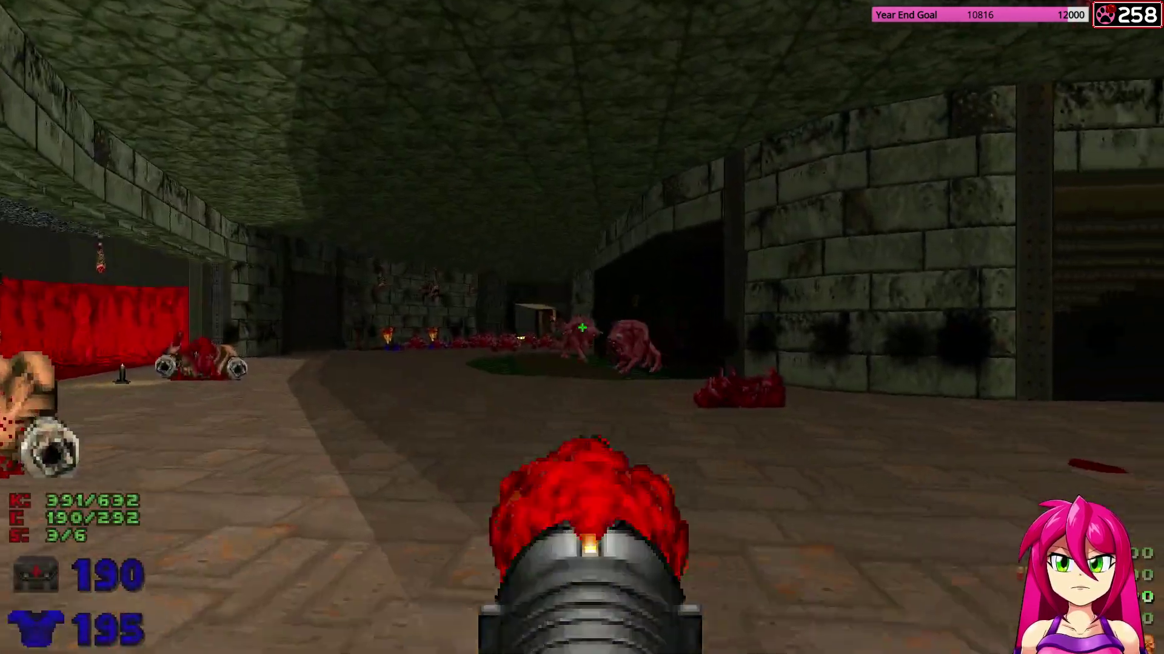
Kill the pink demons beside the green slime pool in the stone hall, using rockets and fists.
key(a)
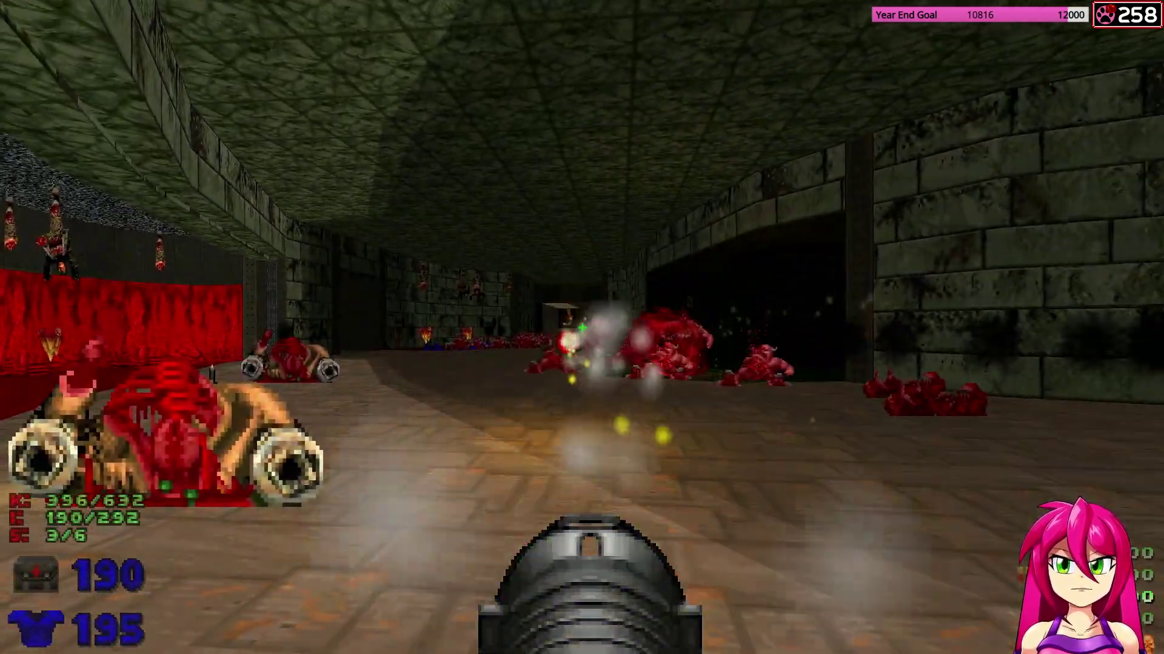
key(w)
click(582, 327)
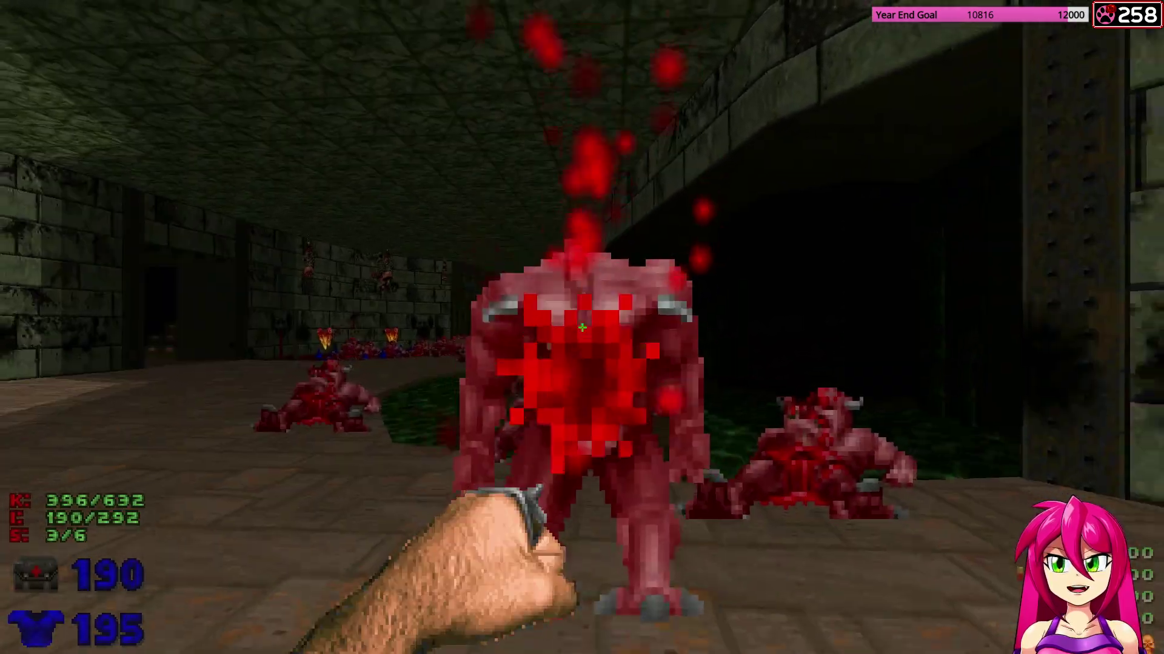
key(s)
click(582, 328)
key(a)
click(582, 327)
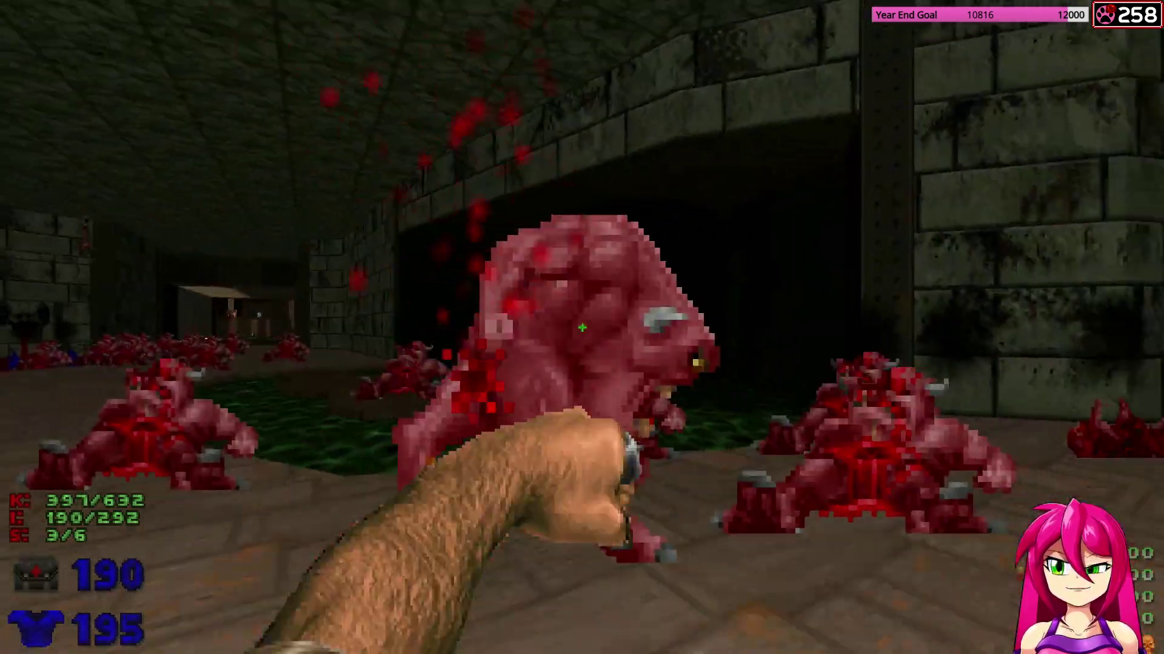
key(w)
click(582, 328)
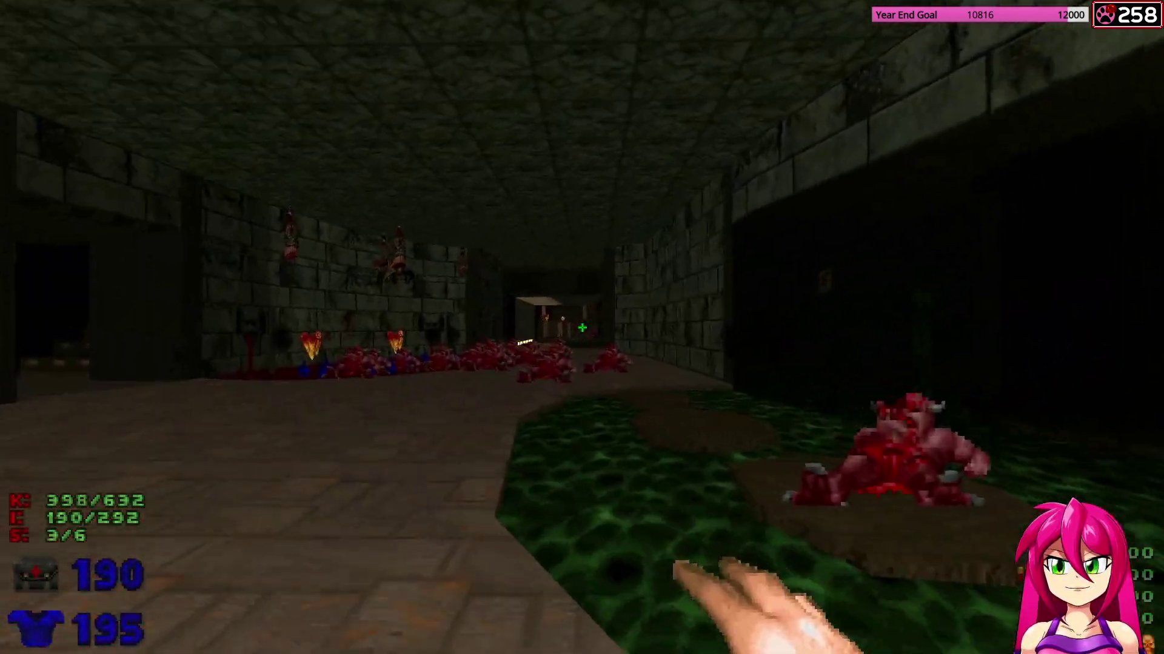
Collect the health bonuses from the blood pool along the stone wall and ready the rocket launcher.
key(w)
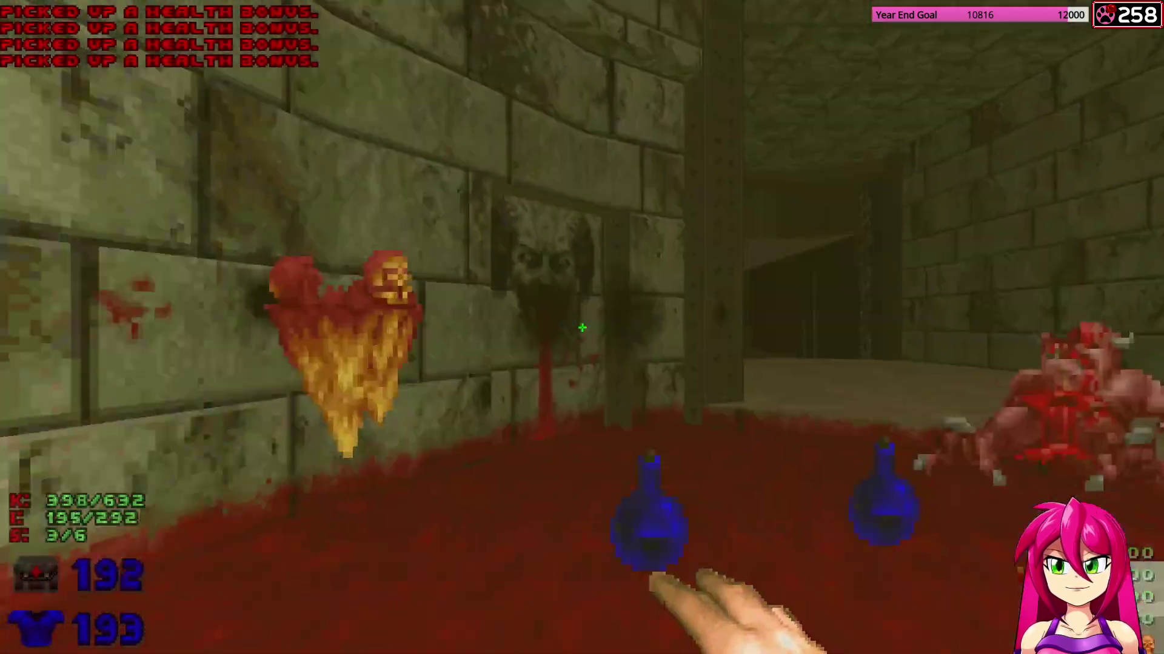
key(w)
key(5)
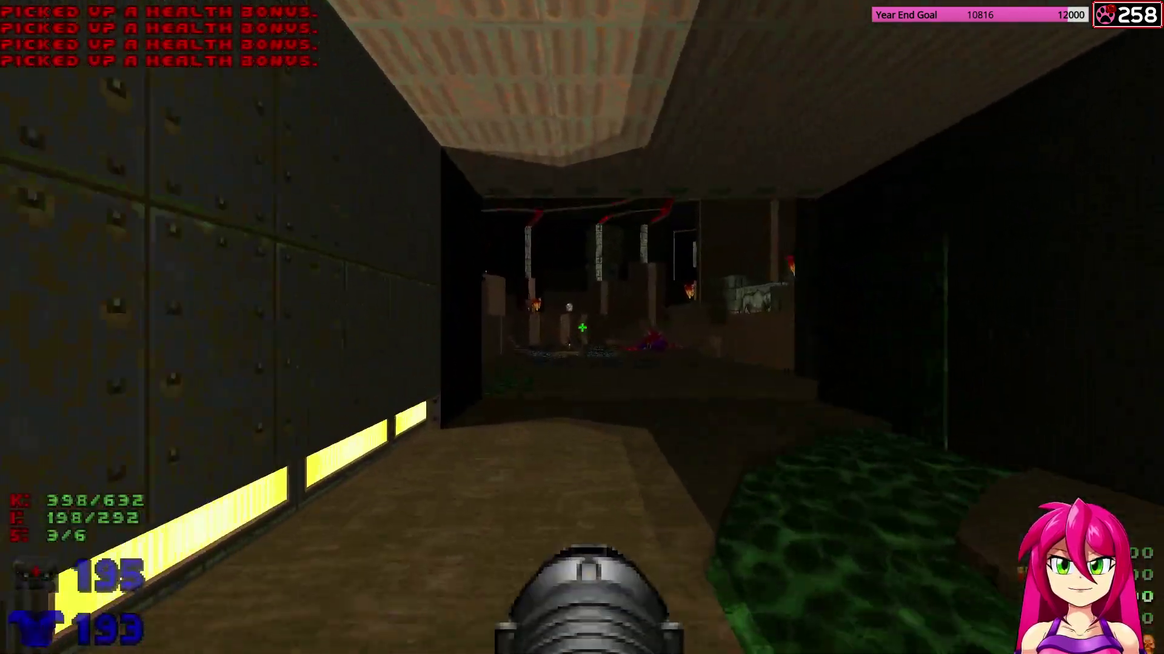
Enter the cavern and kill the monsters near the horned skull wall with rockets.
key(w)
key(w)
click(582, 327)
click(582, 327)
click(582, 328)
key(w)
key(a)
click(582, 327)
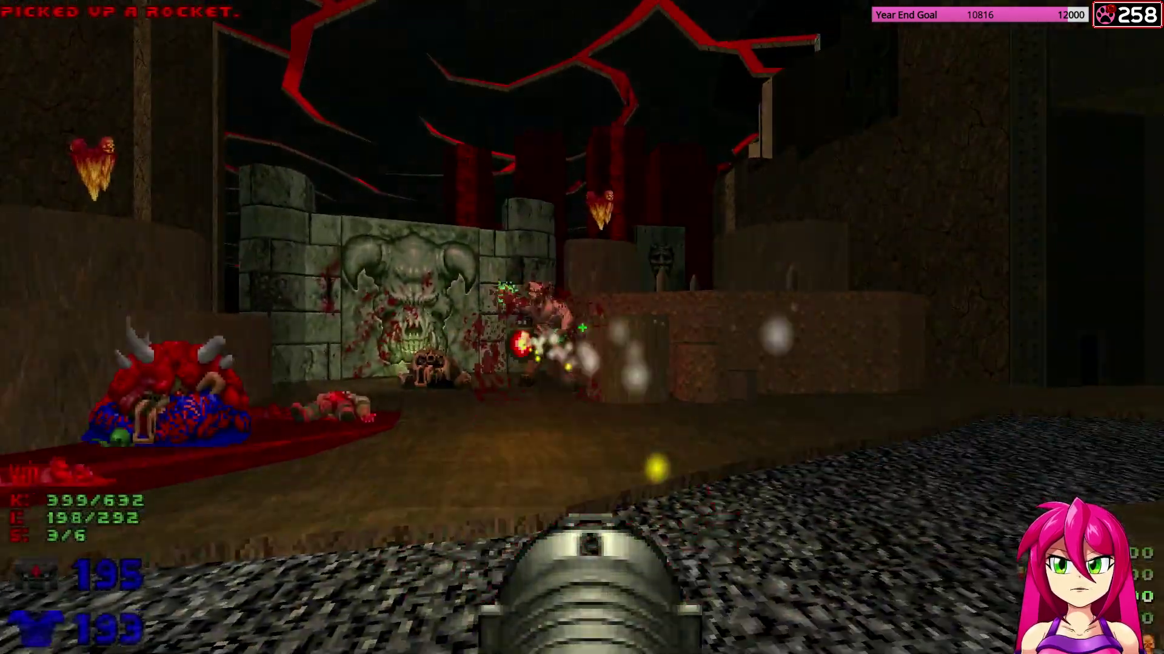
key(w)
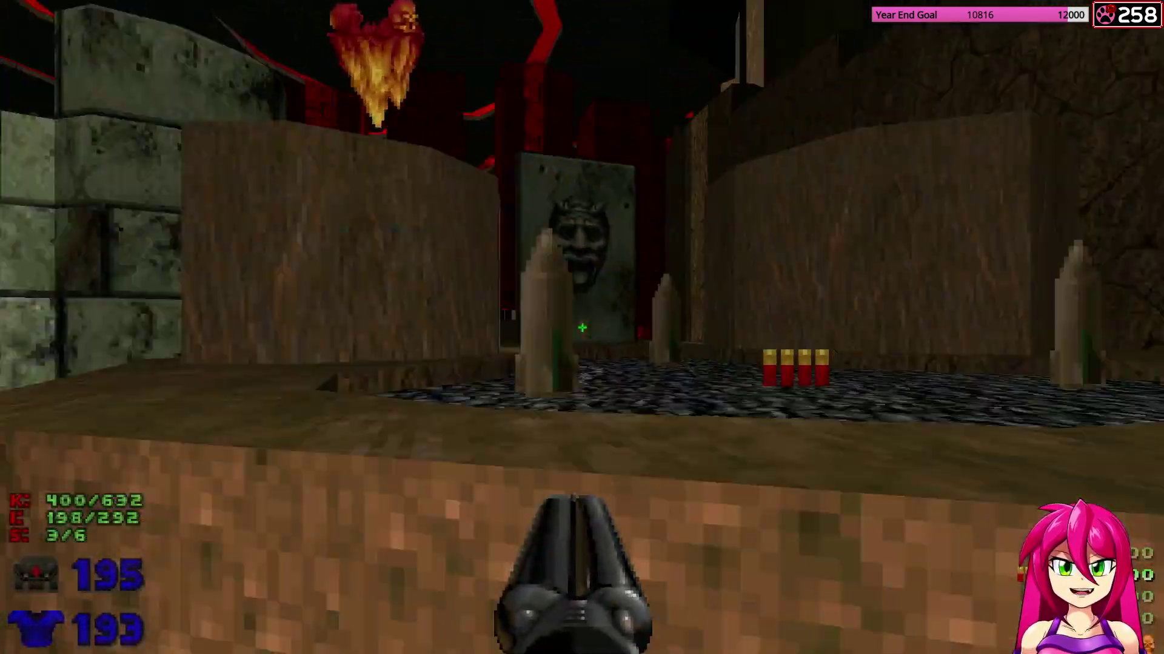
Collect the rockets and shotgun shells from the gravel-covered ledges.
key(w)
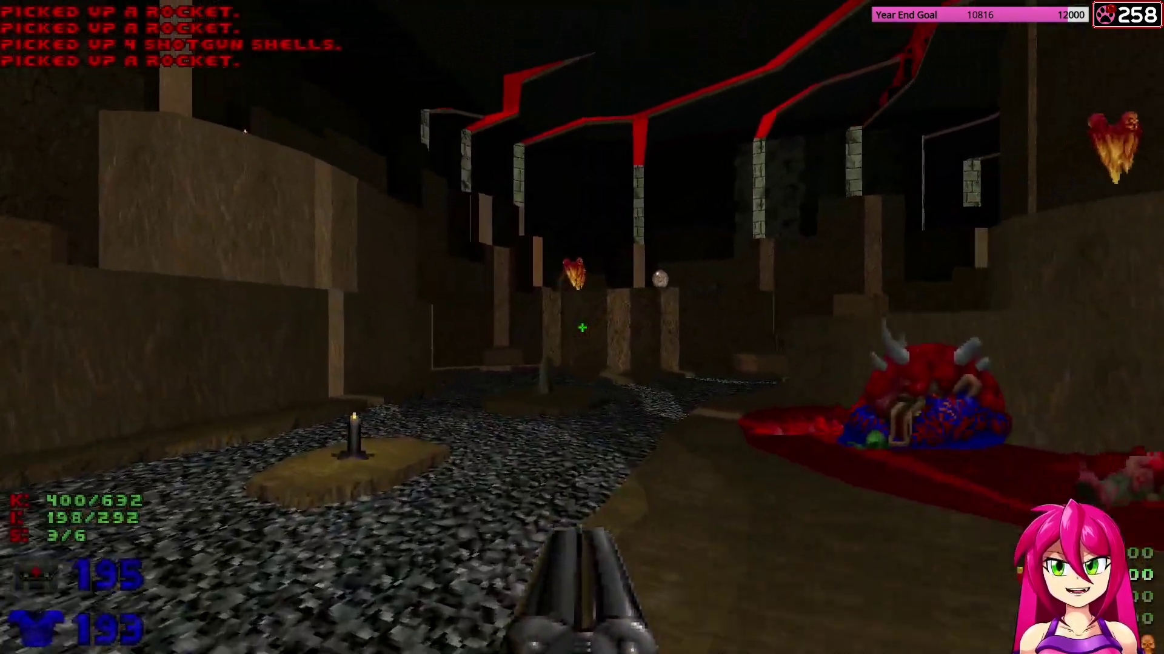
key(w)
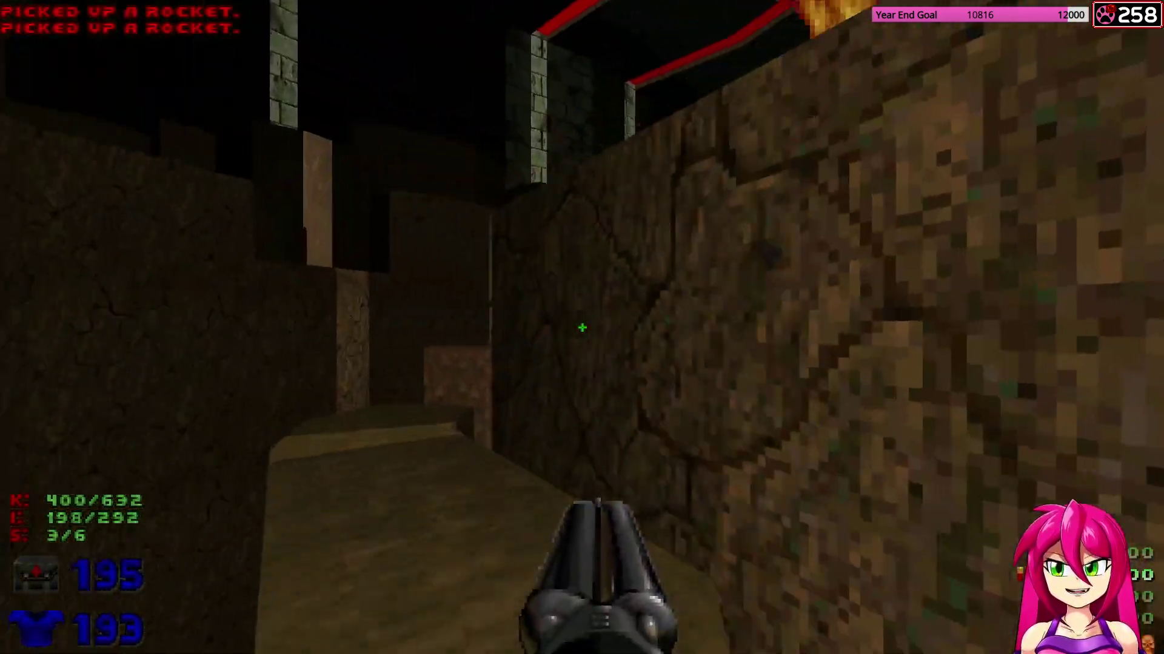
key(w)
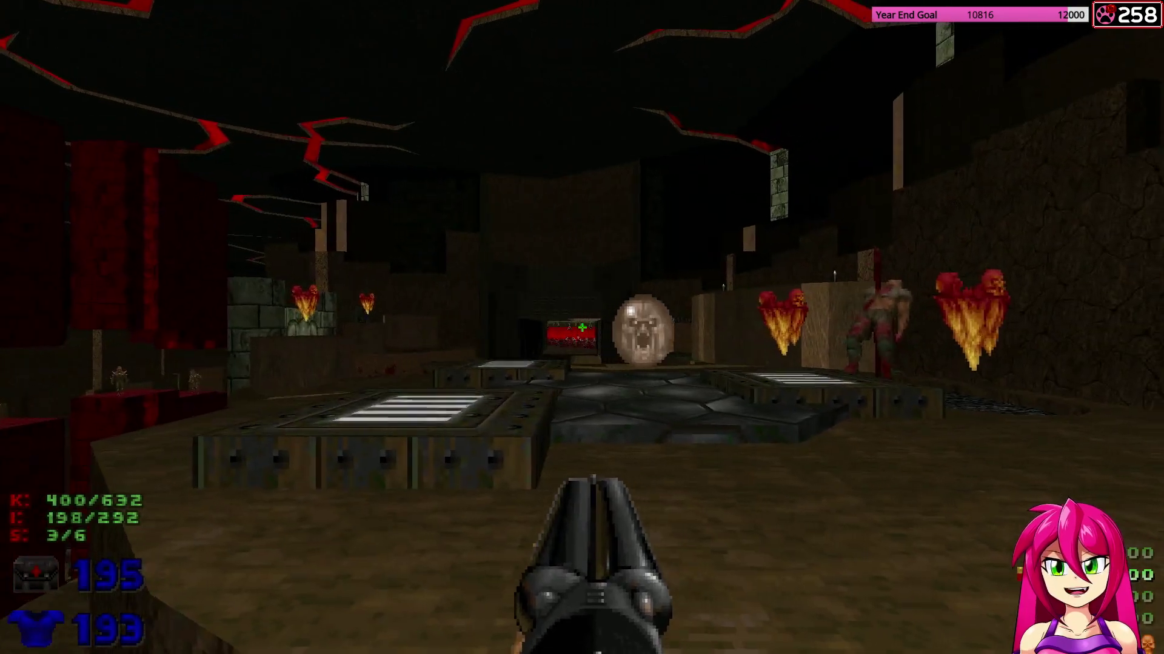
Go back past the skull sphere and through the stone hall to the outdoor area with the medikits, readying the chaingun.
key(w)
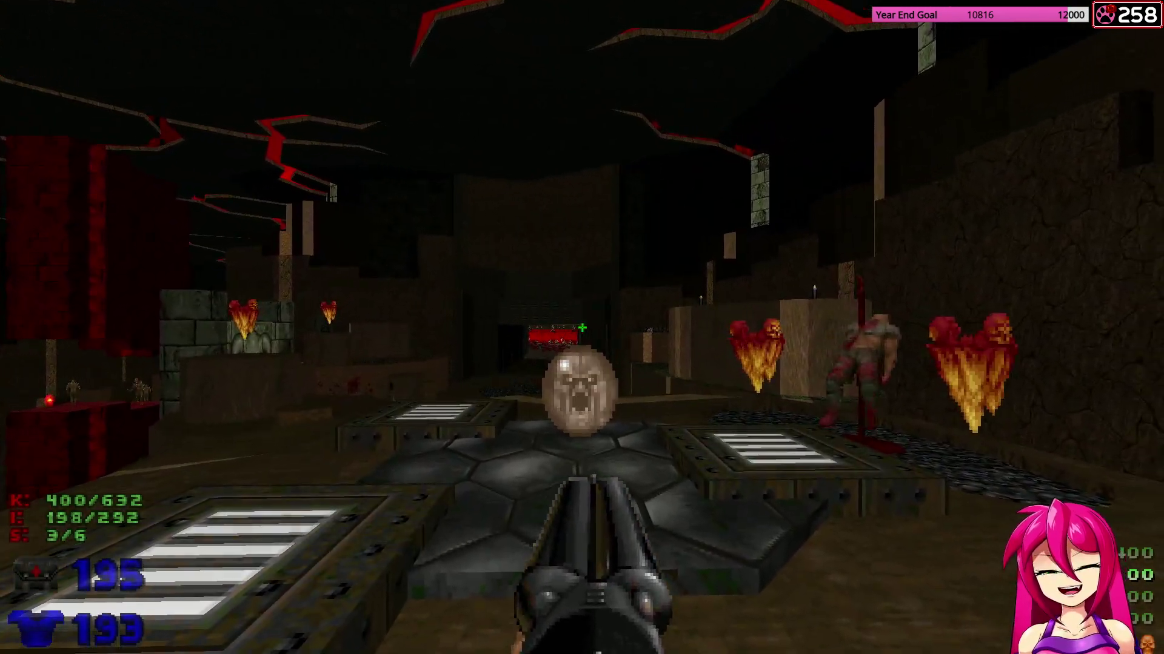
key(w)
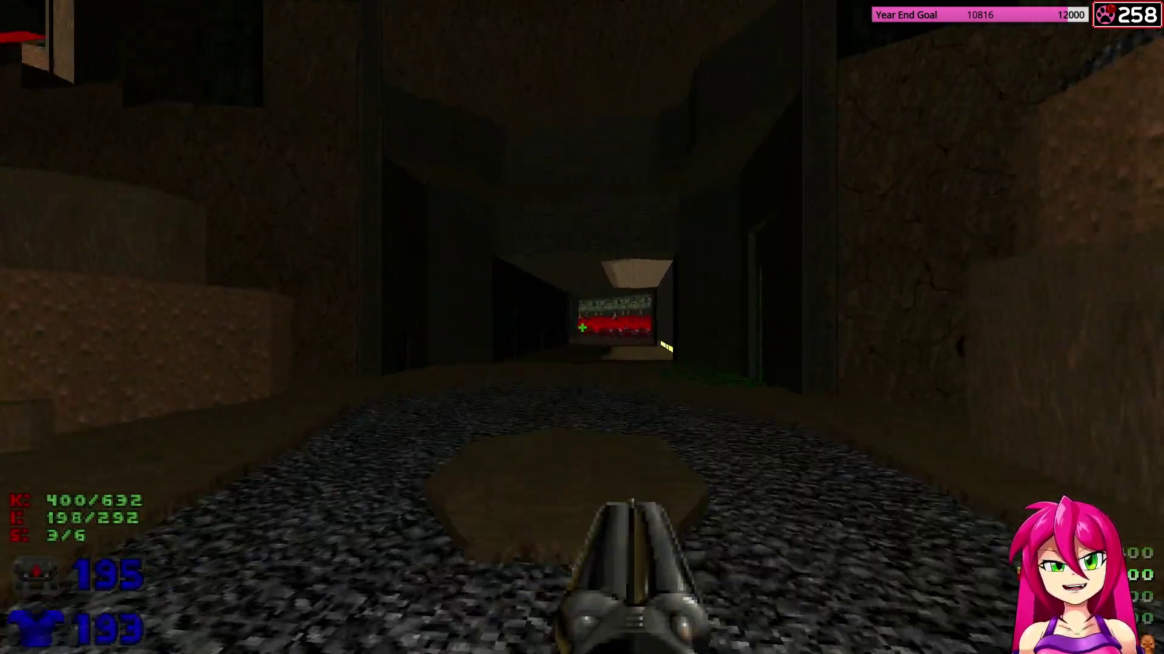
key(w)
key(4)
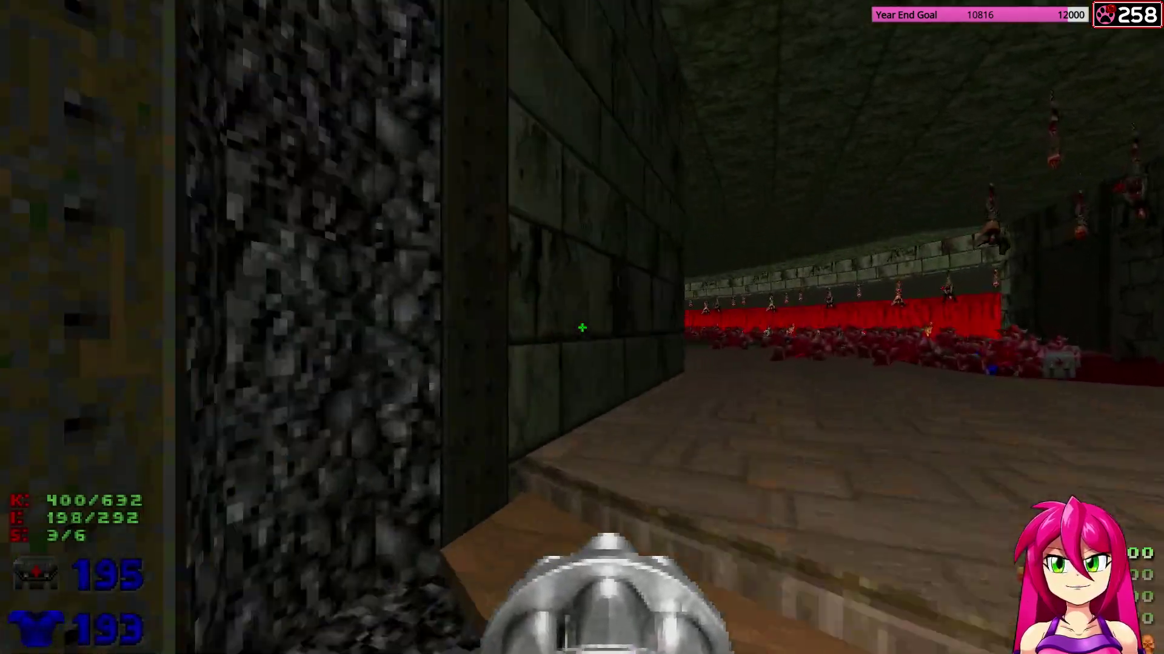
key(w)
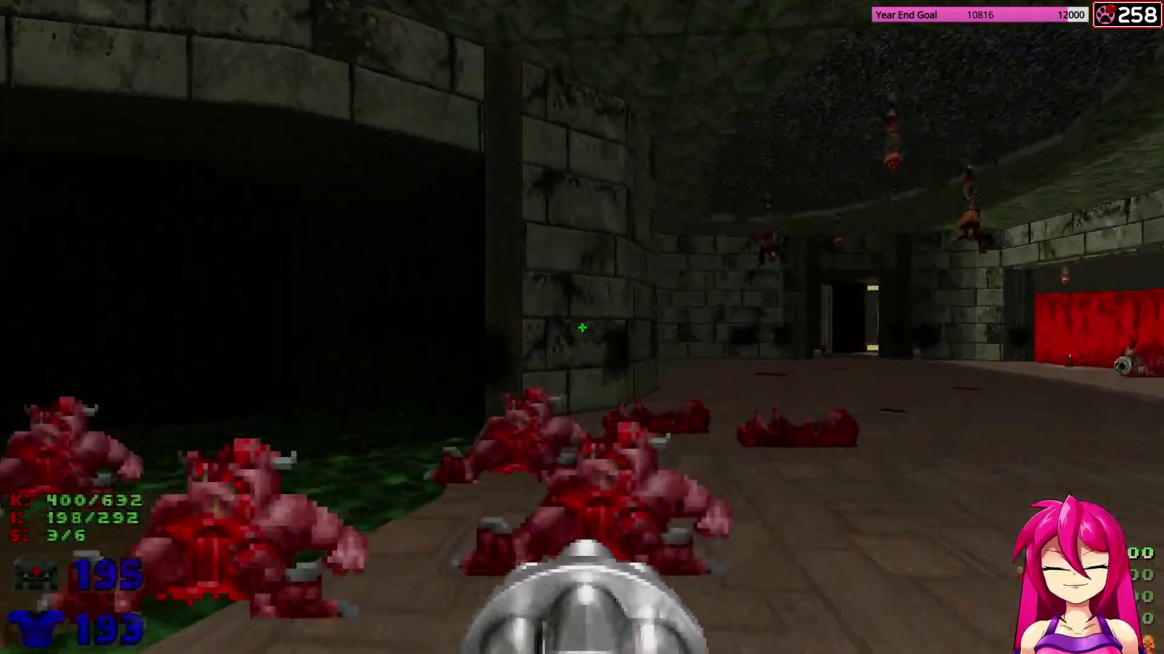
key(w)
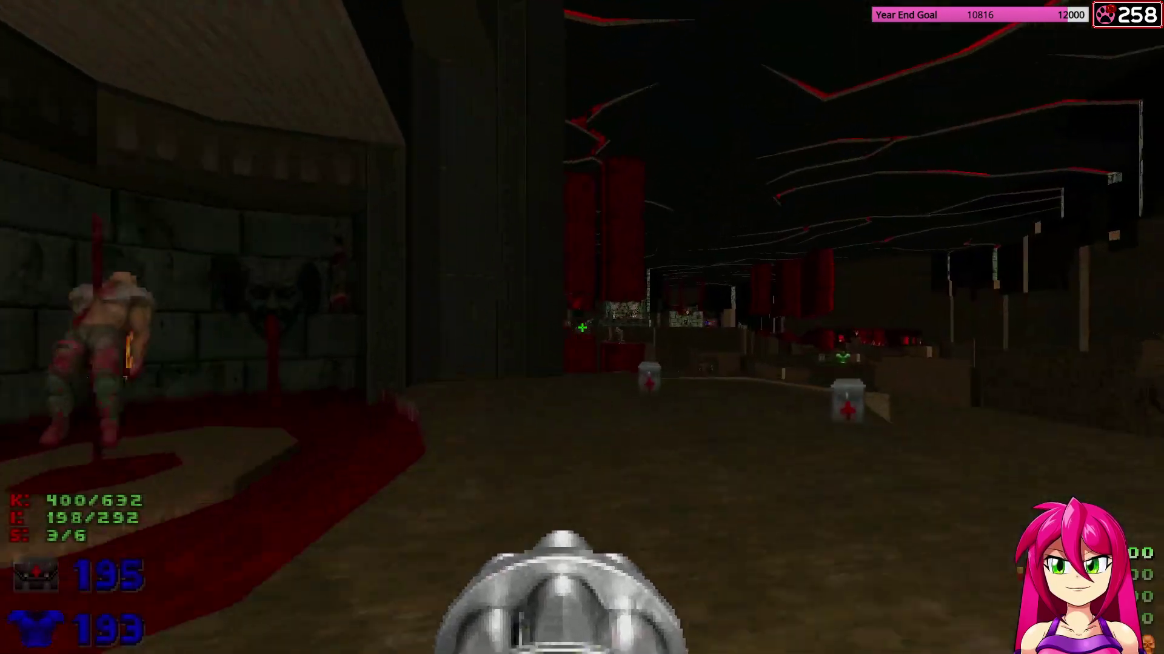
Advance to the cliff edge and shoot the imps standing on the red brick pillars with the chaingun.
key(w)
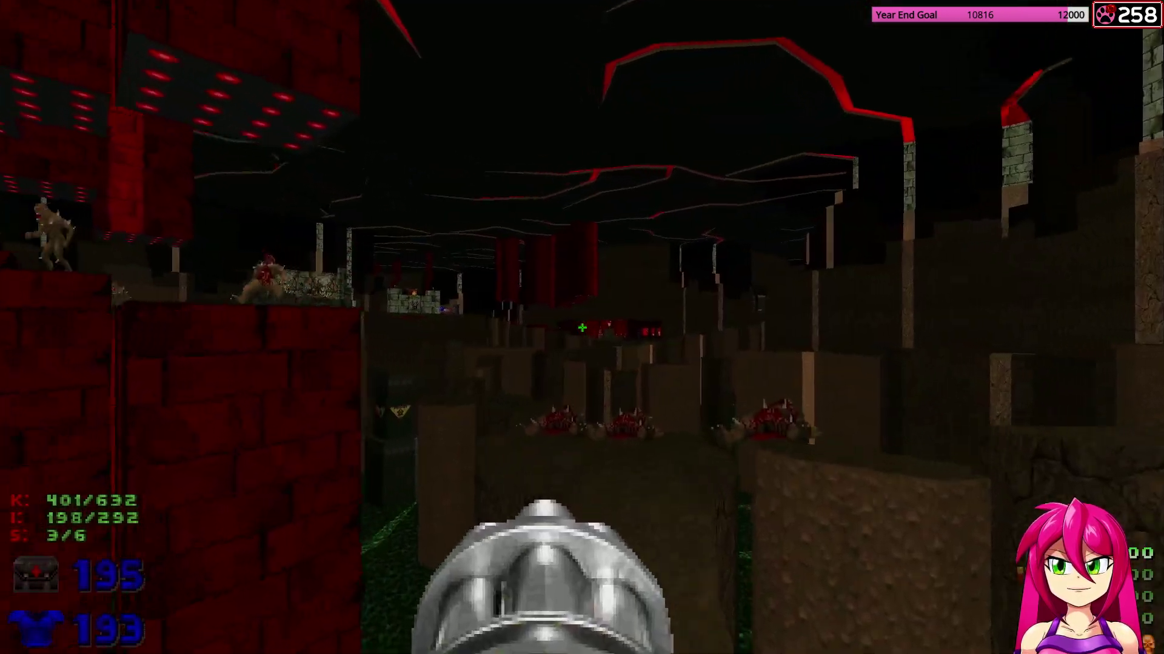
key(w)
key(w)
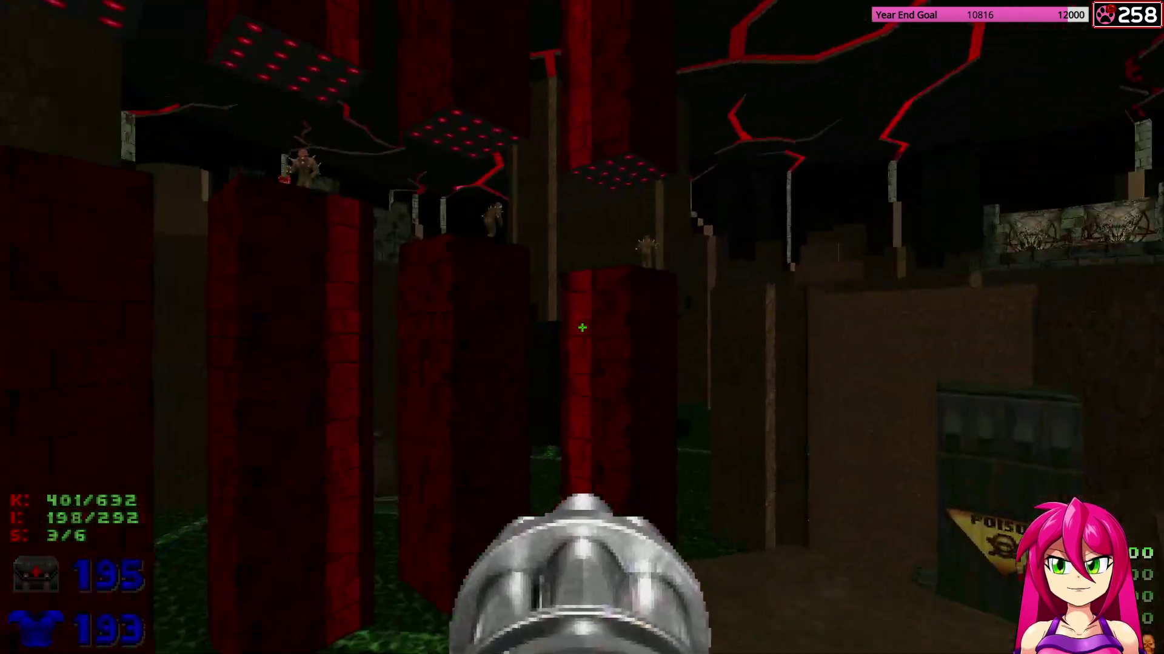
key(w)
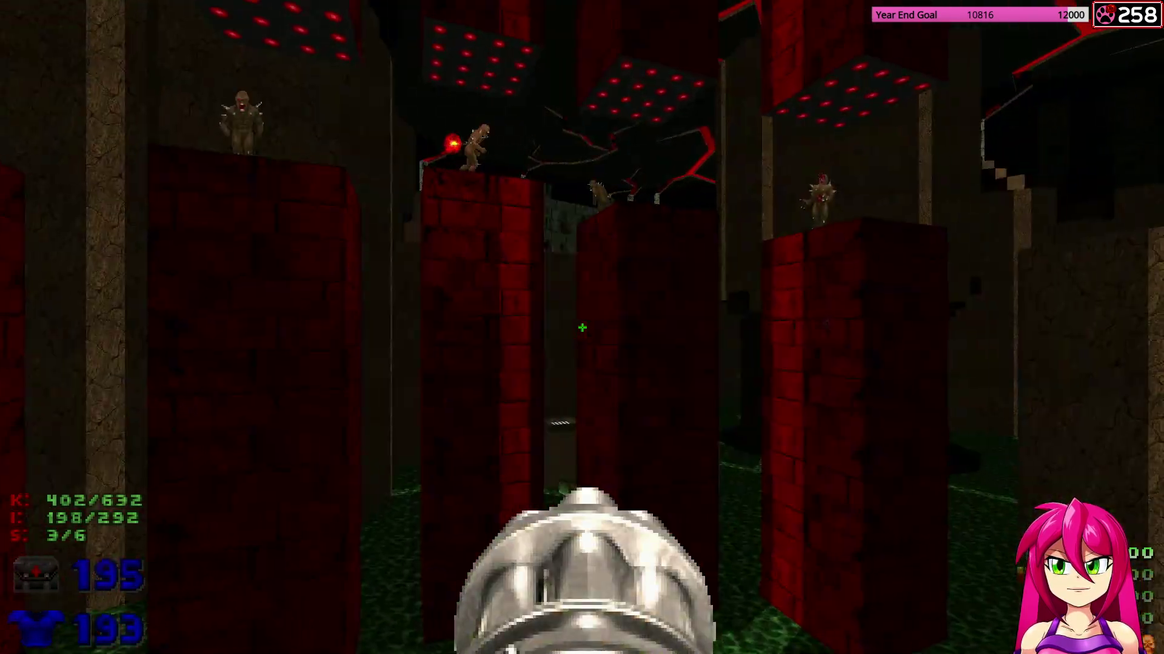
key(d)
key(a)
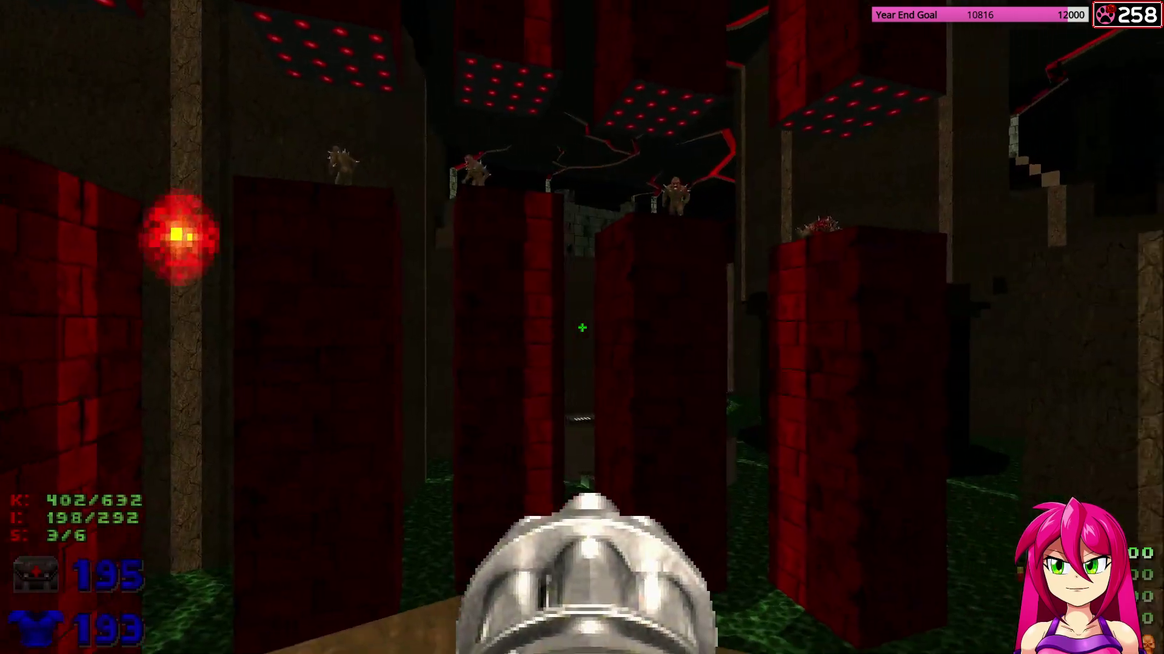
key(d)
click(582, 328)
Cross the narrow rock ridge above the green slime to the plateau with the pentagram-marked stone terrace.
key(w)
key(w)
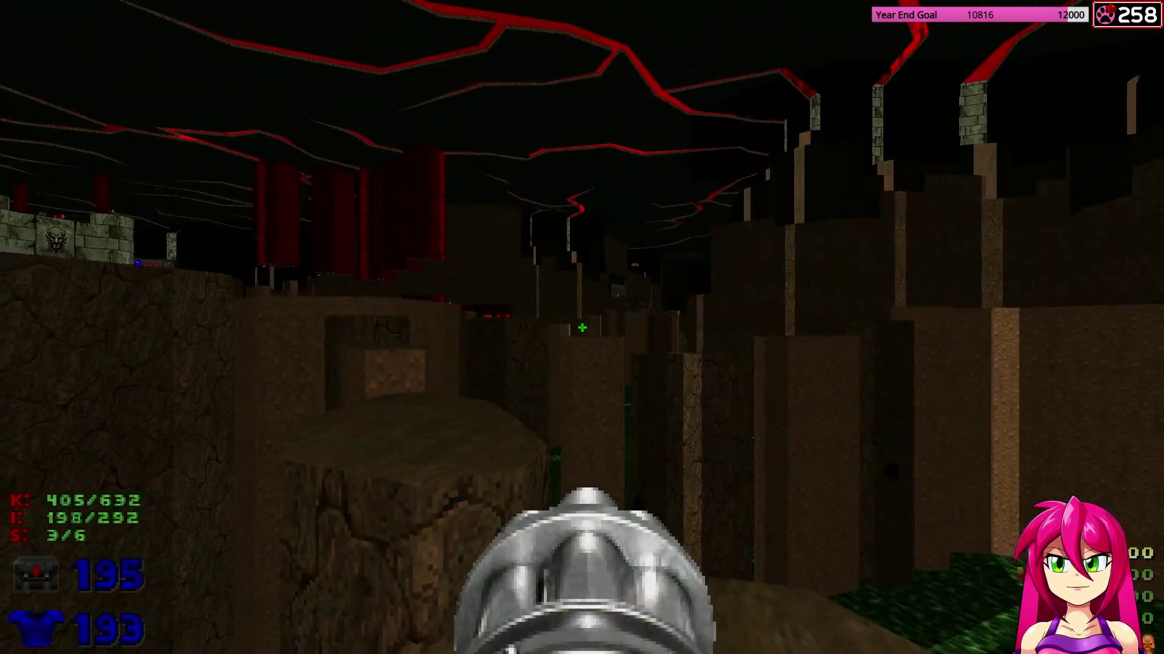
key(w)
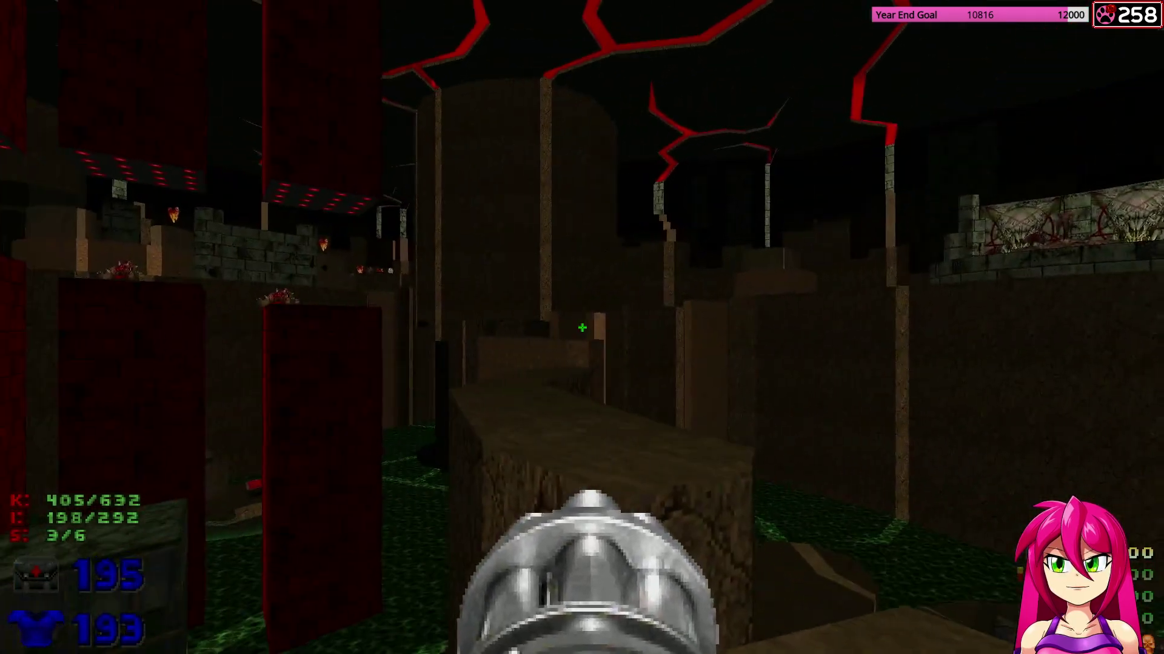
key(w)
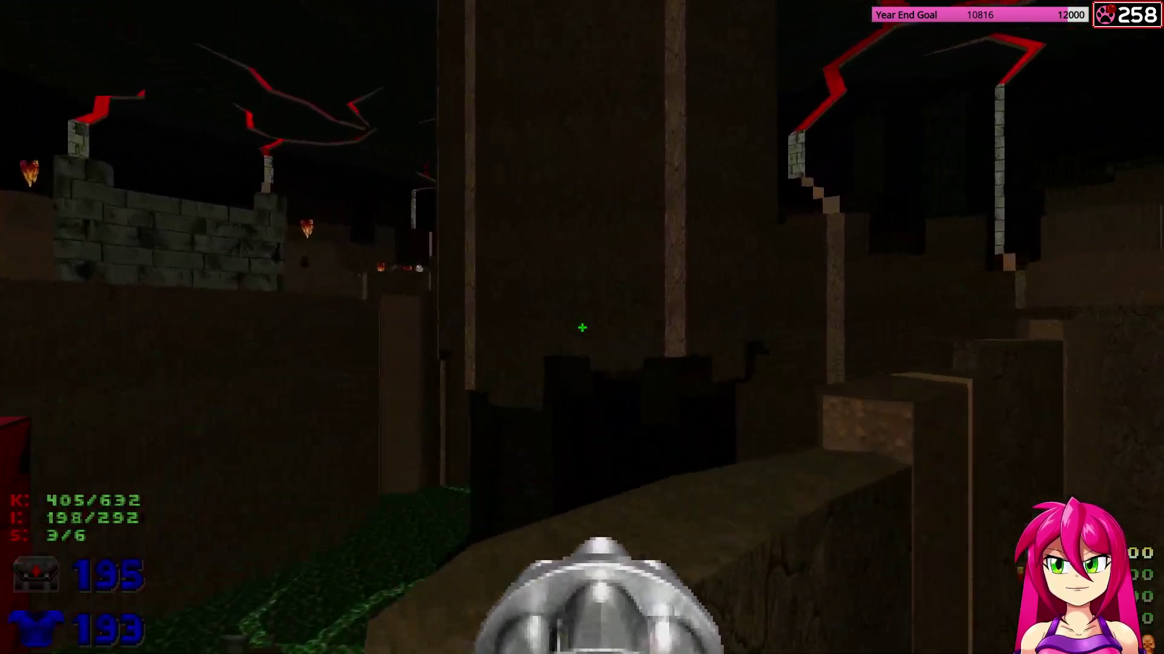
key(w)
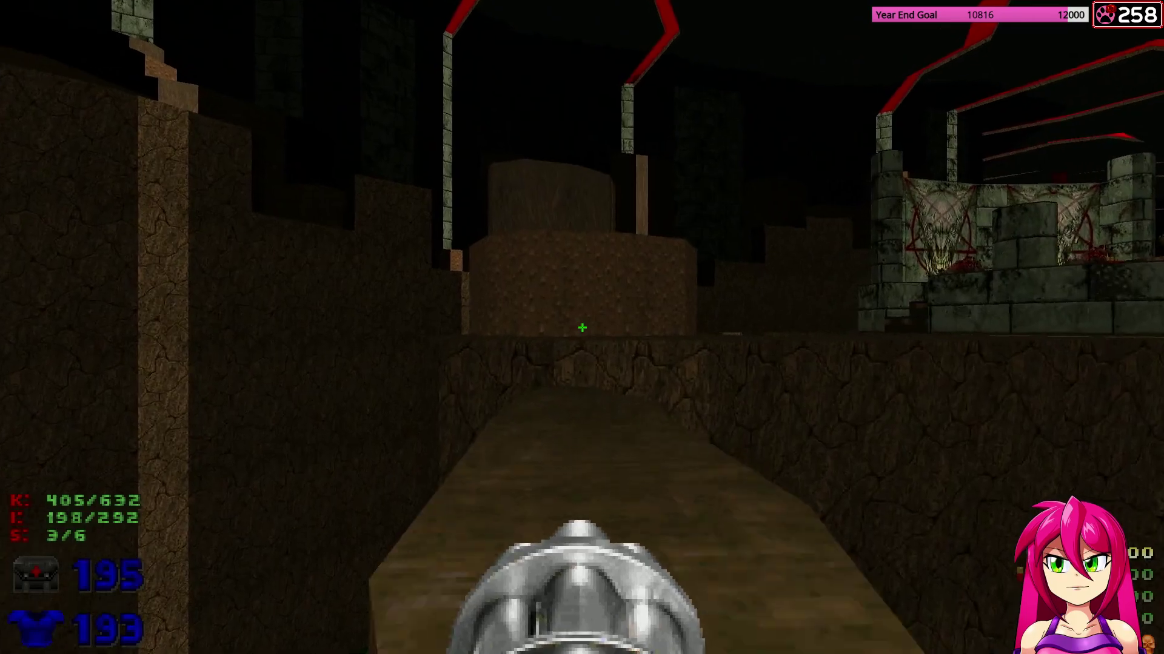
key(w)
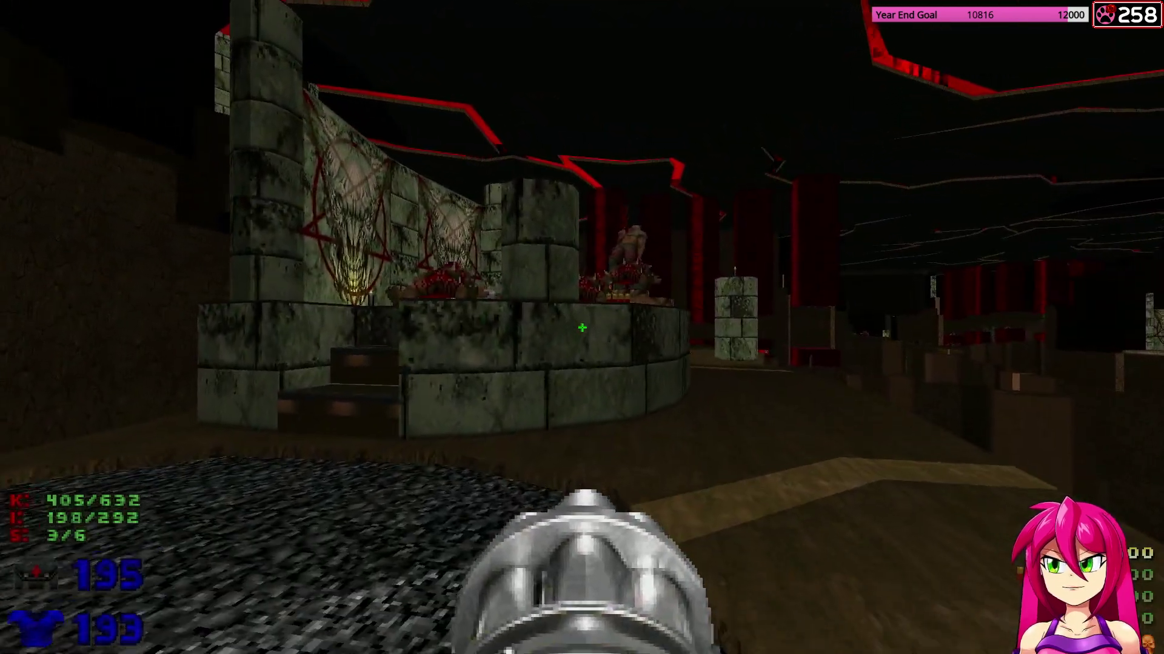
Climb the steps onto the pentagram terrace and cross it to the gravel path beyond.
key(w)
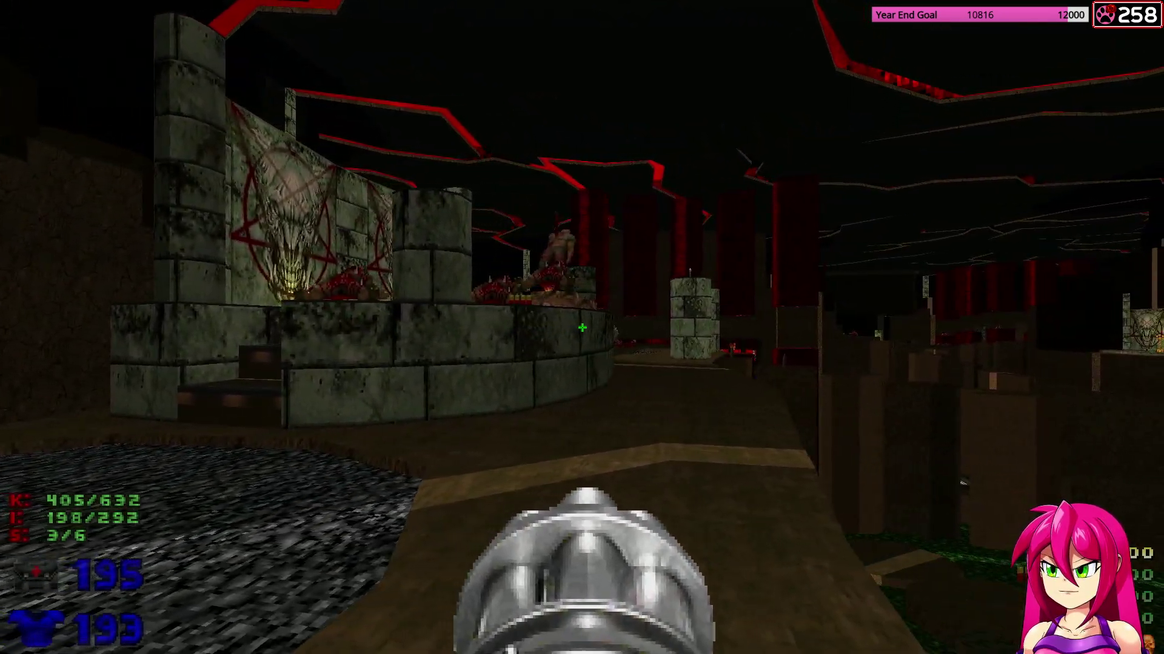
key(w)
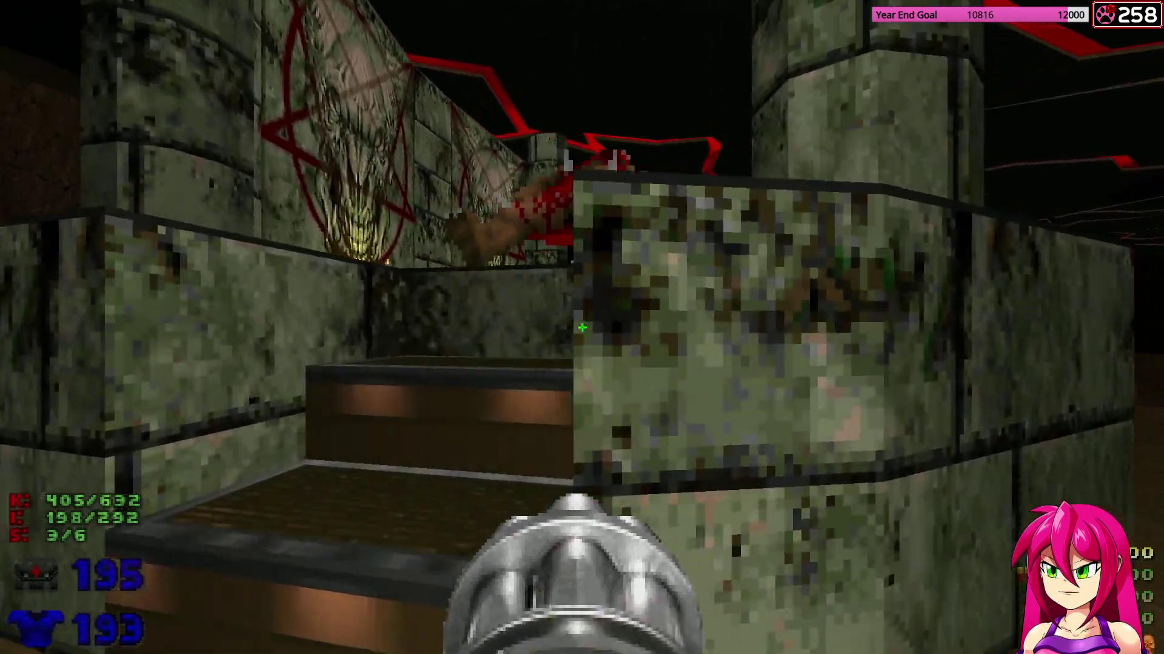
key(w)
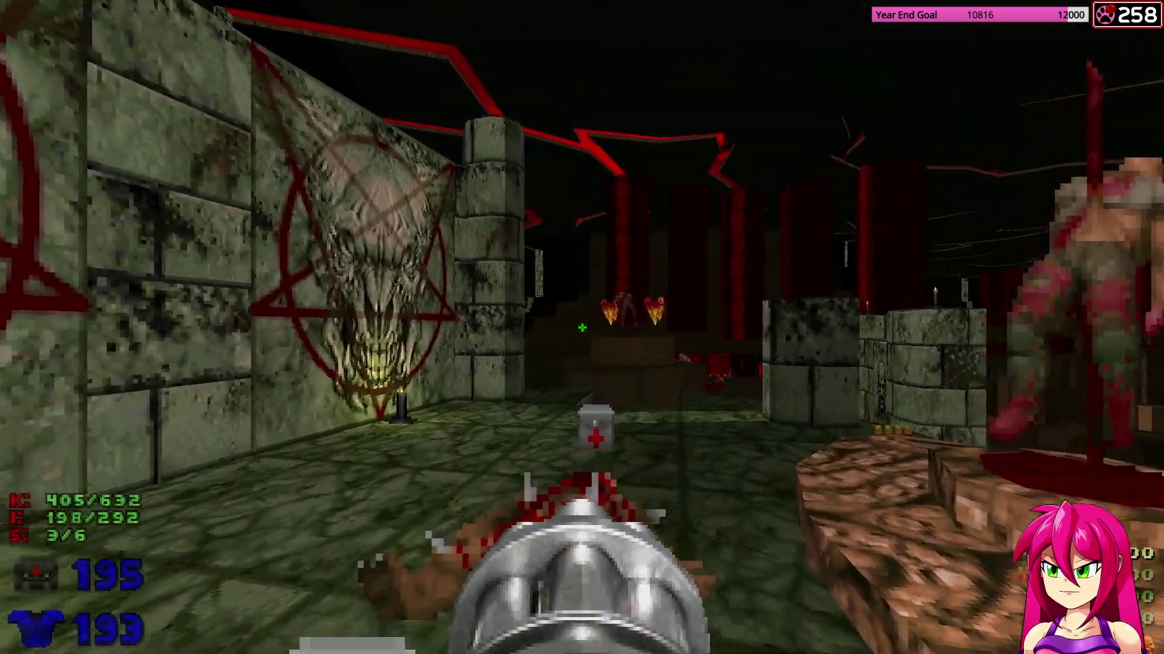
key(w)
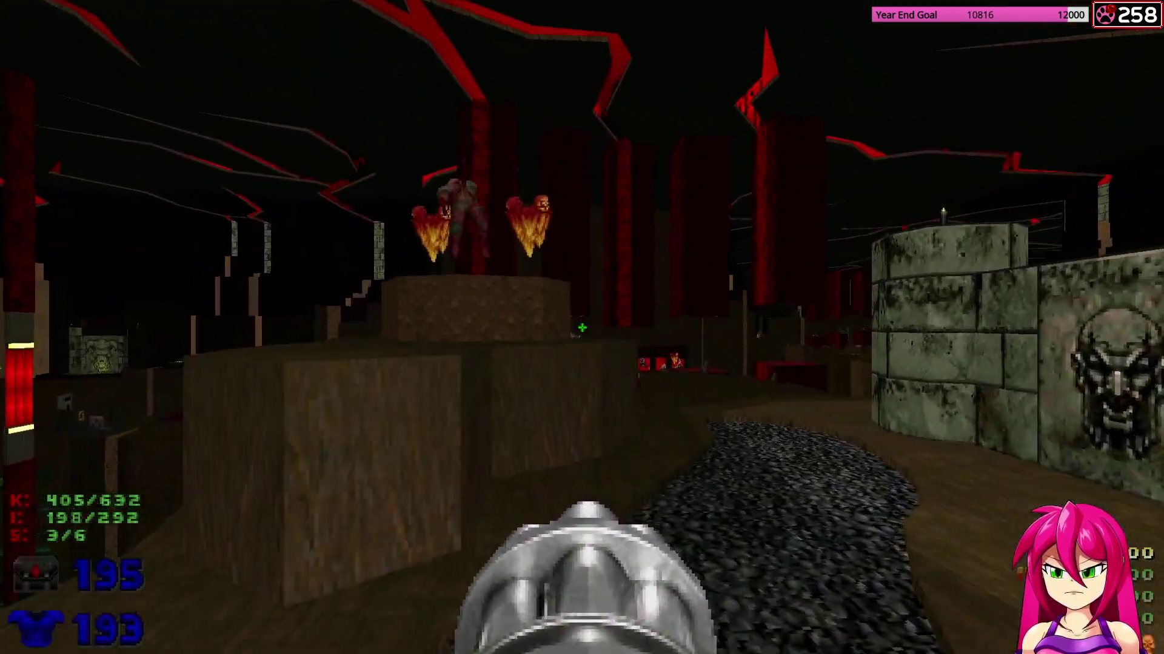
Follow the gravel path past the stone wall to the imps standing around the blue sphere.
key(w)
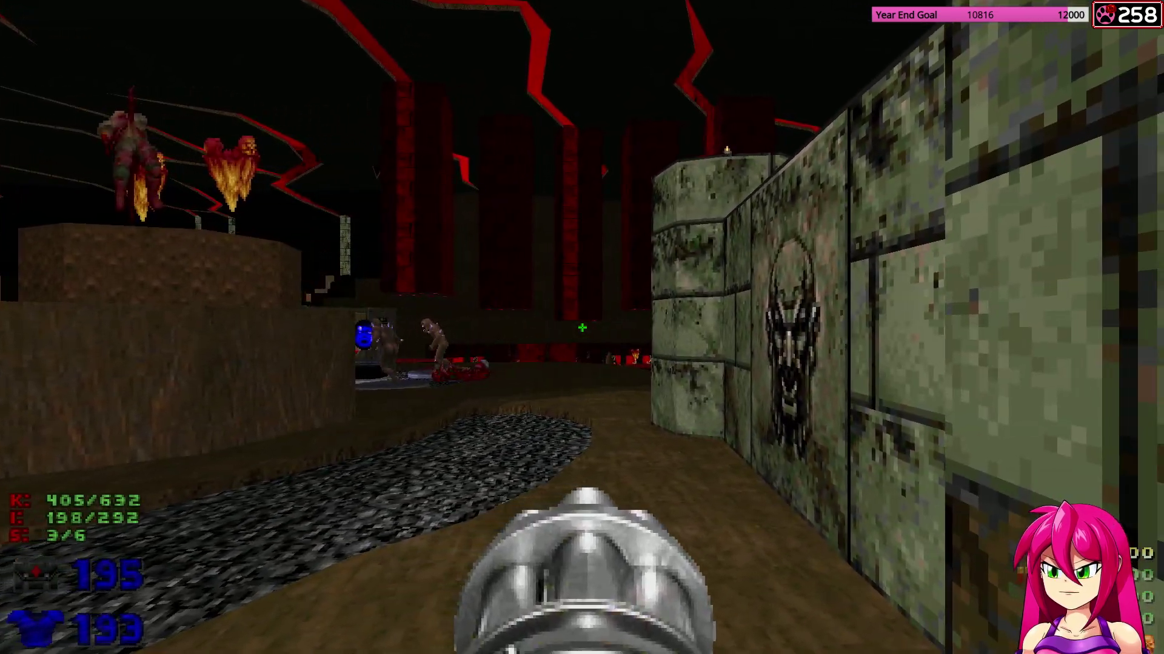
key(w)
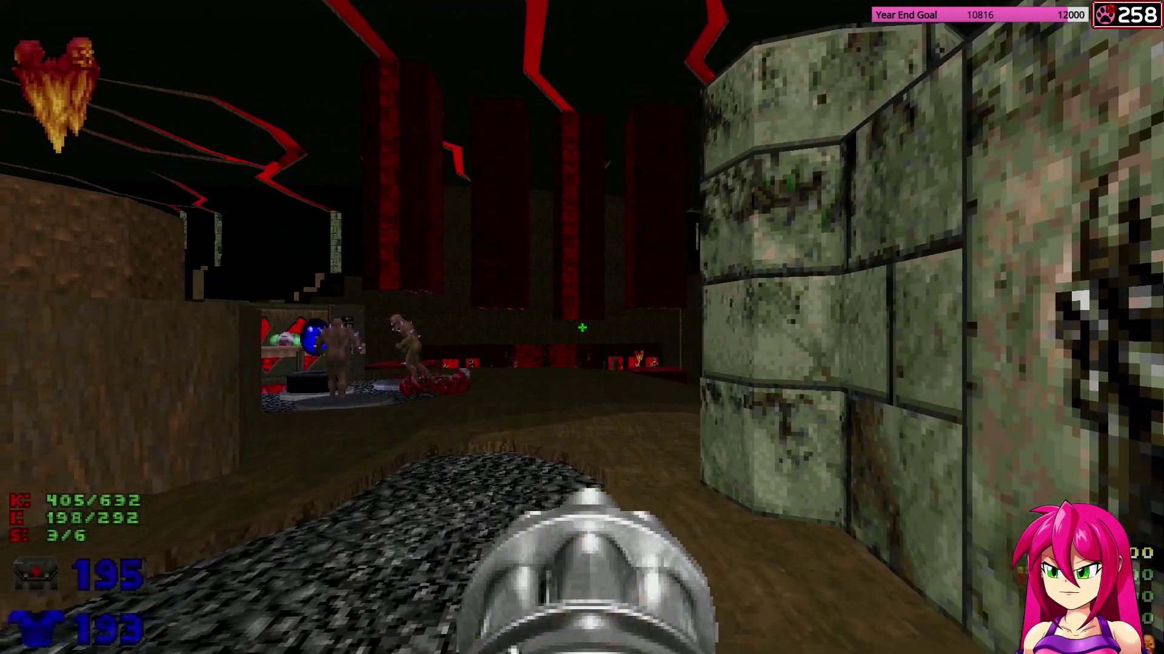
key(w)
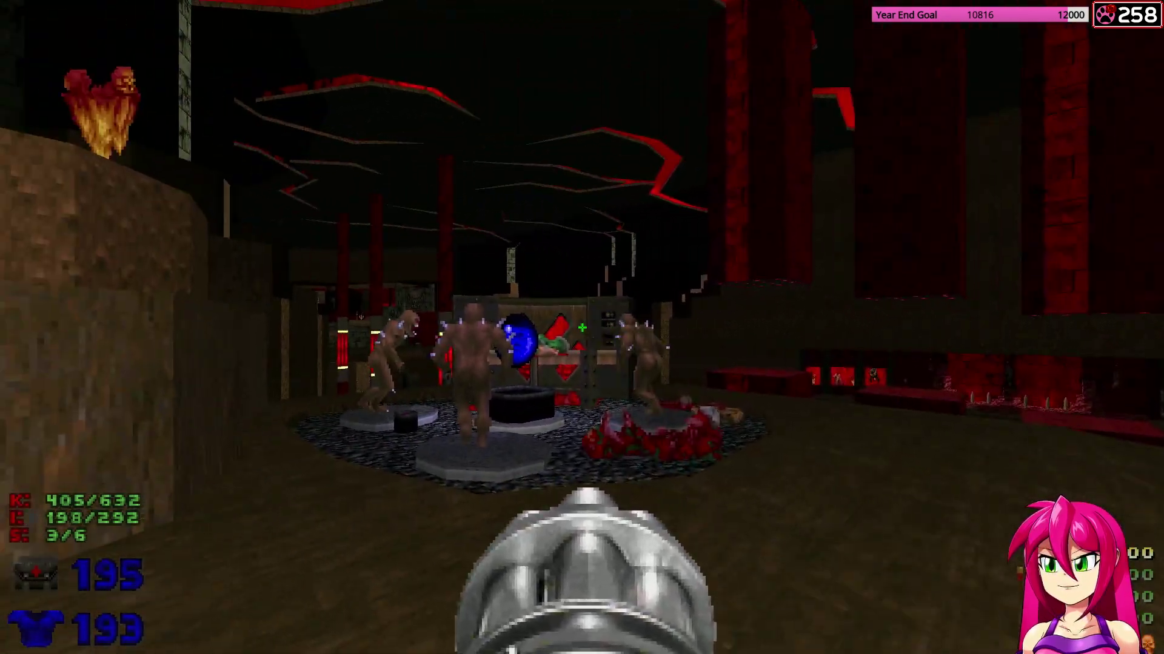
Kill the imps around the blue sphere with the super shotgun while evading their attacks.
key(w)
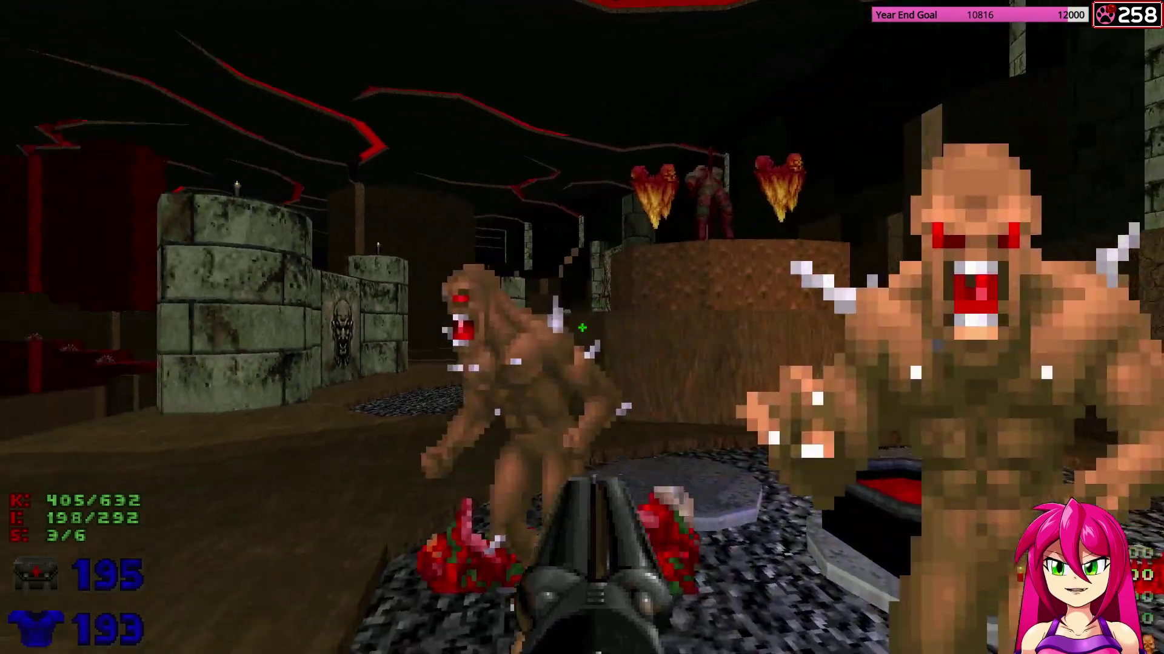
click(583, 328)
key(s)
key(d)
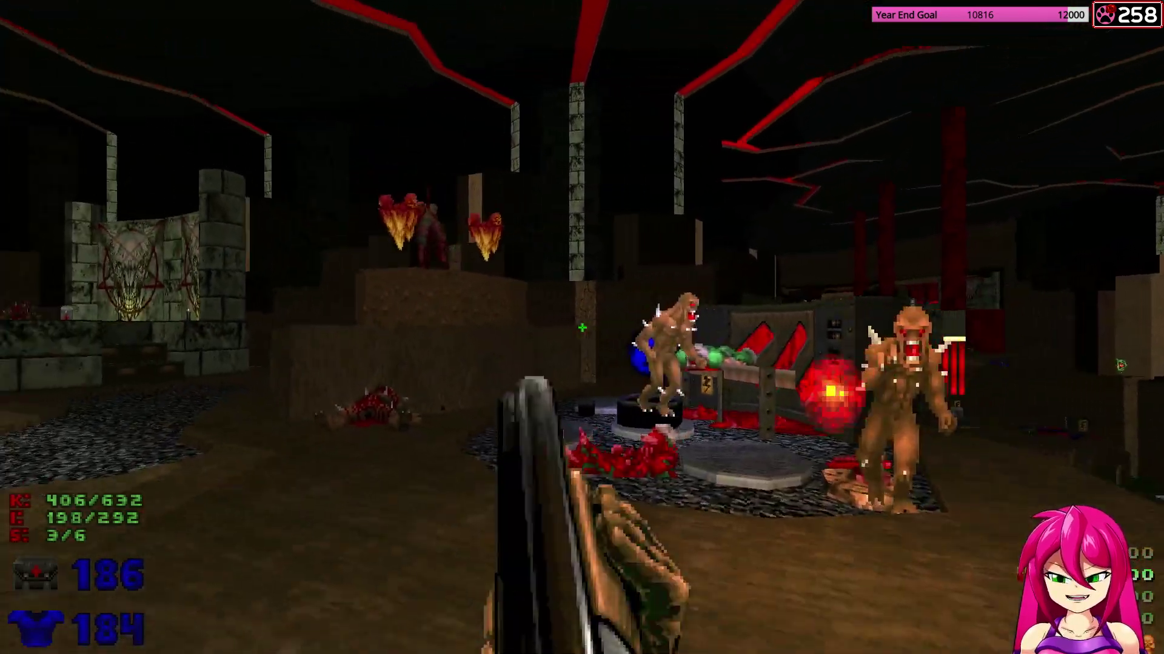
key(w)
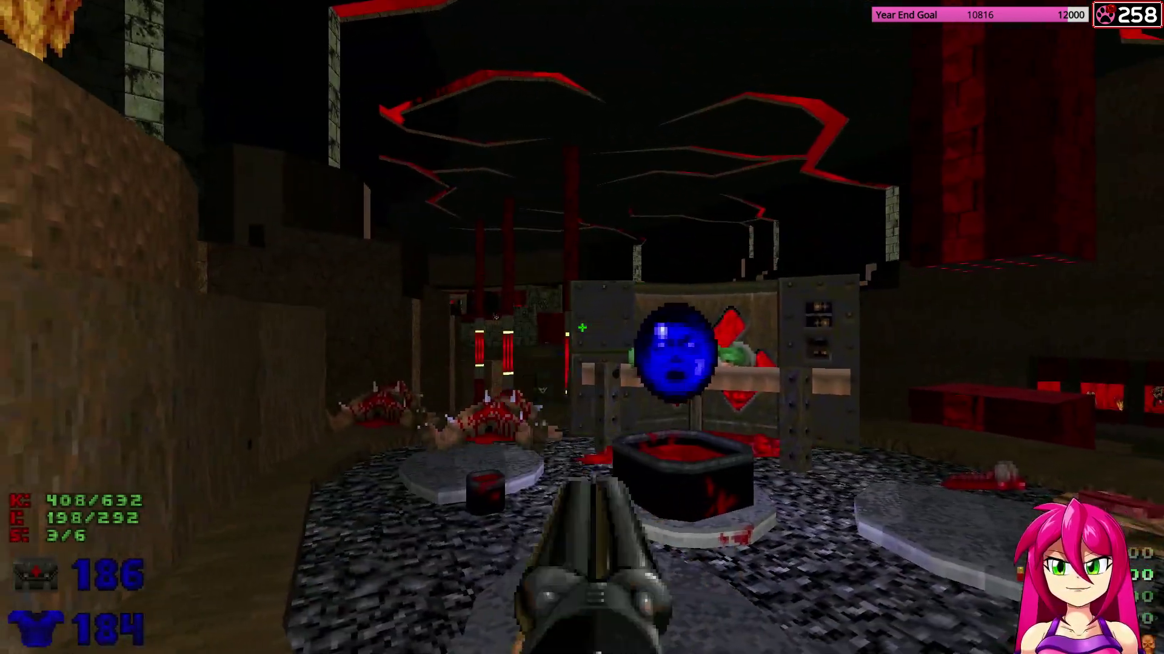
Collect the blue sphere on the gravel platform and pick up the rockets near the cliff edge.
key(w)
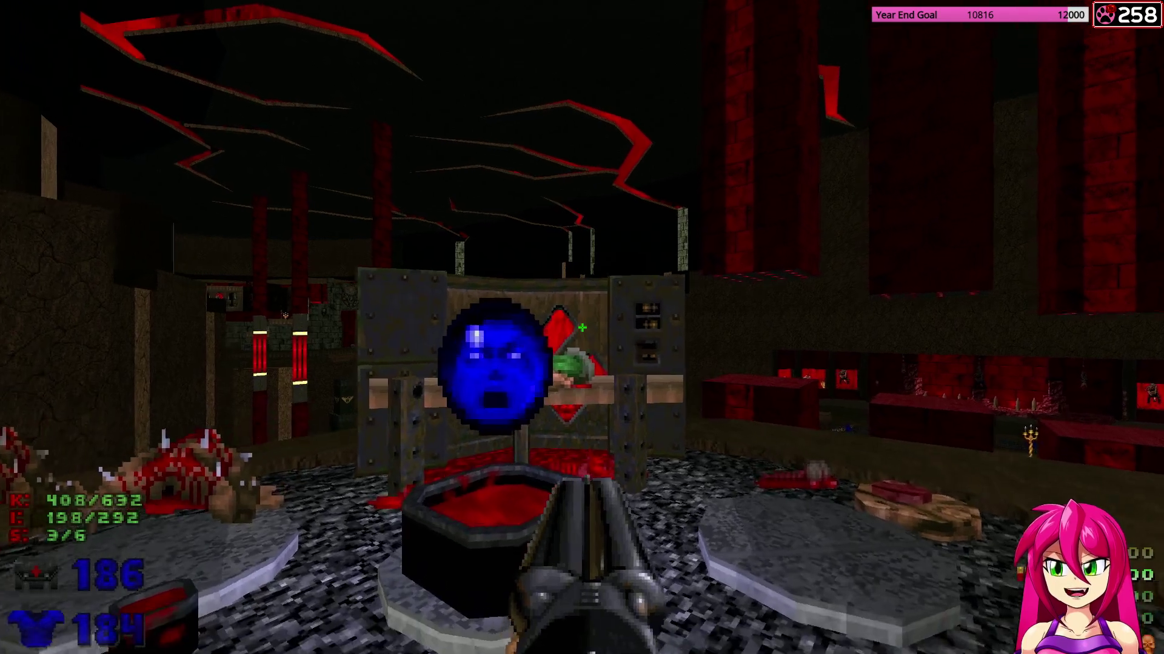
key(w)
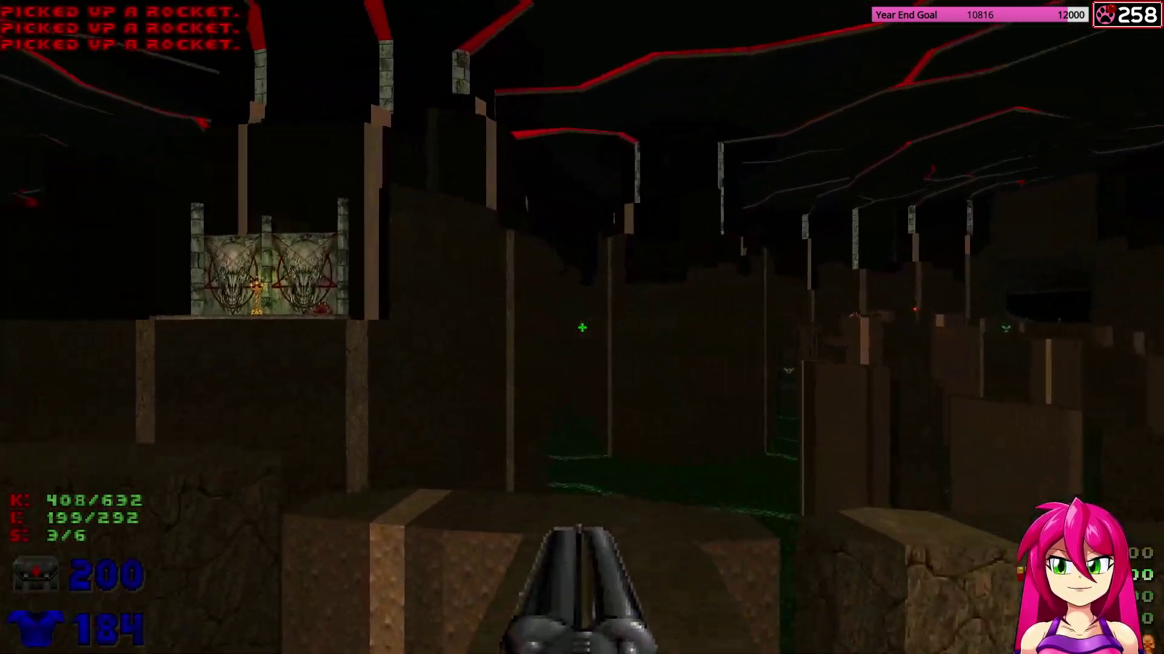
key(w)
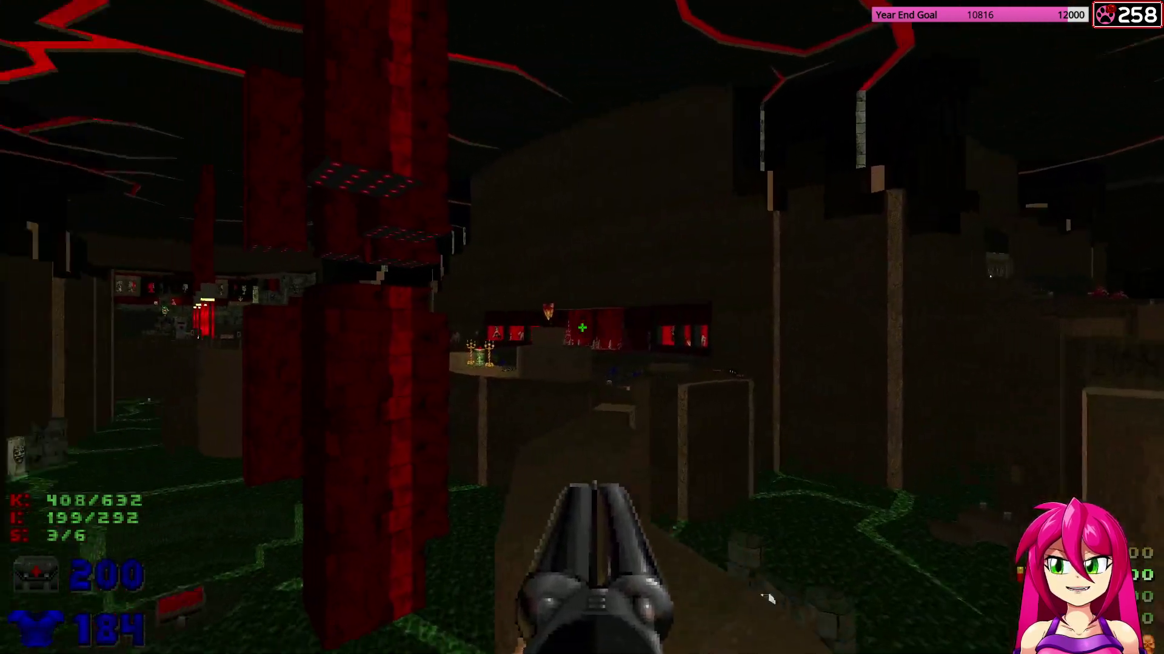
Cross the rock ridge to the red-brick gallery and attack its mancubi with the plasma rifle.
key(w)
key(6)
key(w)
key(w)
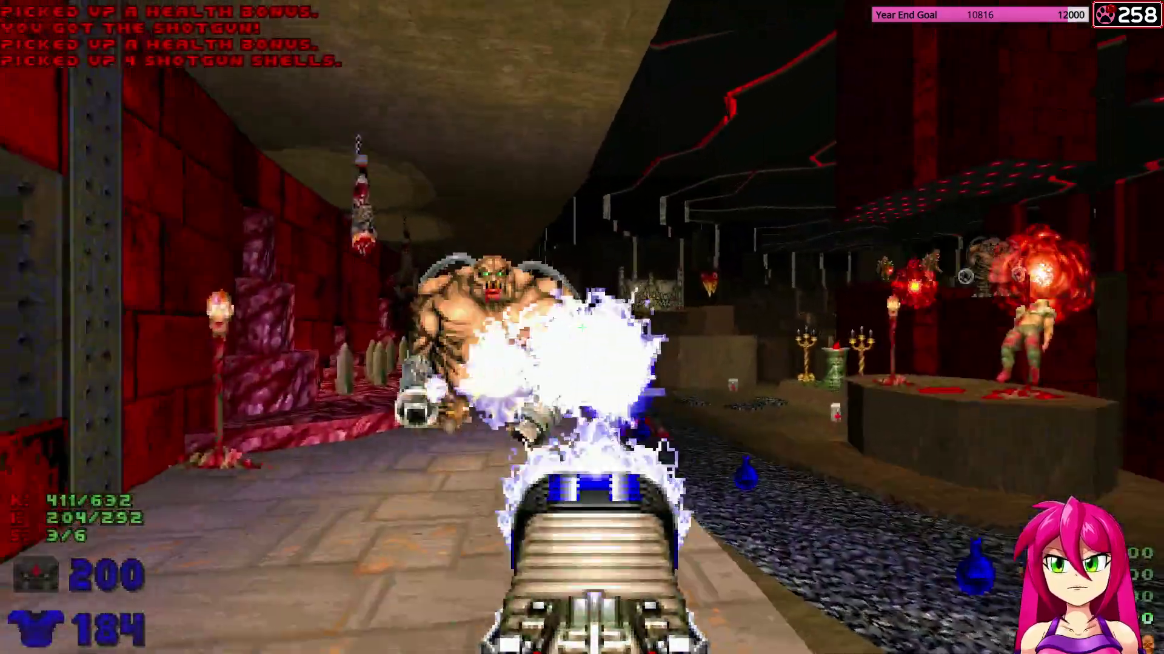
key(w)
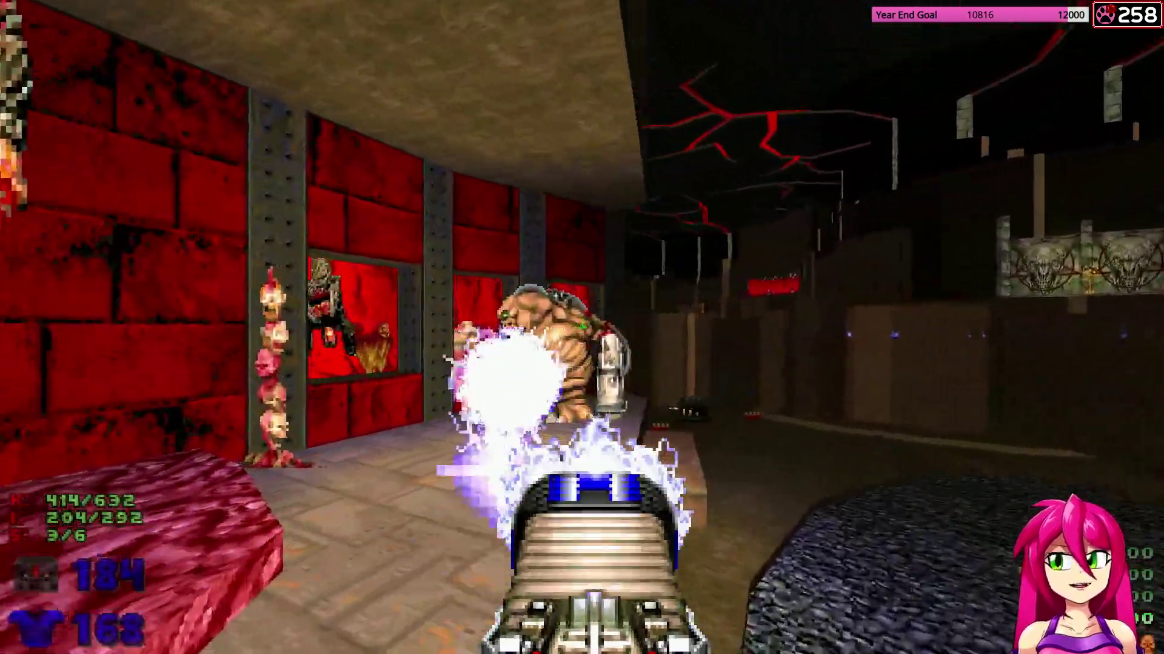
Pick up the energy cell pack and kill the mancubus on the red block behind the candelabra altar.
key(d)
key(w)
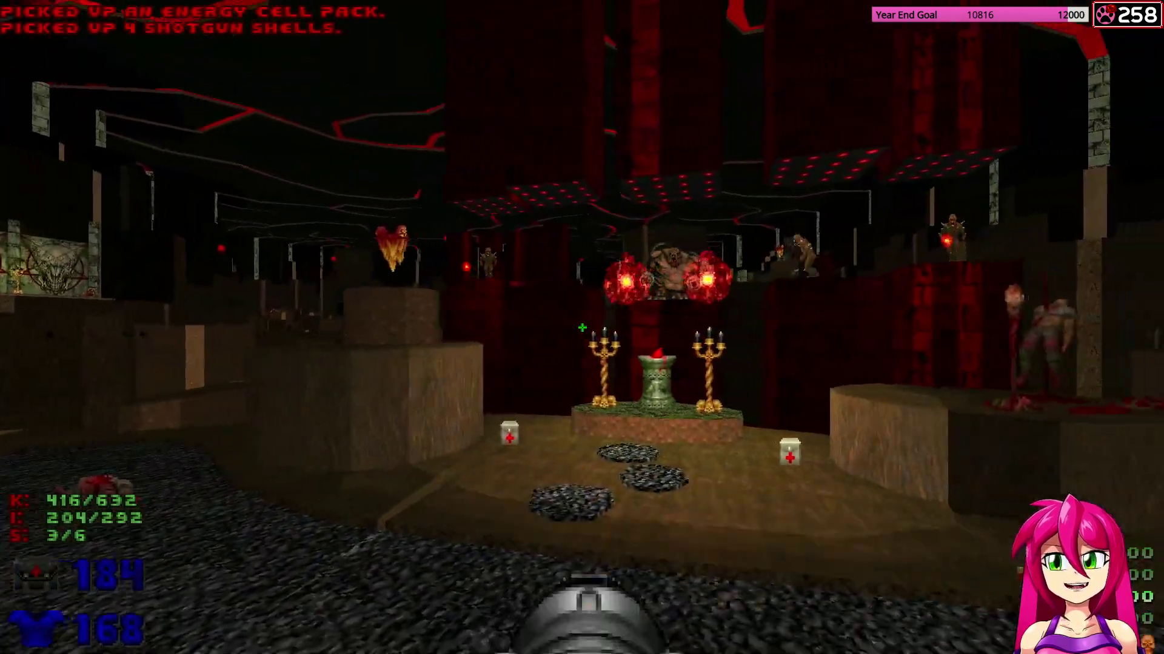
key(d)
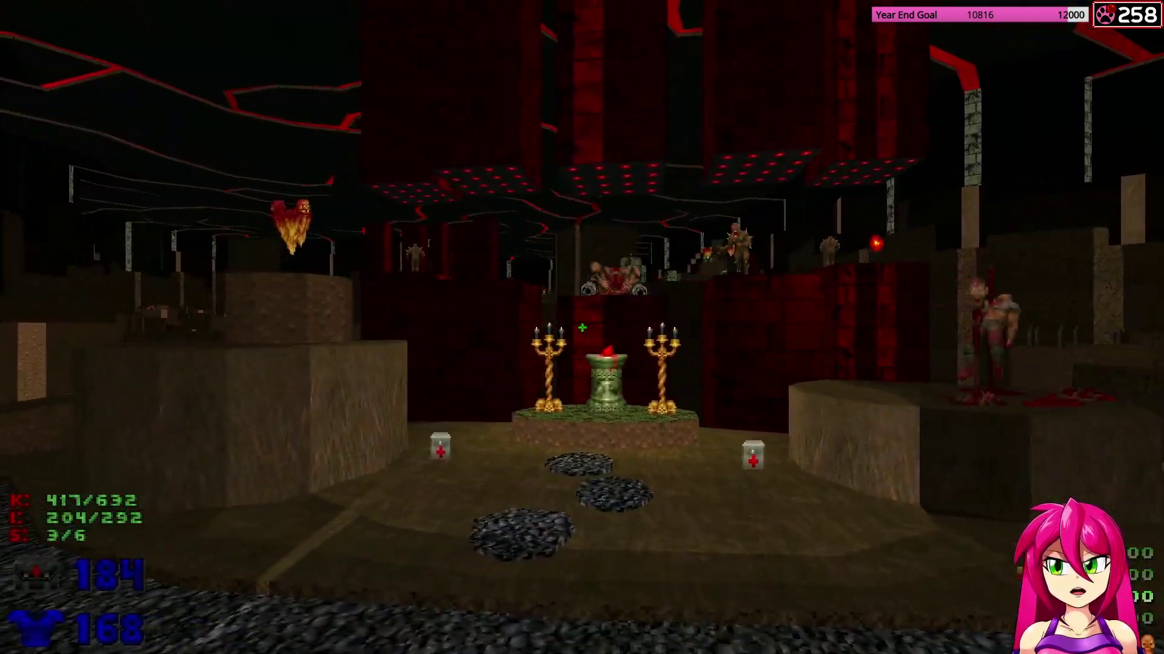
key(w)
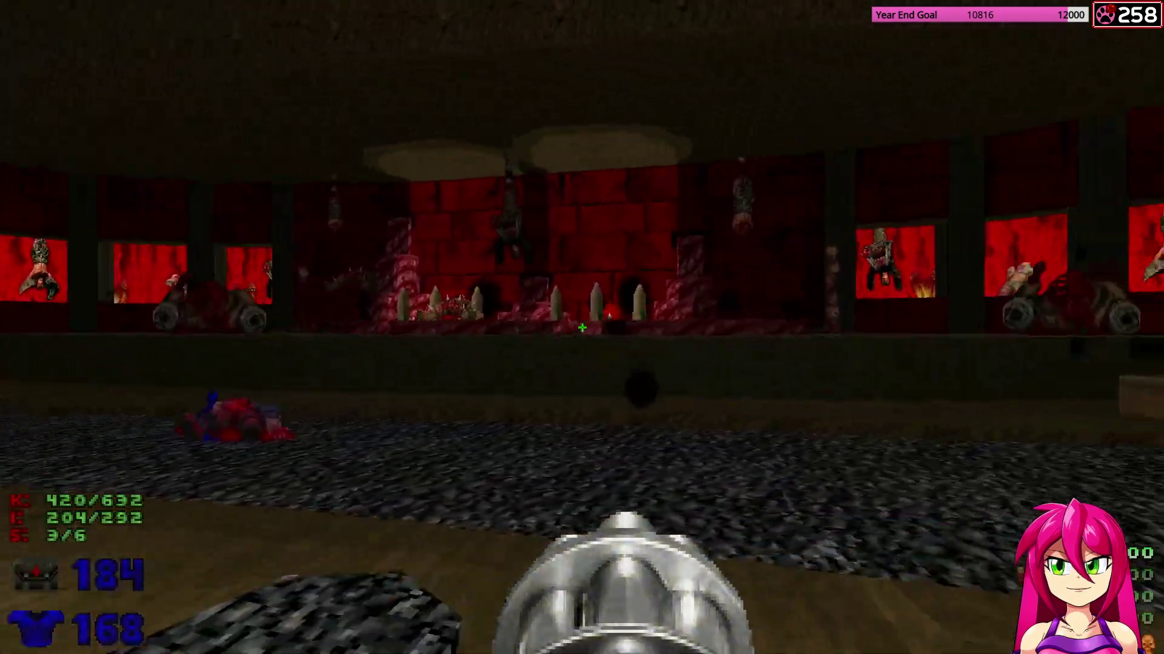
Collect the health bonuses, clip and rockets around the red-brick gallery and switch to the rocket launcher.
key(w)
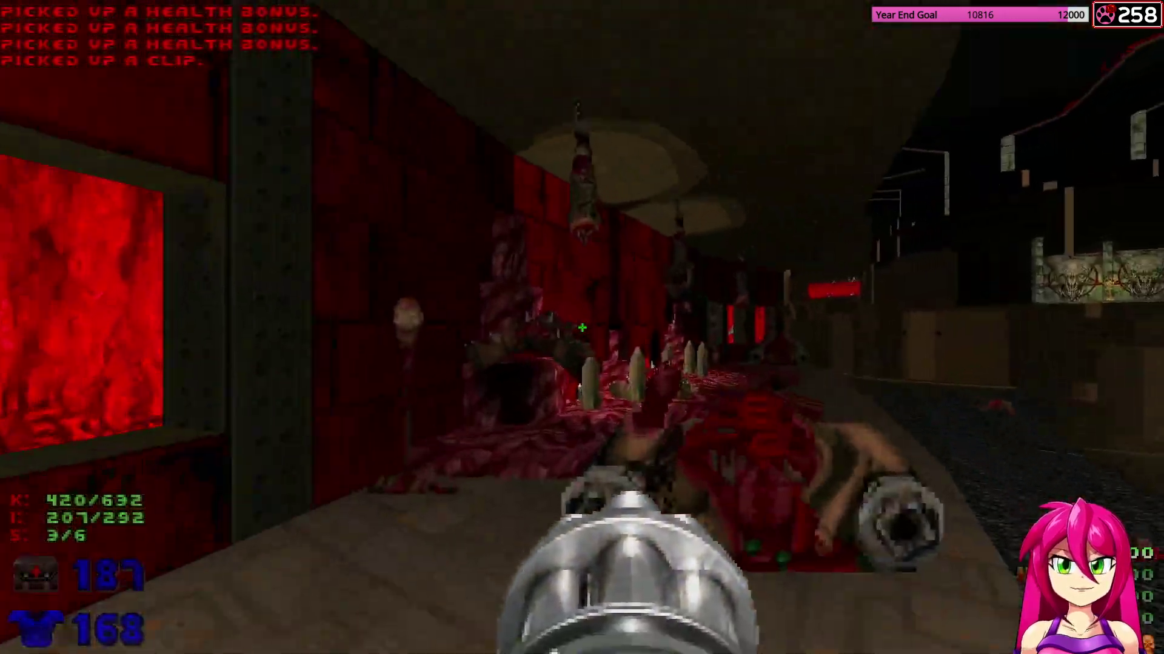
key(w)
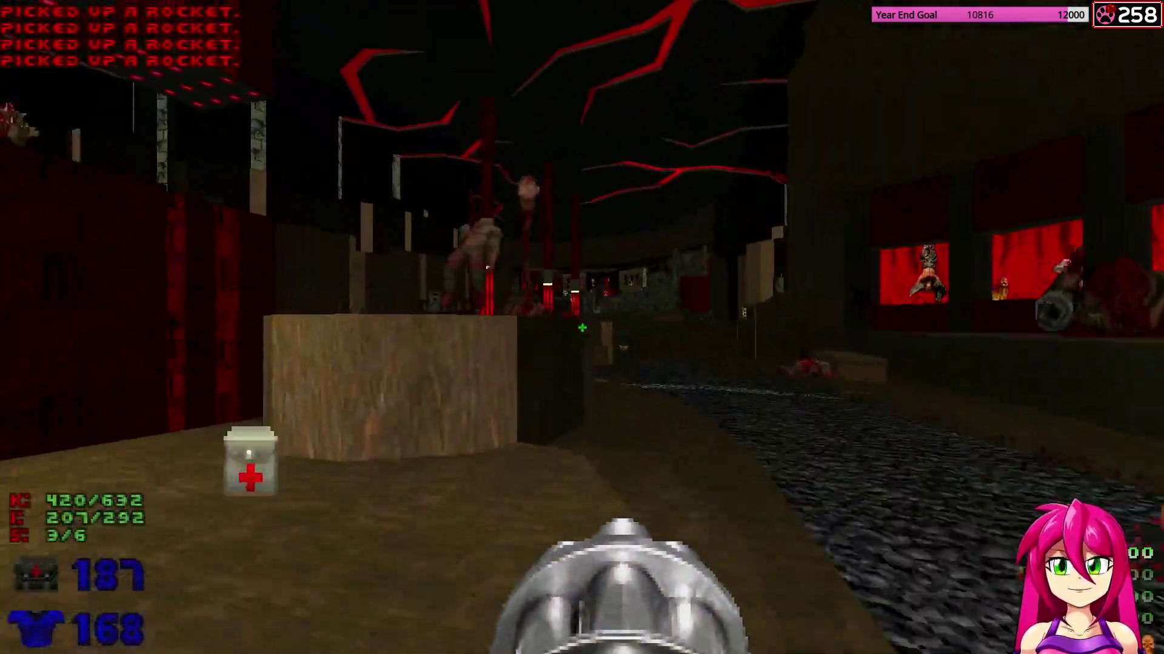
key(5)
Follow the ridge above the green slime to the supply ledge, collecting the rockets and boxes of bullets.
key(w)
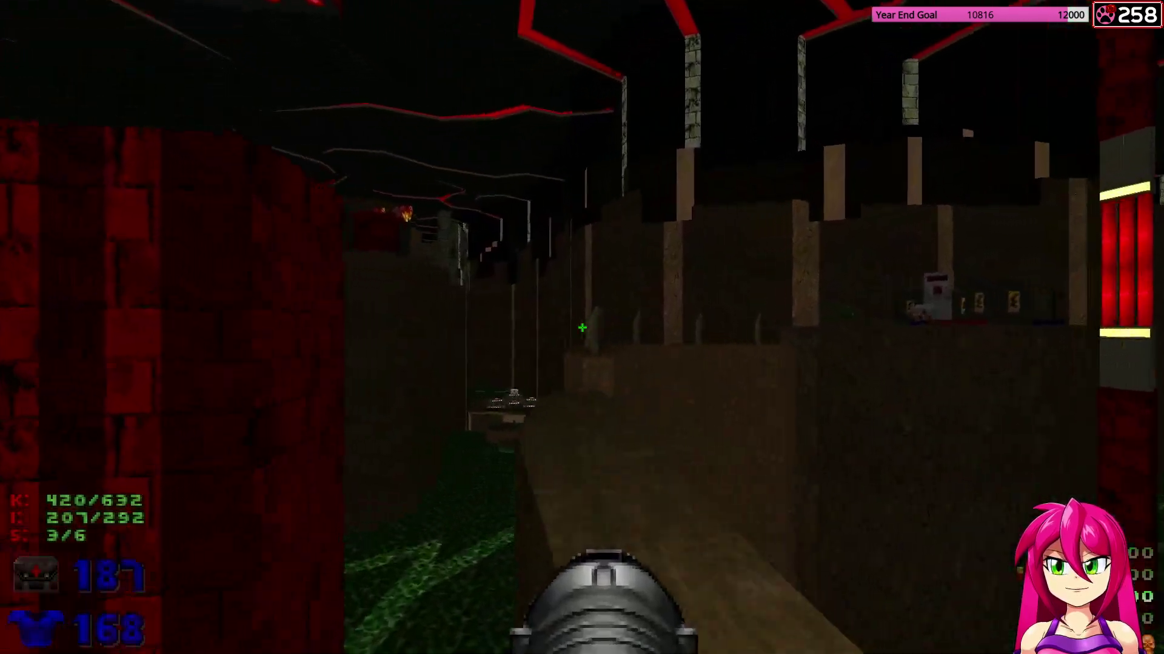
key(w)
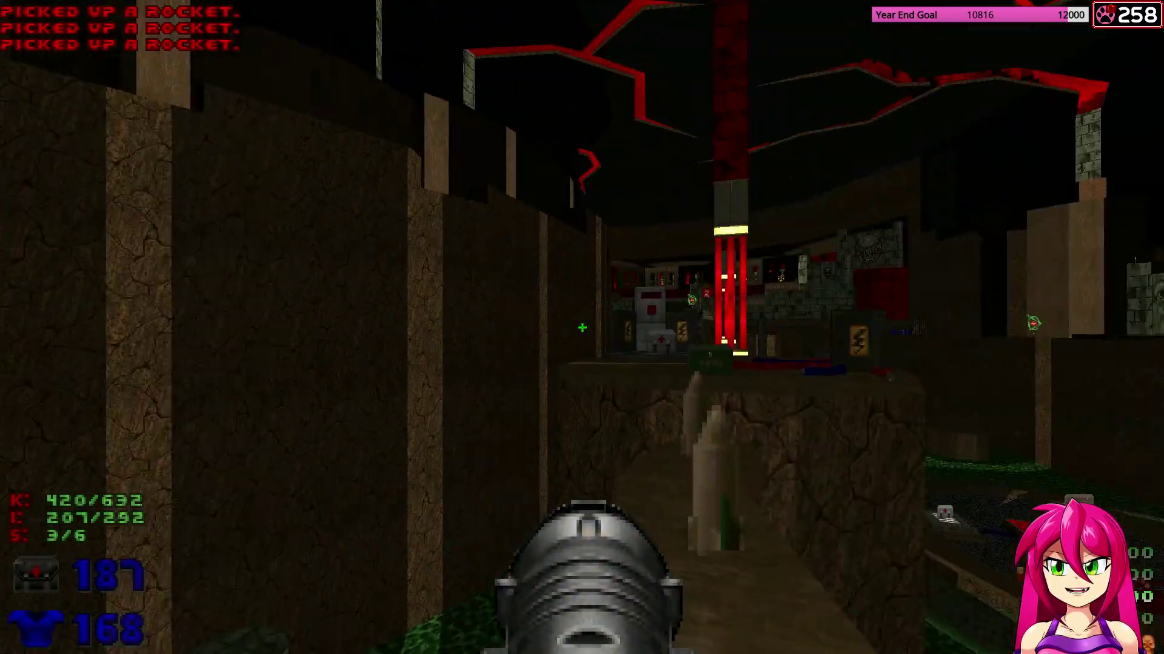
key(w)
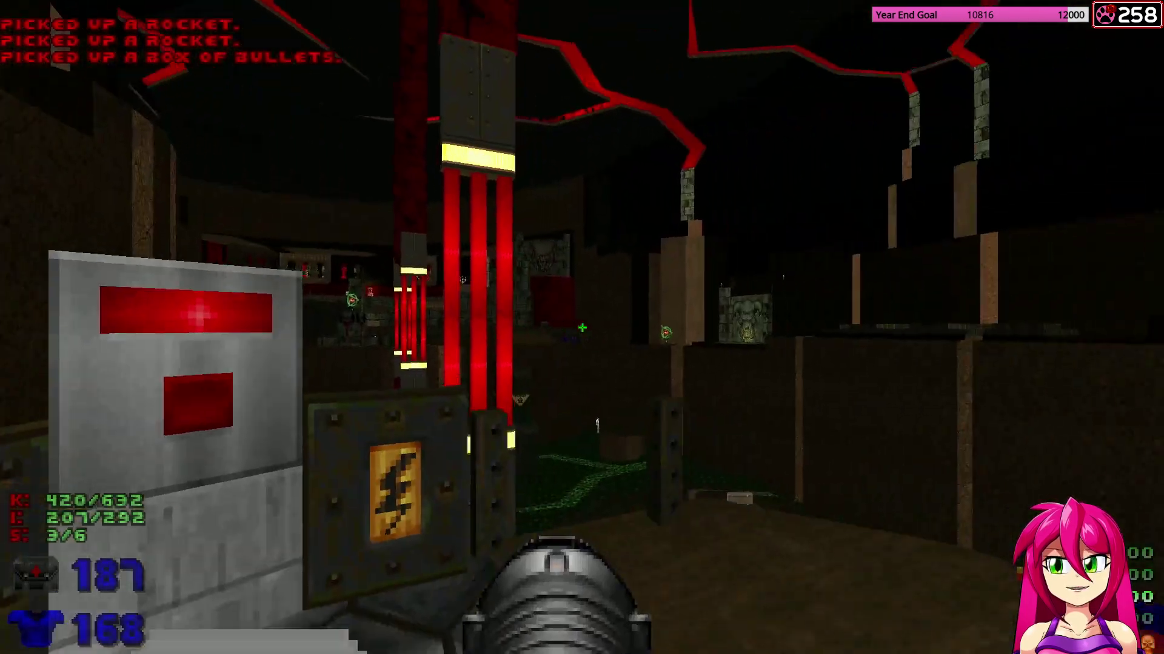
key(w)
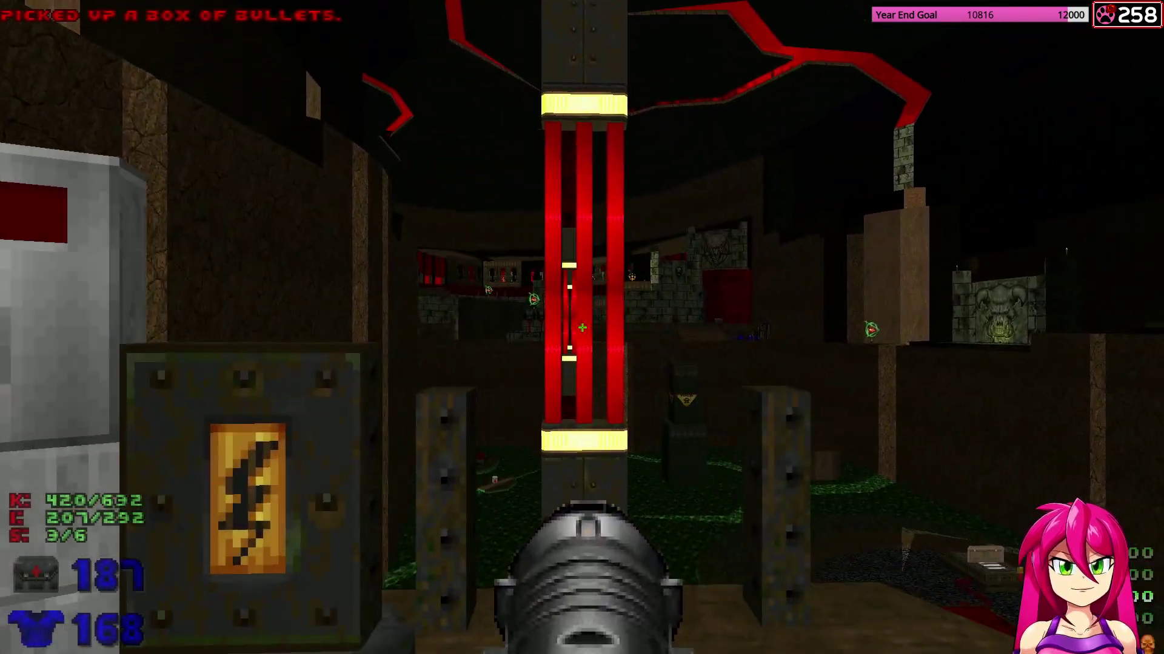
Cross the narrow beam through the red-barred pillars to the blood fountain courtyard, firing rockets at the approaching lost soul.
key(s)
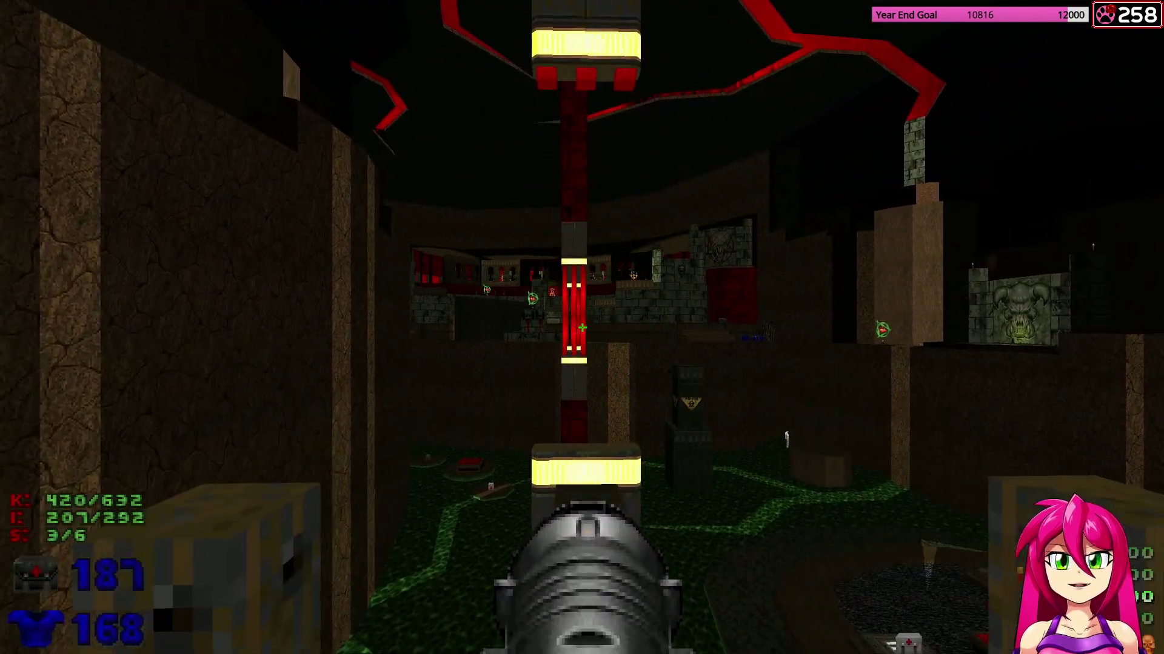
key(s)
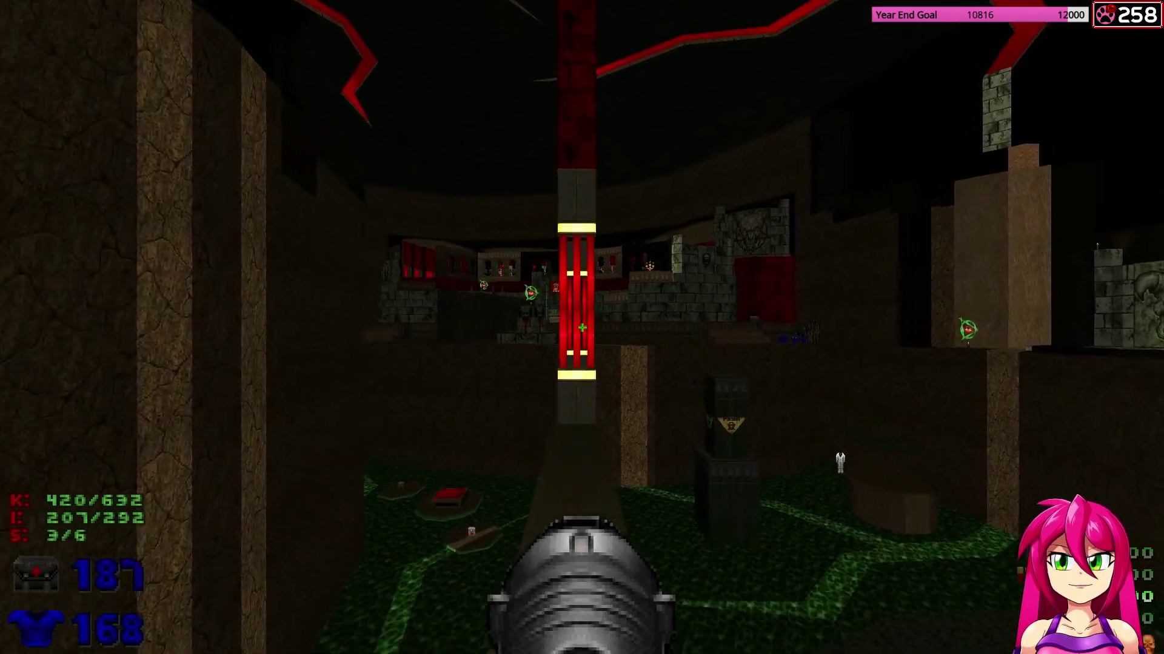
key(w)
click(582, 328)
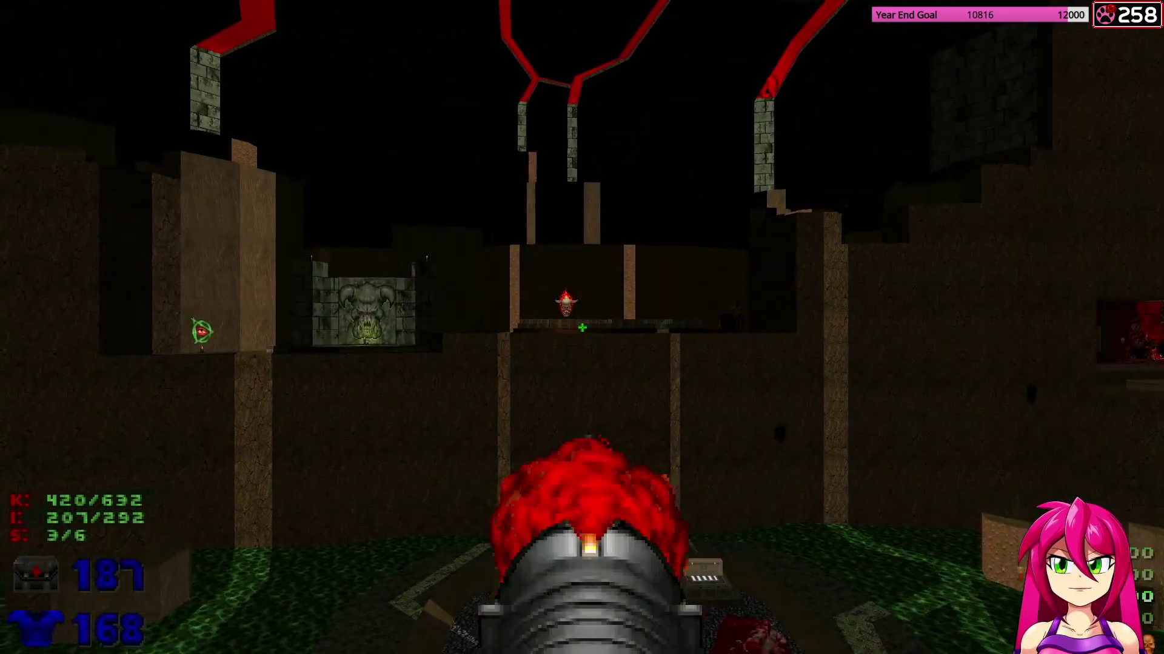
click(581, 328)
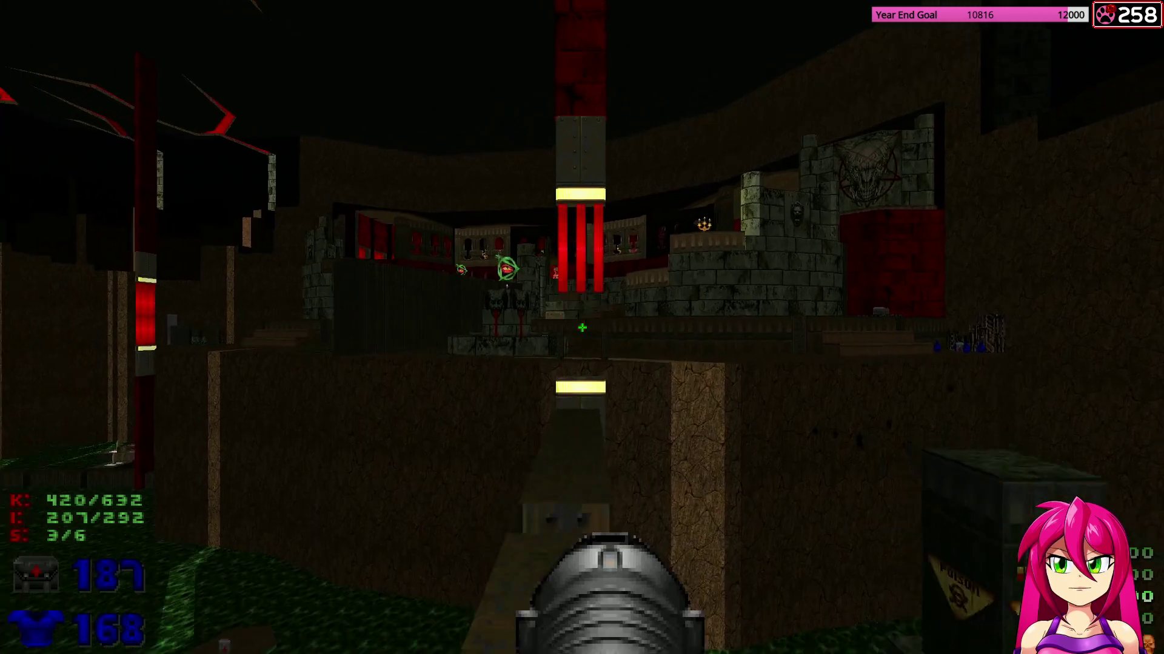
key(w)
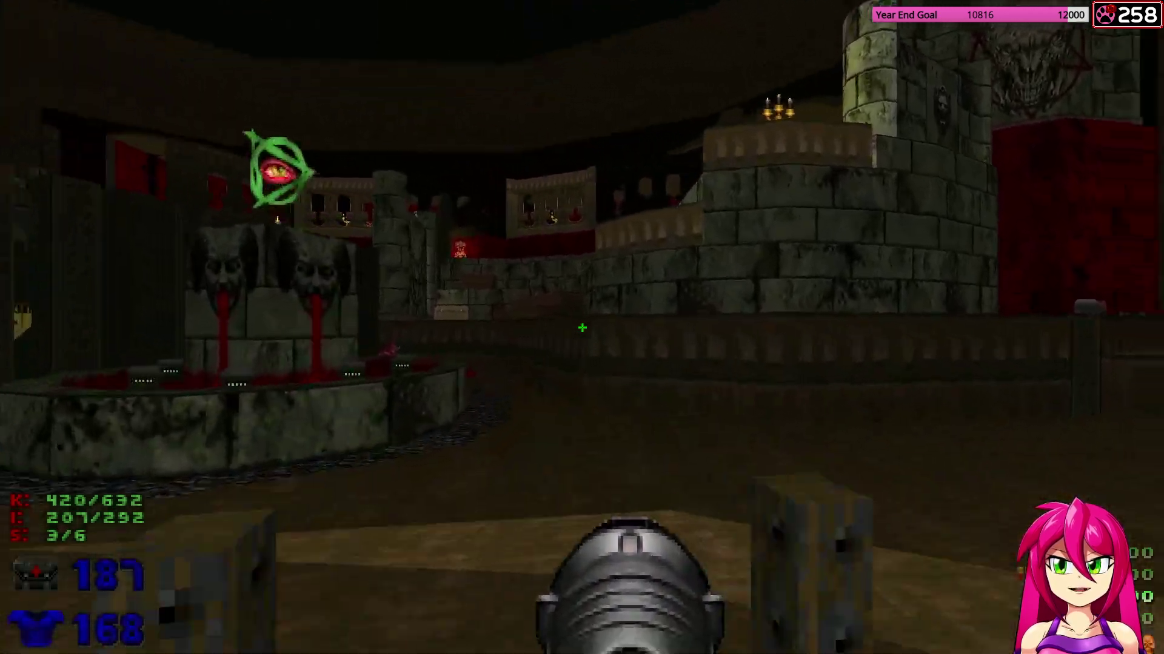
Kill the monsters attacking along the stone tower wall in the fountain courtyard with the super shotgun.
click(583, 327)
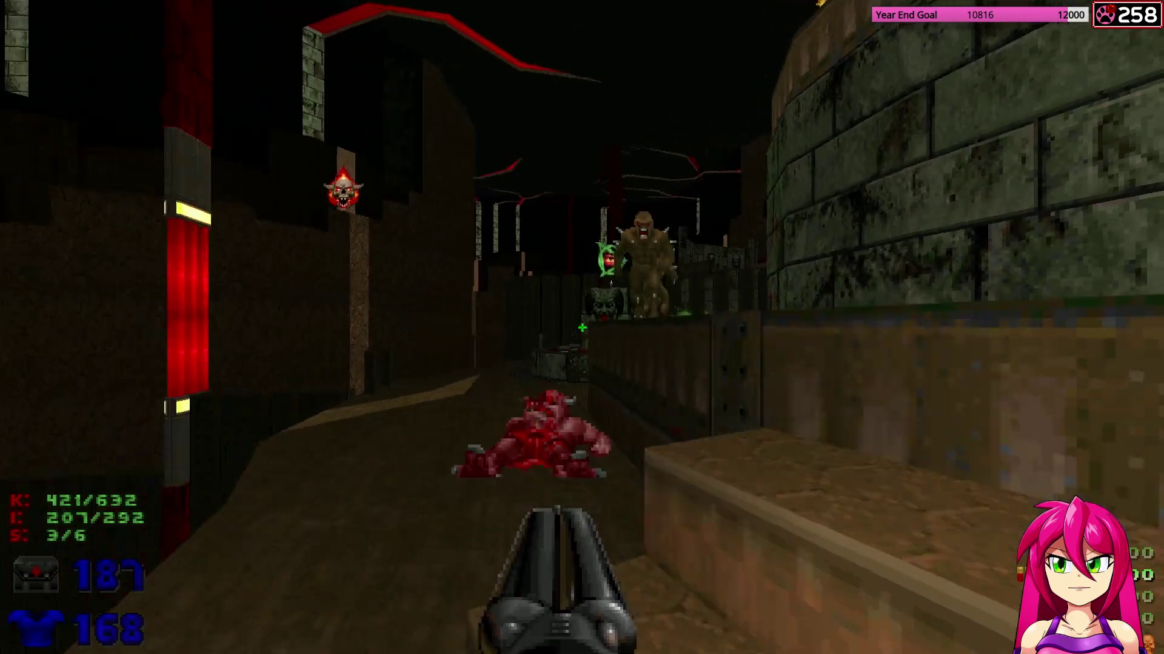
click(583, 327)
key(1)
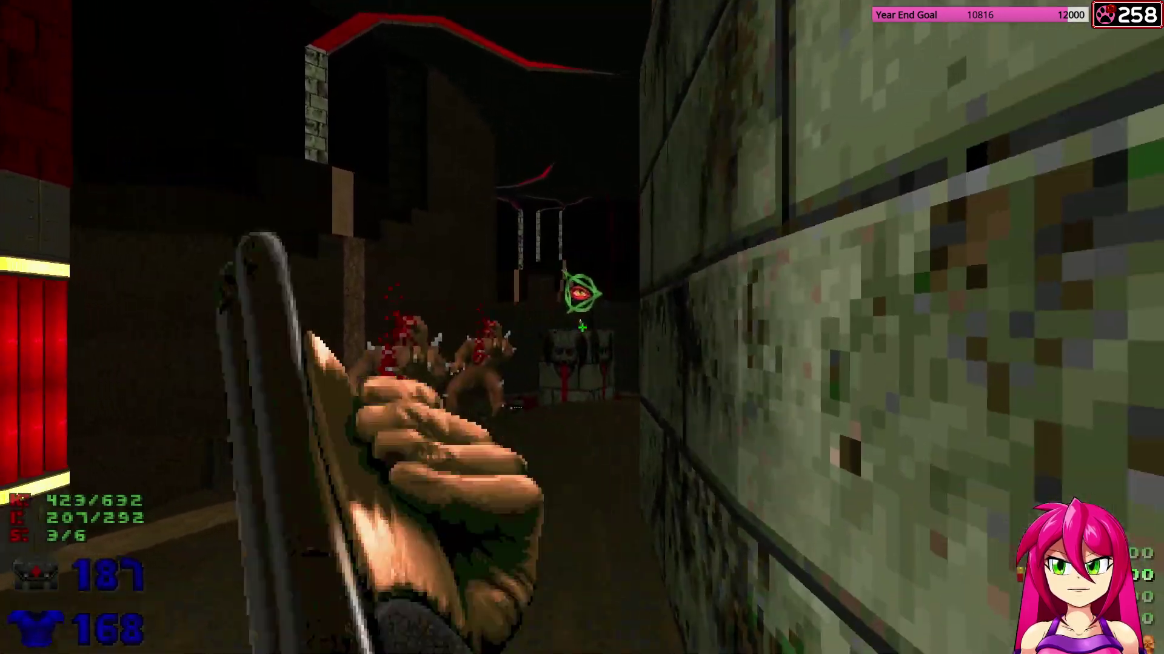
key(3)
Shoot the lost souls and remaining attackers around the courtyard's outer edge with the super shotgun.
key(w)
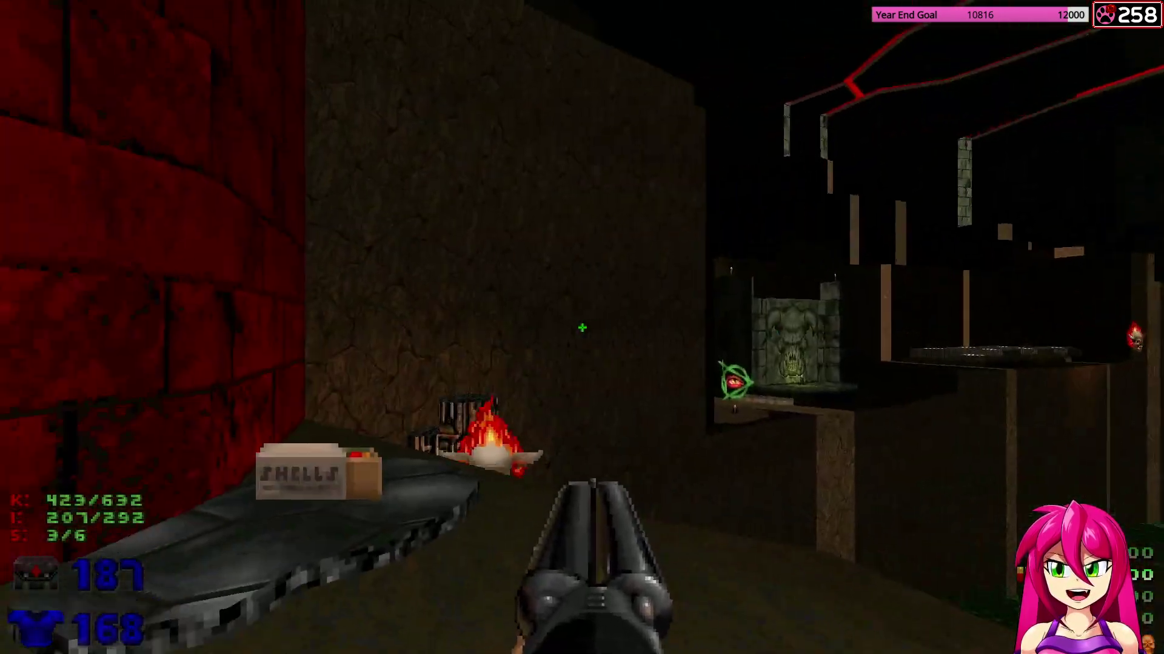
click(582, 328)
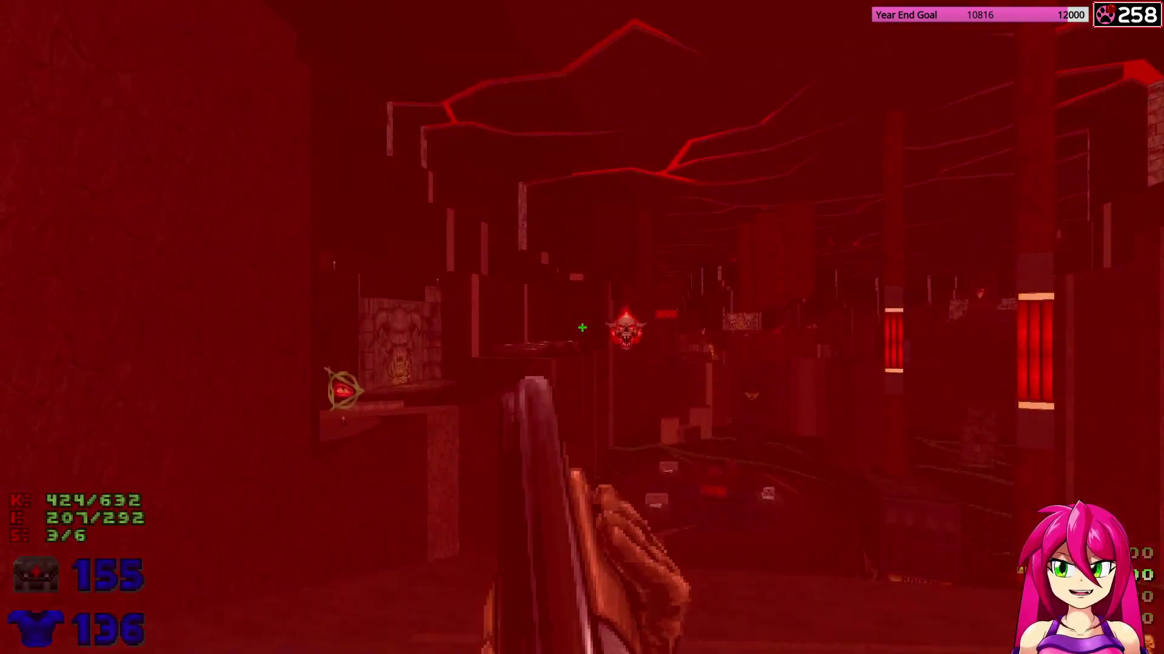
click(582, 328)
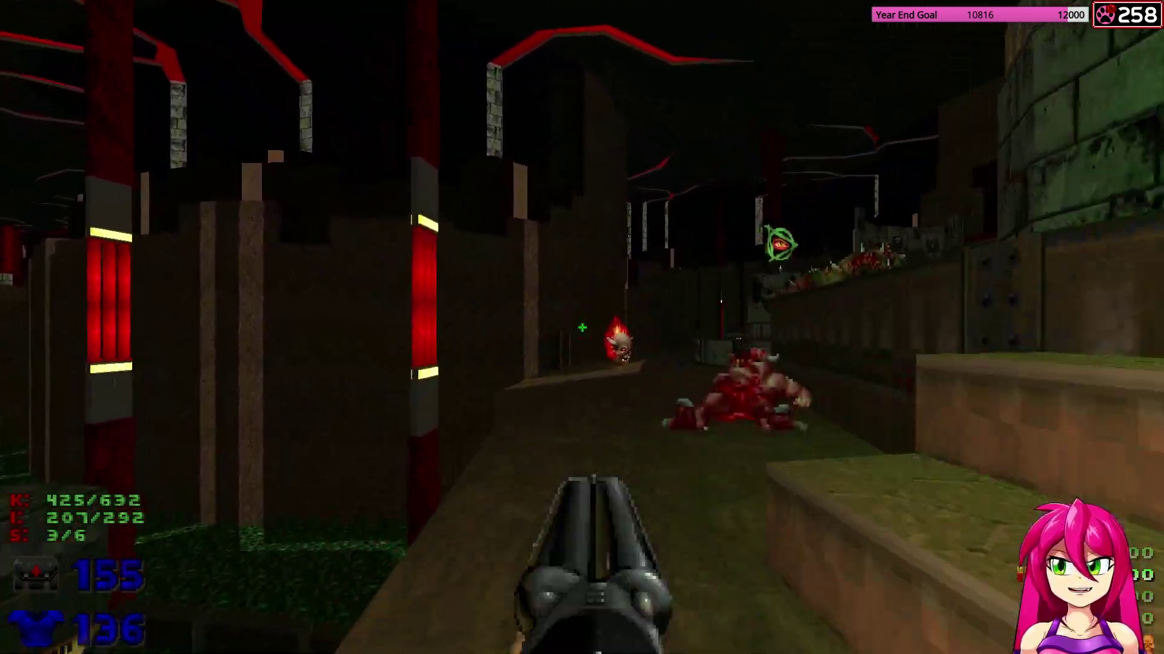
click(582, 328)
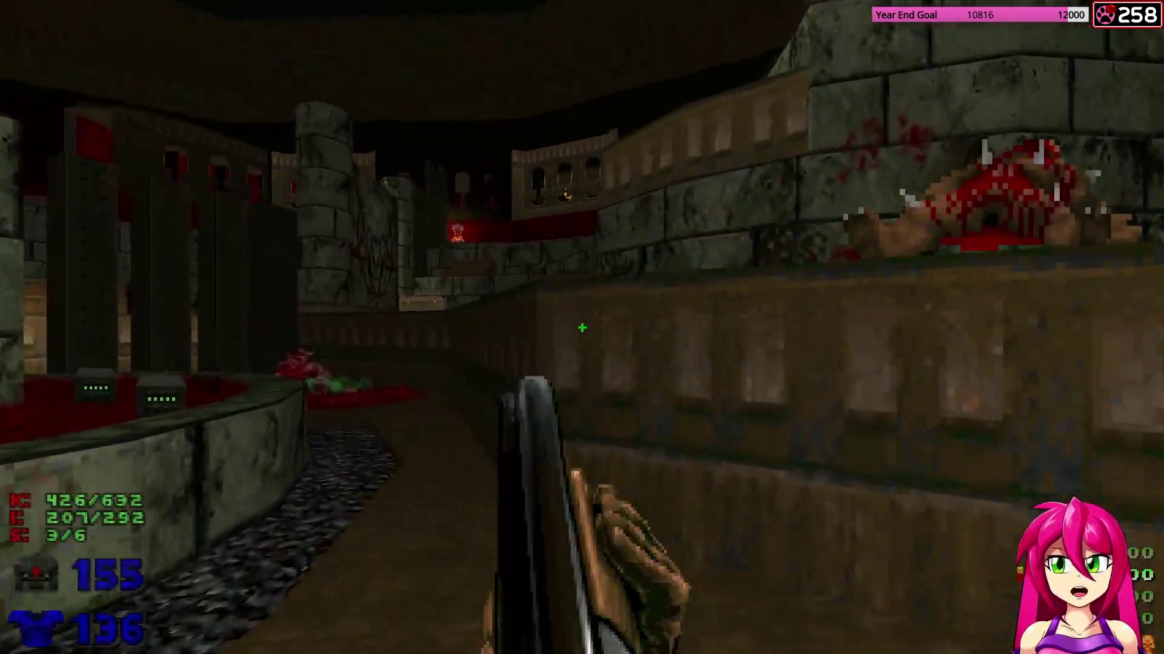
Take a radiation shielding suit, wade through the green slime and collect the boxes of rockets on the gravel island.
key(w)
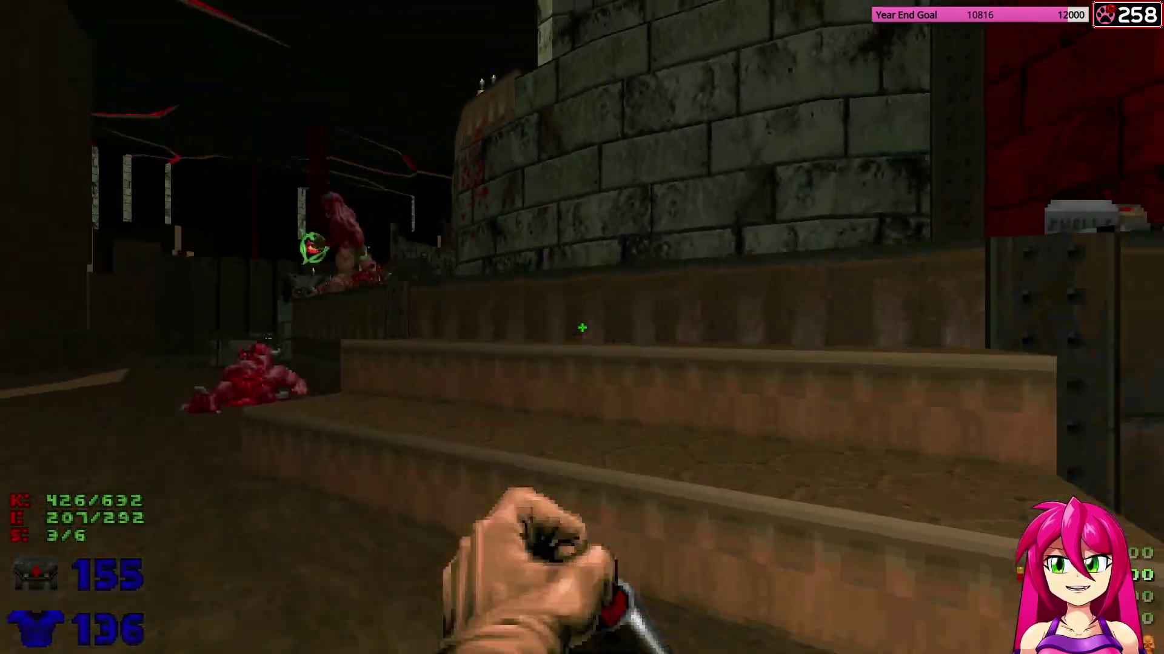
key(w)
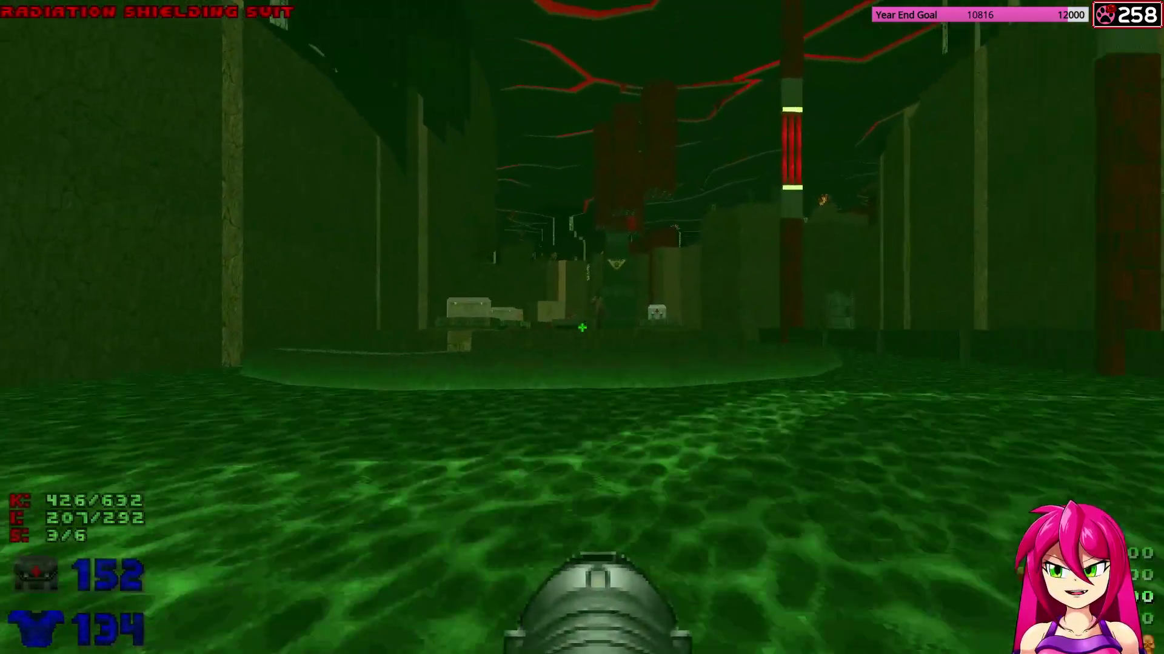
key(w)
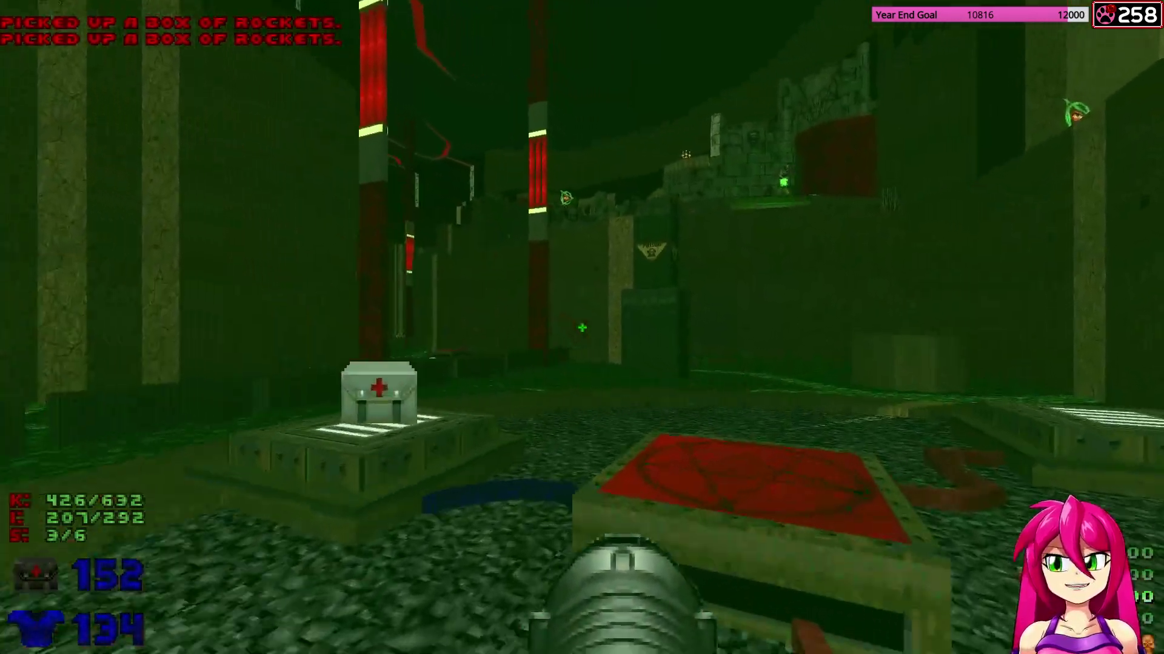
key(w)
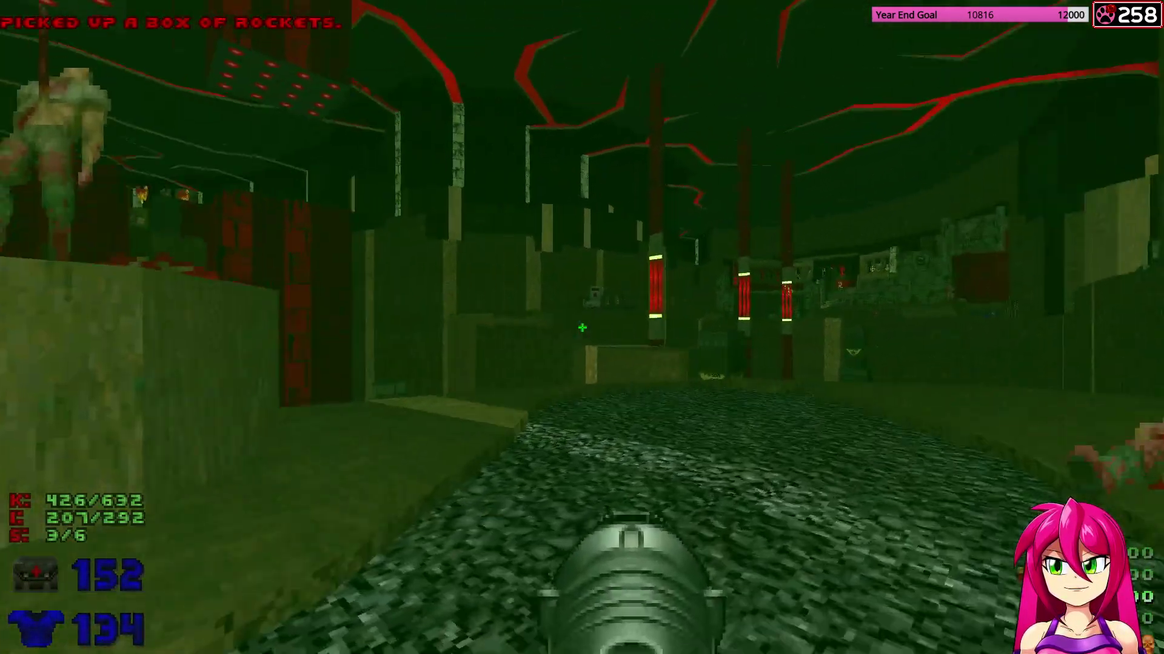
Return to the supply ledge and cross the beam again as the red-barred barriers open, heading for the fountain courtyard.
key(w)
key(w)
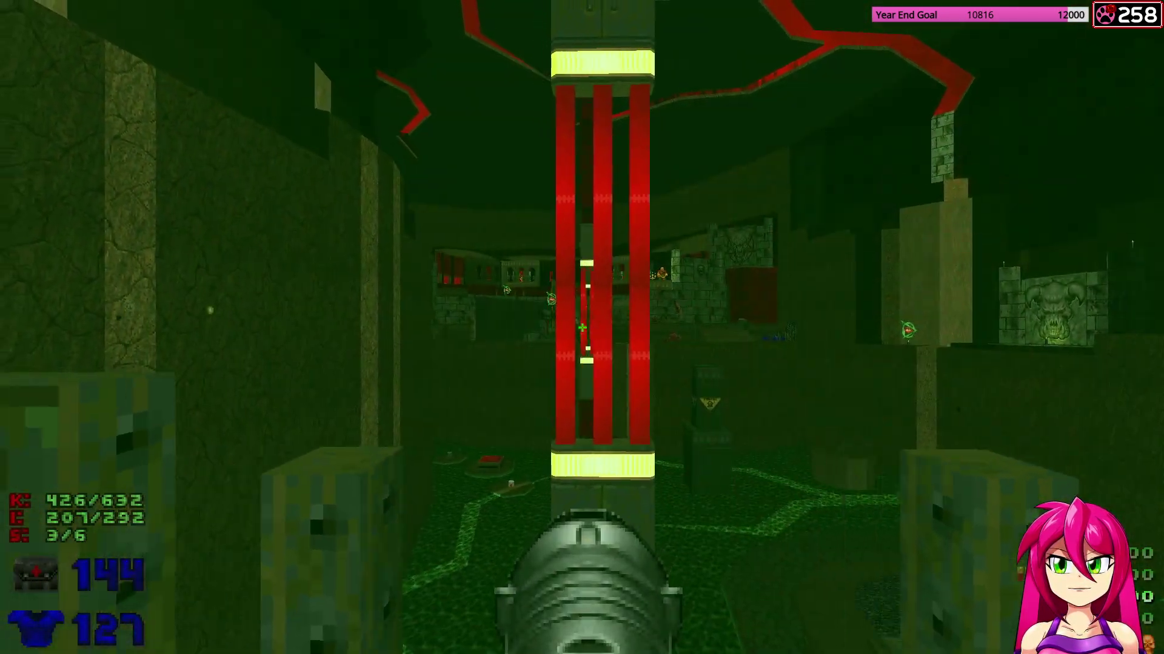
key(a)
key(4)
key(d)
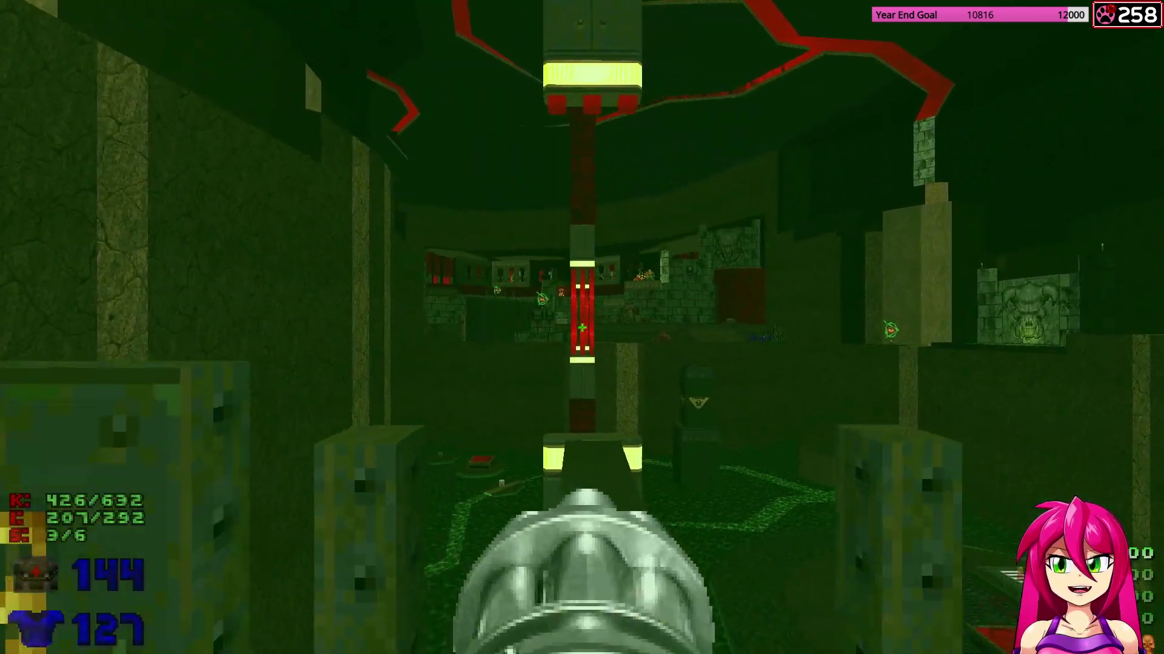
key(w)
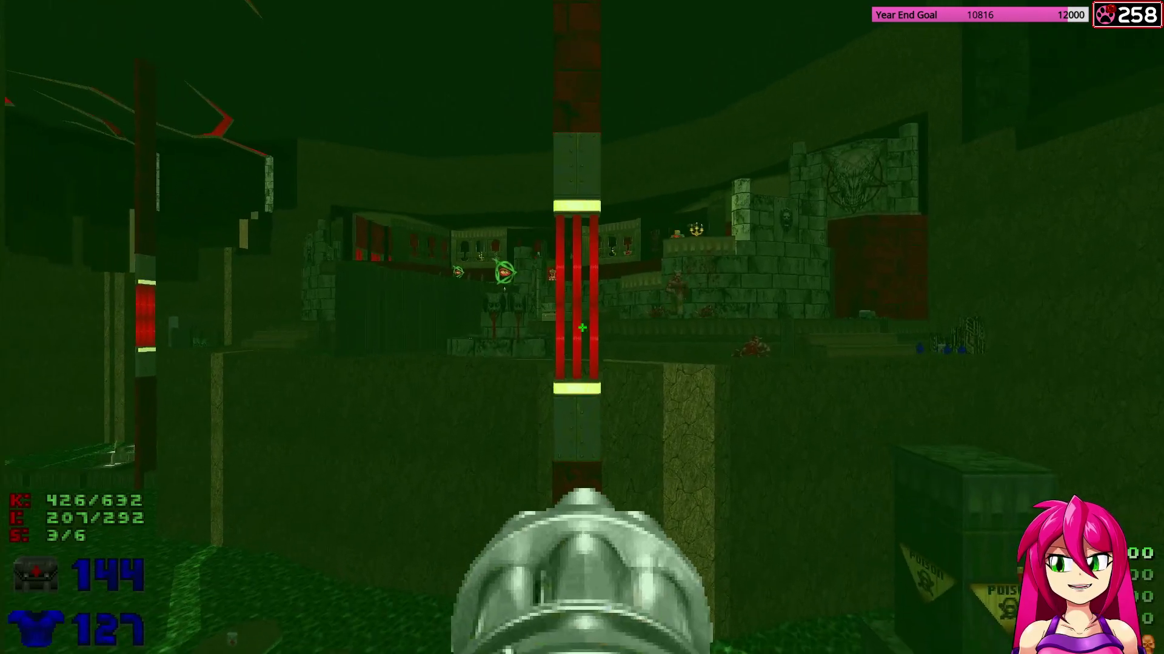
key(w)
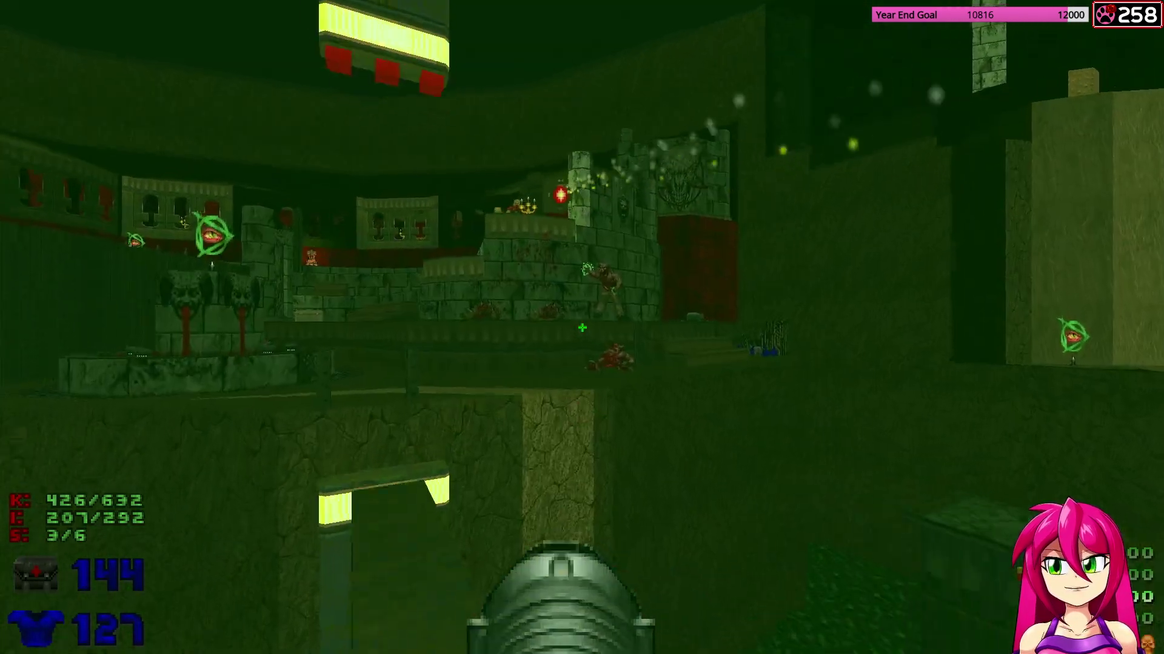
Advance along the courtyard path beside the stone tower and kill the horned monster near the red wall with the rocket launcher.
key(w)
click(582, 327)
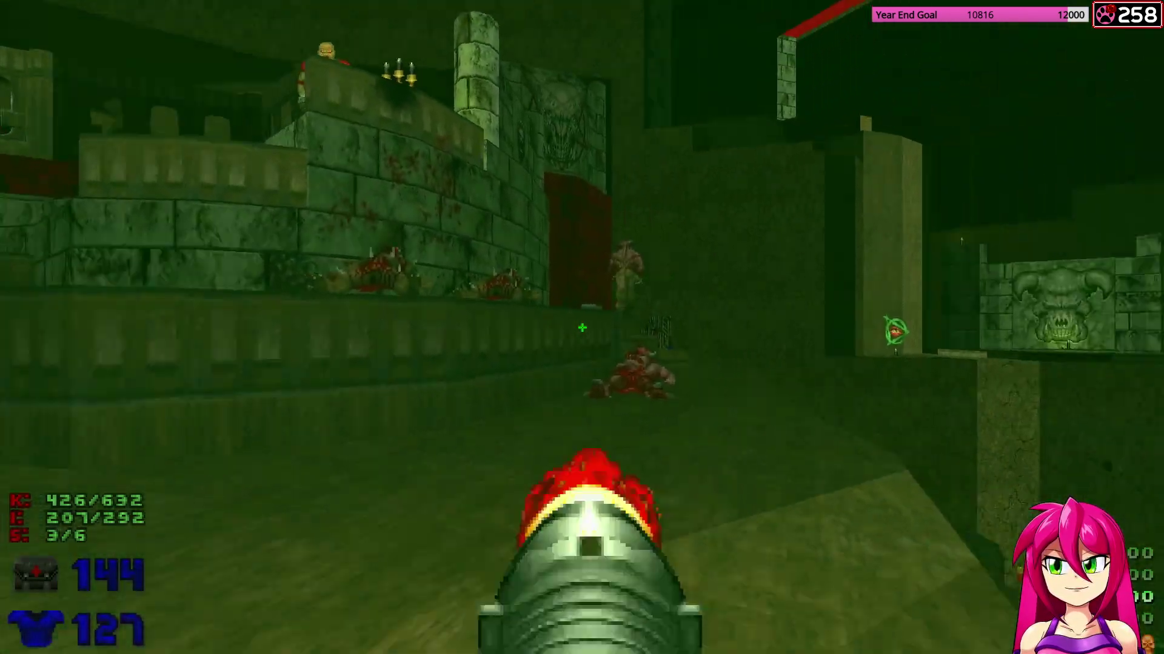
key(w)
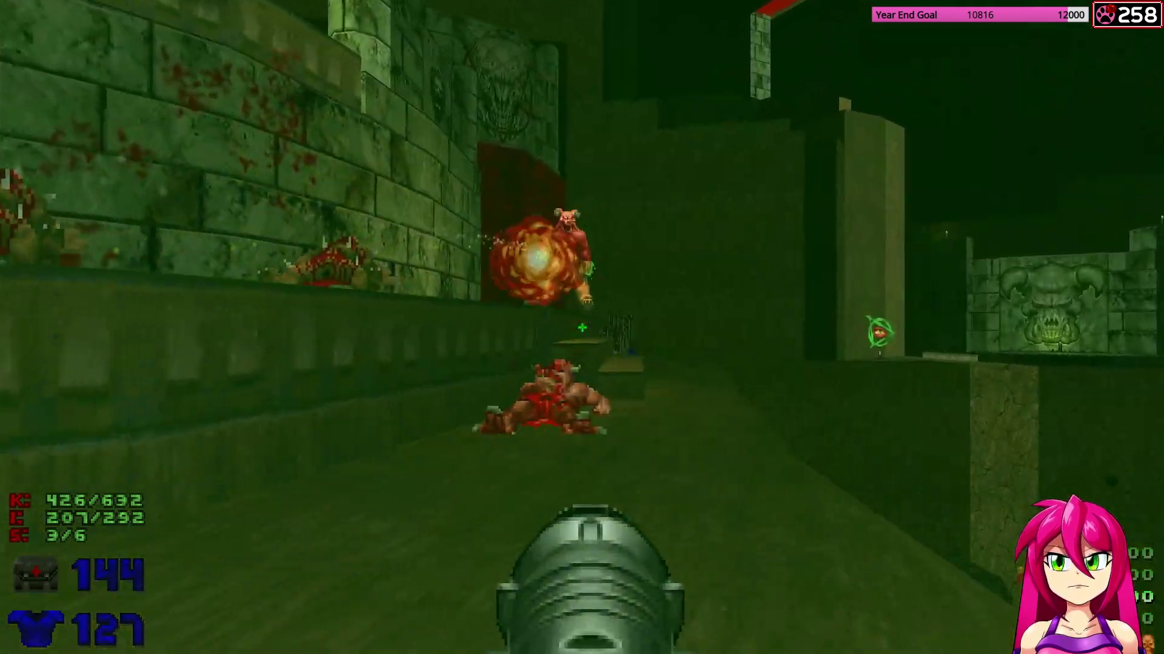
click(582, 328)
key(w)
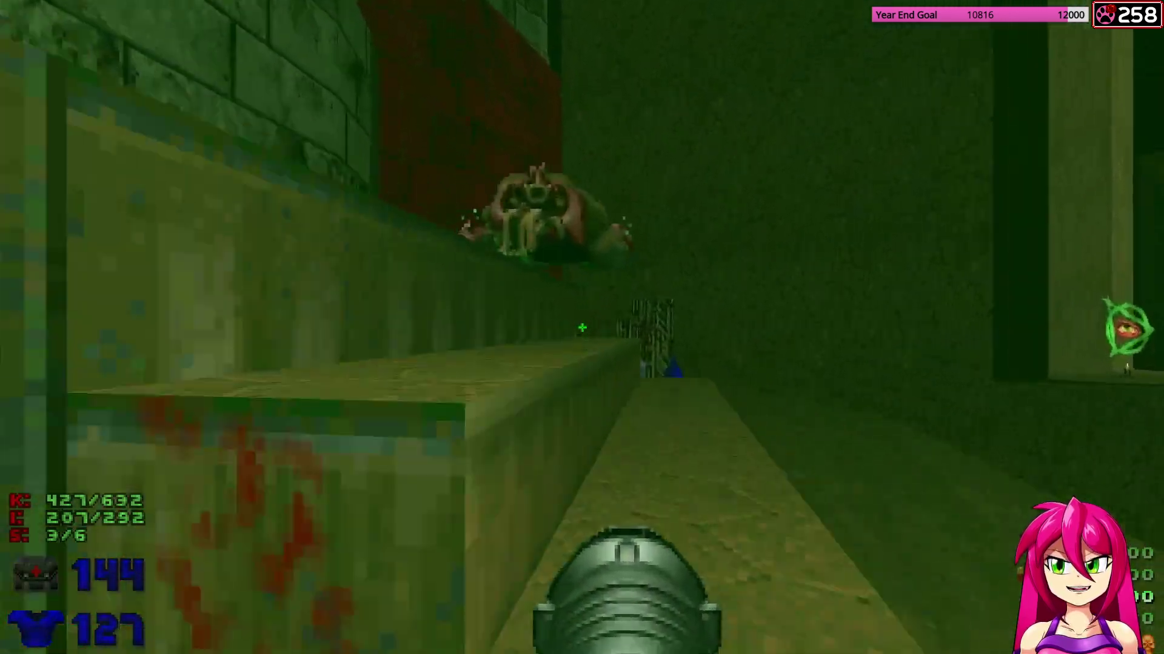
Collect the health bonuses around the tower, shoot the nearby monsters and pick up the rockets and chaingun along the stone ledges.
key(w)
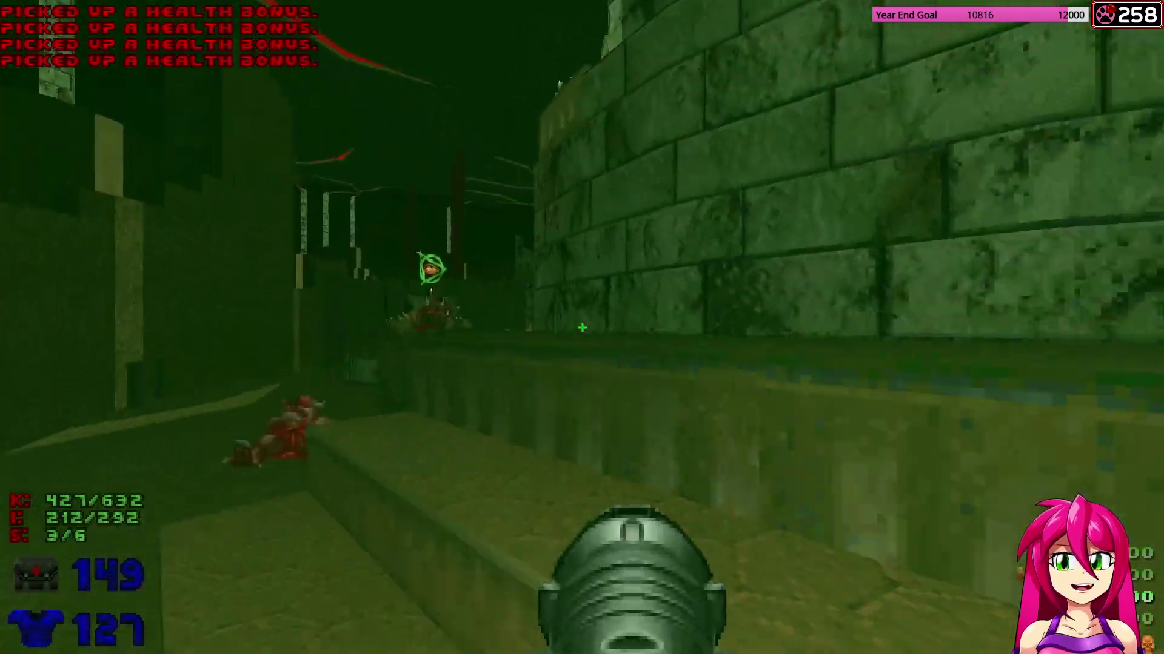
key(w)
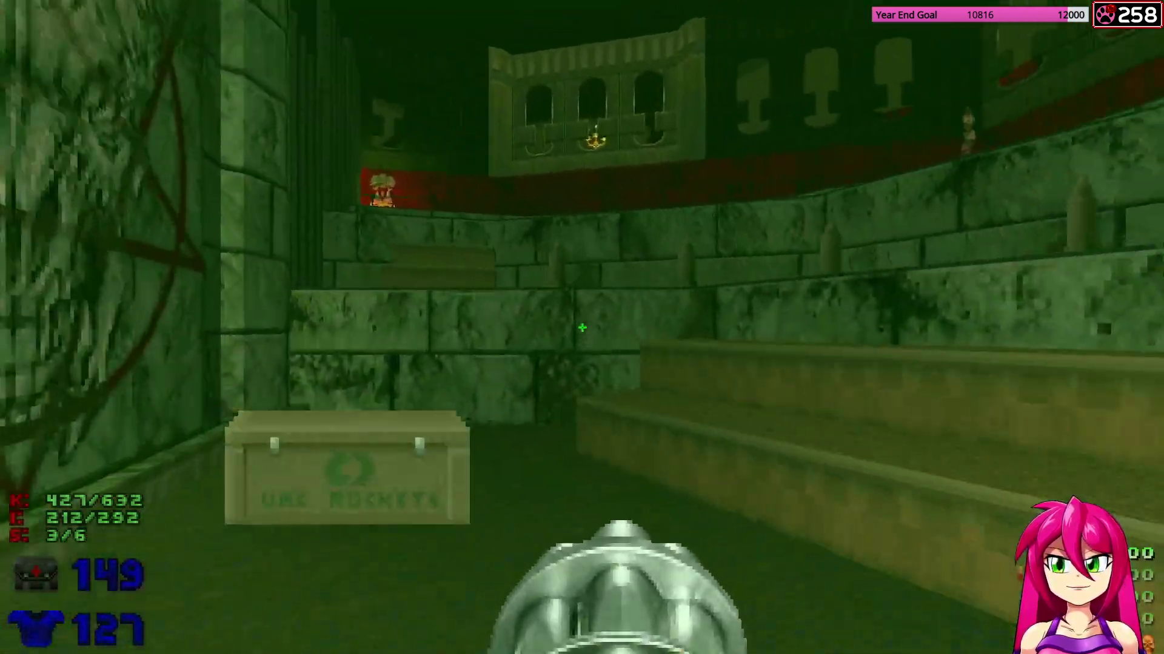
click(582, 328)
key(w)
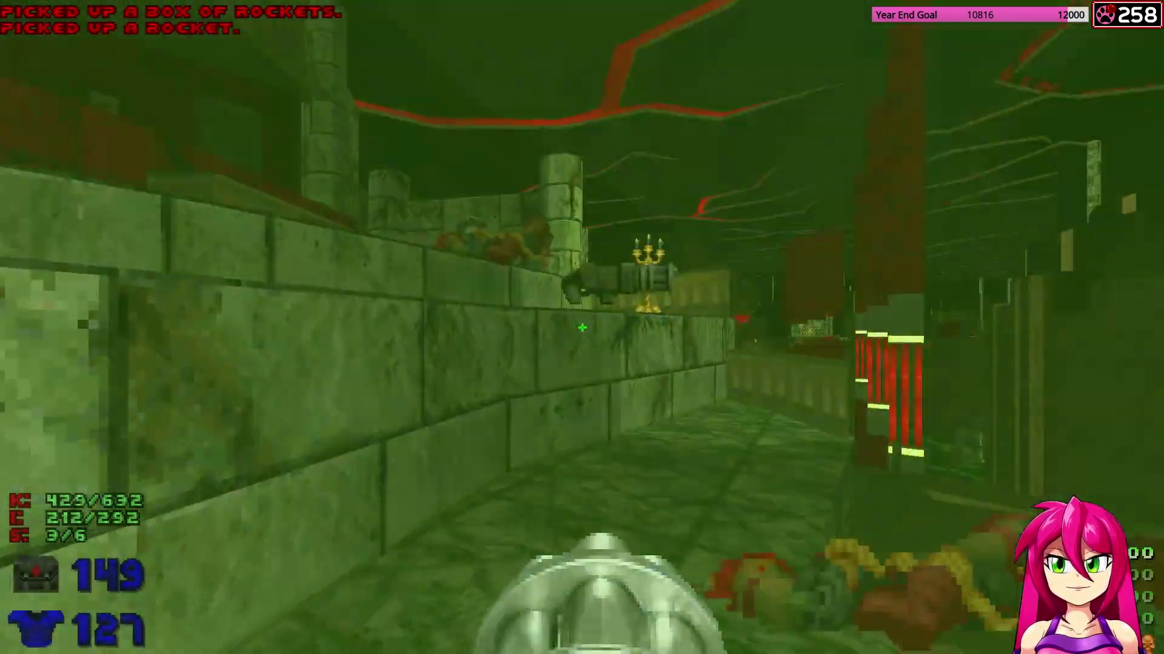
key(w)
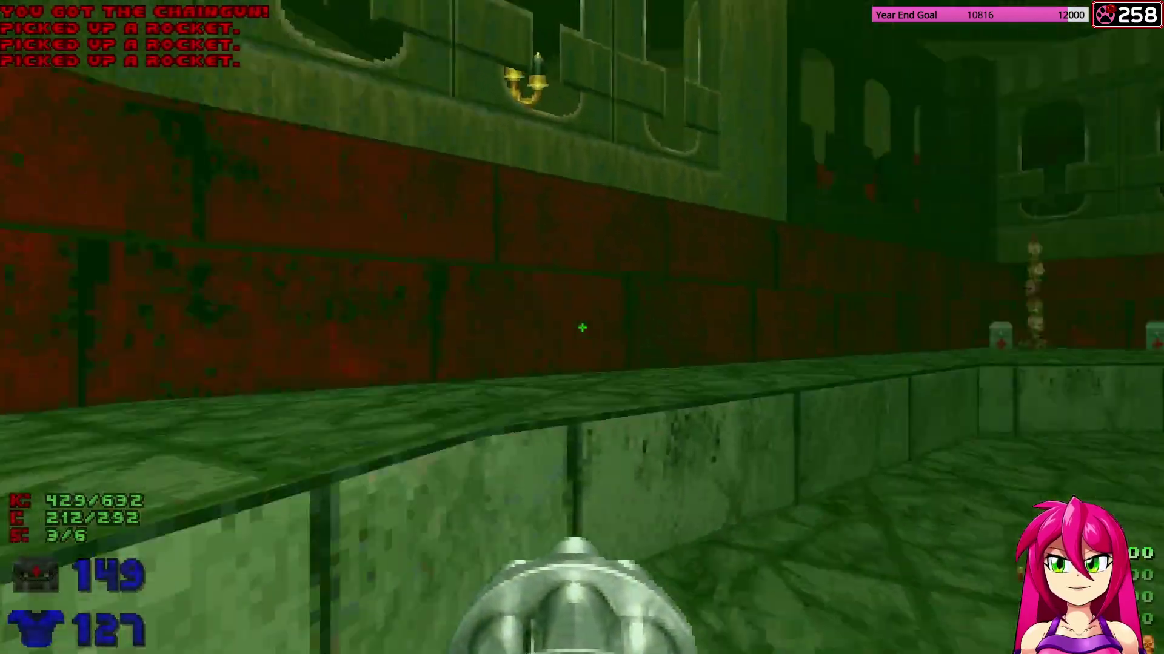
Enter the red-floored hall, collect the rockets around the rock pillar and save the game.
key(w)
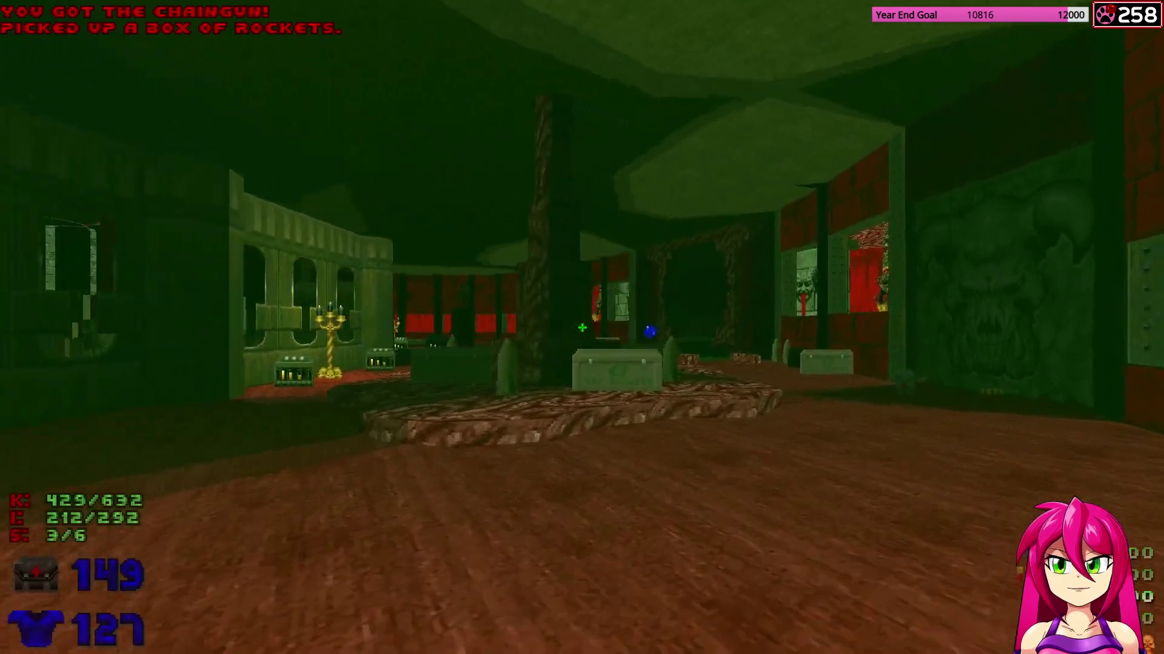
key(w)
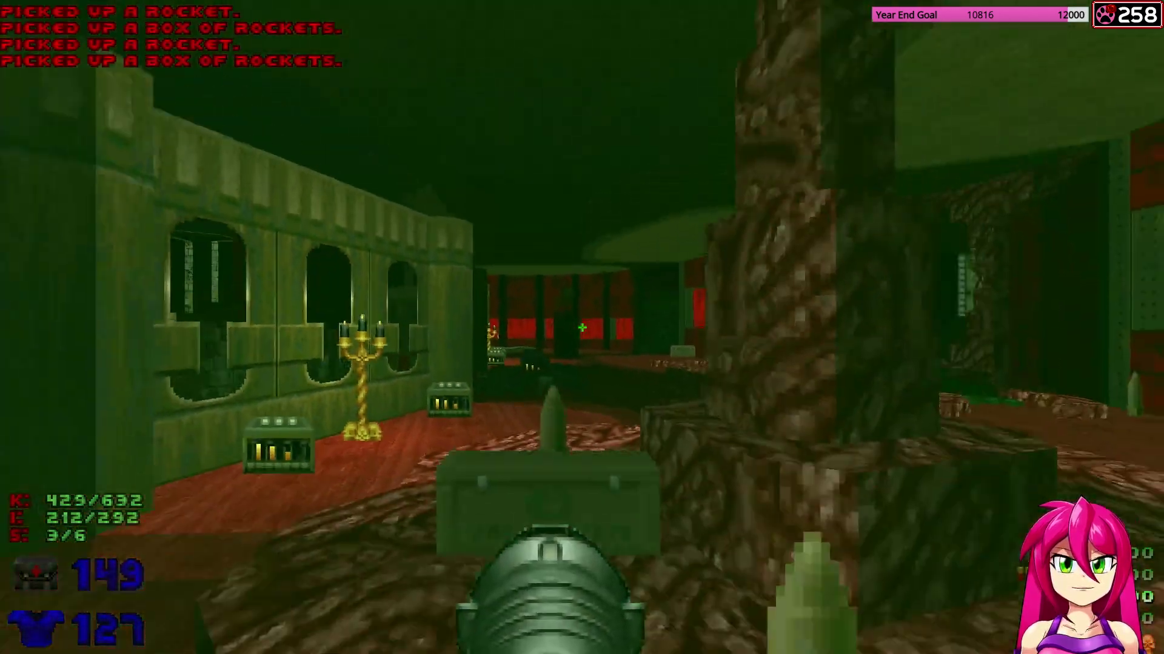
key(w)
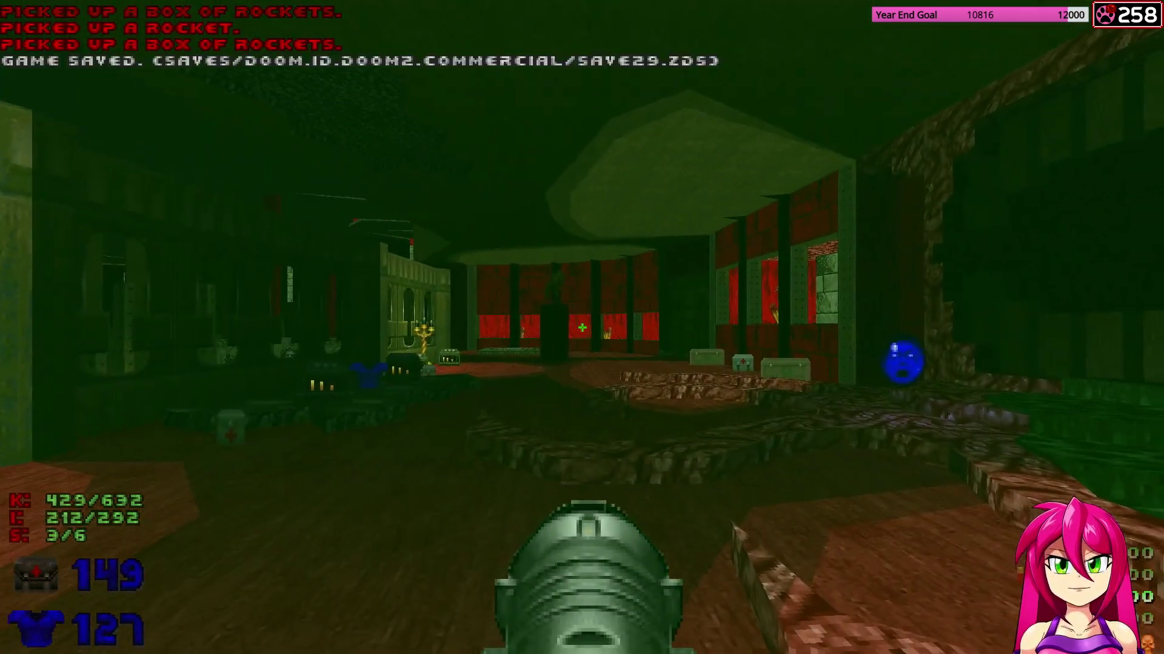
key(w)
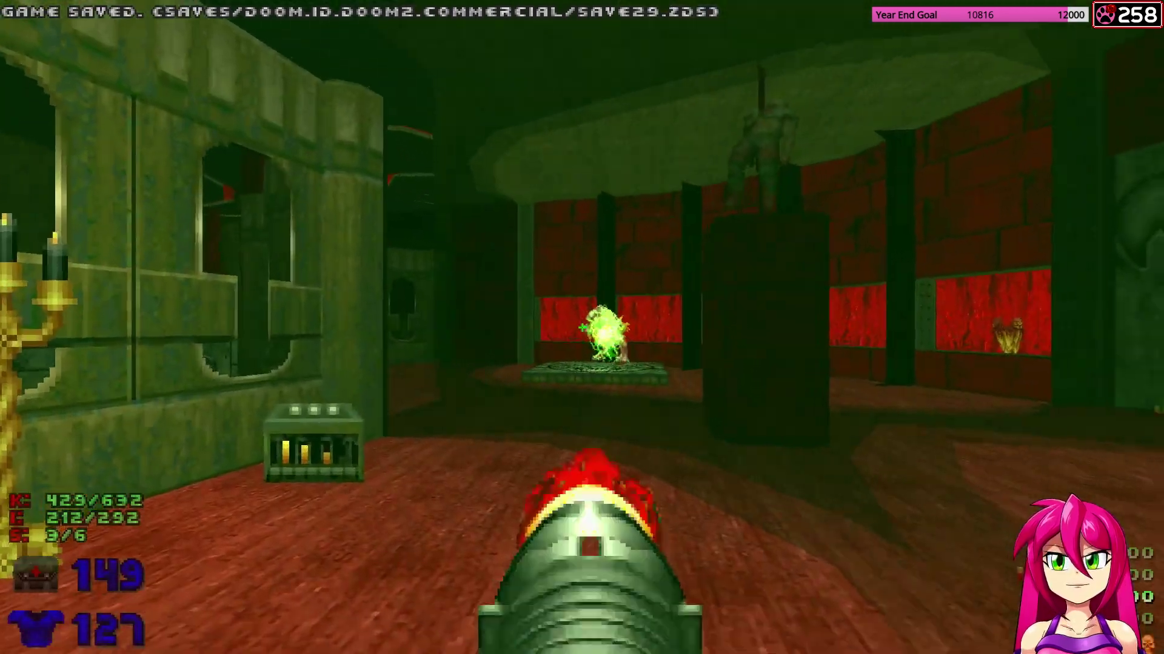
Fire rockets at the demons pouring from the teleporter pad near the statue while keeping a distance.
key(s)
click(581, 328)
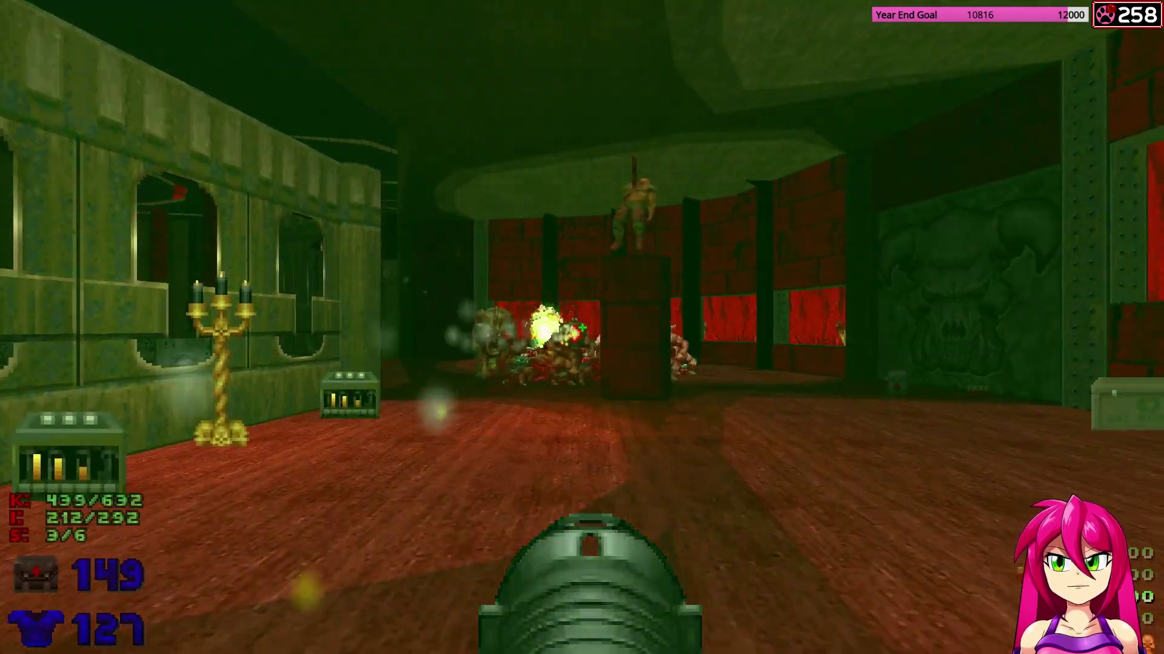
key(d)
click(582, 327)
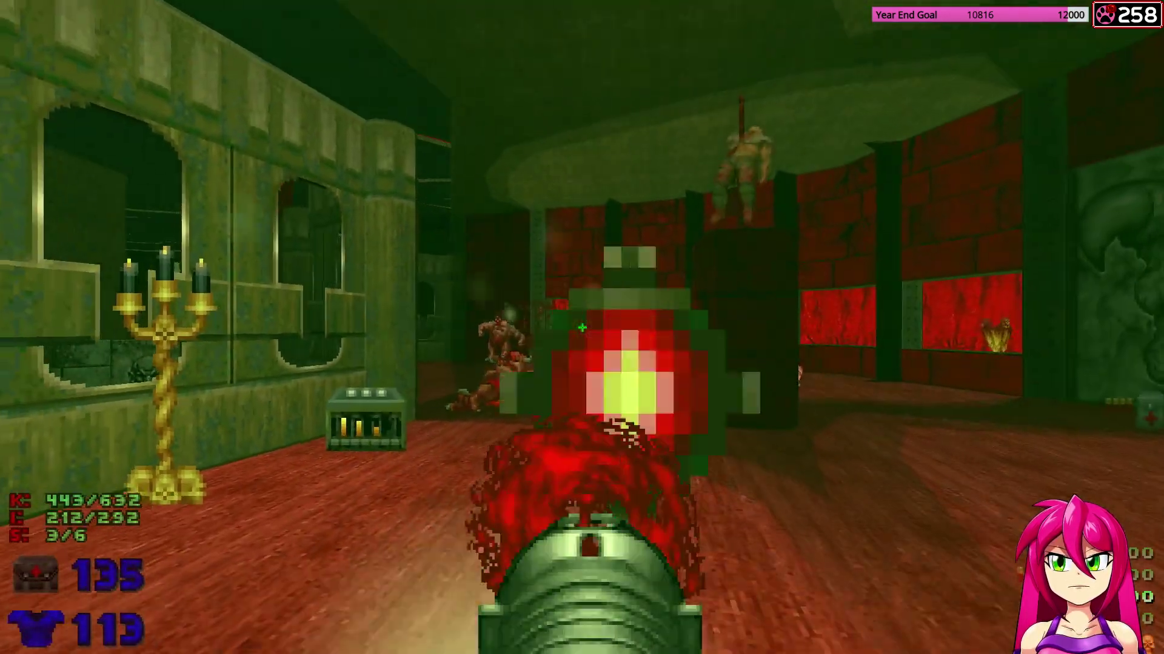
key(w)
click(583, 327)
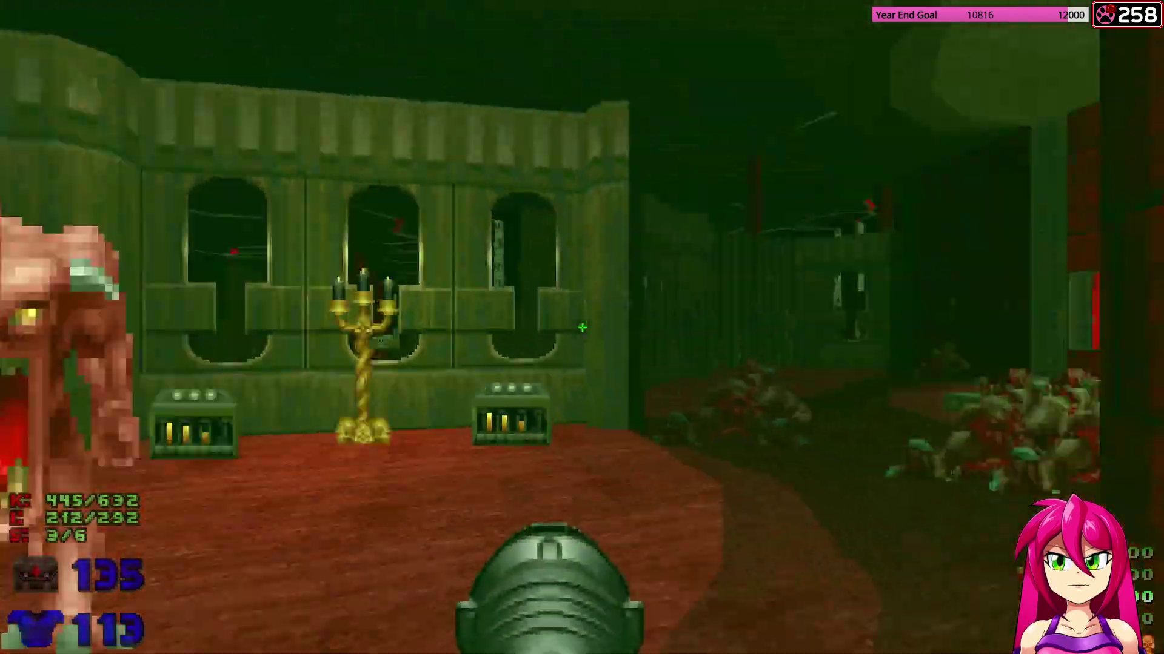
Fight through the closing demons with the plasma rifle and collect the rockets, energy cell packs and megaarmor.
key(w)
key(6)
click(582, 328)
click(582, 327)
key(w)
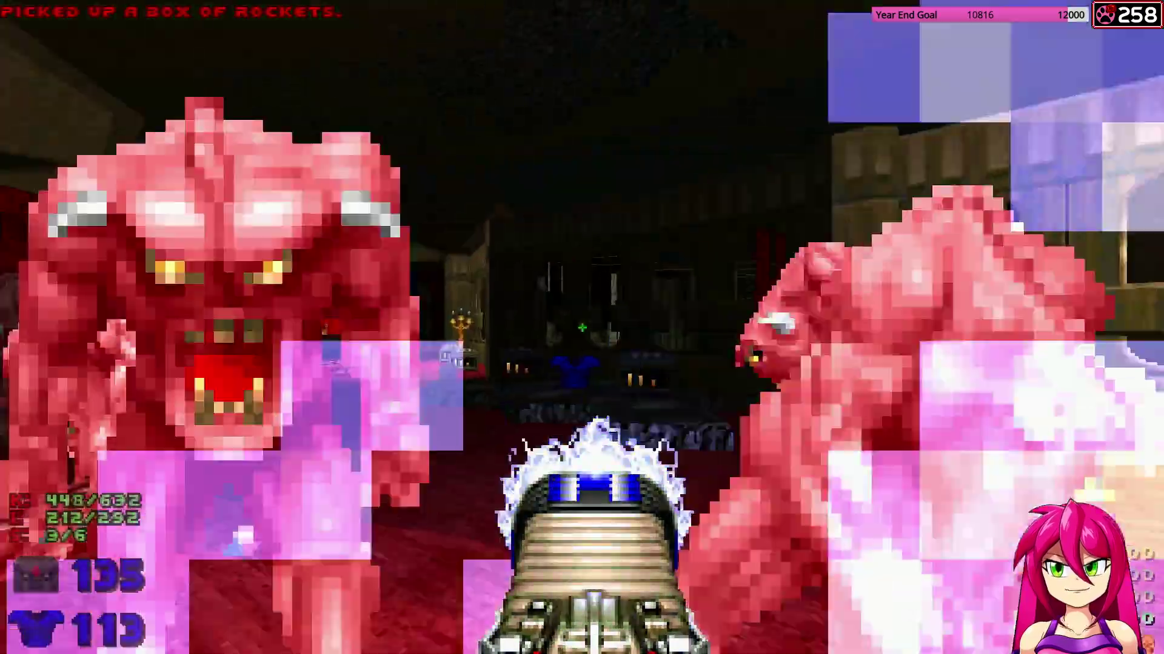
key(w)
click(582, 327)
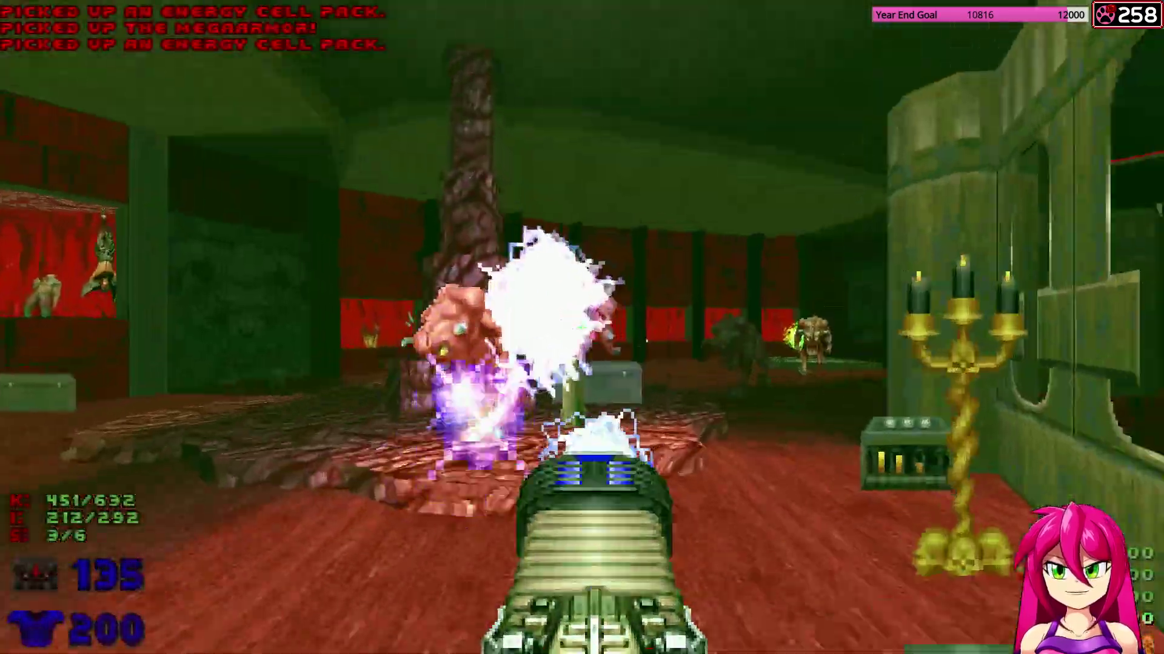
Kill the demons crowding the middle of the hall with the plasma rifle and take the supercharge.
click(581, 328)
key(w)
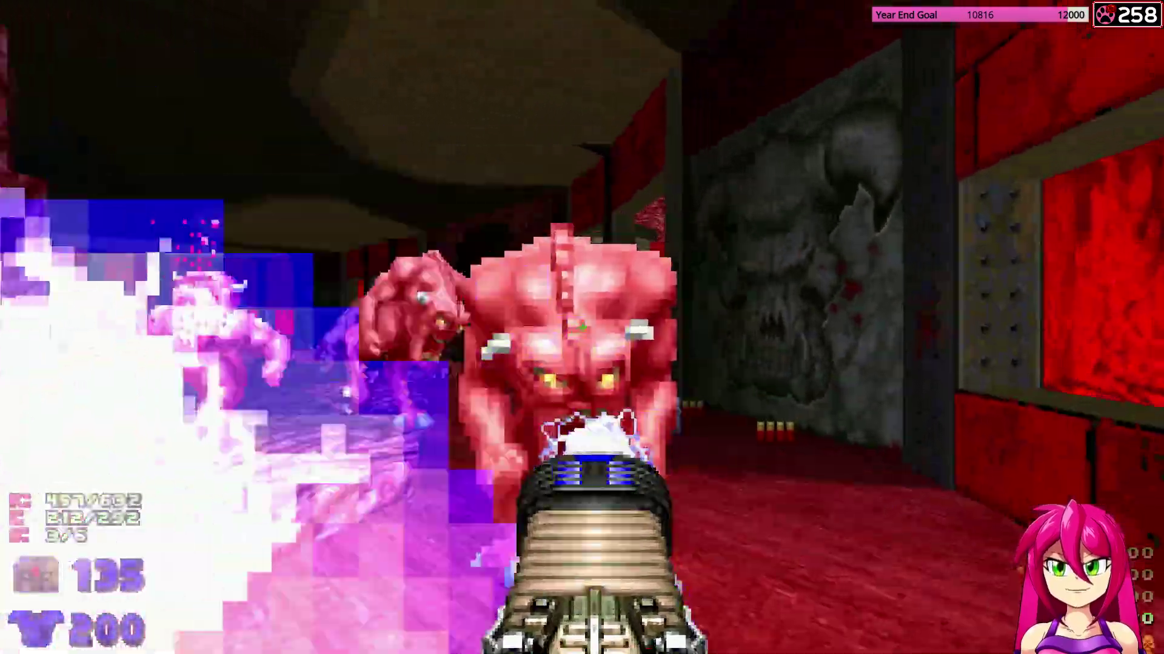
click(583, 328)
key(w)
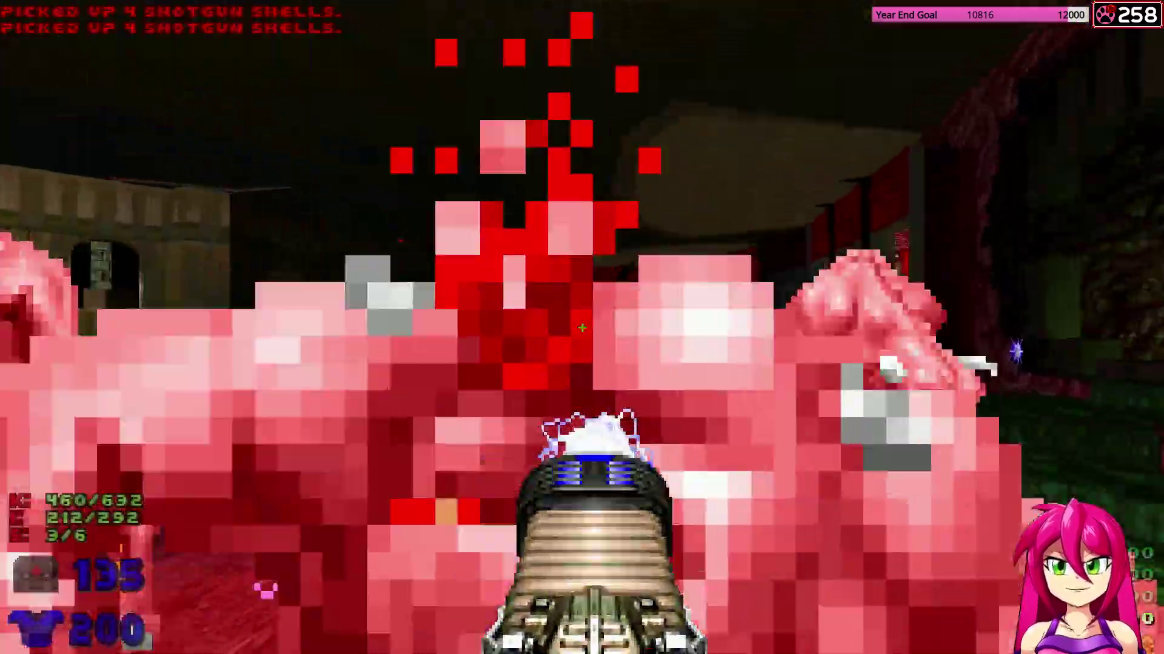
click(581, 328)
key(w)
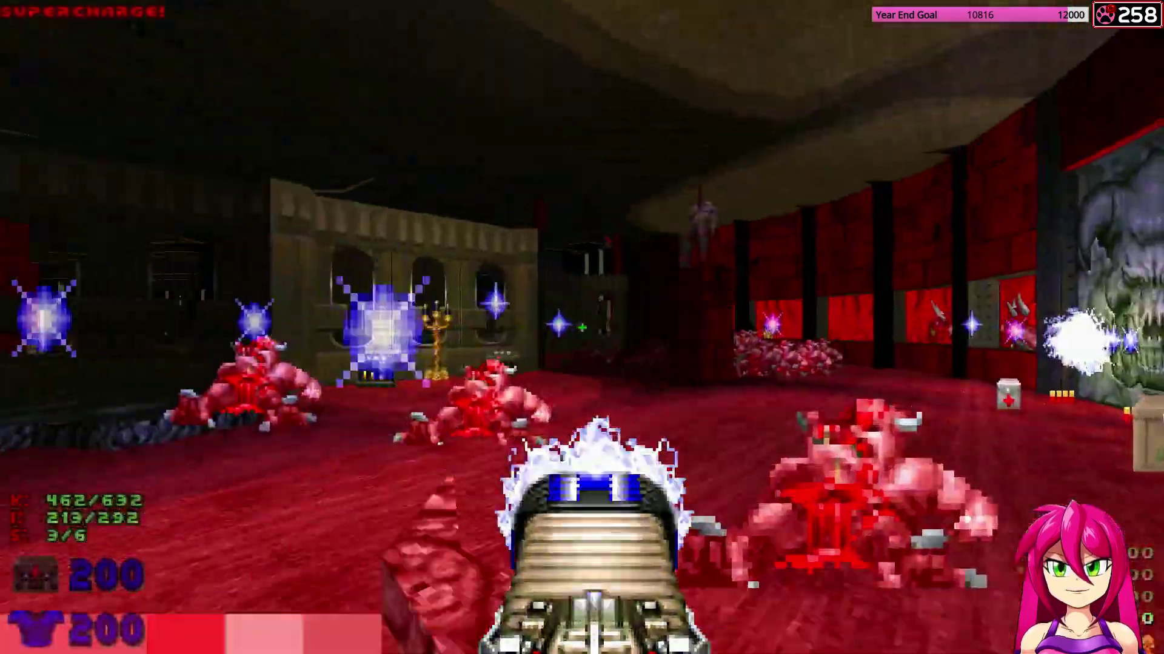
Kill the mancubus near the teleporter pad and the remaining demons with plasma fire.
click(582, 327)
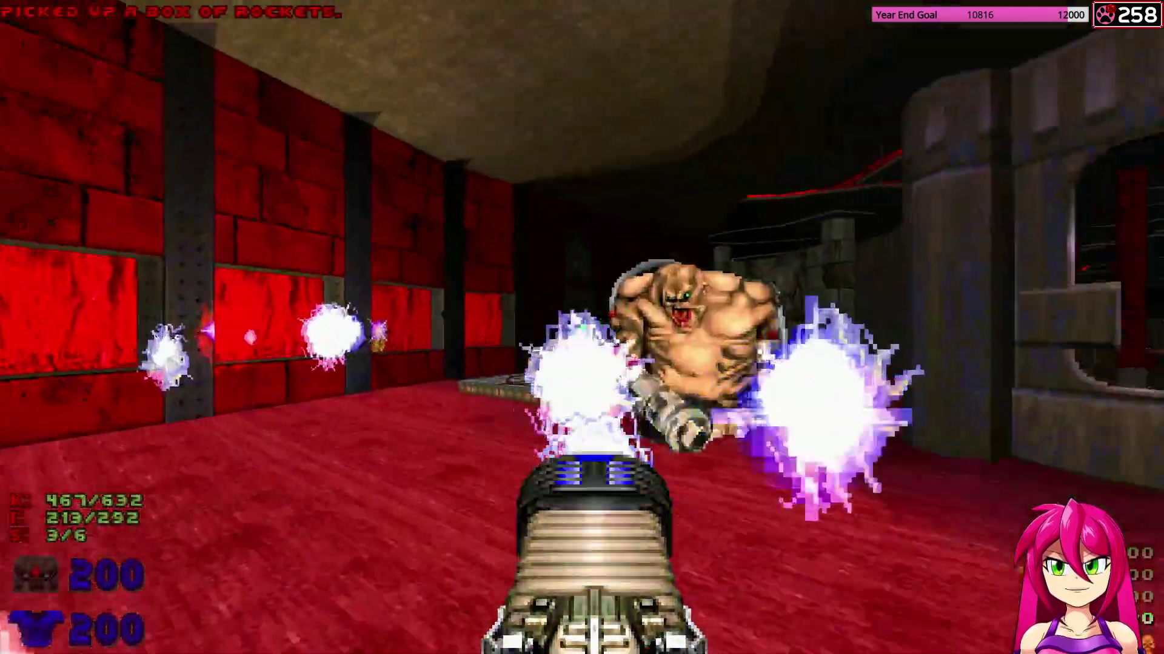
click(582, 327)
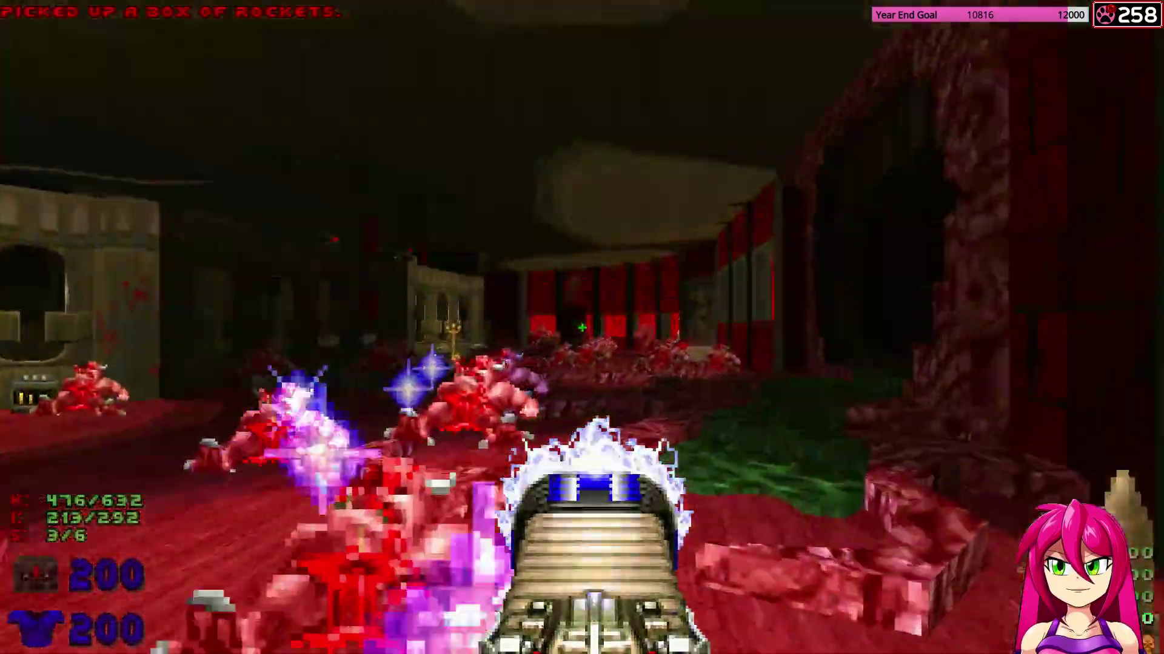
key(w)
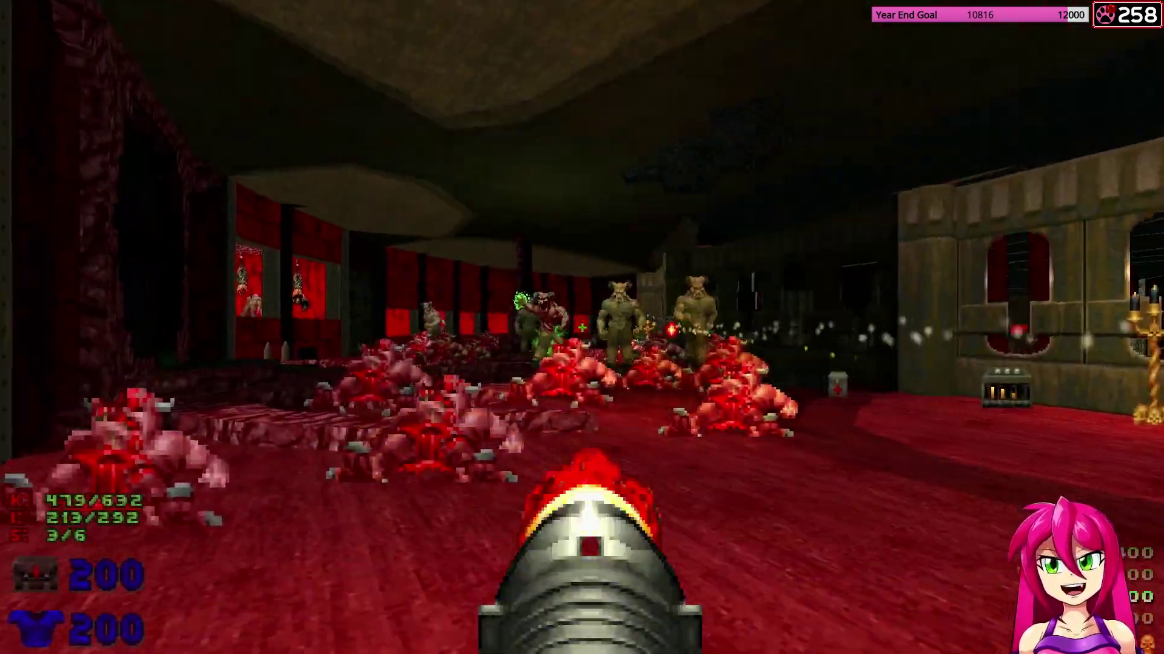
Retreat along the hall while killing the group of hell knights and the other attackers with rockets.
key(s)
key(d)
click(582, 328)
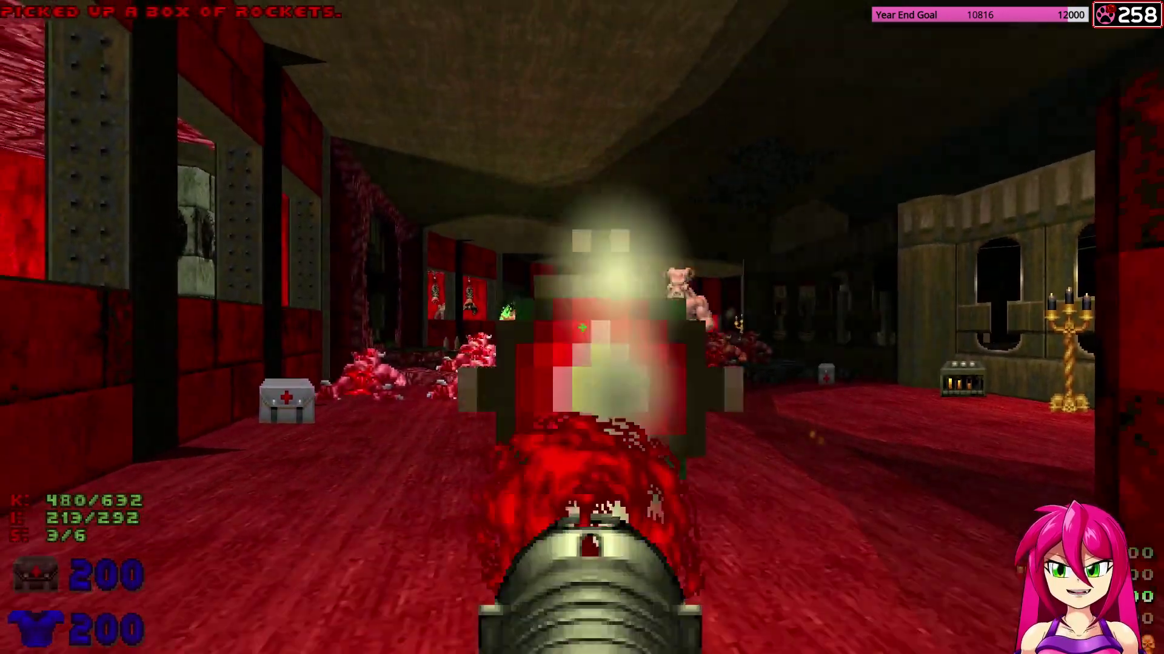
drag(582, 327, 582, 327)
key(s)
key(d)
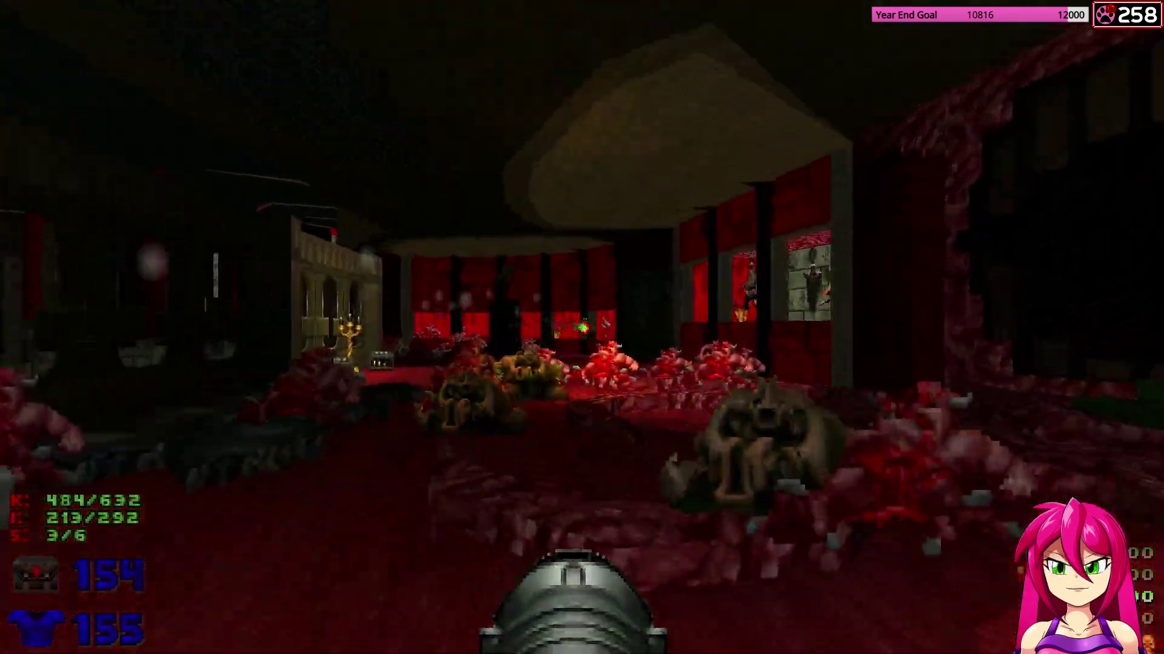
key(s)
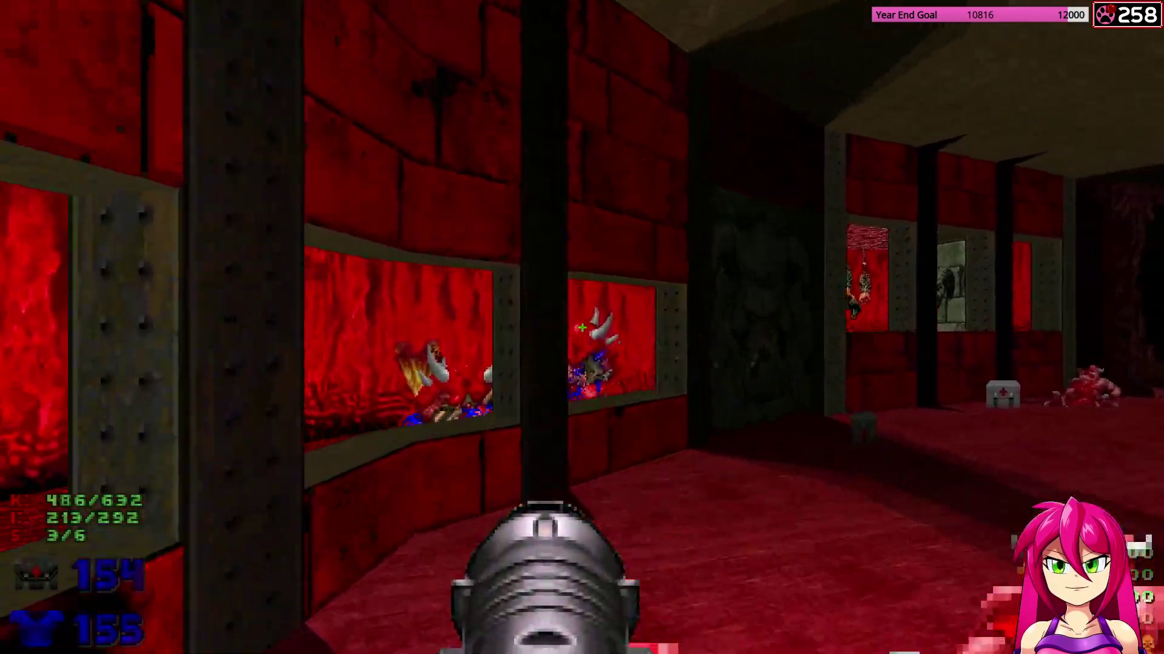
Sweep the cleared hall to collect the leftover rockets and energy cell packs, heading for the opening between the windowed walls.
key(w)
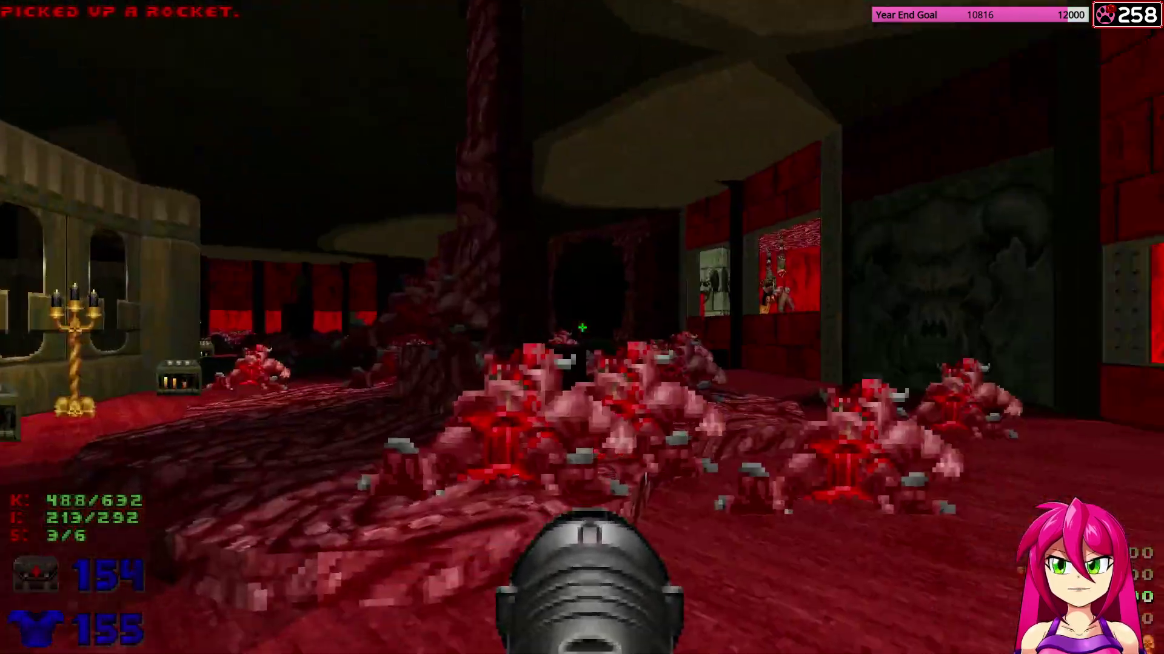
key(w)
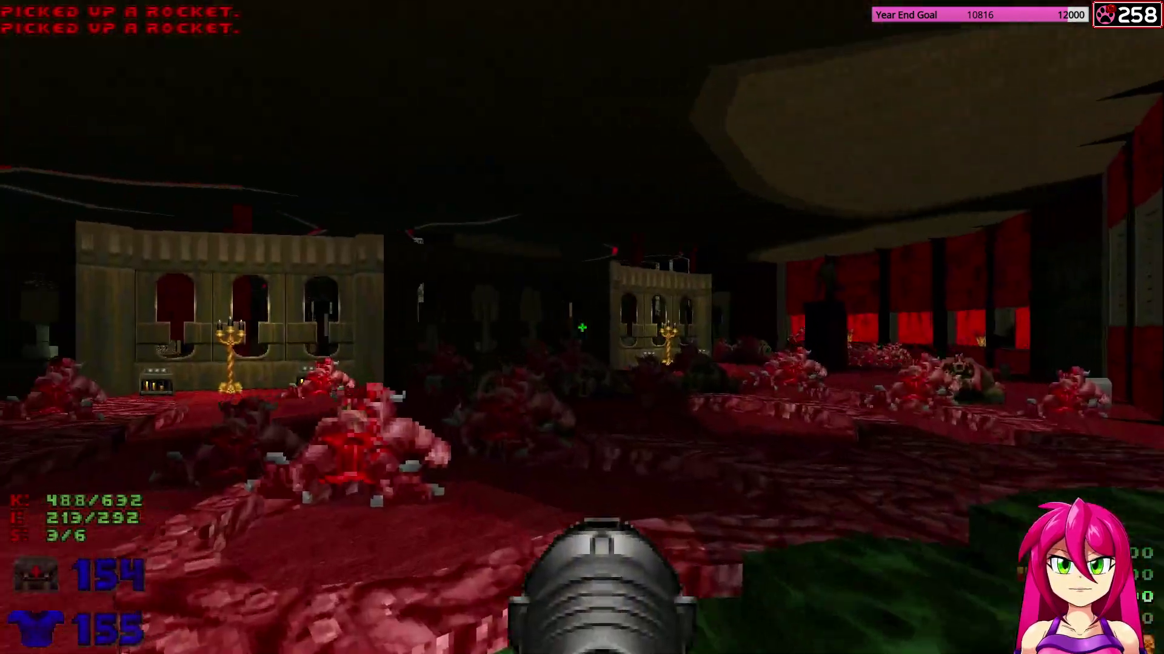
key(w)
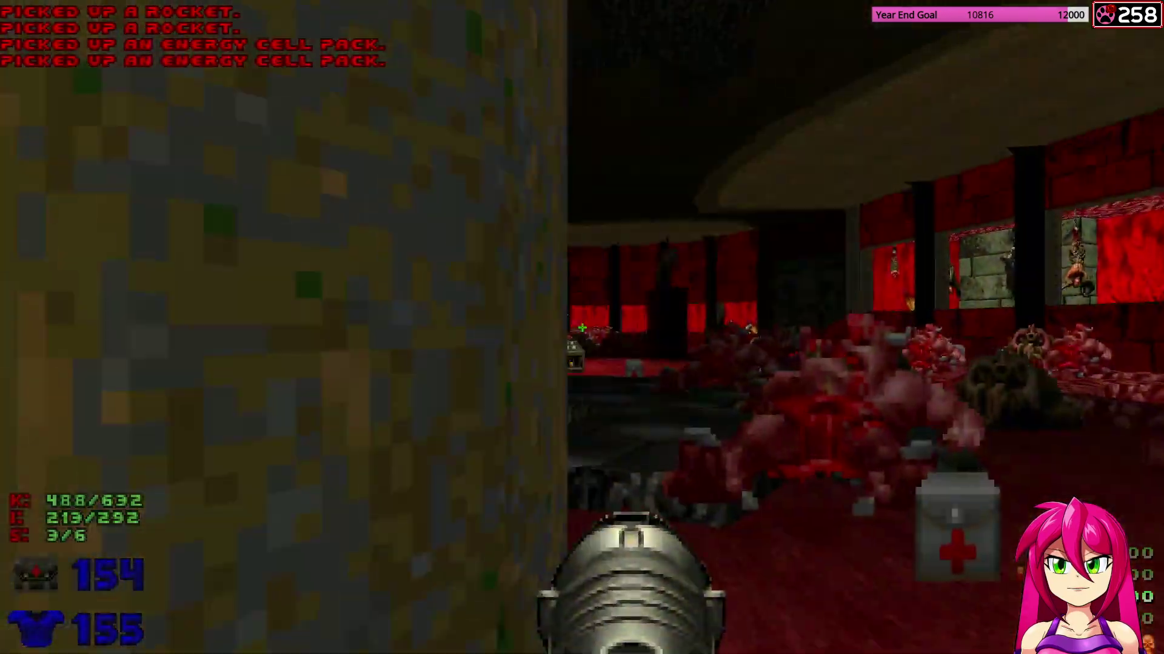
key(w)
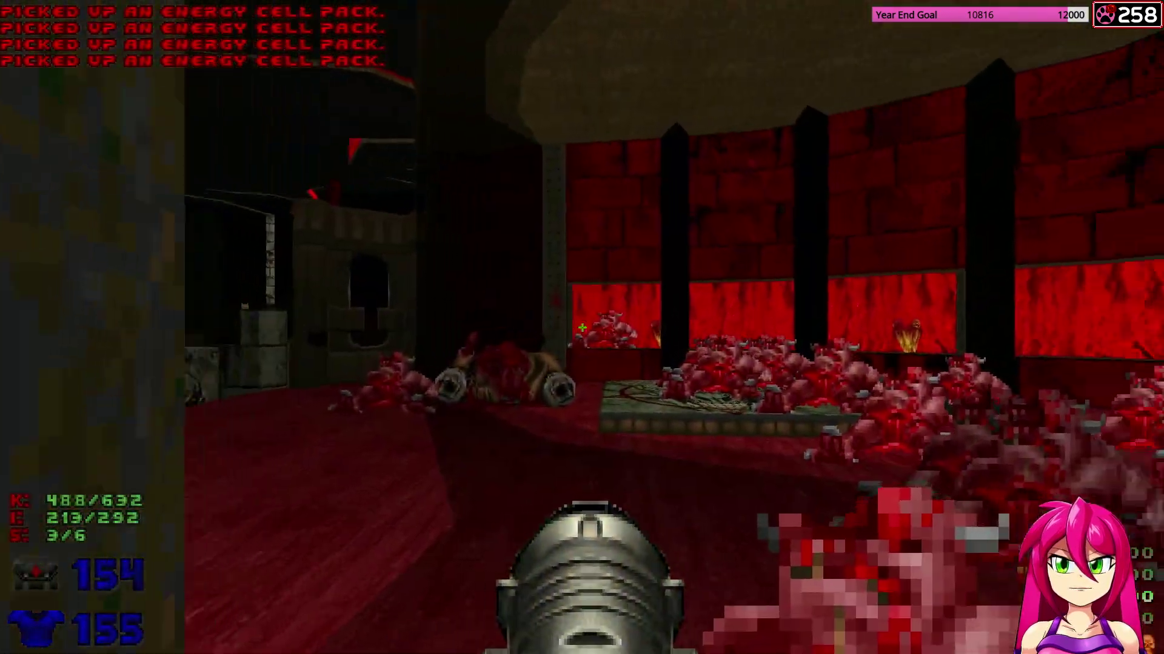
key(w)
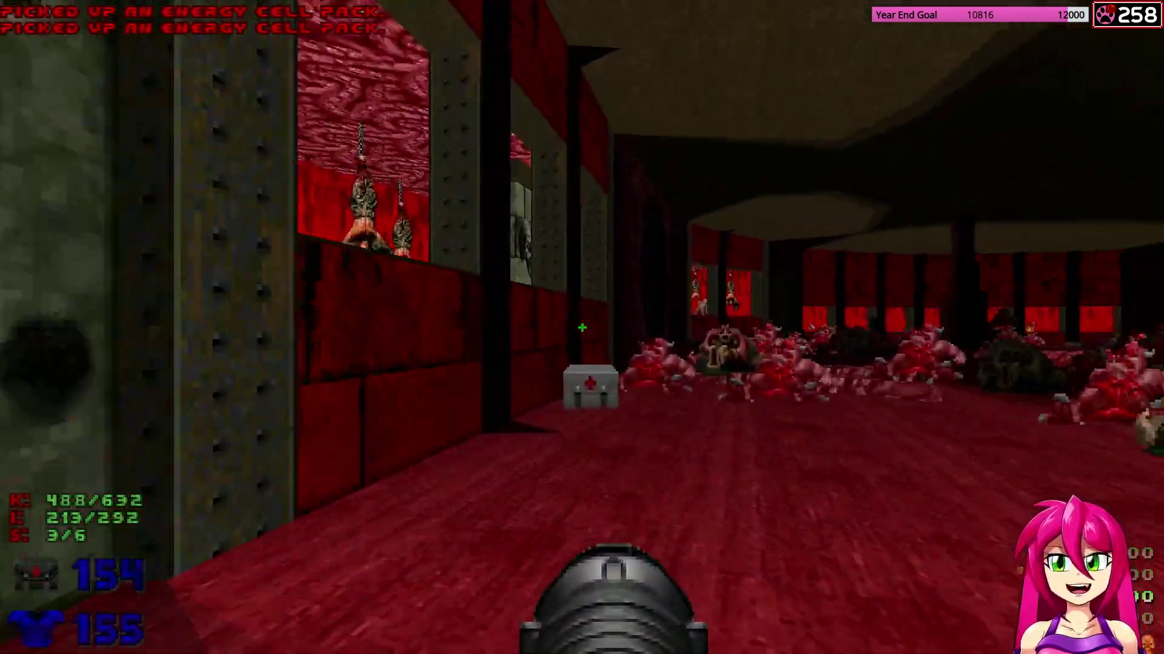
key(w)
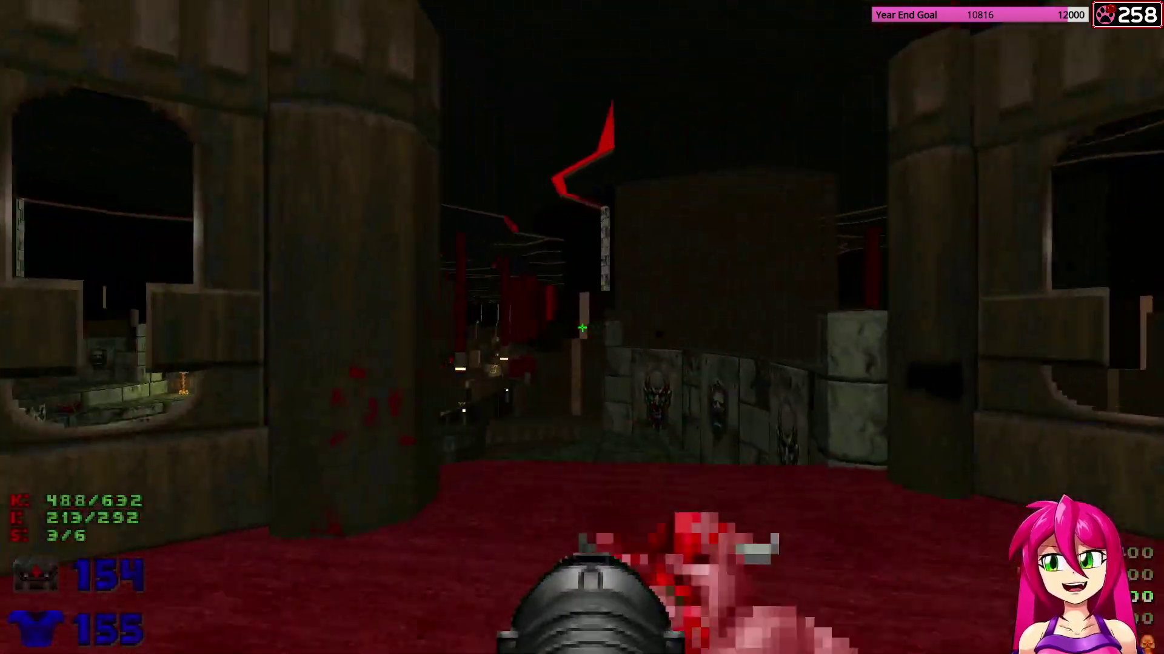
Move onto the stone ledge outside the hall, collect the rockets and fire at the attacker beyond the bars.
key(w)
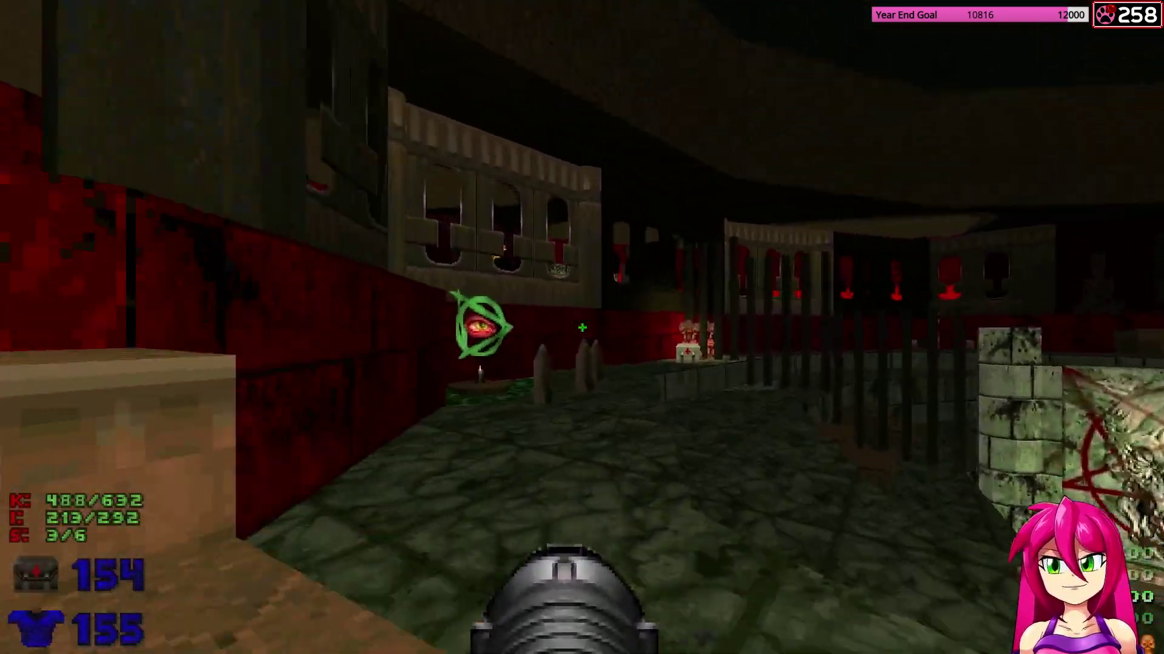
key(w)
click(582, 327)
click(582, 328)
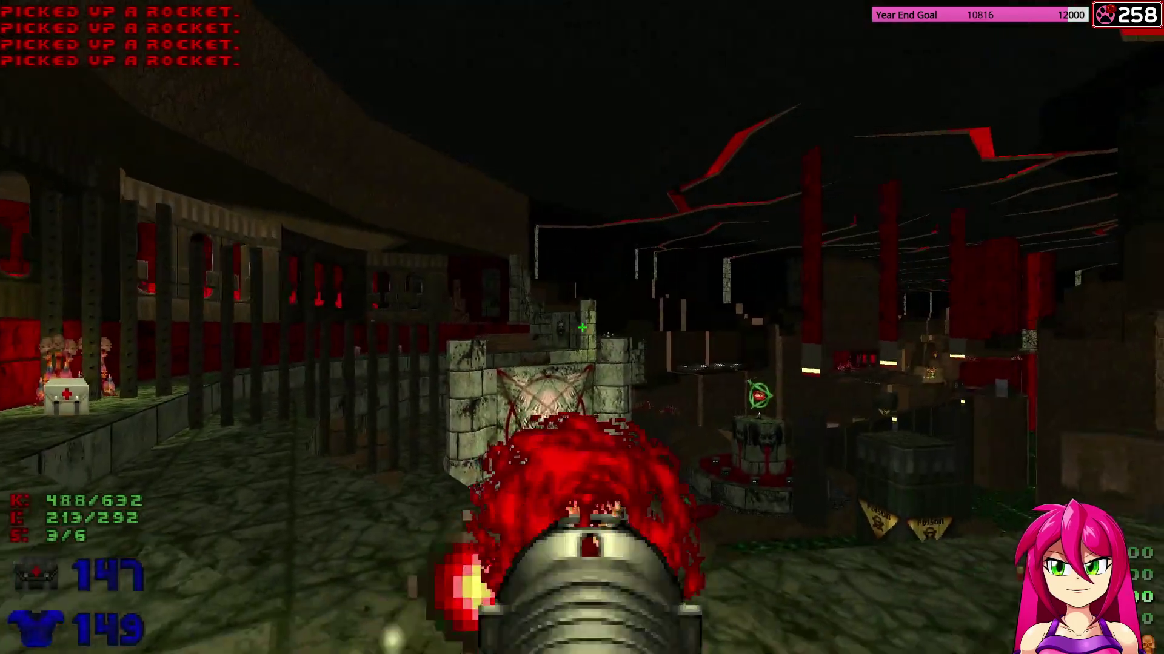
key(w)
click(583, 327)
Return to the courtyard ground and follow the path between the poison container and the stone steps.
key(w)
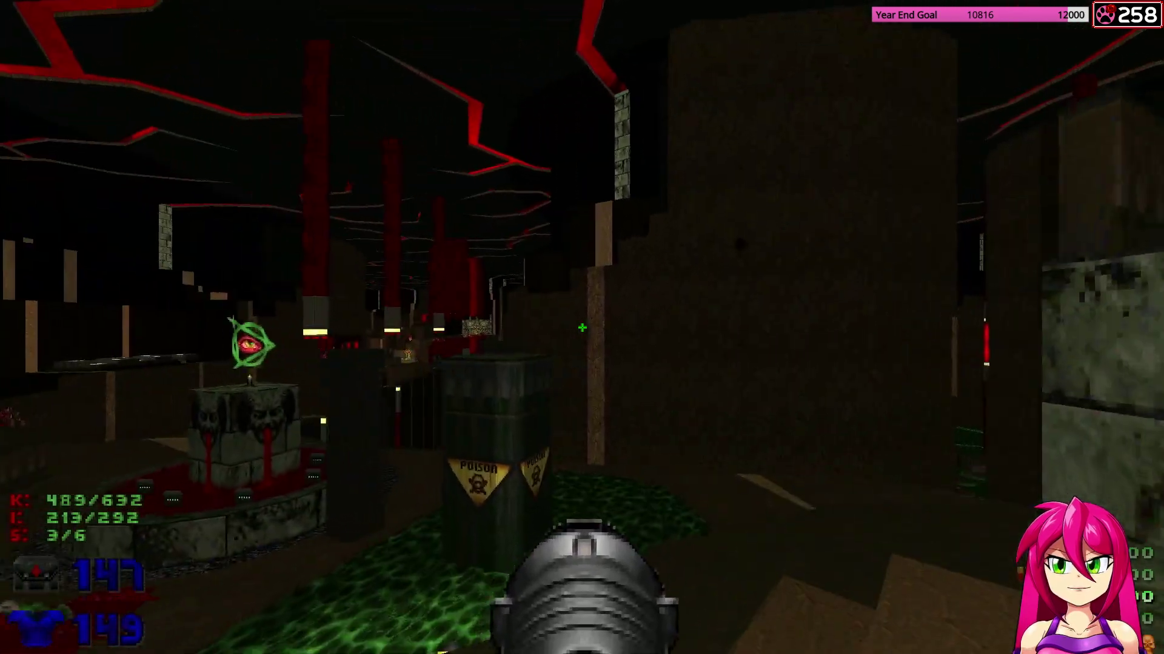
key(w)
key(w)
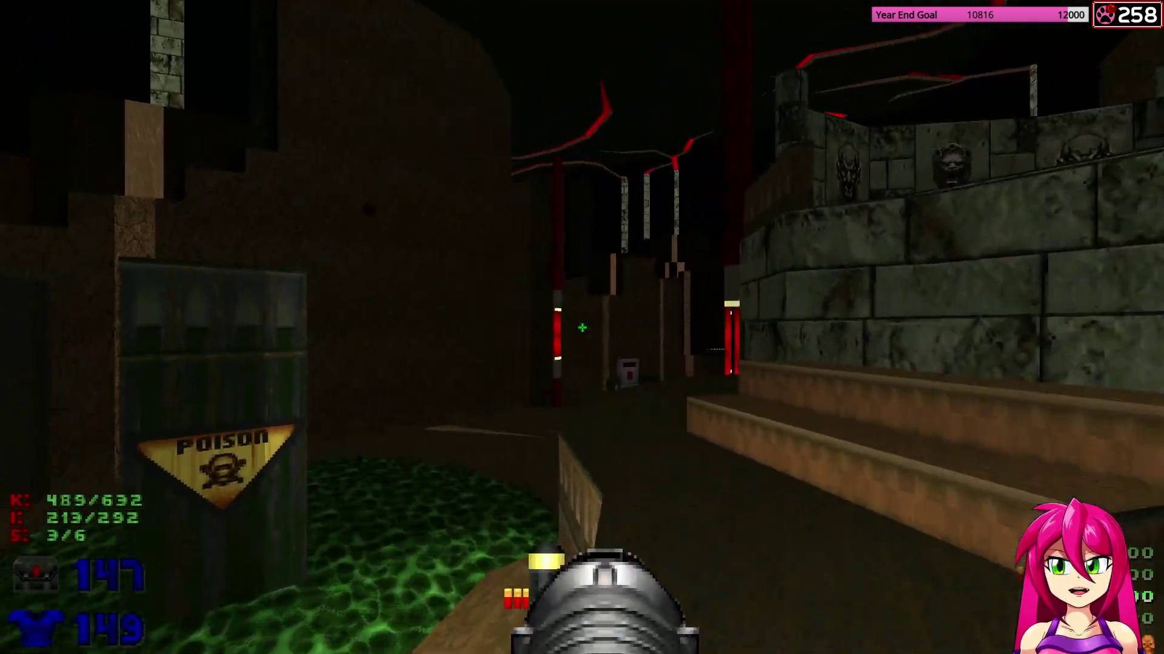
Circle the stone structure in the courtyard, collecting the box of bullets, and return toward the grey switch pillar.
key(w)
key(w)
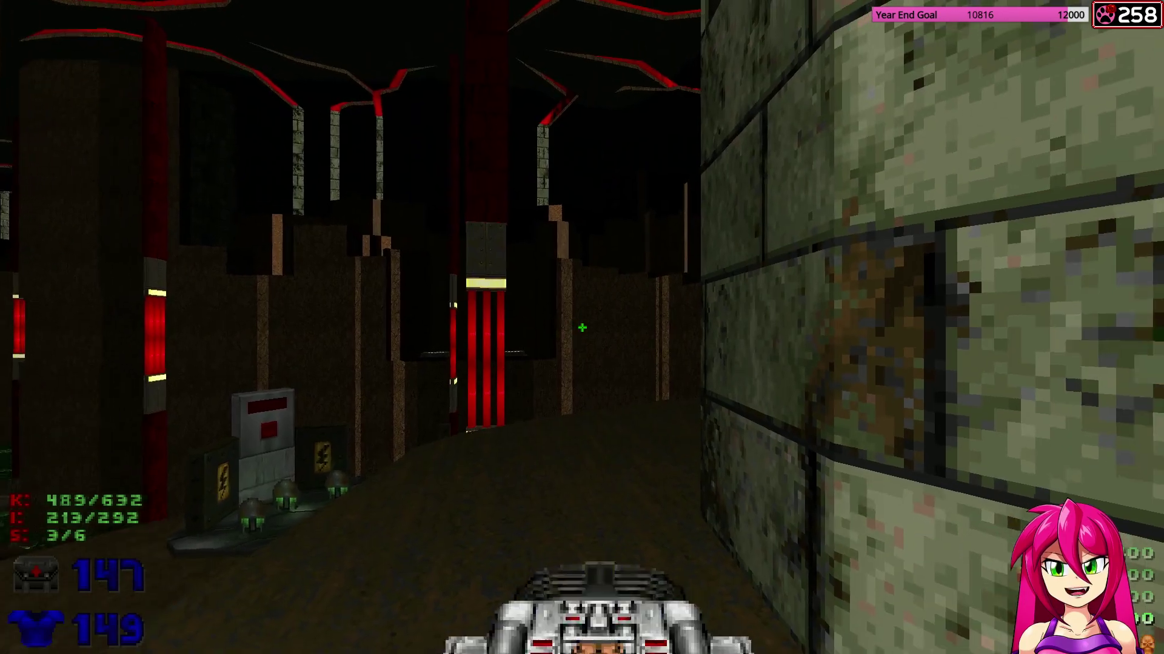
key(3)
key(w)
key(w)
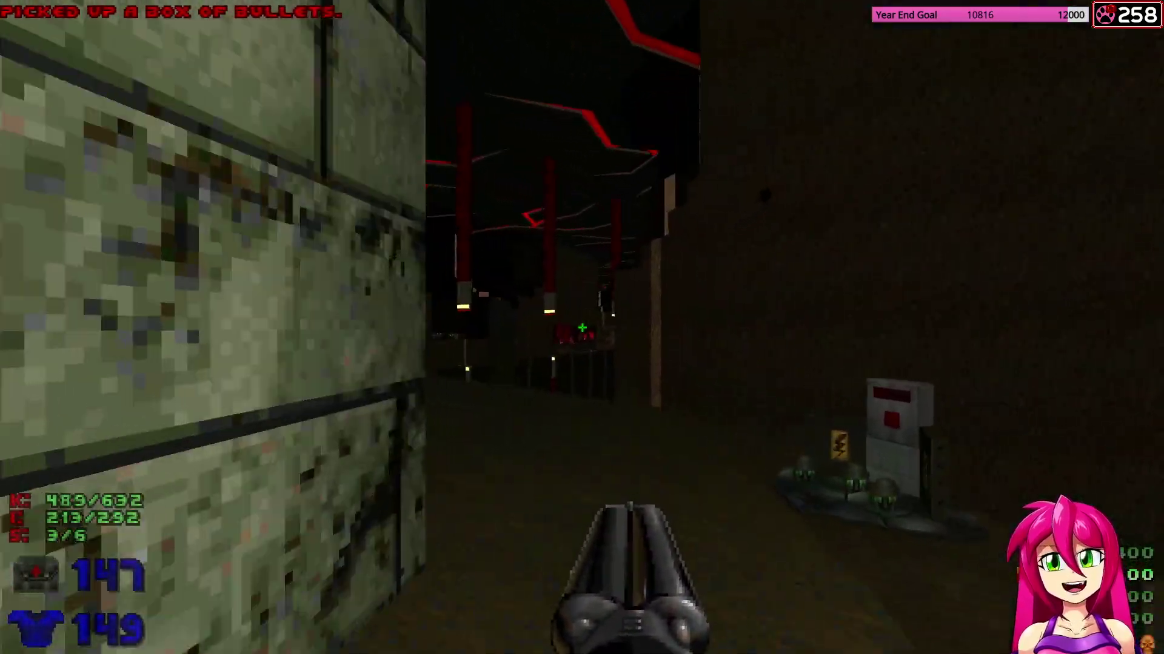
key(w)
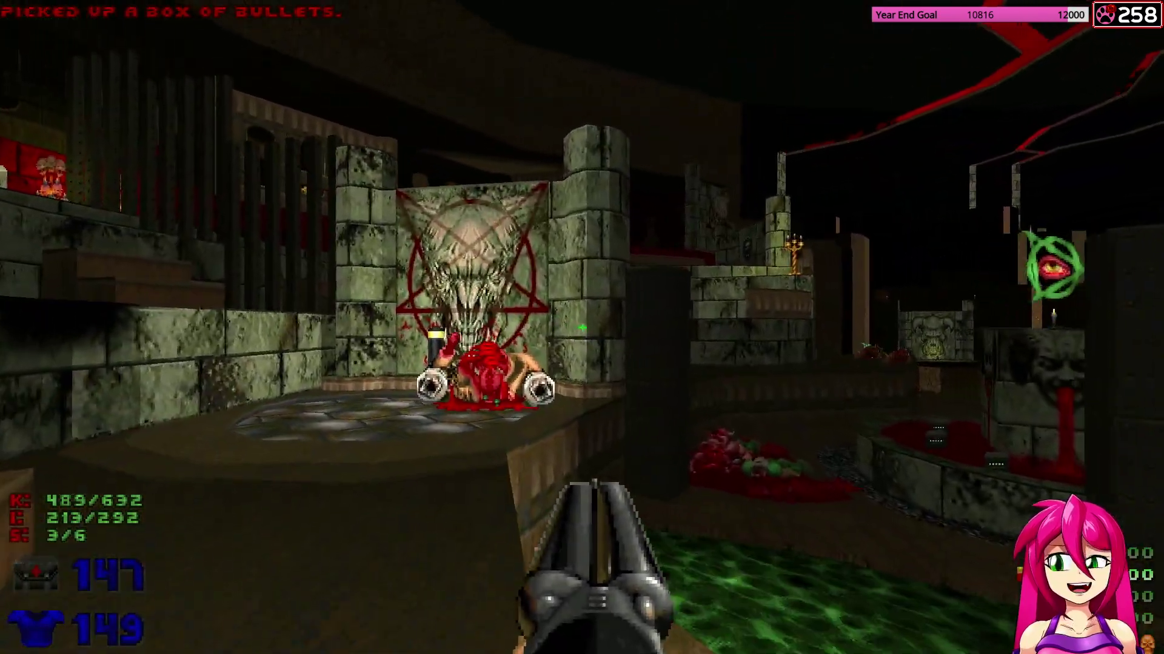
key(w)
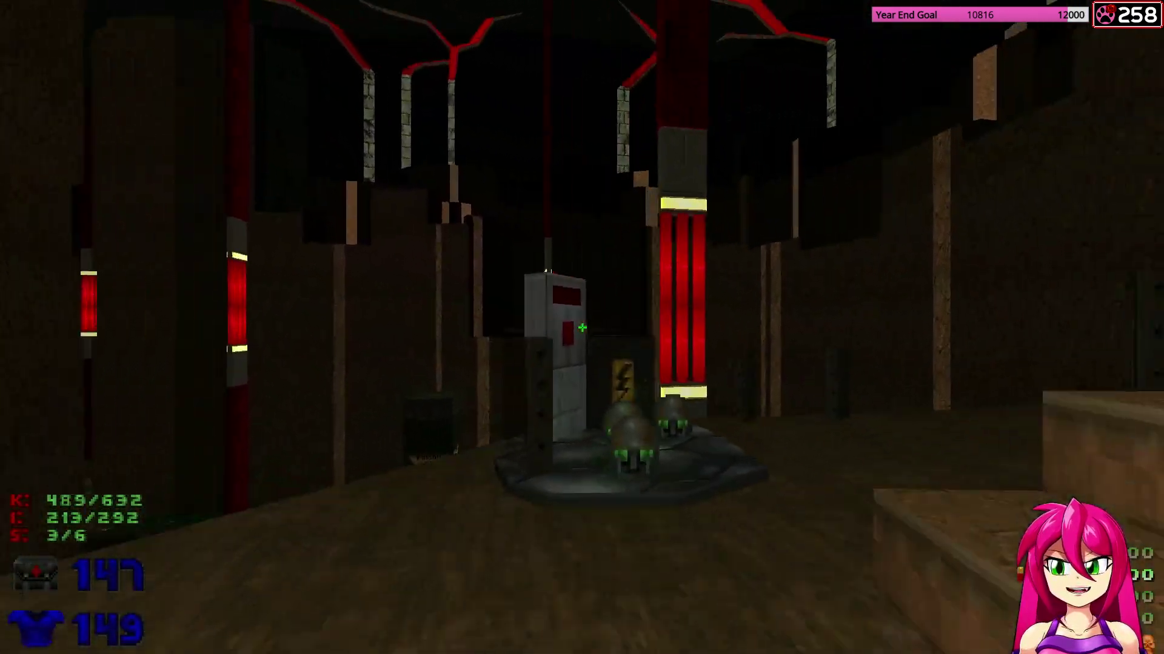
Save the game, collect the armor bonuses around the grey switch pillar and head for the narrow beam over the slime.
key(F6)
key(w)
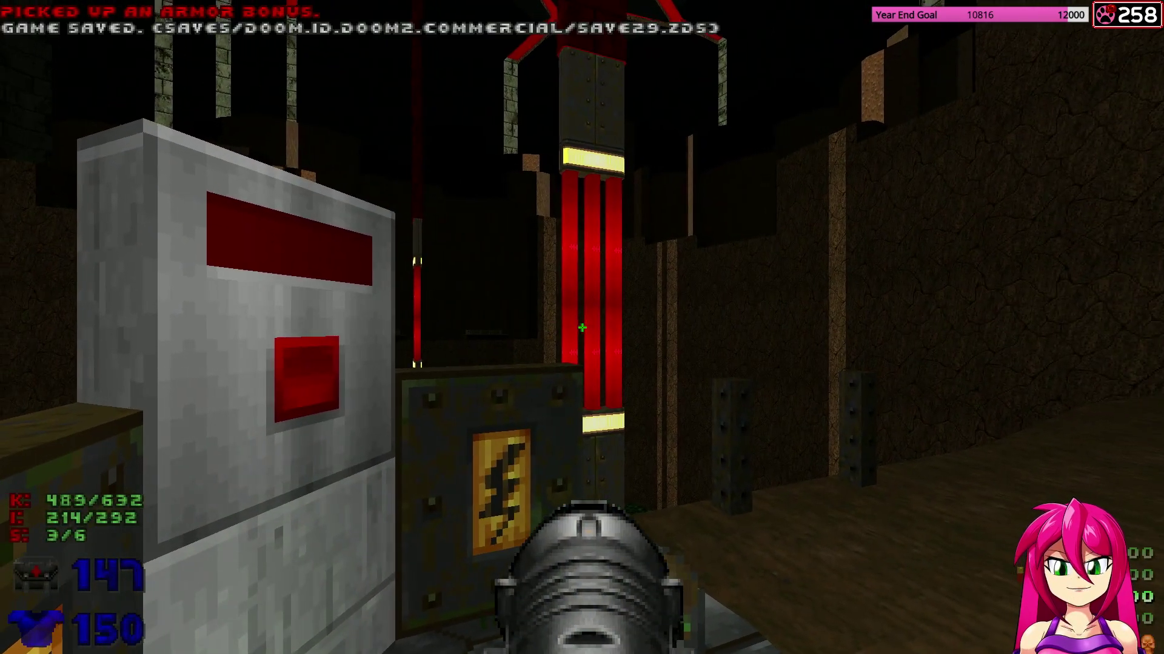
key(w)
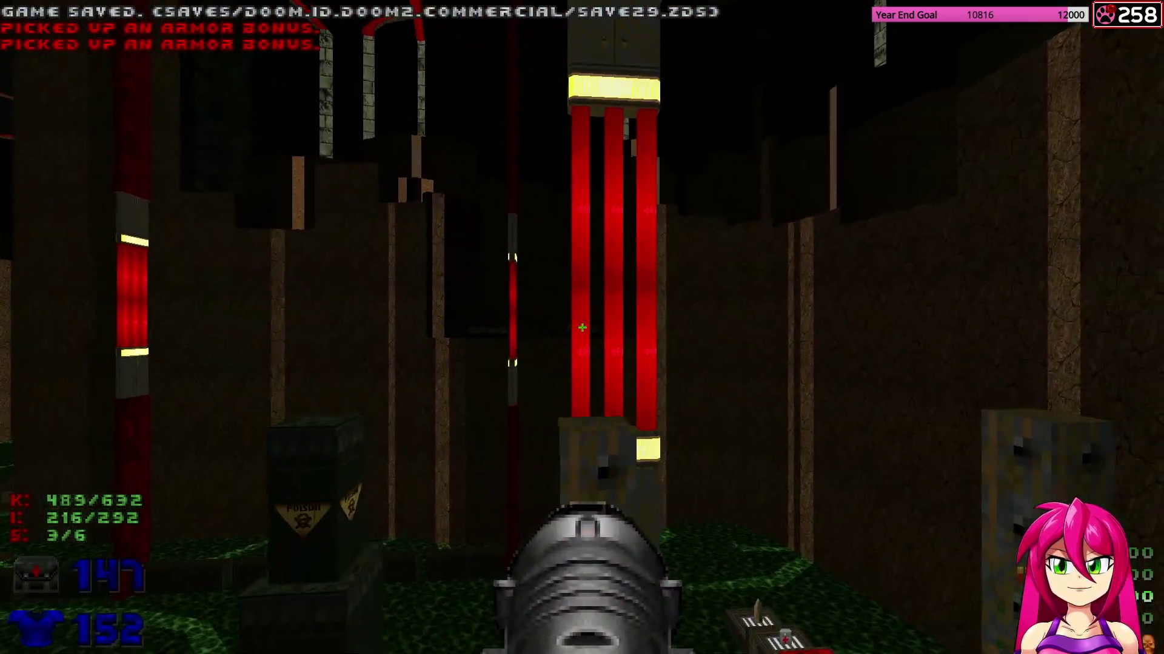
key(w)
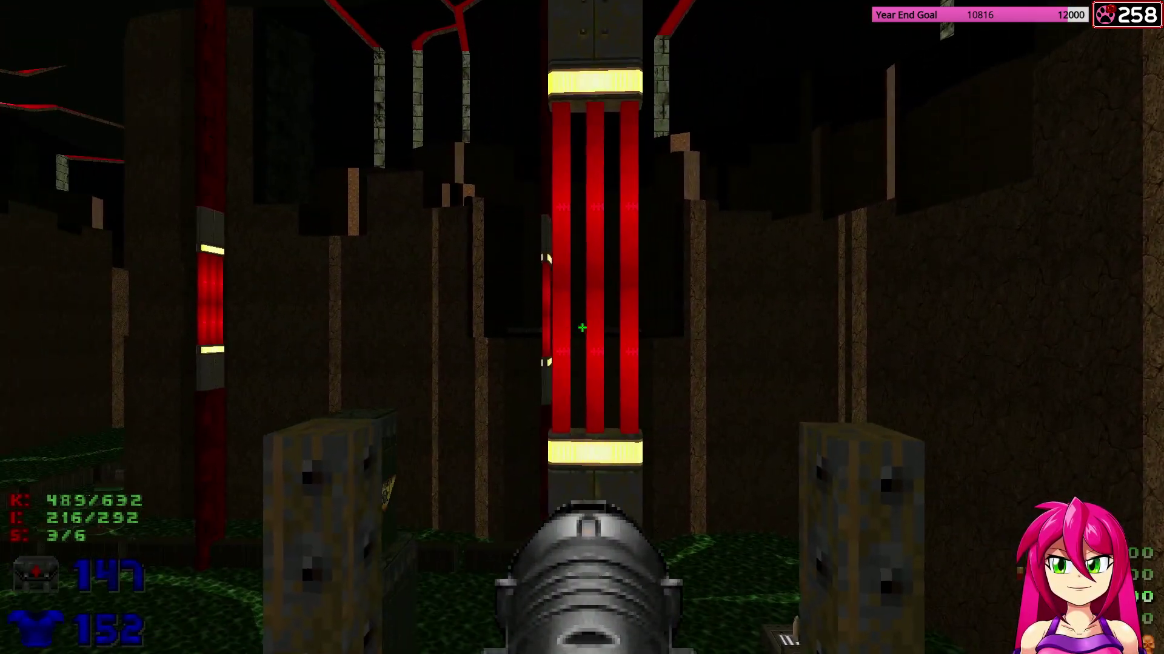
key(w)
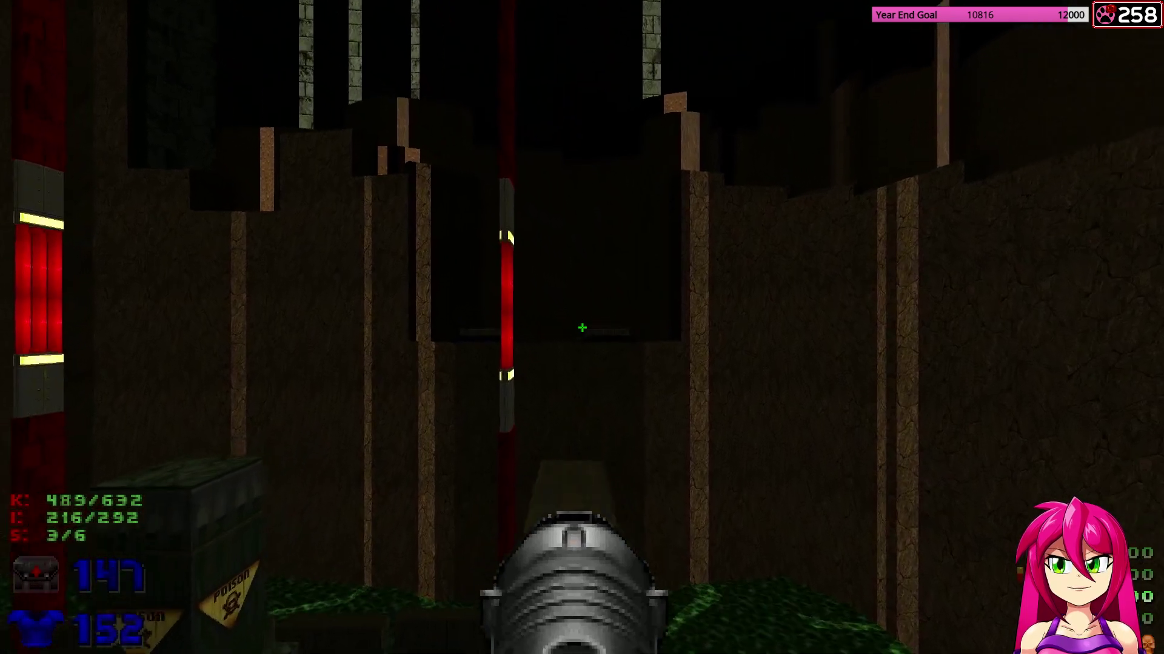
Cross the narrow beam while firing rockets at the cacodemons in and around the red alcove.
key(w)
click(582, 328)
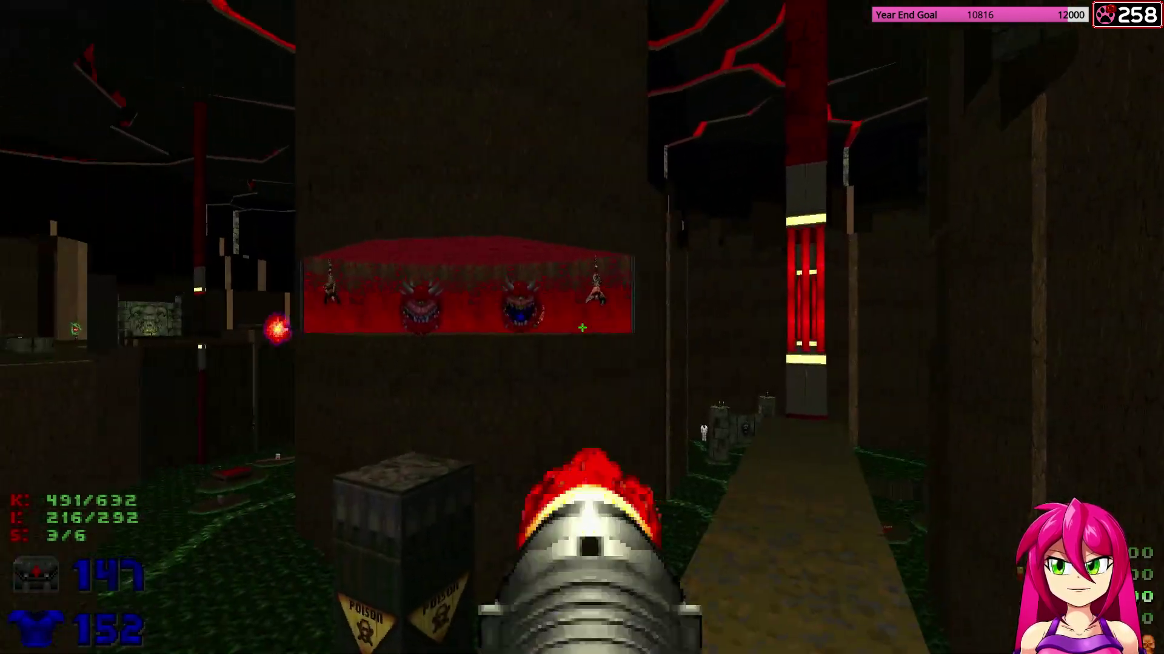
key(w)
click(583, 328)
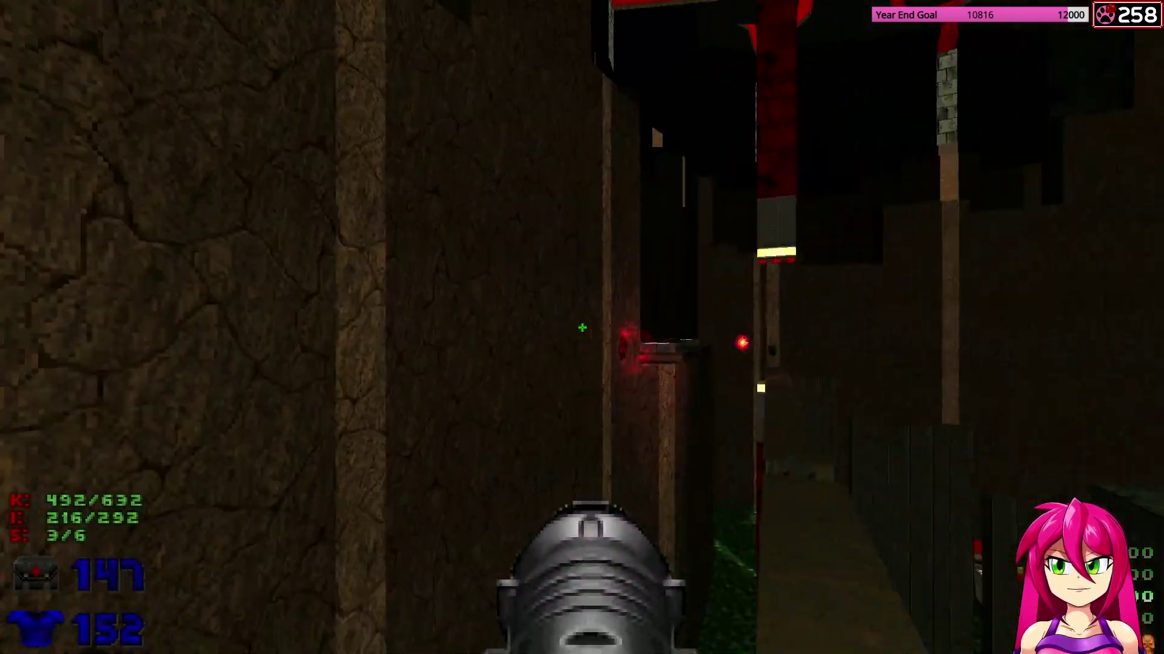
key(ctrl)
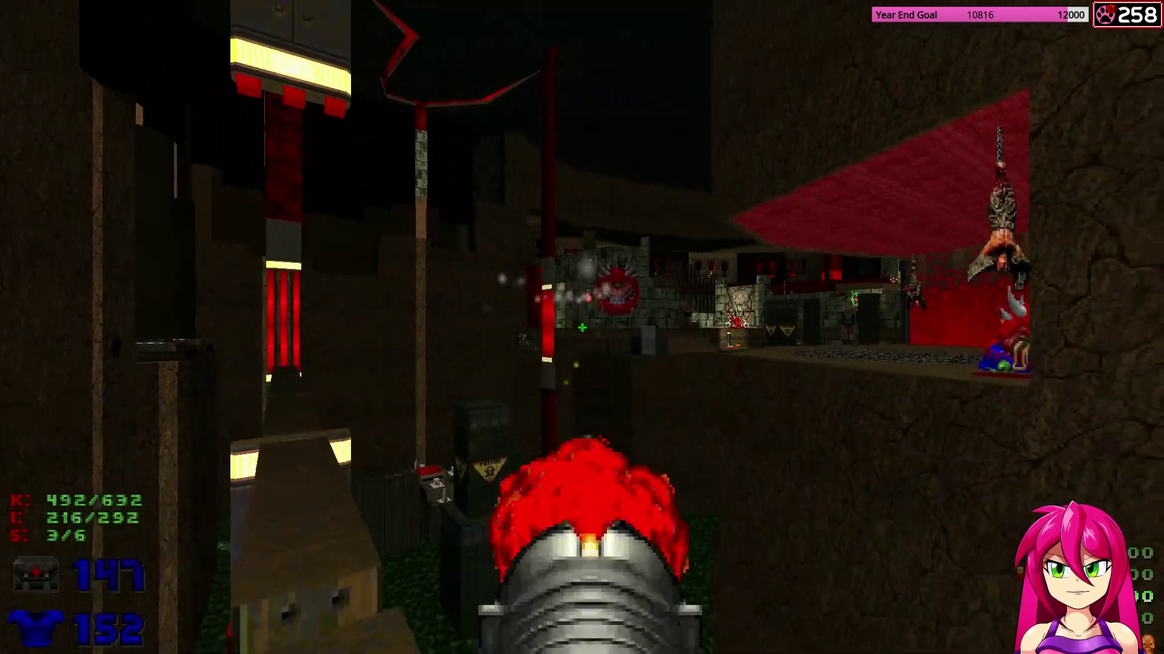
key(w)
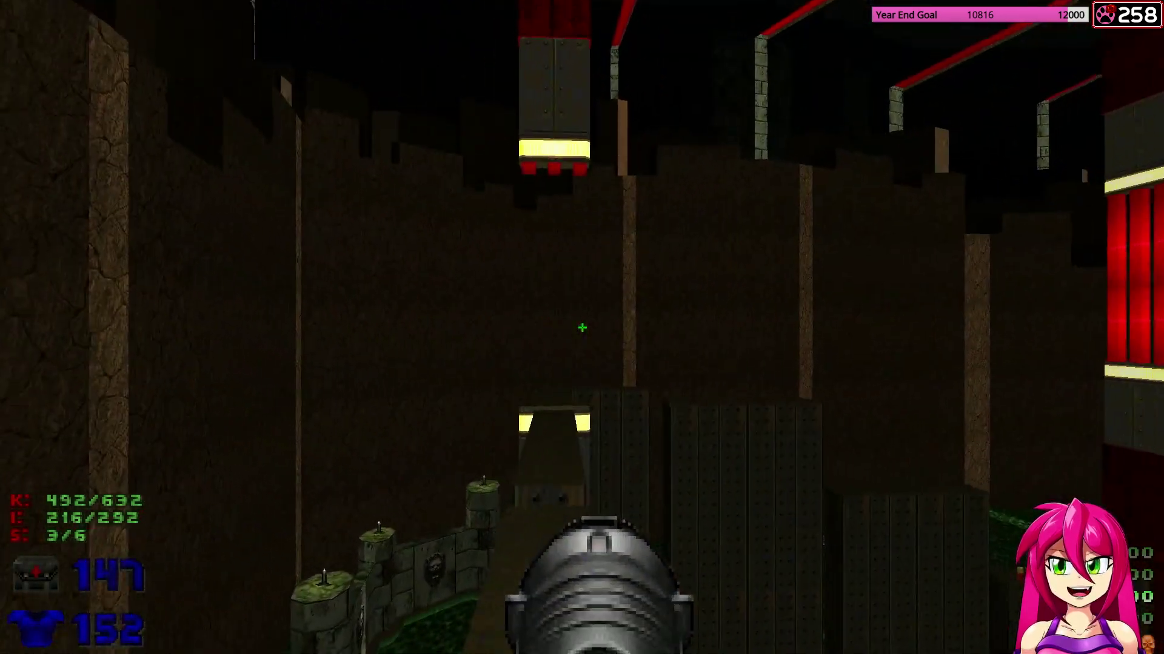
Follow the beams around the rock pillar, killing the cacodemon that attacks from the red alcove with rockets.
key(w)
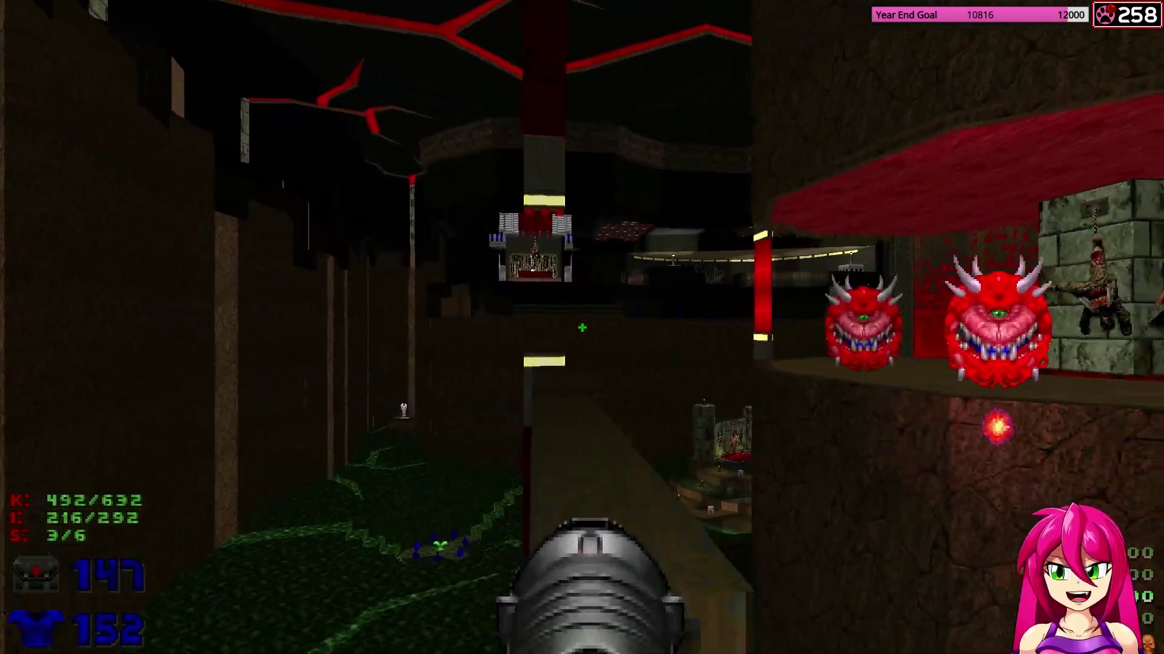
click(582, 327)
key(Left)
key(w)
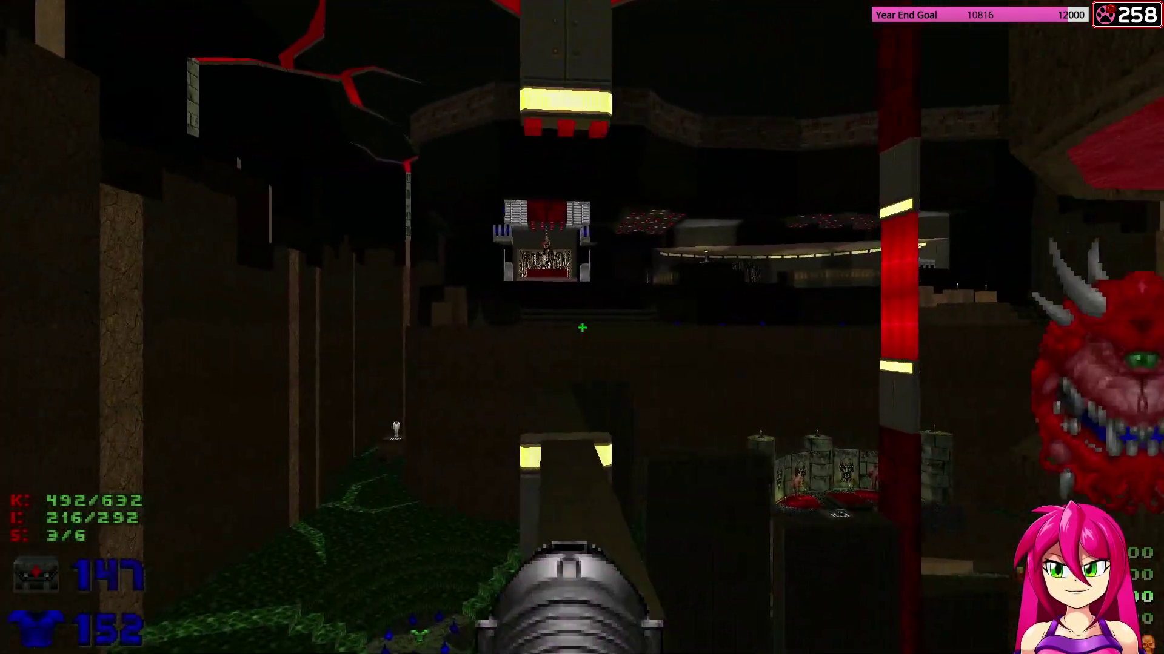
key(Left)
key(w)
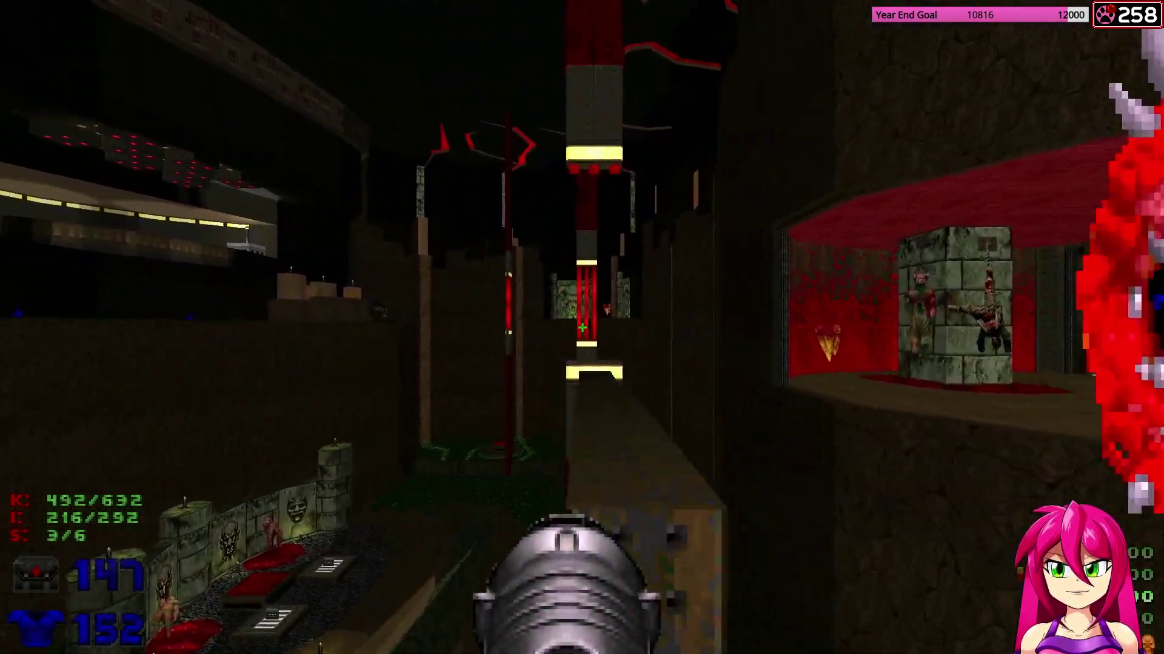
key(ctrl)
key(Right)
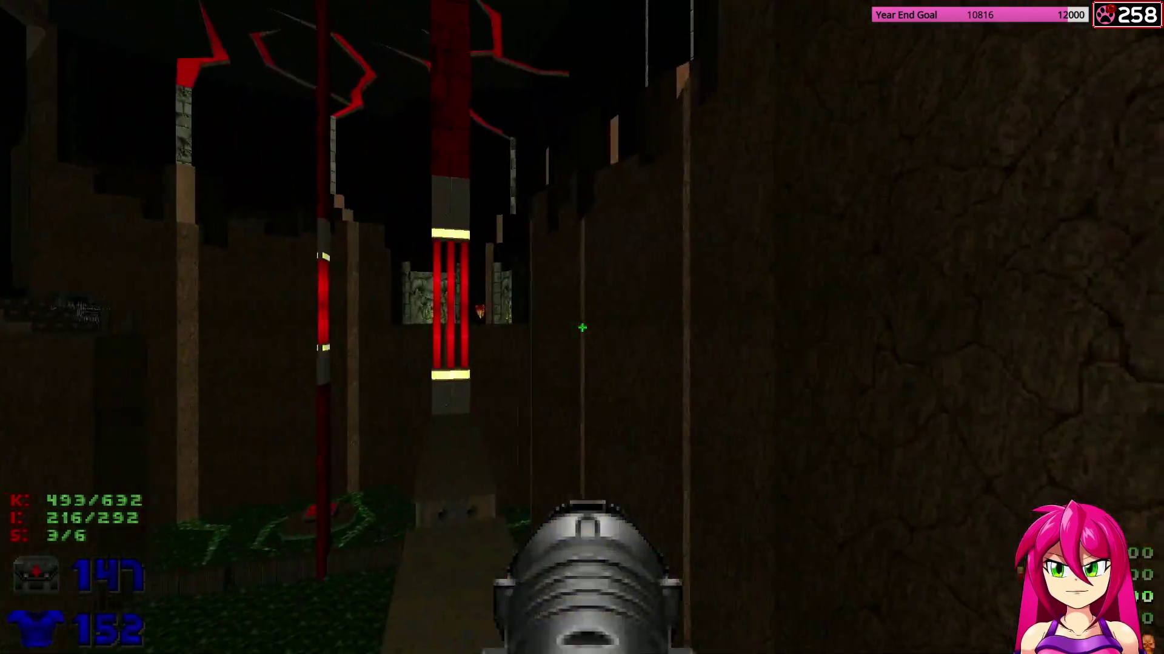
Move along the beam and kill the two attackers on the ledge with the demon-face walls using rockets.
key(w)
key(Left)
key(Right)
key(w)
key(ctrl)
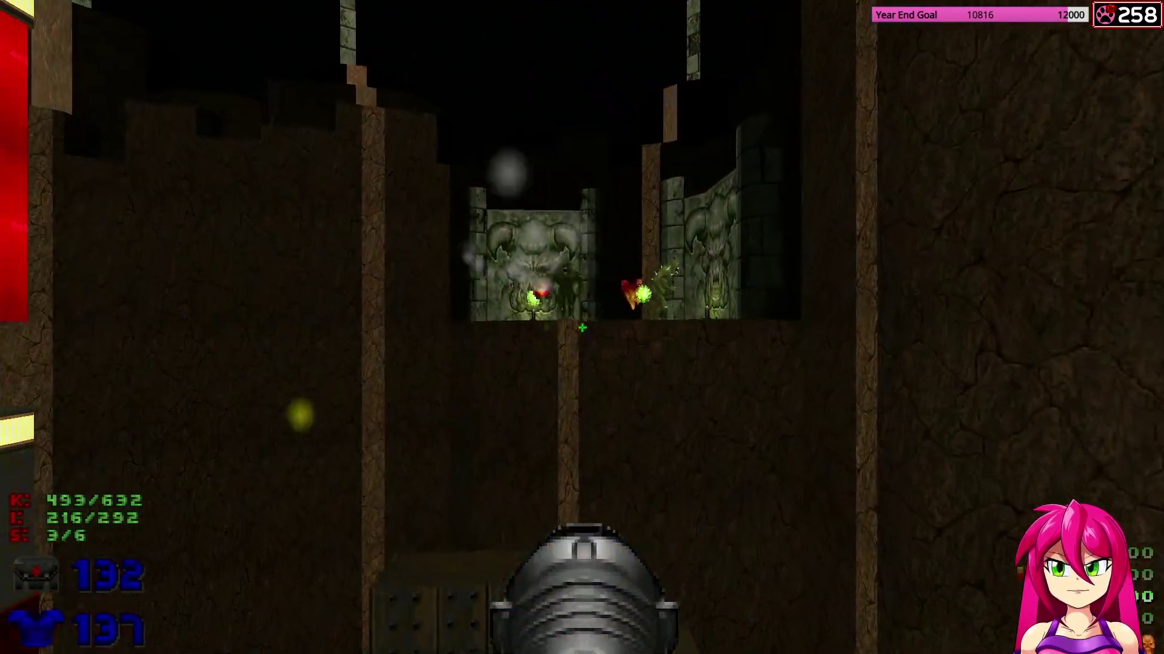
key(Left)
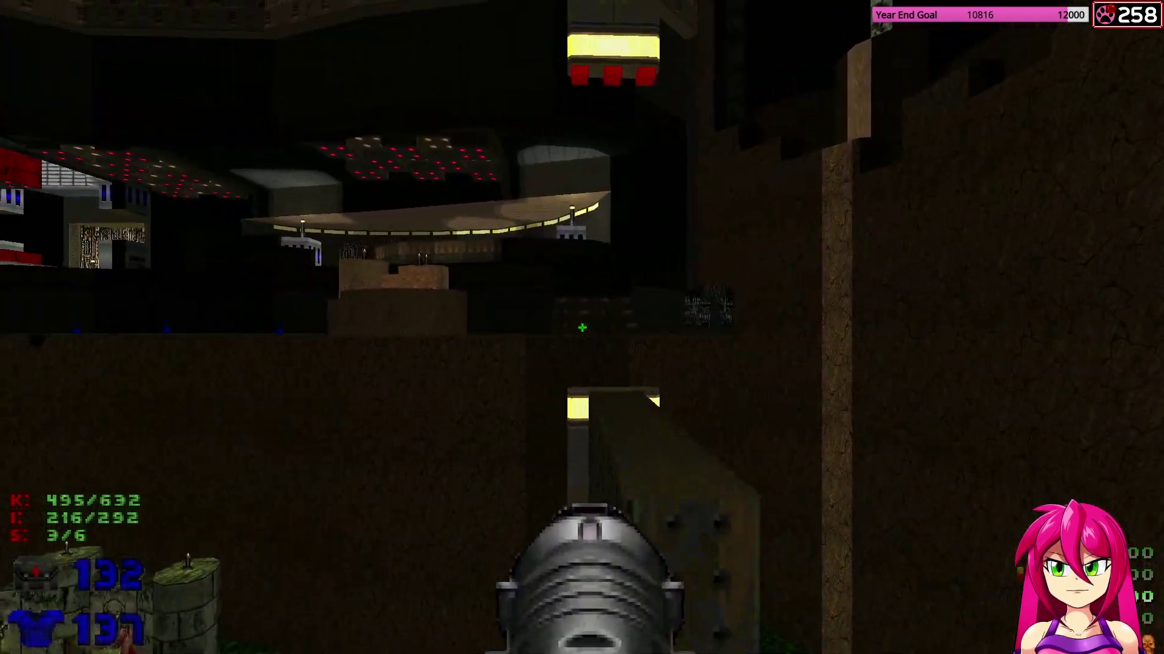
Reach the ledge with the lit steps, kill the pink demon and shoot the cacodemon with the super shotgun.
click(582, 327)
click(582, 327)
key(w)
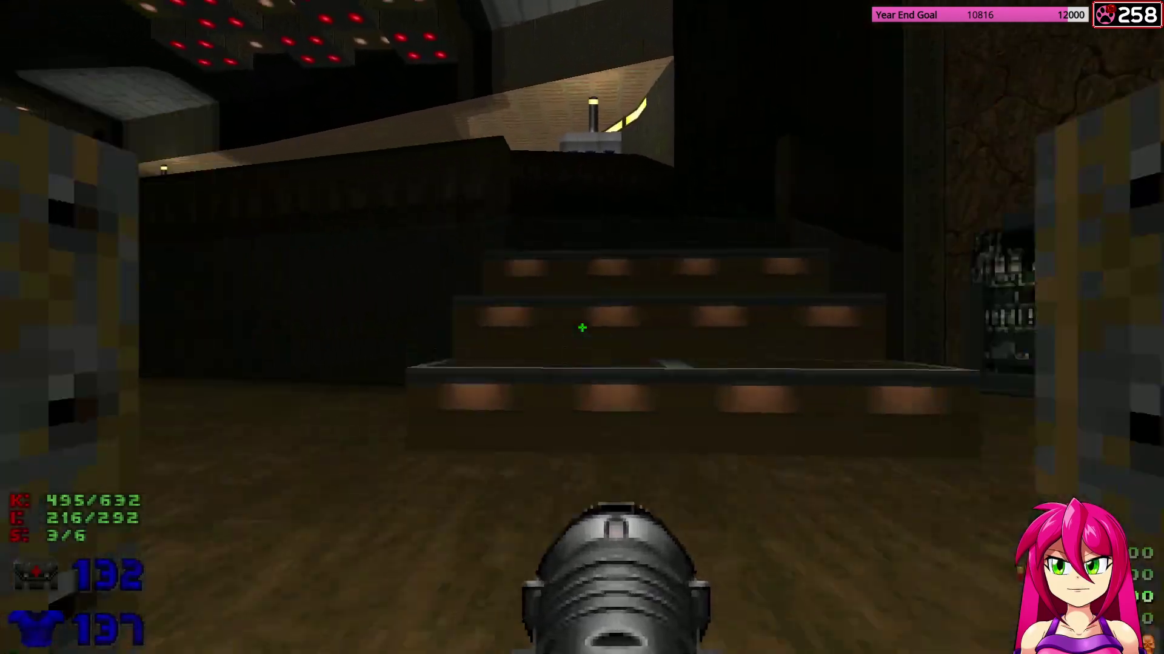
key(3)
key(w)
click(582, 327)
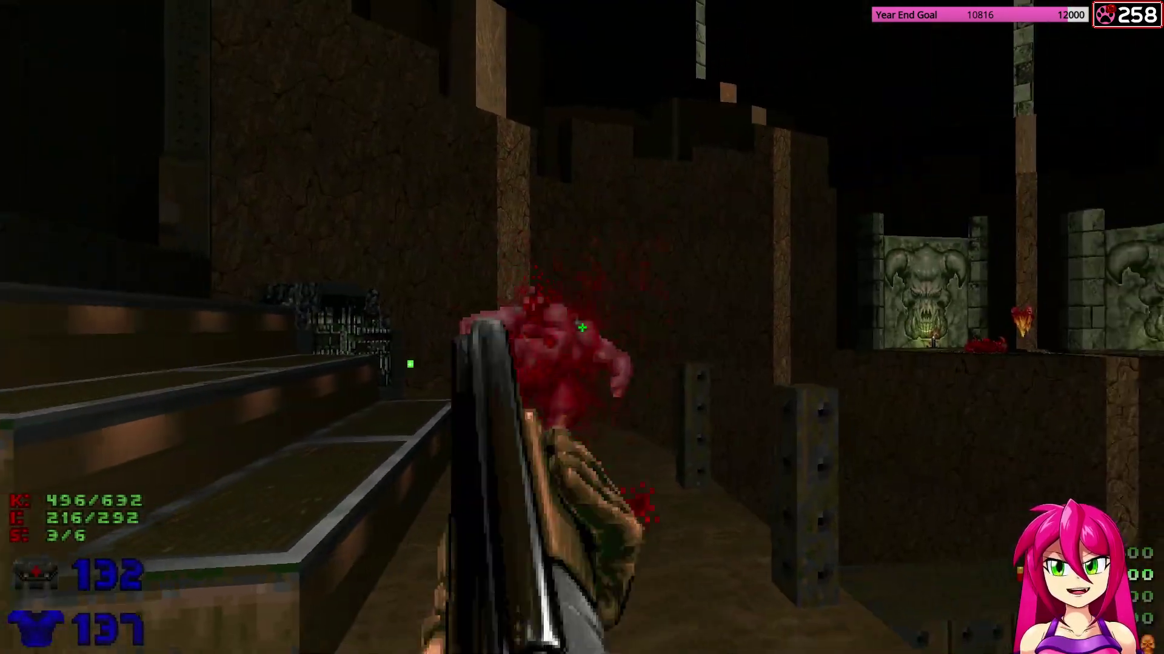
key(Left)
key(ctrl)
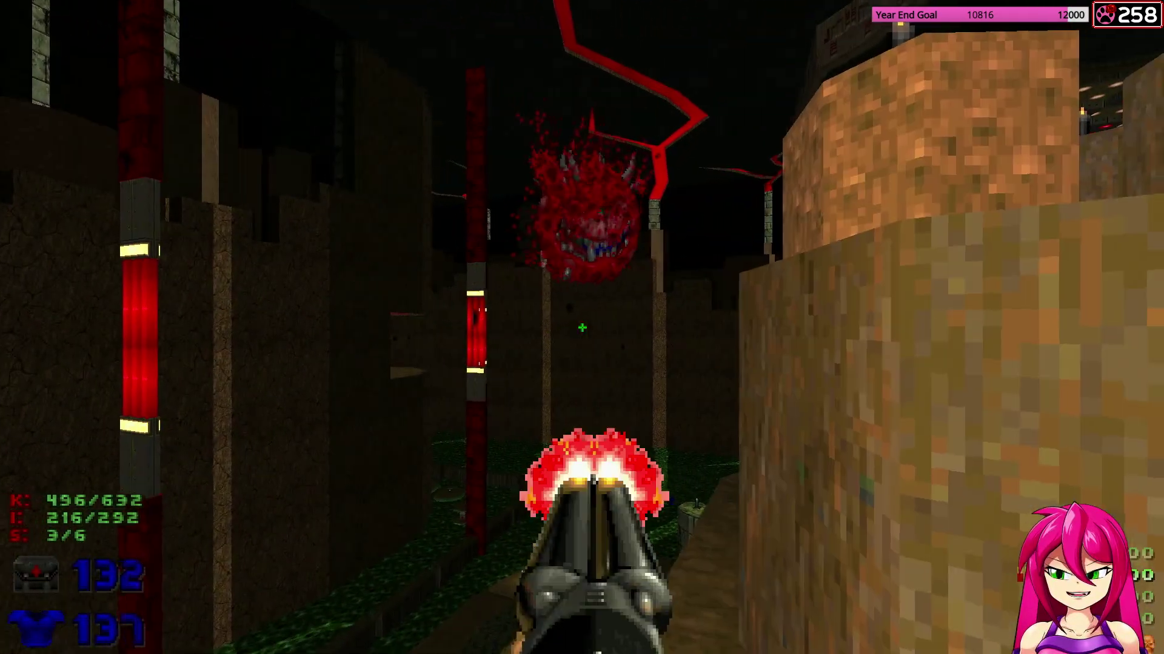
key(Right)
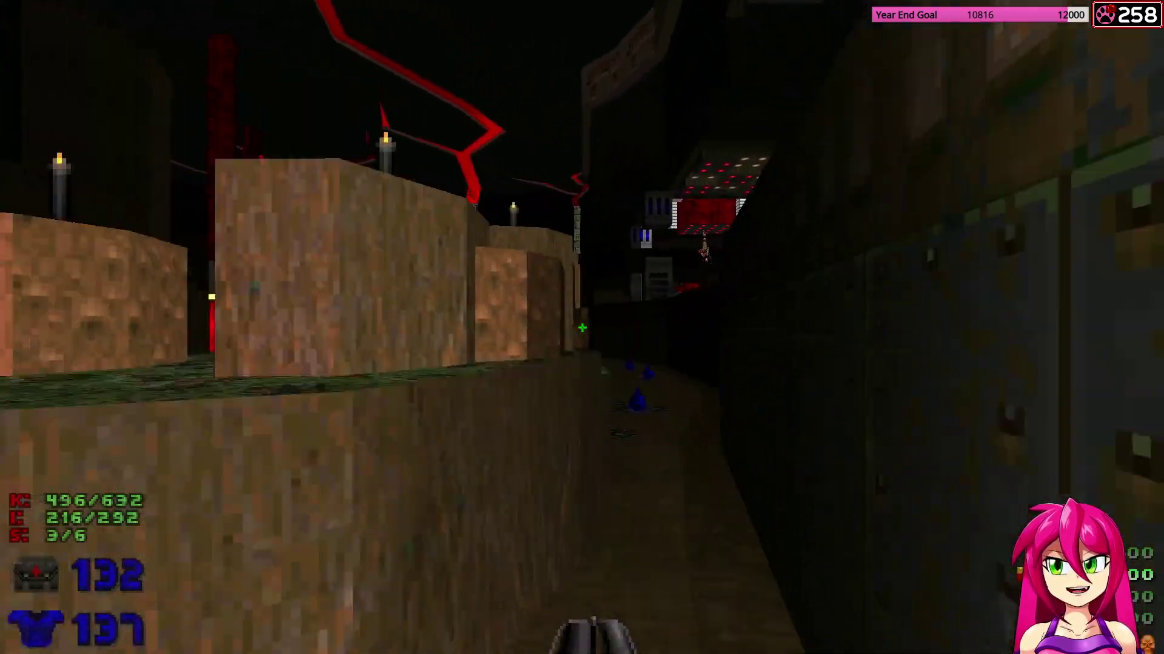
Follow the ledge along the dark metal wall, killing the attacker and collecting the health bonuses and the soulsphere.
key(w)
click(581, 328)
click(582, 328)
key(Right)
key(Up)
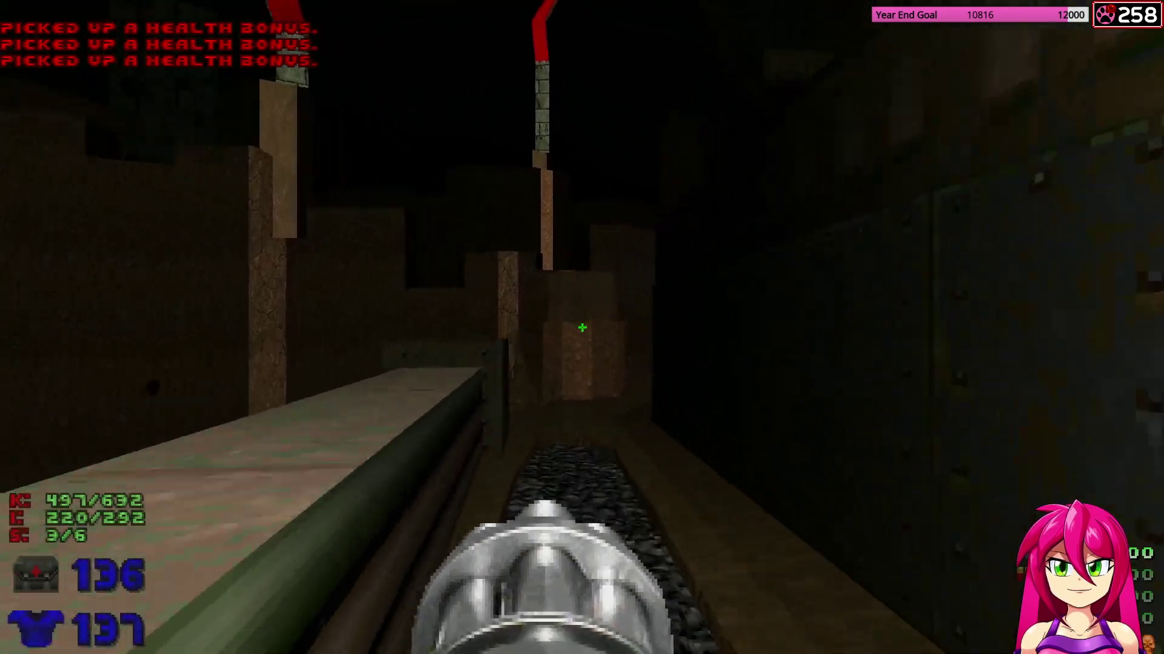
key(w)
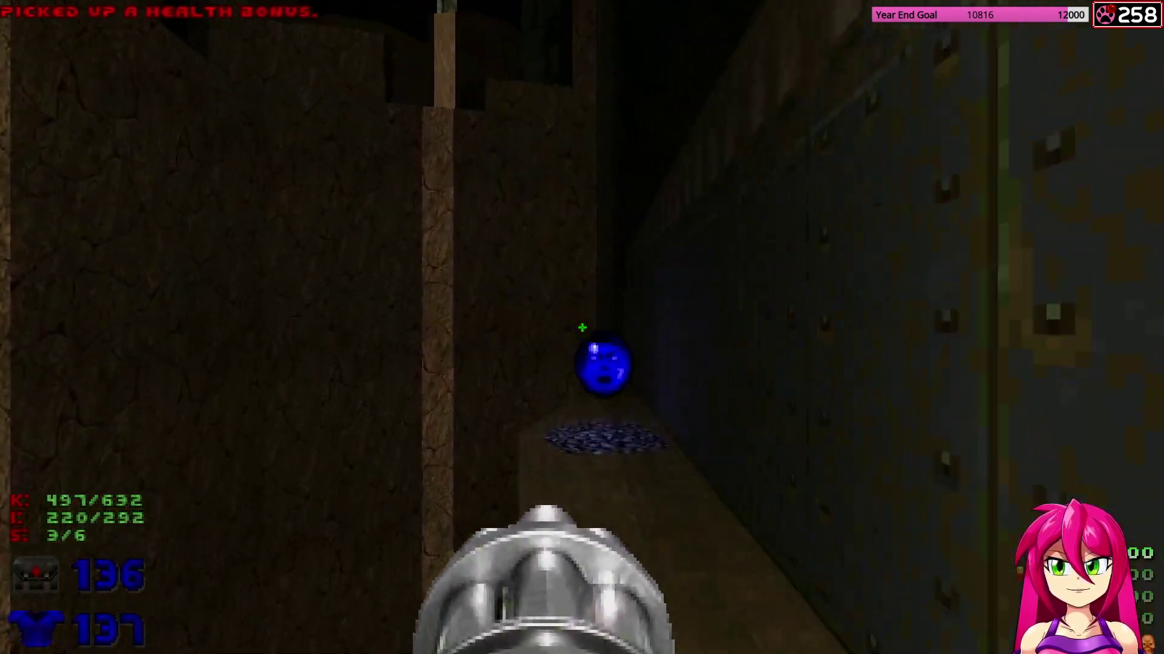
key(w)
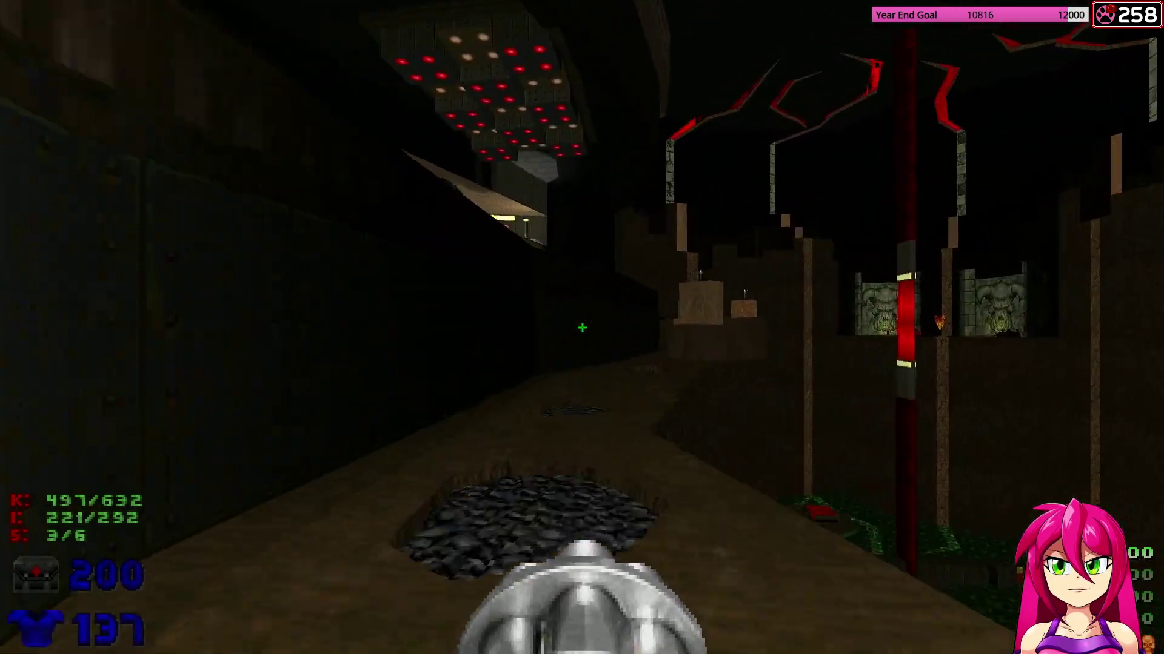
Return to the lit steps and climb onto the tiled walkway, killing the attacker on the way.
key(w)
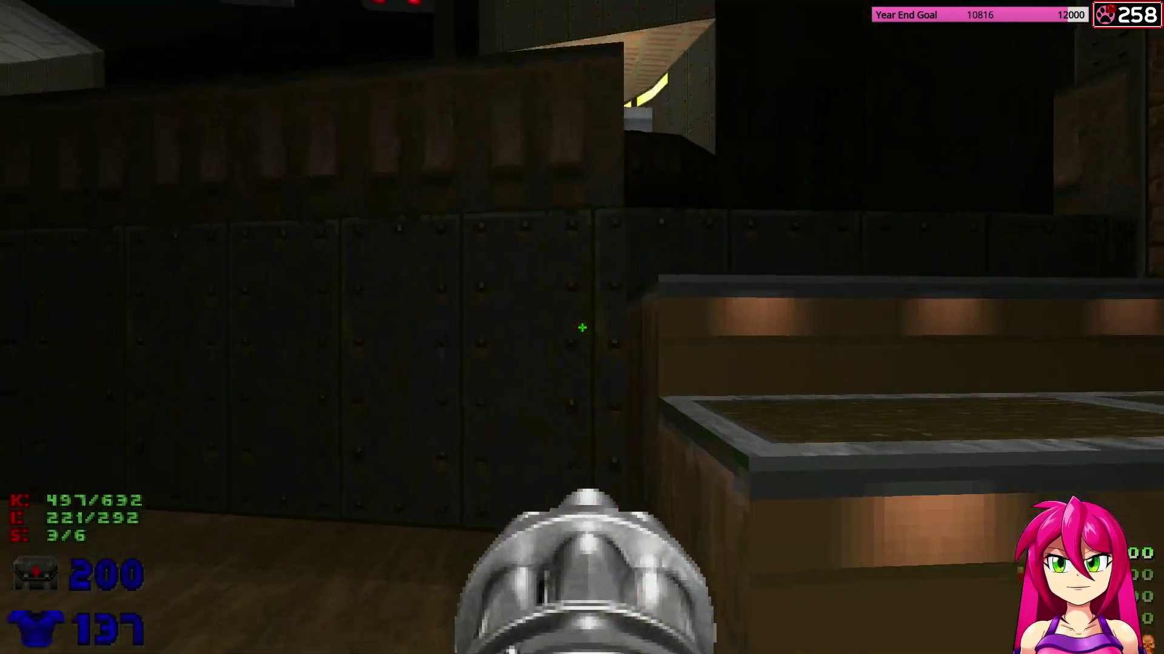
key(w)
click(581, 327)
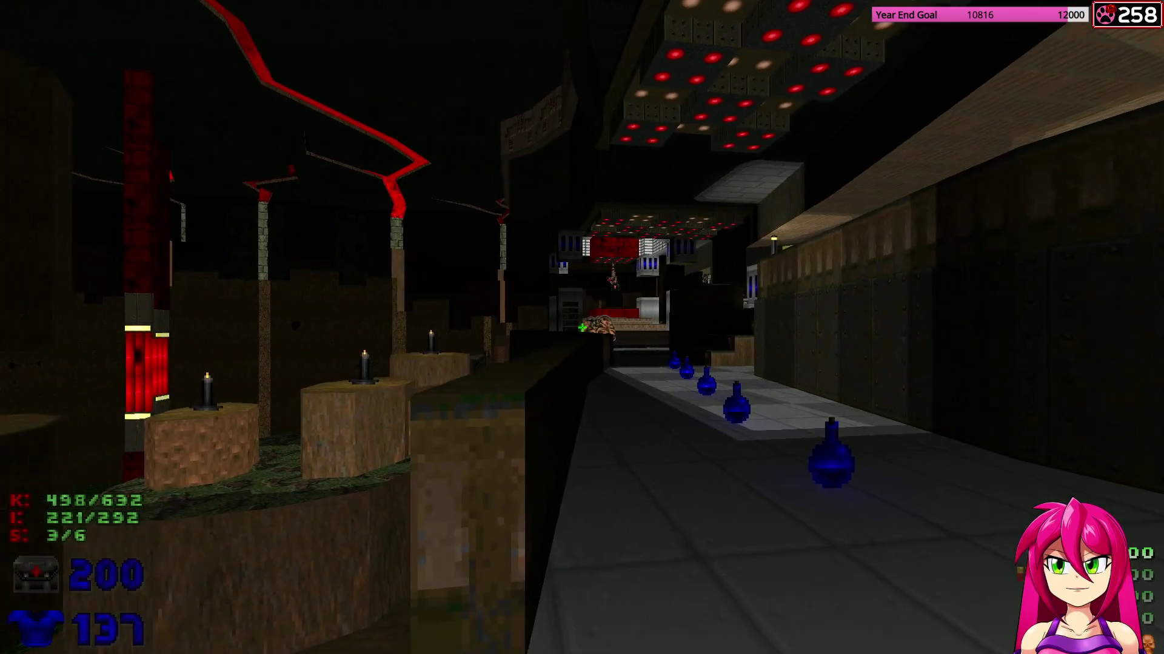
Advance along the tiled walkway, collecting the health bonuses and killing the mancubus at the far end with rockets.
key(w)
click(582, 327)
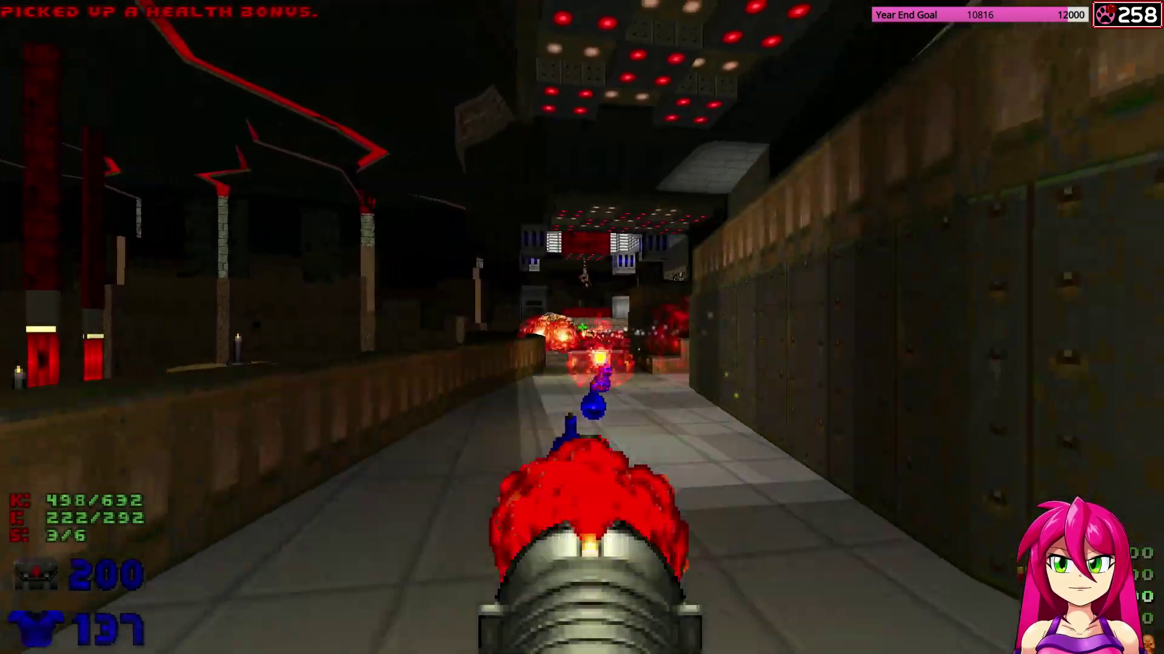
key(w)
click(582, 328)
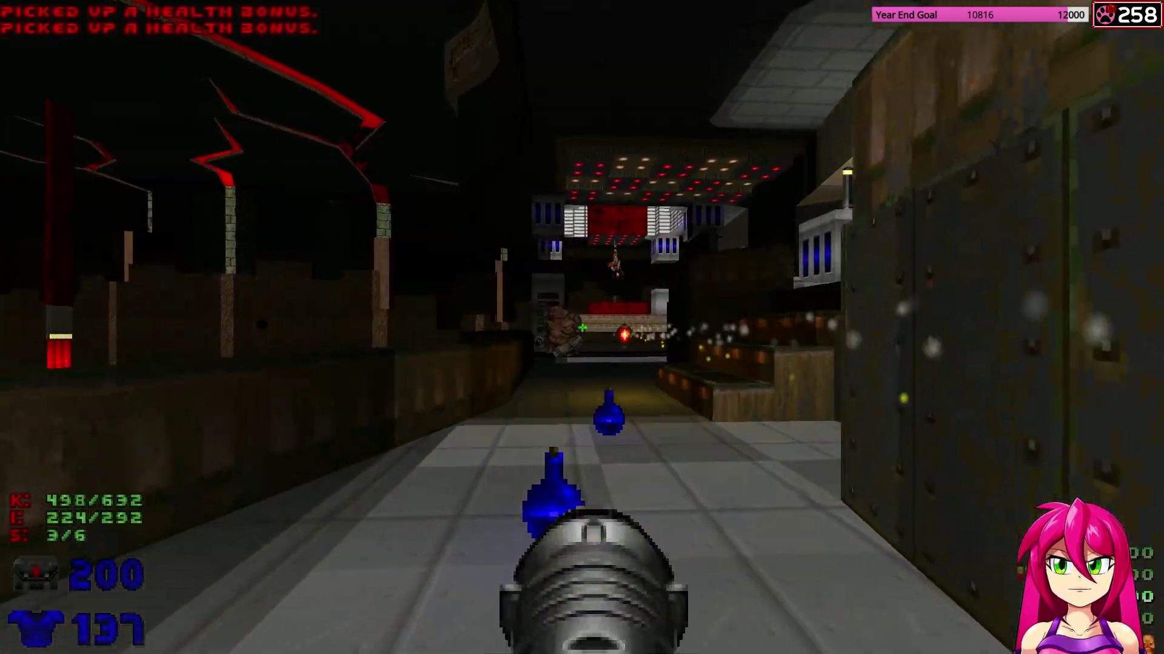
key(w)
click(582, 327)
Gun down the soldier by the blue-lit block and collect the rockets, shotgun and armor bonuses there.
click(582, 327)
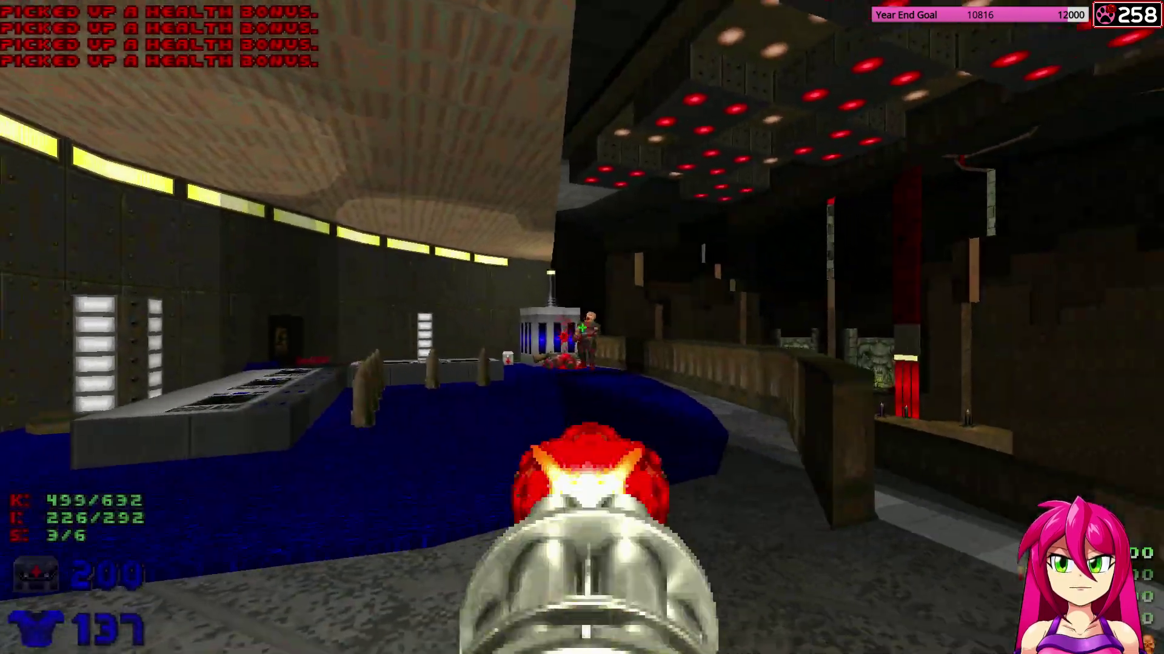
key(w)
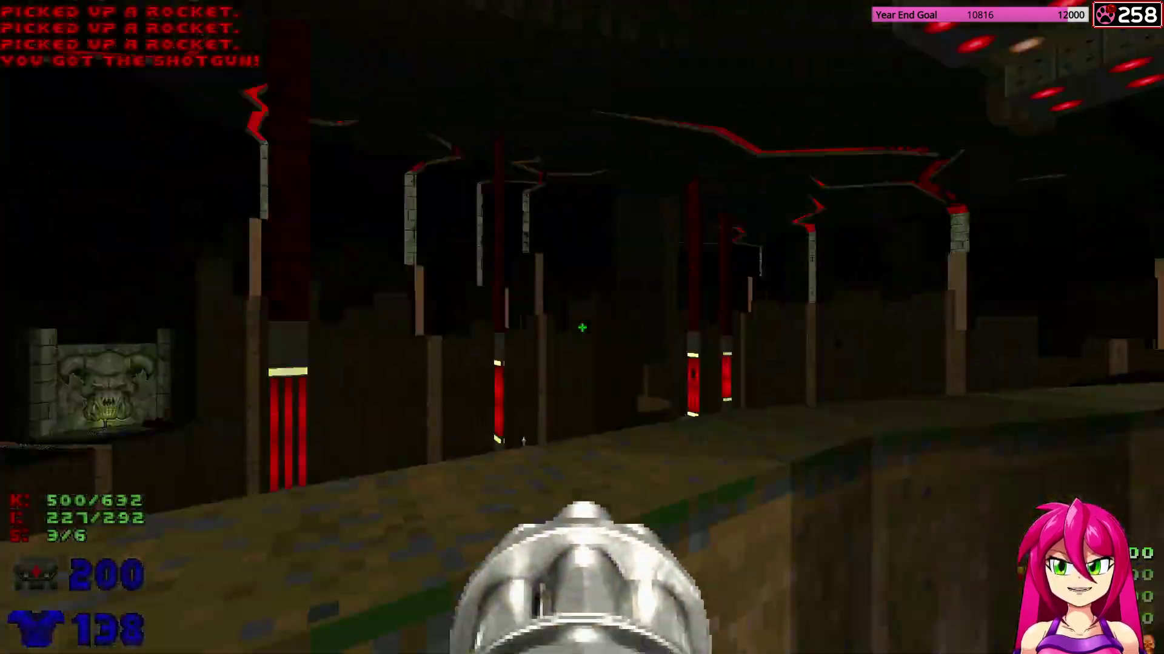
key(w)
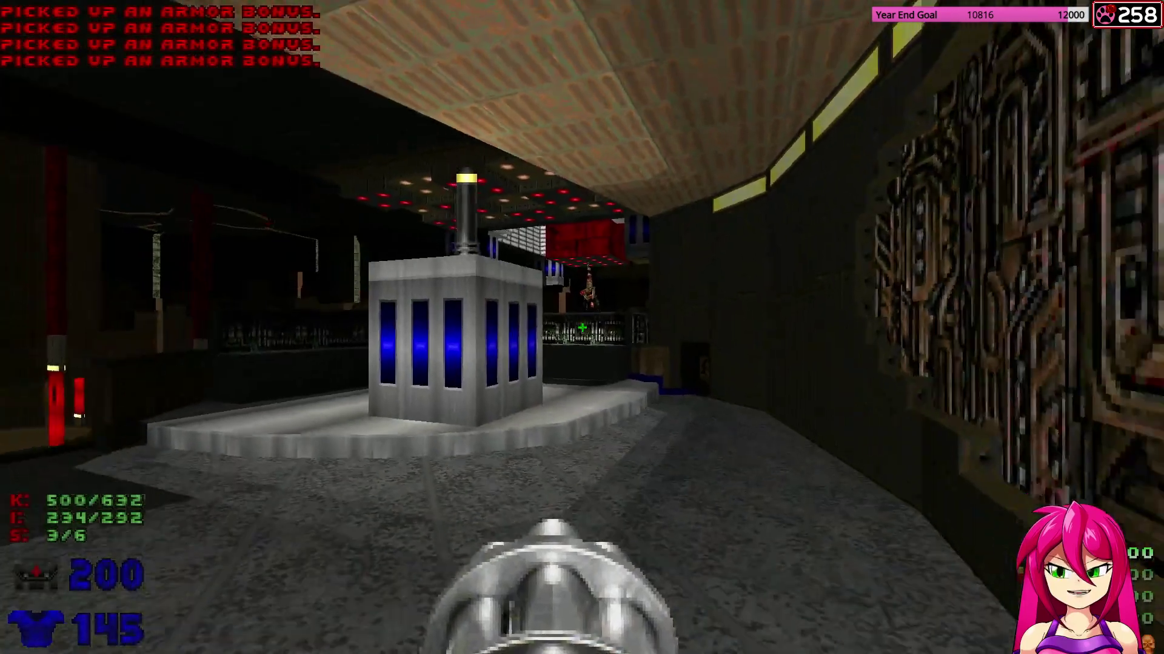
Cross the room with the blue floor back to the walkway and go past the dead mancubus.
key(w)
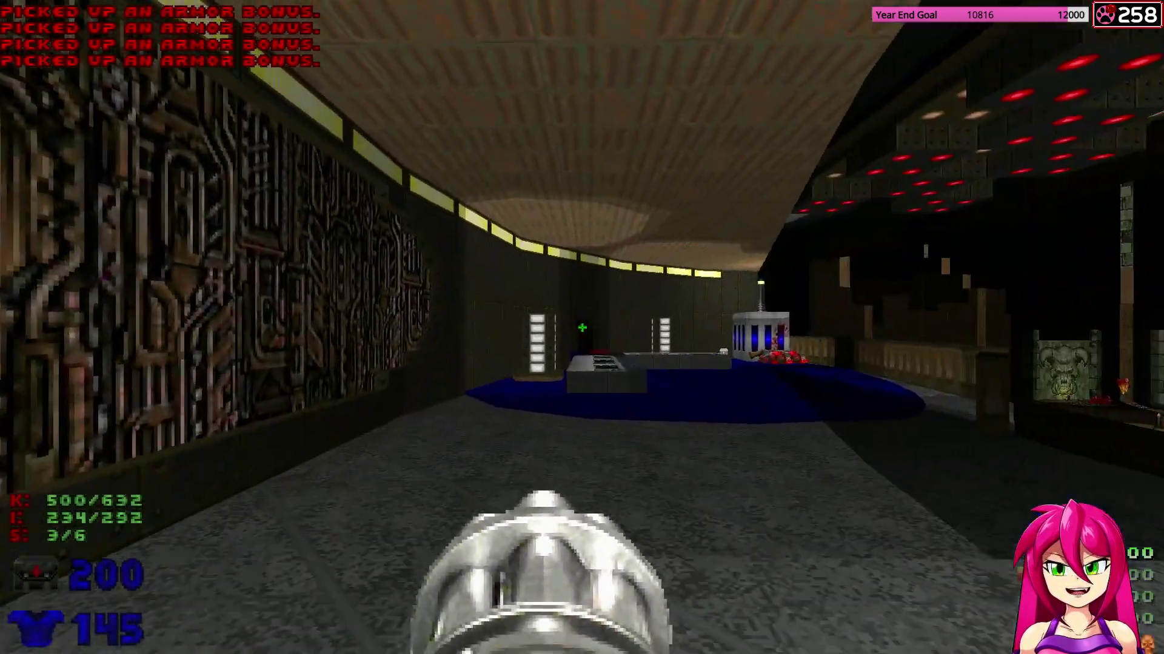
key(w)
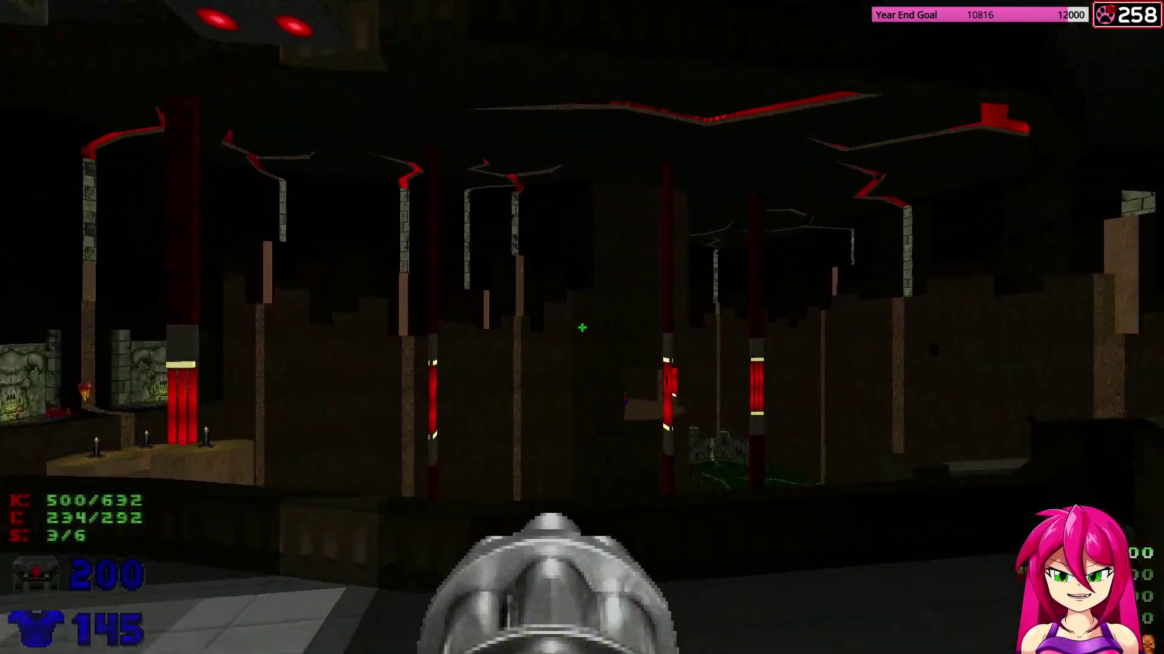
key(w)
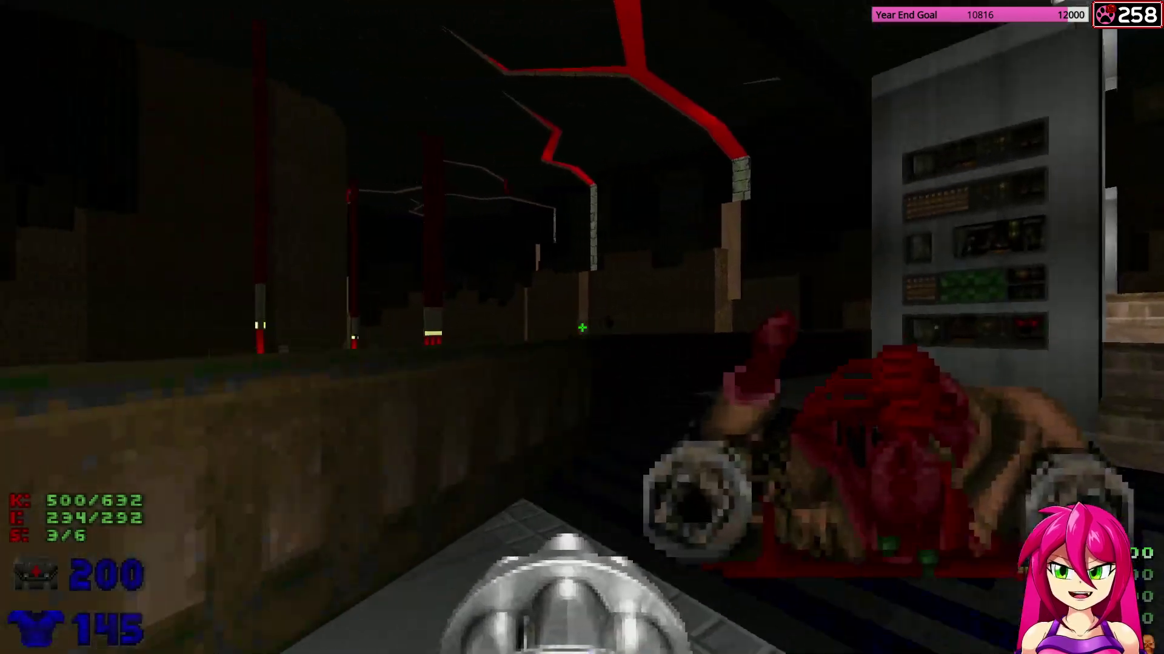
Leave the walkway by the stone steps, teleport to the candlelit ground and clear the way ahead.
key(Left)
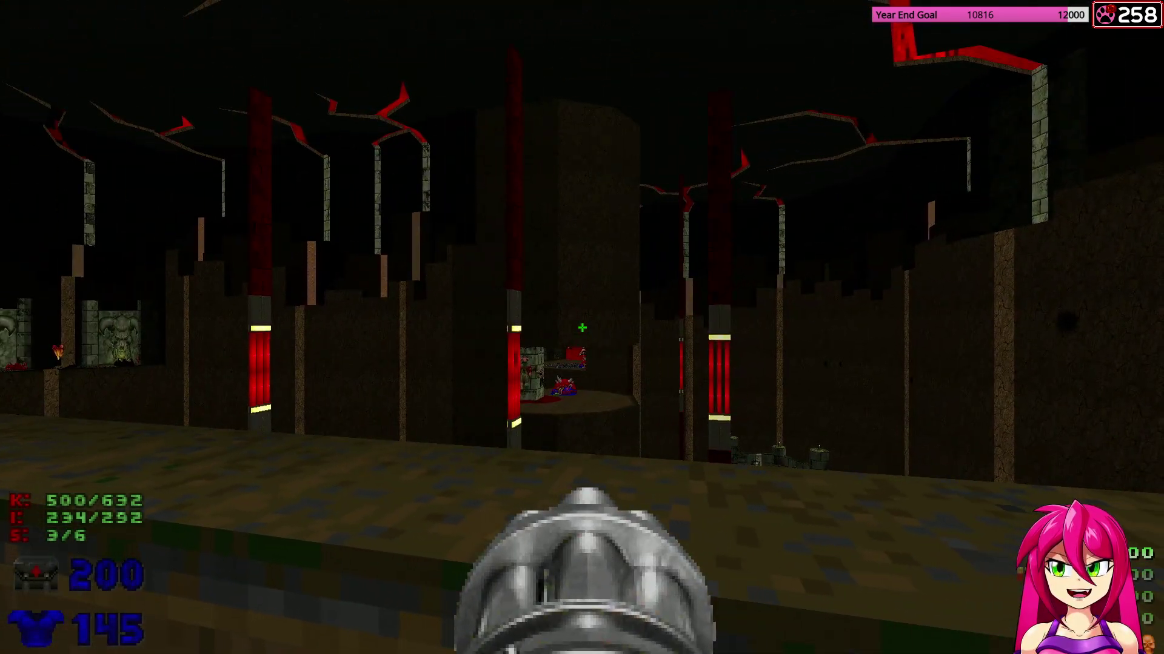
key(w)
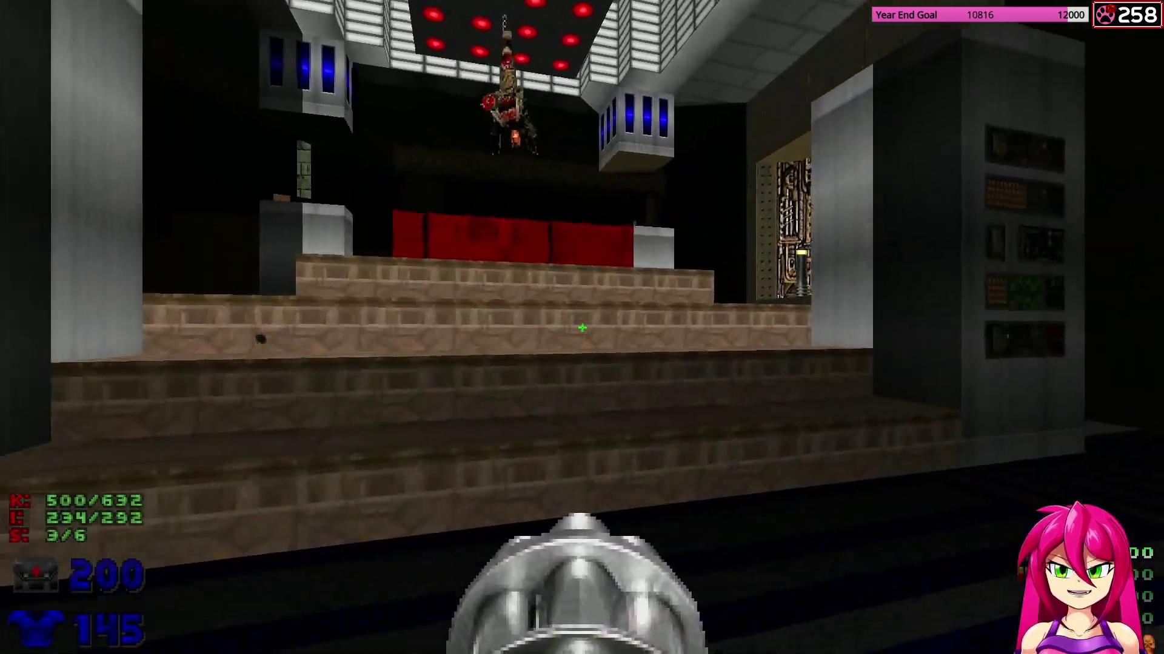
key(w)
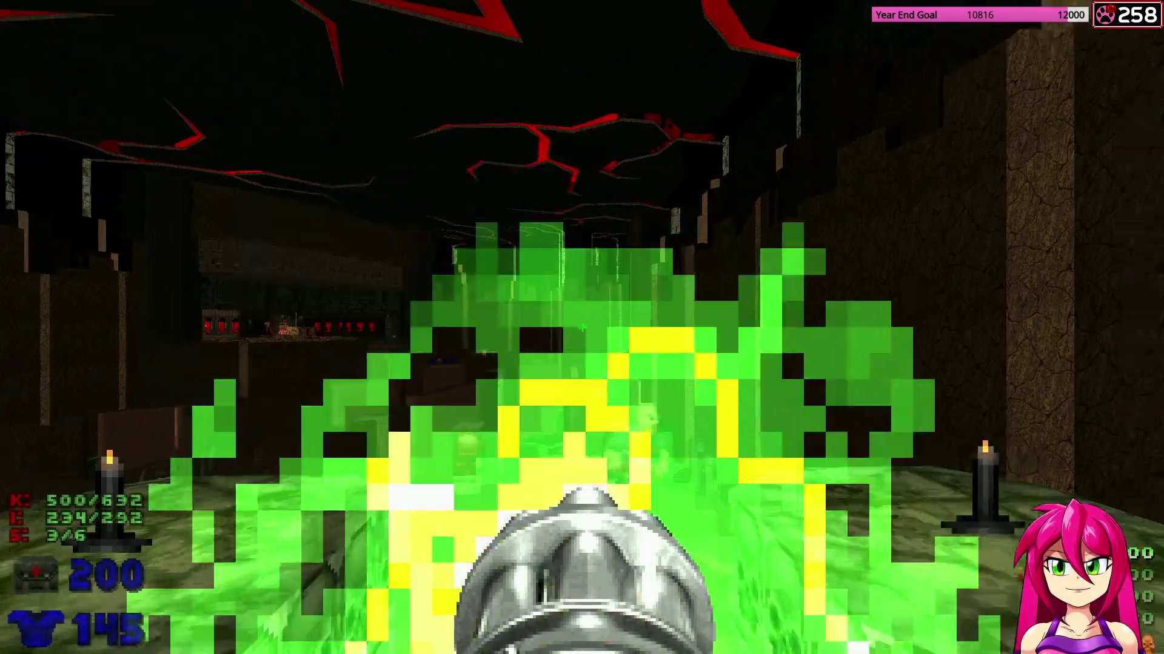
click(582, 327)
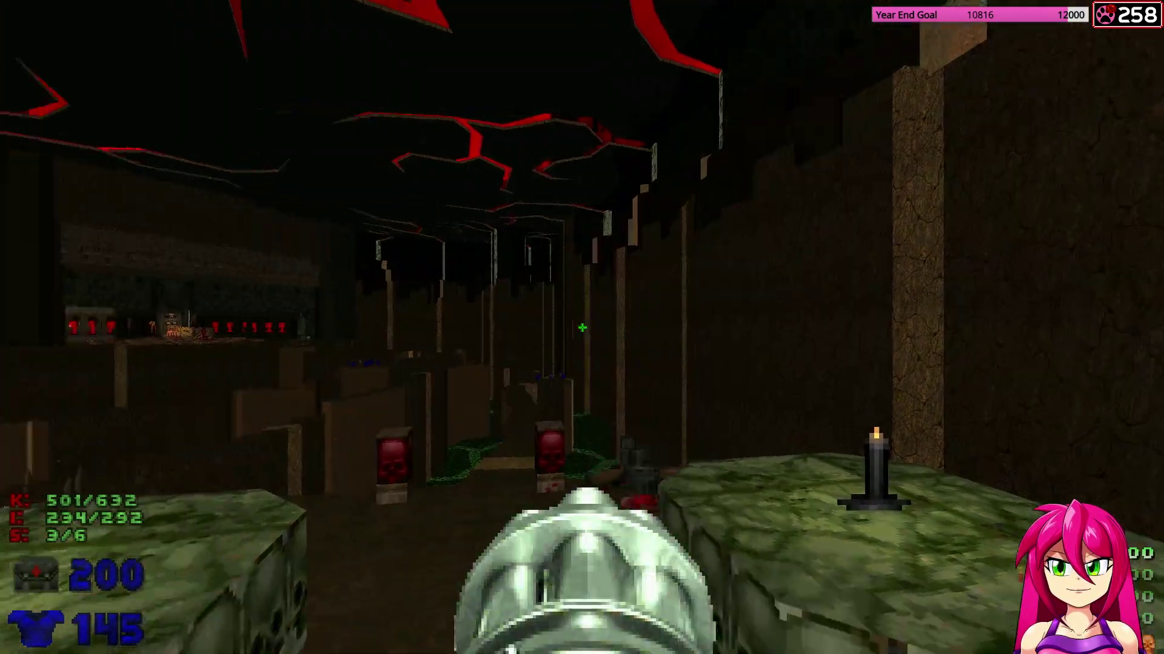
key(w)
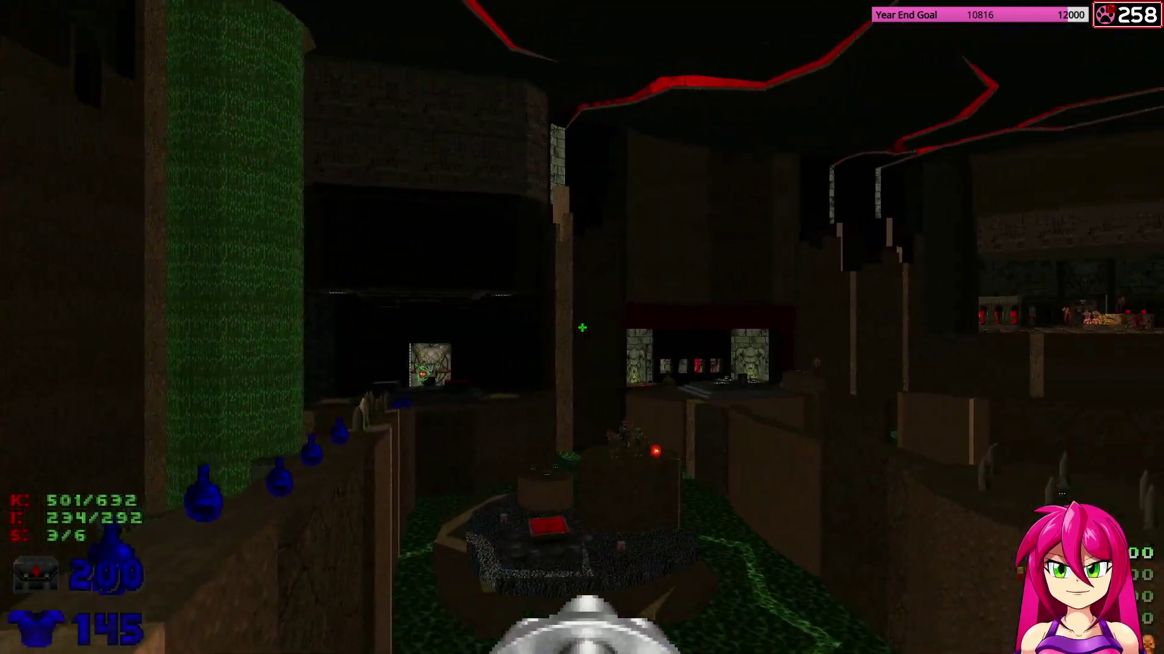
Collect the health bonuses along the ledge above the slime and kill the monsters around the pit.
key(Right)
key(ctrl)
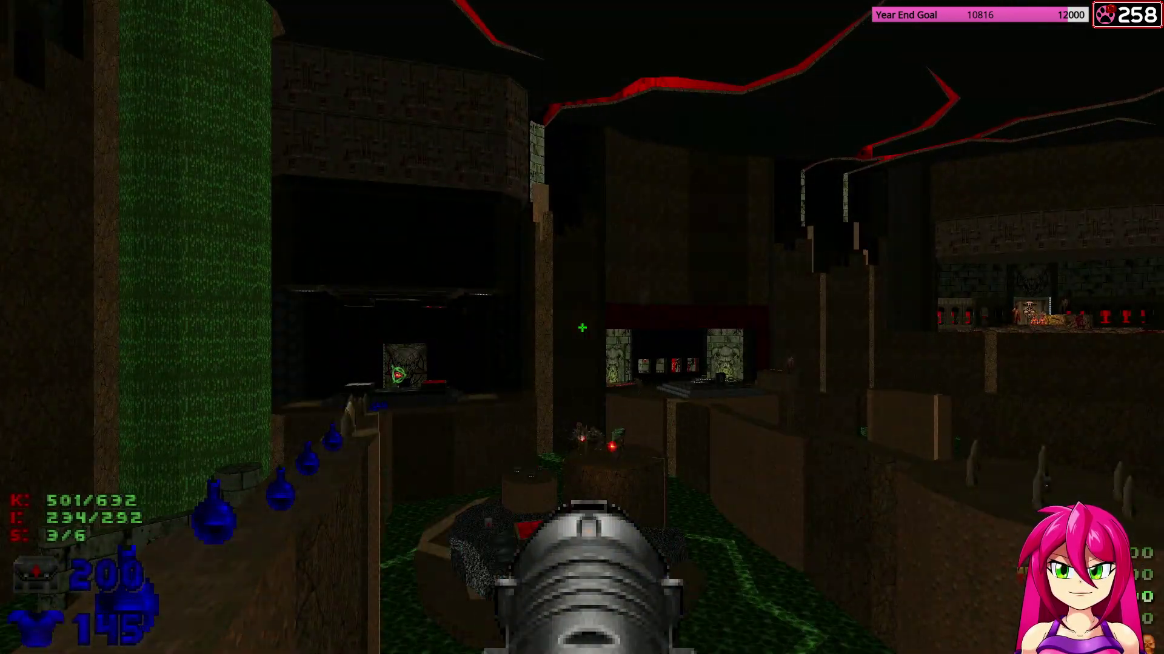
key(a)
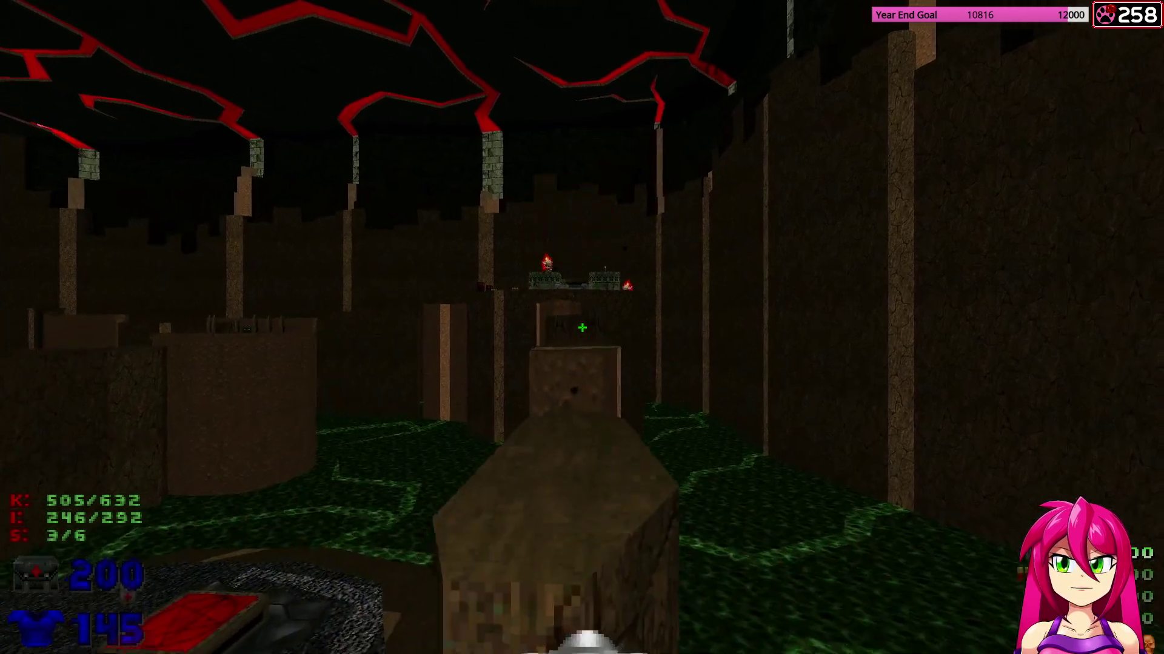
Cross to the skull-carved altar with the two medikits and kill the lost soul with the super shotgun.
key(w)
click(582, 328)
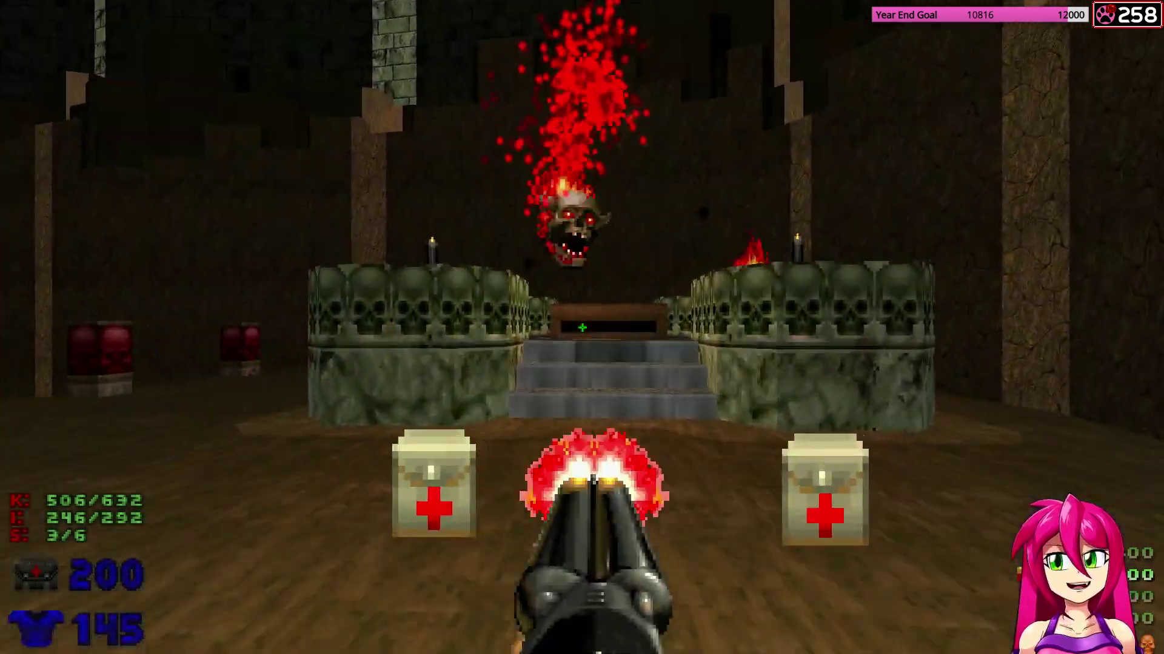
key(s)
click(582, 328)
key(w)
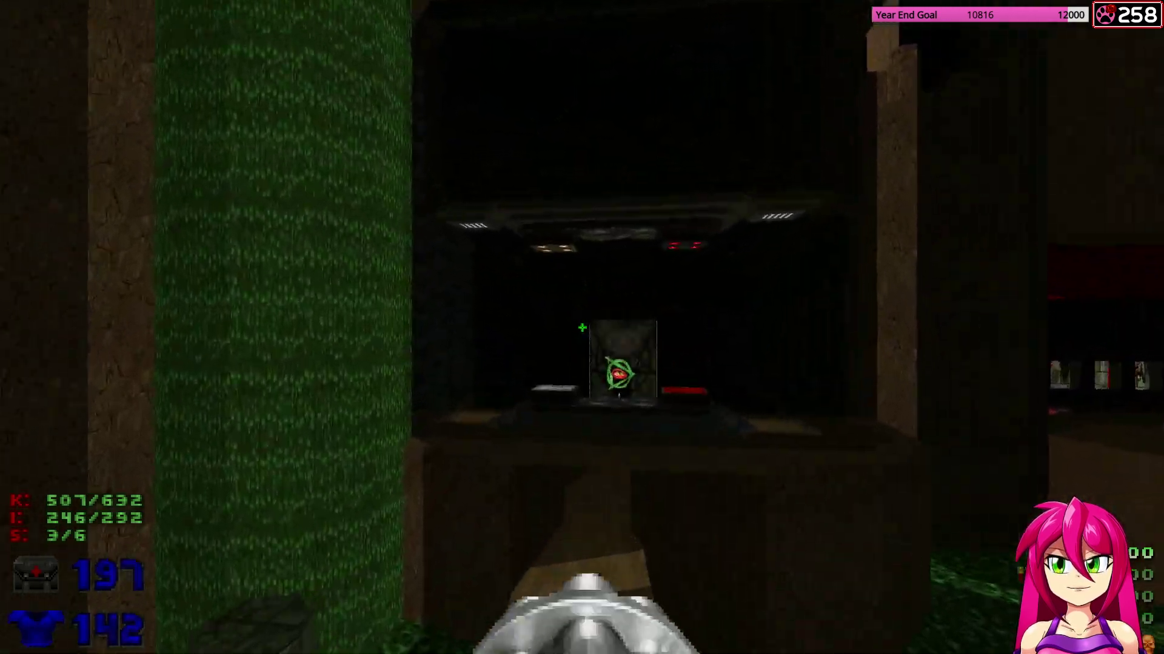
Go along the dark ledge past the evil eye and teleport into the large blue arena.
key(w)
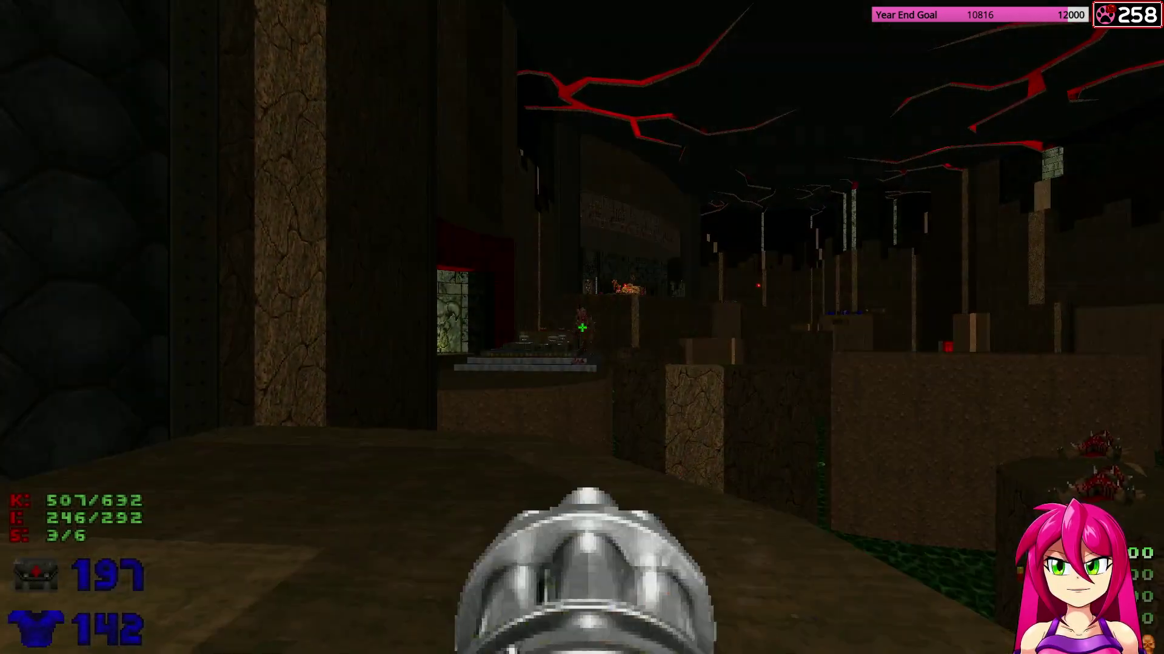
key(w)
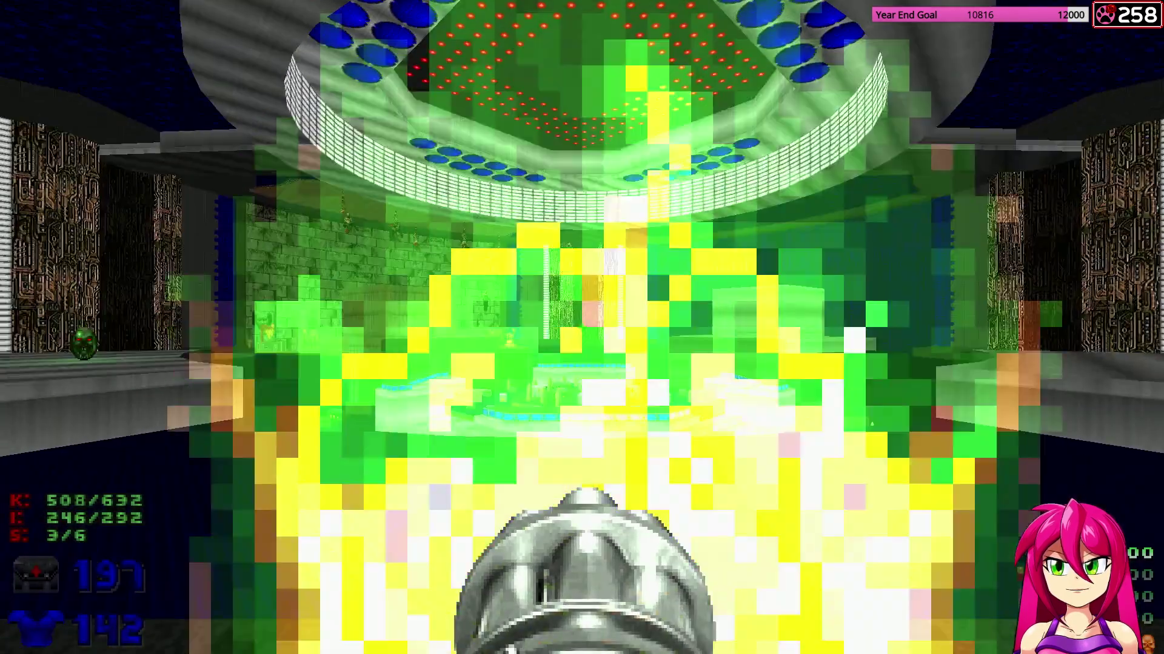
key(w)
key(Left)
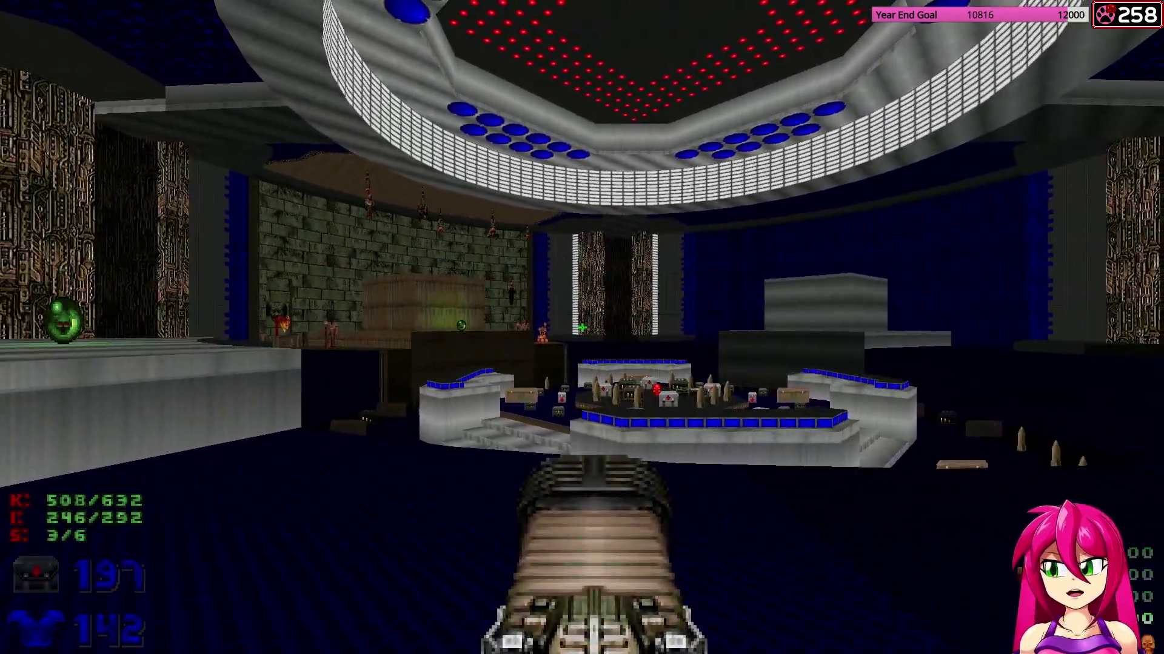
Save the game and collect the row of rockets along the arena's outer wall.
key(Right)
key(d)
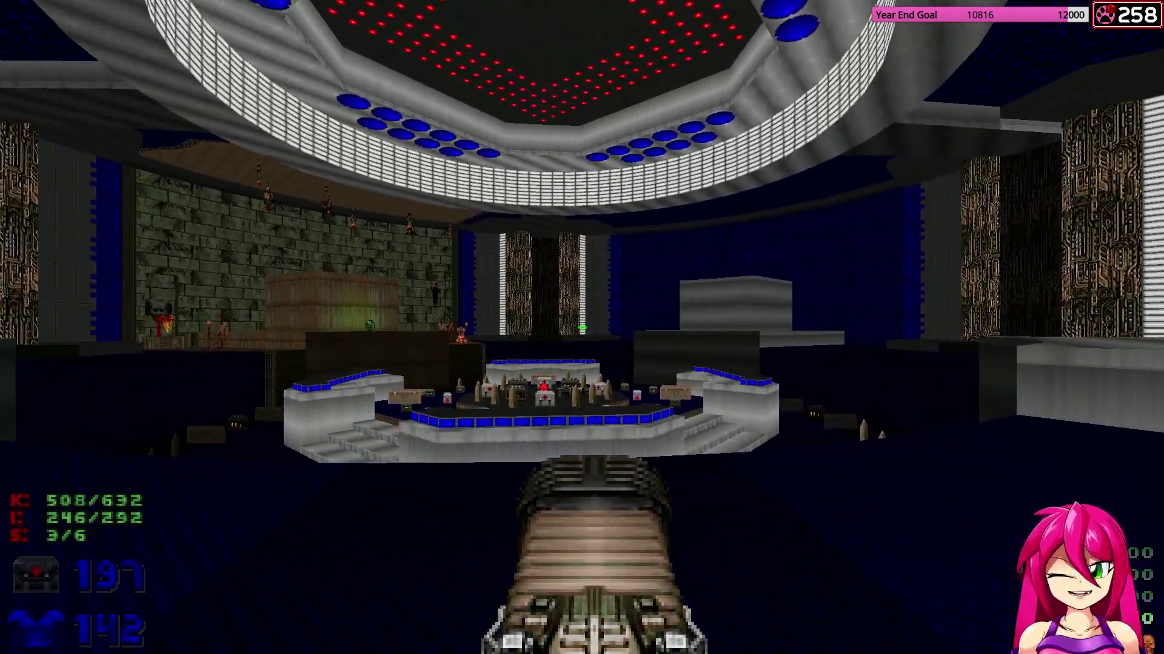
key(Up)
key(Right)
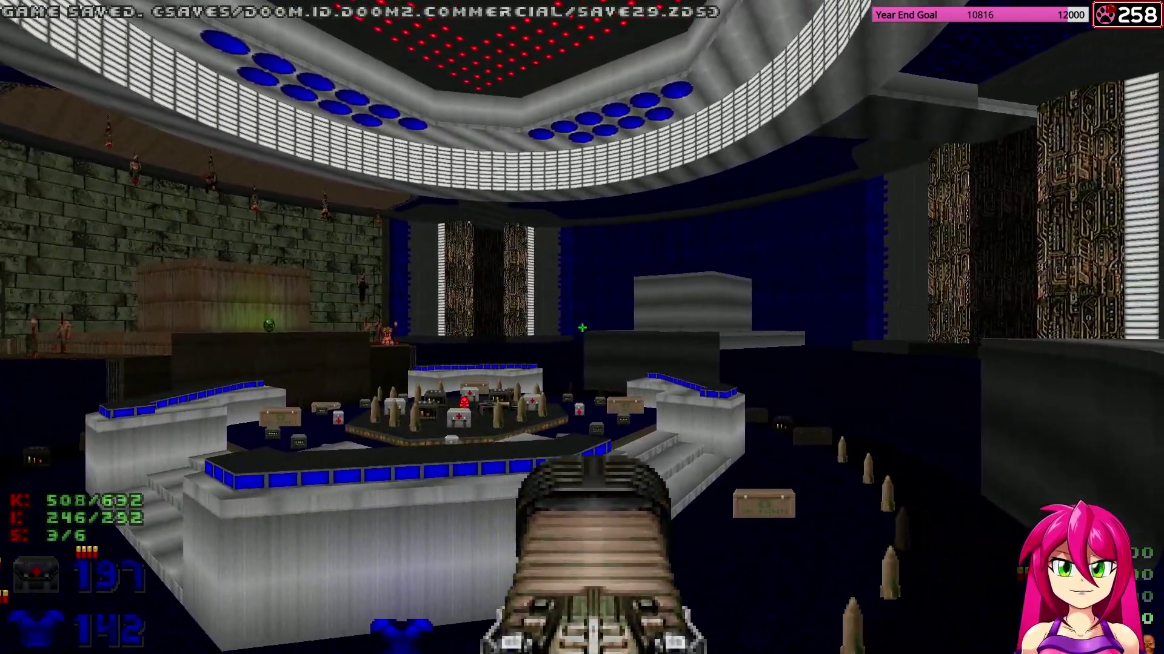
key(Up)
key(Left)
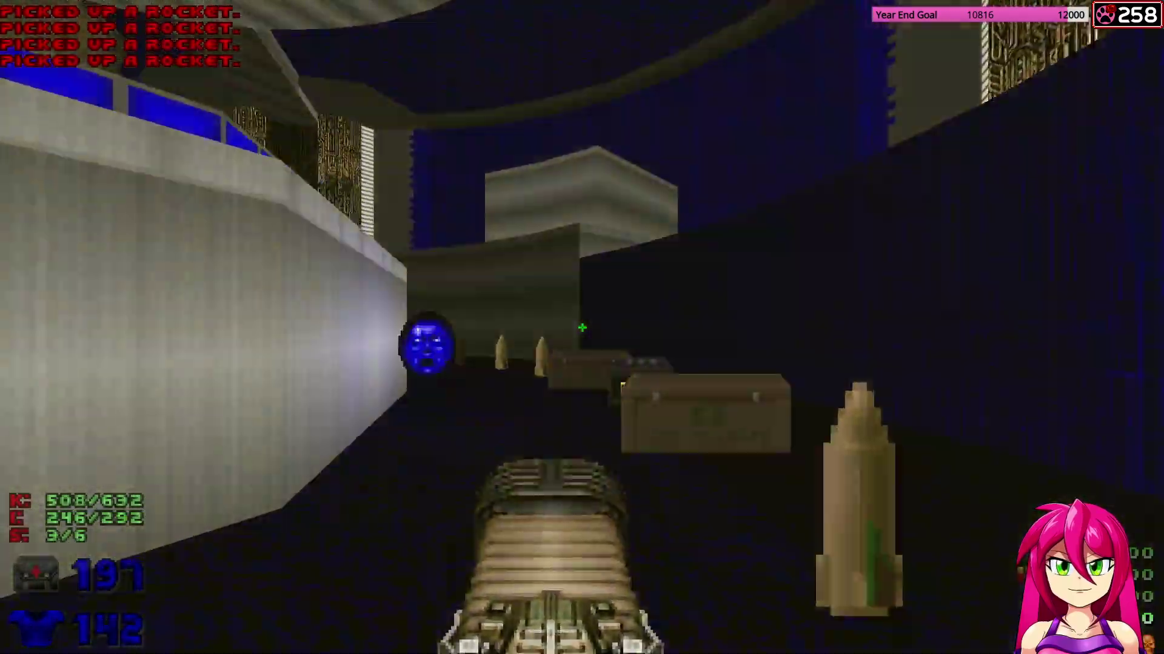
Collect the box of rockets, go around the central platform and pick up the red skull key on it.
key(Left)
key(Up)
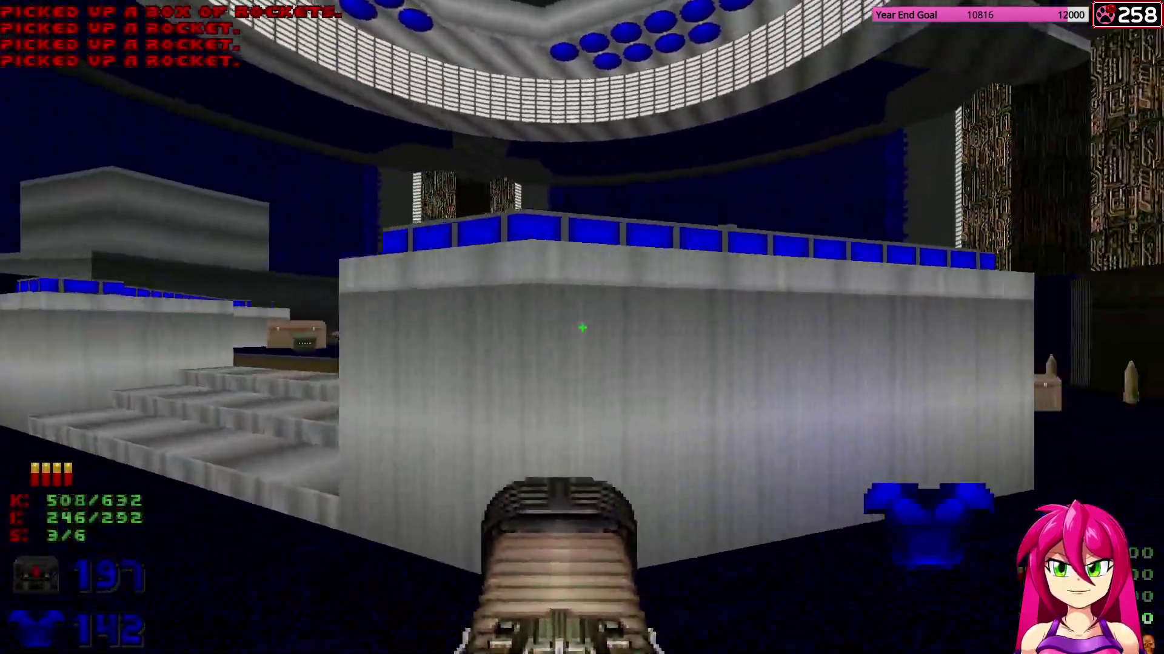
key(Right)
key(Up)
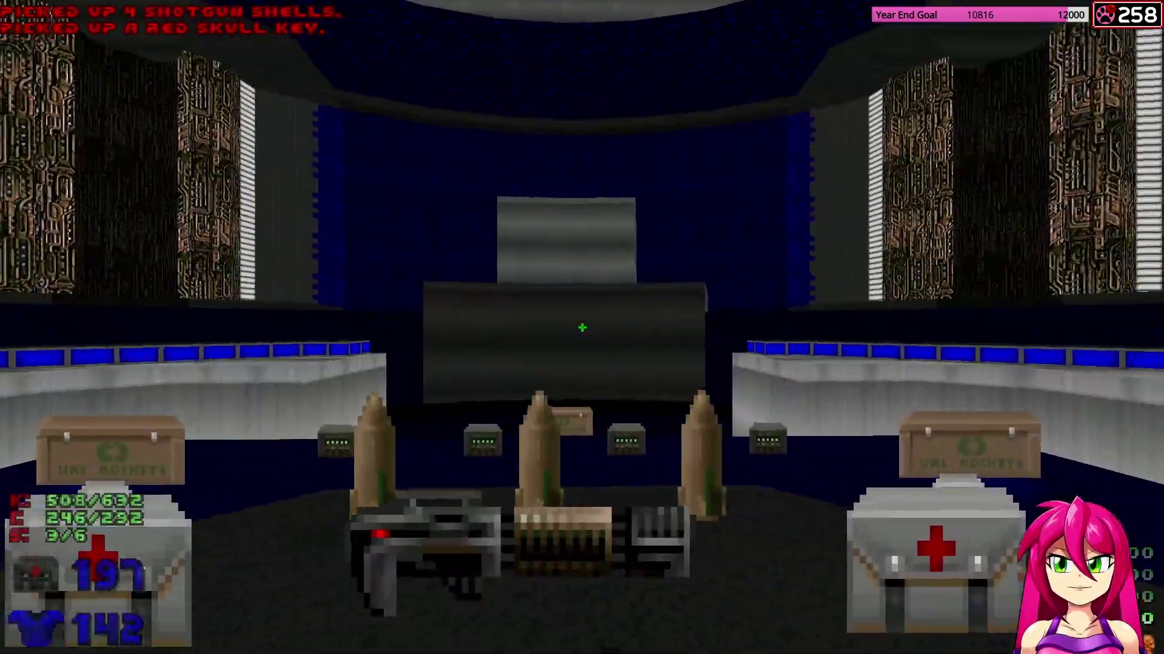
Kill the mancubus on the grey pedestal straight ahead with rockets.
key(w)
click(582, 328)
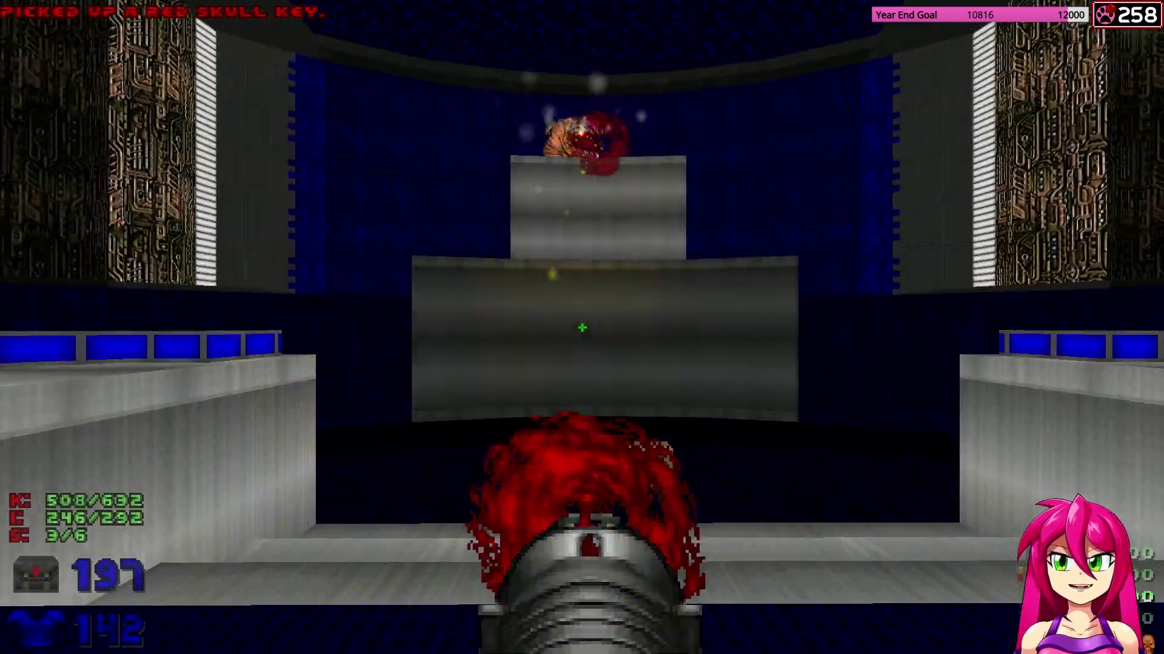
click(582, 328)
key(w)
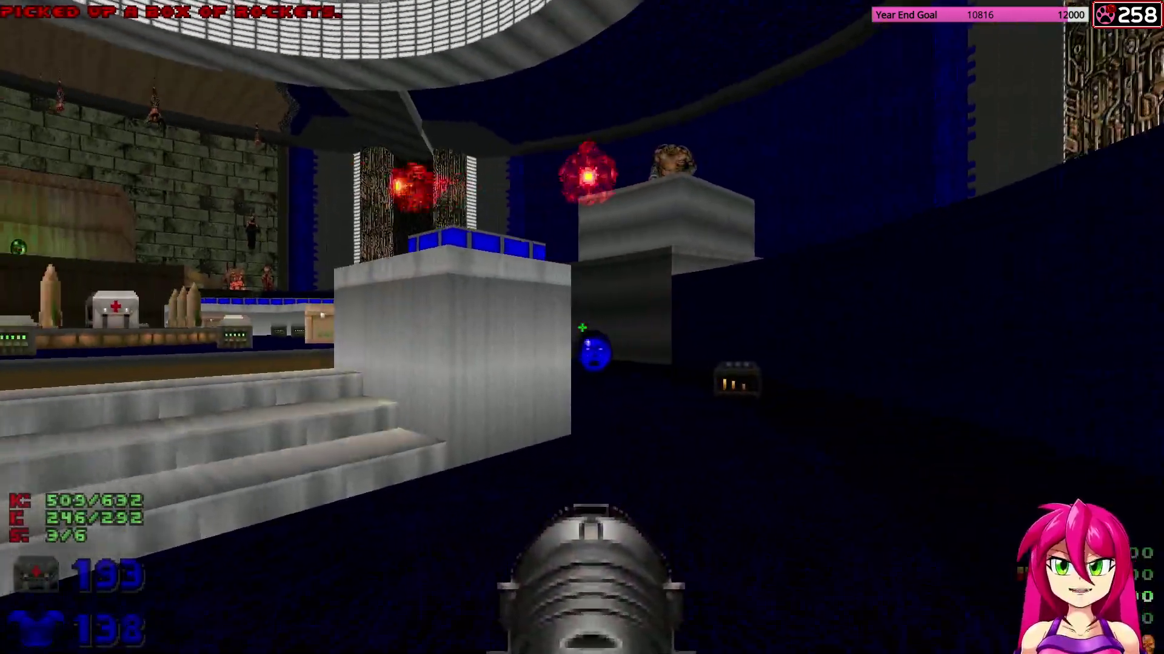
Dodge the fireballs and rocket the mancubi on the other grey pedestals, collecting rockets on the way.
key(Left)
key(ctrl)
key(s)
click(581, 328)
key(w)
click(581, 327)
key(w)
click(582, 327)
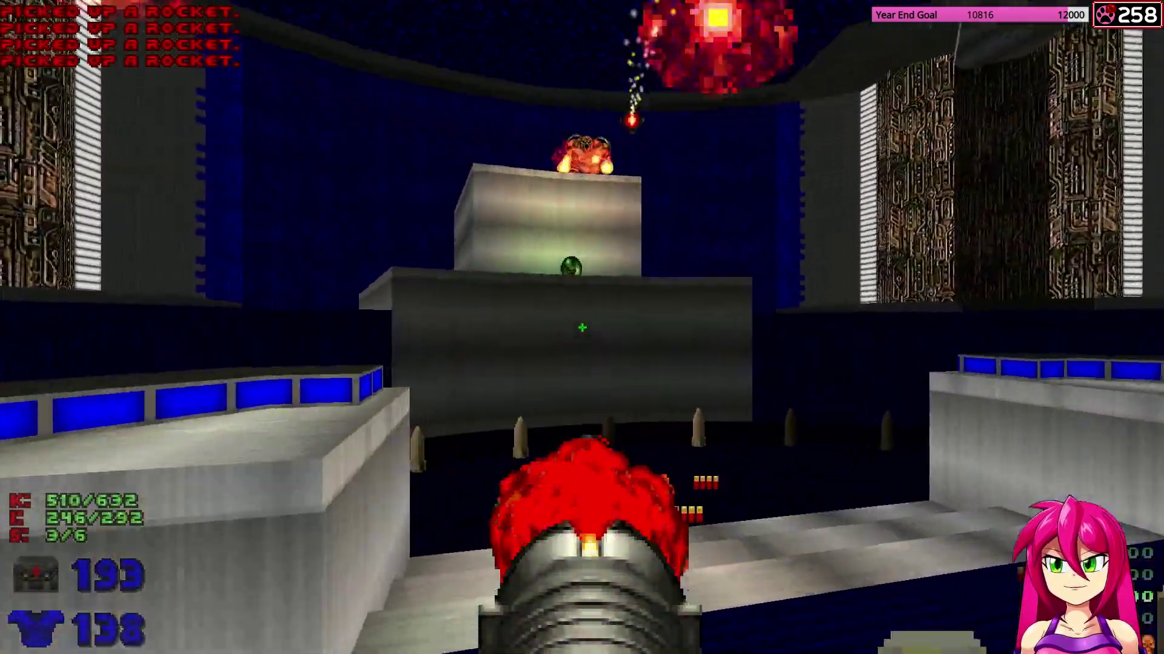
Fire rockets at the monster on the wooden pedestal against the green brick wall.
key(w)
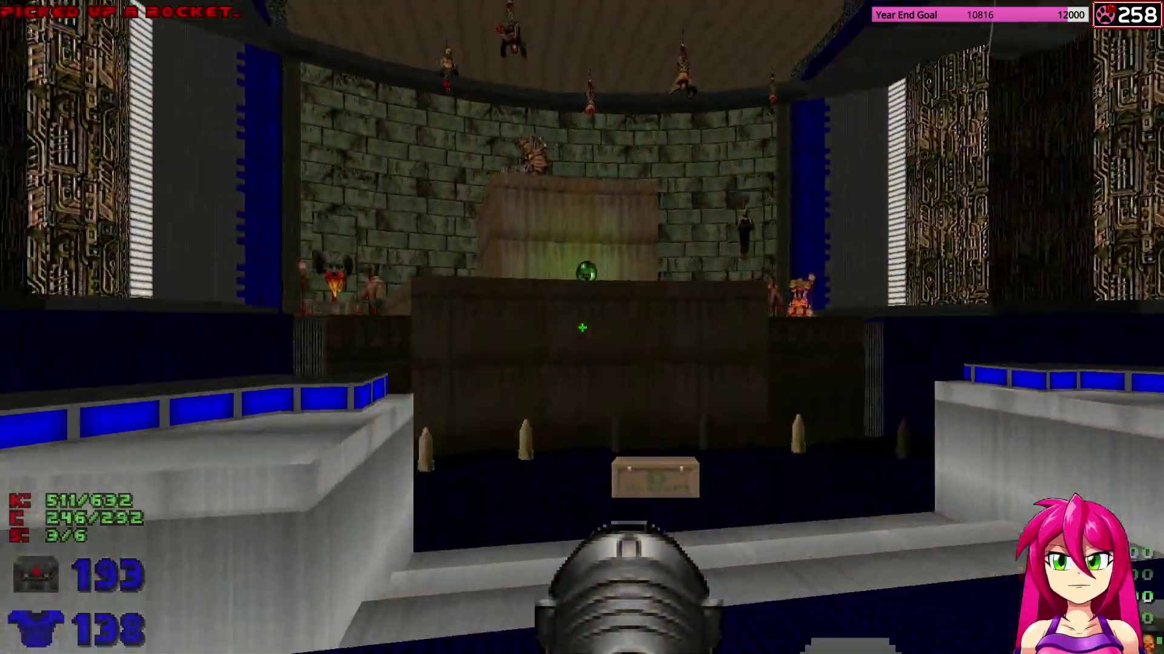
key(w)
click(582, 327)
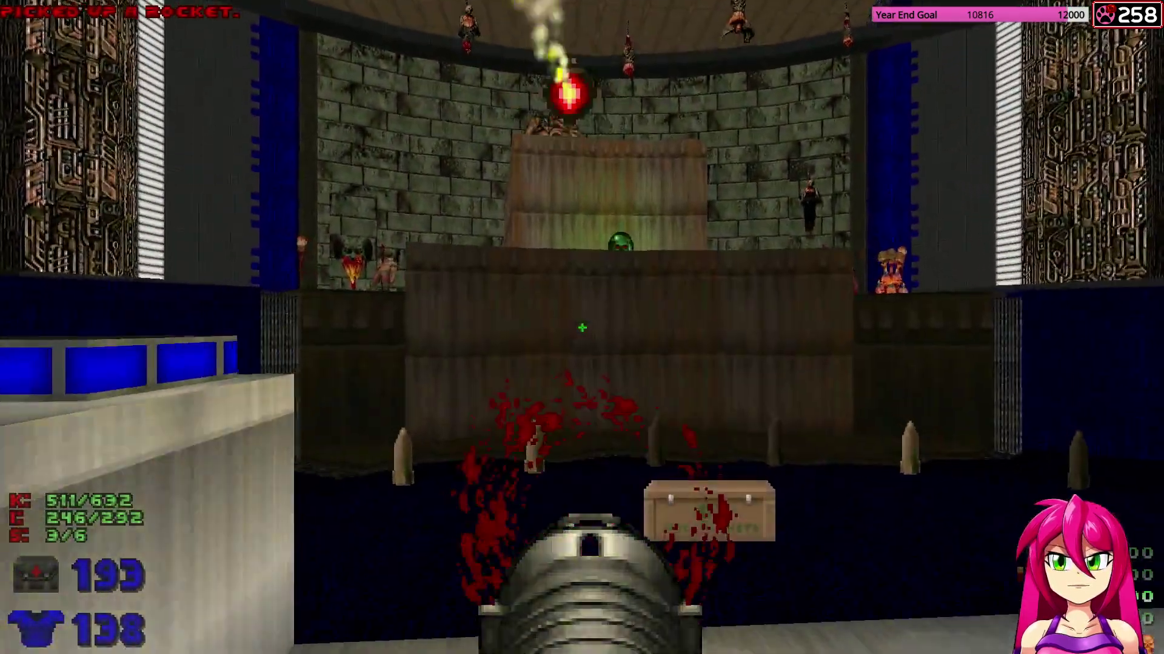
key(Down)
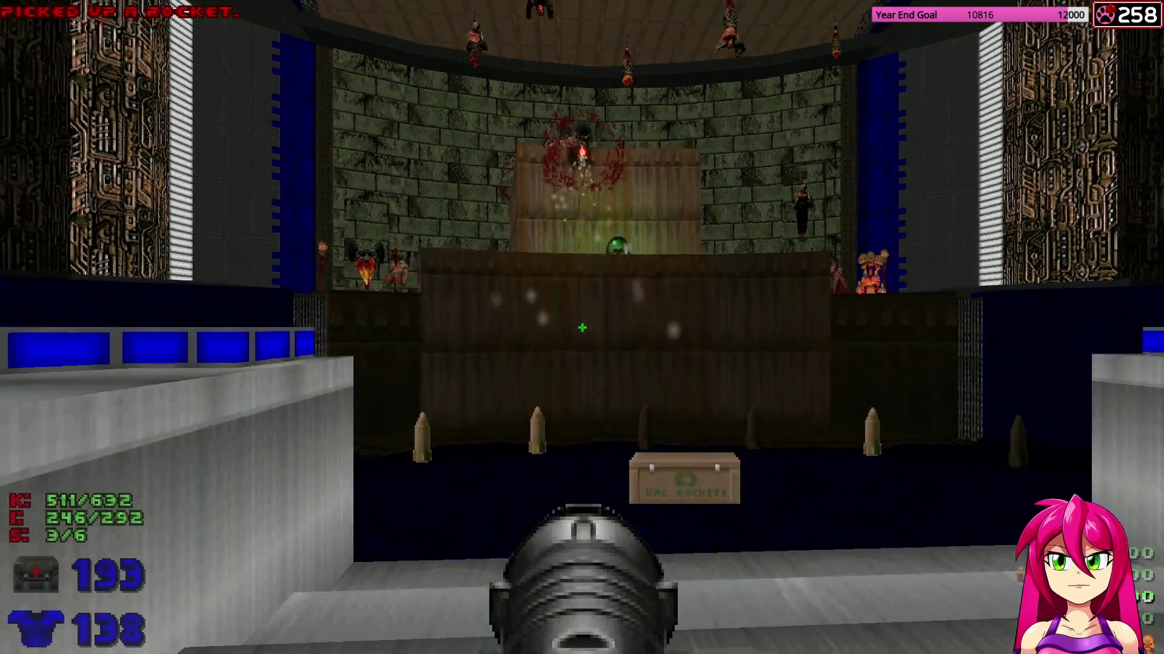
key(ctrl)
key(Right)
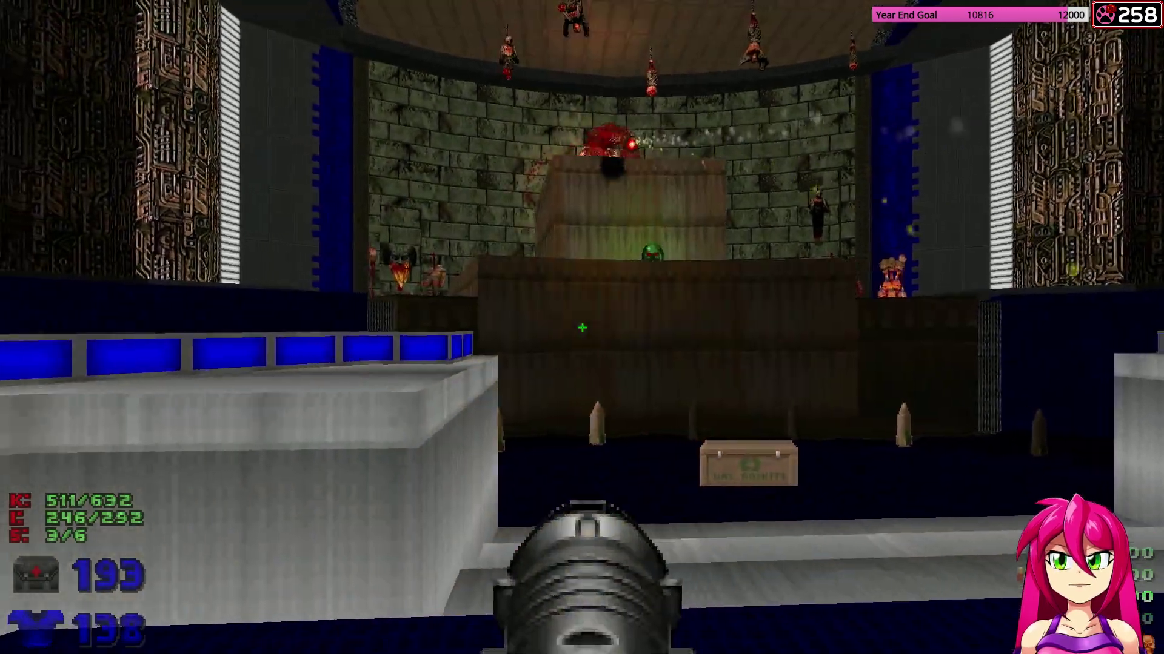
key(Up)
key(ctrl)
key(a)
click(582, 327)
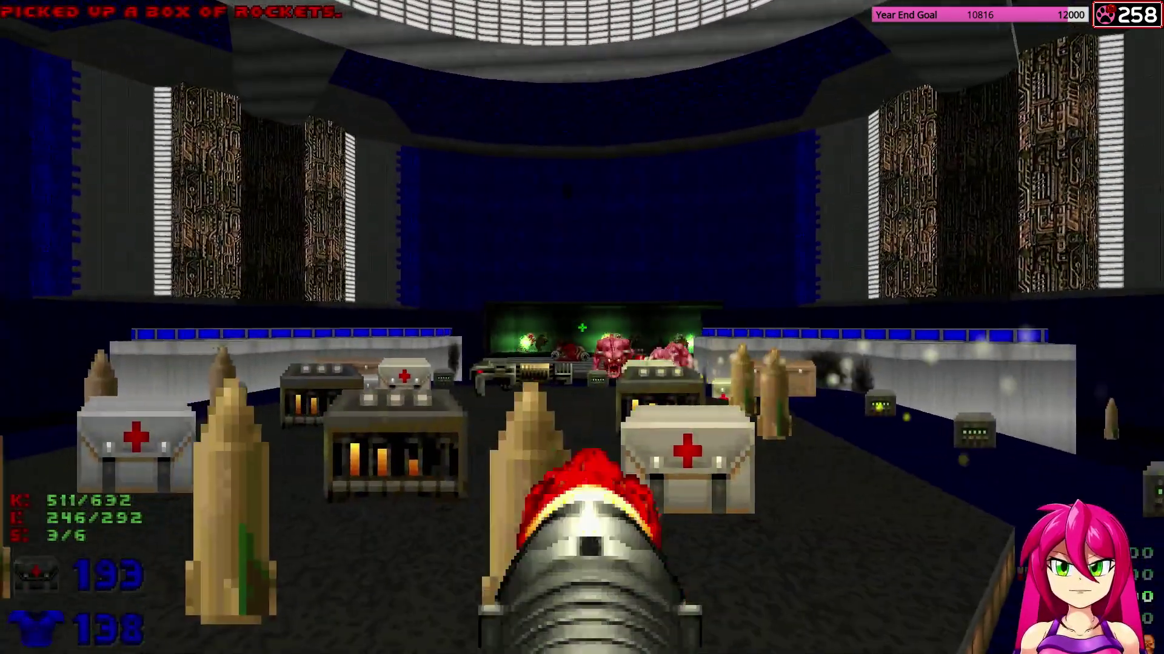
Rocket the demons pouring out of the green-lit alcove and pick up rockets from the central platform.
key(w)
key(w)
click(582, 328)
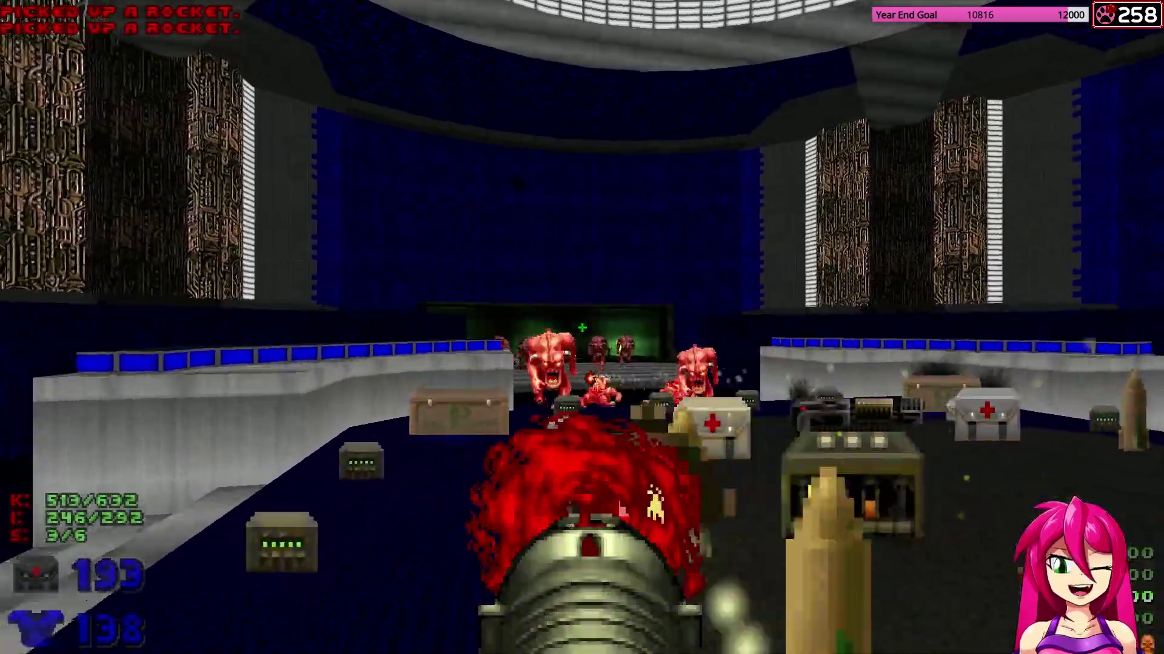
key(w)
click(583, 327)
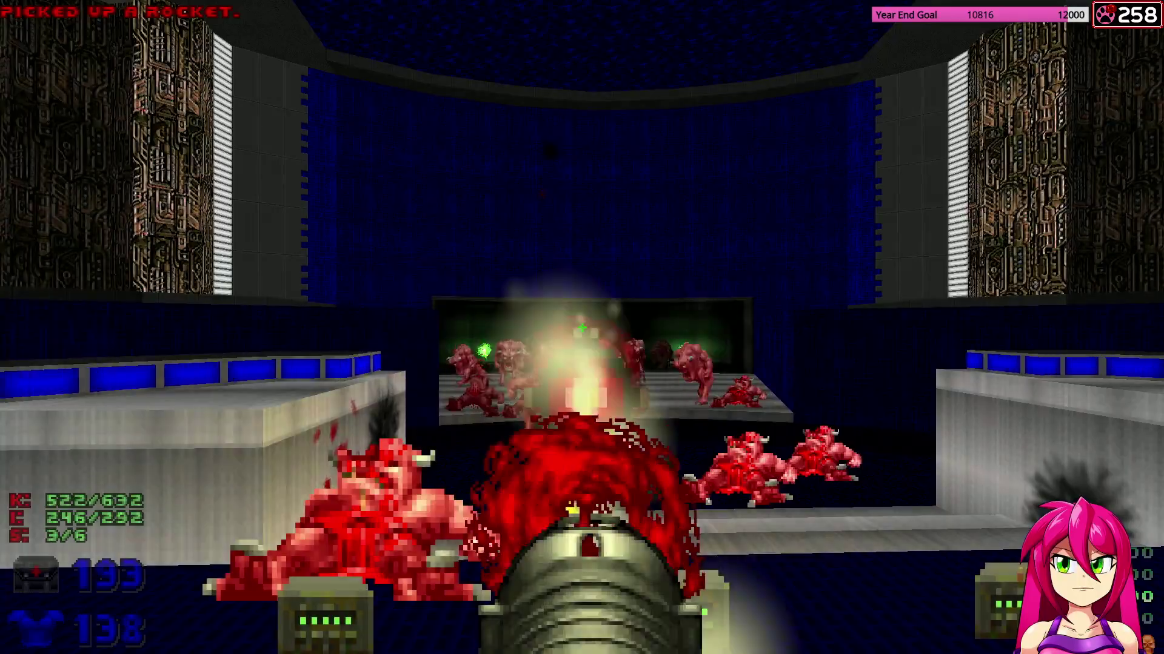
Pick up an invulnerability sphere and blast the pack of hell knights in the opened alcove with rockets.
key(s)
click(581, 328)
key(a)
key(w)
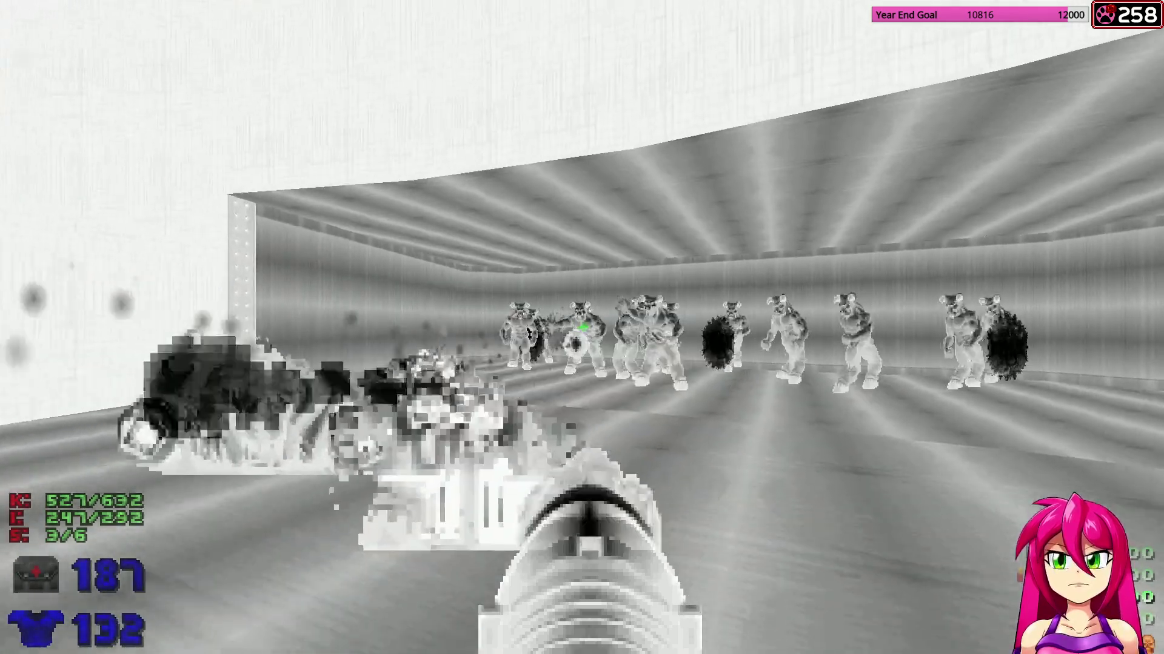
key(w)
key(d)
click(582, 328)
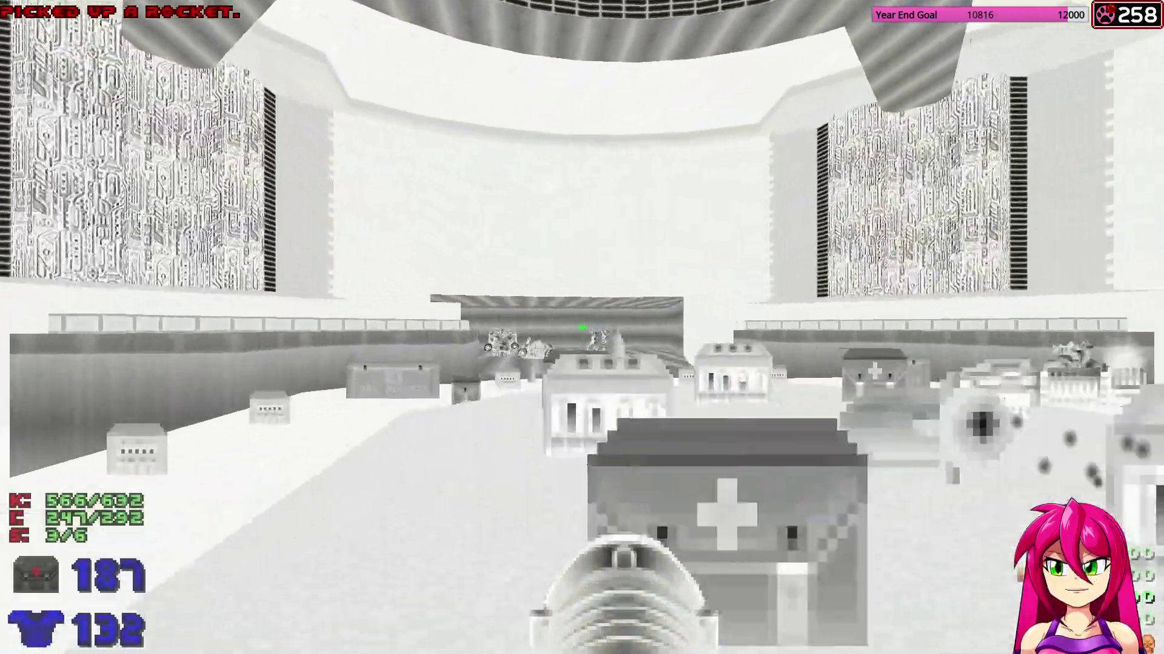
Collect the box of rockets and kill the remaining mancubi in the alcove while invulnerable.
click(582, 328)
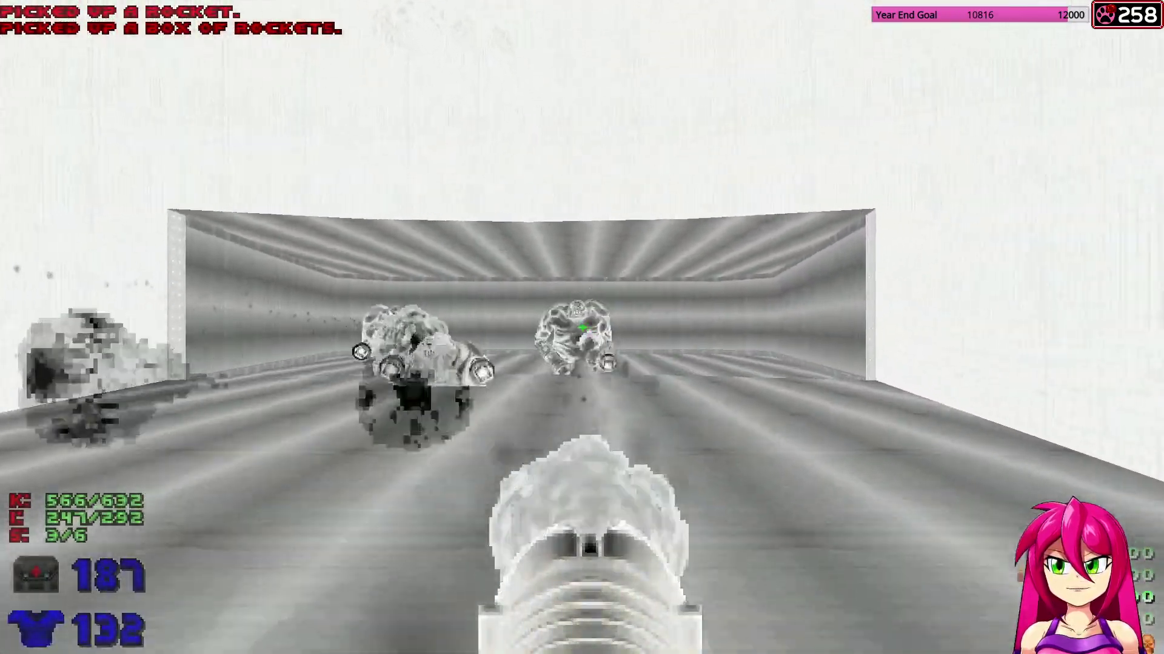
key(Up)
key(Left)
key(ctrl)
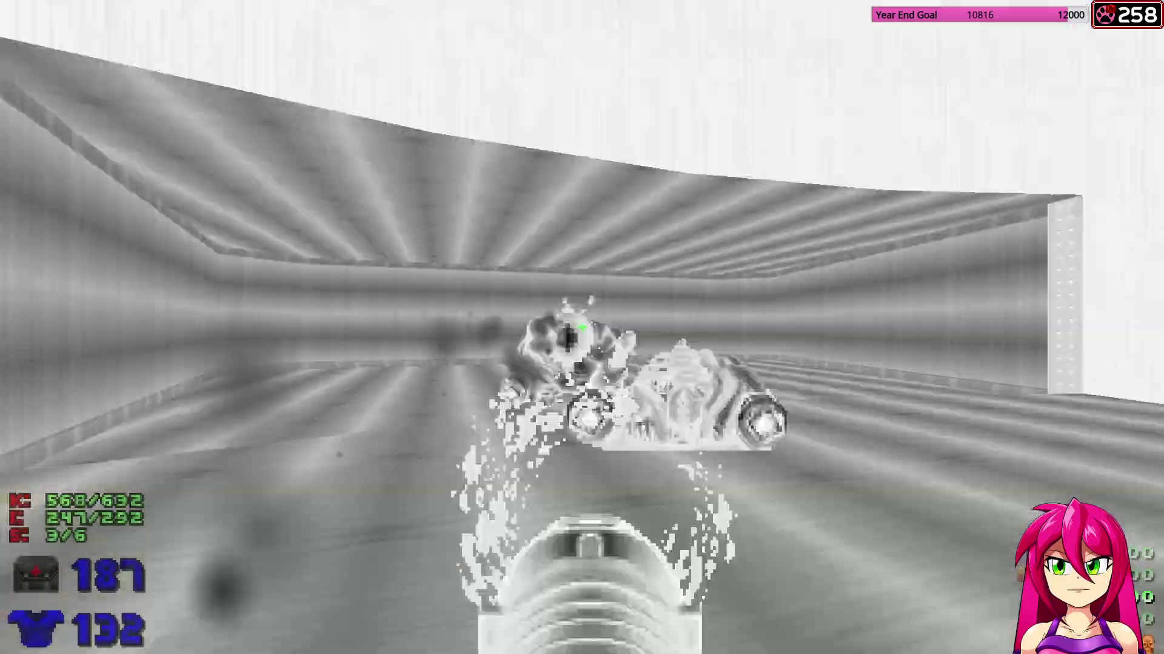
key(w)
click(582, 327)
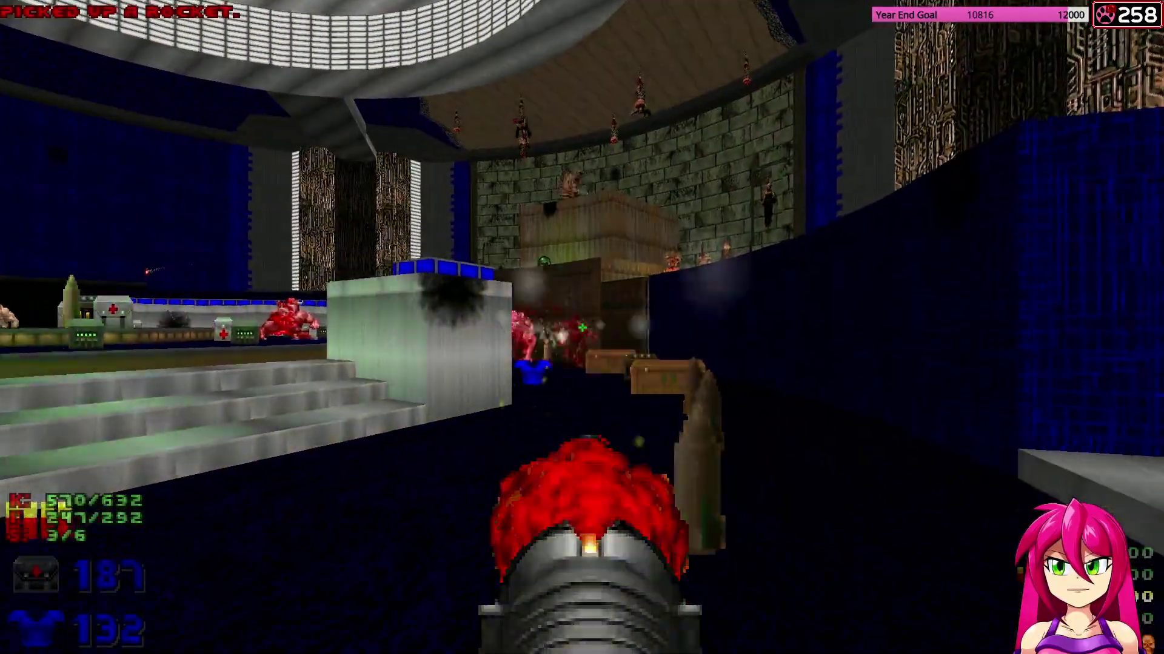
Grab the loose rockets on the arena floor and fire rockets at the demons massing around the central platform.
key(Up)
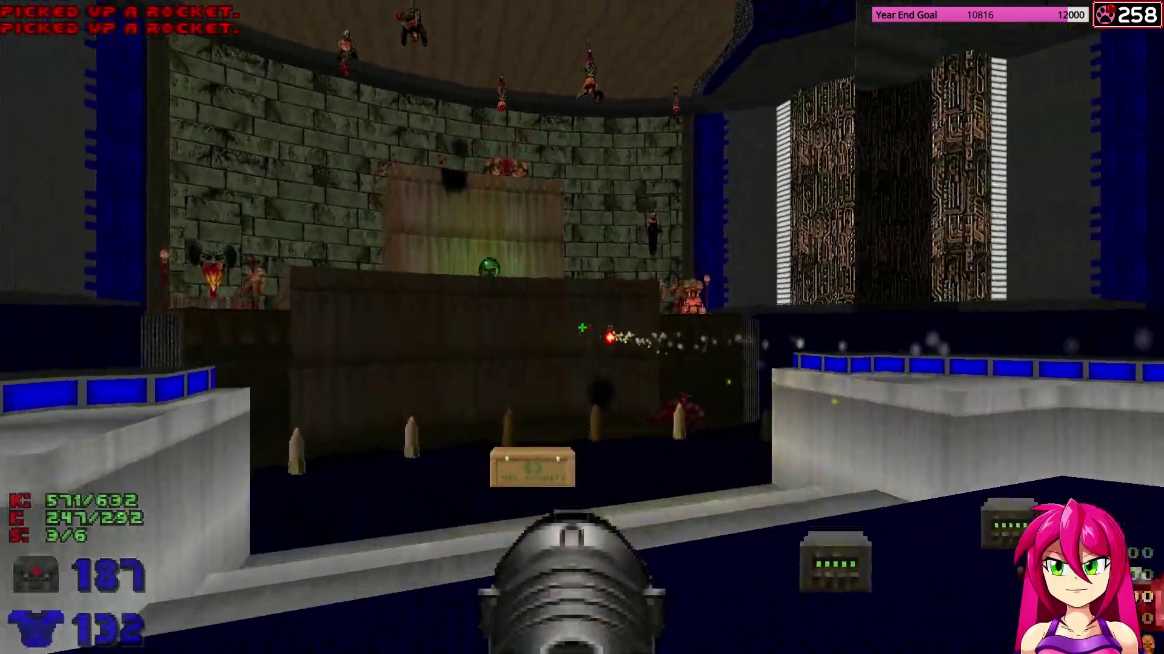
key(Right)
key(ctrl)
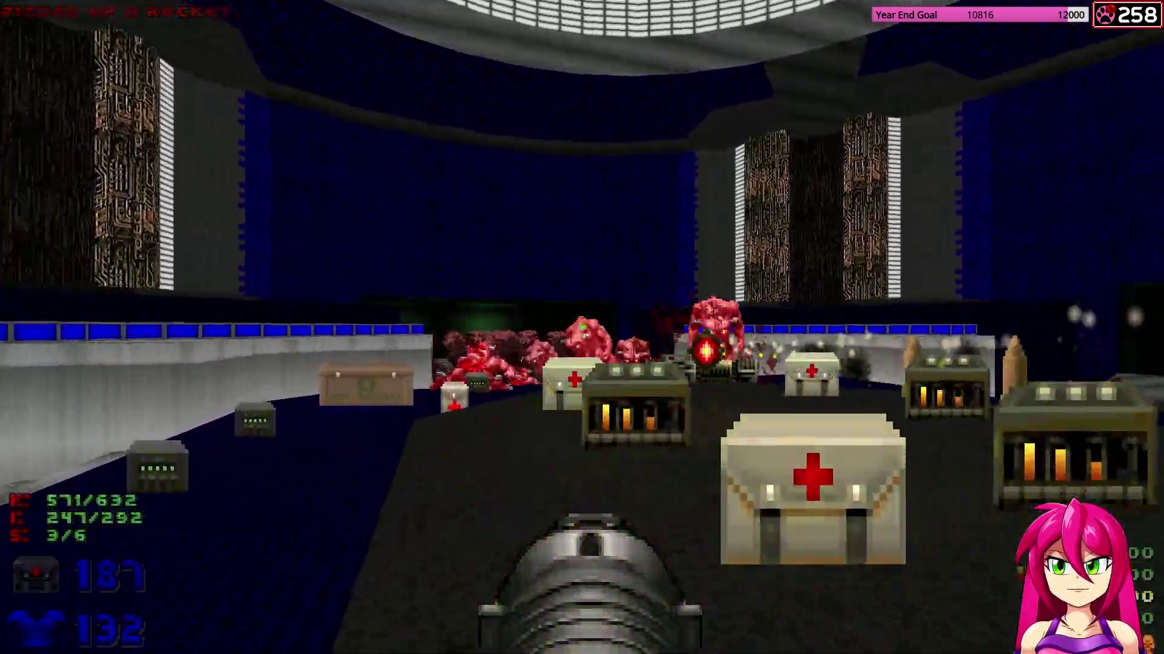
key(Up)
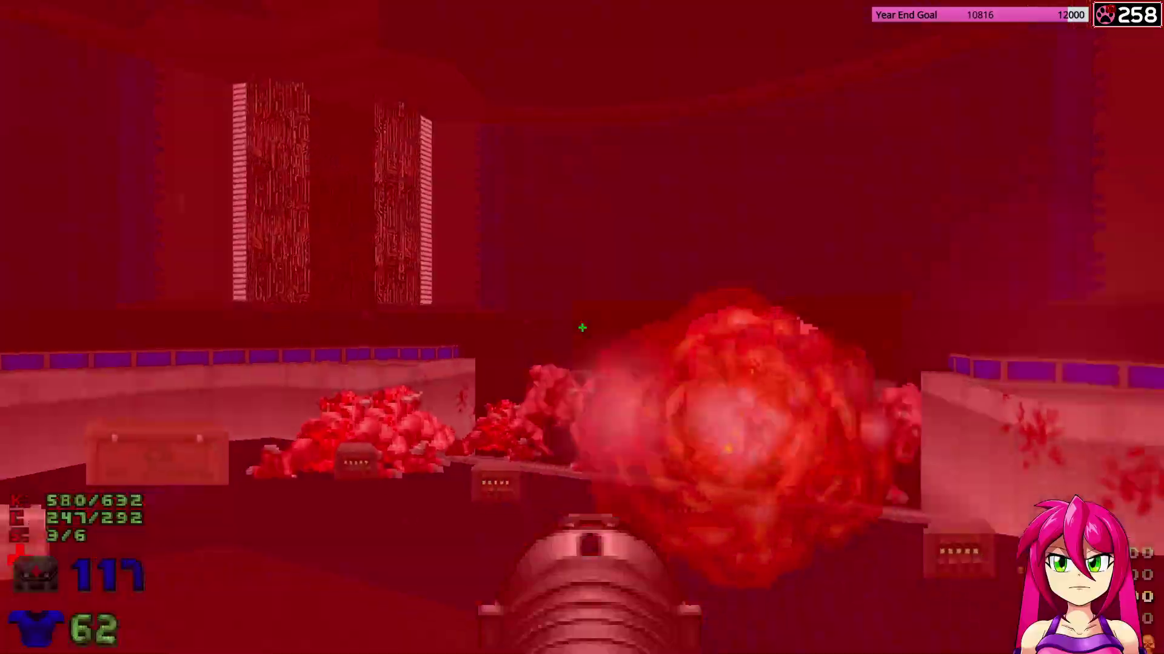
Circle the central platform with the plasma gun, shooting the demons and the hell knight while collecting rockets.
key(w)
click(582, 328)
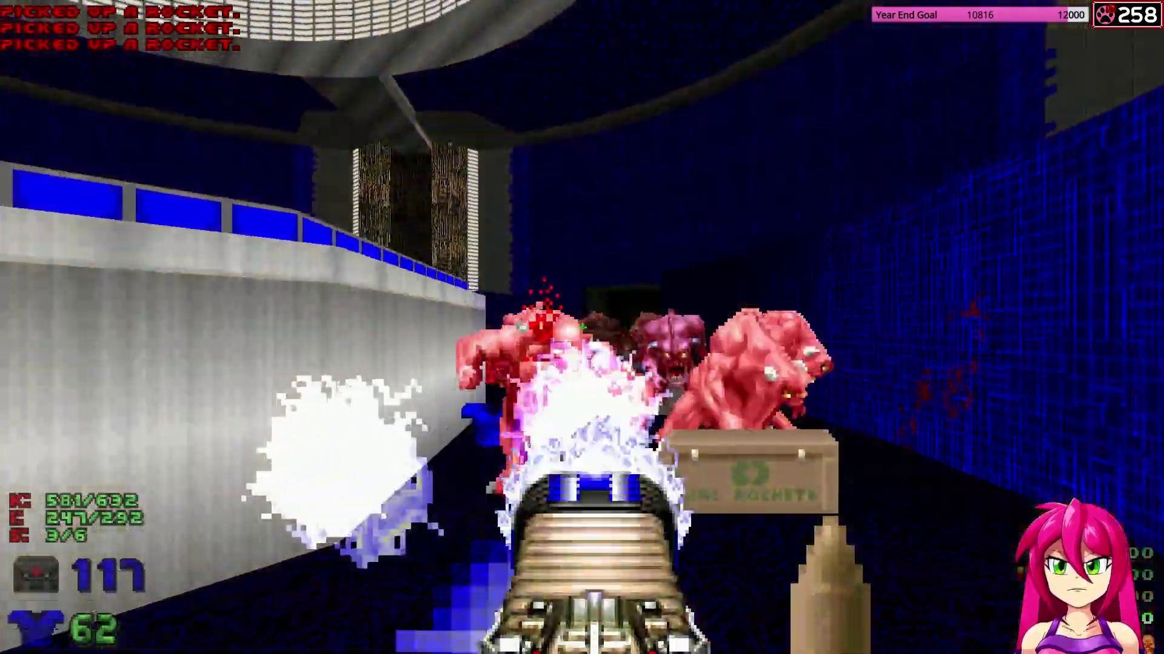
key(Right)
key(ctrl)
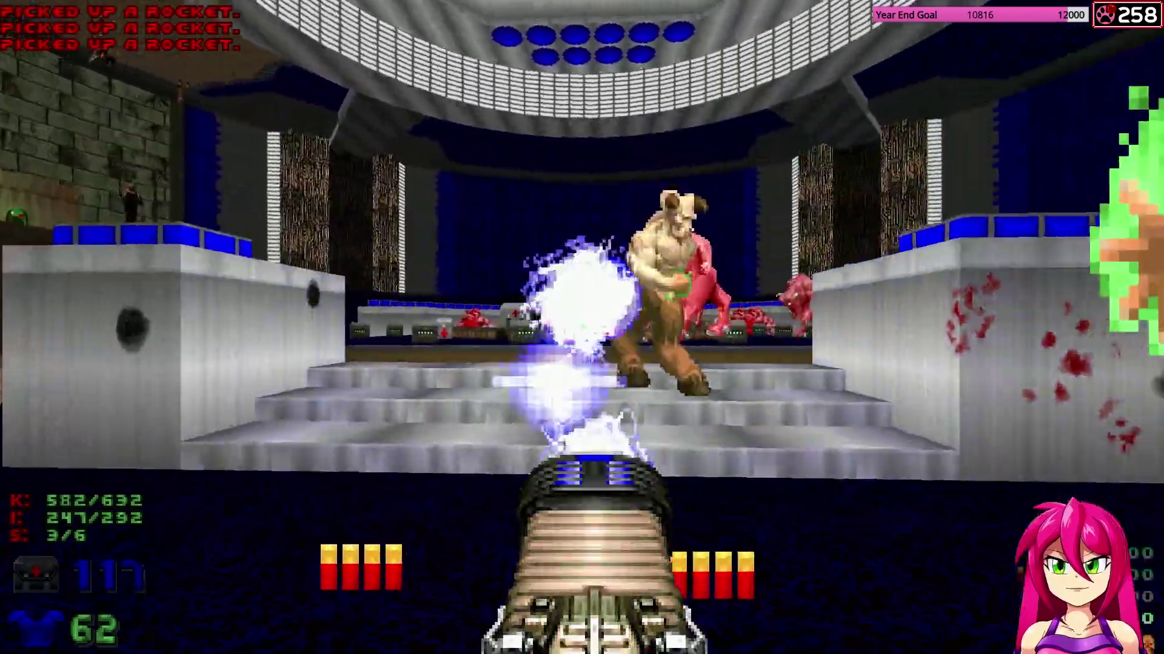
key(Left)
key(Up)
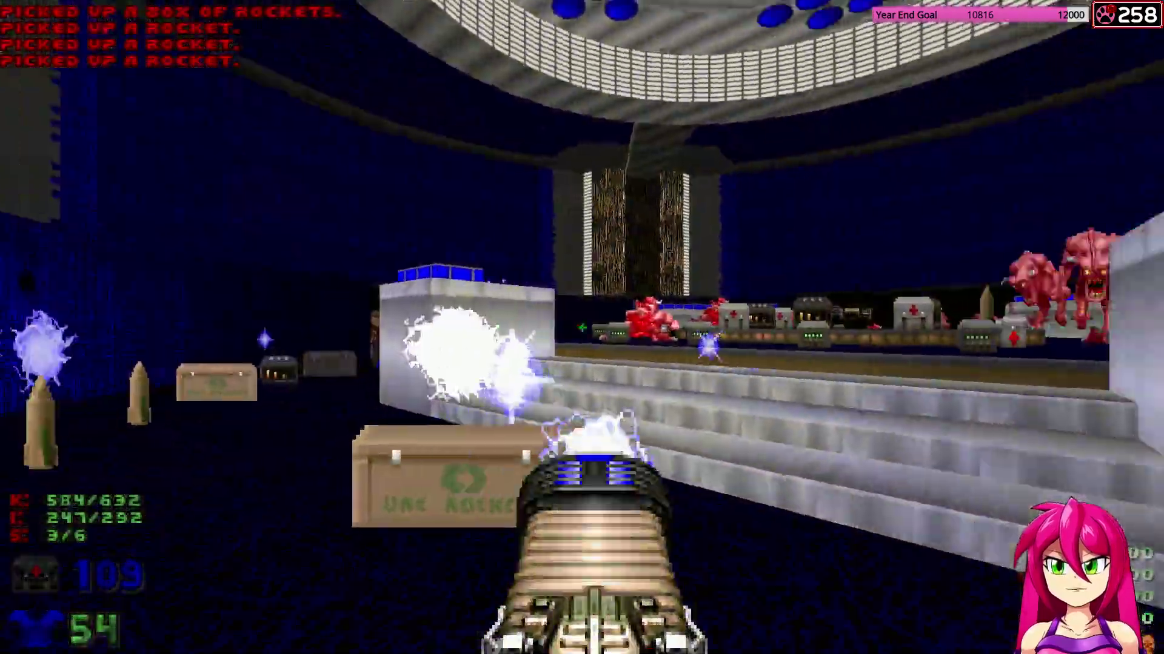
Pick up the megasphere and hold off the surrounding pack of demons with plasma fire.
key(w)
click(582, 327)
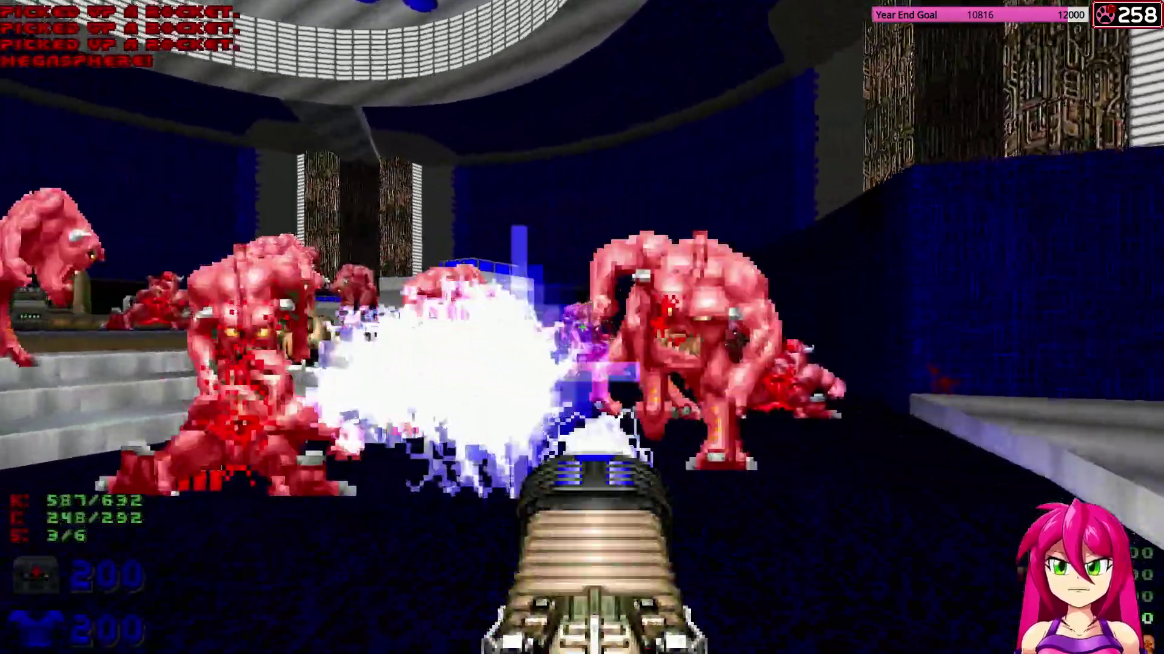
key(Right)
key(ctrl)
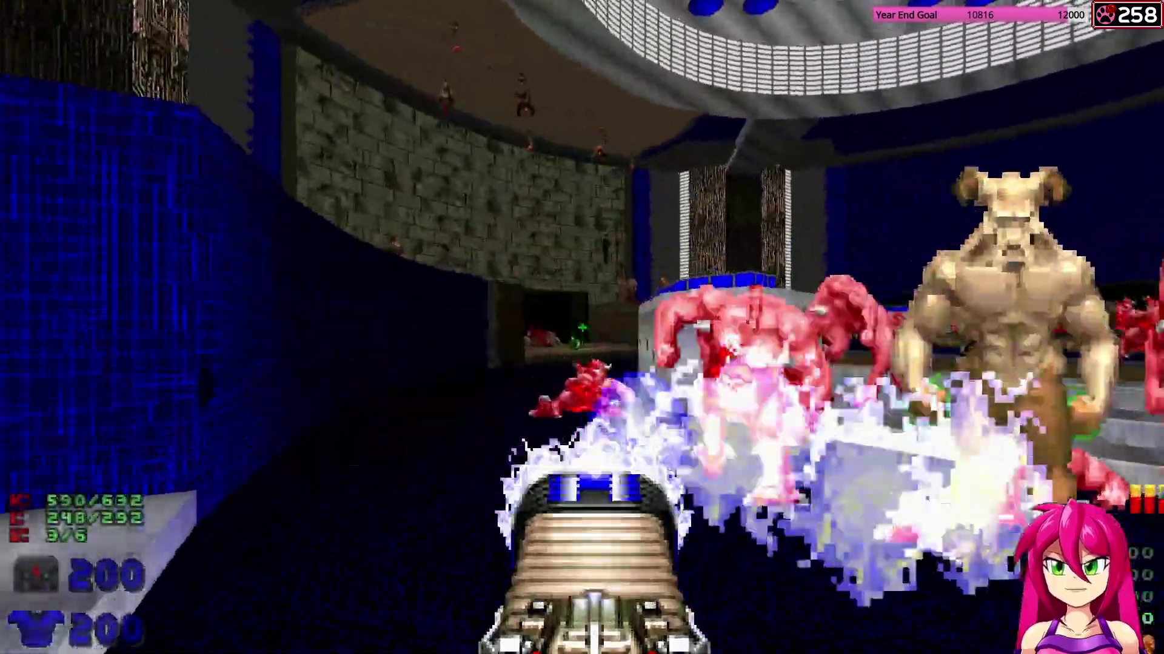
Blast the remaining demons and hell knights with the rocket launcher while invulnerable.
key(w)
key(3)
click(583, 327)
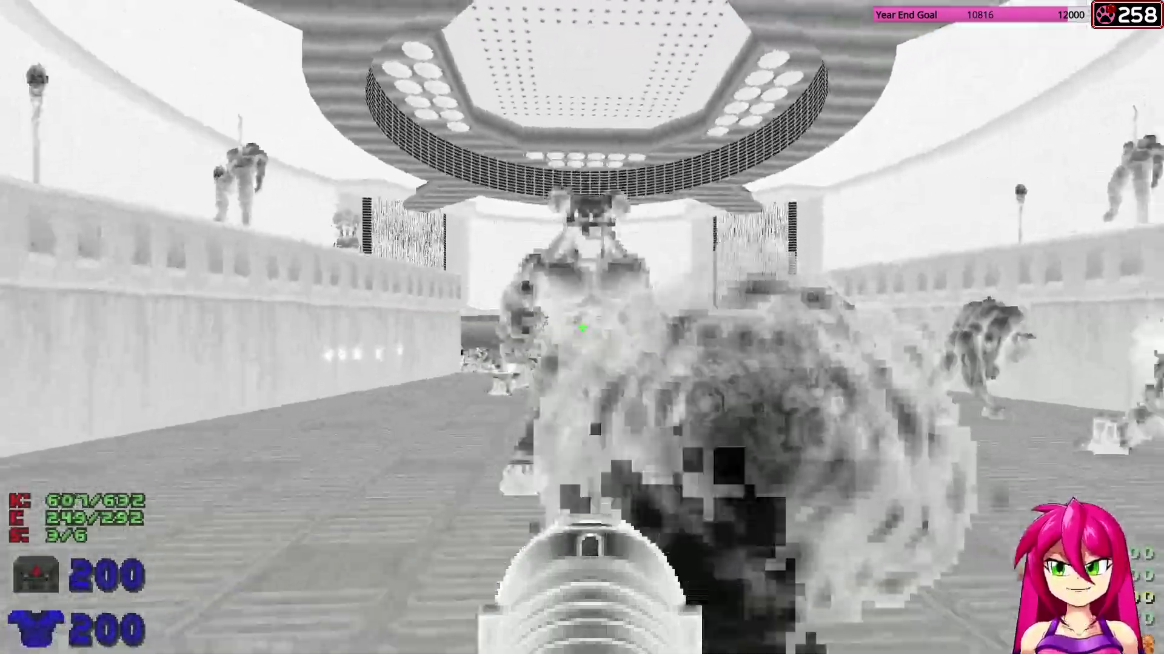
key(s)
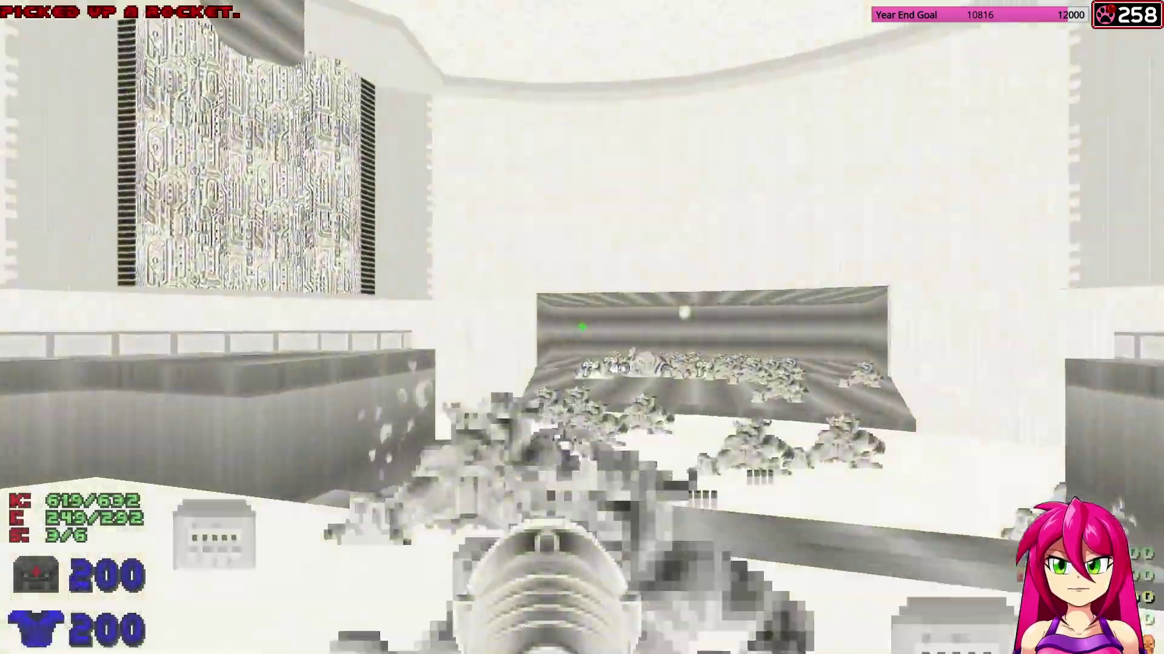
key(w)
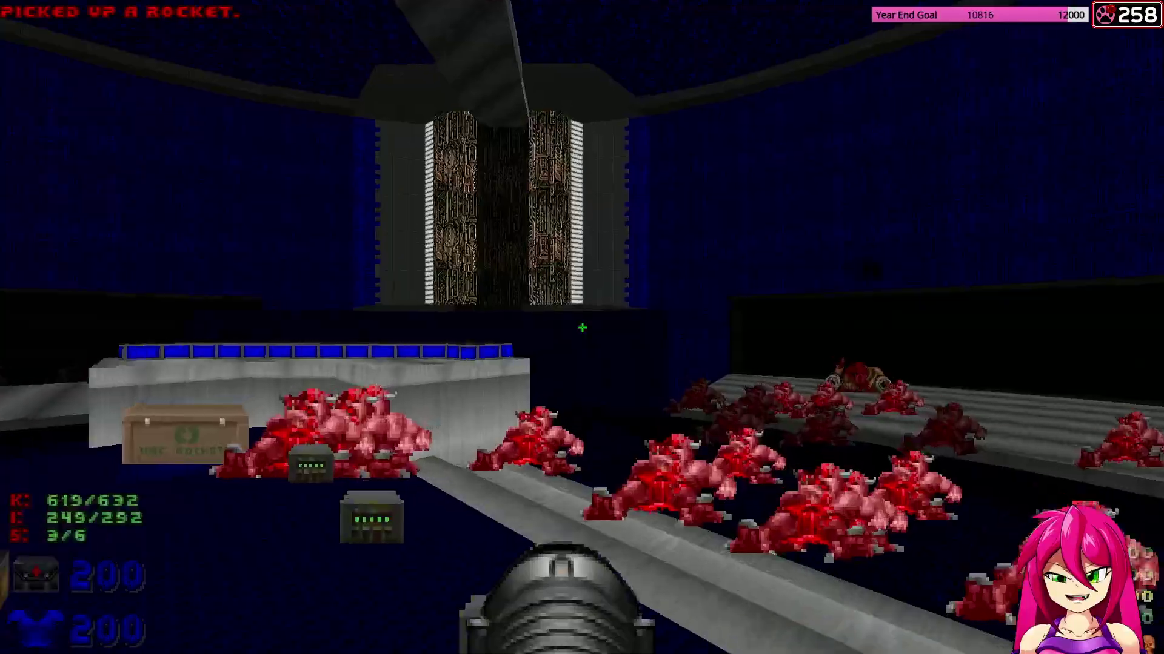
Switch to bare fists and punch the last arena monster while invulnerability lasts.
key(s)
key(1)
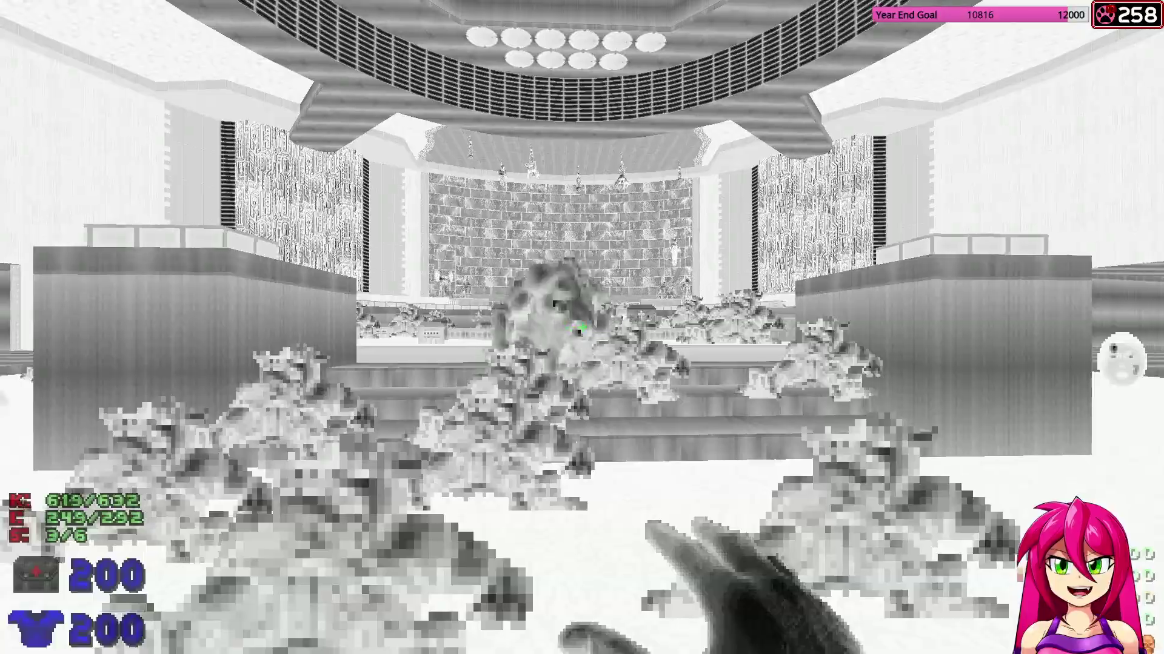
key(s)
click(582, 327)
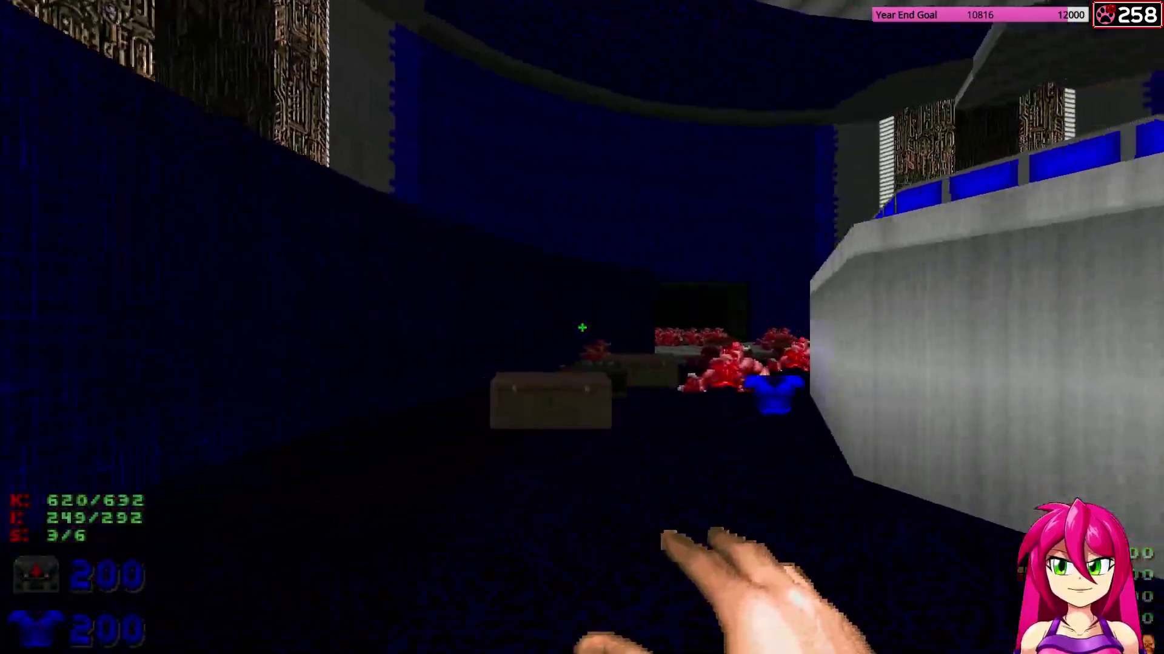
Sweep the blue arena's outer ring, collecting the leftover boxes of rockets and single rockets.
key(w)
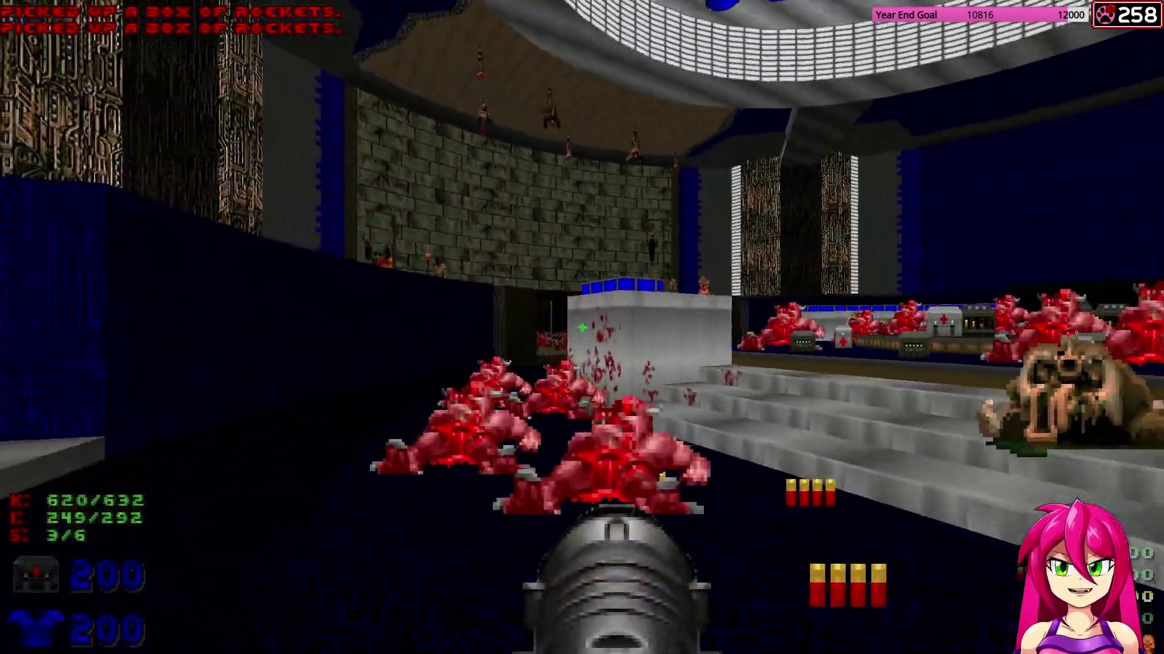
key(w)
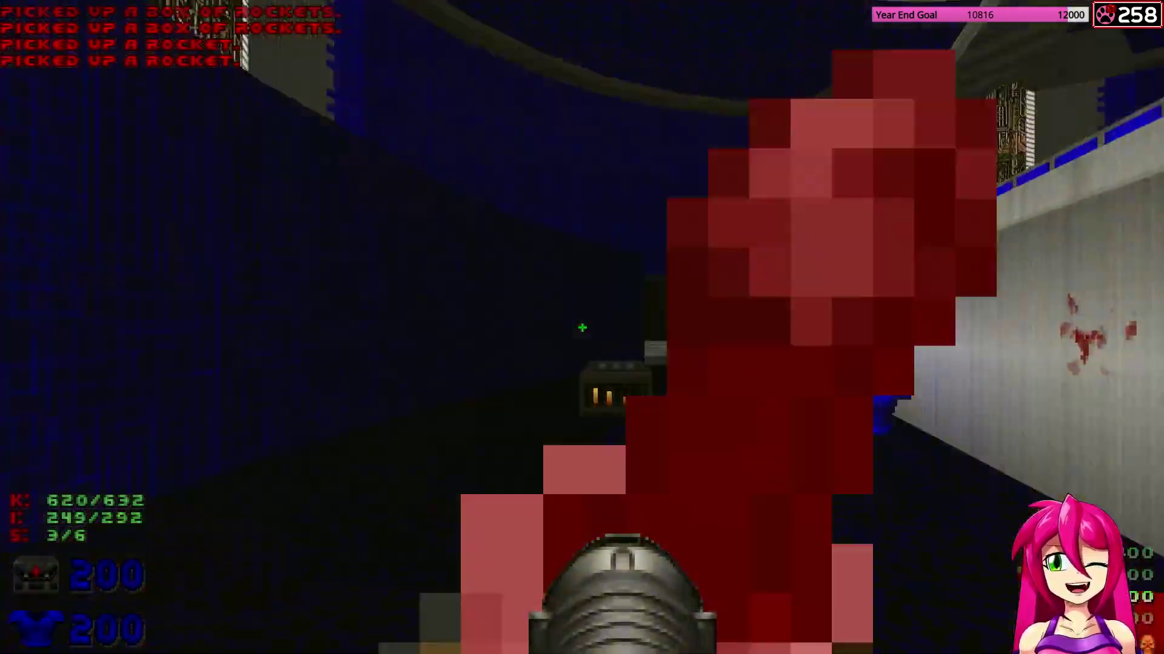
key(w)
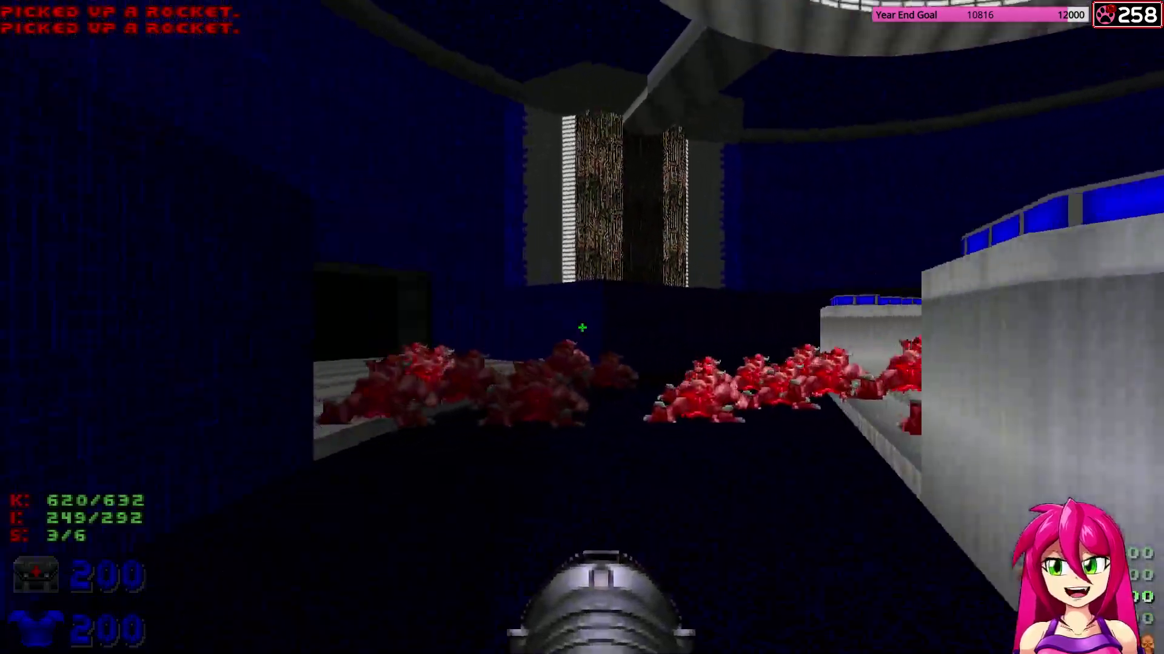
key(w)
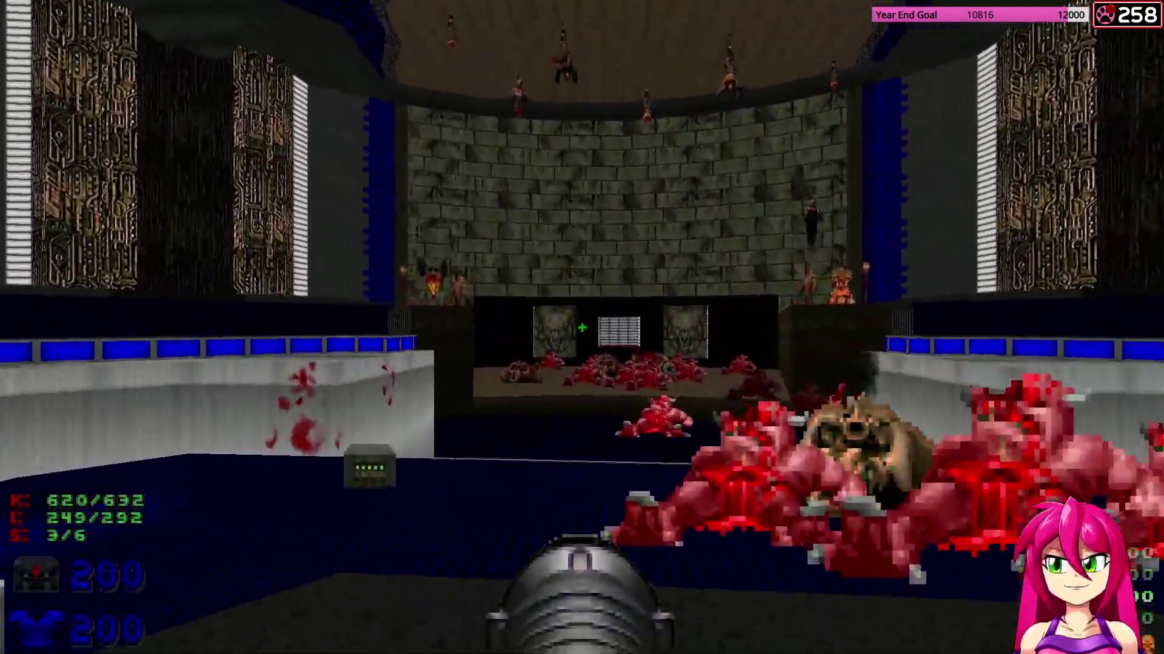
Leave the arena through the lit opening between the demon-face panels and cross the slime cavern to its upper walkway.
key(Up)
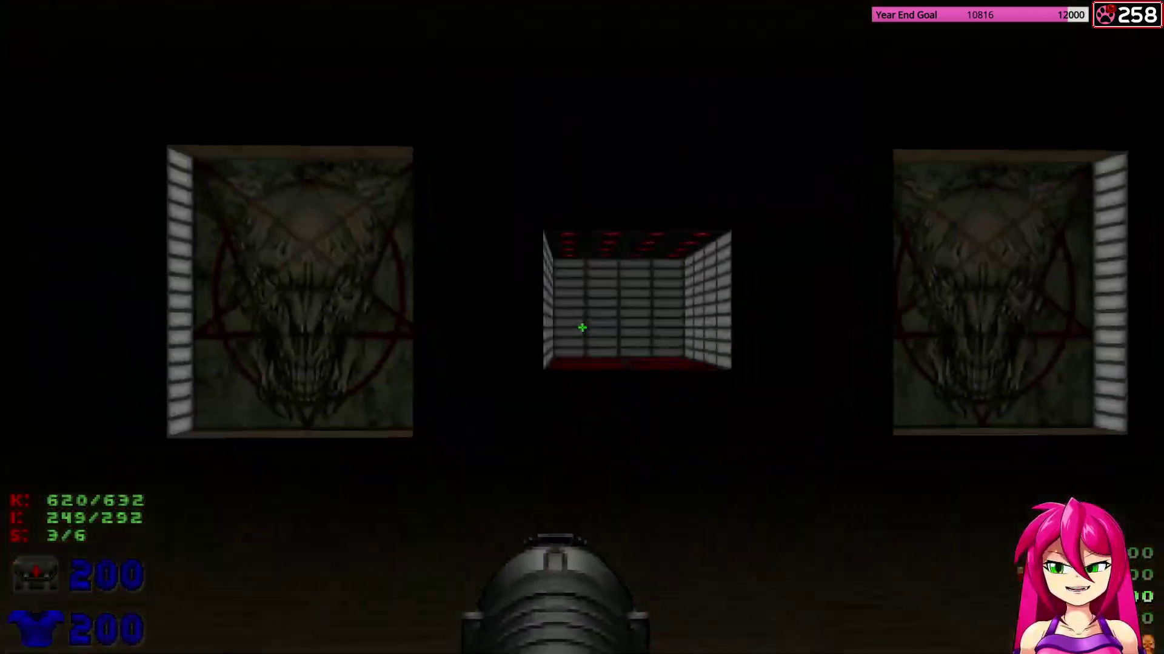
key(w)
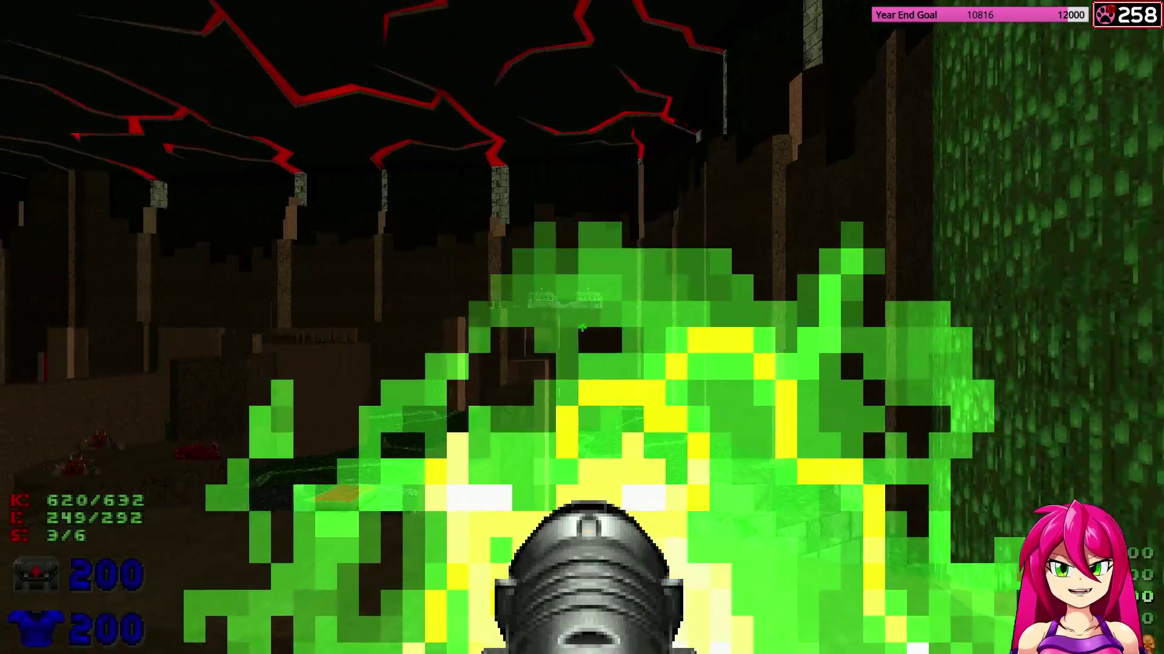
key(Up)
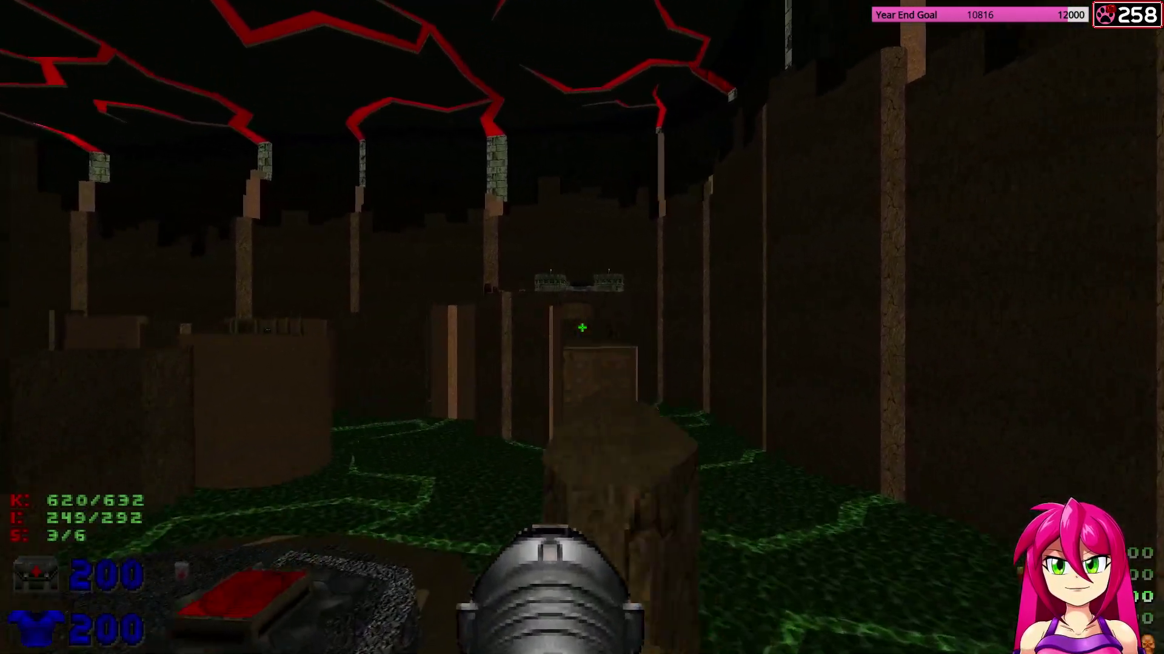
key(Up)
key(w)
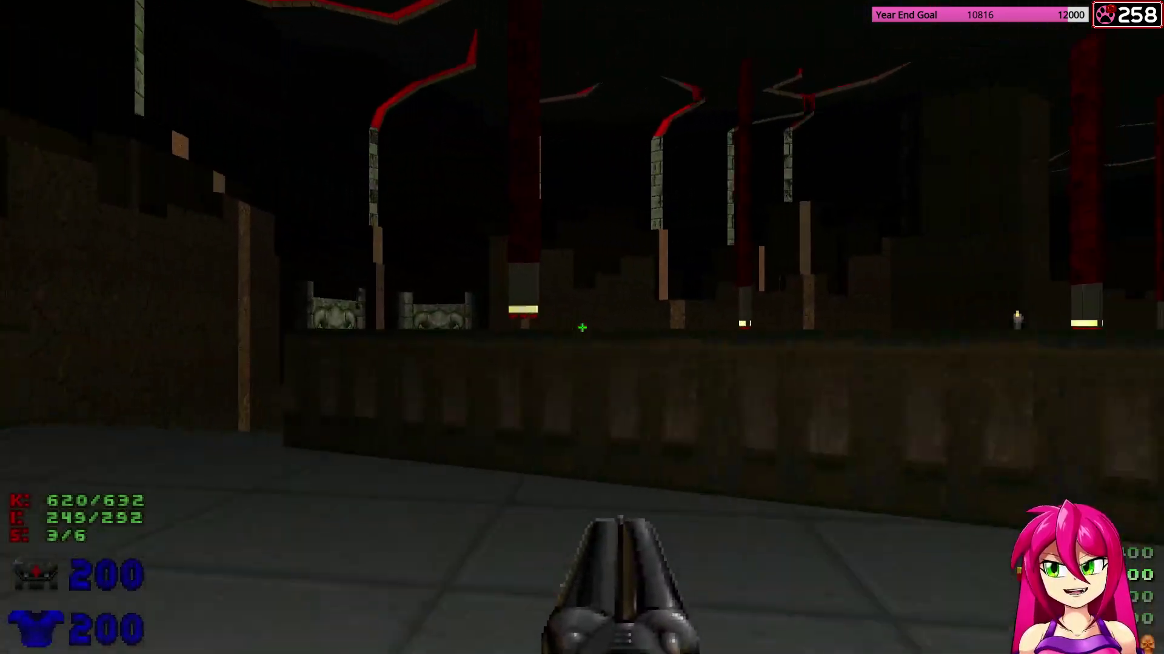
Follow the narrow raised beams along the cavern wall past the red-lit alcoves.
key(w)
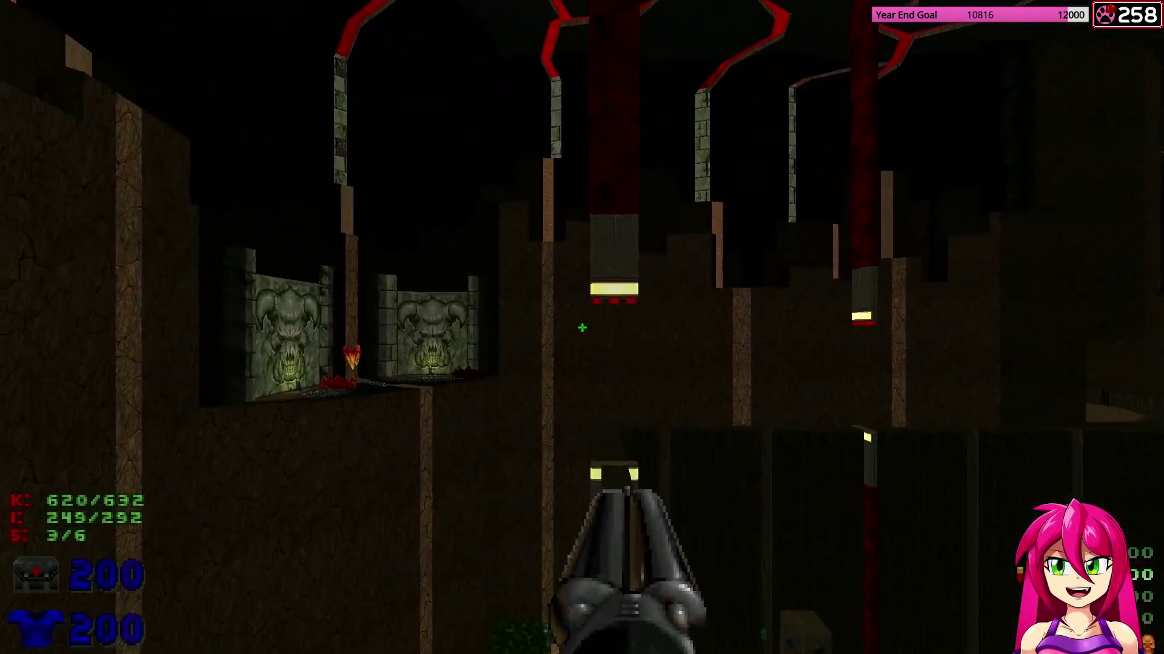
key(w)
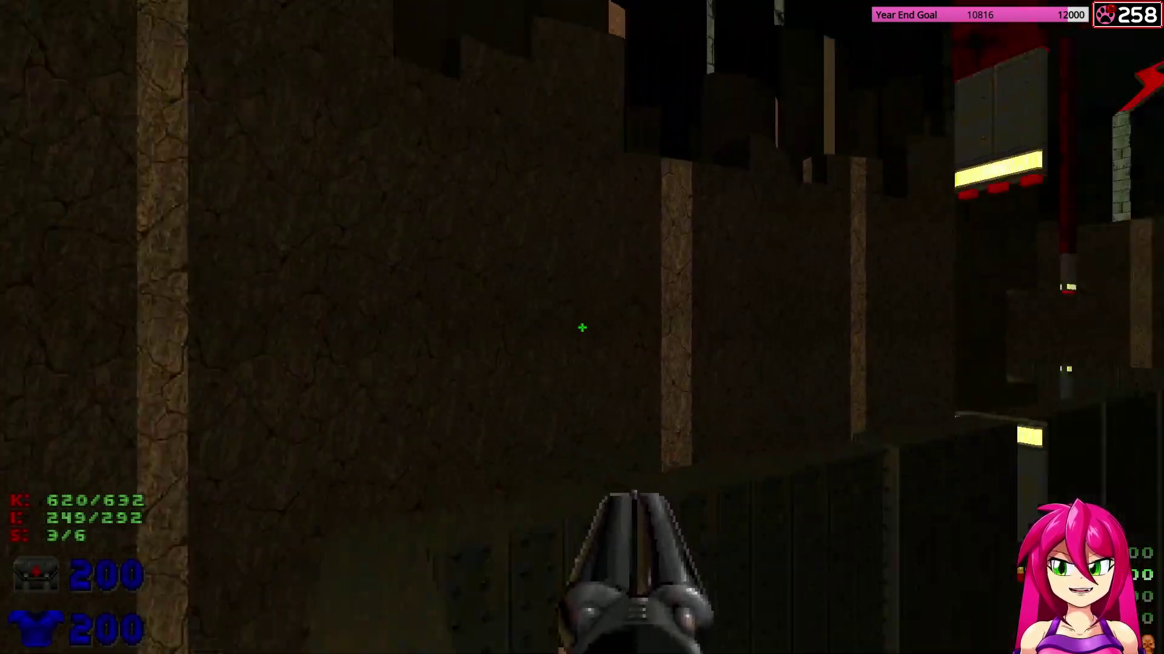
key(w)
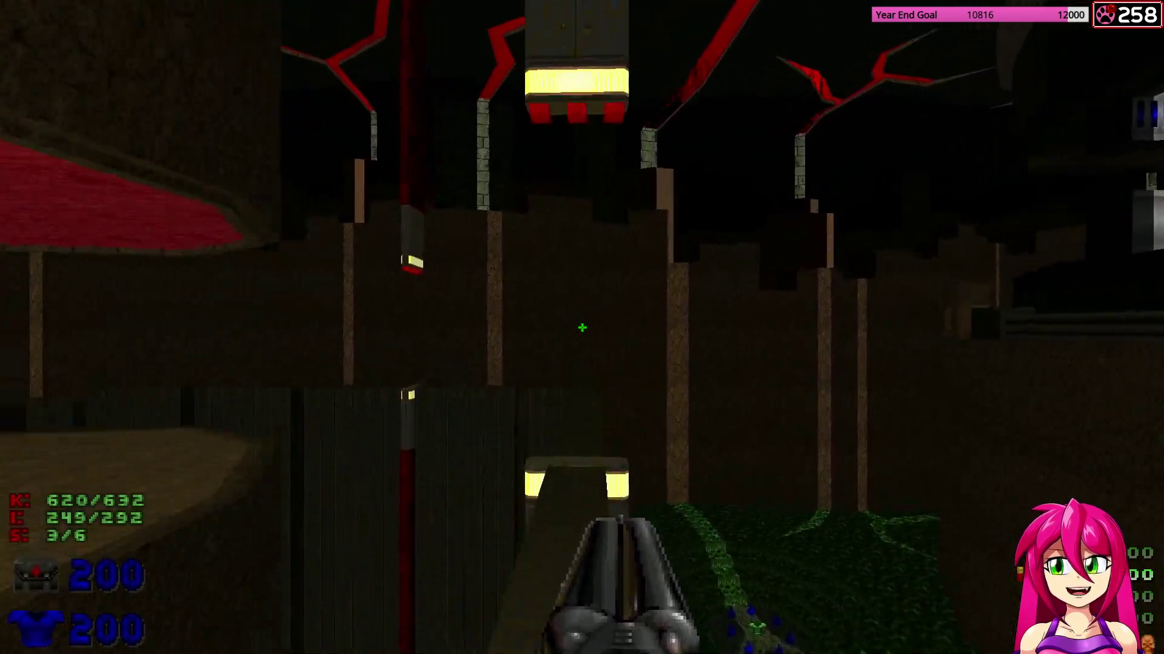
key(w)
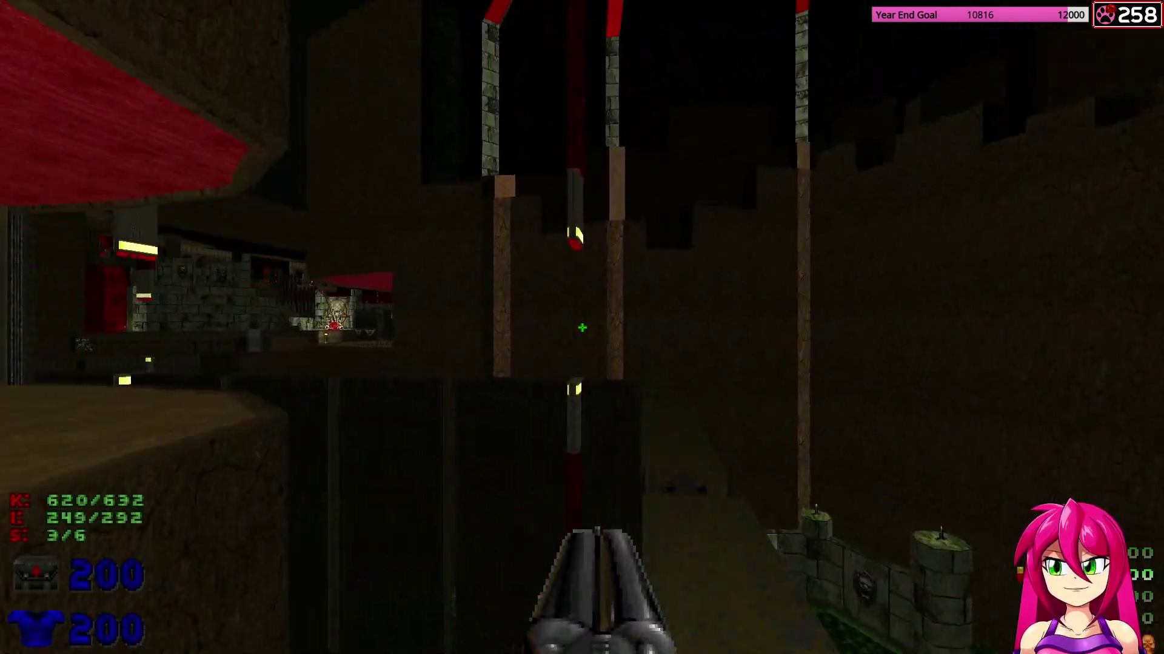
key(w)
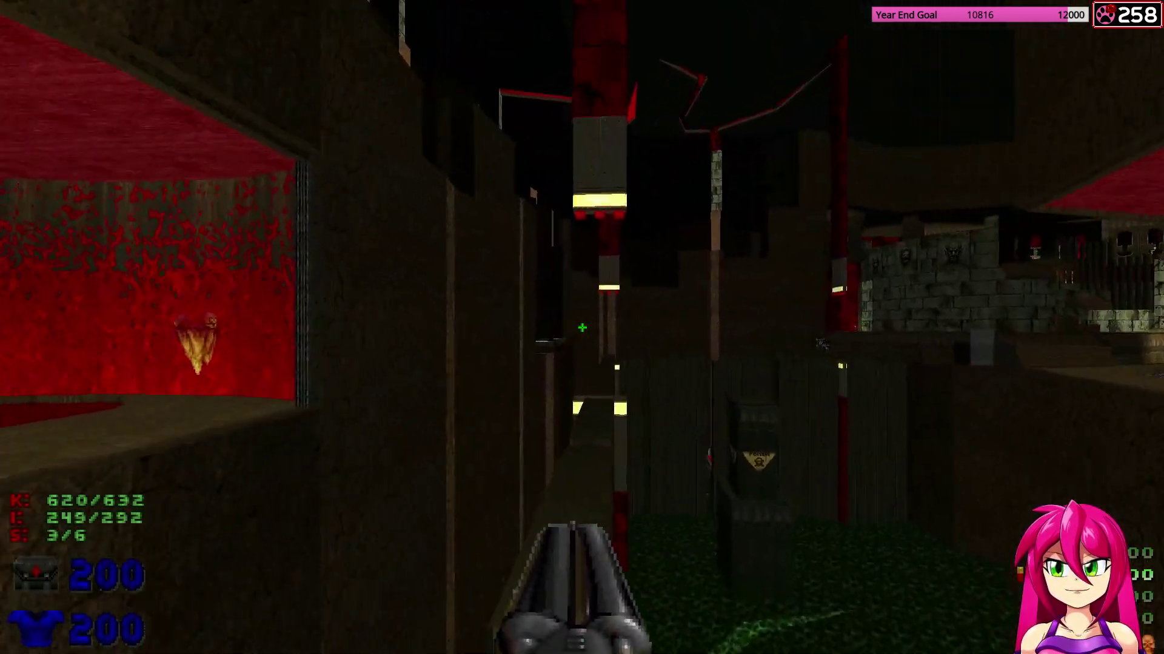
key(w)
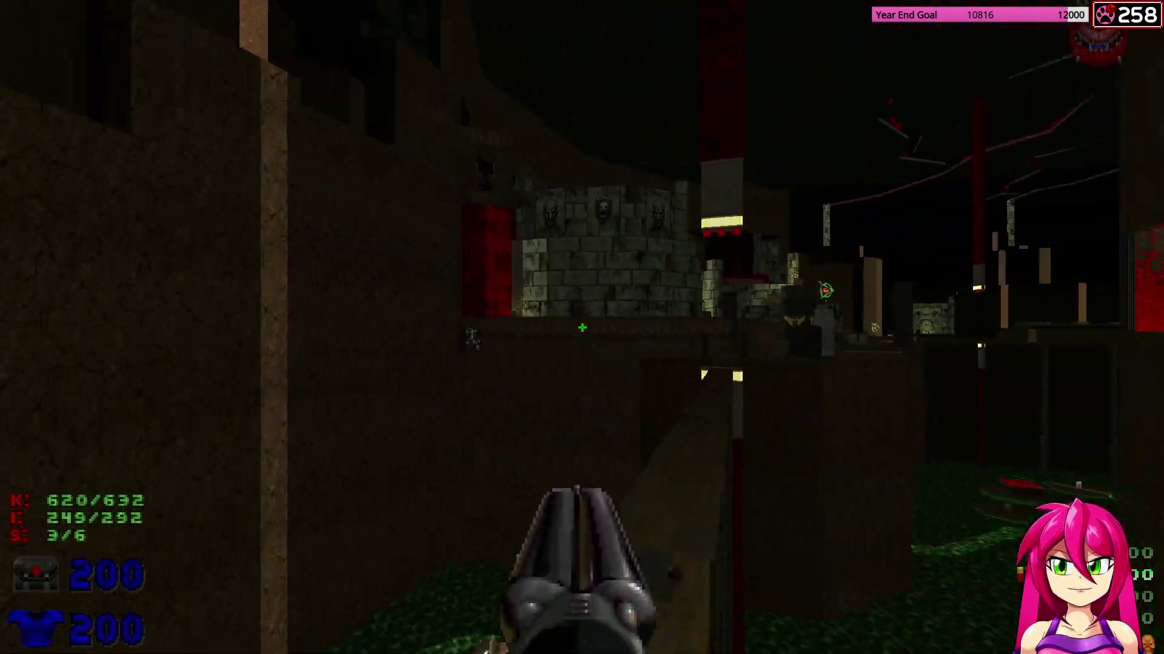
key(w)
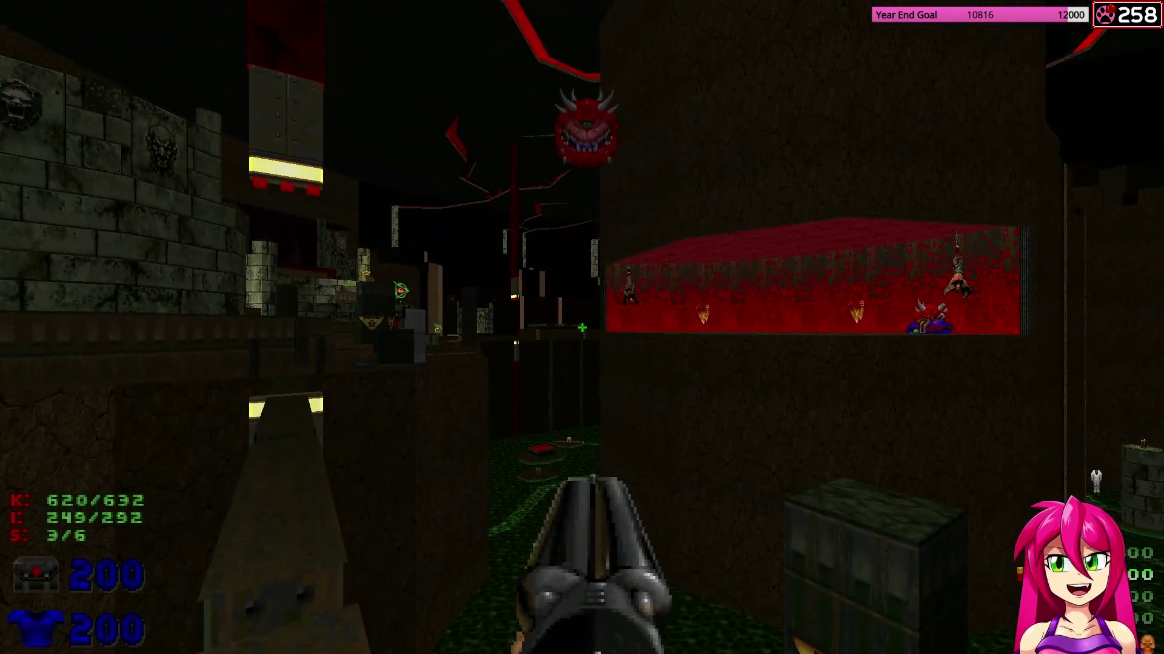
Shoot the cacodemon floating beside the rock pillar with the super shotgun.
click(582, 327)
key(w)
click(582, 327)
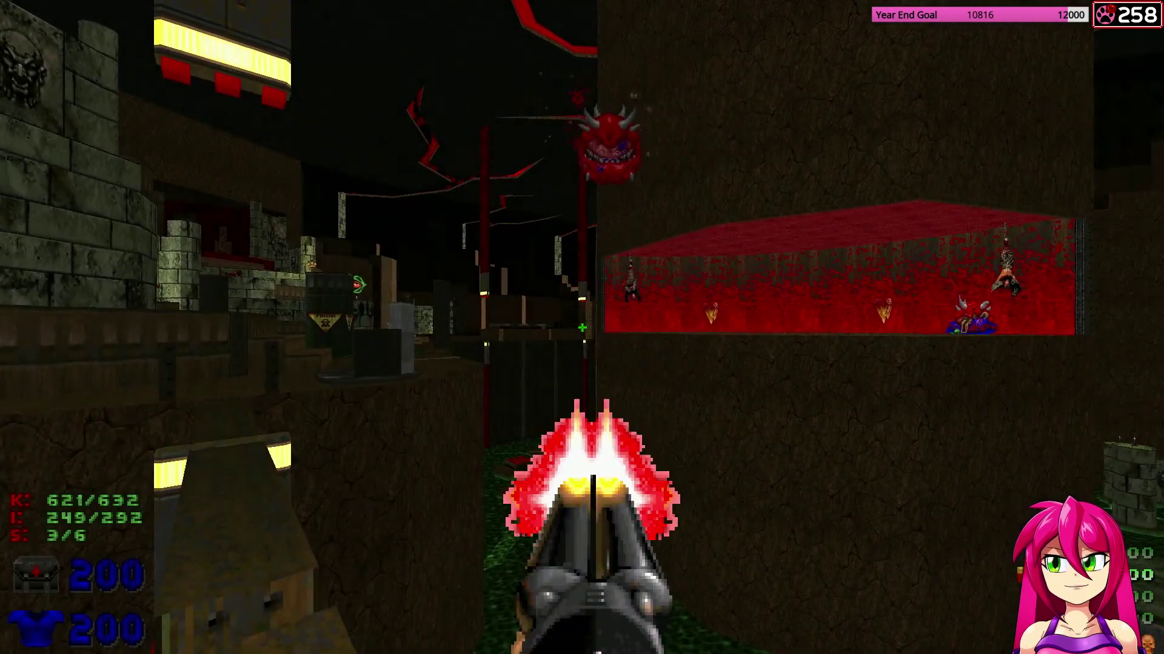
Continue around the cavern on the raised beams and drop into the slime near the small bunker island.
key(w)
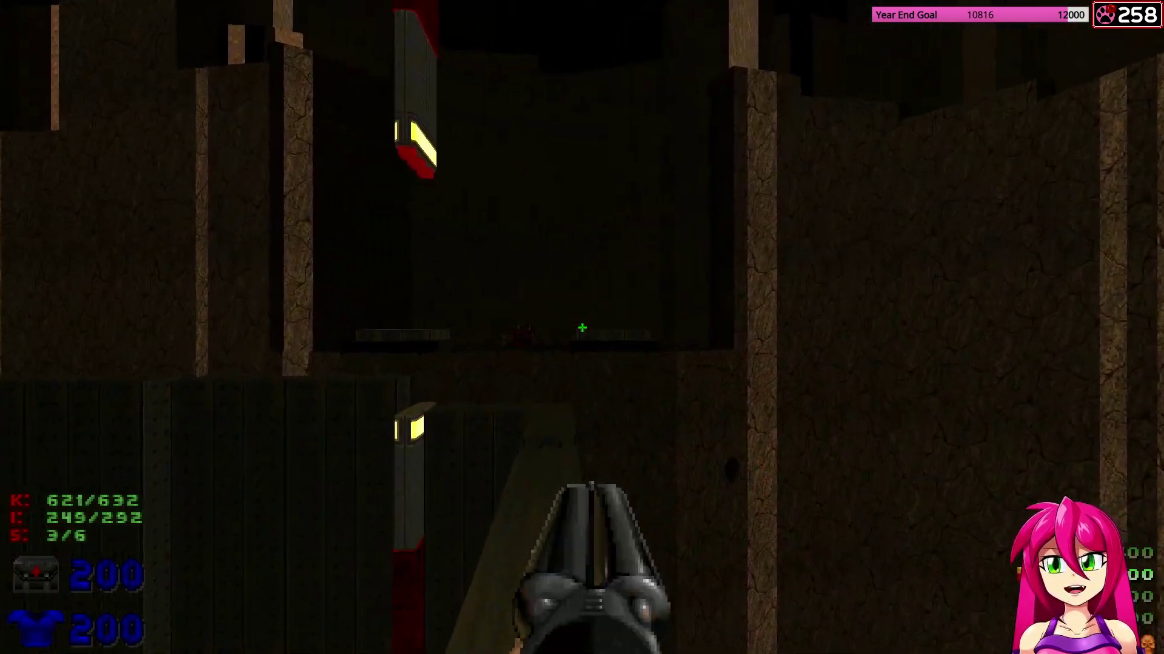
key(w)
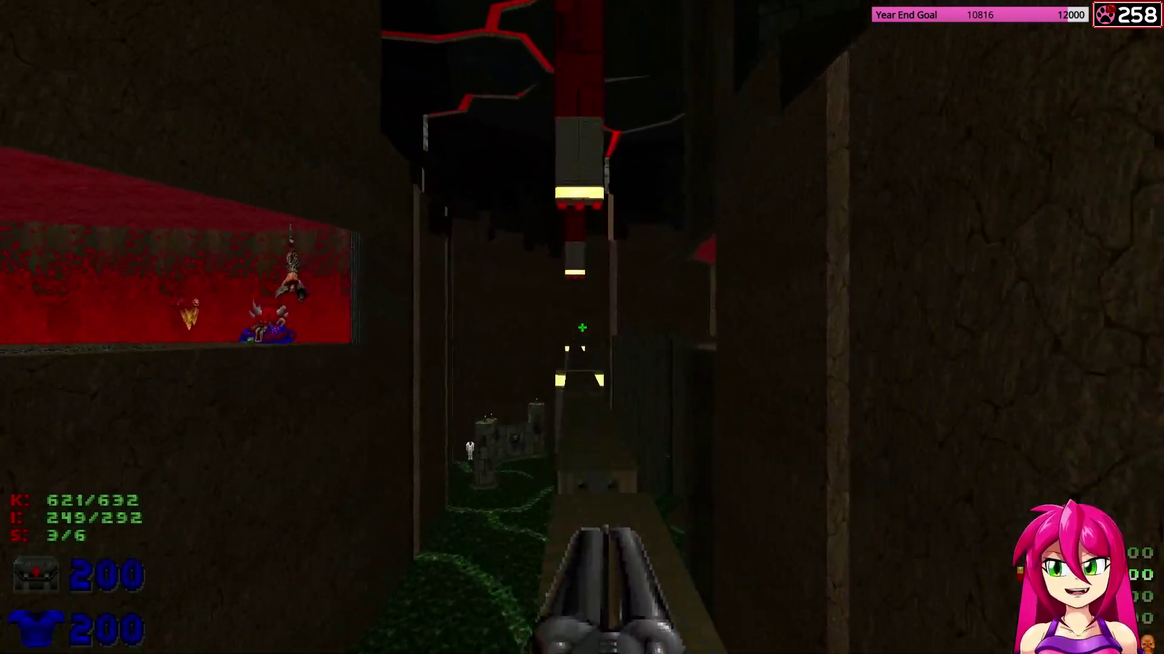
key(w)
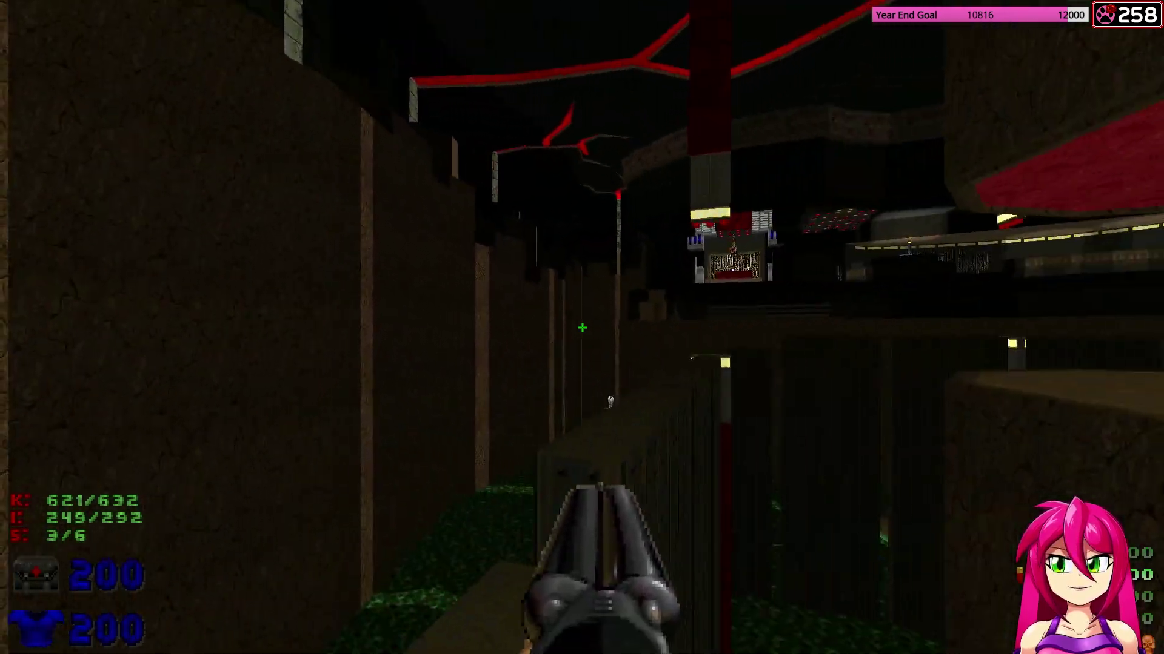
key(w)
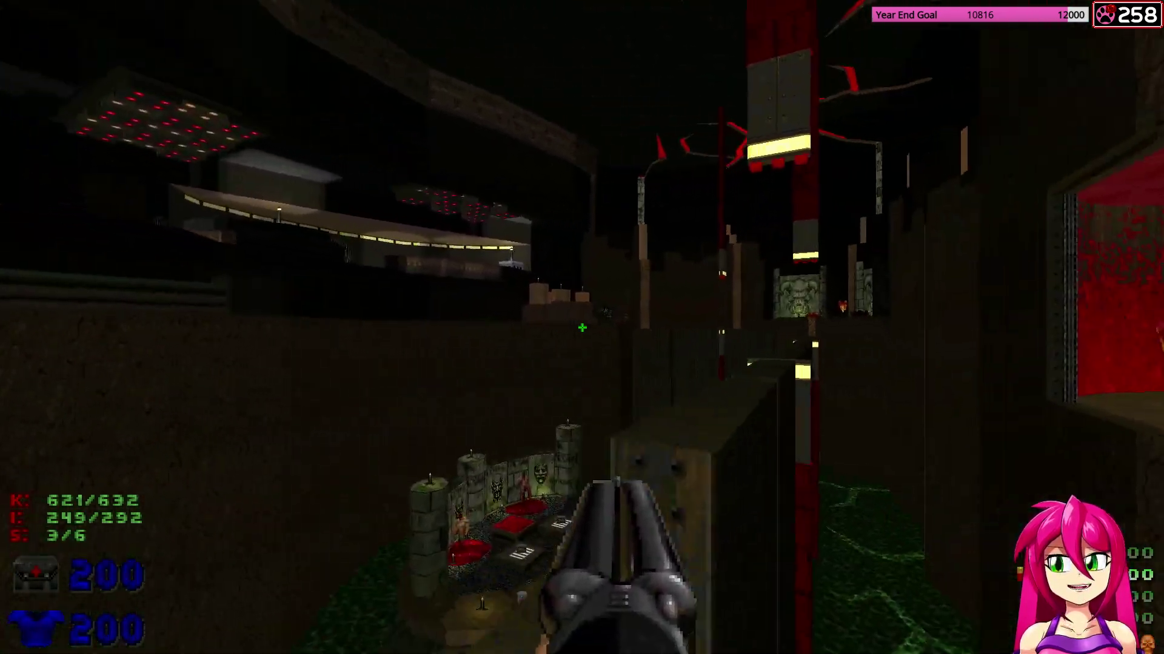
key(w)
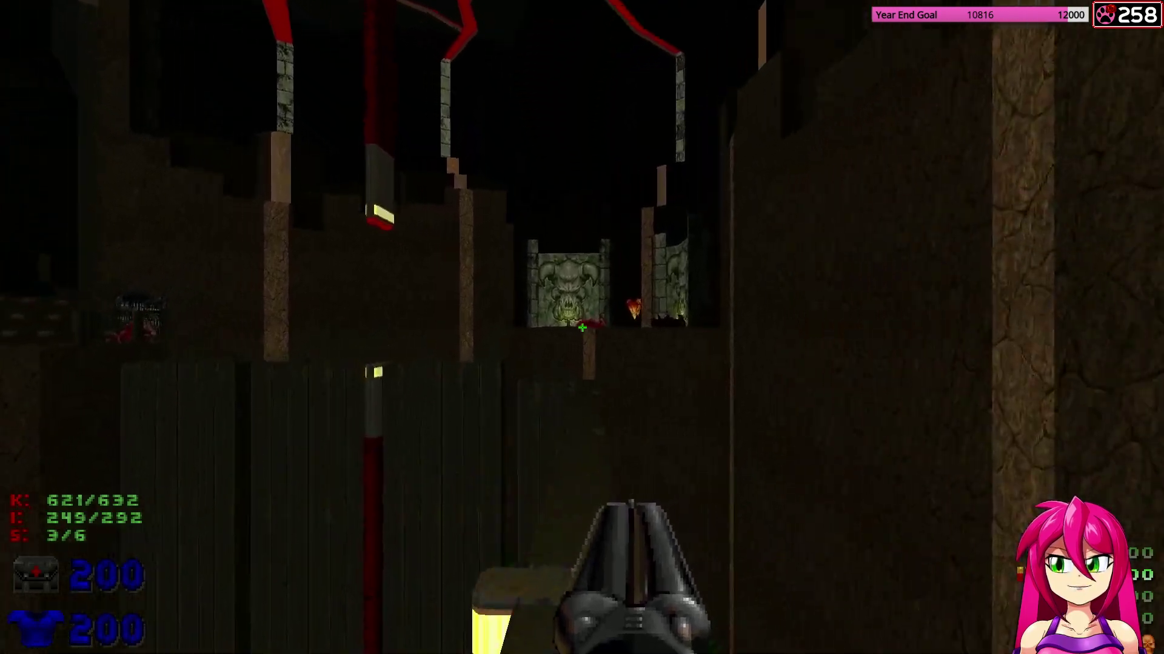
key(w)
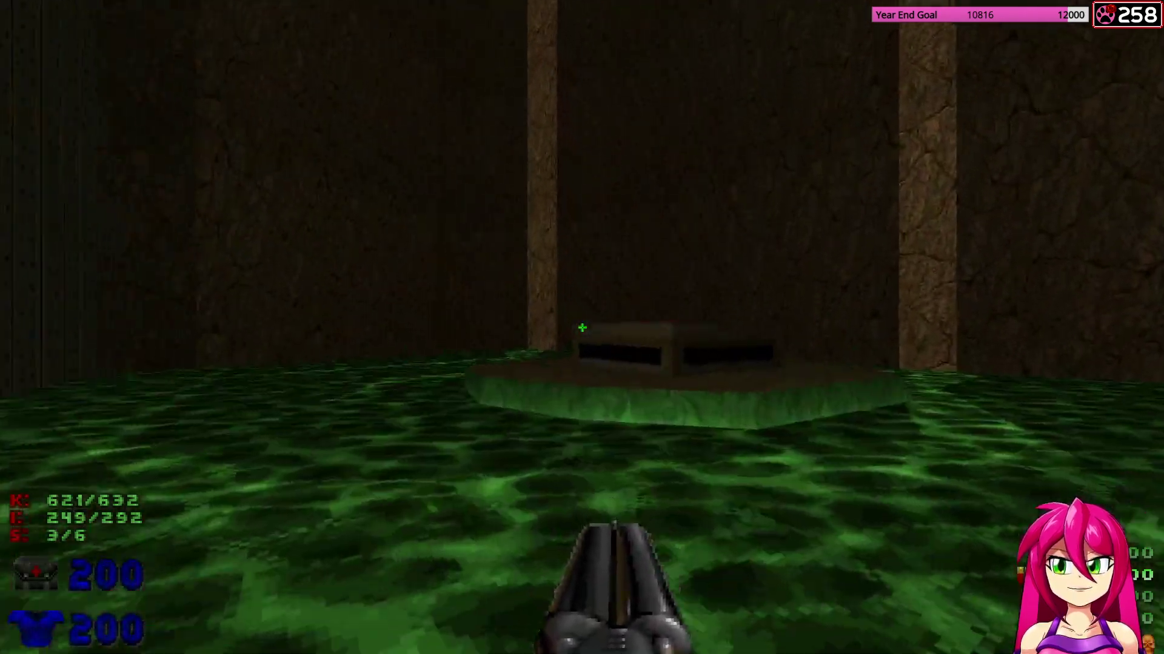
Climb out of the slime and cross the cavern's ledges and lit beams, passing the medical station and the demon-face blood fountain.
key(w)
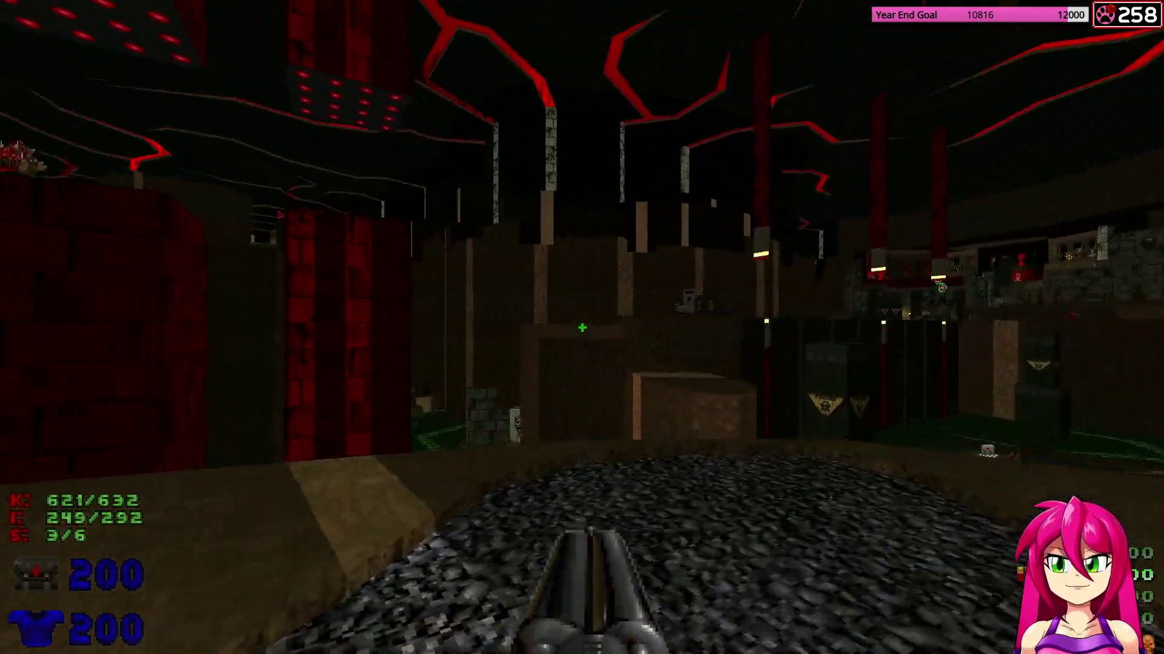
key(w)
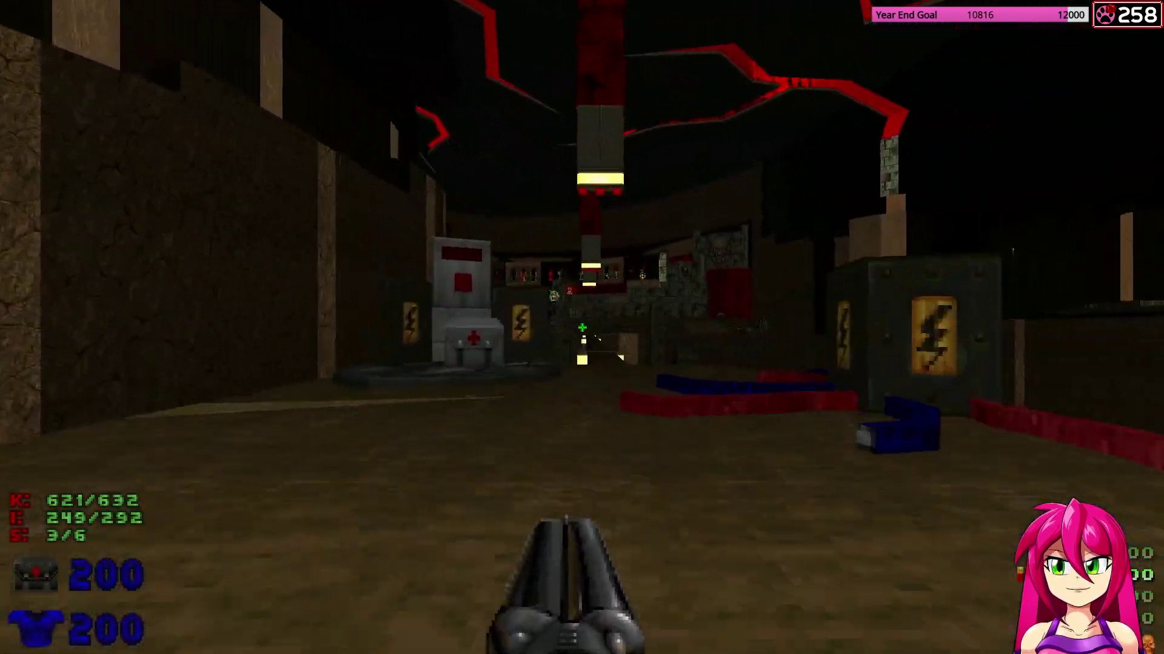
key(w)
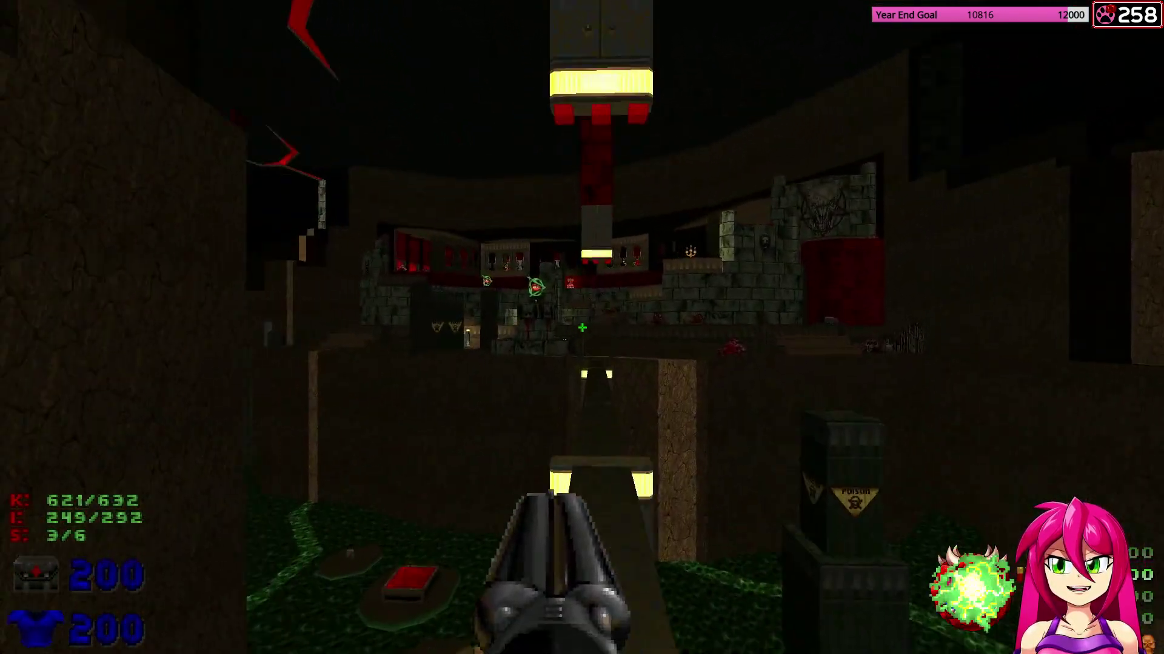
key(w)
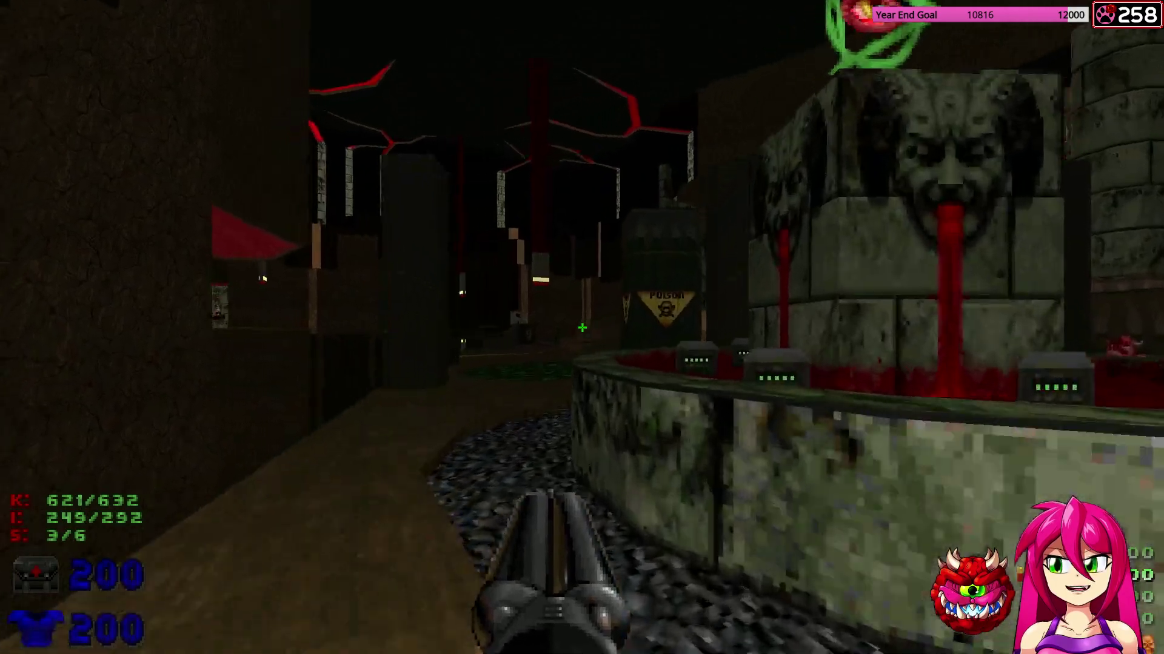
key(w)
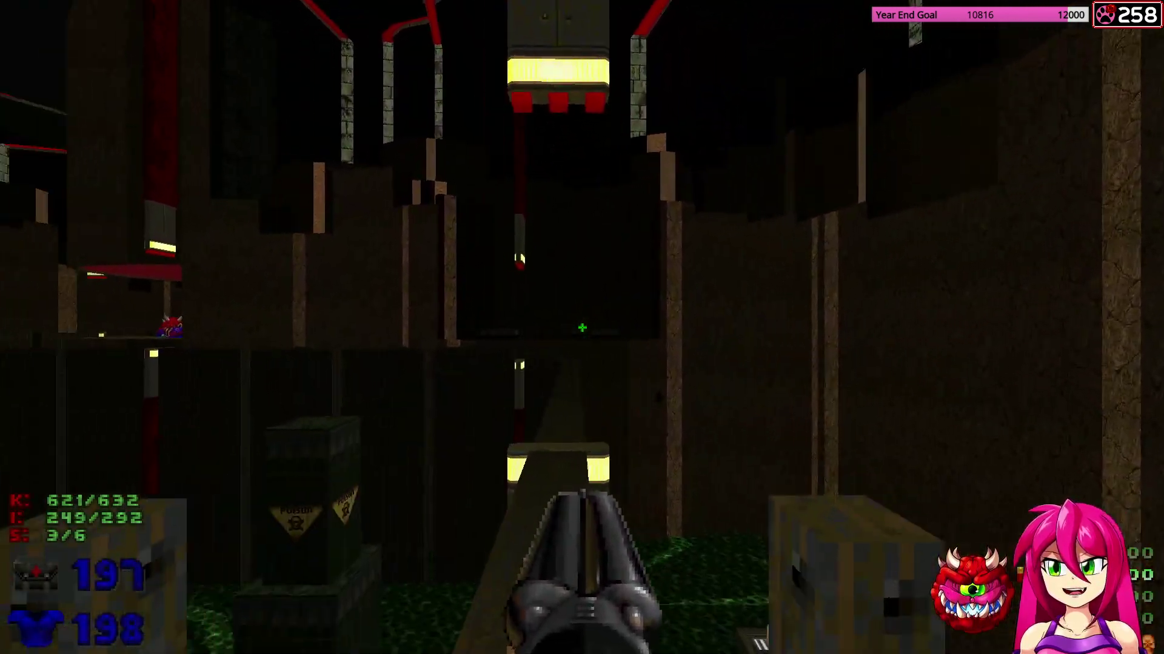
Follow the raised beams around the cavern past the red-lit alcove with hanging corpses towards the far ledge.
key(w)
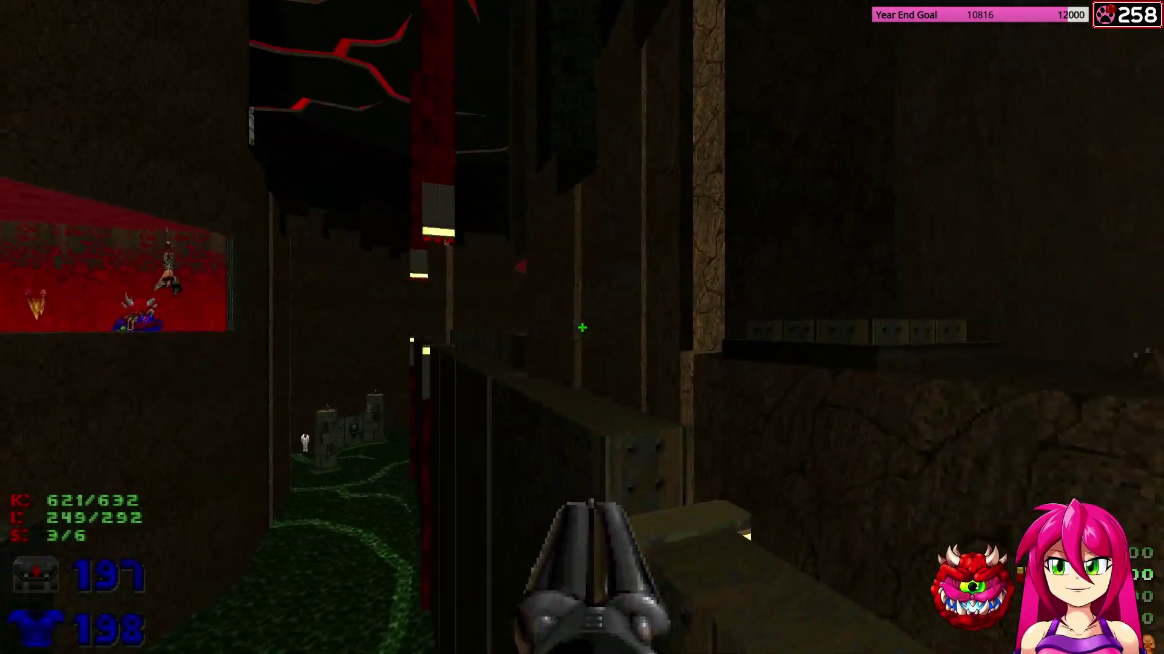
key(w)
key(w)
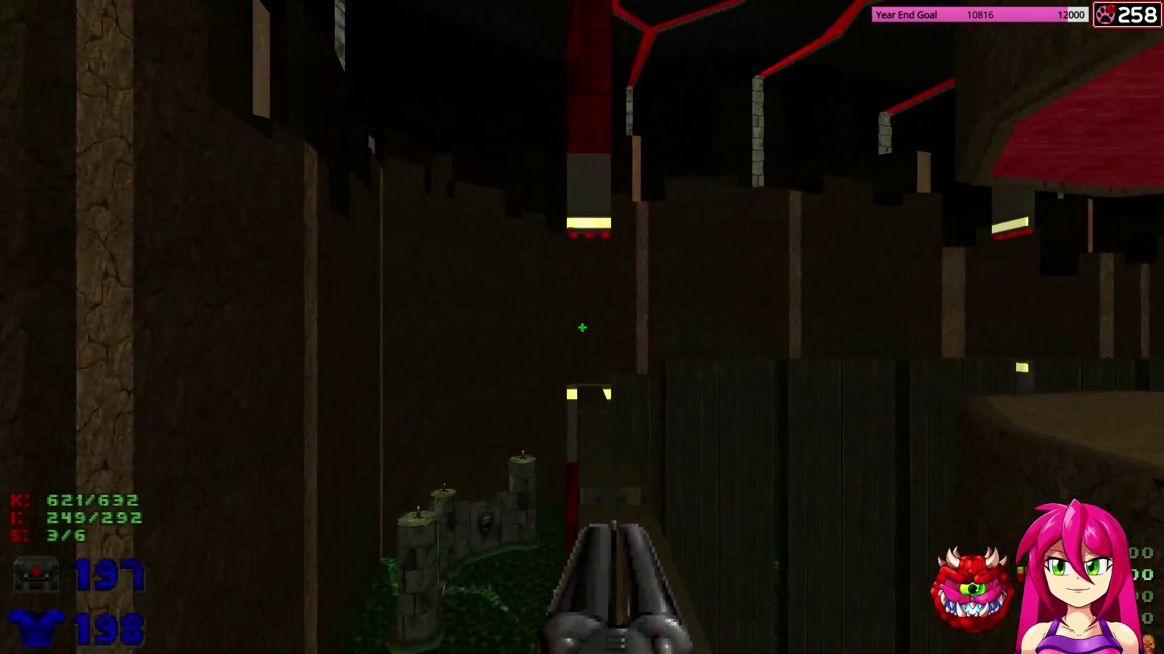
key(w)
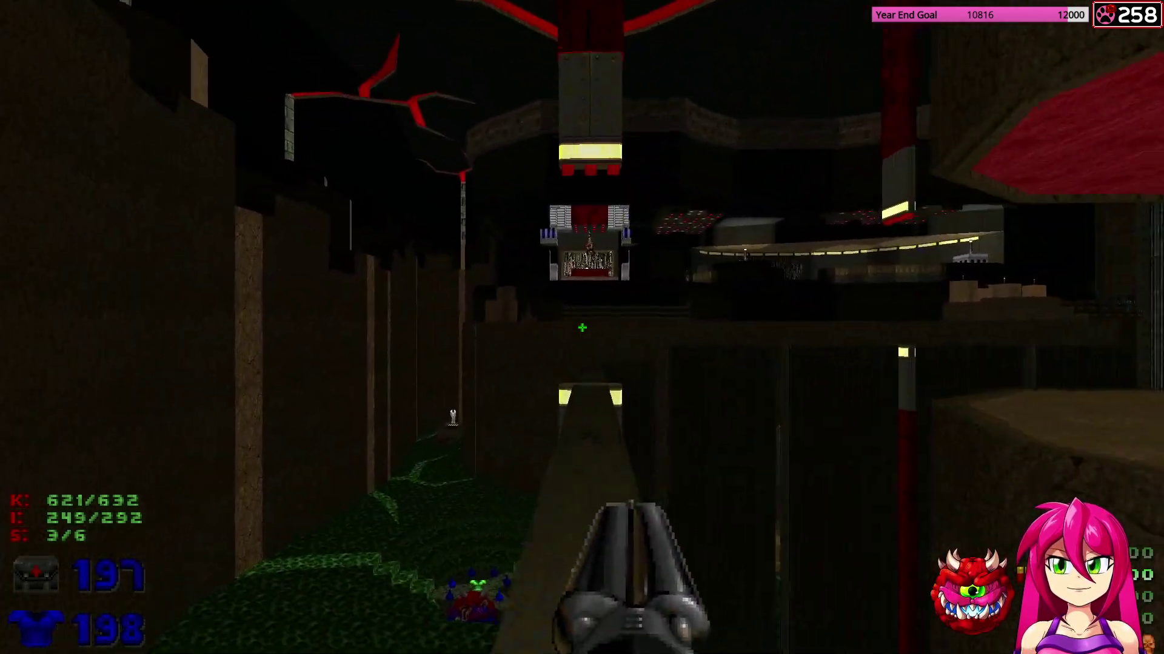
key(w)
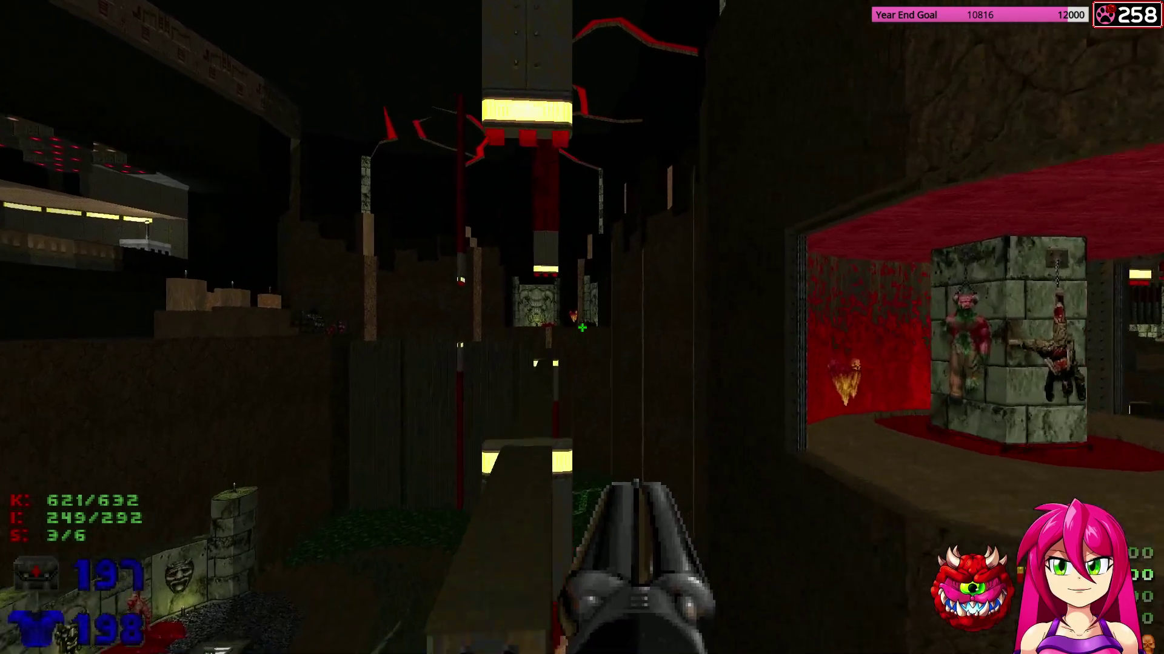
key(w)
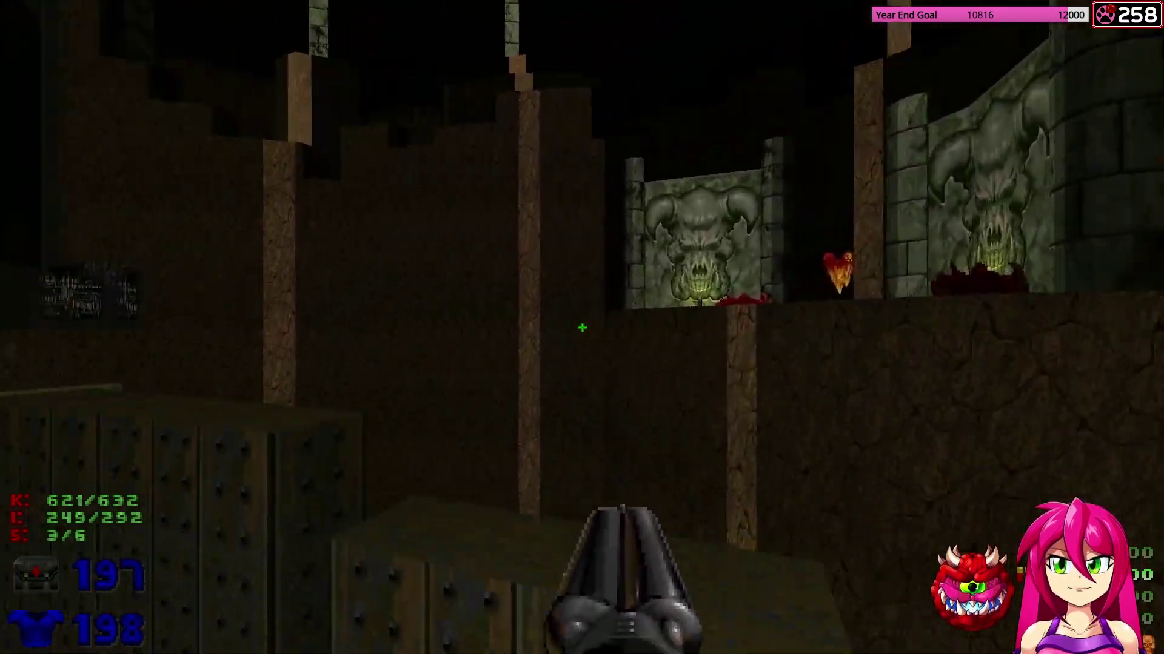
Cross the candle-lit ledge and tiled walkway to the rock ridges, collecting shotgun shells and health bonuses.
key(w)
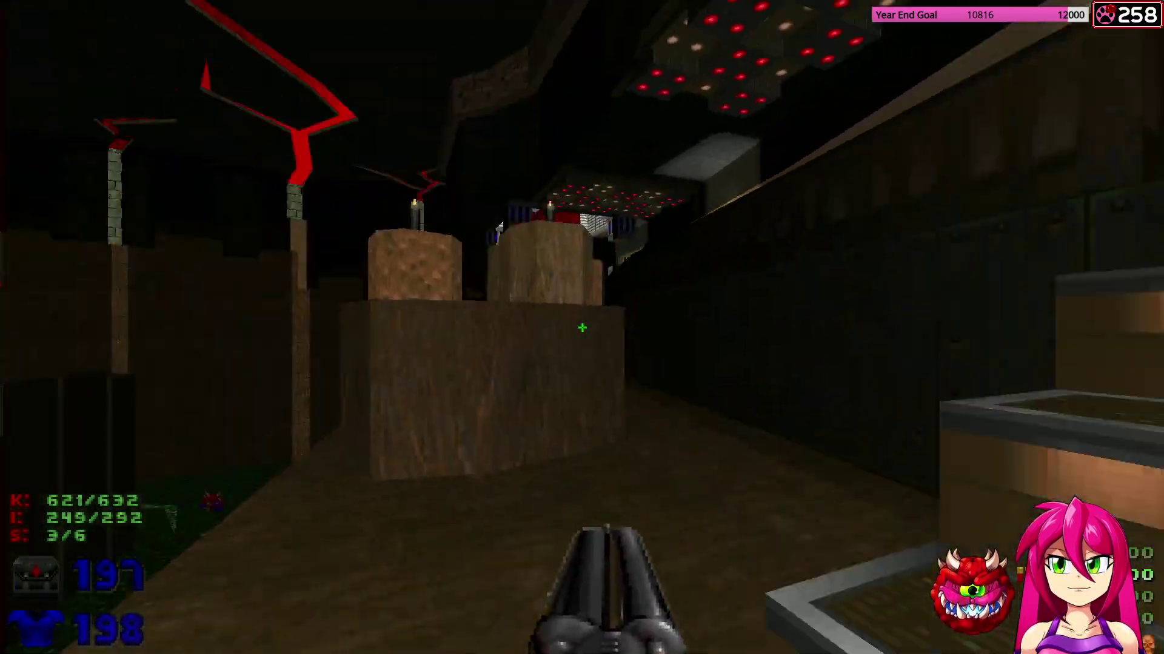
key(w)
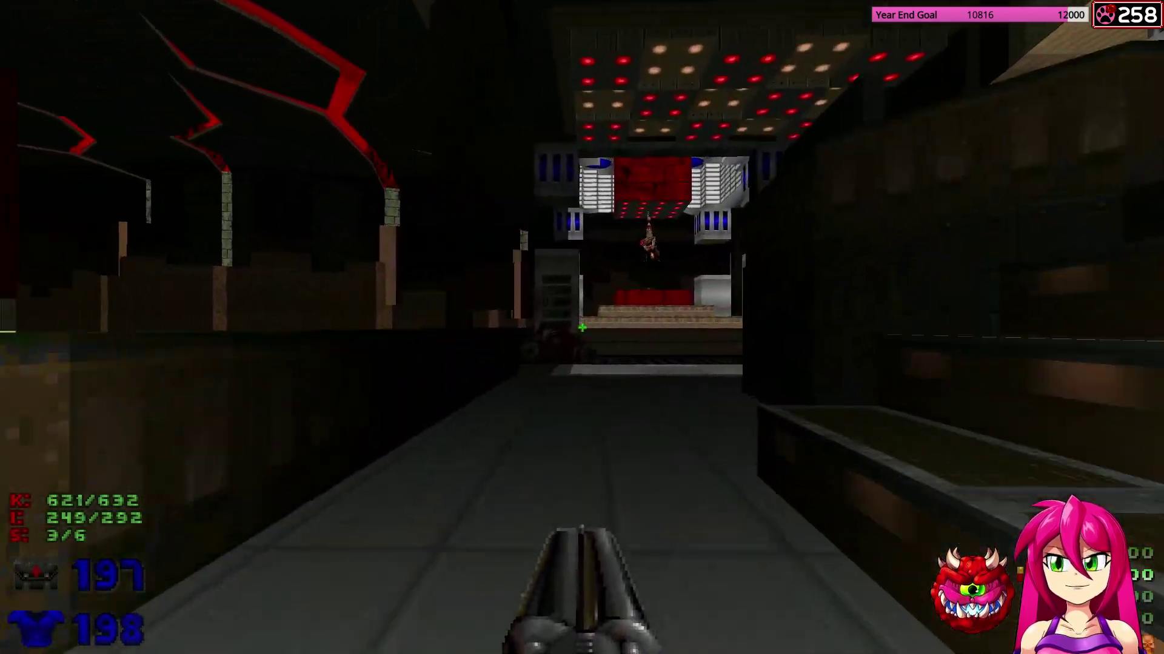
key(w)
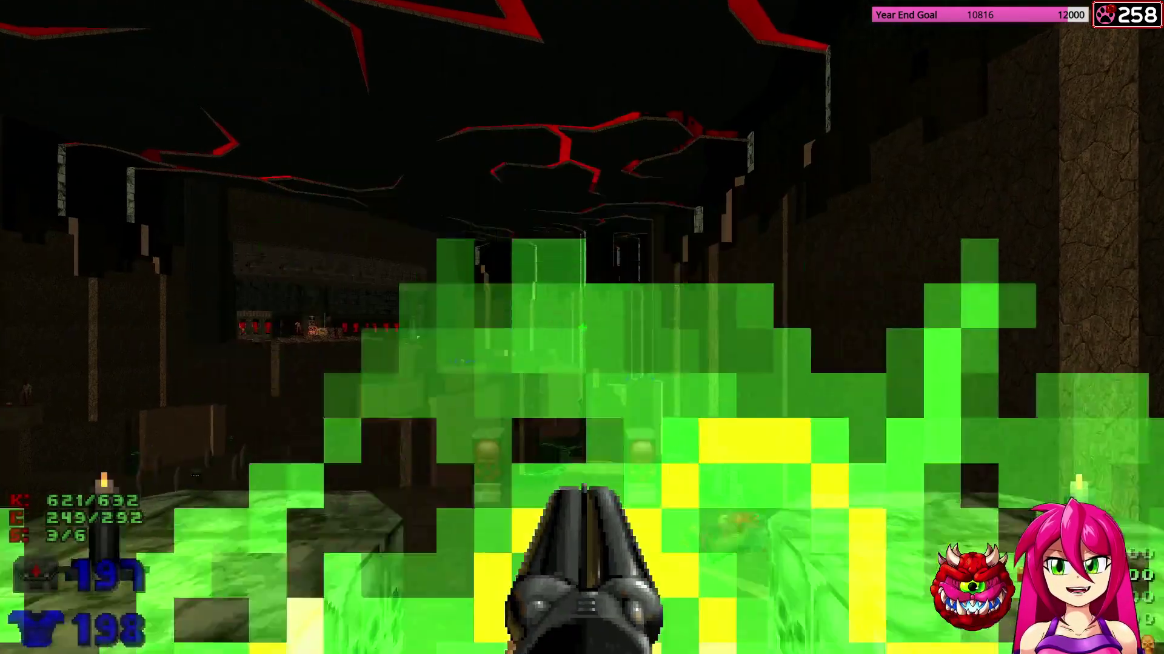
key(w)
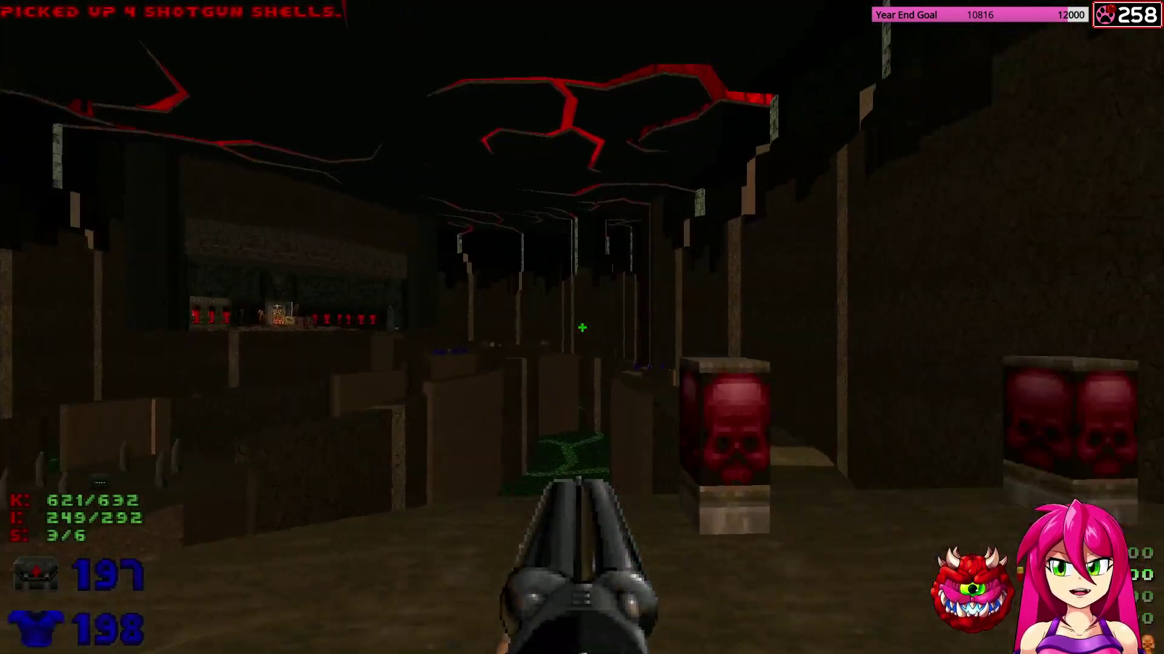
key(w)
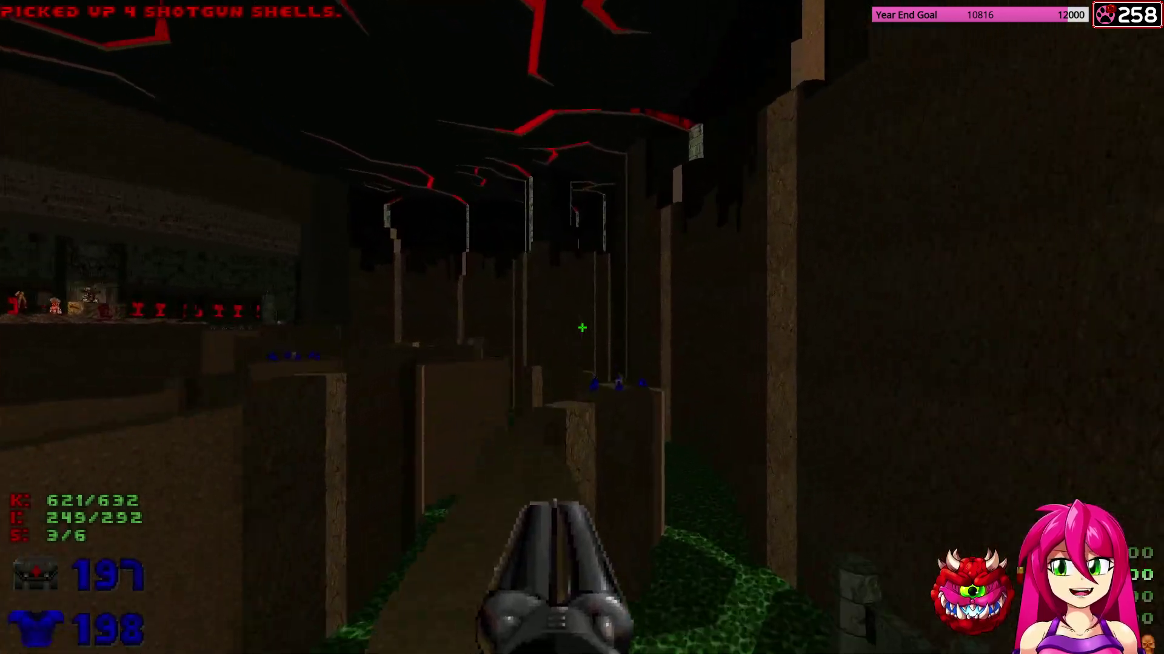
key(w)
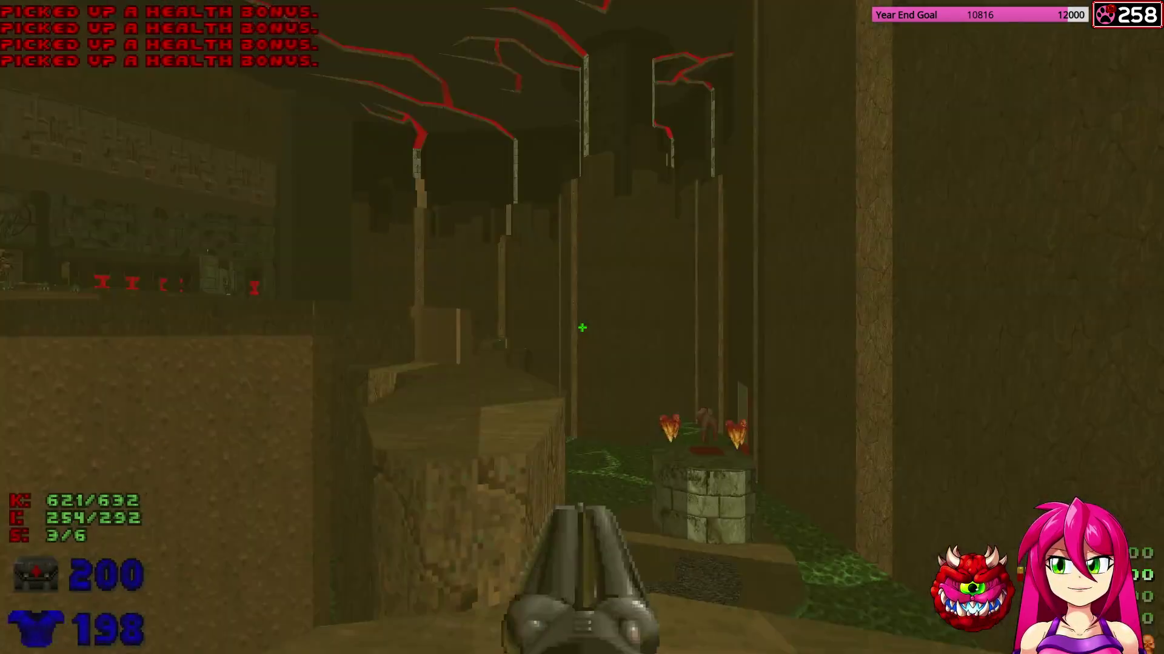
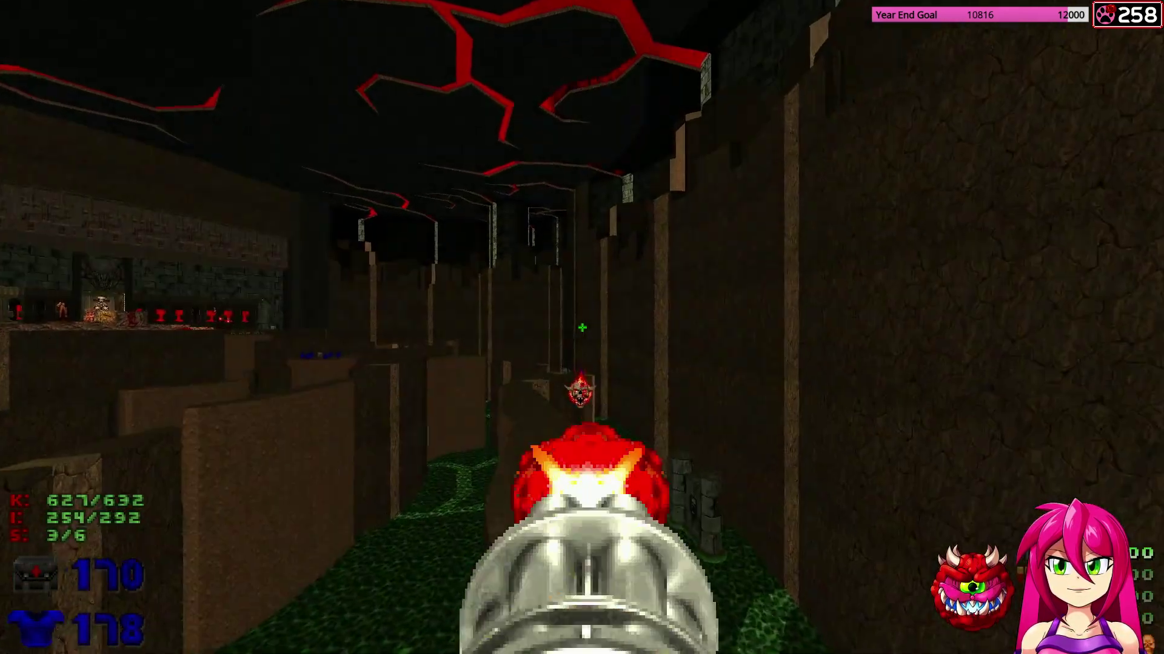
Follow the rock ridges across the slime to the red-framed demon-face building, collecting a health bonus and rockets.
key(w)
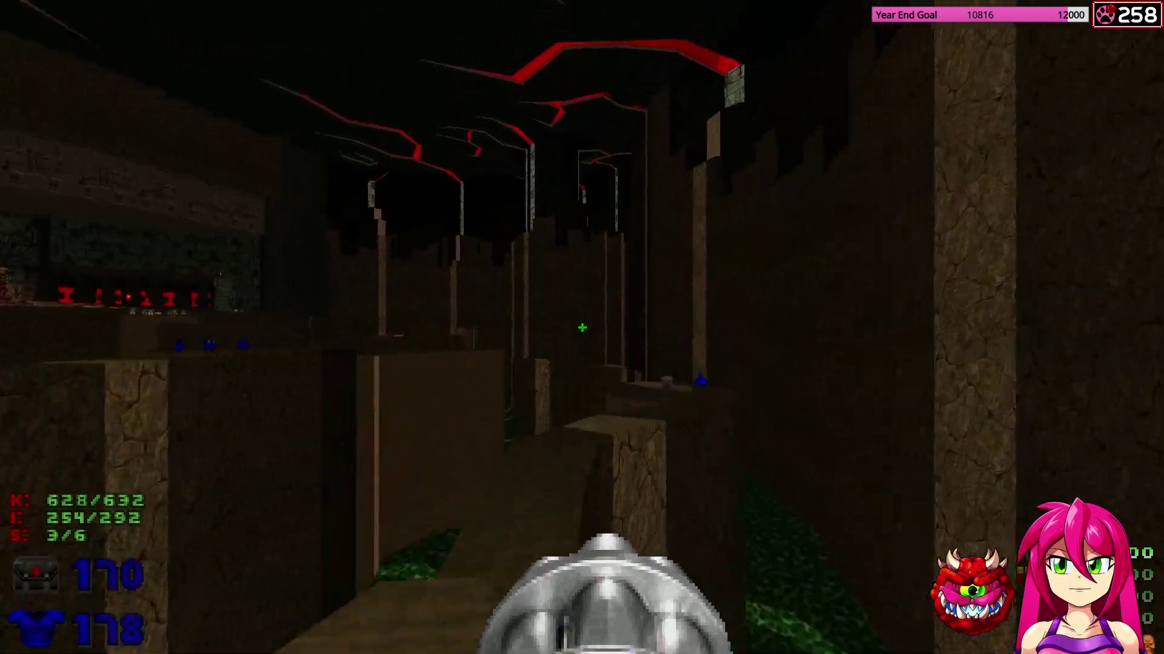
key(w)
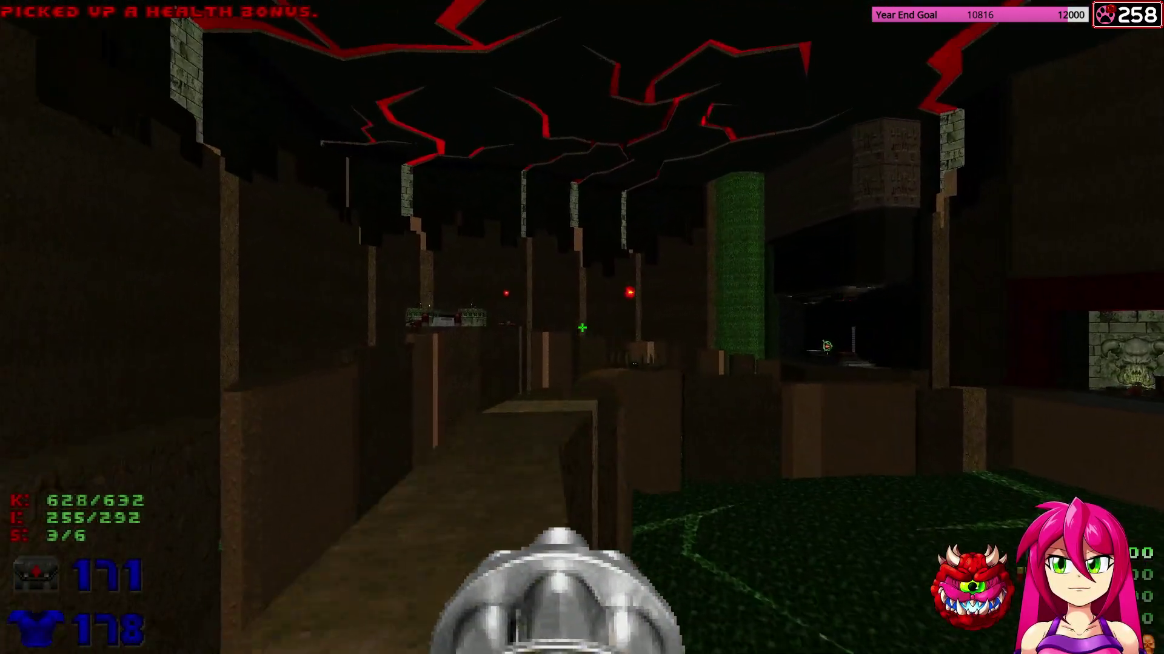
key(w)
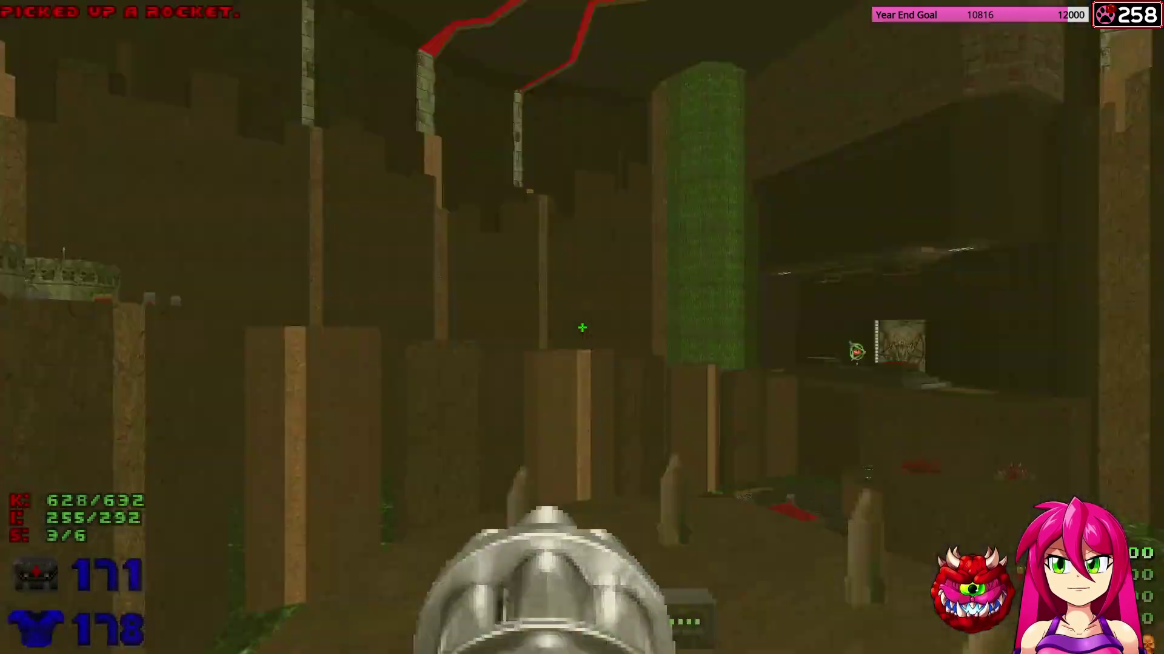
key(w)
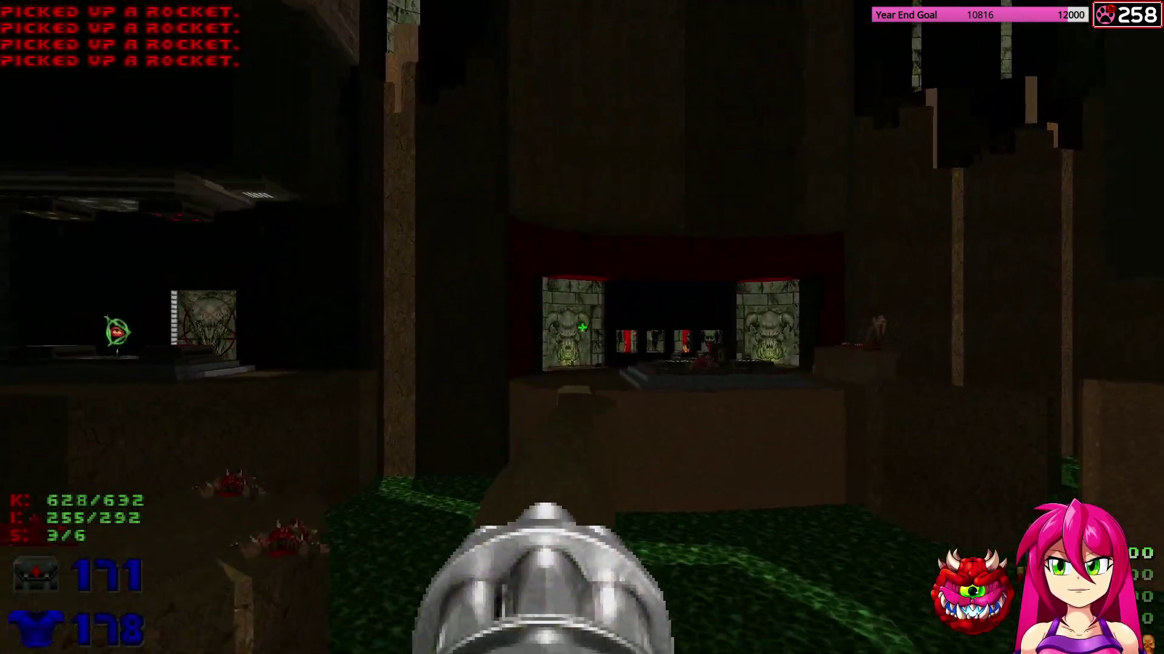
key(w)
key(w)
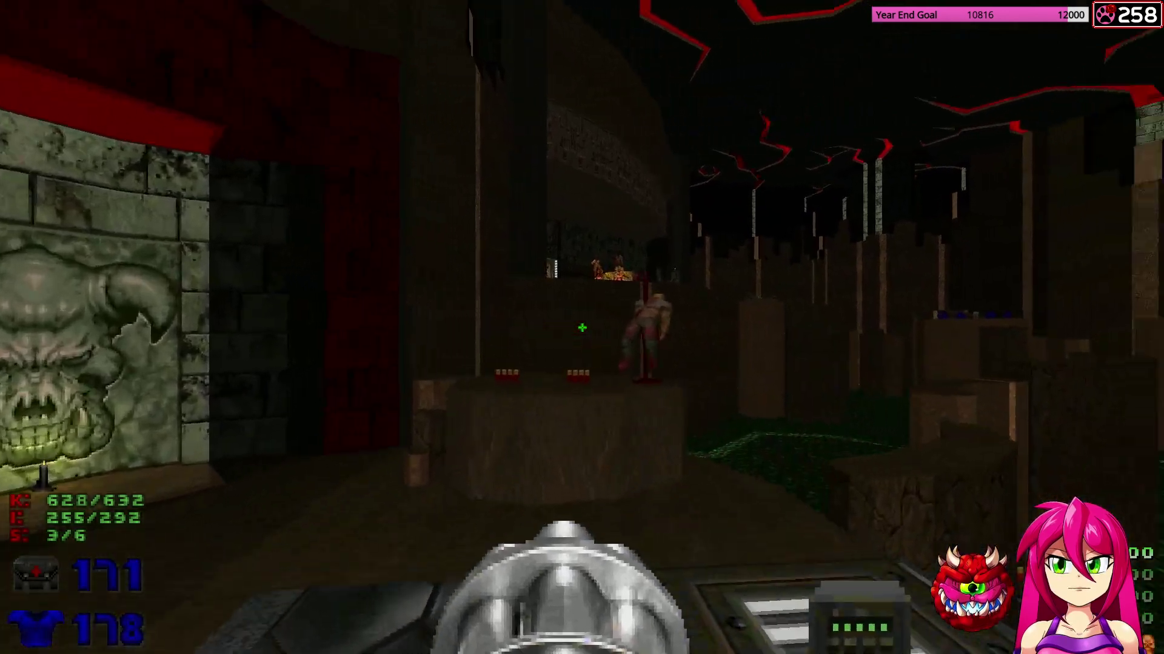
Collect the health bonuses on the raised rock ledge and continue along the ridge, killing the remaining monsters.
key(w)
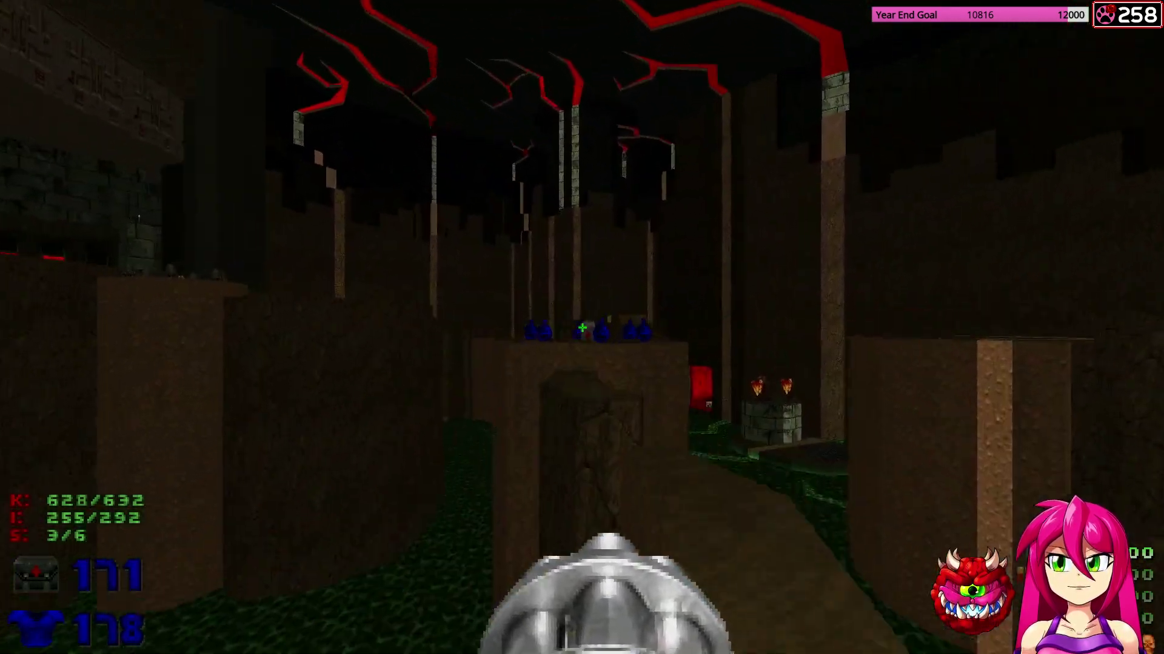
key(w)
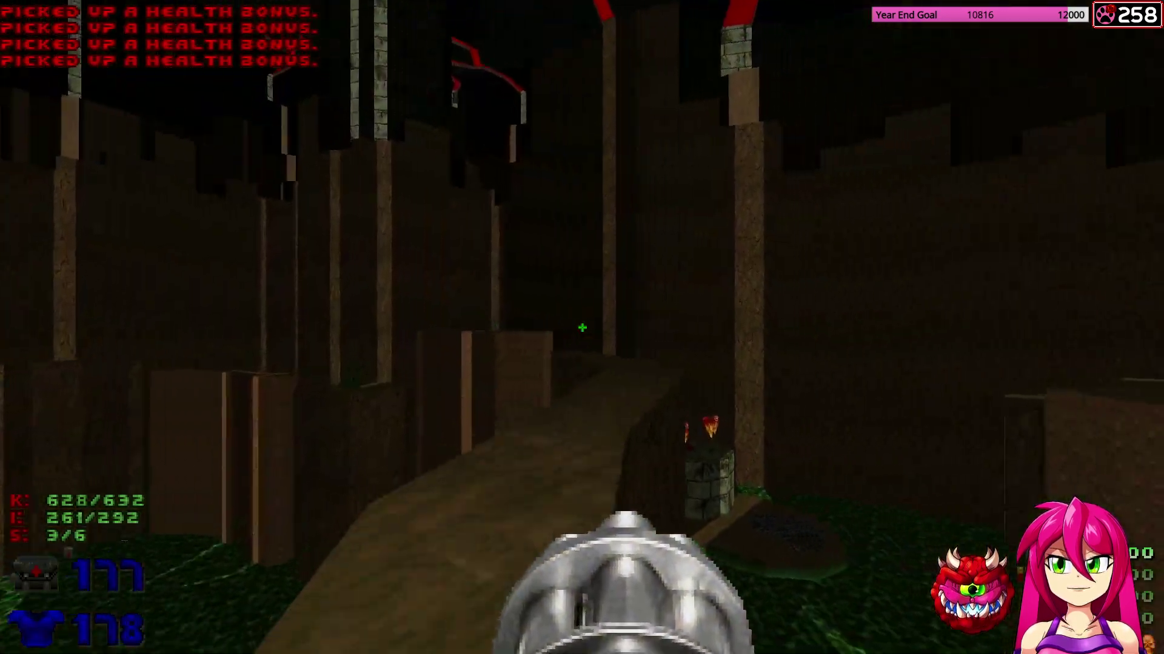
key(w)
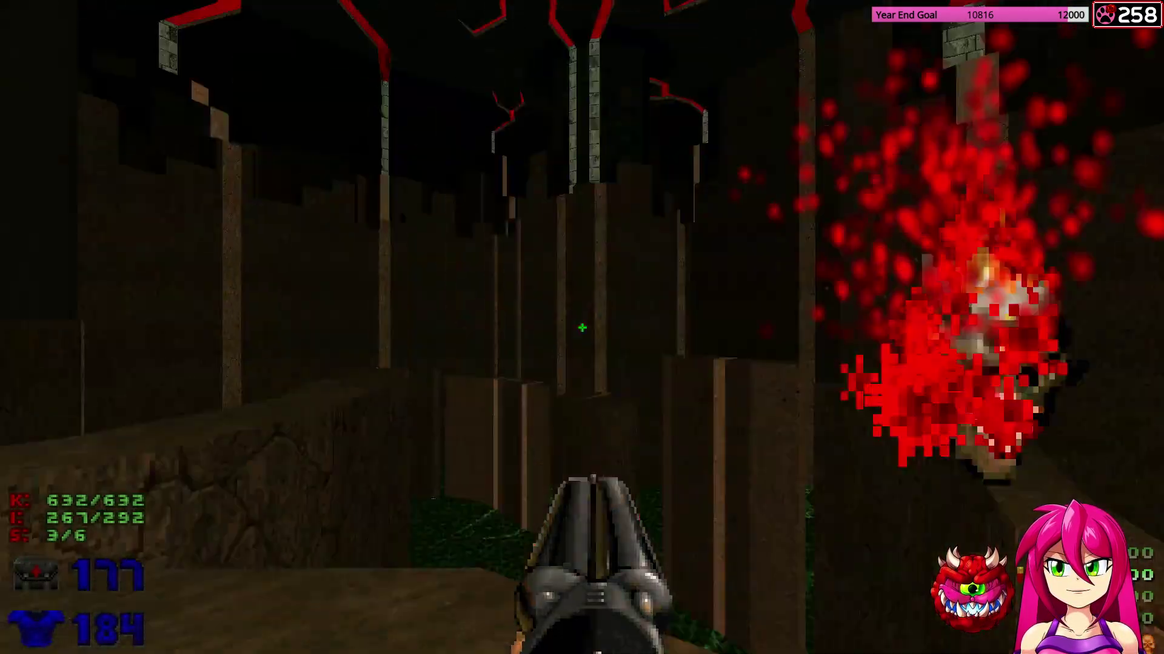
Leave the rock ridges and enter the metal corridor lined with red windows.
key(w)
key(w)
key(space)
key(w)
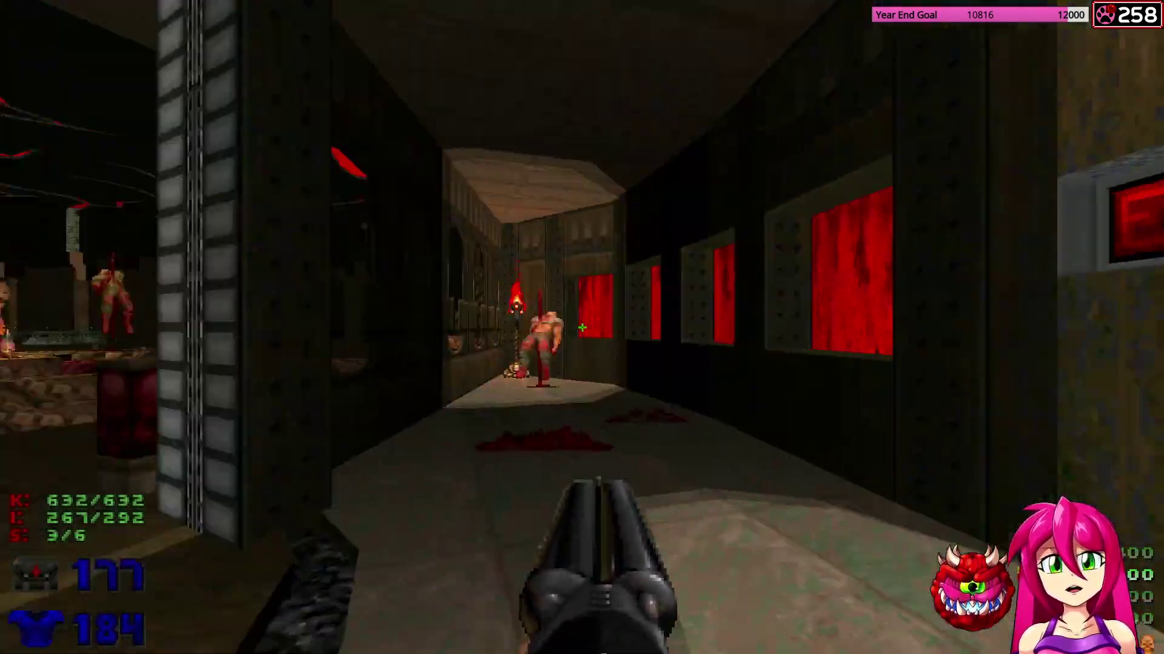
Enter the blue exit room, activate the exit switch and complete the end-of-level tally.
key(w)
key(space)
key(w)
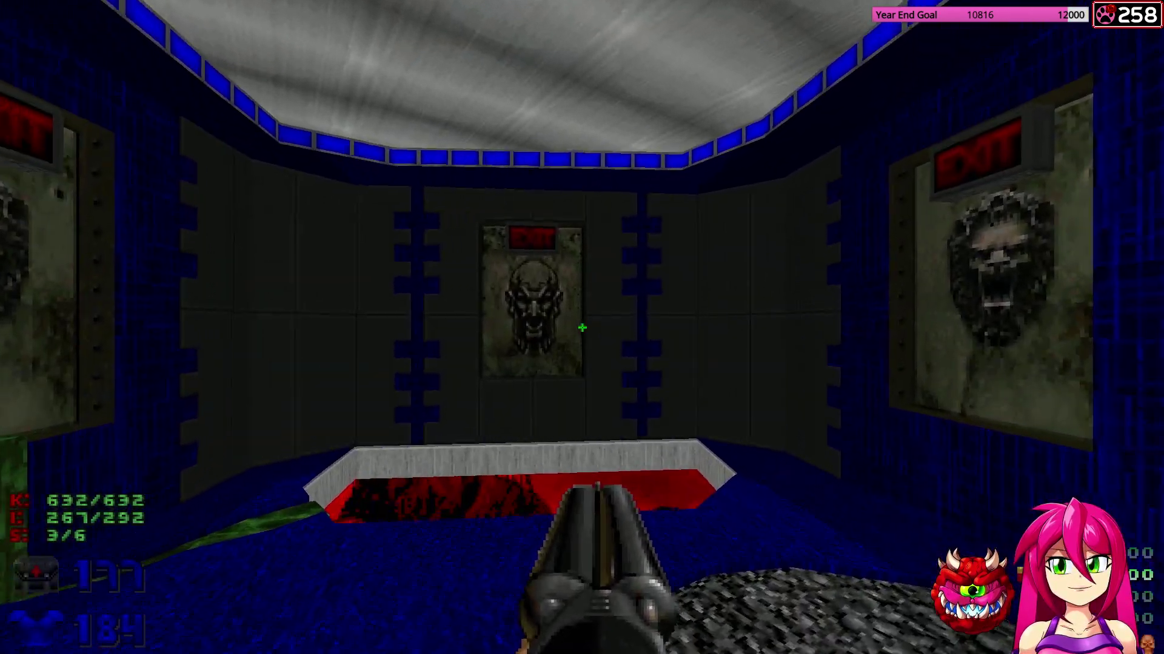
key(space)
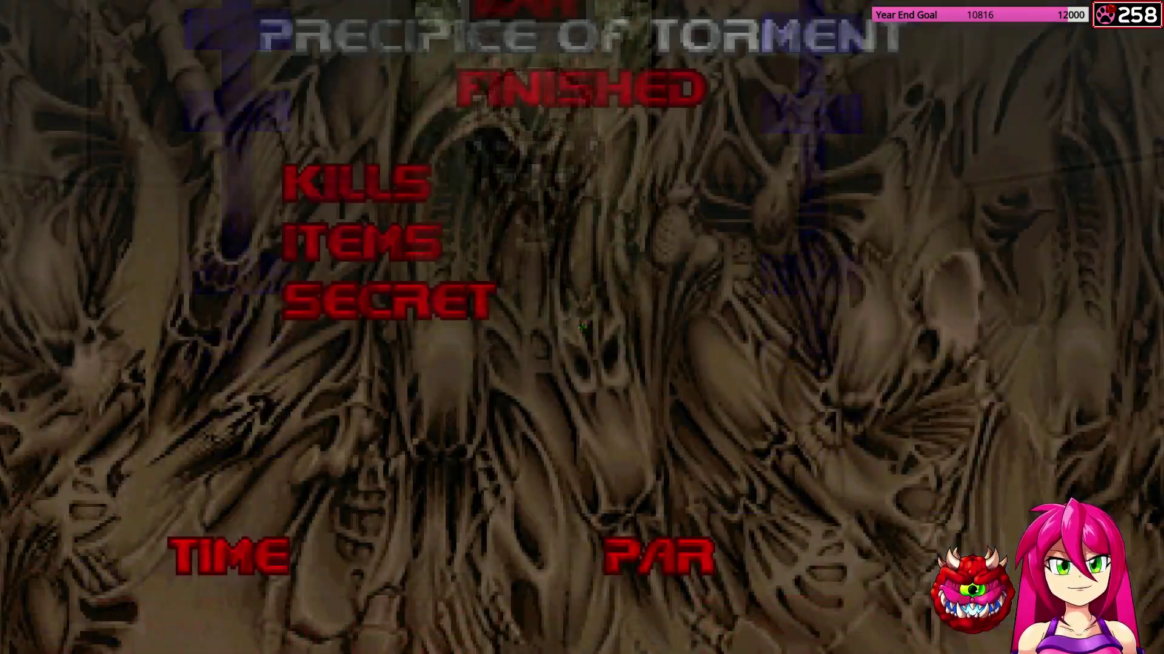
key(space)
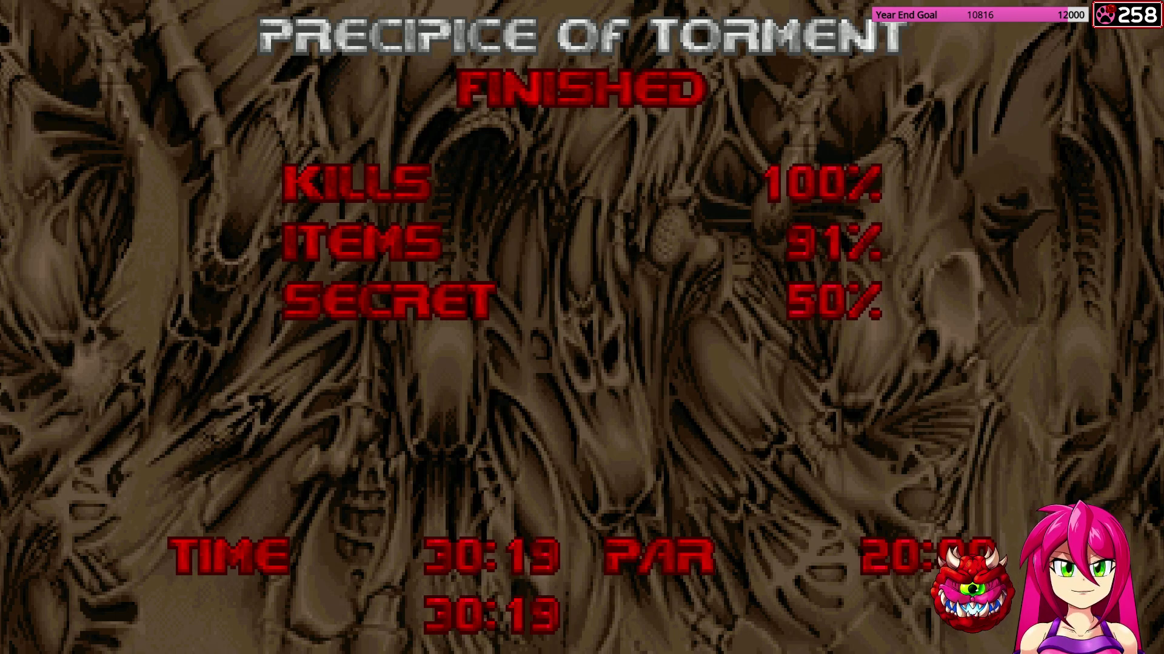
Quit the Doom II test session and return to the map in Ultimate Doom Builder.
key(Escape)
key(Up)
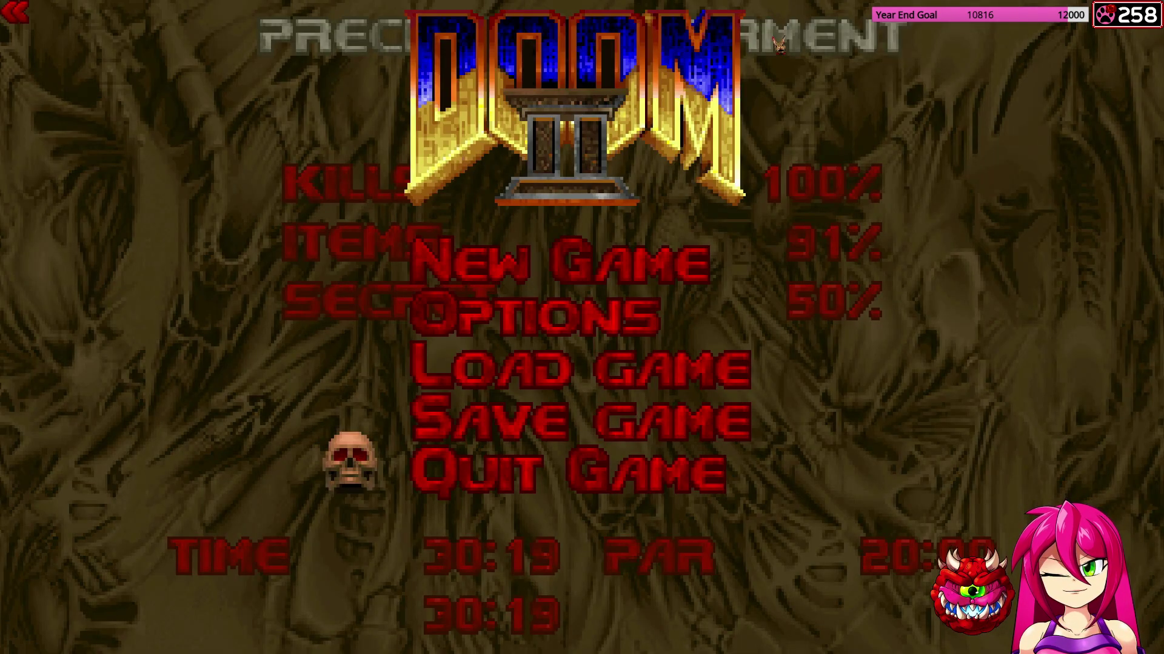
key(Return)
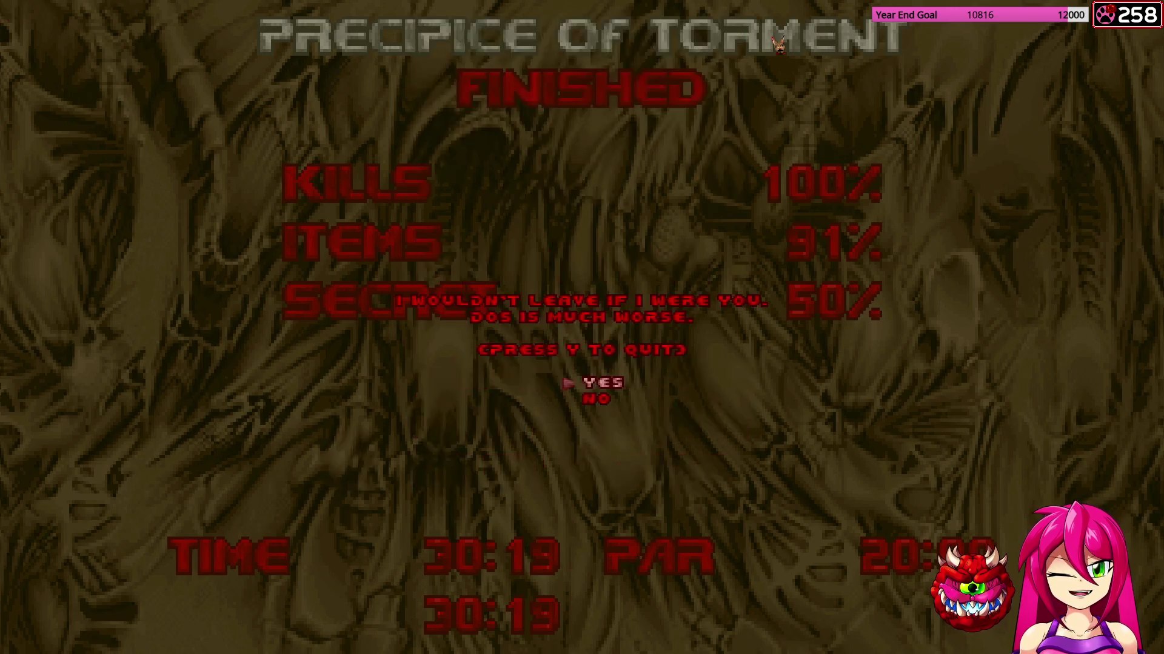
key(Return)
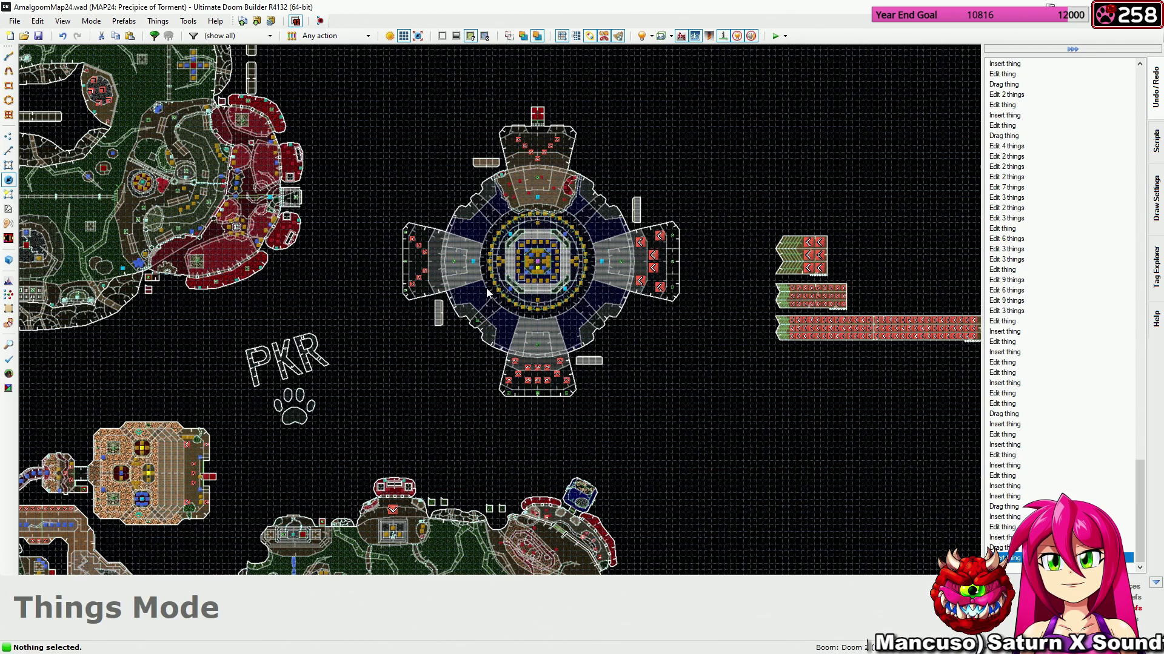
Examine the round blue arena's tagged sectors in Sectors Mode, including the Tag 356 floor, and its place in the whole map.
middle_drag(515, 301, 589, 317)
middle_drag(613, 364, 577, 323)
scroll(577, 323, up, 4)
key(s)
scroll(583, 307, up, 1)
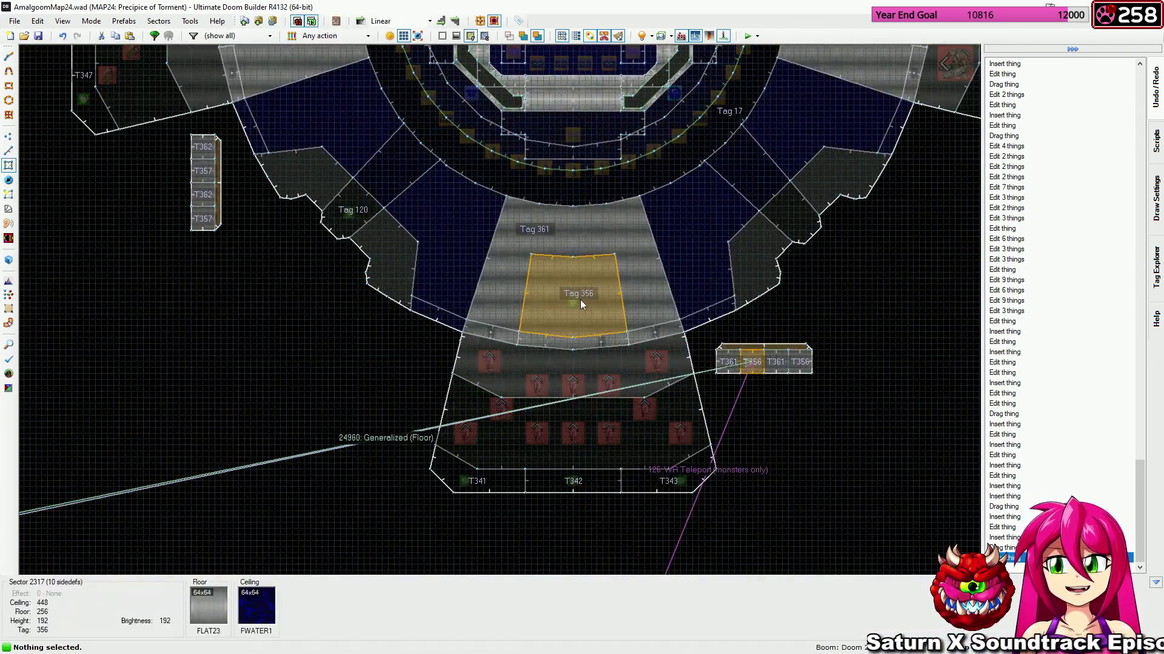
scroll(580, 300, down, 3)
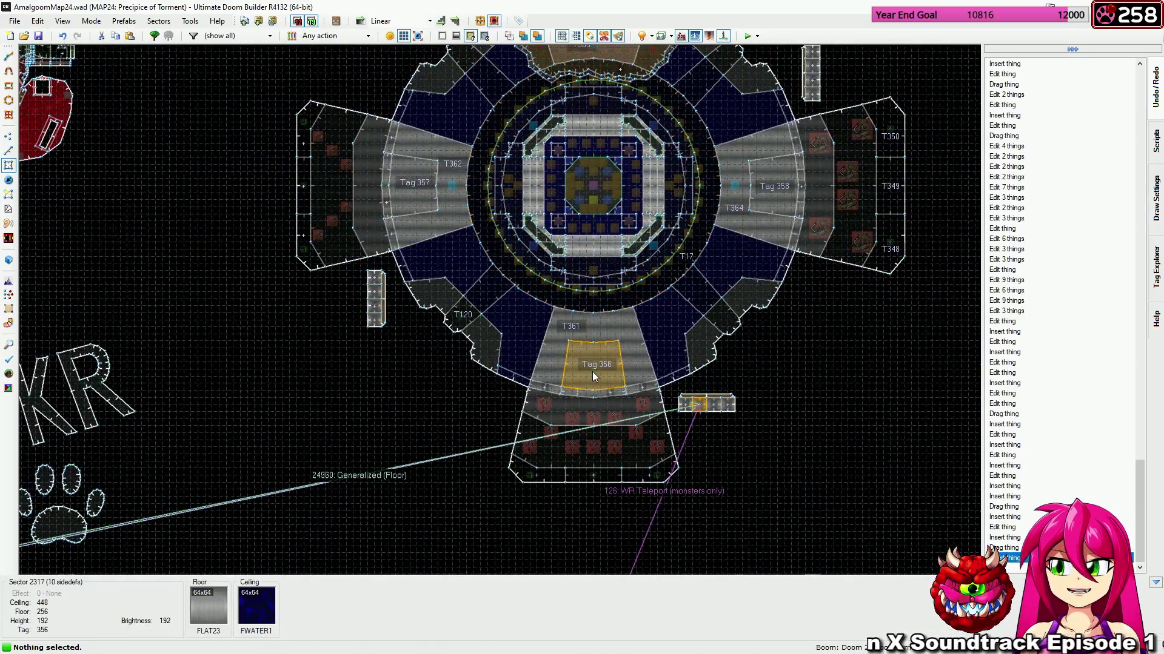
scroll(592, 371, down, 6)
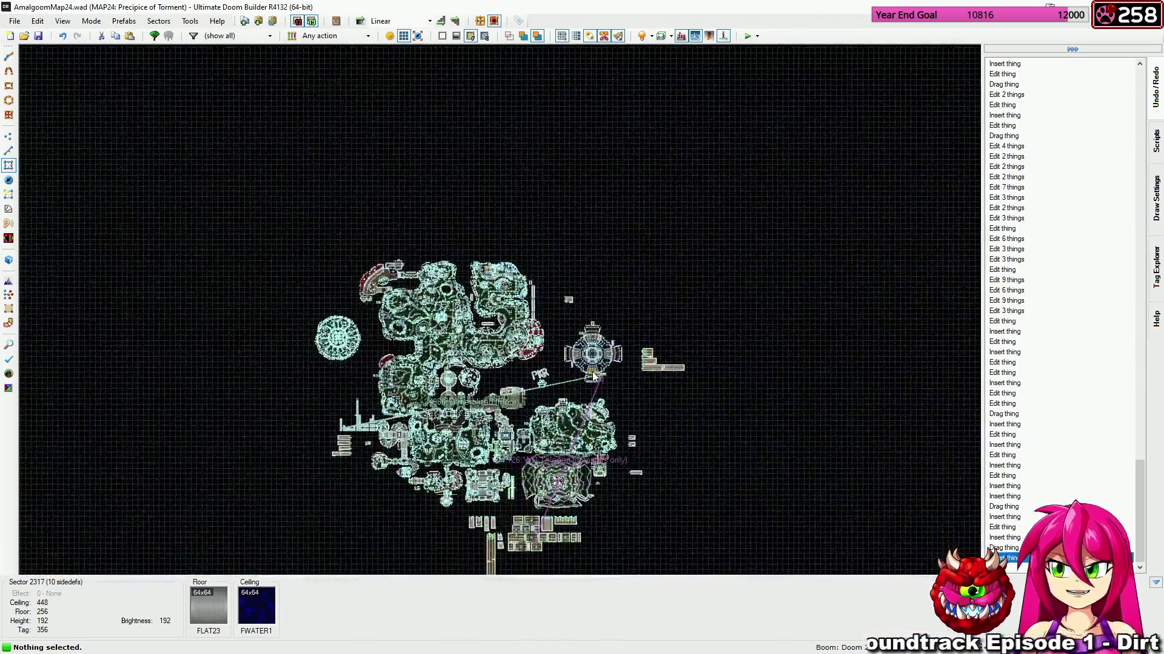
Examine the four-mancubus closet south of the map and trace its monster-only teleport lines to their destinations in the round arena.
middle_drag(594, 377, 582, 189)
scroll(580, 301, up, 2)
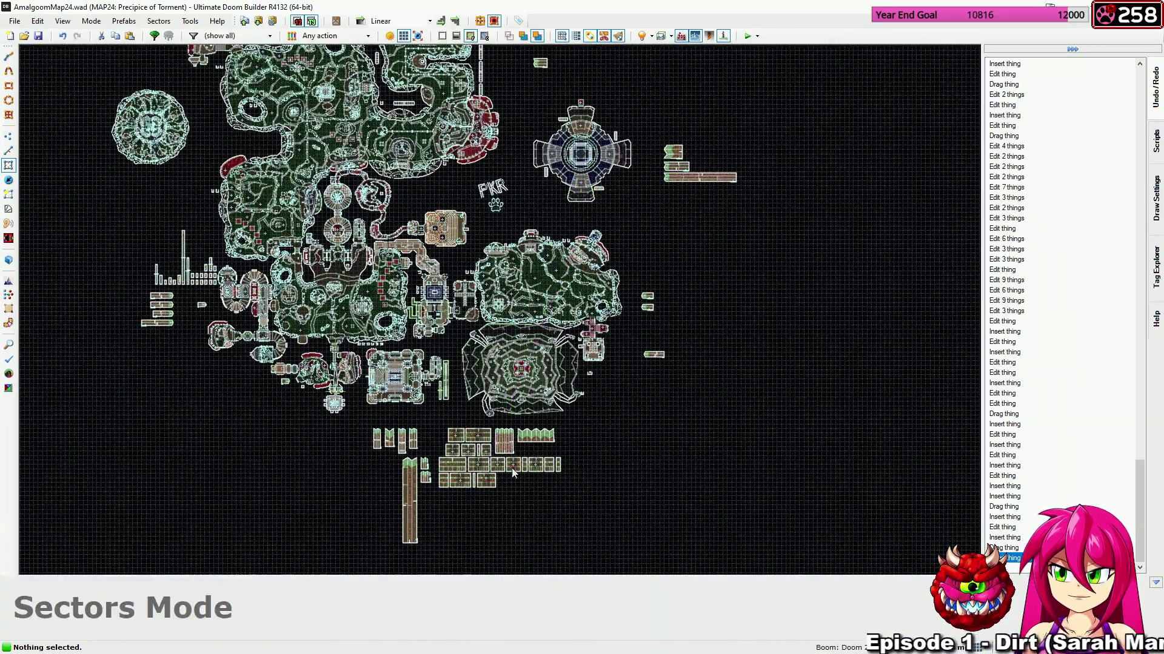
key(s)
scroll(488, 490, up, 8)
key(t)
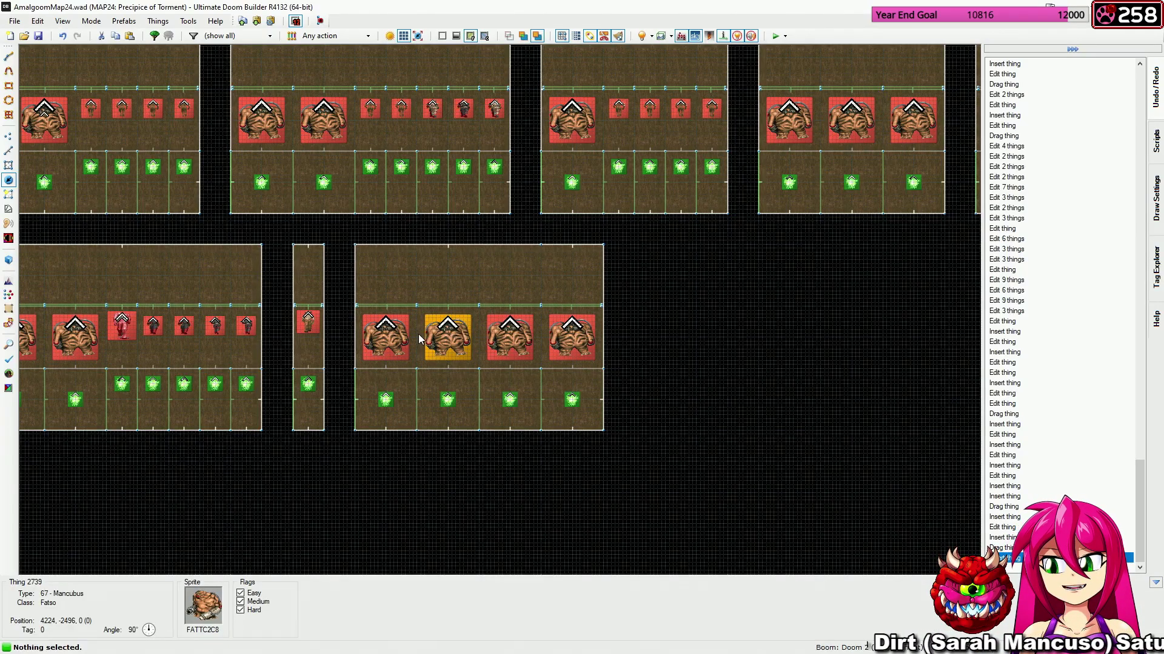
key(l)
scroll(393, 316, down, 8)
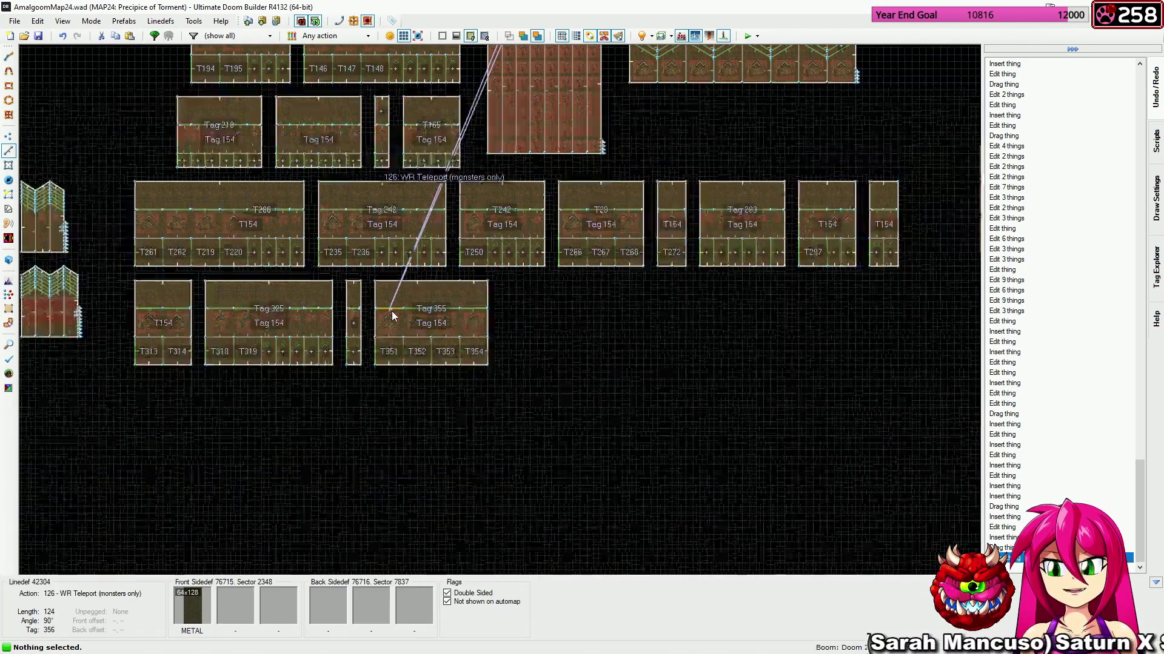
scroll(393, 453, down, 3)
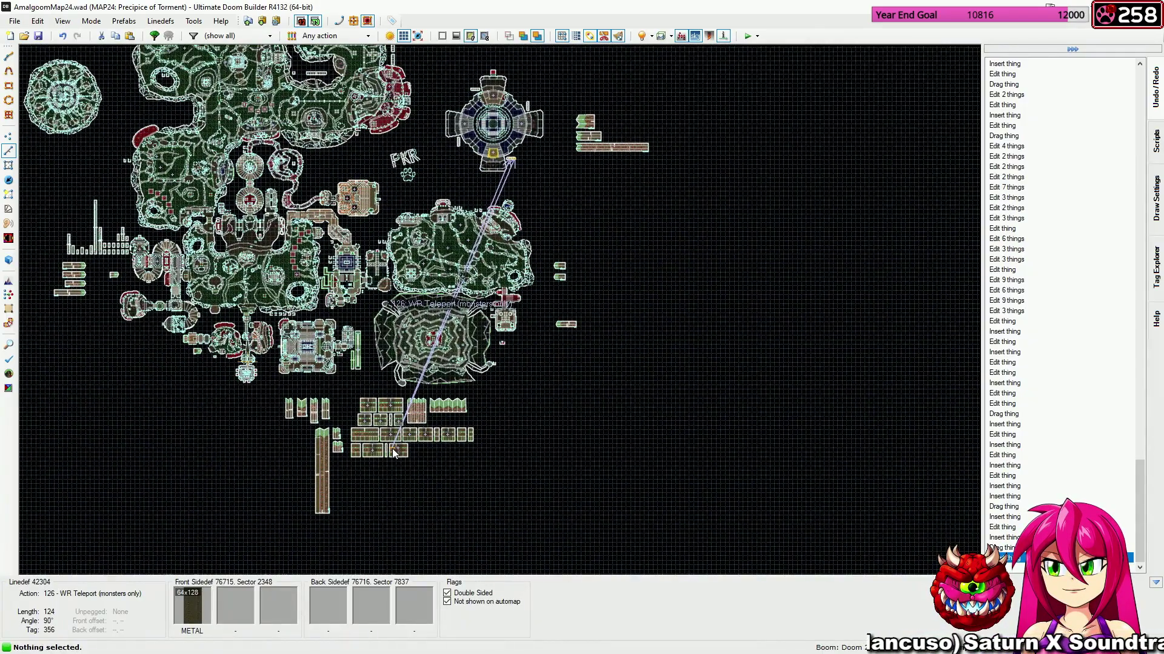
middle_drag(392, 453, 395, 444)
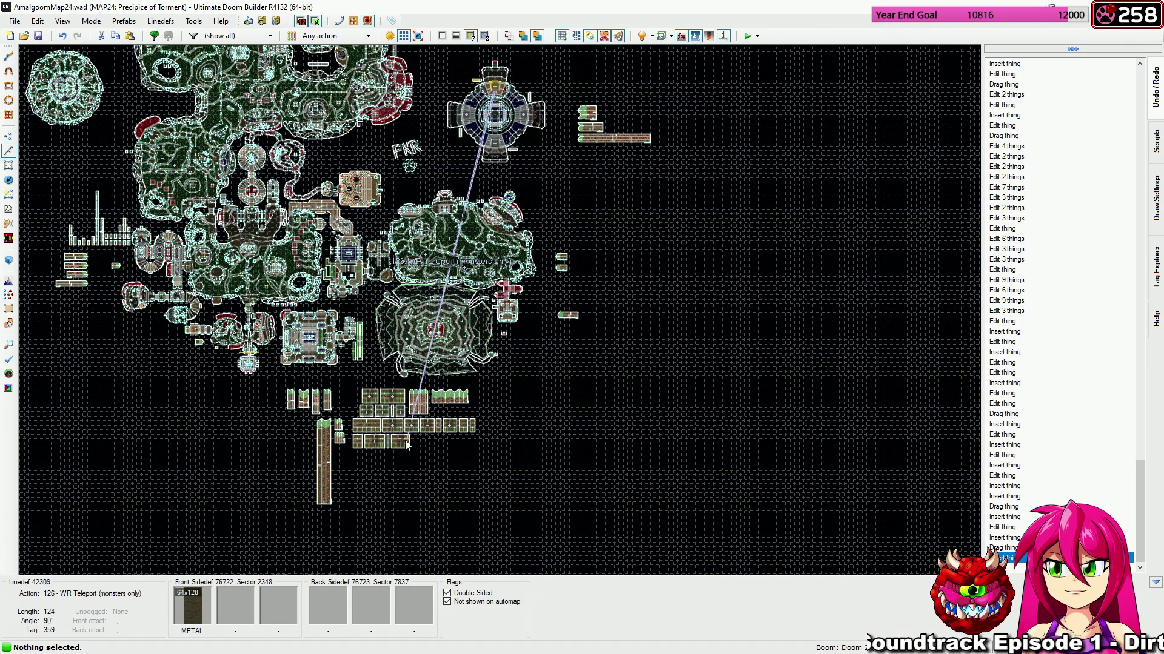
Restrict the easternmost mancubus in the Tag 355 closet to the Hard skill setting only.
scroll(408, 445, up, 10)
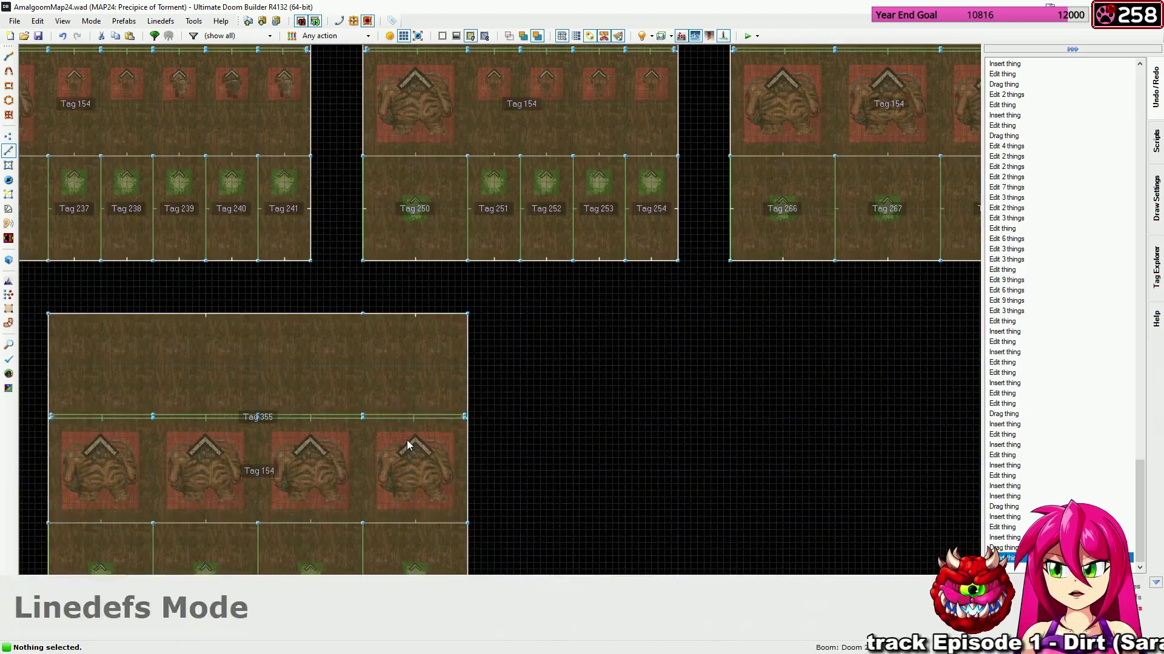
key(t)
right_click(406, 470)
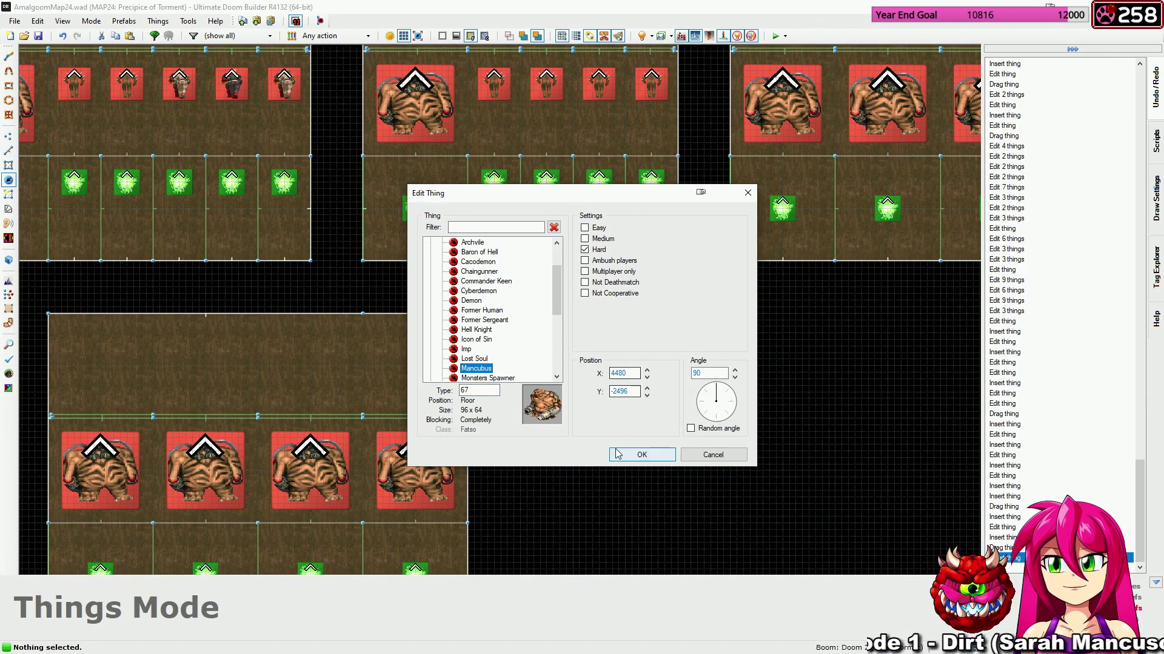
click(642, 455)
scroll(270, 396, down, 4)
scroll(270, 397, down, 3)
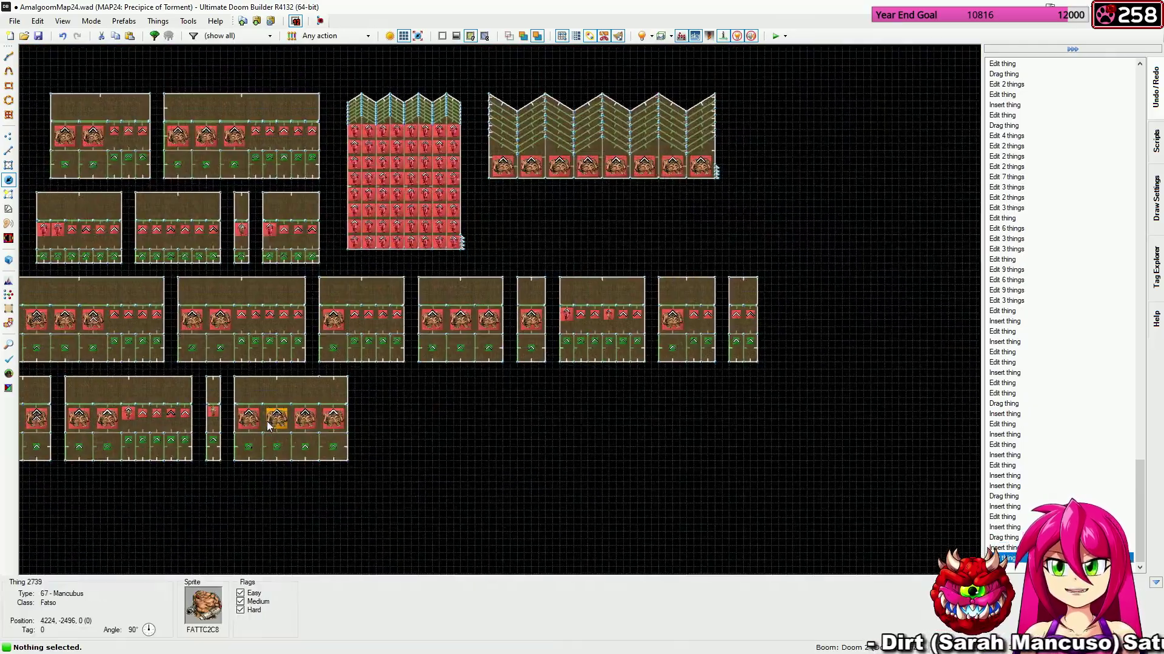
Check the Tag 356 teleport line's destination and edit the skill settings of the westernmost mancubus in the Tag 355 closet.
key(l)
scroll(254, 415, down, 5)
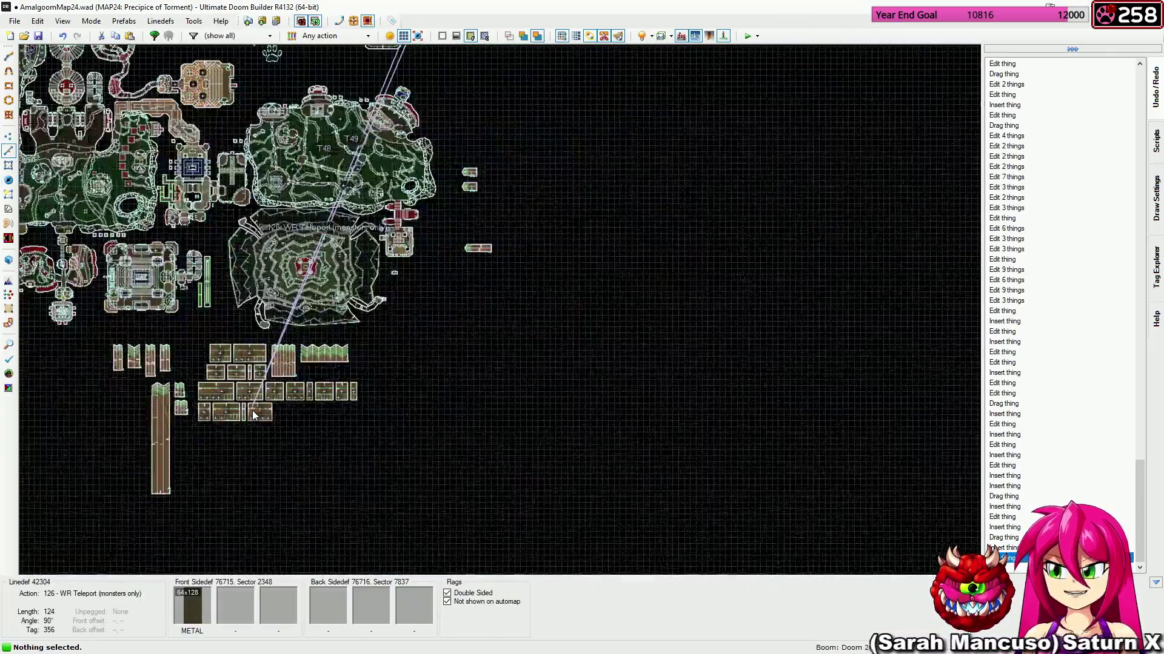
scroll(252, 410, up, 8)
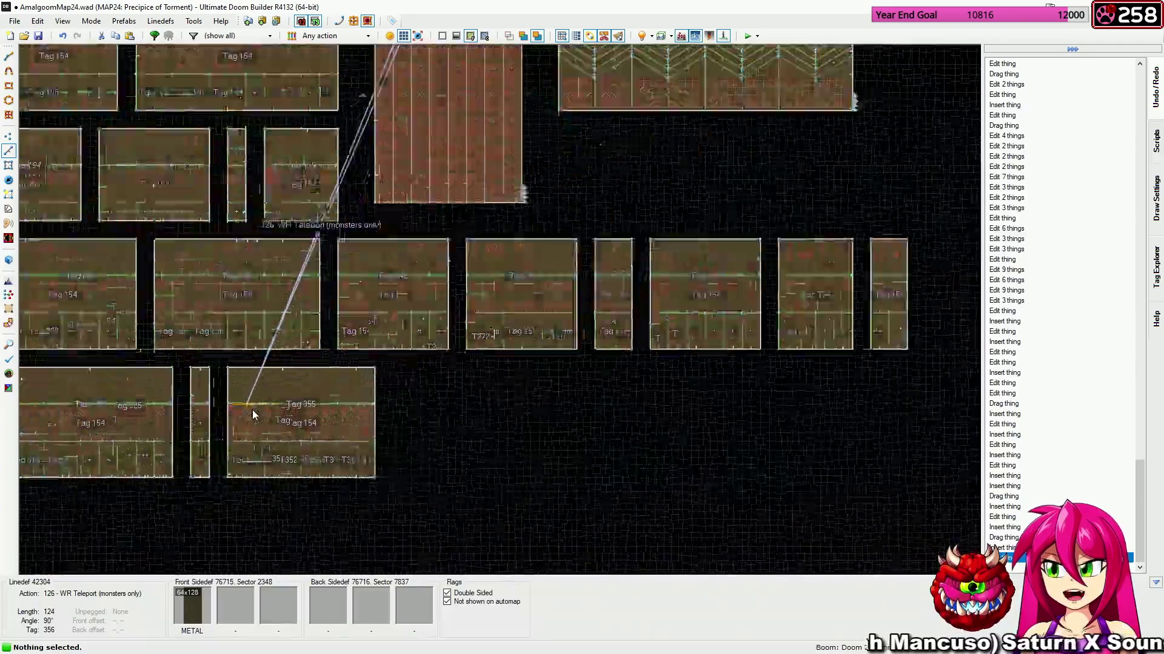
key(t)
right_click(248, 428)
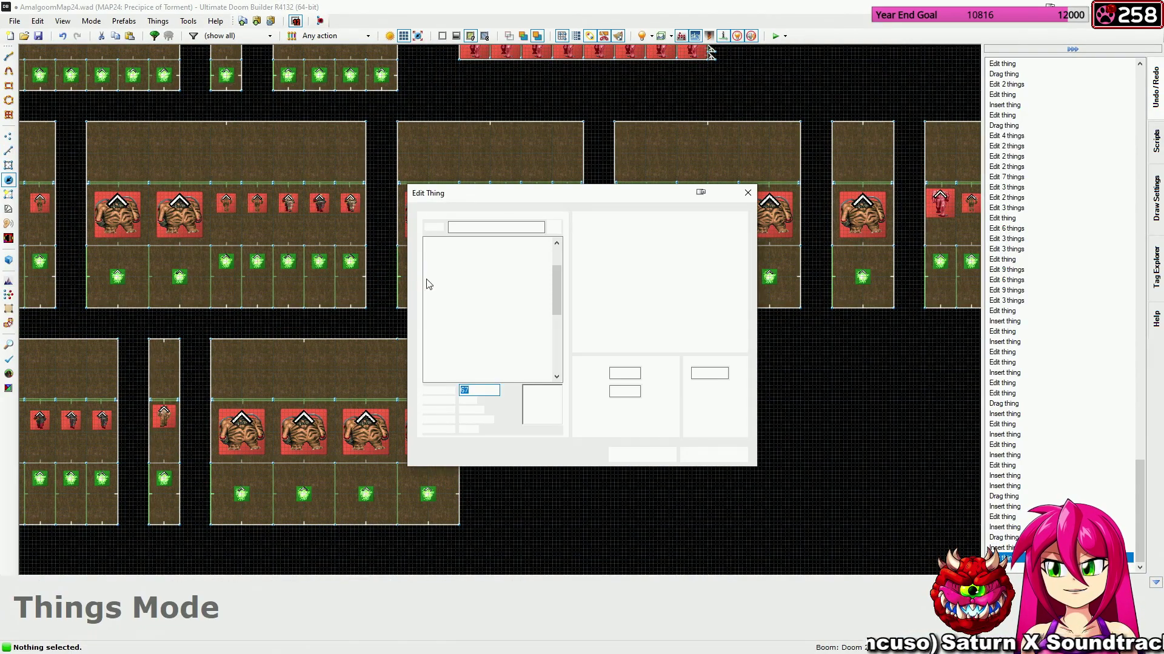
click(642, 454)
Restrict the pair of demons at Y -2928 in the tall monster closet to the Hard skill setting only.
scroll(421, 383, down, 3)
scroll(436, 339, up, 1)
scroll(436, 339, down, 4)
scroll(544, 413, up, 1)
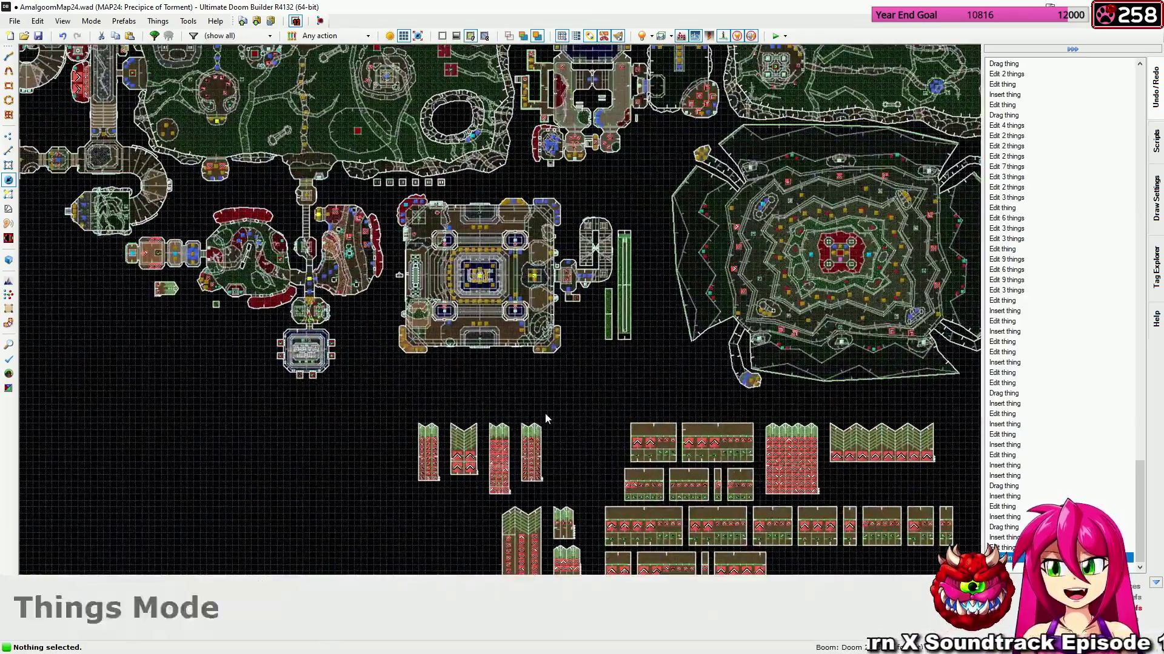
scroll(545, 414, up, 4)
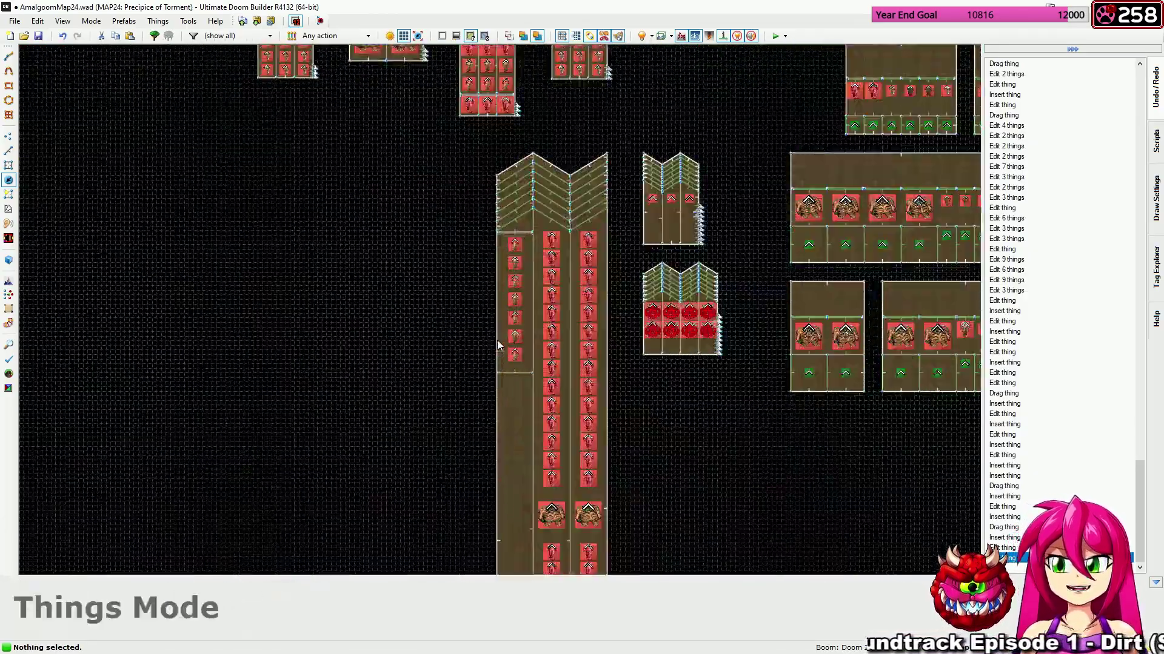
scroll(497, 341, up, 2)
middle_drag(574, 403, 475, 302)
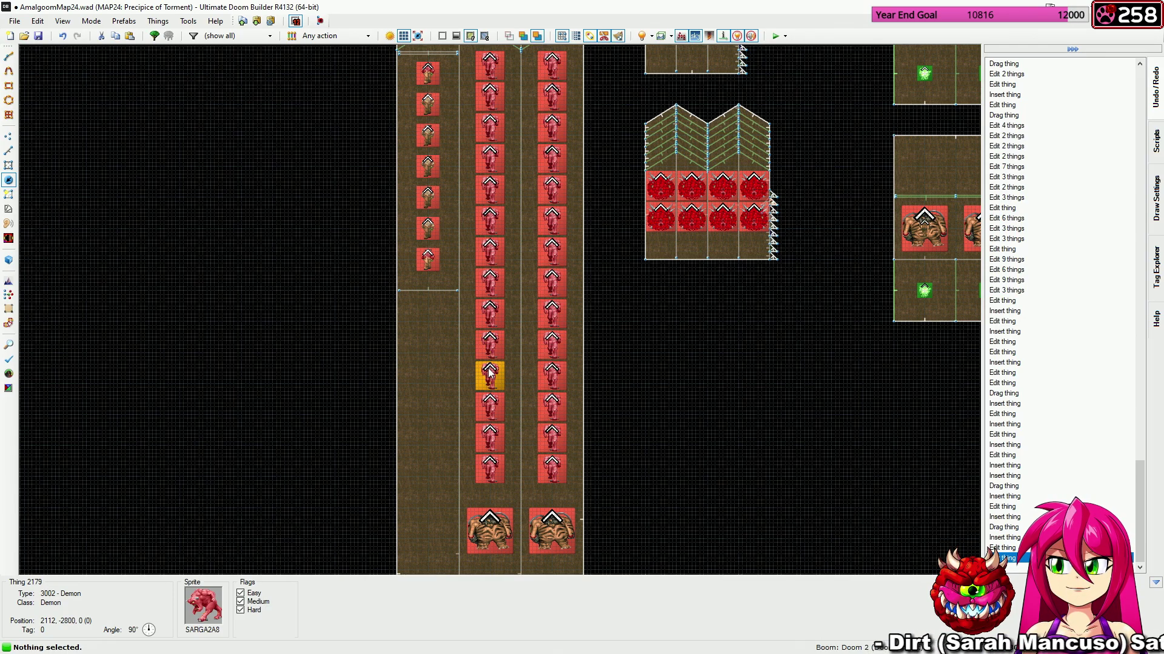
middle_drag(491, 434, 485, 381)
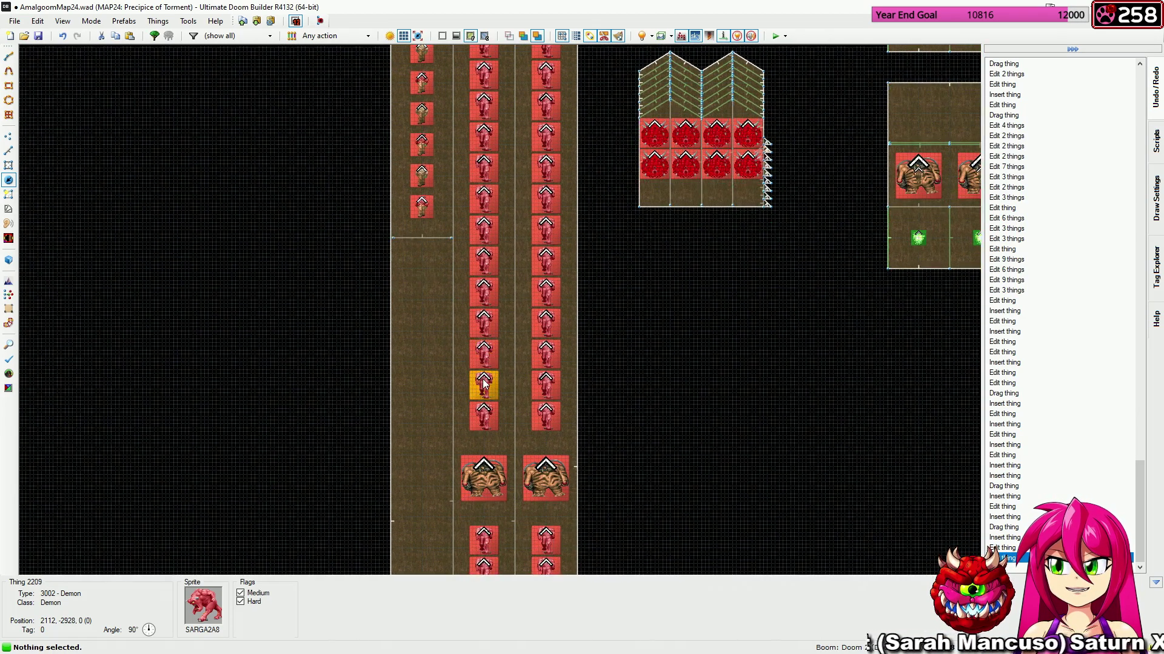
click(557, 387)
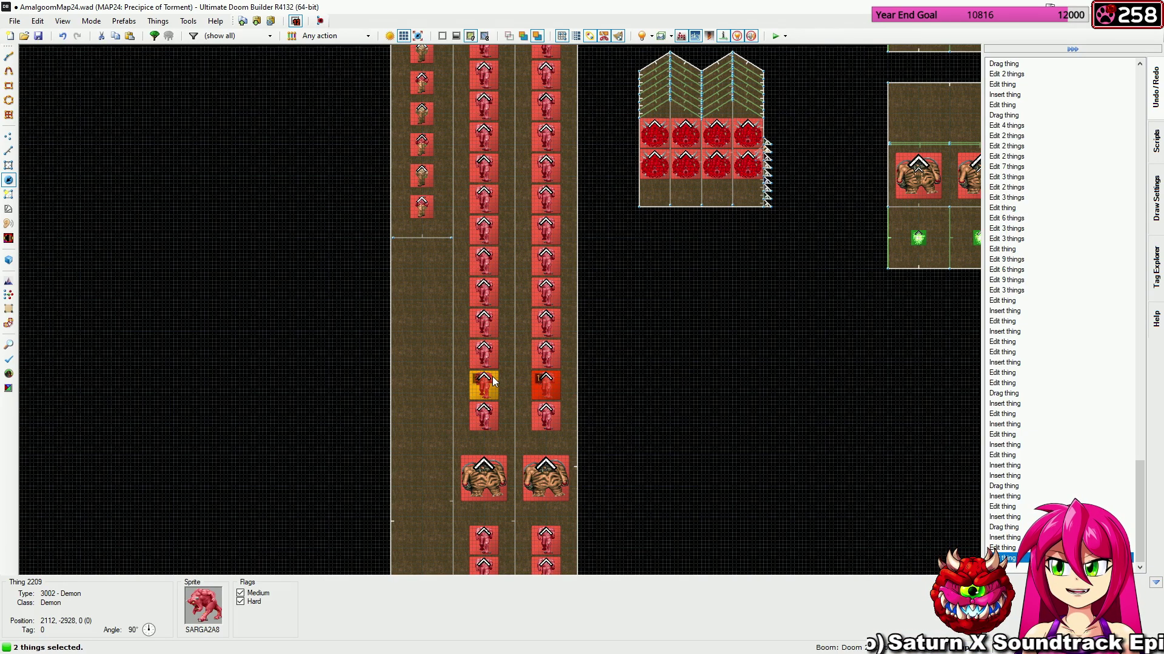
right_click(492, 376)
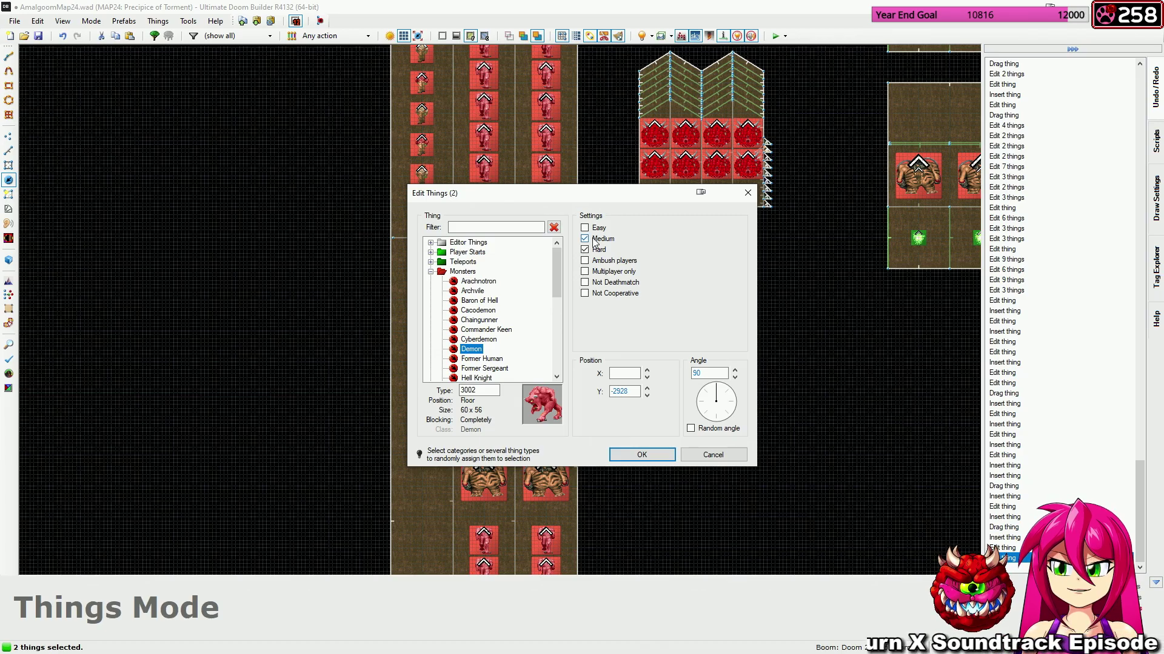
click(586, 239)
click(629, 455)
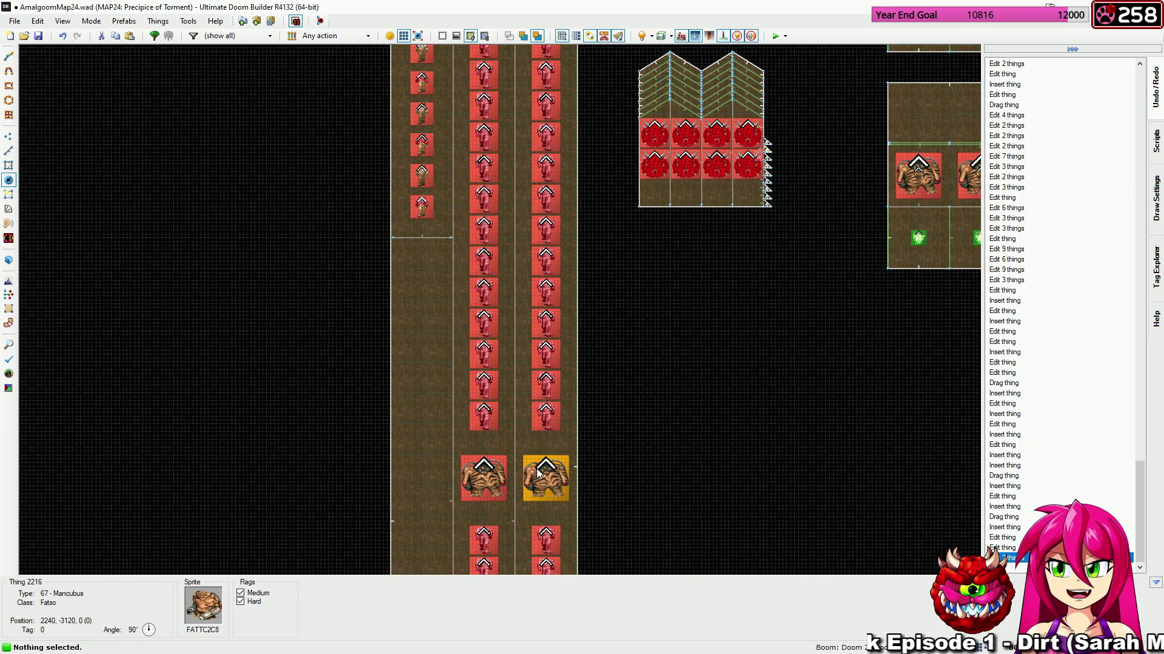
Clear the Medium skill setting for the two mancubi at Y -3120 midway along the tall closet.
click(483, 479)
click(537, 479)
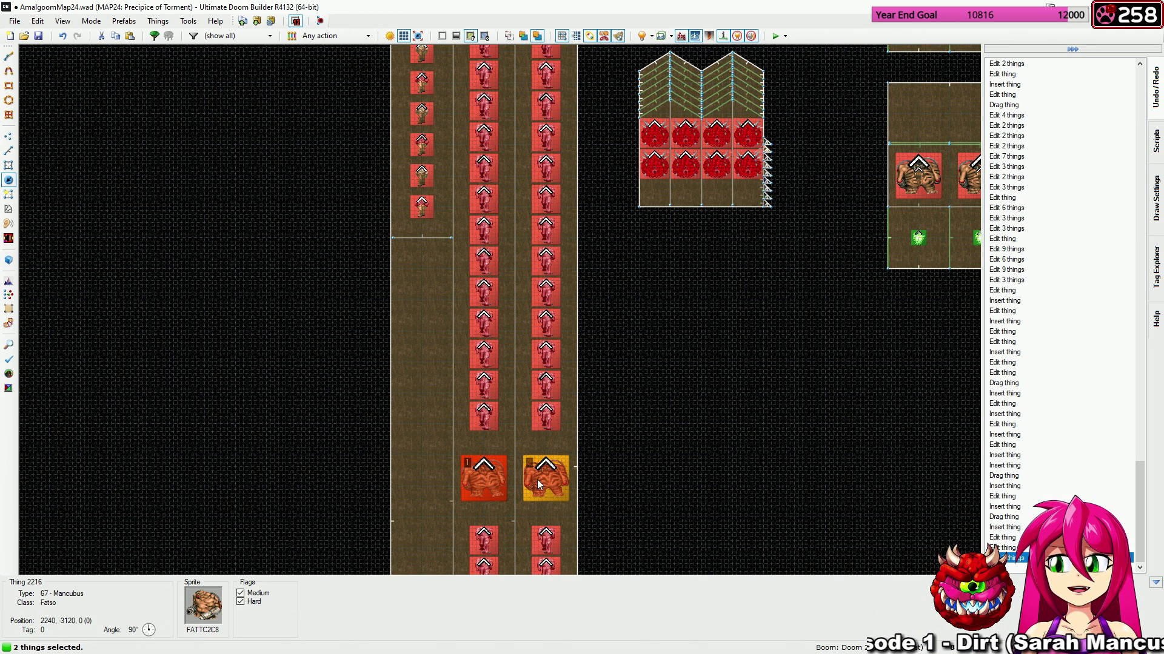
right_click(565, 407)
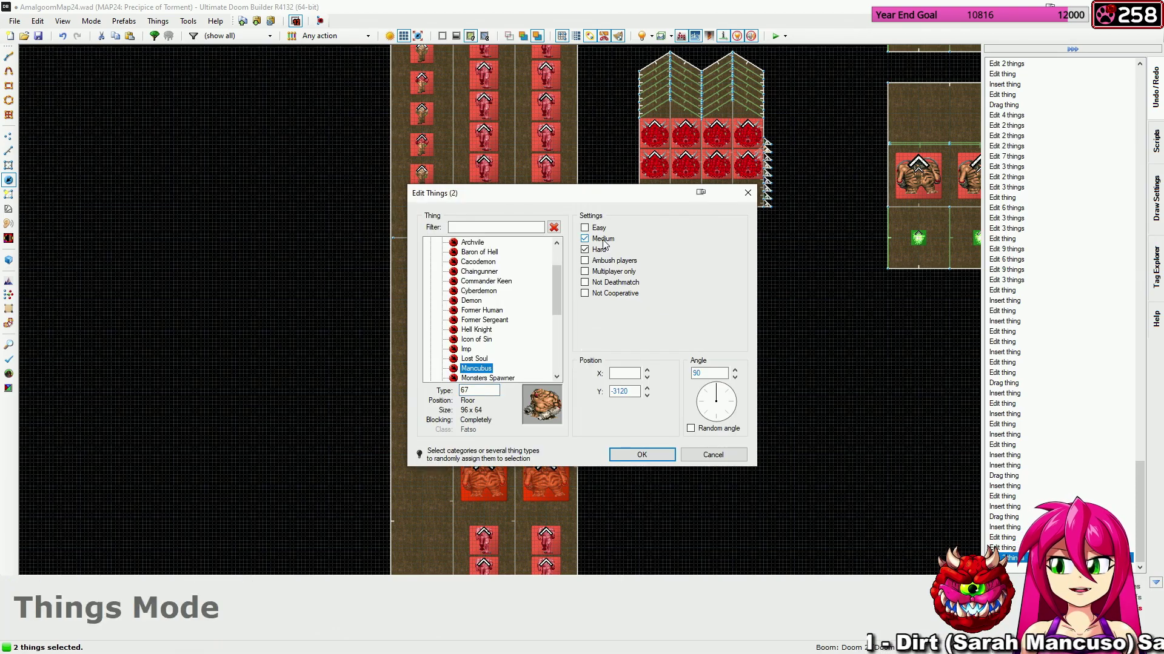
click(644, 455)
Restrict four demons near the southern end of the tall closet, in the rows from Y -4016, to Hard skill only.
middle_drag(634, 515, 624, 297)
click(625, 514)
middle_drag(625, 514, 626, 235)
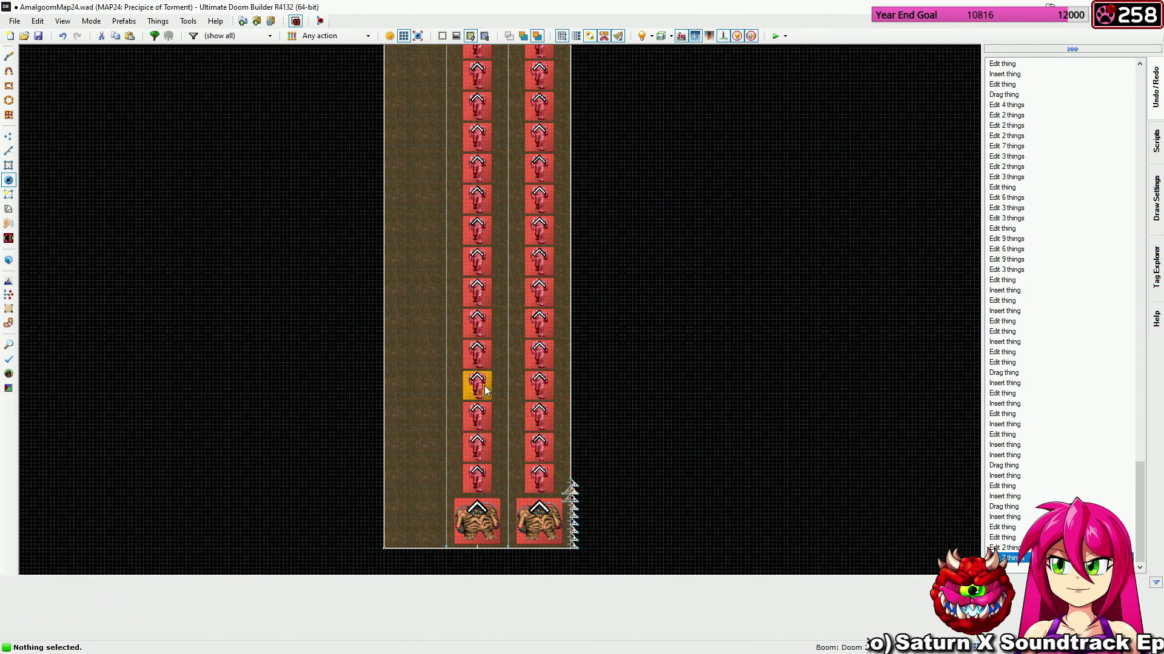
drag(446, 408, 569, 458)
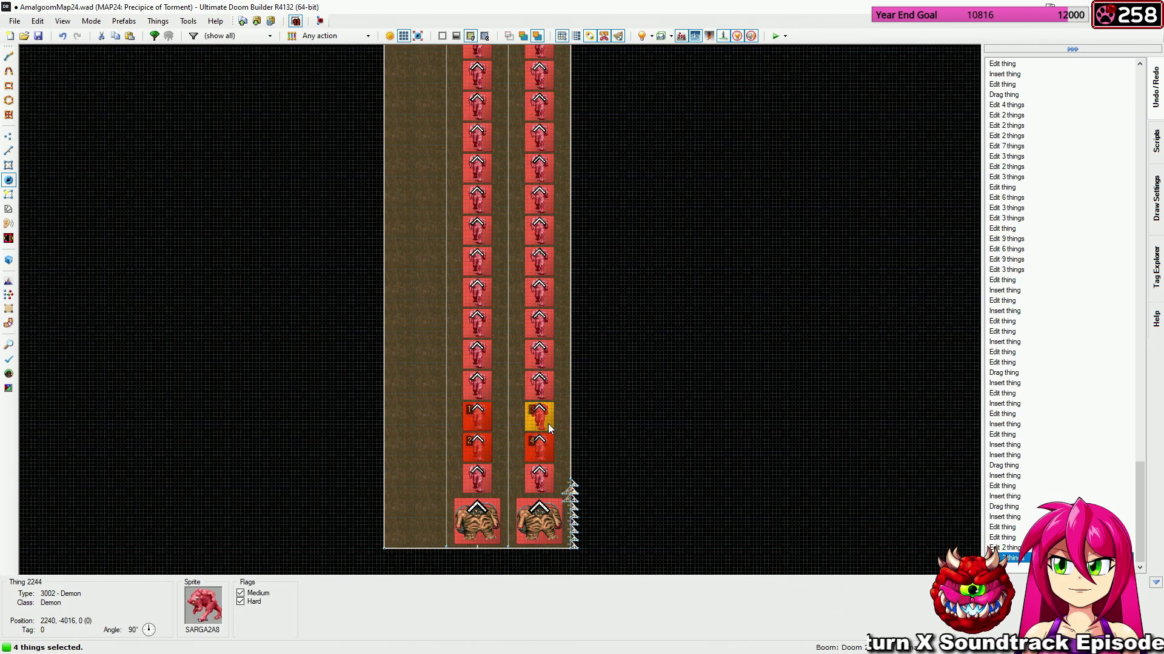
right_click(548, 423)
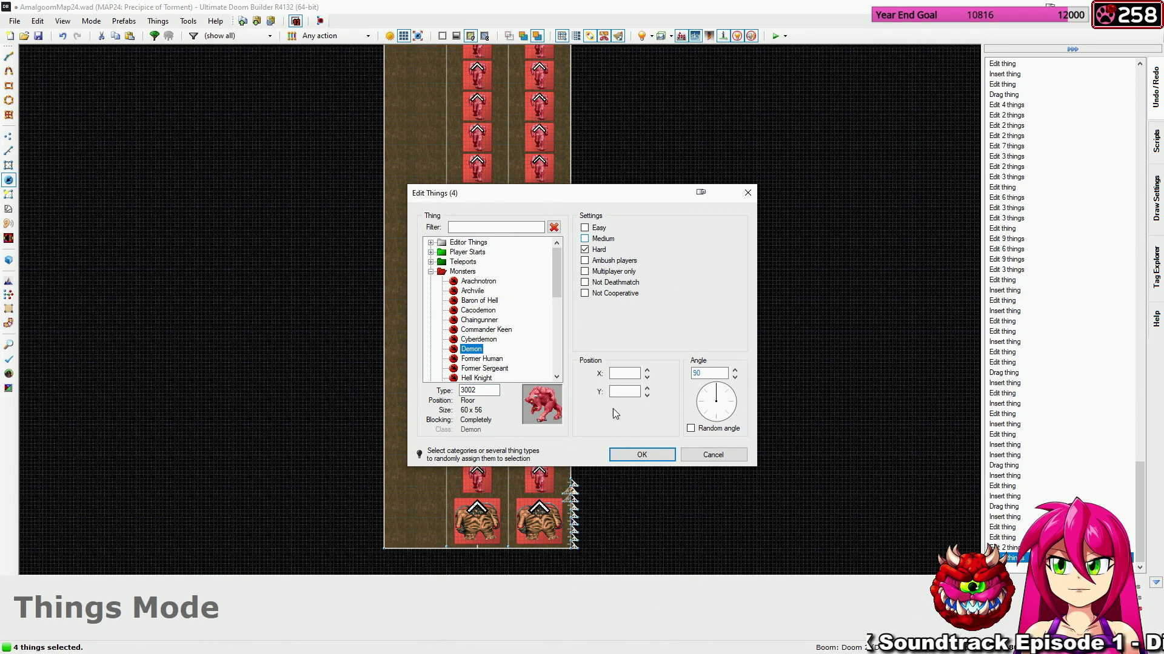
click(642, 455)
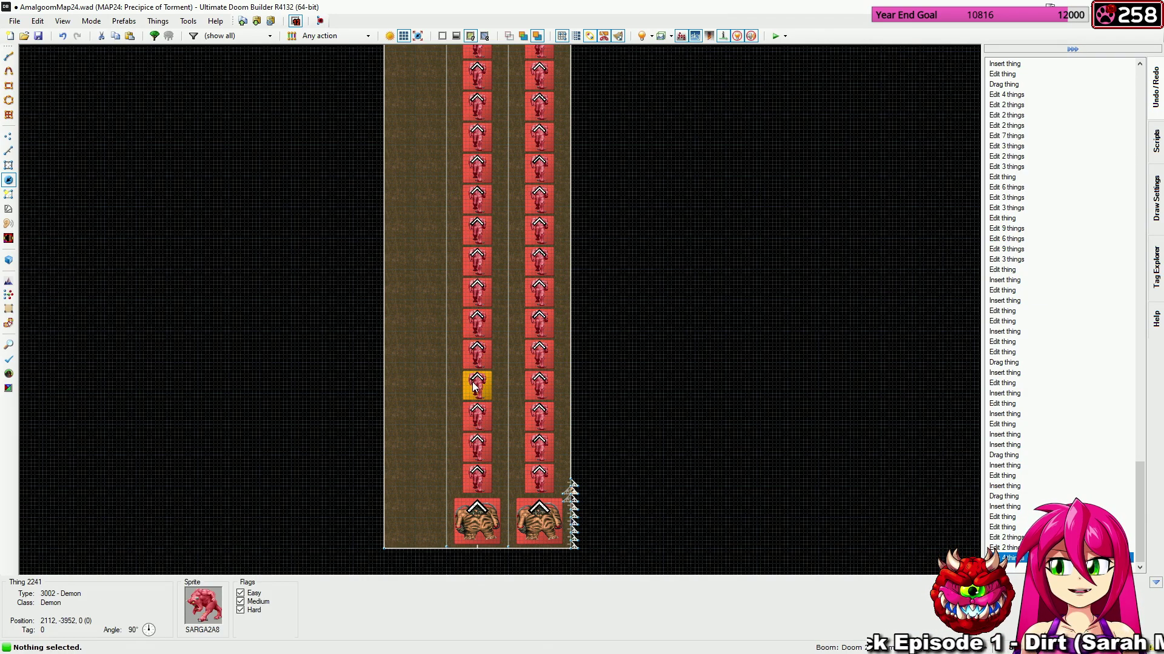
Clear the Easy skill setting for the next six demons north of them, in the rows from Y -3824 to -3952.
drag(566, 314, 563, 315)
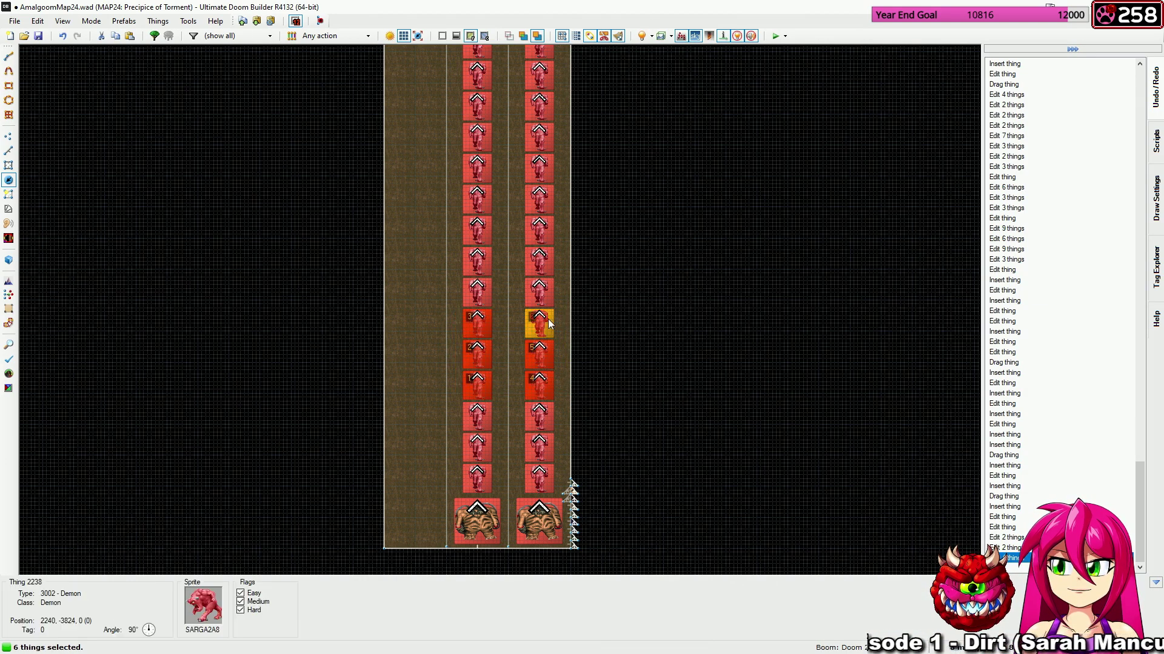
right_click(543, 323)
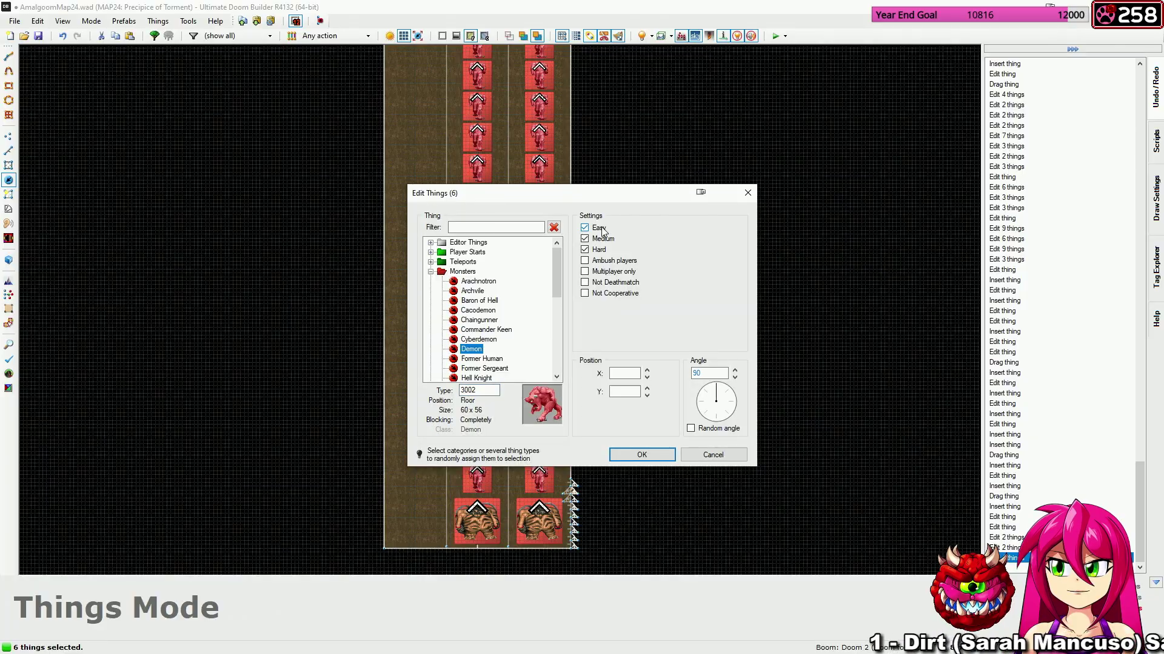
click(635, 451)
click(629, 353)
Clear the Easy skill setting for the six demons in the three rows just north of the Y -2928 pair.
scroll(629, 343, down, 5)
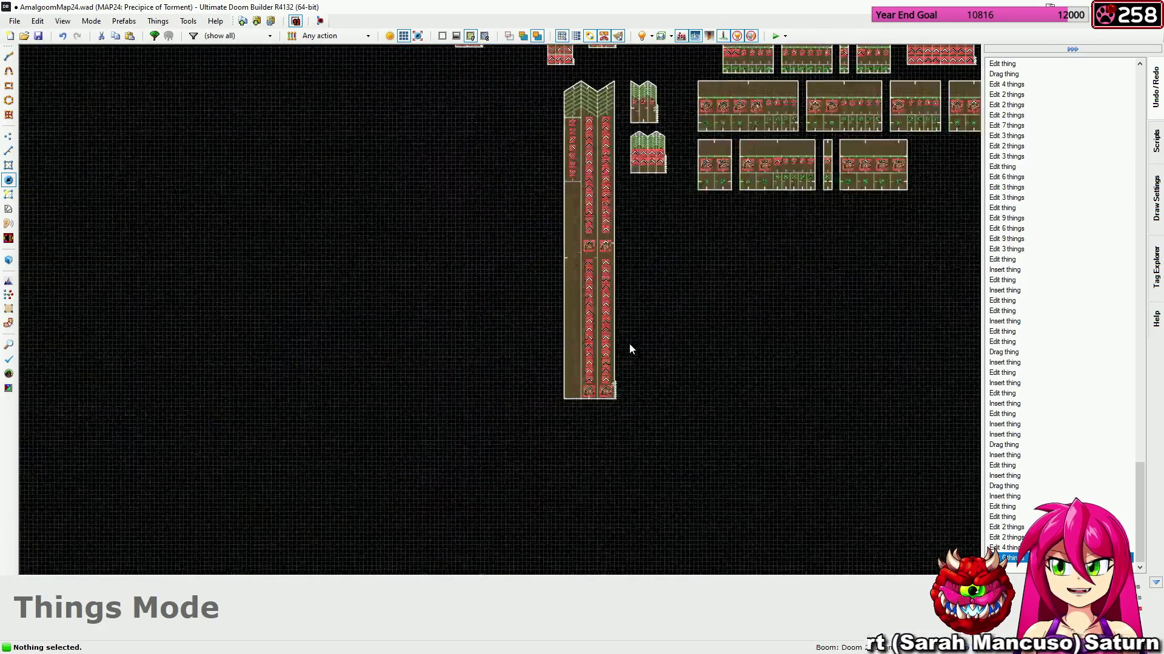
scroll(629, 343, up, 8)
scroll(609, 470, up, 2)
key(space)
scroll(611, 308, down, 3)
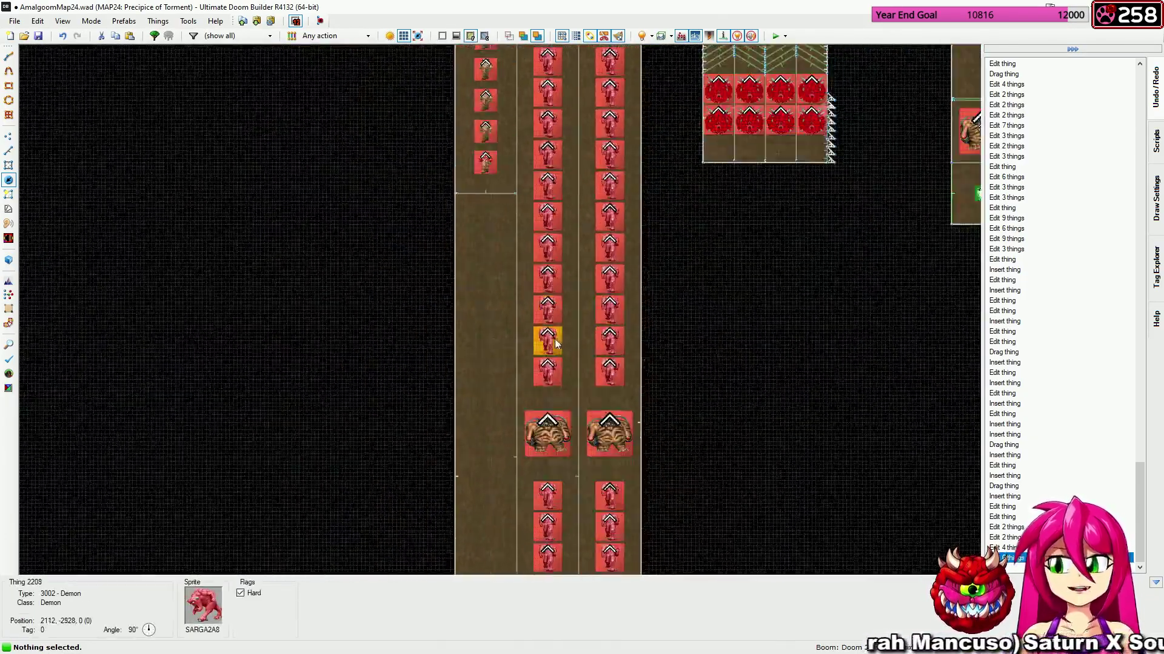
drag(519, 313, 617, 242)
right_click(617, 242)
click(597, 228)
click(630, 455)
middle_drag(492, 362, 490, 414)
key(c)
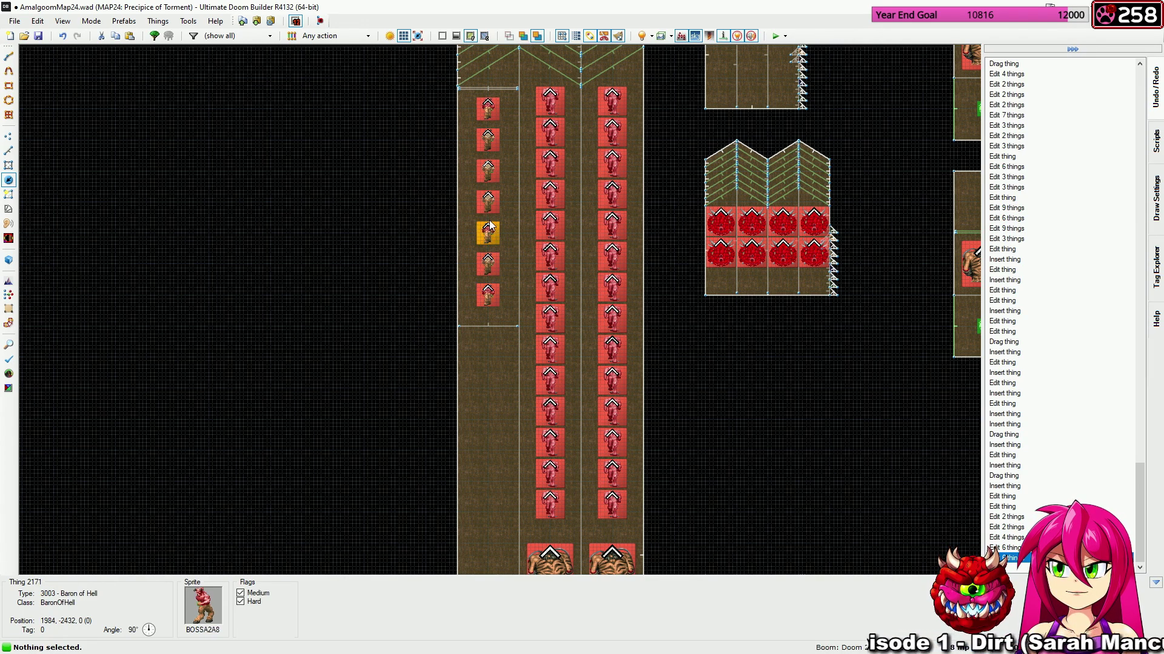
Restrict the Baron of Hell at 1984, -2432 in the tall closet's western column to the Hard skill setting only.
middle_drag(489, 200, 495, 271)
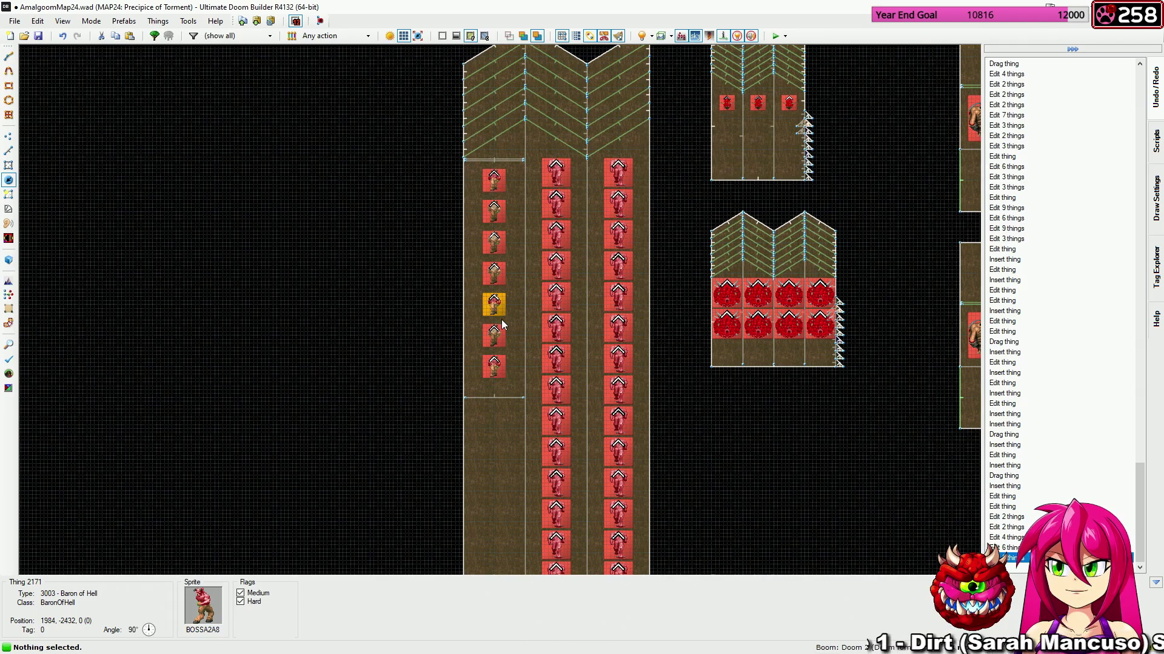
scroll(501, 319, up, 1)
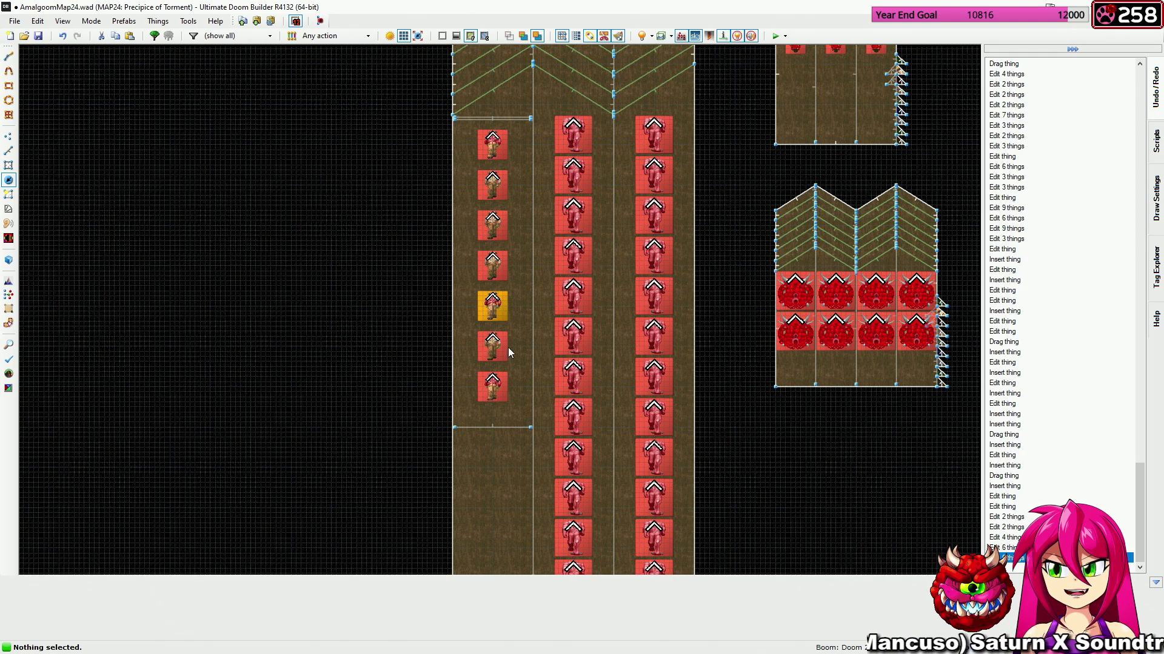
scroll(447, 382, down, 2)
scroll(468, 381, up, 4)
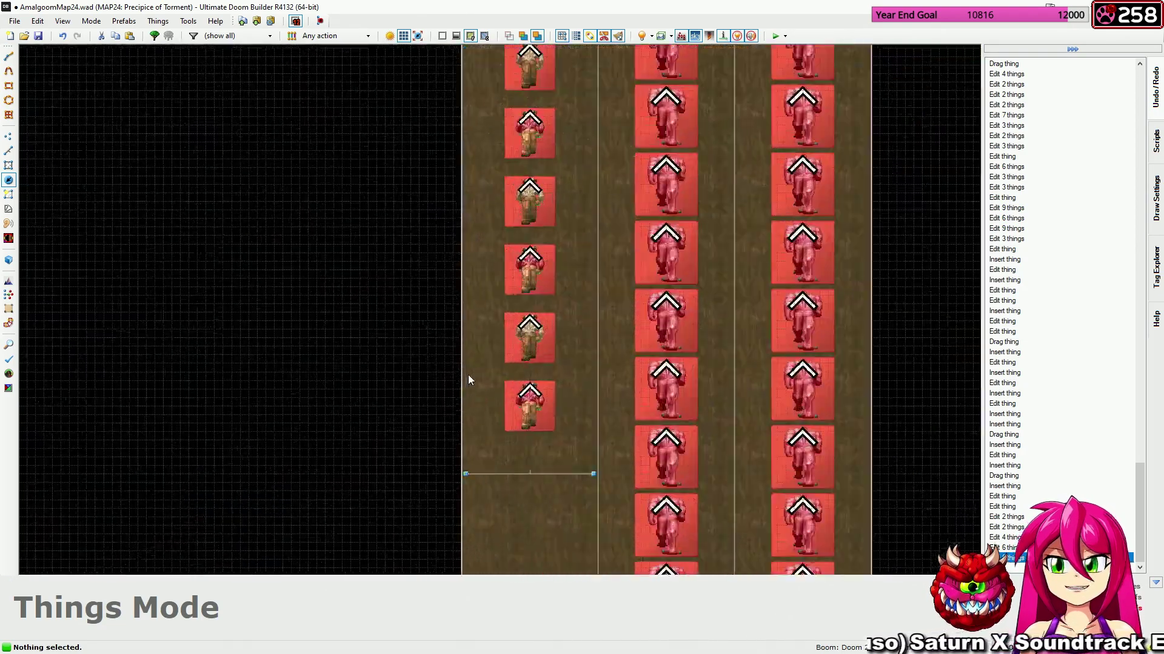
middle_drag(467, 376, 423, 358)
middle_drag(486, 263, 489, 283)
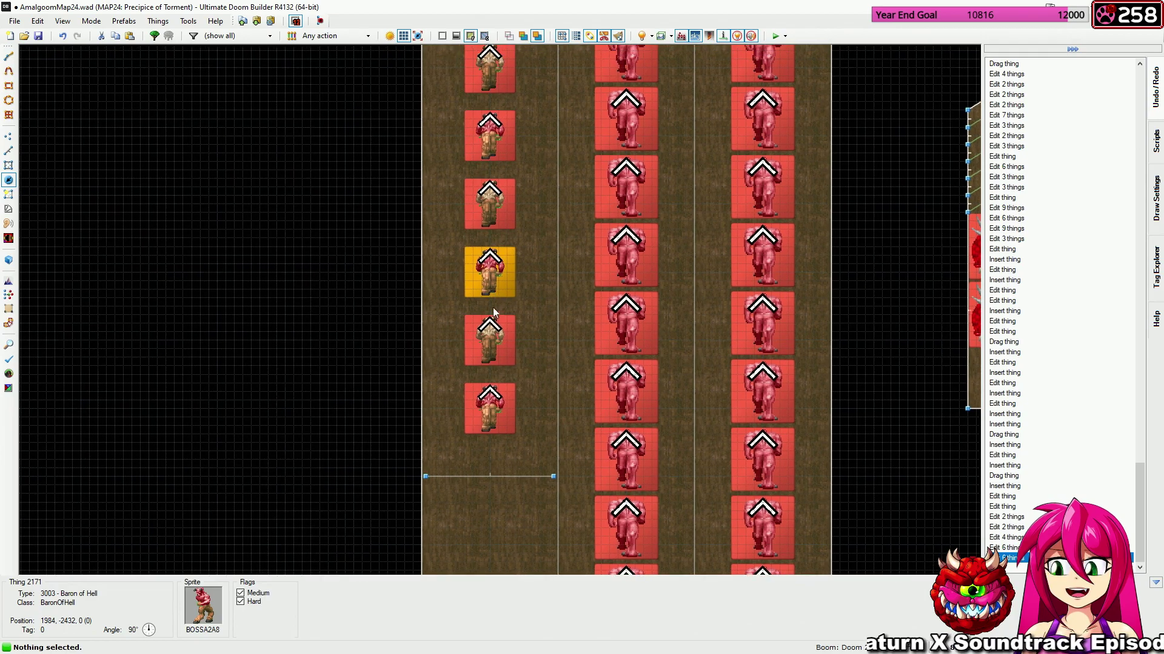
right_click(502, 271)
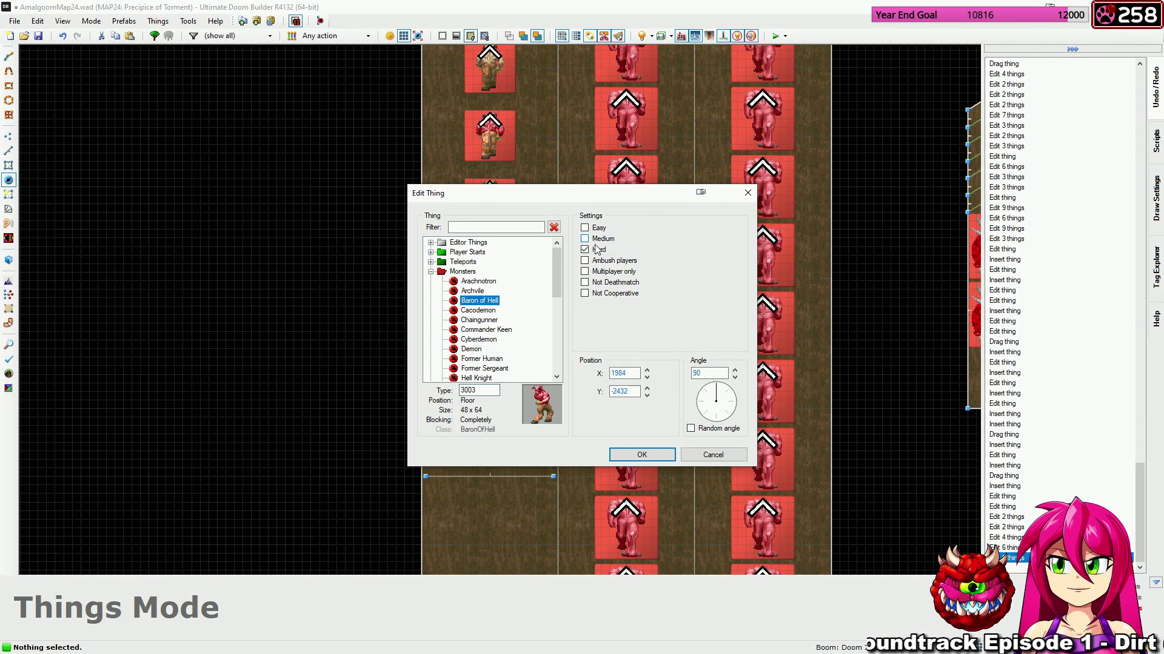
click(643, 454)
scroll(515, 437, down, 5)
scroll(492, 294, up, 5)
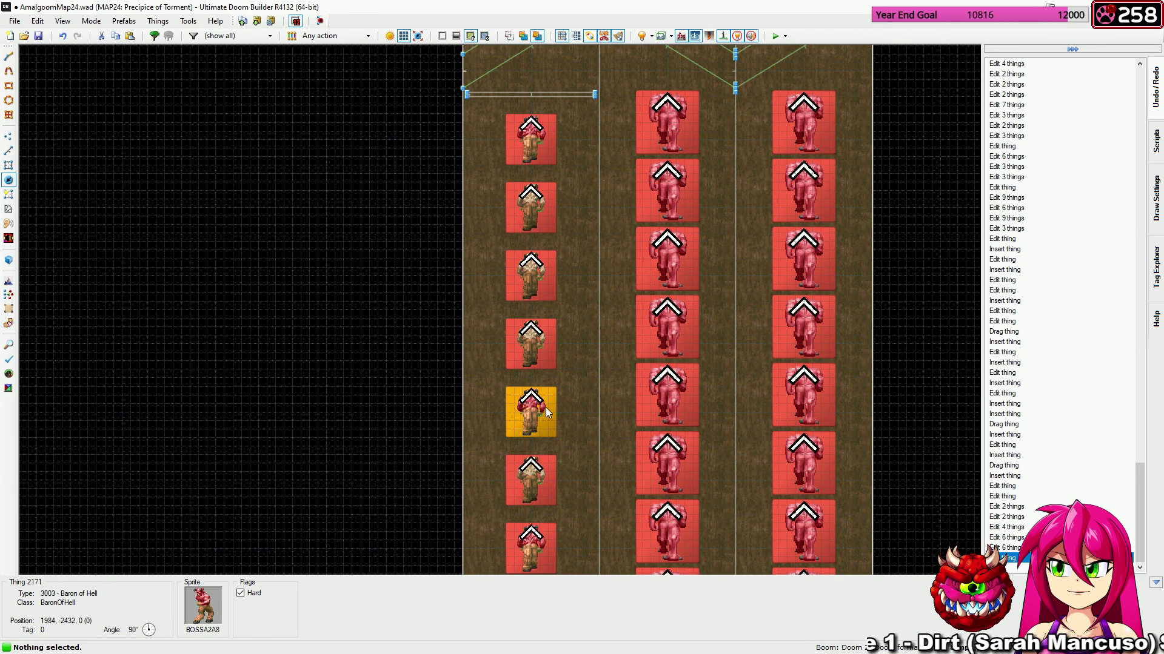
Clear the Easy skill setting for the Hell Knight at 1984, -2368 in the tall closet's western column.
middle_drag(545, 407, 532, 296)
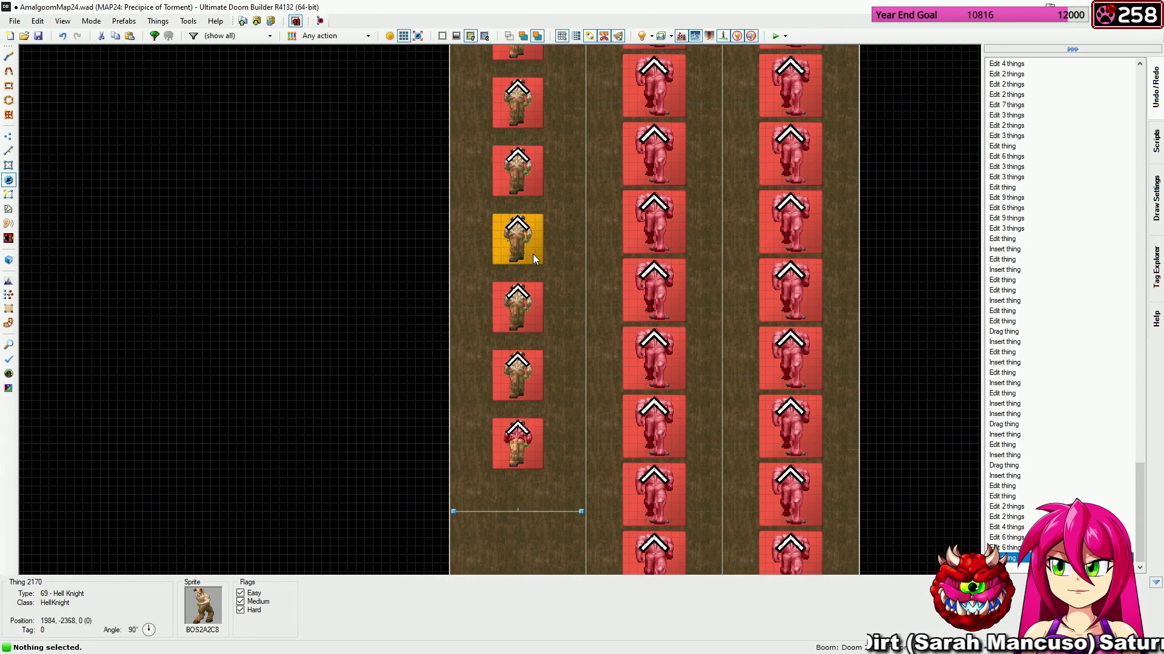
right_click(533, 253)
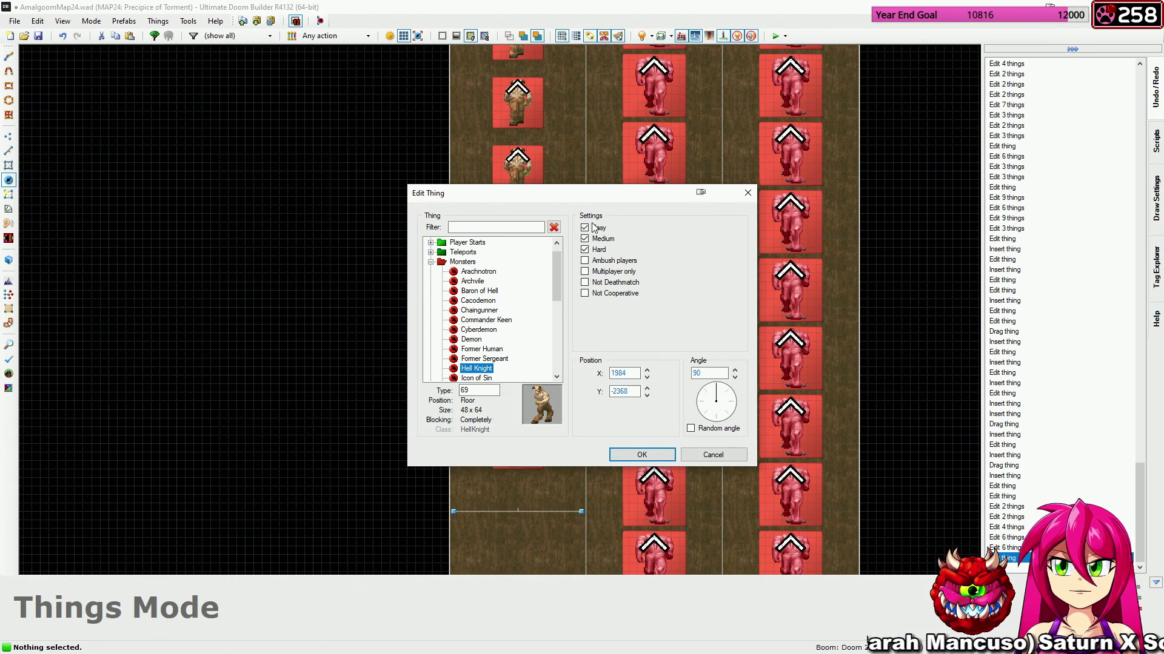
click(642, 455)
Examine the cave areas north of the closets, tracing a teleport destination sector back to its monster closet.
scroll(459, 398, down, 5)
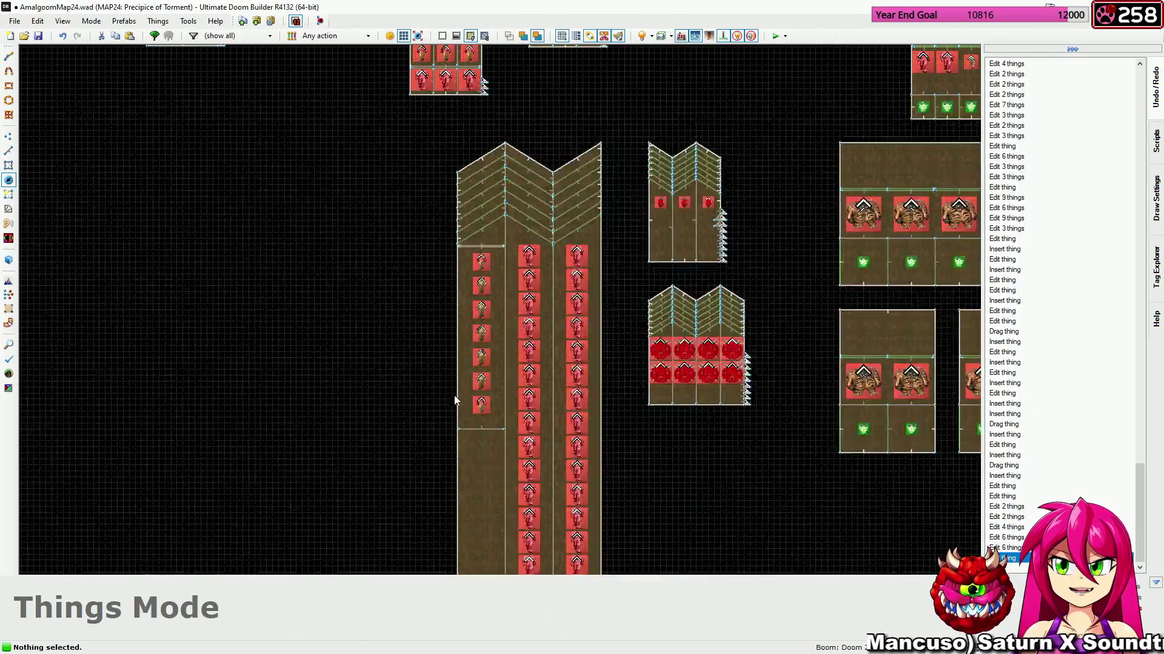
middle_drag(463, 398, 478, 473)
key(t)
middle_drag(510, 214, 600, 467)
middle_drag(486, 54, 608, 212)
middle_drag(515, 69, 522, 283)
middle_drag(507, 117, 486, 164)
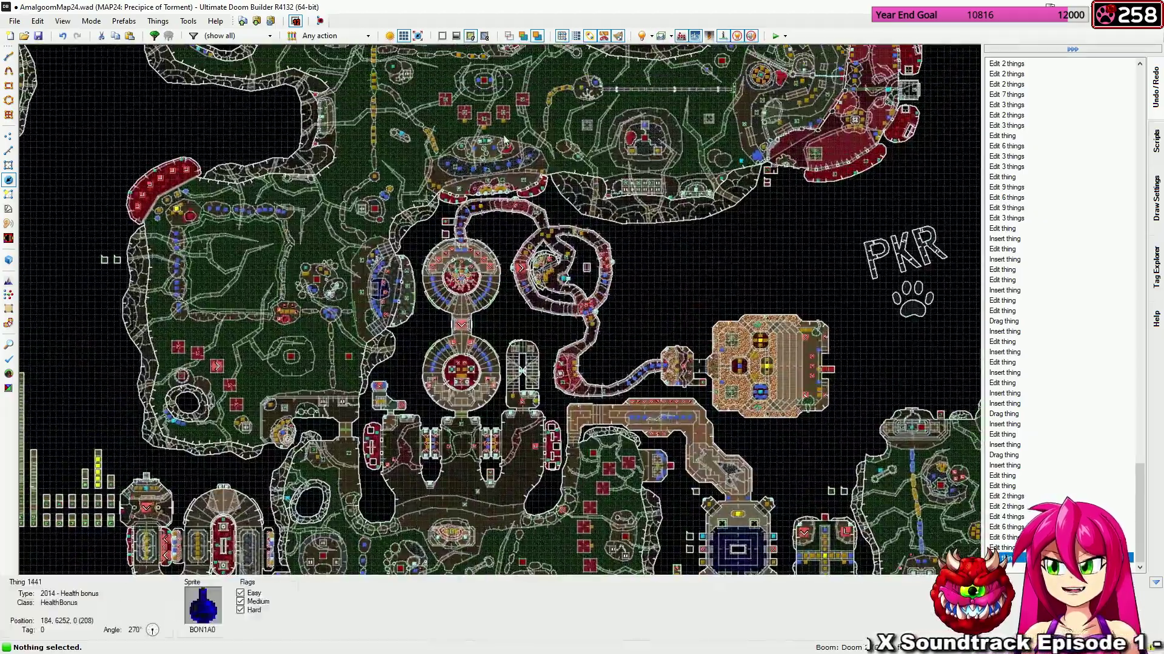
scroll(496, 115, up, 3)
key(s)
scroll(473, 131, down, 7)
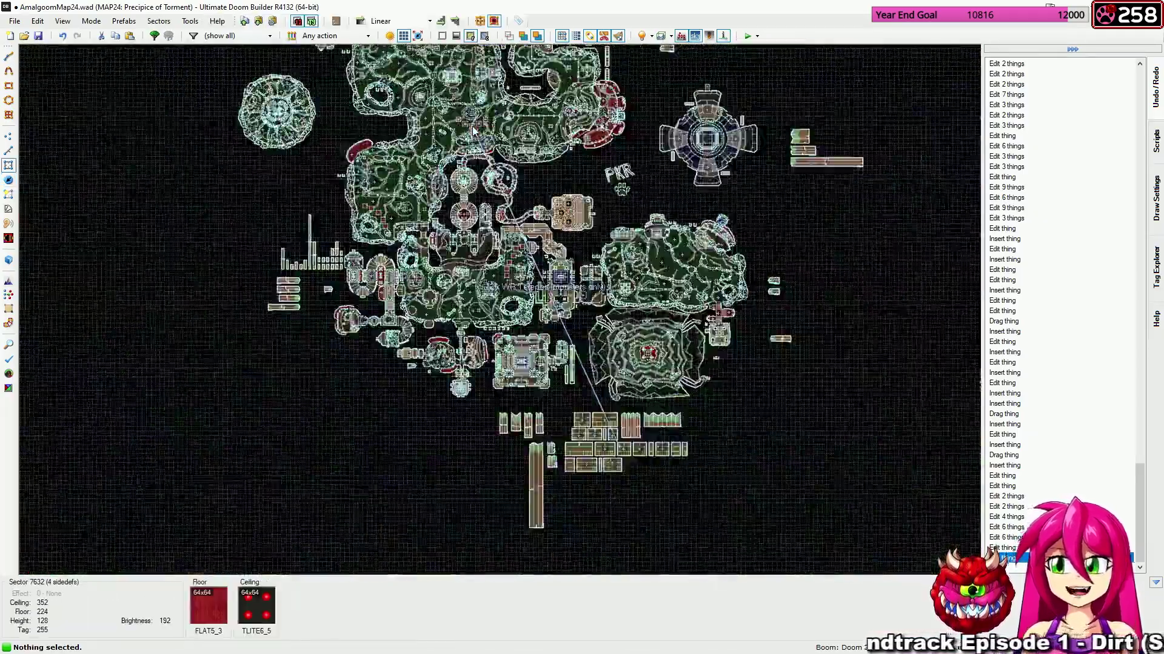
Clear the Easy skill setting for the Mancubus at 4480, -2048 in the closet it shares with four imps.
middle_drag(472, 131, 500, 164)
scroll(651, 490, up, 10)
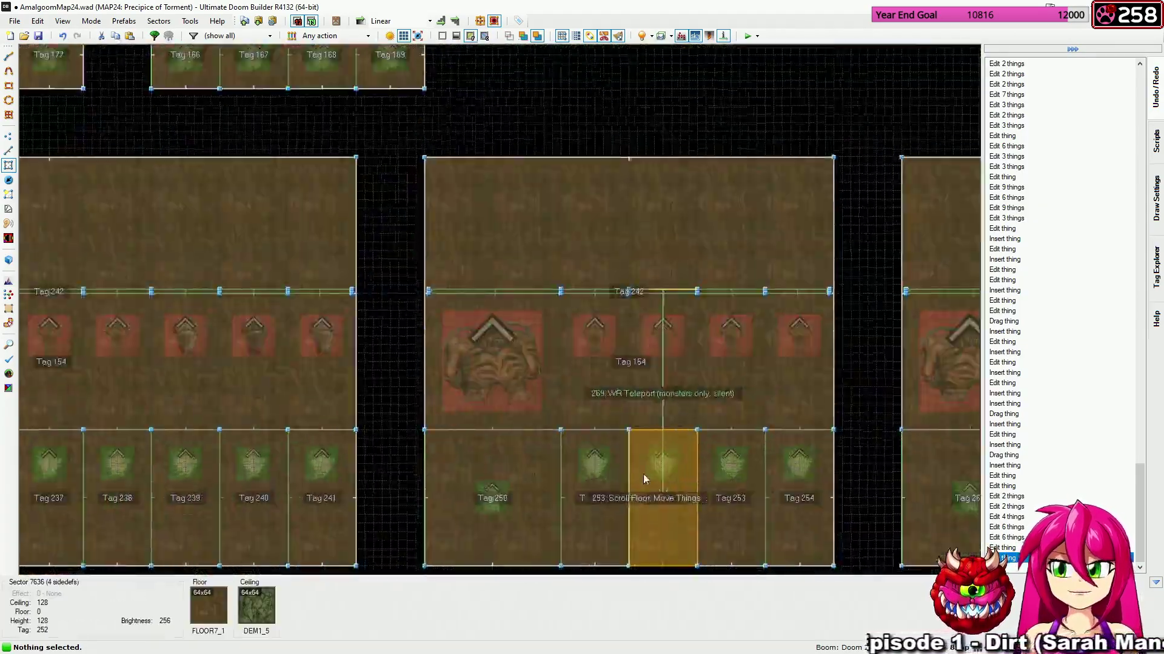
key(t)
middle_drag(599, 391, 547, 415)
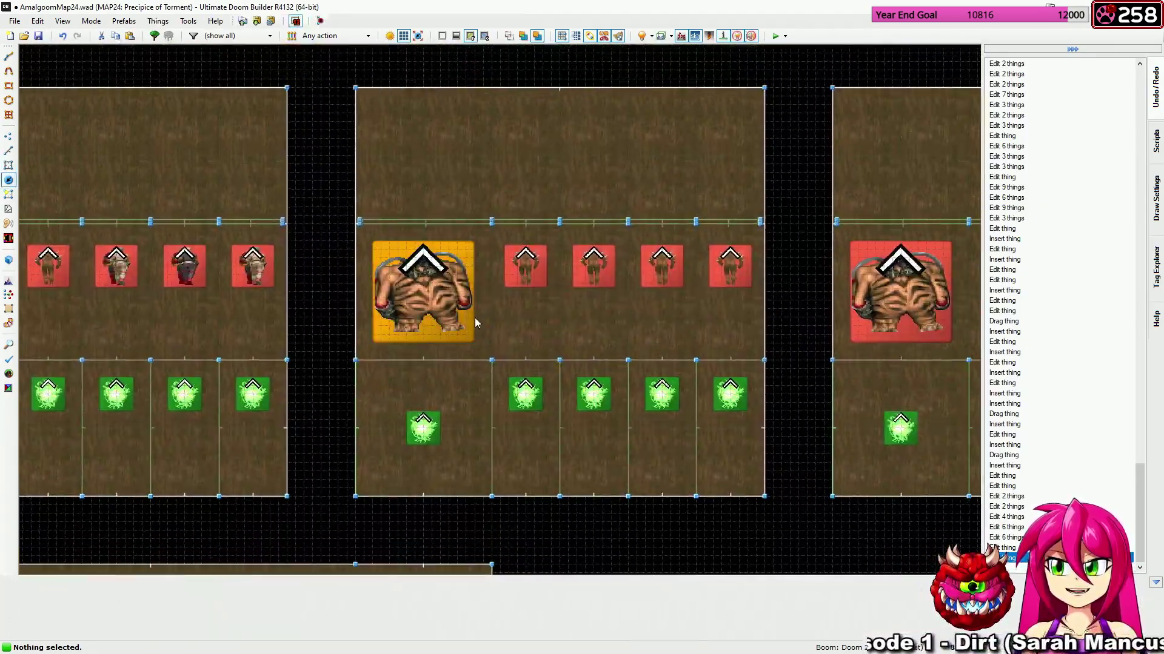
right_click(422, 297)
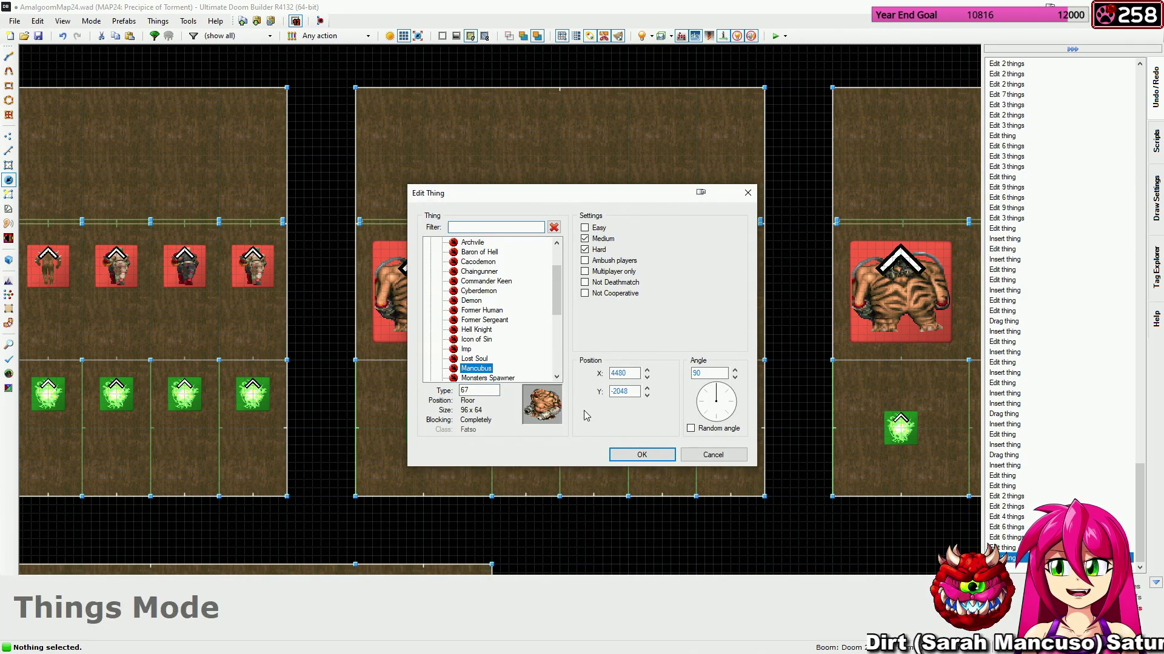
click(642, 455)
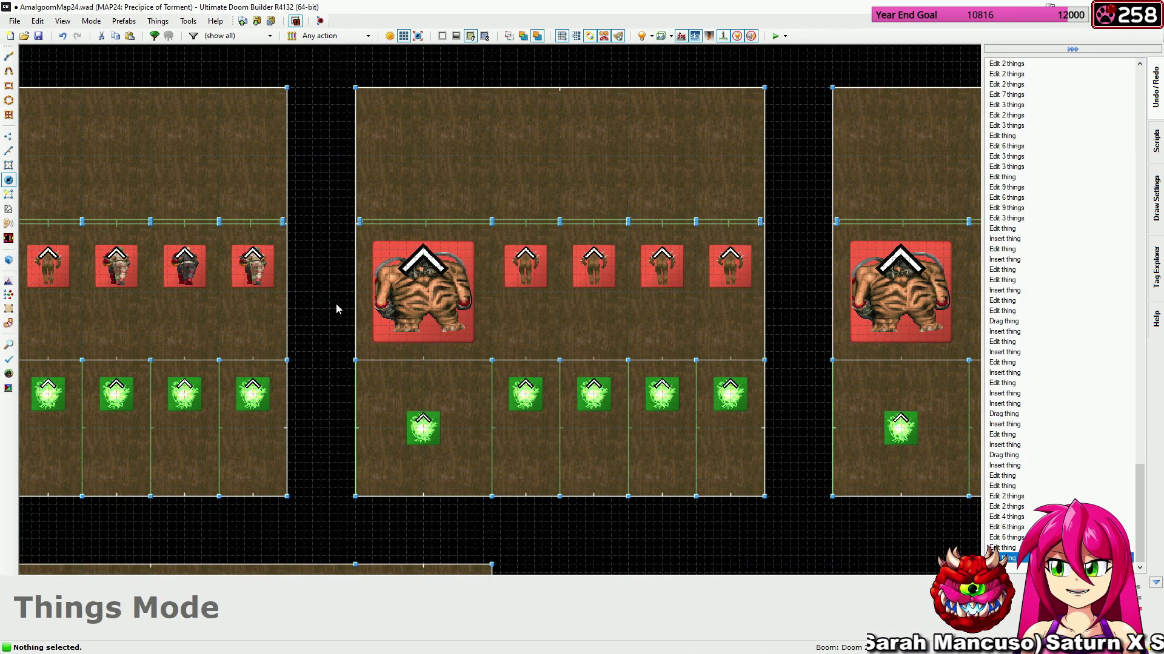
Insert an Imp limited to the Easy skill setting and move it onto the Mancubus at 4480, -2048.
key(Insert)
right_click(361, 292)
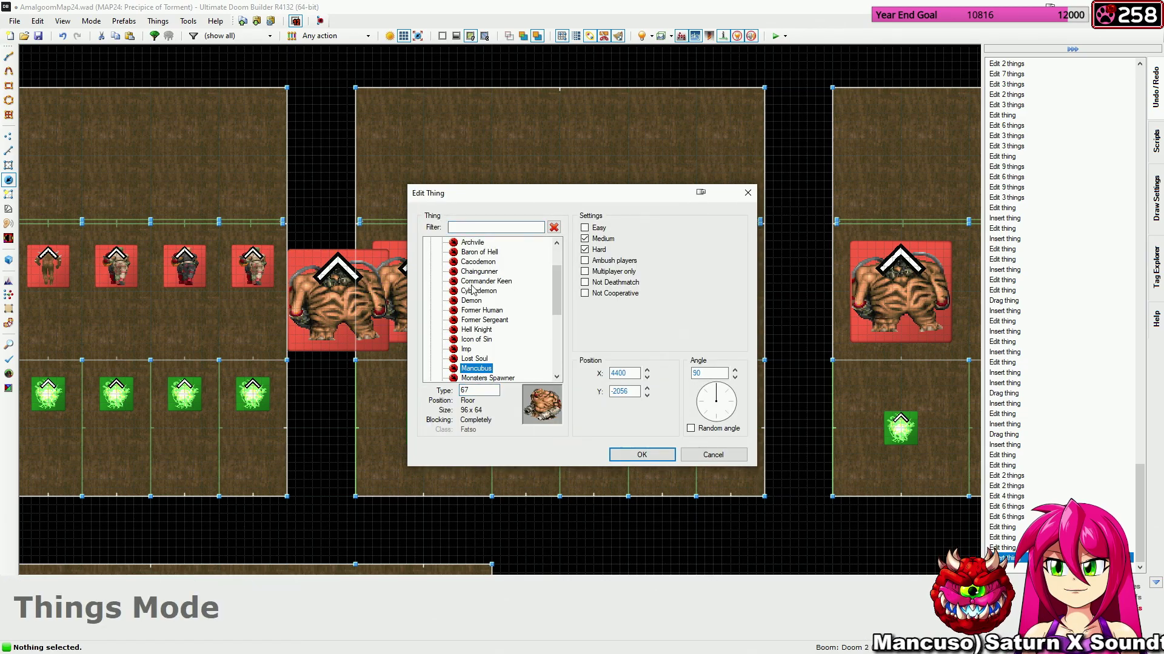
click(467, 350)
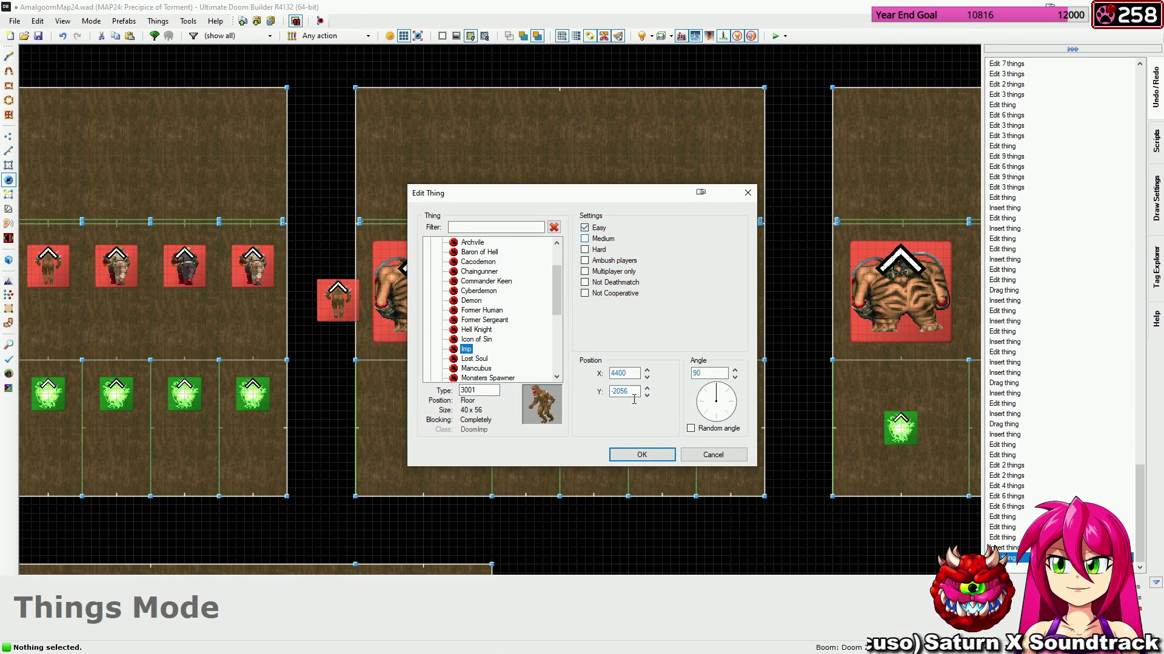
click(642, 455)
drag(346, 311, 432, 303)
Examine the northwestern cave area and trace its teleport destination sector to the linked closet in the east.
scroll(427, 306, down, 10)
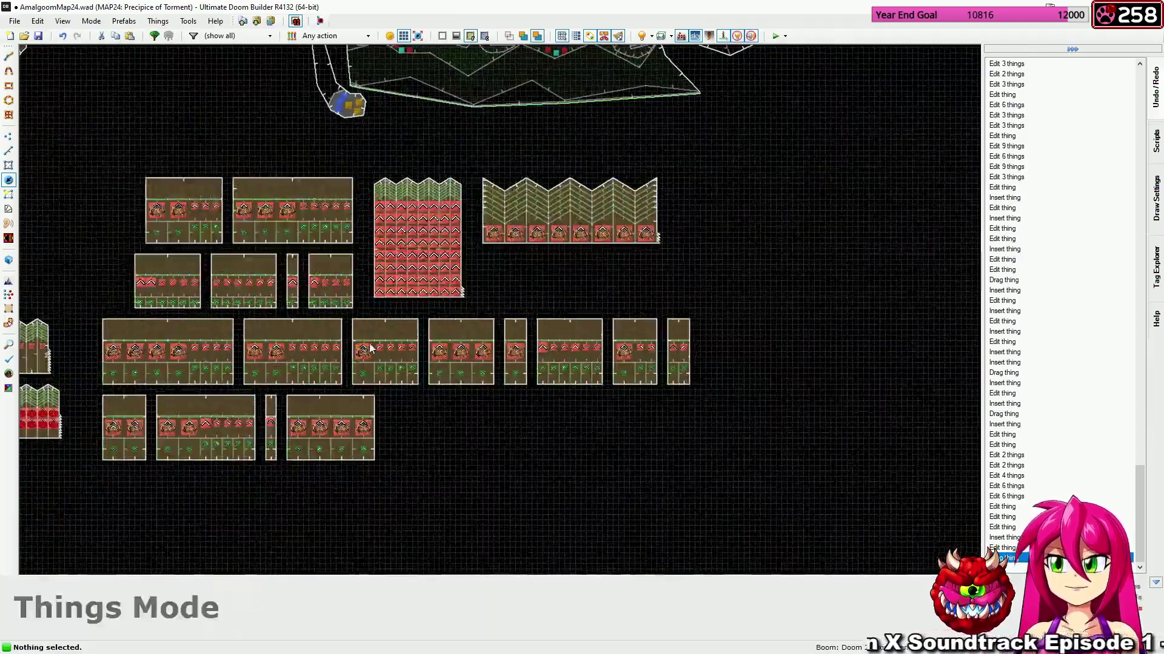
scroll(397, 362, down, 2)
scroll(361, 236, down, 3)
scroll(352, 182, up, 3)
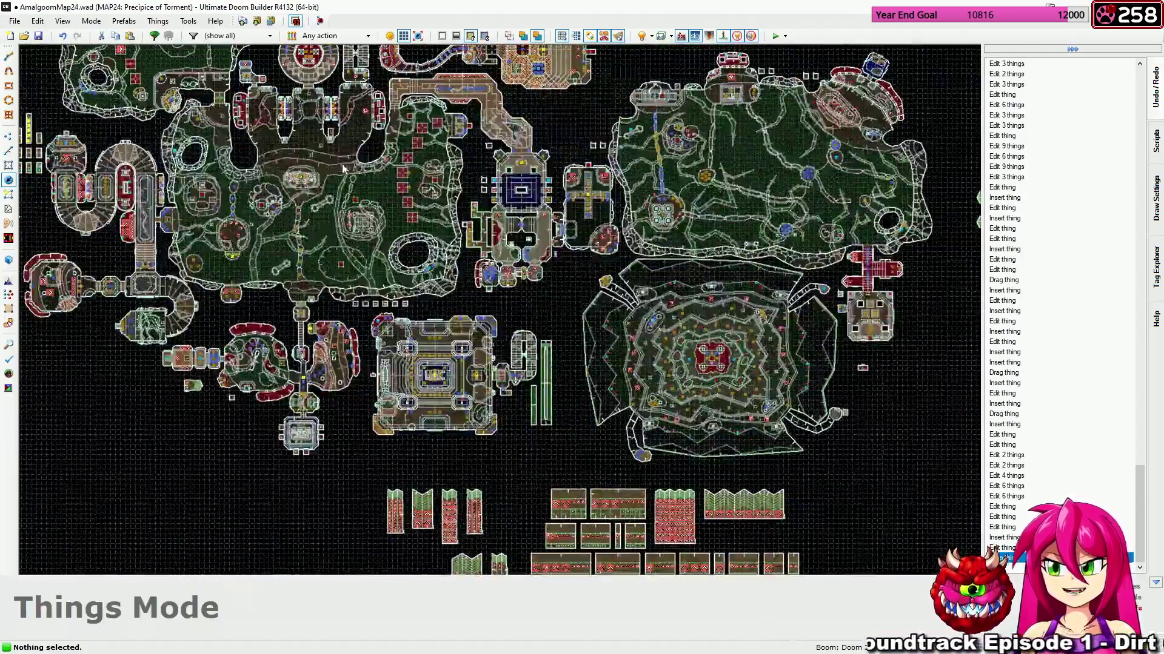
scroll(344, 176, up, 5)
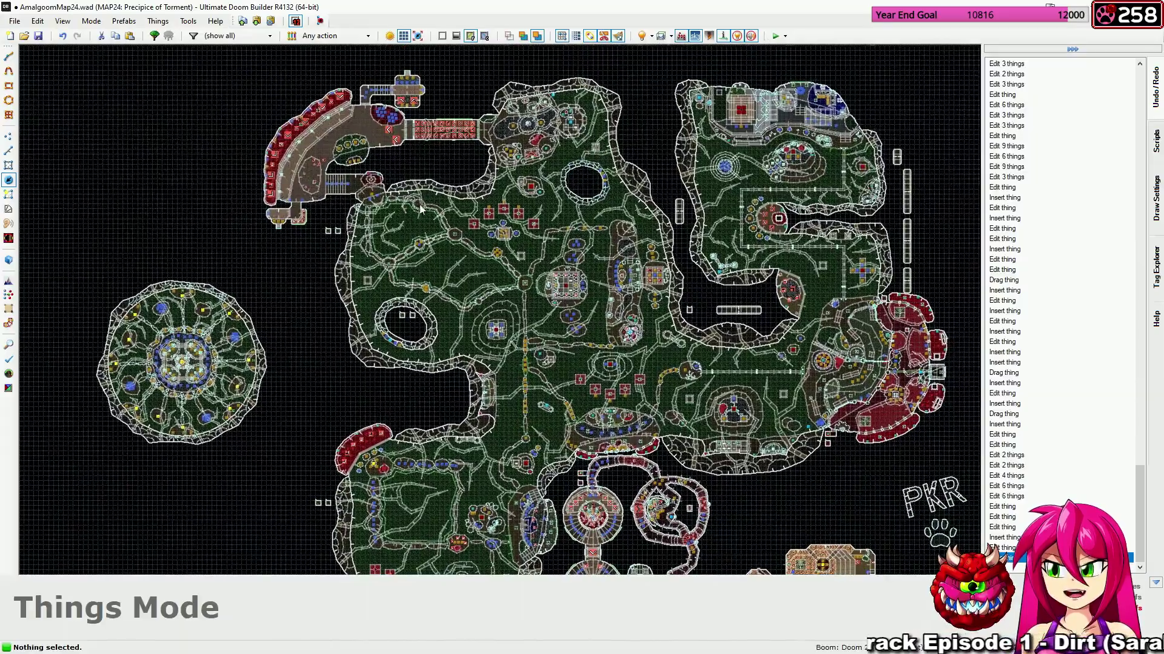
scroll(426, 210, up, 5)
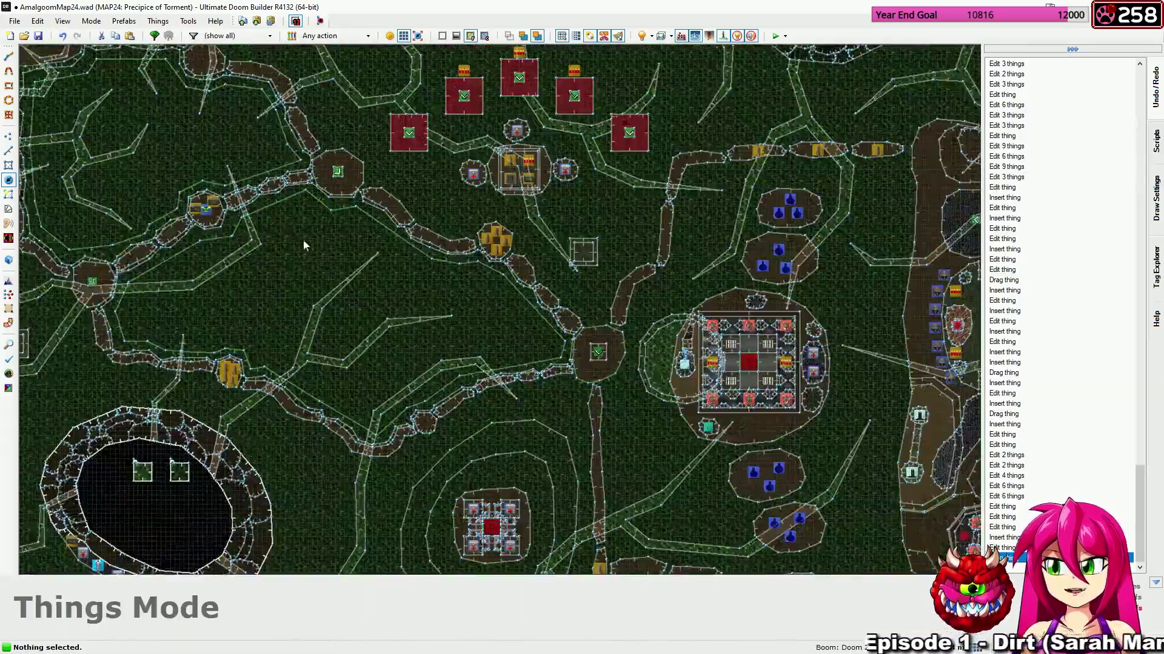
middle_drag(283, 241, 485, 264)
key(s)
scroll(543, 196, down, 3)
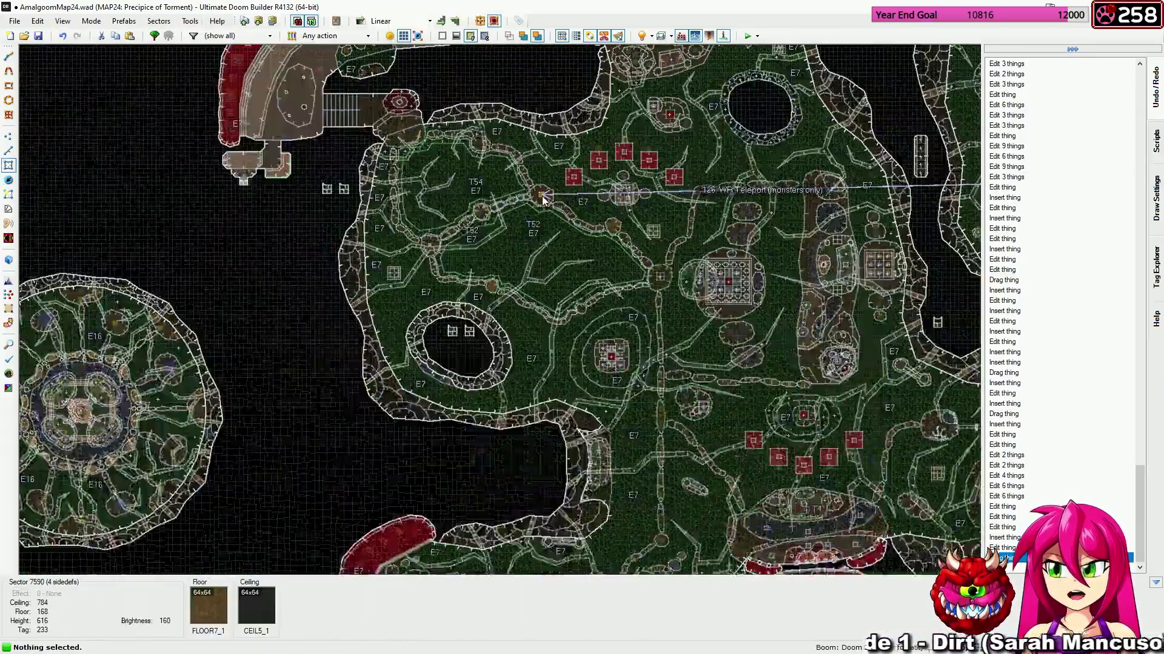
scroll(543, 200, down, 4)
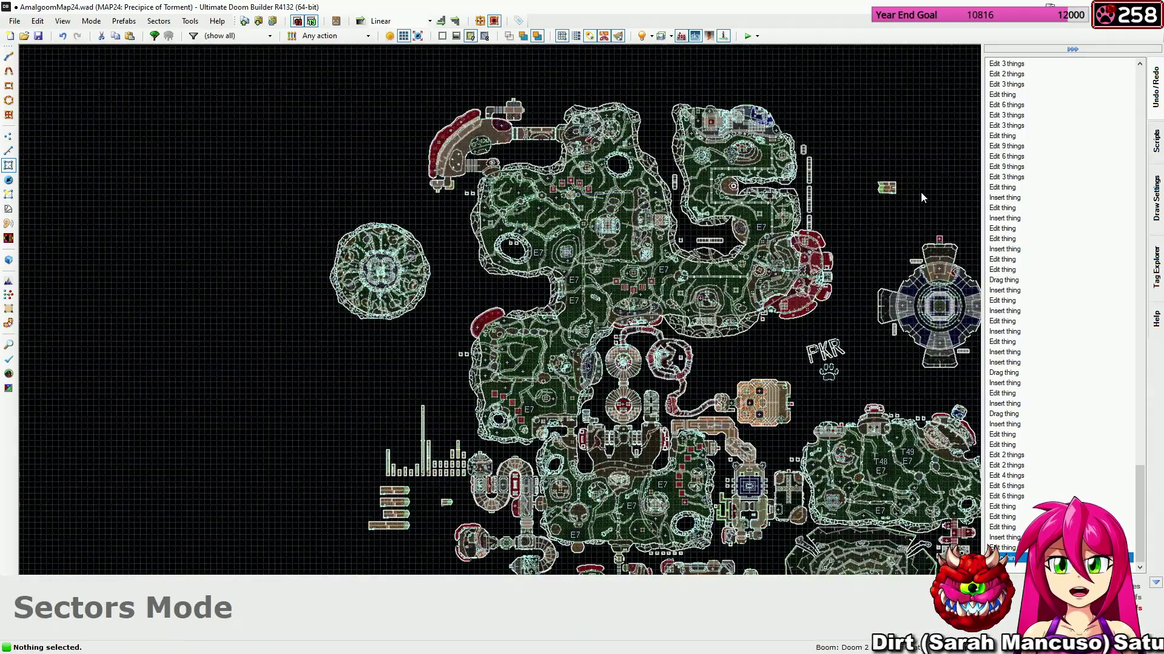
Restrict the easternmost imp in each of the three rows of the small northeastern closet to Hard skill only.
scroll(886, 189, up, 7)
key(t)
middle_drag(712, 186, 725, 267)
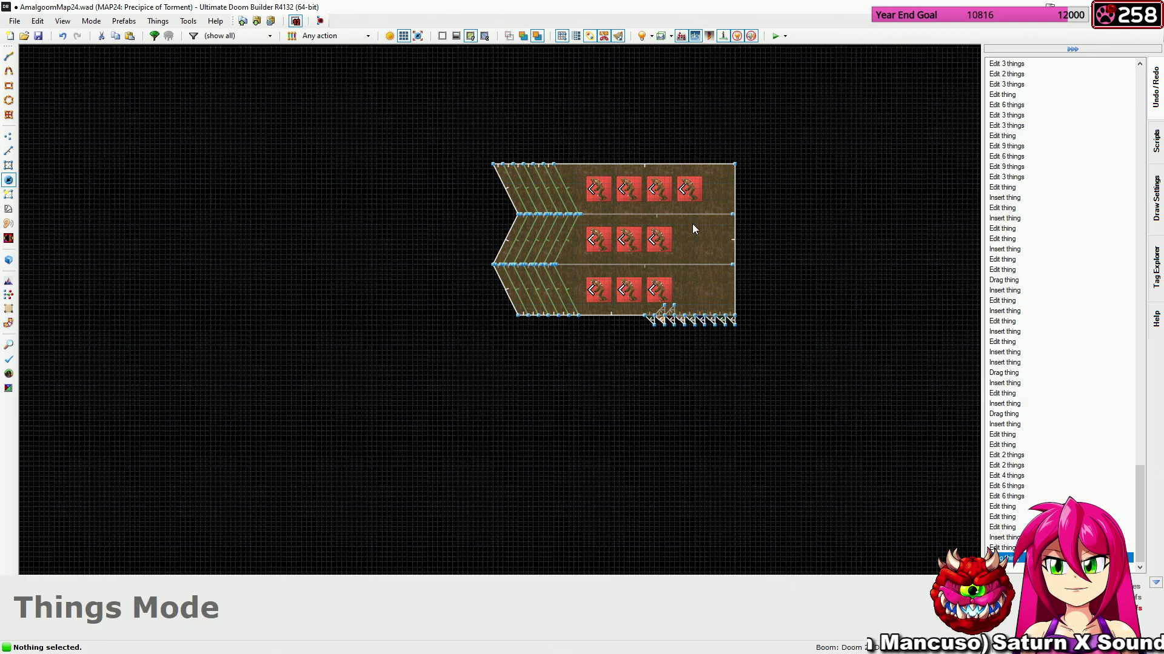
click(658, 289)
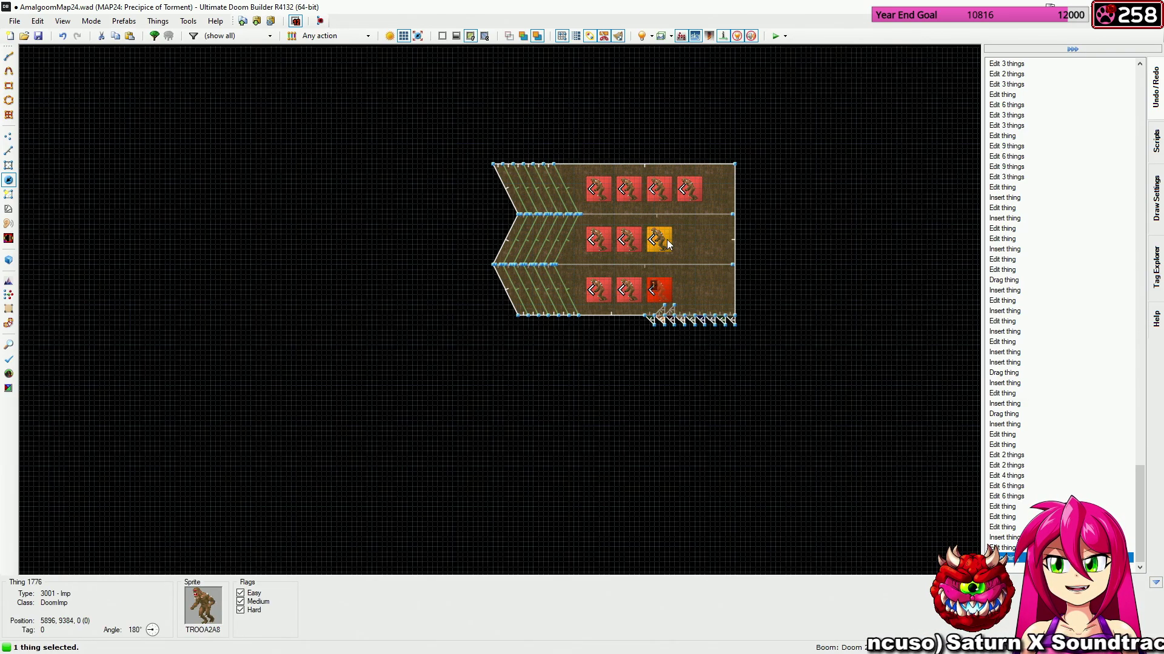
click(728, 290)
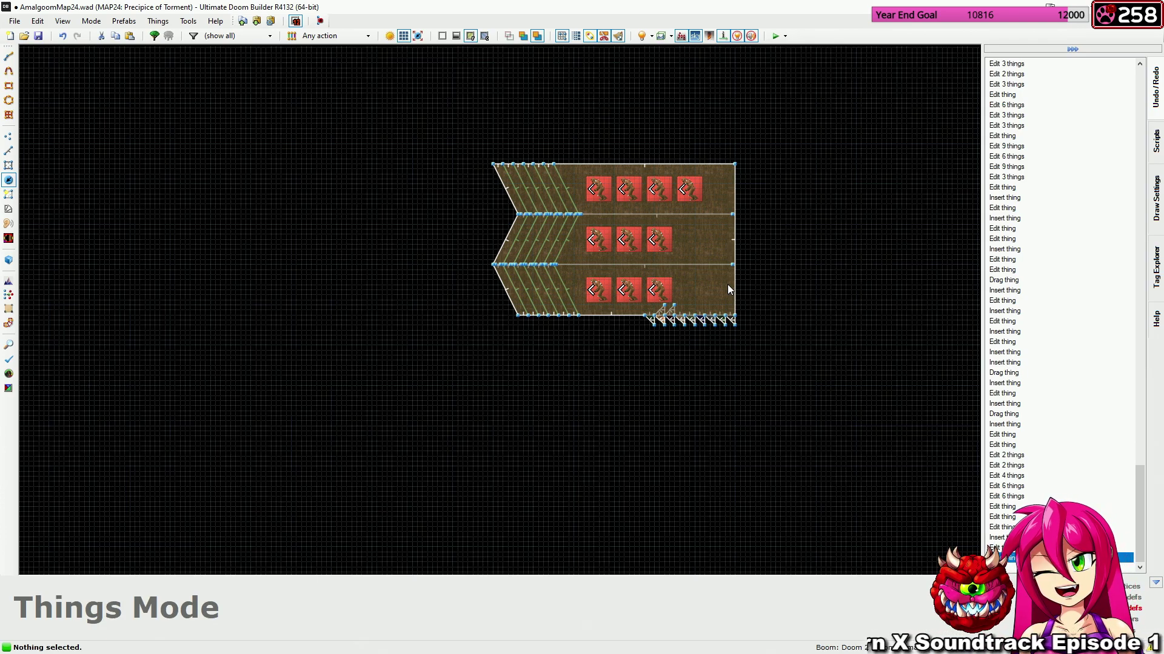
click(671, 290)
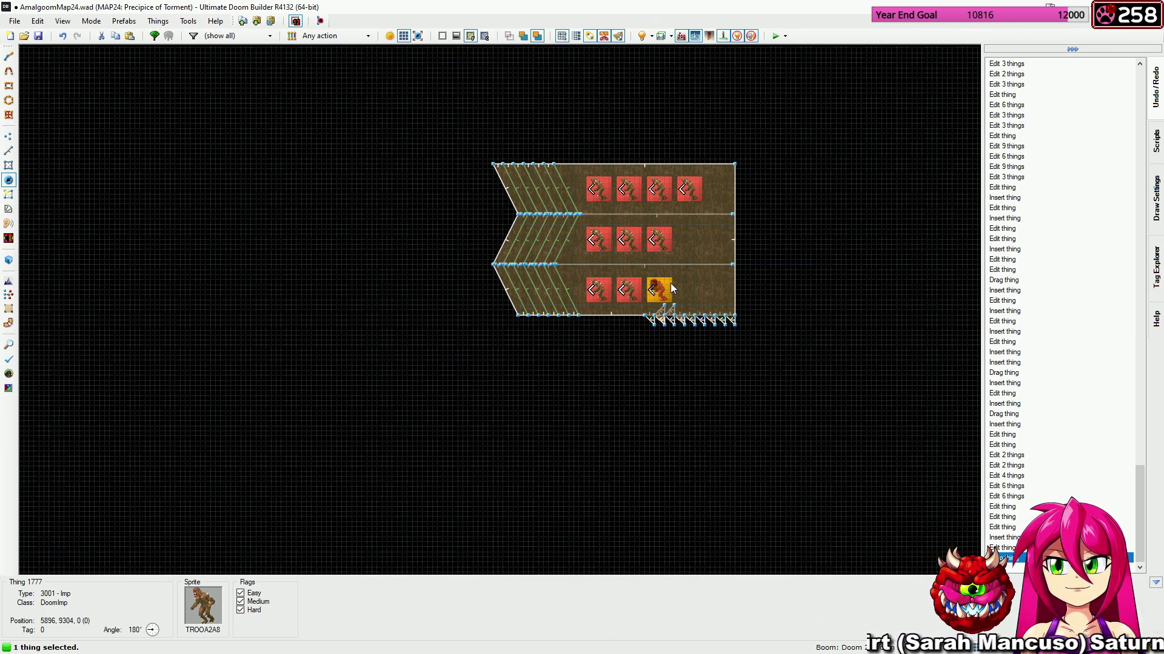
click(660, 242)
right_click(695, 199)
click(594, 238)
click(594, 229)
click(628, 458)
click(640, 400)
Clear the Easy skill setting for the second imp from the east in each of the closet's three rows.
click(629, 290)
click(629, 239)
right_click(661, 196)
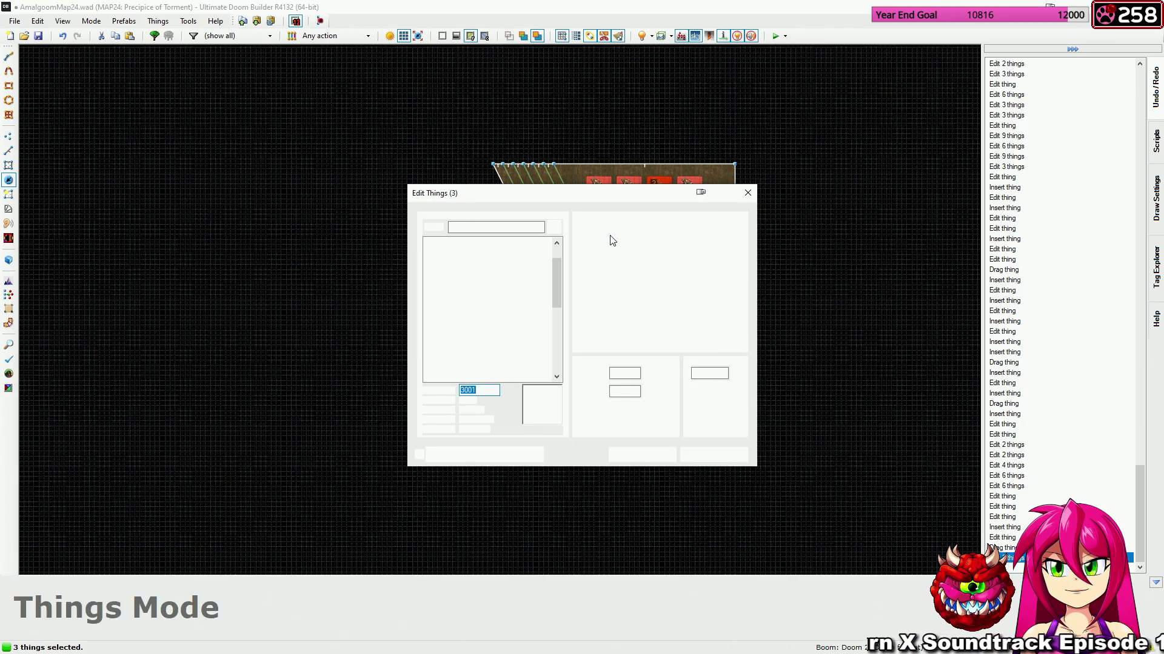
click(636, 456)
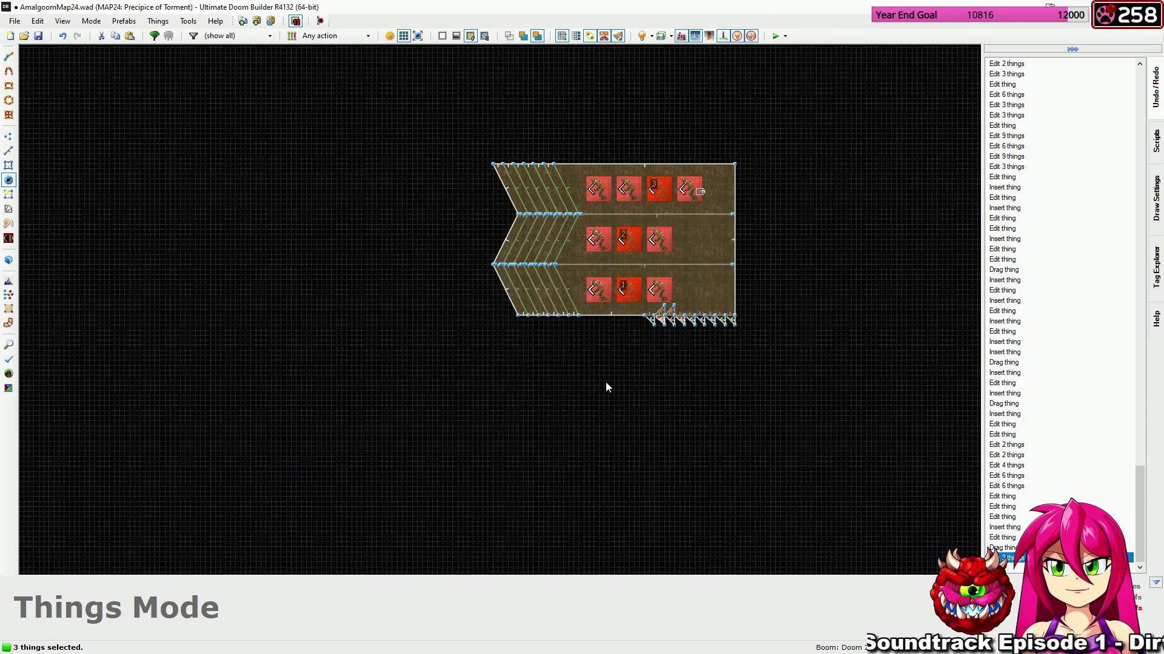
click(563, 363)
Examine the eastern cave area around the red structures and trace its teleport destination sector to the linked closet.
scroll(447, 358, down, 5)
middle_drag(448, 357, 853, 318)
middle_drag(420, 323, 660, 345)
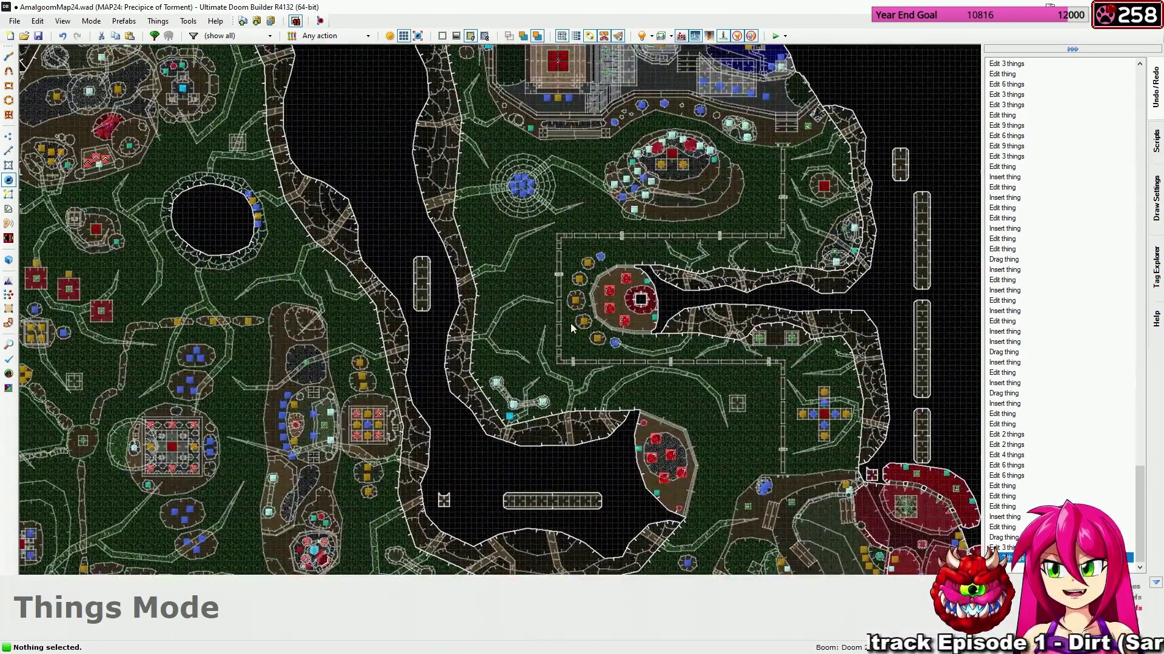
scroll(549, 321, down, 1)
middle_drag(447, 340, 650, 380)
middle_drag(617, 456, 485, 298)
scroll(628, 384, up, 2)
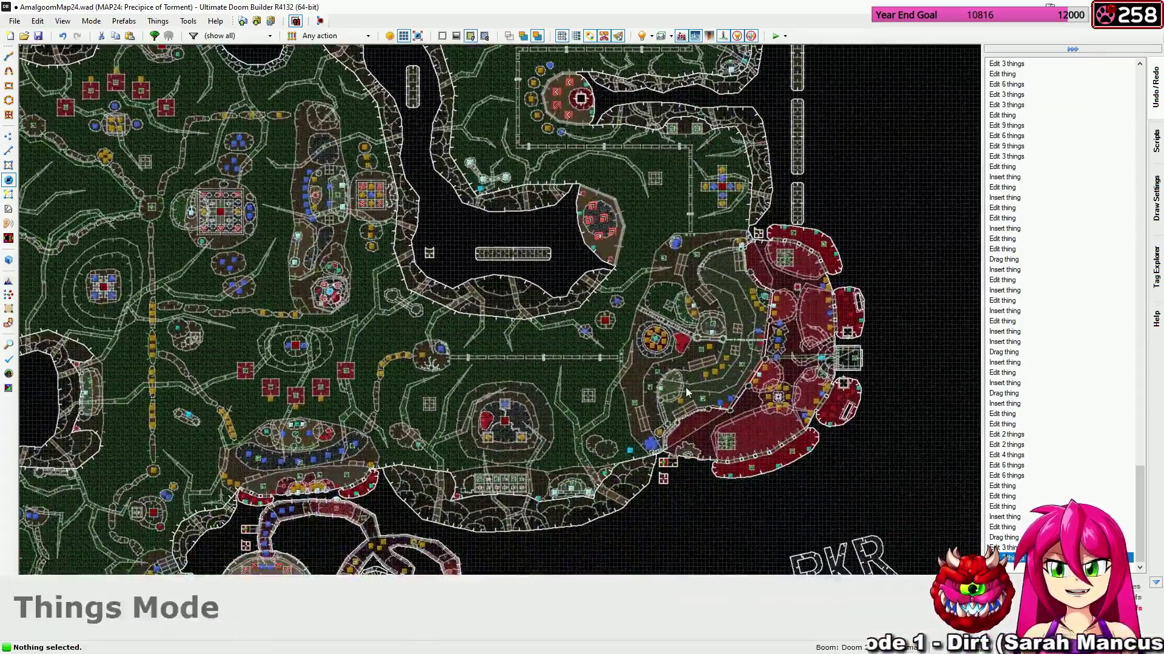
scroll(593, 310, up, 3)
scroll(594, 311, down, 1)
key(s)
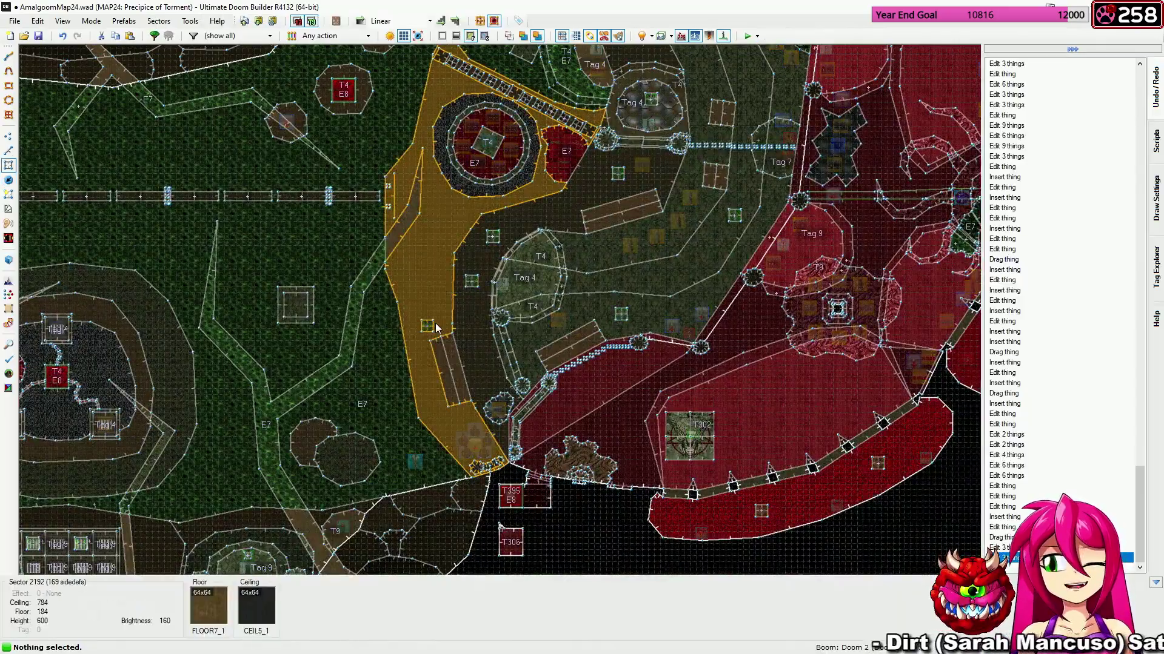
scroll(426, 328, down, 5)
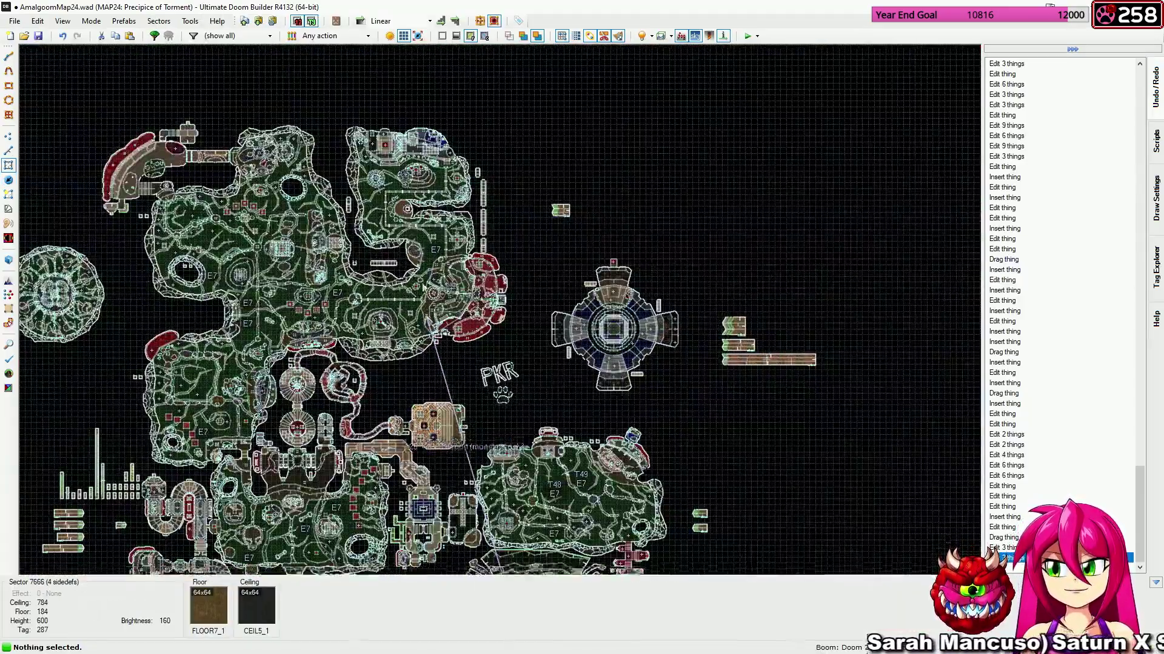
Clear the Easy skill setting for the two chaingunners at Y -2024 in the six-monster closet.
middle_drag(427, 317, 410, 129)
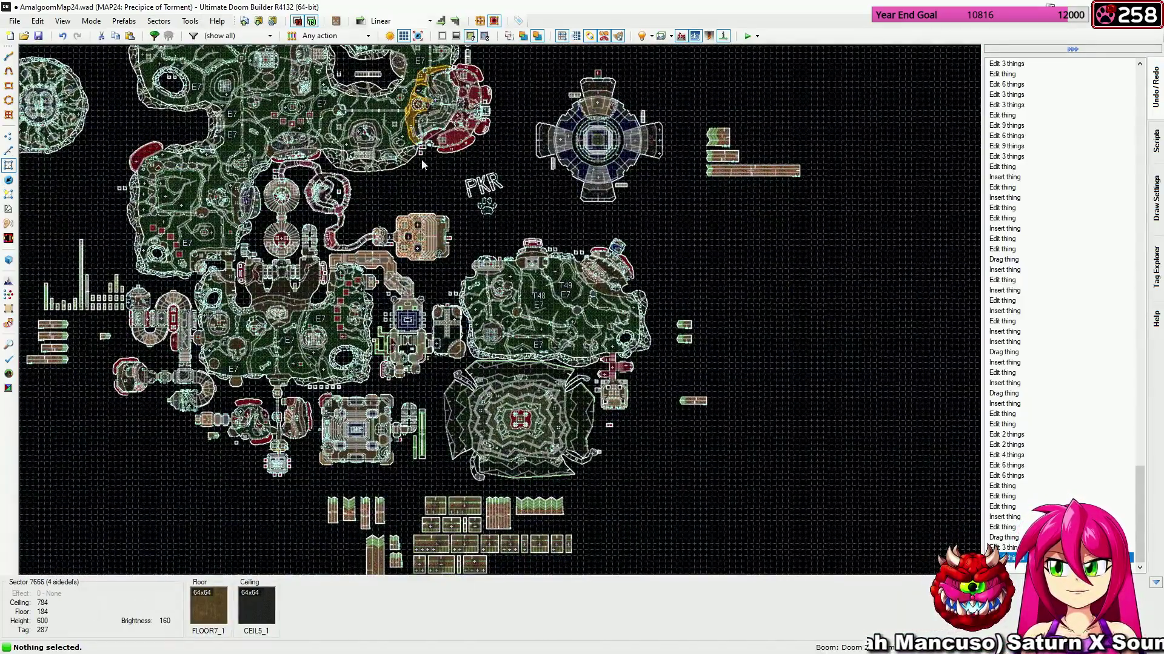
scroll(540, 558, up, 8)
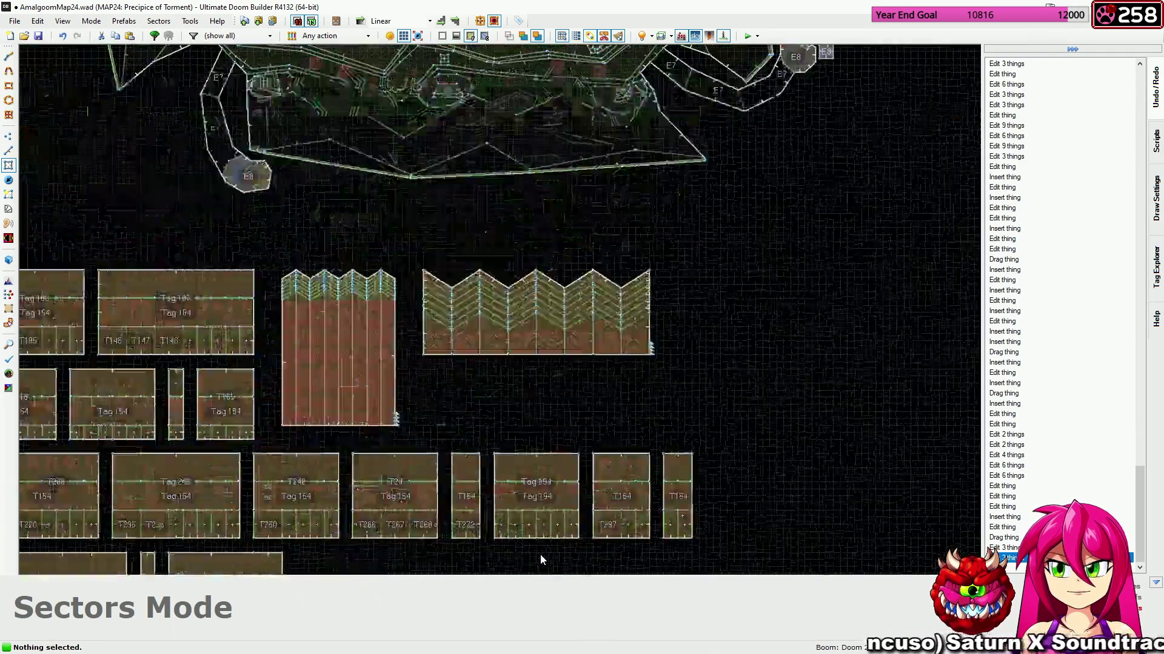
key(t)
middle_drag(541, 550, 546, 510)
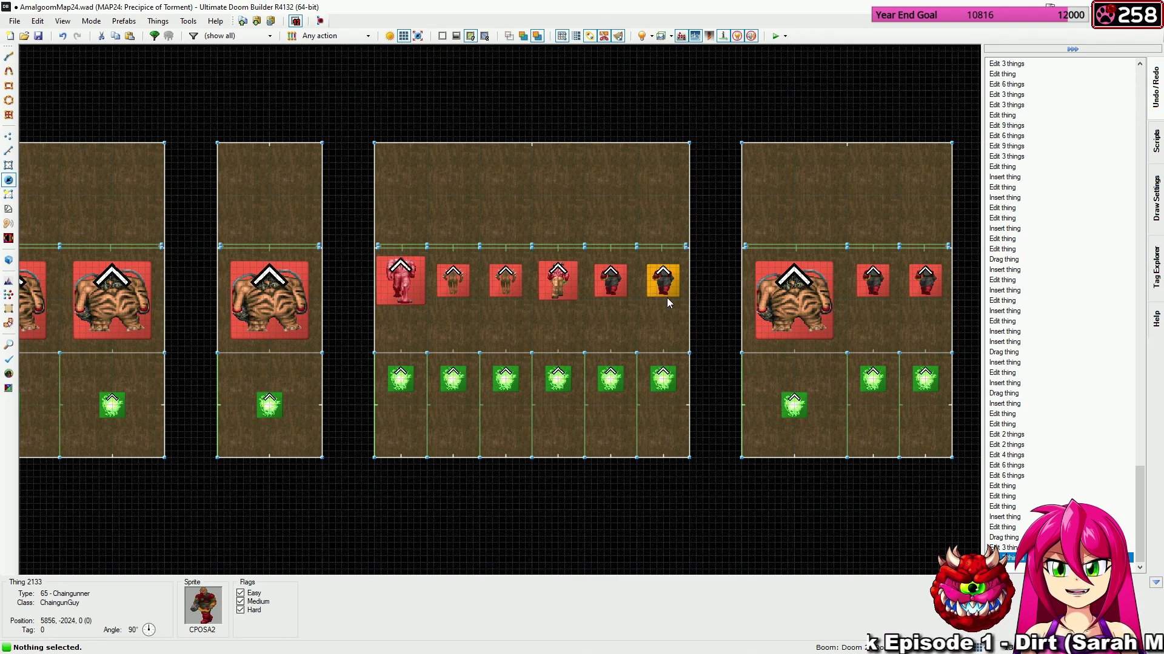
scroll(705, 291, up, 3)
right_click(644, 280)
click(714, 455)
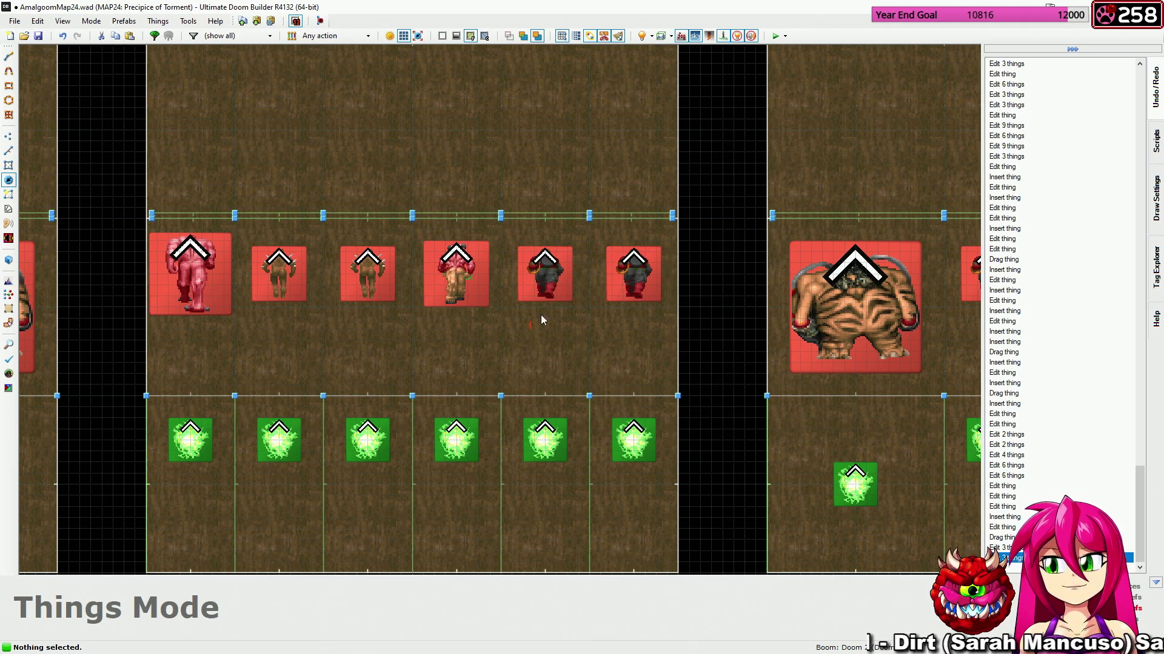
drag(533, 303, 636, 280)
right_click(634, 274)
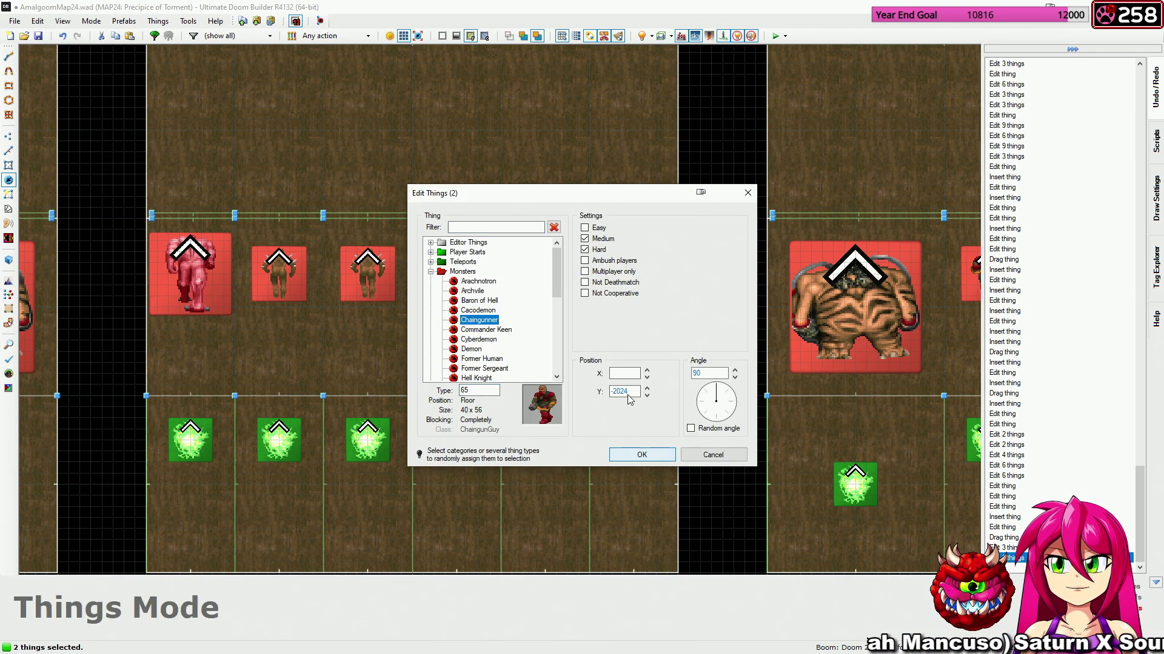
click(641, 455)
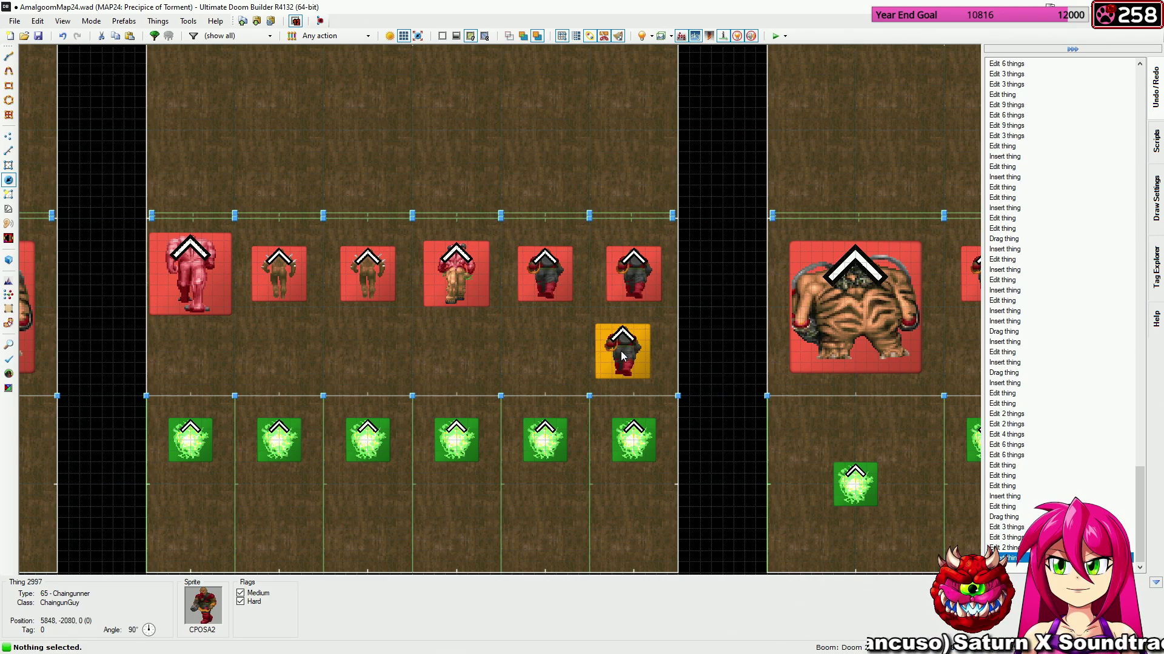
Turn the spare chaingunner into an Easy-only Former Human over the easternmost chaingunner, and place a copy over the neighbouring chaingunner.
right_click(622, 355)
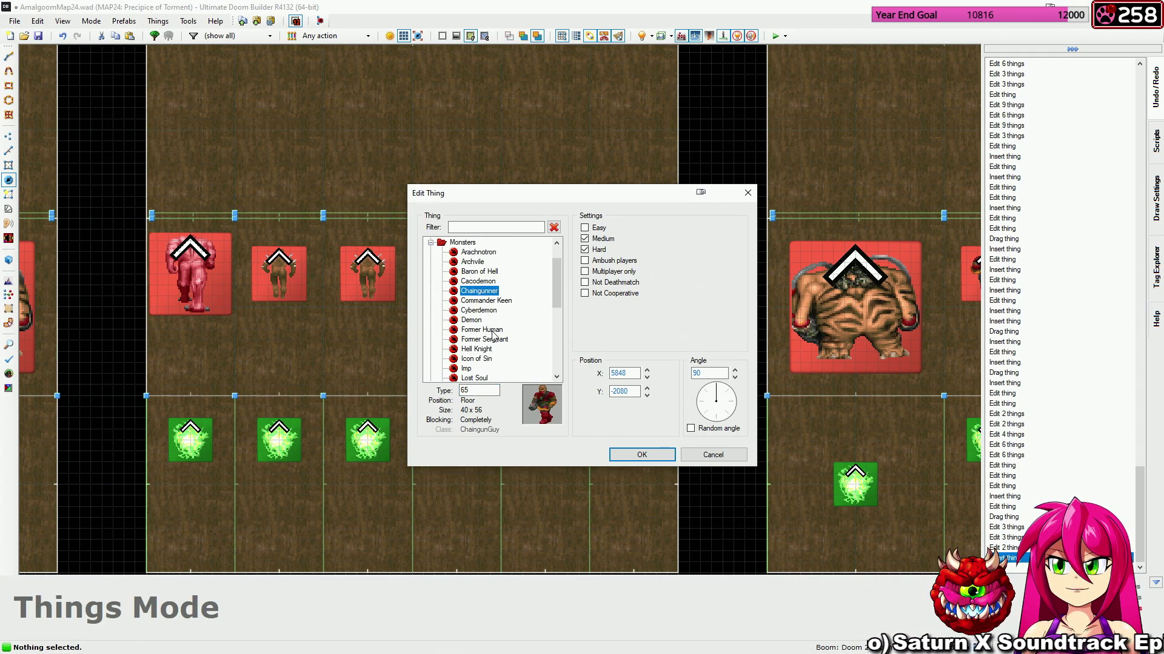
click(492, 331)
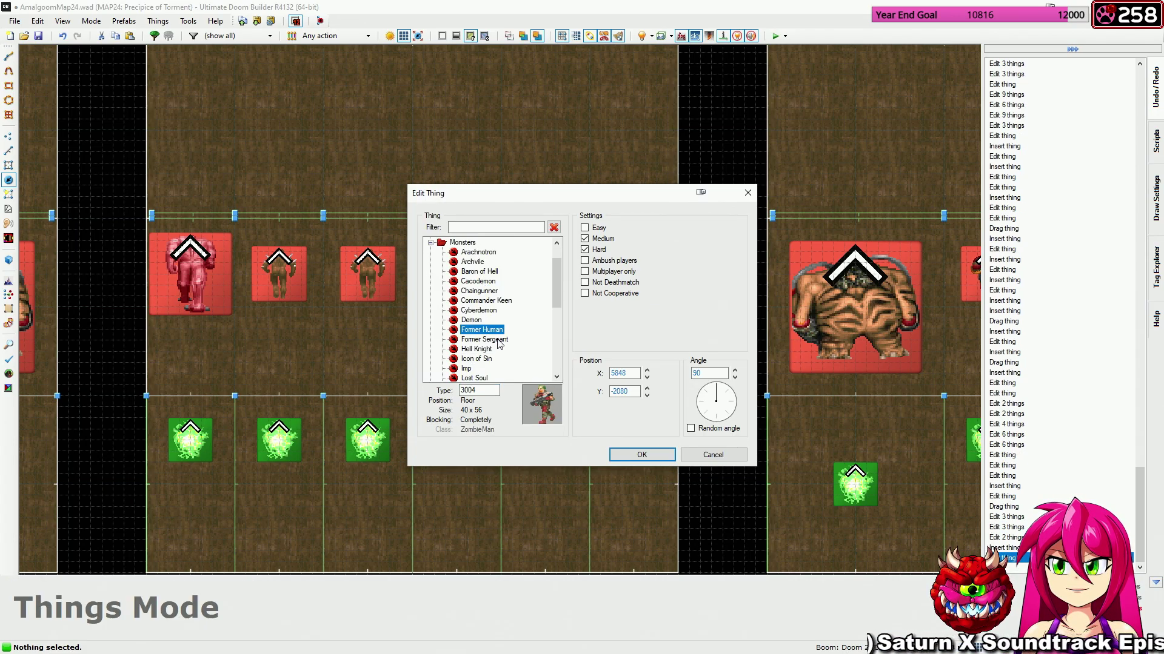
click(593, 247)
click(594, 227)
click(641, 454)
right_drag(625, 328, 633, 312)
mouse_move(635, 316)
mouse_down()
mouse_move(634, 286)
mouse_move(628, 294)
mouse_up()
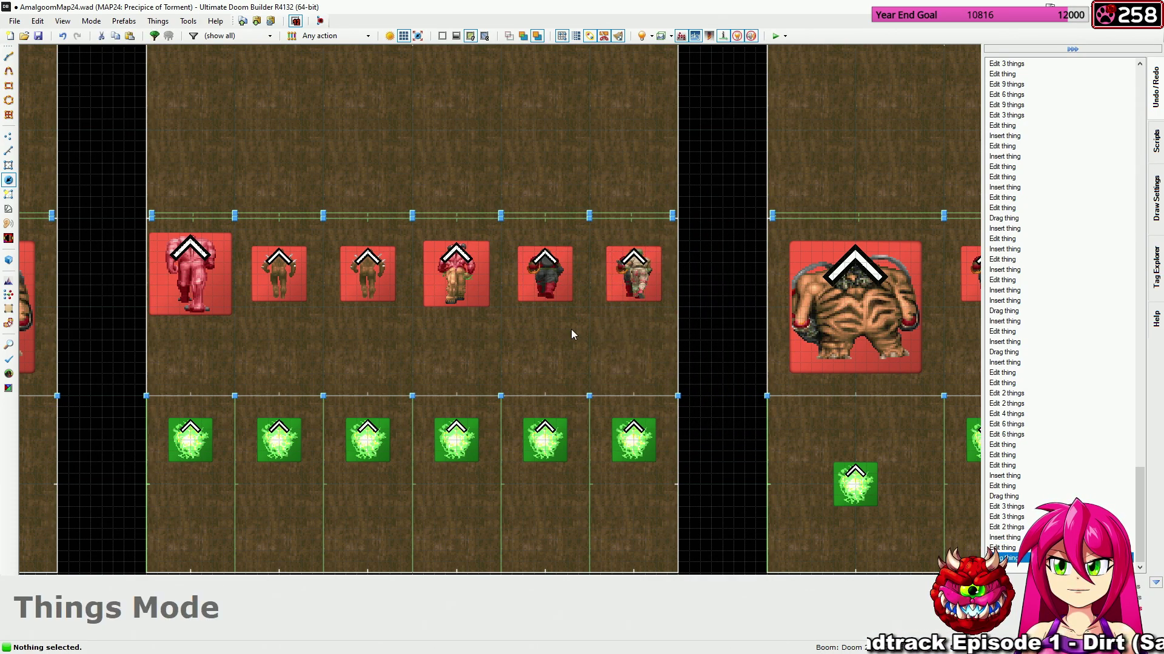
right_drag(566, 326, 537, 279)
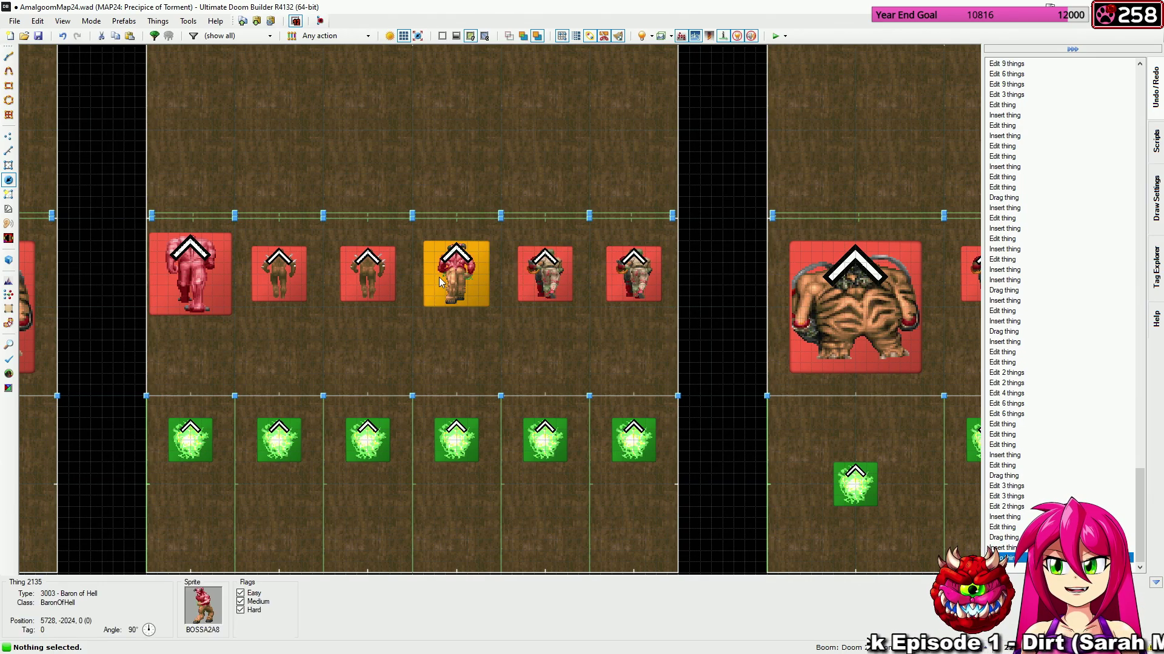
Adjust the skill level settings of the Baron of Hell at X 5728, Y -2024 in the six-monster closet.
right_click(460, 300)
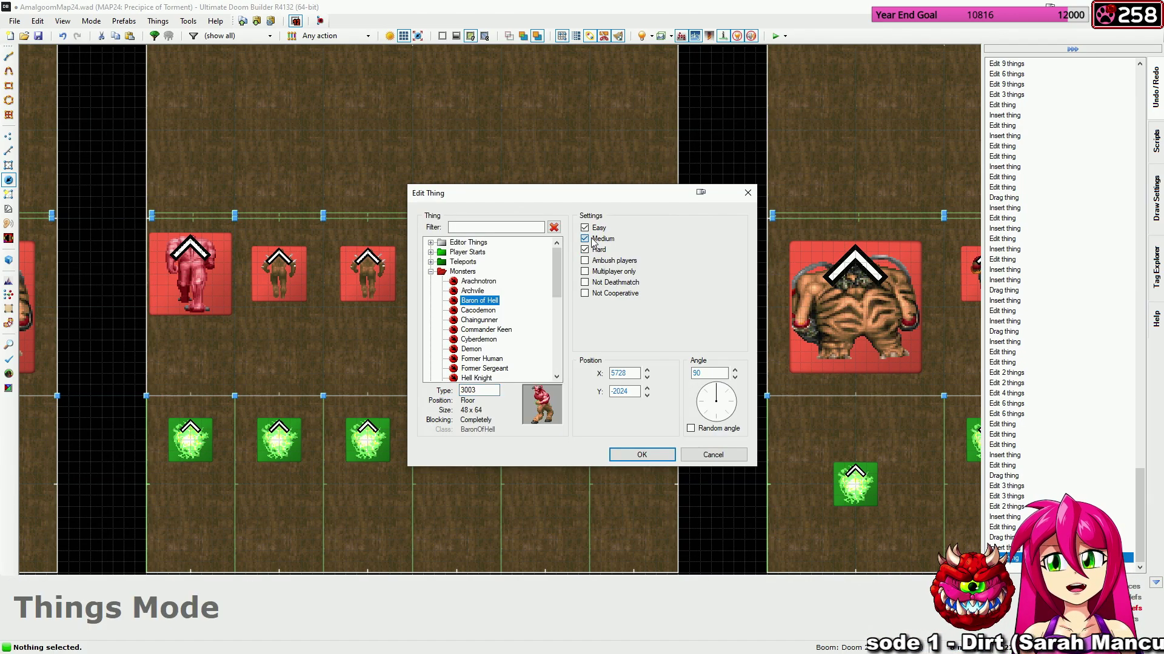
click(643, 453)
Examine the closets east of the six-monster closet and the rest of the southern closet block.
scroll(408, 362, down, 2)
scroll(408, 362, down, 2)
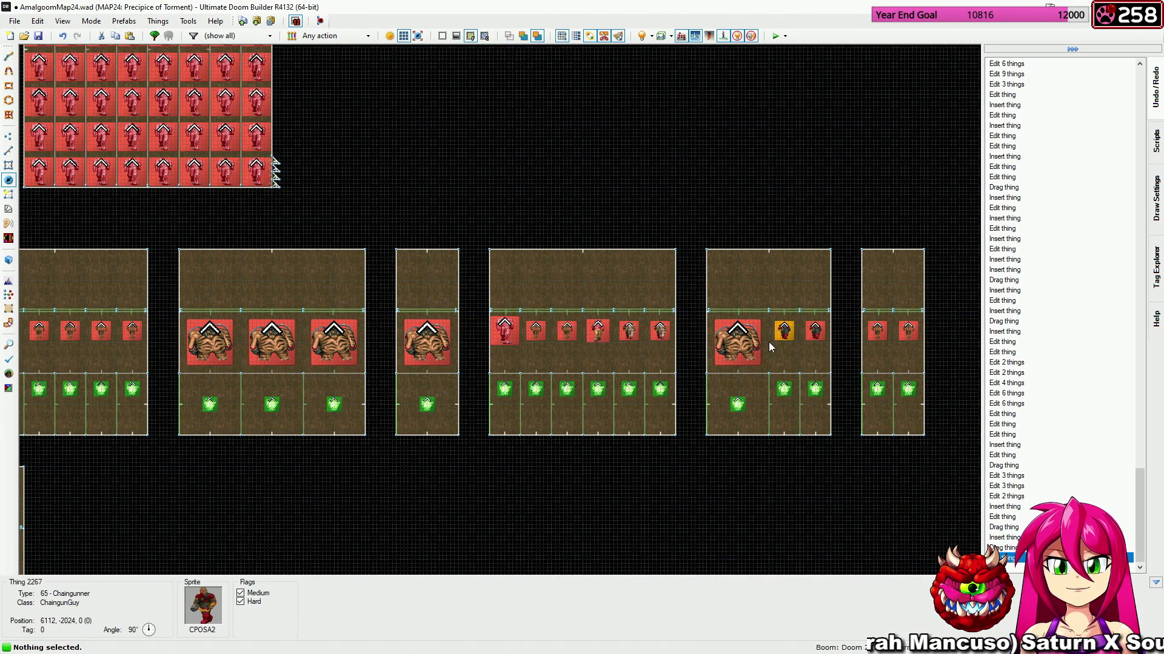
scroll(680, 342, down, 3)
scroll(481, 299, down, 5)
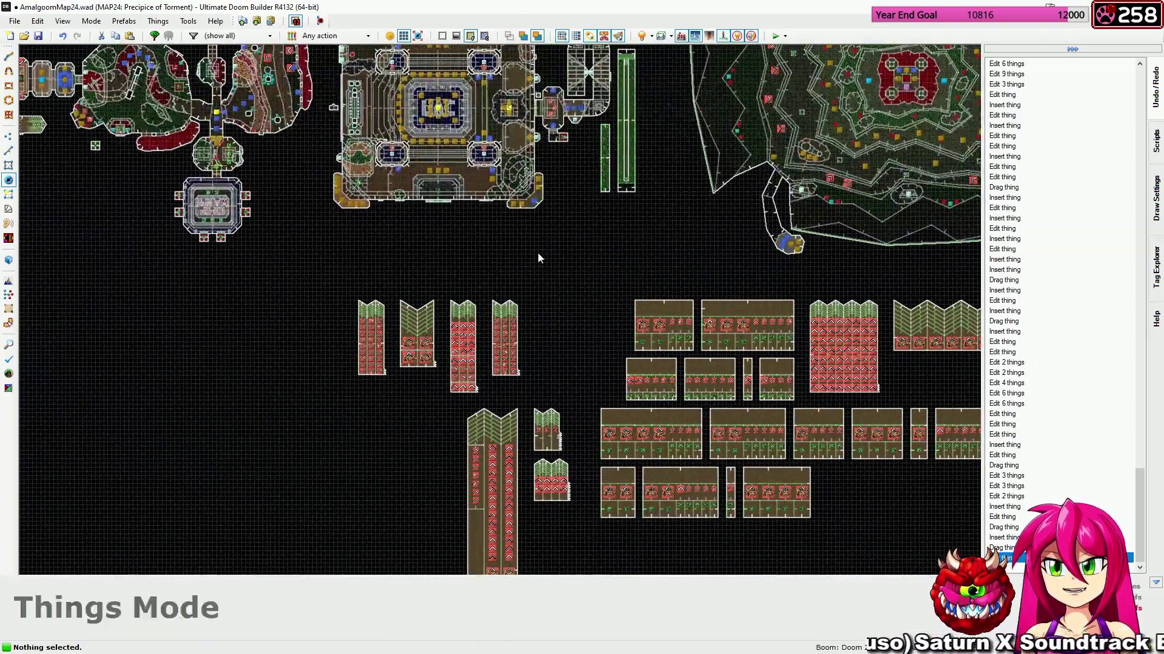
scroll(538, 257, down, 1)
middle_drag(538, 303, 606, 534)
scroll(537, 335, down, 1)
middle_drag(608, 265, 618, 366)
middle_drag(636, 497, 582, 200)
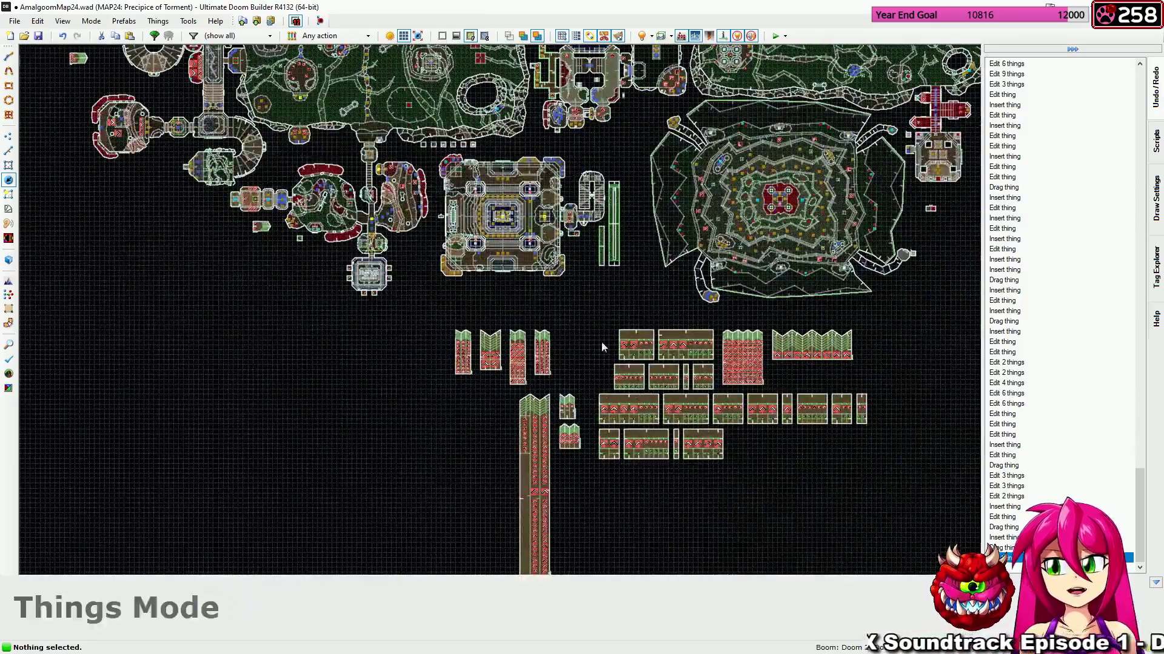
scroll(624, 125, up, 3)
scroll(525, 161, up, 2)
Remove the four imps in the third and fourth columns of the southernmost western closet from Easy skill.
key(s)
scroll(523, 150, down, 4)
middle_drag(533, 149, 667, 162)
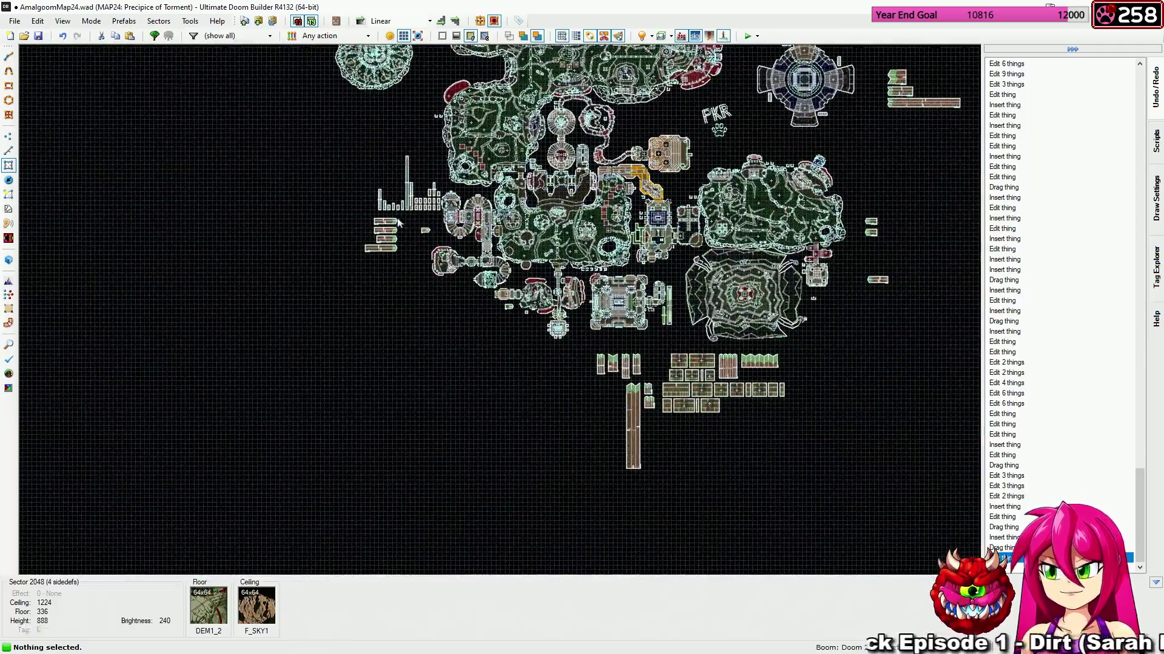
scroll(391, 252, up, 7)
middle_drag(357, 244, 441, 347)
key(t)
scroll(441, 347, up, 4)
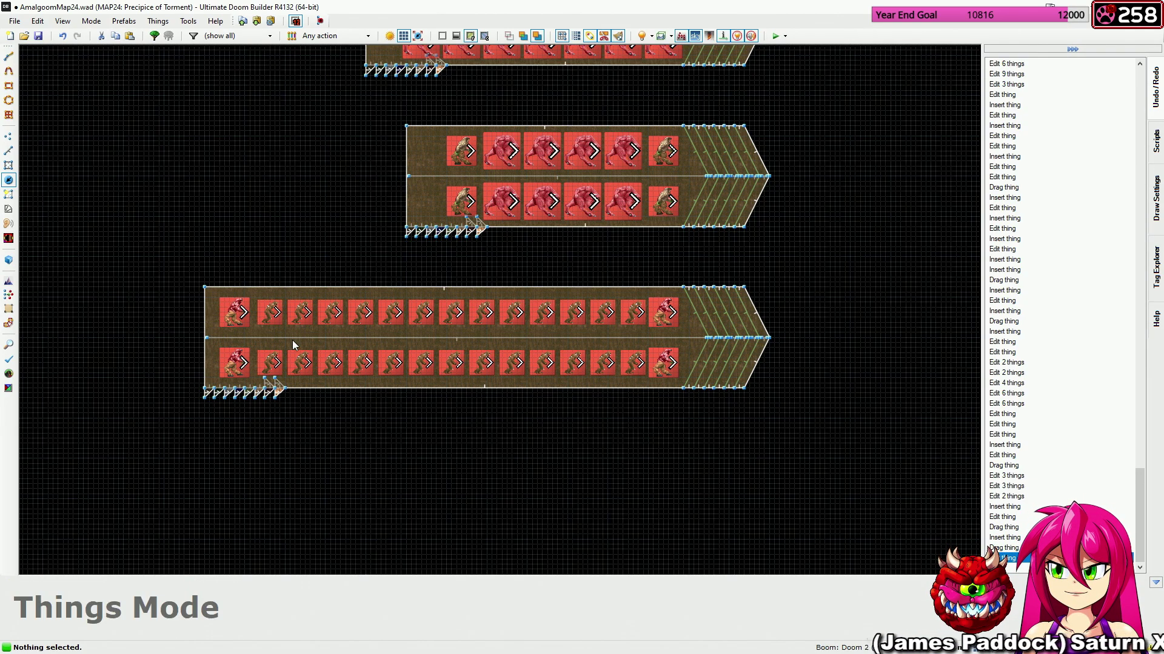
drag(293, 401, 331, 318)
right_click(351, 374)
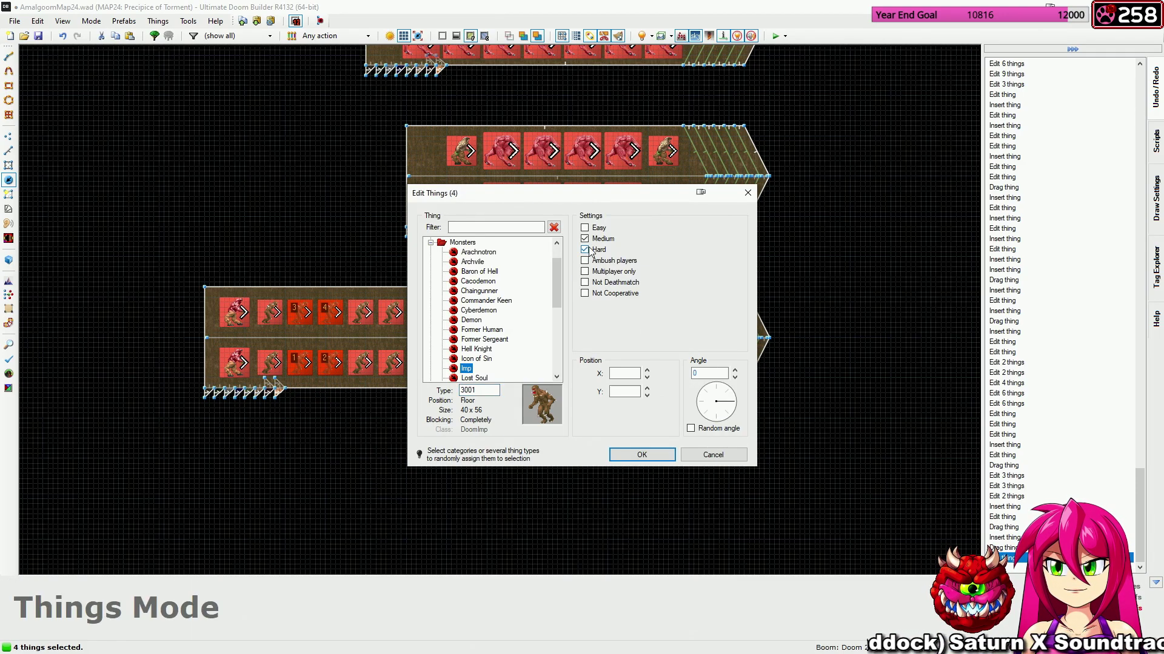
click(642, 454)
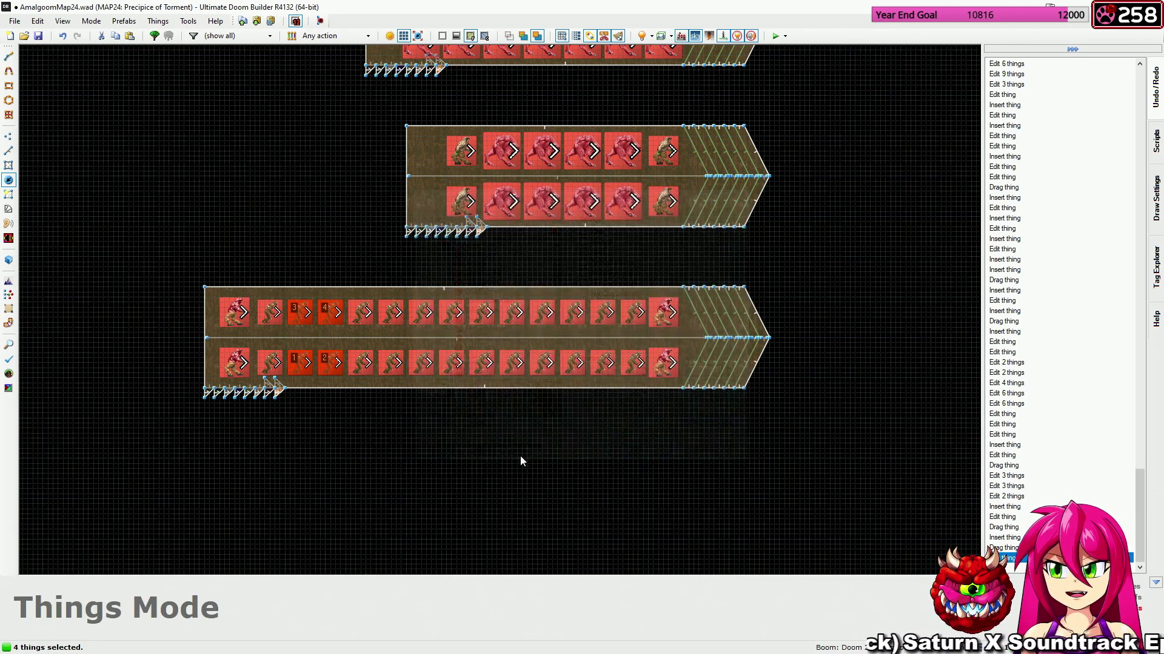
Clear the Easy skill setting for the six imps in the fifth to seventh columns of the southernmost western closet.
click(366, 418)
drag(390, 361, 433, 304)
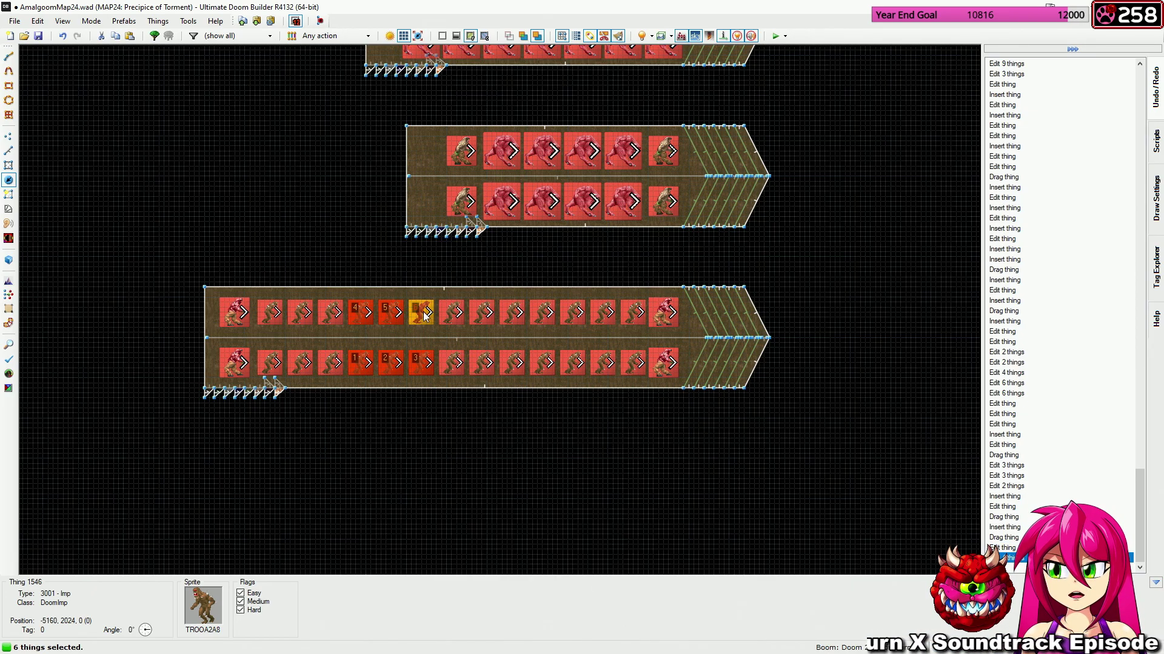
right_click(493, 336)
click(585, 228)
click(632, 459)
key(c)
Clear the Medium skill setting for the four westernmost demons in the western closet with four demons per row.
middle_drag(364, 333, 427, 333)
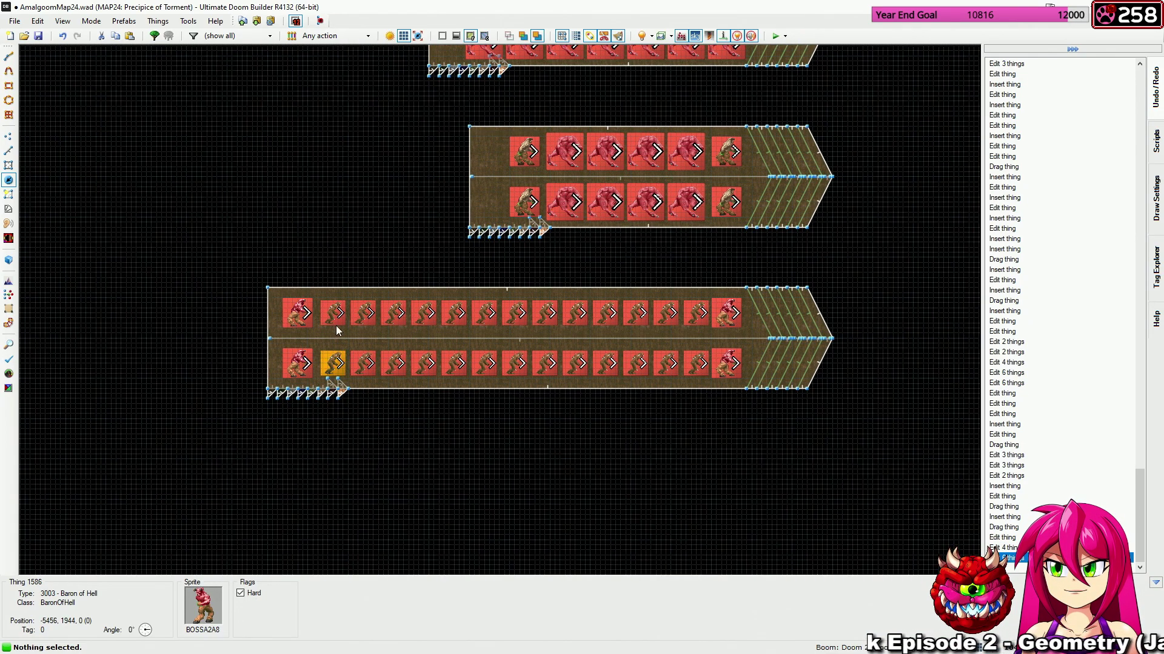
middle_drag(432, 200, 354, 338)
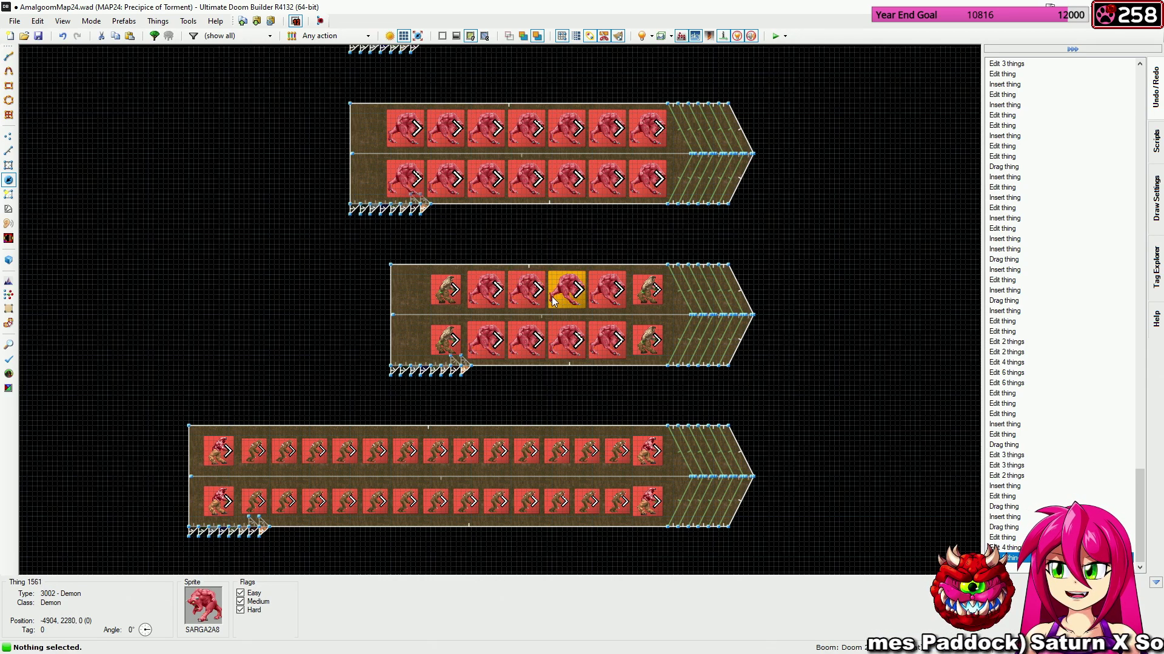
drag(467, 256, 531, 386)
right_click(514, 293)
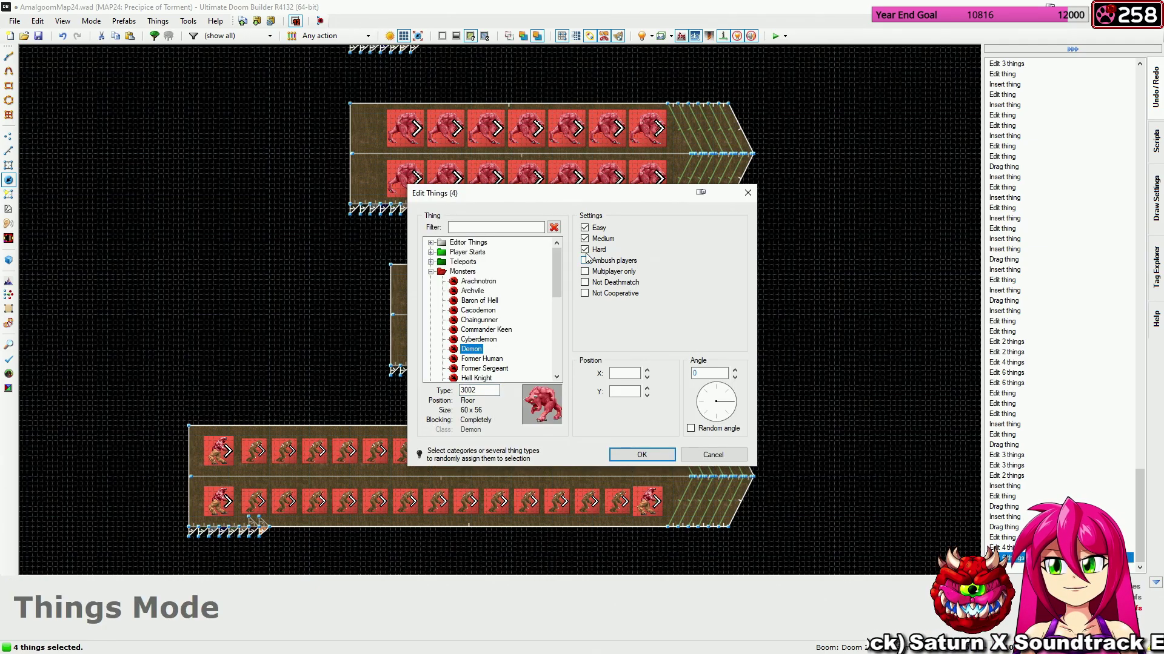
click(584, 239)
click(633, 455)
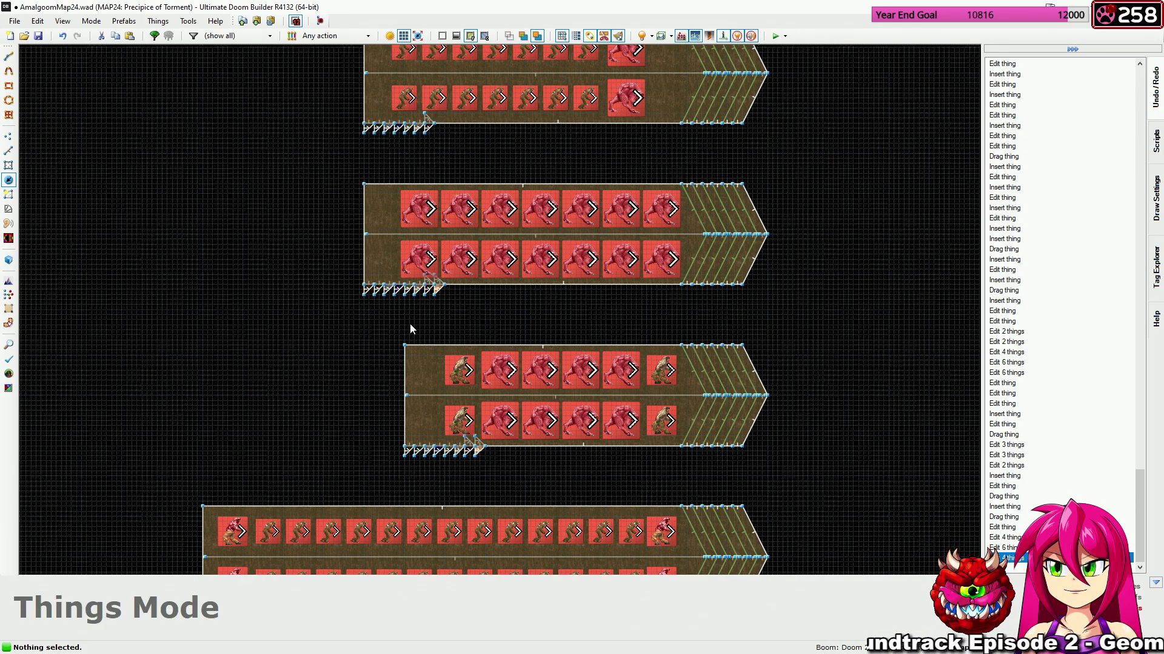
Adjust the skill levels of the four westernmost demons in the seven-column demon closet, and clear Easy for the next four demons.
drag(400, 315, 463, 208)
right_click(463, 208)
click(626, 456)
right_click(539, 208)
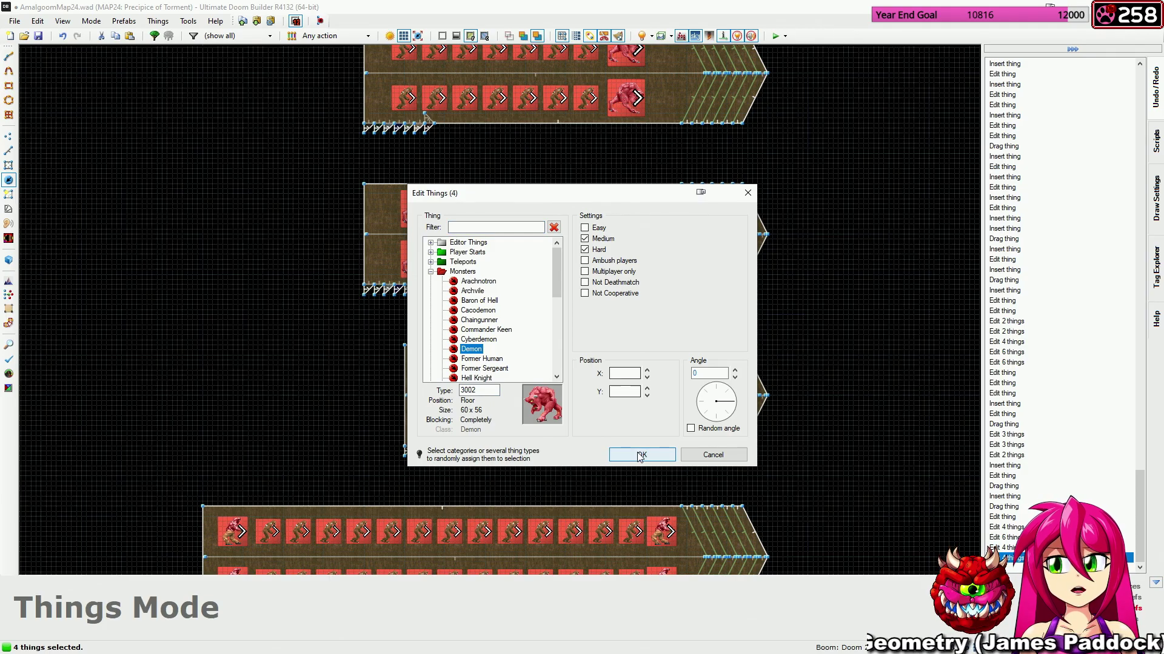
click(641, 455)
Examine the western monster closets and trace where the northernmost closet's monster teleport line leads on the map.
scroll(736, 221, down, 3)
middle_drag(746, 227, 538, 346)
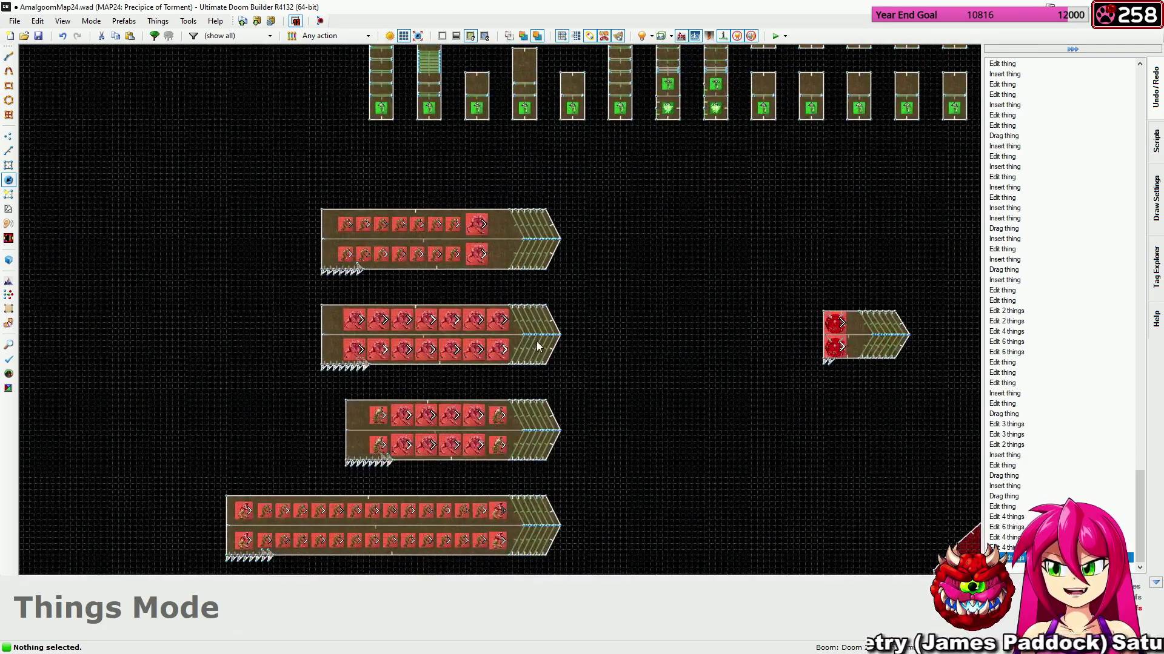
middle_drag(462, 311, 494, 269)
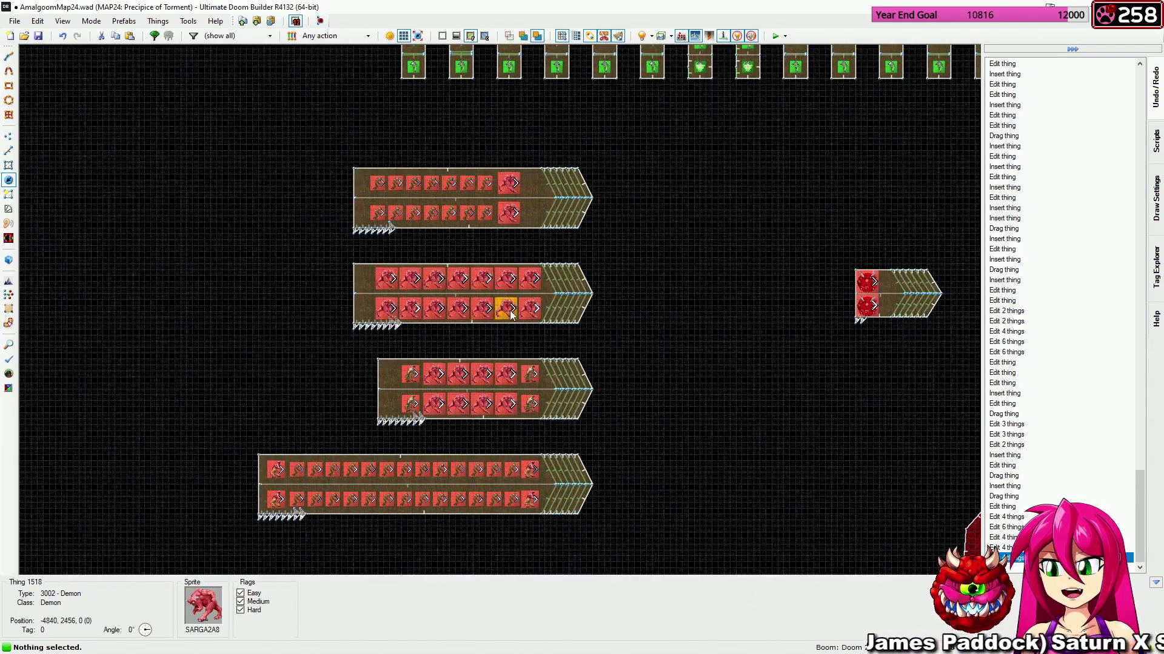
key(l)
scroll(551, 188, down, 10)
middle_drag(539, 208, 484, 242)
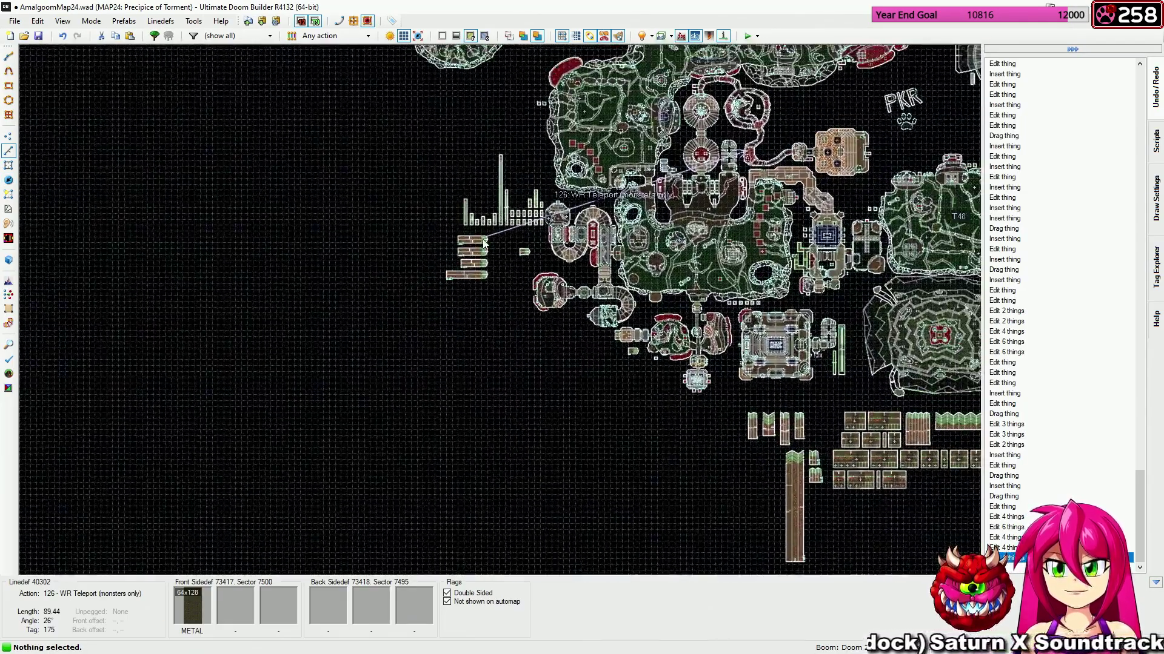
scroll(483, 242, up, 8)
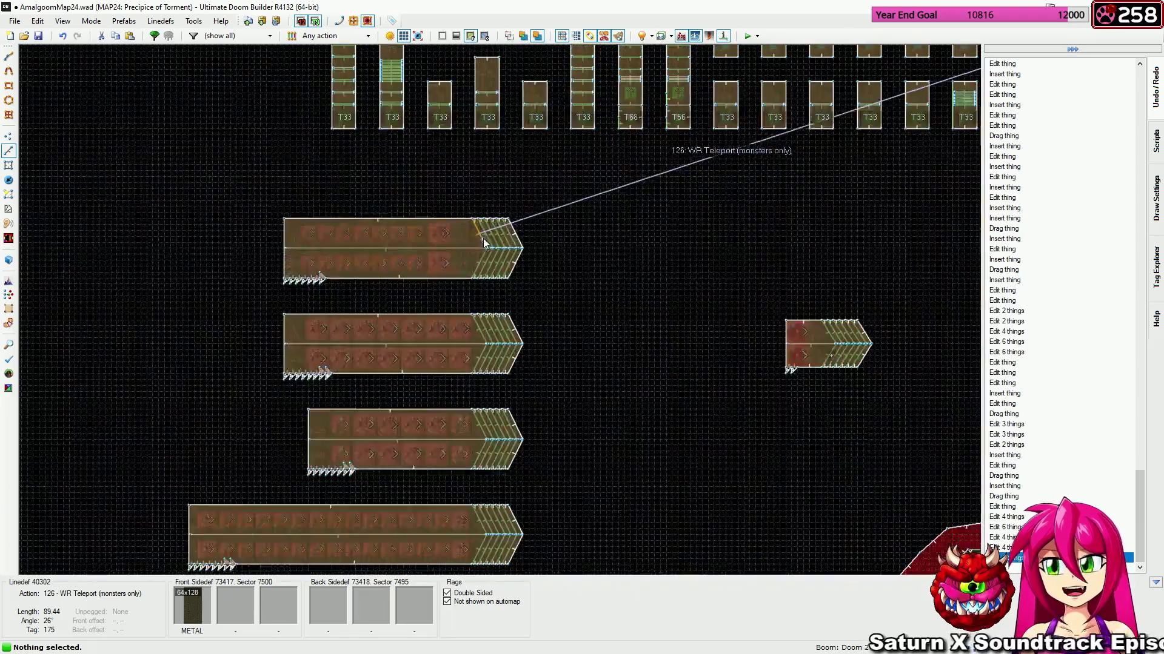
key(t)
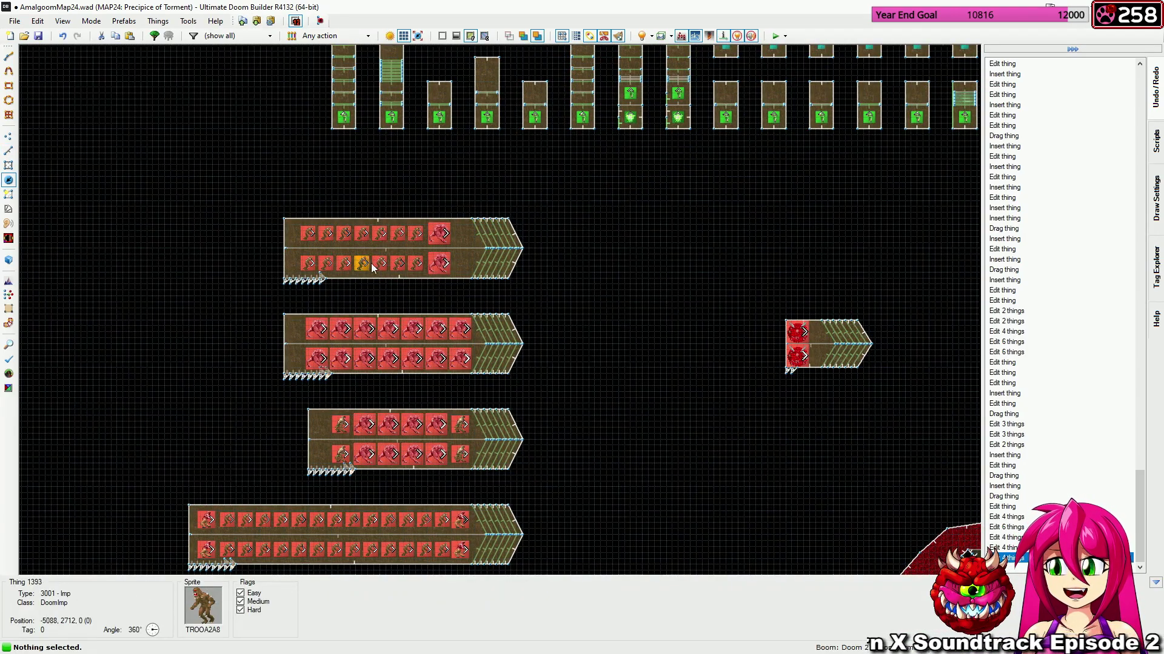
middle_drag(563, 353, 477, 189)
middle_drag(577, 303, 406, 404)
scroll(553, 280, down, 8)
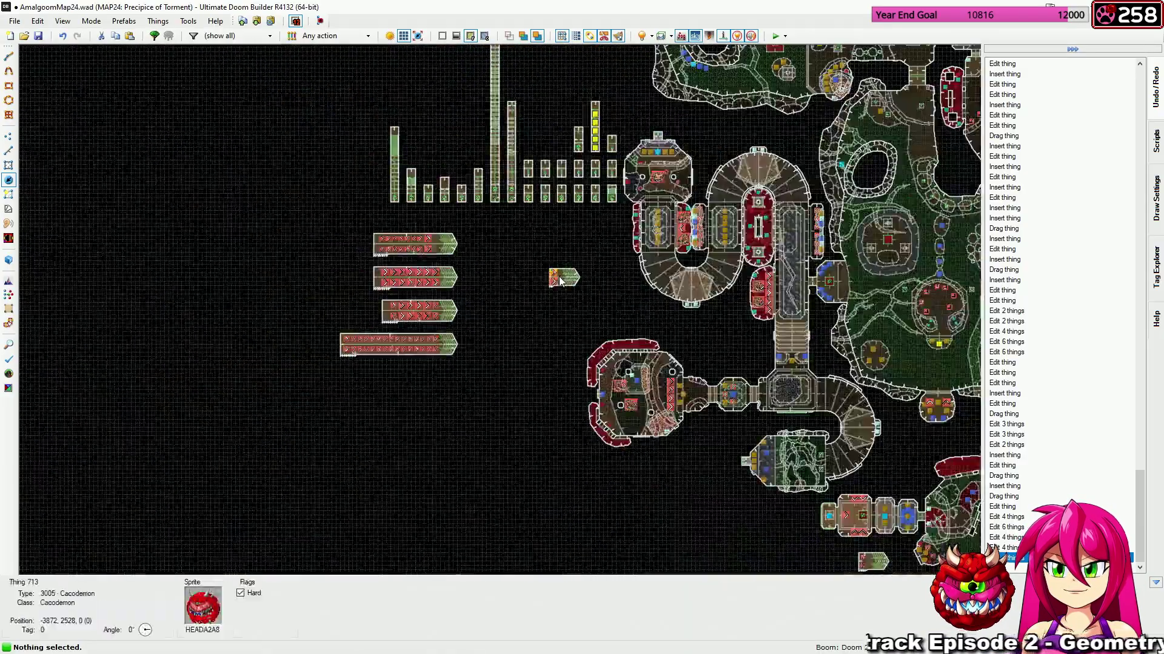
middle_drag(558, 278, 268, 388)
scroll(278, 328, down, 2)
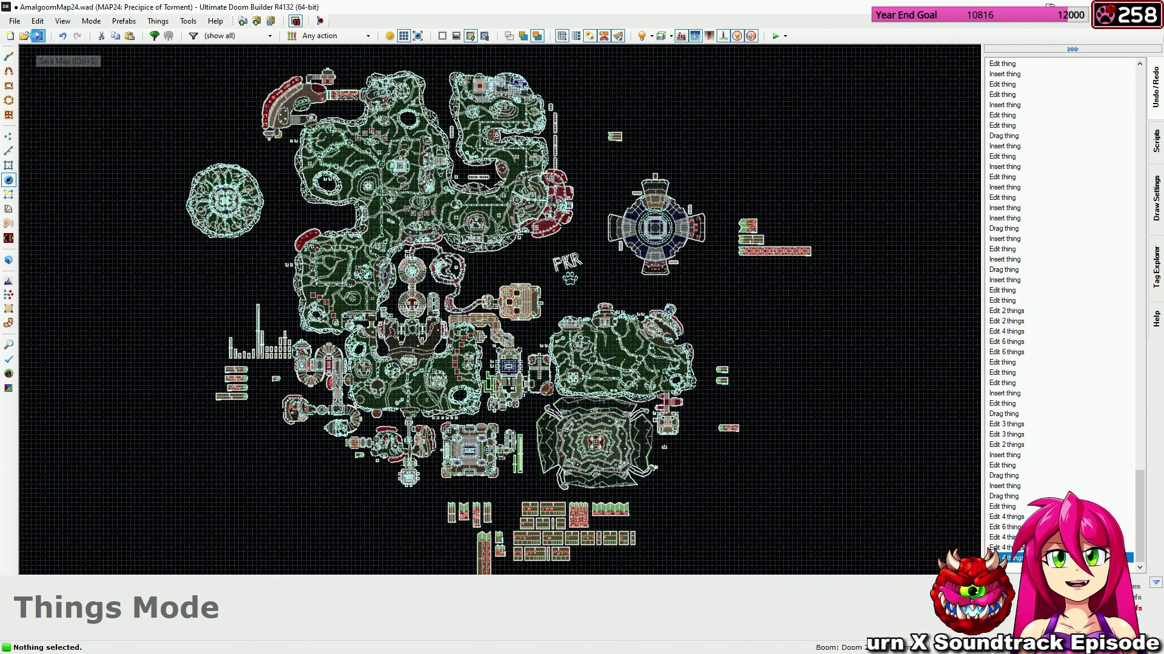
Save the map and look over the small square arena and closets at its southern end.
click(38, 35)
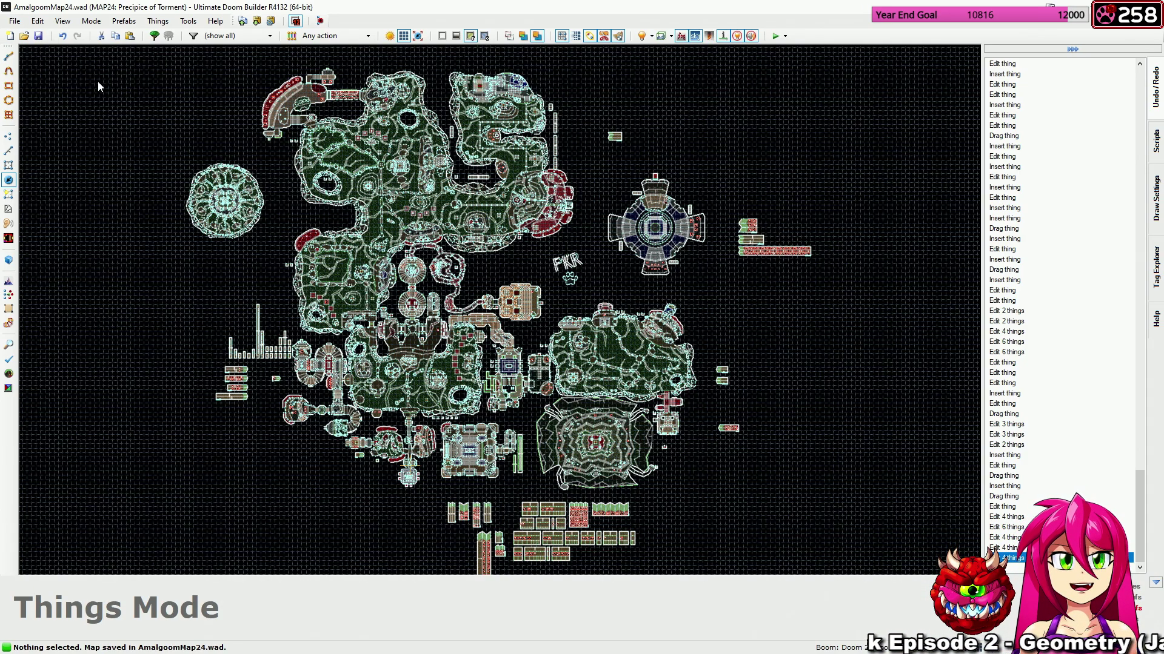
scroll(386, 373, up, 5)
scroll(385, 373, up, 2)
scroll(613, 290, down, 8)
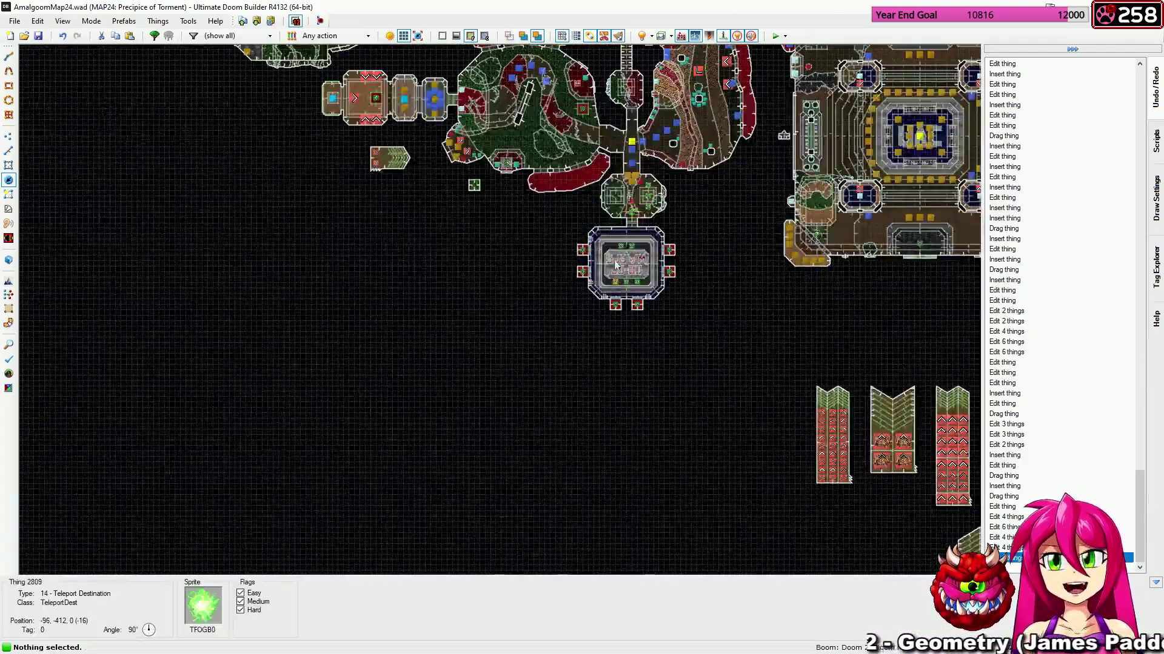